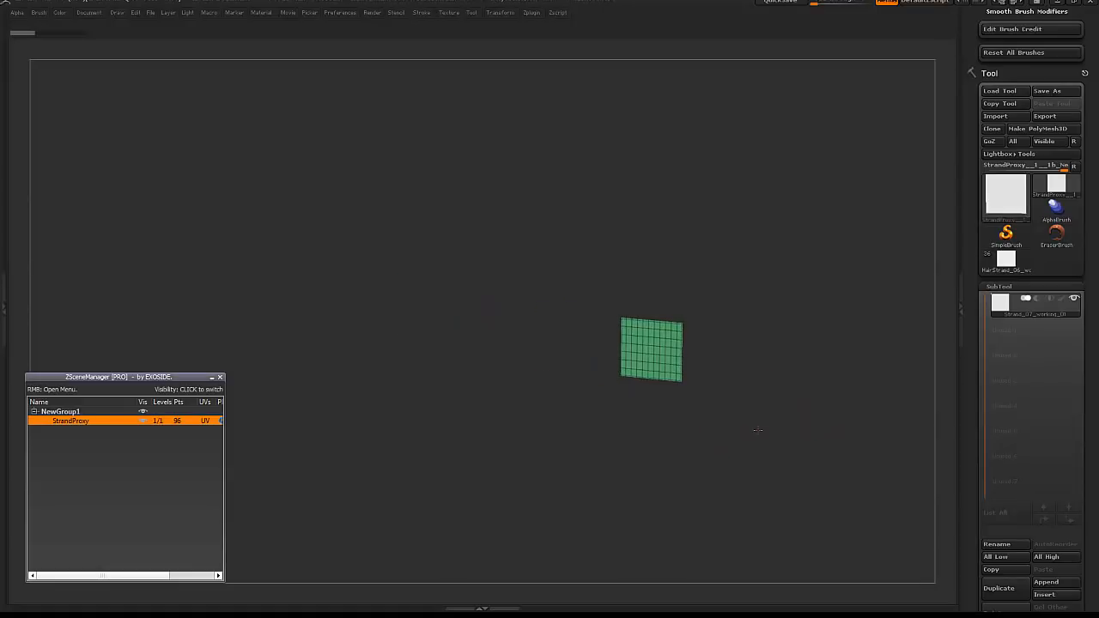
- Turn on the FiberMesh preview for the StrandProxy plane so the full length of the hair fibers can be viewed
left_click_drag(976, 481, 977, 356)
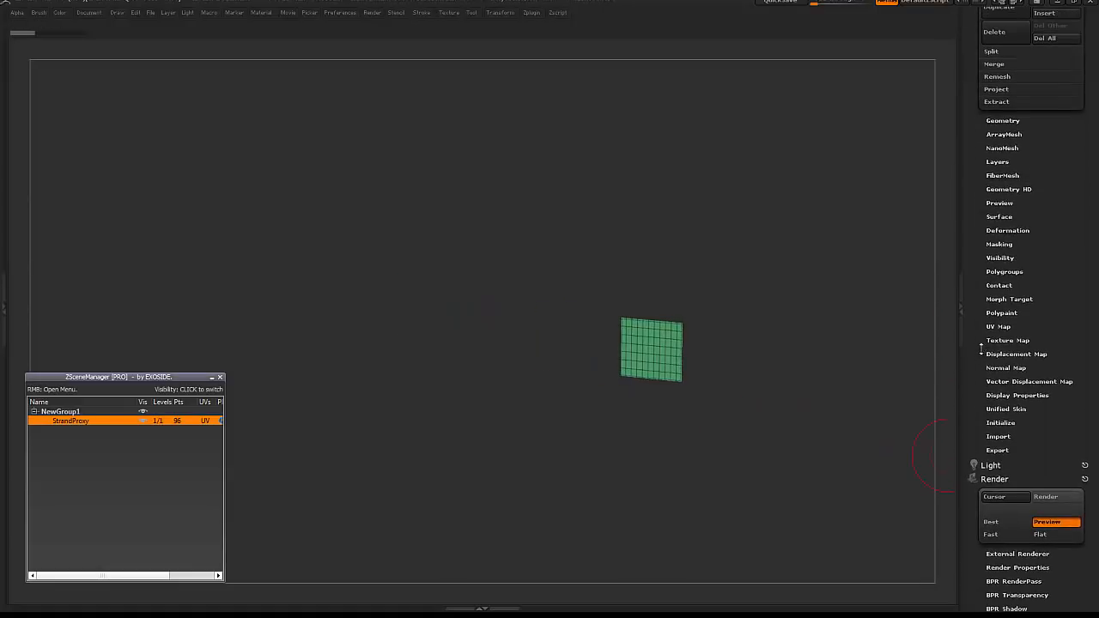
left_click(995, 172)
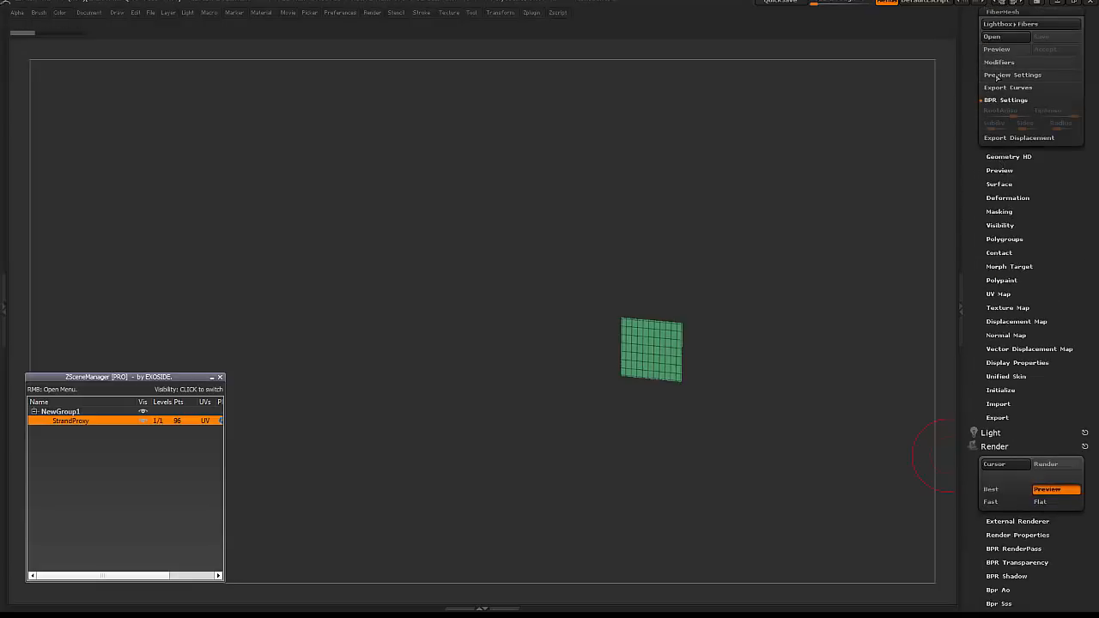
left_click(997, 49)
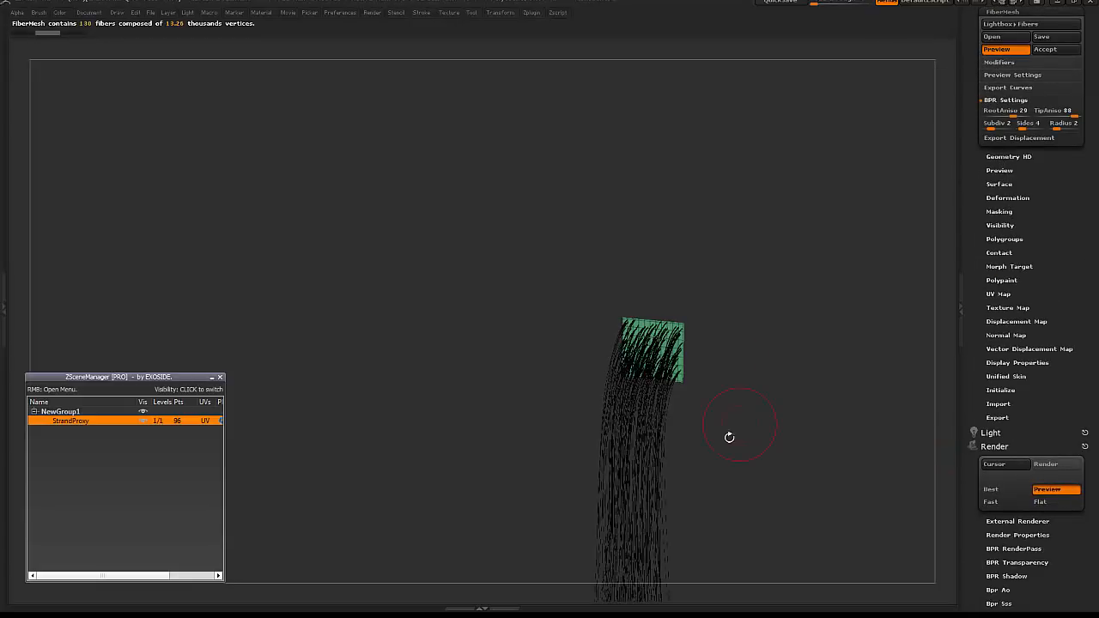
left_click_drag(729, 436, 717, 312, "alt")
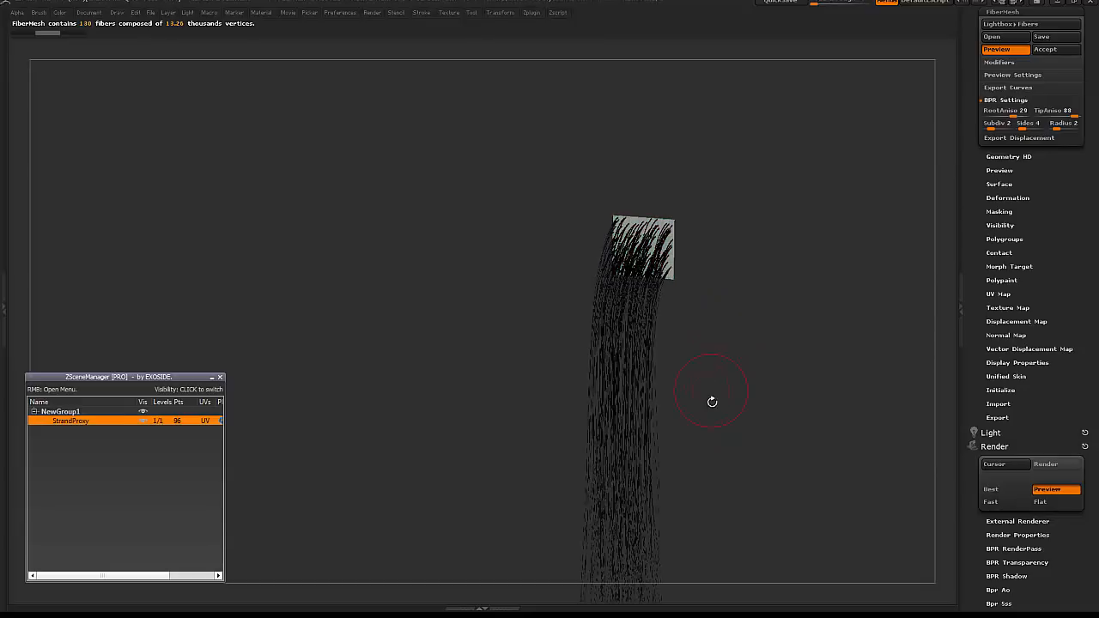
left_click_drag(711, 402, 675, 443, "alt")
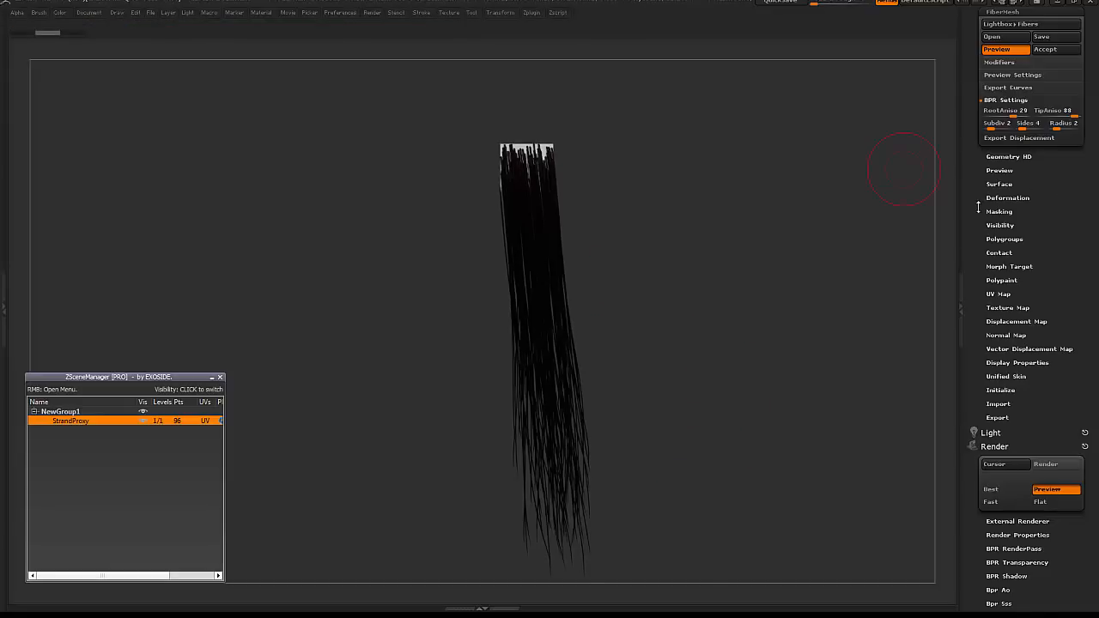
- Move the main light near the centre of the light sphere so that it shines on the strand from the front
scroll(978, 210, "up", 2)
left_click(991, 451)
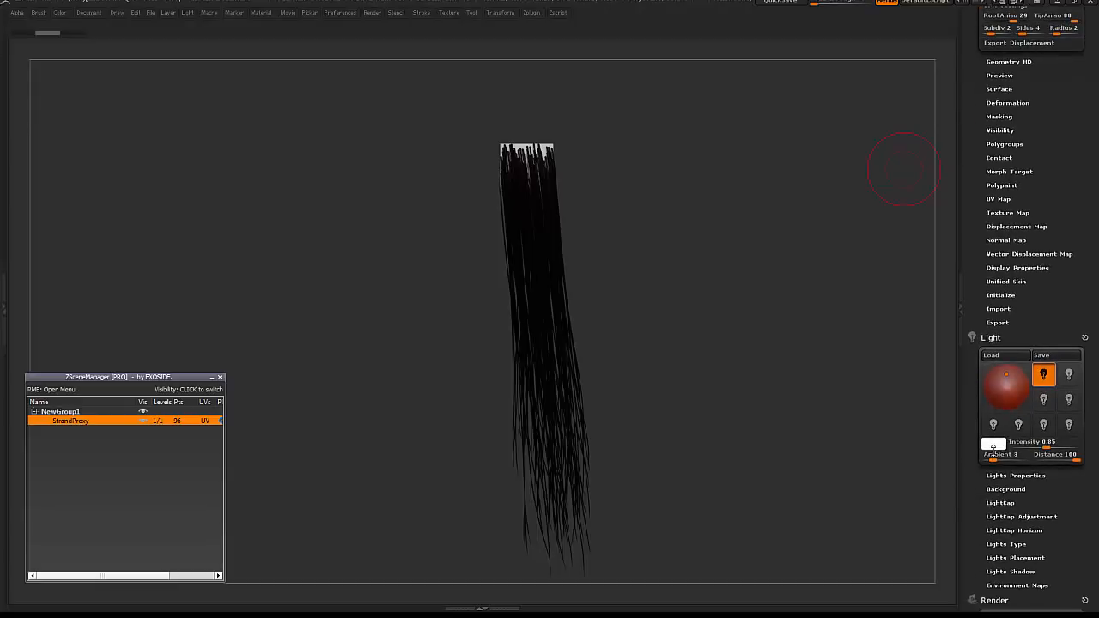
left_click(1001, 388)
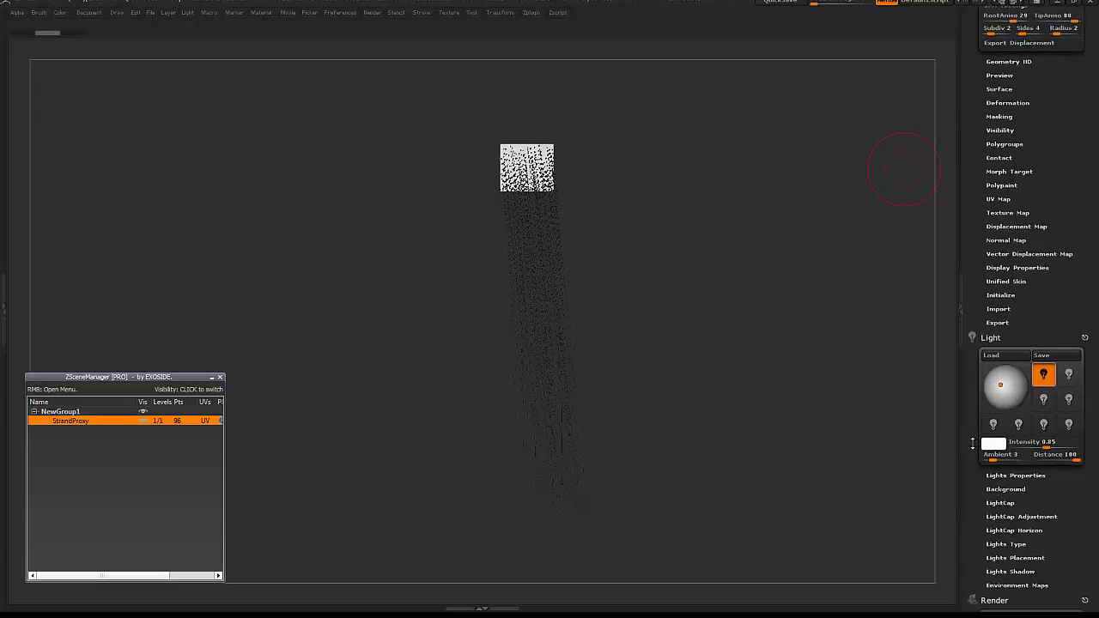
- Minimize the ZSceneManager window, apply the Hair2 material, and check how the strand looks from different angles
key("space")
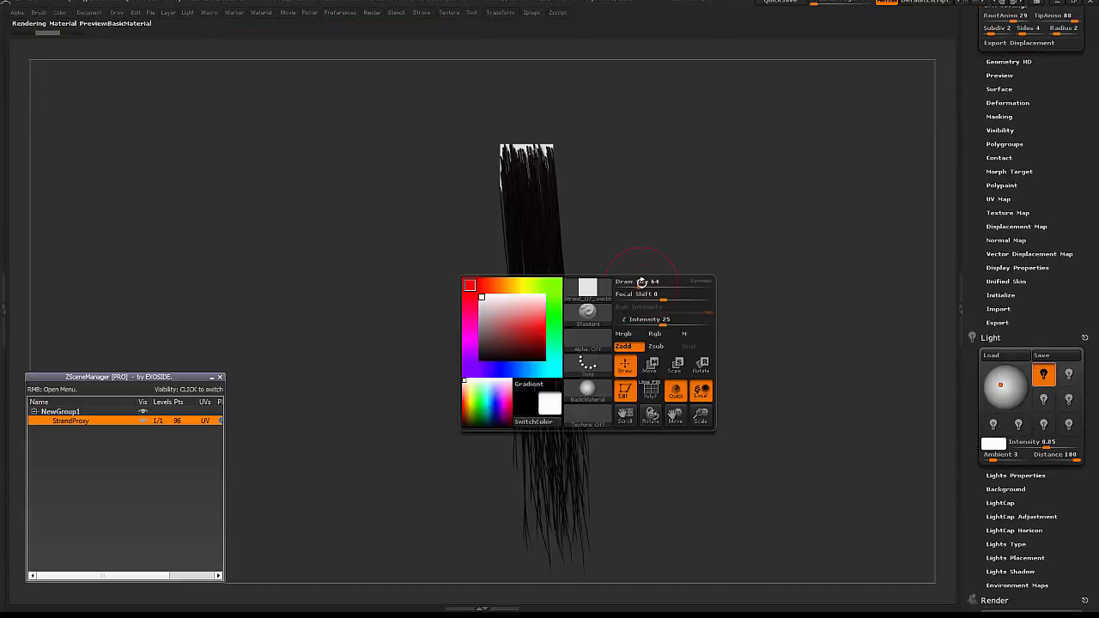
left_click(596, 390)
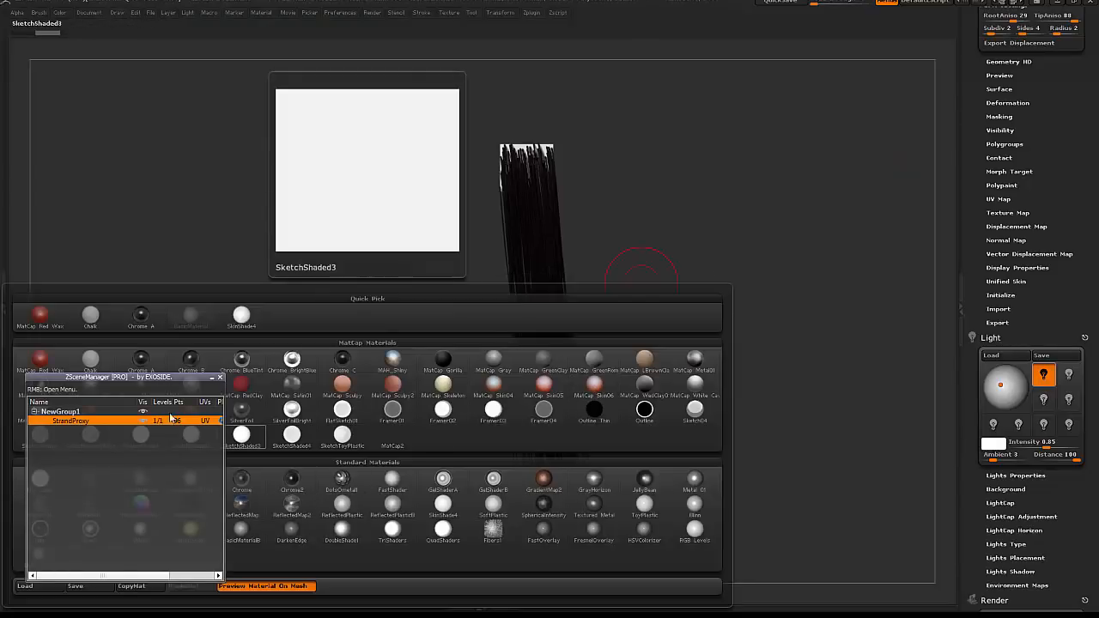
left_click(211, 377)
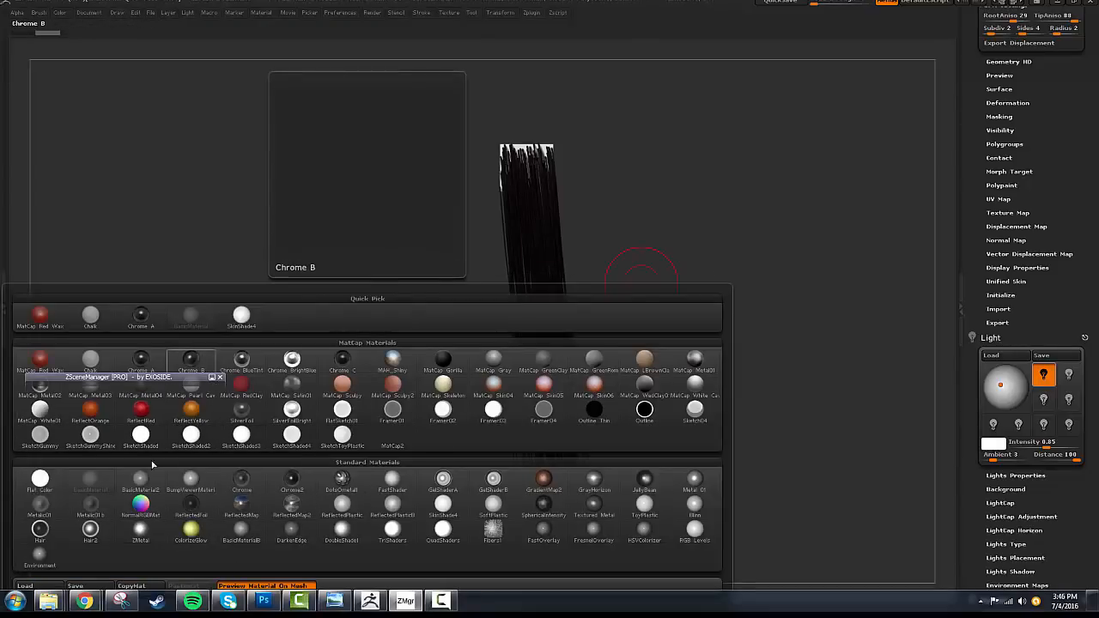
left_click(98, 536)
key("space")
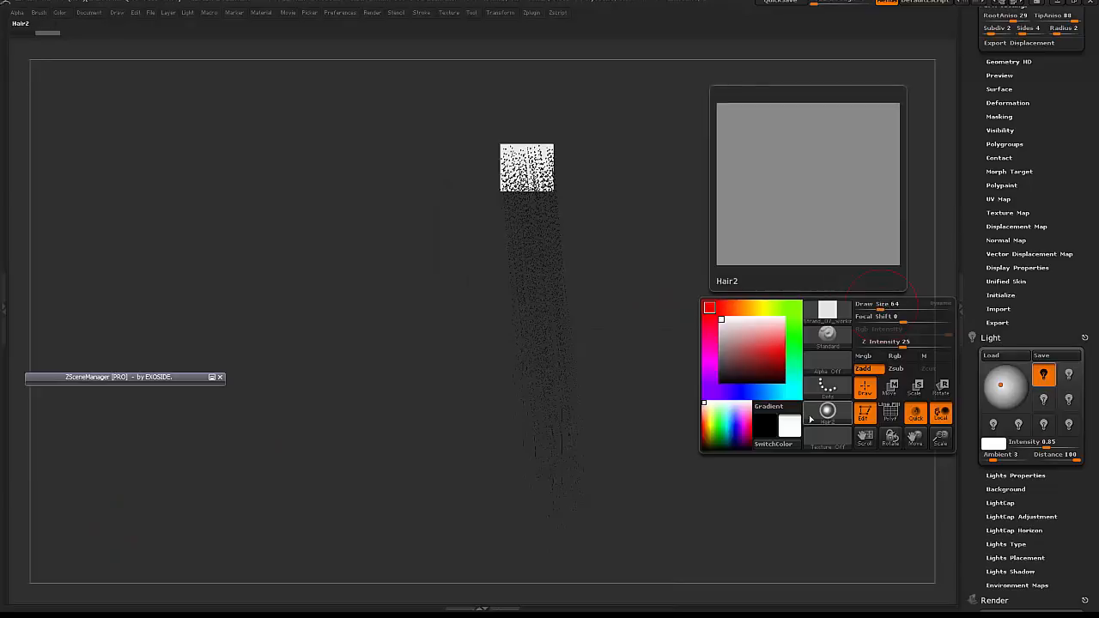
left_click(811, 418)
mouse_move(170, 539)
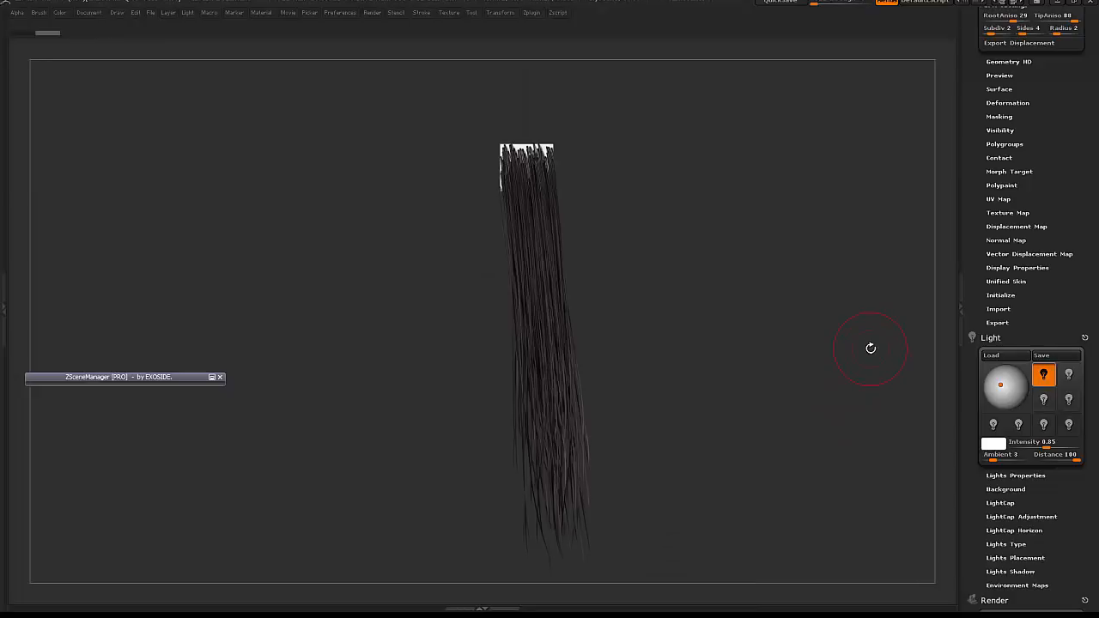
left_click_drag(842, 378, 828, 402)
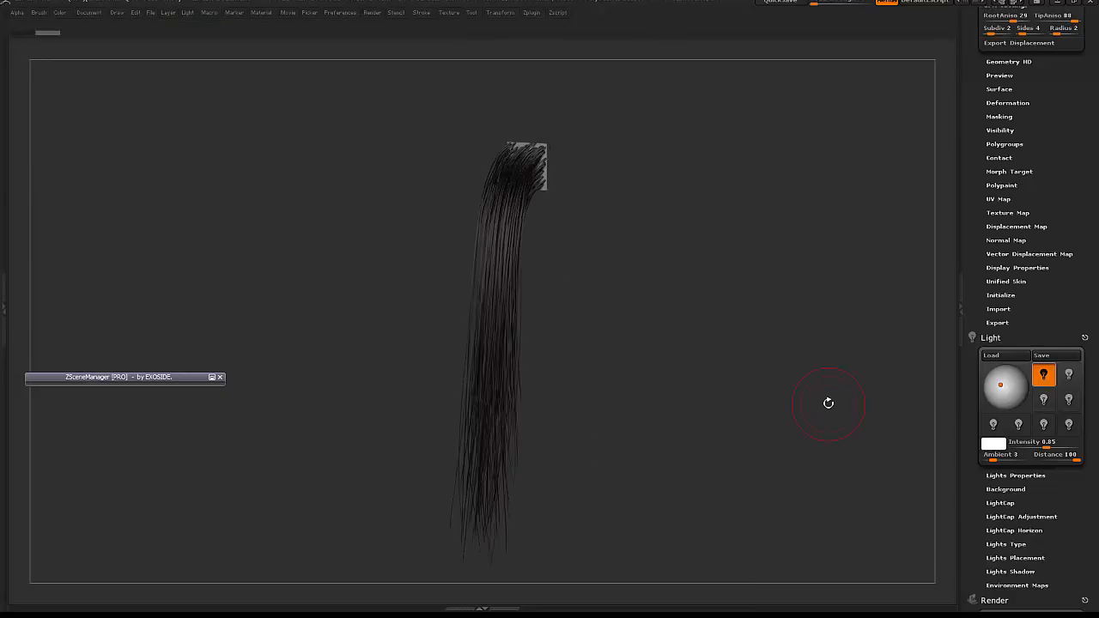
left_click_drag(828, 402, 882, 393)
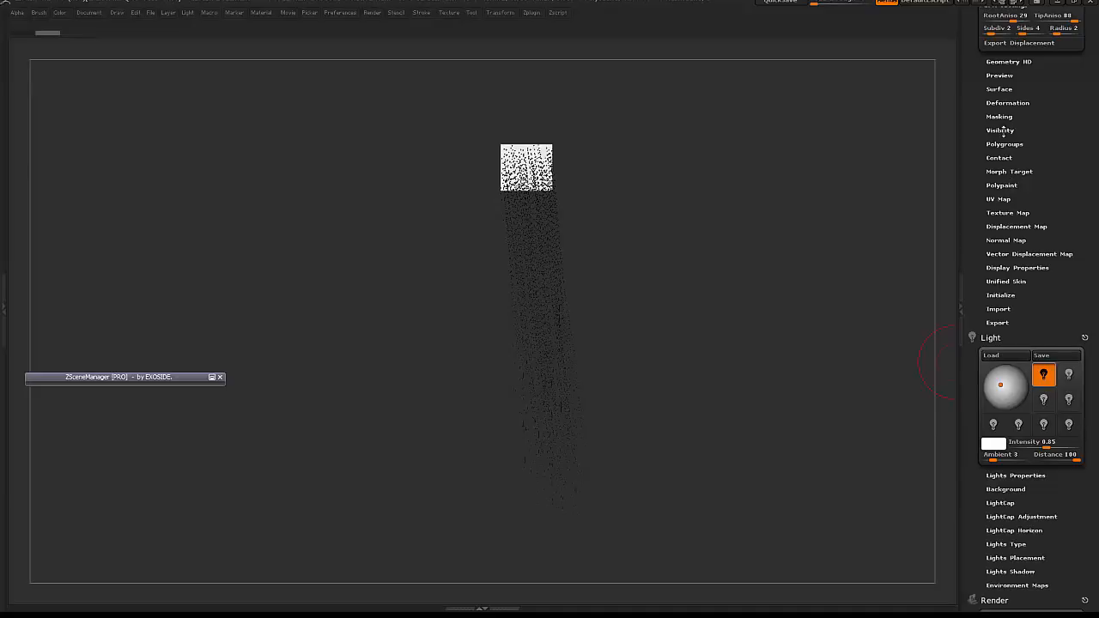
- In the FiberMesh modifiers, set MaxFibers to 0.14 and raise Clumps to about 0.12
scroll(992, 146, "up", 5)
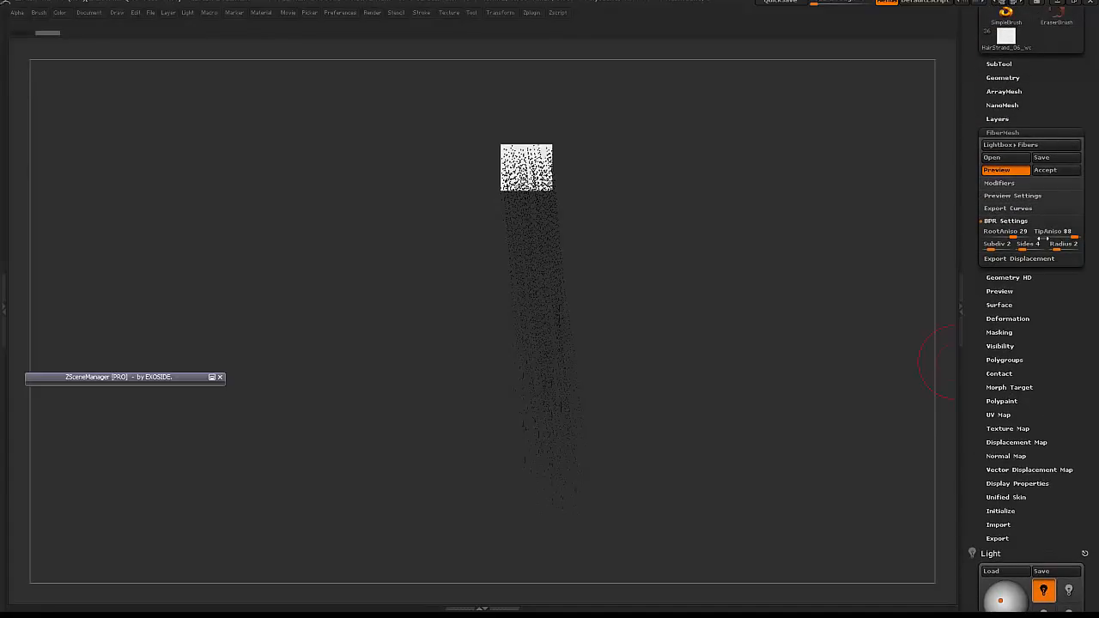
left_click(1013, 195)
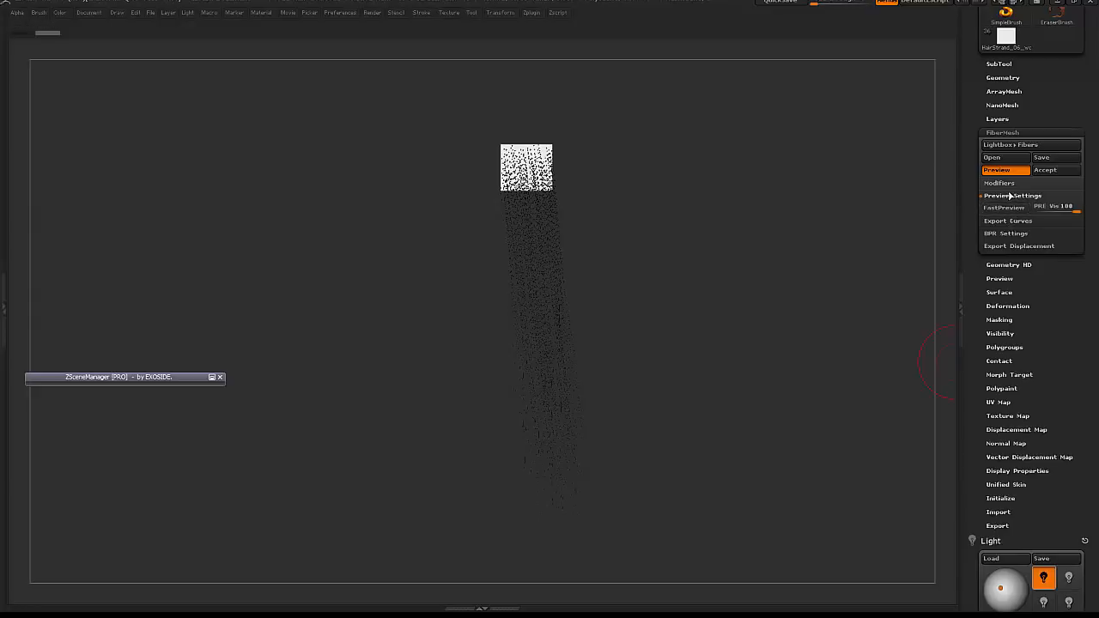
left_click(1000, 183)
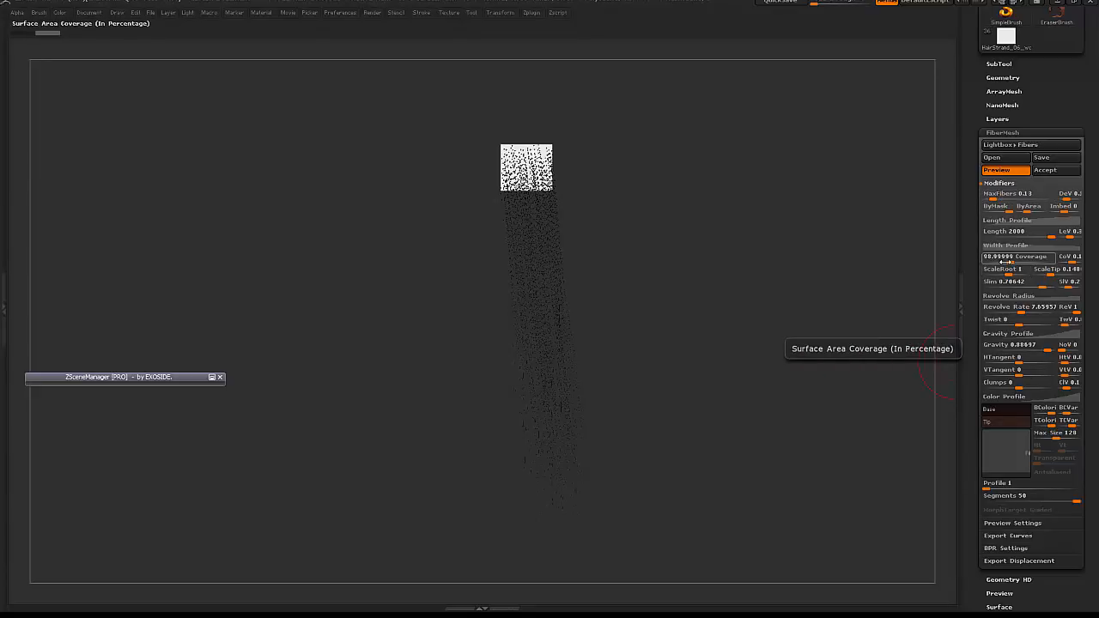
left_click(1000, 257)
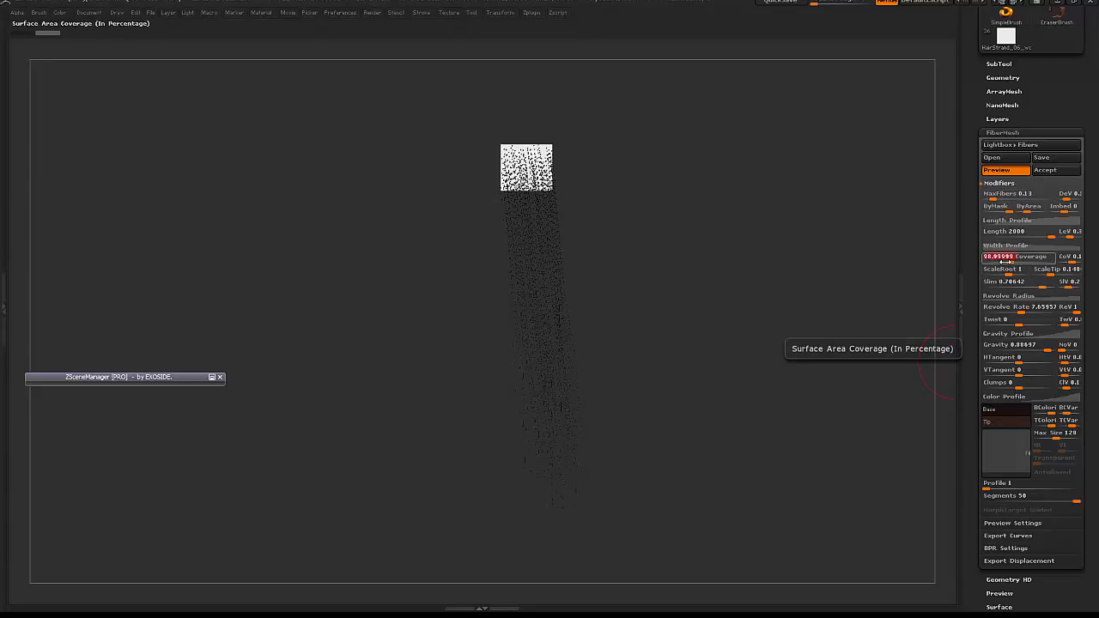
left_click(1001, 193)
type("0.14")
key("Return")
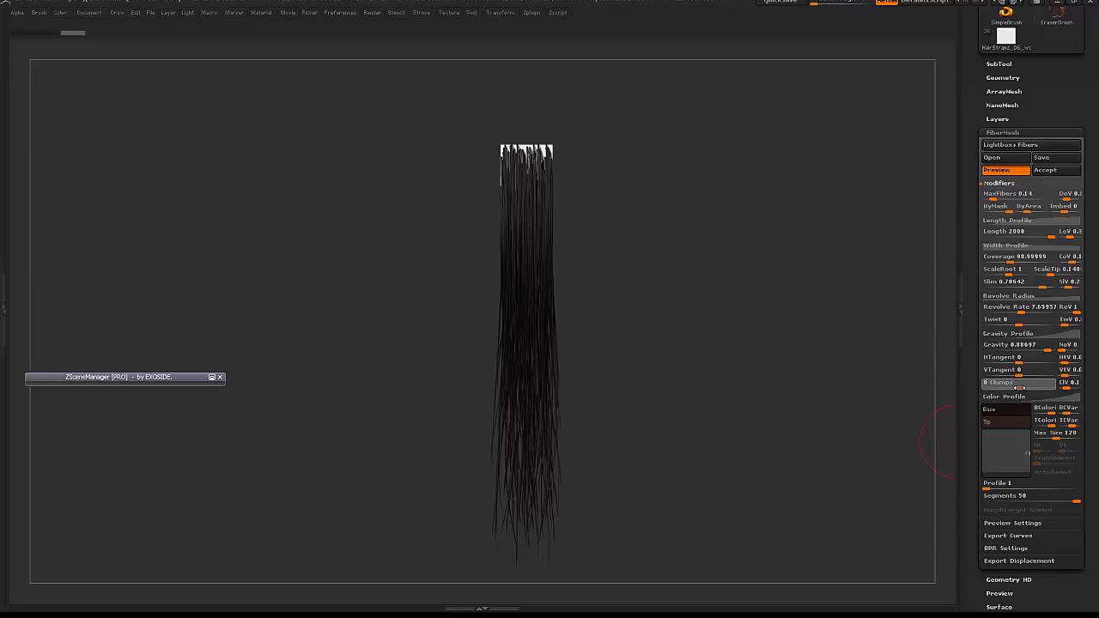
left_click_drag(1018, 387, 1024, 387)
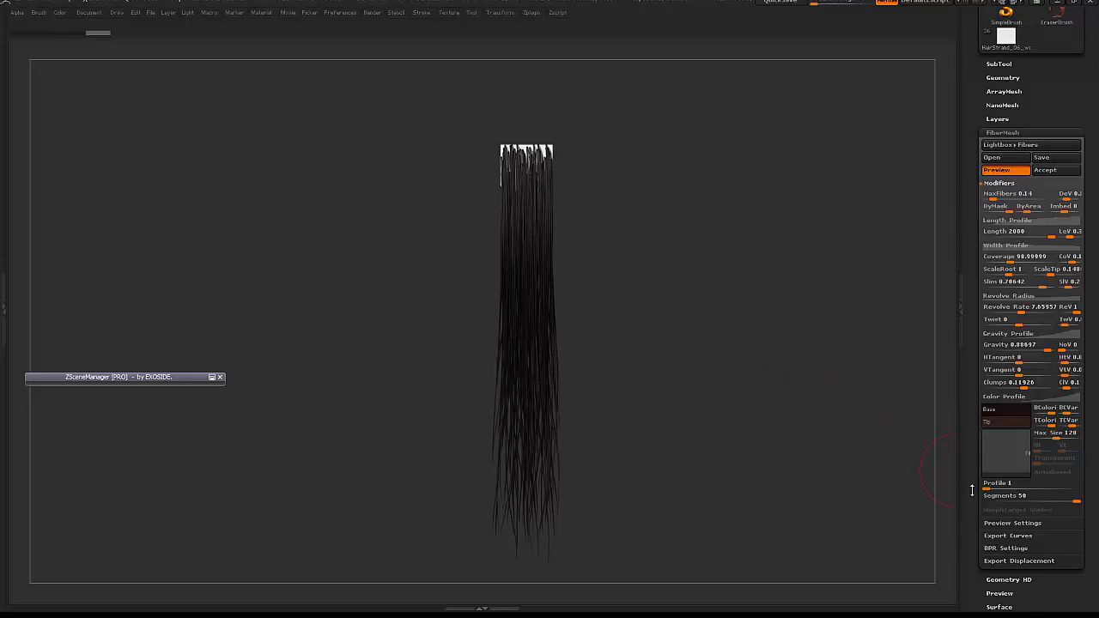
- Open the FiberMesh BPR settings and accept the previewed fibers as a new subtool
scroll(978, 423, "down", 3)
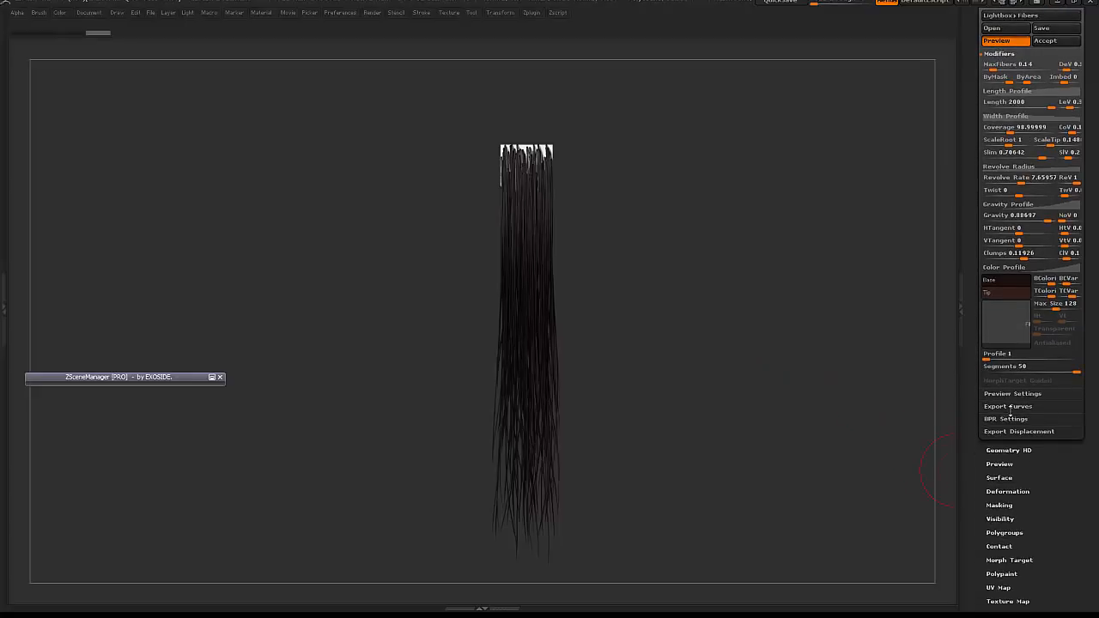
left_click(1009, 418)
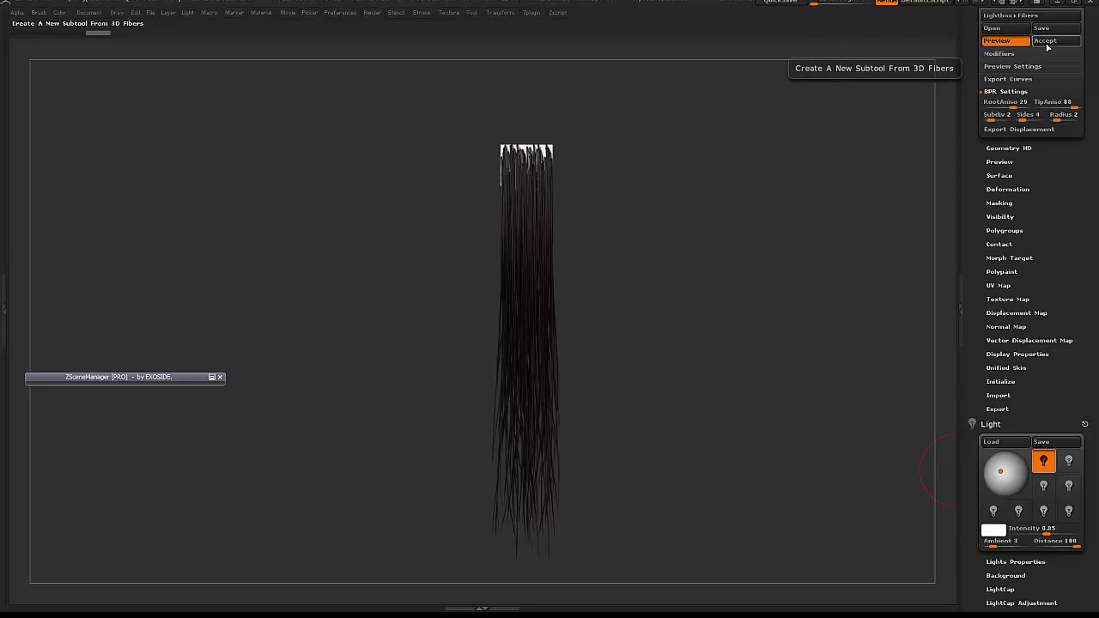
left_click(1046, 43)
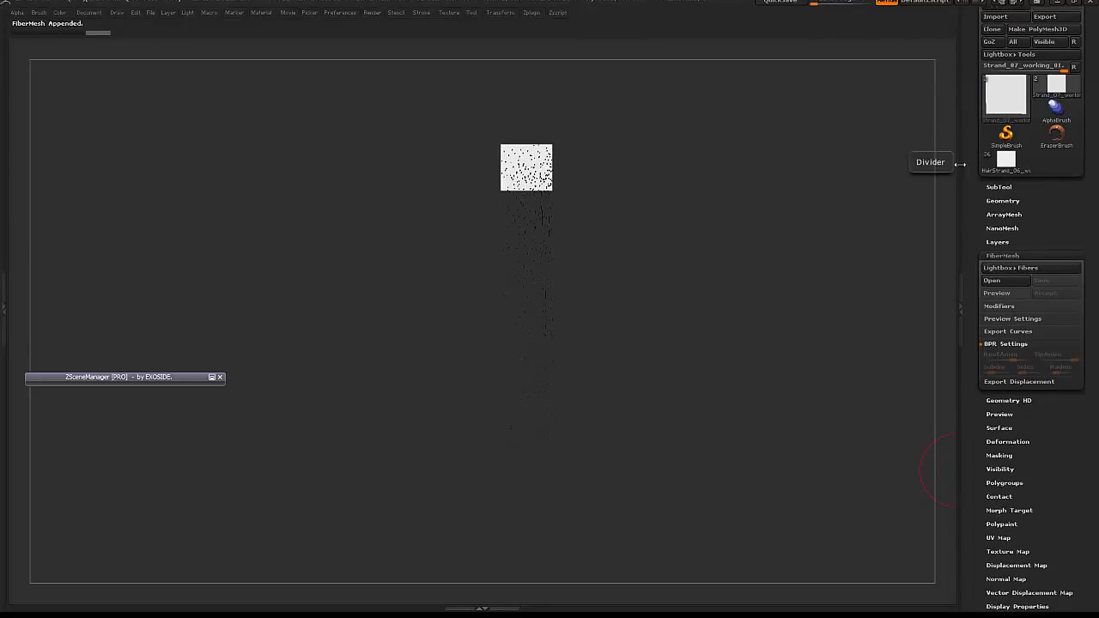
- Restore ZSceneManager and organise its list so the fibers, named strand01, sit in NewGroup1 and the Strand_07_working_01 proxy is outside the group
left_click(994, 188)
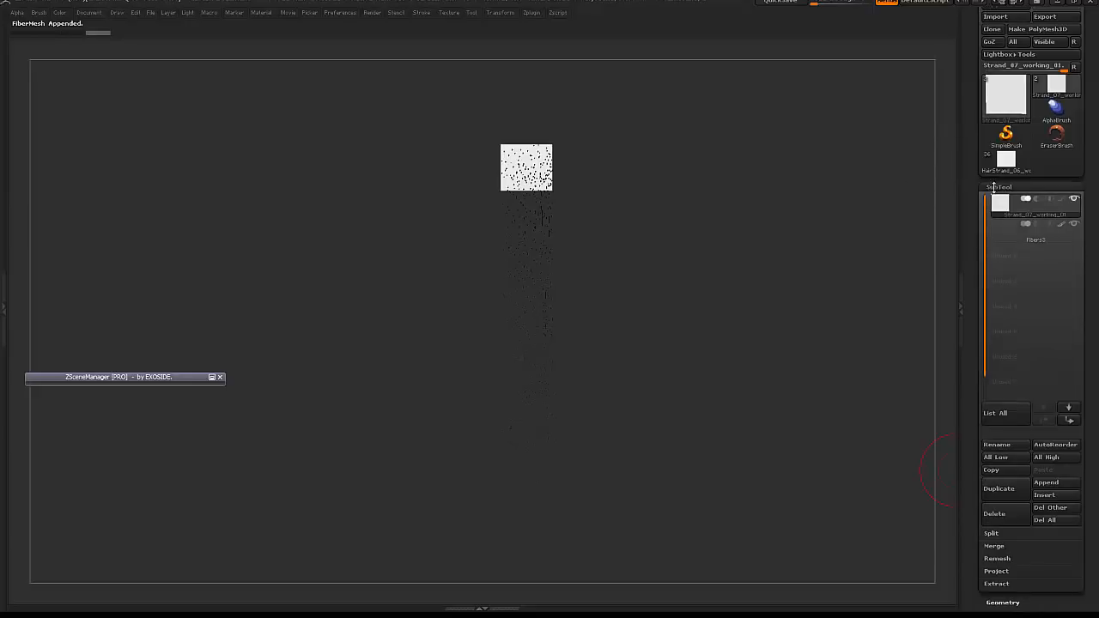
left_click(213, 377)
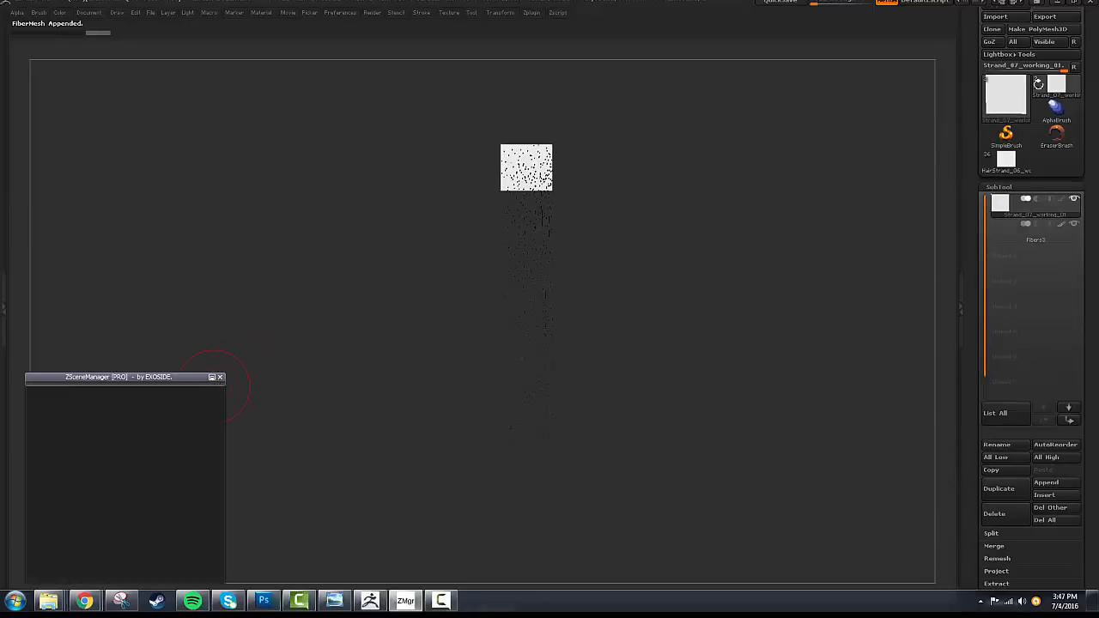
left_click(1011, 186)
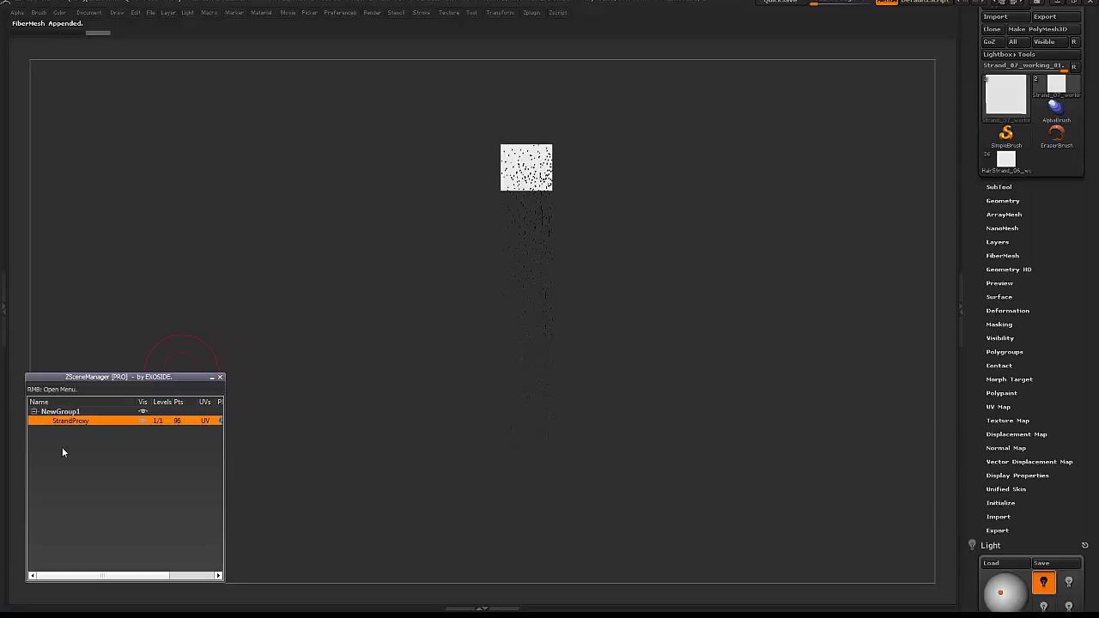
right_click(73, 449)
left_click(117, 96)
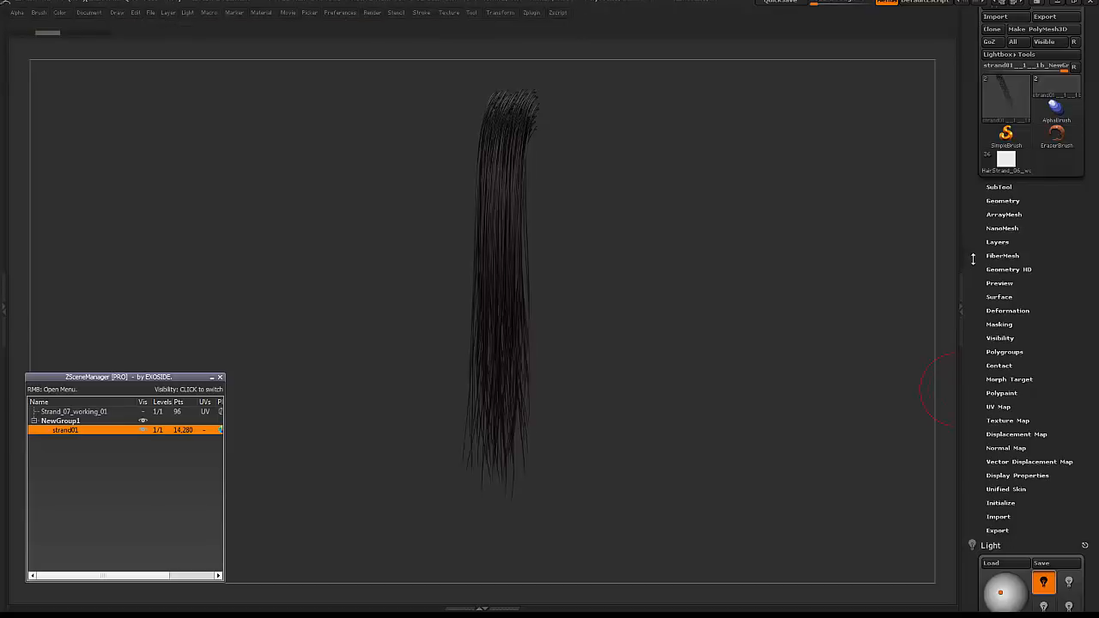
- Try the FiberMesh preview on the strand01 subtool and switch it back off
left_click(1001, 255)
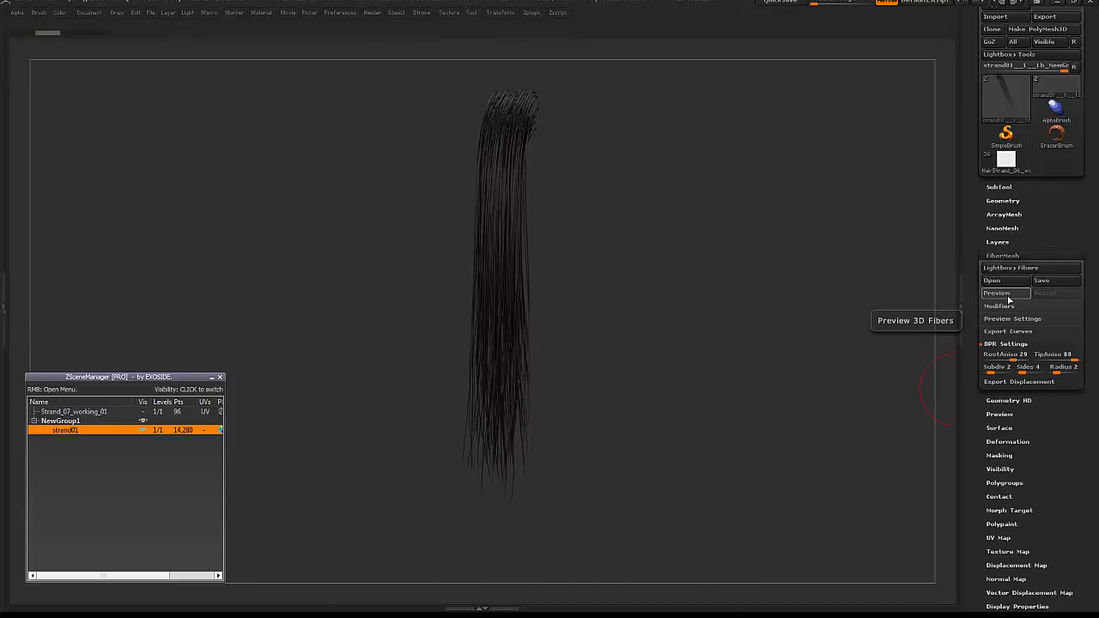
left_click(999, 295)
mouse_move(796, 311)
left_mouse_down()
mouse_move(831, 312)
mouse_move(818, 312)
left_mouse_up()
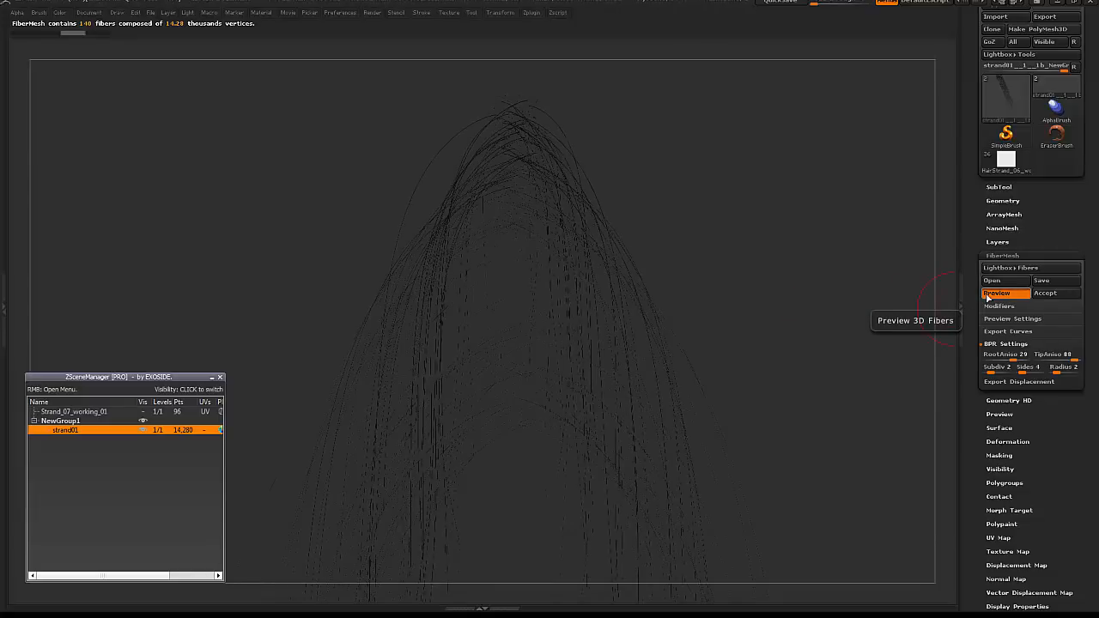
left_click(987, 297)
- Enable FastPreview in the FiberMesh preview settings of strand01 and inspect the strand from several angles
left_click(992, 321)
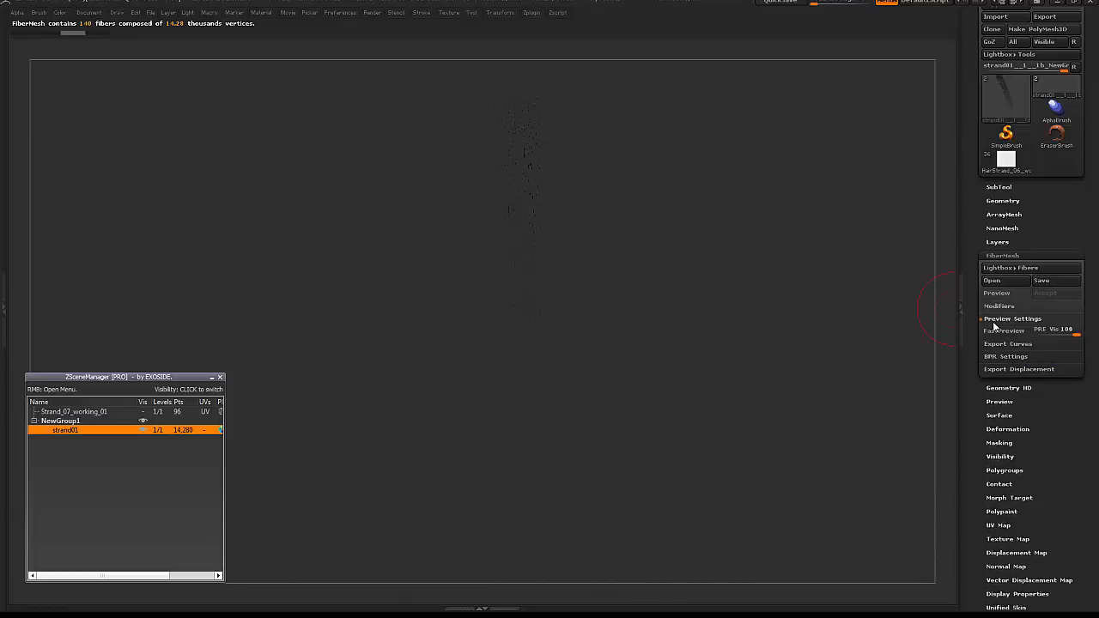
left_click(1000, 330)
left_click_drag(574, 225, 664, 326)
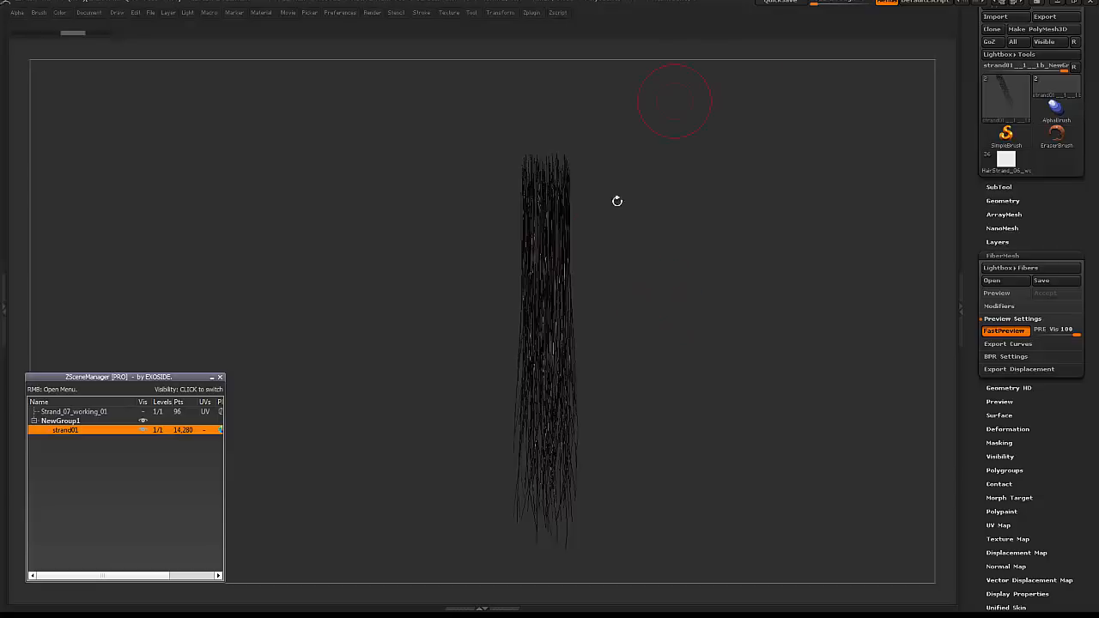
mouse_move(729, 297)
left_mouse_down()
mouse_move(755, 282)
mouse_move(743, 284)
left_mouse_up()
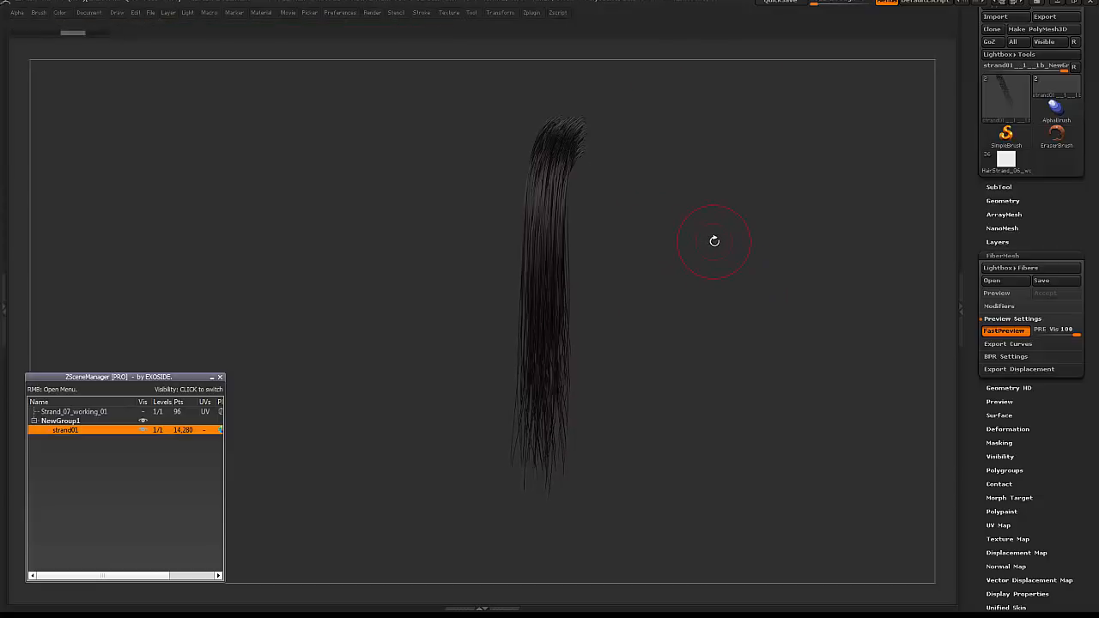
left_click_drag(714, 241, 741, 246)
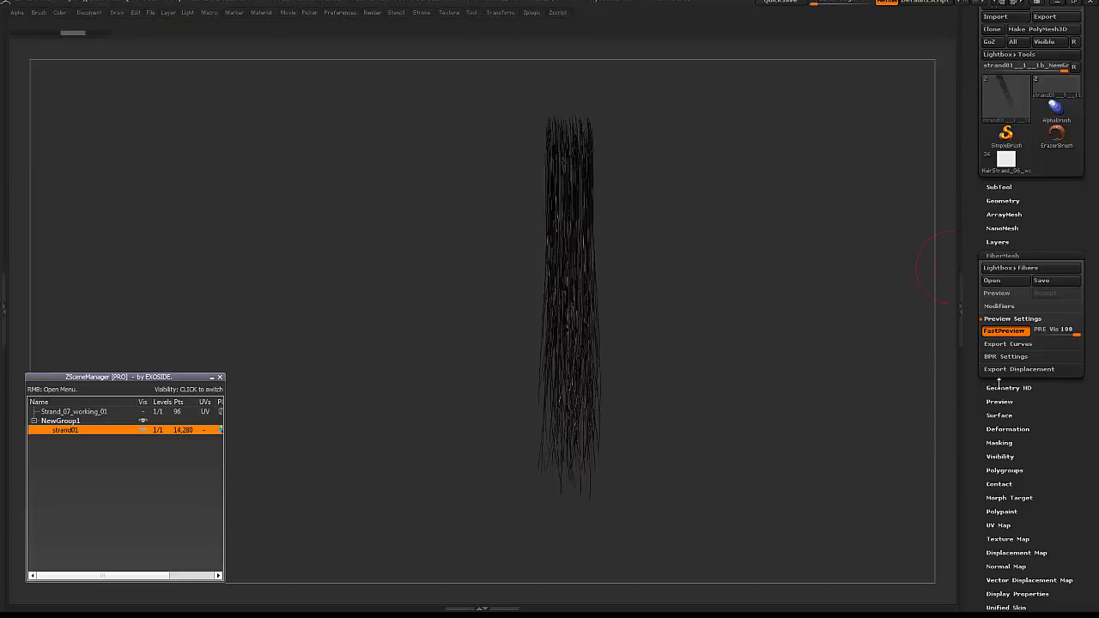
- Draw a transpose line down the duplicated strand2 and stretch its fibers lengthwise
left_click_drag(756, 233, 775, 245, "alt")
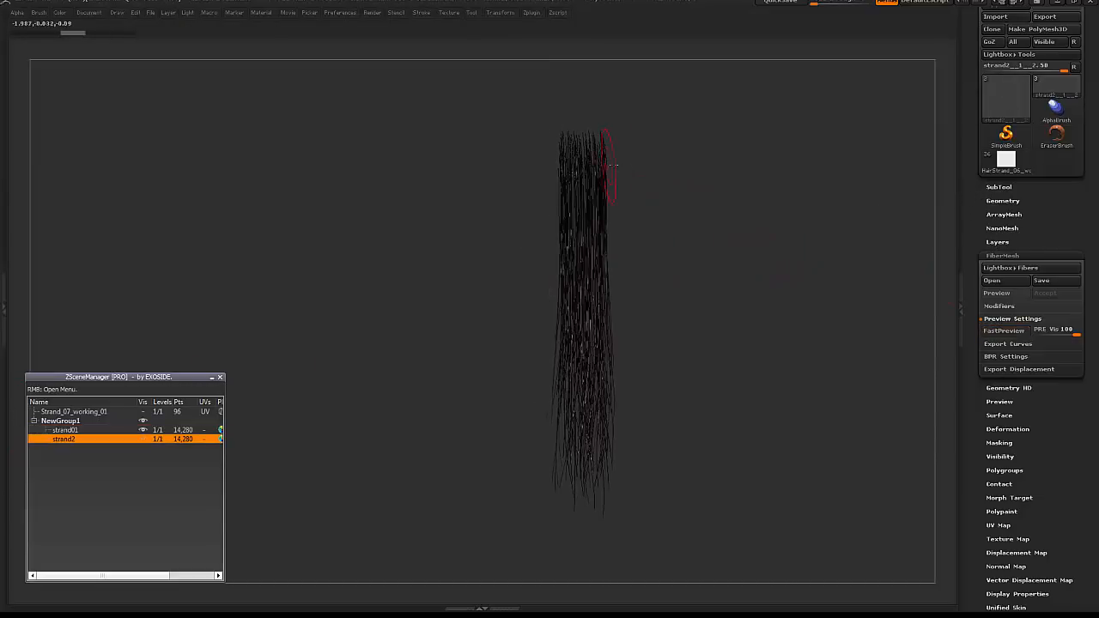
key("w")
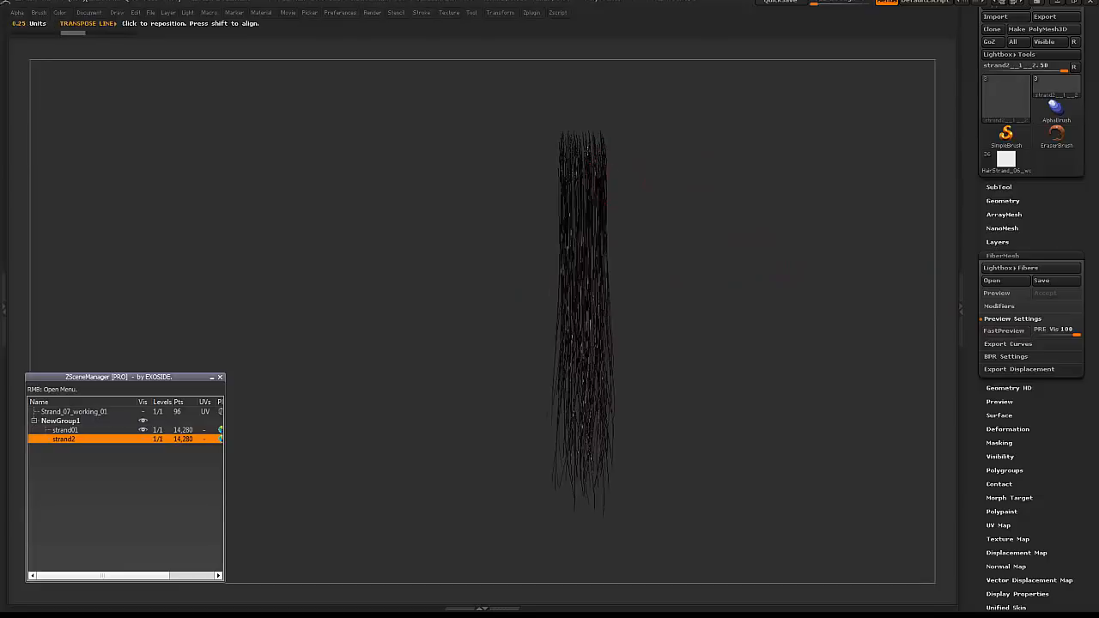
mouse_move(589, 152)
left_mouse_down()
mouse_move(594, 417)
mouse_move(574, 468)
left_mouse_up()
left_click_drag(705, 422, 704, 385, "alt")
mouse_move(584, 435)
left_mouse_down()
mouse_move(573, 435)
mouse_move(579, 455)
left_mouse_up()
left_click_drag(567, 503, 572, 454)
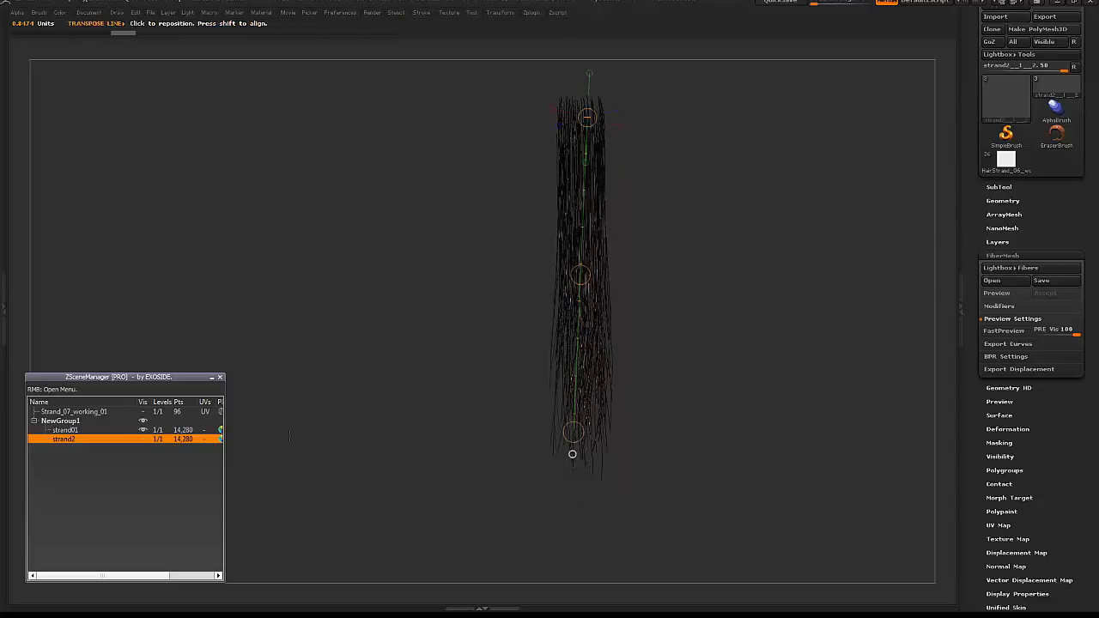
- Isolate strand2 with FastPreview enabled and adjust its lower end with the transpose line
left_click(143, 429)
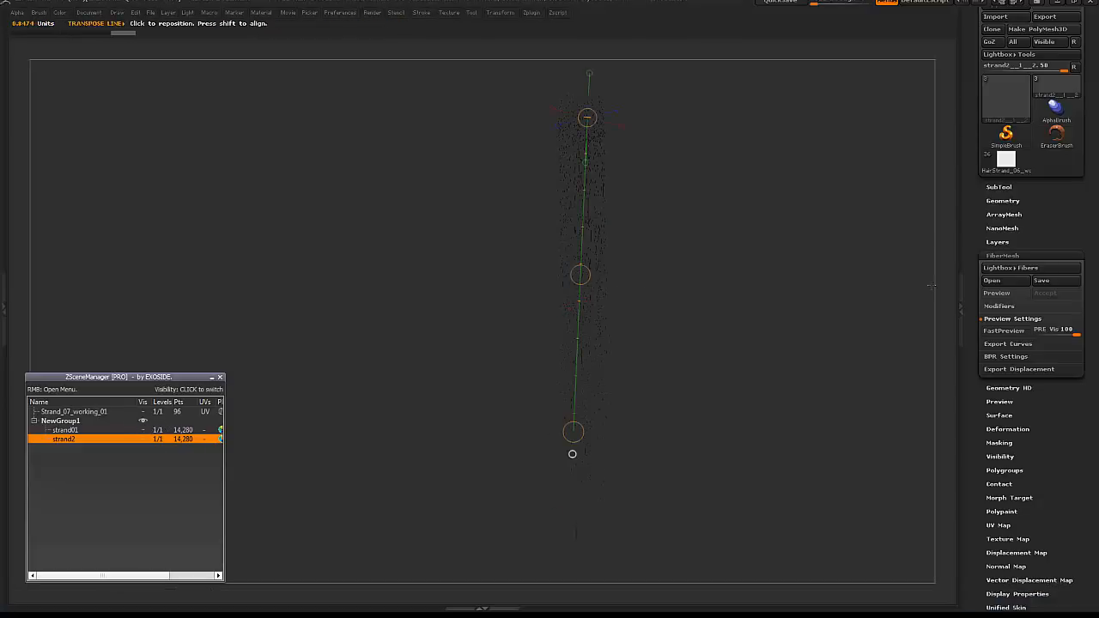
left_click(1004, 331)
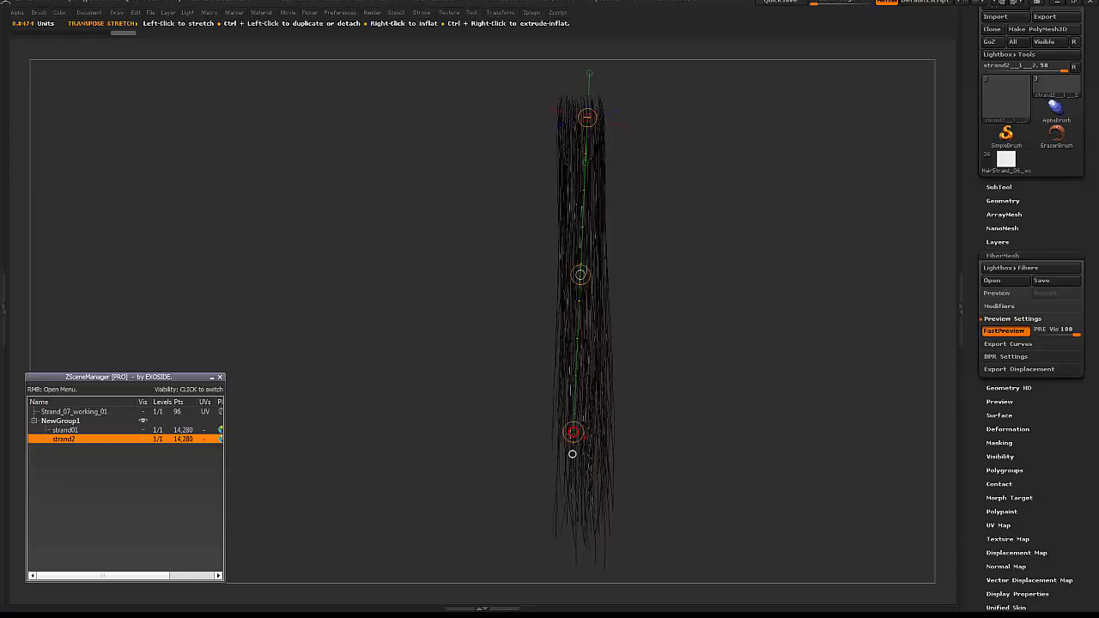
left_click_drag(573, 433, 569, 402)
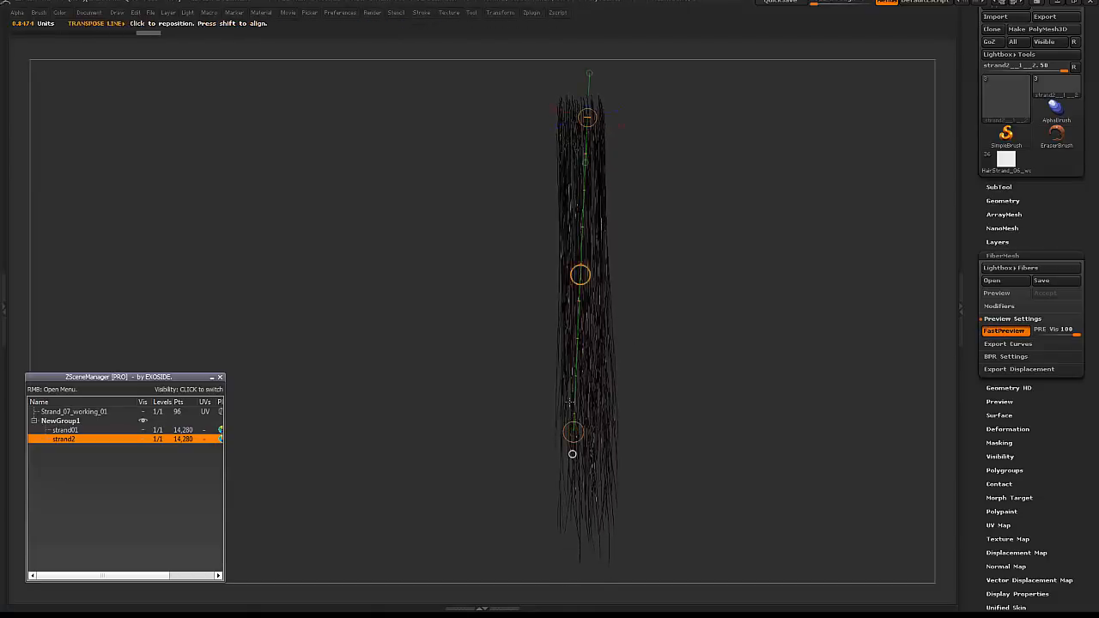
- Disable Auto Mask FiberMesh for the Transpose brush and stretch strand2 farther downward from its lower end
left_click(39, 15)
left_click(34, 24)
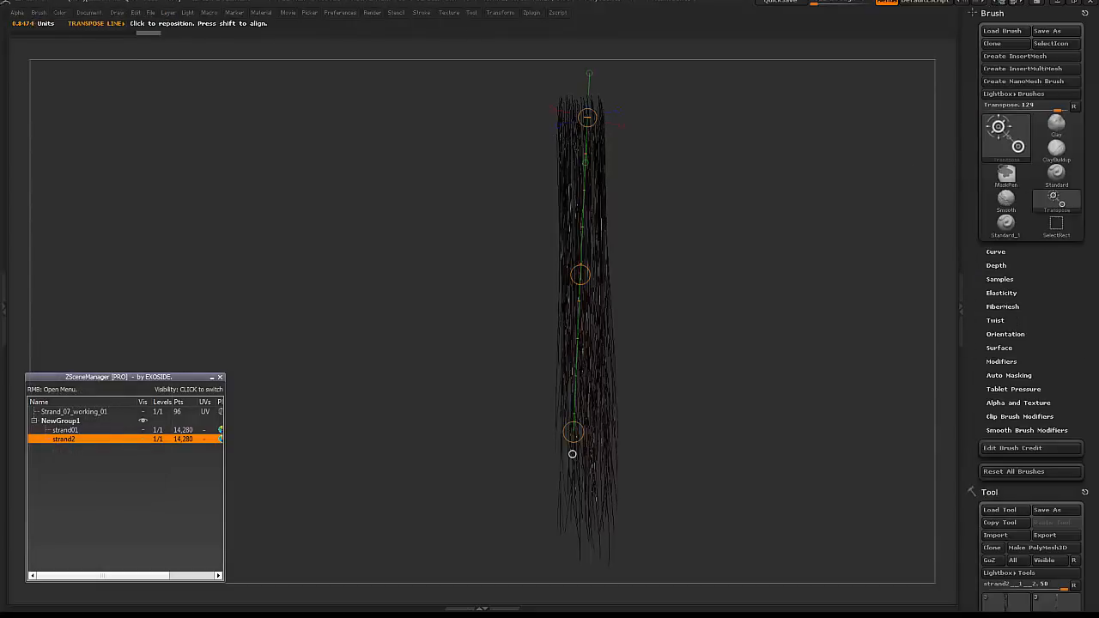
left_click(1019, 372)
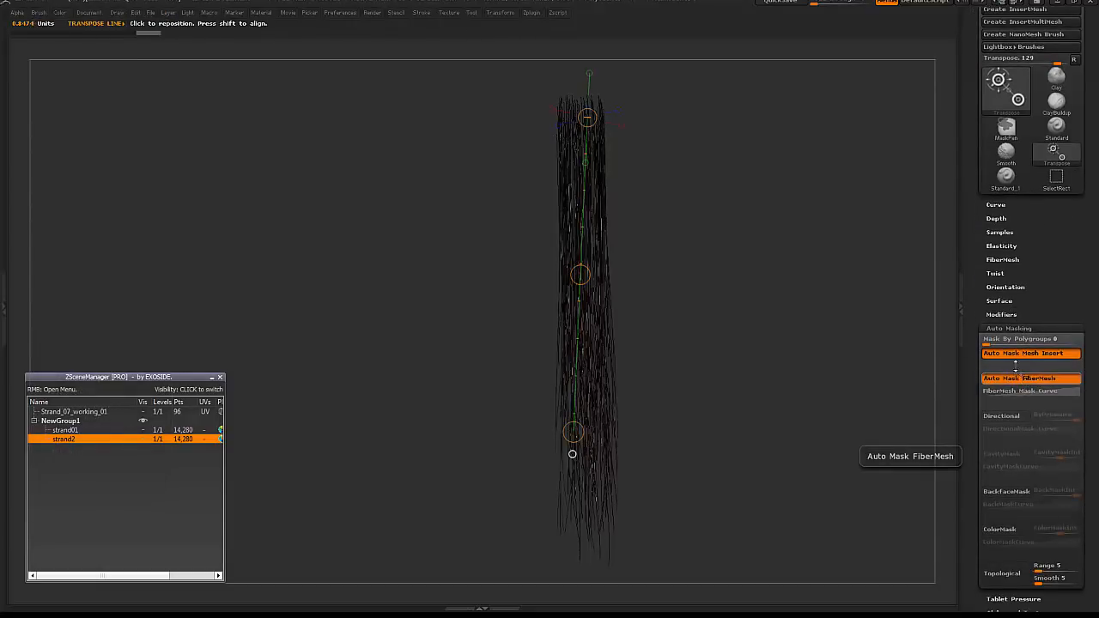
left_click(1030, 379)
left_click_drag(729, 343, 696, 346, "alt")
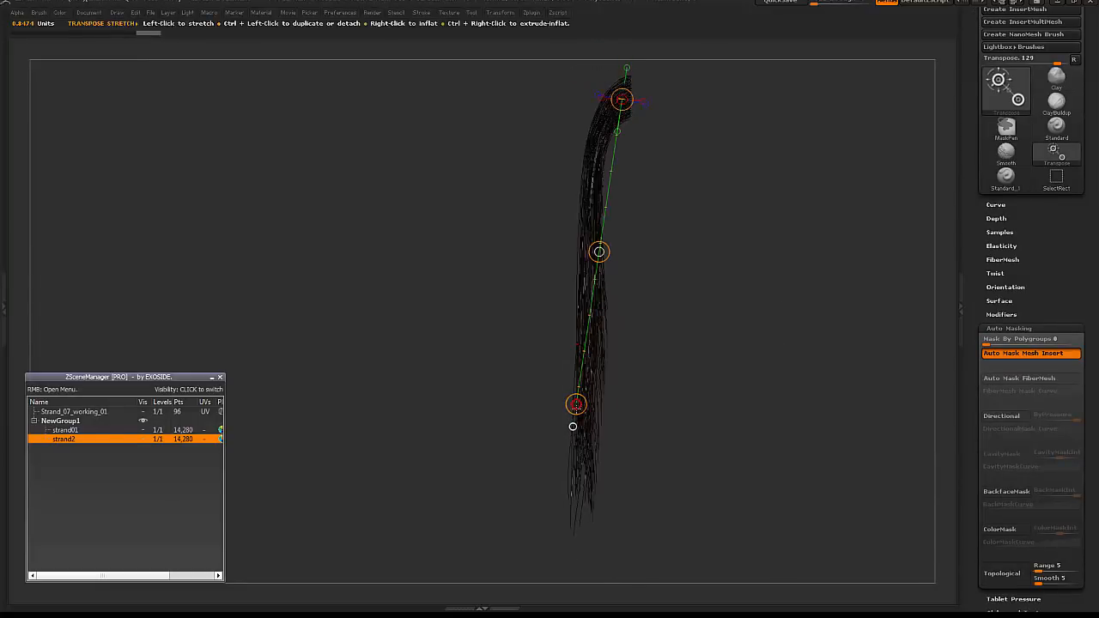
left_click_drag(576, 404, 573, 436)
left_click_drag(716, 367, 764, 368)
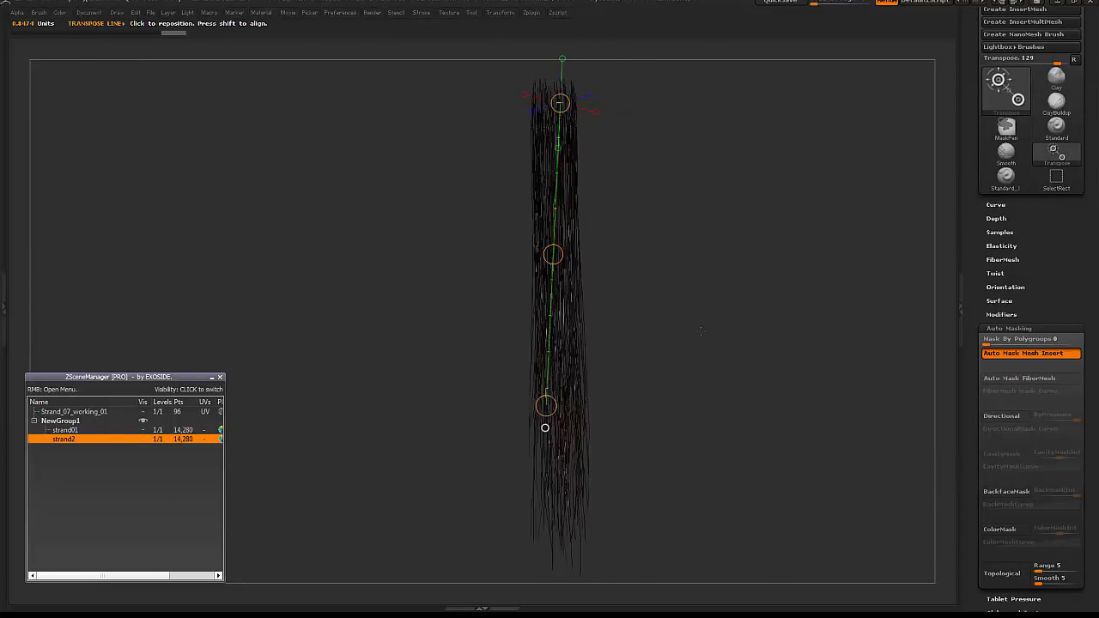
- Switch to the Move brush, enlarge its draw size and disable Auto Mask FiberMesh for it
key("q")
key("space")
left_click_drag(586, 343, 619, 341)
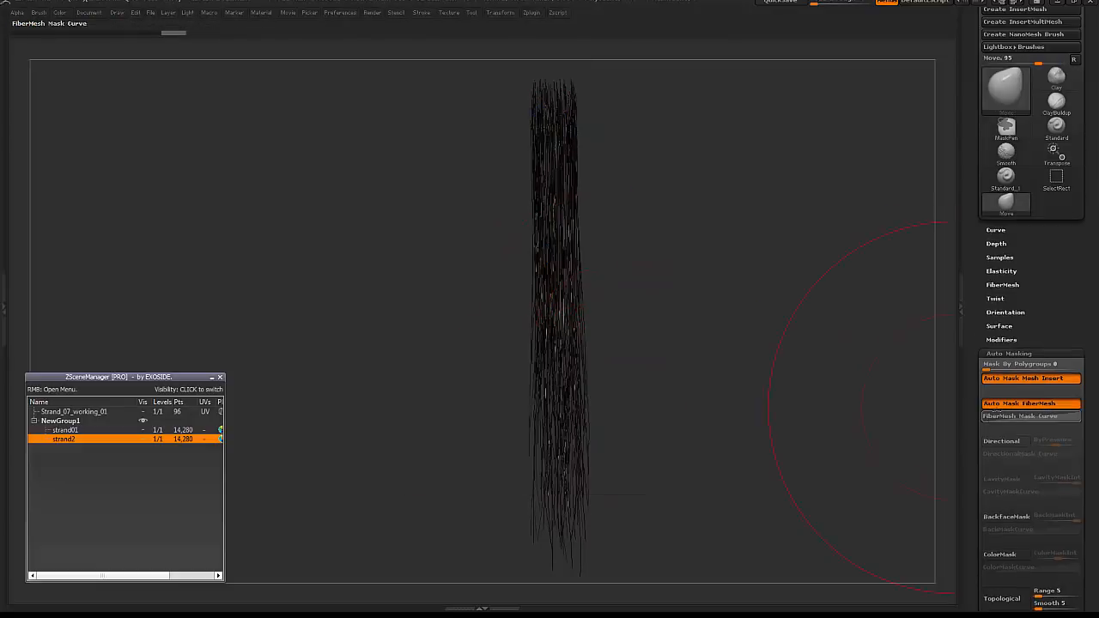
left_click(1018, 403)
key("space")
left_click(720, 375)
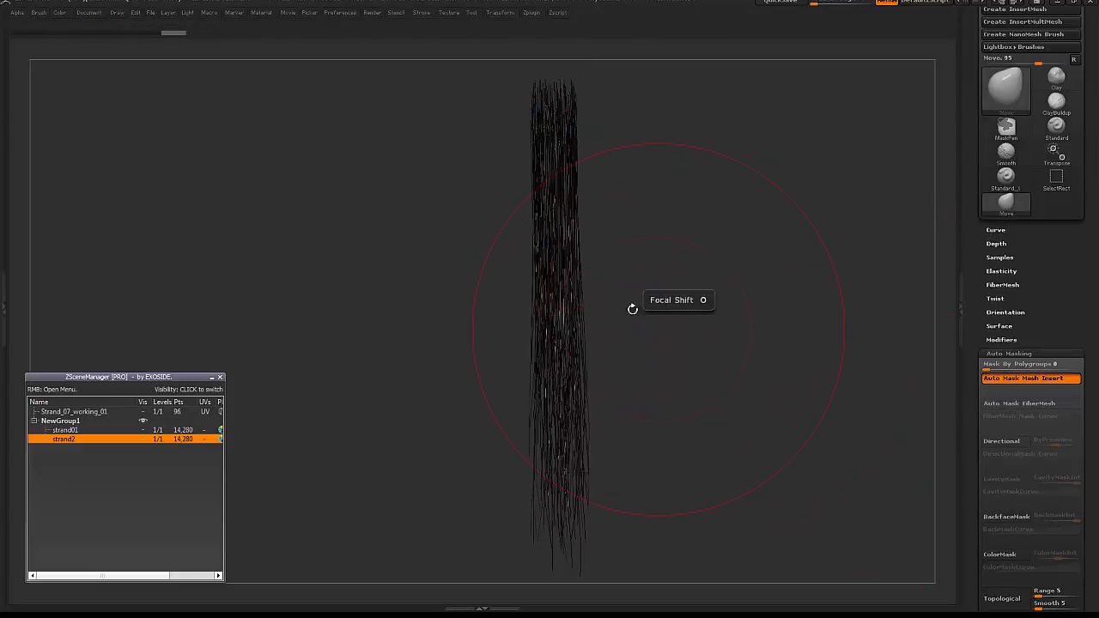
- Shift the upper part of strand2 sideways and start bending its middle with the Move brush
left_click_drag(674, 252, 666, 240)
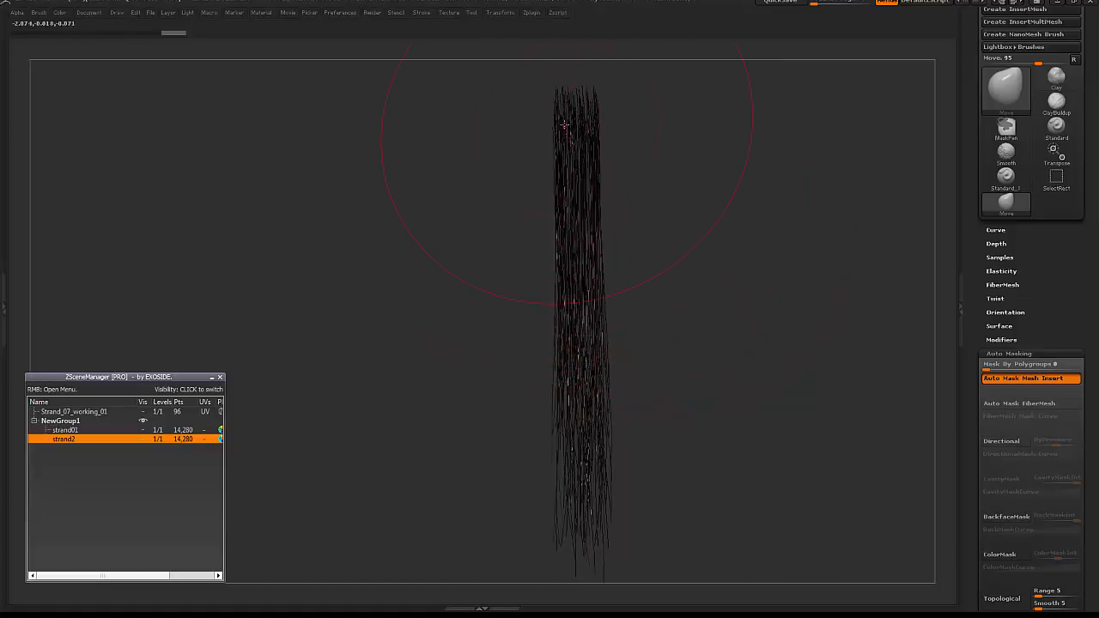
left_click_drag(564, 124, 571, 129)
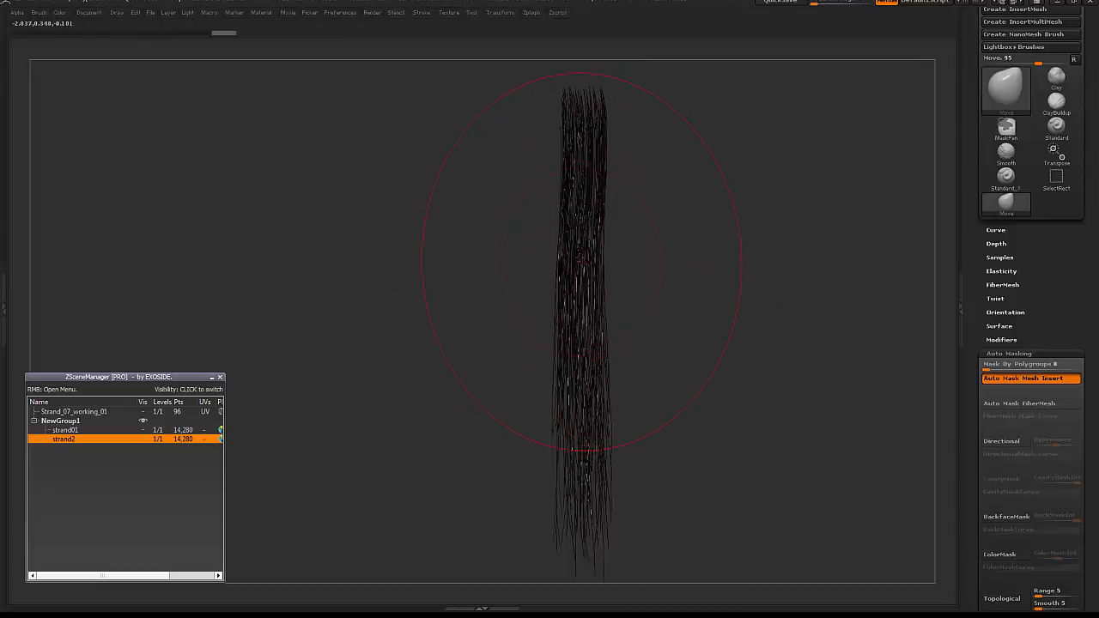
mouse_move(581, 258)
left_mouse_down()
mouse_move(567, 256)
mouse_move(576, 282)
left_mouse_up()
- Shape the lower half of strand2 into a gentle curve with its tips swept opposite to the middle bend
left_click_drag(697, 319, 645, 243, "alt")
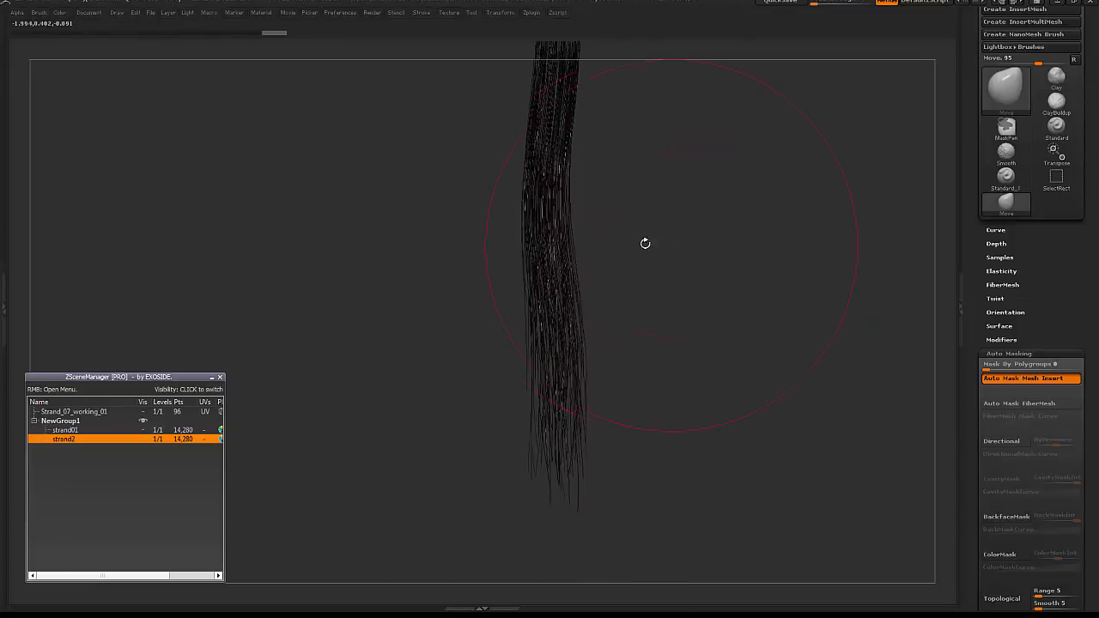
left_click_drag(551, 434, 558, 439)
left_click_drag(539, 339, 530, 328)
left_click_drag(573, 485, 577, 480)
left_click_drag(608, 333, 619, 315)
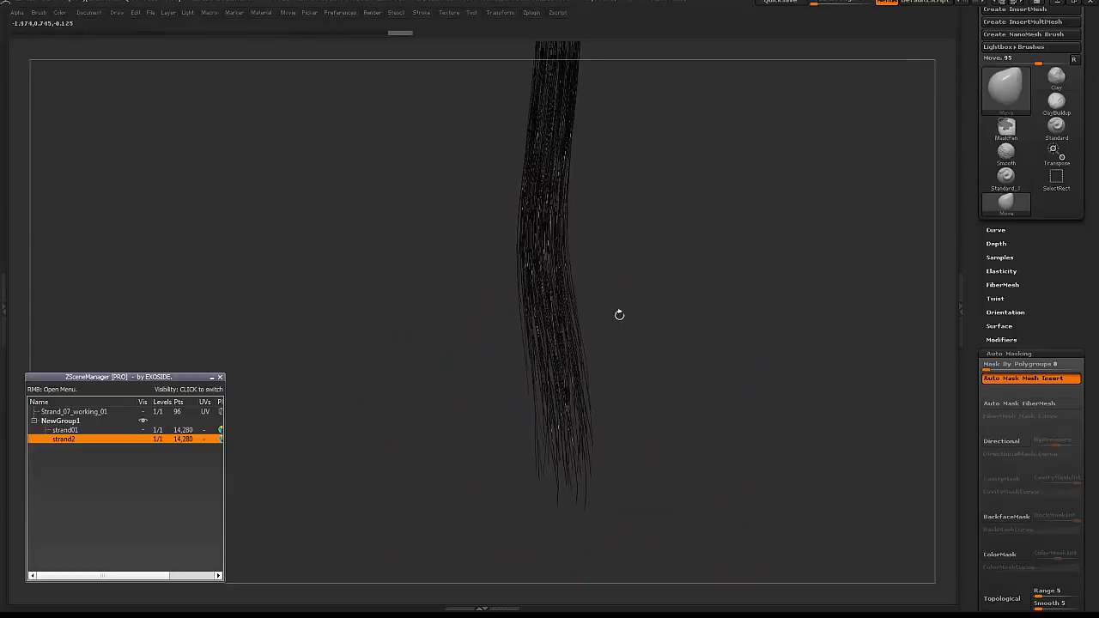
left_click_drag(546, 313, 545, 294)
left_click_drag(561, 380, 558, 388)
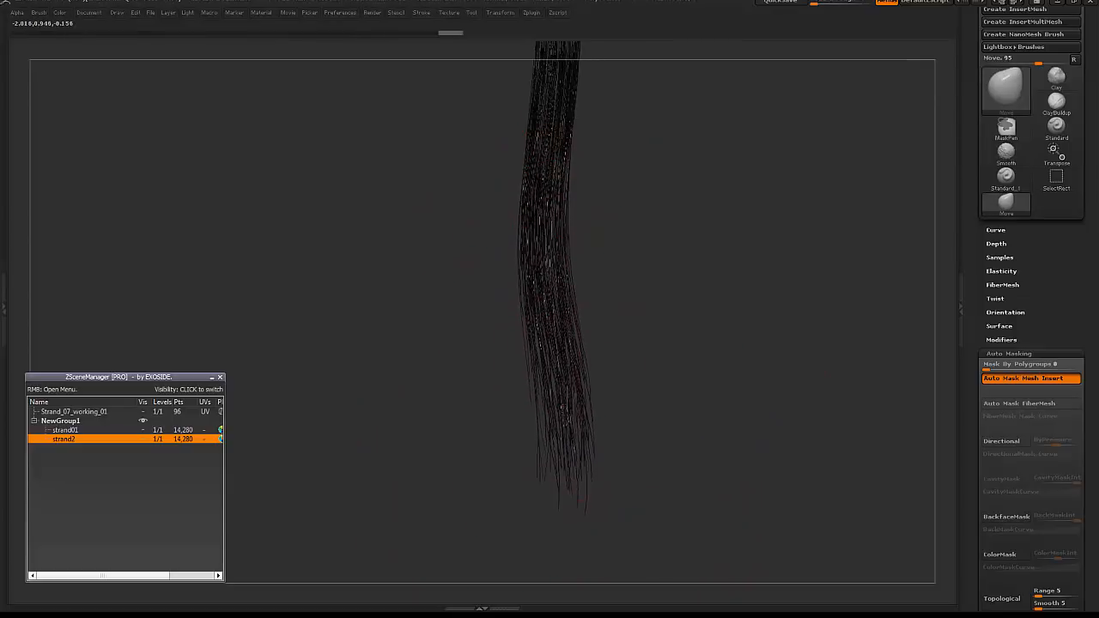
- Reduce the Move brush's draw size to 220 and refine the bend in the upper and middle part of strand2
left_click_drag(671, 255, 687, 342, "alt")
key("space")
mouse_move(605, 143)
left_mouse_down()
mouse_move(583, 142)
mouse_move(569, 117)
mouse_move(566, 149)
left_mouse_up()
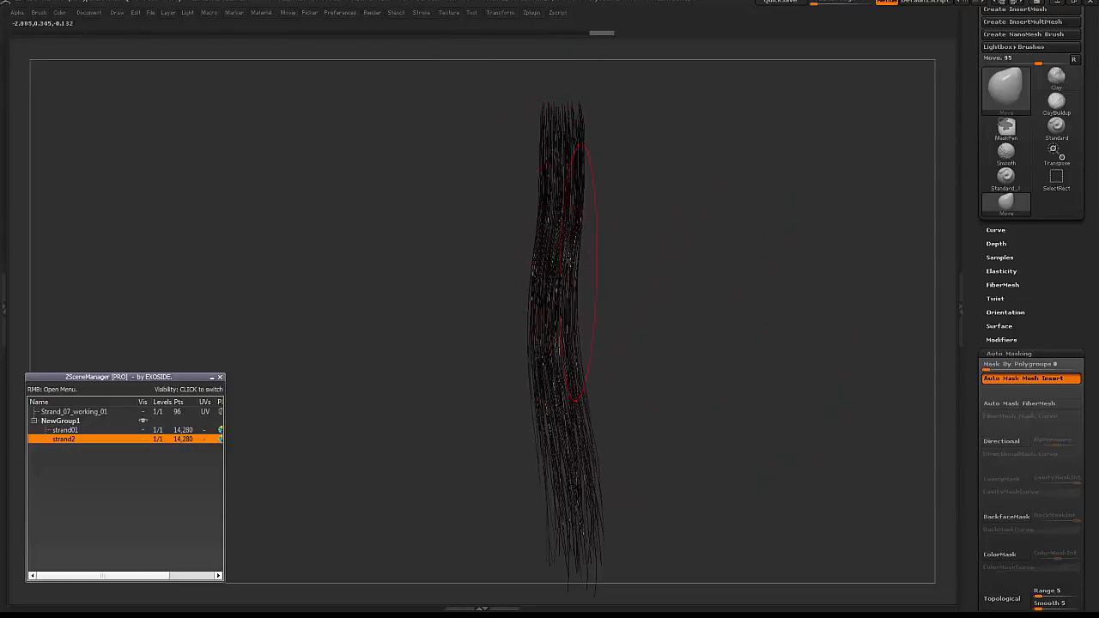
left_click_drag(561, 262, 565, 253)
left_click_drag(685, 307, 691, 280, "alt")
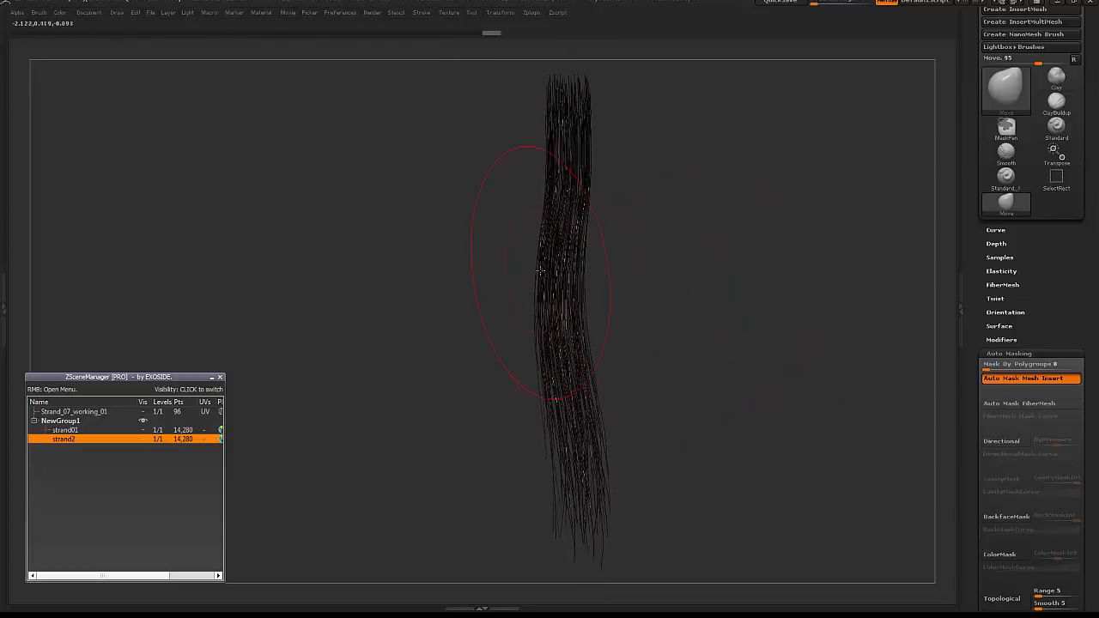
left_click_drag(540, 271, 543, 278)
- Choose the GroomTurbulence brush, lower its Z Intensity and apply it along strand2 from root to tips
key("space")
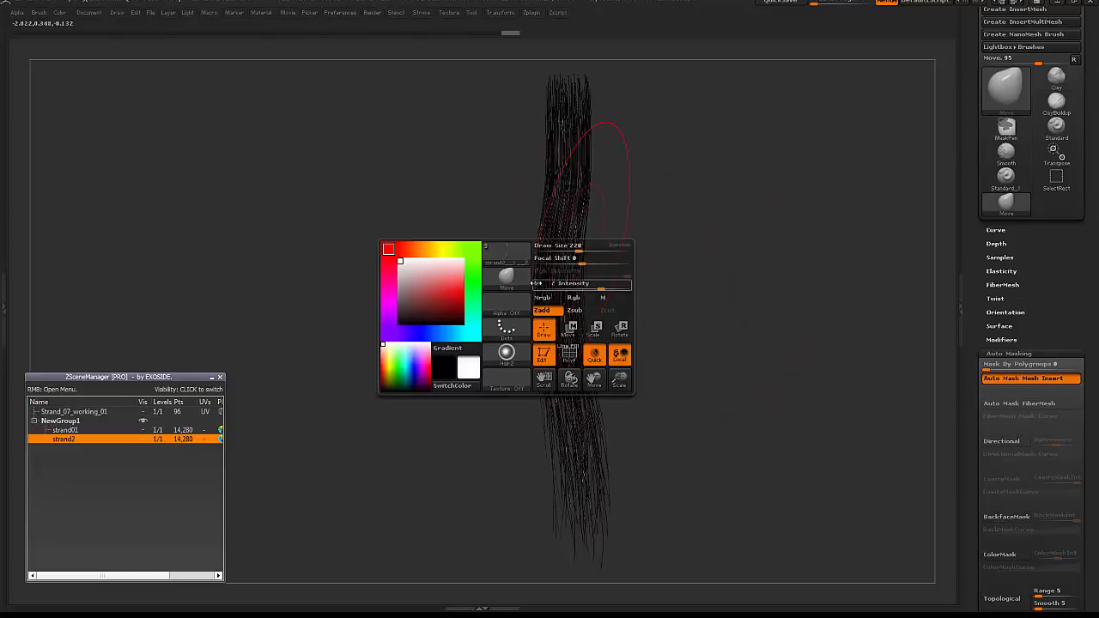
left_click(504, 284)
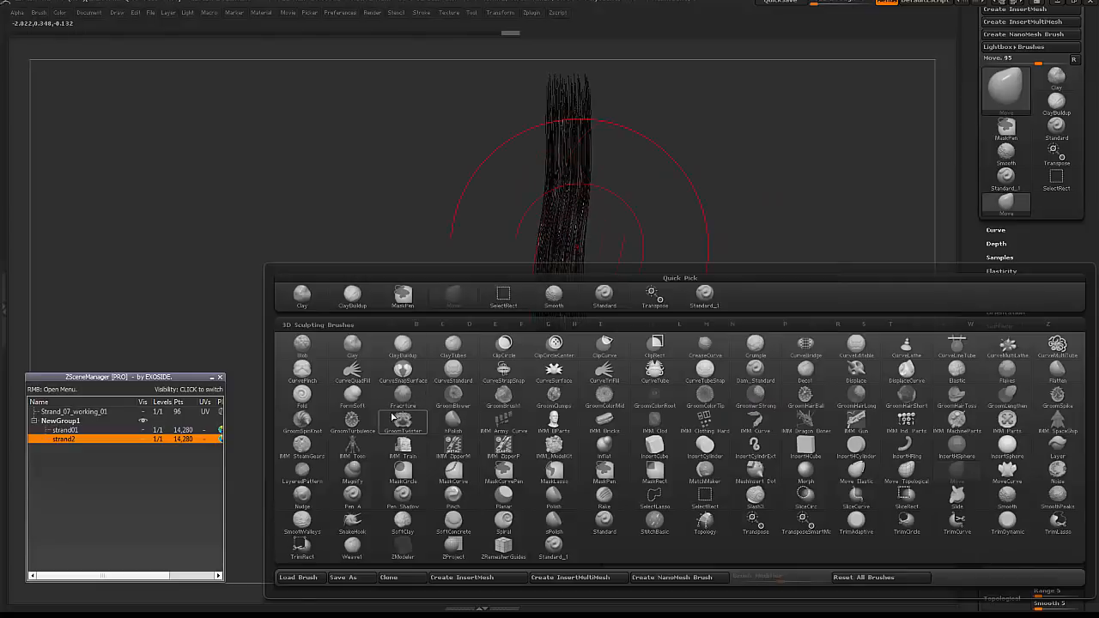
left_click(352, 420)
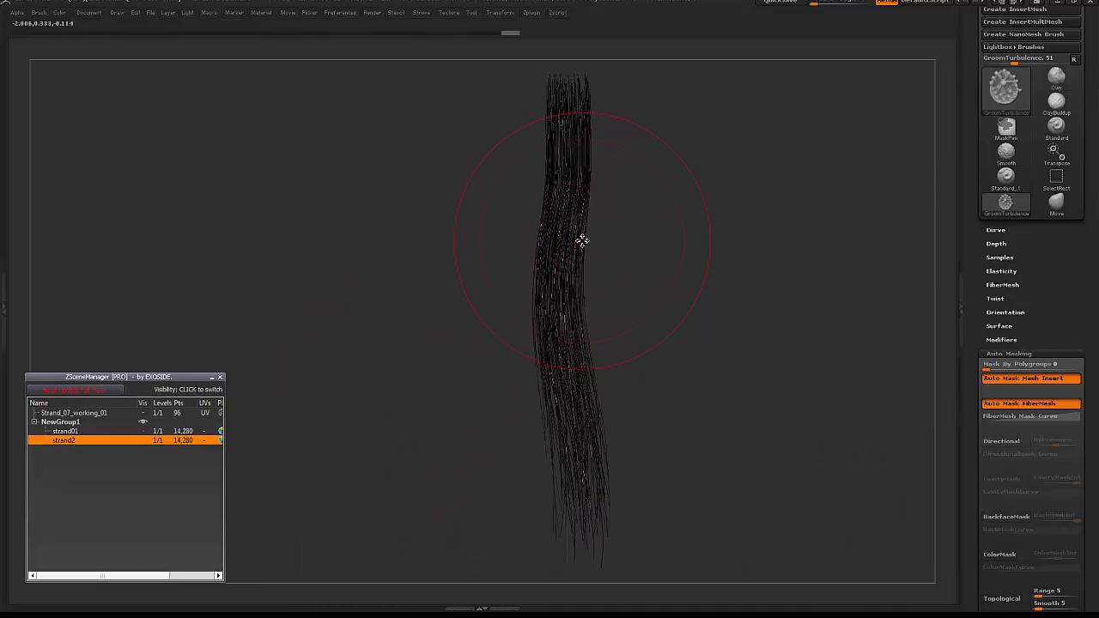
key("space")
left_click_drag(576, 279, 567, 279)
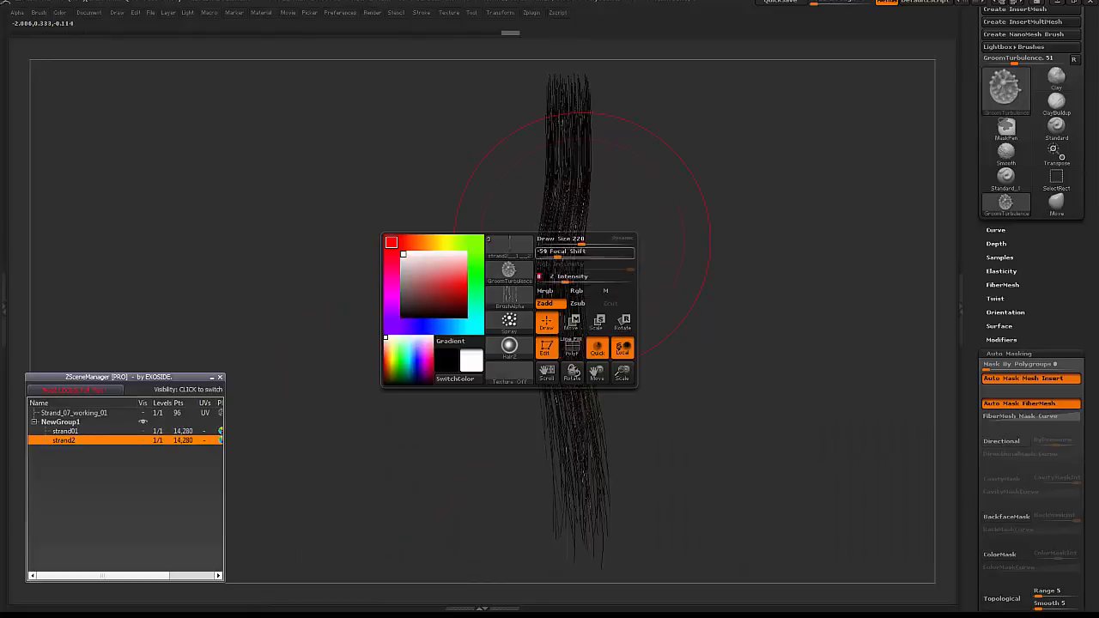
mouse_move(570, 160)
left_mouse_down()
mouse_move(556, 282)
mouse_move(587, 498)
left_mouse_up()
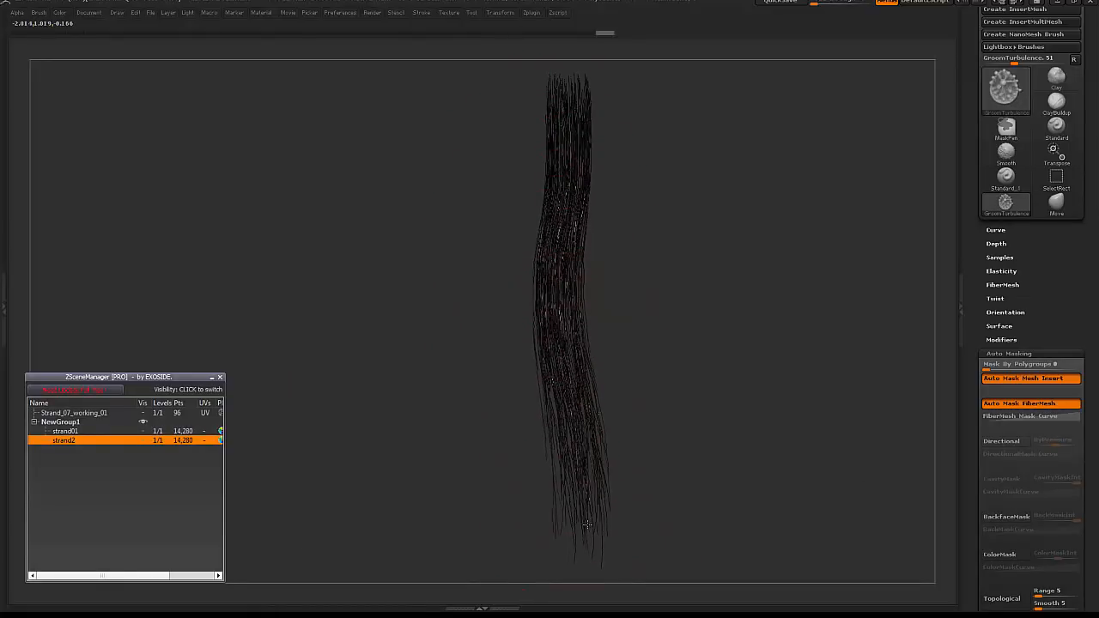
- Render strand2 with BPR and inspect the groomed fibers
key("shift+r")
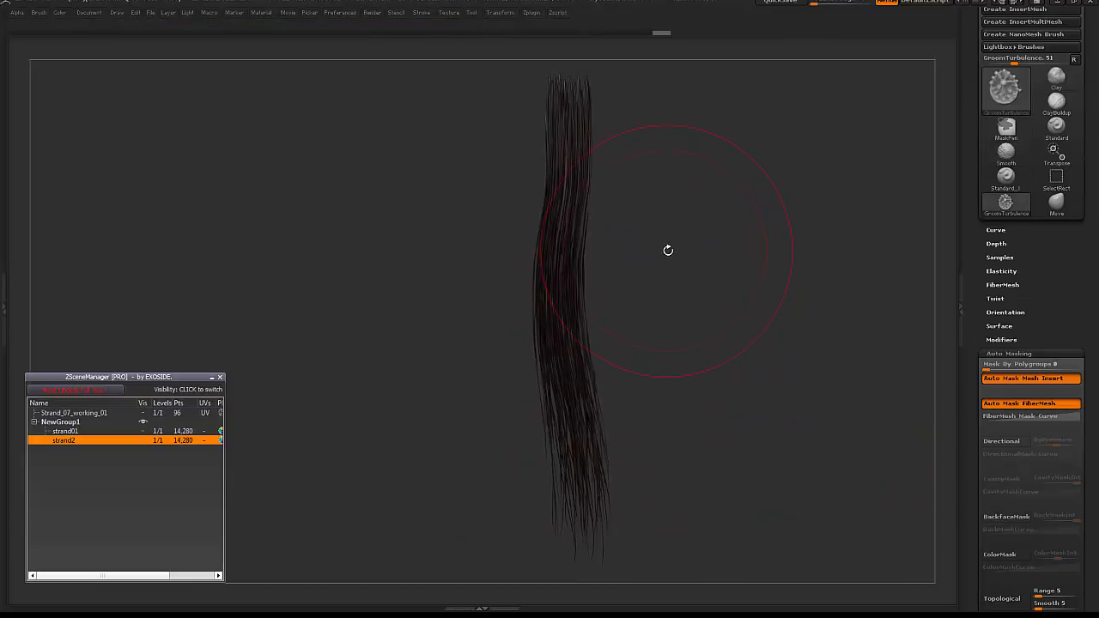
left_click(435, 299)
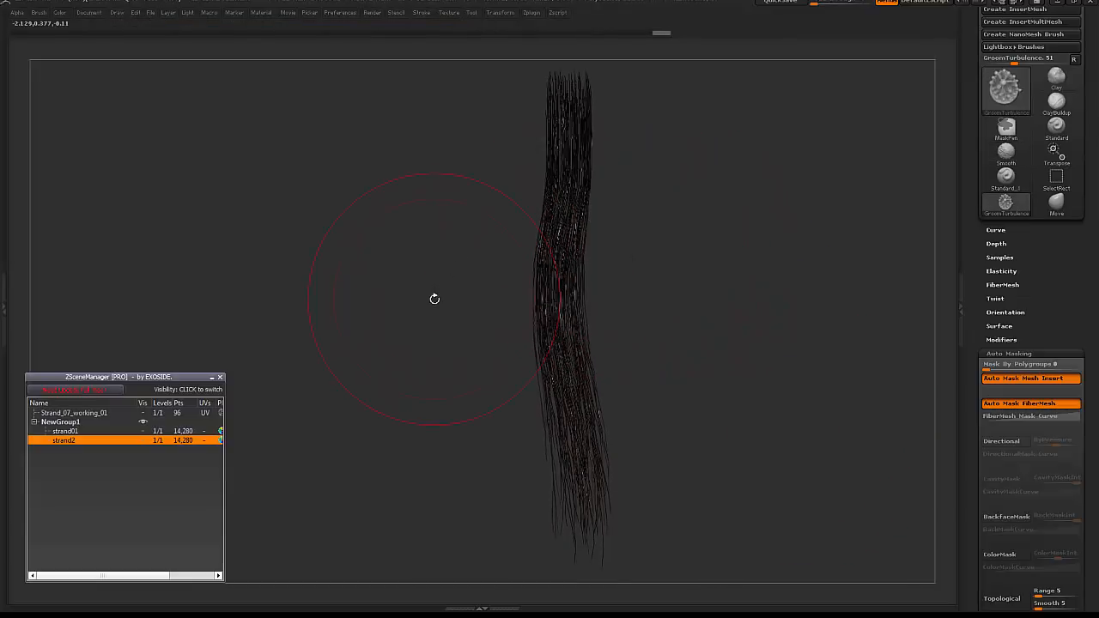
left_click_drag(470, 319, 476, 309)
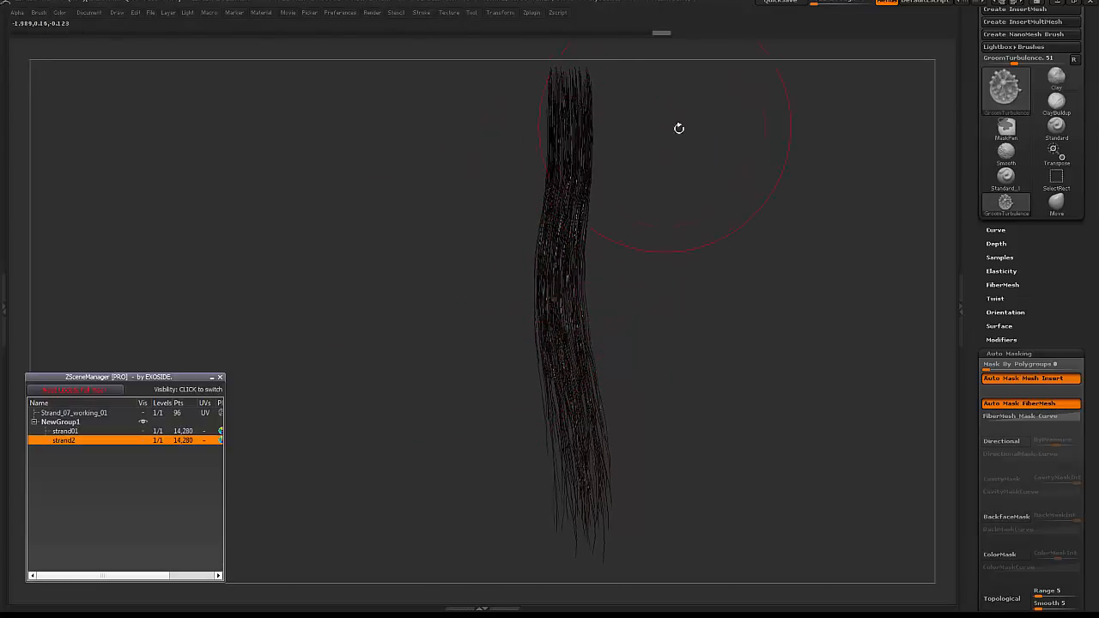
- Return to the Move brush and push the root and middle of strand2 in opposite directions for a deeper wave
left_click_drag(679, 128, 681, 197, "alt")
key("b")
key("m")
key("v")
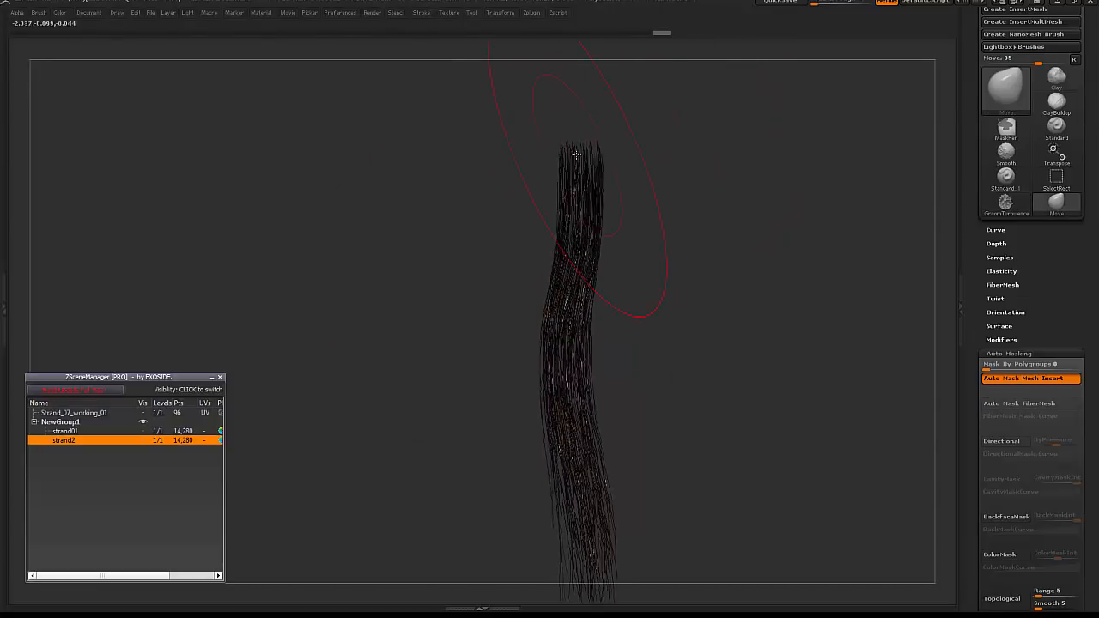
left_click_drag(576, 154, 601, 165)
left_click_drag(587, 282, 584, 282)
left_click_drag(582, 425, 581, 425)
left_click_drag(584, 381, 579, 384)
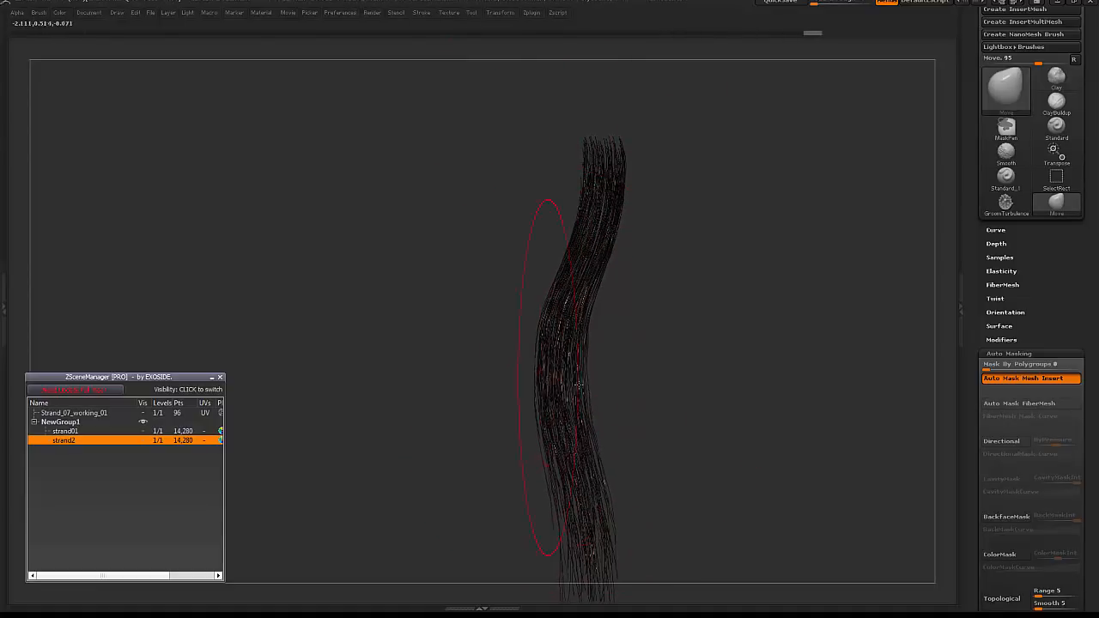
mouse_move(616, 476)
left_mouse_down("alt")
mouse_move(582, 367)
mouse_move(557, 387)
left_mouse_up("alt")
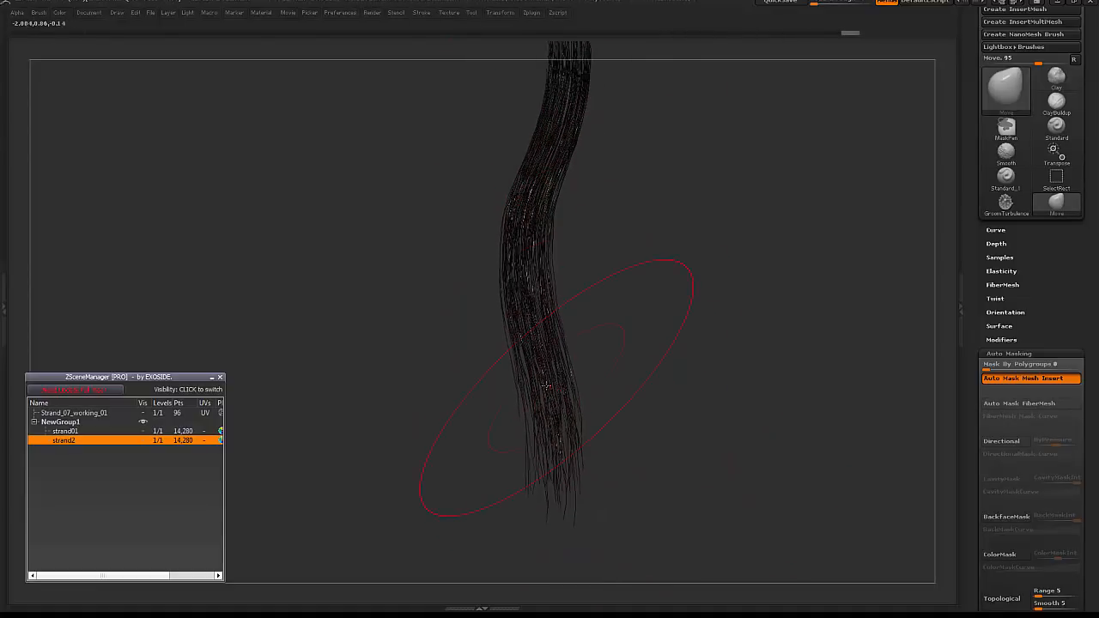
- Make strand01 active, refresh the ZSceneManager list, show strand2 alongside it and select both strands
left_click(73, 431)
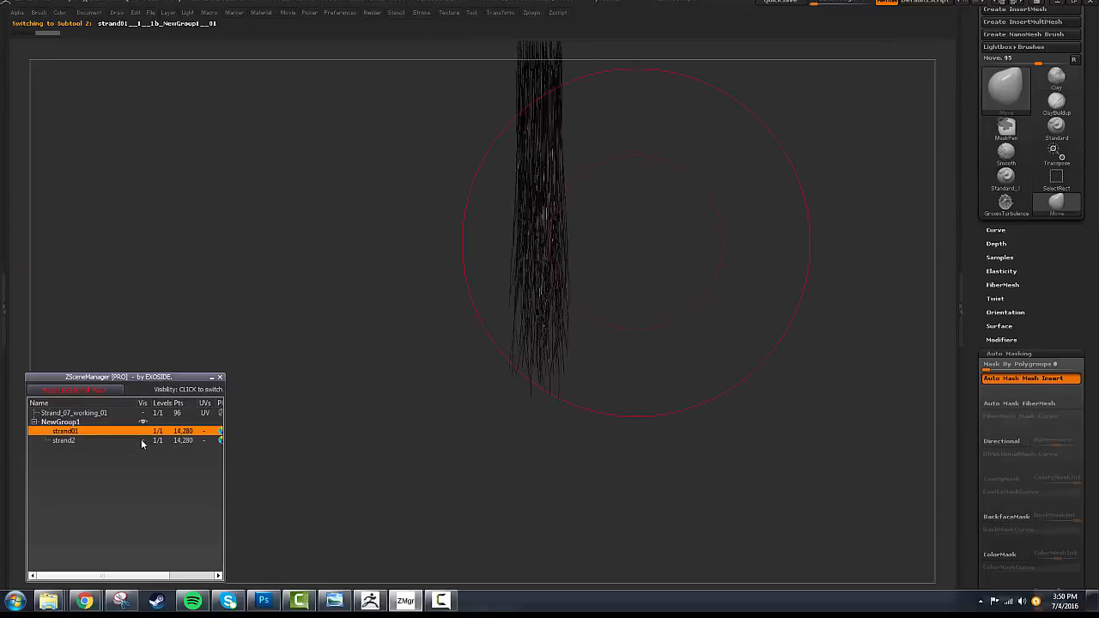
left_click_drag(375, 277, 388, 305, "alt")
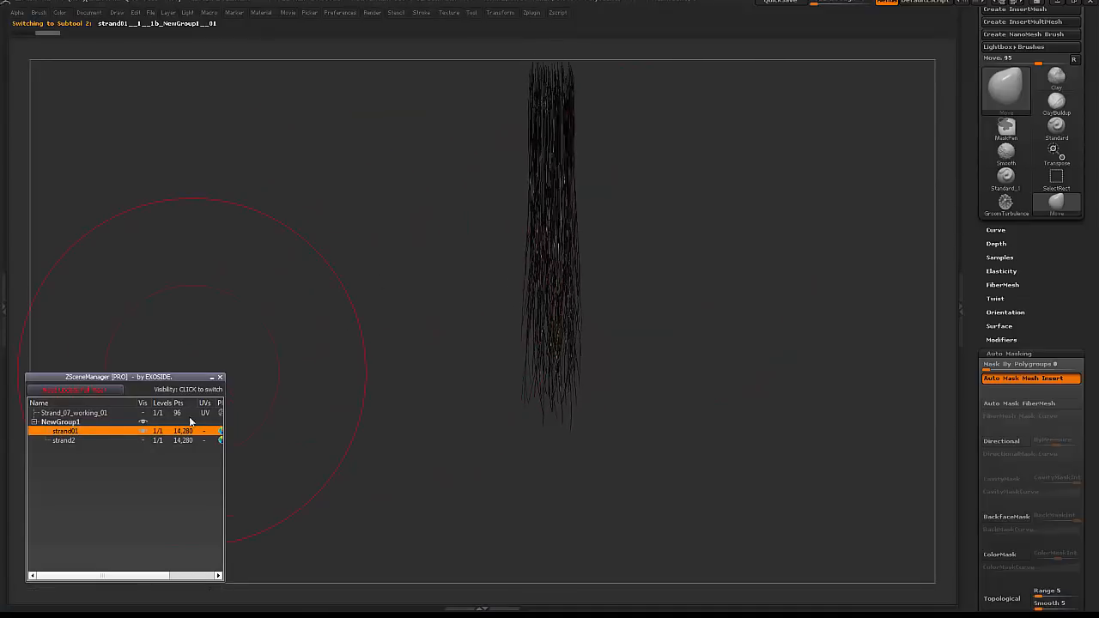
left_click(147, 440)
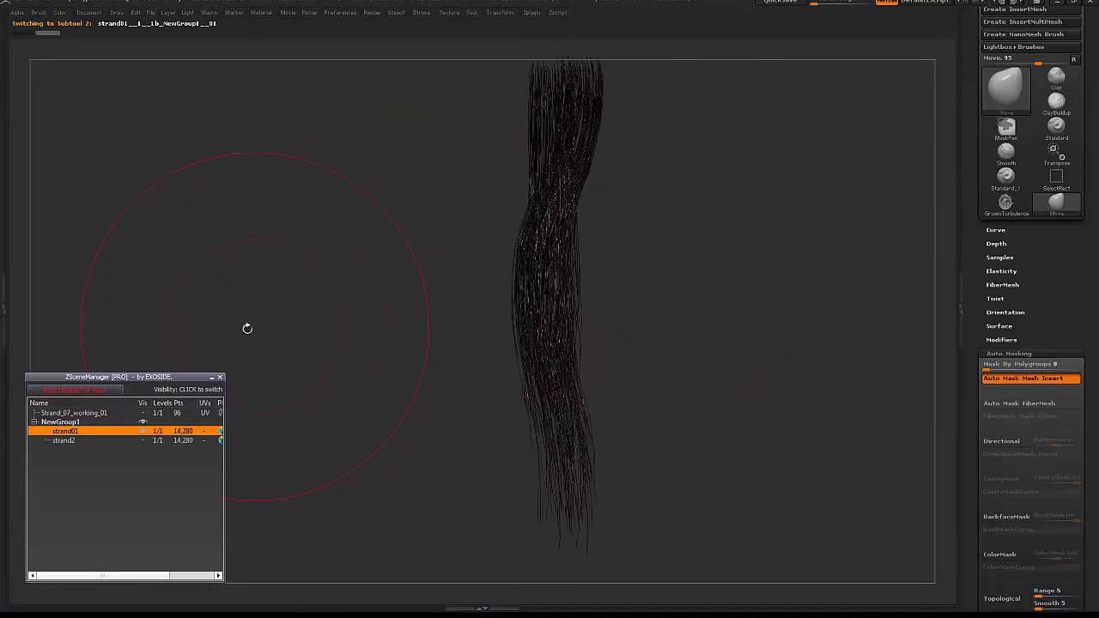
left_click(81, 393)
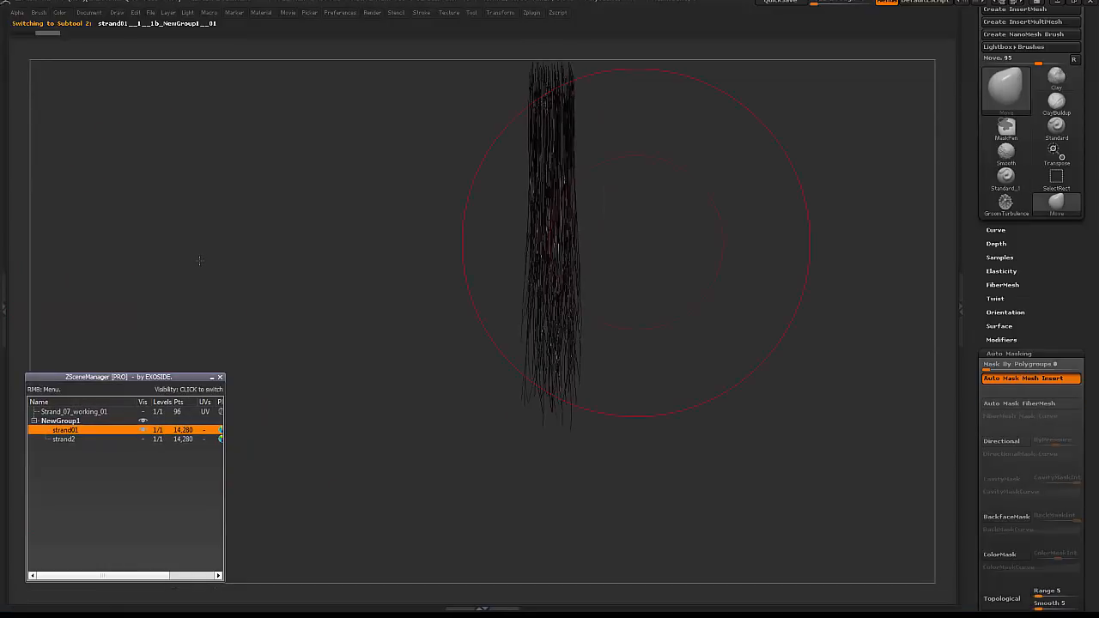
left_click(141, 437)
left_click(80, 438, "shift")
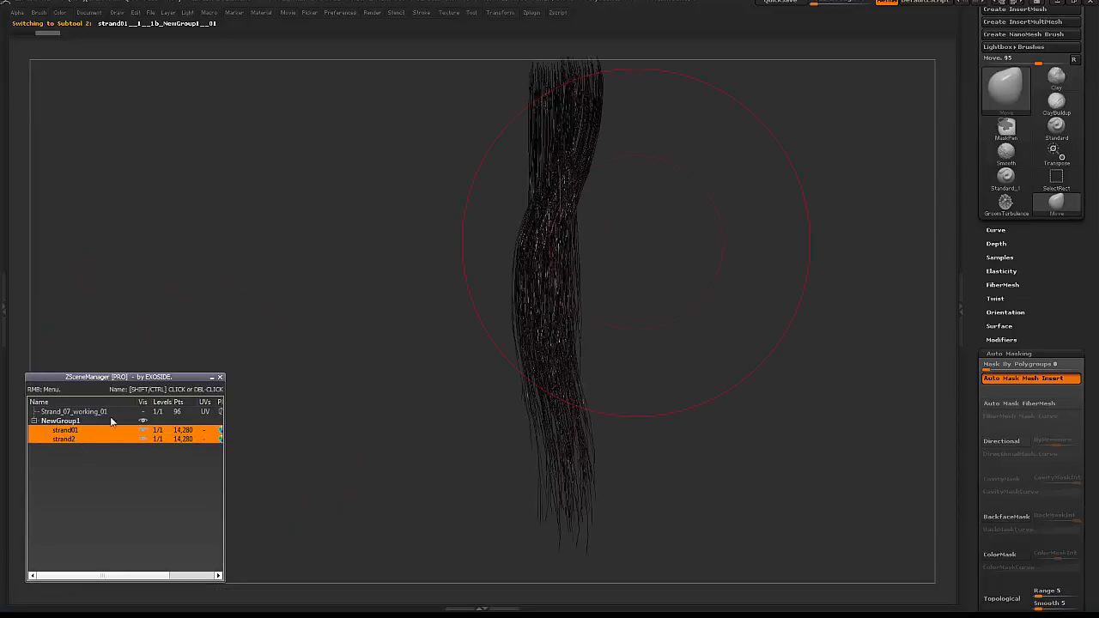
- Duplicate strand01, select only the new copy and hide the original strand01
right_click(84, 435)
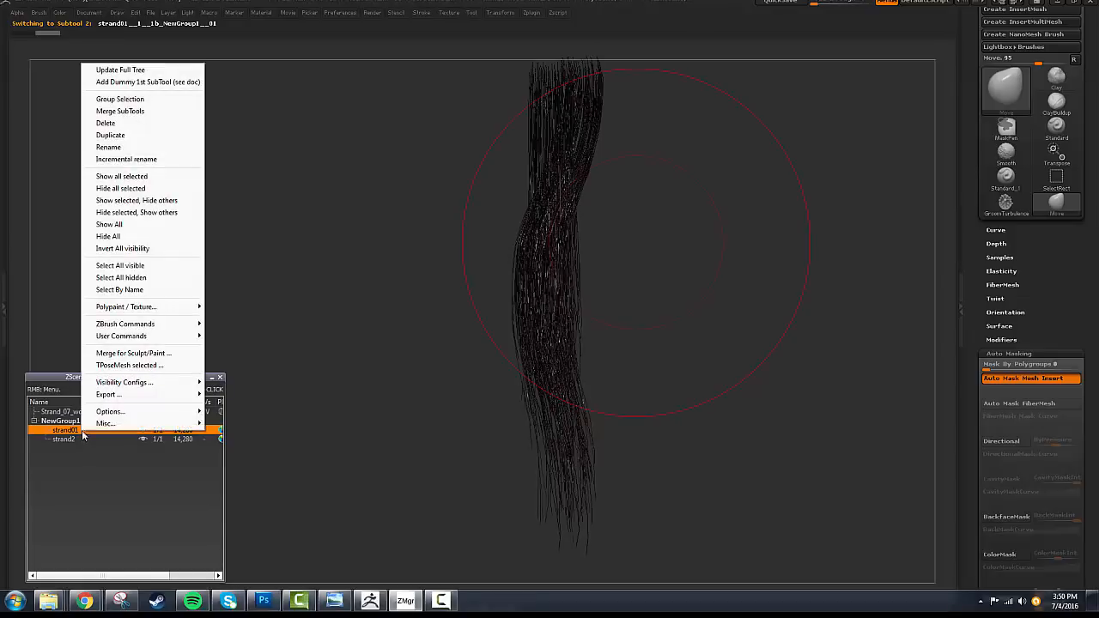
left_click(136, 137)
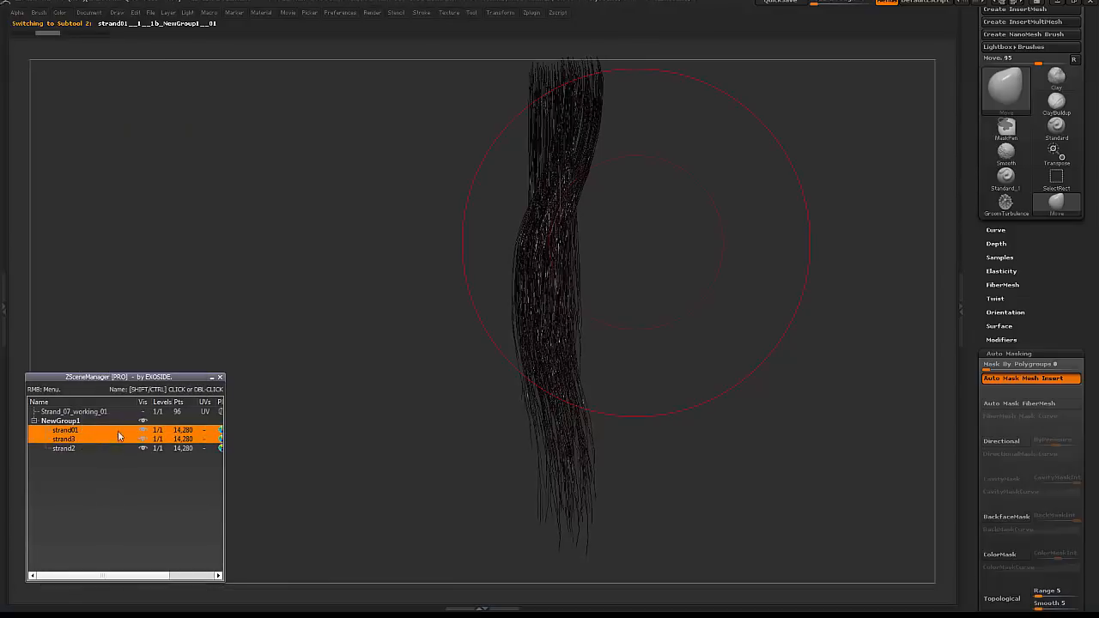
left_click(69, 440)
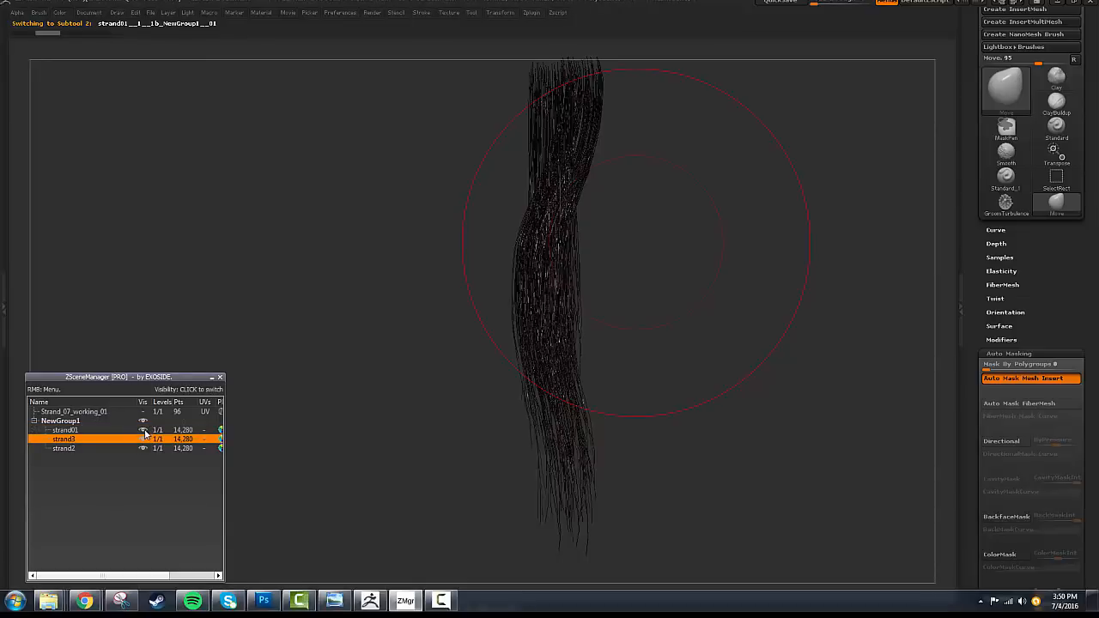
left_click(143, 430)
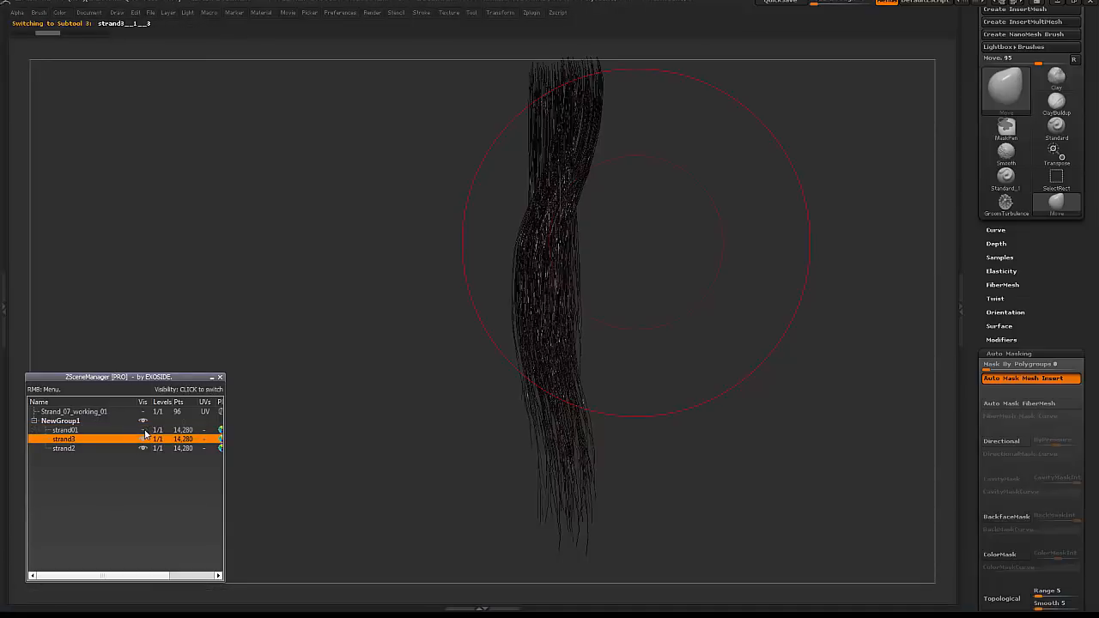
- Adjust the Move brush size and push the root and middle of strand3 sideways to vary its wave
left_click_drag(700, 239, 701, 305, "alt")
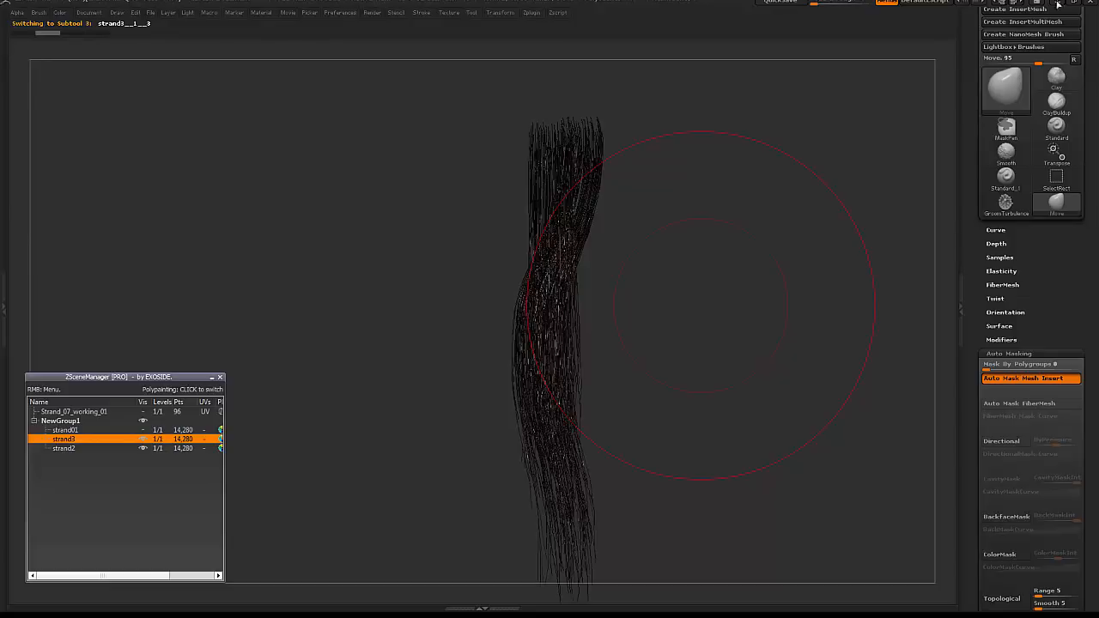
key("space")
left_click(571, 191)
left_click_drag(542, 222, 531, 242)
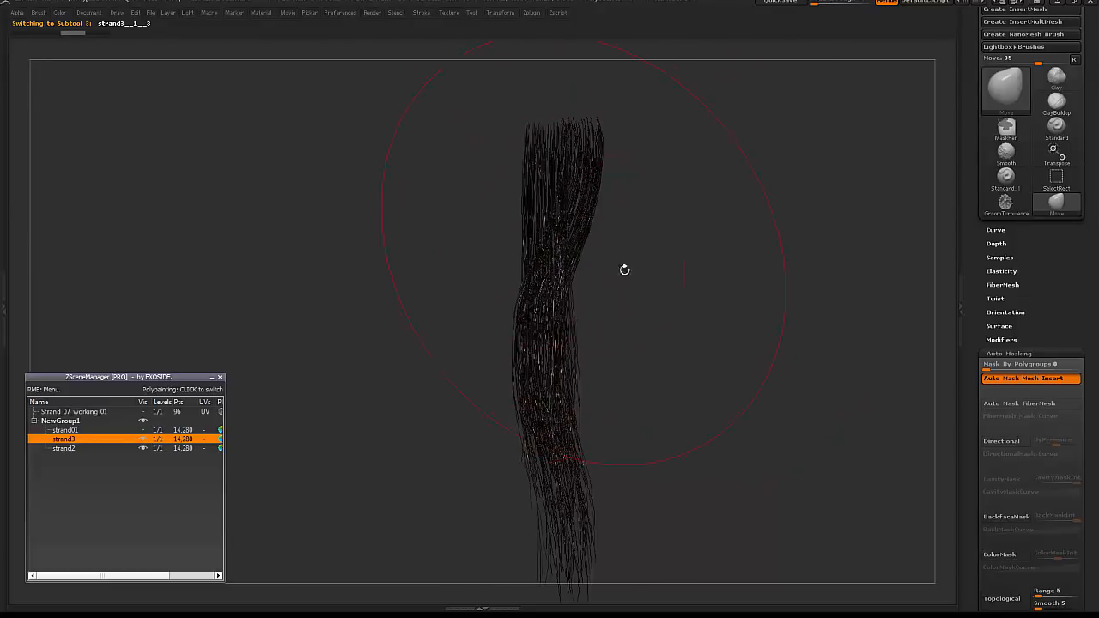
left_click_drag(624, 270, 690, 276, "shift")
key("space")
left_click(569, 289)
left_click_drag(529, 222, 497, 212)
left_click_drag(539, 376, 526, 379)
- Isolate strand3, shift it with a Transpose move line along its length and show the other strand again
mouse_move(569, 521)
left_mouse_down()
mouse_move(632, 442)
mouse_move(567, 356)
left_mouse_up()
key("w")
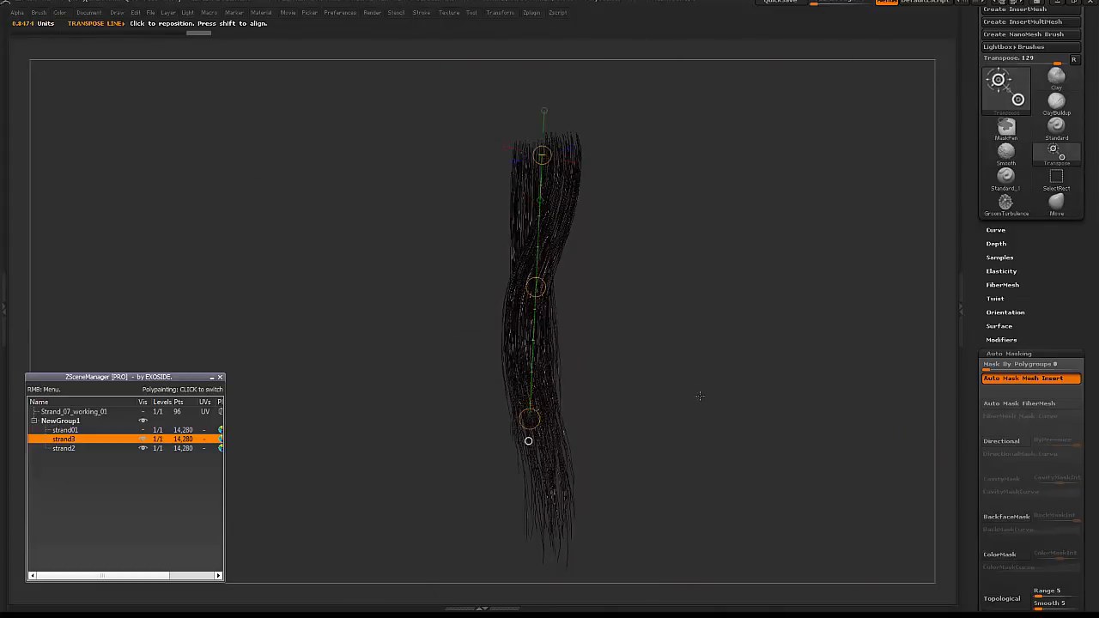
key("Tab")
left_click(944, 523)
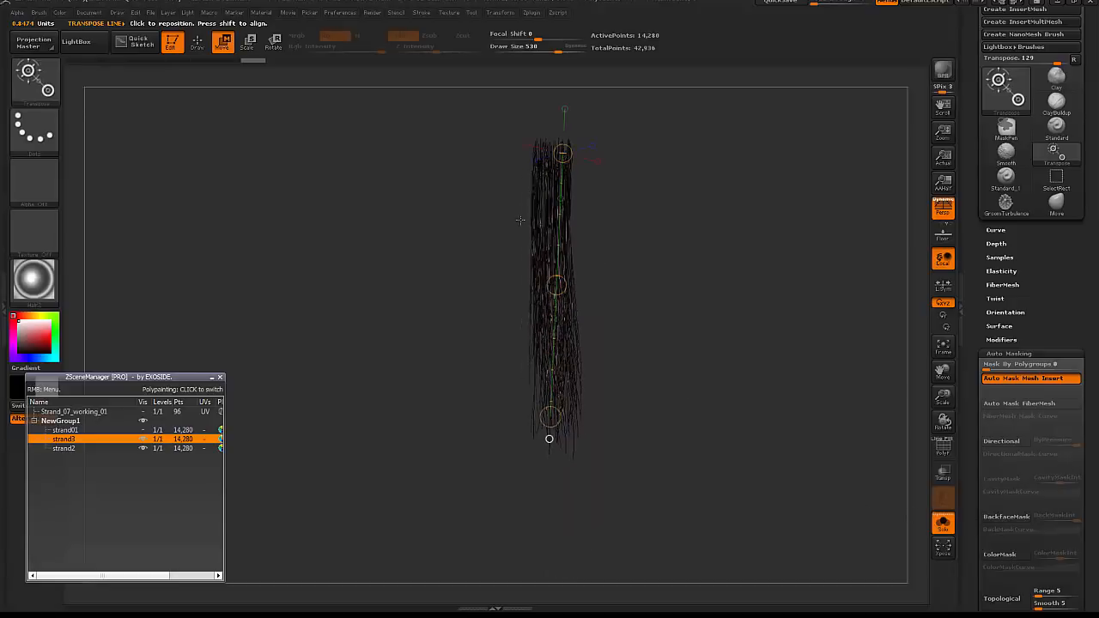
left_click_drag(551, 418, 555, 500)
left_click(944, 523)
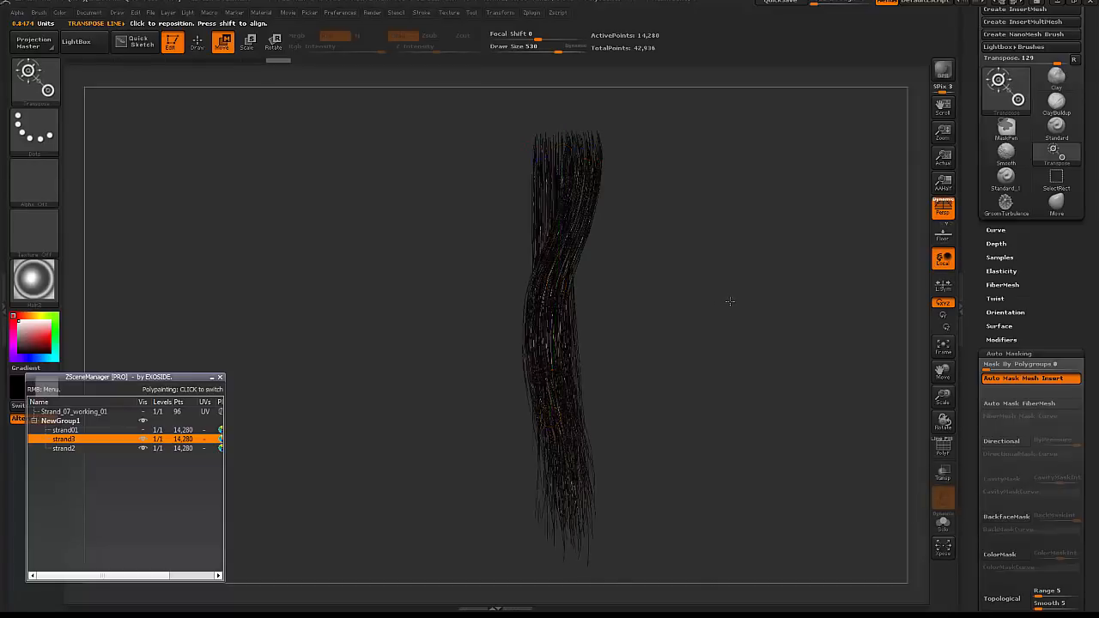
- Return to the Move brush, reduce its Draw Size to about 360 and nudge strand3's upper part sideways
key("q")
key("space")
left_click_drag(547, 208, 534, 208)
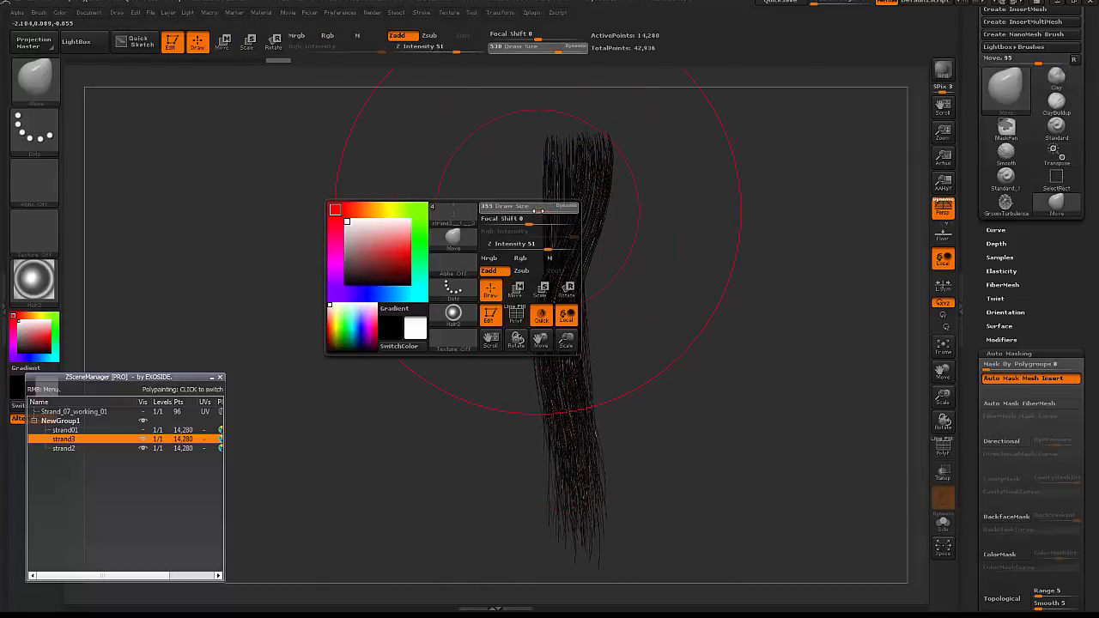
left_click_drag(574, 271, 565, 274)
left_click_drag(662, 369, 667, 309, "alt")
- Offset strand3 sideways from strand2 with a Transpose move line and return to the Move brush
key("w")
left_click_drag(562, 173, 590, 359)
left_click_drag(576, 266, 563, 266)
key("q")
left_click_drag(706, 182, 751, 300, "alt")
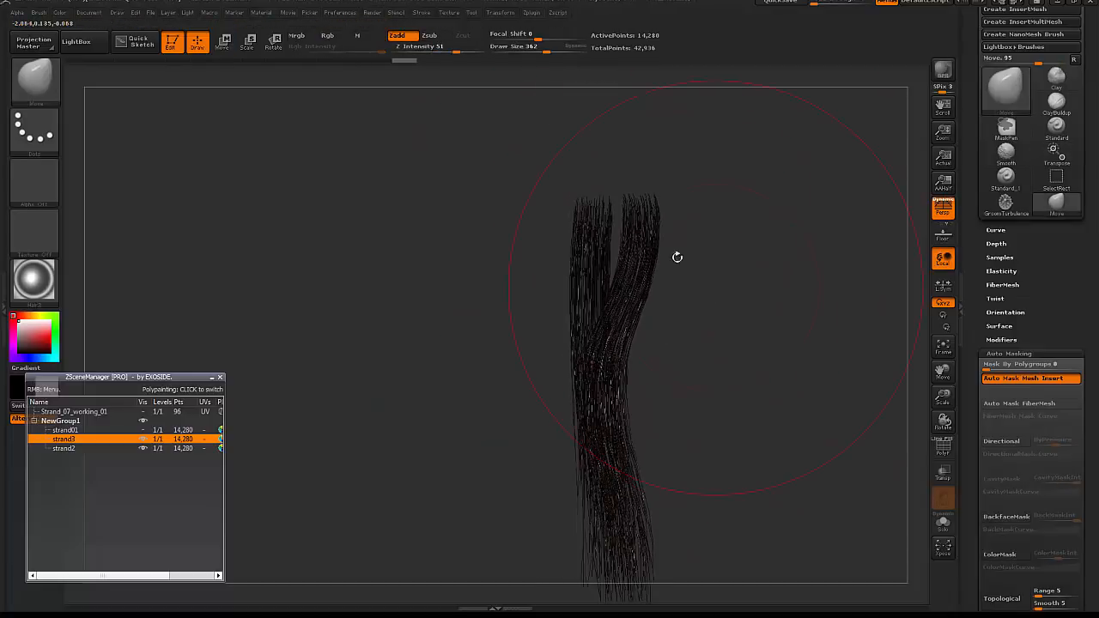
- Reduce the Move brush to Draw Size 238, reshape strand3's root and middle against strand2, and undo the last push on its tips
key("space")
mouse_move(601, 214)
left_mouse_down()
mouse_move(583, 223)
mouse_move(598, 236)
left_mouse_up()
key("bracketleft")
left_click_drag(657, 343, 637, 281, "alt")
key("space")
left_click_drag(553, 366, 568, 384)
left_click_drag(668, 375, 606, 305, "alt")
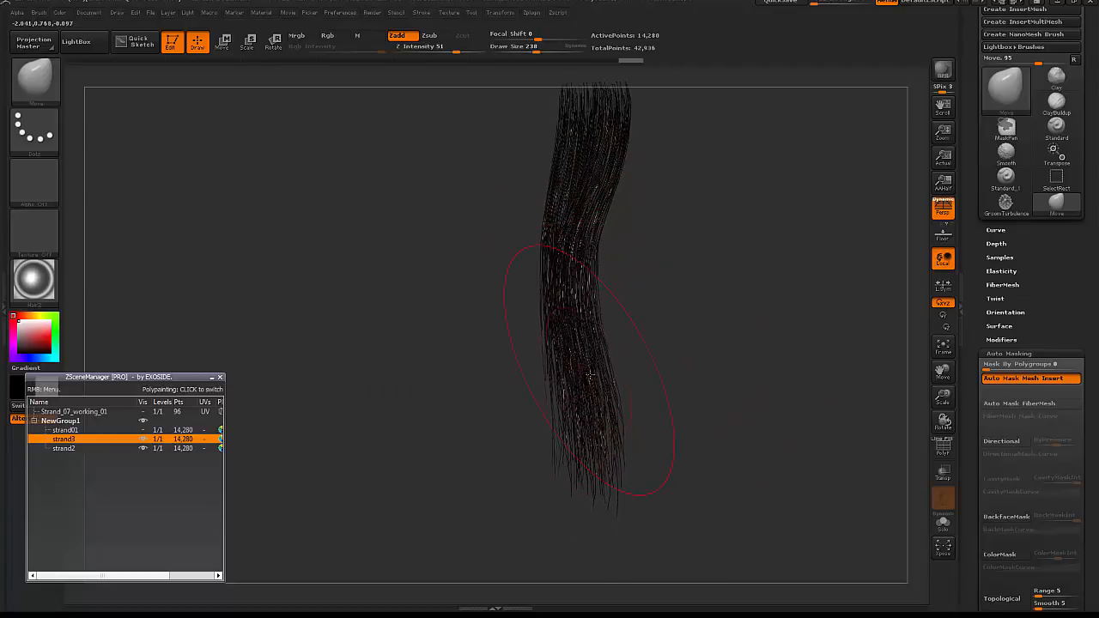
left_click_drag(581, 400, 572, 400)
key("ctrl+z")
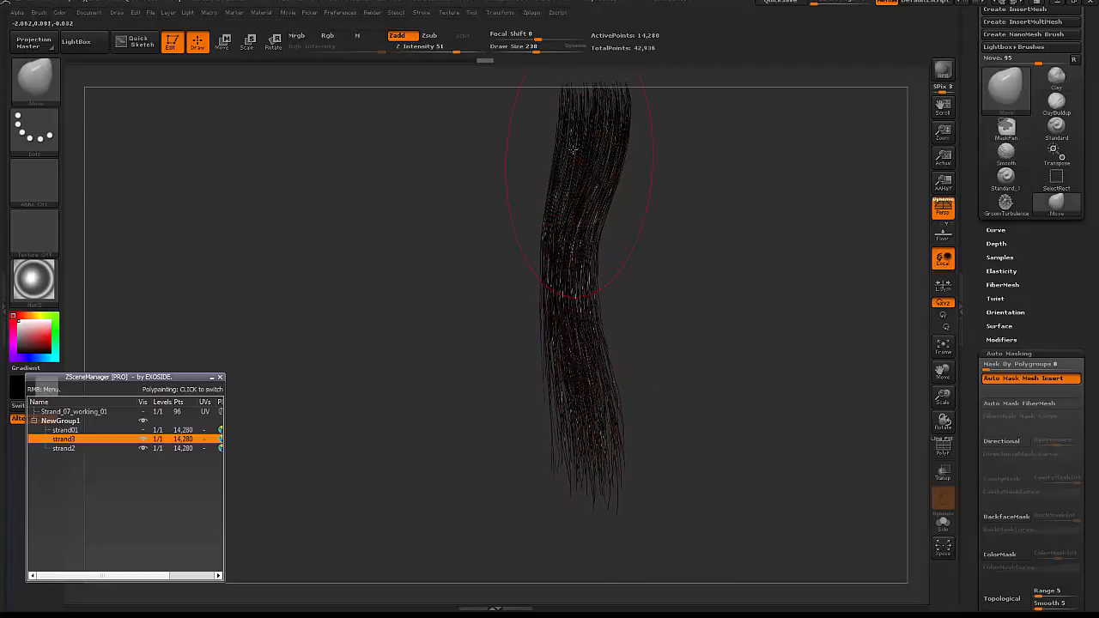
- Adjust strand3 with a Transpose move line from root to tips and render the strands with BPR
key("w")
left_click_drag(574, 95, 578, 505)
key("shift+r")
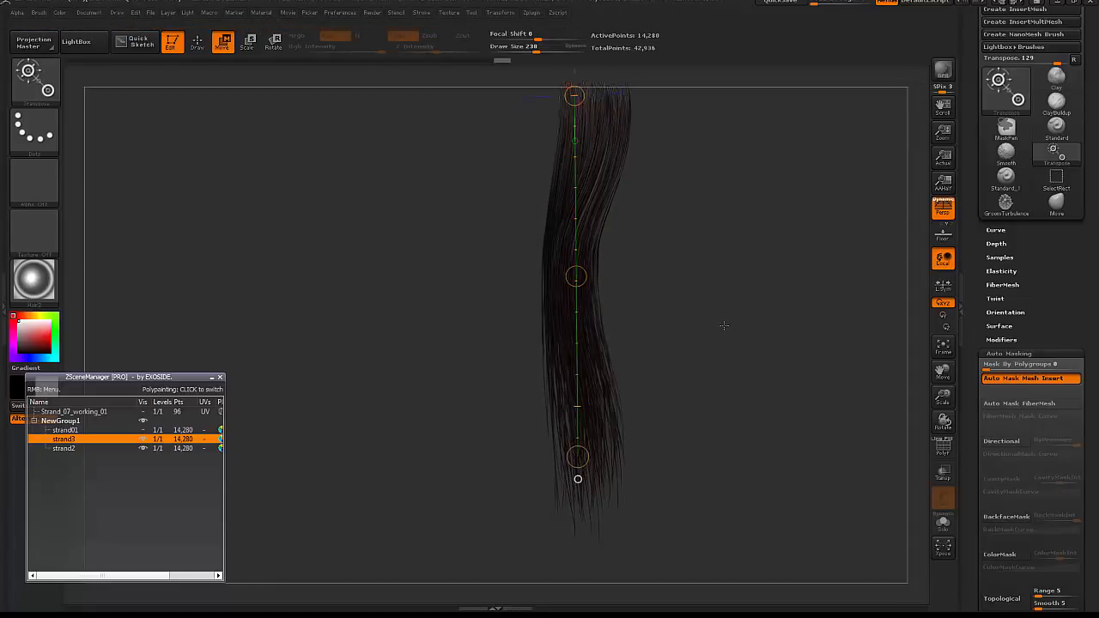
key("q")
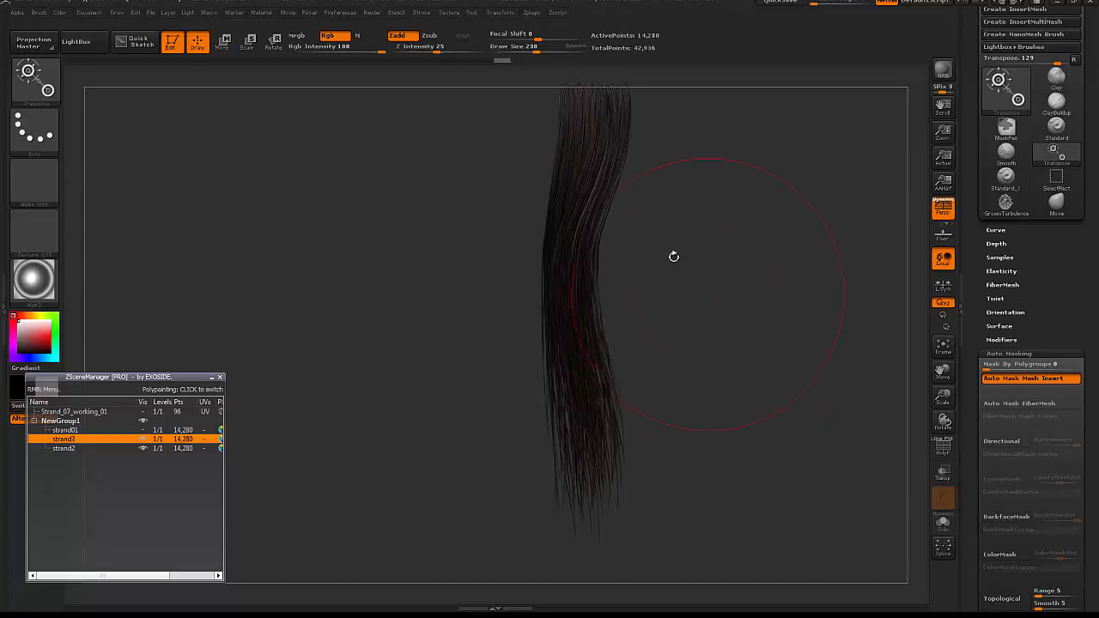
- Set the Move brush to Draw Size 251 and refine strand3's shape so it blends with strand2
left_click_drag(698, 226, 735, 304, "alt")
left_click_drag(726, 255, 794, 254)
key("w")
key("q")
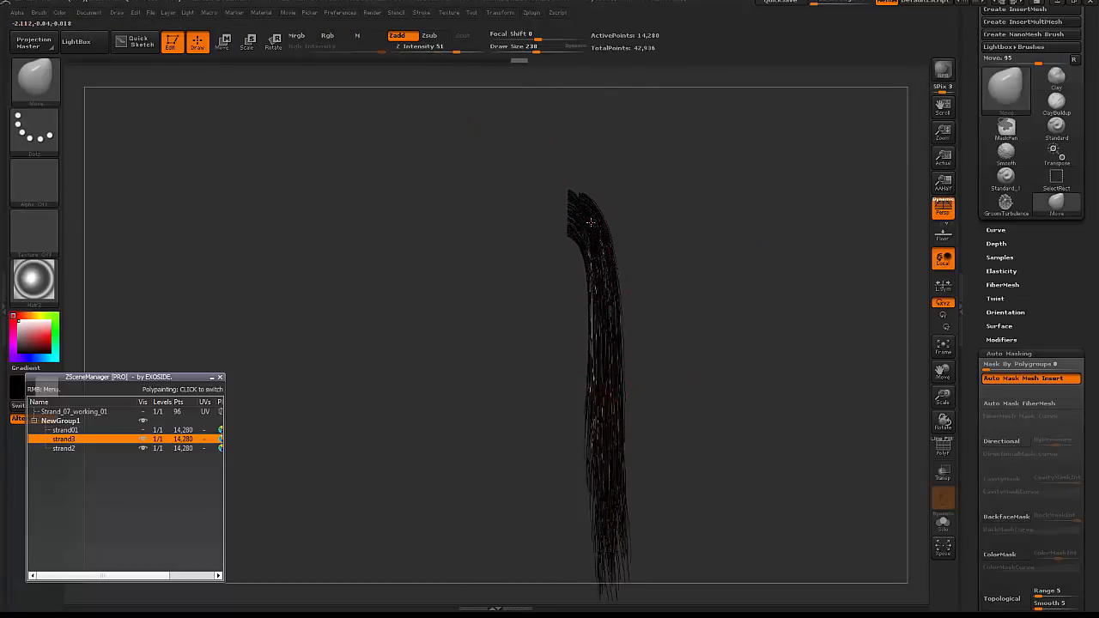
left_click_drag(703, 295, 696, 124, "alt")
key("space")
mouse_move(610, 277)
left_mouse_down()
mouse_move(662, 286)
mouse_move(699, 245)
mouse_move(713, 323)
left_mouse_up()
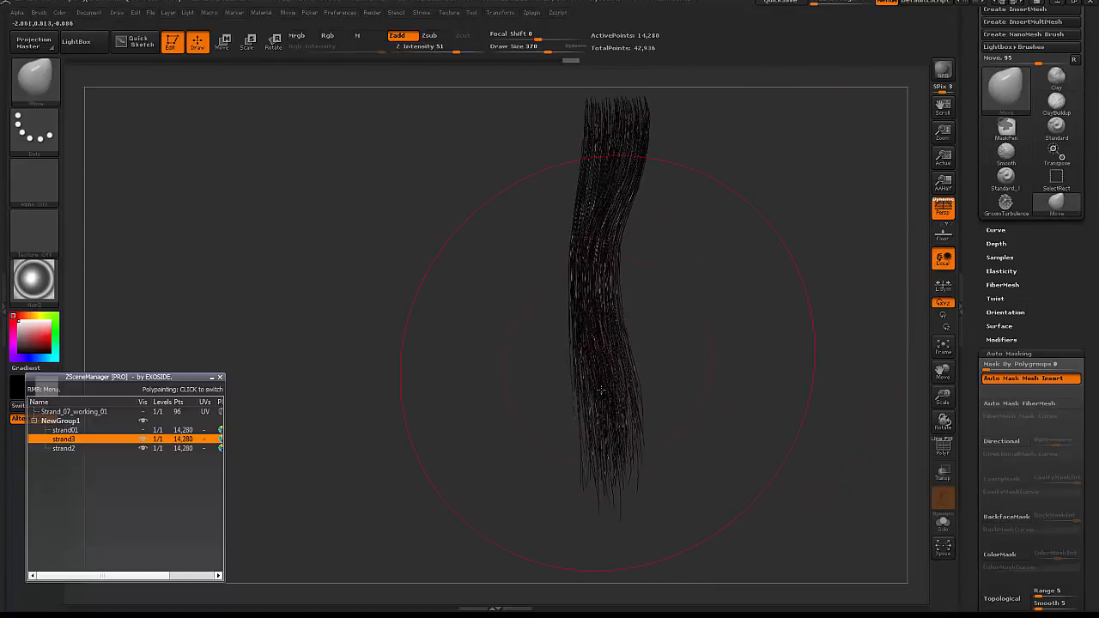
key("space")
left_click_drag(595, 365, 573, 367)
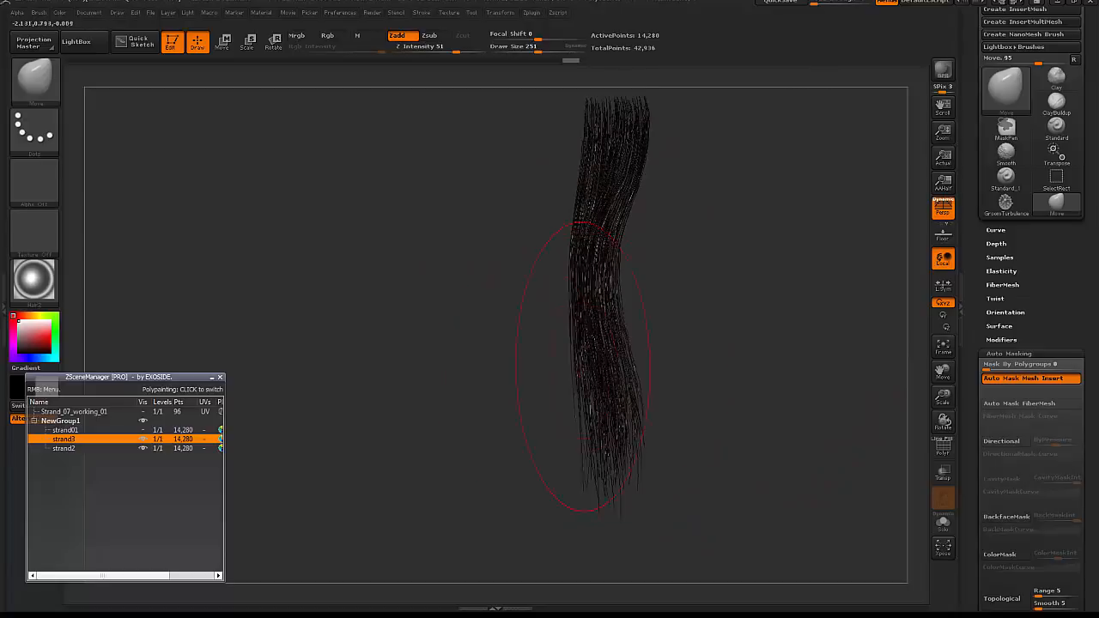
left_click_drag(670, 217, 646, 220)
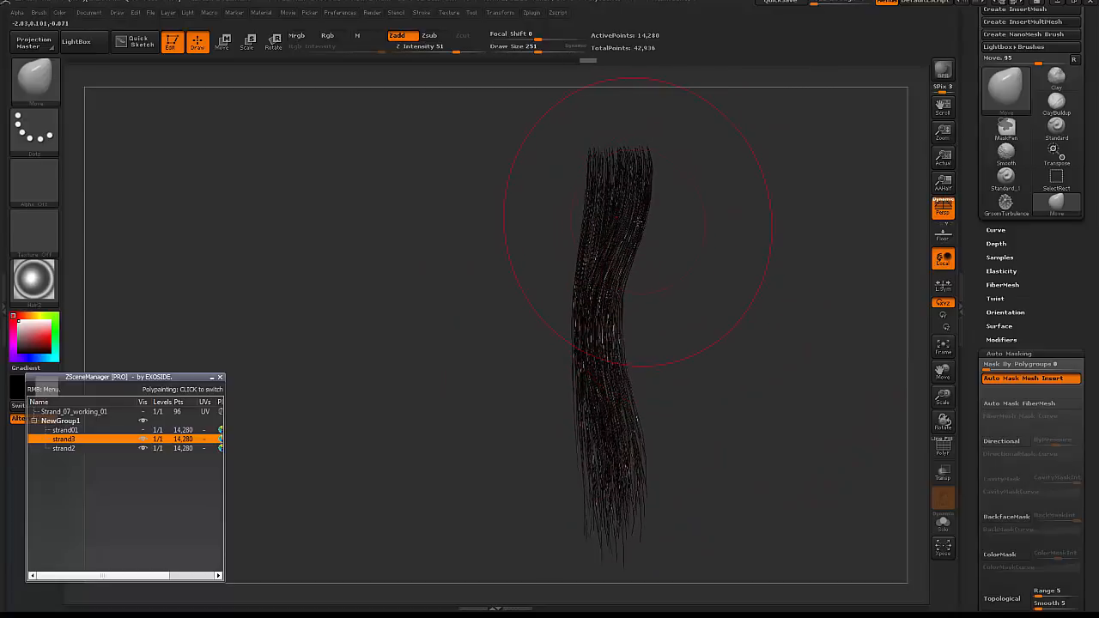
- Check which strand is which by selecting strand2, reselect strand3 and duplicate it
left_click(638, 222, "alt")
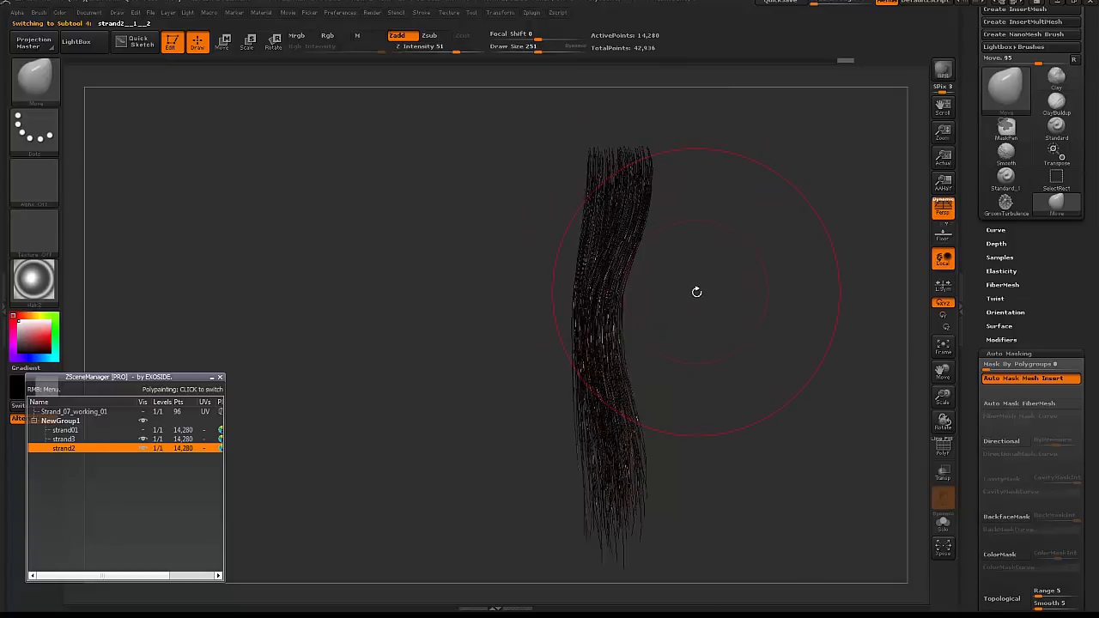
left_click(592, 197, "alt")
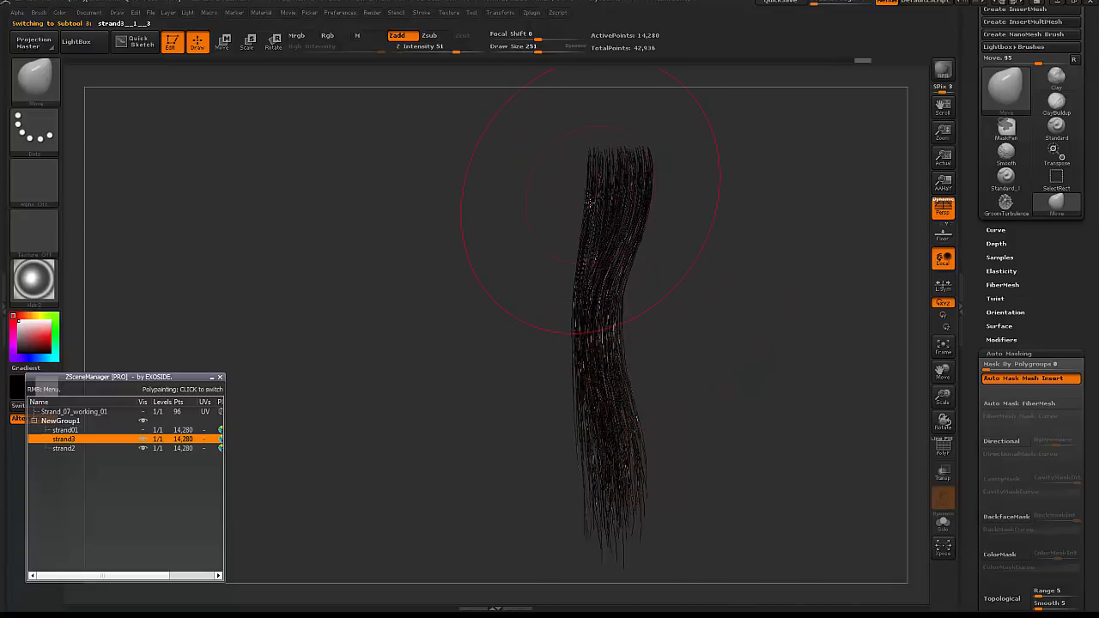
right_click(87, 439)
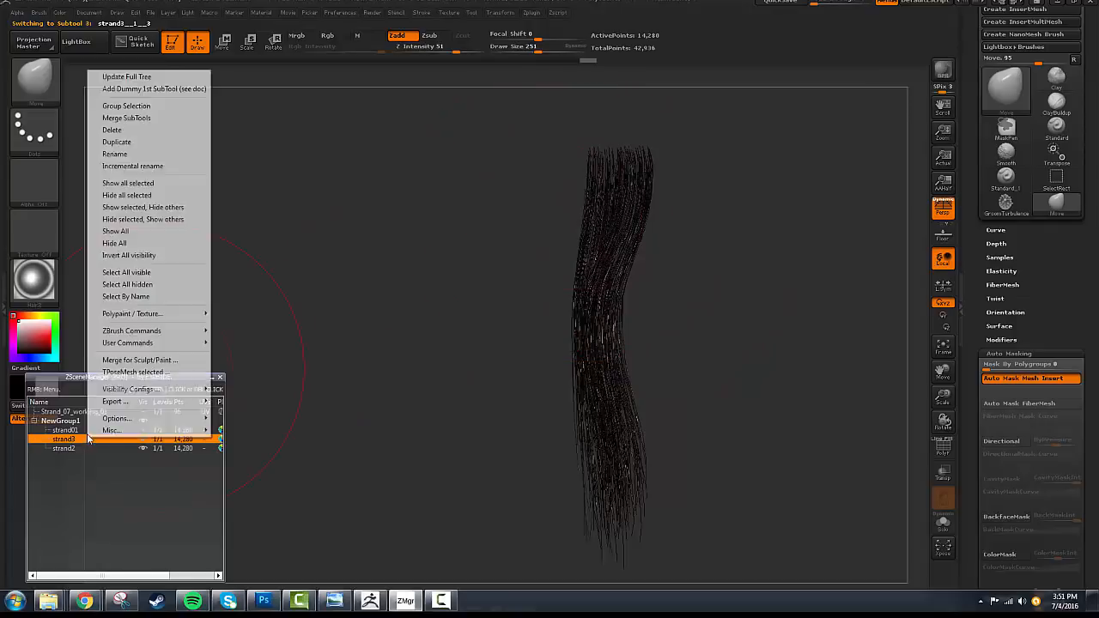
left_click(127, 140)
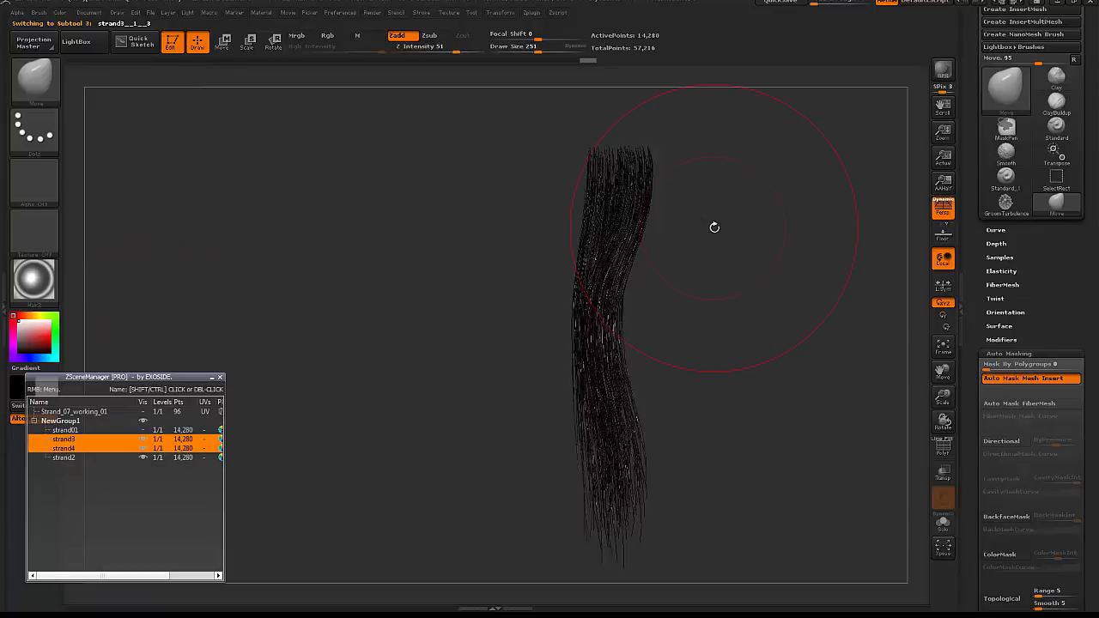
- Offset the new strand copy sideways and in depth from the other strands with a Transpose move line
key("w")
mouse_move(613, 325)
left_mouse_down()
mouse_move(687, 319)
mouse_move(614, 323)
left_mouse_up()
left_click_drag(709, 297, 613, 322)
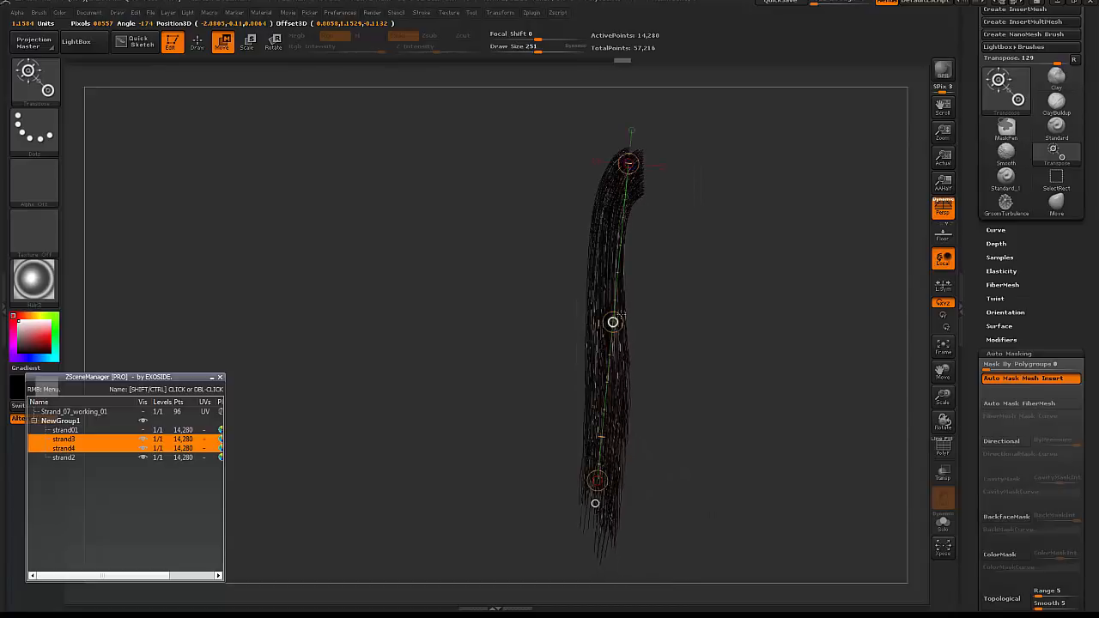
left_click_drag(749, 268, 694, 280)
left_click_drag(581, 323, 585, 324)
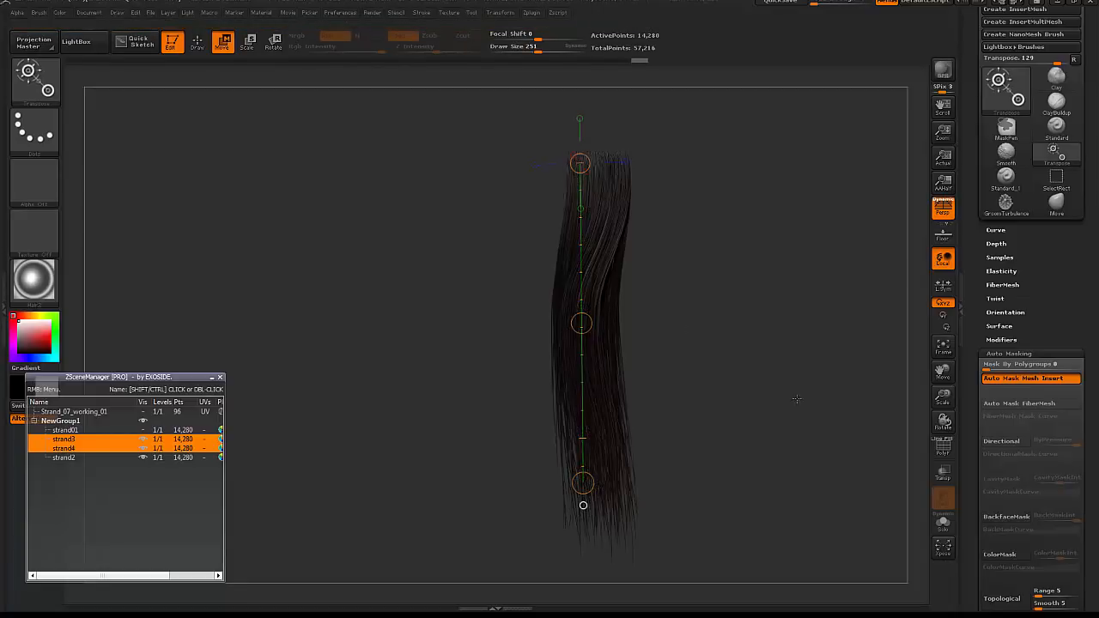
- Isolate the new strand and set up the Pinch brush with Draw Size 257 and Rgb turned off
left_click(942, 523)
left_click_drag(759, 379, 760, 354, "alt")
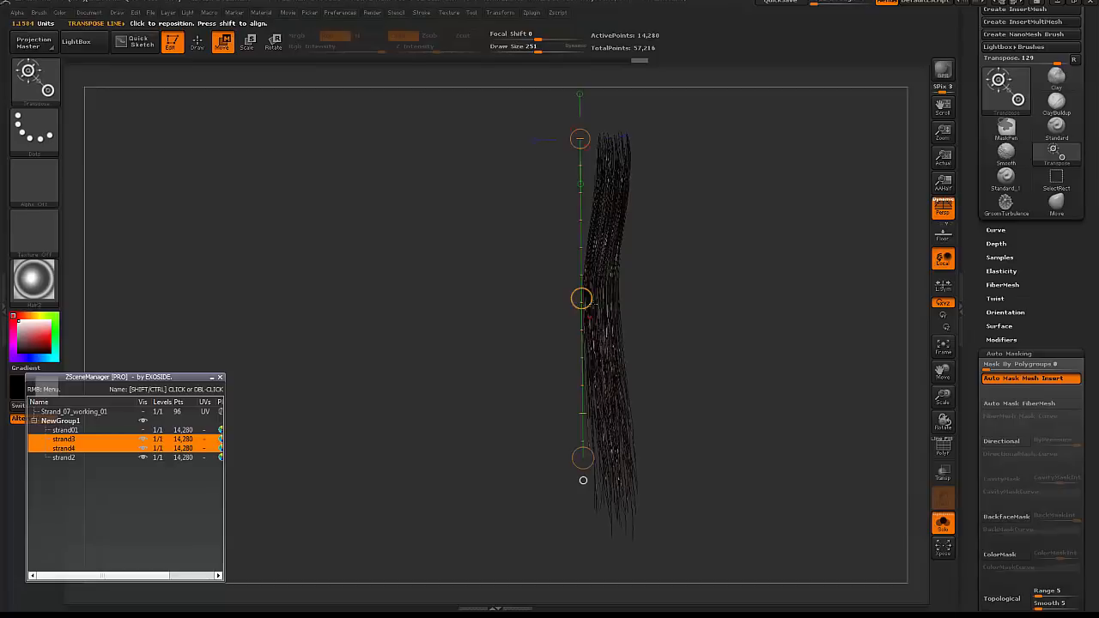
key("q")
key("b")
key("p")
key("i")
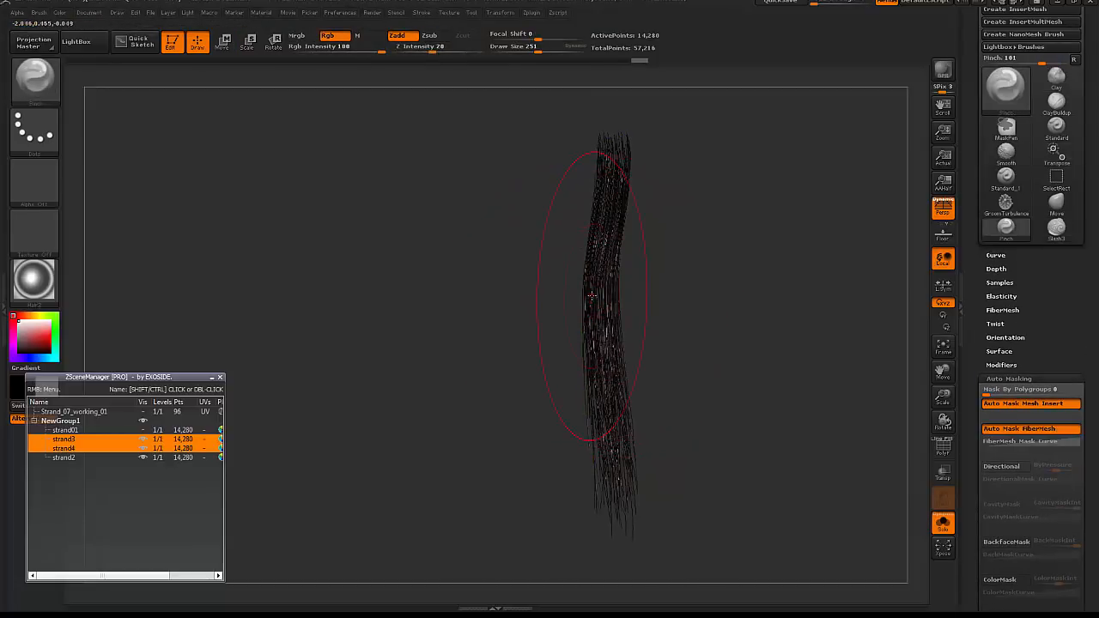
key("space")
left_click_drag(600, 269, 592, 270)
left_click(532, 304)
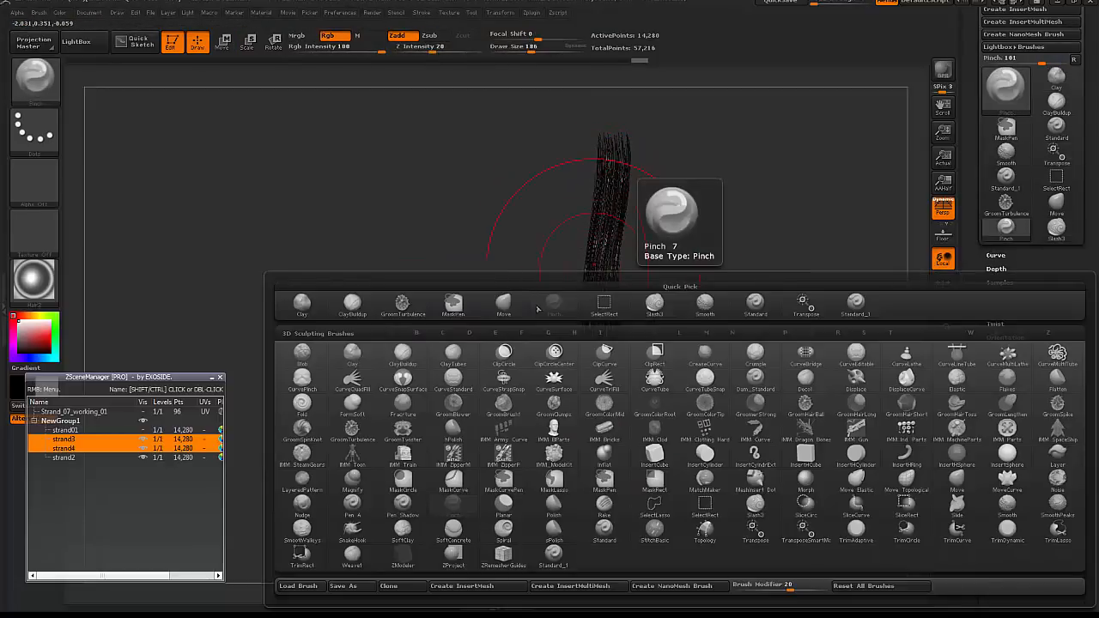
left_click(547, 304)
key("space")
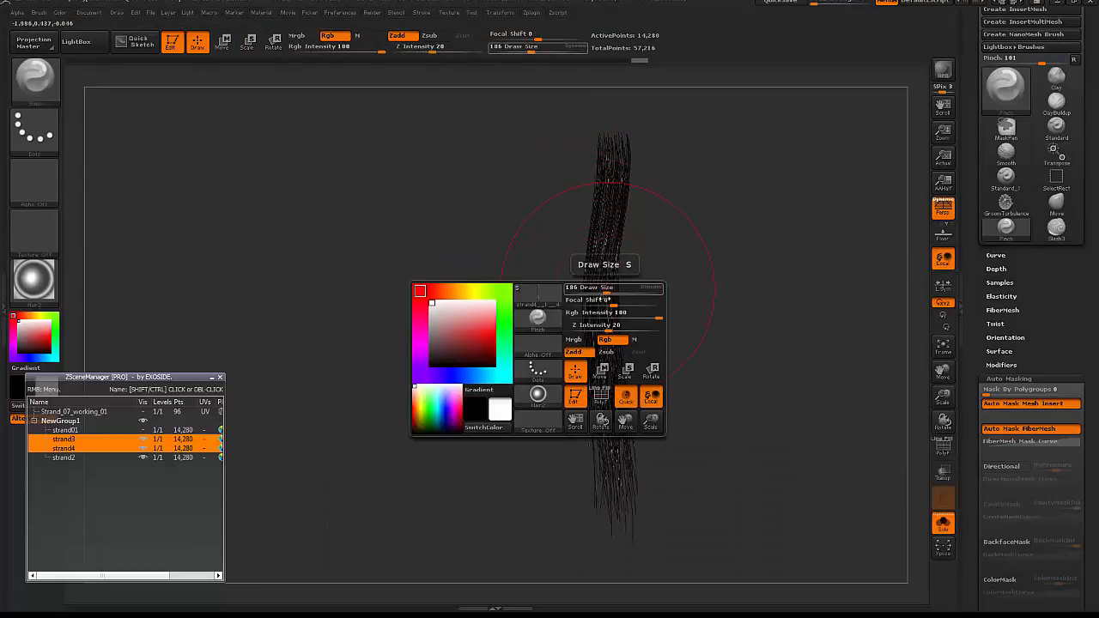
left_click(614, 340)
key("space")
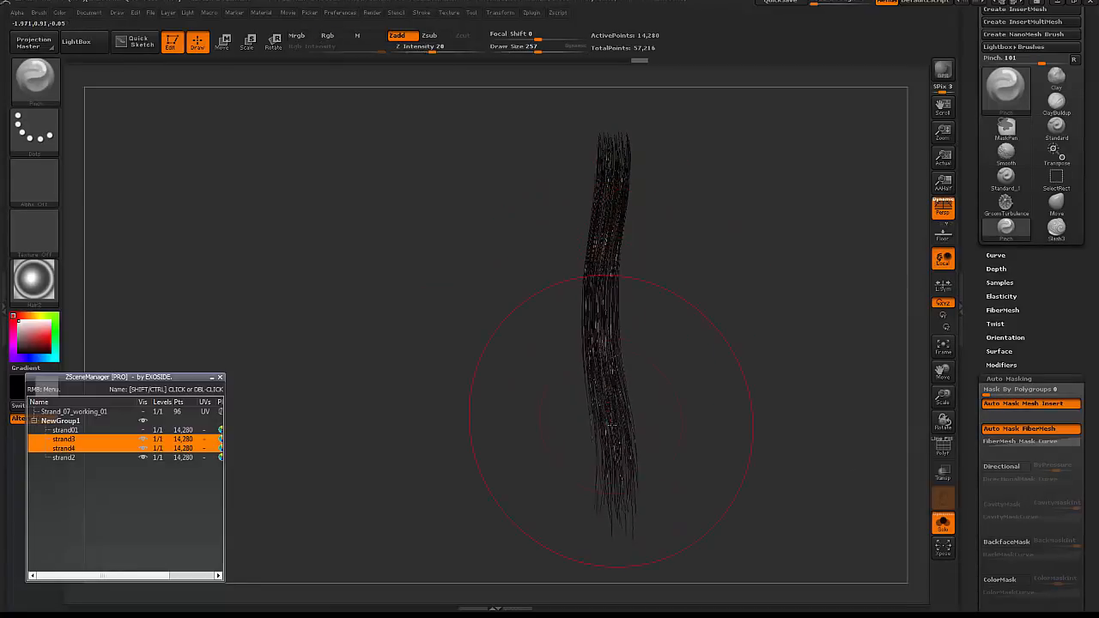
key("ctrl")
- Pinch the lower half of the strand into a narrower tip with repeated strokes and show all strands again
left_click_drag(612, 417, 611, 517)
left_click_drag(614, 463, 623, 533)
left_click_drag(611, 434, 614, 484)
left_click_drag(606, 396, 613, 475)
left_click_drag(611, 438, 616, 498)
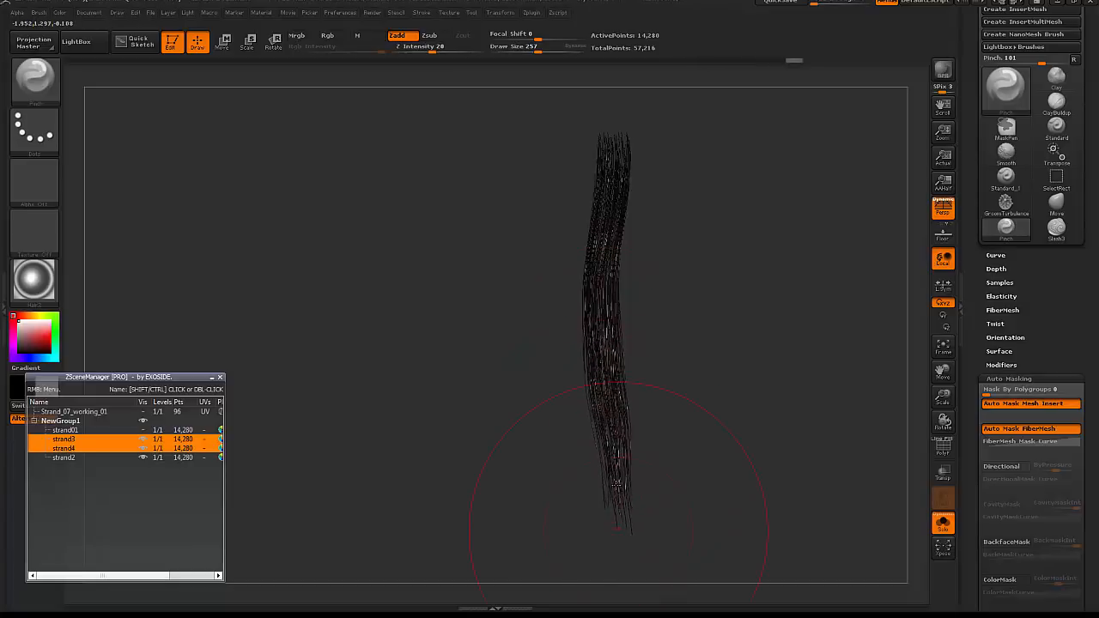
left_click_drag(616, 388, 613, 426)
left_click(943, 522)
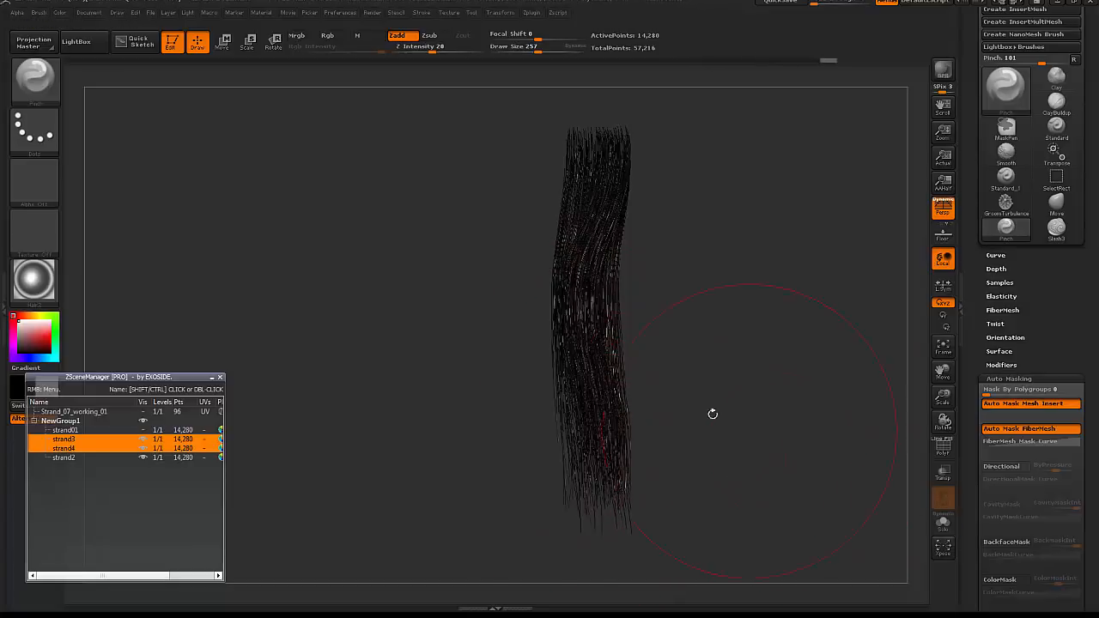
- Choose the Move brush, nudge the pinched strand's upper and lower parts into the group and render with BPR
key("b")
key("m")
key("v")
left_click_drag(625, 357, 616, 362)
left_click_drag(627, 415, 622, 412)
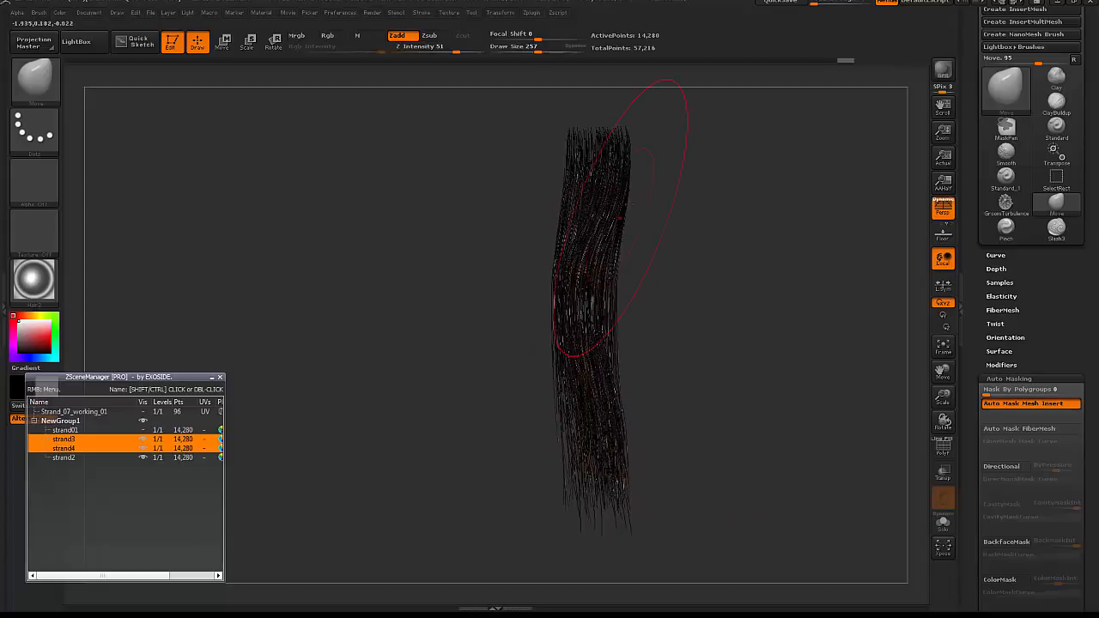
left_click_drag(621, 219, 640, 154)
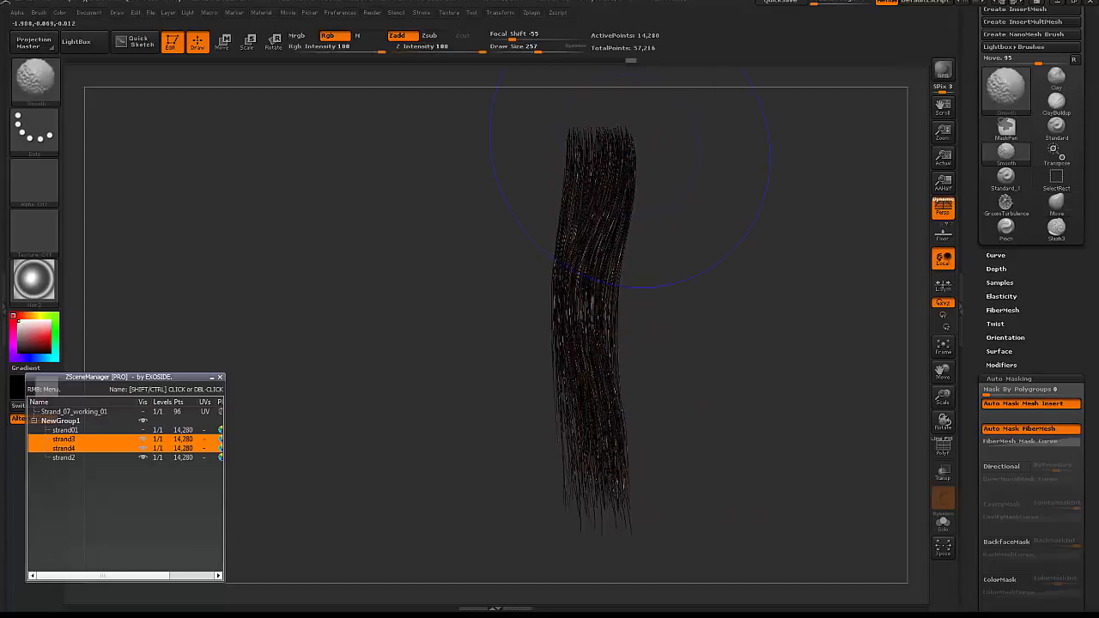
key("shift+r")
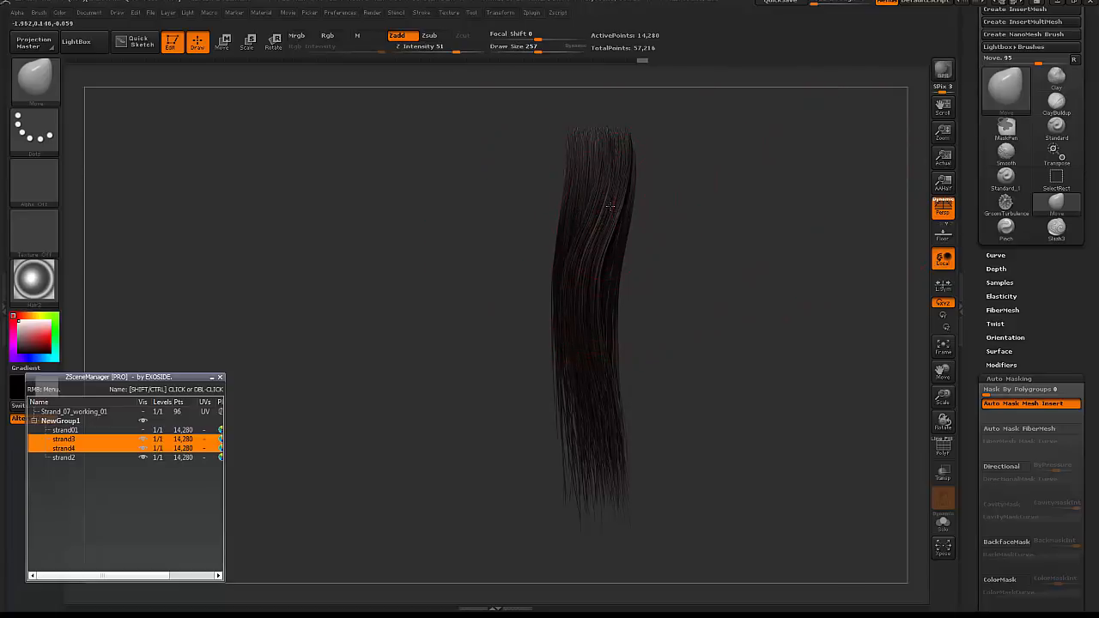
- Select strand2, set up the GroomTurbulence brush with Draw Size 140 and isolate the strand in Solo mode
left_click(609, 204, "alt")
key("space")
key("b")
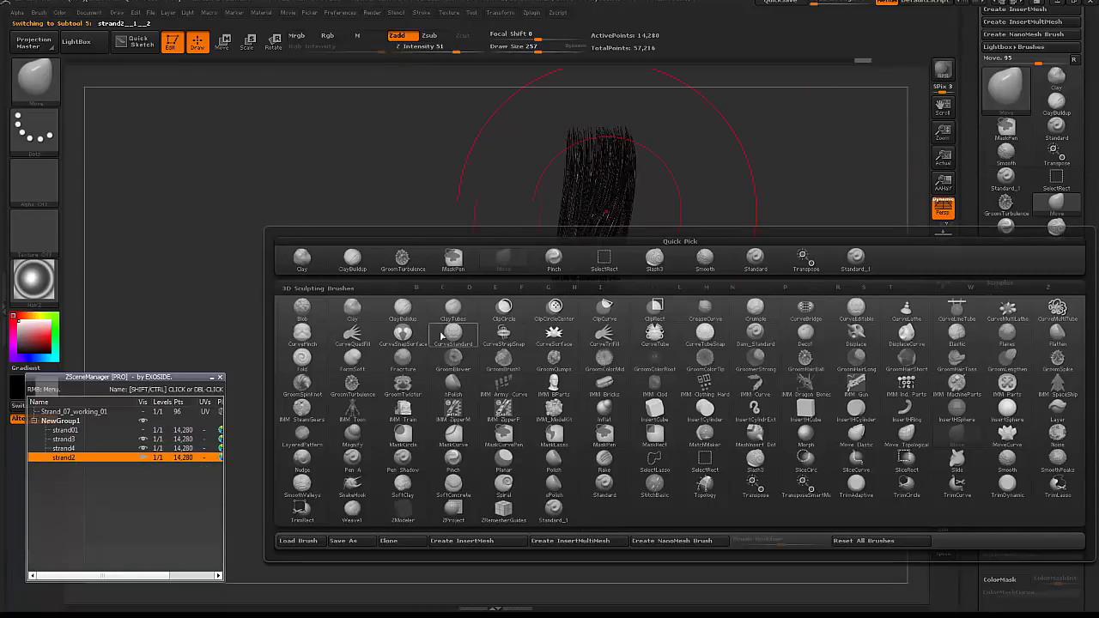
left_click(403, 259)
key("space")
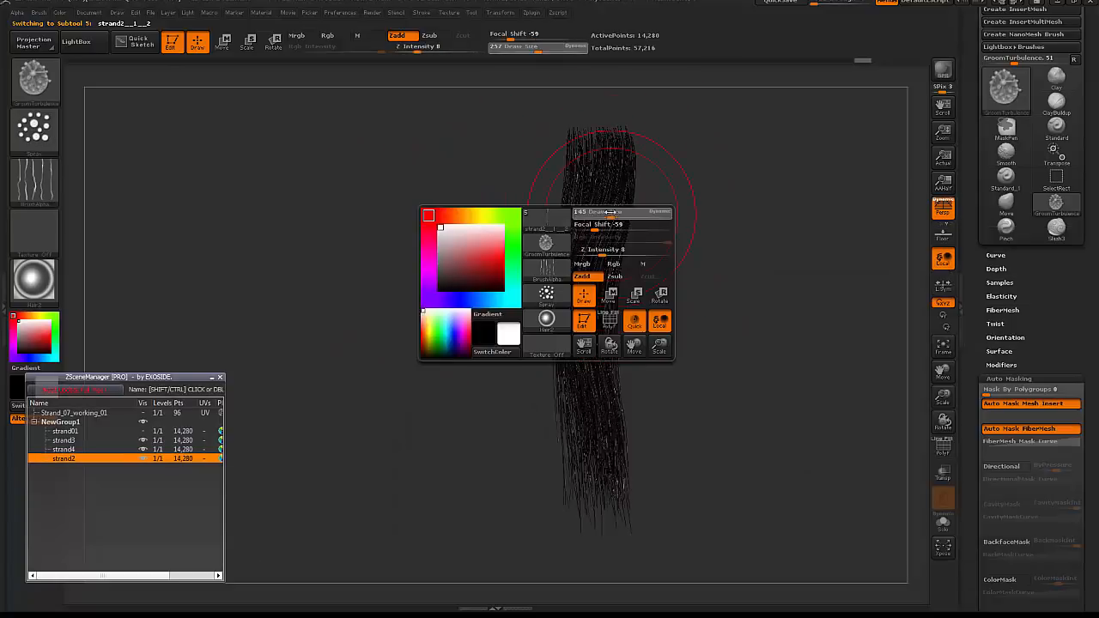
left_click(944, 518)
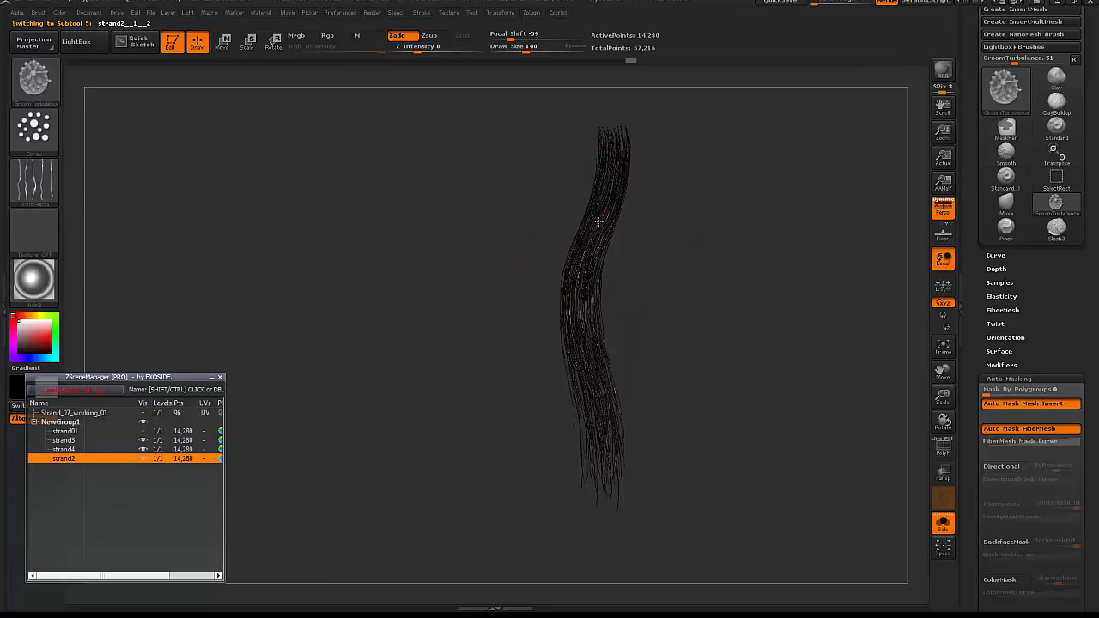
- Show all strands again, turn off Auto Mask FiberMesh for GroomTurbulence and render the lock with BPR
left_click(943, 519)
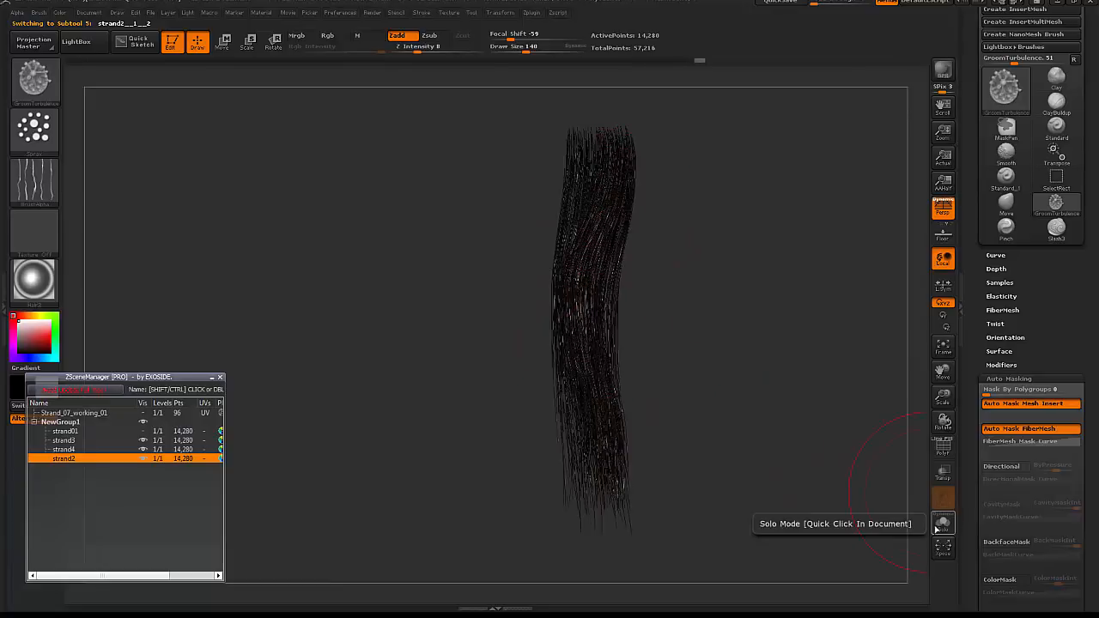
left_click(1030, 428)
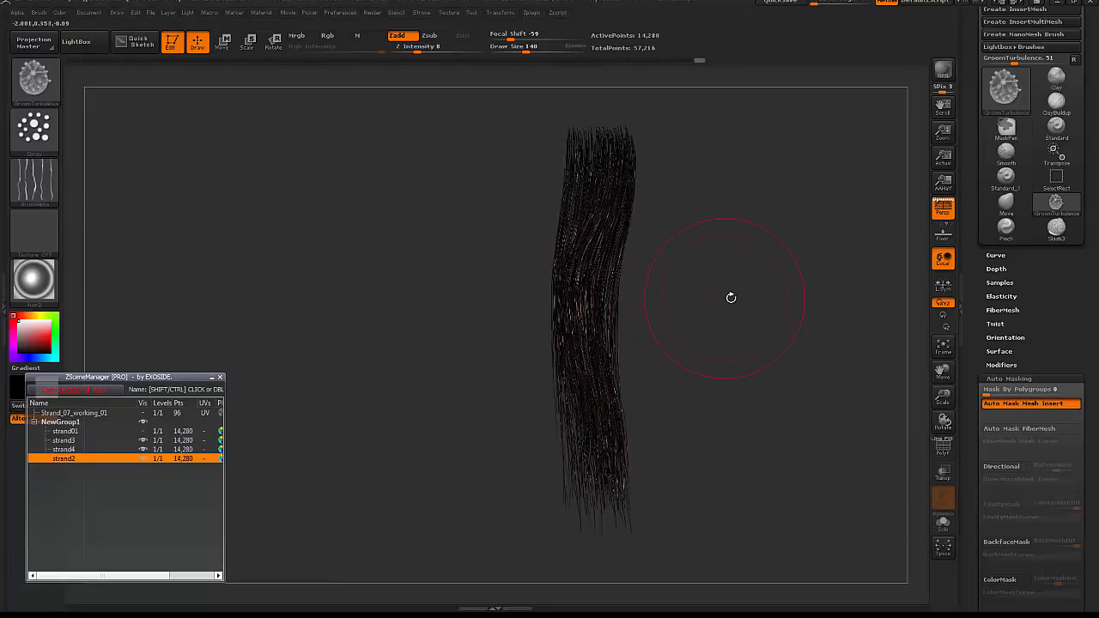
left_click_drag(729, 296, 713, 284)
key("shift")
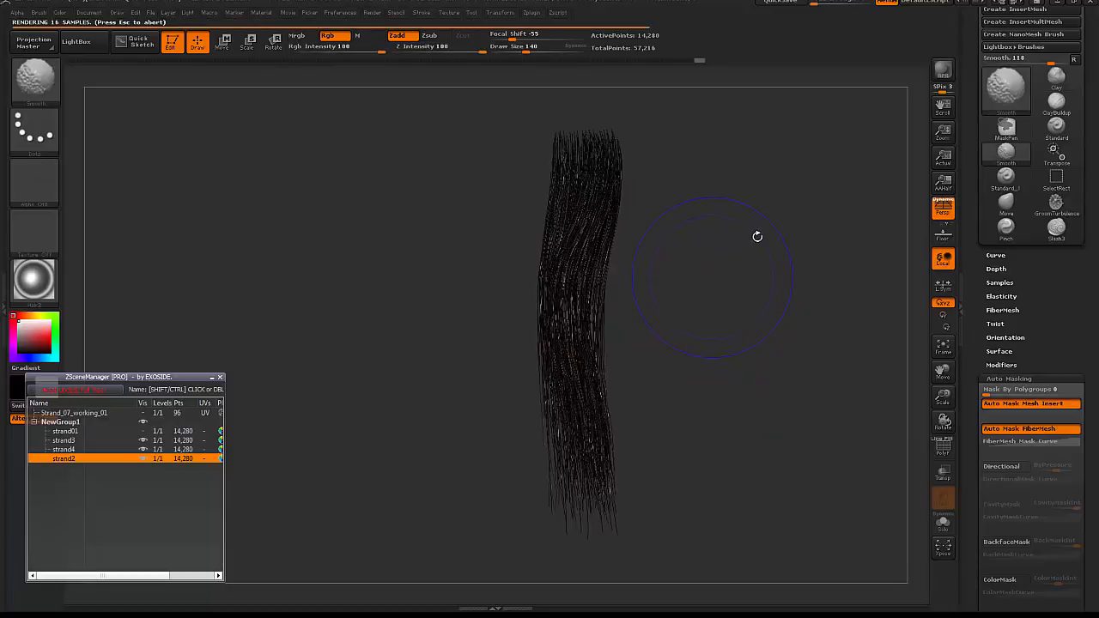
- Isolate strand2 again and nudge its lower part sideways with the Move brush
left_click(941, 519)
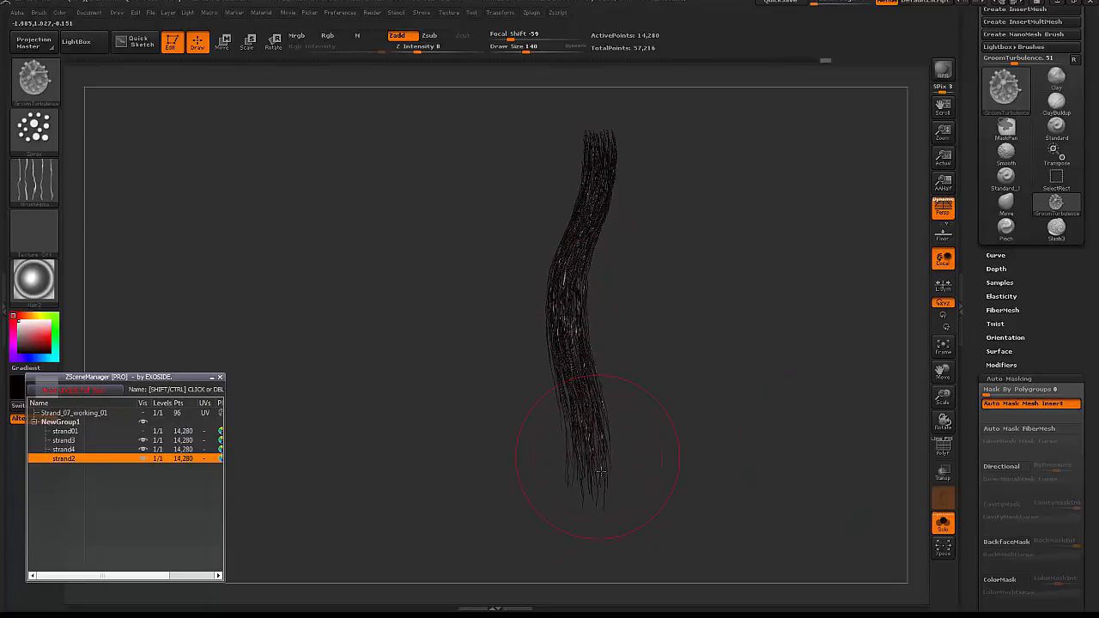
key("b")
key("m")
key("v")
mouse_move(615, 454)
left_mouse_down()
mouse_move(567, 473)
mouse_move(628, 472)
left_mouse_up()
- Pinch strand2's lower end into a tighter tip with Auto Mask FiberMesh turned off and show all strands again
key("b")
key("p")
key("i")
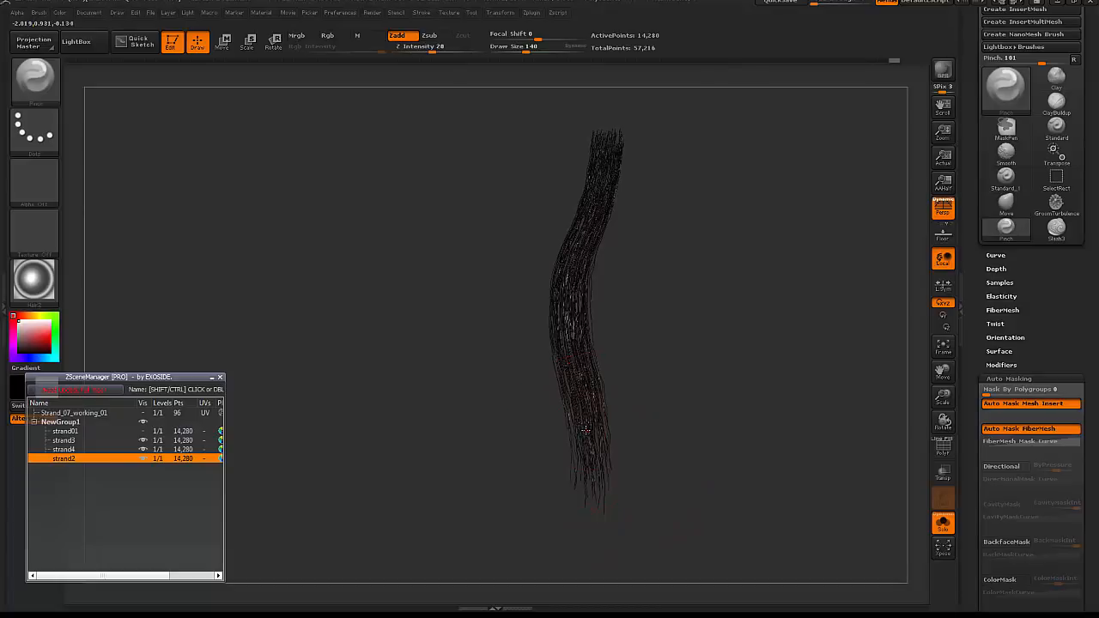
left_click(1028, 429)
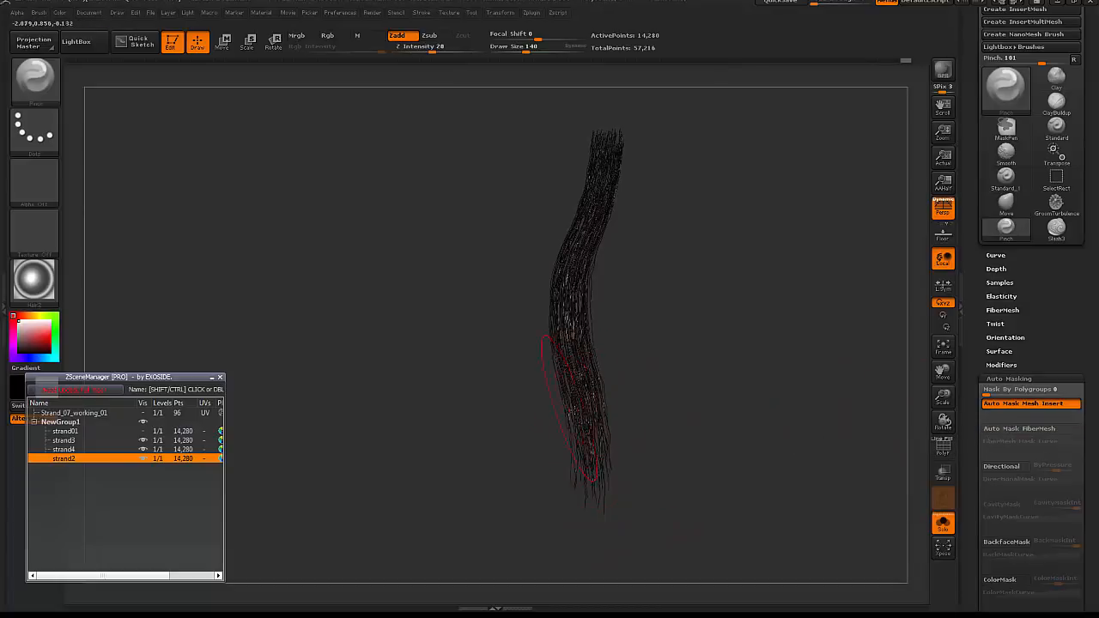
mouse_move(601, 460)
left_mouse_down()
mouse_move(599, 483)
mouse_move(596, 462)
left_mouse_up()
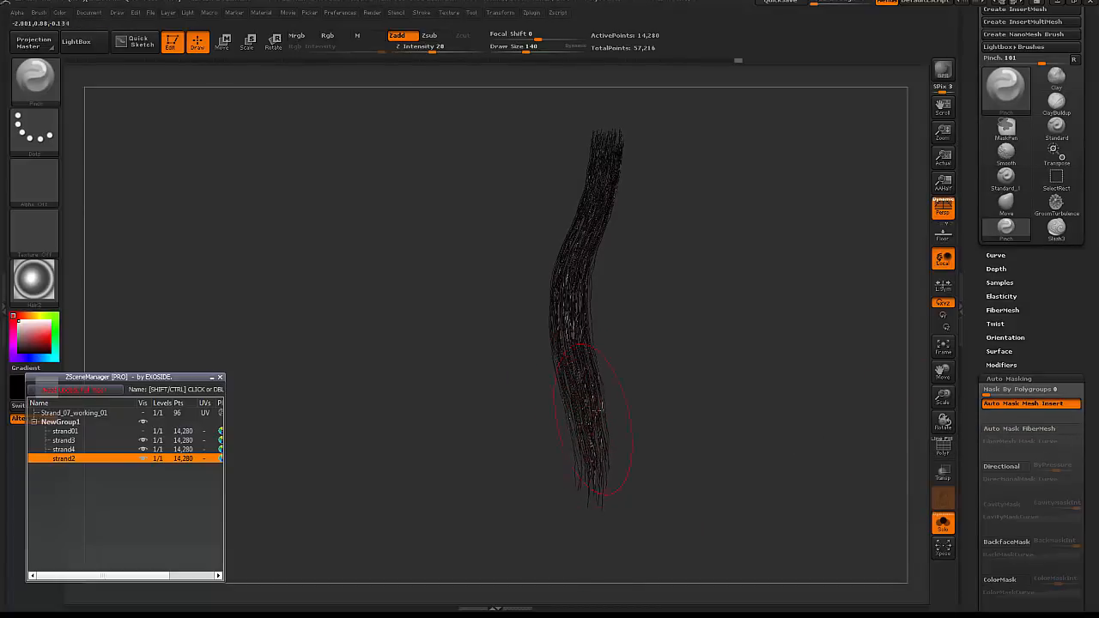
left_click_drag(595, 421, 592, 481)
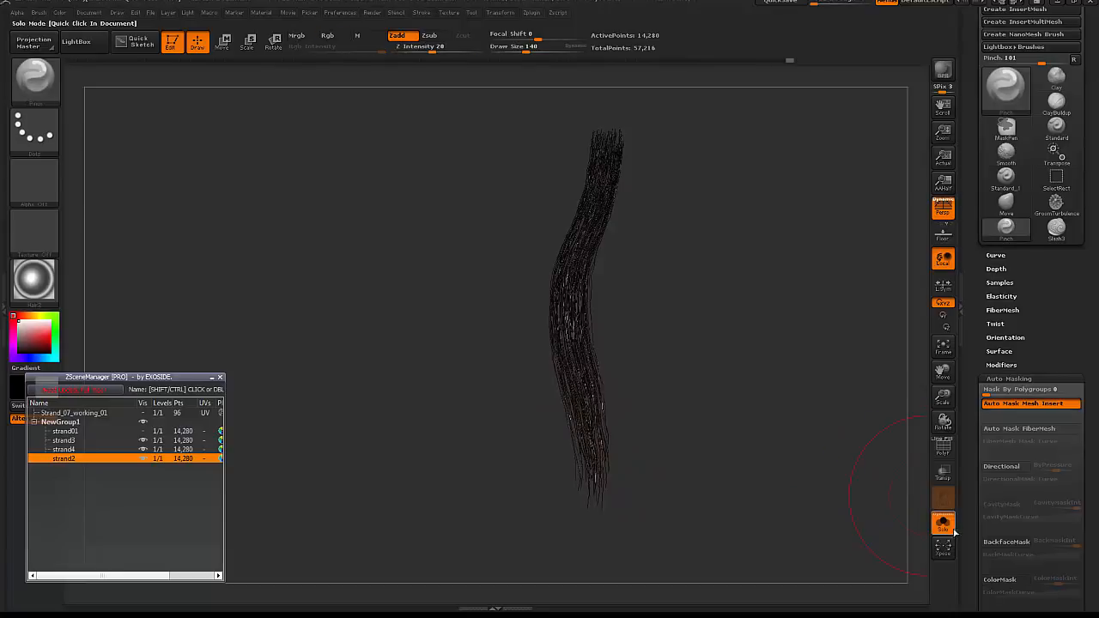
left_click_drag(874, 450, 866, 461, "shift")
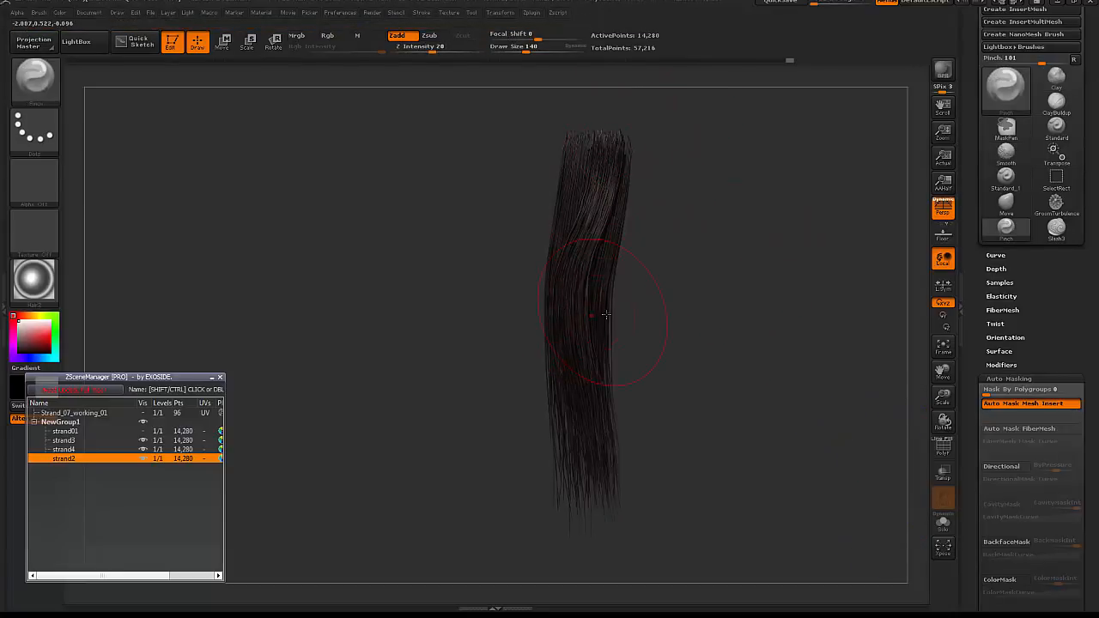
key("w")
left_click_drag(618, 160, 609, 473)
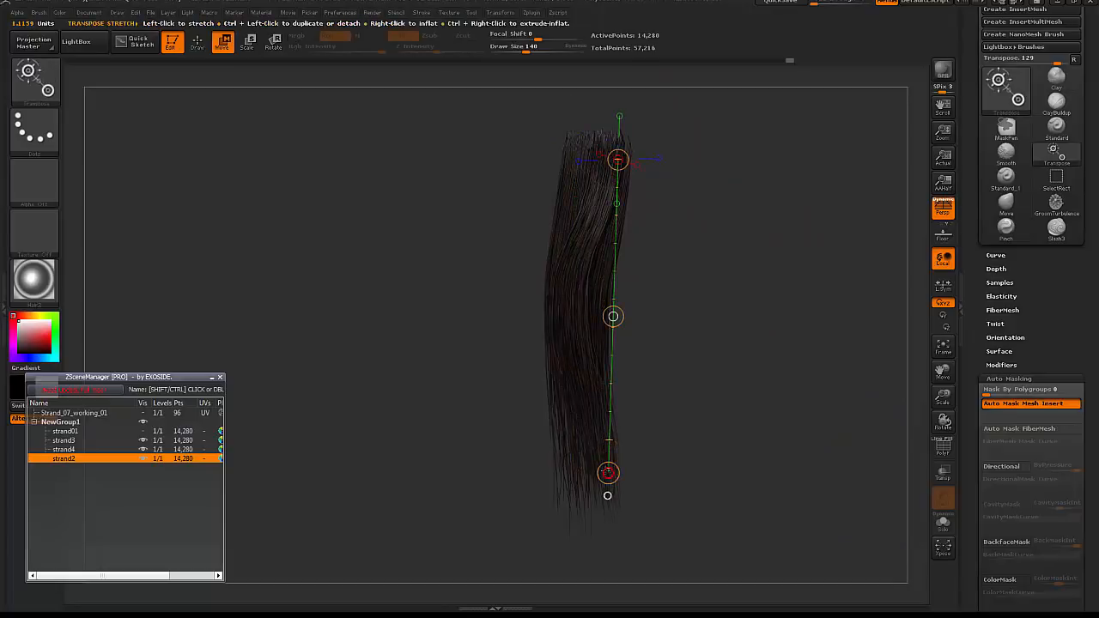
left_click_drag(715, 303, 706, 283)
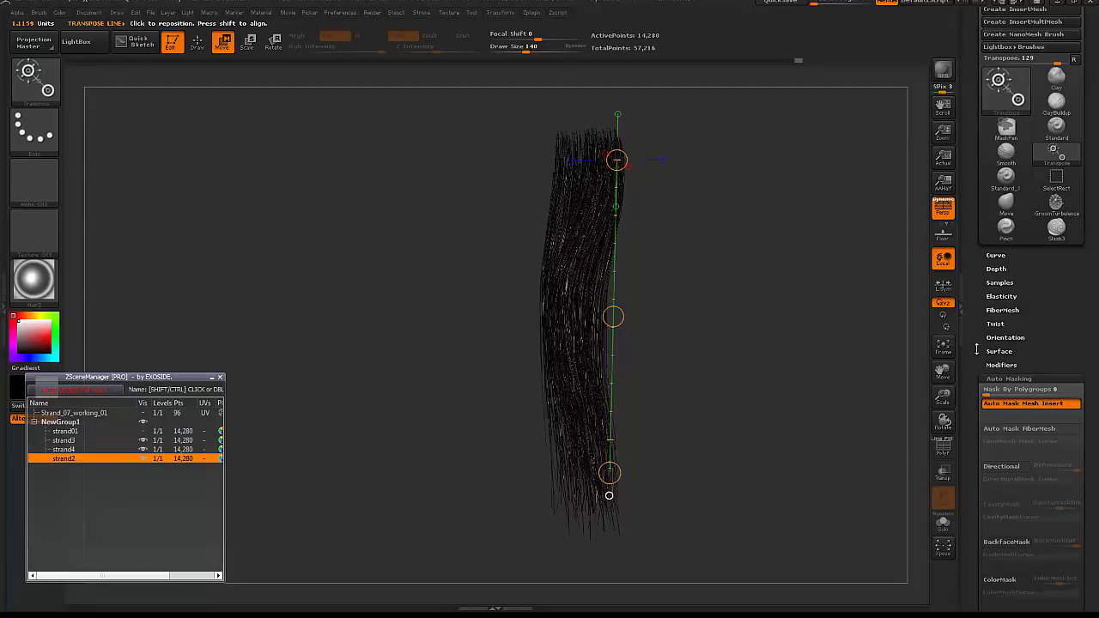
key("q")
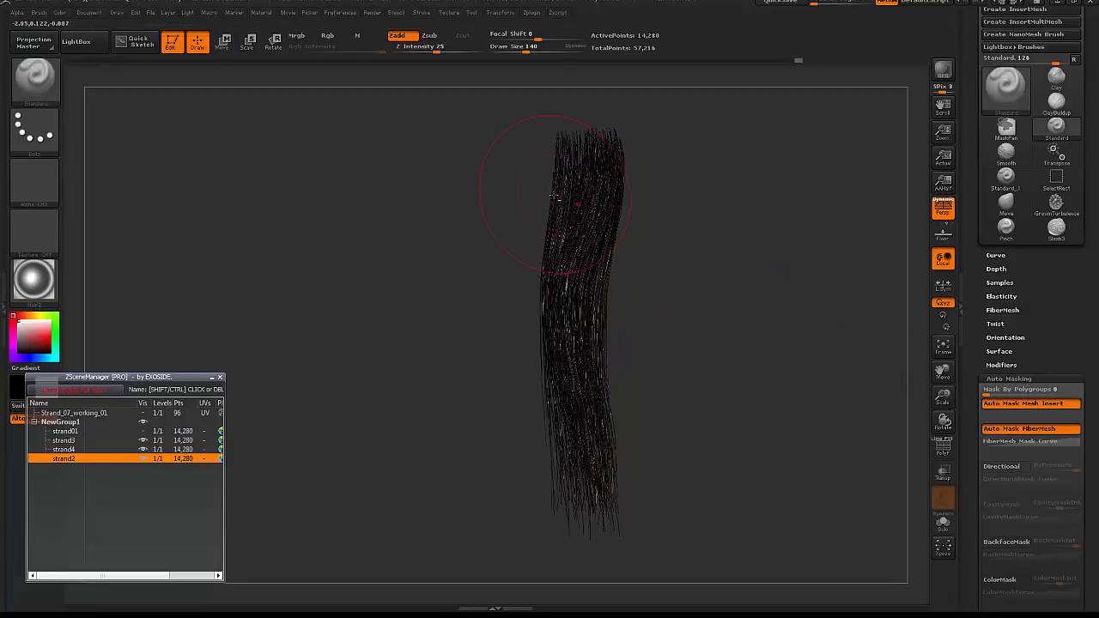
- Isolate strand3 with Auto Mask FiberMesh turned off and narrow it slightly using a horizontal Transpose move line
left_click(556, 197, "alt")
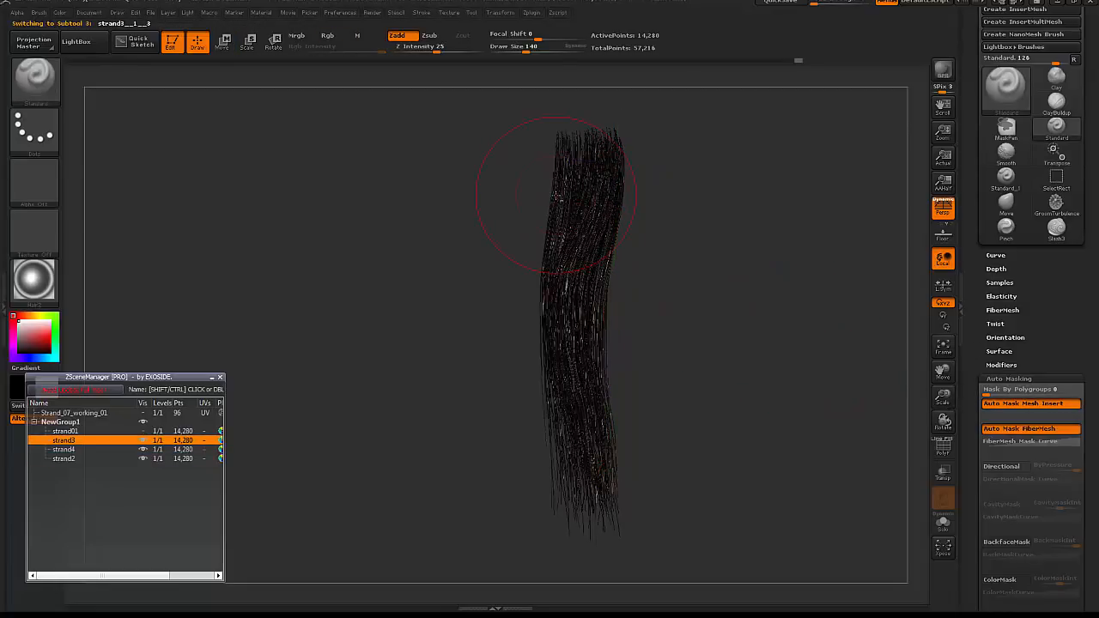
left_click(1004, 428)
left_click(943, 522)
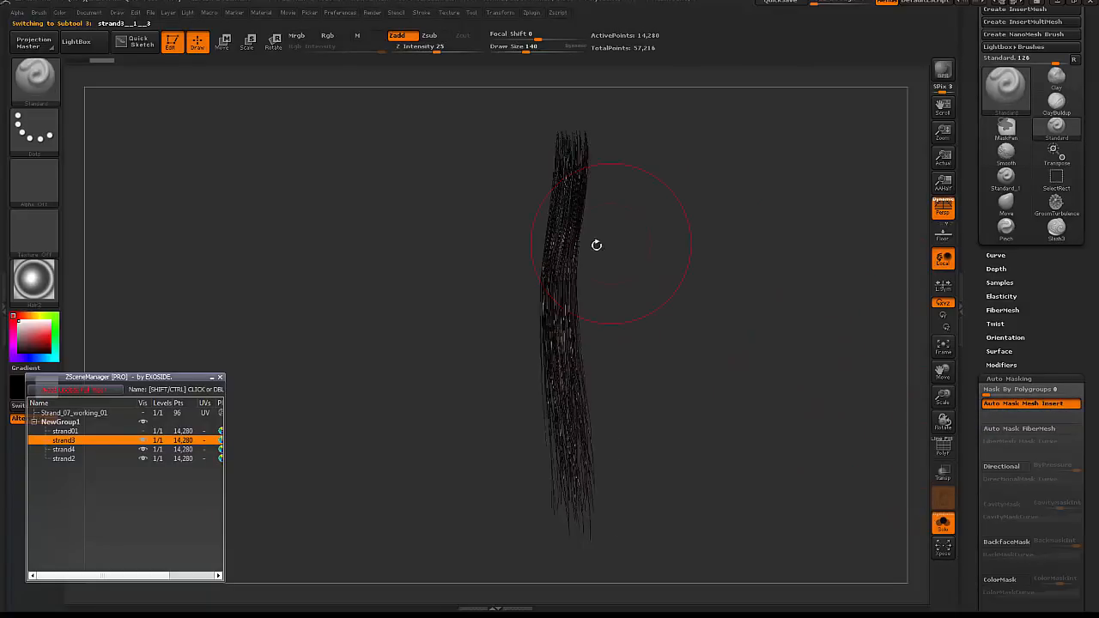
key("w")
left_click_drag(567, 133, 566, 415)
left_click_drag(544, 302, 712, 306)
key("q")
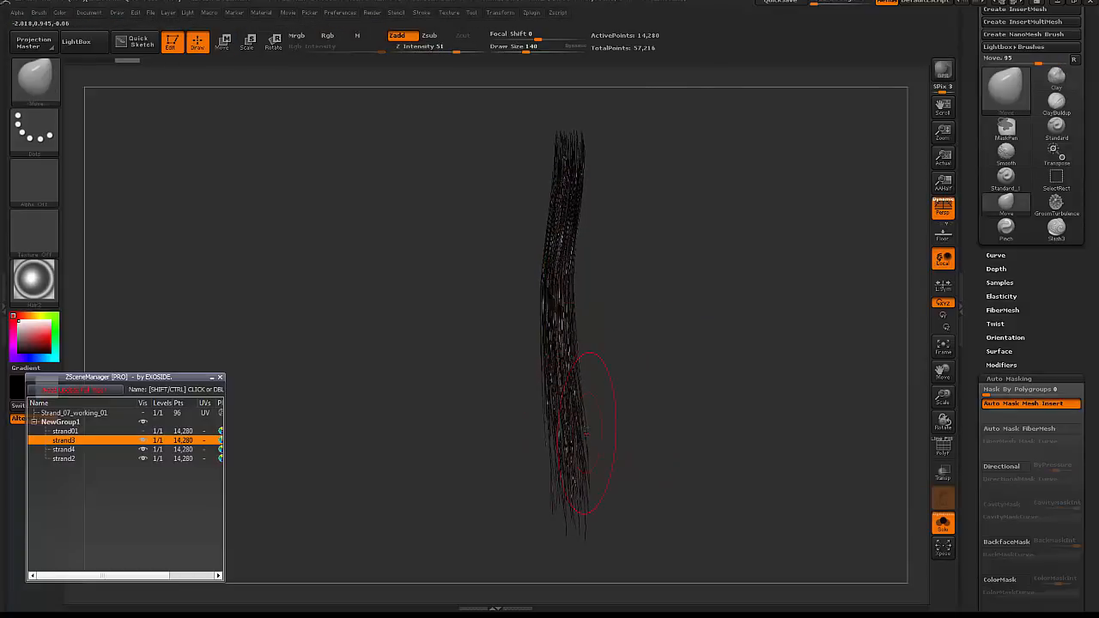
- Pinch the lower half of strand3 into a narrower tip using the Pinch brush at Draw Size 257
key("b")
key("p")
key("i")
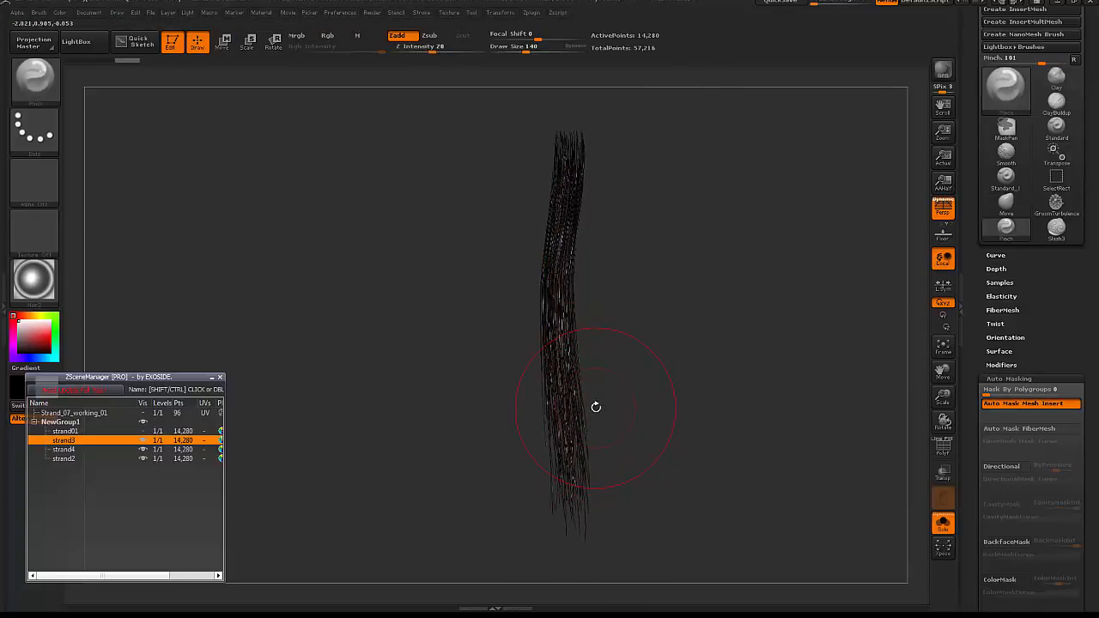
key("space")
left_click_drag(562, 362, 574, 362)
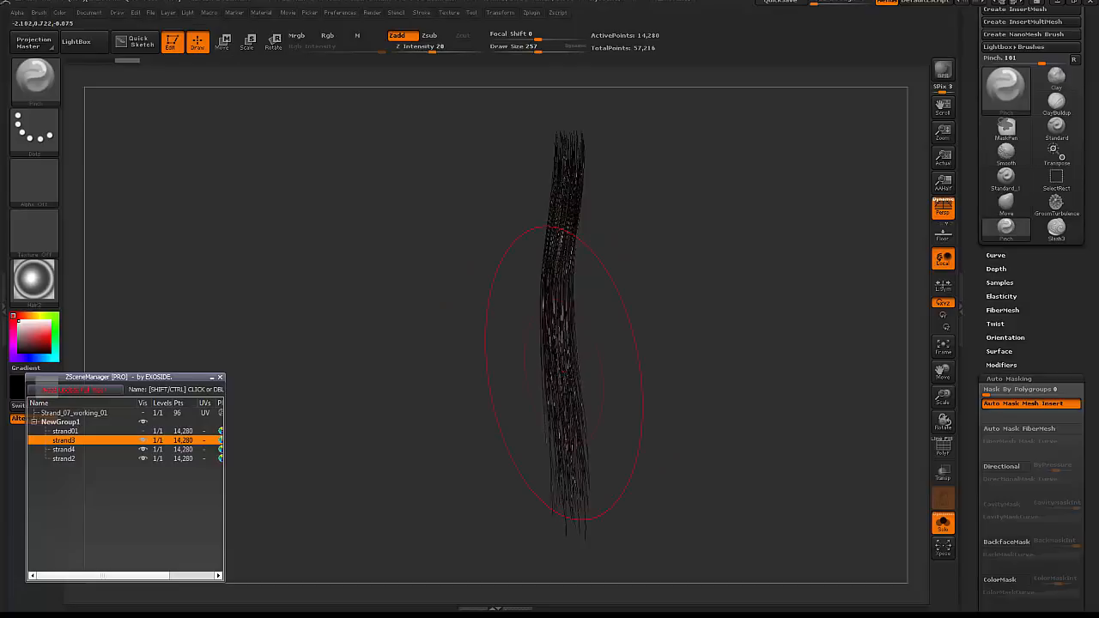
key("space")
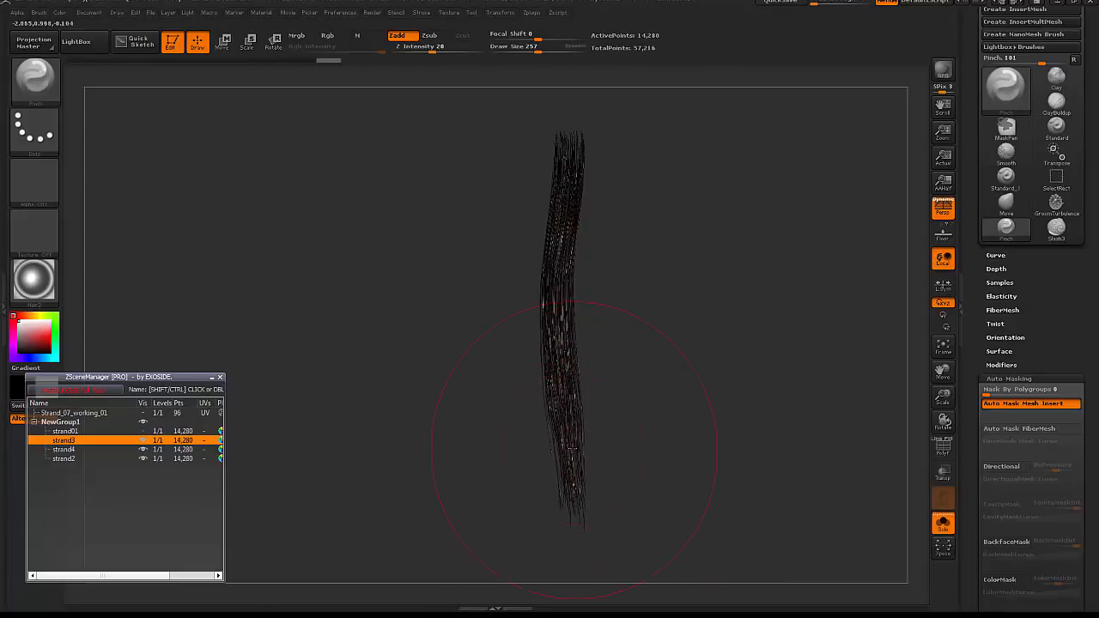
mouse_move(563, 393)
left_mouse_down()
mouse_move(567, 365)
mouse_move(577, 472)
left_mouse_up()
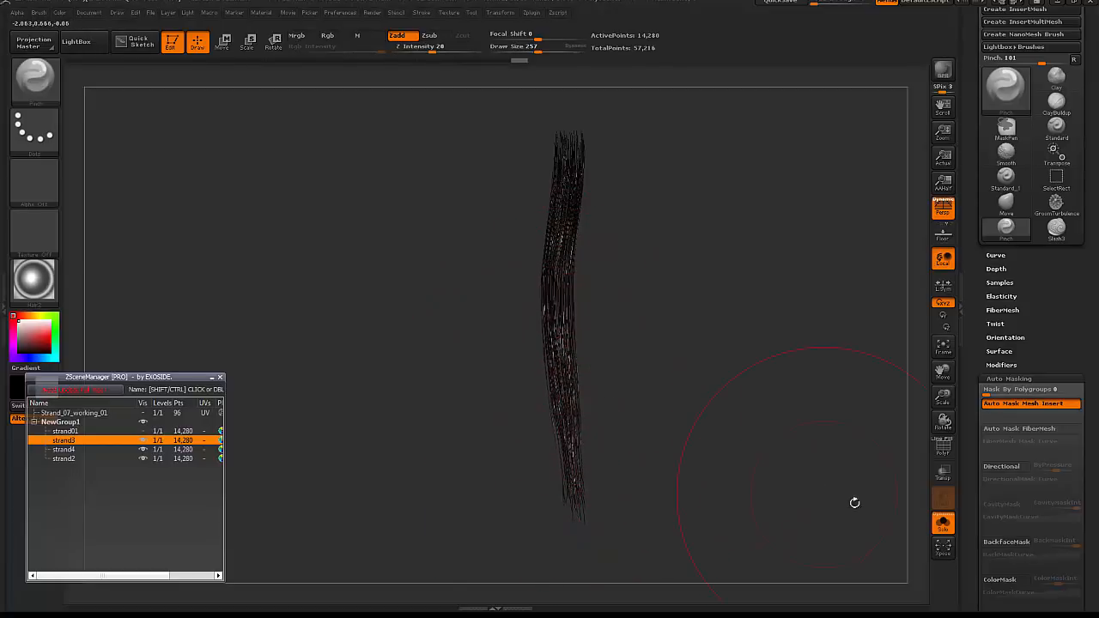
- Show all strands, shift strand3's tip towards the neighbouring strands with the Move brush and render with BPR
left_click(943, 521)
key("b")
key("m")
key("v")
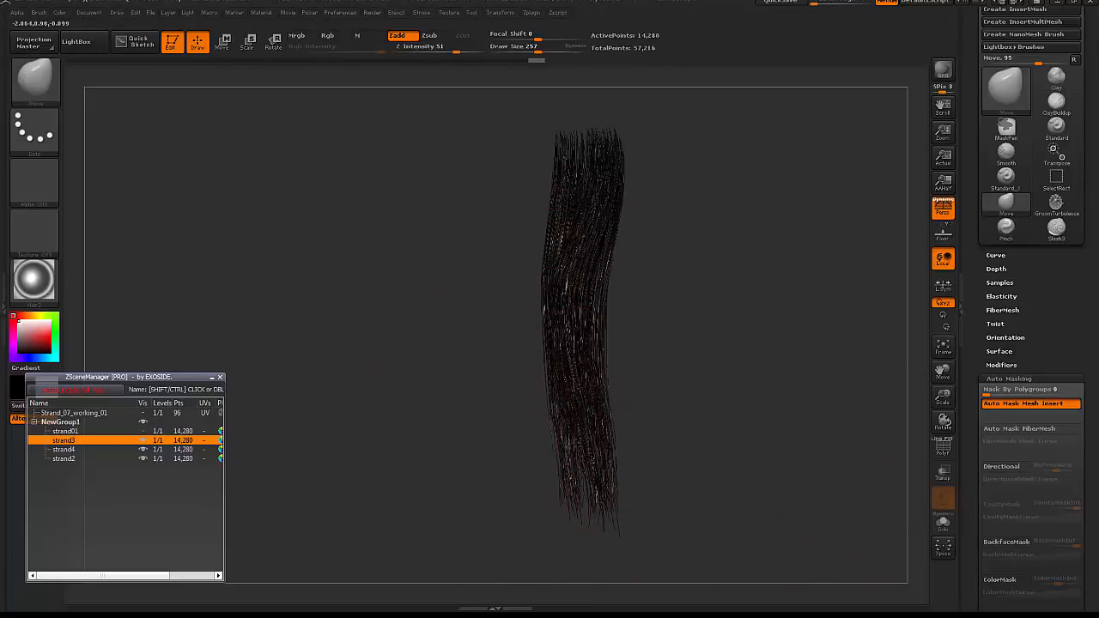
left_click_drag(573, 474, 584, 488)
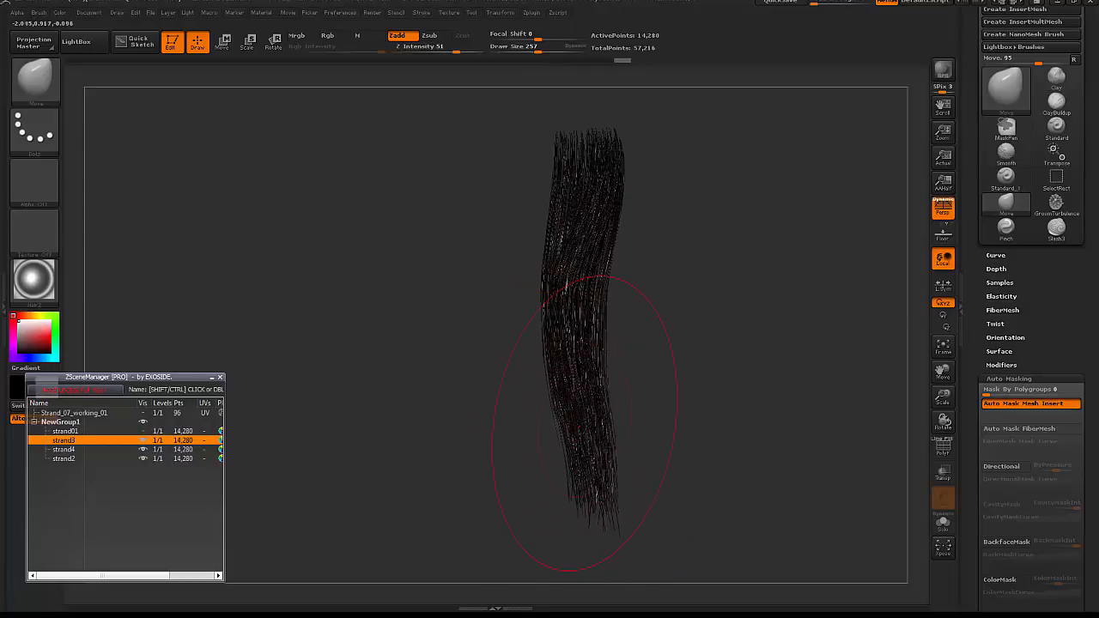
left_click_drag(812, 297, 794, 297, "alt")
key("shift+r")
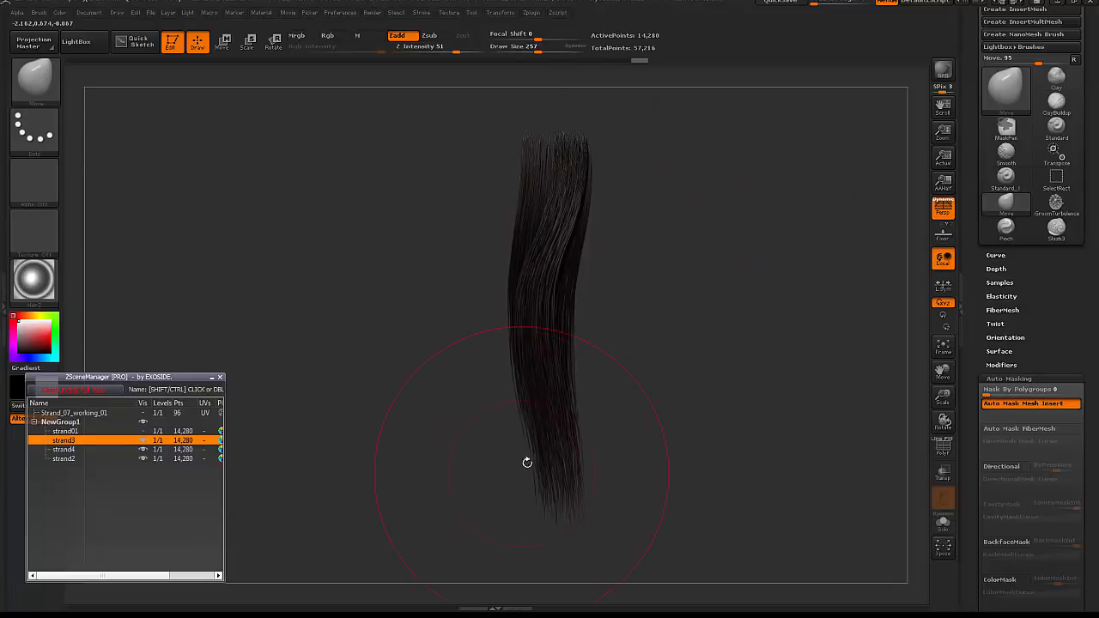
- Nudge strand3's tip upwards with the Move brush and reduce the Draw Size to 105
left_click(661, 351)
left_click_drag(549, 457, 547, 436)
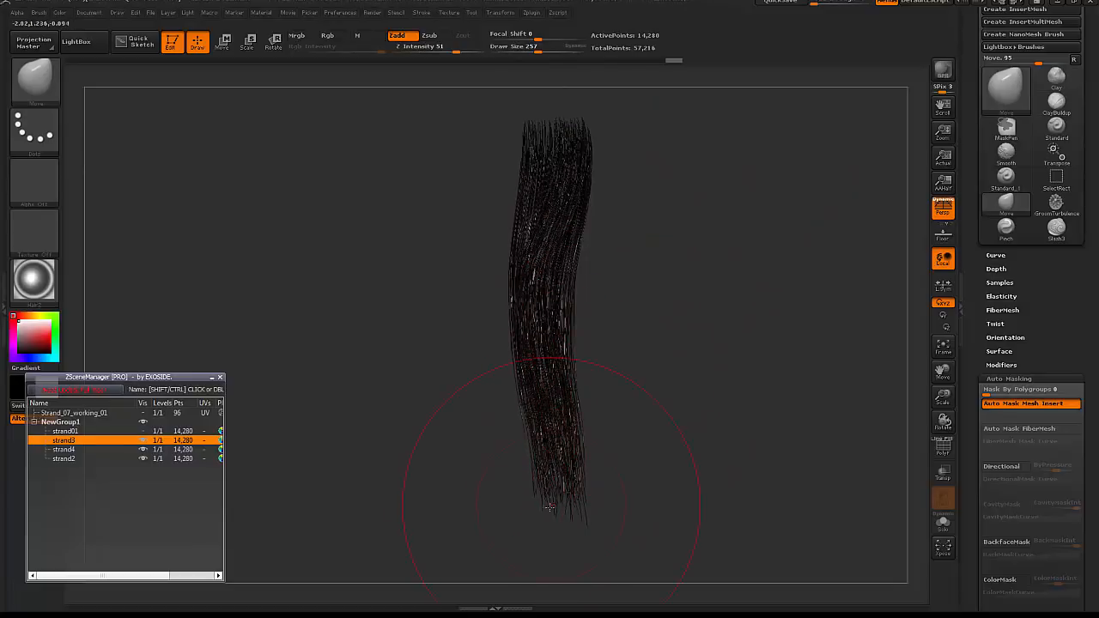
left_click_drag(550, 508, 543, 498)
key("space")
left_click_drag(565, 374, 548, 374)
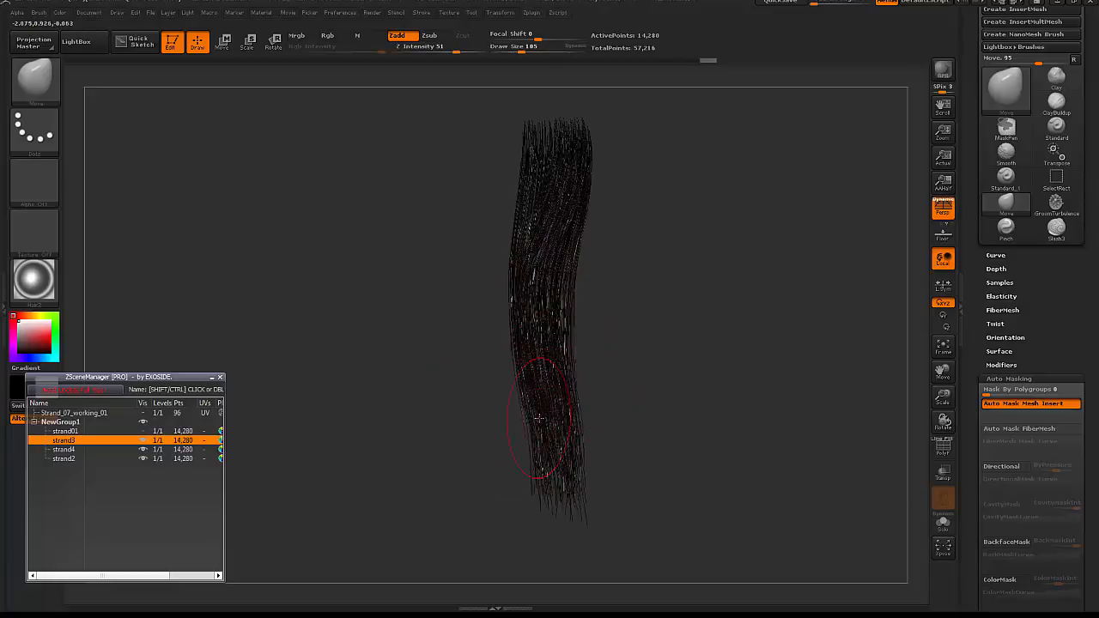
- Duplicate strand3 and offset the copy sideways with a vertical Transpose move line
key("w")
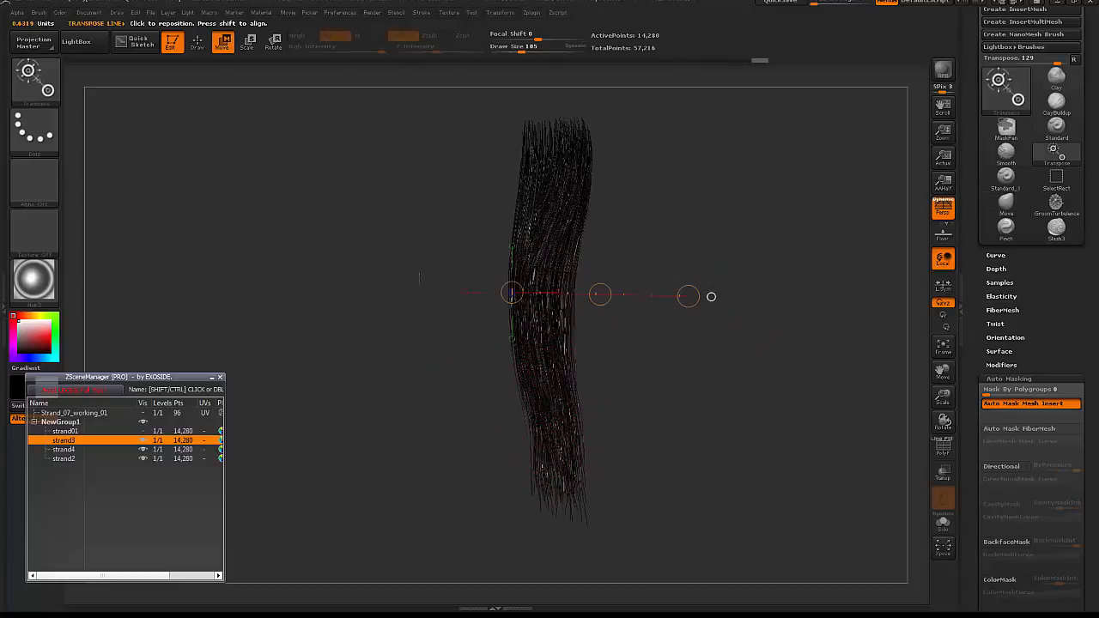
left_click(75, 390)
key("ctrl+shift+d")
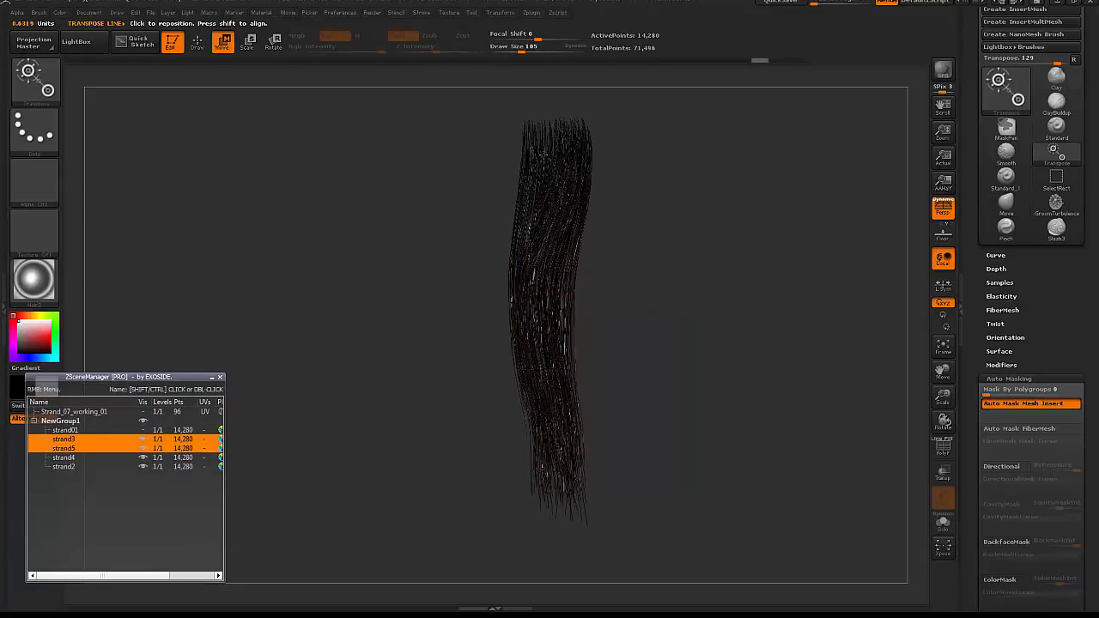
left_click_drag(544, 154, 544, 484)
mouse_move(544, 318)
left_mouse_down()
mouse_move(635, 314)
mouse_move(598, 327)
mouse_move(544, 319)
left_mouse_up()
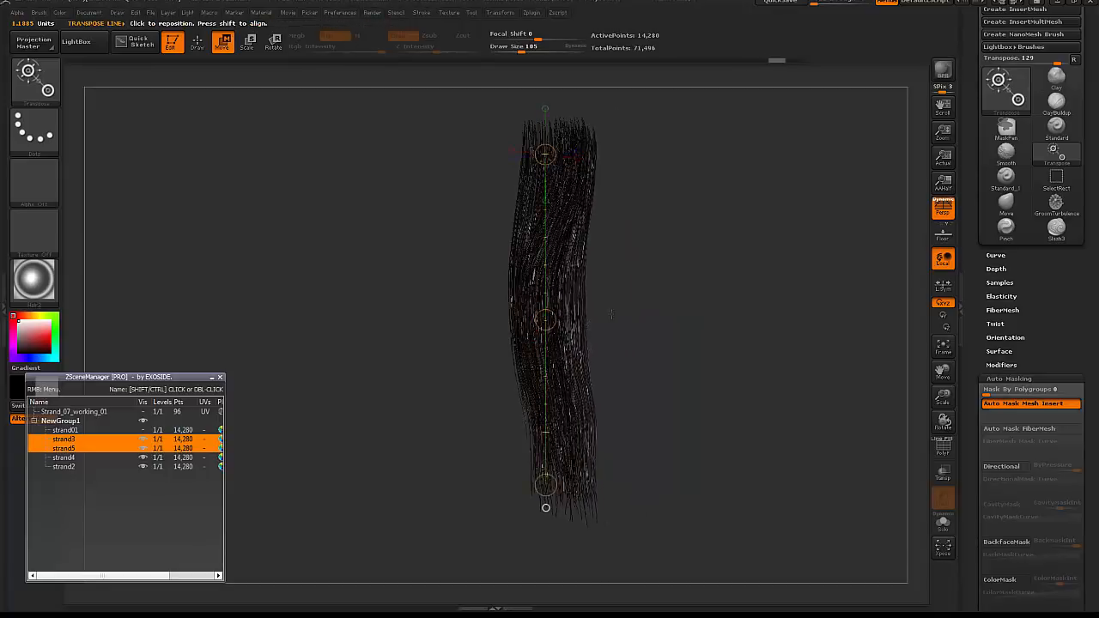
left_click_drag(687, 309, 618, 300)
- Enlarge the Move brush to Draw Size 318 and nudge the new copy's upper and lower parts into the lock
key("q")
key("space")
left_click_drag(515, 243, 549, 244)
left_click_drag(584, 162, 589, 178)
left_click_drag(601, 215, 606, 270, "shift")
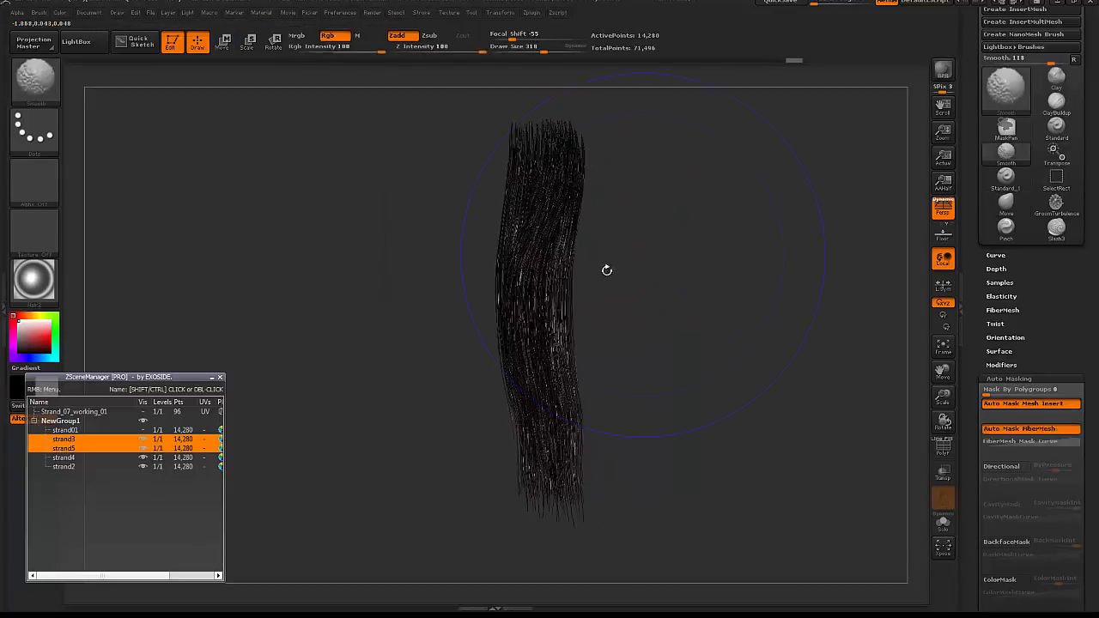
left_click_drag(541, 481, 566, 451)
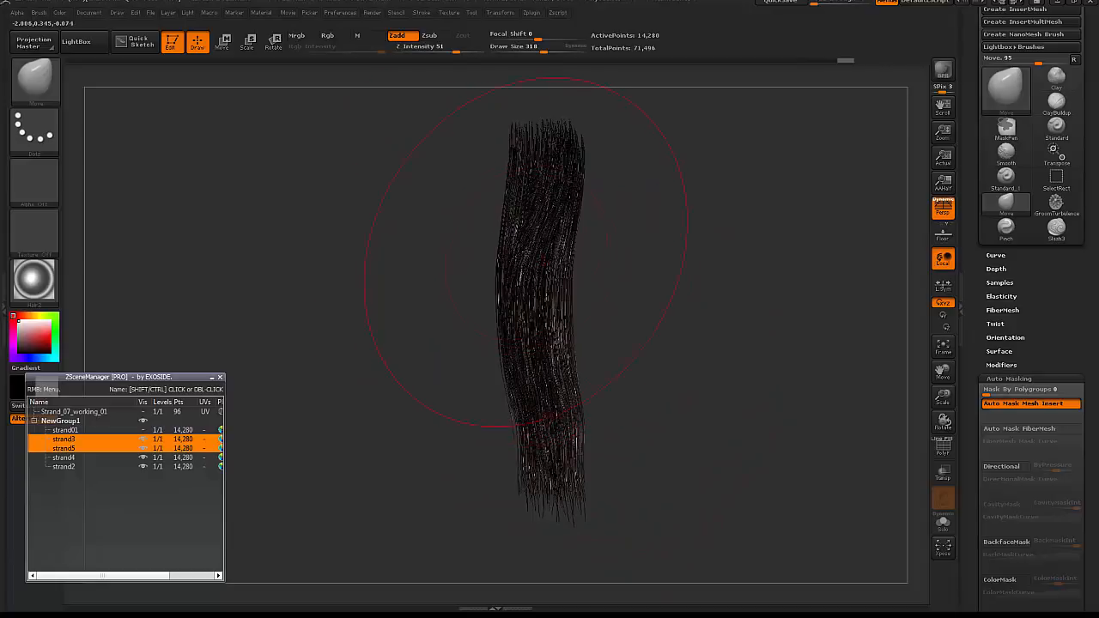
- Duplicate strand2 and offset the copy sideways from the lock with a vertical Transpose move line
left_click(534, 252, "alt")
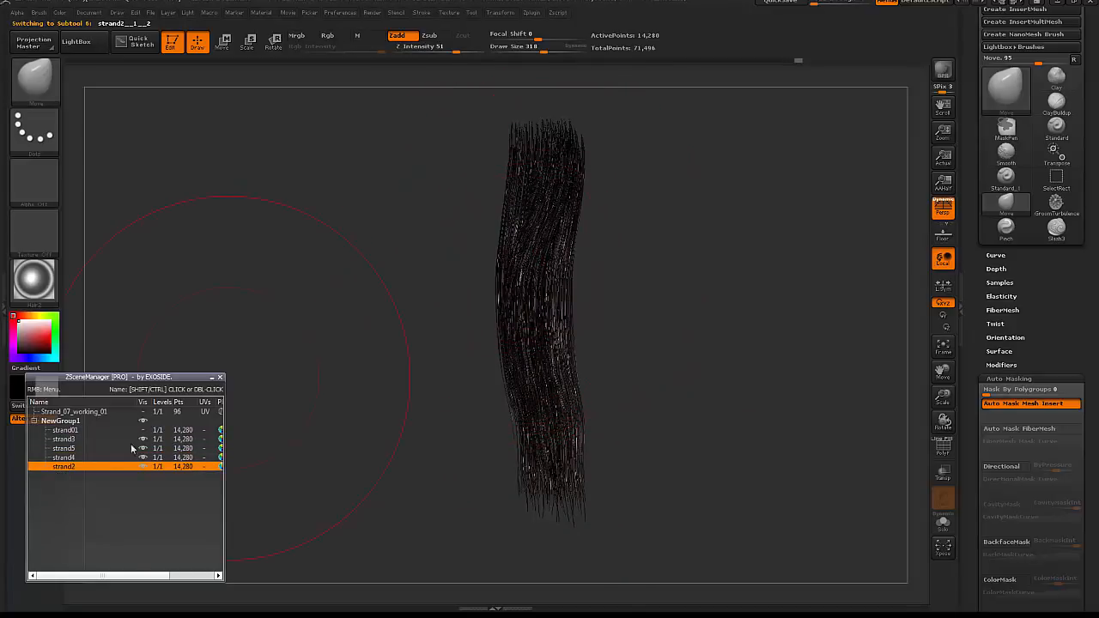
right_click(133, 448)
left_click(170, 168)
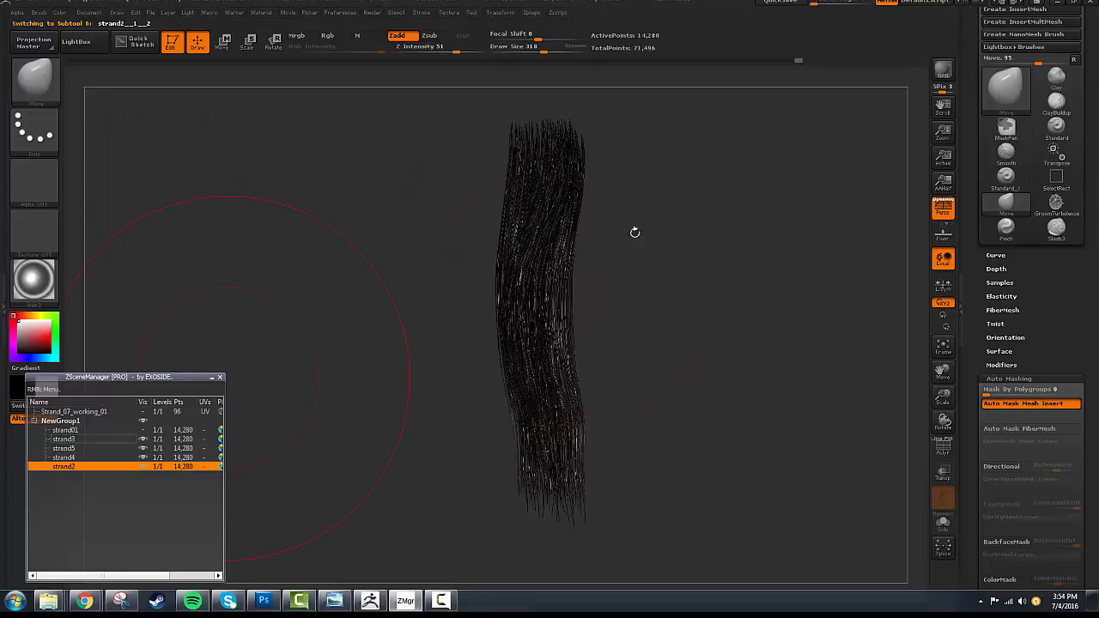
key("w")
left_click_drag(556, 170, 554, 456, "shift")
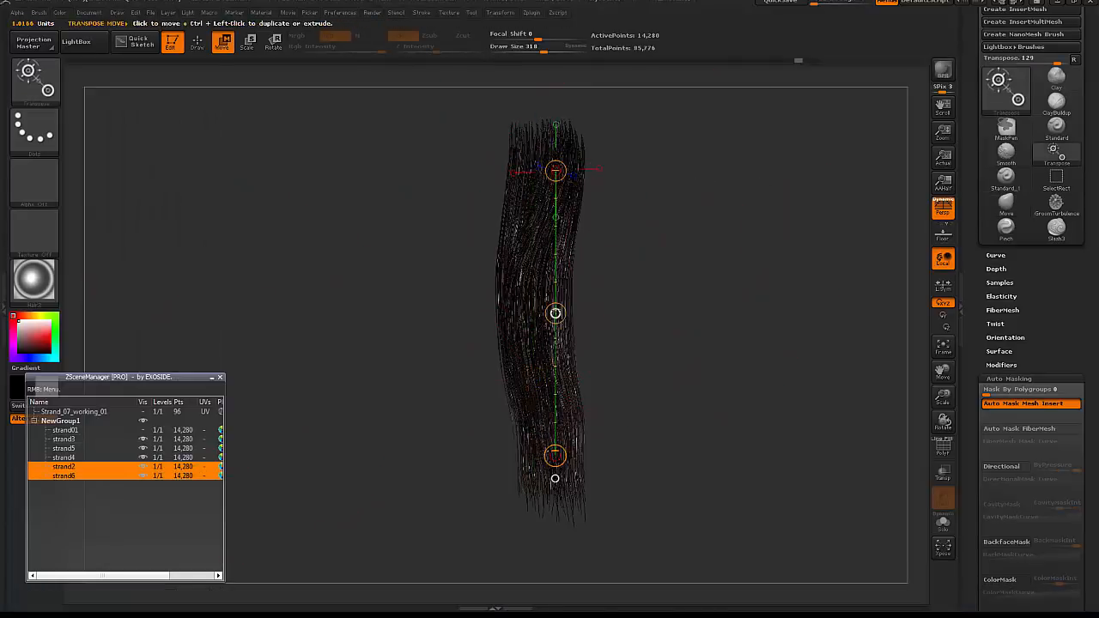
mouse_move(556, 314)
left_mouse_down()
mouse_move(608, 316)
mouse_move(601, 309)
left_mouse_up()
- Nudge the top of the new strand2 copy with the Move brush and set up a horizontal Transpose line to shift it further outwards
key("q")
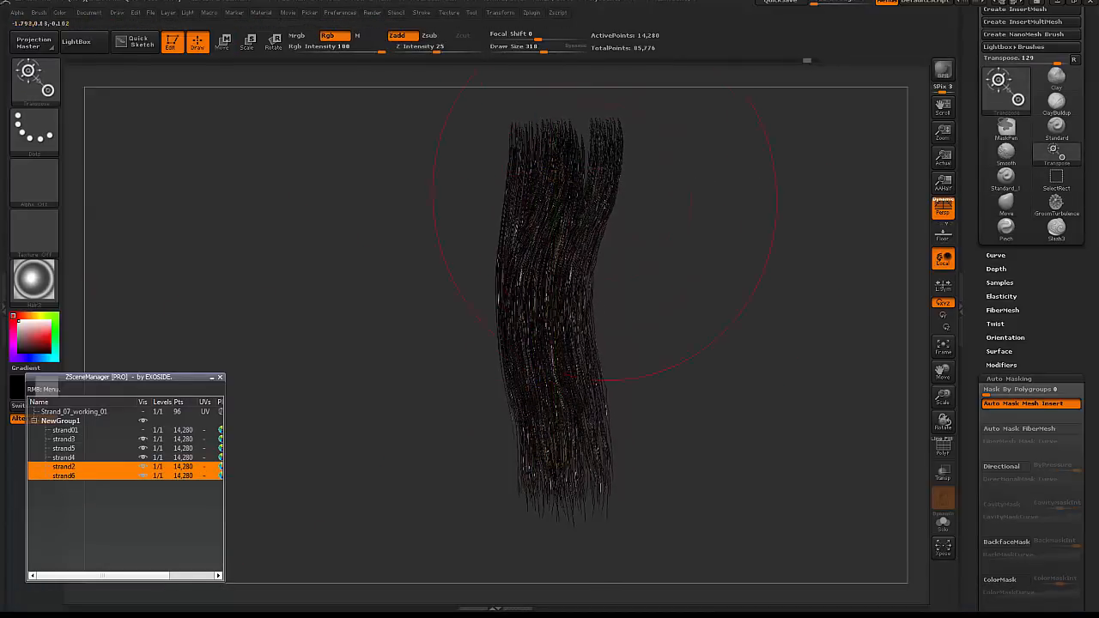
key("b")
key("m")
key("v")
left_click_drag(627, 165, 619, 161)
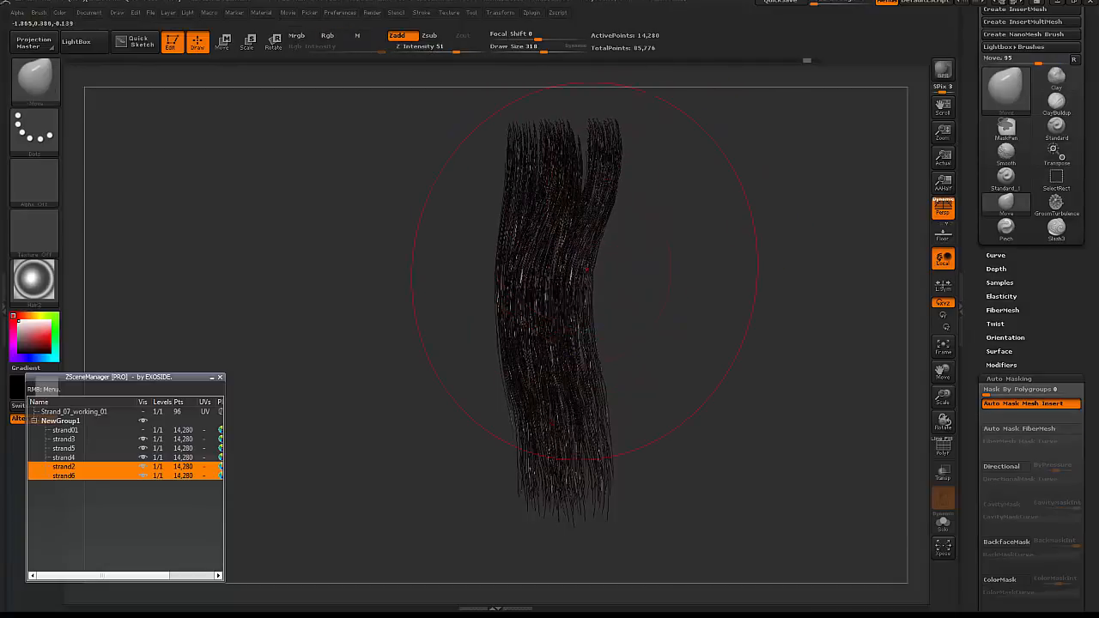
key("w")
mouse_move(575, 265)
left_mouse_down()
mouse_move(650, 267)
mouse_move(629, 266)
left_mouse_up()
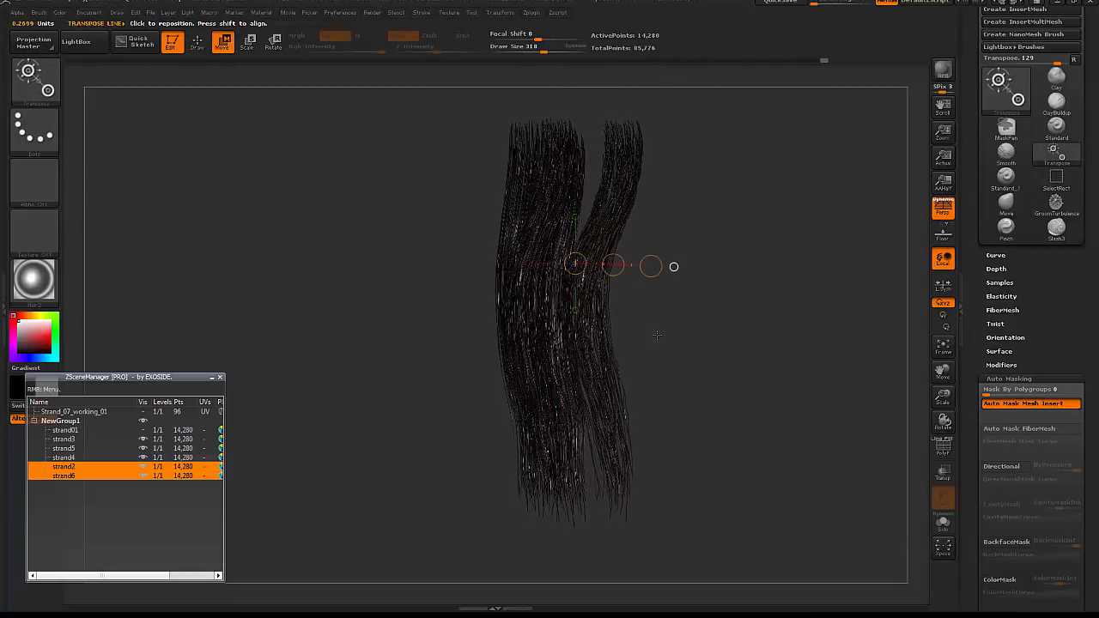
- Isolate the new copy, try a GroomBlower stroke along its upper part and undo that stroke
left_click(944, 528)
key("space")
key("b")
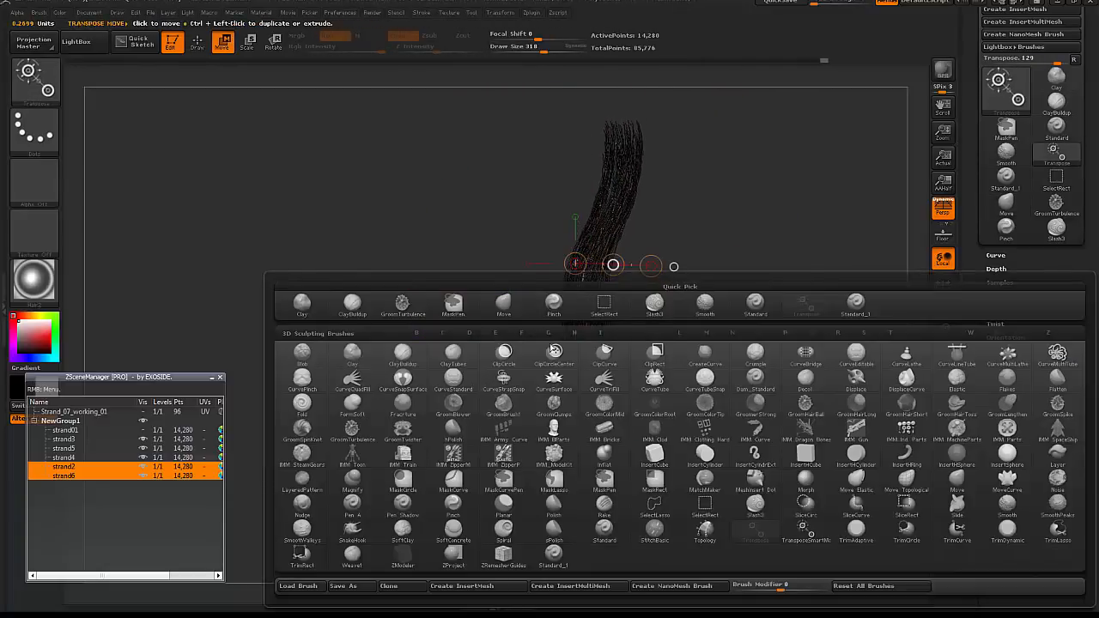
left_click(449, 403)
key("space")
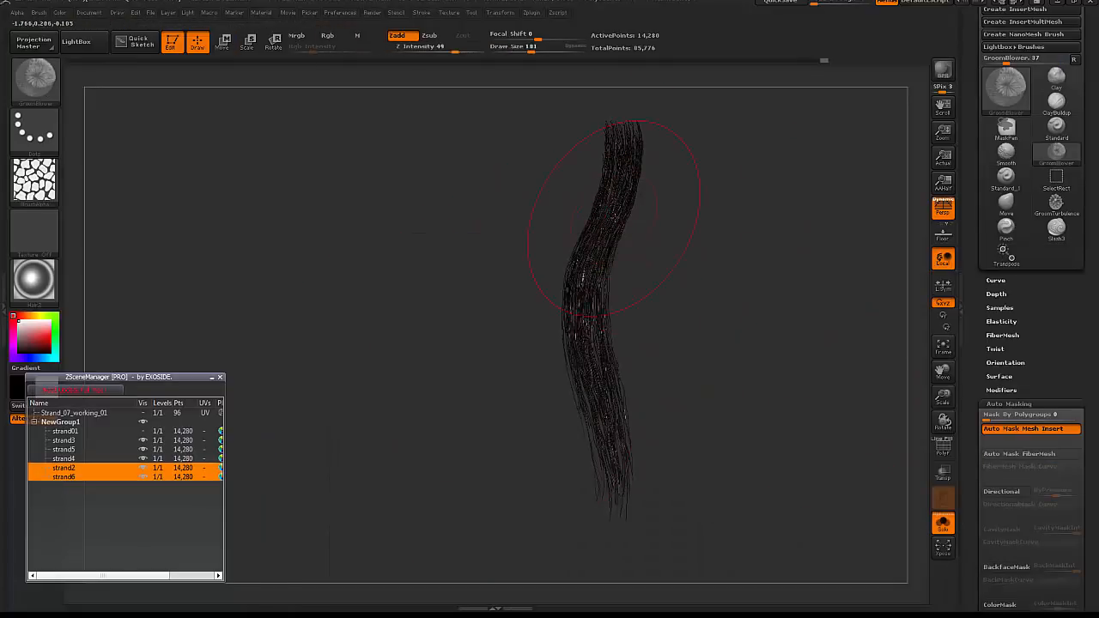
key("bracketright")
left_click_drag(614, 206, 619, 134)
key("ctrl+z")
- Spread the copy's upper and middle fibers with the GroomBlower brush at Draw Size 257, render with BPR and show all strands
key("space")
mouse_move(626, 204)
left_mouse_down()
mouse_move(594, 203)
mouse_move(626, 128)
mouse_move(590, 245)
mouse_move(596, 275)
mouse_move(625, 138)
left_mouse_up()
key("shift+r")
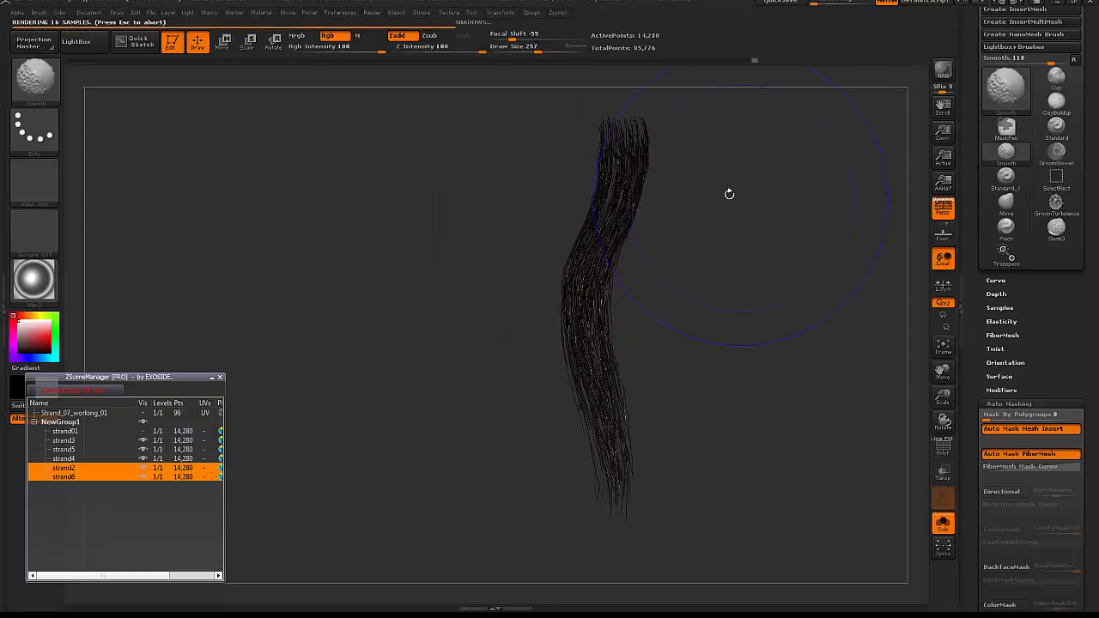
left_click(696, 238)
mouse_move(620, 206)
left_mouse_down()
mouse_move(613, 135)
mouse_move(592, 343)
mouse_move(601, 292)
left_mouse_up()
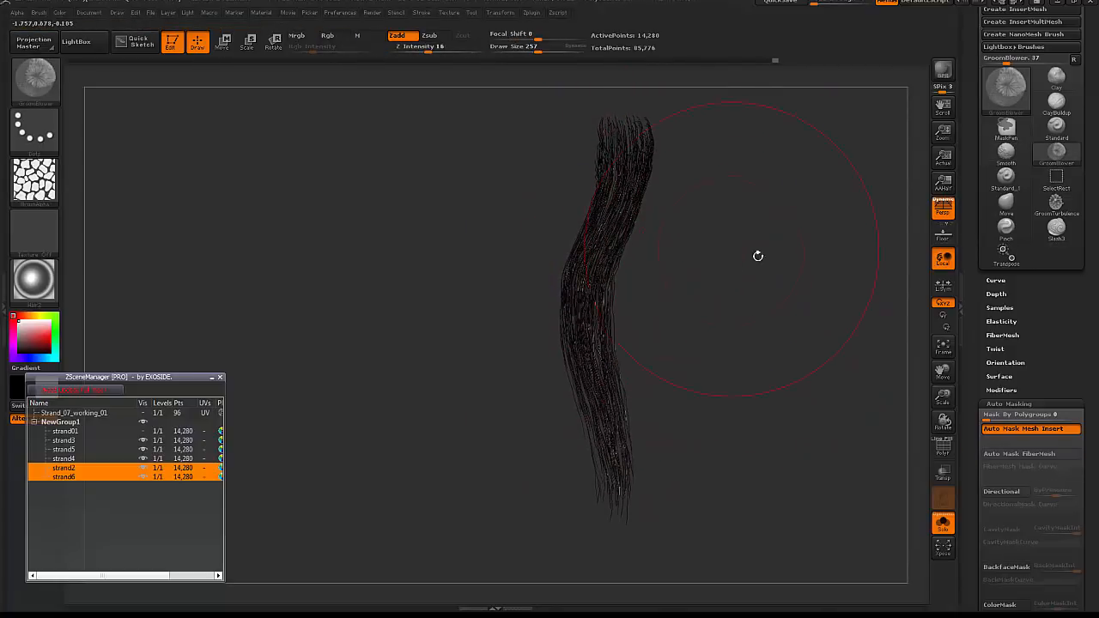
left_click(942, 522)
- Isolate the copy and tighten its lower, middle and upper fibers with the Pinch brush
key("b")
key("m")
key("v")
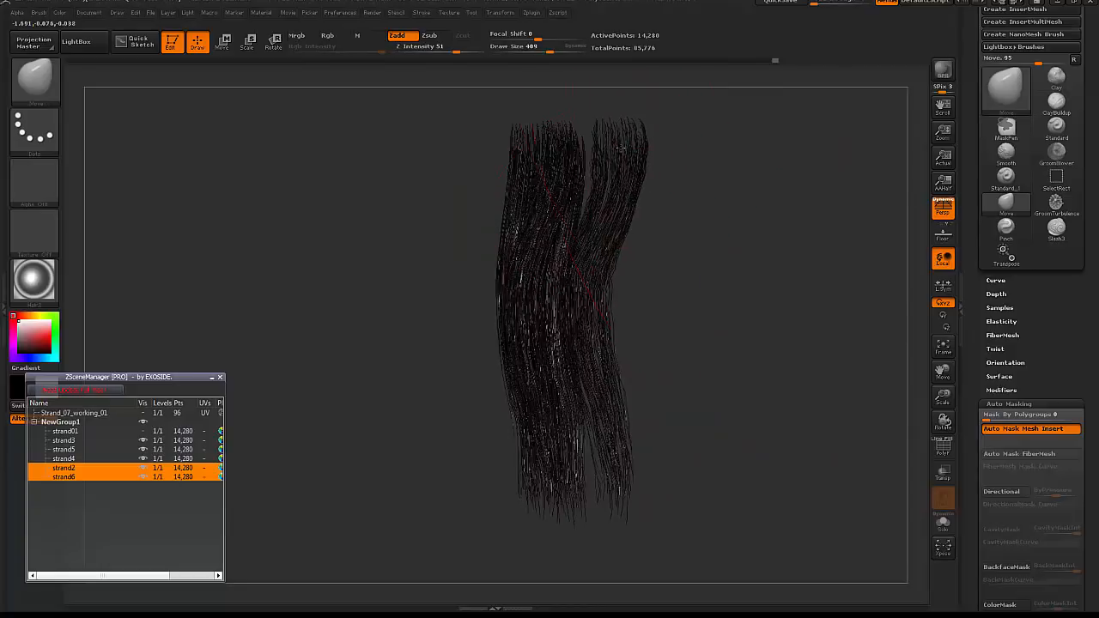
left_click(942, 520)
key("b")
key("p")
key("i")
key("space")
mouse_move(547, 307)
left_mouse_down()
mouse_move(537, 307)
mouse_move(610, 413)
mouse_move(608, 472)
left_mouse_up()
key("space")
left_click_drag(604, 388, 593, 388)
mouse_move(587, 293)
left_mouse_down()
mouse_move(590, 356)
mouse_move(594, 279)
left_mouse_up()
left_click_drag(628, 164, 613, 194)
- Nudge the middle of the isolated copy slightly outwards with the Move brush and show all strands
key("b")
key("m")
key("v")
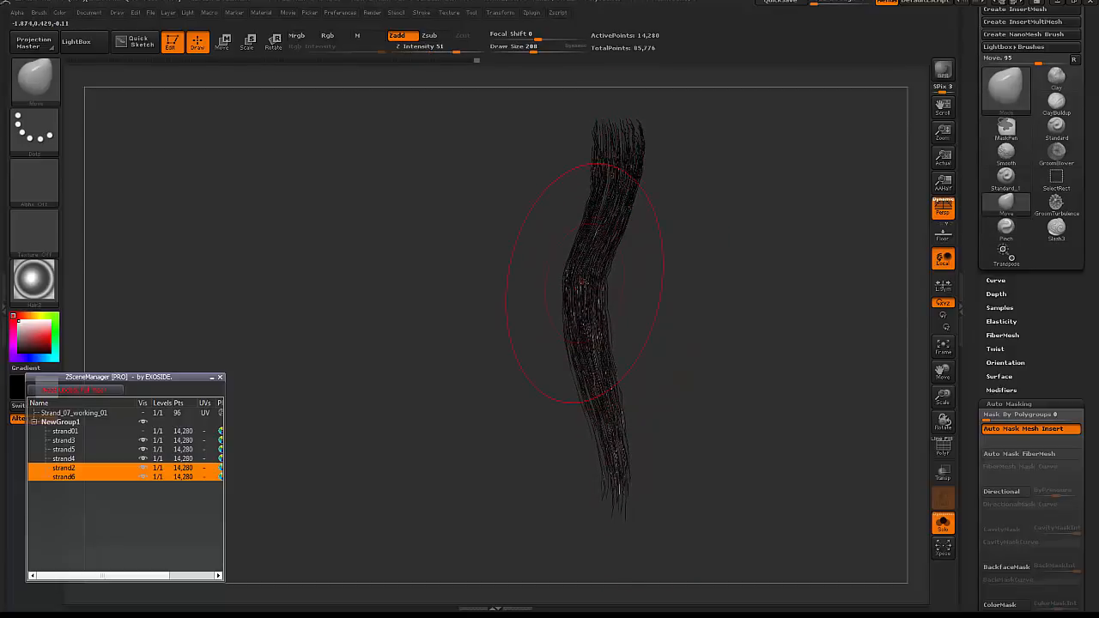
left_click_drag(584, 282, 593, 282)
left_click(943, 521)
- Shift the copy back towards the lock with a Transpose move line drawn along its length
key("w")
mouse_move(630, 139)
left_mouse_down()
mouse_move(652, 452)
mouse_move(611, 496)
left_mouse_up()
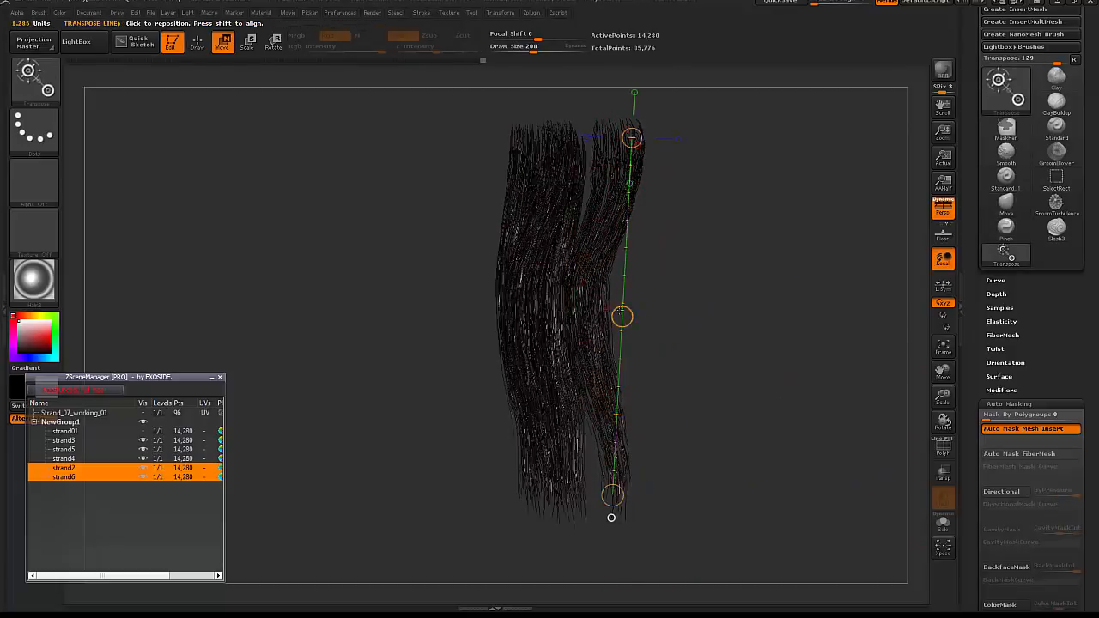
left_click_drag(621, 318, 605, 320)
left_click_drag(664, 348, 685, 267)
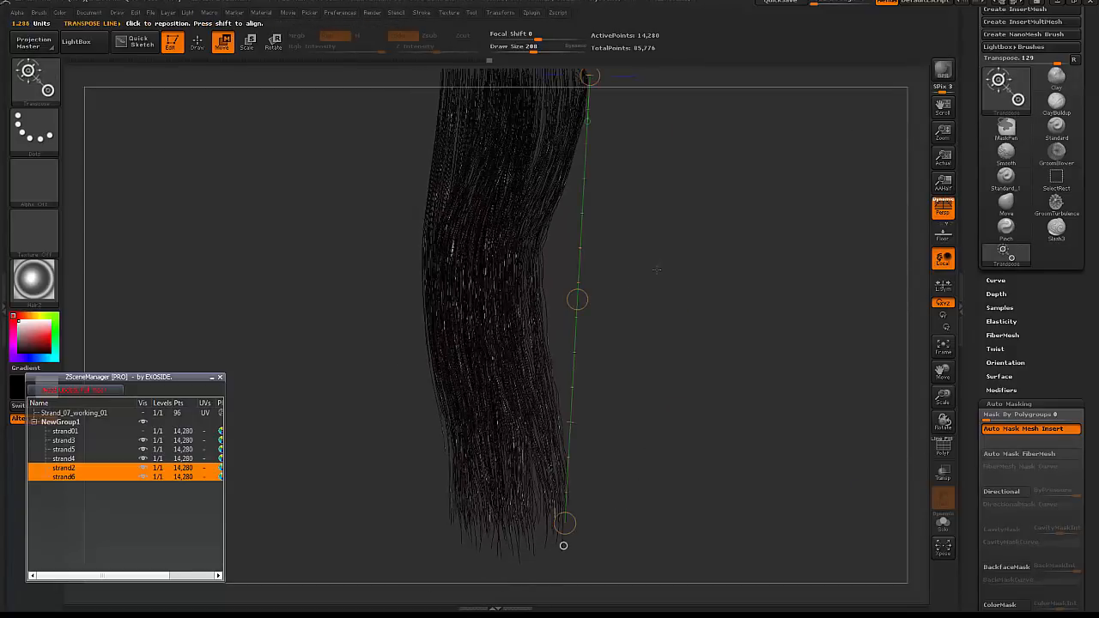
- Enlarge the Move brush to Draw Size 311, isolate the copy and pull its middle outwards into a bend
key("q")
key("s")
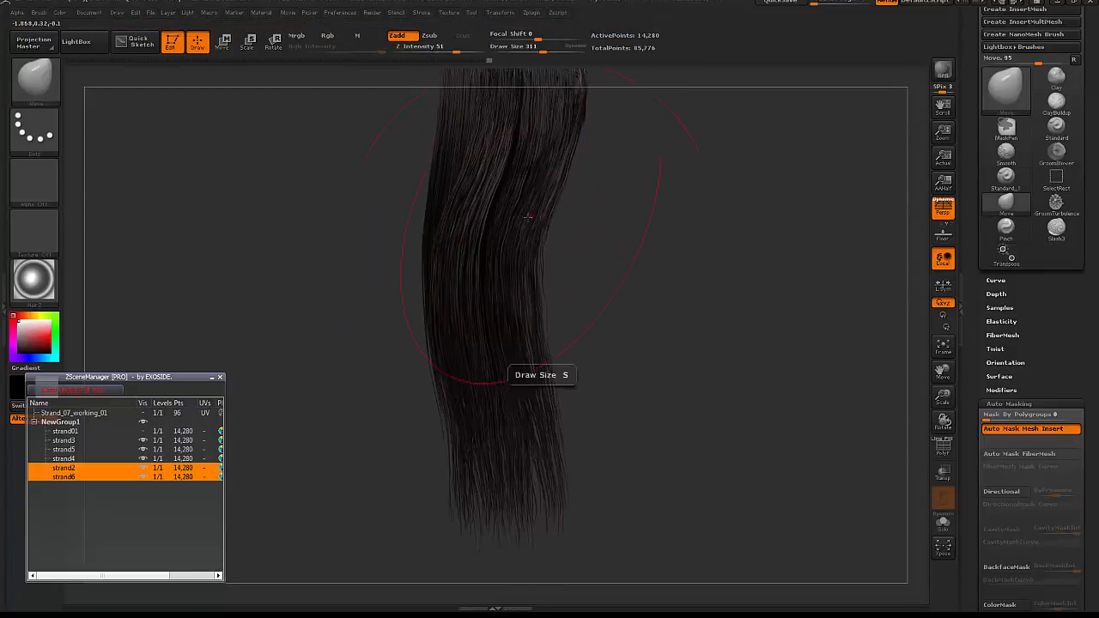
left_click_drag(524, 386, 532, 386)
left_click(943, 523)
left_click_drag(496, 281, 559, 281)
left_click_drag(666, 207, 690, 240, "alt")
- Reduce the Move brush to Draw Size 165 and push the copy's middle outwards to round the bend
key("s")
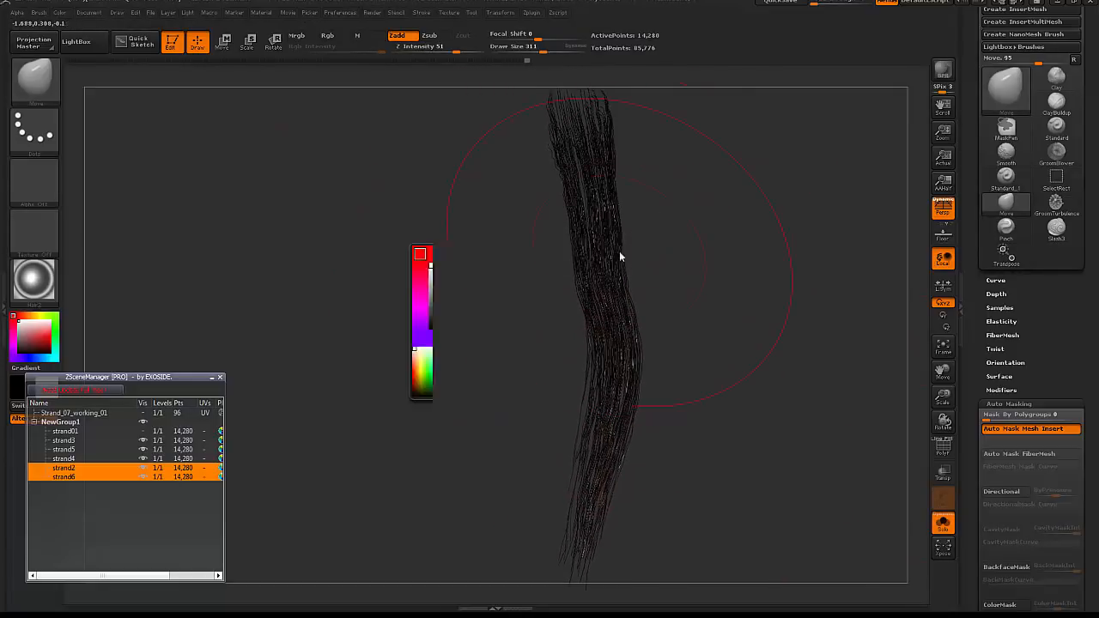
left_click_drag(621, 255, 607, 255)
mouse_move(686, 257)
left_mouse_down()
mouse_move(669, 257)
mouse_move(687, 257)
left_mouse_up()
left_click_drag(601, 292, 613, 292)
left_click_drag(601, 219, 619, 197)
left_click_drag(673, 269, 656, 183, "alt")
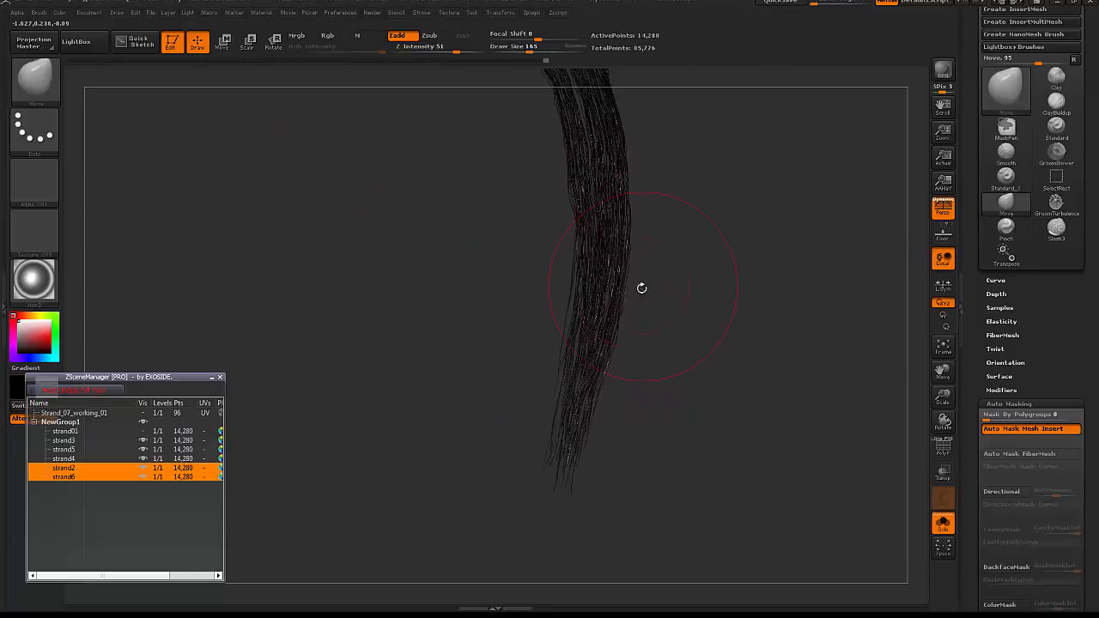
left_click_drag(605, 289, 618, 288)
left_click_drag(606, 222, 619, 219)
left_click_drag(645, 184, 685, 251, "alt")
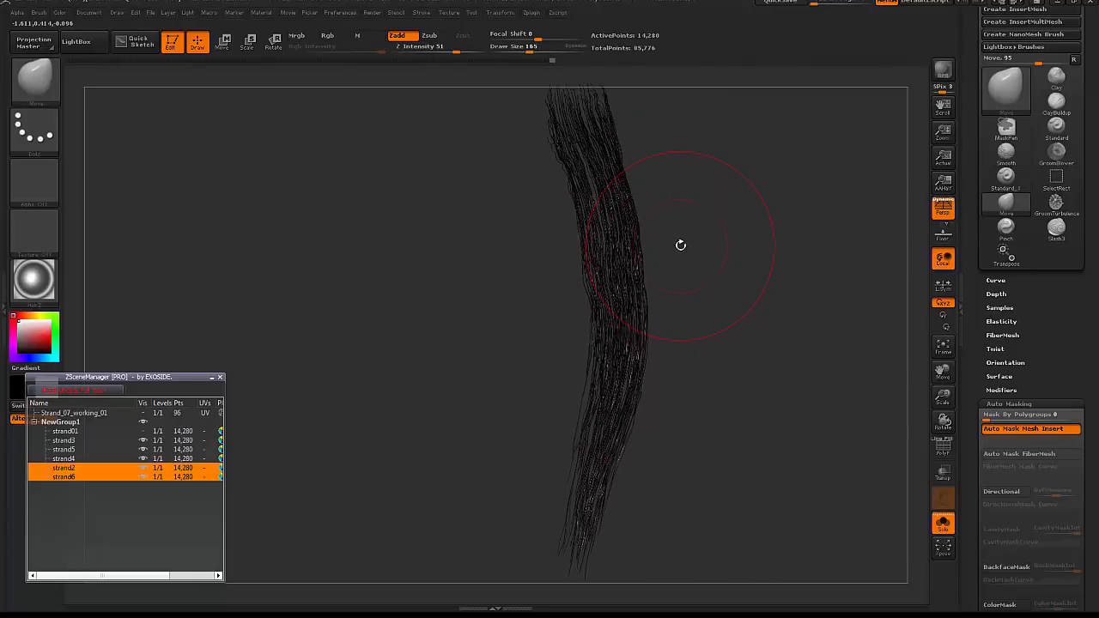
- Nudge and smooth the isolated copy's upper and middle fibers to even out the curve, and show all strands
left_click_drag(620, 179, 606, 163)
mouse_move(632, 260)
left_mouse_down()
mouse_move(648, 258)
mouse_move(627, 282)
mouse_move(634, 296)
left_mouse_up()
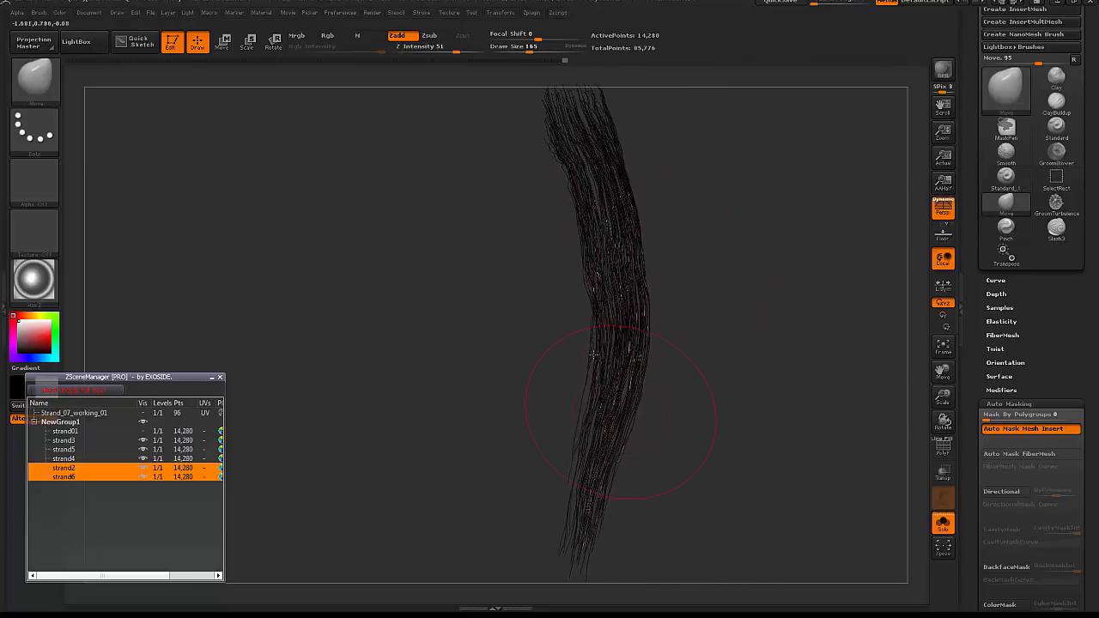
left_click_drag(630, 232, 600, 193, "shift")
key("bracketright")
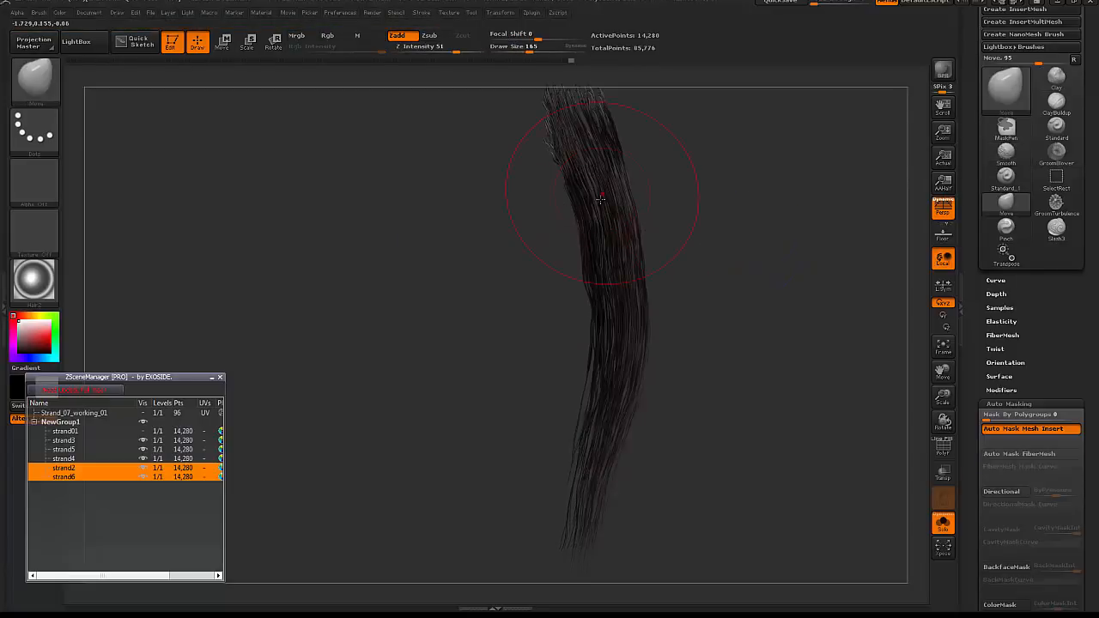
left_click_drag(604, 257, 615, 276)
left_click(942, 522)
- Set the Move brush to Draw Size 232, push the copy's lower part towards the lock and pull its tip outwards
mouse_move(767, 339)
left_mouse_down()
mouse_move(751, 340)
mouse_move(783, 287)
left_mouse_up()
key("space")
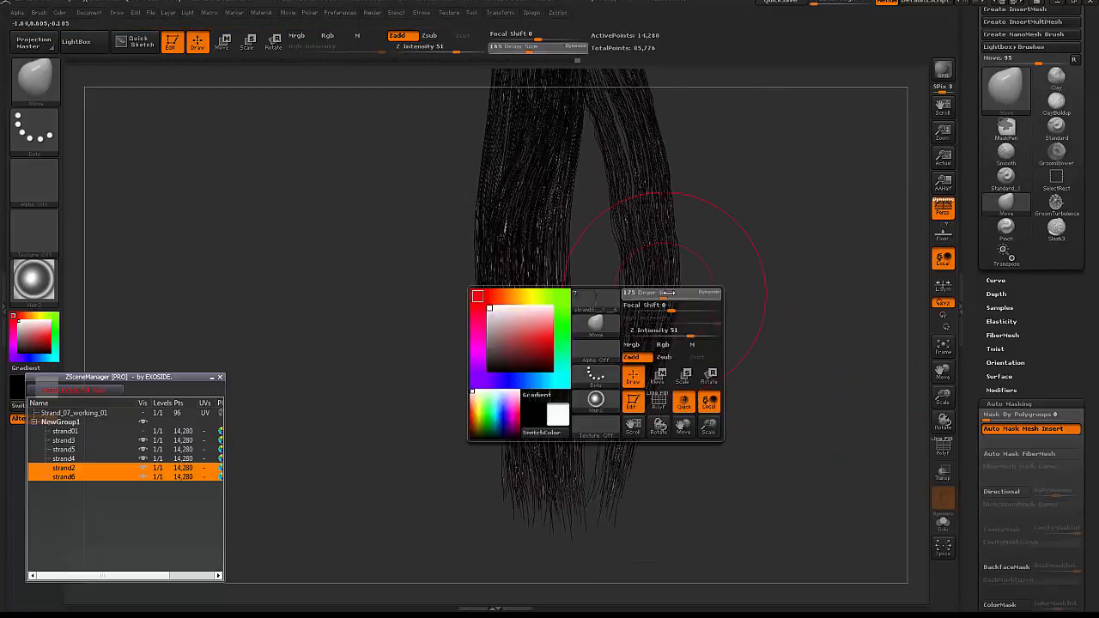
left_click_drag(652, 291, 660, 292)
left_click_drag(656, 330, 625, 335)
right_click_drag(614, 495, 590, 437, "alt")
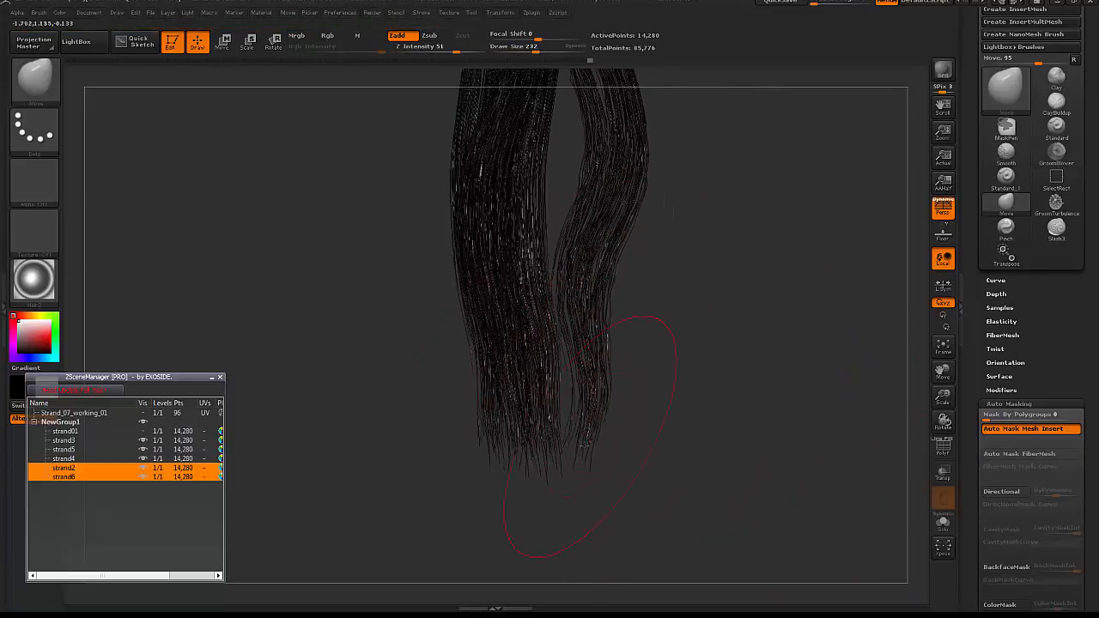
left_click_drag(585, 443, 611, 444)
- Refine the copy's lower end and upper curve with the Move brush, setting the Draw Size to 208 for the upper part
key("space")
left_click_drag(626, 376, 615, 376)
mouse_move(583, 403)
left_mouse_down()
mouse_move(572, 401)
mouse_move(575, 381)
left_mouse_up()
mouse_move(697, 270)
left_mouse_down("alt")
mouse_move(696, 364)
mouse_move(666, 416)
left_mouse_up("alt")
key("space")
left_click_drag(617, 267, 624, 267)
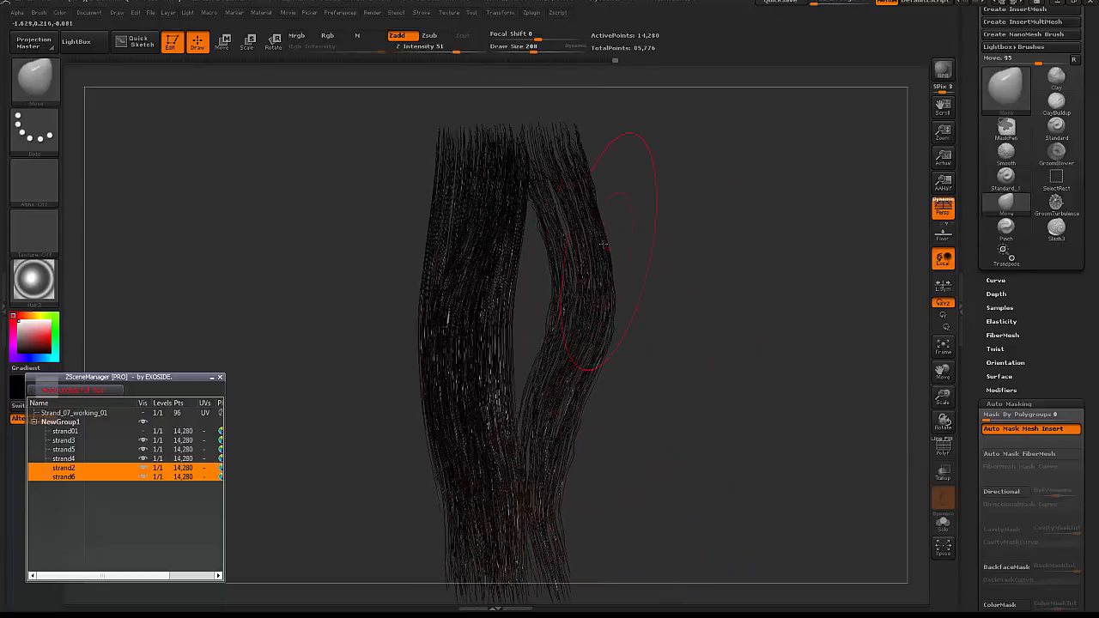
left_click_drag(621, 224, 606, 189)
left_click_drag(635, 271, 643, 220, "alt")
- Lower the copy slightly along the lock with a Transpose move line
key("w")
left_click_drag(574, 114, 569, 521)
left_click_drag(572, 317, 565, 338)
- Enlarge the Move brush to Draw Size 393, nudge the copy's upper part inwards and render with BPR
key("q")
key("space")
left_click_drag(587, 225, 604, 225)
left_click_drag(601, 222, 593, 220)
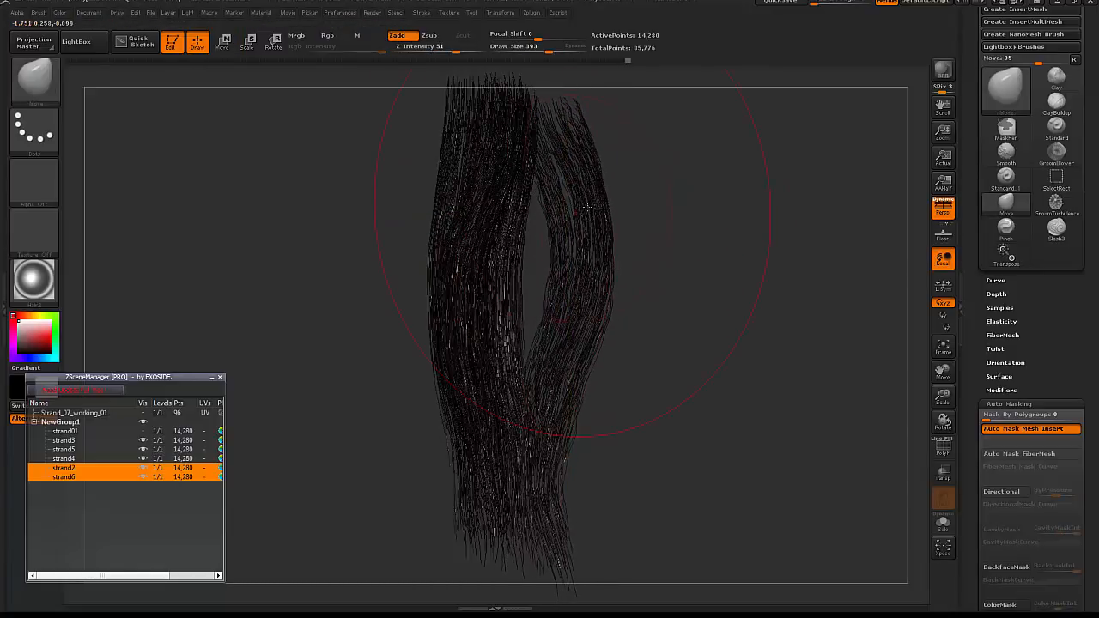
key("shift+r")
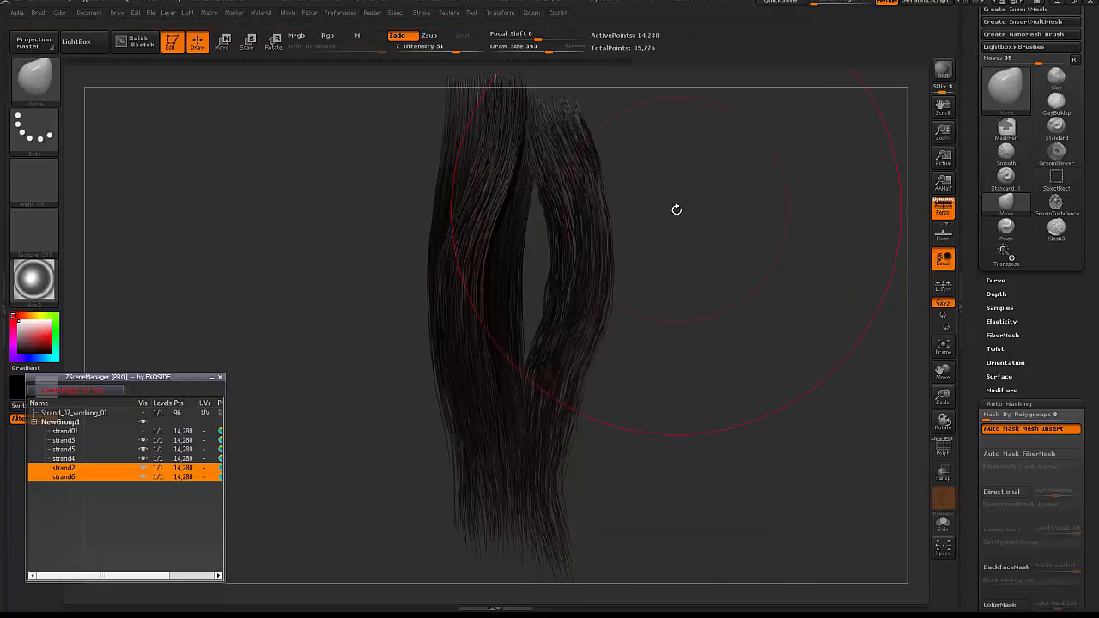
- Reduce the Move brush to Draw Size 197 and push the copy's lower end into the neighbouring strands
left_click_drag(670, 366, 693, 189, "alt")
key("space")
left_click_drag(599, 352, 581, 352)
mouse_move(596, 400)
left_mouse_down()
mouse_move(588, 412)
mouse_move(580, 406)
left_mouse_up()
left_click_drag(577, 322, 568, 323)
- Open the copy's FiberMesh BPR Settings and its Radius value
left_click_drag(1009, 369, 979, 192)
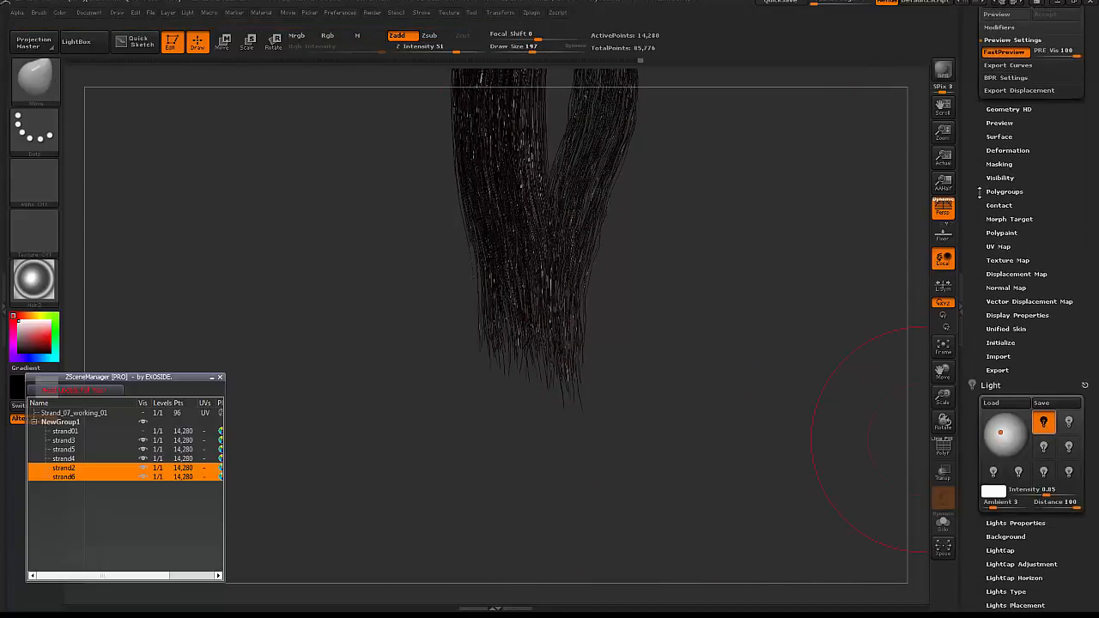
left_click_drag(987, 86, 1006, 154)
left_click(1012, 146)
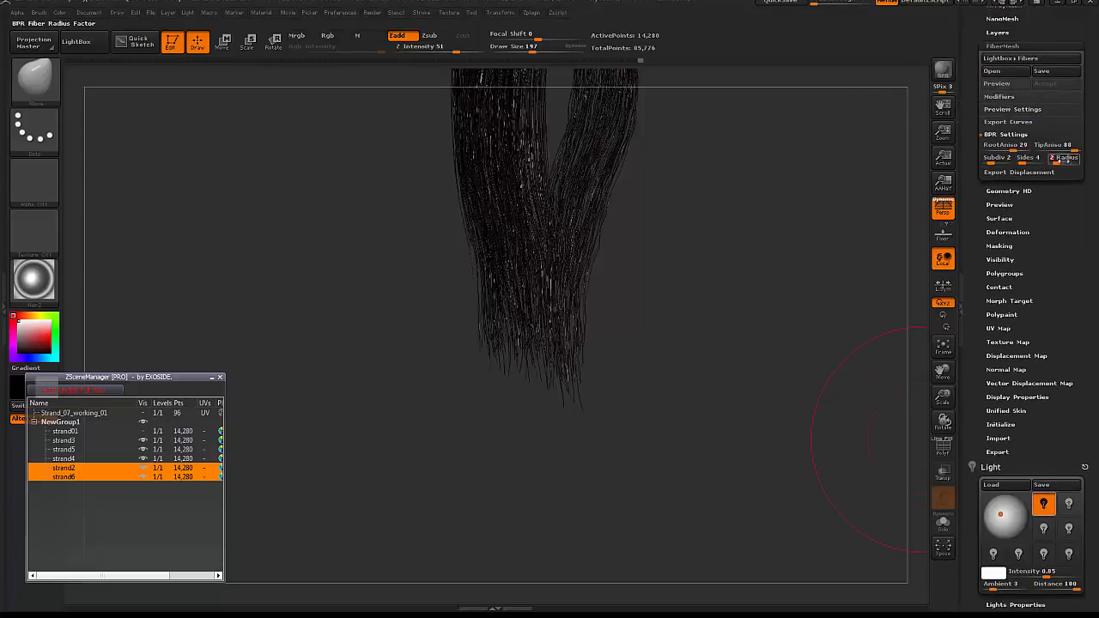
- Duplicate strand2 again, minimize the ZSceneManager window and offset the new copy sideways with a Transpose move line
left_click_drag(768, 229, 758, 442, "alt")
left_click(497, 305, "alt")
left_click_drag(732, 262, 696, 158, "alt")
right_click(94, 470)
left_click(370, 156)
key("w")
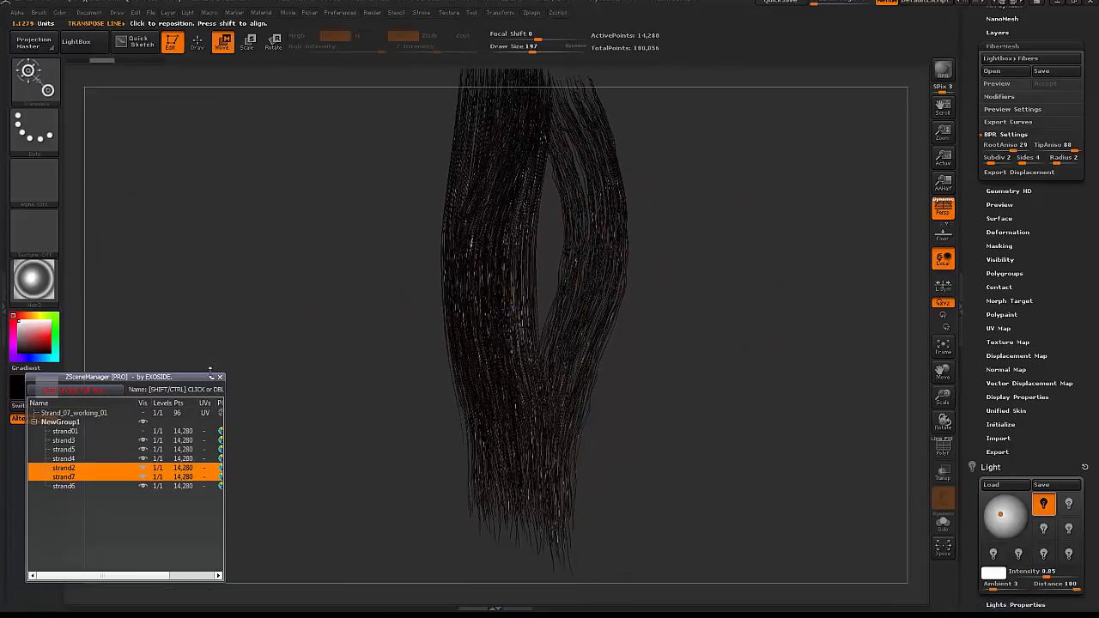
left_click(212, 377)
left_click_drag(515, 140, 498, 369)
mouse_move(507, 255)
left_mouse_down()
mouse_move(577, 255)
mouse_move(527, 255)
left_mouse_up()
- Enlarge the Move brush to Draw Size 401 and adjust the newest copy's upper part from the front and side
left_click_drag(637, 96, 671, 189, "alt")
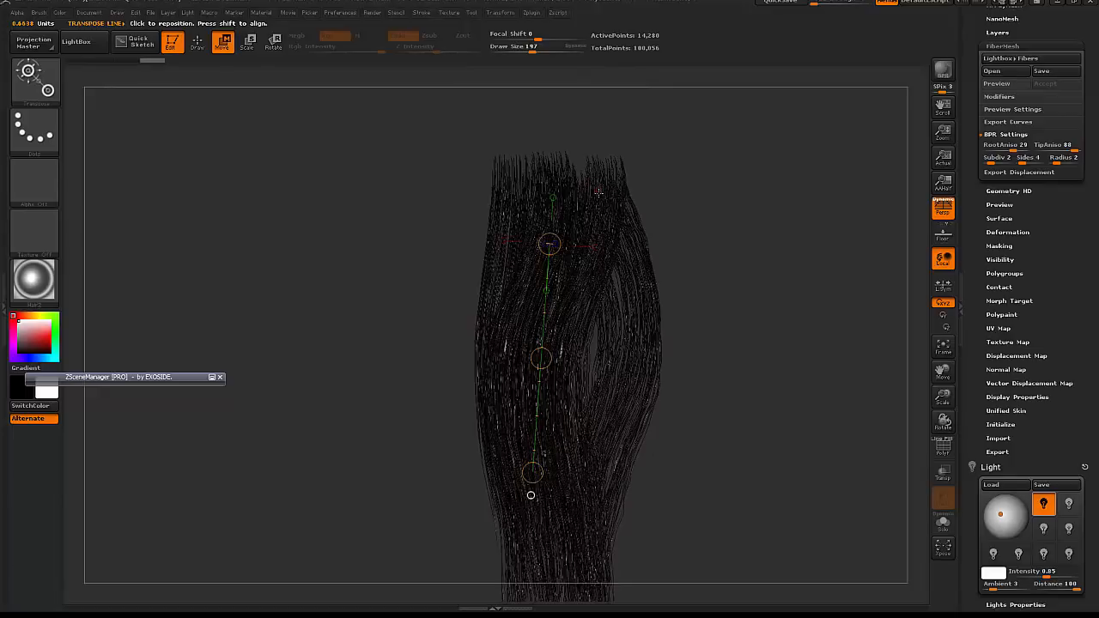
key("q")
key("space")
mouse_move(590, 202)
left_mouse_down()
mouse_move(600, 202)
mouse_move(607, 242)
left_mouse_up()
left_click_drag(663, 221, 601, 225)
key("space")
left_click(604, 225)
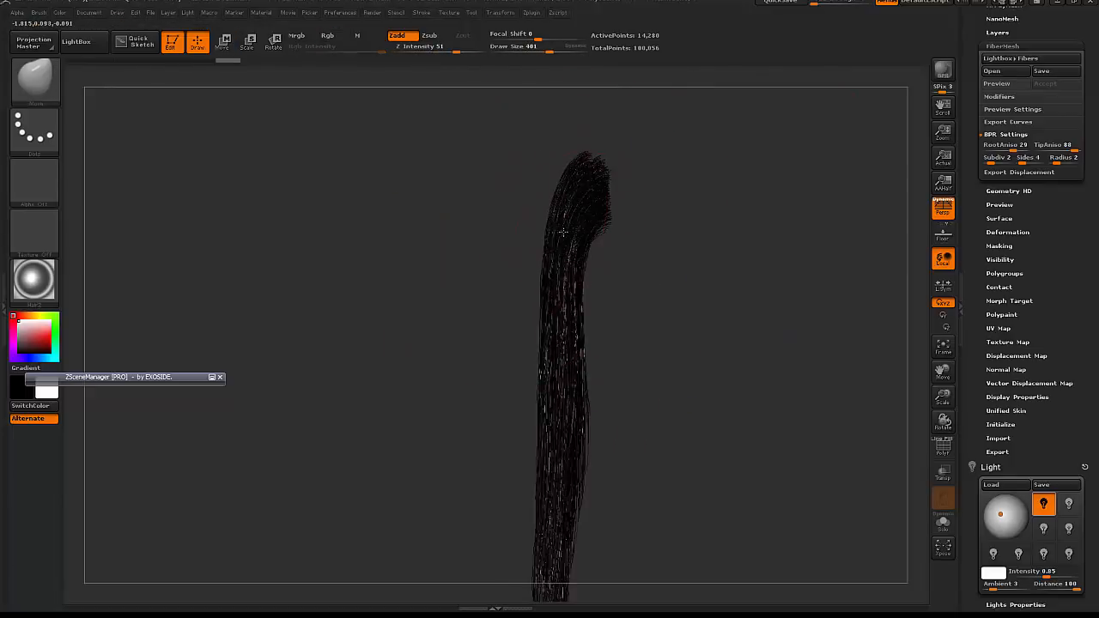
left_click_drag(638, 432, 612, 236)
- Select strand2, reshape it with the Move brush reduced to Draw Size 270 and render with BPR
left_click(544, 236, "alt")
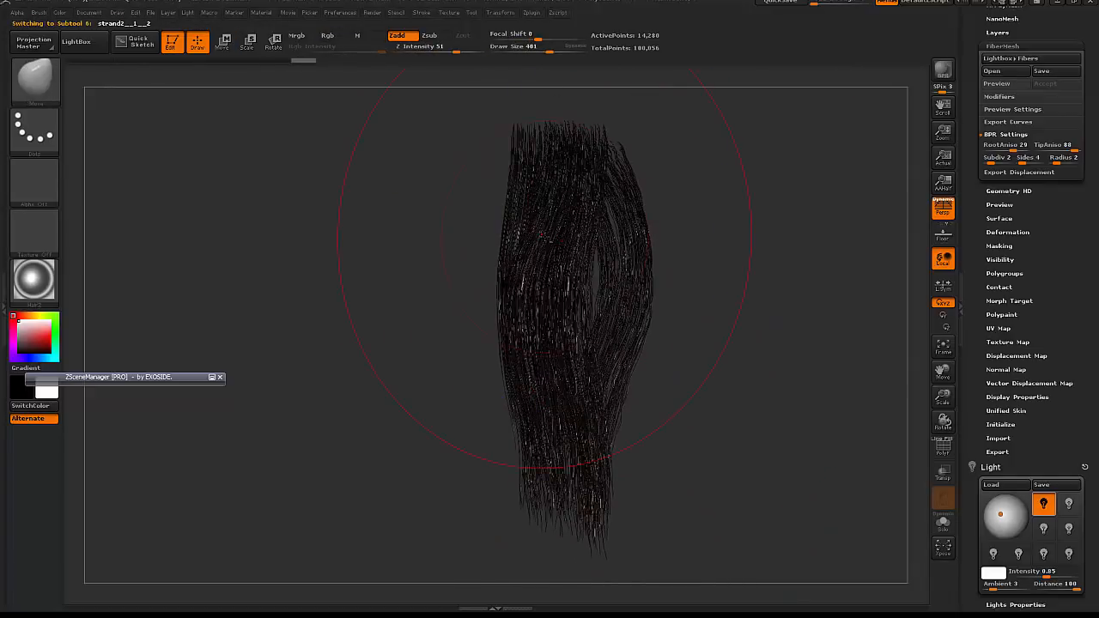
mouse_move(544, 236)
left_mouse_down()
mouse_move(555, 395)
mouse_move(558, 369)
mouse_move(523, 380)
left_mouse_up()
key("space")
left_click_drag(594, 315, 581, 315)
left_click_drag(581, 317, 615, 421)
mouse_move(557, 456)
left_mouse_down()
mouse_move(583, 457)
mouse_move(535, 459)
mouse_move(731, 316)
mouse_move(760, 266)
left_mouse_up()
key("shift+r")
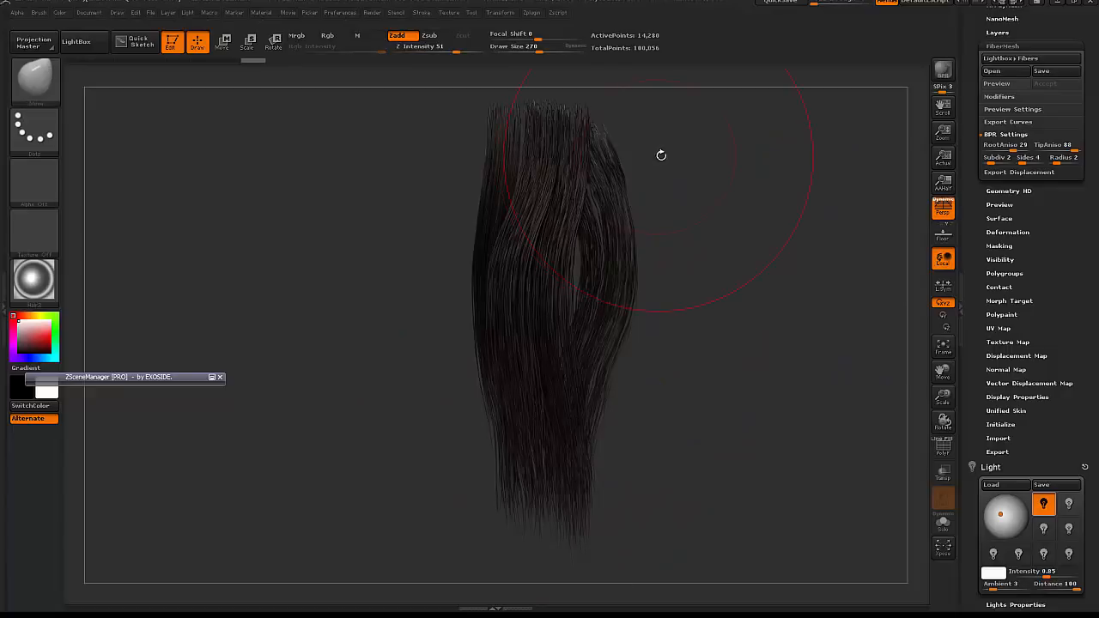
- Enlarge the Move brush to Draw Size 370 and adjust the newest strand2 copy from the side, ending on the outer bent copy
left_click_drag(731, 232, 533, 266)
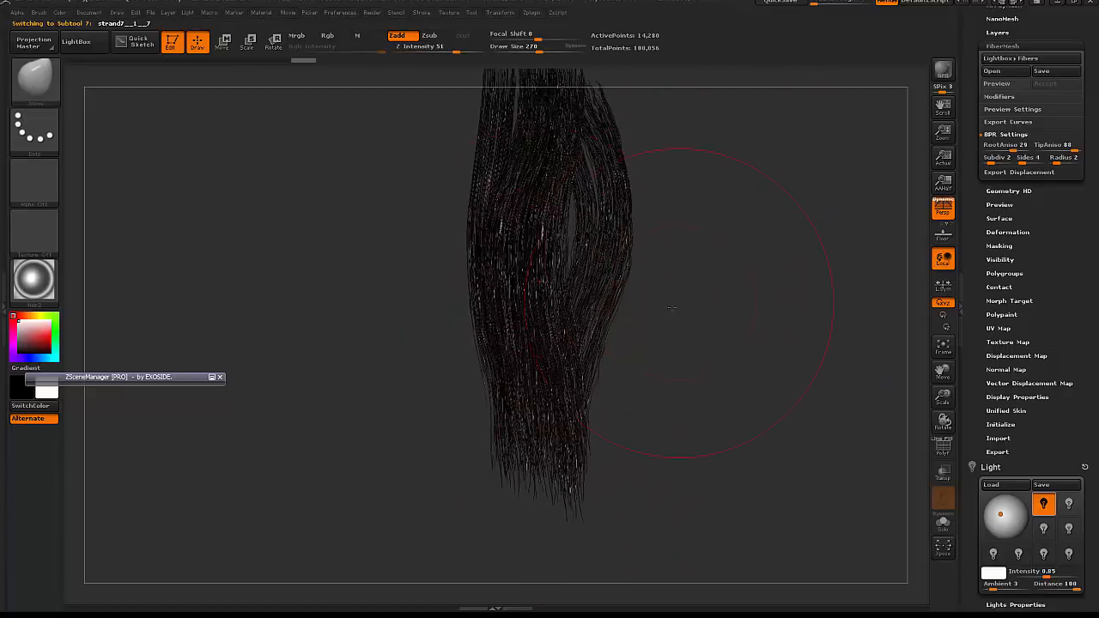
left_click_drag(672, 307, 575, 338)
key("bracketright")
left_click_drag(541, 306, 618, 263)
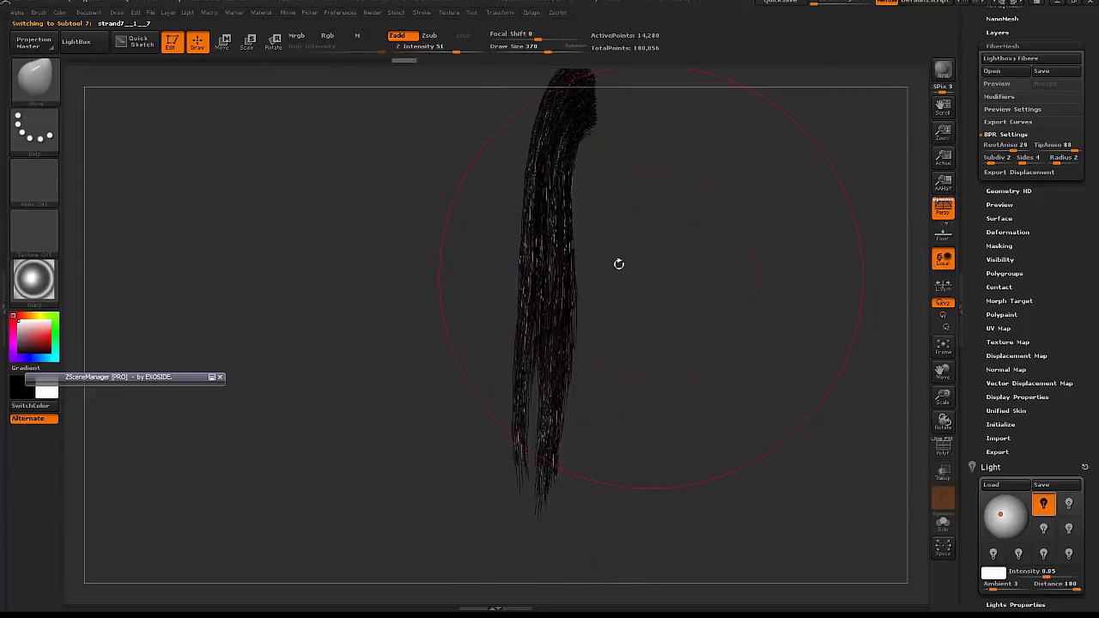
left_click_drag(531, 241, 662, 254)
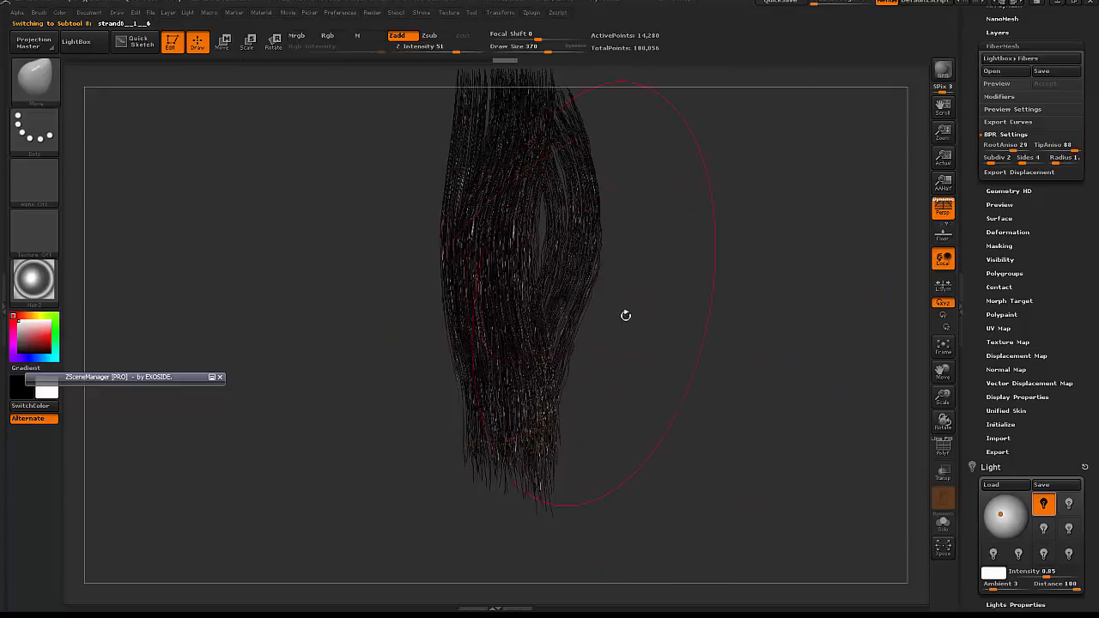
- Enlarge the Move brush to Draw Size 476, adjust the outer bent copy and render the lock with BPR
left_click_drag(626, 315, 515, 361)
key("space")
left_click_drag(546, 372, 557, 372)
mouse_move(486, 360)
left_mouse_down()
mouse_move(620, 360)
mouse_move(595, 388)
mouse_move(532, 391)
mouse_move(661, 303)
mouse_move(528, 400)
mouse_move(638, 254)
left_mouse_up()
key("shift+r")
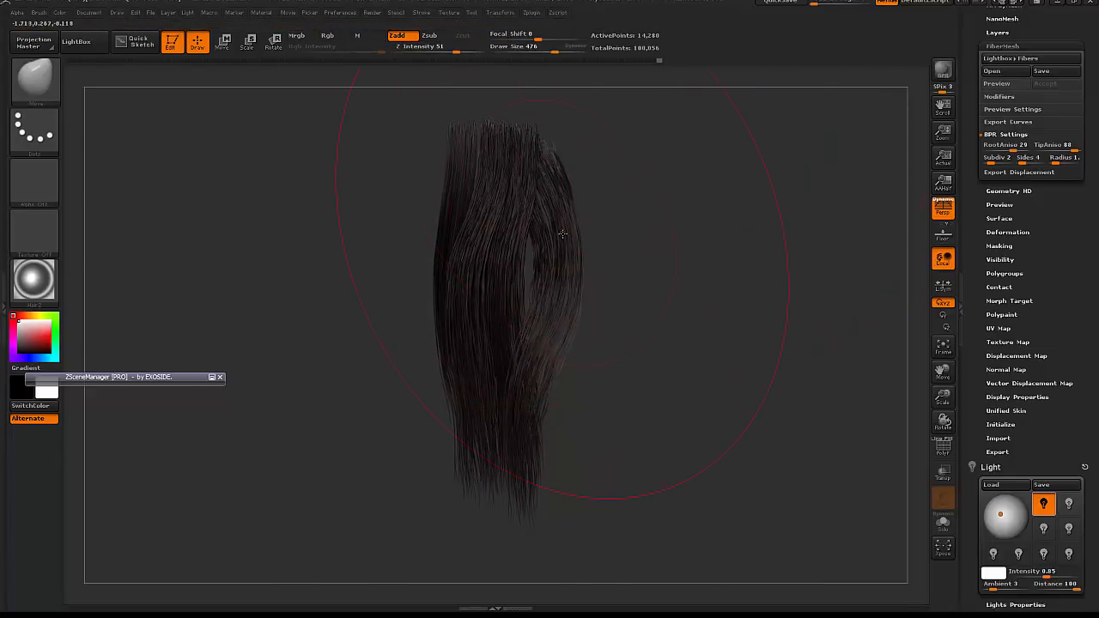
- Isolate the outer bent copy, pinch its lower end at Draw Size 325 and show all strands again
mouse_move(517, 390)
left_mouse_down()
mouse_move(561, 375)
mouse_move(553, 362)
mouse_move(532, 446)
mouse_move(541, 412)
left_mouse_up()
left_click(942, 523)
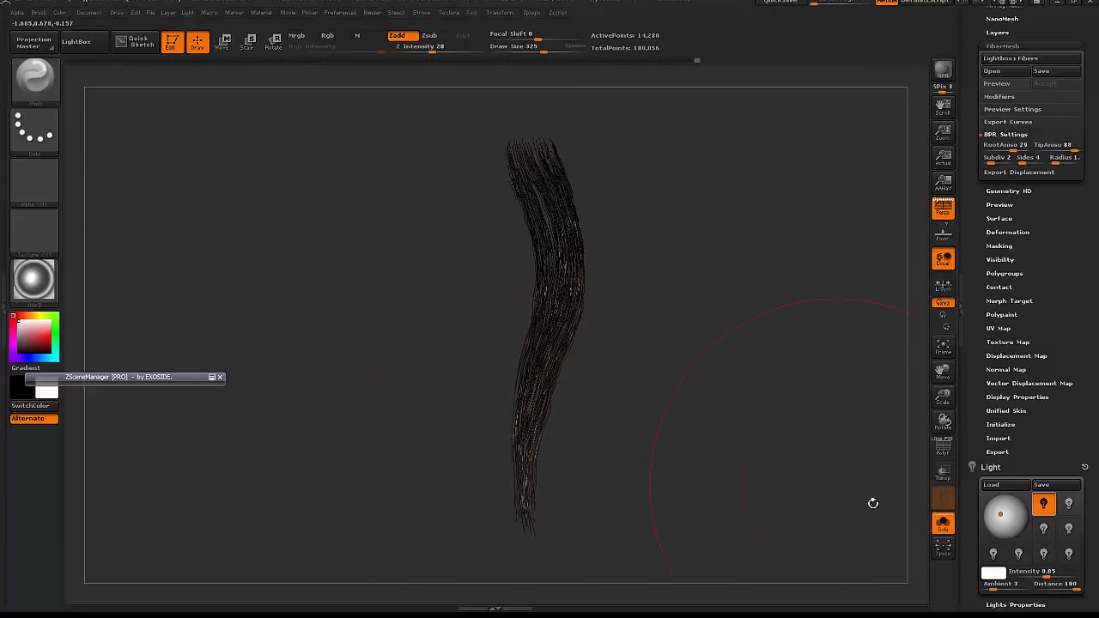
left_click(942, 522)
mouse_move(613, 165)
left_mouse_down("alt")
mouse_move(635, 146)
mouse_move(664, 193)
left_mouse_up("alt")
- Nudge the upper part of the outer bent copy inward with the Move brush and render with BPR
key("b")
key("m")
key("v")
left_click_drag(613, 199, 584, 188)
key("shift+r")
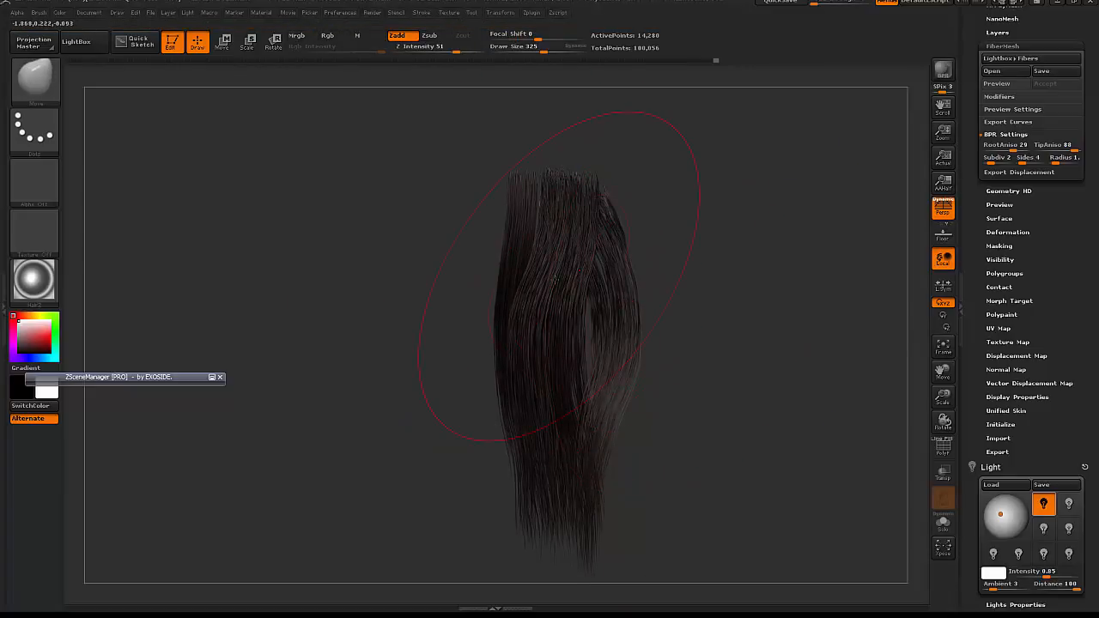
- Select strand2 in the middle of the lock and reshape its upper and lower parts with a smaller Move brush
left_click(555, 280, "alt")
mouse_move(568, 283)
left_mouse_down()
mouse_move(582, 265)
mouse_move(565, 214)
mouse_move(542, 191)
left_mouse_up()
key("bracketleft")
key("space")
left_click_drag(546, 235, 531, 235)
left_click_drag(534, 330, 525, 334)
left_click_drag(523, 386, 517, 369)
left_click_drag(544, 183, 551, 194)
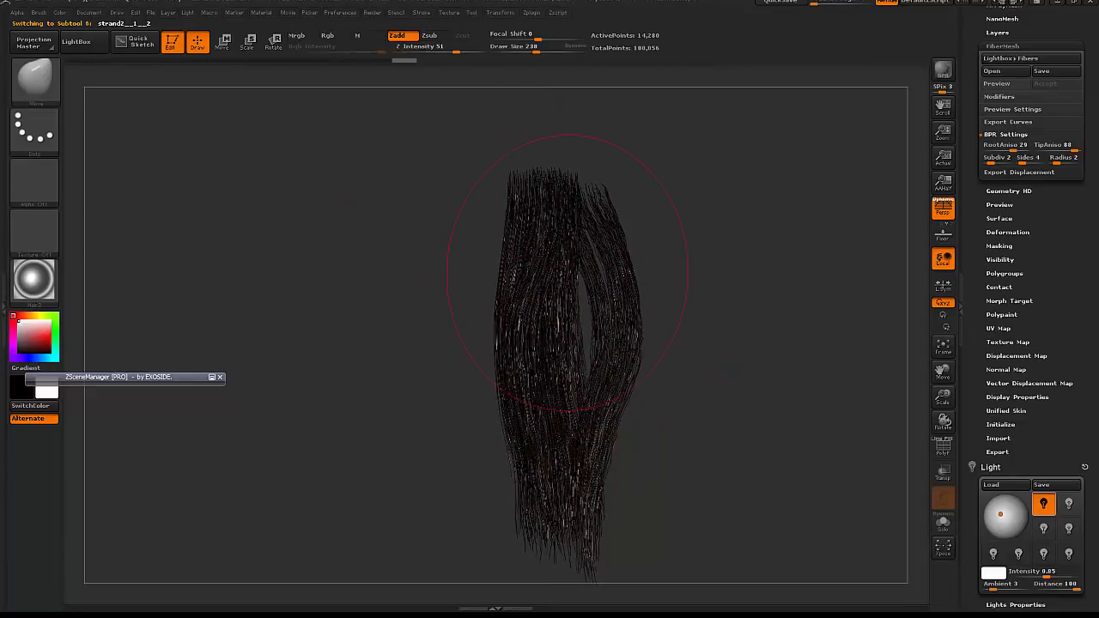
- Compare the lock before and after the last Move strokes and render it with BPR
key("ctrl+z")
key("ctrl+z")
key("ctrl+shift+z")
key("ctrl+shift+z")
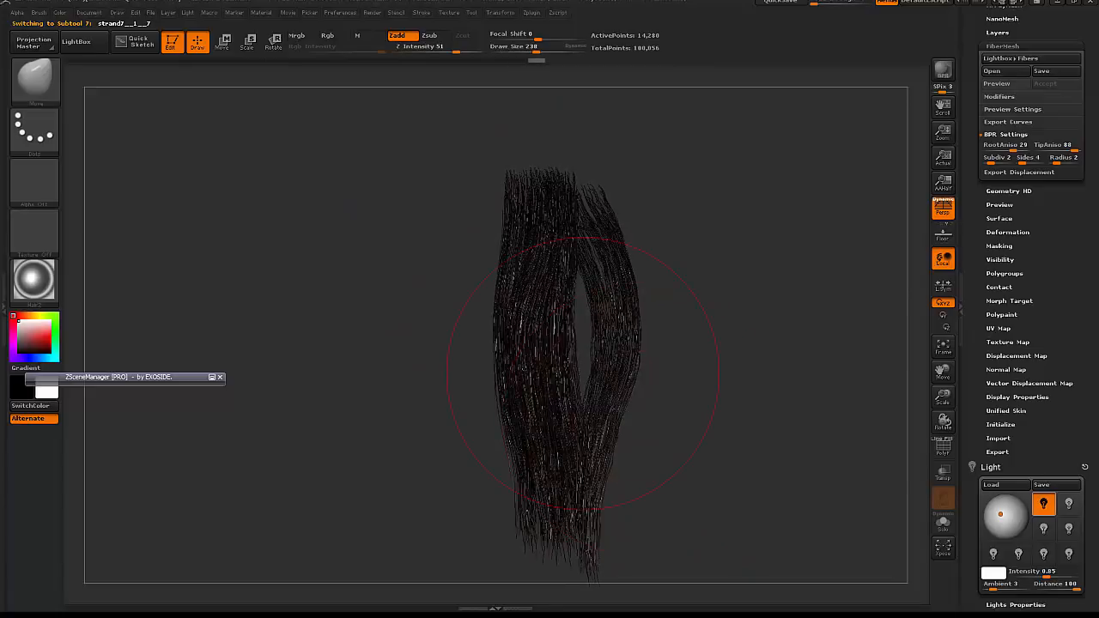
key("shift+r")
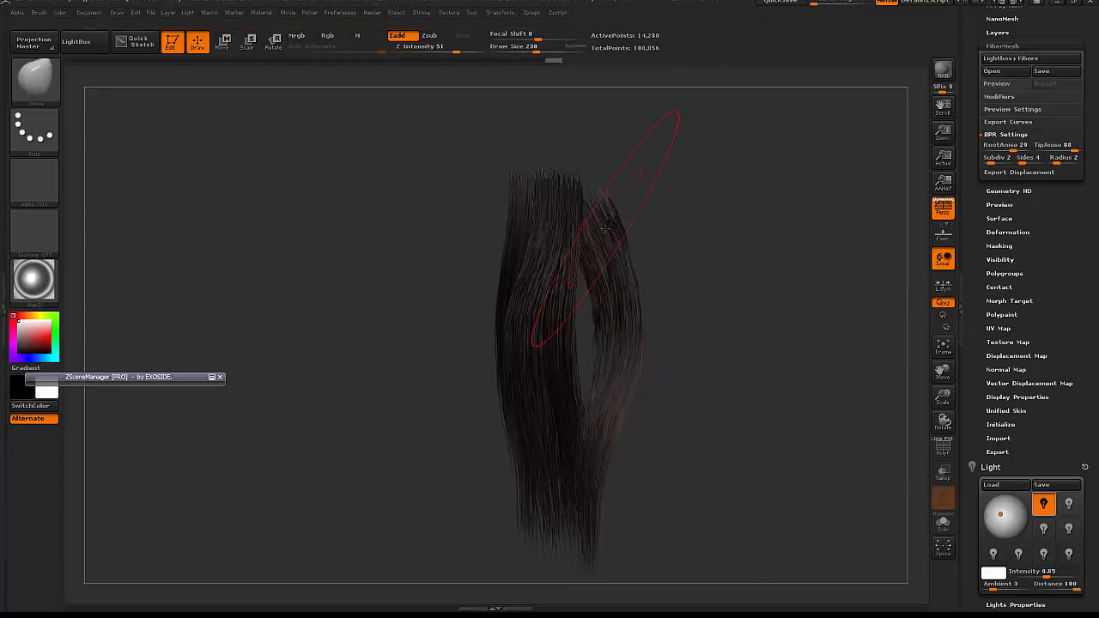
- Adjust the strands beside the gap with the Move brush at Draw Size 160 and render with BPR
mouse_move(577, 222)
left_mouse_down()
mouse_move(555, 318)
mouse_move(559, 378)
left_mouse_up()
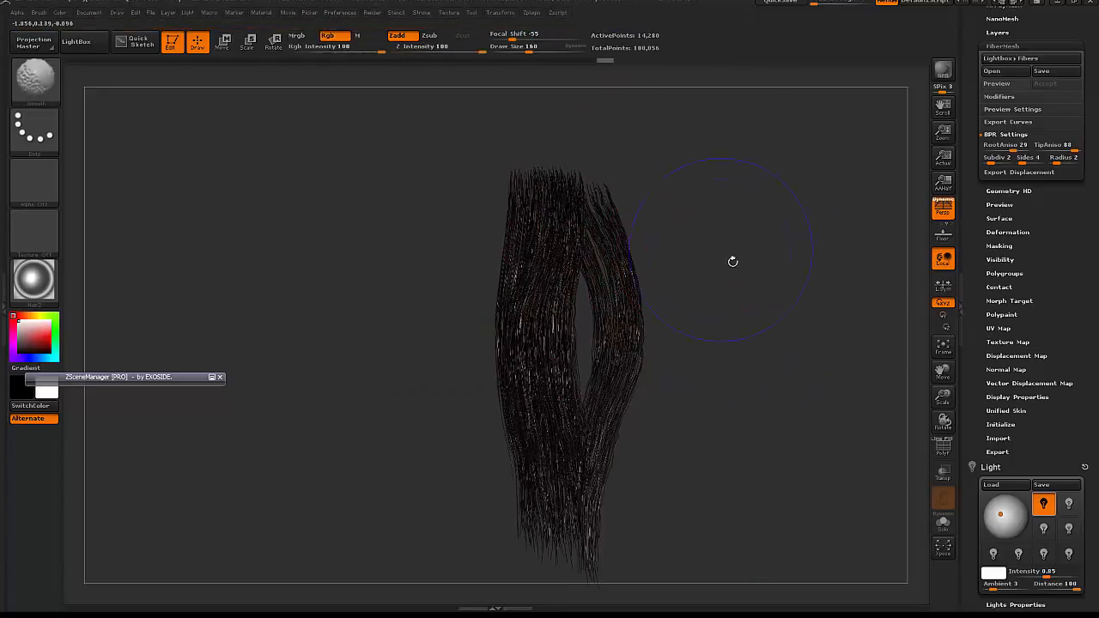
left_click_drag(731, 260, 730, 186)
key("shift+r")
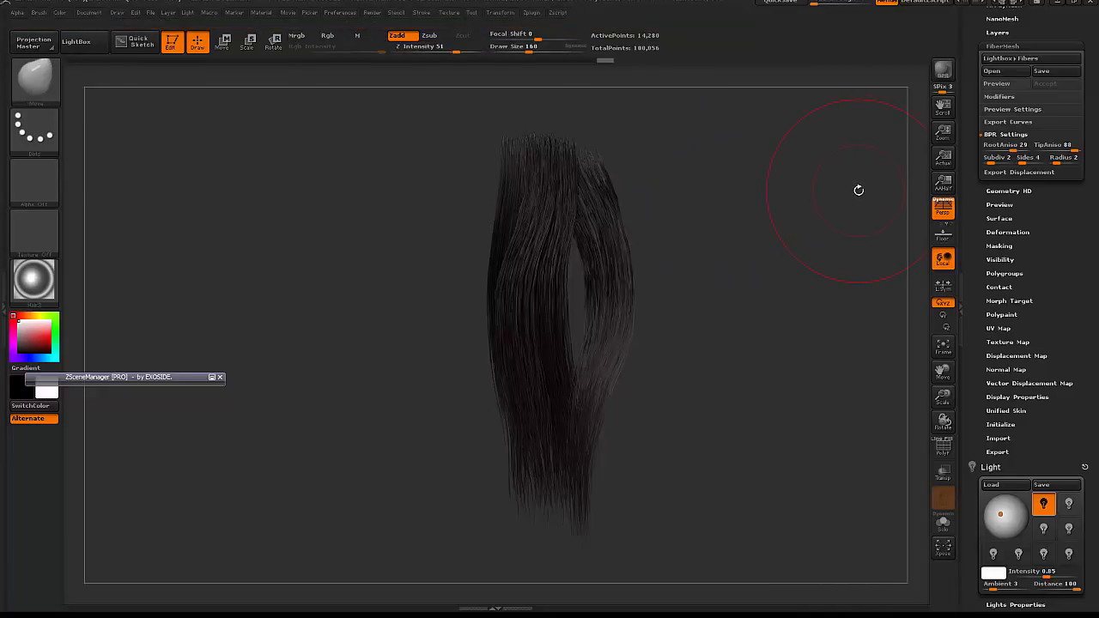
- Isolate strand2, taper its lower end with the Pinch brush at Draw Size 175 and show all strands again
left_click(527, 395, "alt")
left_click(946, 527)
key("b")
key("p")
key("i")
key("space")
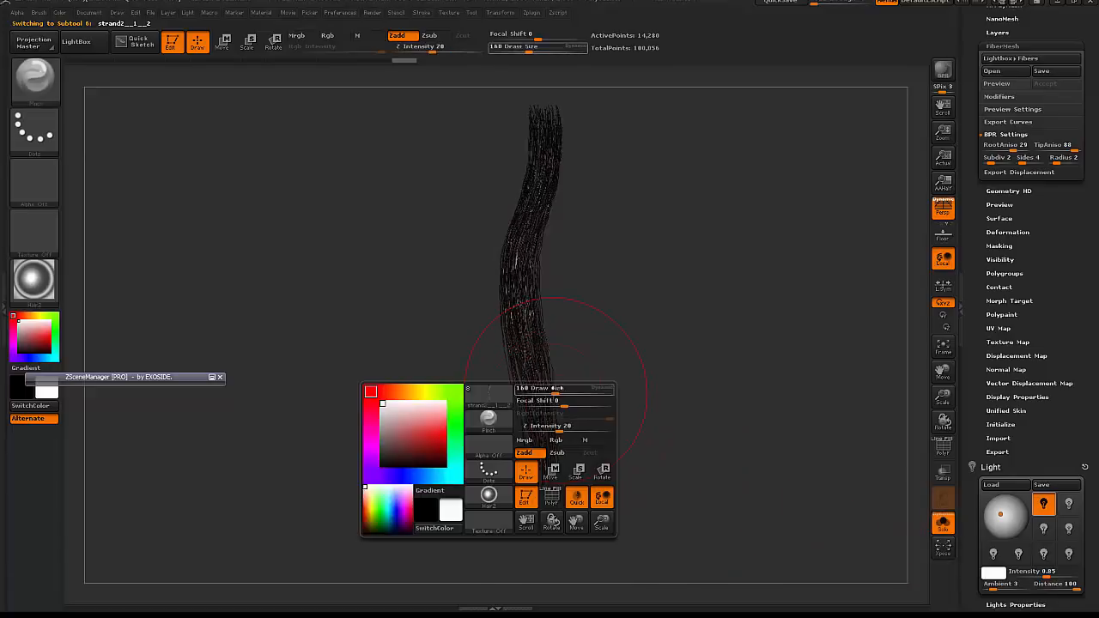
left_click_drag(553, 390, 557, 390)
mouse_move(542, 477)
left_mouse_down()
mouse_move(531, 404)
mouse_move(527, 452)
mouse_move(546, 515)
left_mouse_up()
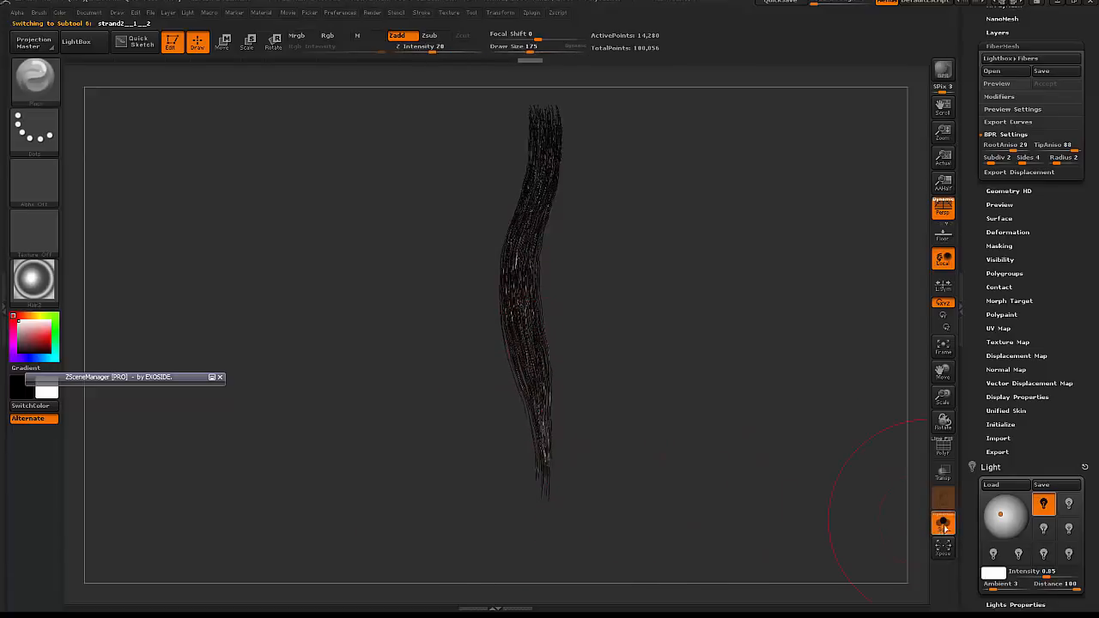
left_click(944, 526)
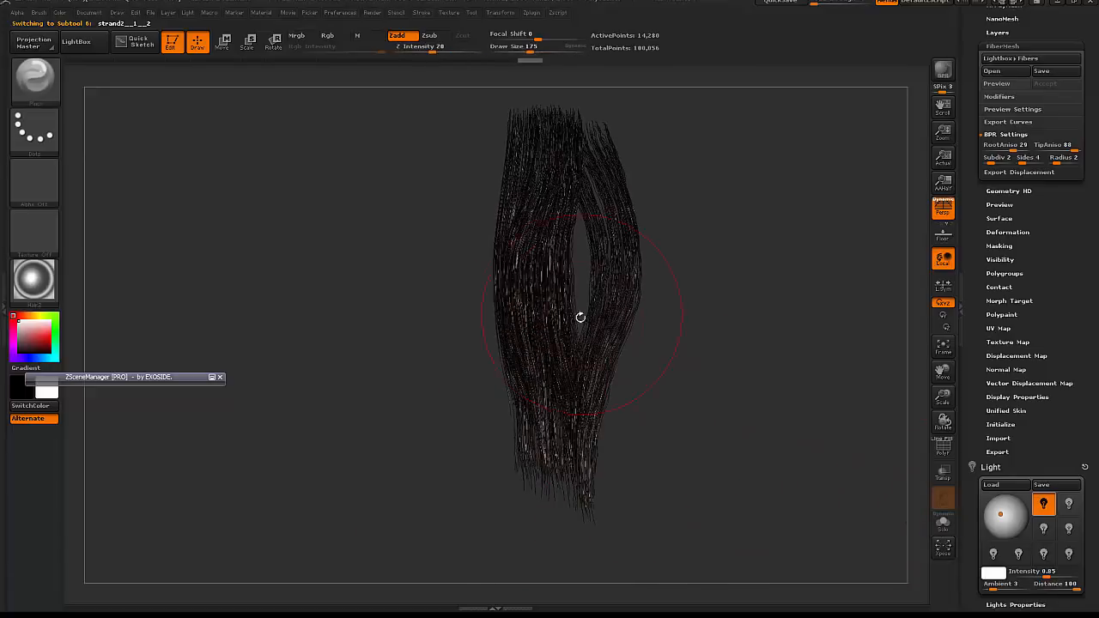
- Pinch the lower end of strand7 in isolation and adjust its lower part with the Move brush at Draw Size 257
left_click(947, 525)
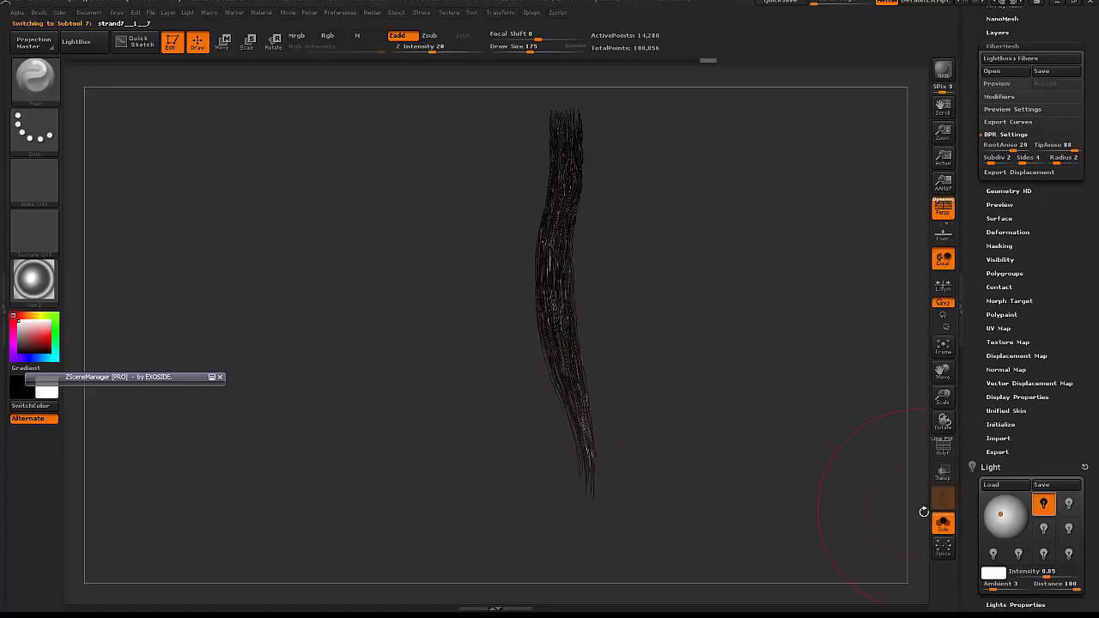
left_click(943, 523)
left_click_drag(661, 432, 661, 409, "alt")
key("b")
key("m")
key("v")
mouse_move(569, 404)
left_mouse_down()
mouse_move(581, 460)
mouse_move(560, 446)
mouse_move(579, 391)
left_mouse_up()
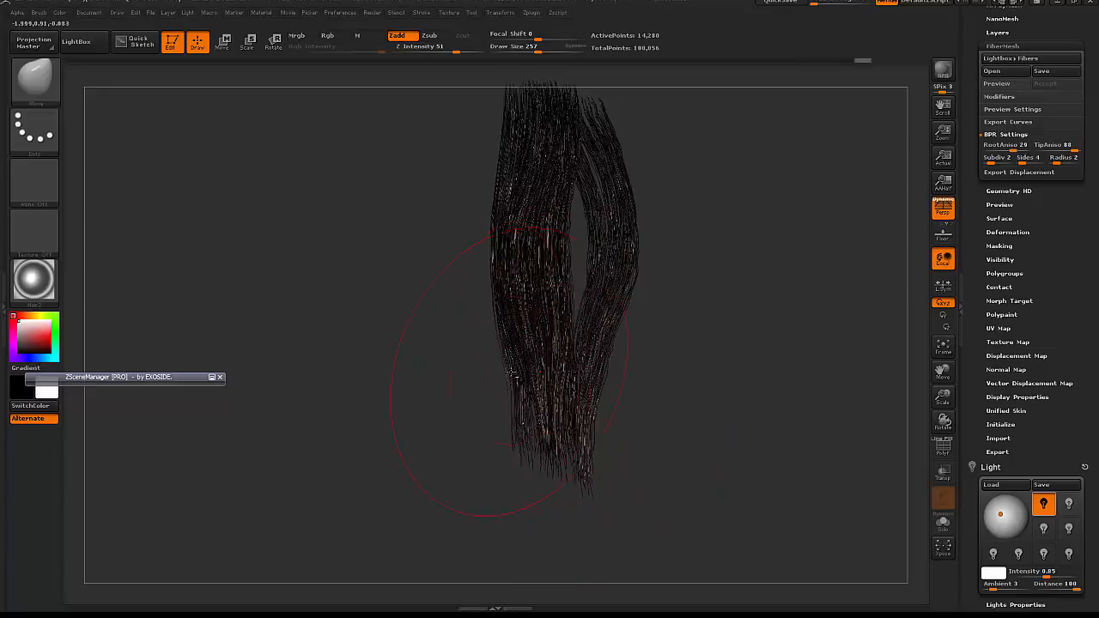
- Pinch the lower ends of strand3 and strand4 in isolation at Draw Size 257 and render the full lock with BPR
left_click(517, 371, "alt")
left_click(937, 526)
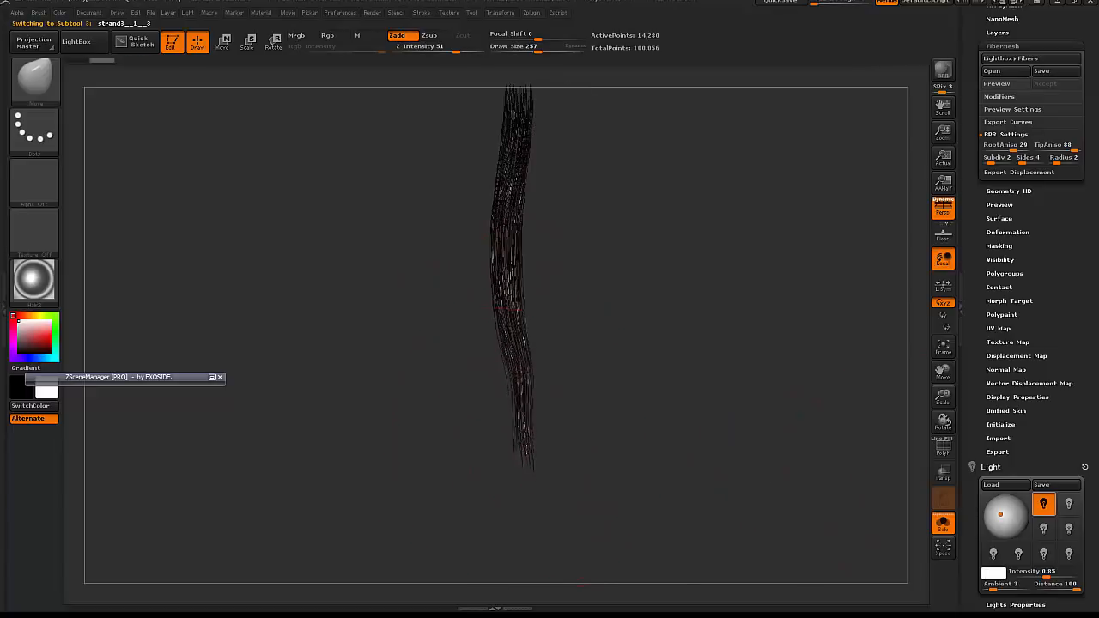
left_click(939, 523)
mouse_move(731, 426)
left_mouse_down()
mouse_move(520, 348)
mouse_move(497, 408)
left_mouse_up()
left_click(942, 523)
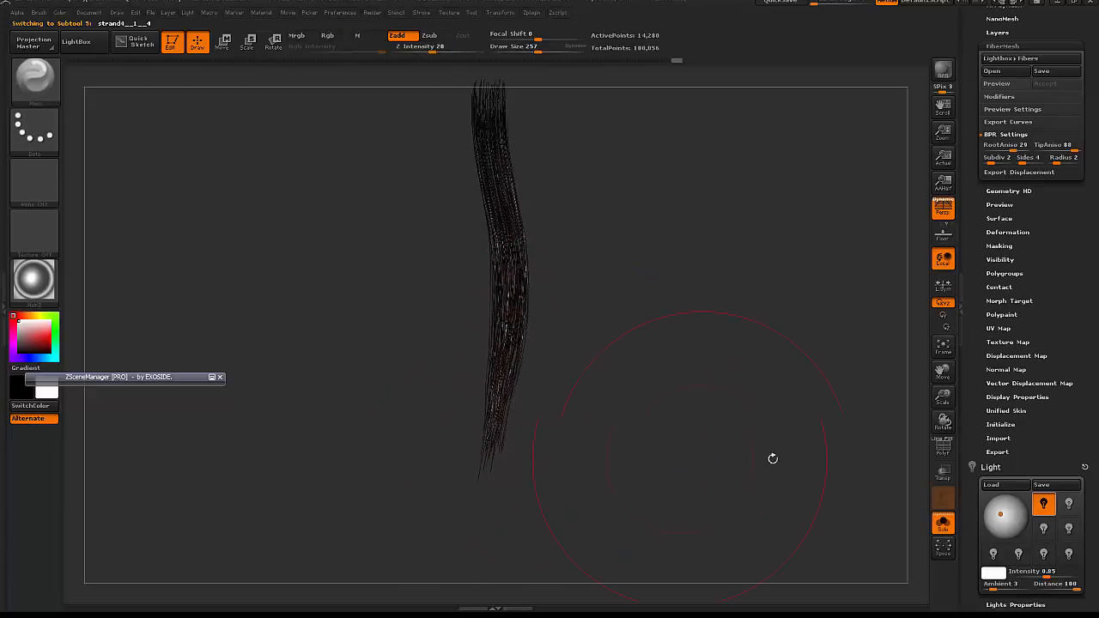
left_click(943, 523)
mouse_move(809, 383)
left_mouse_down()
mouse_move(654, 388)
mouse_move(685, 377)
left_mouse_up()
key("shift+r")
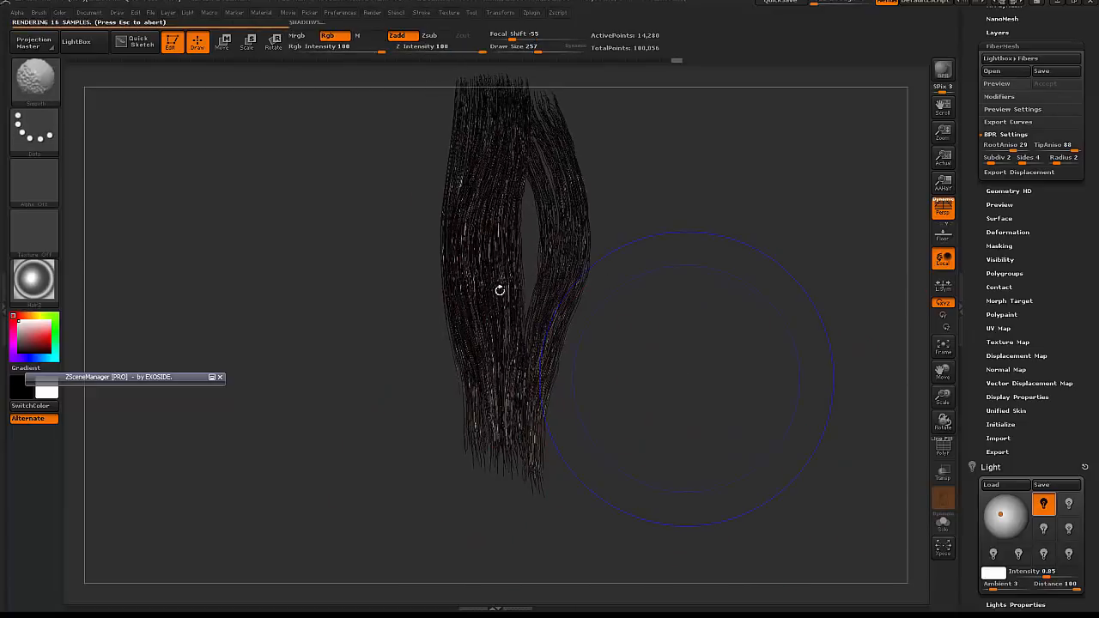
- Select strand3 and nudge its lower part inward with the Move brush at Draw Size 257
left_click(471, 430, "alt")
left_click_drag(471, 430, 471, 408)
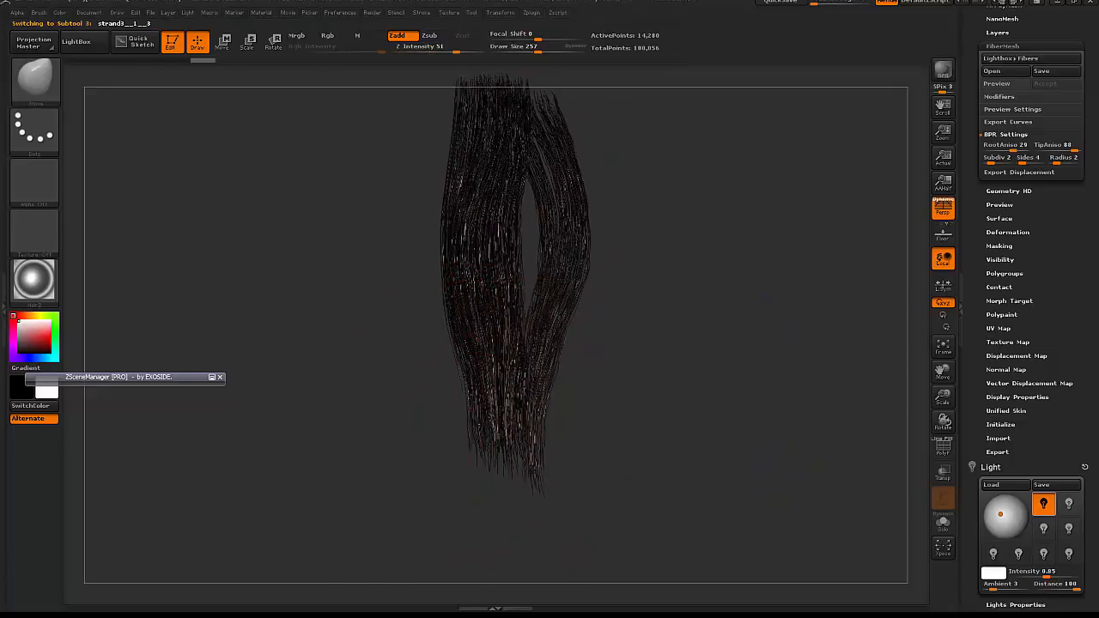
left_click_drag(477, 352, 483, 340)
- Select strand2 and pull its tip outward and down with a resized Move brush
key("s")
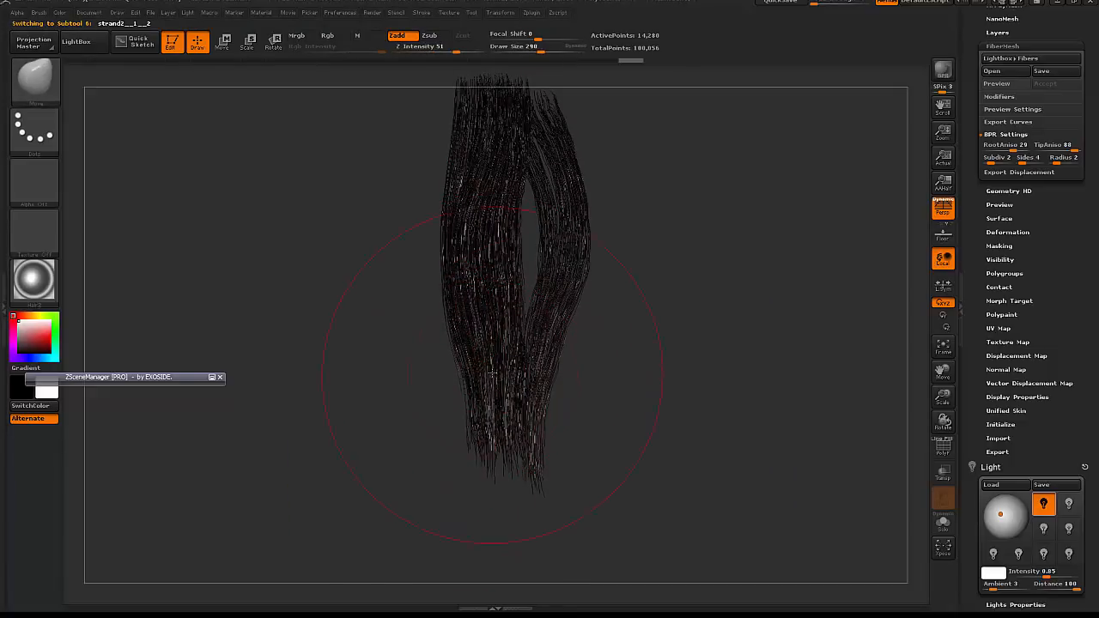
key("s")
left_click_drag(492, 447, 482, 461)
- Select strand7, reshape its lower end with the Move brush reduced to Draw Size 175 and render with BPR
key("s")
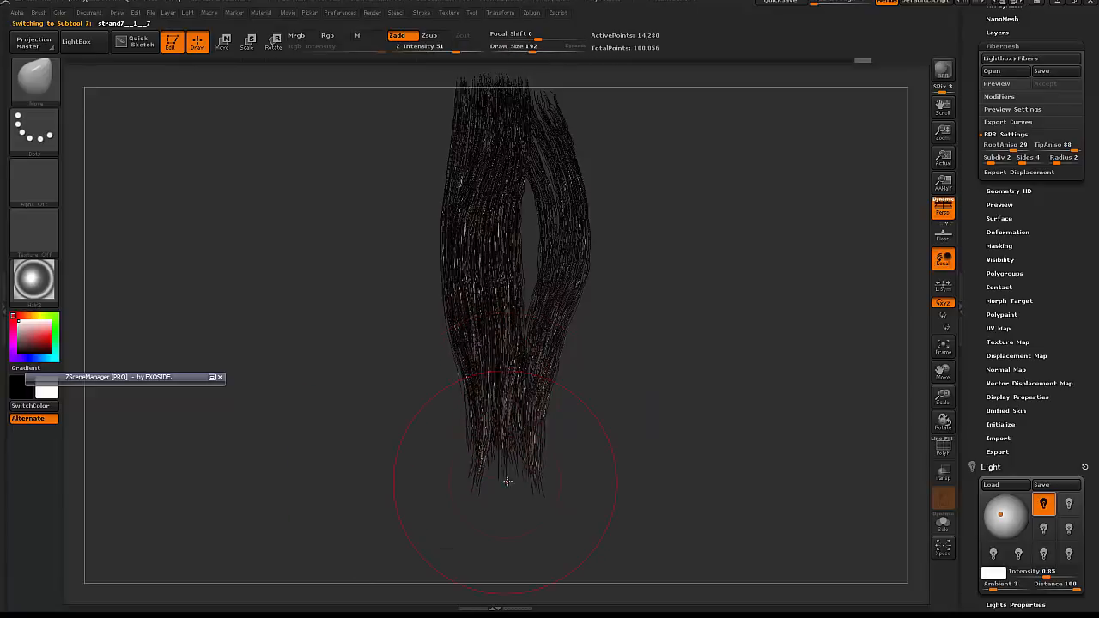
mouse_move(514, 366)
left_mouse_down()
mouse_move(507, 412)
mouse_move(486, 421)
left_mouse_up()
key("space")
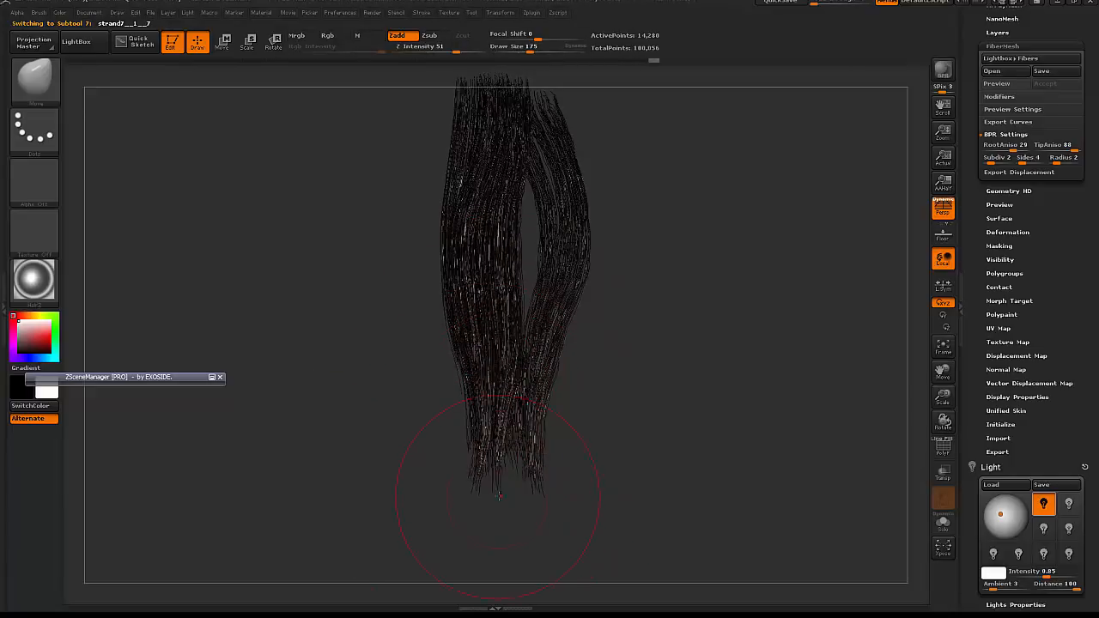
mouse_move(499, 463)
left_mouse_down()
mouse_move(513, 343)
mouse_move(506, 369)
left_mouse_up()
left_click_drag(682, 359, 667, 412, "alt")
key("shift+r")
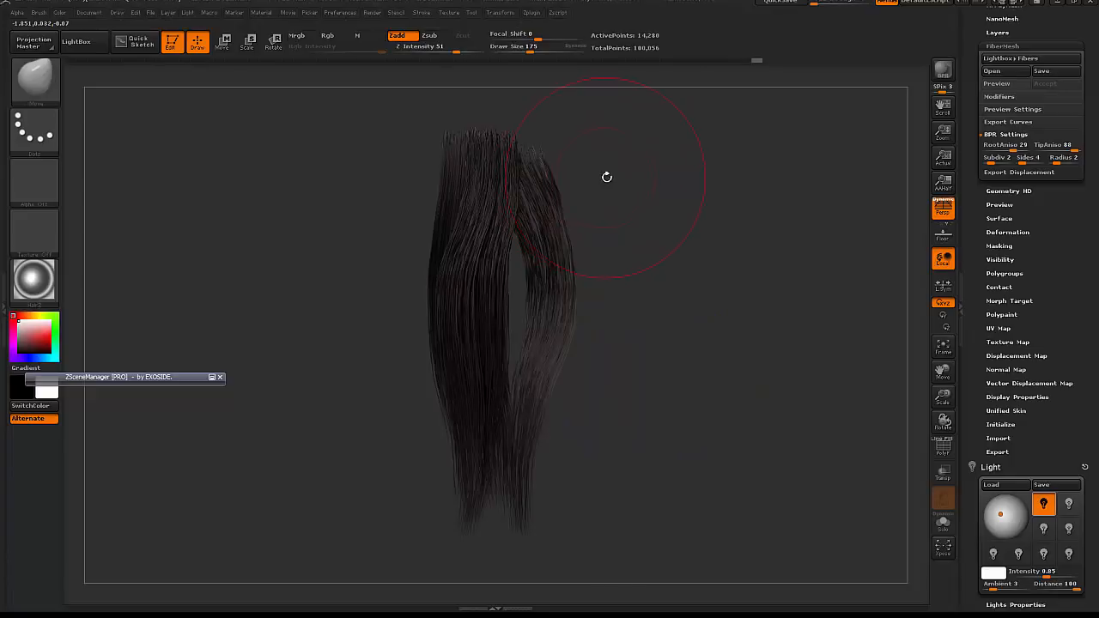
- Select strand5 from the back of the lock, restore the ZSceneManager window and duplicate the strand there
left_click_drag(685, 267, 707, 298)
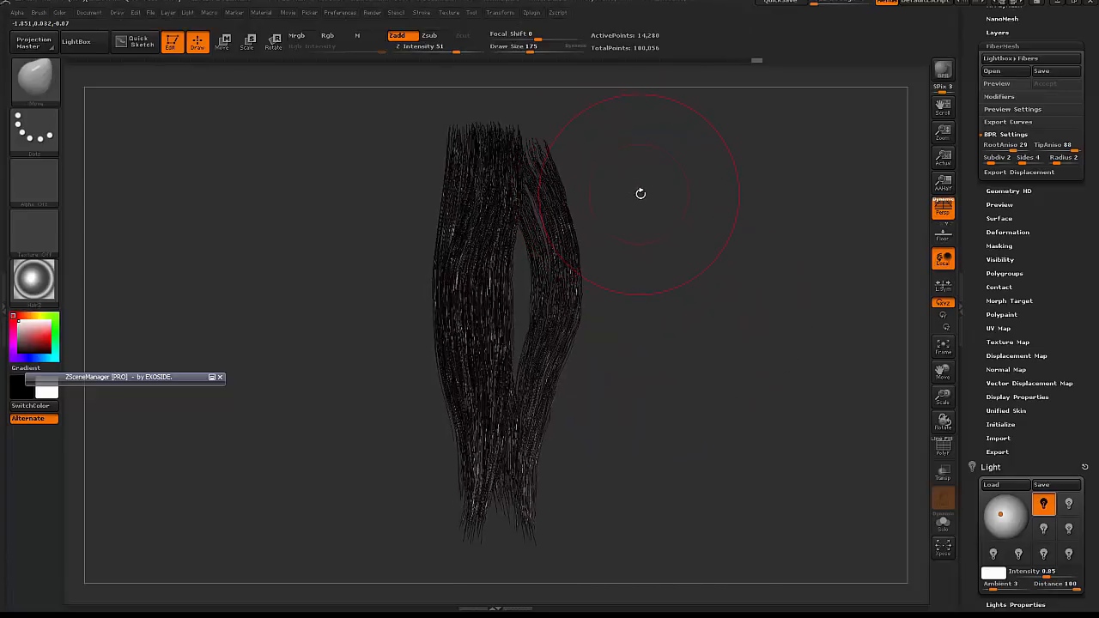
left_click_drag(749, 329, 740, 296, "alt")
left_click_drag(650, 275, 484, 256)
left_click(498, 233, "alt")
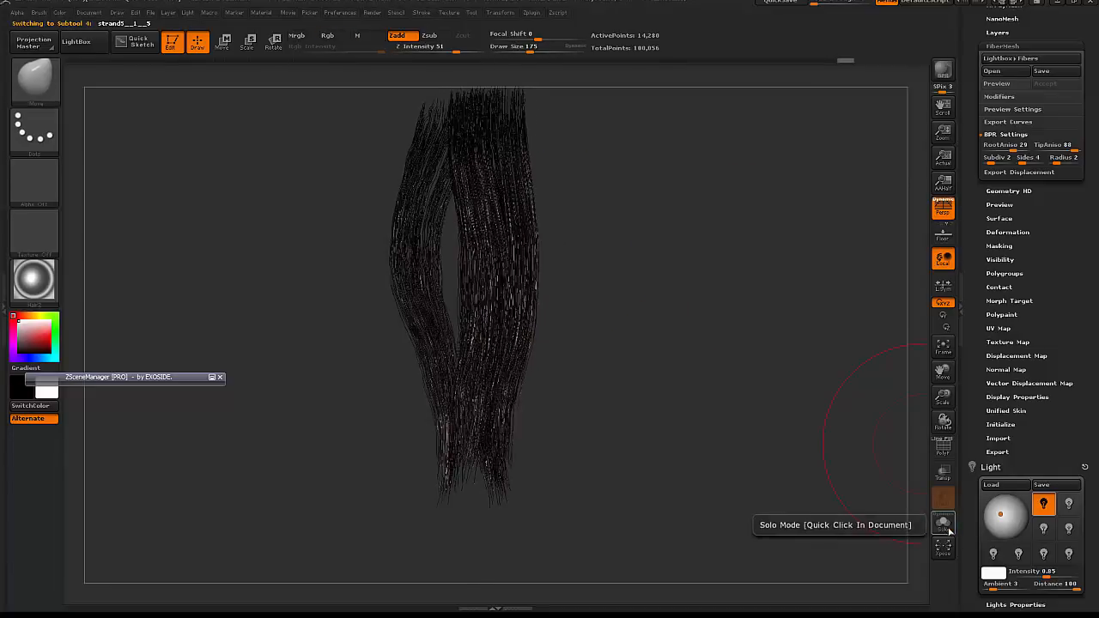
left_click_drag(749, 273, 814, 226)
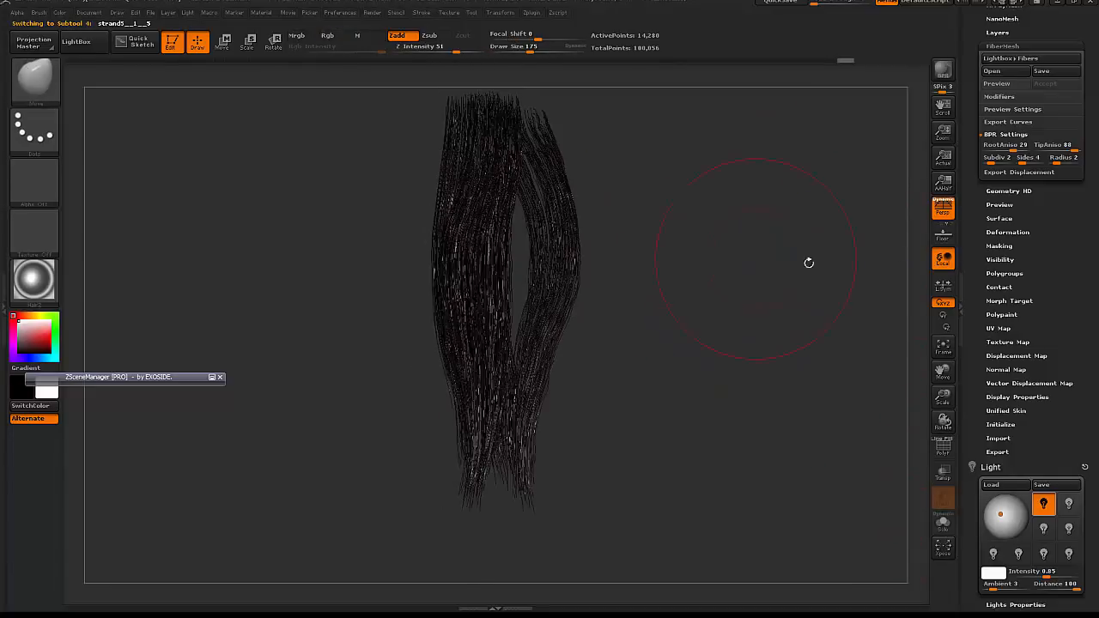
left_click(212, 378)
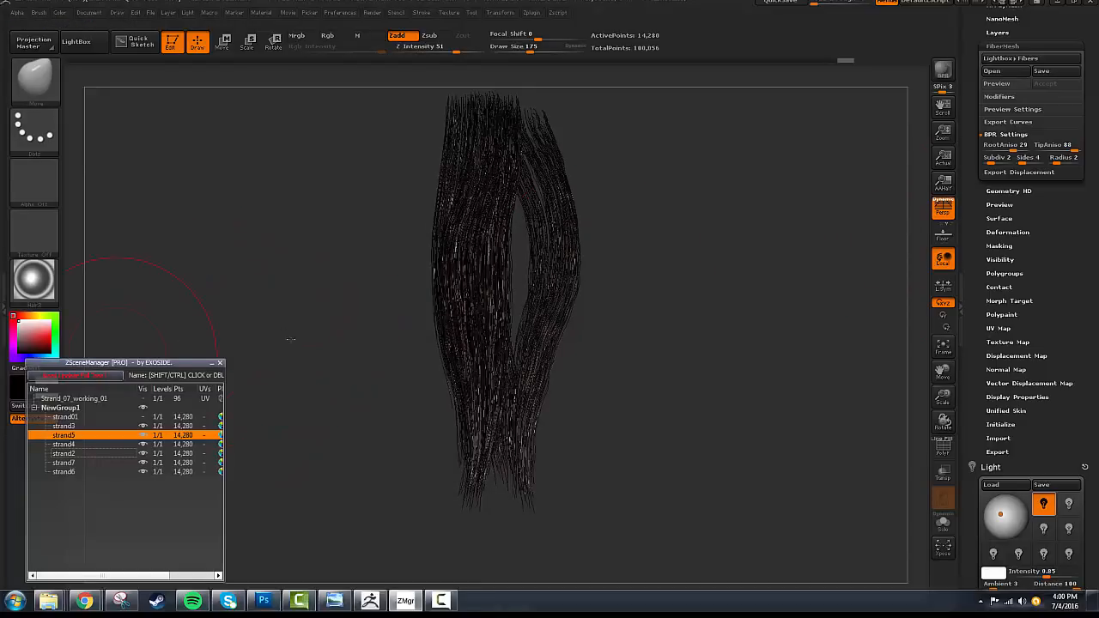
right_click(87, 440)
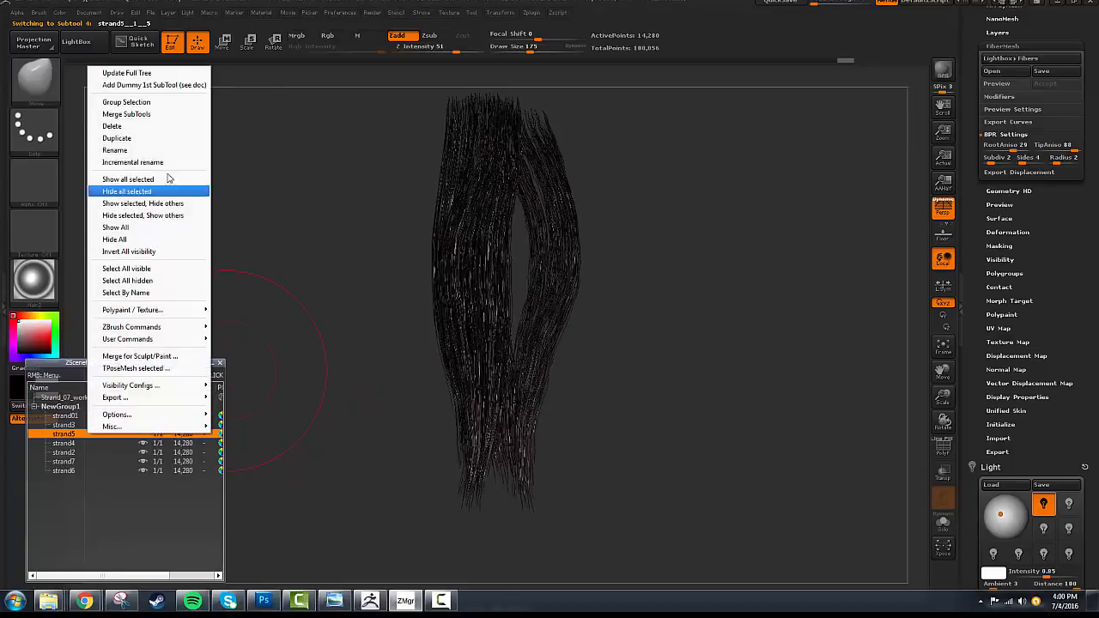
left_click(197, 145)
- Offset the strand5 copy toward the gap in the lock with a Transpose move line
key("w")
left_click_drag(498, 169, 505, 371)
mouse_move(503, 274)
left_mouse_down()
mouse_move(549, 324)
mouse_move(535, 324)
left_mouse_up()
left_click_drag(503, 249, 506, 381)
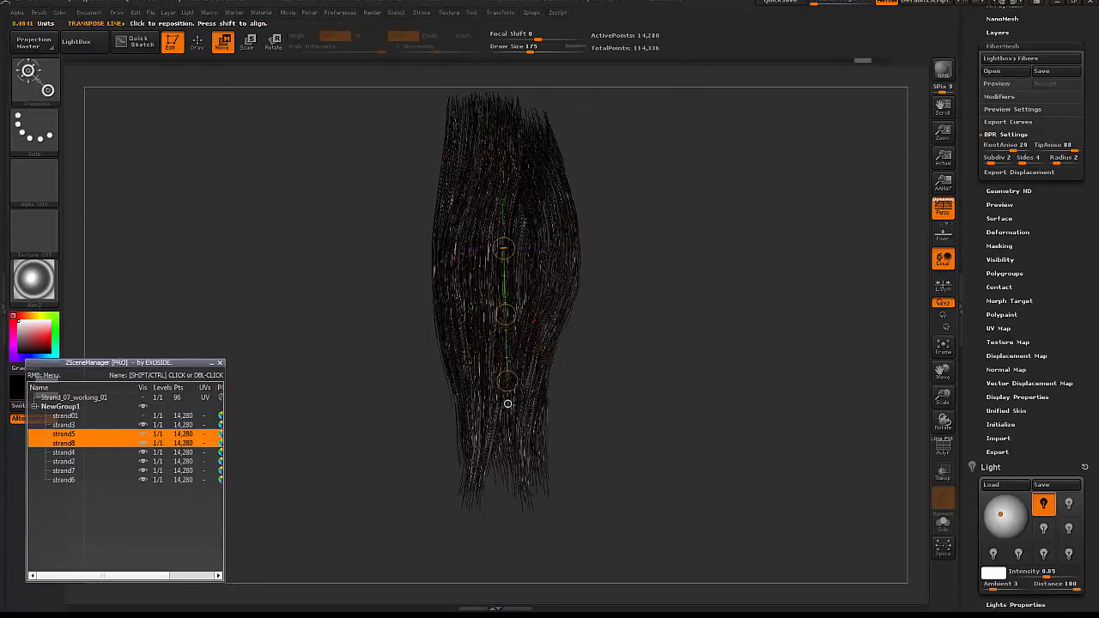
- Select strand6 and reshape its lower half with the Move brush set to Draw Size 197
left_click(562, 297, "alt")
key("q")
key("space")
mouse_move(554, 305)
left_mouse_down()
mouse_move(570, 305)
mouse_move(538, 342)
mouse_move(539, 375)
left_mouse_up()
left_click_drag(560, 403, 568, 271, "alt")
key("space")
mouse_move(515, 304)
left_mouse_down()
mouse_move(502, 305)
mouse_move(534, 343)
mouse_move(531, 362)
left_mouse_up()
left_click_drag(566, 294, 557, 383, "alt")
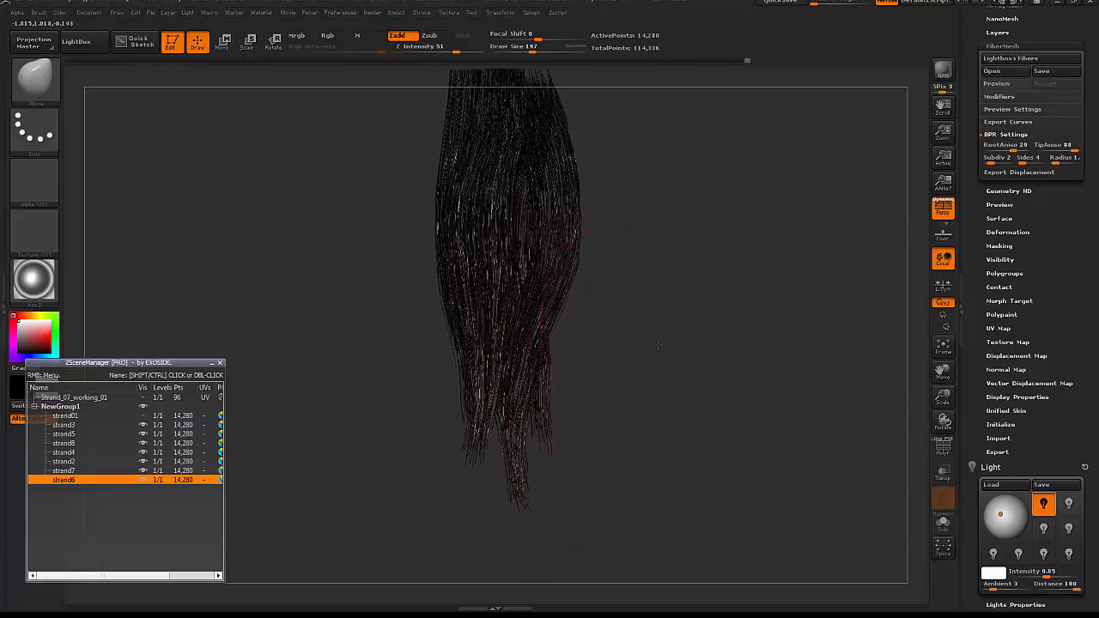
- Push the upper and middle parts of strand6 inward with the Move brush at Draw Size 197
left_click_drag(642, 302, 656, 344, "alt")
left_click_drag(557, 264, 543, 264)
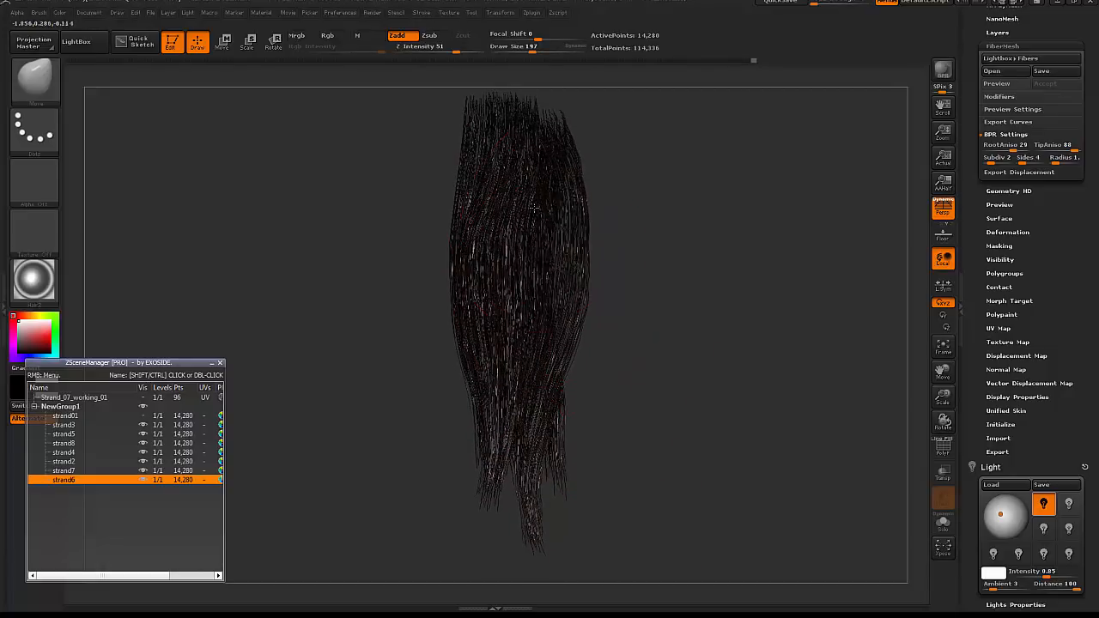
left_click_drag(558, 224, 542, 222)
left_click_drag(632, 182, 655, 259, "alt")
- Refine the outer side of strand6 with a resized Move brush, ending at Draw Size 232
key("space")
left_click_drag(517, 305, 534, 306)
left_click_drag(592, 233, 563, 220)
key("space")
left_click_drag(534, 306, 520, 306)
left_click_drag(592, 383, 566, 382)
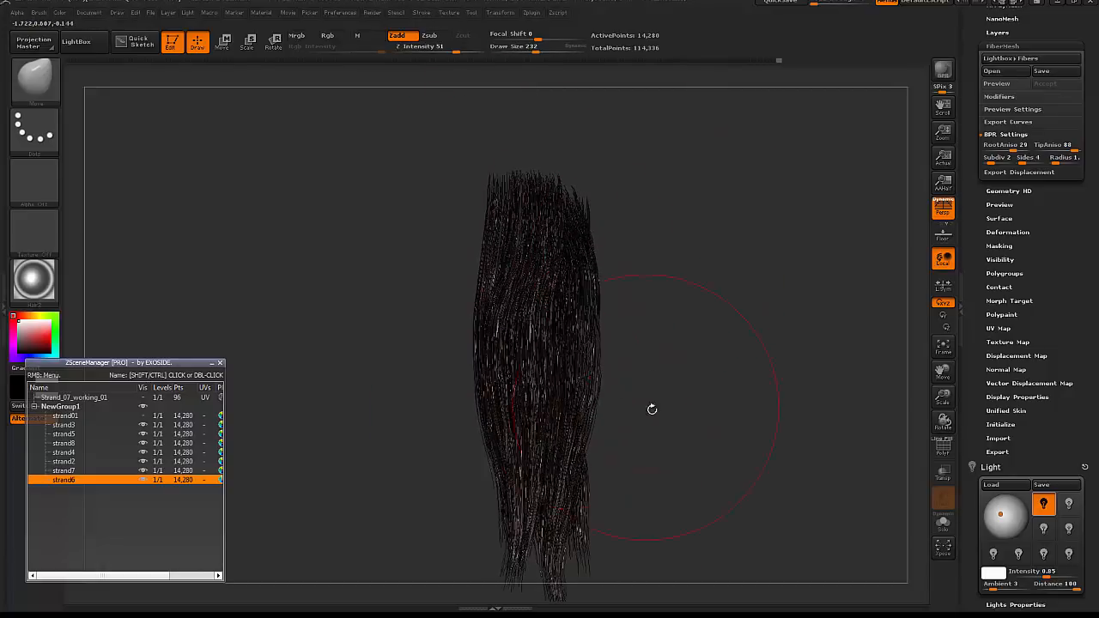
left_click_drag(652, 409, 648, 303, "alt")
left_click_drag(625, 266, 587, 273)
- Duplicate strand6 and offset the copy sideways and in depth with a Transpose move line
right_click(99, 497)
left_click(163, 182)
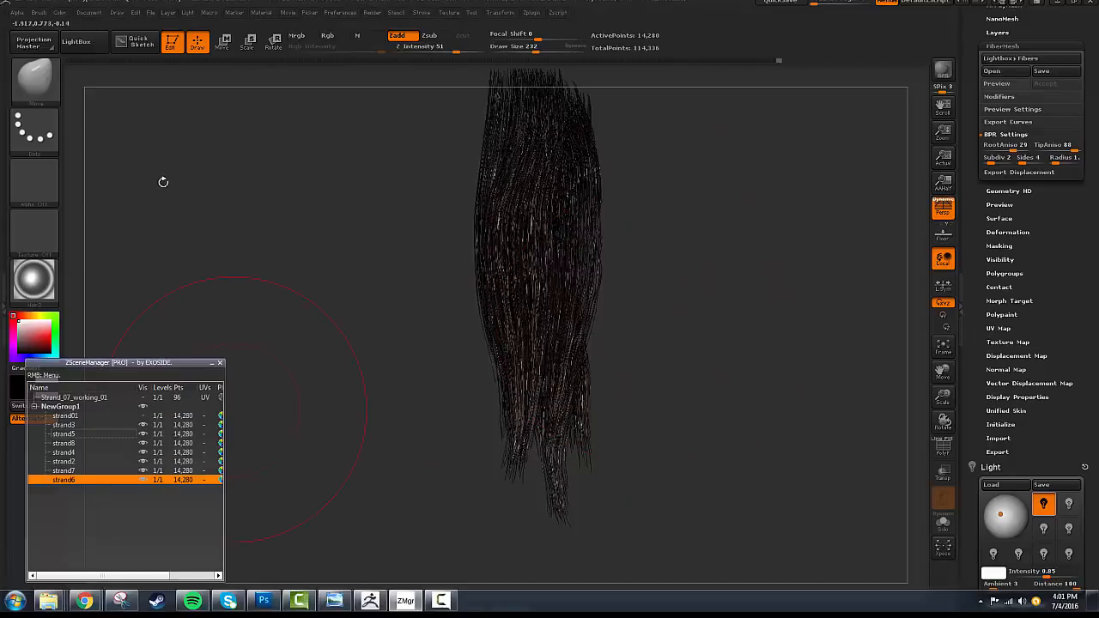
key("w")
left_click_drag(550, 203, 581, 155)
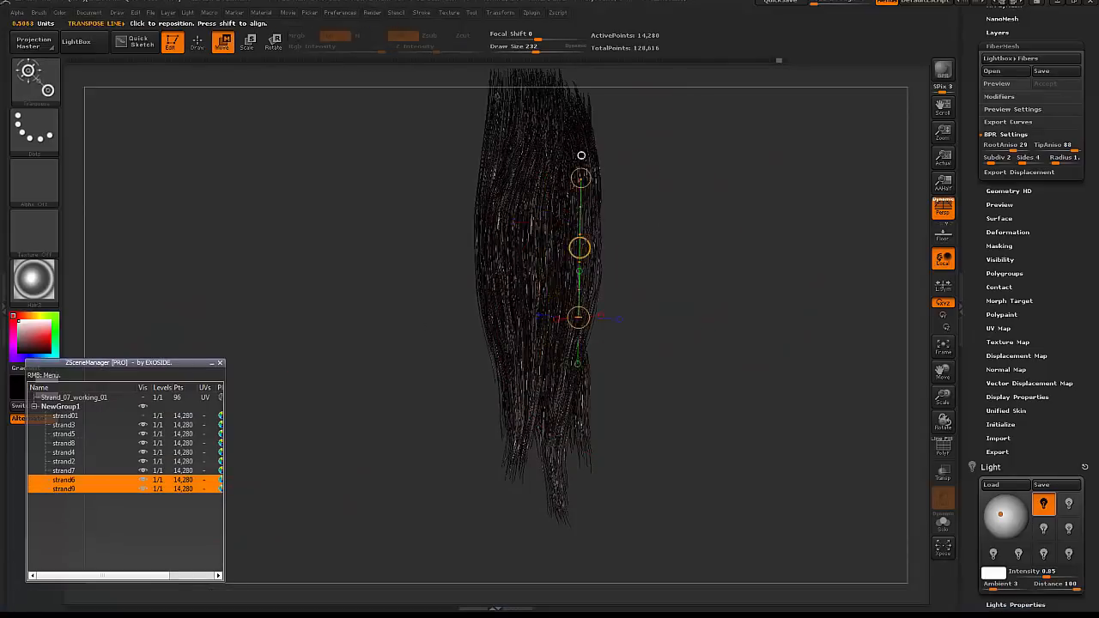
left_click_drag(579, 248, 604, 246)
right_click_drag(606, 245, 569, 248)
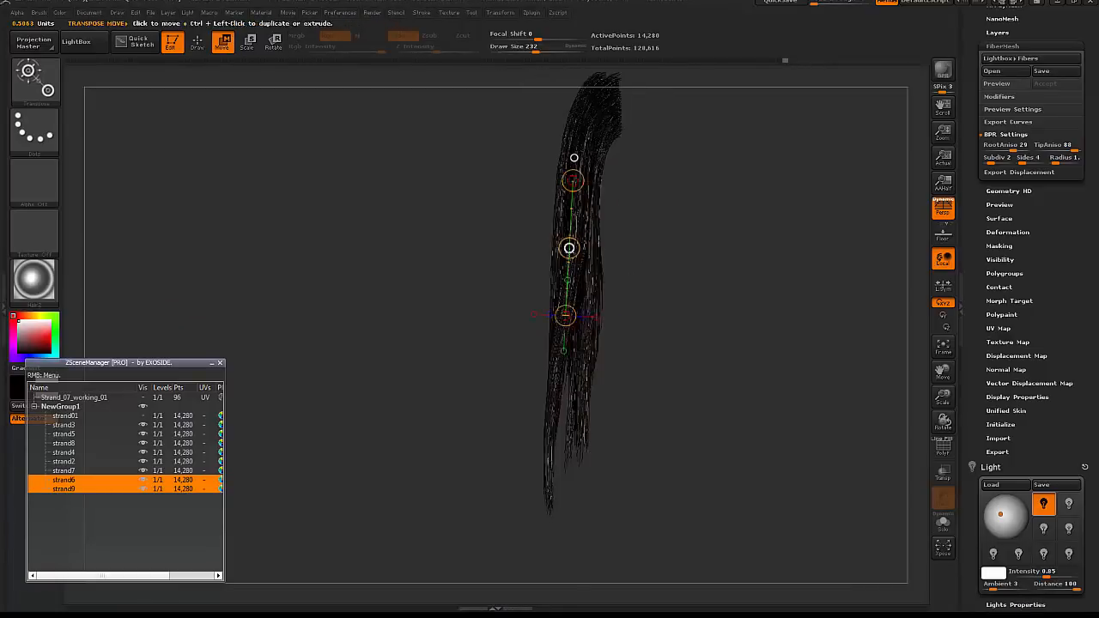
left_click_drag(568, 248, 584, 248)
- Reshape the lower ends of strand6 and its copy with the Move brush, reduce it to Draw Size 160 and render with BPR
key("q")
key("space")
left_click_drag(590, 301, 612, 302)
left_click_drag(687, 376, 667, 389, "shift")
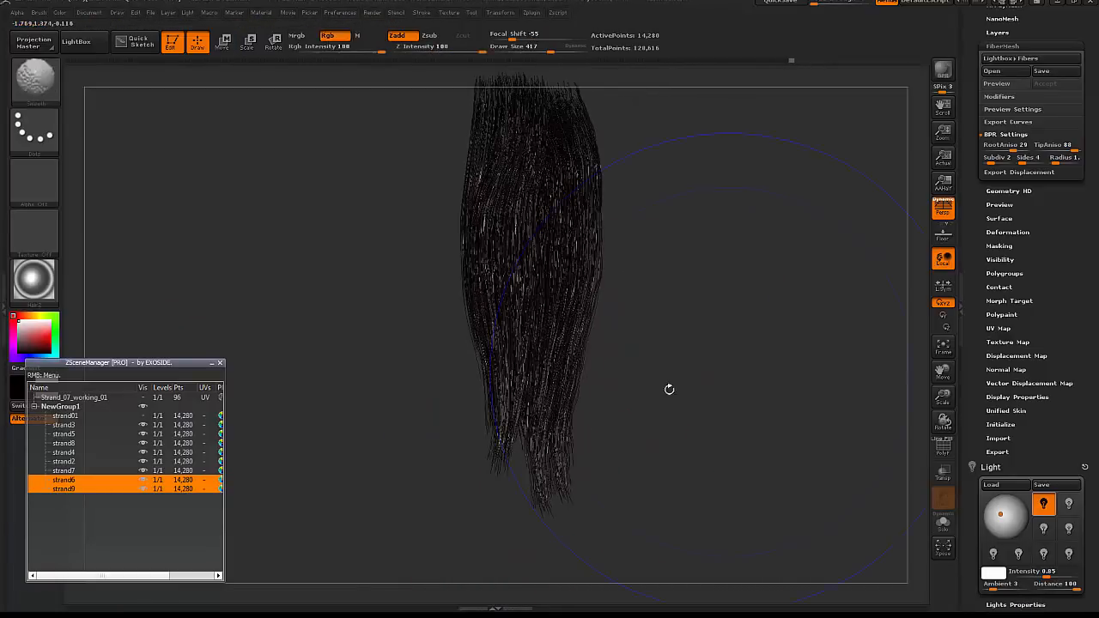
mouse_move(543, 470)
left_mouse_down()
mouse_move(534, 445)
mouse_move(517, 445)
left_mouse_up()
key("space")
left_click_drag(527, 457, 533, 434)
key("shift")
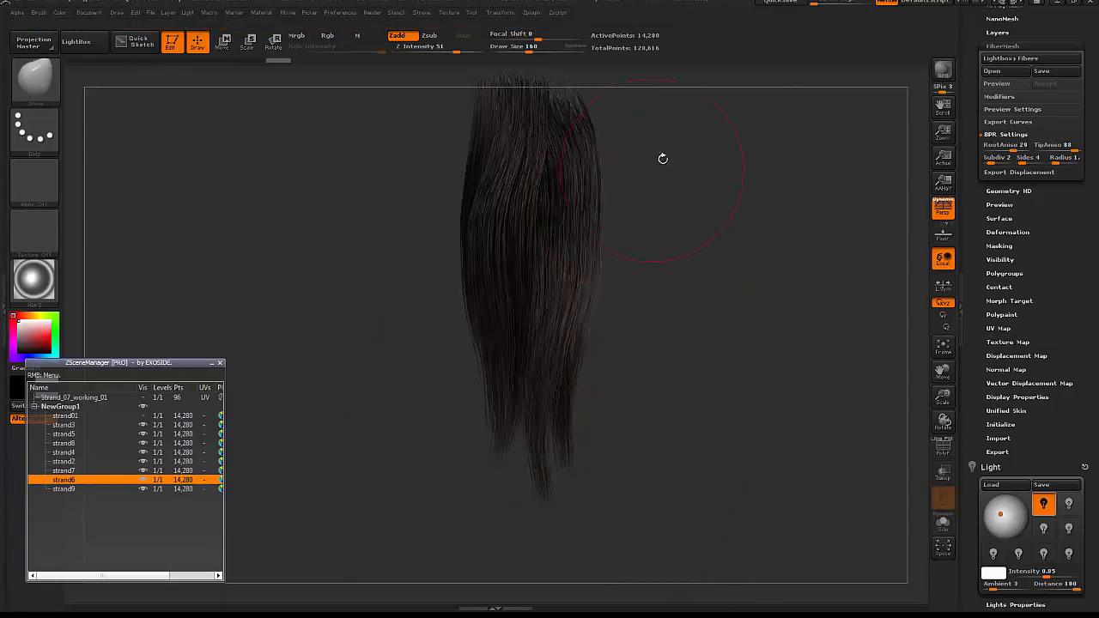
- Make strand3 active and reshape its upper end with the Move brush, enlarging it to Draw Size 232
left_click(490, 178, "alt")
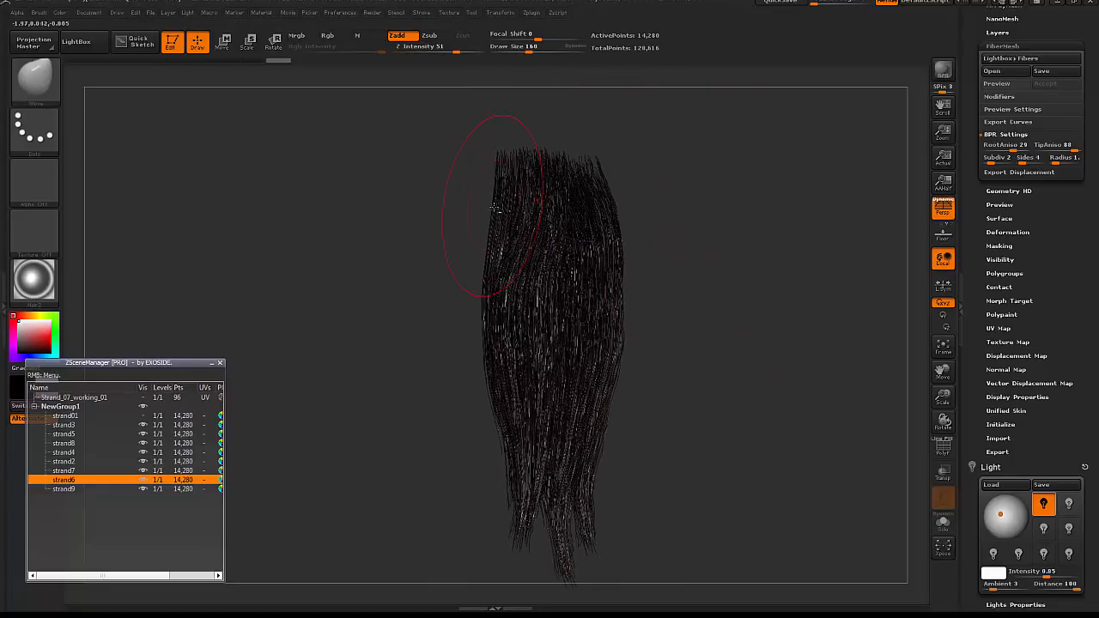
left_click_drag(503, 175, 510, 172)
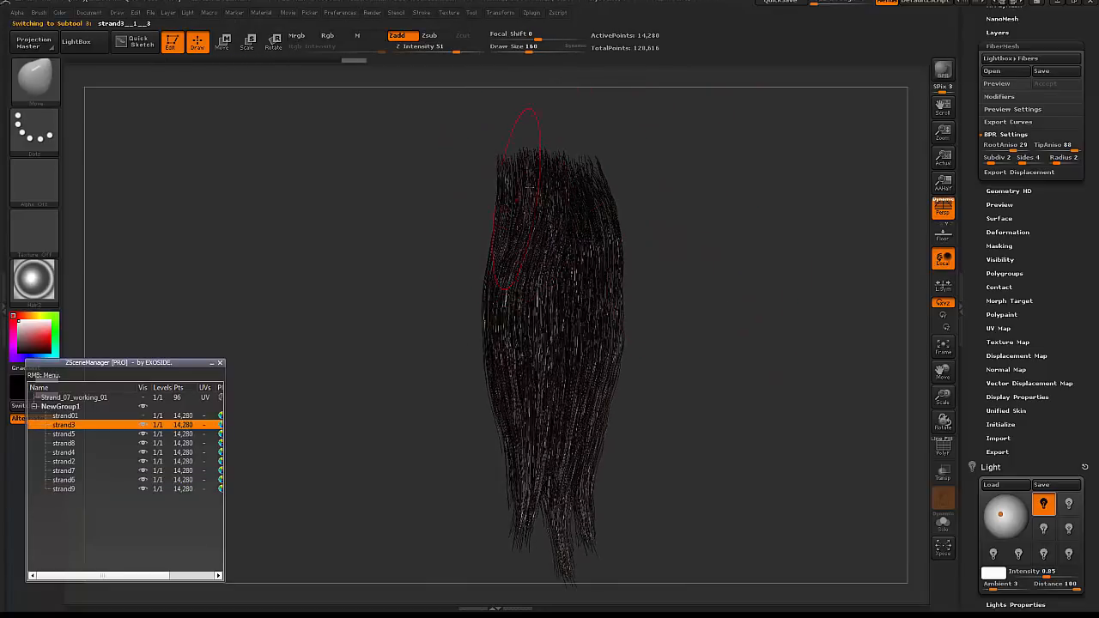
left_click_drag(646, 207, 660, 211, "alt")
key("space")
left_click_drag(515, 202, 520, 173)
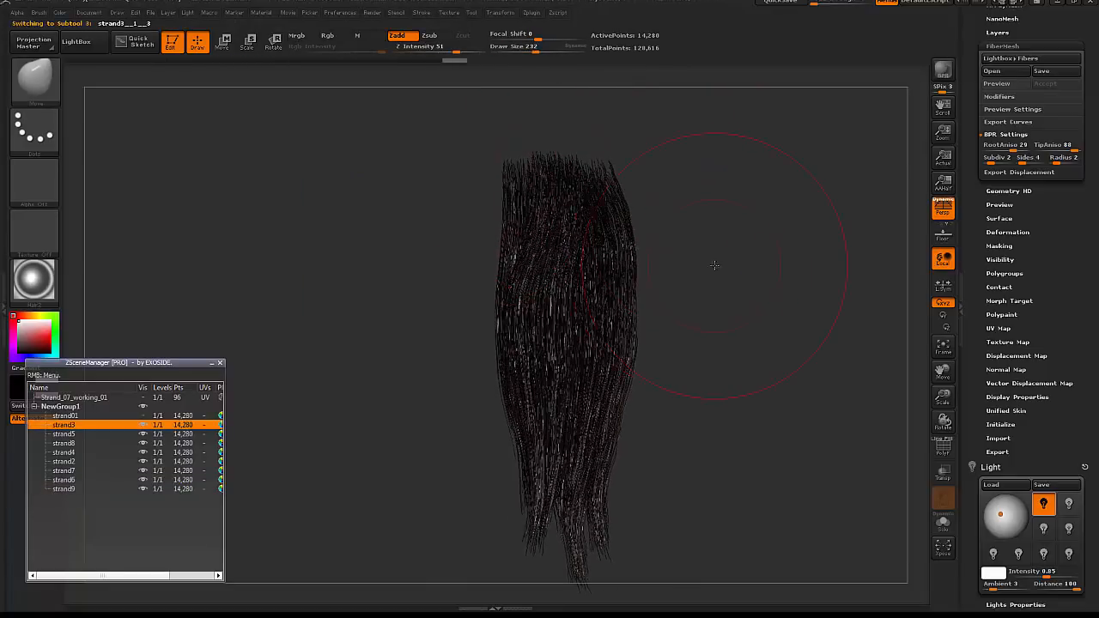
mouse_move(714, 265)
left_mouse_down("alt")
mouse_move(716, 197)
mouse_move(731, 208)
left_mouse_up("alt")
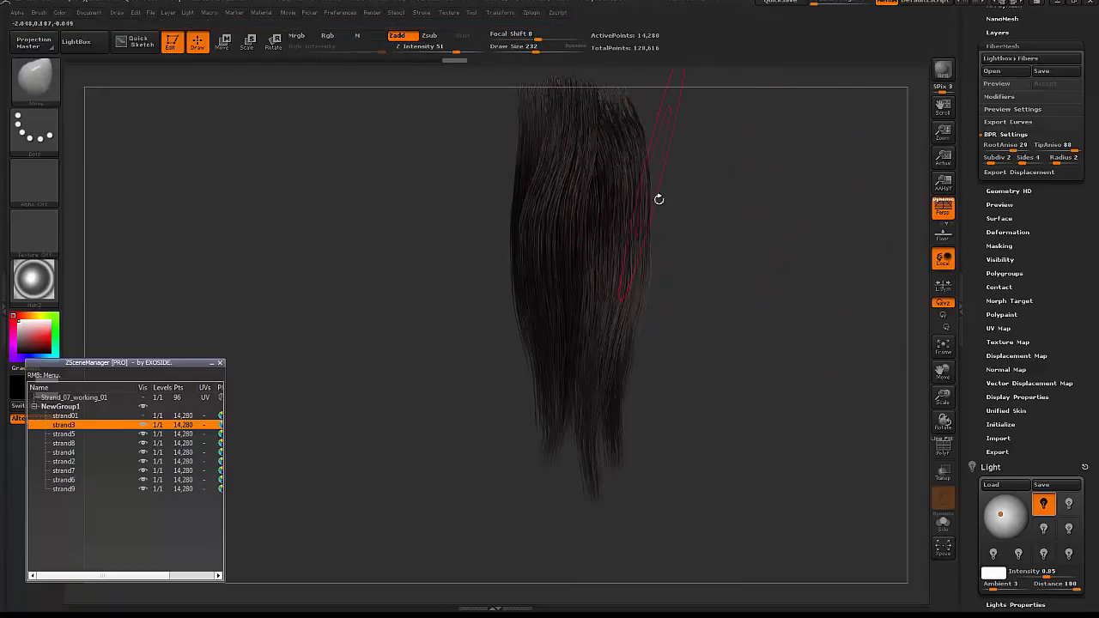
- Toggle the Activate Symmetry option for strand3
key("space")
mouse_move(877, 264)
left_mouse_down()
mouse_move(845, 263)
mouse_move(829, 249)
left_mouse_up()
left_click(450, 14)
mouse_move(494, 17)
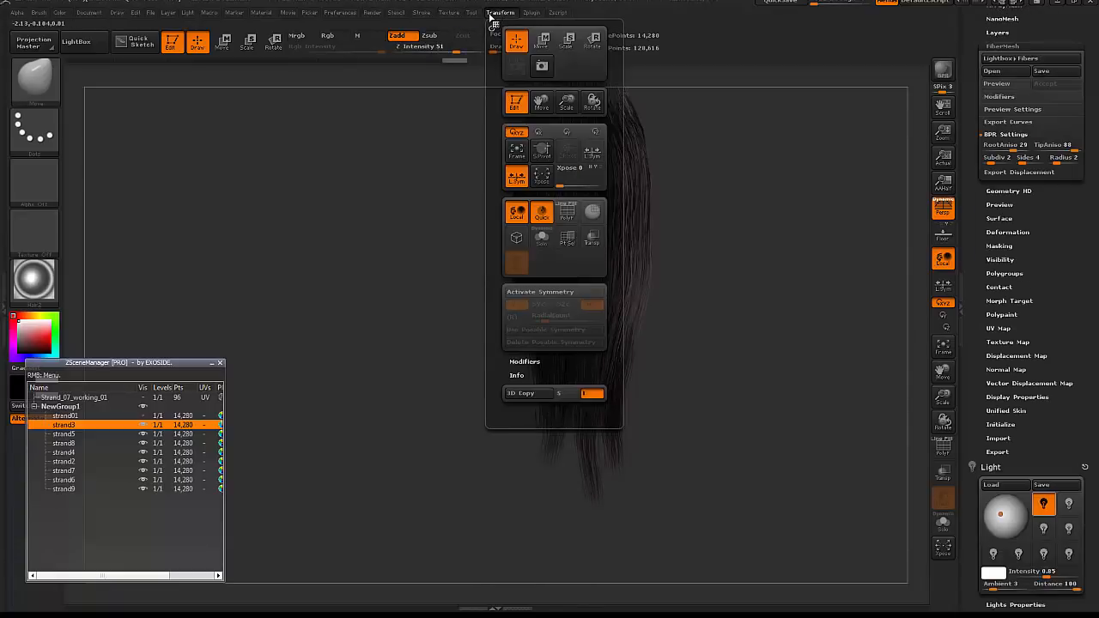
left_click(553, 291)
left_click(751, 230)
- Refine the middle and lower ends of the lock and strand6 with the Move brush, reduced to Draw Size 93
key("space")
mouse_move(584, 256)
left_mouse_down()
mouse_move(615, 255)
mouse_move(616, 279)
left_mouse_up()
key("bracketright")
left_click_drag(608, 335, 635, 339)
mouse_move(695, 386)
left_mouse_down("alt")
mouse_move(684, 268)
mouse_move(536, 292)
left_mouse_up("alt")
key("space")
left_click(585, 364)
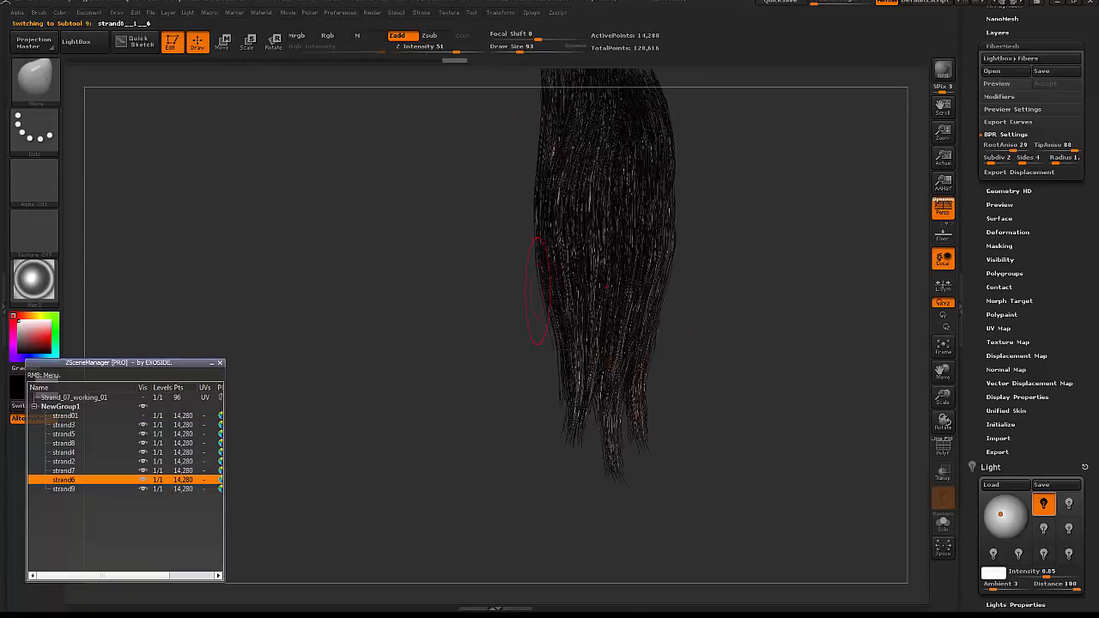
left_click_drag(662, 347, 628, 449)
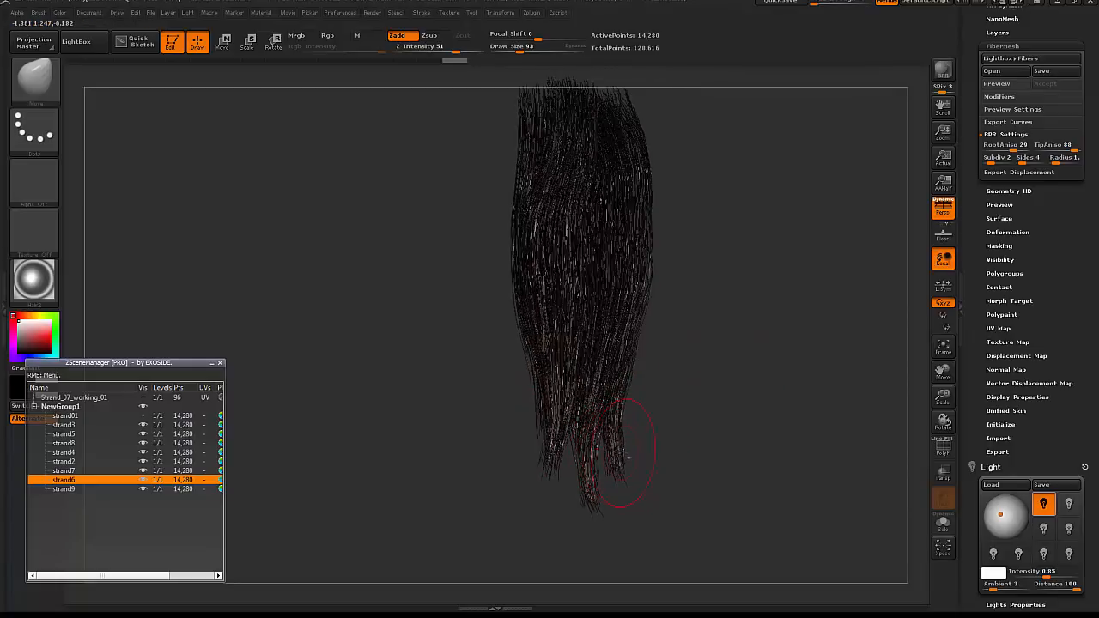
- Duplicate strand9 as strand10 and shift the copy sideways clear of the lock with a Transpose move line
right_click(82, 486)
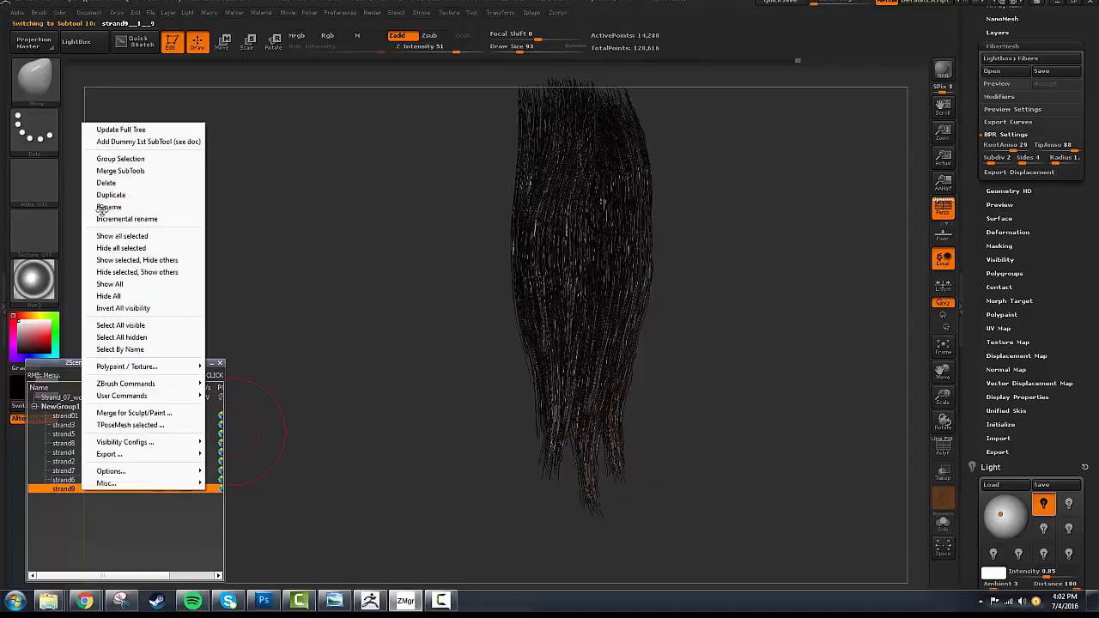
left_click(101, 196)
left_click_drag(740, 222, 649, 232, "alt")
key("w")
left_click_drag(553, 284, 677, 284)
left_click_drag(645, 251, 788, 251)
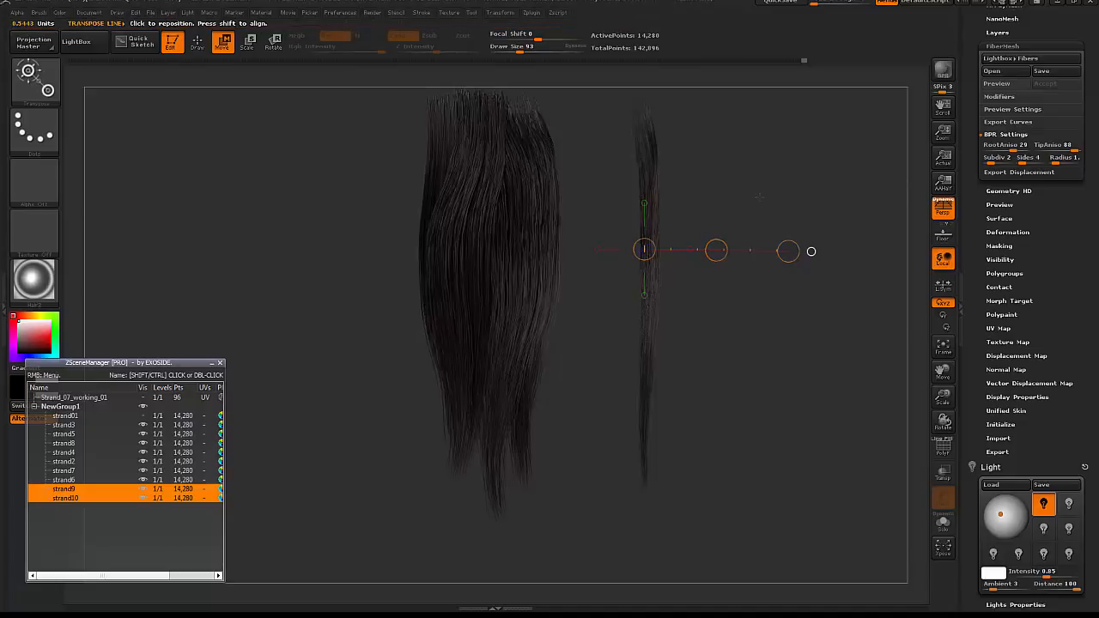
- Set the FiberMesh BPR Radius of strand10 to 2
left_click_drag(975, 384, 1002, 355)
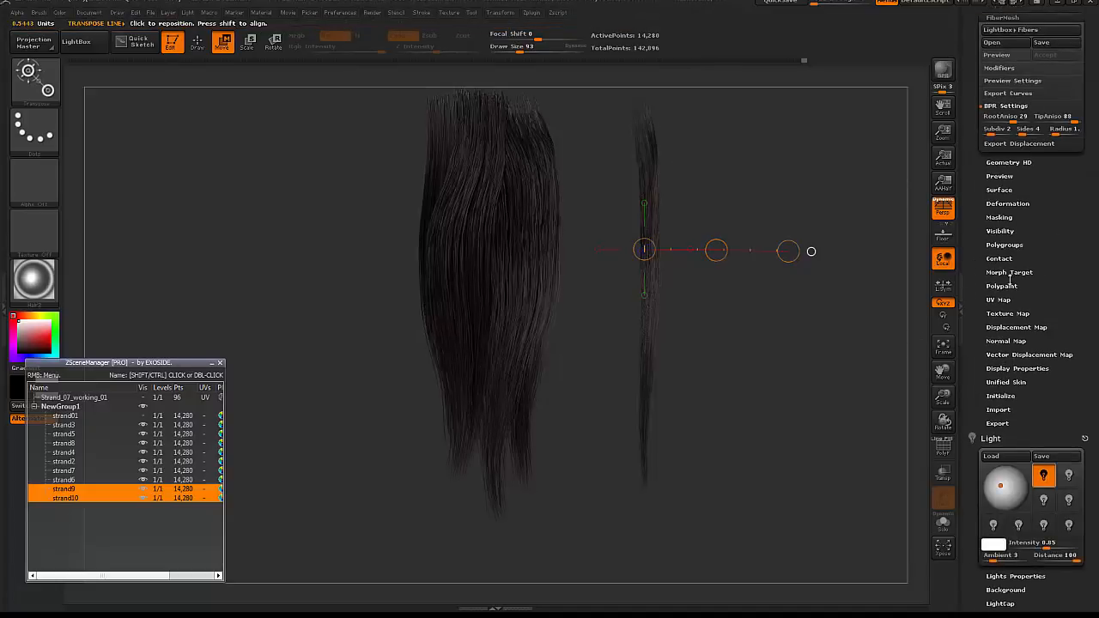
left_click_drag(986, 183, 992, 232)
left_click(1062, 179)
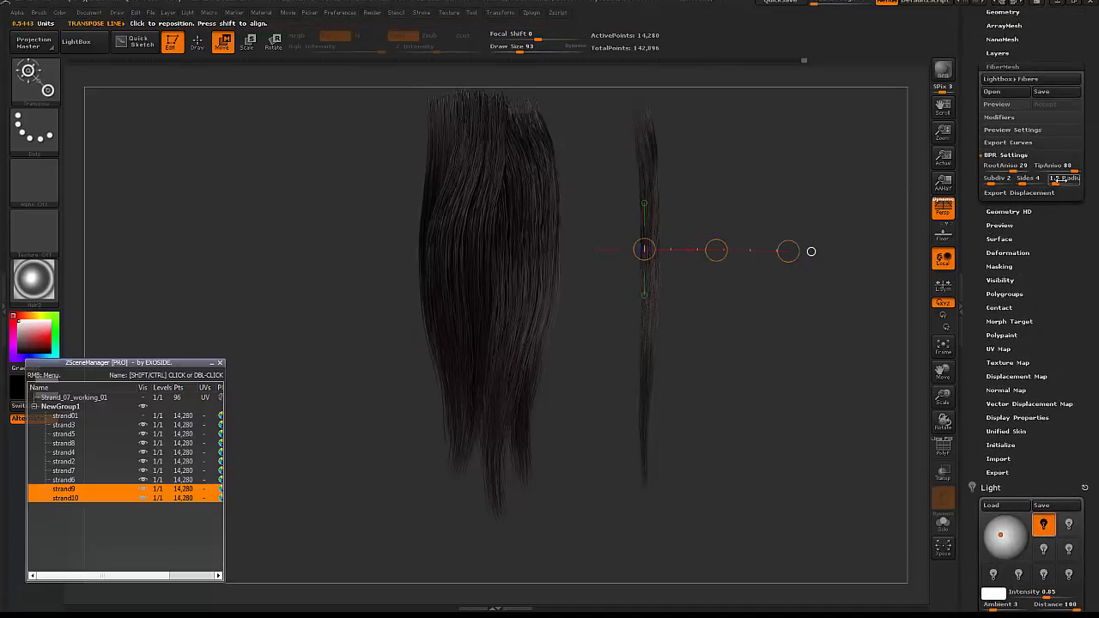
left_click(995, 104)
- Hide part of strand10's fibers around its upper end and delete the hidden geometry
key("q")
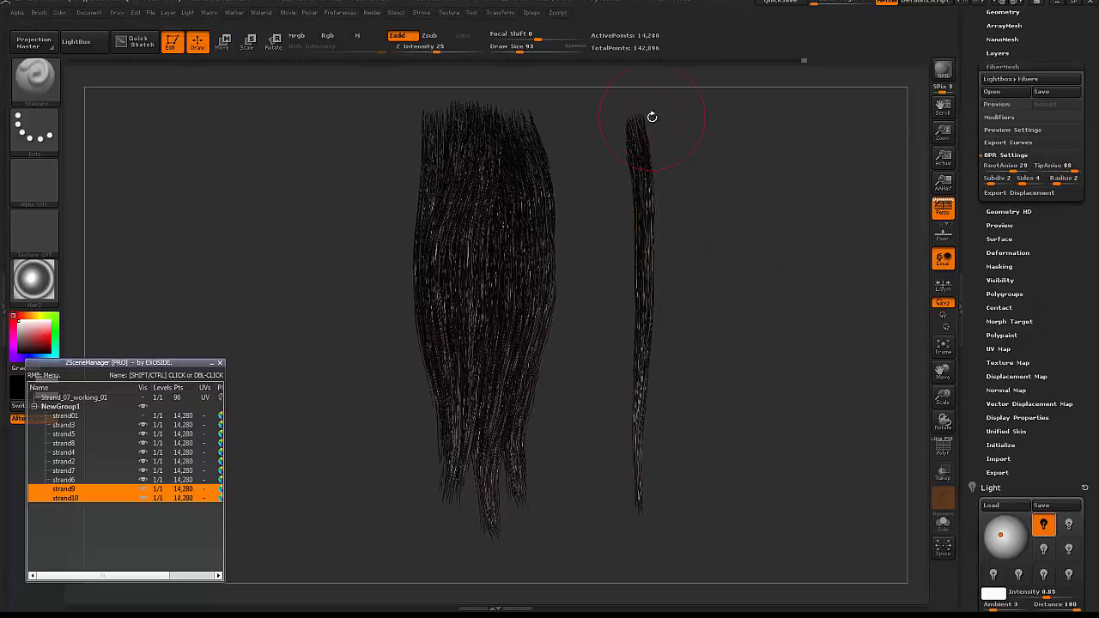
mouse_move(650, 115)
left_mouse_down()
mouse_move(711, 171)
mouse_move(707, 140)
mouse_move(693, 160)
left_mouse_up()
left_click_drag(713, 143, 689, 159, "ctrl+alt+shift")
left_click_drag(709, 145, 692, 167, "ctrl+alt+shift")
left_click_drag(738, 201, 901, 210, "shift")
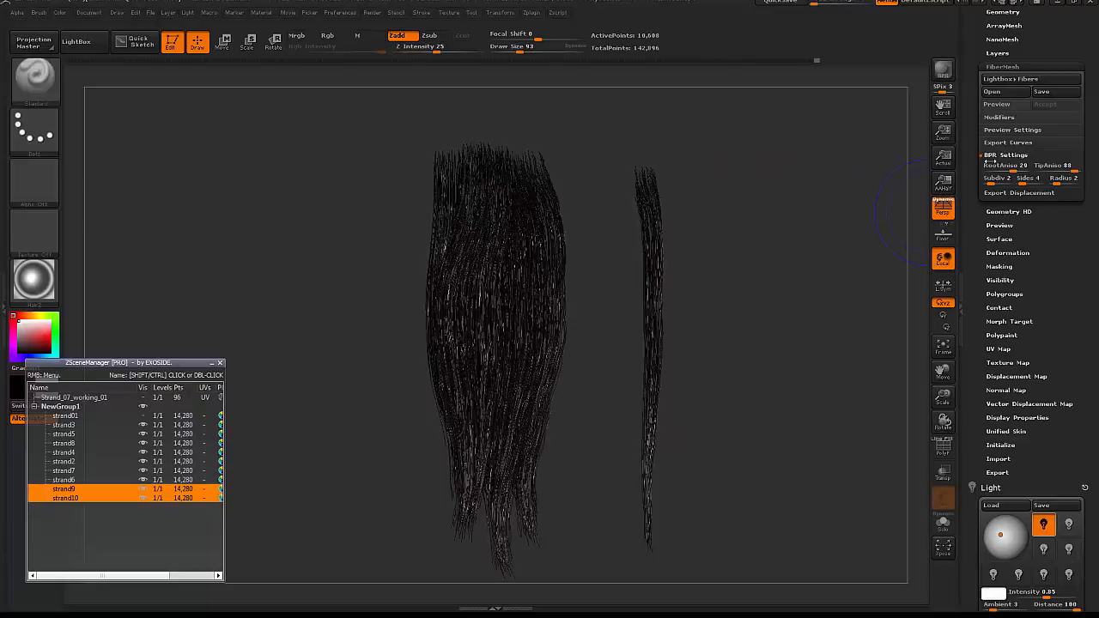
left_click(1001, 12)
left_click(1011, 214)
left_click(1001, 263)
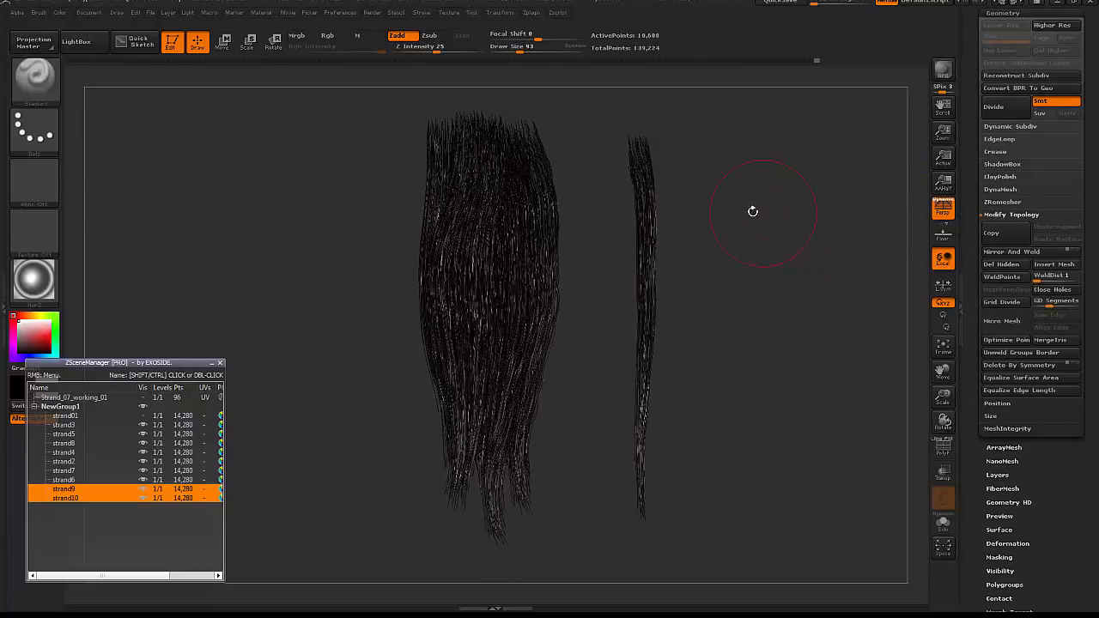
- Roughen strand10 with the GroomTurbulence brush at Draw Size 93, smooth it and render with BPR
key("b")
left_click(249, 267)
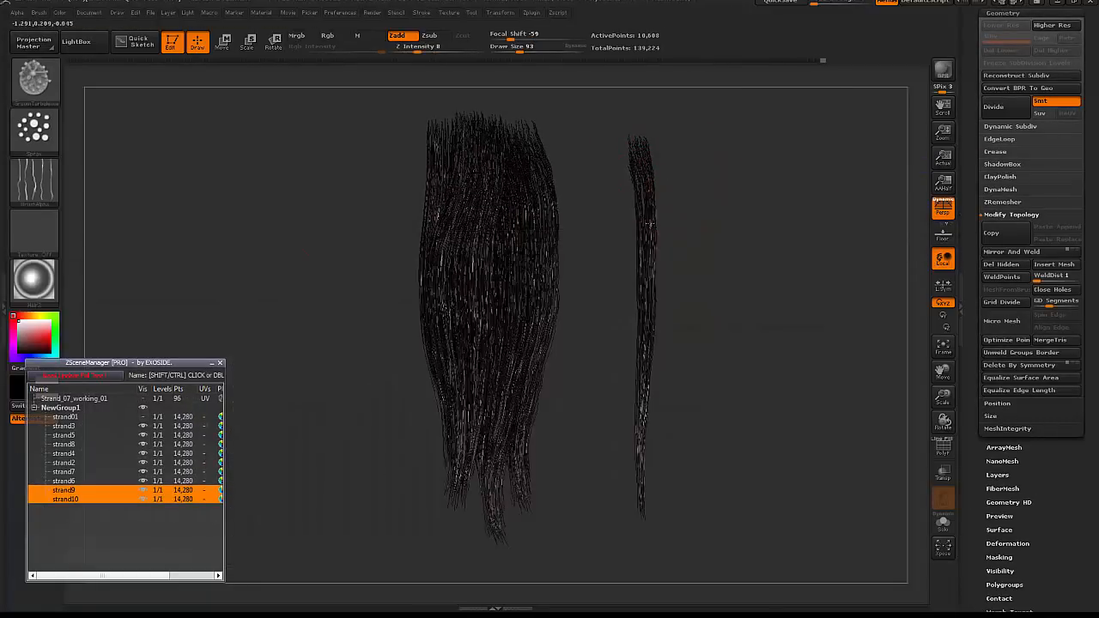
key("shift")
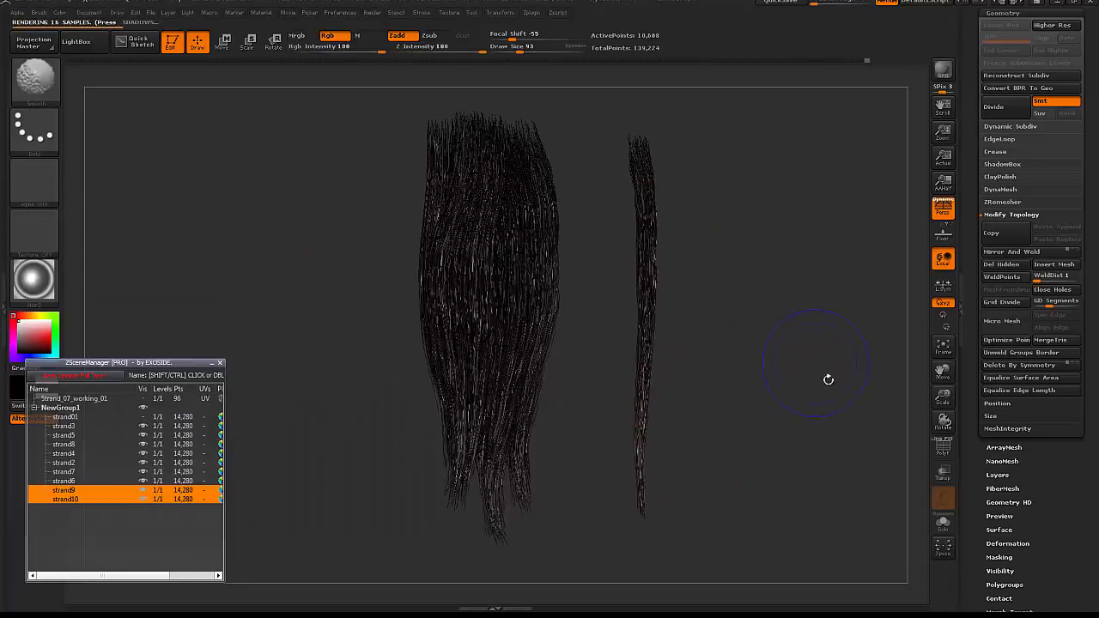
- Isolate strand10, add waviness along its length with the GroomTurbulence brush at Draw Size 131, and render with BPR
left_click(941, 522)
key("w")
mouse_move(685, 242)
left_mouse_down()
mouse_move(719, 246)
mouse_move(726, 209)
mouse_move(733, 228)
mouse_move(567, 198)
left_mouse_up()
key("q")
key("b")
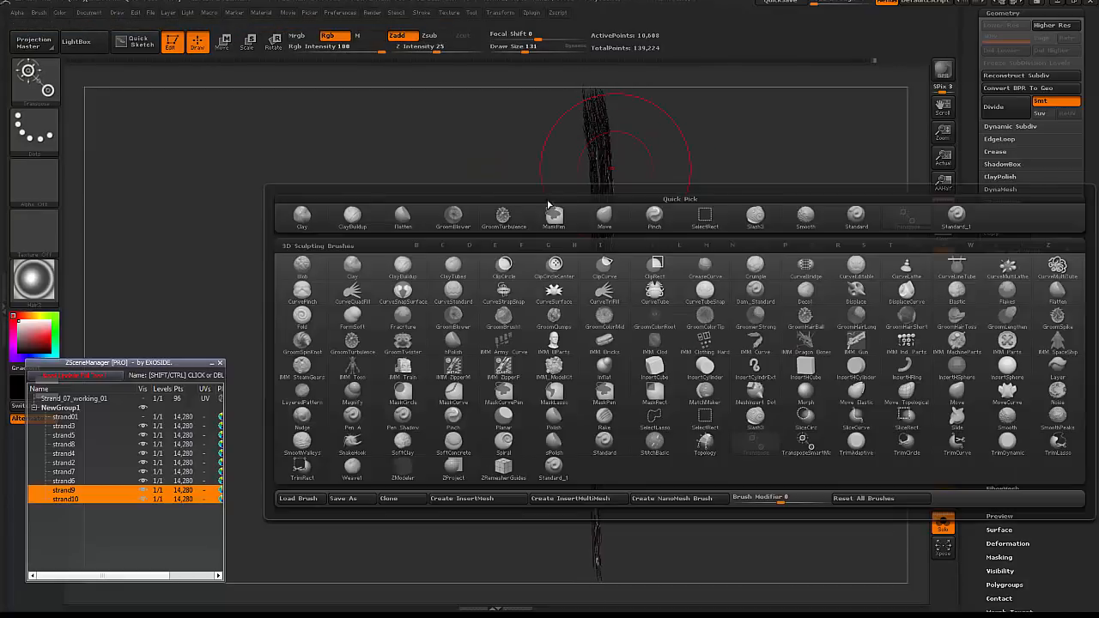
left_click(507, 220)
left_click_drag(598, 103, 598, 506)
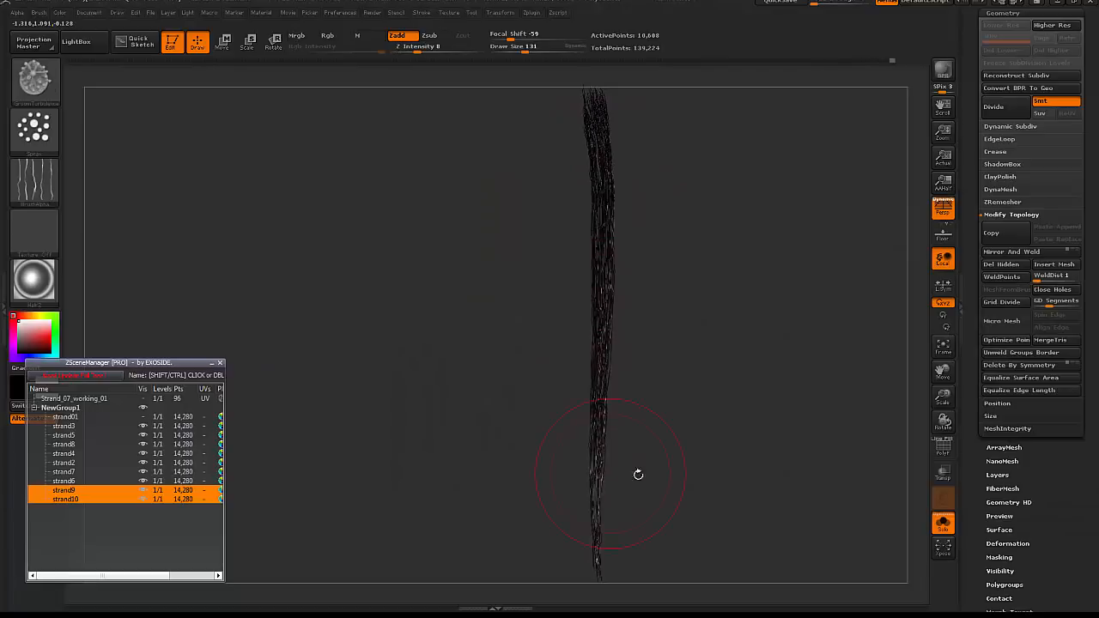
left_click_drag(635, 476, 630, 399, "alt")
left_click_drag(594, 361, 589, 404)
left_click_drag(704, 374, 734, 473, "alt")
left_click_drag(618, 144, 629, 156)
mouse_move(726, 266)
left_mouse_down("alt")
mouse_move(710, 185)
mouse_move(699, 241)
left_mouse_up("alt")
key("shift+r")
left_click_drag(779, 282, 794, 344, "alt")
- Show the whole lock again and move strand10 against the lock's outer edge with a Transpose line
left_click(942, 522)
left_click_drag(755, 240, 826, 240, "alt")
key("w")
left_click_drag(672, 283, 792, 299)
left_click_drag(705, 290, 620, 289)
key("q")
- Isolate strand10, tighten it along its length with the Pinch brush at Draw Size 270, and show all strands again
mouse_move(640, 191)
left_mouse_down("alt")
mouse_move(709, 258)
mouse_move(655, 183)
left_mouse_up("alt")
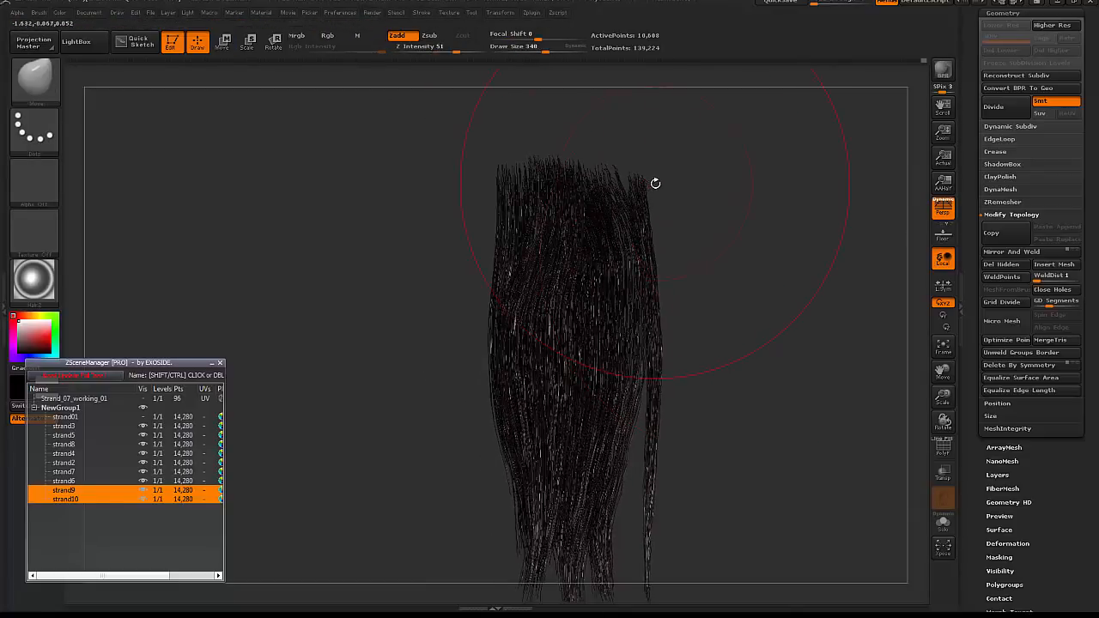
left_click(943, 522)
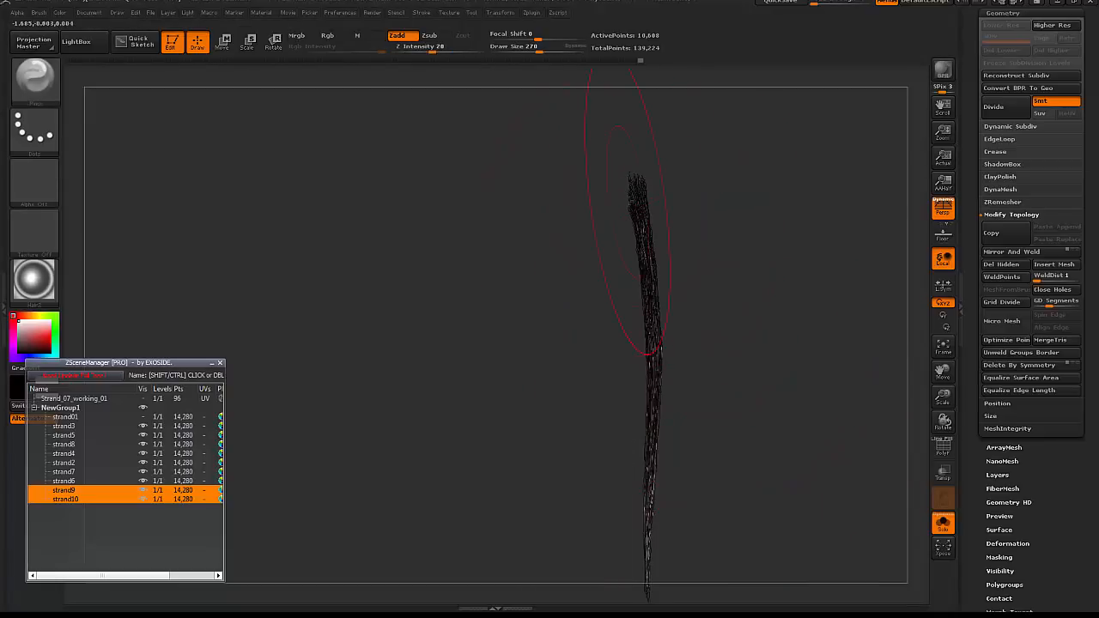
left_click_drag(709, 434, 722, 359, "alt")
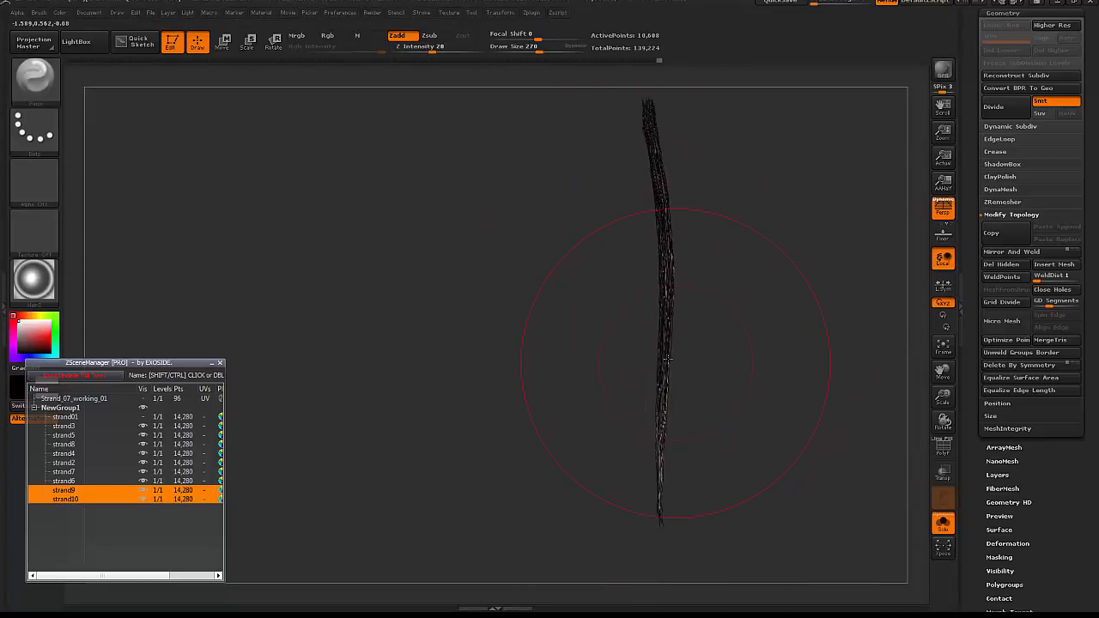
left_click(942, 522)
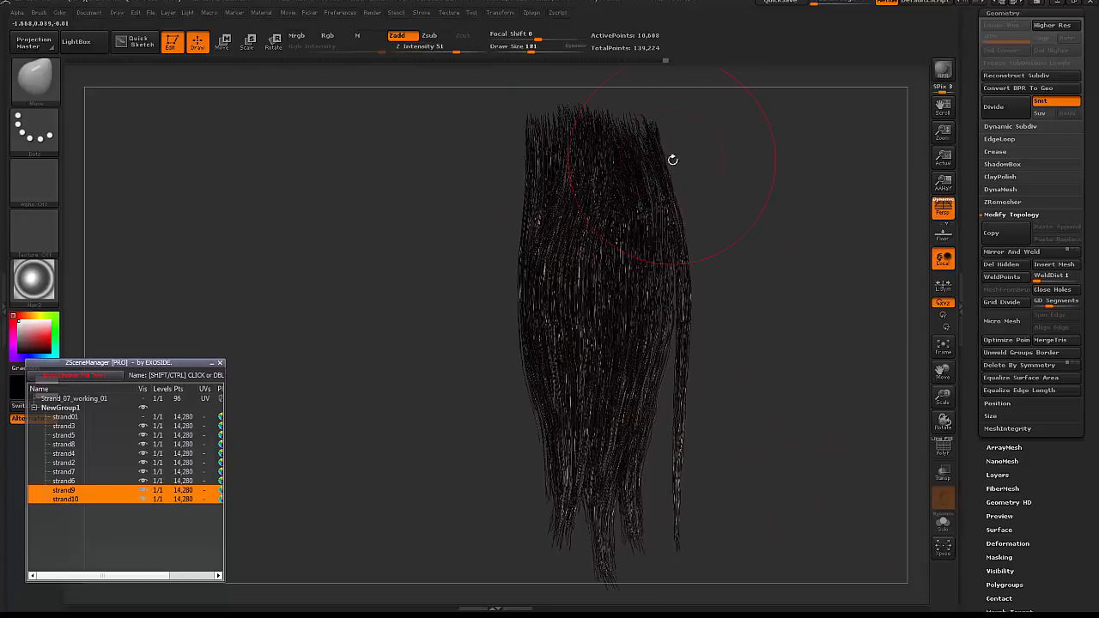
- Bend strand10 to follow the lock's outer contour and taper its tip with a resized Move brush, rendering with BPR
left_click_drag(680, 369, 675, 371)
left_click_drag(707, 430, 696, 339, "alt")
key("bracketright")
mouse_move(671, 415)
left_mouse_down()
mouse_move(655, 400)
mouse_move(650, 355)
mouse_move(639, 404)
mouse_move(661, 386)
mouse_move(700, 450)
left_mouse_up()
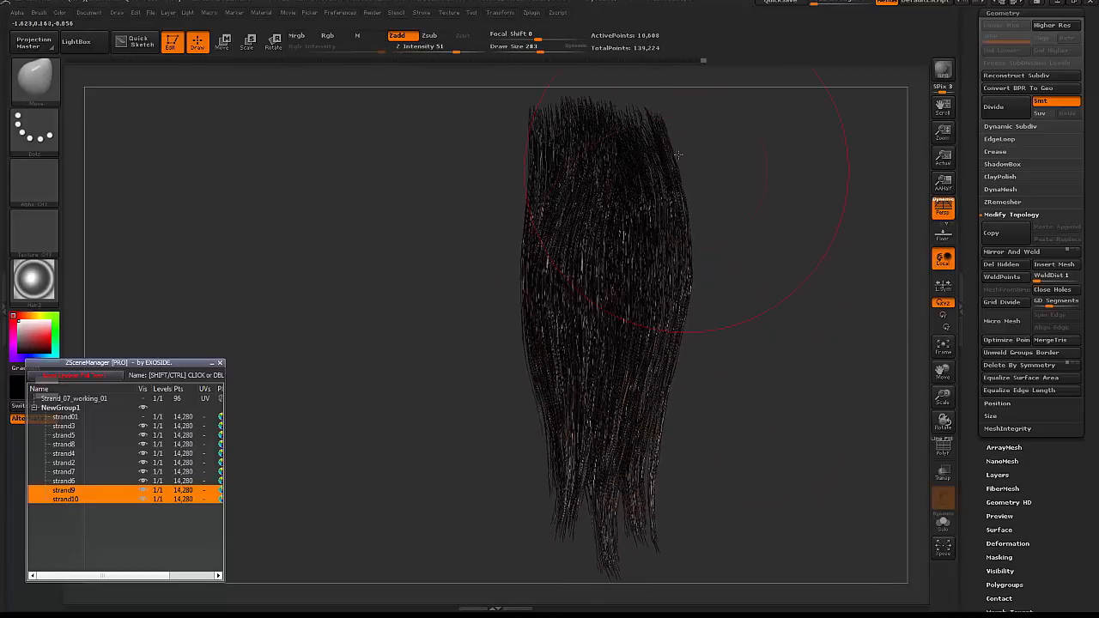
left_click_drag(686, 387, 678, 400)
left_click_drag(674, 464, 662, 486)
left_click_drag(661, 544, 651, 546)
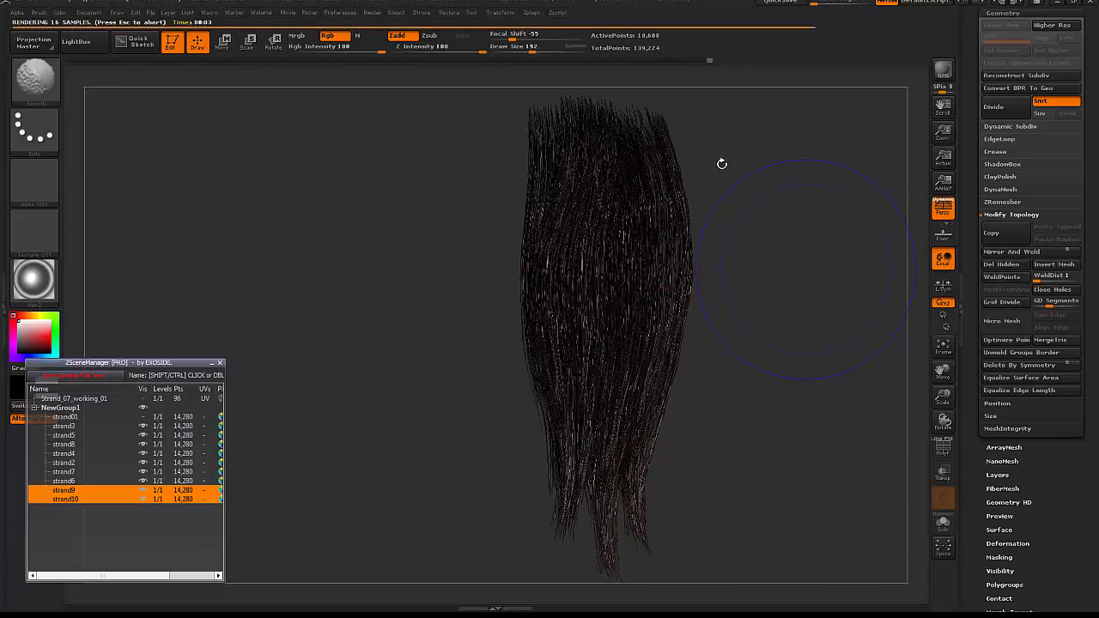
left_click_drag(674, 130, 682, 133)
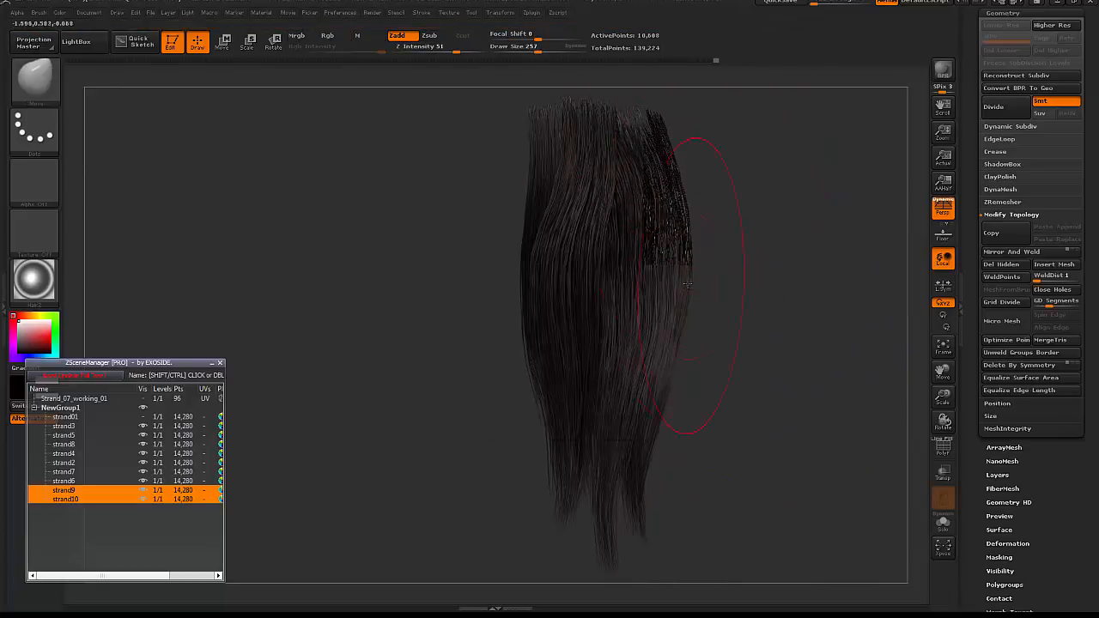
- Reposition strand10 inward and in depth using Transpose move lines from the front and side
mouse_move(824, 282)
left_mouse_down()
mouse_move(759, 290)
mouse_move(839, 280)
left_mouse_up()
key("w")
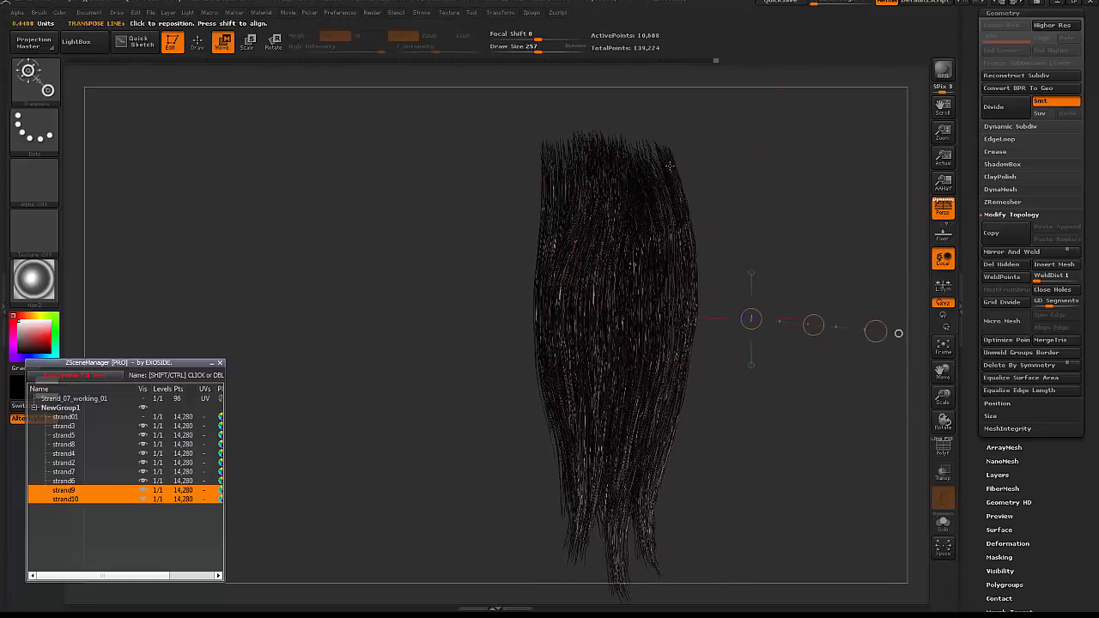
left_click_drag(669, 161, 661, 510)
left_click_drag(777, 365, 687, 352)
mouse_move(665, 316)
left_mouse_down()
mouse_move(653, 316)
mouse_move(696, 289)
mouse_move(757, 290)
left_mouse_up()
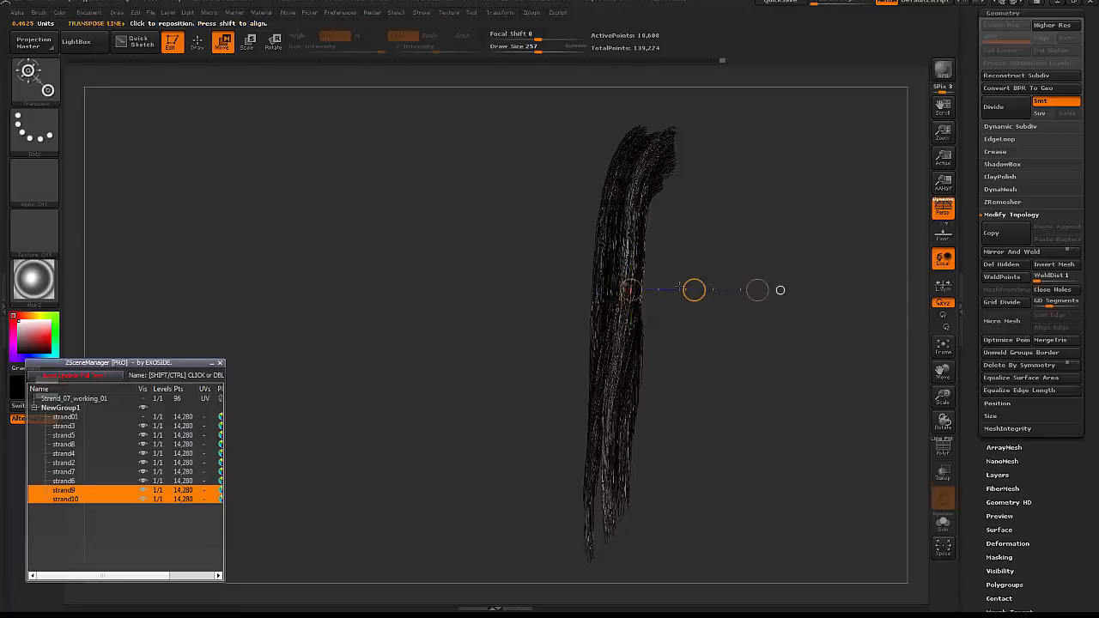
key("q")
- Push strand10's upper and lower parts into the lock with the Move brush at Draw Size 393 and render with BPR
mouse_move(680, 287)
left_mouse_down()
mouse_move(667, 306)
mouse_move(687, 327)
left_mouse_up()
left_click_drag(685, 327, 662, 326)
key("space")
left_click_drag(649, 183, 633, 171)
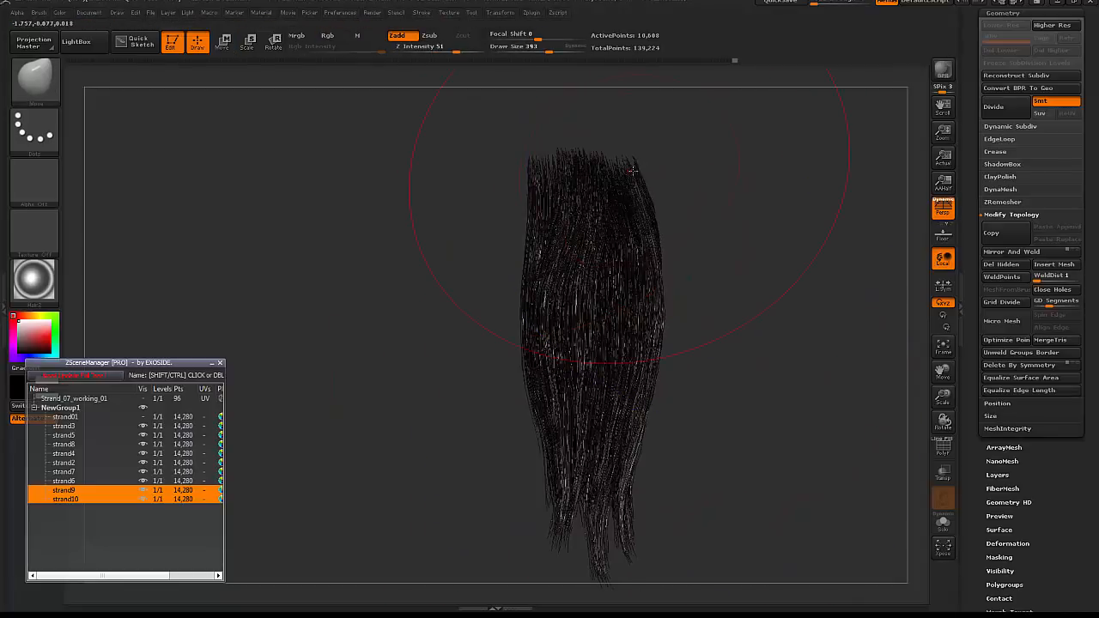
left_click_drag(721, 373, 726, 268, "alt")
mouse_move(632, 429)
left_mouse_down()
mouse_move(620, 420)
mouse_move(628, 403)
left_mouse_up()
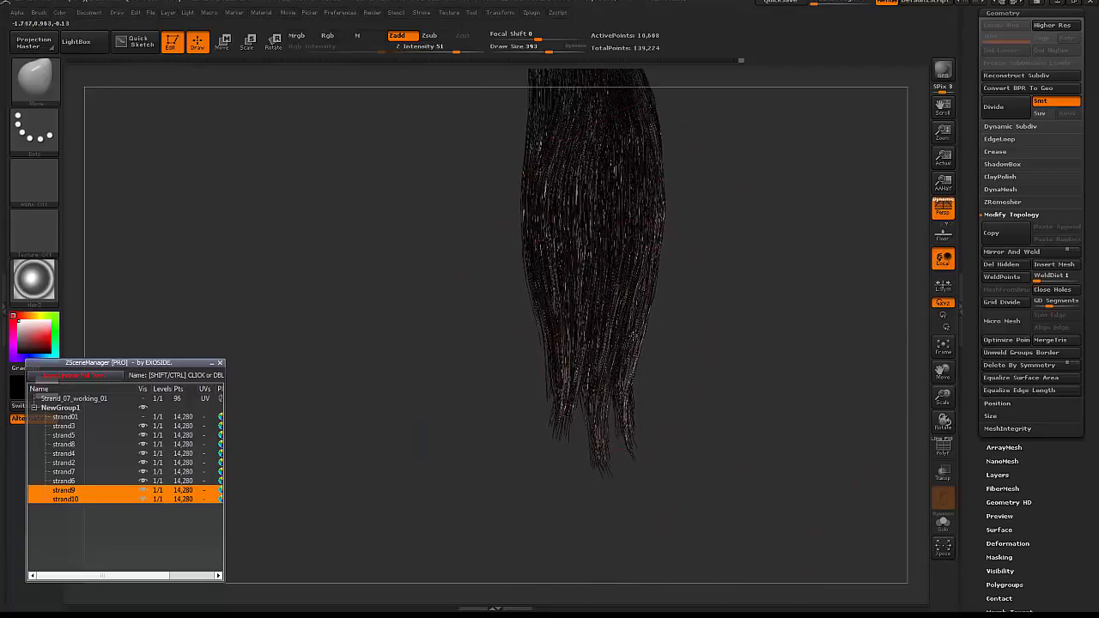
left_click_drag(845, 189, 860, 239, "alt")
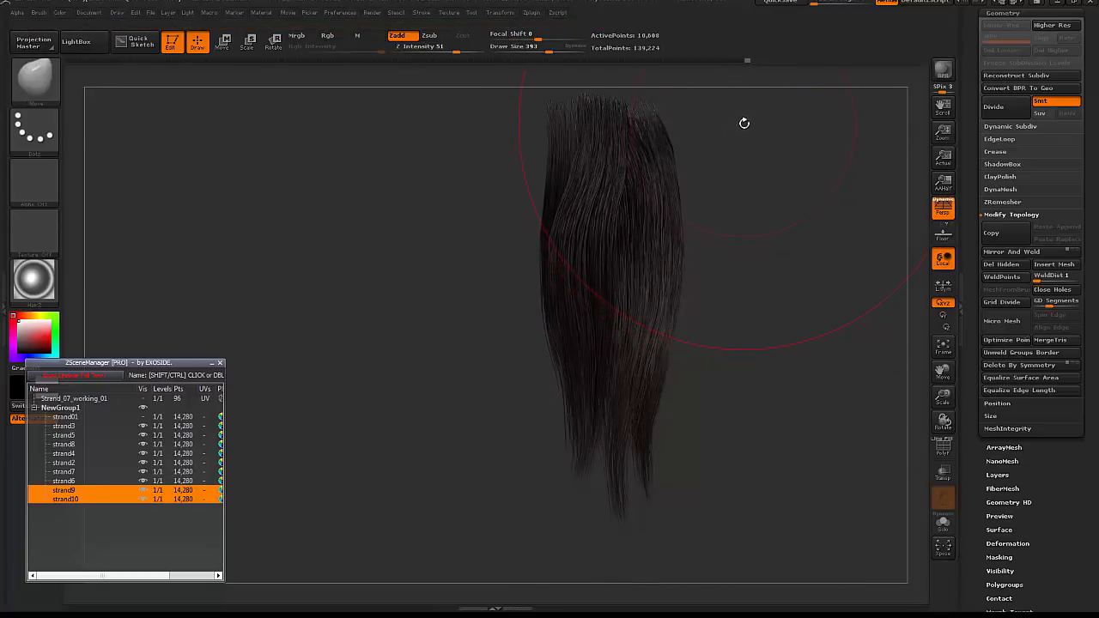
- Examine the lock from the front and side with strand6 active to check how the strands sit together
mouse_move(727, 258)
left_mouse_down()
mouse_move(762, 276)
mouse_move(726, 273)
left_mouse_up()
left_click(639, 335, "alt")
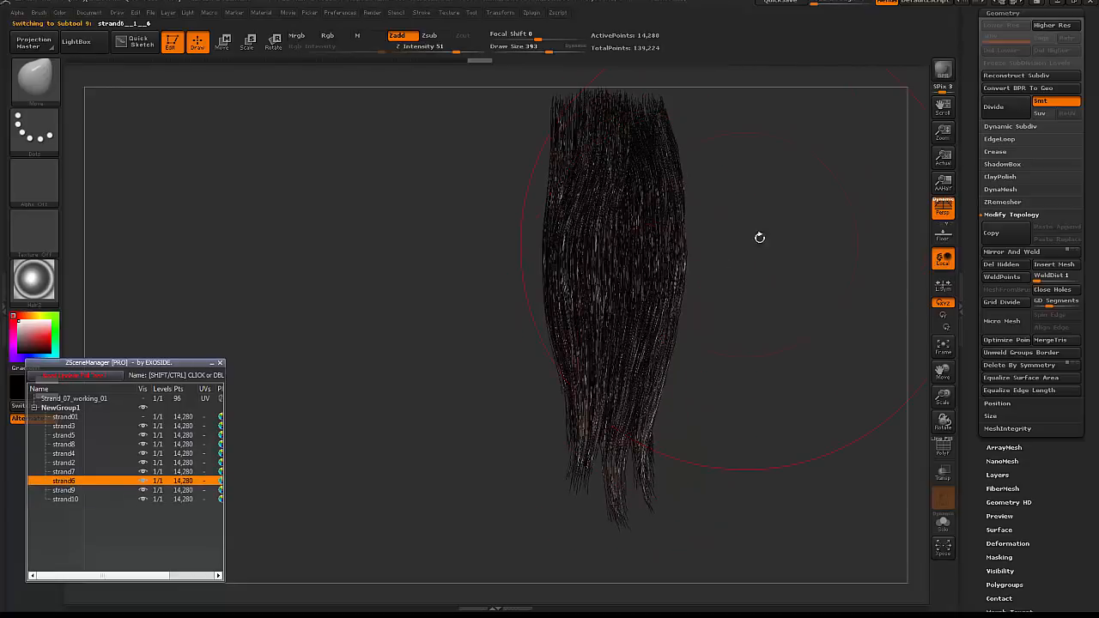
left_click_drag(760, 237, 674, 246)
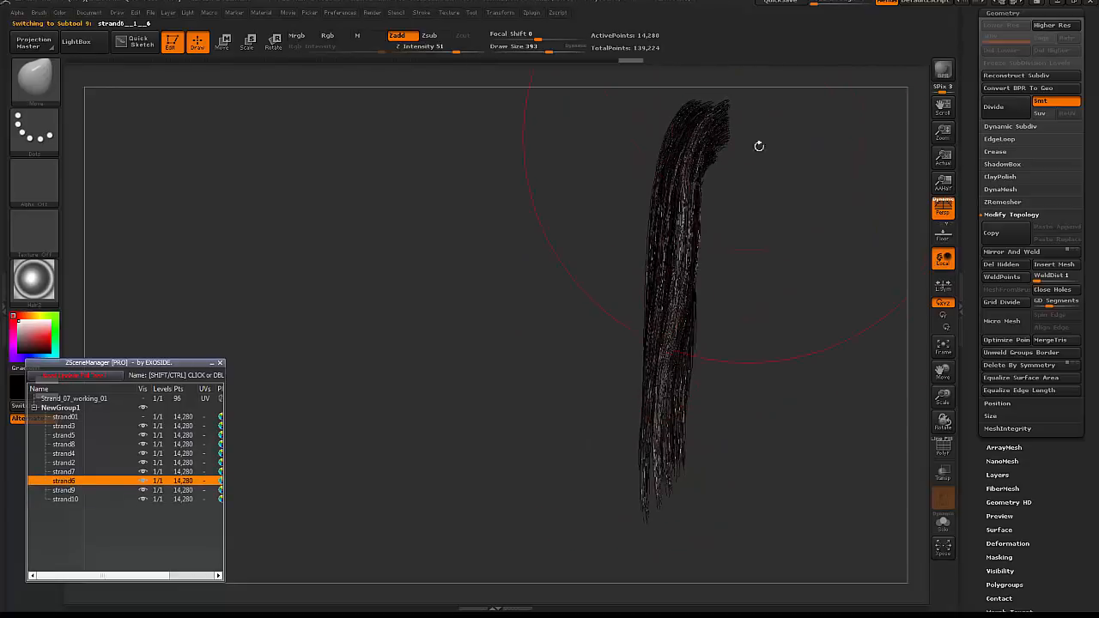
mouse_move(759, 146)
left_mouse_down()
mouse_move(819, 171)
mouse_move(738, 159)
mouse_move(824, 170)
mouse_move(807, 175)
left_mouse_up()
left_click_drag(794, 224, 753, 230, "alt")
left_click(709, 333, "alt")
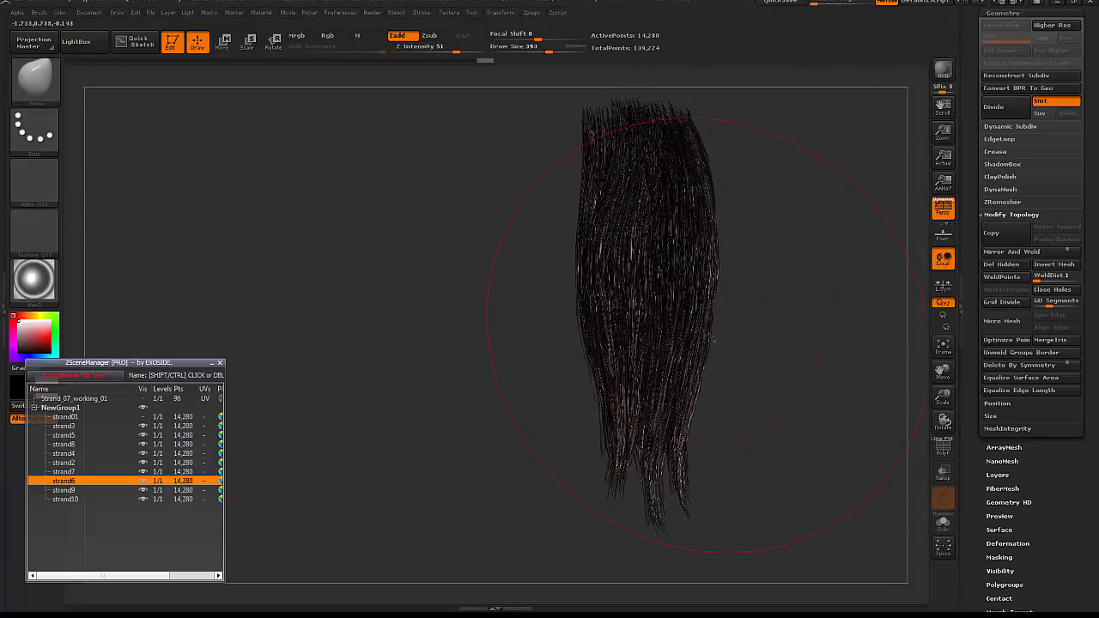
- Duplicate strand10 as strand11 and shift the copy outward along the lock's edge with a Transpose move line
left_click(703, 360, "alt")
left_click_drag(704, 359, 387, 390)
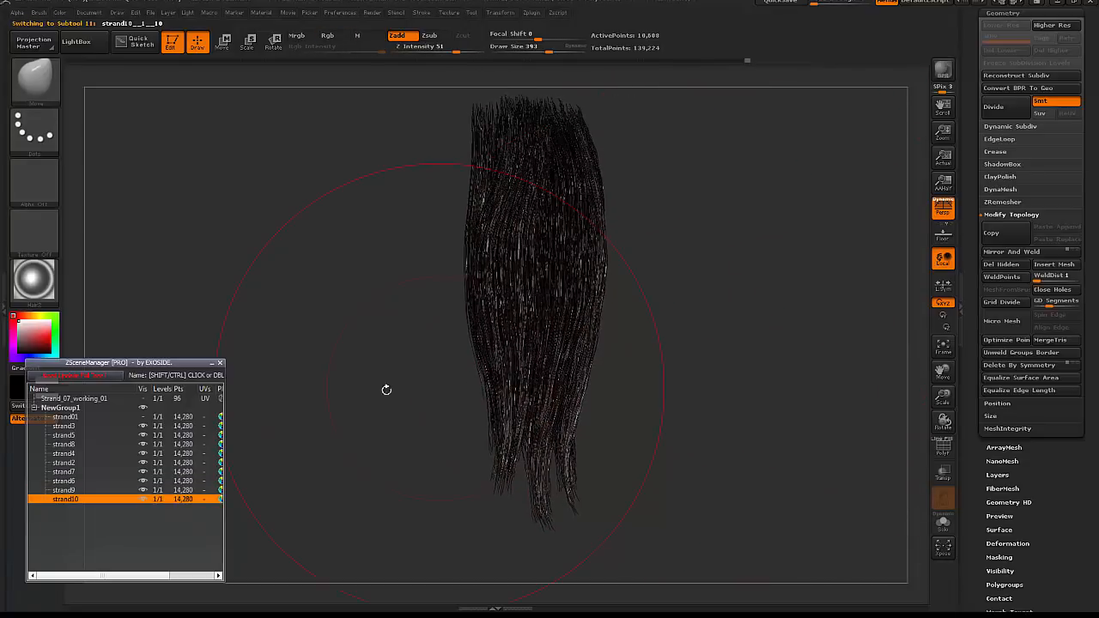
right_click(124, 504)
left_click(173, 206)
key("w")
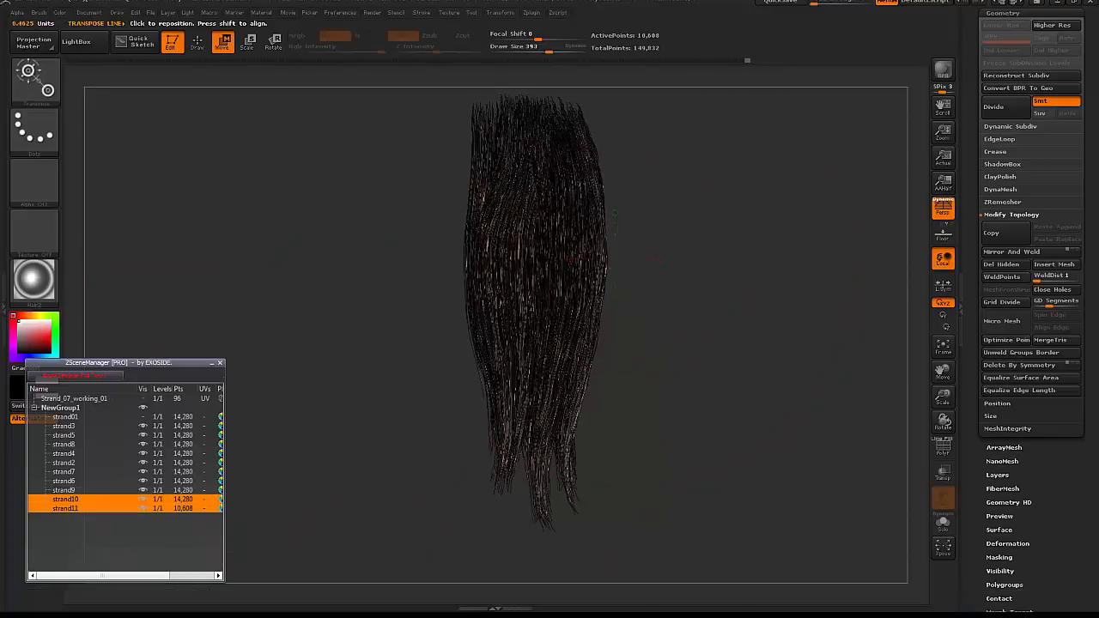
left_click_drag(582, 157, 587, 432)
left_click_drag(588, 292, 648, 292)
mouse_move(662, 248)
left_mouse_down()
mouse_move(786, 248)
mouse_move(665, 246)
left_mouse_up()
- Reshape strand11 with the Move brush at Draw Size 442, working from the front and side views
key("q")
key("space")
left_click_drag(526, 244, 532, 244)
left_click_drag(627, 196, 726, 202)
left_click_drag(727, 203, 623, 241, "alt")
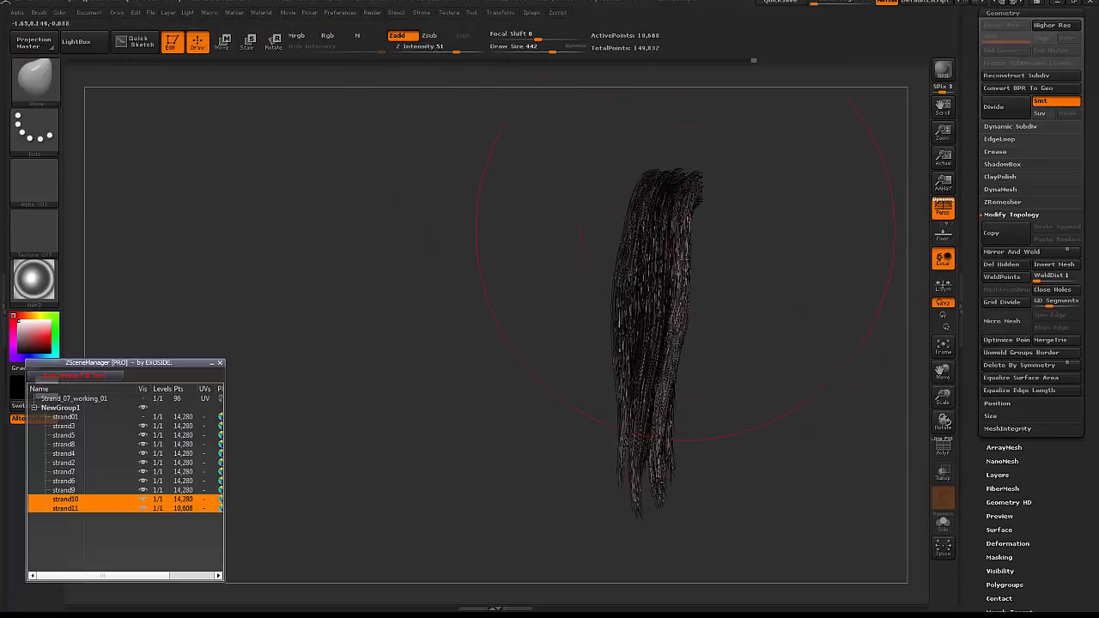
left_click_drag(725, 407, 758, 397)
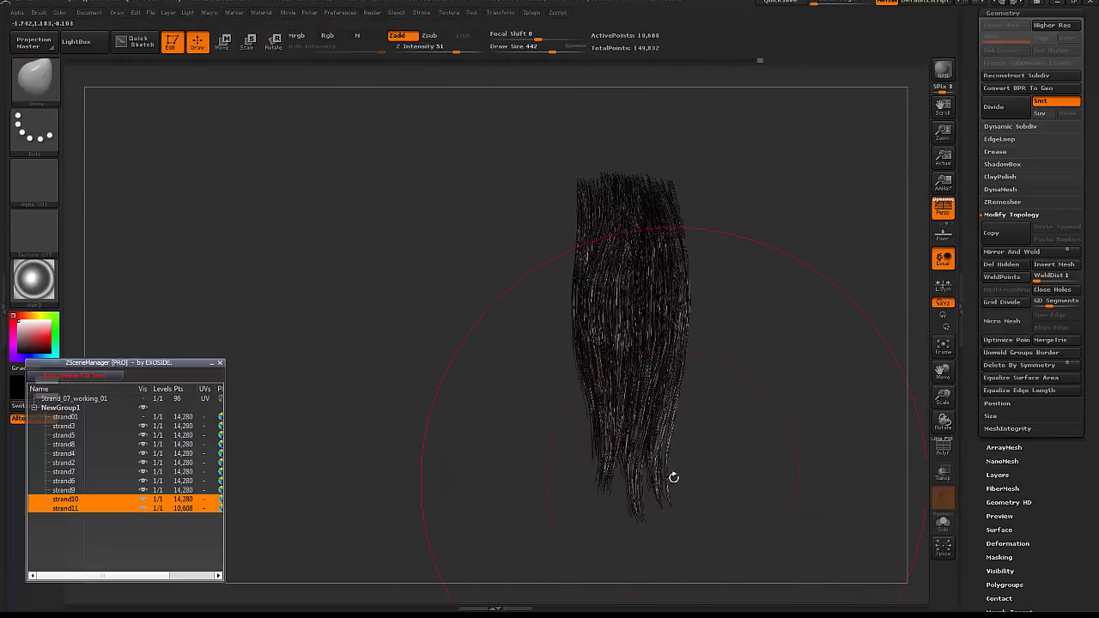
- Reshape strand11's lower tip with the Move brush at Draw Size 175 and tighten its middle with the Pinch brush at 228
key("w")
mouse_move(686, 393)
left_mouse_down()
mouse_move(669, 503)
mouse_move(687, 469)
mouse_move(686, 429)
mouse_move(678, 459)
left_mouse_up()
key("q")
key("space")
left_click_drag(680, 360, 665, 360)
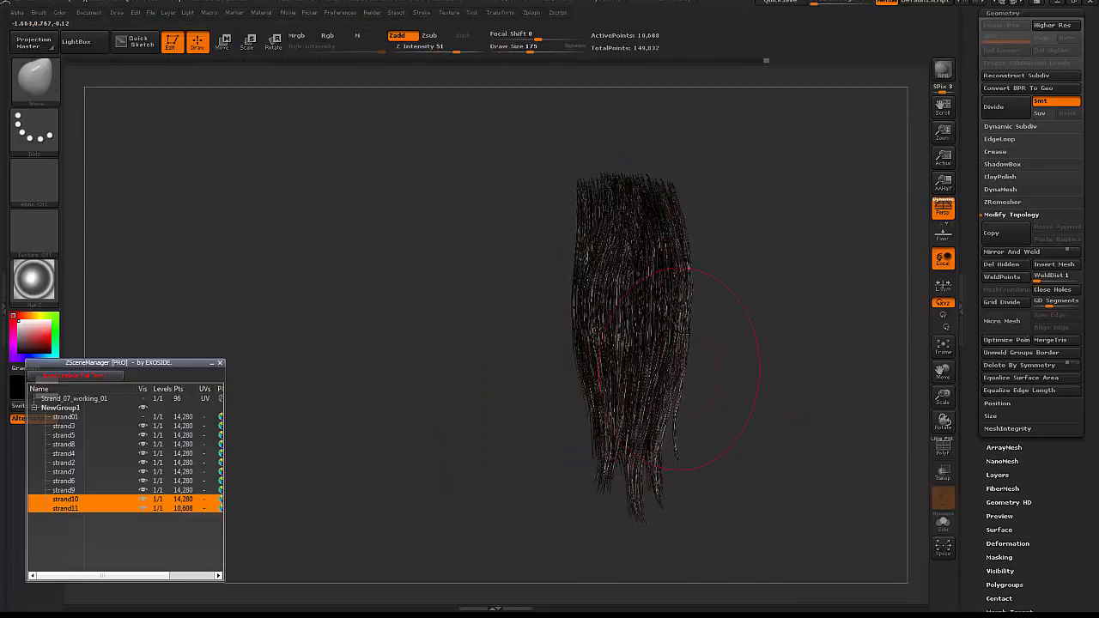
key("space")
left_click_drag(695, 297, 690, 297)
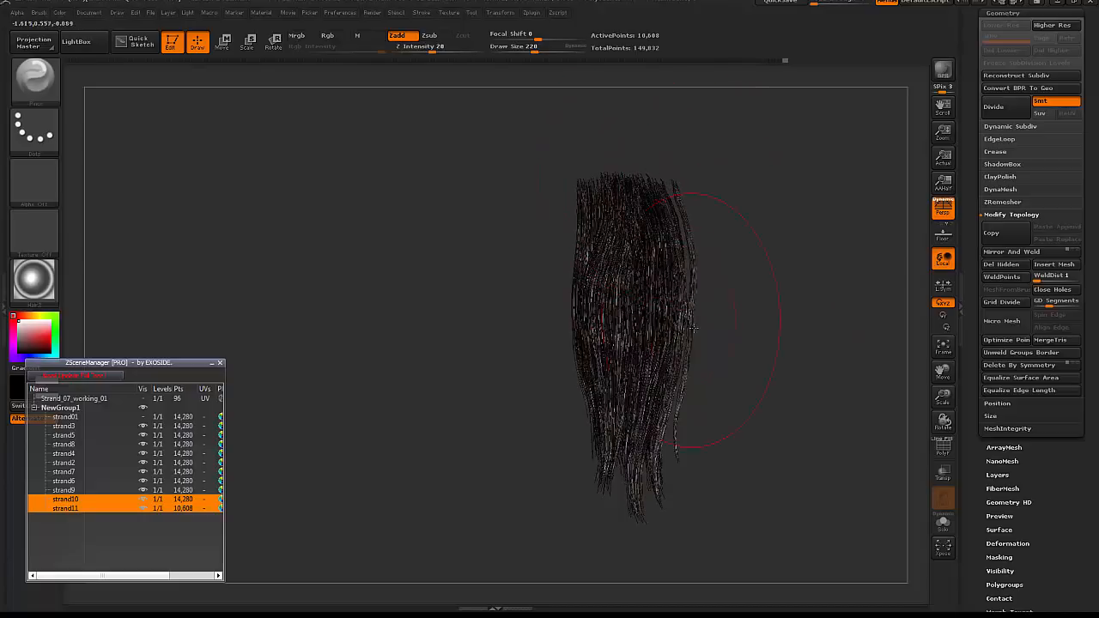
left_click_drag(706, 330, 687, 321, "alt")
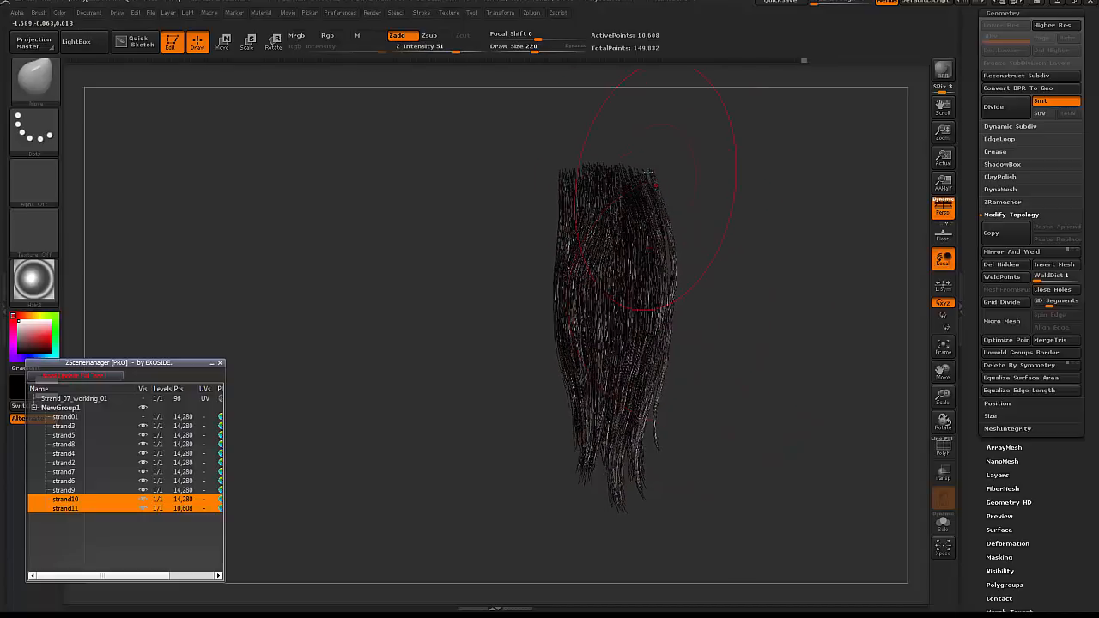
- Pull strand11's root end outward from the top of the lock with the Move brush, reducing Draw Size to 145
mouse_move(730, 292)
left_mouse_down()
mouse_move(751, 297)
mouse_move(730, 292)
left_mouse_up()
mouse_move(654, 198)
left_mouse_down()
mouse_move(666, 198)
mouse_move(672, 233)
left_mouse_up()
key("space")
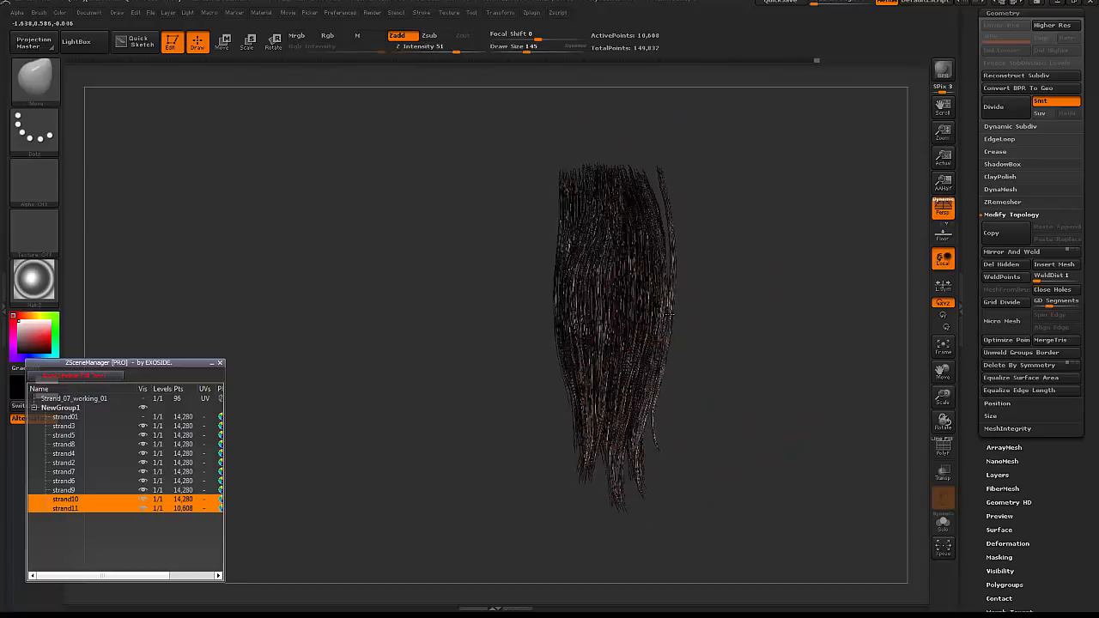
key("shift")
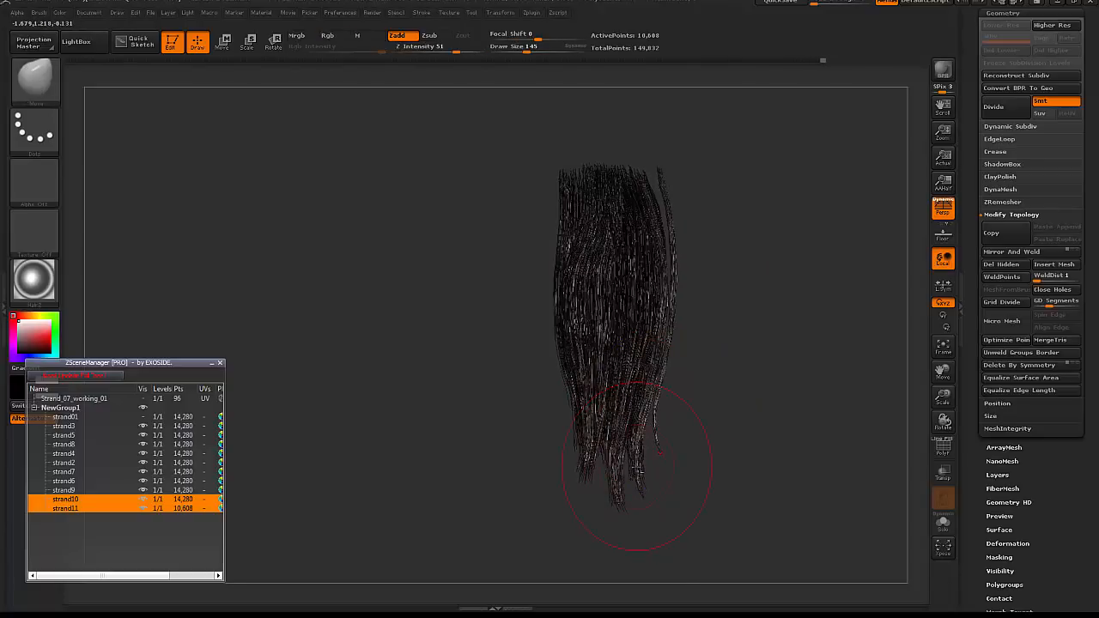
- Activate strand10, adjust its tip with the Move brush at Draw Size 197 and render the lock with BPR
left_click_drag(640, 470, 614, 424, "alt")
left_click(617, 404, "alt")
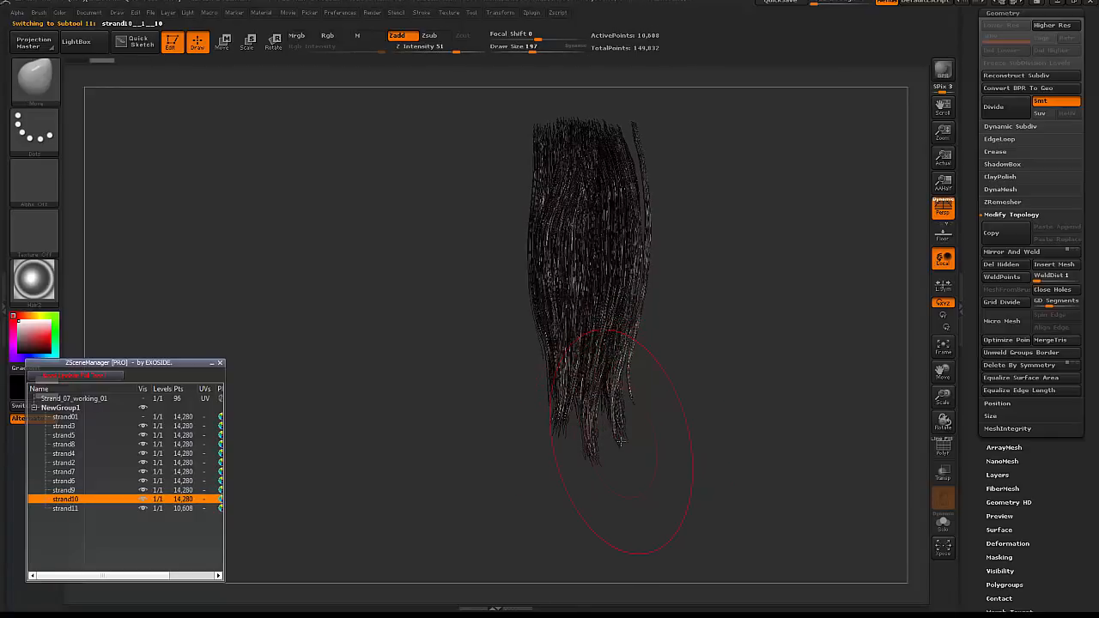
mouse_move(680, 437)
left_mouse_down()
mouse_move(660, 232)
mouse_move(772, 238)
left_mouse_up()
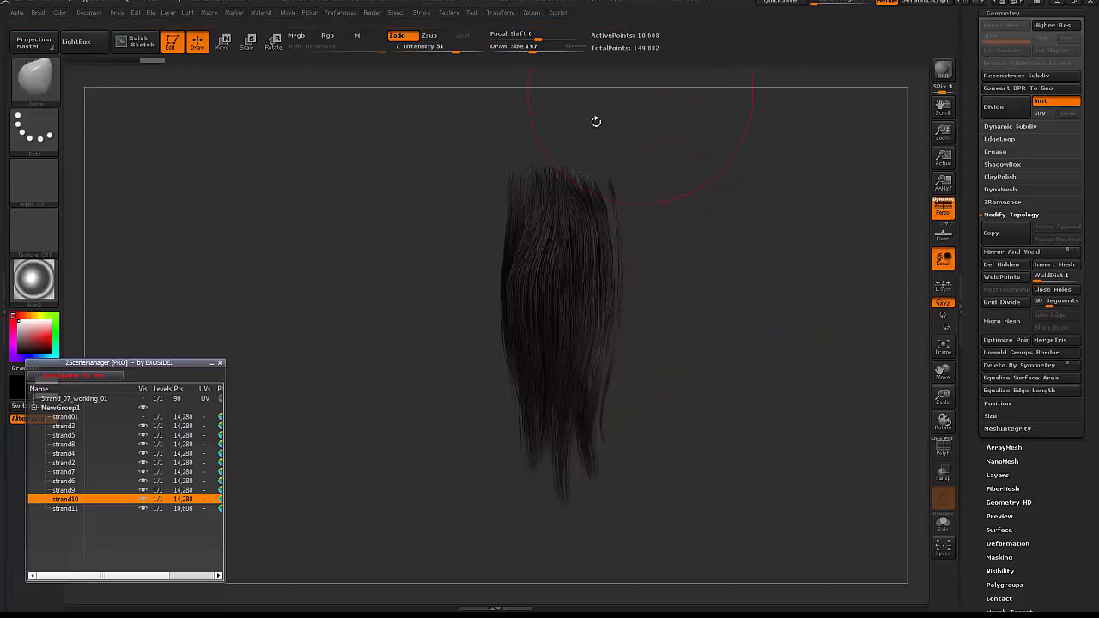
- Activate strand11, refine its root end with the Move brush at Draw Size 168 and render with BPR
left_click(611, 170)
left_click(603, 170, "alt")
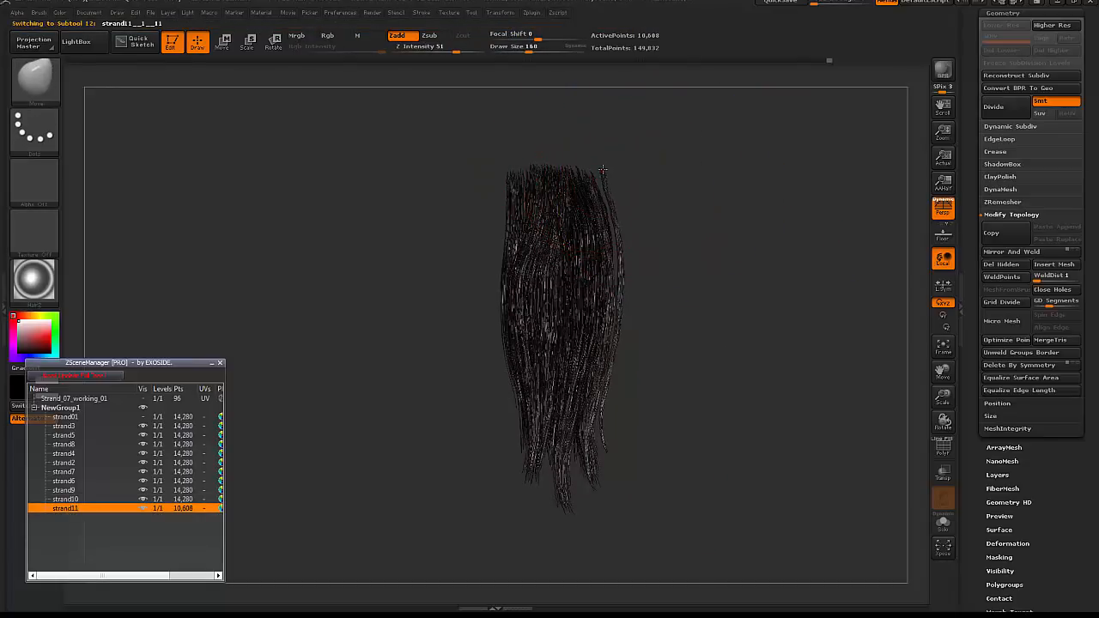
mouse_move(611, 184)
left_mouse_down()
mouse_move(723, 177)
mouse_move(733, 167)
left_mouse_up()
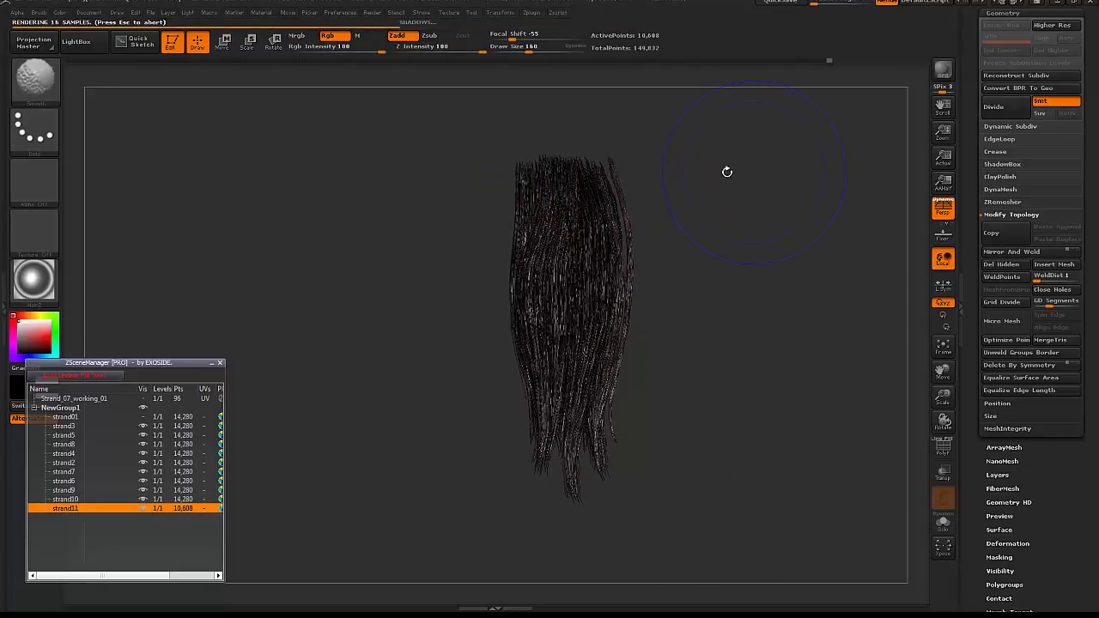
left_click(739, 219)
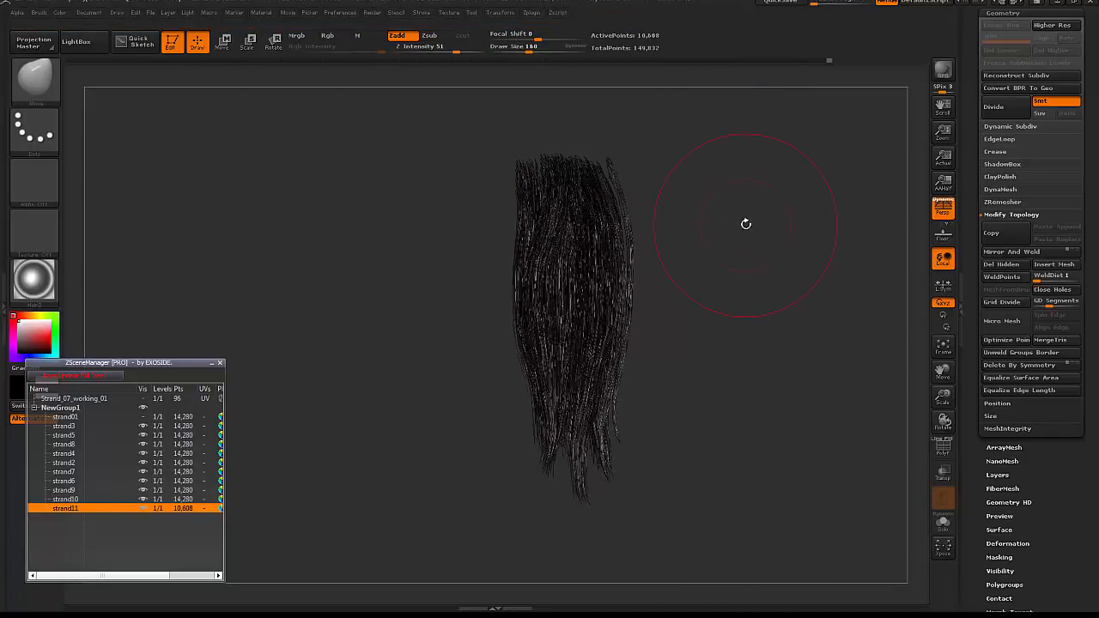
- Duplicate strand2 as strand12 and reposition the copy along the opposite edge of the lock with a Transpose move line
left_click(538, 249, "alt")
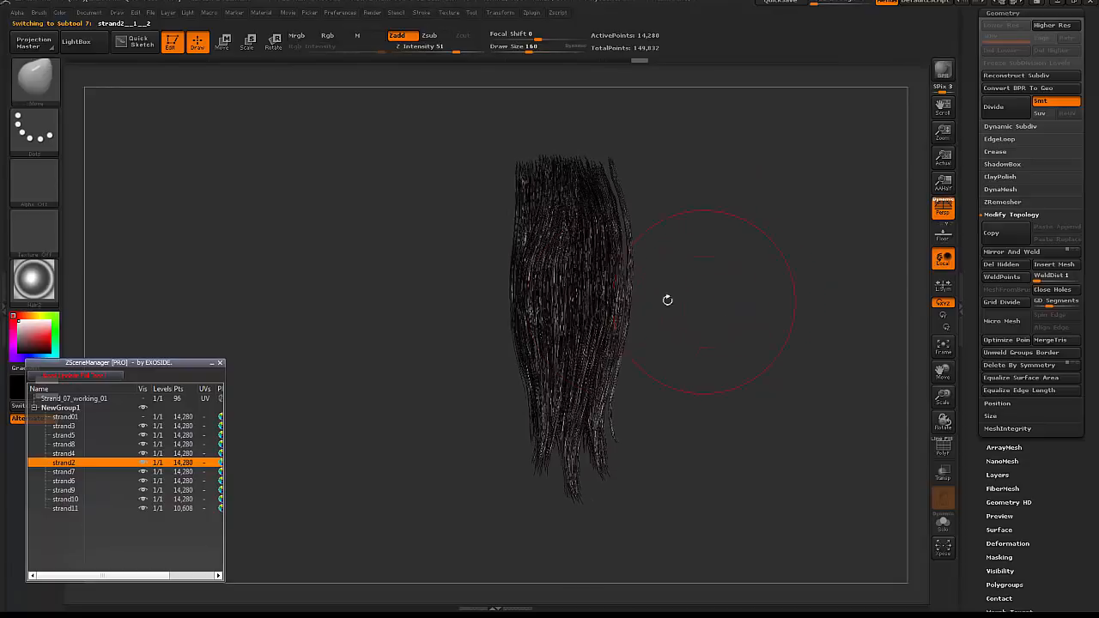
right_click(77, 469)
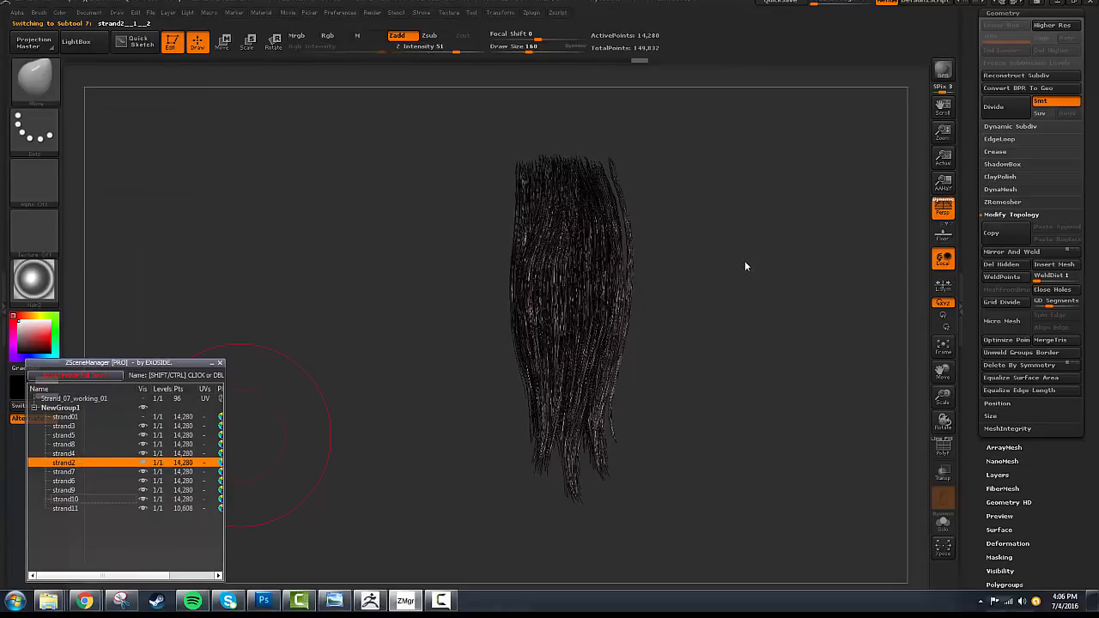
left_click(942, 523)
key("w")
left_click_drag(690, 270, 609, 283)
left_click_drag(534, 164, 530, 498)
left_click(943, 522)
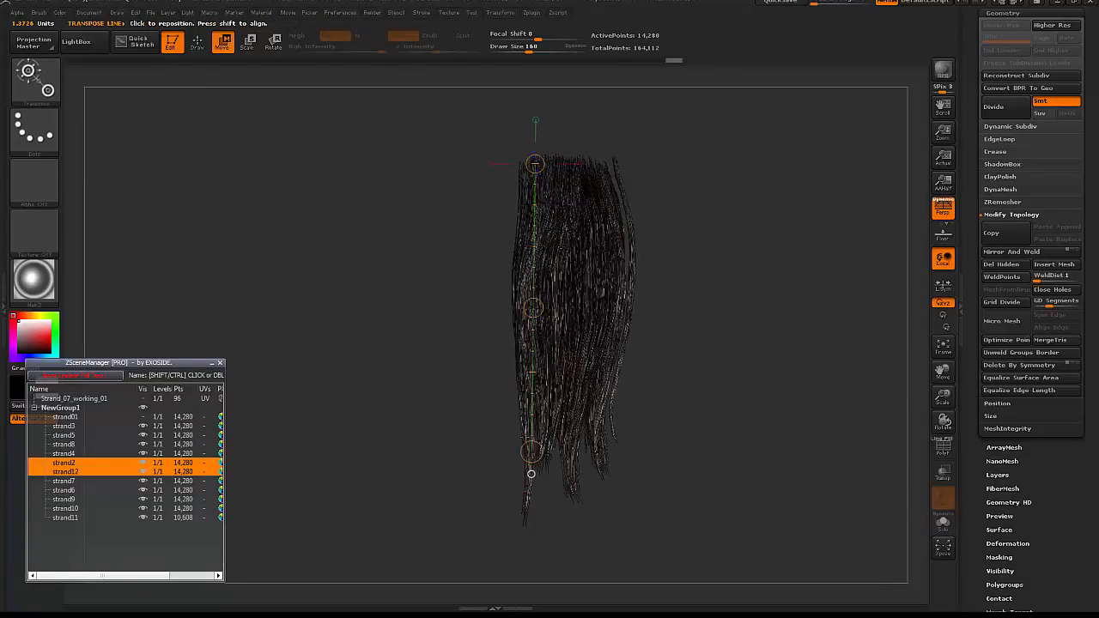
left_click_drag(531, 452, 543, 427)
left_click_drag(687, 283, 618, 283)
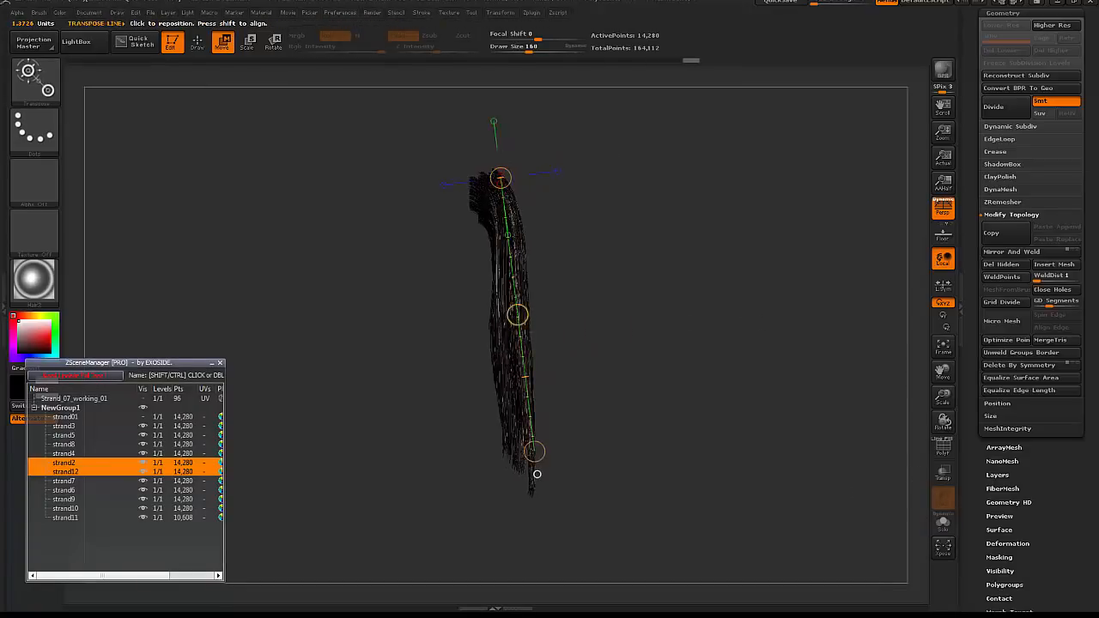
- Push strand12's lower and middle parts into the lock from the side with the Move brush at Draw Size 203
key("q")
key("space")
mouse_move(527, 409)
left_mouse_down()
mouse_move(540, 409)
mouse_move(529, 410)
mouse_move(525, 367)
left_mouse_up()
left_click_drag(524, 283, 515, 276)
left_click_drag(592, 273, 712, 279)
- Isolate strand12, hide part of its fibers and delete them, then show the whole lock and render with BPR
left_click(942, 523)
left_click_drag(687, 215, 613, 206)
left_click(528, 179, "ctrl+shift")
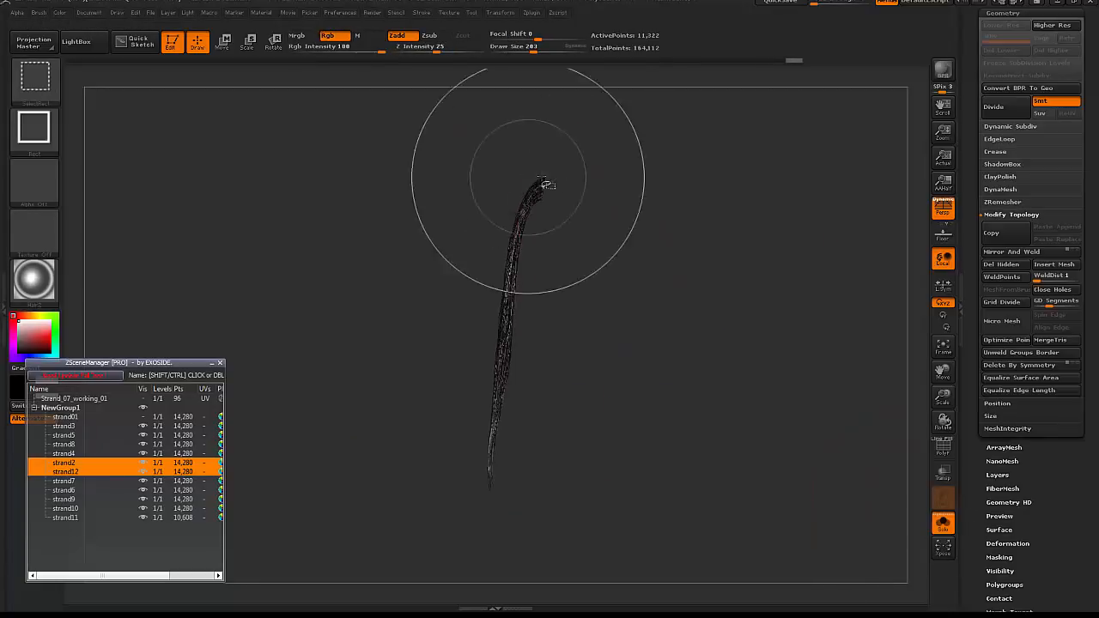
left_click(1007, 264)
left_click_drag(730, 267, 806, 267)
left_click(943, 523)
mouse_move(741, 262)
left_mouse_down()
mouse_move(804, 242)
mouse_move(832, 260)
left_mouse_up()
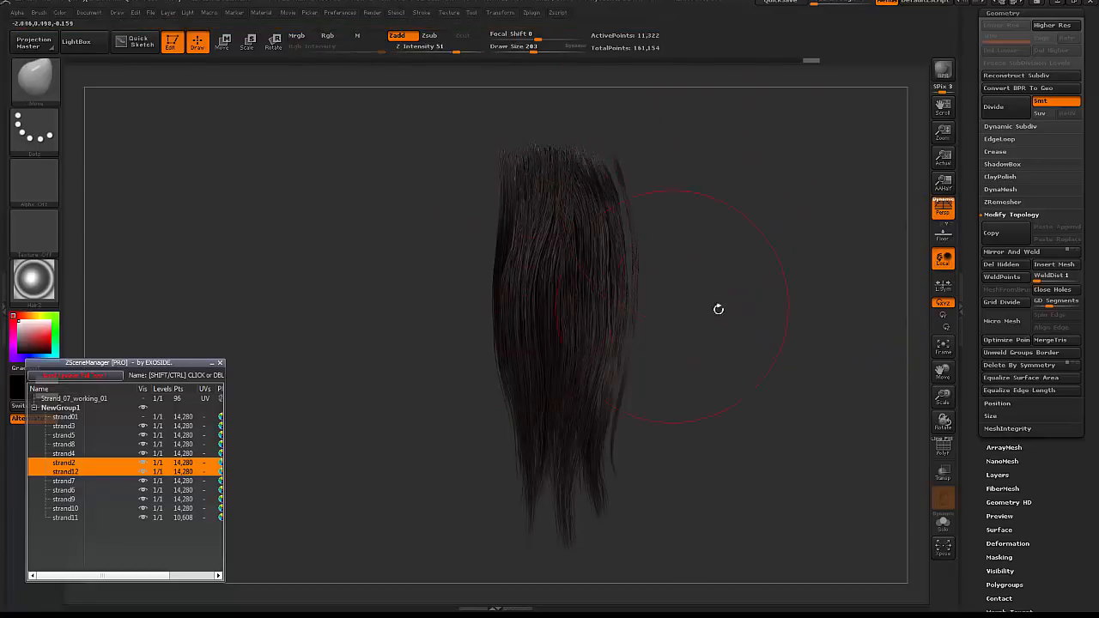
- Activate strand3 and adjust the gaps between the lock's lower ends with the Move brush at Draw Size 283 from several angles
left_click_drag(719, 309, 686, 320)
key("space")
mouse_move(483, 309)
left_mouse_down()
mouse_move(498, 310)
mouse_move(484, 309)
left_mouse_up()
key("space")
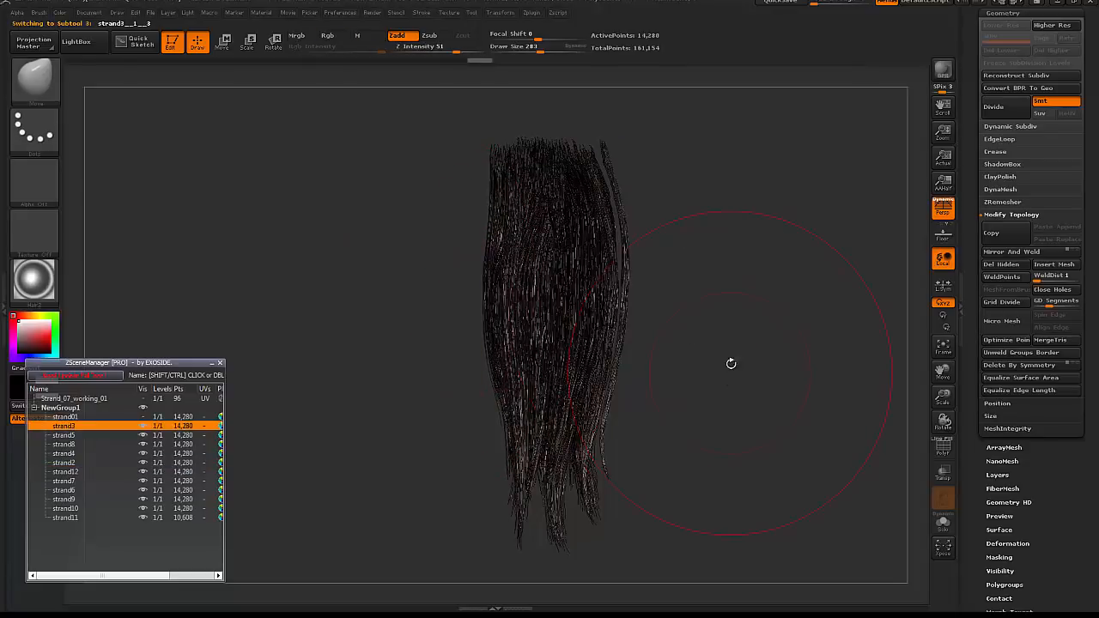
left_click_drag(705, 286, 674, 156, "alt")
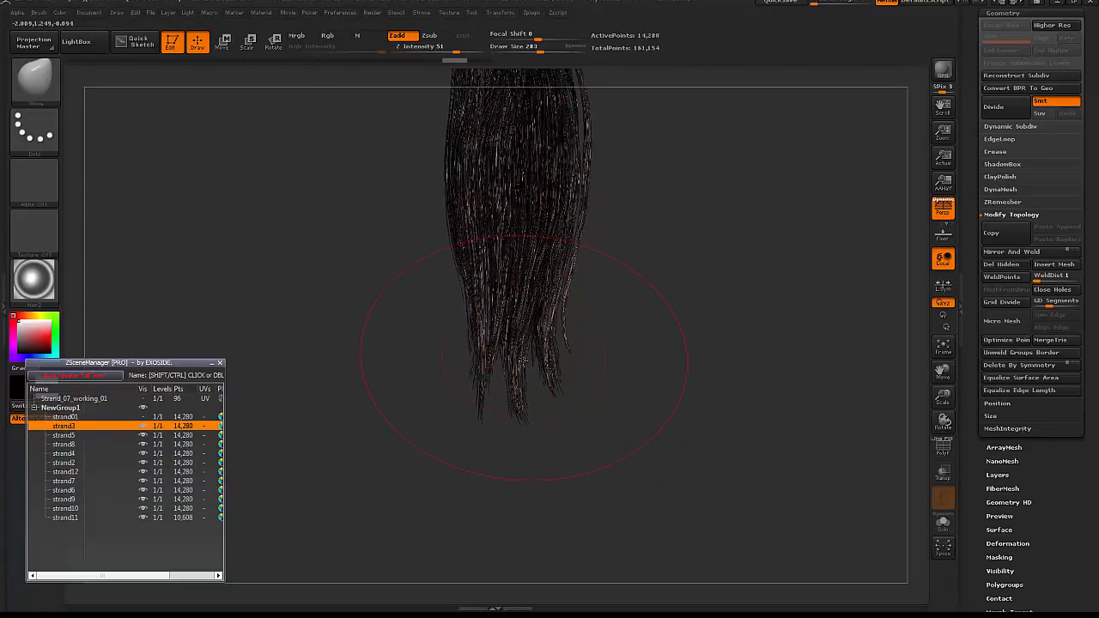
left_click_drag(583, 422, 530, 370)
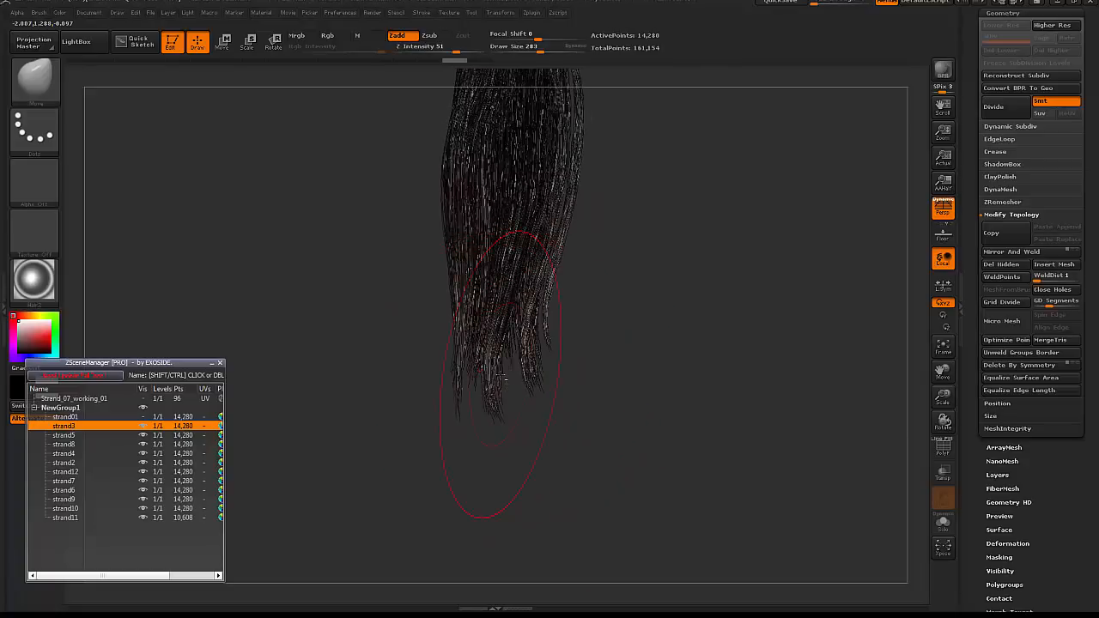
left_click_drag(586, 436, 562, 433)
left_click_drag(515, 369, 537, 373)
mouse_move(592, 429)
left_mouse_down()
mouse_move(614, 431)
mouse_move(599, 432)
left_mouse_up()
- Duplicate strand6 as strand13, undoing the stray Transpose change on the original strand
right_click(104, 492)
left_click(169, 190)
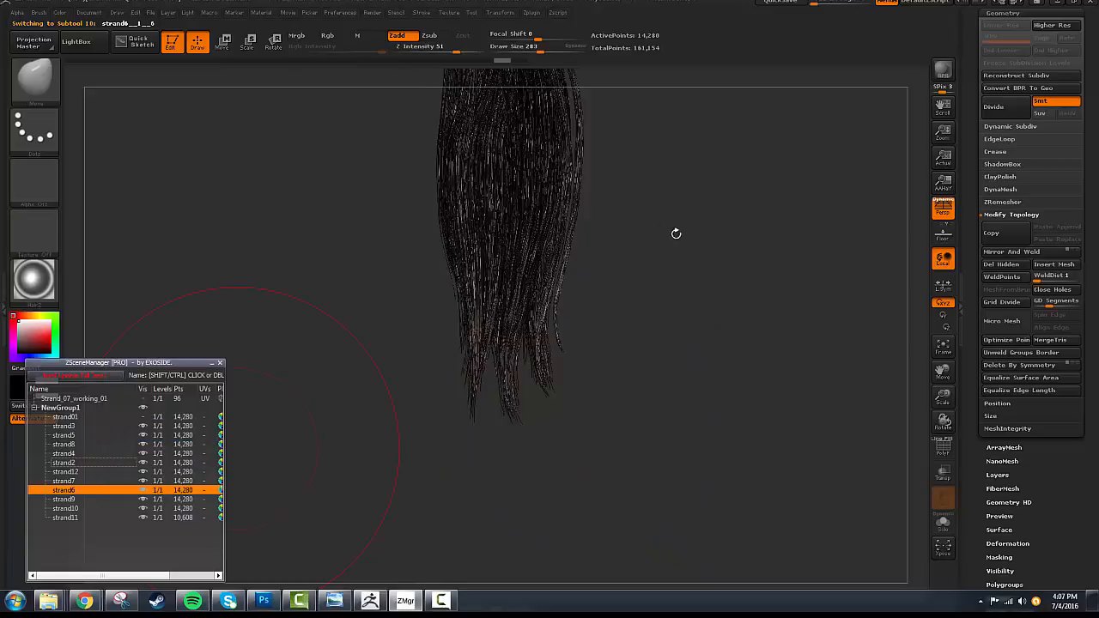
key("w")
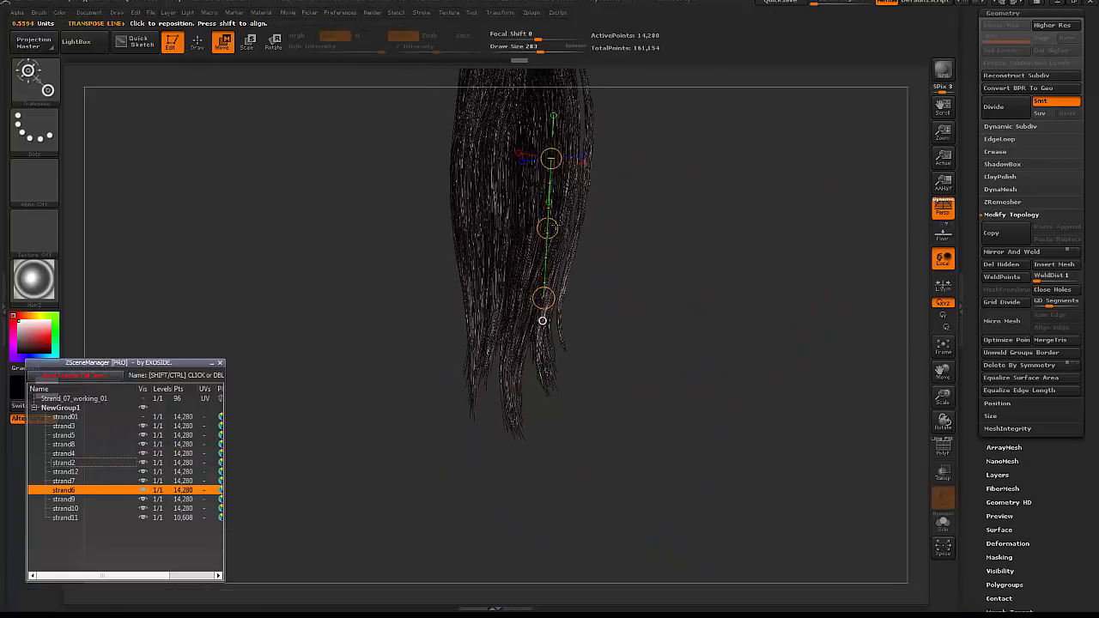
key("ctrl+z")
left_click_drag(259, 465, 182, 434)
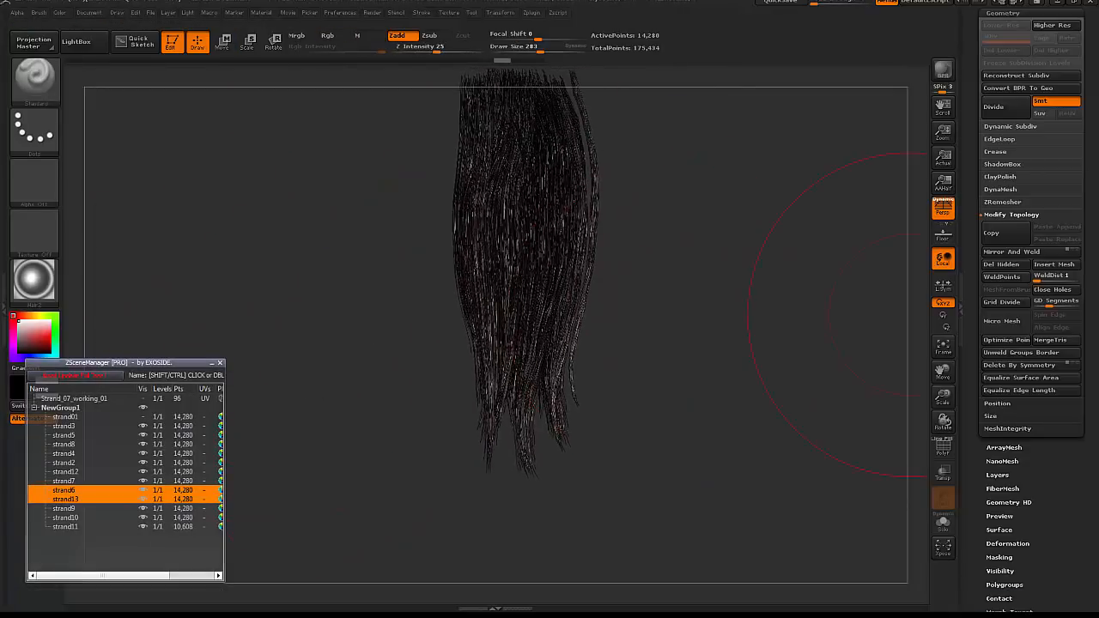
- Reposition strand13 sideways and in depth within the lock using a Transpose move line from the front and side
left_click_drag(648, 280, 691, 298)
key("w")
mouse_move(544, 157)
left_mouse_down()
mouse_move(561, 468)
mouse_move(544, 500)
left_mouse_up()
left_click_drag(544, 329, 557, 329)
left_click_drag(690, 326, 772, 326)
left_click_drag(554, 326, 569, 322)
- Bend strand13's lower part into the gap between the tips with the Move brush at Draw Size 401 and render with BPR
key("q")
mouse_move(624, 139)
left_mouse_down()
mouse_move(651, 295)
mouse_move(535, 344)
mouse_move(701, 393)
mouse_move(603, 409)
left_mouse_up()
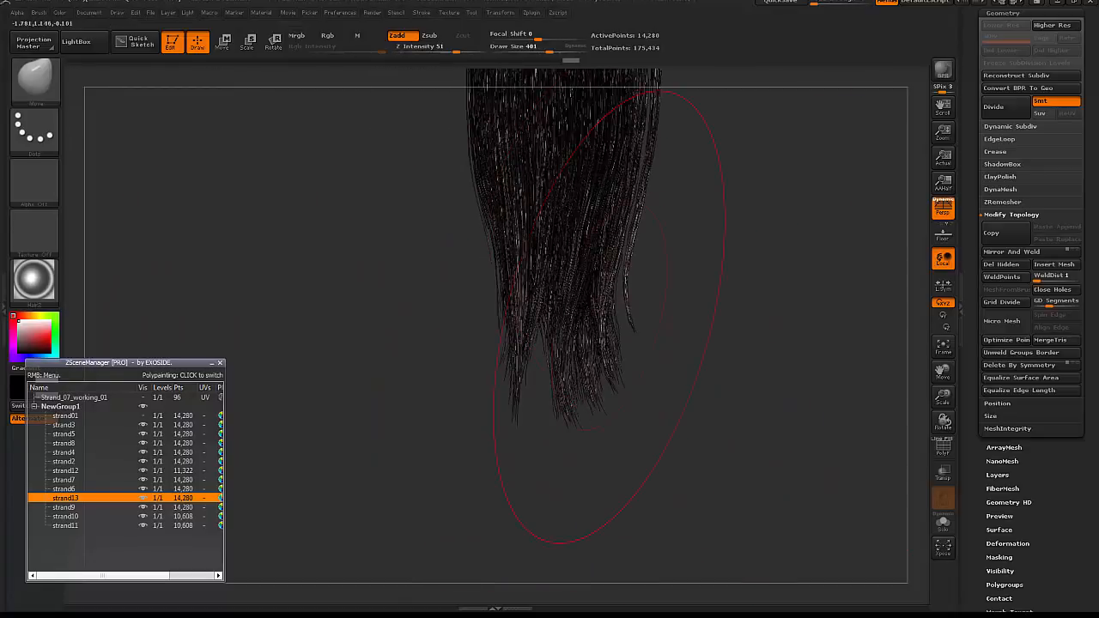
left_click_drag(763, 318, 763, 313)
key("shift+r")
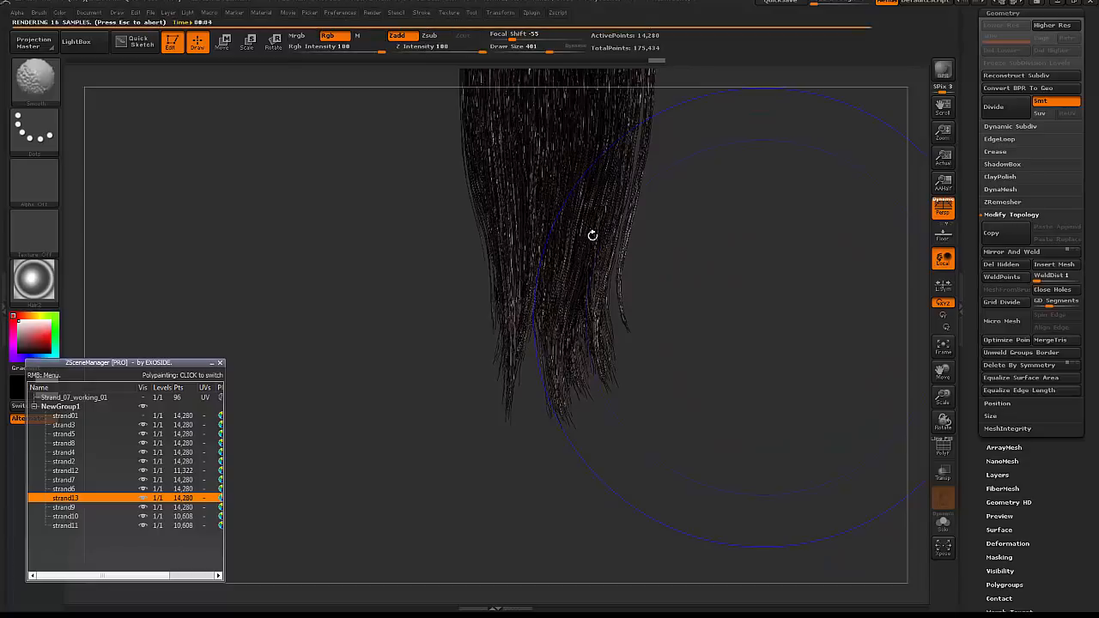
- Isolate strand13 and narrow its lower length with the Pinch brush at Draw Size 304
key("space")
left_click(942, 519)
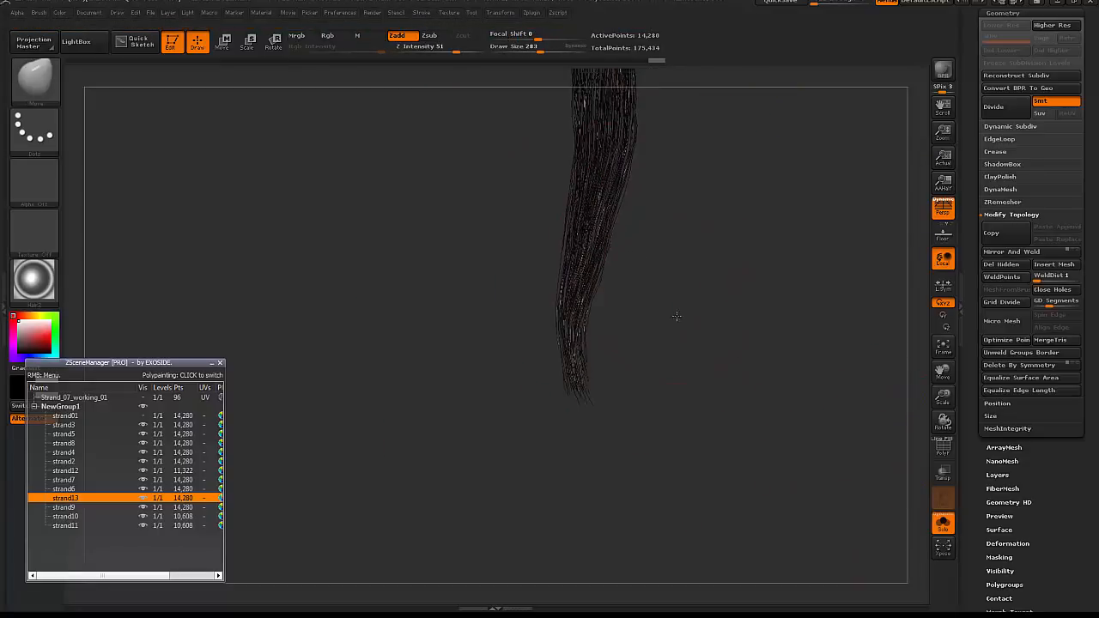
key("space")
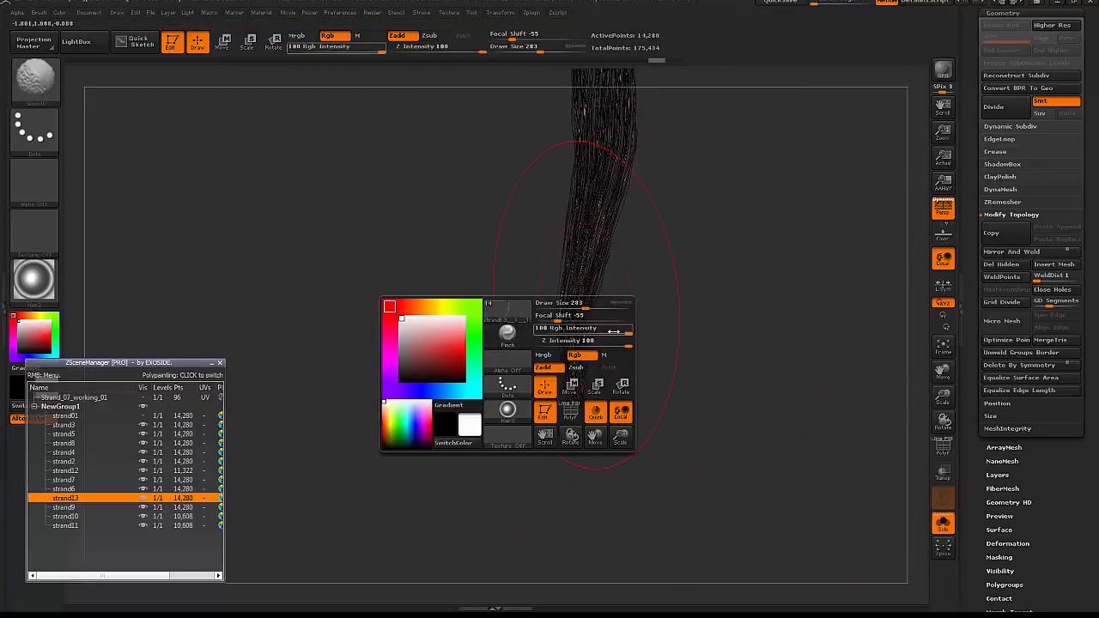
left_click(587, 355)
key("space")
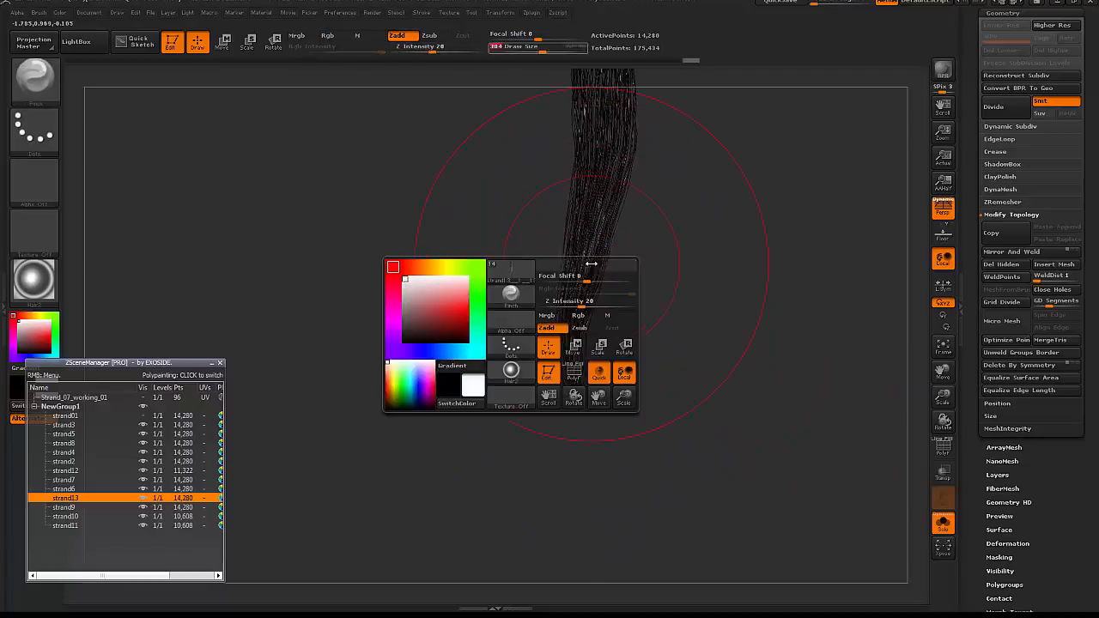
left_click(591, 265)
left_click_drag(600, 163, 582, 330)
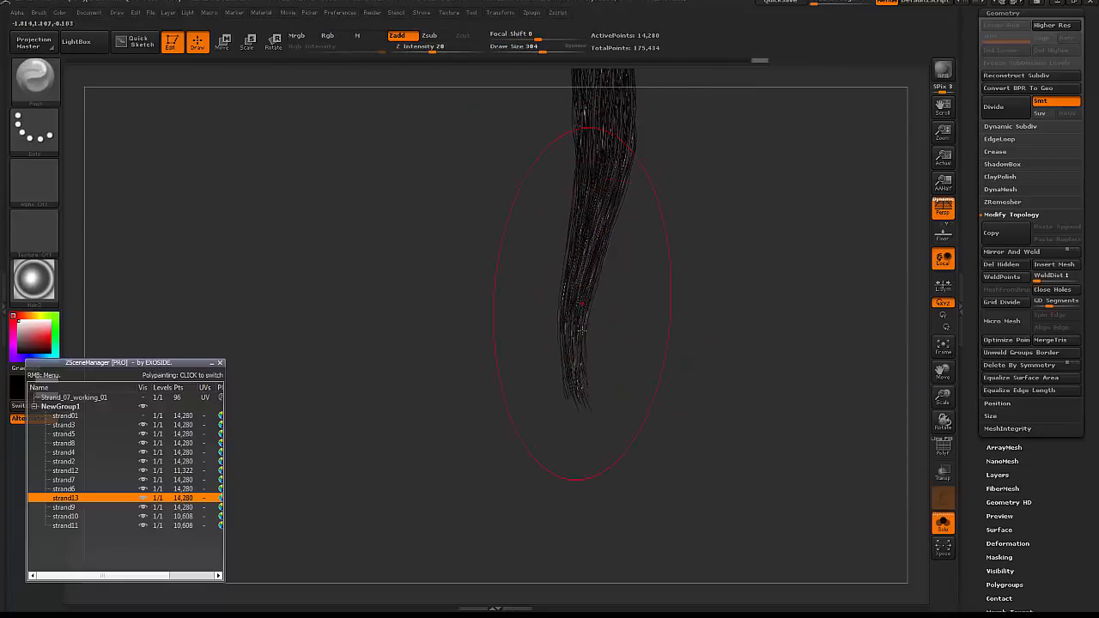
- Show the whole lock, reshape strand13's tip with the Move brush at Draw Size 186 and render with BPR
left_click(941, 522)
key("b")
key("m")
key("v")
key("ctrl+z")
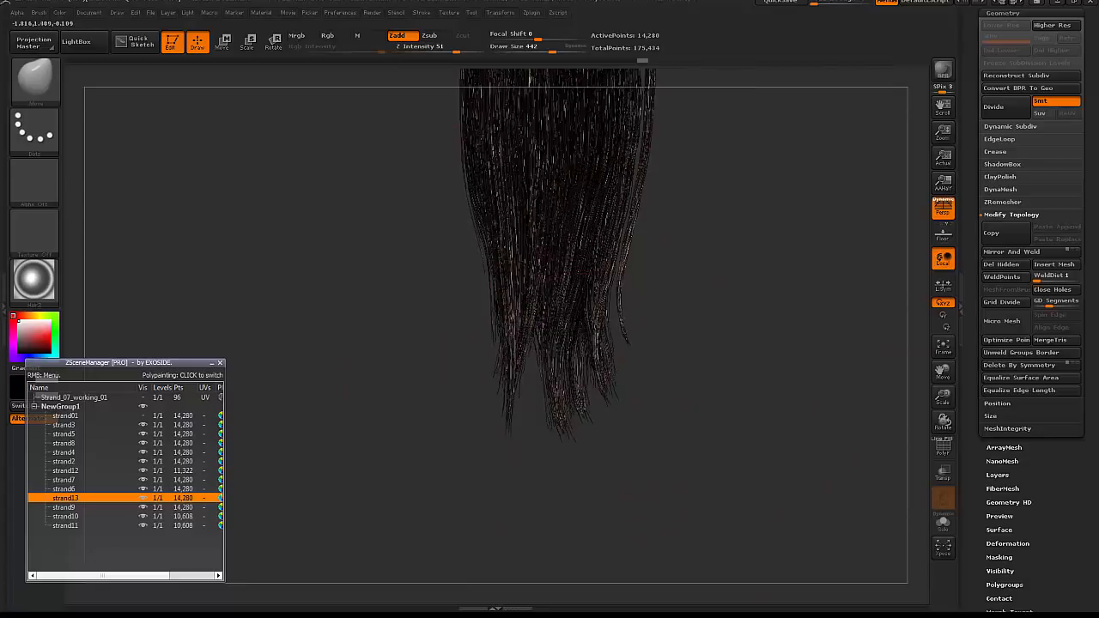
key("space")
left_click_drag(589, 377, 567, 377)
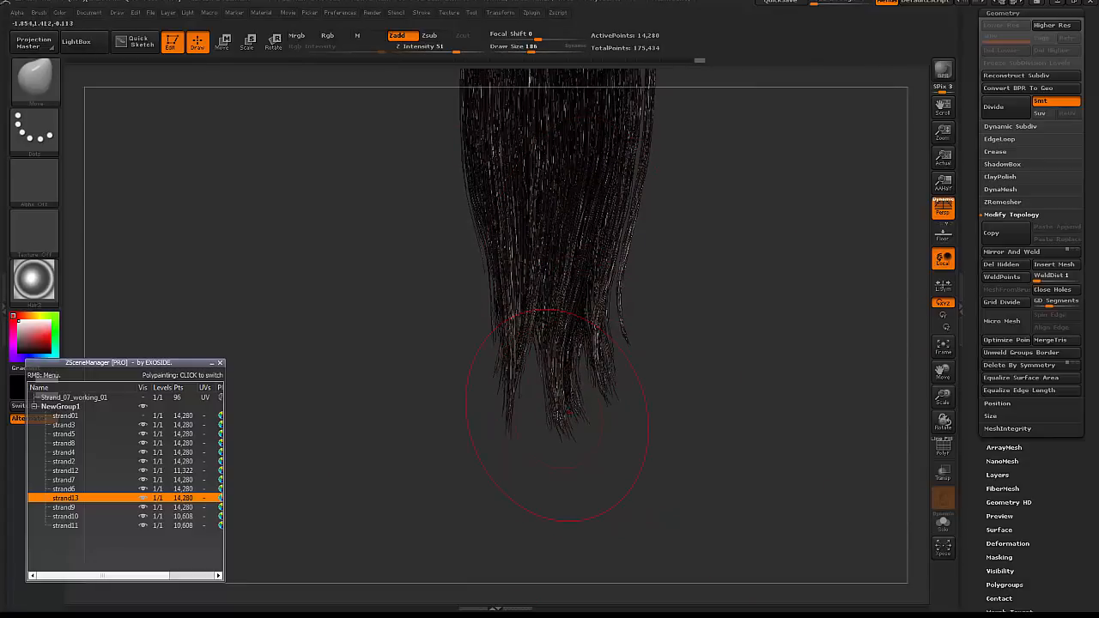
left_click_drag(768, 342, 723, 354, "shift")
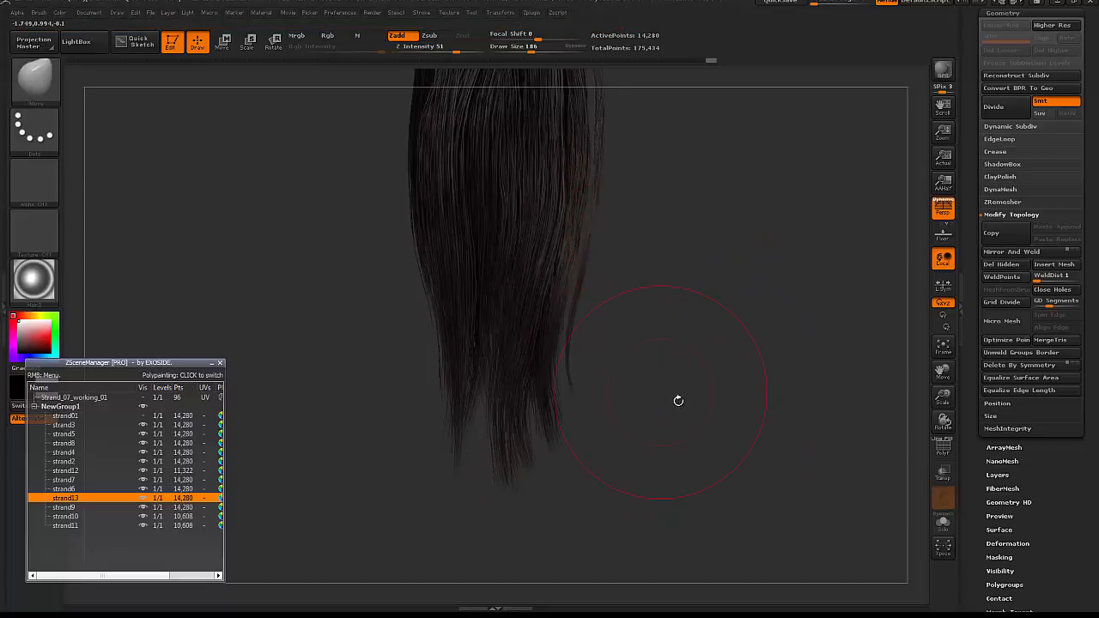
- Set strand13's BPR fiber radius to 2 in the FiberMesh settings
left_click_drag(679, 400, 725, 427)
left_click(1003, 488)
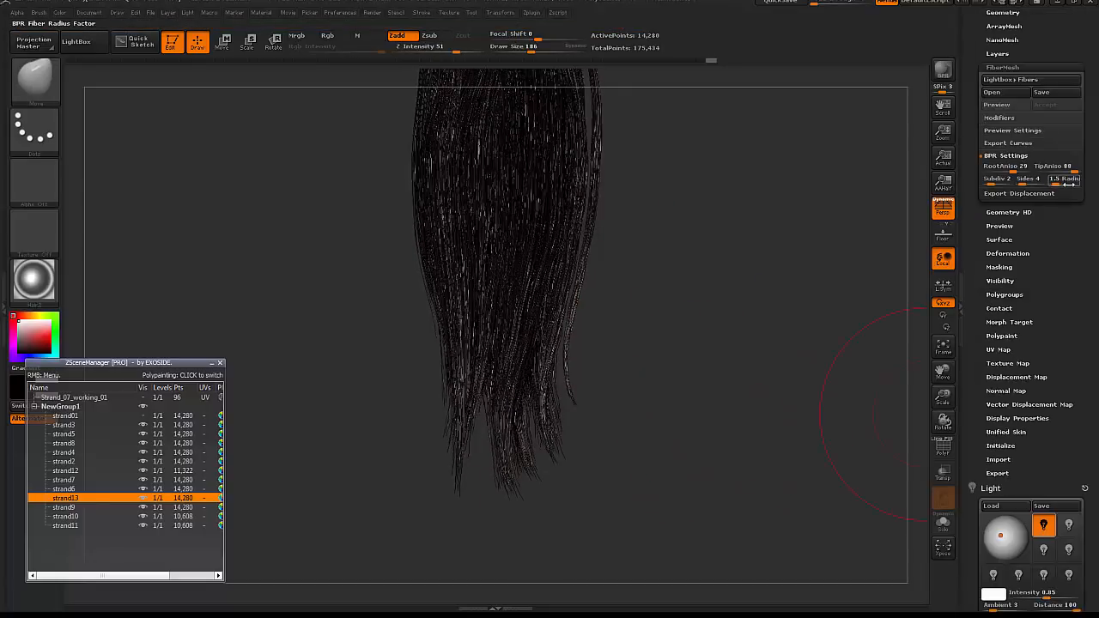
left_click_drag(737, 360, 749, 293, "alt")
- Isolate strand13, ruffle its lower length with the GroomTurbulence brush at Draw Size 136, and render the whole lock with BPR
key("bracketright")
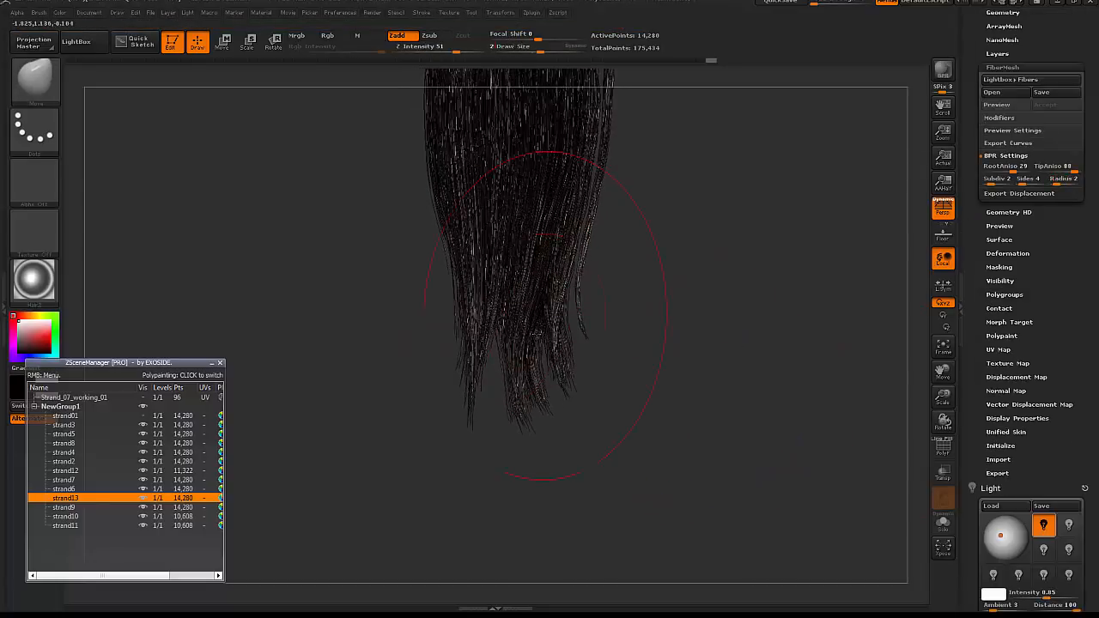
left_click(941, 529)
key("space")
left_click(455, 398)
left_click(503, 309)
key("space")
mouse_move(546, 331)
left_mouse_down()
mouse_move(537, 334)
mouse_move(563, 193)
left_mouse_up()
left_click(942, 523)
key("shift+r")
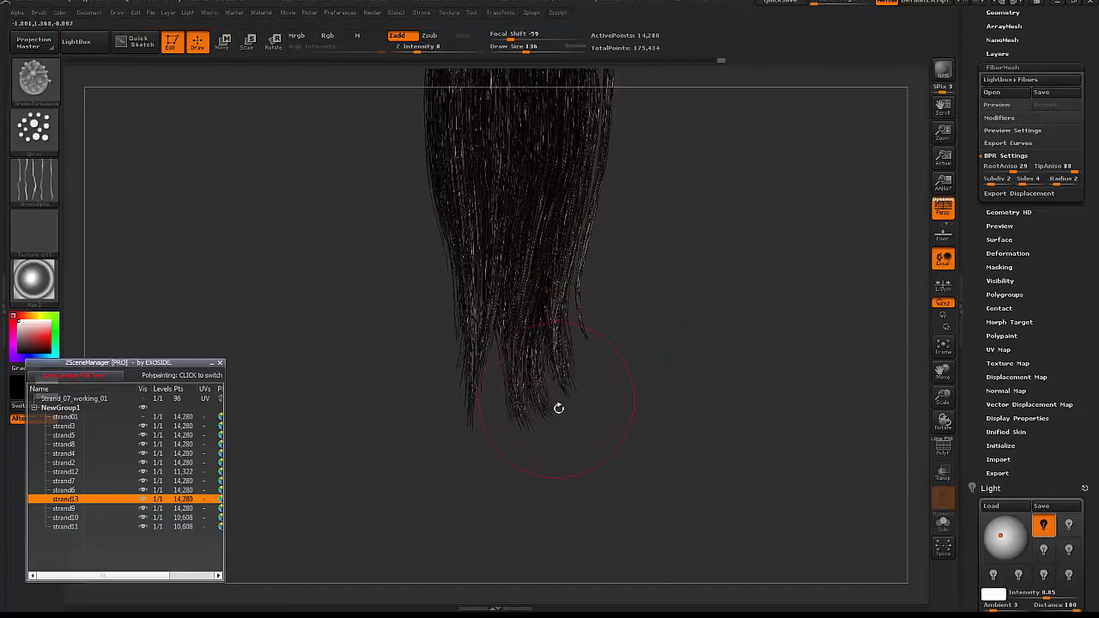
- Reshape the central tips of the lock with the Move brush, starting at Draw Size 136
key("b")
key("m")
key("v")
mouse_move(683, 283)
left_mouse_down("alt")
mouse_move(765, 429)
mouse_move(740, 277)
left_mouse_up("alt")
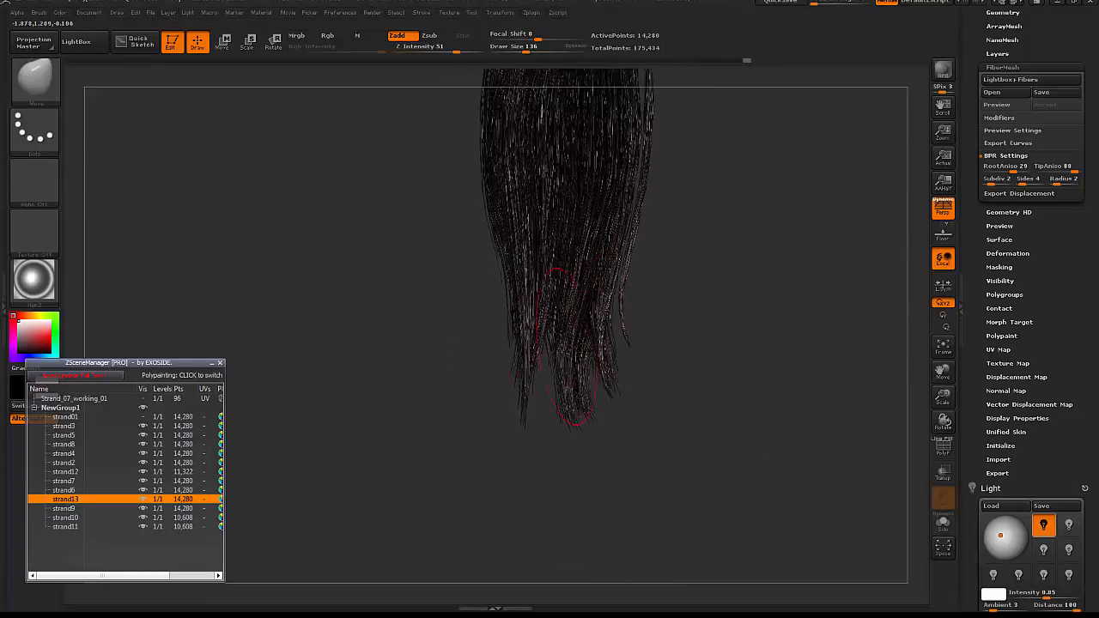
left_click(566, 362, "alt")
key("space")
mouse_move(575, 400)
left_mouse_down()
mouse_move(586, 400)
mouse_move(562, 419)
left_mouse_up()
key("space")
mouse_move(568, 392)
left_mouse_down()
mouse_move(579, 392)
mouse_move(567, 410)
mouse_move(565, 399)
mouse_move(730, 404)
mouse_move(792, 442)
mouse_move(804, 412)
left_mouse_up()
- Adjust individual strands along the full lock with the Move brush, reducing the Draw Size to 105
key("space")
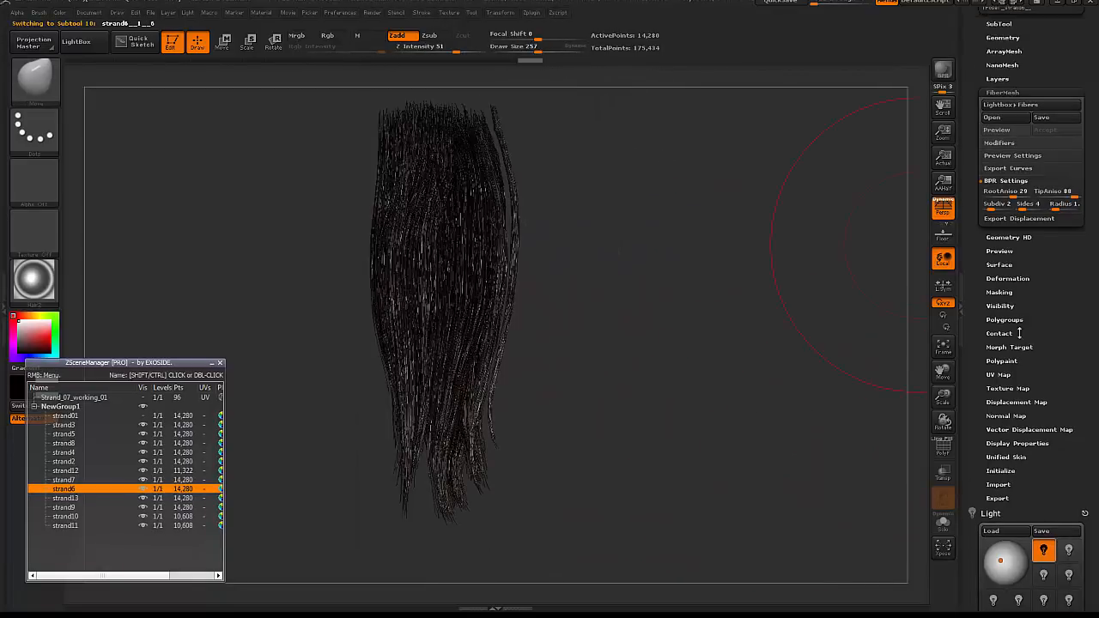
mouse_move(739, 355)
left_mouse_down()
mouse_move(646, 357)
mouse_move(701, 413)
left_mouse_up()
key("space")
left_click_drag(764, 341, 743, 340)
left_click_drag(788, 243, 755, 240)
- Merge the visible strands into a Transpose Master mesh and reshape its sides with the Move brush at Draw Size 228
left_click(532, 13)
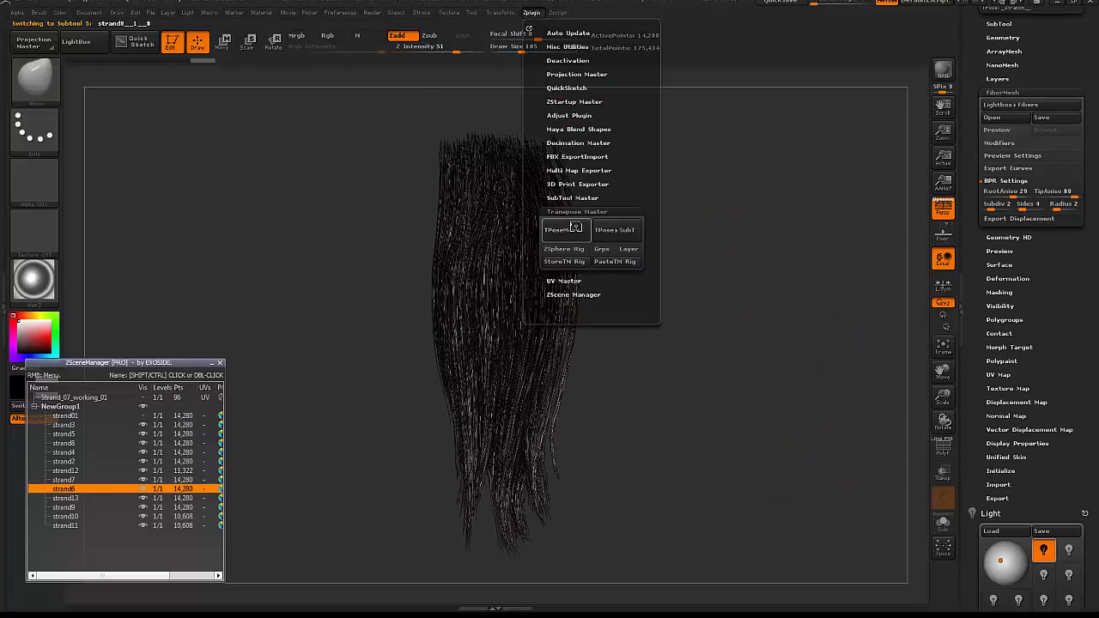
left_click(581, 229)
left_click_drag(660, 278, 709, 246, "alt")
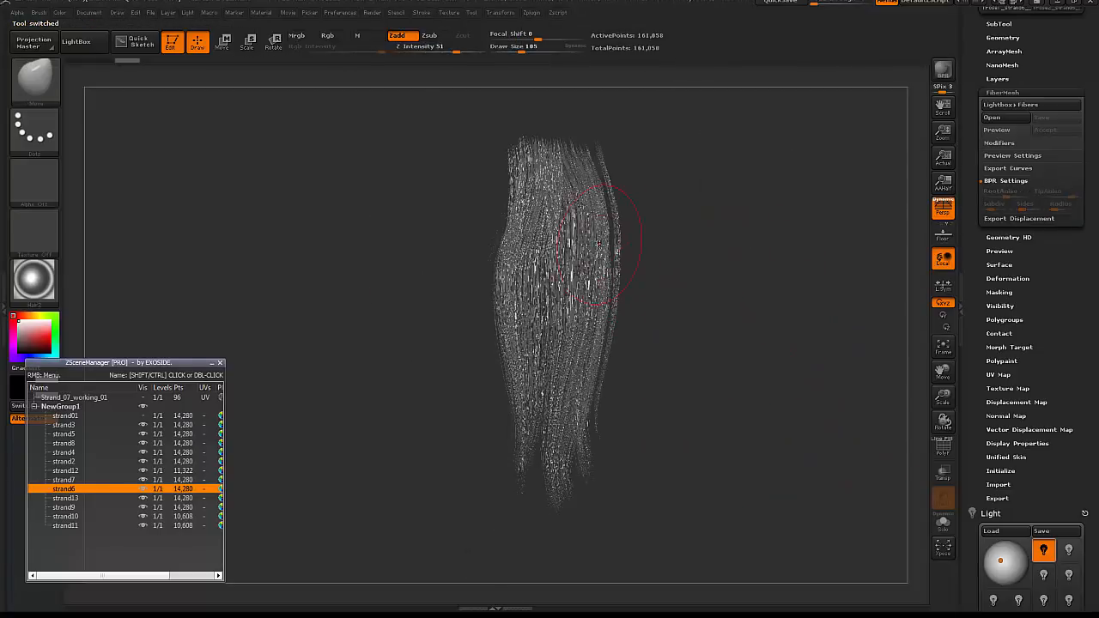
key("space")
left_click_drag(598, 244, 614, 280)
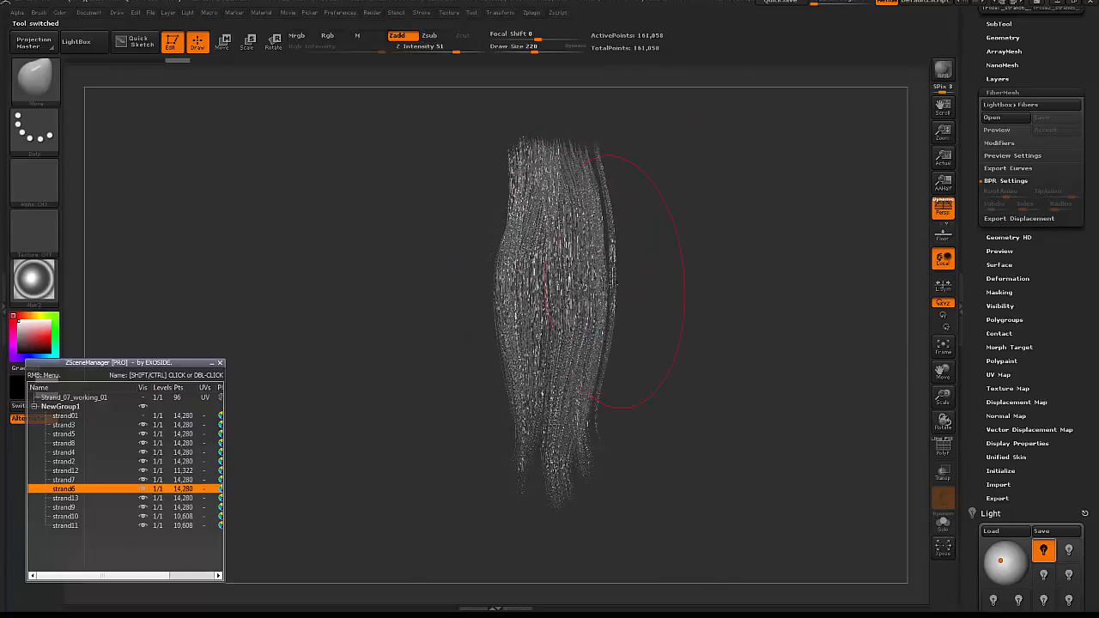
mouse_move(673, 301)
left_mouse_down("alt")
mouse_move(594, 278)
mouse_move(558, 287)
mouse_move(611, 297)
left_mouse_up("alt")
key("space")
key("space")
- Adjust the merged lock with Transpose move lines drawn from the front and the side
key("w")
mouse_move(547, 279)
left_mouse_down()
mouse_move(670, 266)
mouse_move(731, 279)
mouse_move(703, 227)
mouse_move(643, 215)
mouse_move(704, 143)
left_mouse_up()
key("q")
left_click(1011, 156)
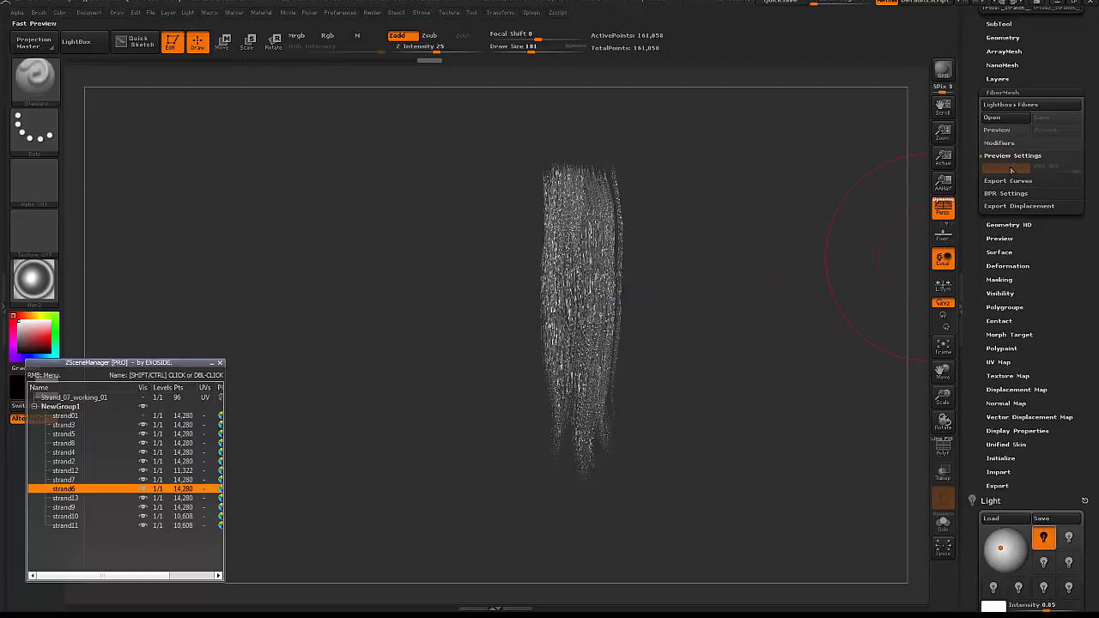
left_click(1011, 194)
left_click_drag(845, 283, 721, 328, "shift")
key("w")
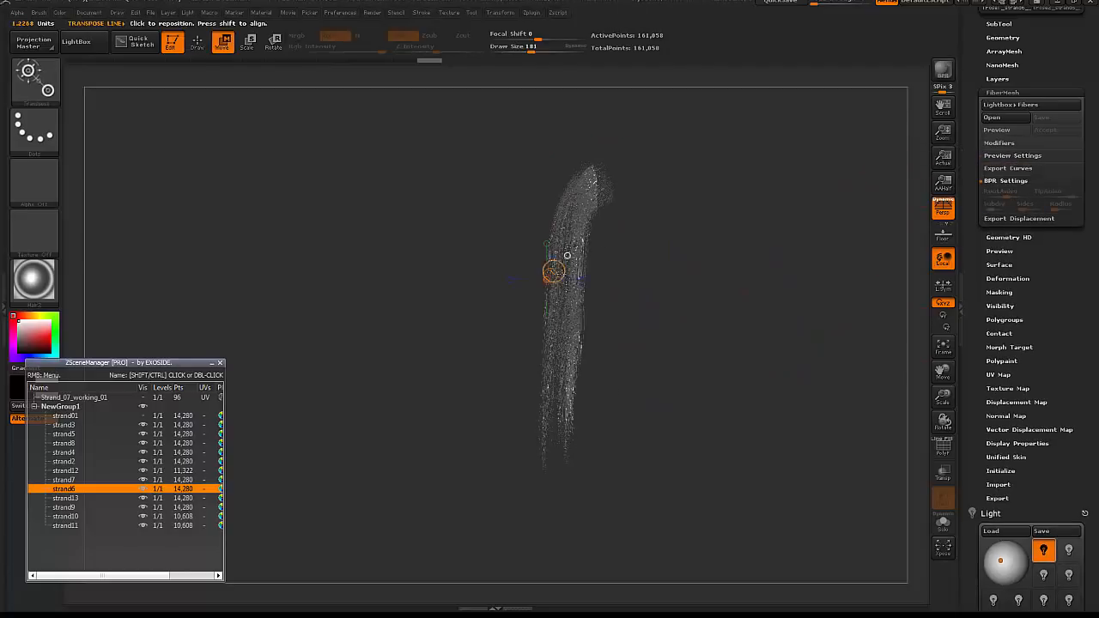
left_click_drag(515, 262, 364, 284)
left_click_drag(661, 282, 773, 282, "shift")
left_click_drag(578, 231, 420, 223)
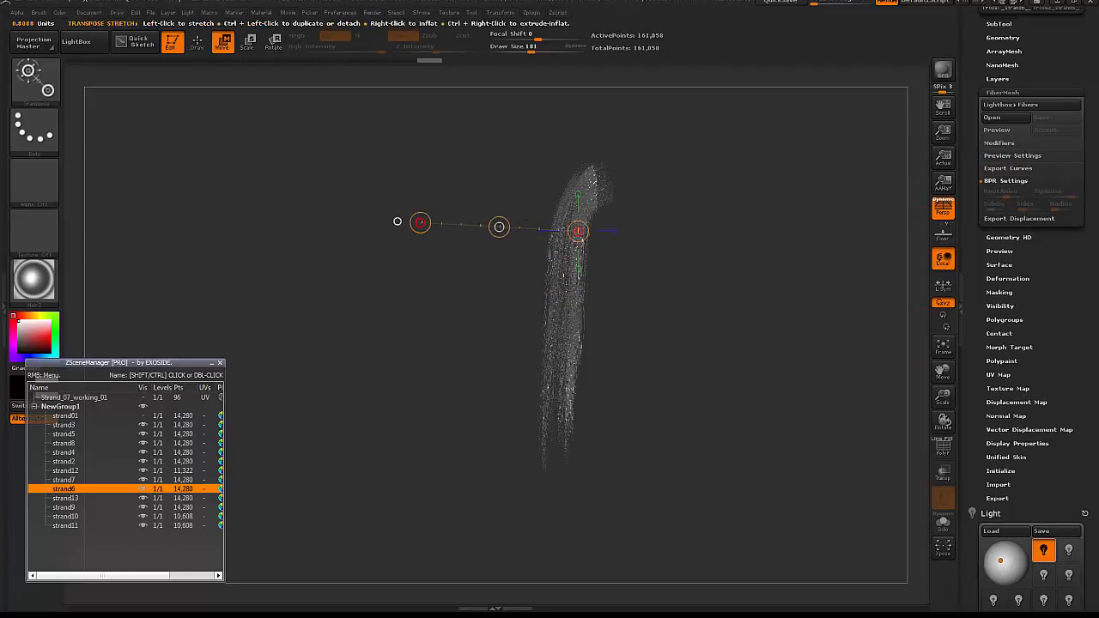
- Bend the merged lock's side profile with the Move brush at Draw Sizes 264 and 126
key("q")
key("space")
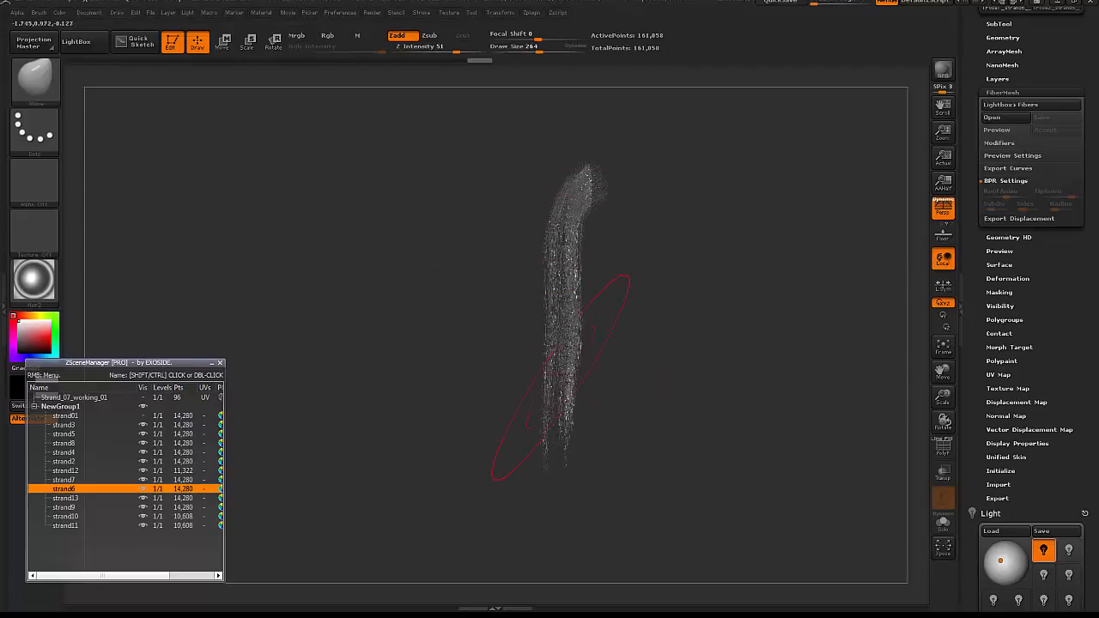
mouse_move(561, 377)
left_mouse_down()
mouse_move(540, 431)
mouse_move(534, 412)
left_mouse_up()
key("bracketleft")
key("space")
left_click_drag(568, 289, 551, 289)
left_click_drag(661, 301, 772, 301, "shift")
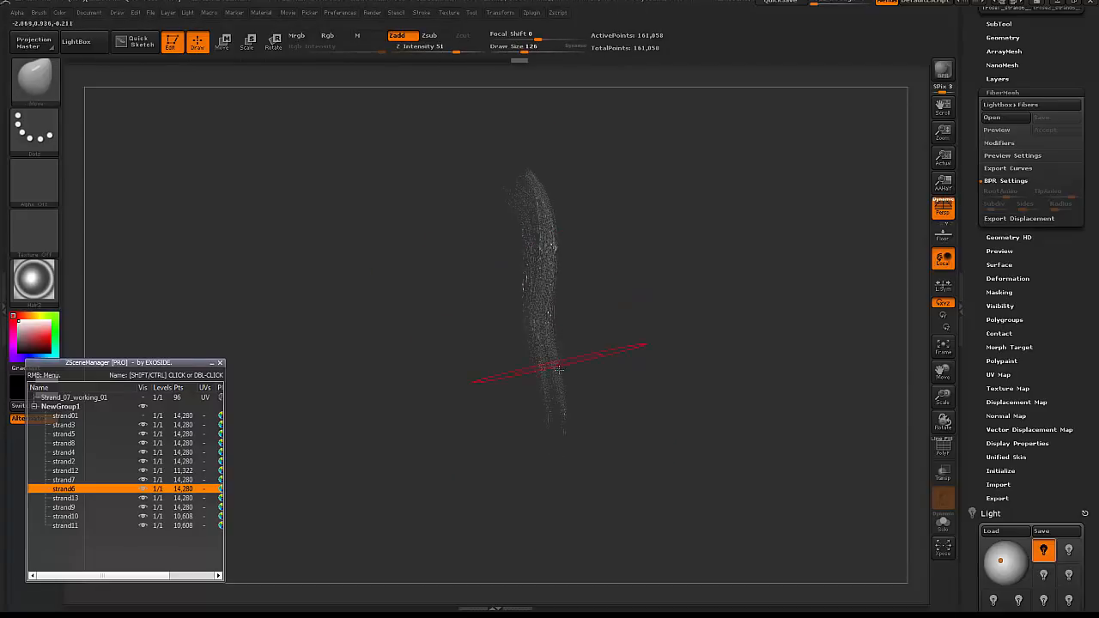
- Try to twist the merged lock about its length using a vertical Transpose rotate line
left_click_drag(507, 323, 627, 324, "shift")
key("r")
left_click_drag(574, 177, 579, 468)
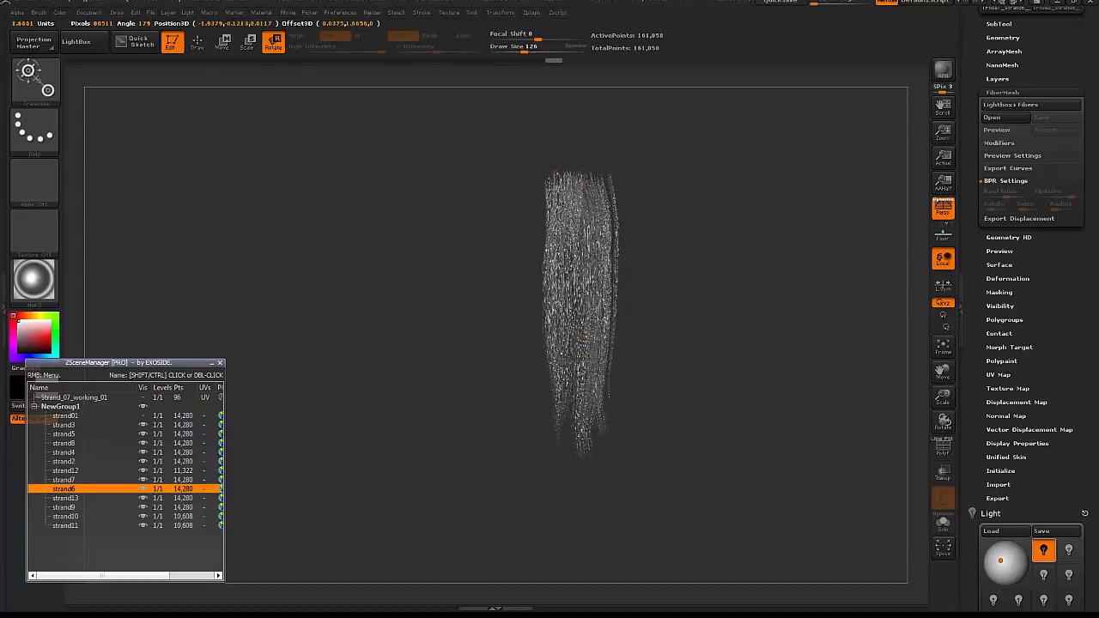
mouse_move(576, 323)
left_mouse_down()
mouse_move(686, 323)
mouse_move(621, 327)
mouse_move(620, 292)
mouse_move(807, 309)
left_mouse_up()
key("ctrl+z")
key("q")
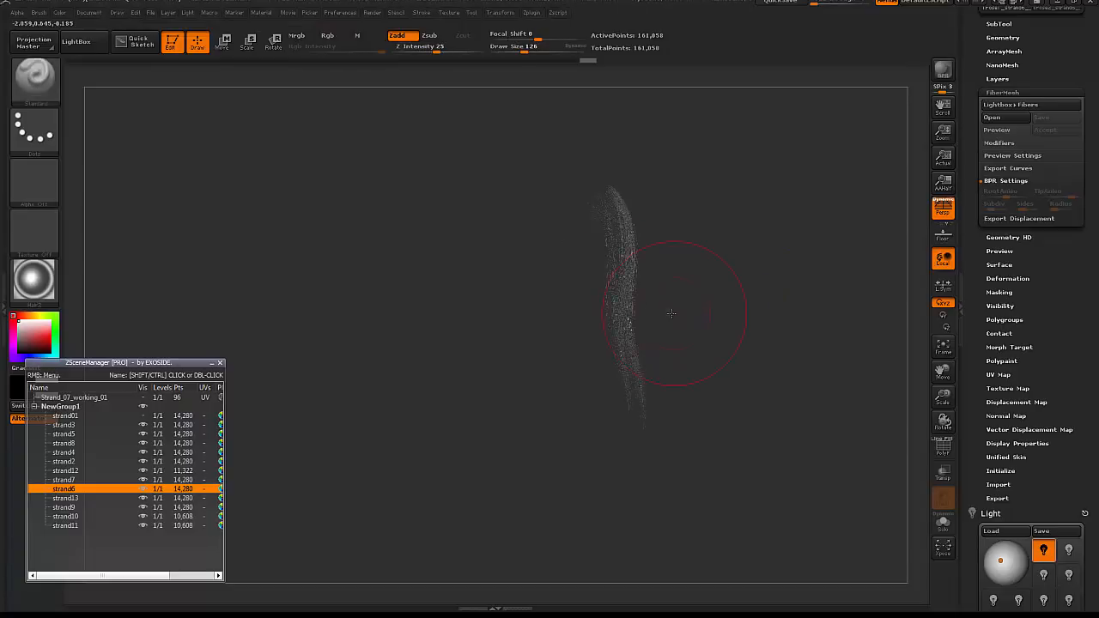
- Try to spin the merged lock with a Transpose rotate line placed from the top view
left_click_drag(672, 314, 632, 292, "shift")
left_click_drag(715, 335, 704, 493, "shift")
key("r")
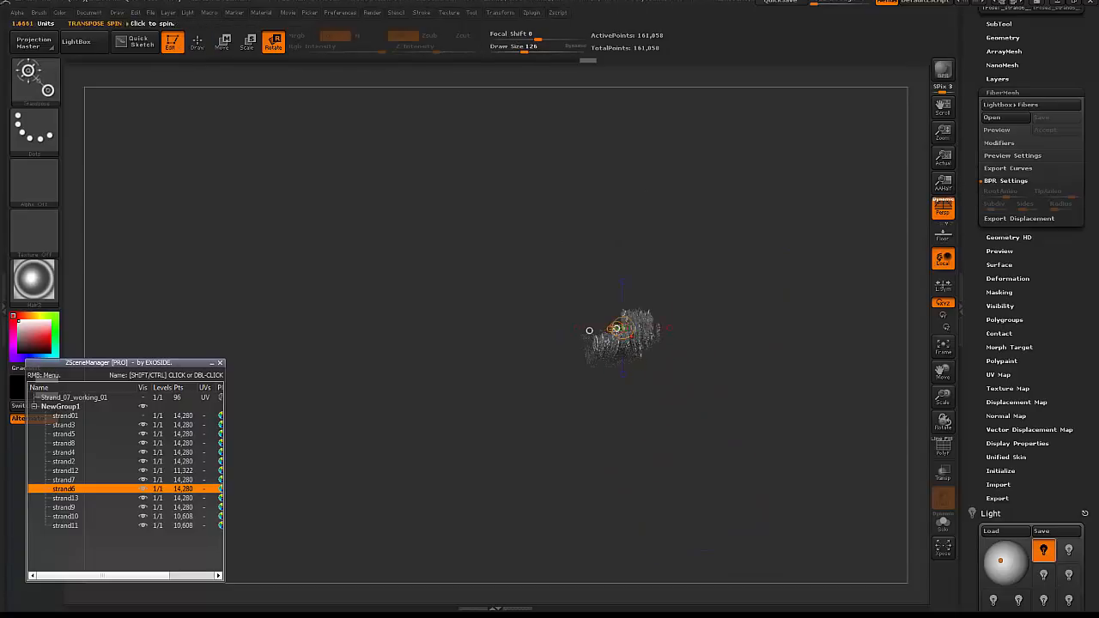
left_click_drag(617, 328, 620, 329)
left_click_drag(665, 182, 665, 183)
key("ctrl+z")
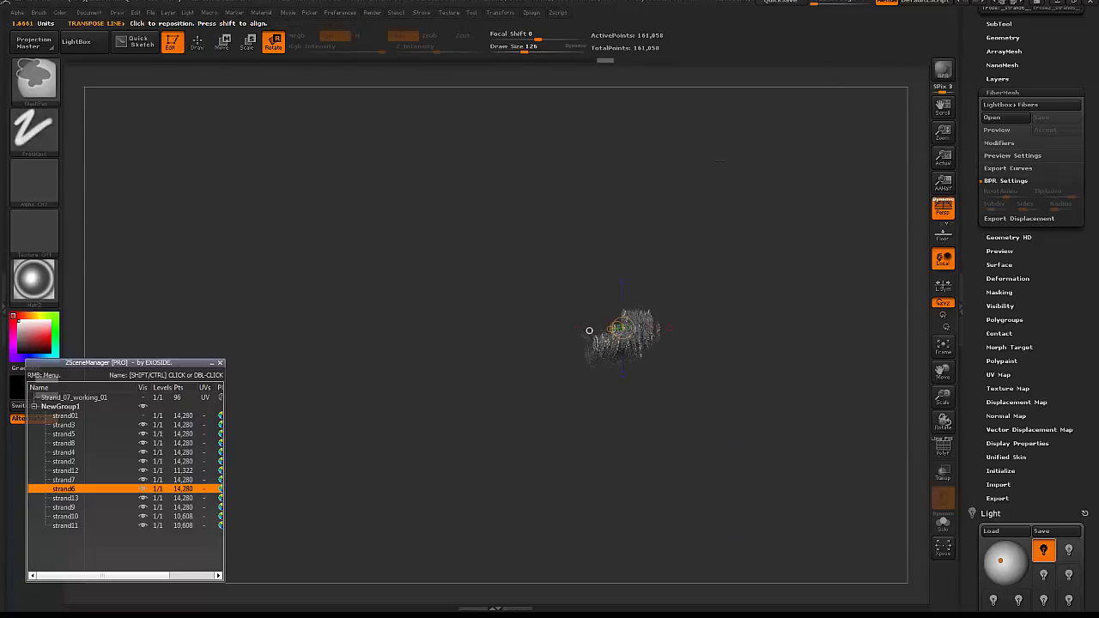
left_click_drag(971, 101, 991, 182)
left_click(1005, 254)
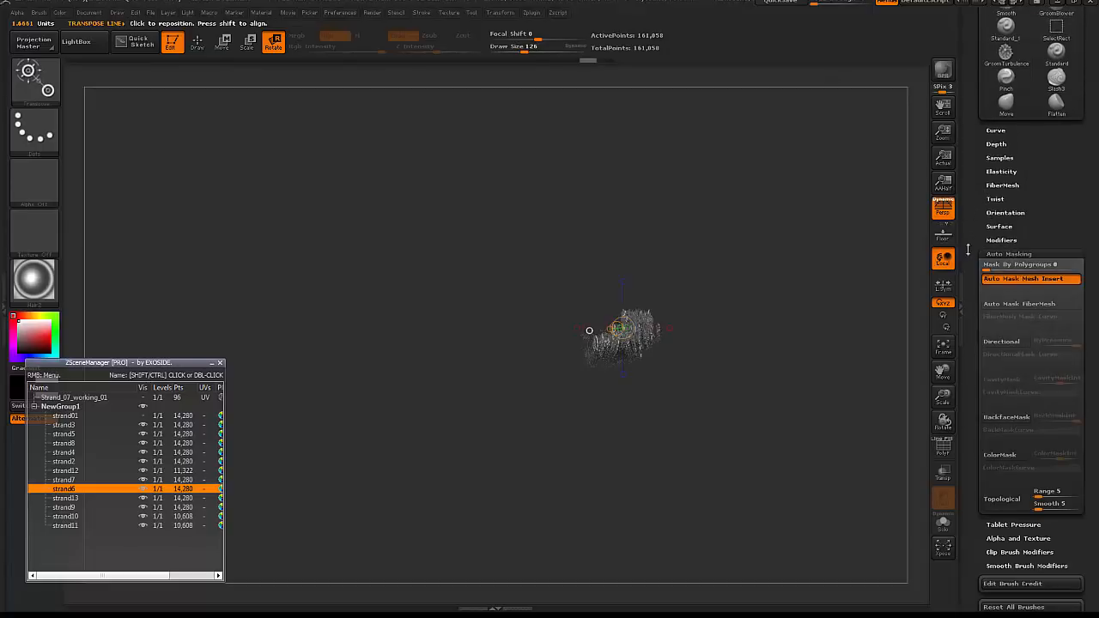
mouse_move(710, 198)
left_mouse_down()
mouse_move(738, 212)
mouse_move(738, 187)
left_mouse_up()
- Reshape the merged lock's outline from the front with the Move brush at Draw Sizes 126 and 170
key("q")
mouse_move(756, 378)
left_mouse_down("alt")
mouse_move(755, 252)
mouse_move(569, 304)
mouse_move(648, 313)
mouse_move(600, 314)
left_mouse_up("alt")
key("b")
key("m")
key("v")
key("shift")
mouse_move(515, 270)
left_mouse_down()
mouse_move(652, 317)
mouse_move(754, 294)
mouse_move(754, 323)
left_mouse_up()
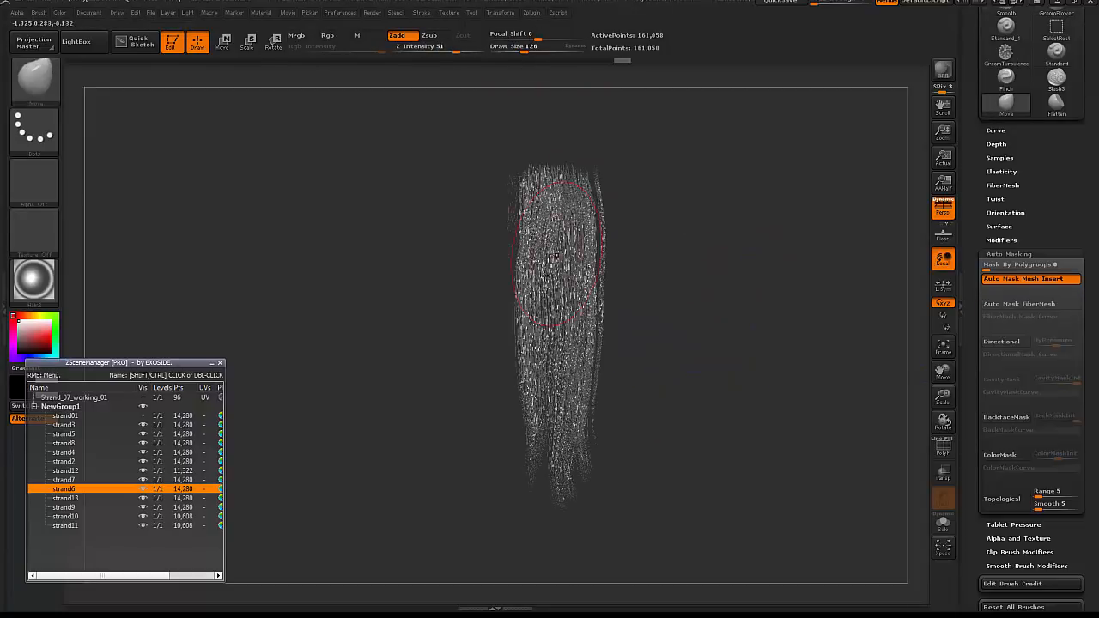
mouse_move(529, 301)
left_mouse_down()
mouse_move(549, 331)
mouse_move(577, 328)
mouse_move(566, 326)
left_mouse_up()
left_click_drag(608, 228, 594, 221)
- Transfer the Transpose Master edits back to the strand subtools and render the lock with BPR
left_click(527, 12)
left_click(628, 235)
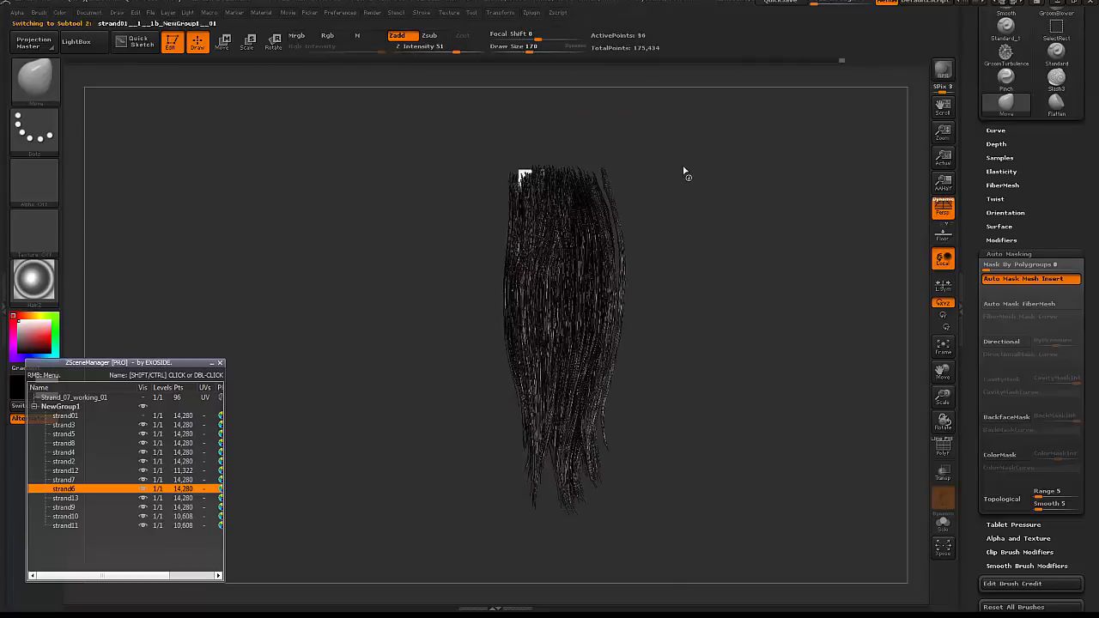
left_click_drag(739, 275, 829, 317)
key("shift+r")
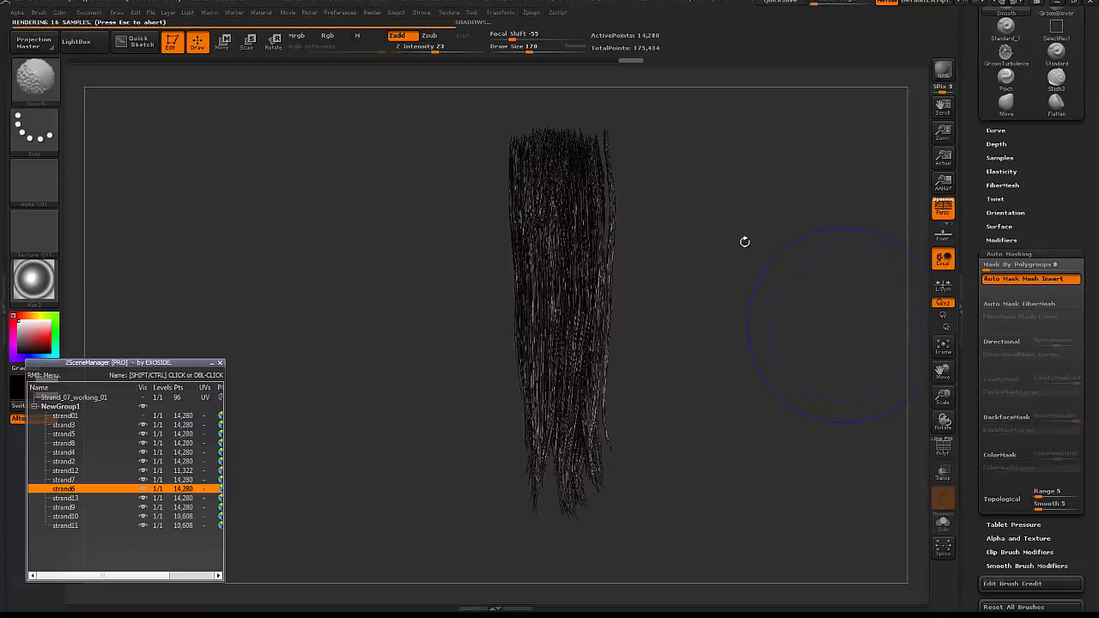
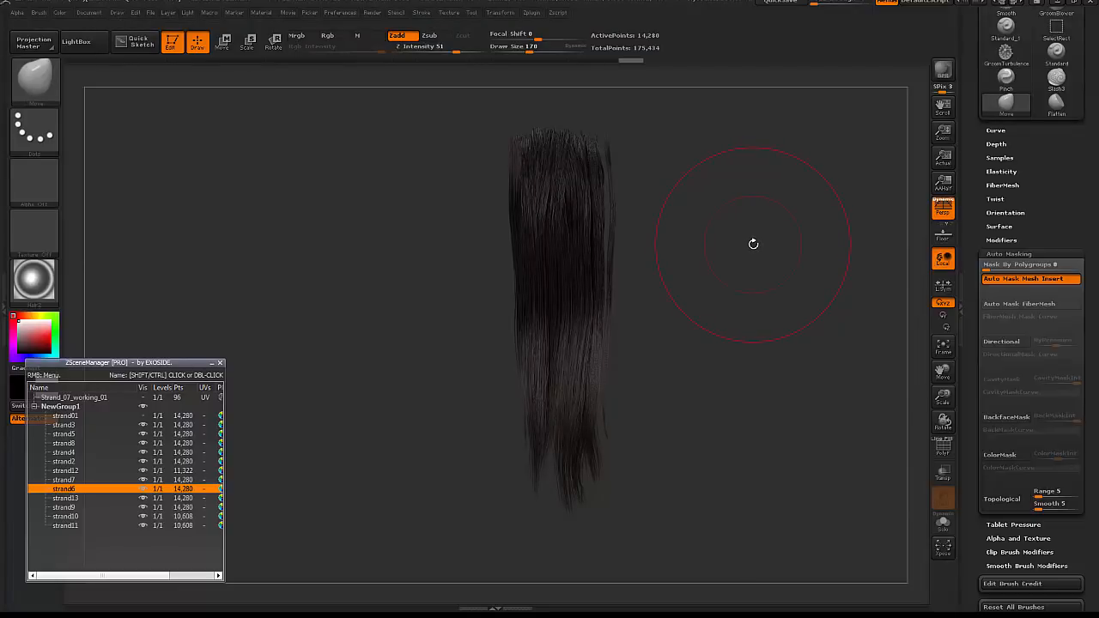
- Bend the lower middle of the lock toward the gap with the Move brush at Draw Size 232
left_click_drag(721, 316, 785, 204, "alt")
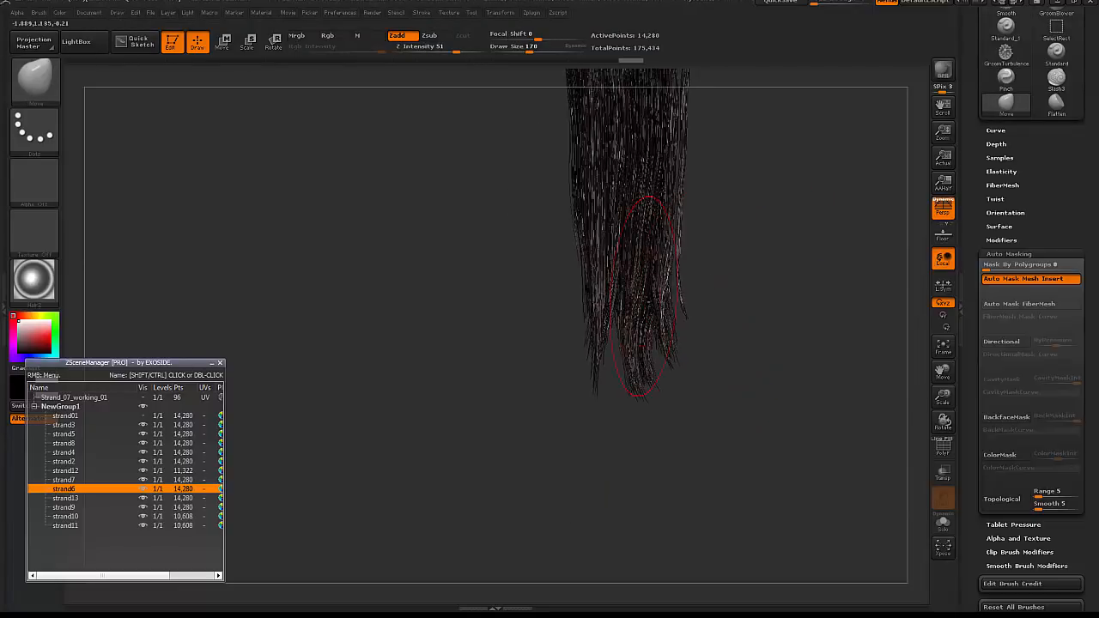
key("space")
mouse_move(634, 307)
left_mouse_down()
mouse_move(645, 307)
mouse_move(632, 292)
mouse_move(644, 284)
left_mouse_up()
left_click_drag(777, 236, 788, 305, "alt")
- Pick strand13, strand9, strand12 and strand2 in turn, and examine strand6 in isolation and within the lock
left_click(658, 403, "alt")
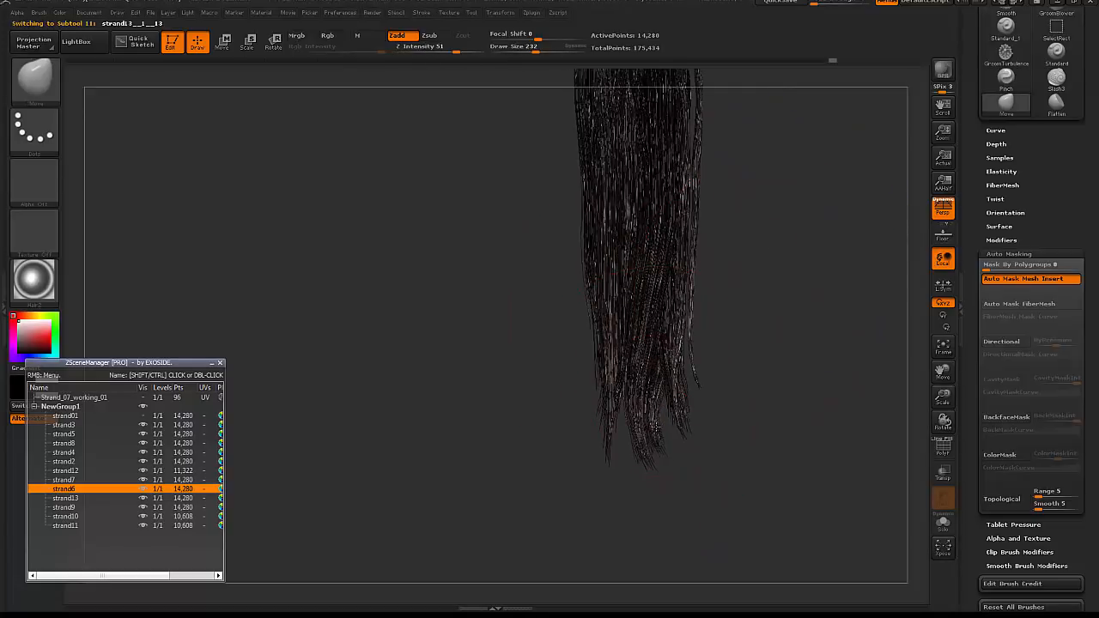
left_click(653, 409, "alt")
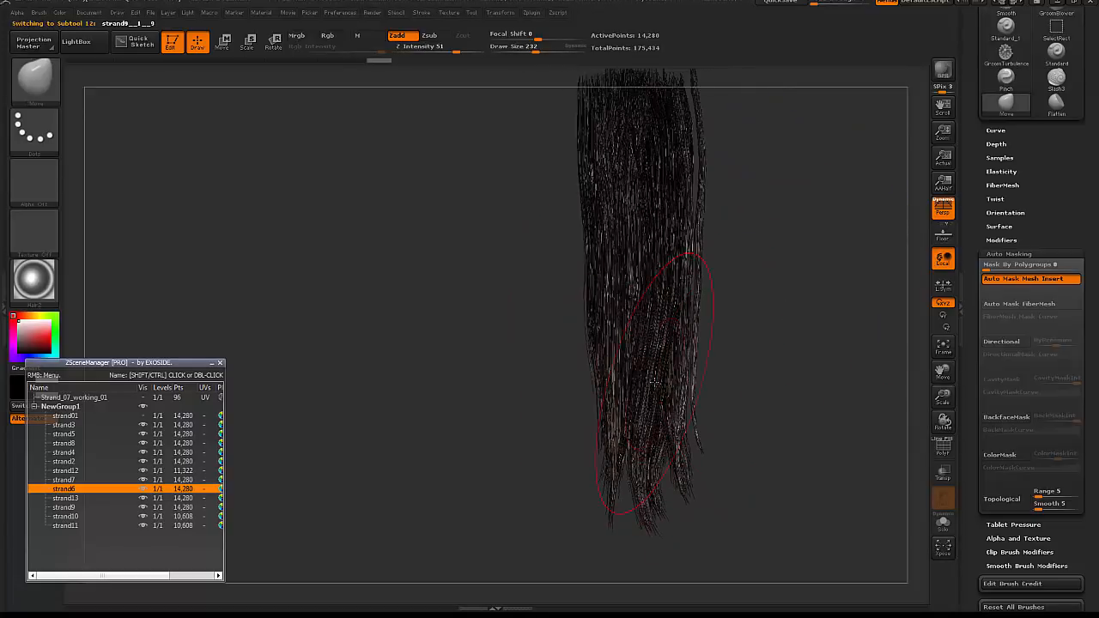
left_click_drag(757, 283, 767, 307, "alt")
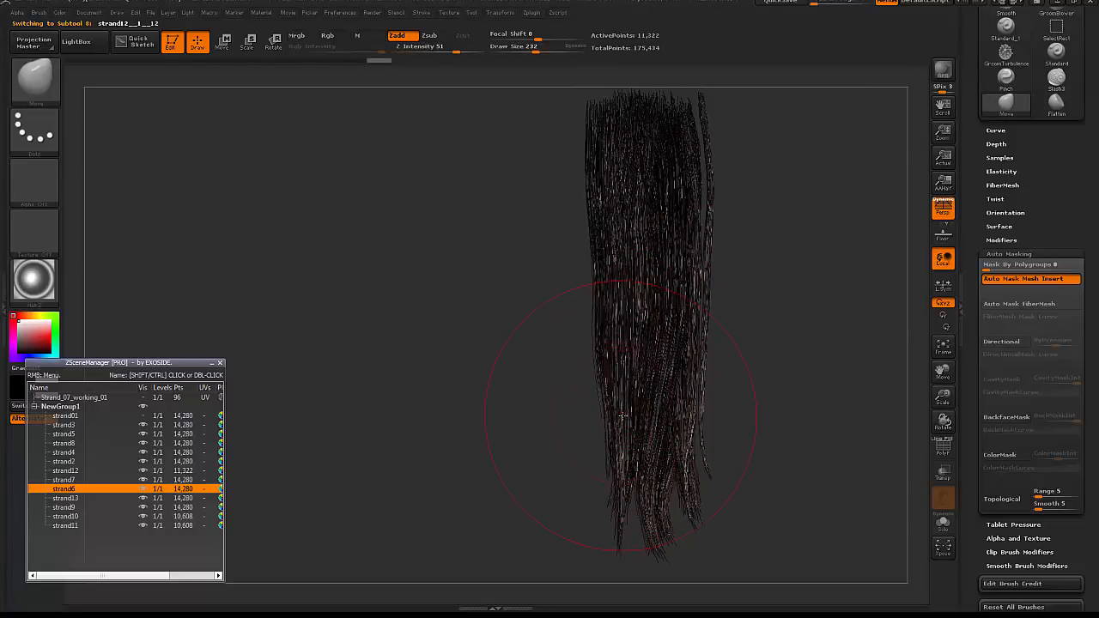
left_click(617, 387, "alt")
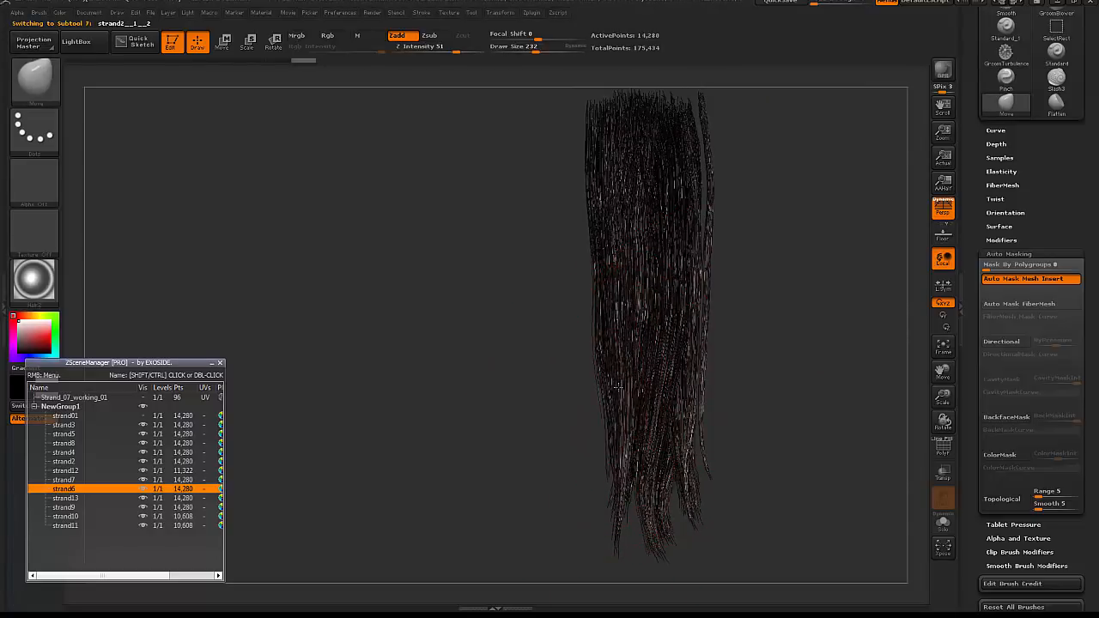
left_click_drag(662, 364, 680, 202)
left_click_drag(768, 228, 807, 305)
left_click(943, 527)
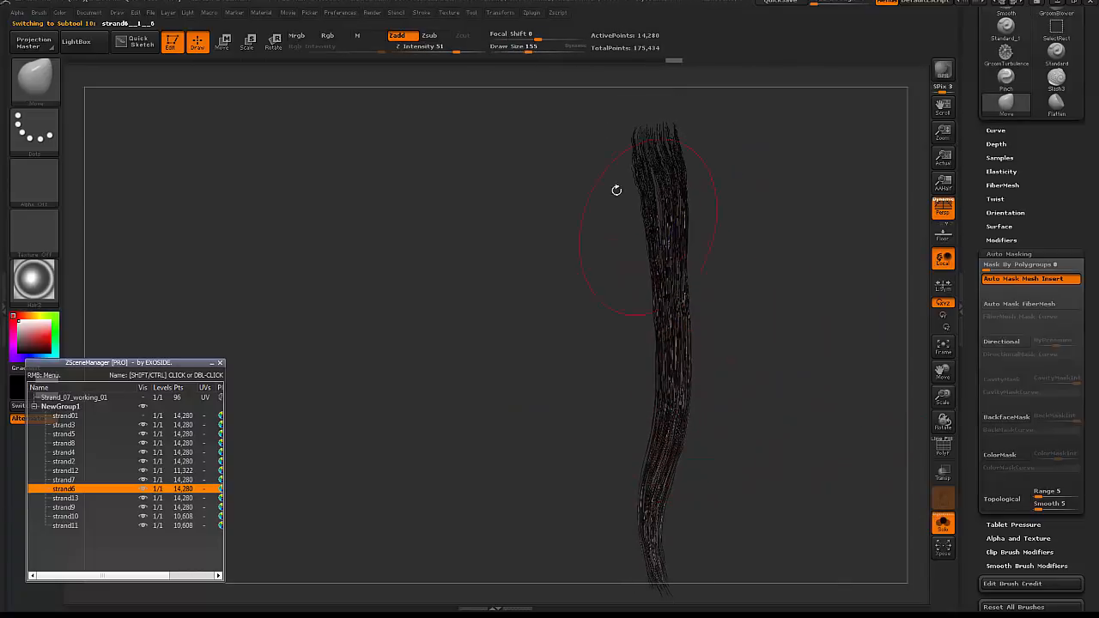
left_click_drag(615, 189, 632, 238, "alt")
left_click(942, 525)
left_click_drag(699, 336, 687, 258)
left_click_drag(846, 329, 834, 300)
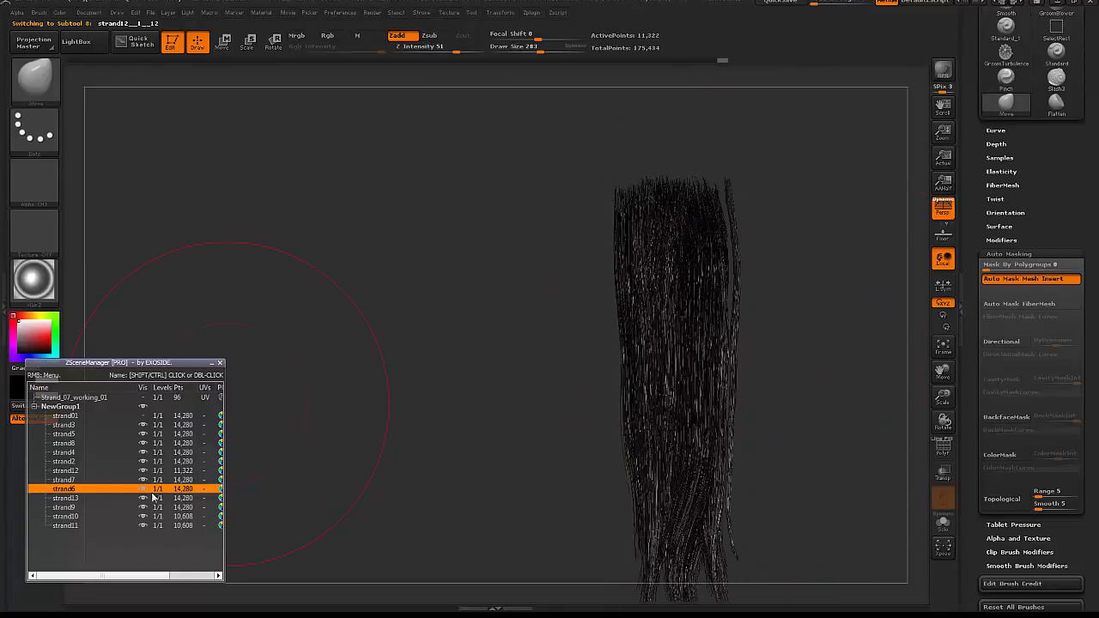
- Duplicate strand6 and move the copy out beside the lock with a Transpose move line
right_click(109, 493)
left_click(162, 183)
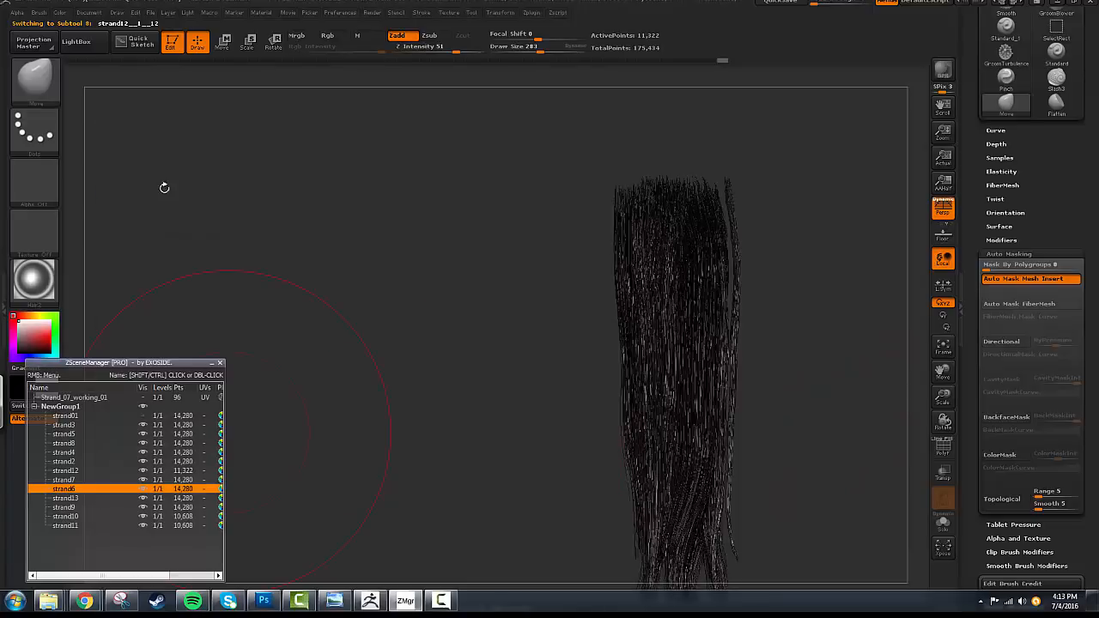
key("w")
left_click_drag(840, 375, 787, 280, "alt")
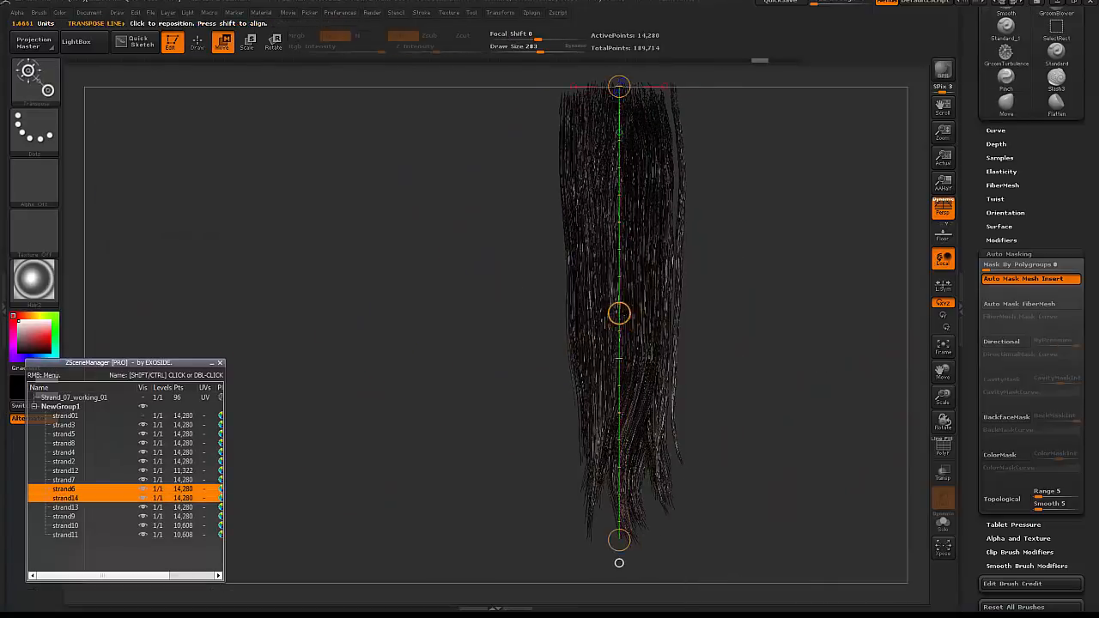
left_click_drag(620, 313, 728, 309)
key("ctrl+shift+z")
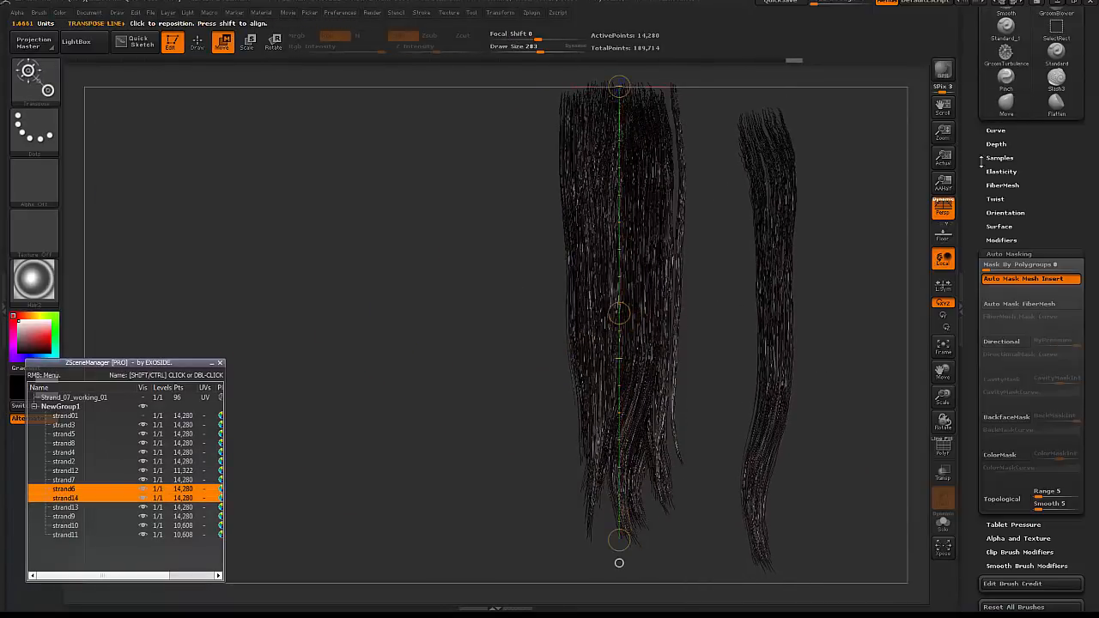
key("q")
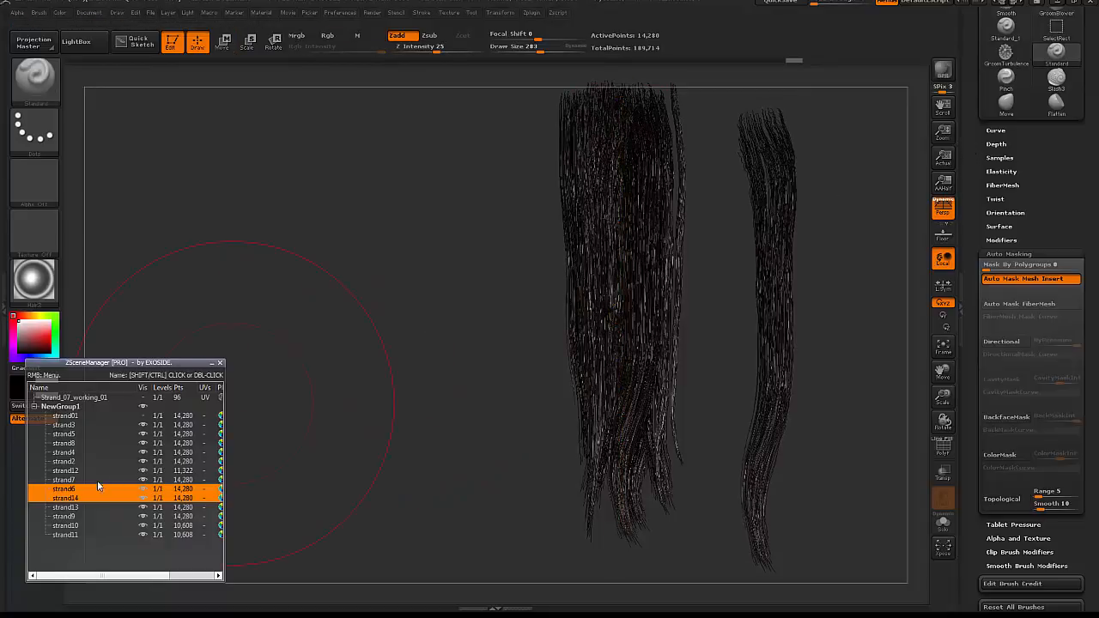
- Delete the duplicate strand14 standing beside the lock
left_click(98, 480)
left_click(768, 342, "alt")
right_click(91, 498)
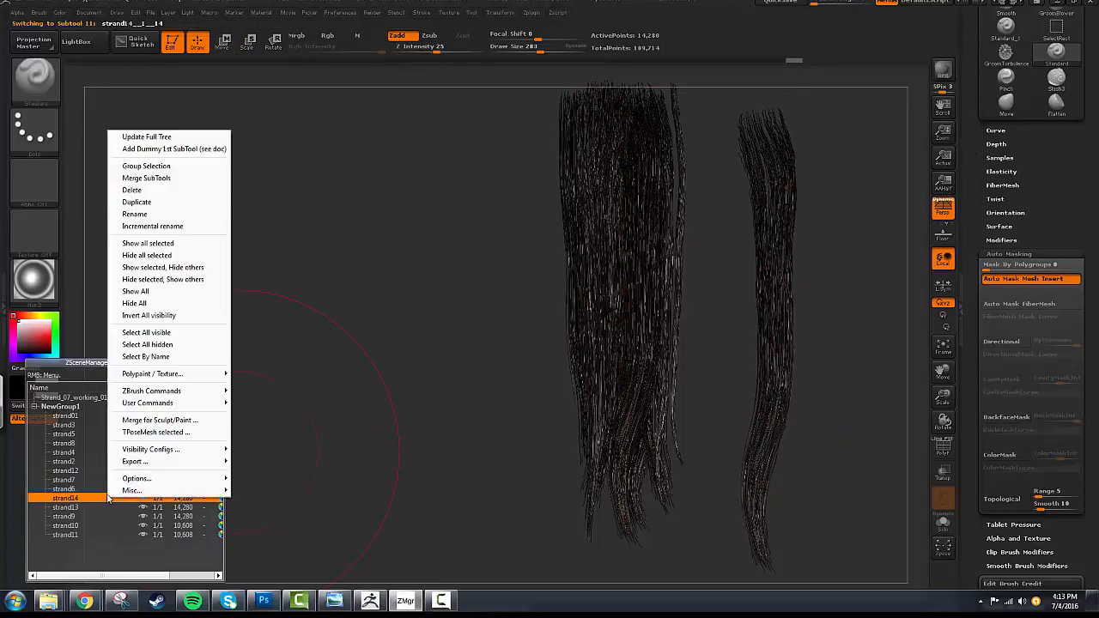
left_click(206, 191)
left_click(881, 599)
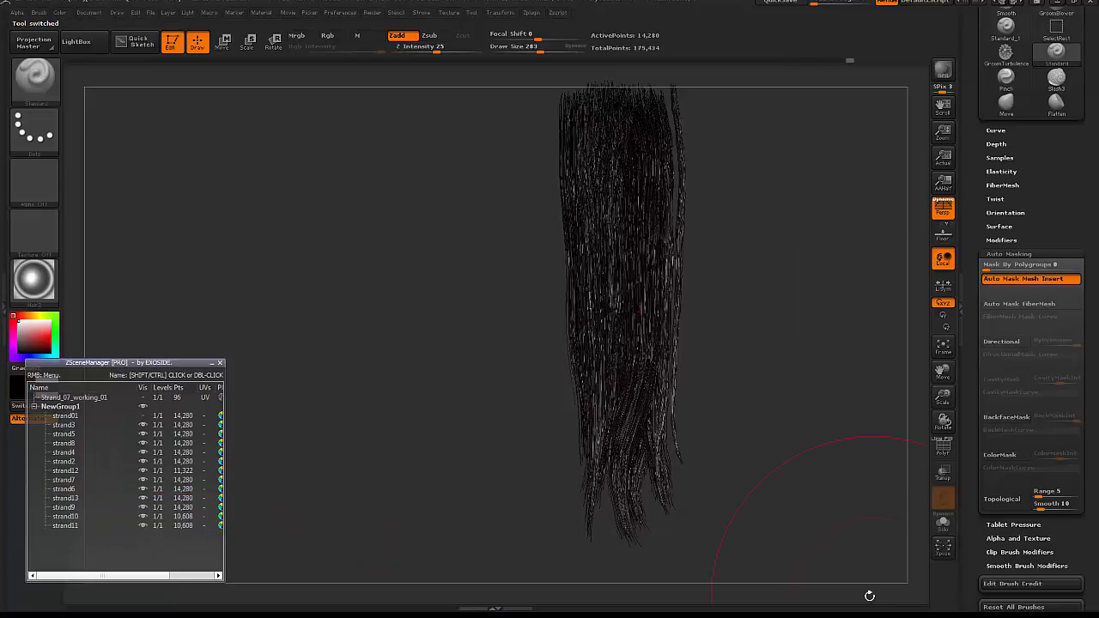
- Pick strand12 in the lock, activate the Move brush, and duplicate the strand
mouse_move(425, 402)
left_mouse_down()
mouse_move(481, 412)
mouse_move(420, 386)
left_mouse_up()
left_click(576, 409, "alt")
key("b")
key("m")
key("v")
right_click(125, 471)
left_click(188, 177)
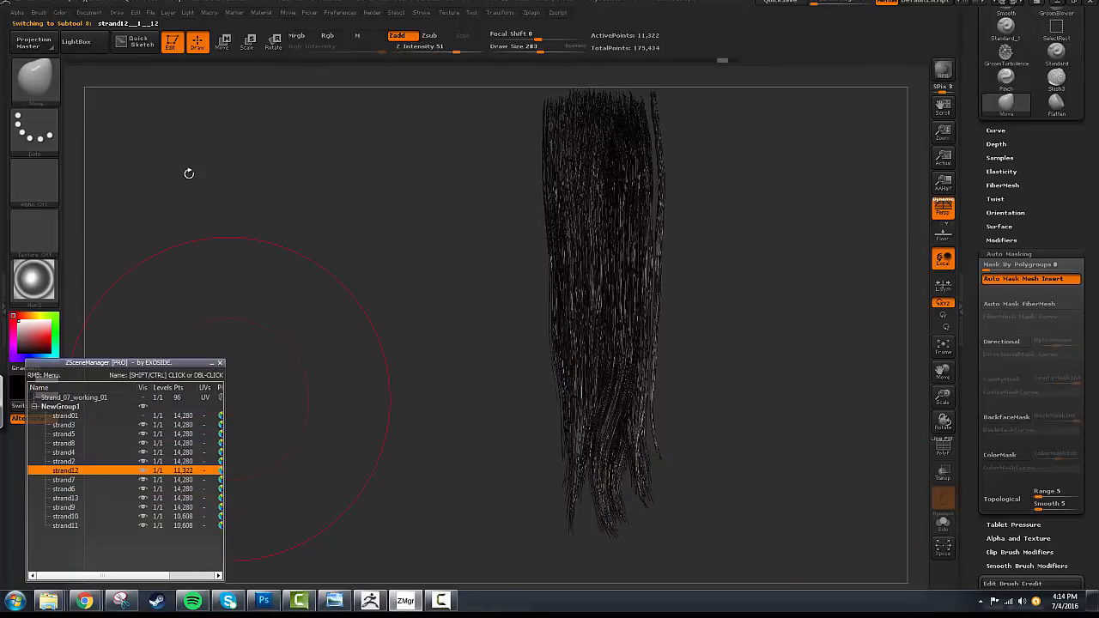
- Try to reposition the strand12 copy with a Transpose move line, and undo the move
key("space")
left_click_drag(582, 355, 592, 350)
left_click_drag(697, 273, 707, 301, "alt")
key("w")
left_click_drag(569, 174, 581, 510)
mouse_move(575, 341)
left_mouse_down()
mouse_move(577, 330)
mouse_move(629, 311)
mouse_move(617, 308)
left_mouse_up()
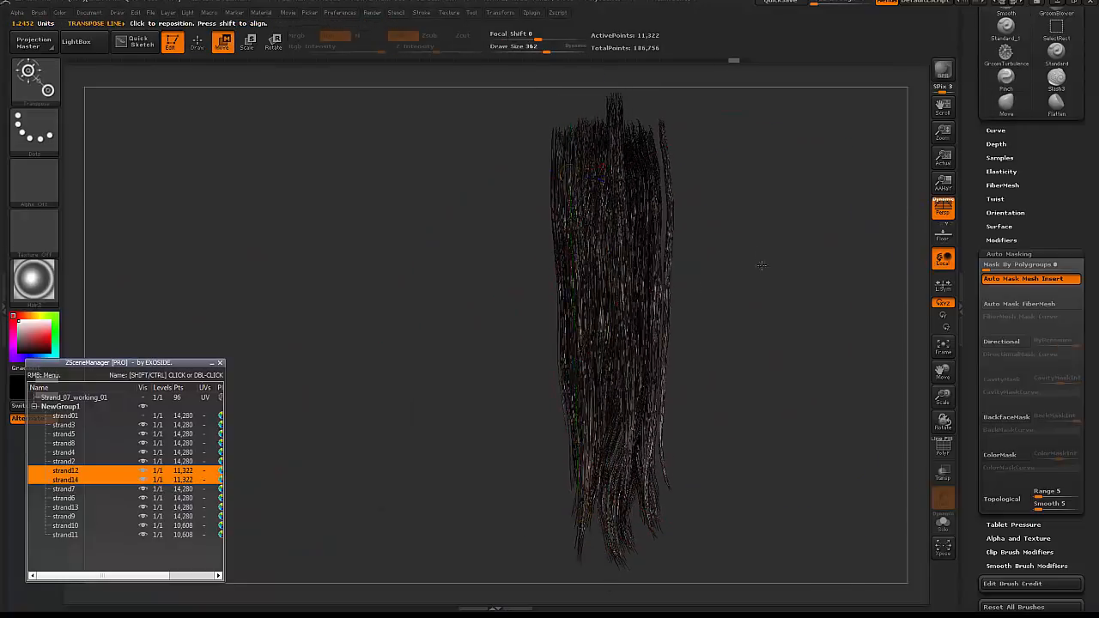
left_click_drag(682, 174, 690, 248, "alt")
key("ctrl+z")
- Reshape the strand12 copy from front and side views using the Move brush at Draw Size 426
key("q")
key("space")
left_click_drag(622, 402, 636, 402)
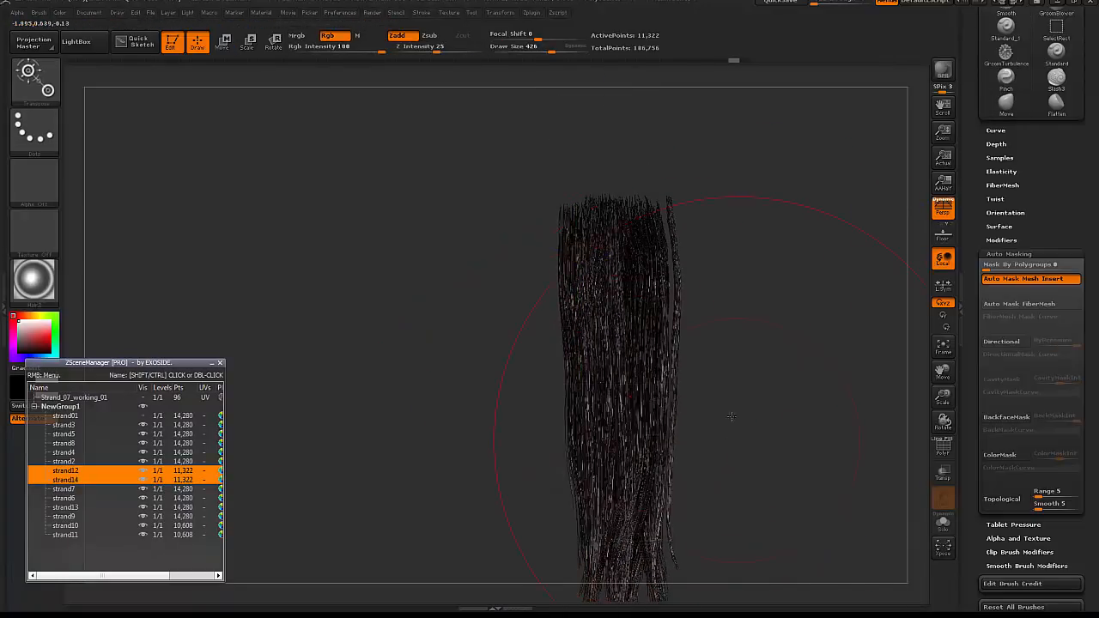
left_click_drag(731, 417, 807, 421)
key("b")
key("m")
key("v")
left_click_drag(564, 464, 582, 462)
mouse_move(756, 465)
left_mouse_down()
mouse_move(653, 465)
mouse_move(601, 429)
left_mouse_up()
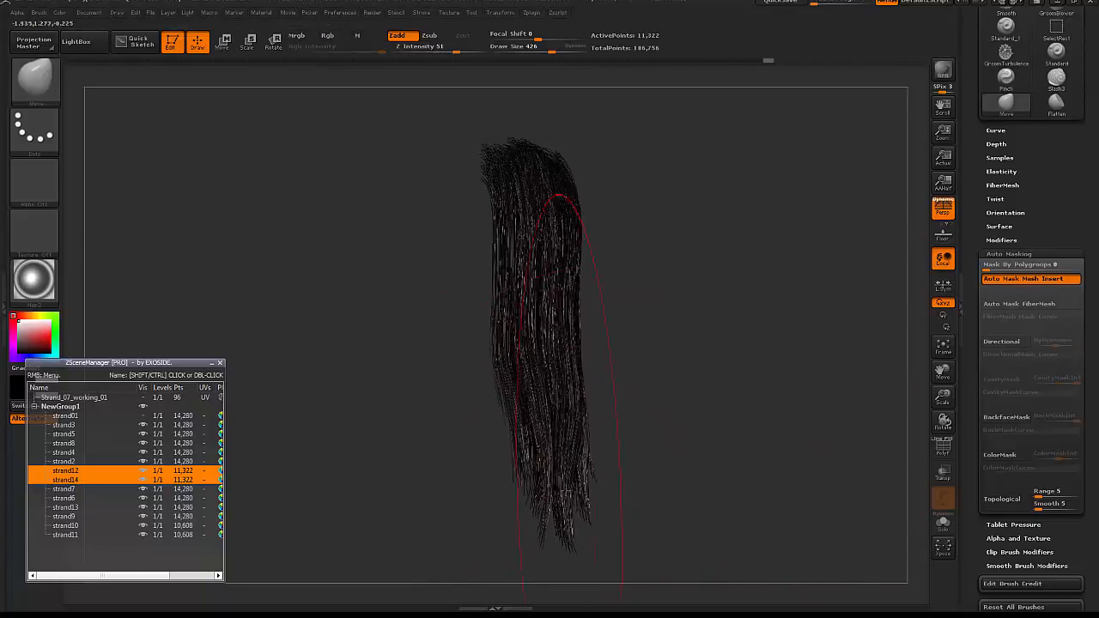
left_click_drag(610, 390, 652, 386)
- Bend the middle and upper parts of the strand12 copy with the Move brush at Draw Sizes 251 and 238
mouse_move(622, 281)
left_mouse_down("alt")
mouse_move(645, 341)
mouse_move(627, 347)
mouse_move(675, 366)
mouse_move(730, 368)
left_mouse_up("alt")
key("bracketleft")
left_click_drag(489, 365, 576, 356)
left_click_drag(665, 365, 588, 376)
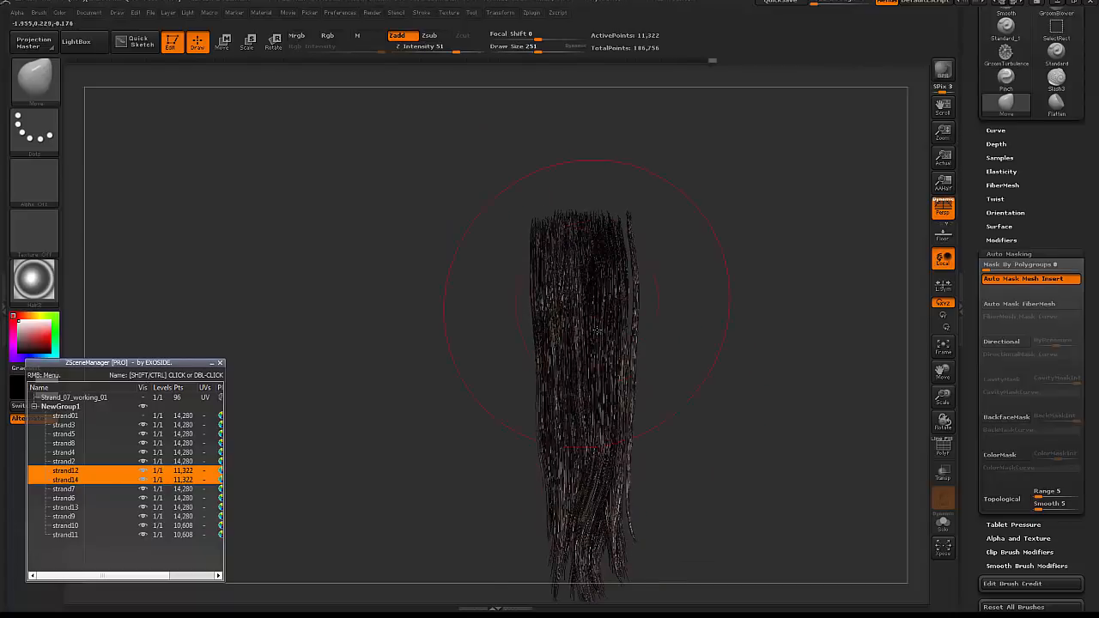
key("space")
left_click_drag(525, 409, 535, 410)
mouse_move(688, 365)
left_mouse_down()
mouse_move(706, 341)
mouse_move(704, 312)
left_mouse_up()
key("space")
left_click_drag(535, 410, 524, 409)
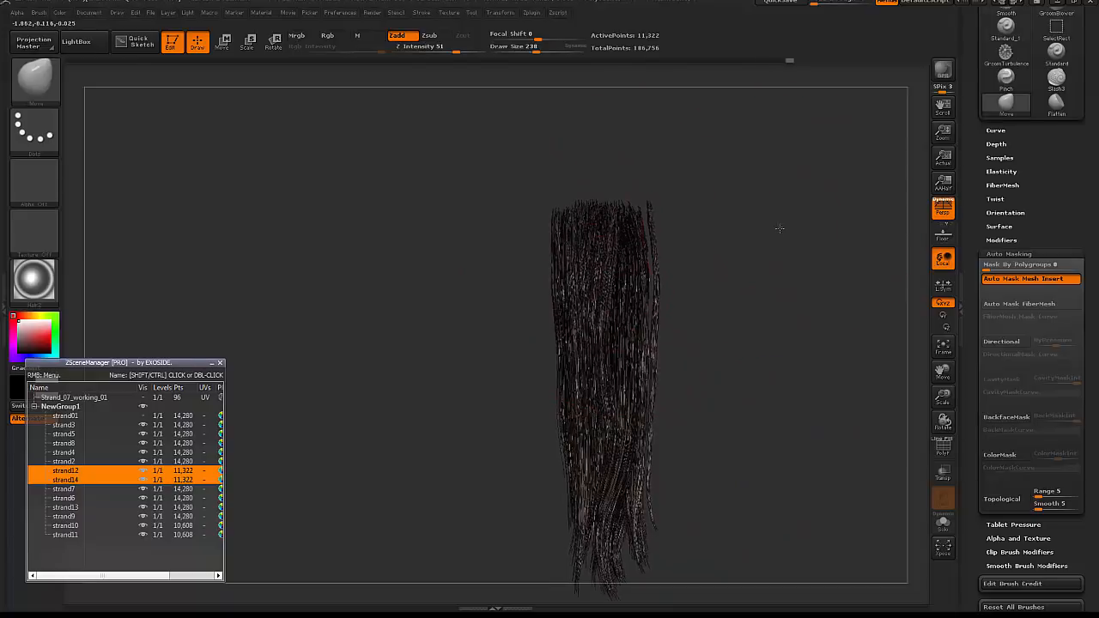
- Set the brush Draw Size to 150, render the lock with BPR, and enlarge the canvas area
left_click_drag(780, 229, 779, 249, "alt")
key("space")
left_click_drag(630, 215, 619, 214)
left_click_drag(743, 230, 716, 209, "alt")
key("shift+r")
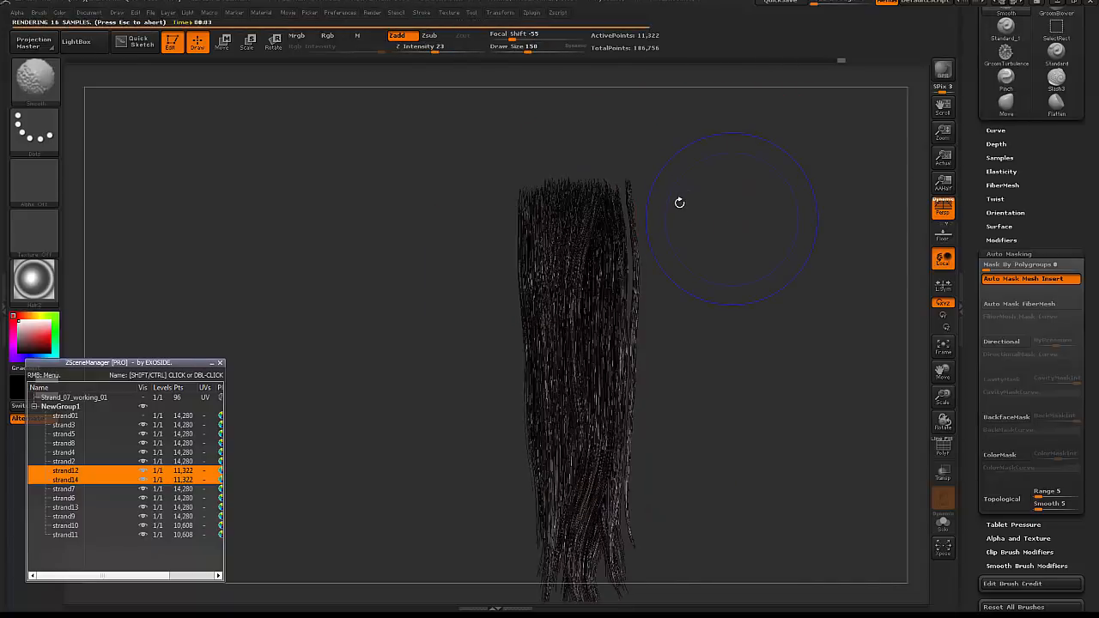
left_click(959, 521)
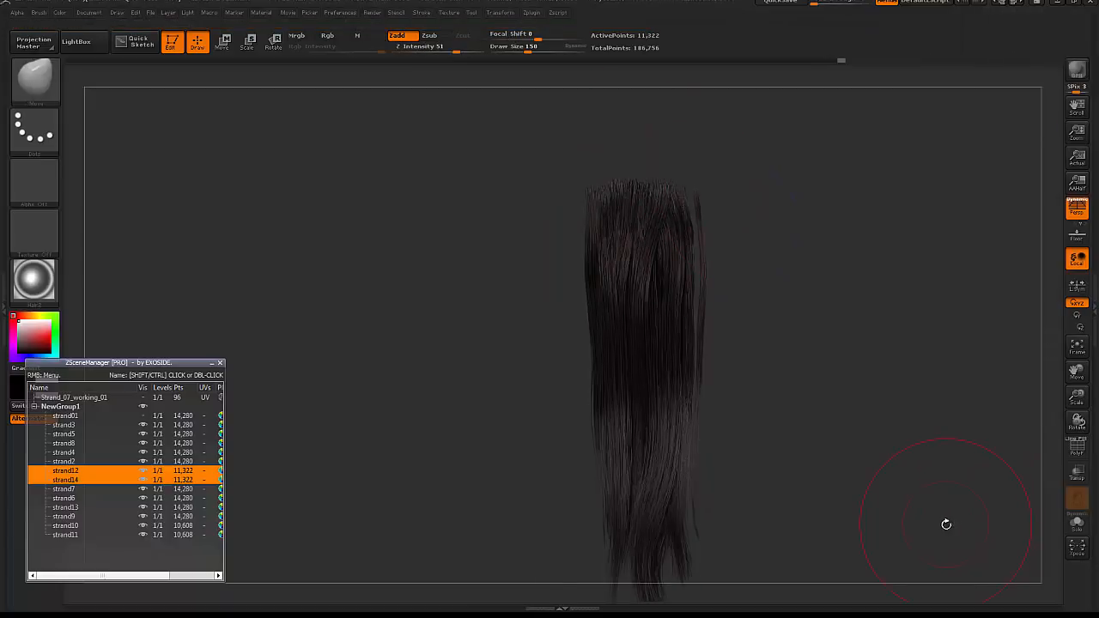
- Isolate the strand12 copy and roughen its fibers along the full length with the GroomTurbulence brush
left_click(1075, 527)
key("shift+r")
key("space")
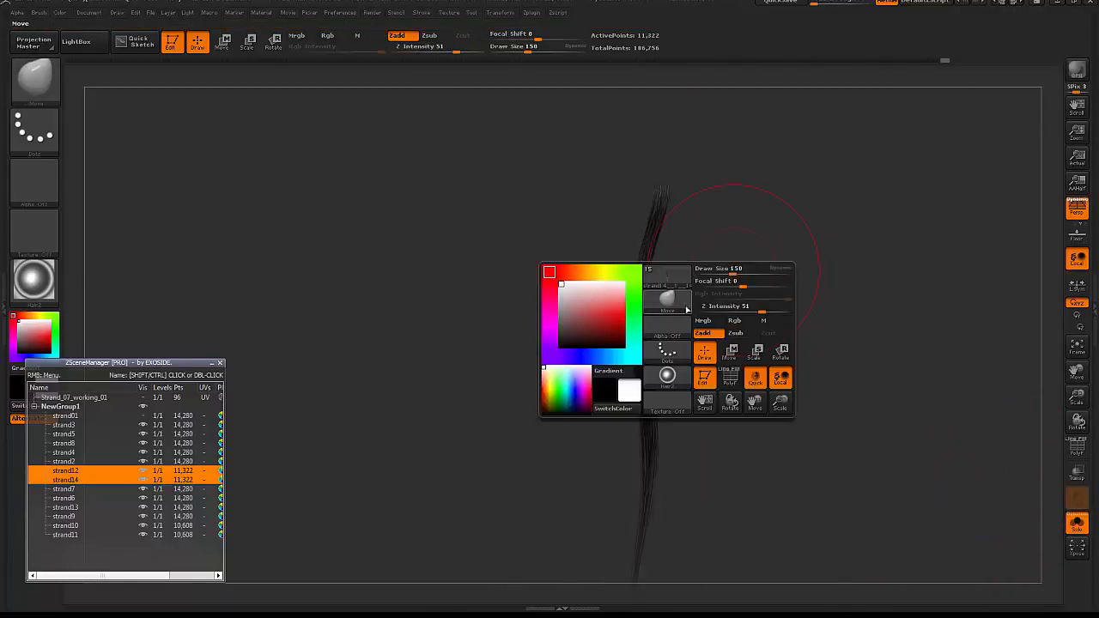
left_click(667, 288)
left_click(193, 304)
key("b")
left_click(498, 304)
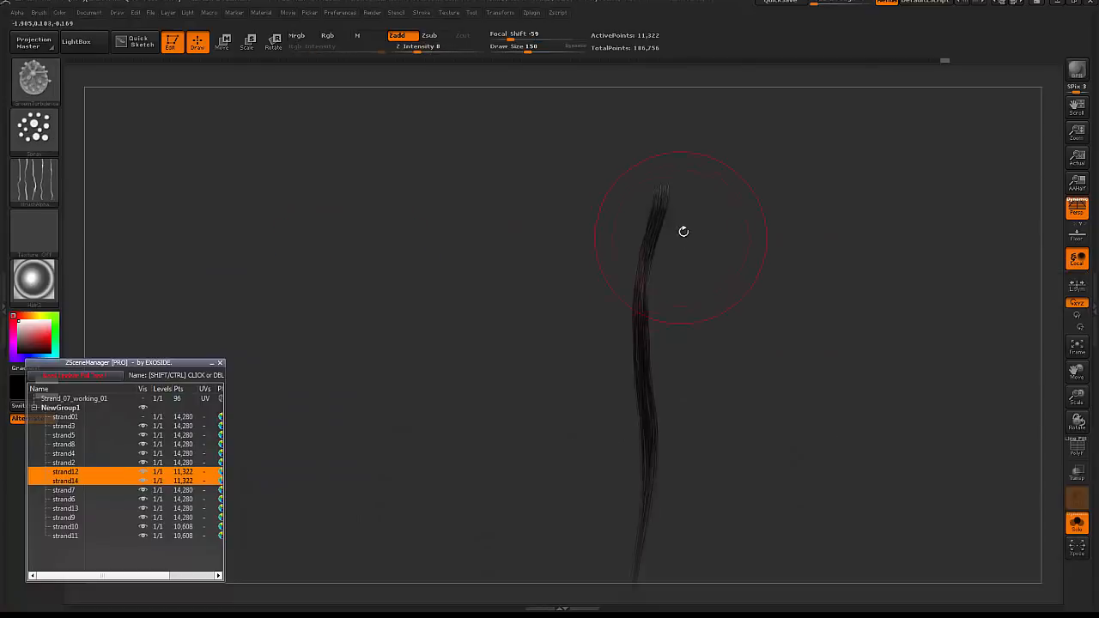
mouse_move(662, 228)
left_mouse_down()
mouse_move(645, 369)
mouse_move(656, 313)
left_mouse_up()
mouse_move(621, 283)
left_mouse_down()
mouse_move(630, 348)
mouse_move(618, 474)
left_mouse_up()
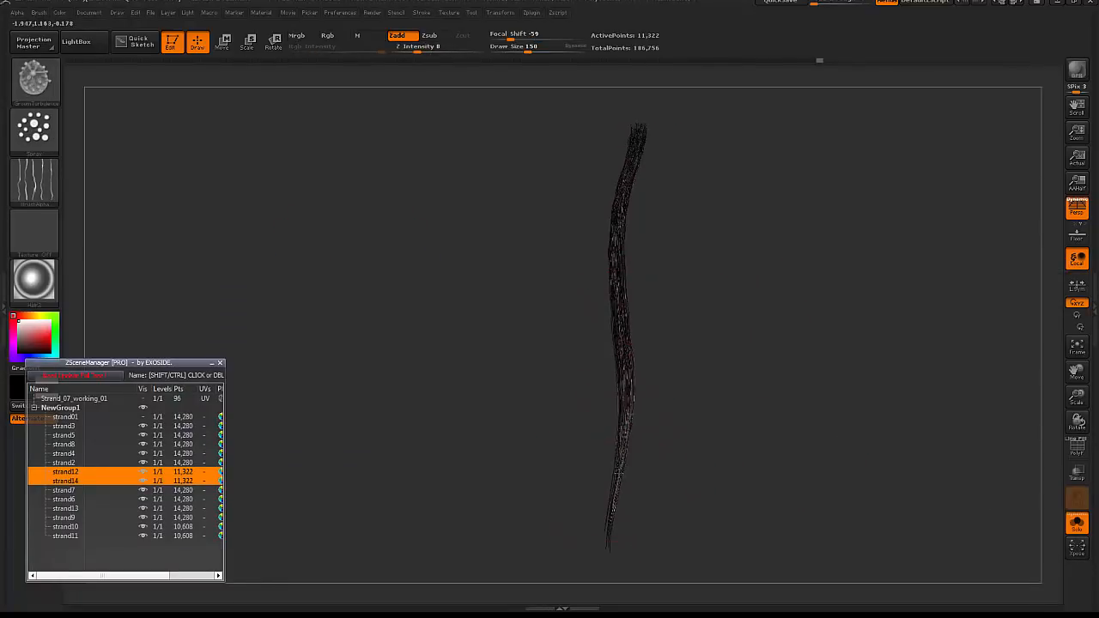
- Show the whole lock again and curve the strand12 copy with the Move brush at Draw Sizes 178 and 109
left_click(1076, 526)
key("b")
key("m")
key("v")
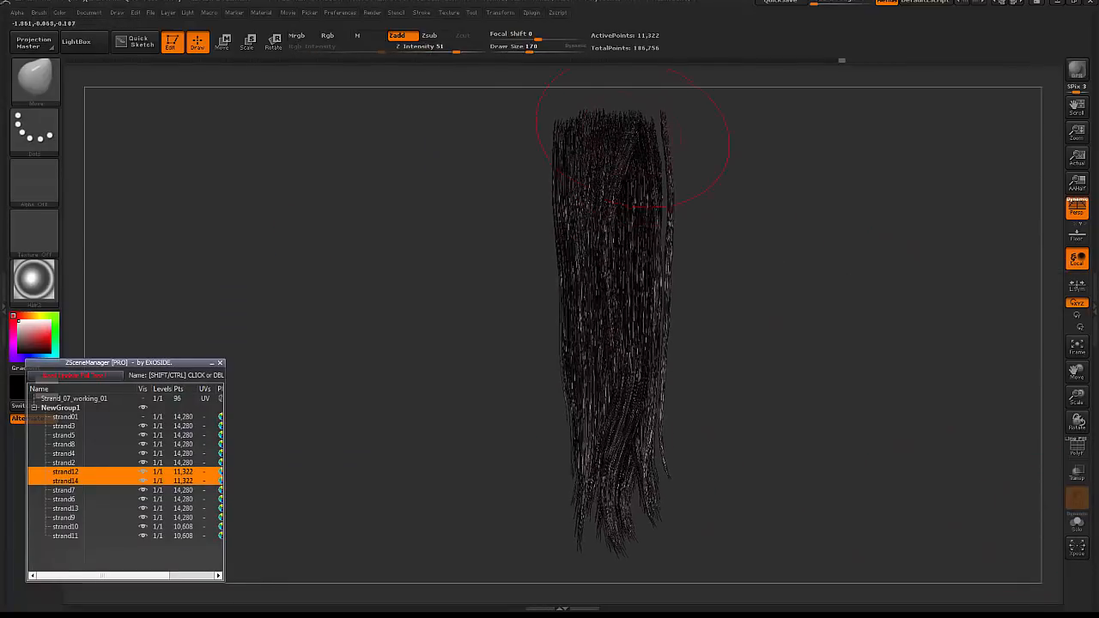
mouse_move(625, 151)
left_mouse_down()
mouse_move(606, 211)
mouse_move(608, 265)
mouse_move(619, 237)
mouse_move(624, 362)
left_mouse_up()
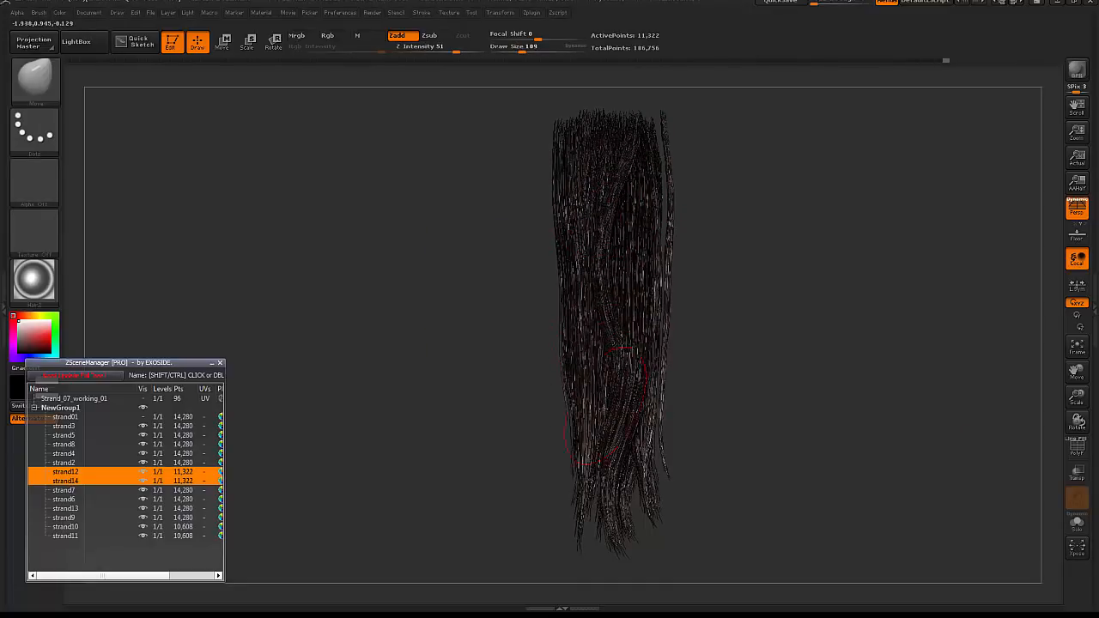
left_click_drag(846, 274, 733, 216, "shift")
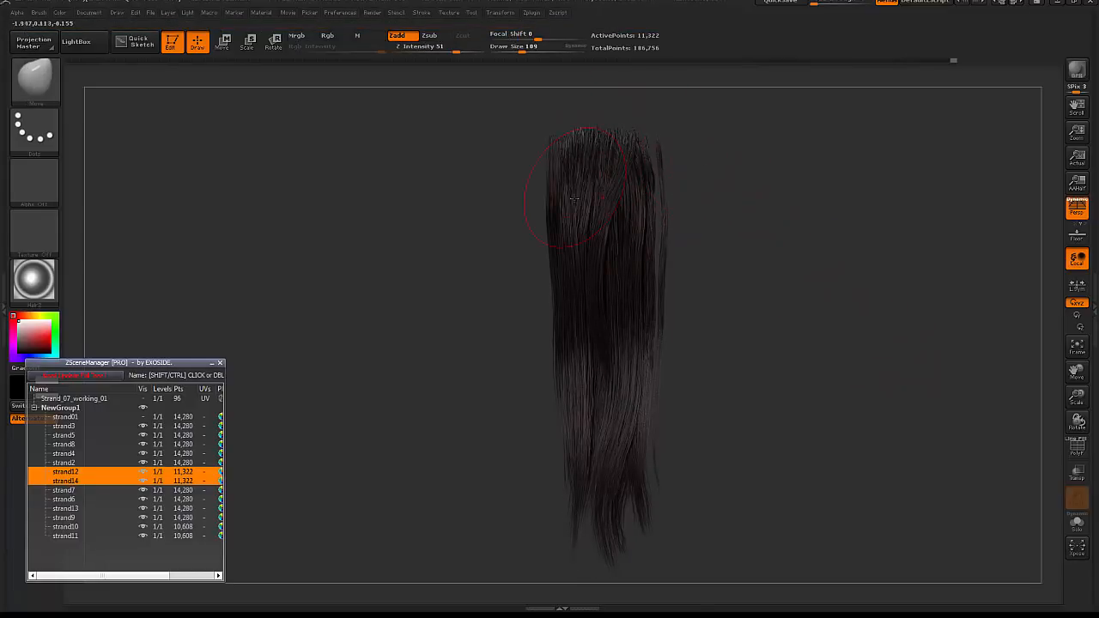
- Refine the curves of the strand12 copy across the lock with the Move brush at Draw Sizes 208 and 39
left_click_drag(776, 193, 800, 239, "alt")
key("space")
left_click_drag(652, 184, 666, 178)
key("space")
left_click_drag(650, 185, 649, 209)
left_click_drag(766, 259, 742, 199, "alt")
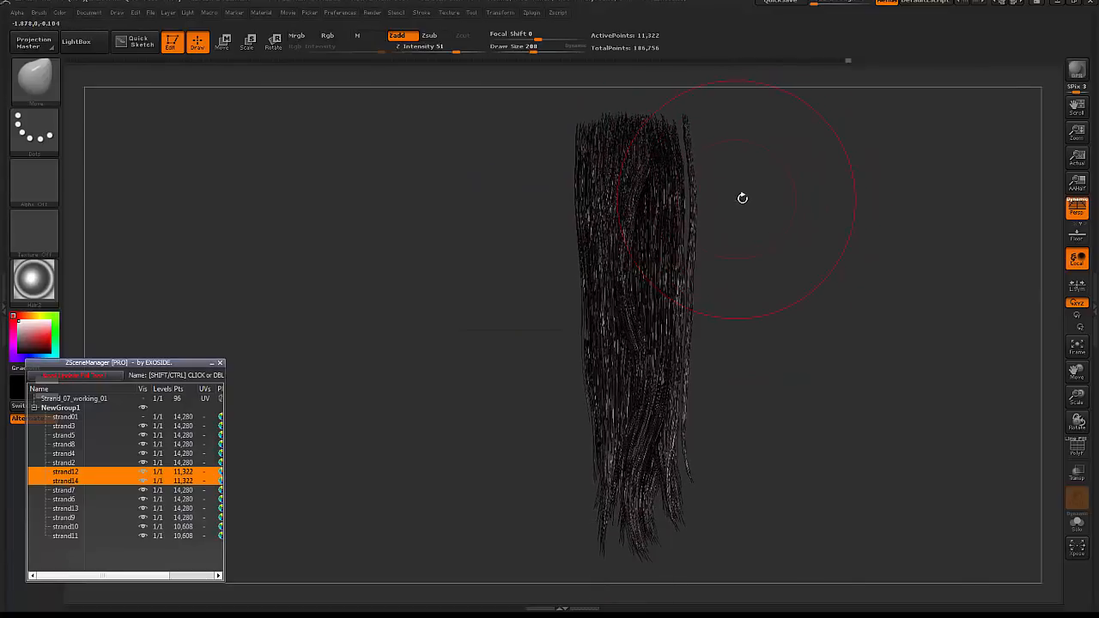
left_click_drag(816, 309, 757, 291, "alt")
key("space")
left_click_drag(757, 291, 733, 291)
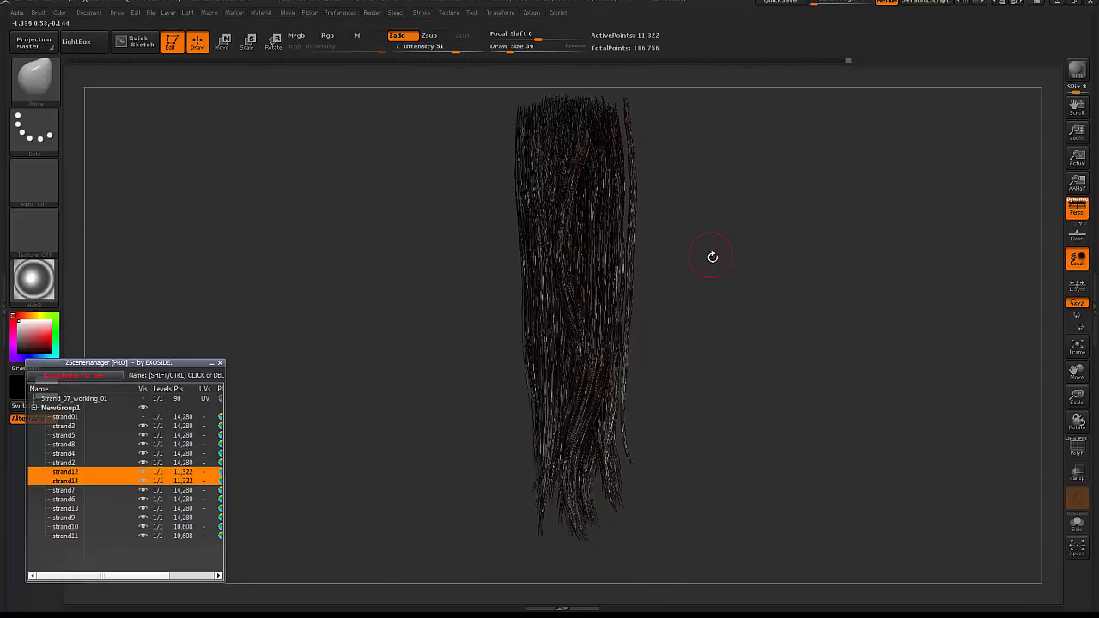
key("shift")
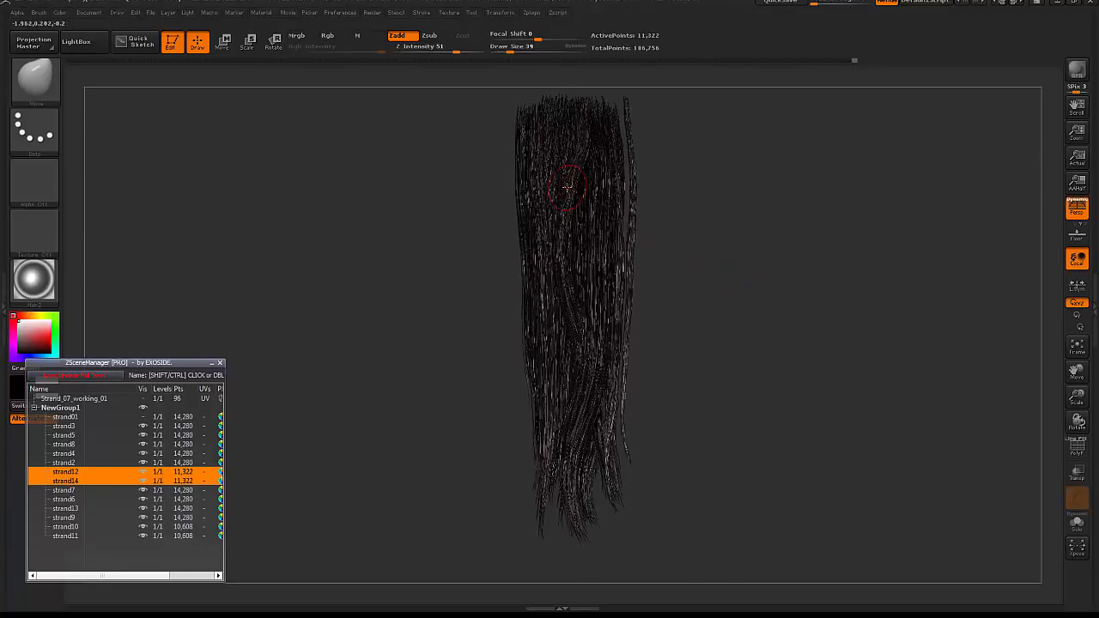
- Select only strand14 and shift it sideways across the lock with a Transpose move line
key("w")
left_click(85, 481)
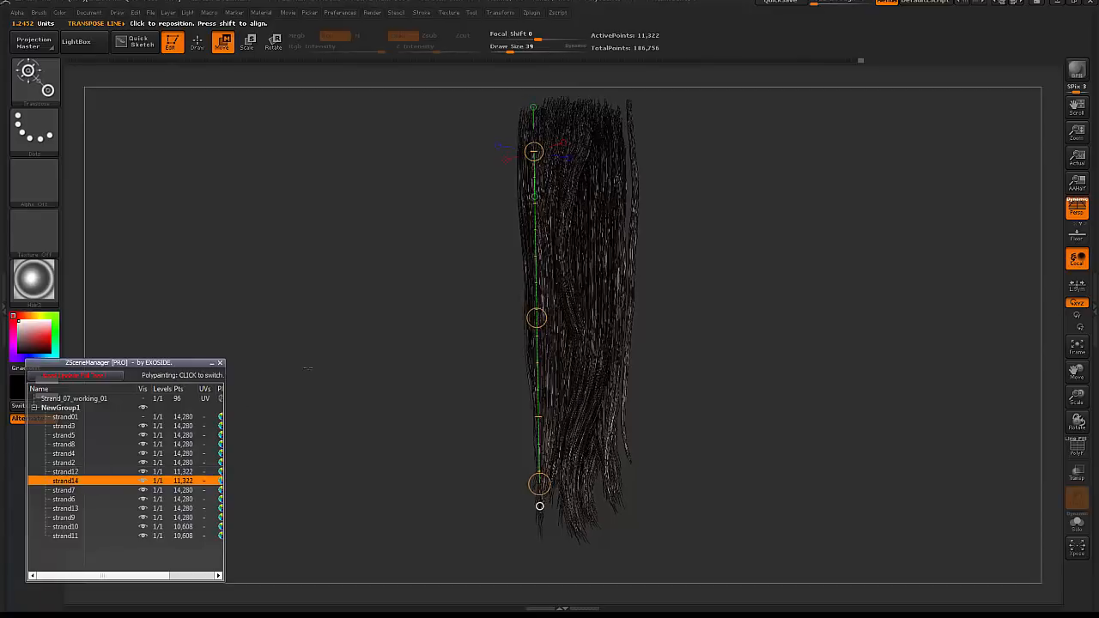
left_click_drag(555, 242, 570, 300)
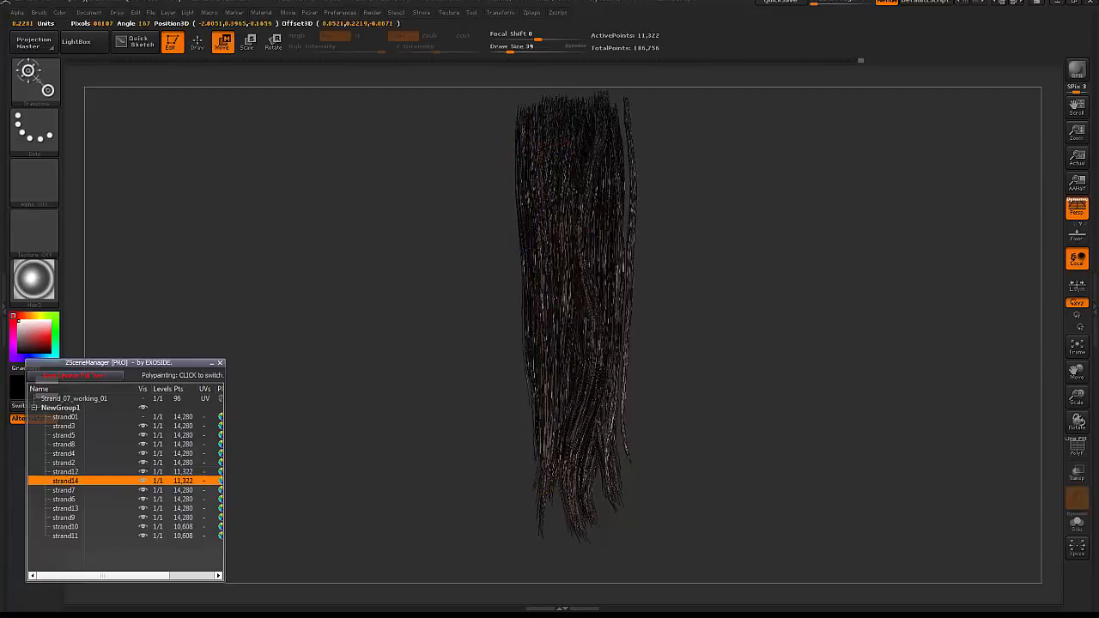
- Duplicate strand14 and move the copy out beside the lock with a Transpose move line
right_click(107, 478)
left_click(187, 206)
left_click_drag(563, 272, 918, 248)
- Thin the strand14 copy beside the lock by hiding some of its fibers and deleting them with Del Hidden
key("Tab")
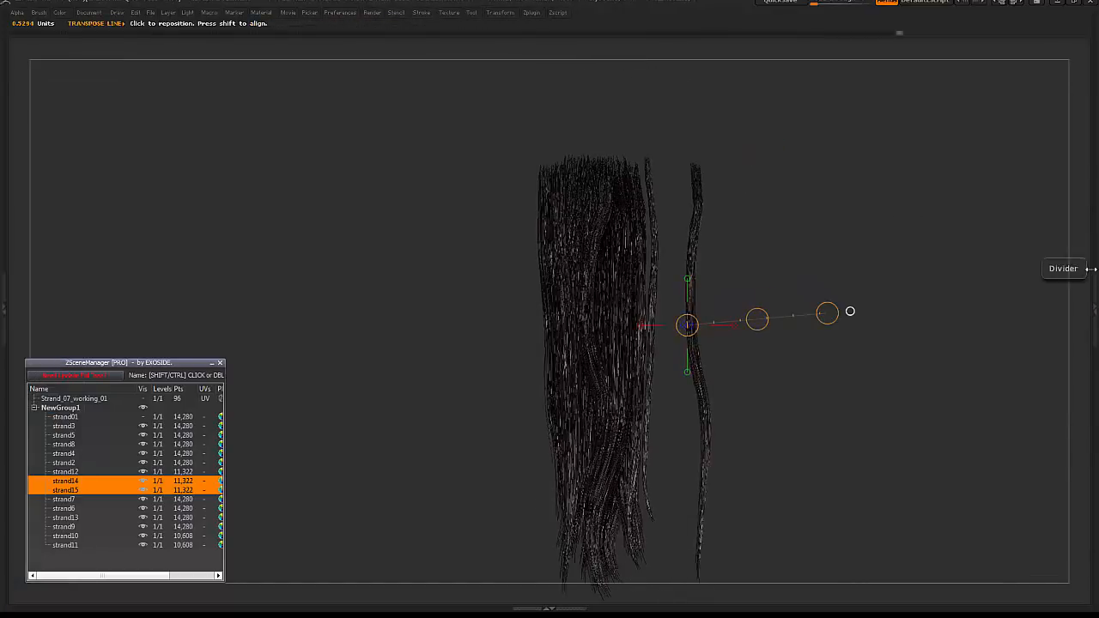
key("Tab")
left_click(1090, 273)
left_click_drag(975, 214, 971, 75)
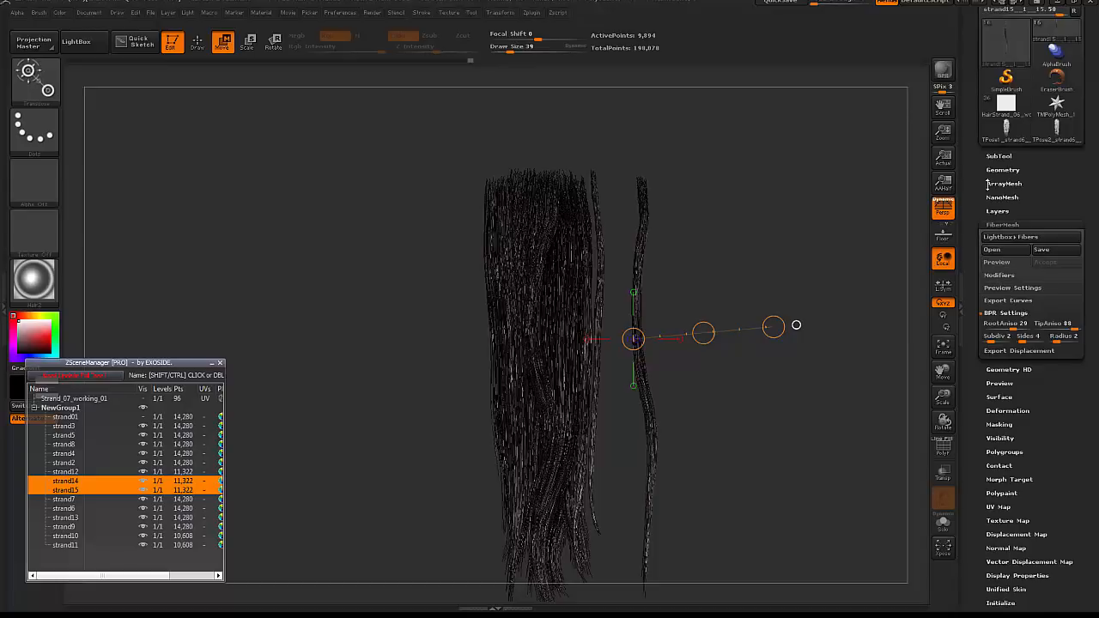
left_click(1002, 162)
key("q")
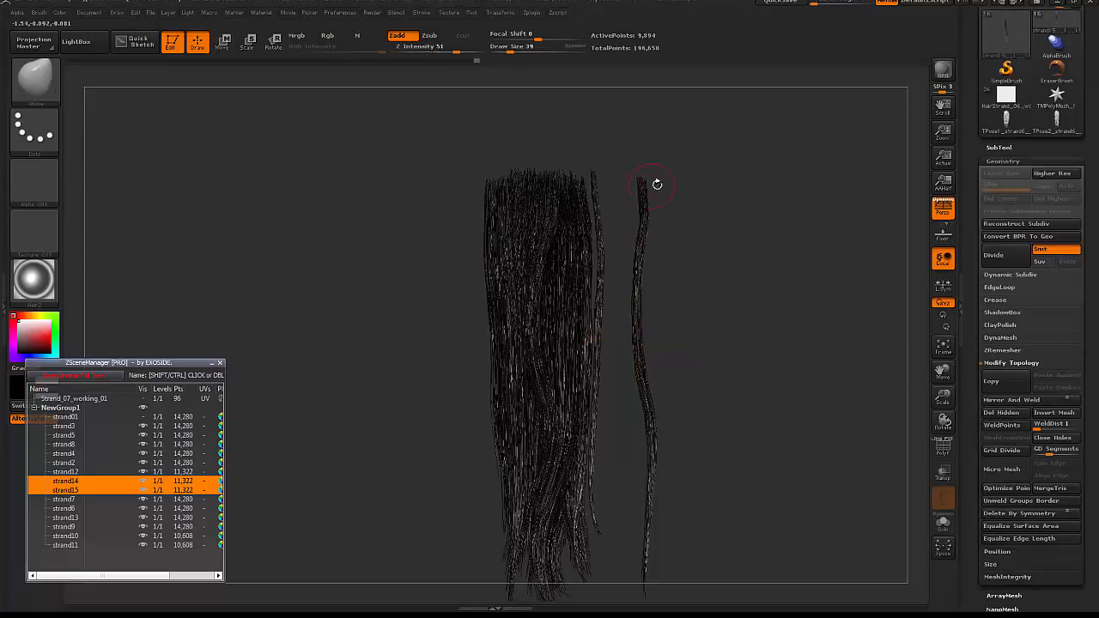
- Set the Draw Size to 238 and move the thinned strand copy back into the lock with a Transpose line
key("space")
left_click(662, 200)
key("w")
mouse_move(648, 195)
left_mouse_down()
mouse_move(674, 432)
mouse_move(641, 455)
left_mouse_up()
left_click_drag(644, 324, 576, 324)
left_click_drag(645, 162, 732, 147, "alt")
left_click_drag(743, 312, 731, 312)
key("q")
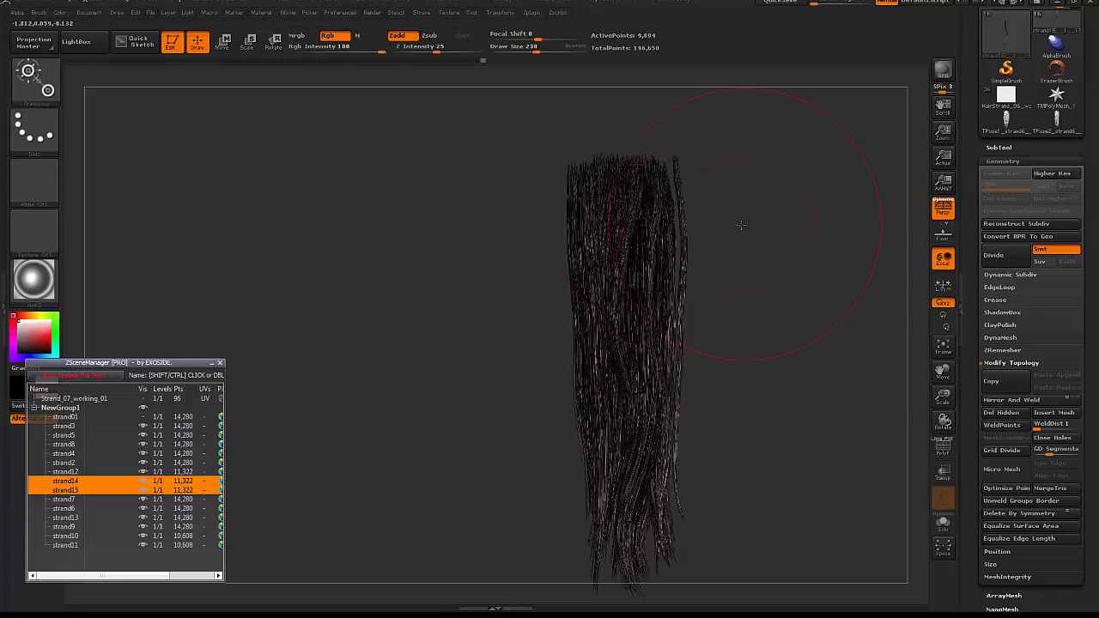
key("w")
mouse_move(741, 224)
left_mouse_down()
mouse_move(483, 275)
mouse_move(713, 282)
mouse_move(166, 260)
mouse_move(542, 229)
mouse_move(752, 260)
left_mouse_up()
key("q")
- Check the thinned copy in Solo mode and bend its lower end with the Move brush at Draw Size 426
left_click_drag(639, 225, 625, 209, "shift")
mouse_move(781, 245)
left_mouse_down("shift")
mouse_move(714, 235)
mouse_move(733, 170)
left_mouse_up("shift")
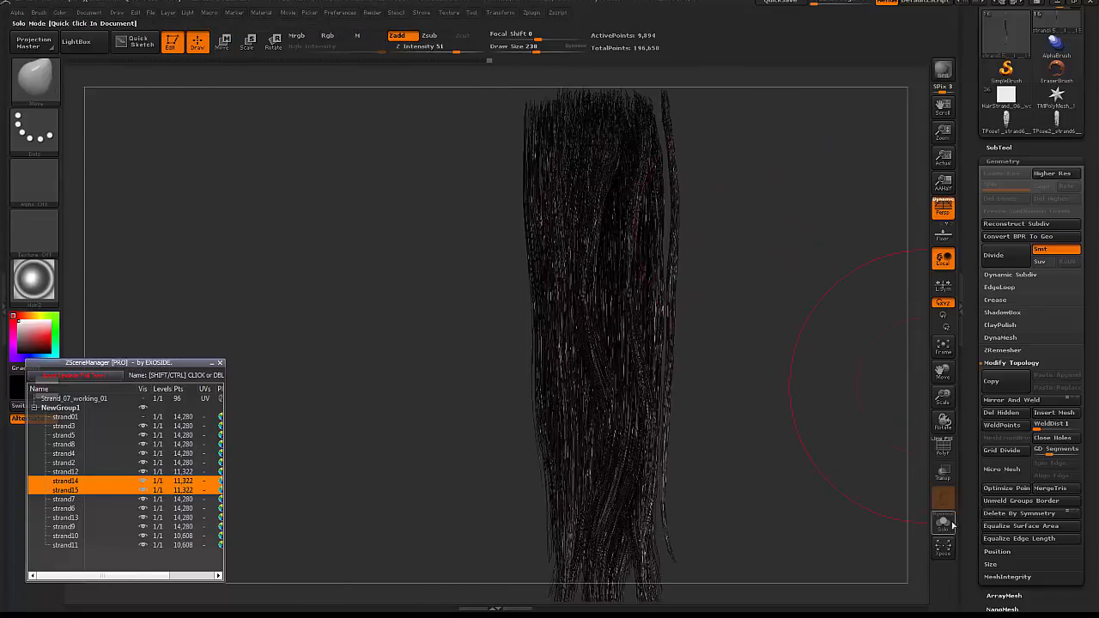
left_click(944, 524)
left_click(940, 526)
left_click_drag(793, 335, 772, 211, "alt")
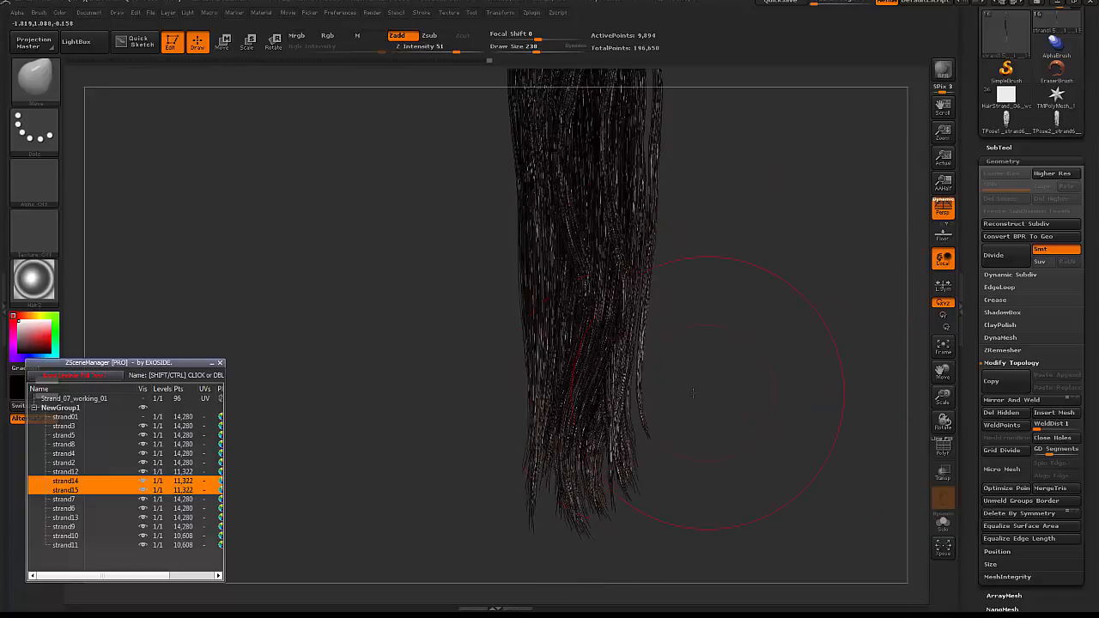
key("bracketright")
mouse_move(693, 393)
left_mouse_down("shift")
mouse_move(658, 362)
mouse_move(607, 361)
left_mouse_up("shift")
left_click_drag(608, 466, 559, 488)
left_click_drag(682, 412, 757, 434, "shift")
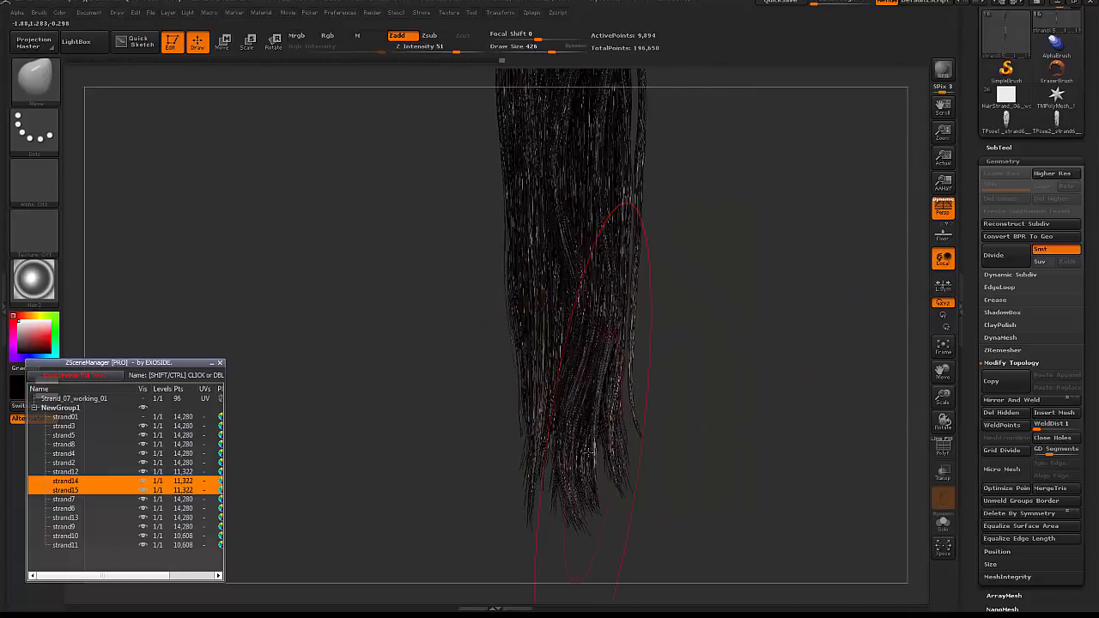
left_click_drag(588, 453, 606, 404)
- Adjust the lower tips of the thinned copy from the side with the Move brush at Draw Size 244
key("bracketleft")
left_click_drag(667, 357, 744, 369, "shift")
left_click_drag(650, 448, 627, 445)
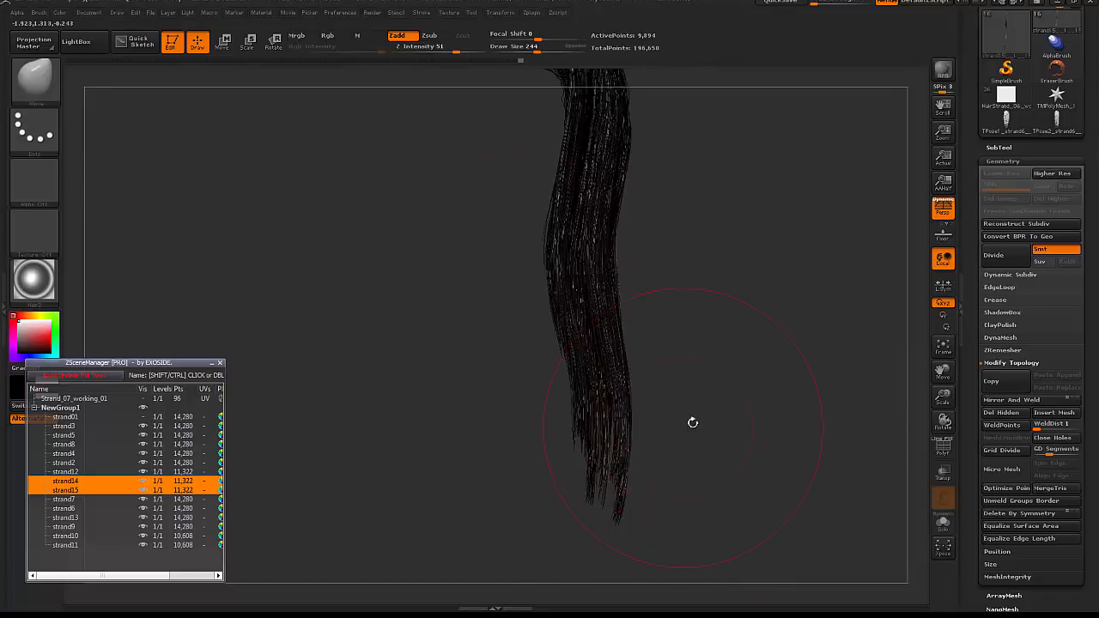
left_click_drag(693, 423, 849, 294, "shift")
mouse_move(444, 239)
left_mouse_down("alt")
mouse_move(669, 281)
mouse_move(772, 334)
left_mouse_up("alt")
- Pull the thinned copy's upper and middle parts toward the gap by the loose outer strand, using Move brush Draw Sizes between 62 and 155
key("bracketleft")
left_click_drag(719, 182, 737, 258, "alt")
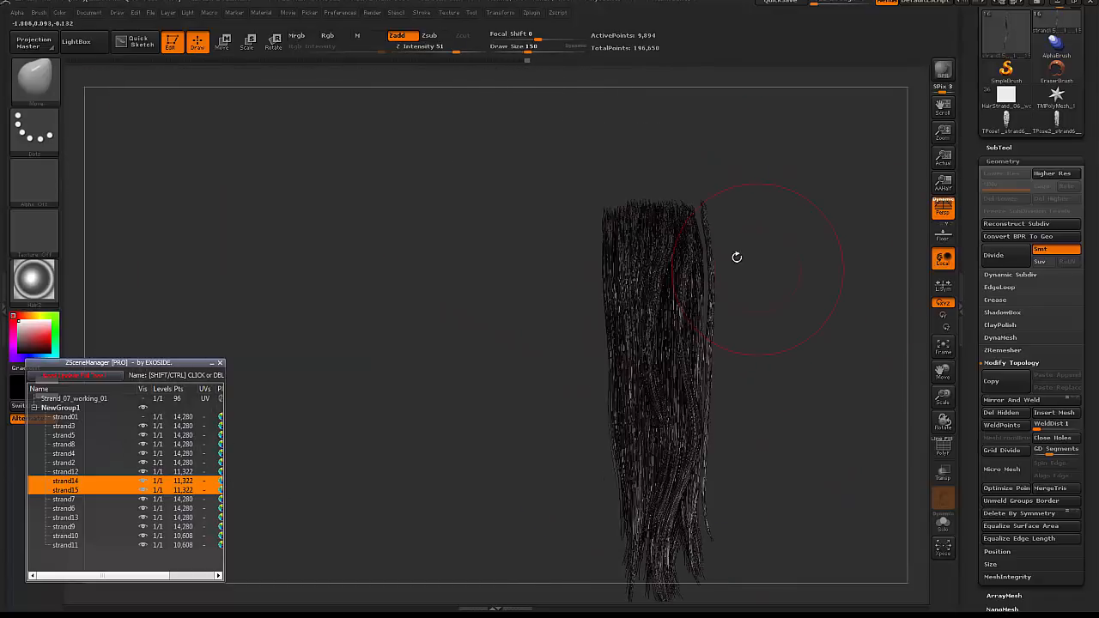
key("bracketleft")
key("bracketleft")
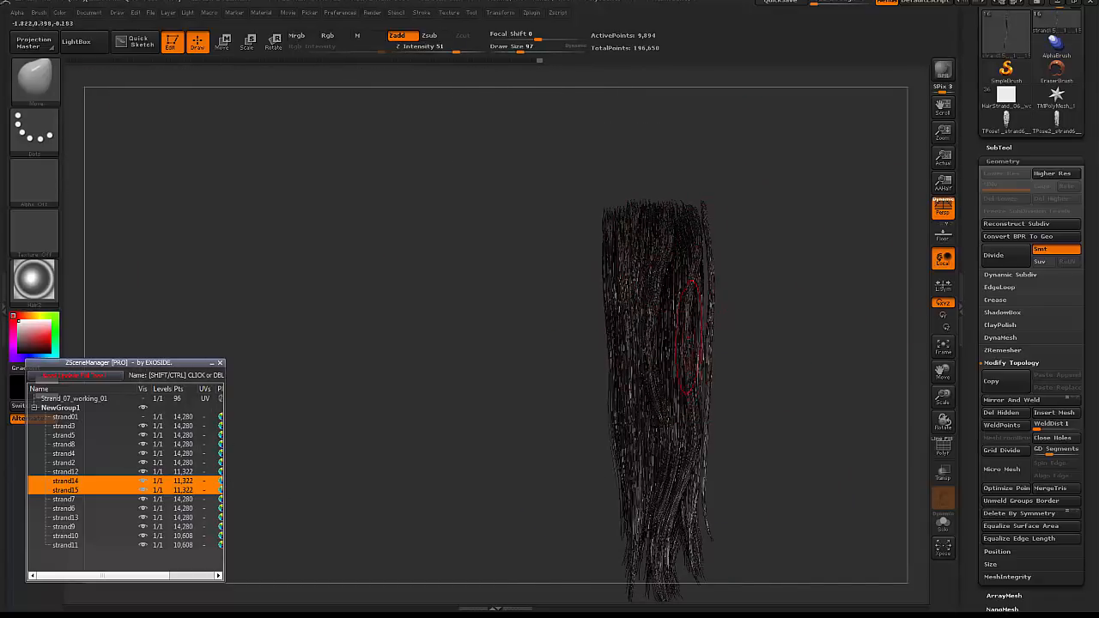
key("bracketright")
key("bracketright")
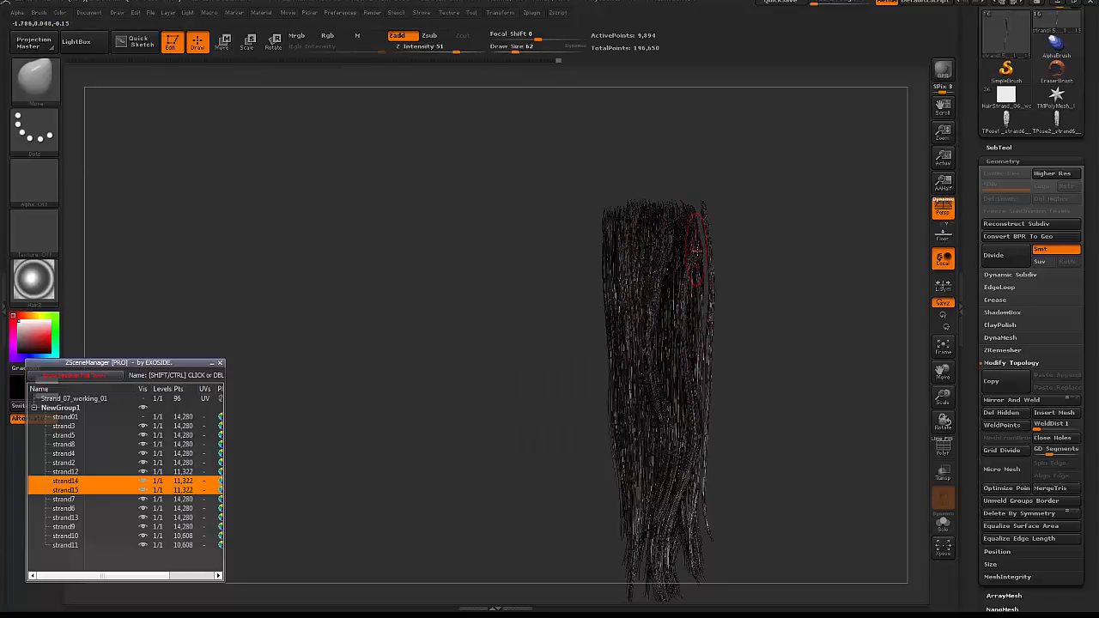
key("bracketright")
key("bracketright")
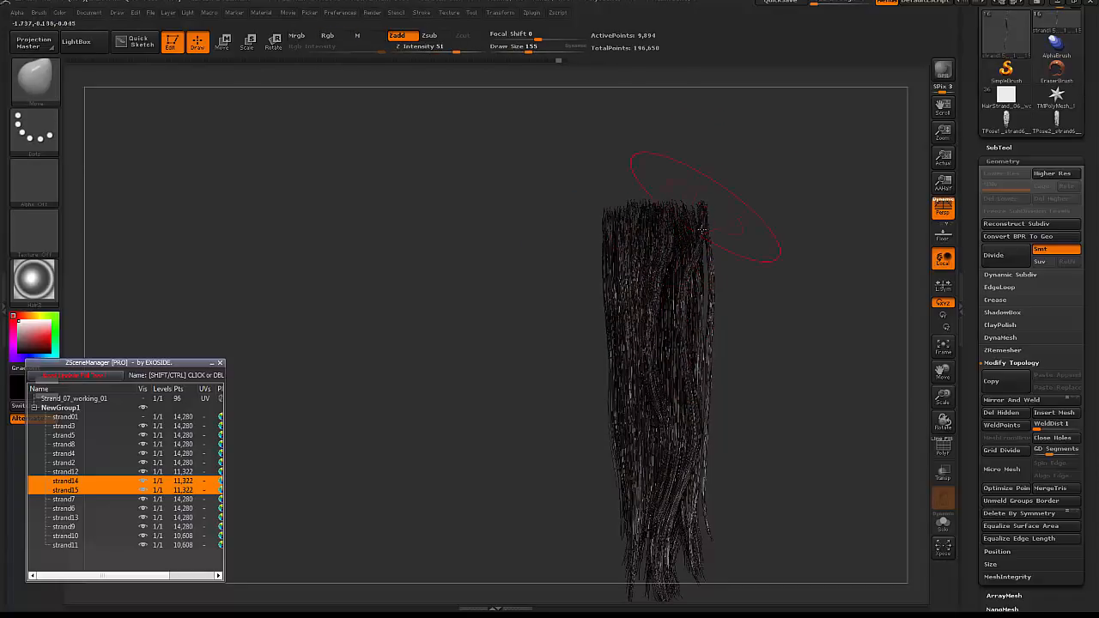
key("bracketleft")
key("bracketleft")
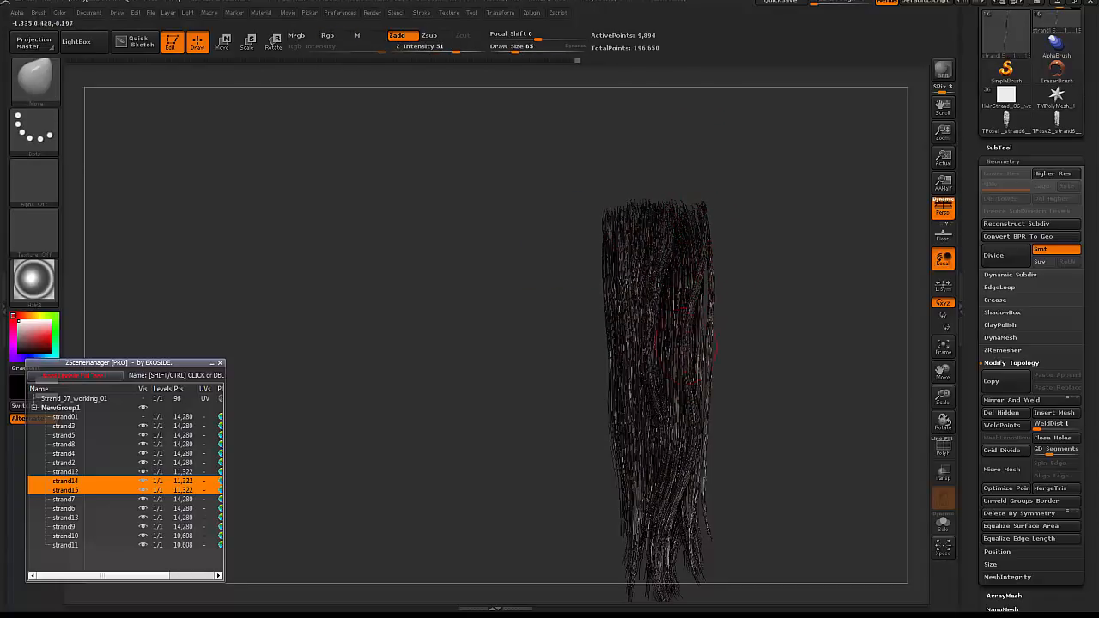
- Render the lock with BPR, set the Move brush's Draw Size to 150, and render the lock again
left_click_drag(791, 287, 758, 212, "alt")
key("shift+r")
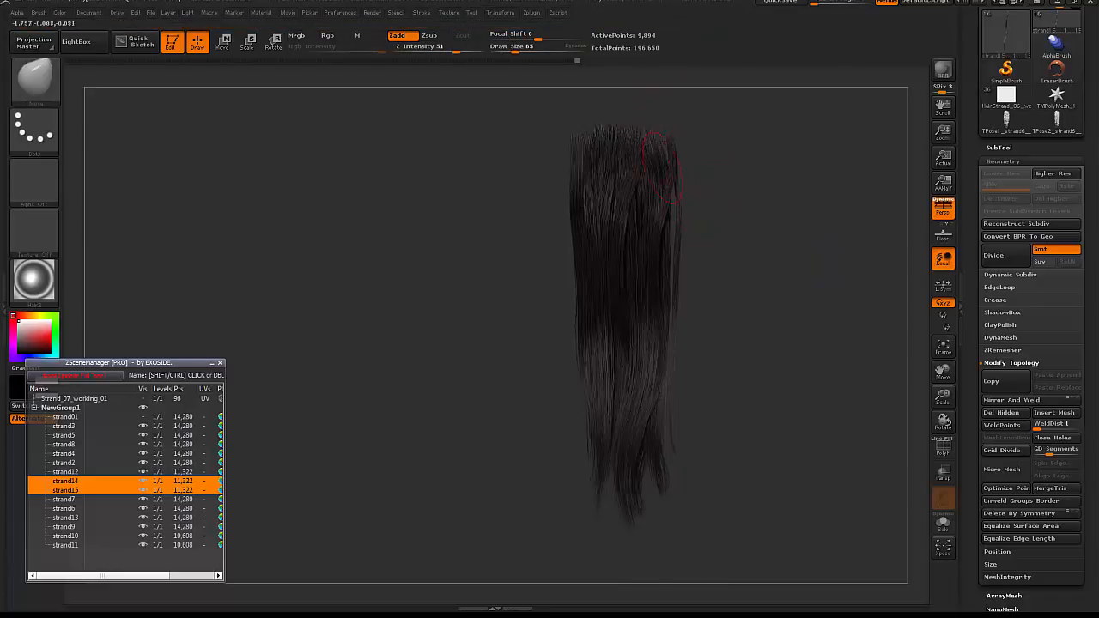
key("space")
left_click(689, 174)
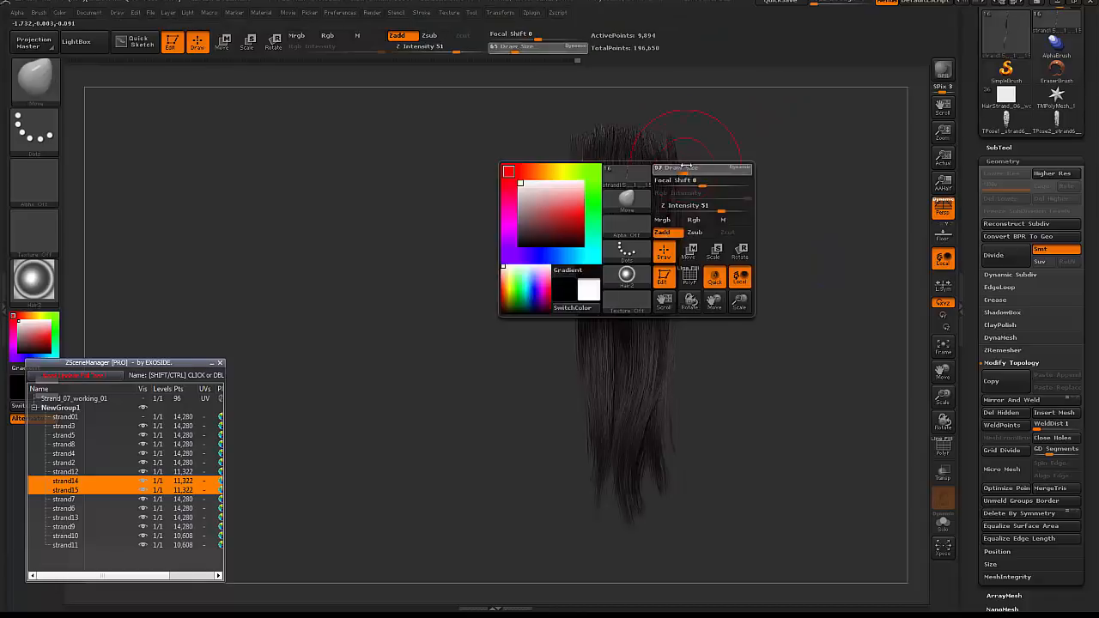
mouse_move(673, 176)
left_mouse_down()
mouse_move(668, 146)
mouse_move(670, 177)
left_mouse_up()
key("shift+r")
key("space")
left_click(629, 222)
mouse_move(790, 176)
left_mouse_down("alt")
mouse_move(804, 195)
mouse_move(797, 175)
left_mouse_up("alt")
key("shift+r")
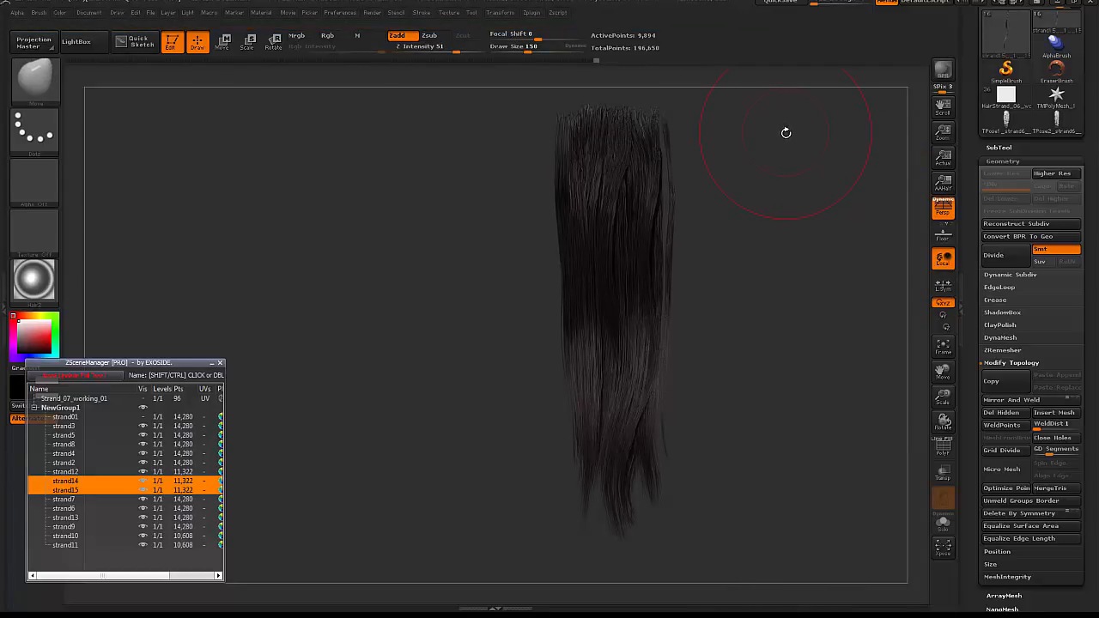
- Select strand12 and reshape its upper part and hanging tips with the Move brush at draw size 186
left_click(760, 413)
key("space")
left_click_drag(592, 350, 600, 350)
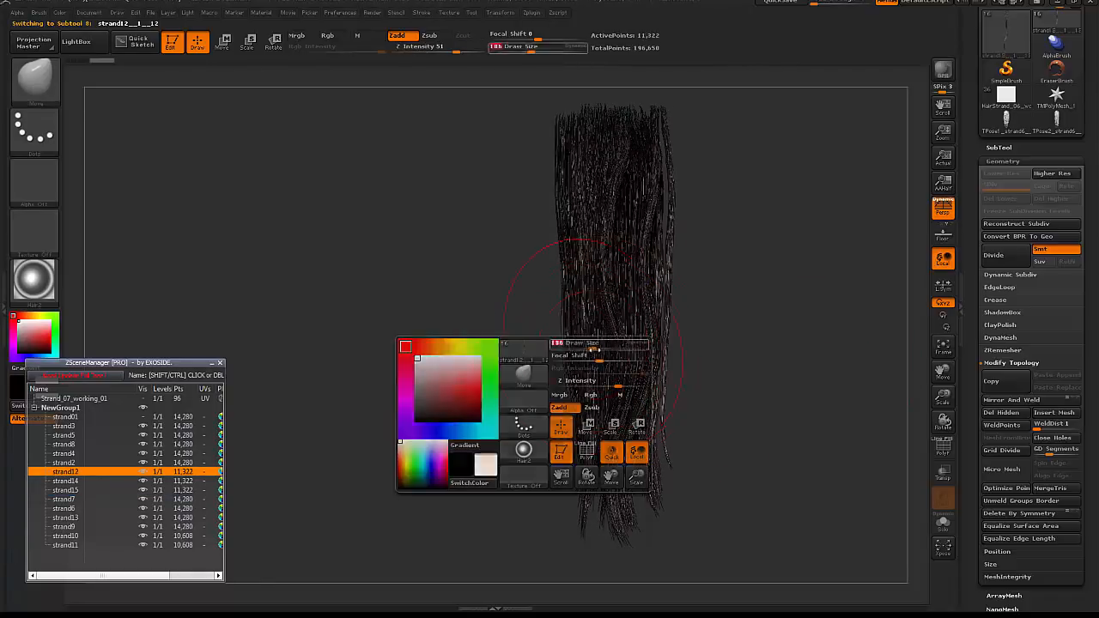
left_click_drag(588, 128, 580, 232)
left_click_drag(815, 331, 811, 292, "alt")
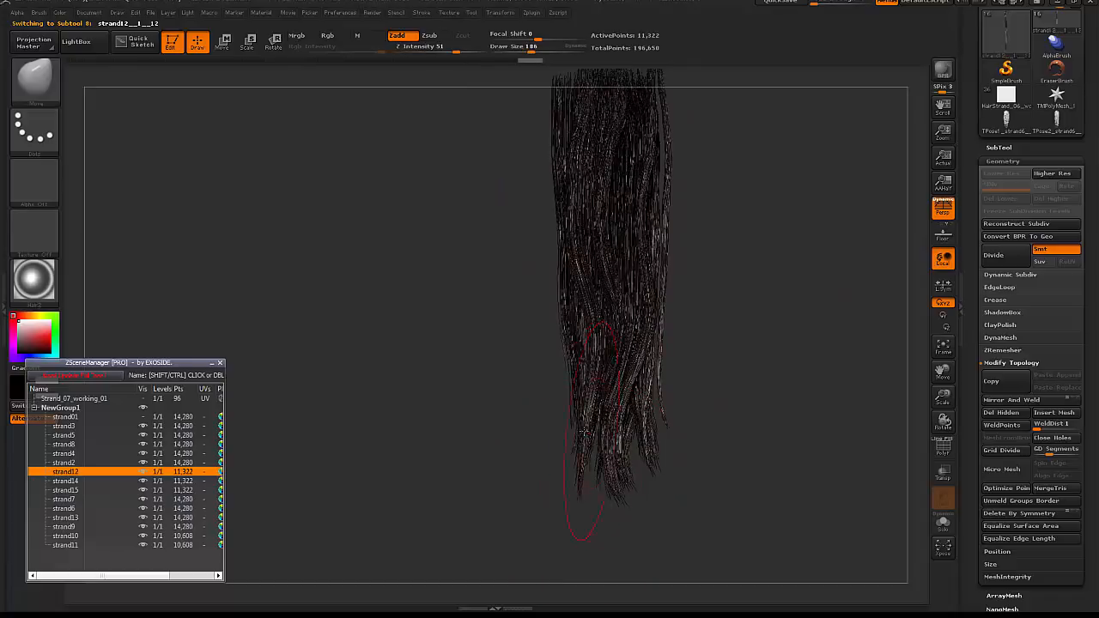
left_click_drag(582, 459, 581, 493)
left_click_drag(737, 212, 742, 274, "alt")
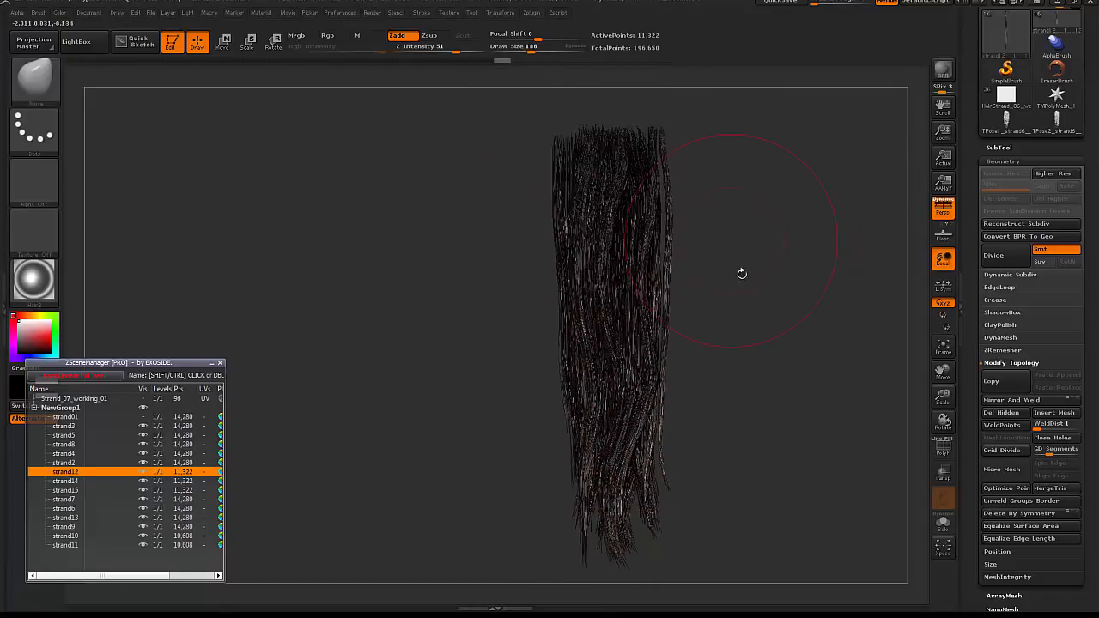
- Refine strand12 from its root to its lower end using a smaller Move brush, and preview the rendered hair
key("space")
left_click_drag(609, 403, 592, 433)
left_click_drag(573, 219, 578, 262)
left_click_drag(586, 150, 589, 176)
left_click_drag(787, 199, 772, 183, "alt")
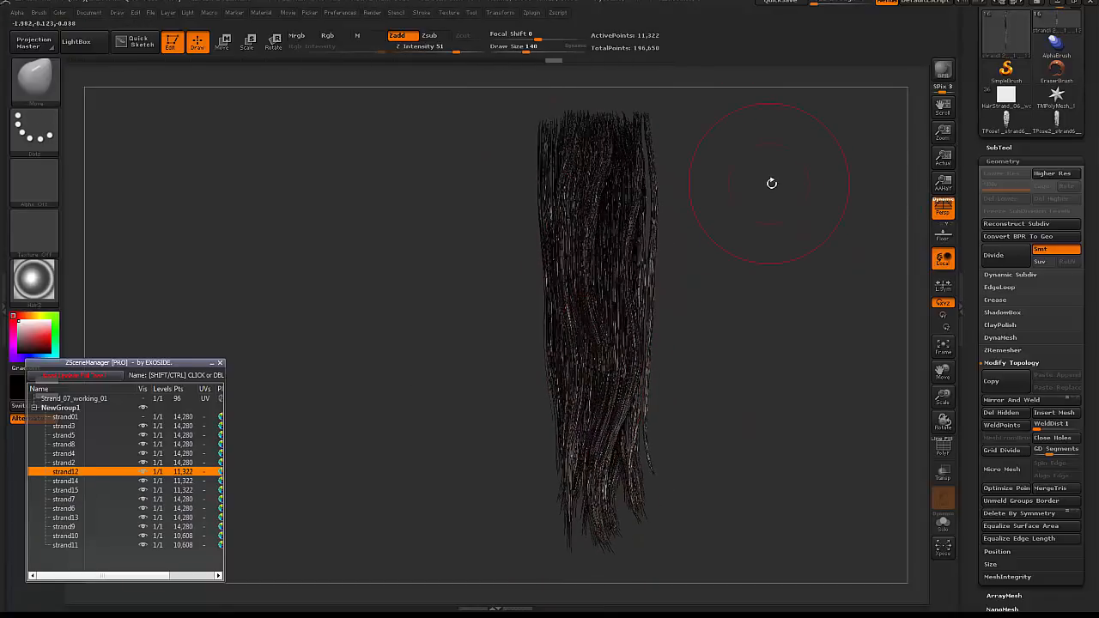
key("shift")
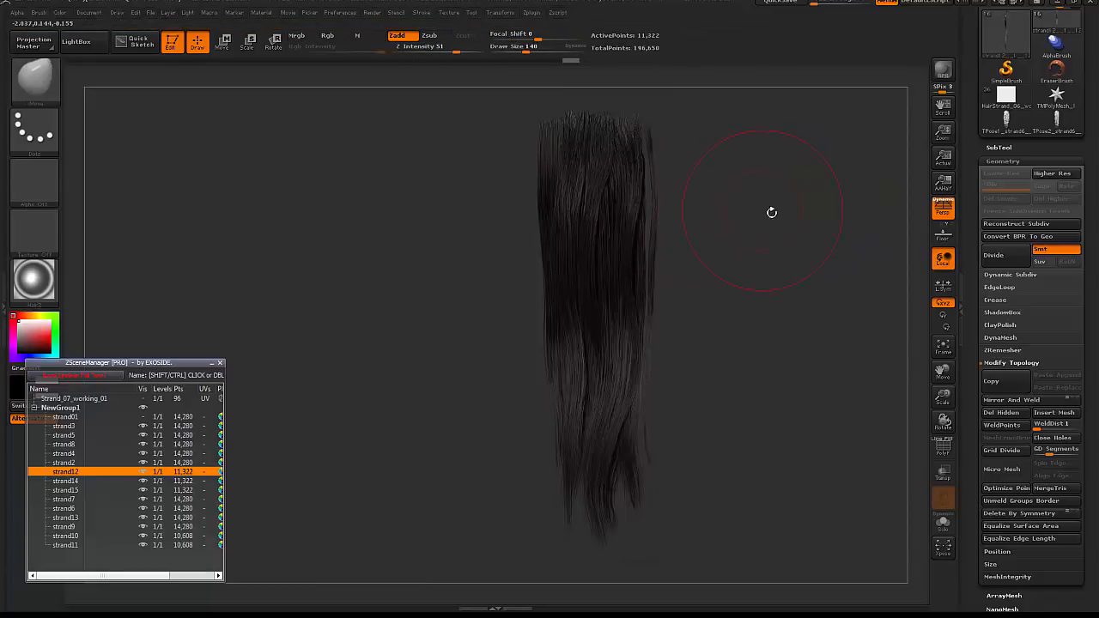
- Select strand14 and duplicate it
left_click(594, 309, "alt")
left_click(120, 483)
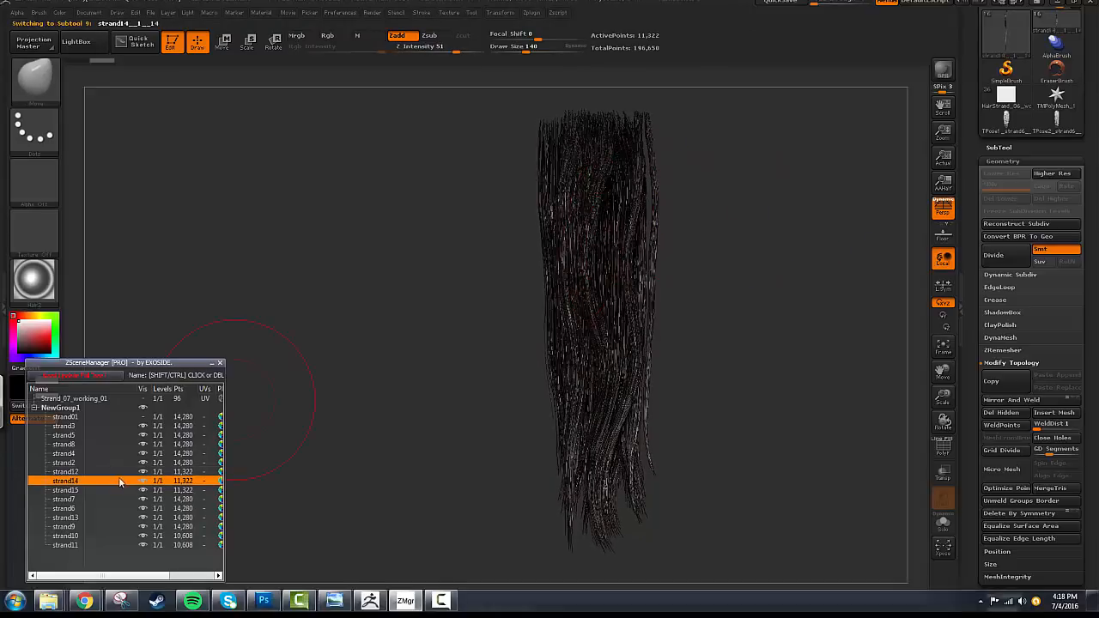
right_click(120, 482)
left_click(177, 180)
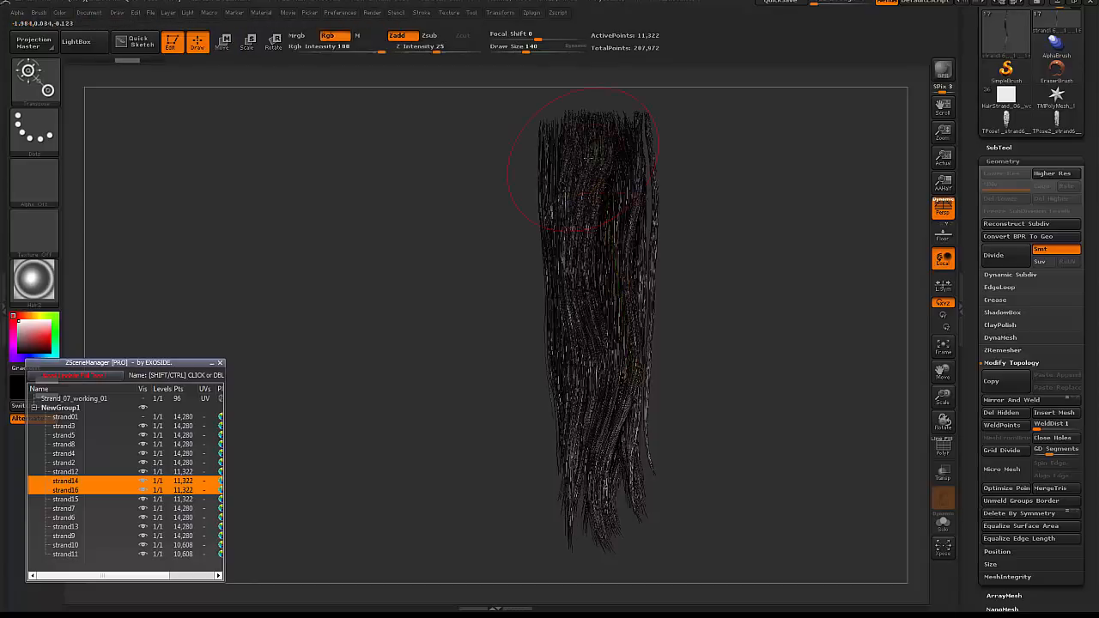
- Set the draw size to 251, minimize the ZSceneManager window, and render a front preview of the hair
key("space")
left_click_drag(453, 386, 691, 391)
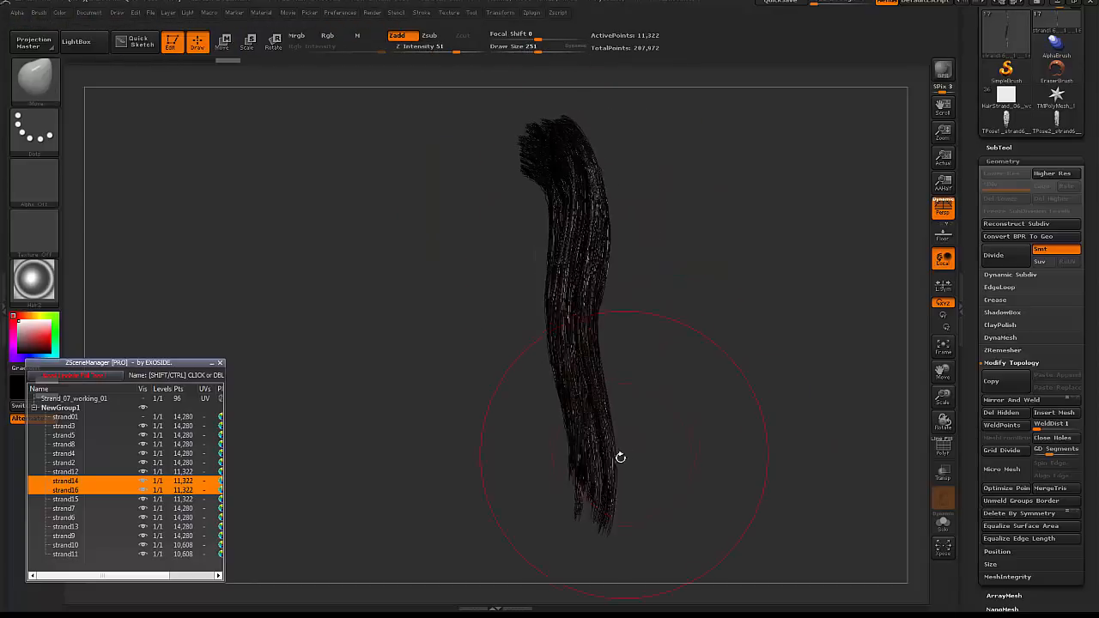
left_click(211, 362)
mouse_move(446, 283)
left_mouse_down()
mouse_move(777, 215)
mouse_move(824, 221)
left_mouse_up()
key("shift+r")
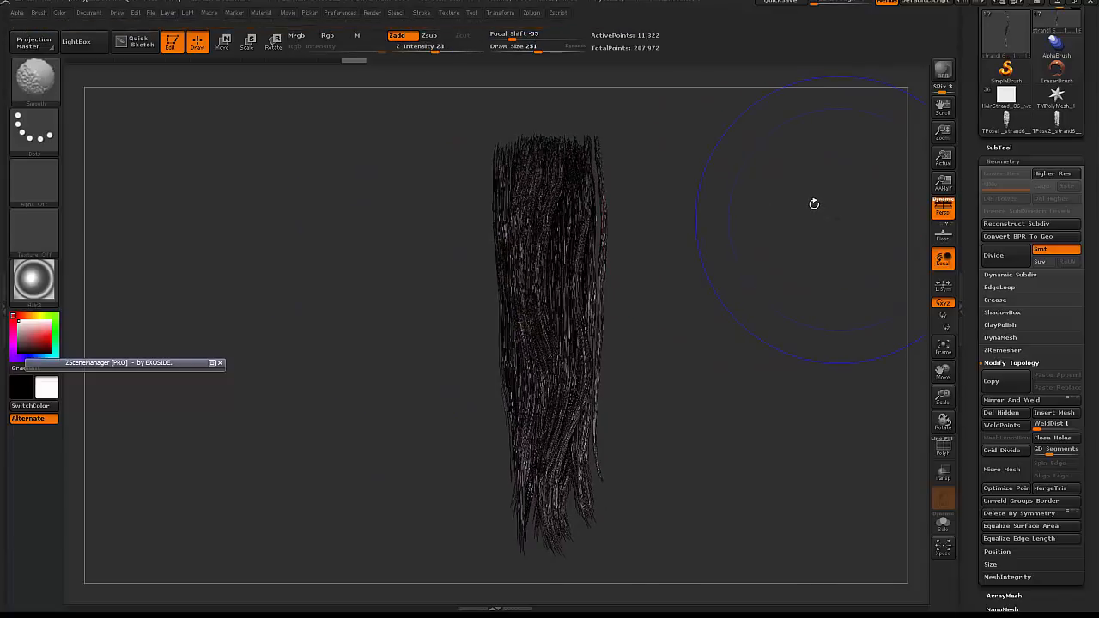
- Isolate the duplicated strand, bend its middle sideways with the Move brush at draw size 297, and render a preview
key("space")
left_click_drag(812, 199, 799, 197)
left_click_drag(674, 149, 786, 165, "alt")
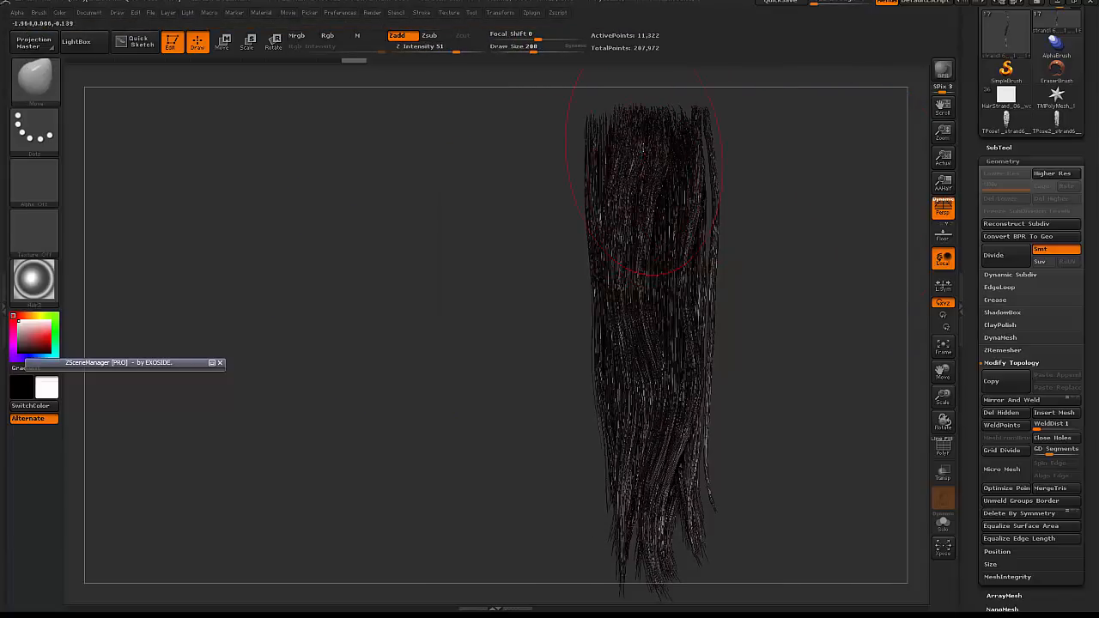
left_click(942, 522)
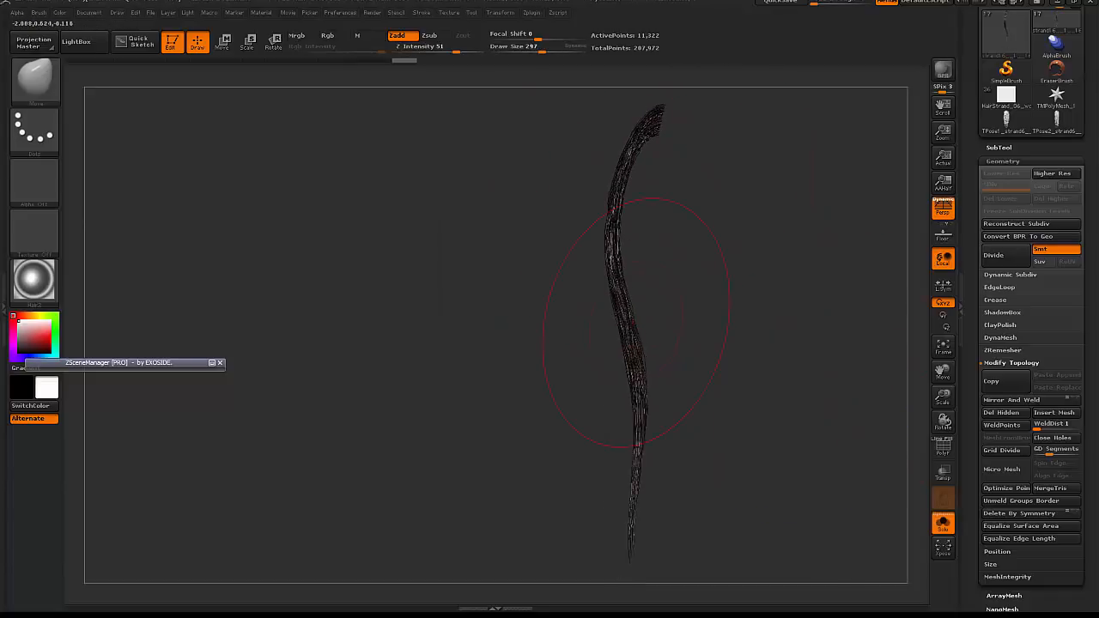
left_click_drag(635, 323, 601, 323)
key("shift+r")
- Switch to the turbulence groom brush, stroke along the whole length of the isolated strand, and render the result
key("space")
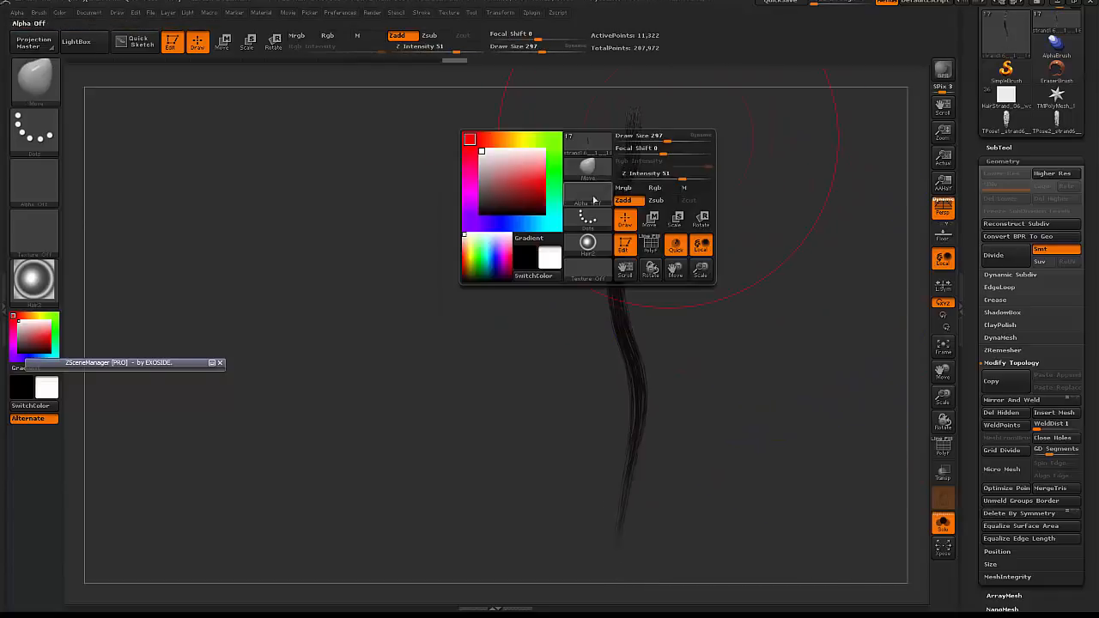
left_click(591, 163)
left_click(258, 182)
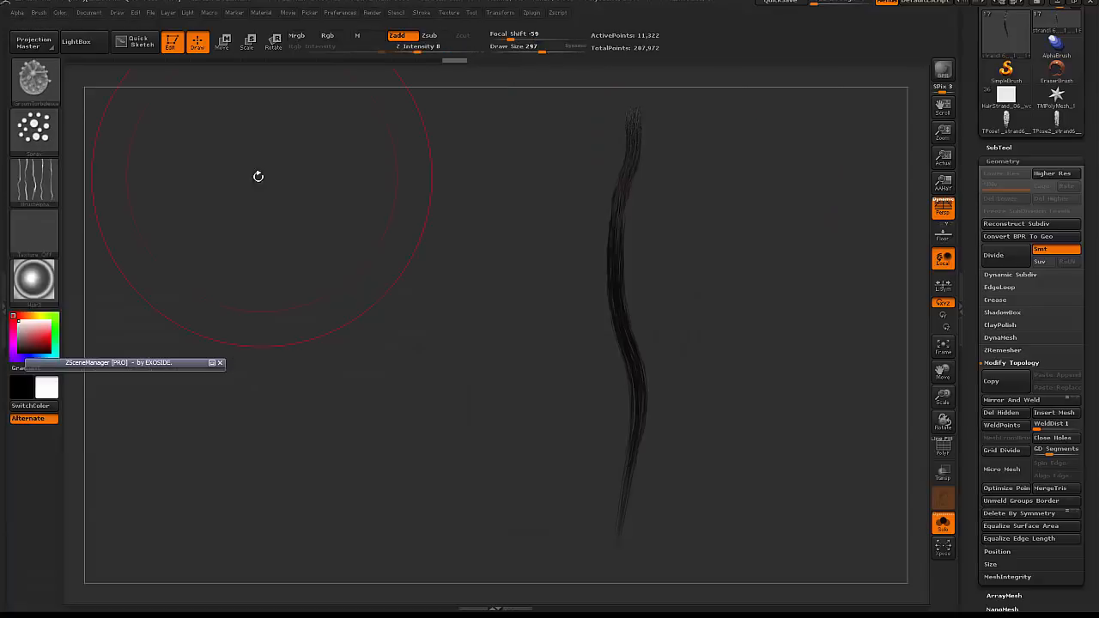
mouse_move(635, 138)
left_mouse_down()
mouse_move(638, 177)
mouse_move(589, 289)
mouse_move(634, 447)
left_mouse_up()
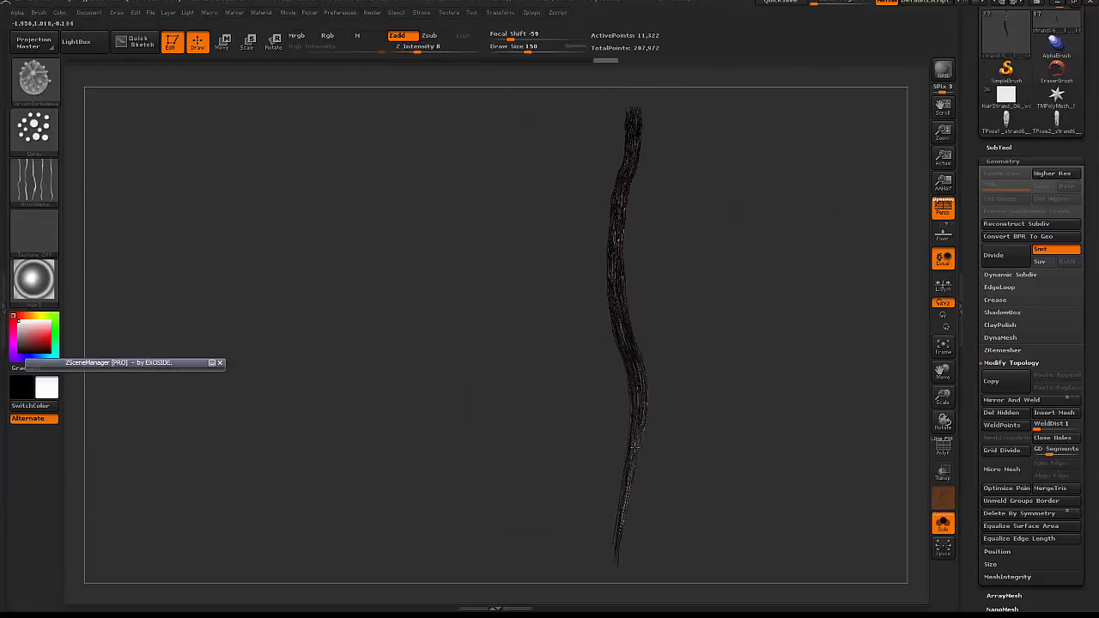
key("shift+r")
- Add more turbulence to the lower half of the isolated strand and render another preview
left_click_drag(882, 309, 855, 319, "alt")
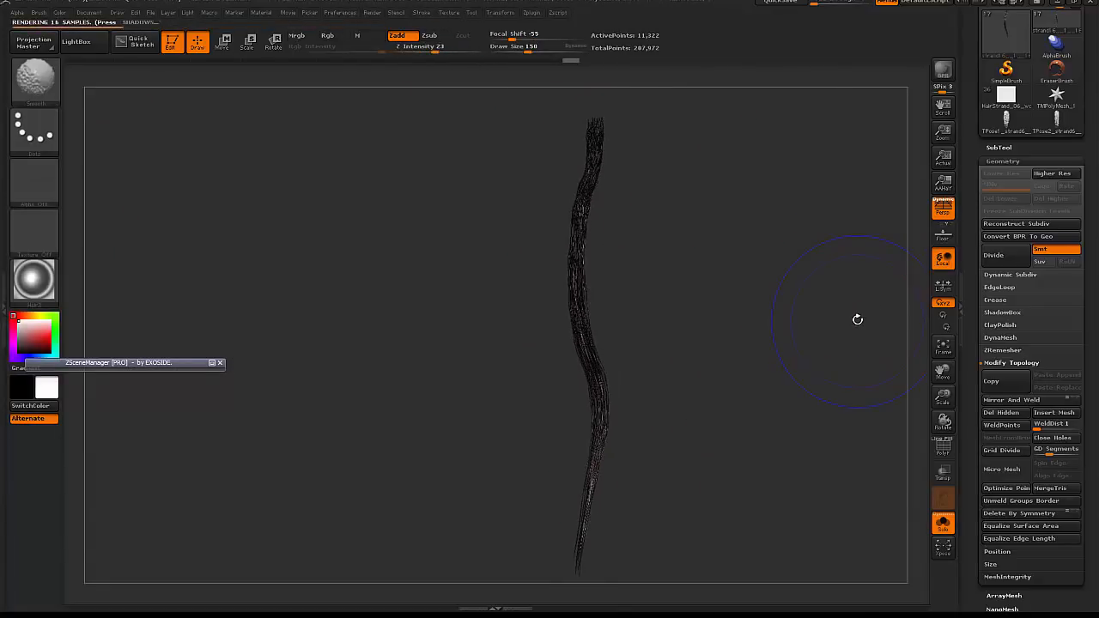
key("shift+r")
left_click(835, 305)
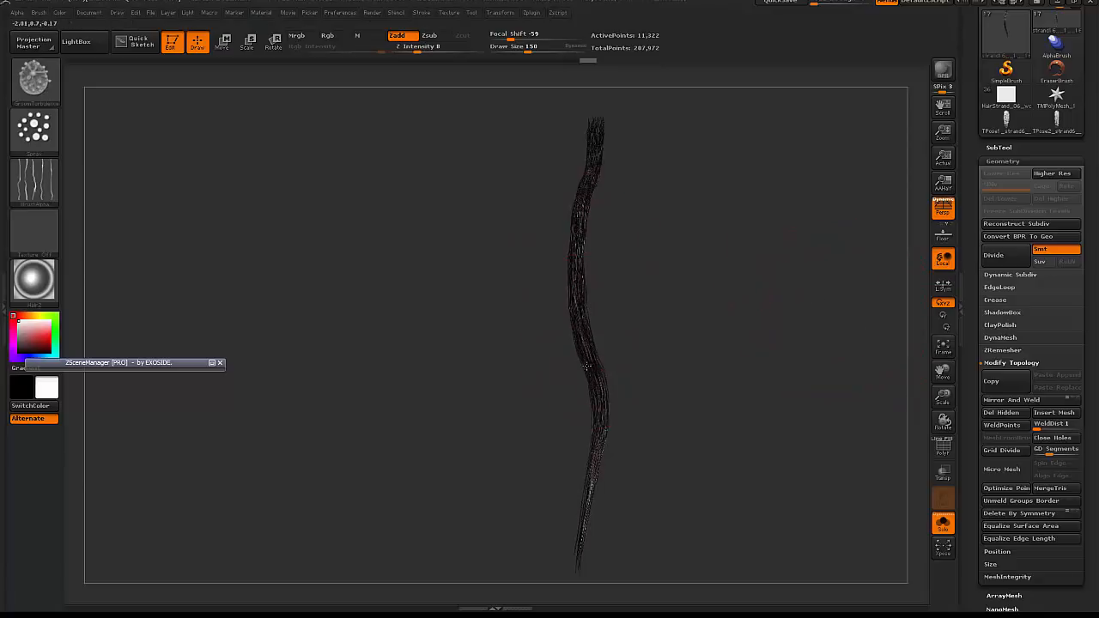
mouse_move(586, 366)
left_mouse_down()
mouse_move(591, 331)
mouse_move(577, 504)
left_mouse_up()
key("shift+r")
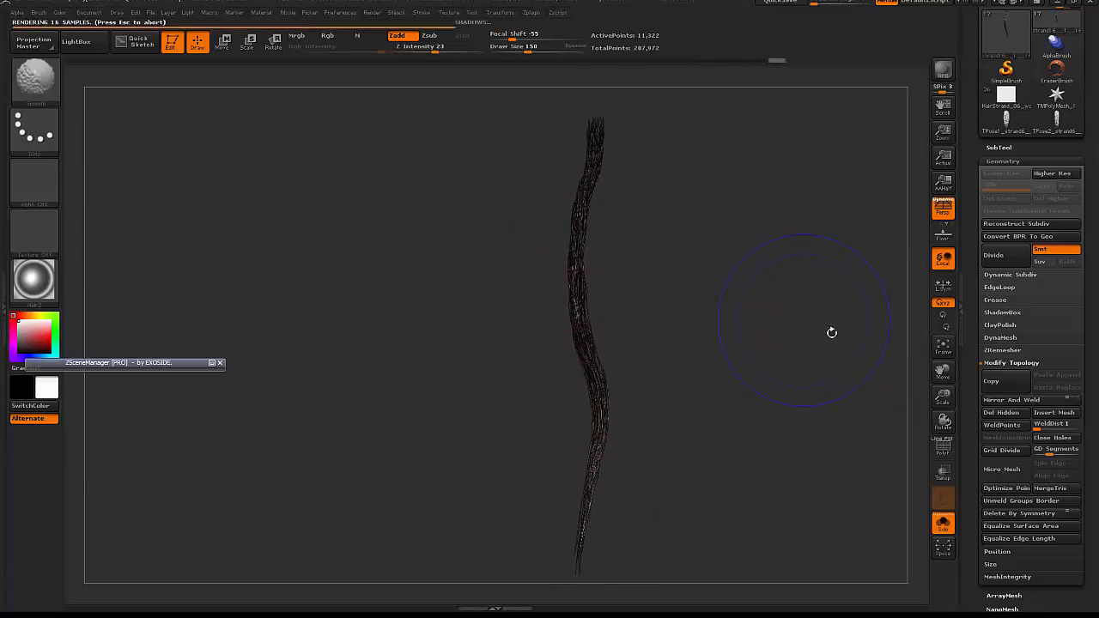
- Show the other strands again and reshape the duplicated strand's lower end with the Move brush
left_click(943, 525)
mouse_move(842, 361)
left_mouse_down()
mouse_move(861, 360)
mouse_move(764, 330)
left_mouse_up()
key("shift+f")
key("shift+f")
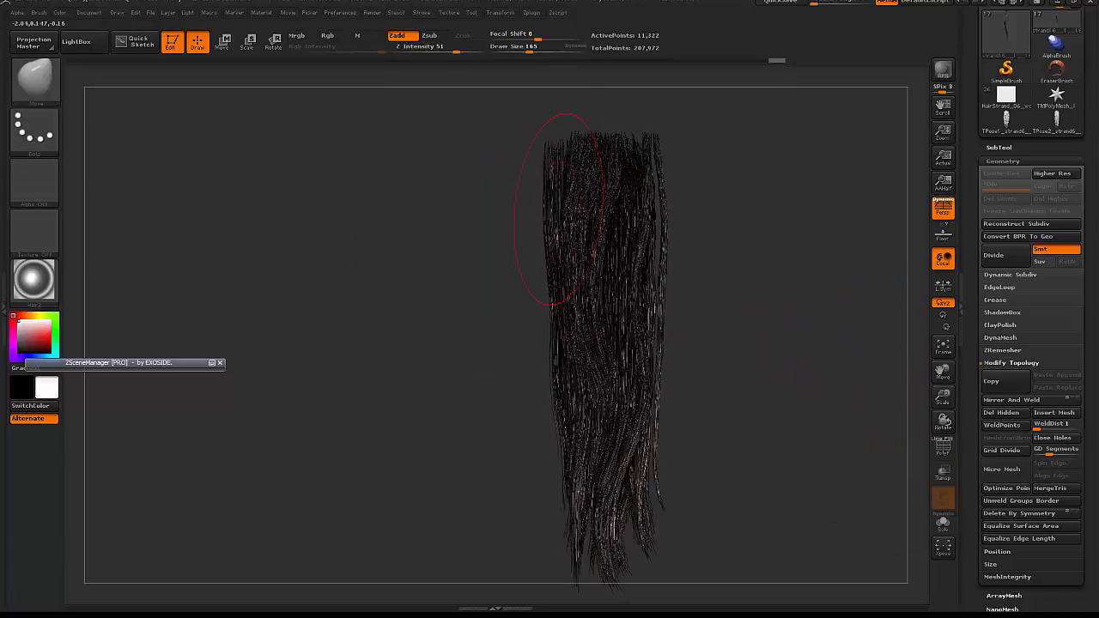
key("space")
left_click_drag(591, 140, 619, 140)
left_click_drag(764, 184, 730, 191)
left_click_drag(612, 441, 600, 384)
left_click_drag(706, 410, 678, 341, "alt")
- Push the duplicated strand's middle and tips into place with the Move brush at draw size 340
key("space")
mouse_move(566, 305)
left_mouse_down()
mouse_move(579, 305)
mouse_move(558, 284)
mouse_move(566, 325)
mouse_move(549, 320)
left_mouse_up()
left_click_drag(487, 394, 532, 403)
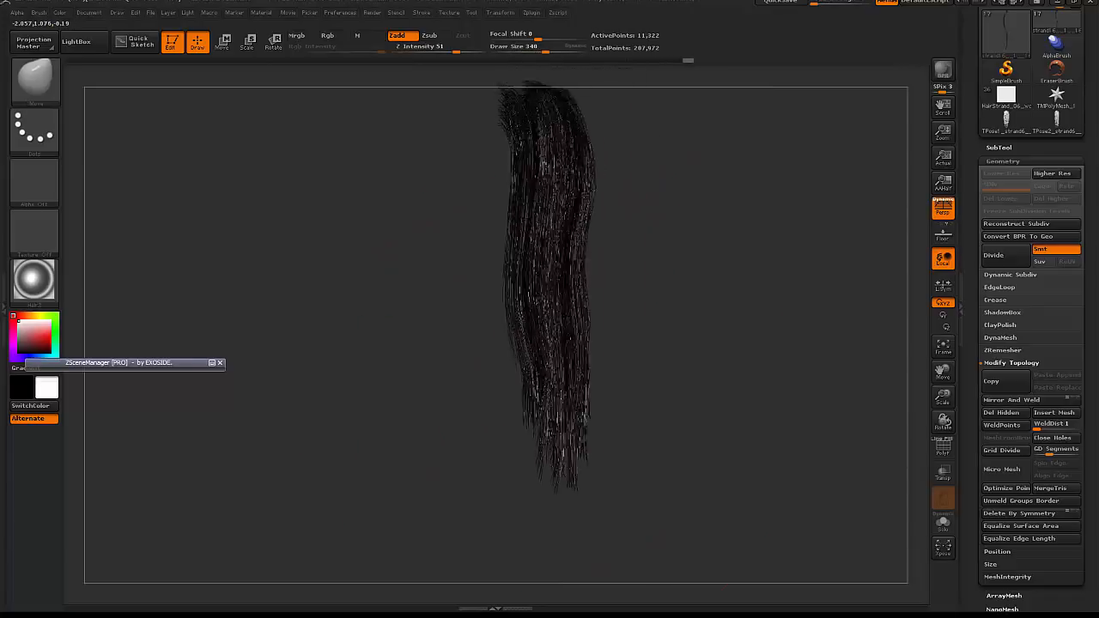
left_click_drag(549, 447, 567, 479)
left_click_drag(612, 446, 628, 405)
left_click_drag(583, 341, 568, 341)
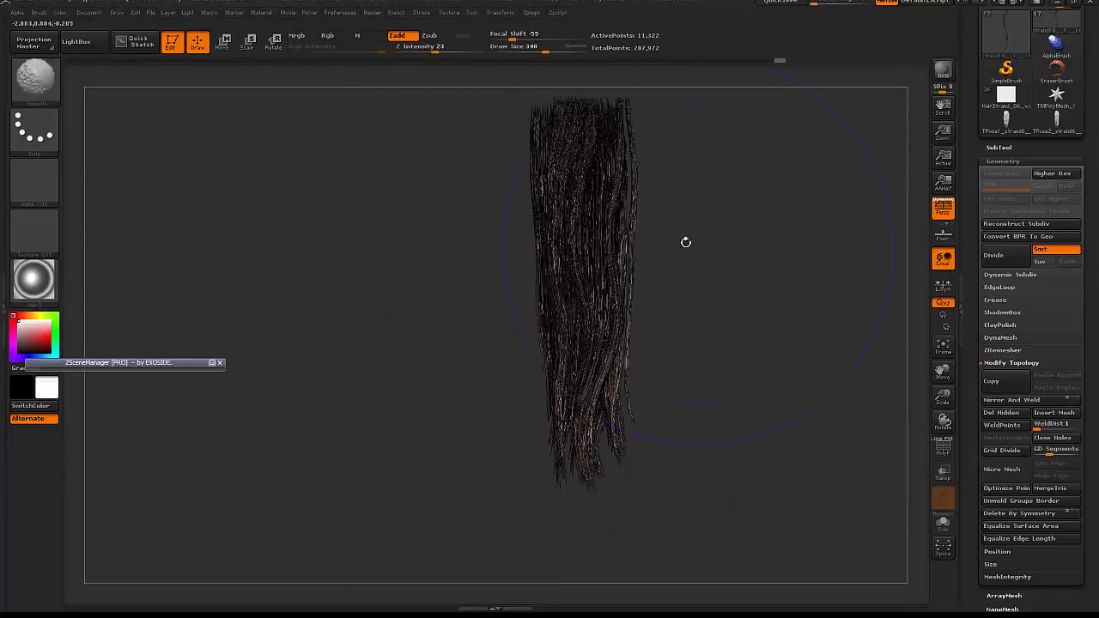
mouse_move(684, 241)
left_mouse_down("alt")
mouse_move(728, 261)
mouse_move(783, 140)
left_mouse_up("alt")
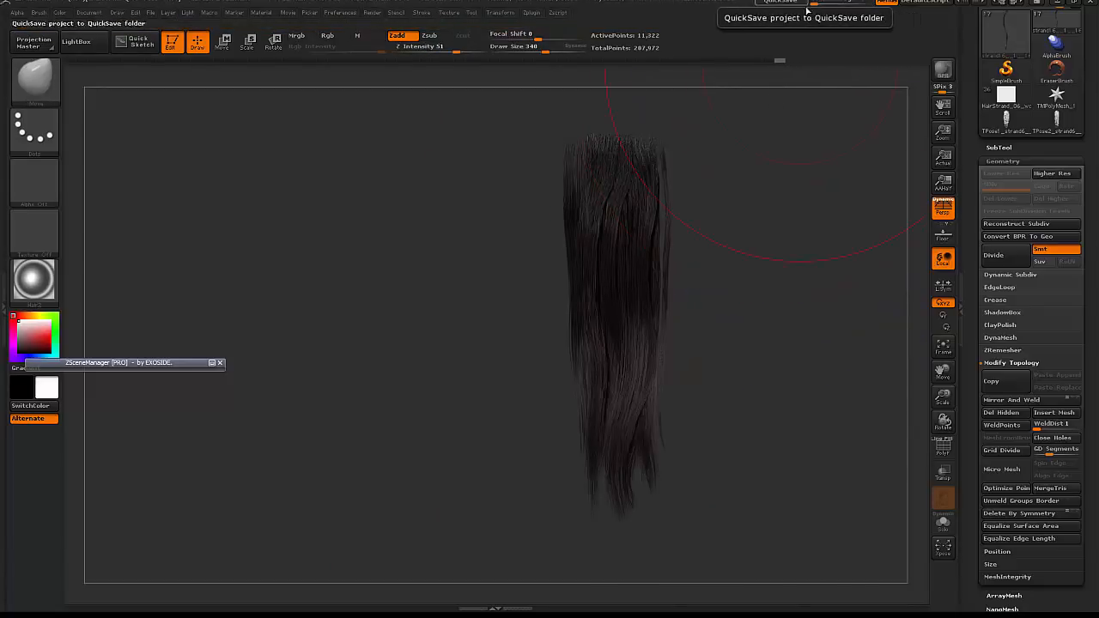
- Reshape the strand's middle and upper part from the side with the Move brush at draw size 232
left_click_drag(774, 188, 838, 289)
key("space")
left_click_drag(637, 350, 621, 350)
left_click_drag(615, 350, 596, 331)
key("bracketright")
left_click_drag(598, 258, 586, 159)
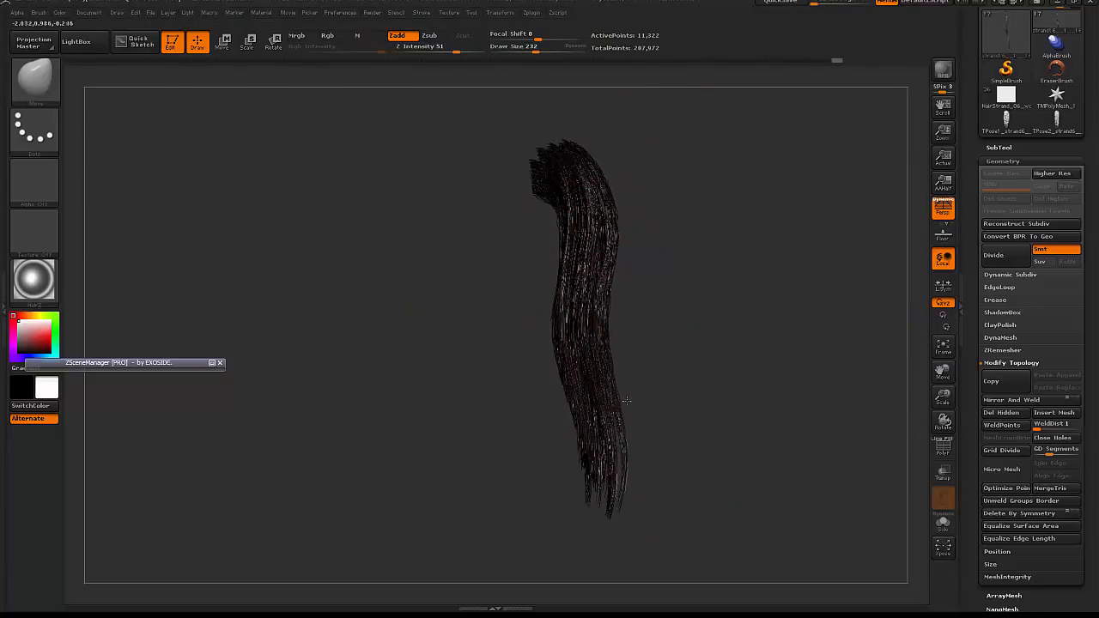
mouse_move(632, 458)
left_mouse_down()
mouse_move(772, 472)
mouse_move(939, 513)
mouse_move(569, 257)
mouse_move(752, 257)
left_mouse_up()
- Refine the strand's upper and lower sections with a smaller Move brush, using solo mode to check its shape
key("w")
key("q")
key("space")
mouse_move(620, 174)
left_mouse_down()
mouse_move(630, 173)
mouse_move(625, 254)
left_mouse_up()
left_click(943, 522)
key("space")
left_click_drag(619, 255, 610, 256)
mouse_move(622, 360)
left_mouse_down()
mouse_move(607, 417)
mouse_move(596, 417)
left_mouse_up()
- Nudge the strand's middle at draw size 145 and render a preview of the hair
key("space")
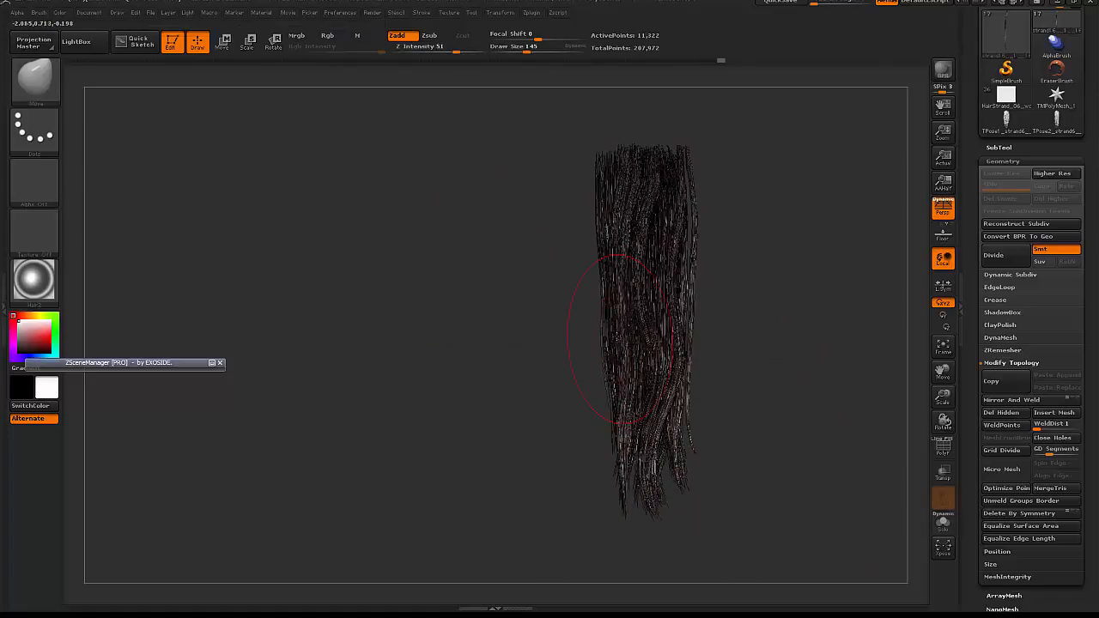
left_click_drag(620, 335, 627, 336)
left_click_drag(756, 291, 804, 256)
key("shift+r")
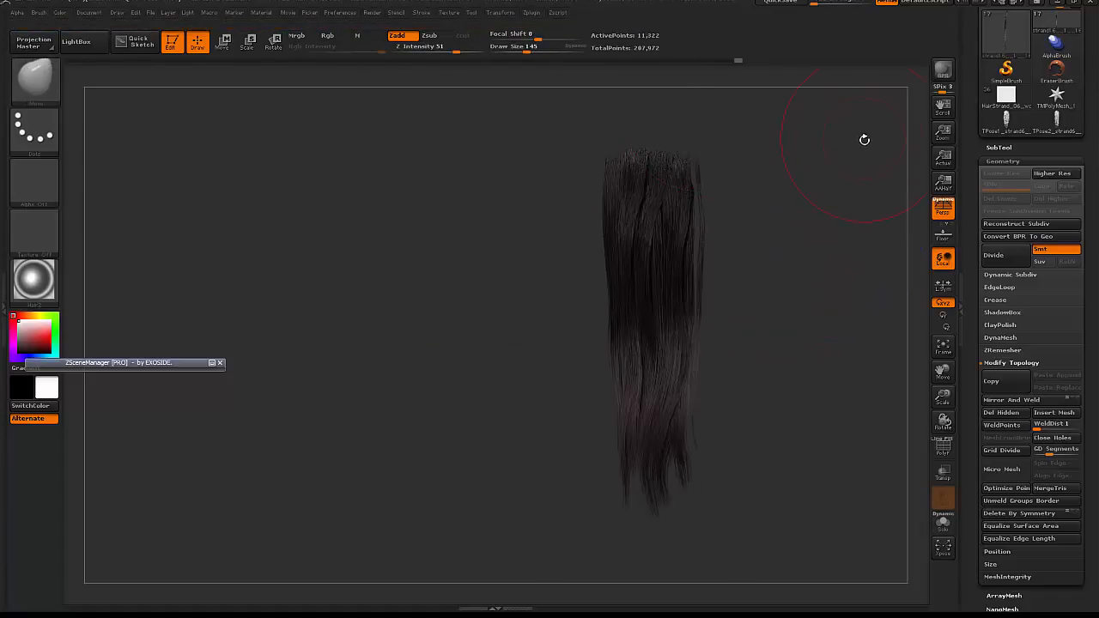
mouse_move(863, 140)
left_mouse_down()
mouse_move(859, 172)
mouse_move(798, 184)
mouse_move(834, 183)
left_mouse_up()
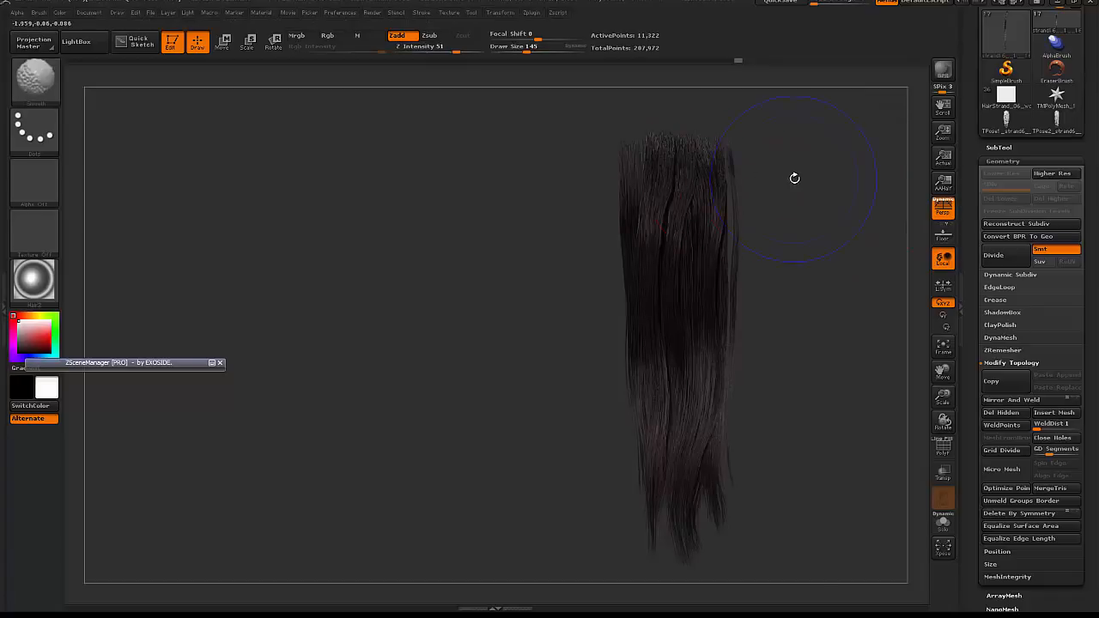
- Set the draw size to 186, reopen the ZSceneManager list, and duplicate strand14 again
left_click(793, 177, "shift")
key("space")
left_click_drag(677, 201, 689, 202)
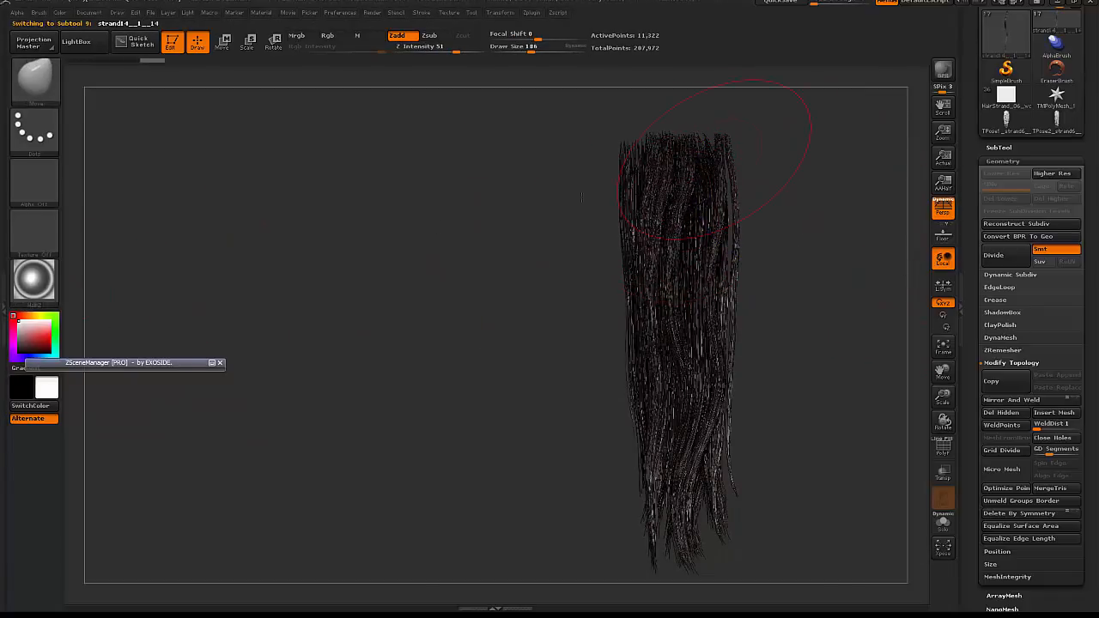
left_click(212, 363)
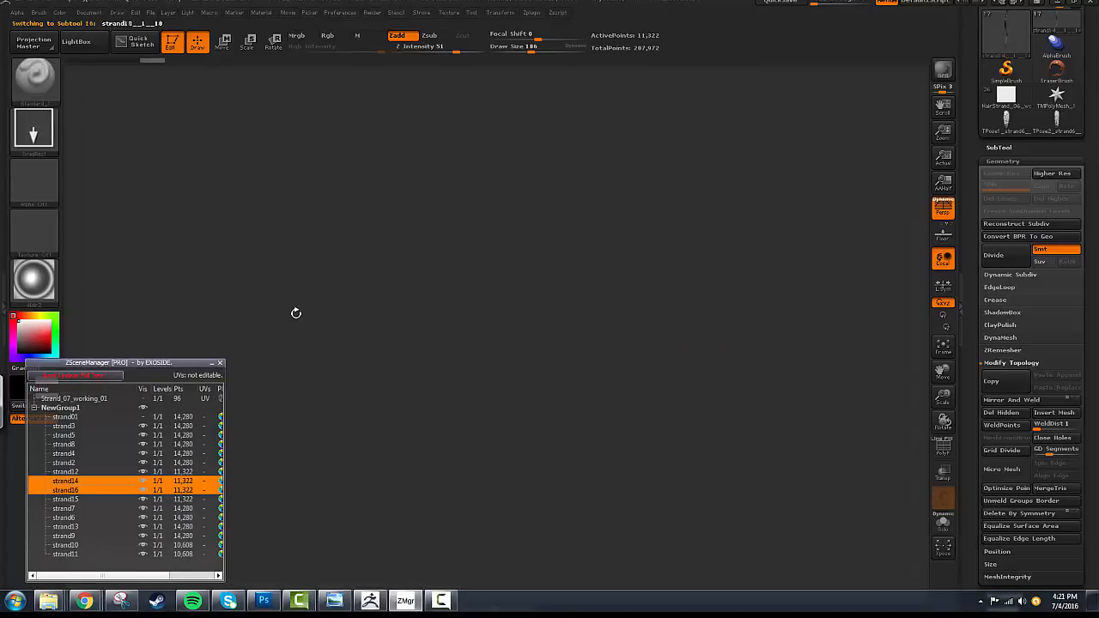
right_click(96, 479)
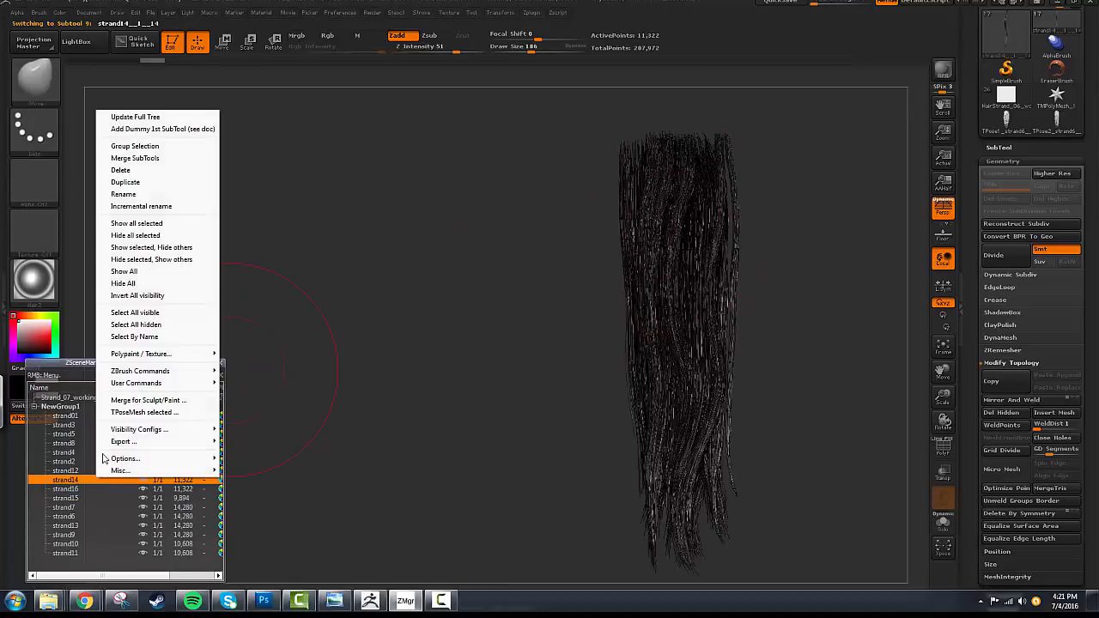
left_click(157, 185)
- Offset the new strand copy with a transpose line down its length, checking its placement in solo mode
key("w")
left_click_drag(681, 223, 696, 393)
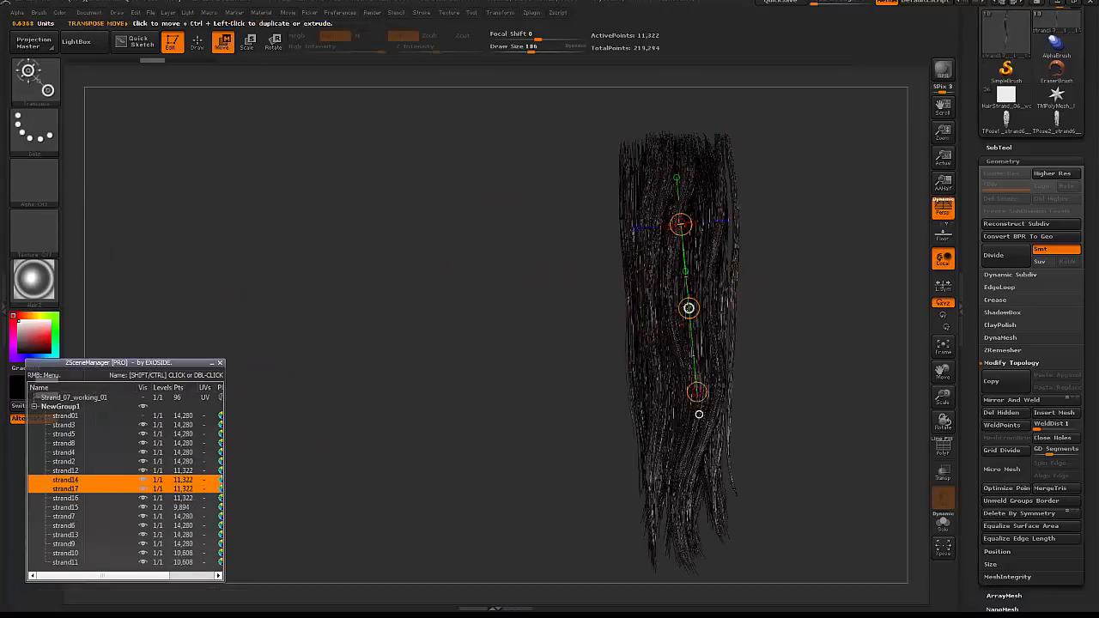
left_click_drag(690, 309, 682, 311)
left_click_drag(764, 289, 824, 284)
left_click_drag(671, 311, 666, 311)
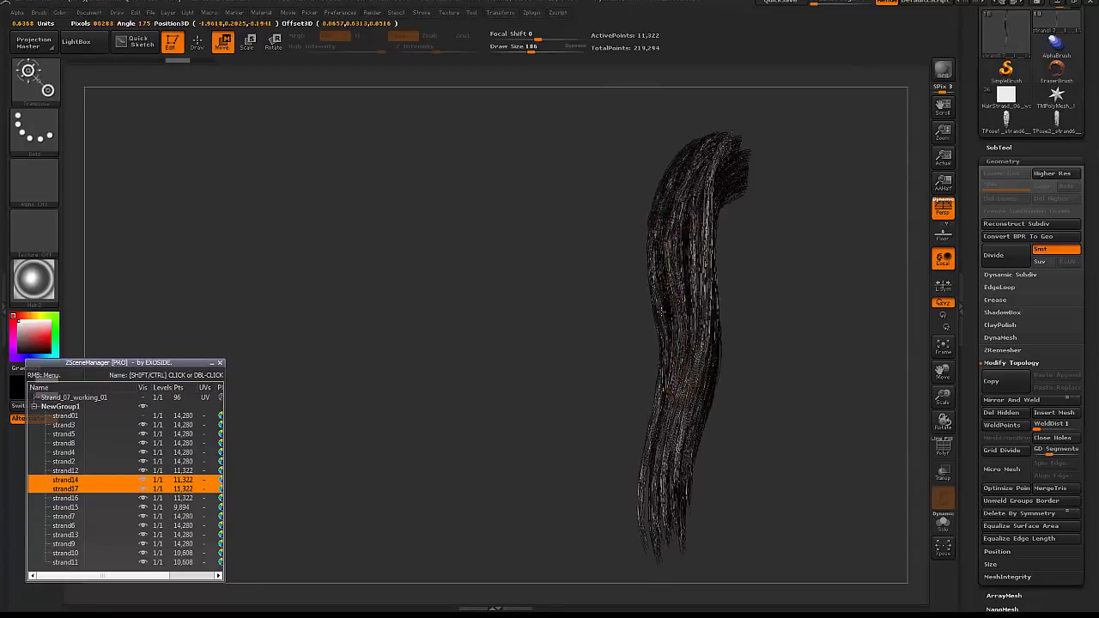
left_click_drag(768, 279, 843, 270)
left_click(943, 522)
mouse_move(662, 307)
left_mouse_down()
mouse_move(822, 316)
mouse_move(757, 308)
left_mouse_up()
left_click(945, 524)
- Reshape the middle and upper part of the new strand with the Move brush at draw size 226
key("q")
key("space")
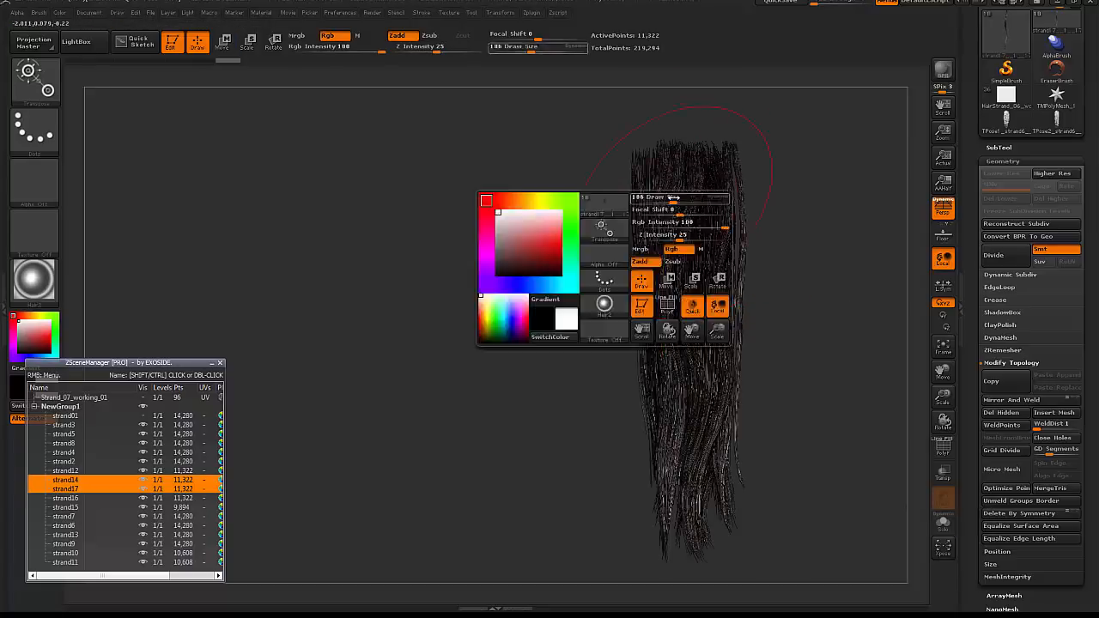
left_click_drag(648, 197, 673, 197)
left_click_drag(692, 344, 687, 245)
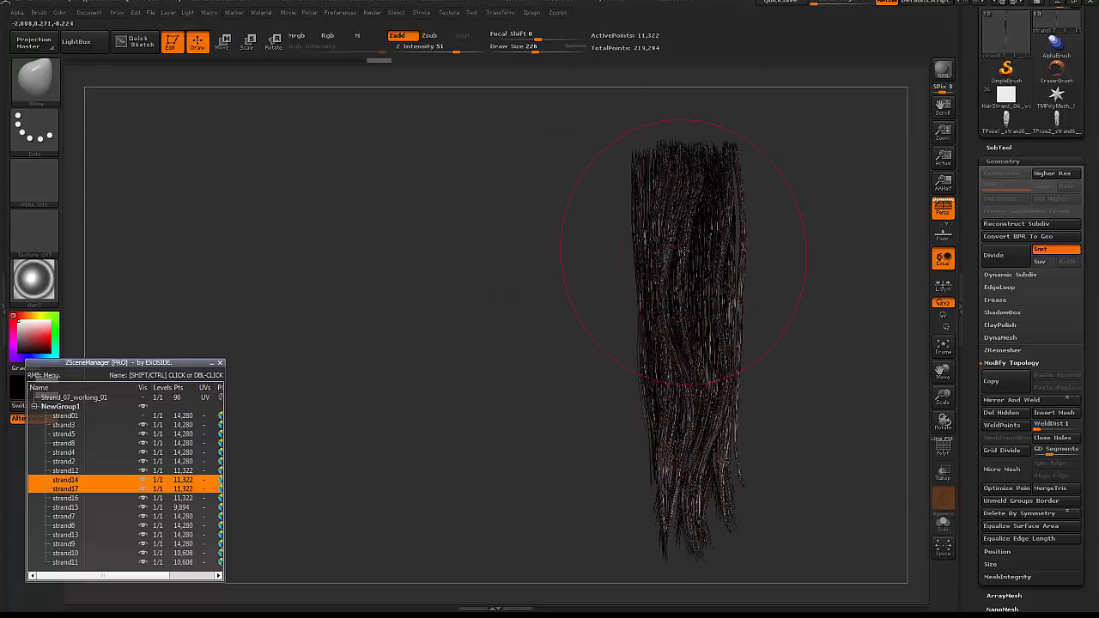
mouse_move(757, 296)
left_mouse_down()
mouse_move(712, 294)
mouse_move(809, 299)
left_mouse_up()
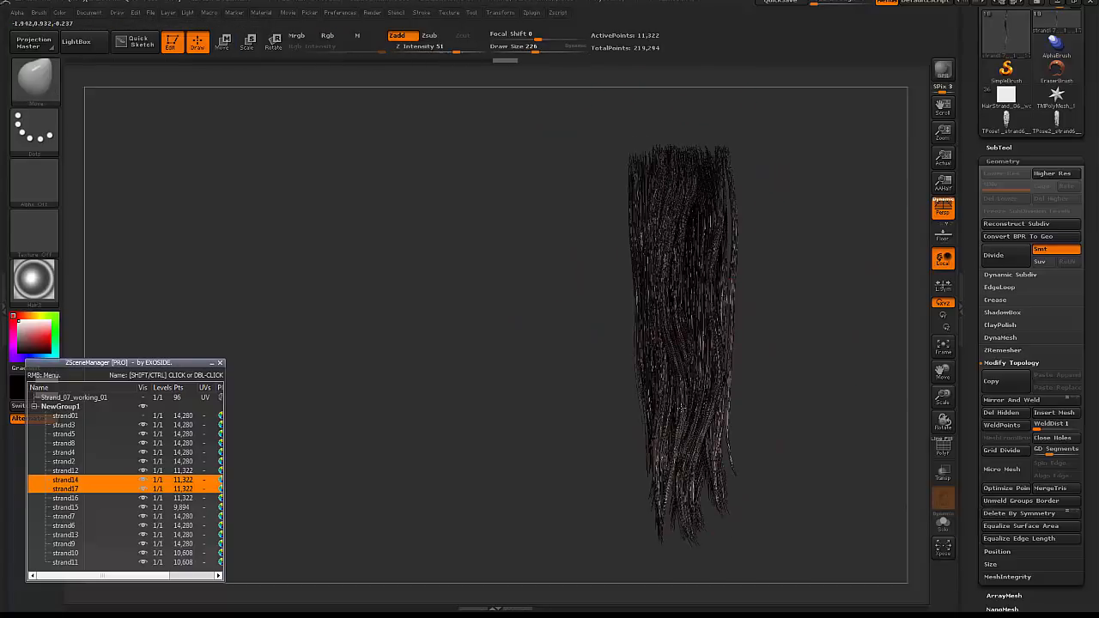
- Reshape the lower end and tips of the new strand with the Move brush from several angles
left_click_drag(809, 384, 774, 291, "alt")
left_click_drag(632, 436, 632, 420)
left_click_drag(745, 476, 680, 478)
left_click_drag(653, 433, 755, 438)
mouse_move(640, 422)
left_mouse_down()
mouse_move(613, 423)
mouse_move(627, 433)
left_mouse_up()
- Undo the last stroke and nudge the lower tips of the new strand with the Move brush from several angles
key("space")
key("ctrl+z")
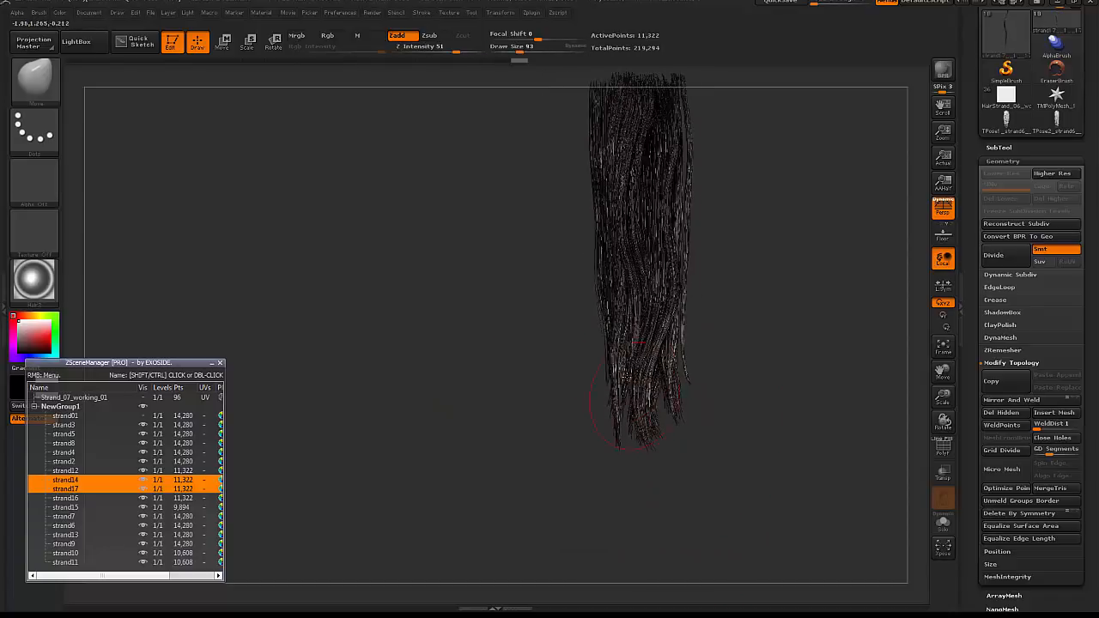
key("space")
left_click_drag(634, 369, 647, 369)
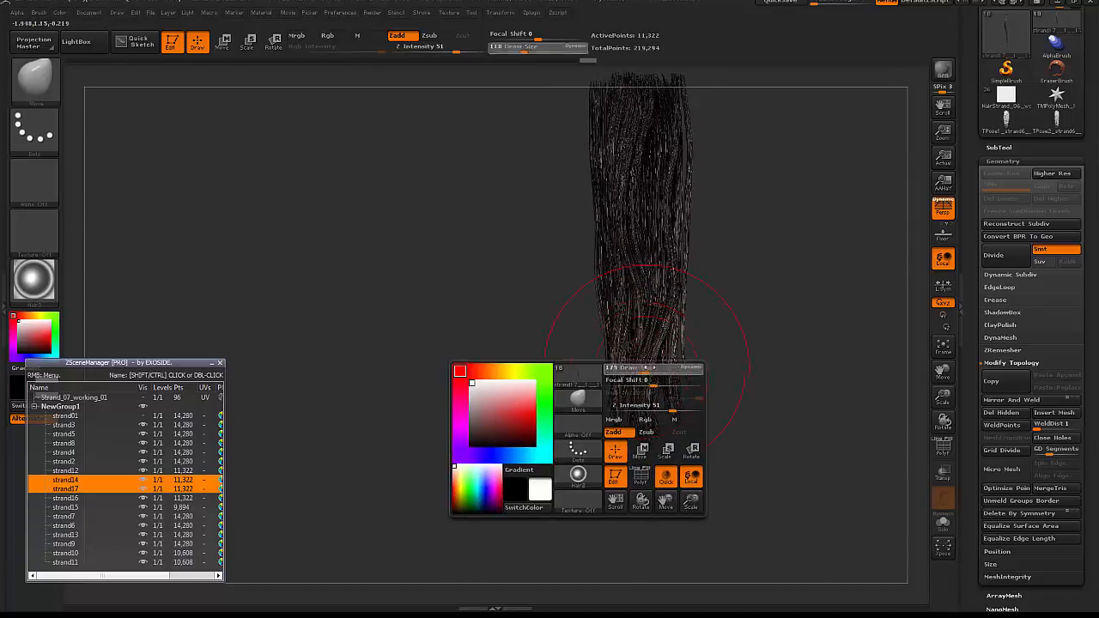
left_click_drag(648, 414, 639, 412)
left_click_drag(739, 443, 669, 443)
left_click_drag(635, 403, 625, 404)
left_click_drag(687, 438, 744, 438)
- Reduce the draw size to about 105 and pull the new strand's lower end into shape with the Move brush
key("space")
left_click_drag(668, 371, 652, 371)
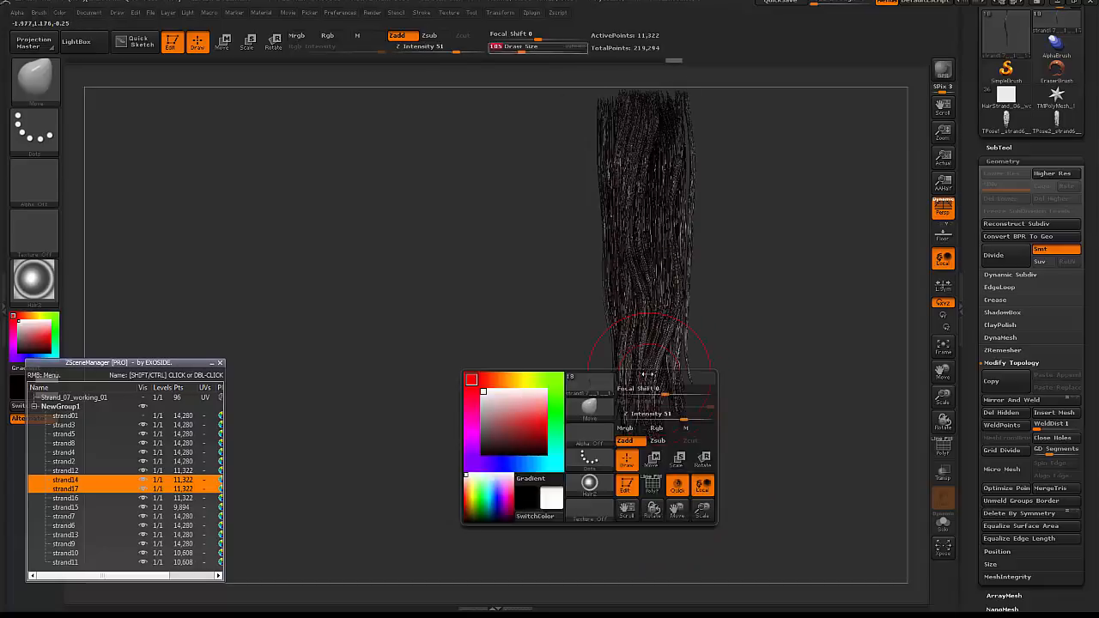
mouse_move(652, 412)
left_mouse_down()
mouse_move(678, 435)
mouse_move(637, 412)
mouse_move(645, 421)
left_mouse_up()
key("space")
left_click_drag(686, 455, 675, 454)
key("space")
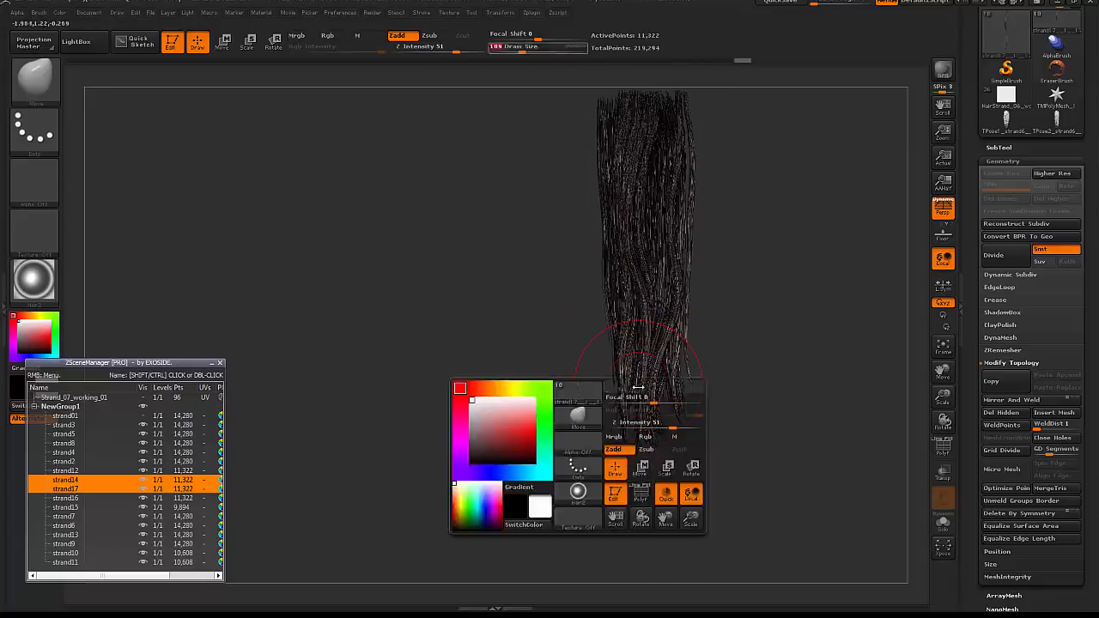
left_click_drag(641, 384, 644, 384)
left_click_drag(636, 421, 649, 433)
mouse_move(652, 460)
left_mouse_down()
mouse_move(673, 460)
mouse_move(601, 464)
left_mouse_up()
- Adjust the new strand's lower section above the tips with short Move brush strokes
key("space")
mouse_move(634, 420)
left_mouse_down()
mouse_move(645, 419)
mouse_move(644, 386)
left_mouse_up()
left_click_drag(712, 429, 679, 434)
key("space")
left_click_drag(634, 388, 638, 388)
left_click_drag(642, 373, 648, 361)
left_click_drag(713, 433, 576, 450)
- Refine the strand's tips with the Move brush at draw size 105 and render a BPR preview of the clump
key("space")
left_click_drag(653, 376, 635, 376)
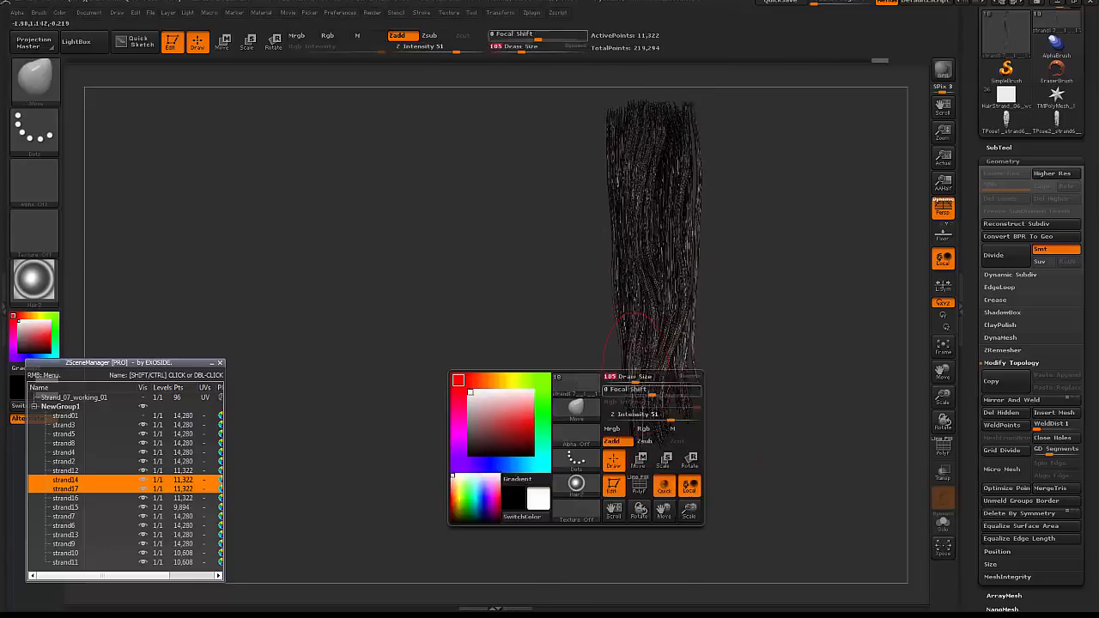
mouse_move(713, 412)
left_mouse_down()
mouse_move(747, 422)
mouse_move(618, 397)
mouse_move(649, 385)
left_mouse_up()
left_click_drag(712, 386, 764, 387)
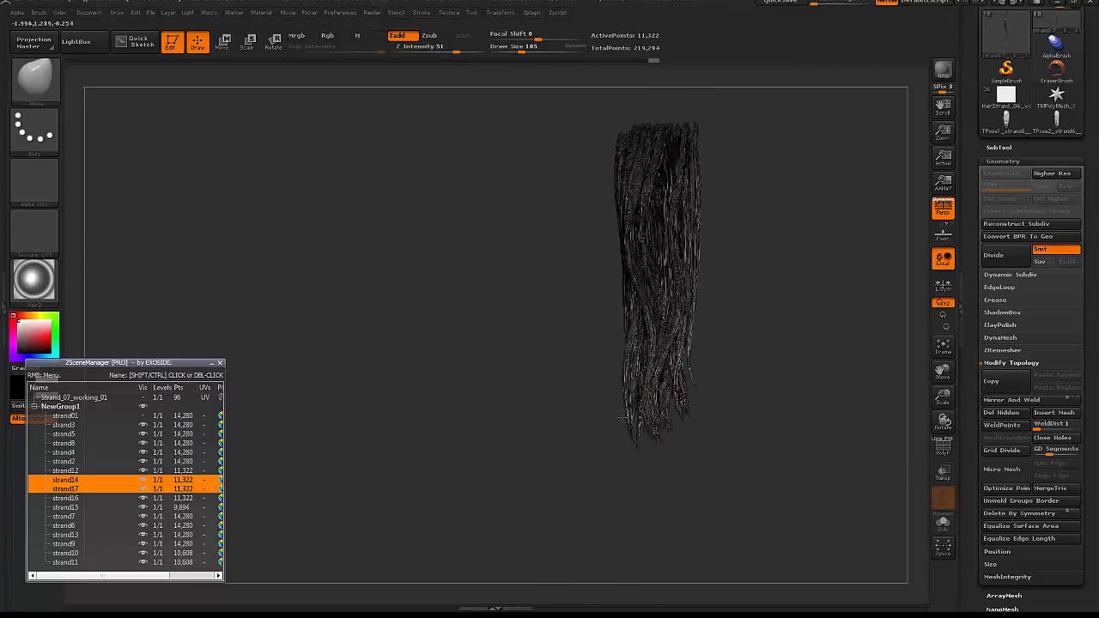
mouse_move(657, 382)
left_mouse_down()
mouse_move(647, 377)
mouse_move(726, 359)
mouse_move(794, 316)
mouse_move(705, 373)
left_mouse_up()
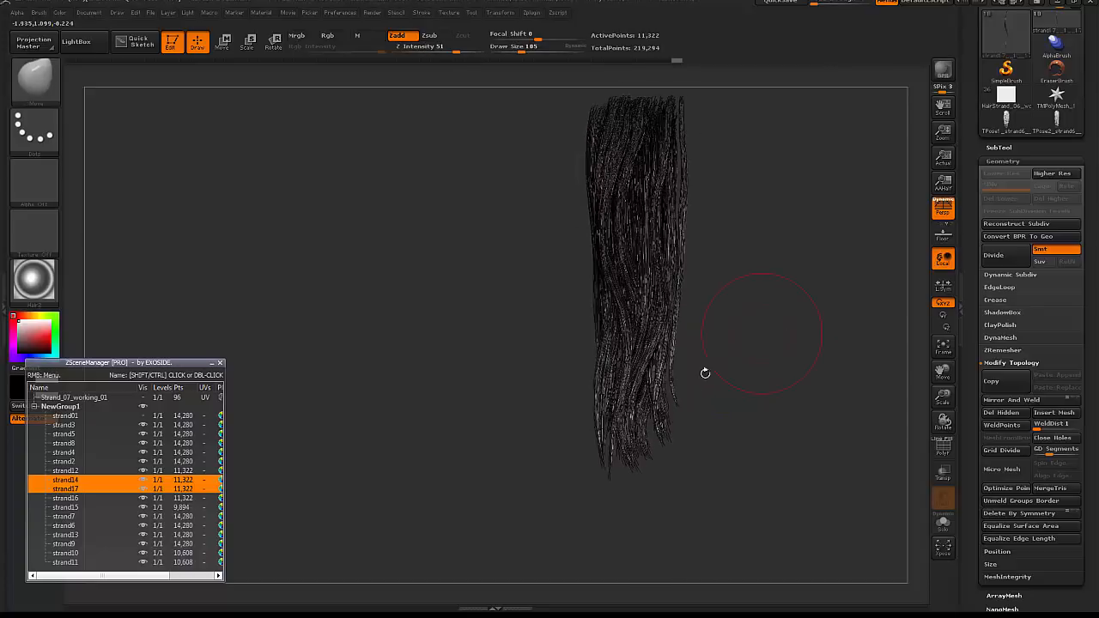
mouse_move(605, 482)
left_mouse_down()
mouse_move(621, 449)
mouse_move(662, 438)
mouse_move(624, 461)
mouse_move(593, 436)
mouse_move(590, 468)
left_mouse_up()
key("space")
left_click_drag(746, 336, 694, 373, "alt")
key("shift+r")
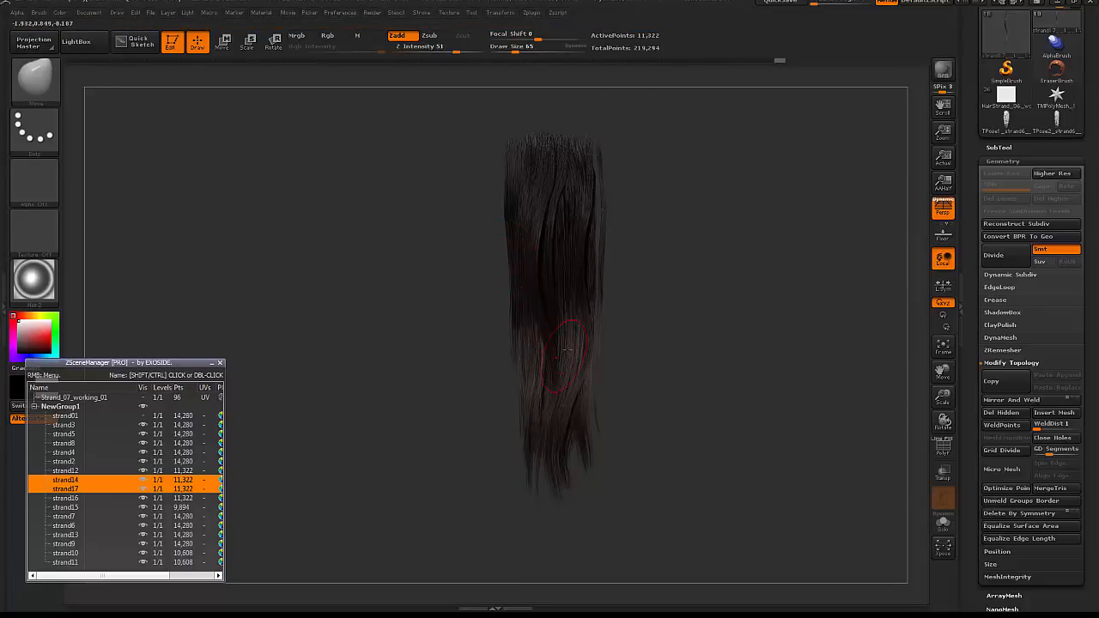
- Place a transpose line down the strand's length, return to drawing at size 175, and render another BPR preview
left_click_drag(666, 337, 692, 276, "alt")
key("w")
mouse_move(571, 100)
left_mouse_down()
mouse_move(581, 453)
mouse_move(575, 408)
mouse_move(567, 464)
mouse_move(568, 434)
left_mouse_up()
key("q")
key("space")
left_click_drag(750, 314, 714, 390, "alt")
key("shift+r")
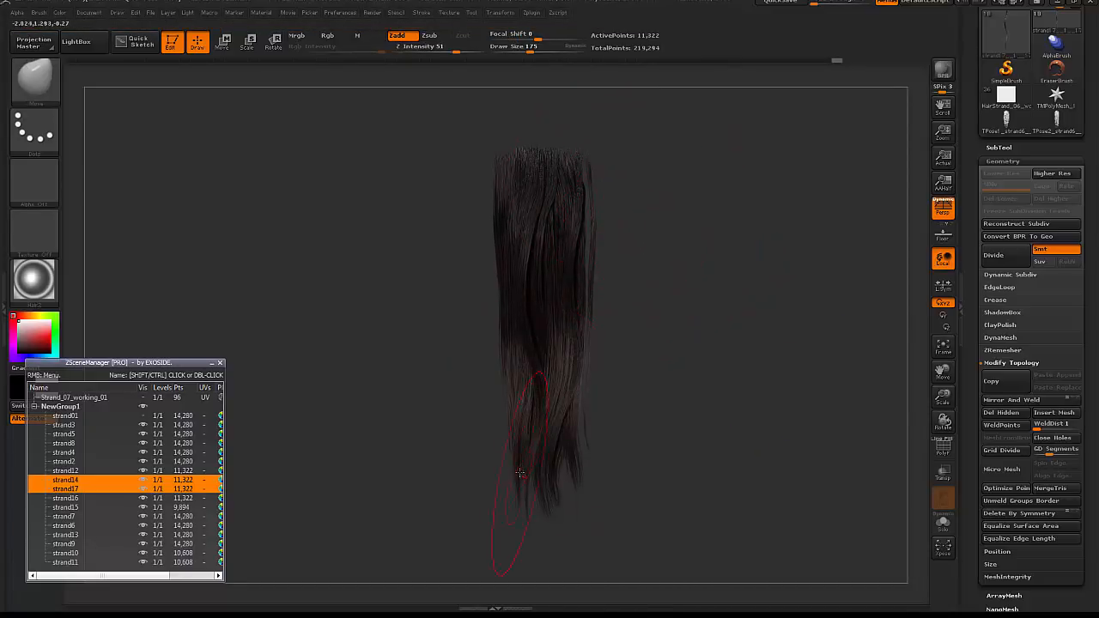
- Select strand3, set the draw size to 251, and check the clump's shape in a BPR render
left_click_drag(682, 360, 779, 305)
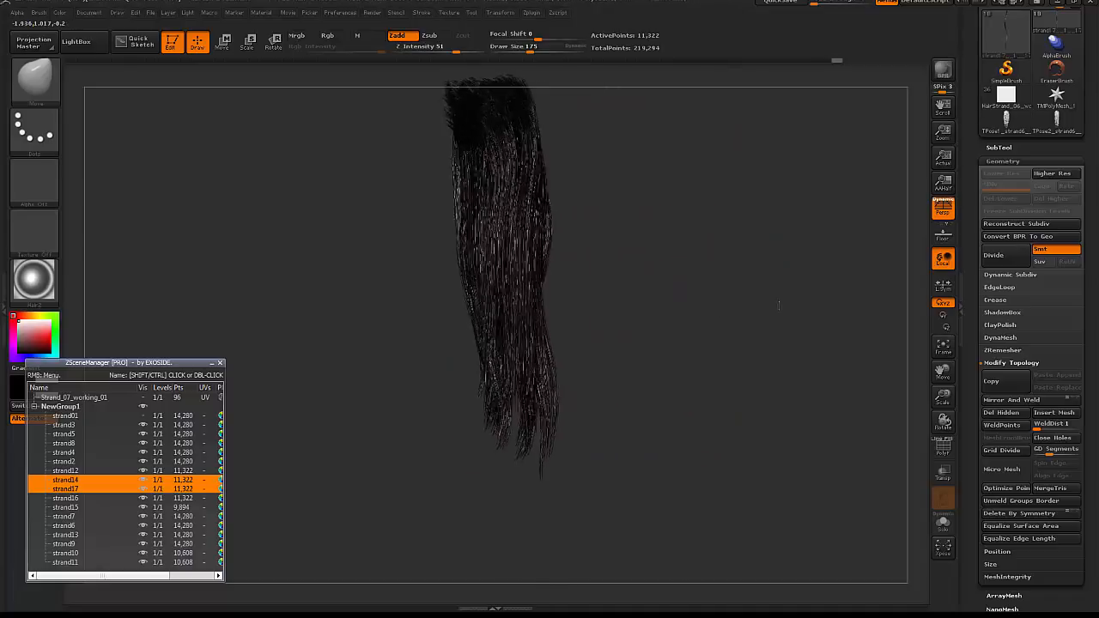
left_click(540, 367, "alt")
mouse_move(610, 353)
left_mouse_down()
mouse_move(662, 332)
mouse_move(562, 359)
left_mouse_up()
key("space")
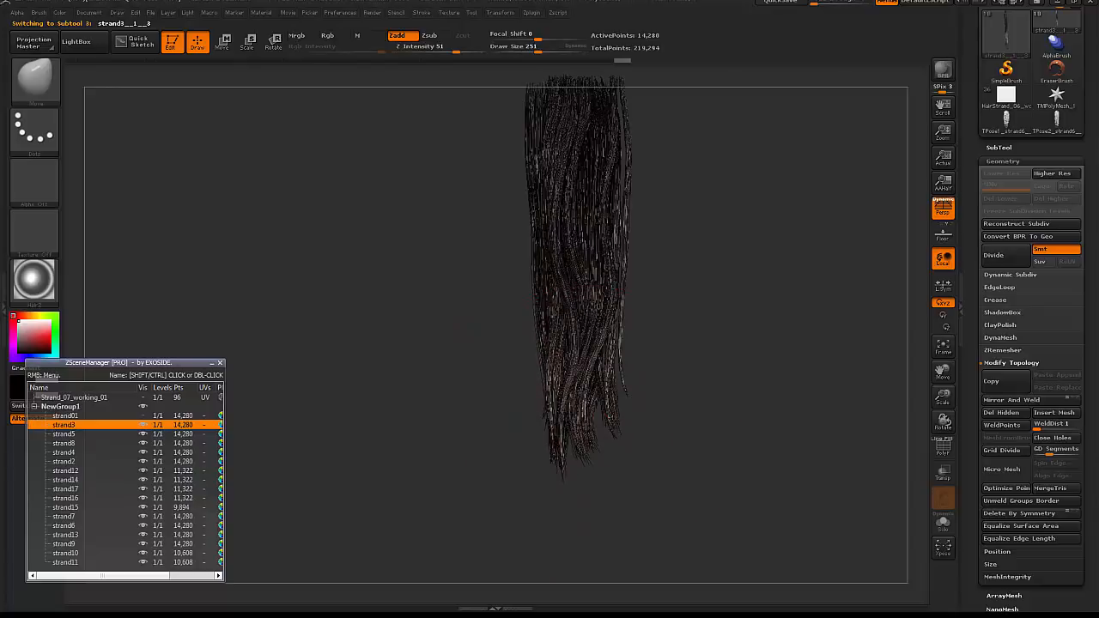
left_click_drag(664, 463, 763, 278, "shift")
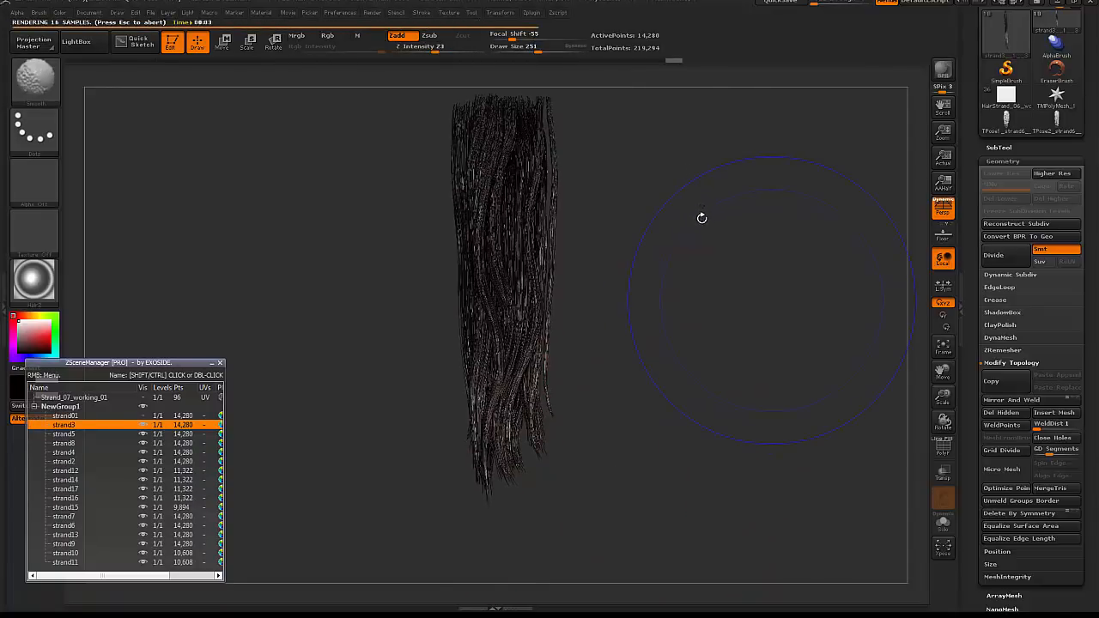
mouse_move(716, 235)
left_mouse_down("alt")
mouse_move(731, 282)
mouse_move(778, 310)
left_mouse_up("alt")
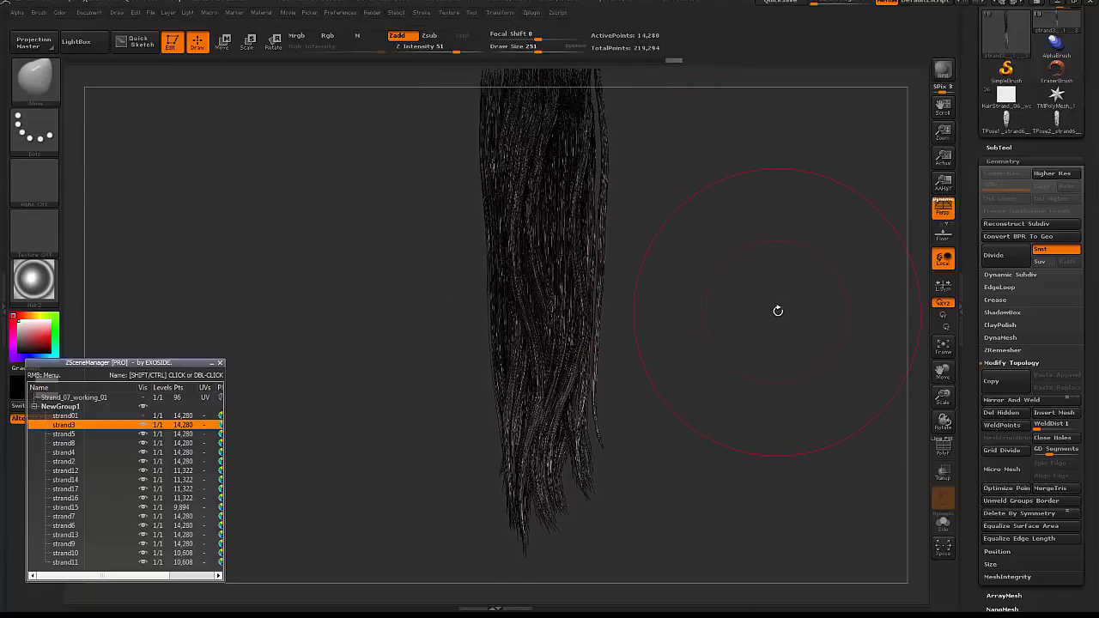
key("shift")
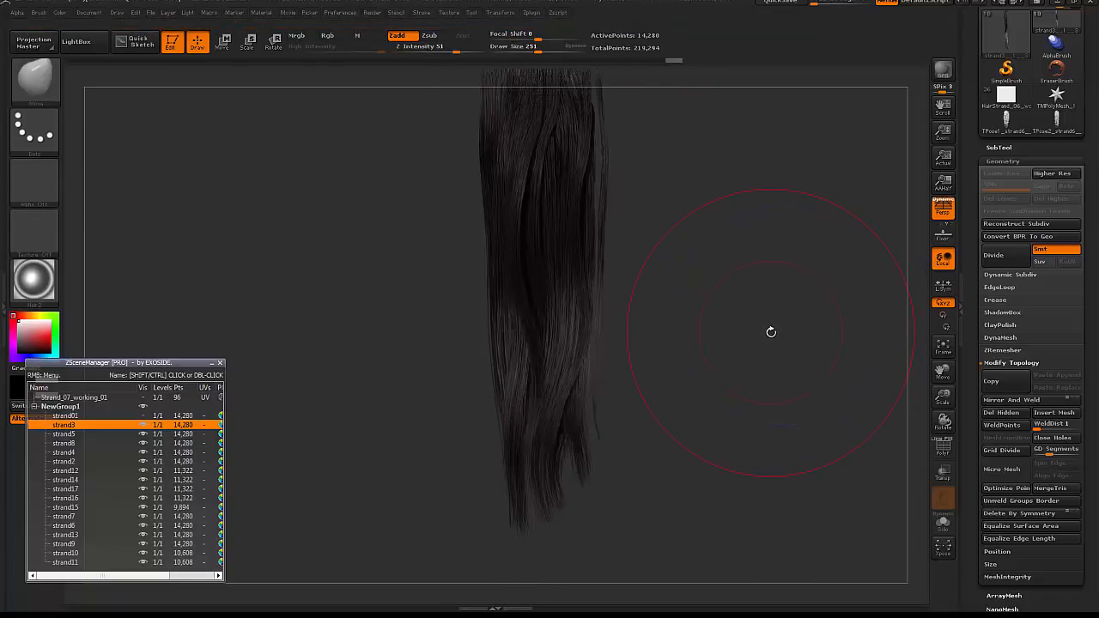
left_click_drag(722, 282, 731, 285)
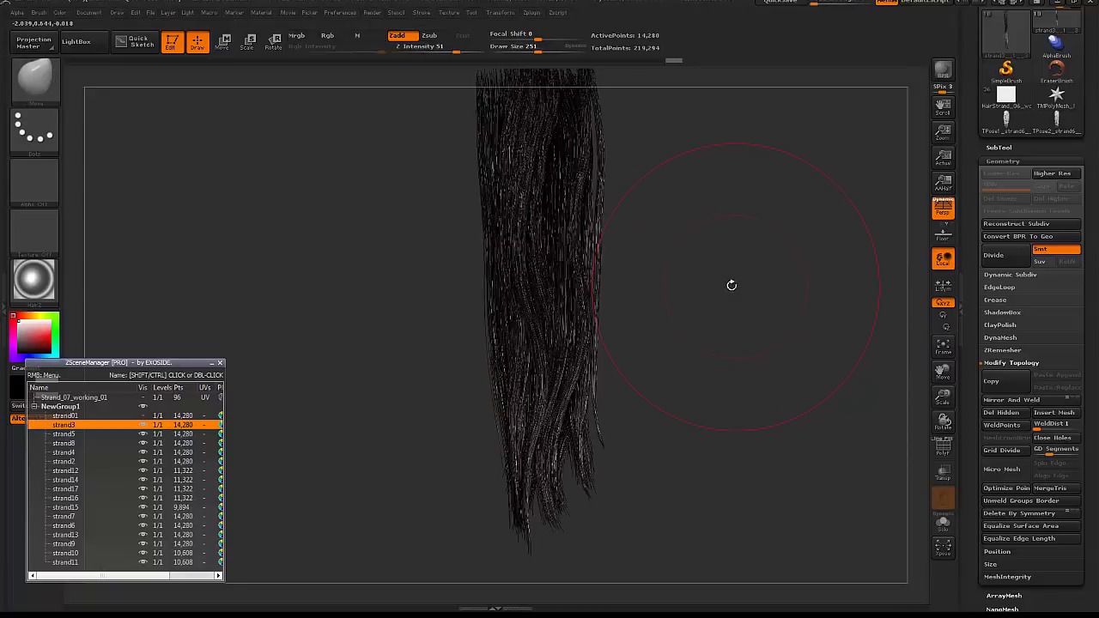
- Select strand12, check its placement in solo mode and from the side, and render the whole clump
left_click(523, 375, "alt")
left_click(943, 521)
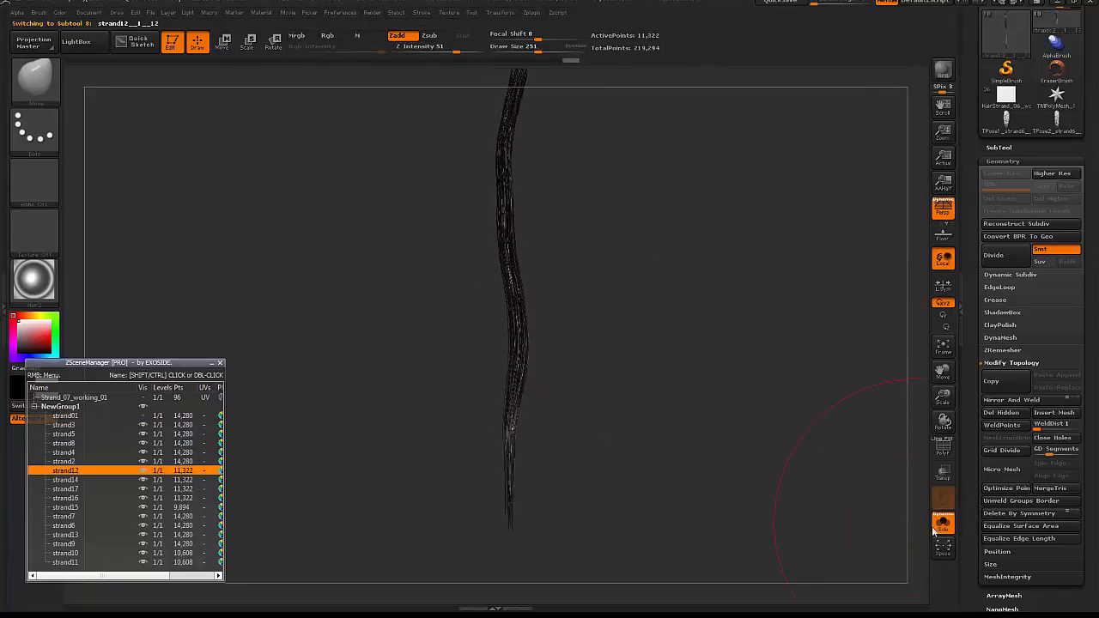
left_click(942, 521)
left_click_drag(617, 343, 678, 342)
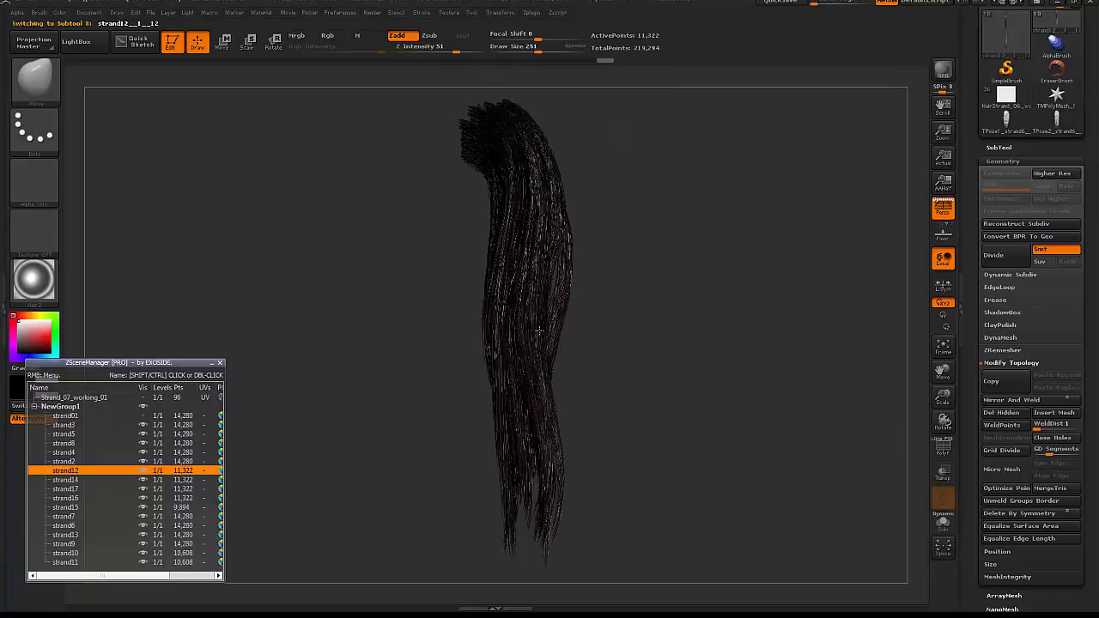
left_click_drag(539, 331, 613, 335)
left_click_drag(749, 294, 657, 270)
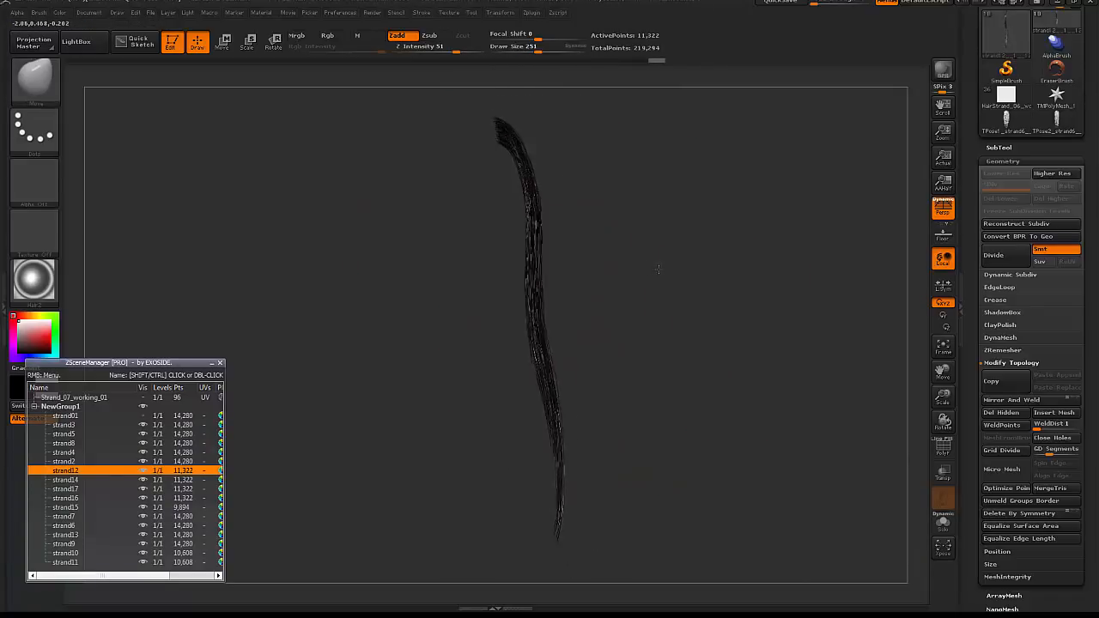
left_click(943, 521)
left_click(942, 521)
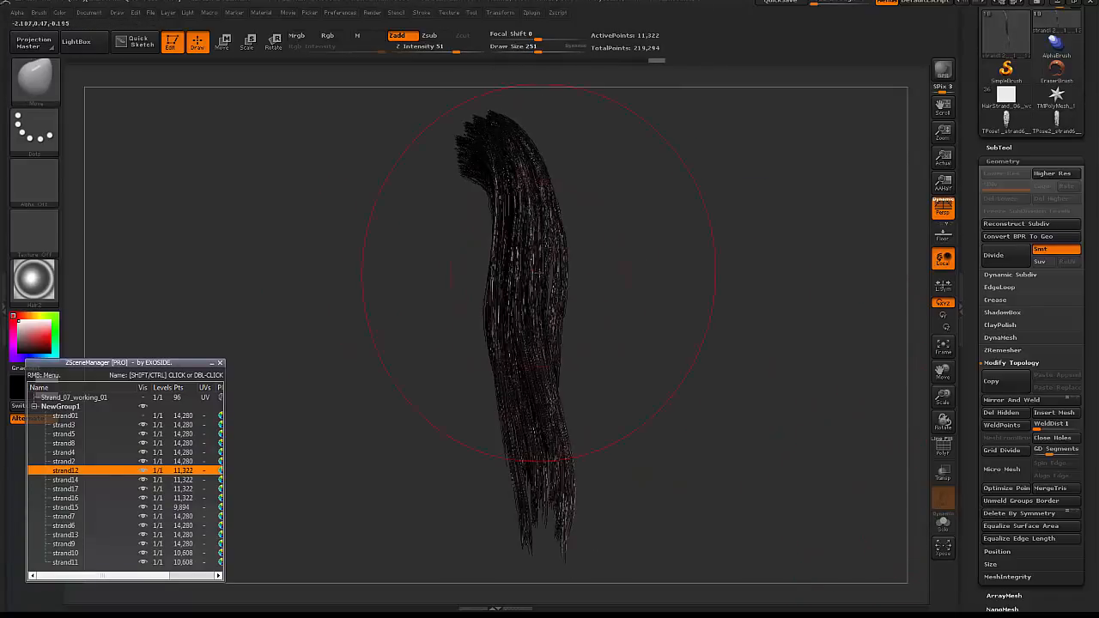
left_click_drag(589, 240, 669, 232)
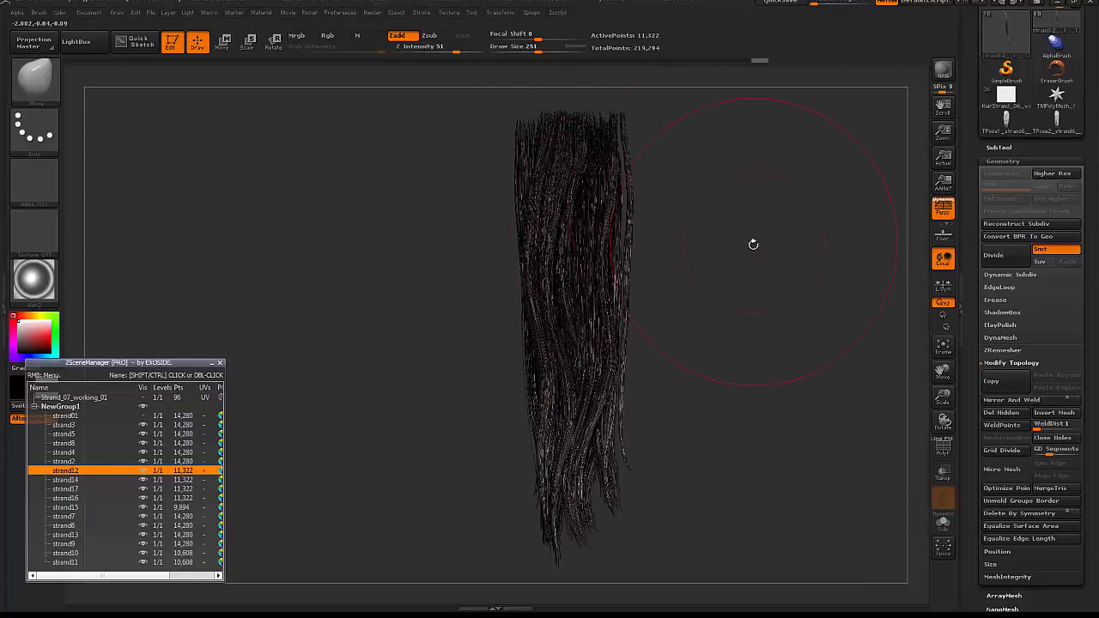
left_click_drag(753, 244, 713, 236, "alt")
key("shift+r")
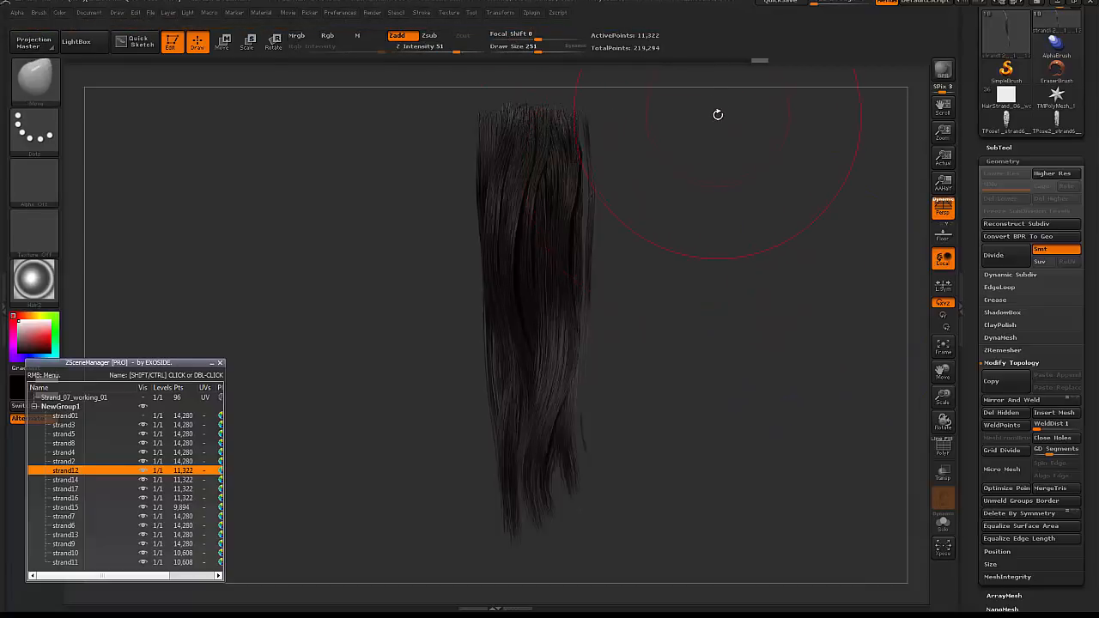
- Reshape the outer edge of strand12 from its root to the middle with smaller Move brush sizes, and render the result
key("s")
left_click_drag(505, 148, 486, 171)
key("space")
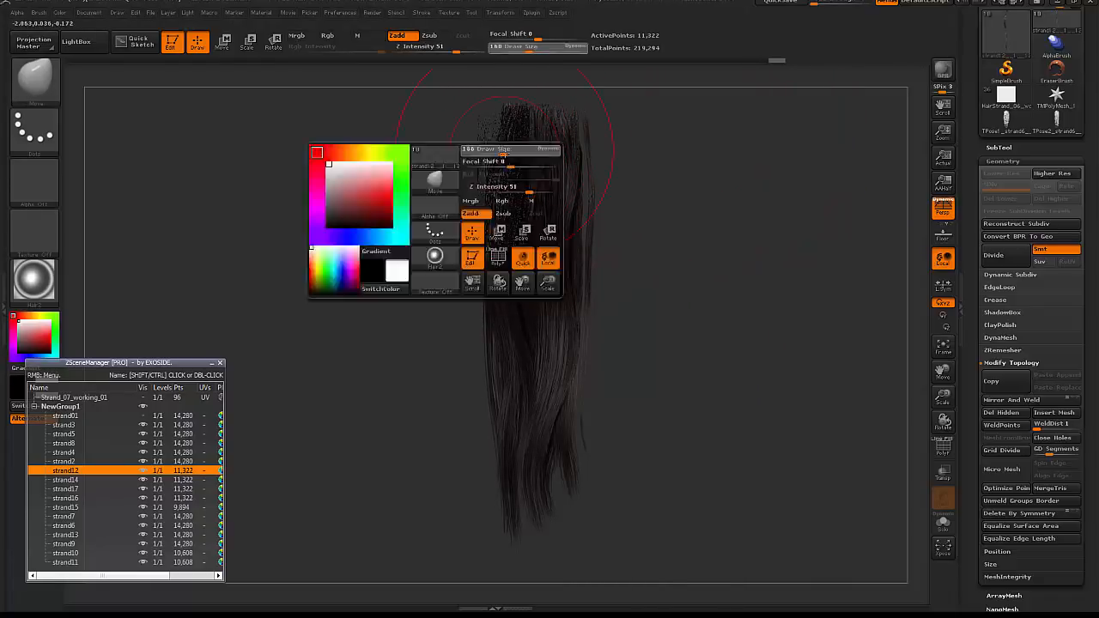
mouse_move(506, 258)
left_mouse_down()
mouse_move(491, 257)
mouse_move(493, 232)
left_mouse_up()
left_click_drag(508, 360, 502, 352)
key("shift+r")
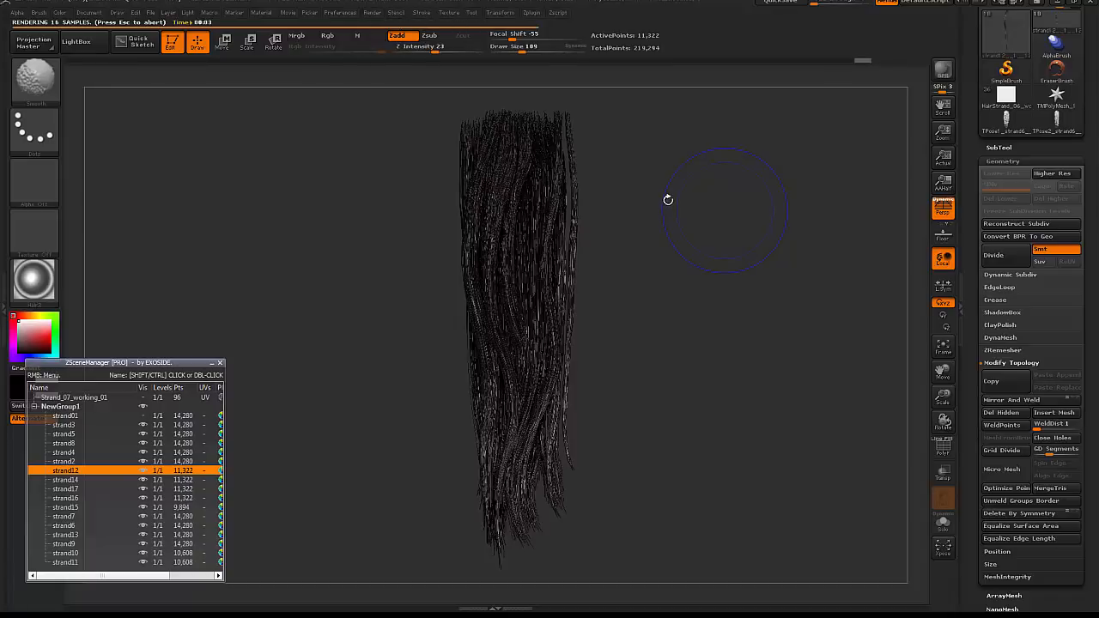
- Select strand15, render a BPR preview, and examine the strand's position in the clump from several angles
left_click(555, 337, "alt")
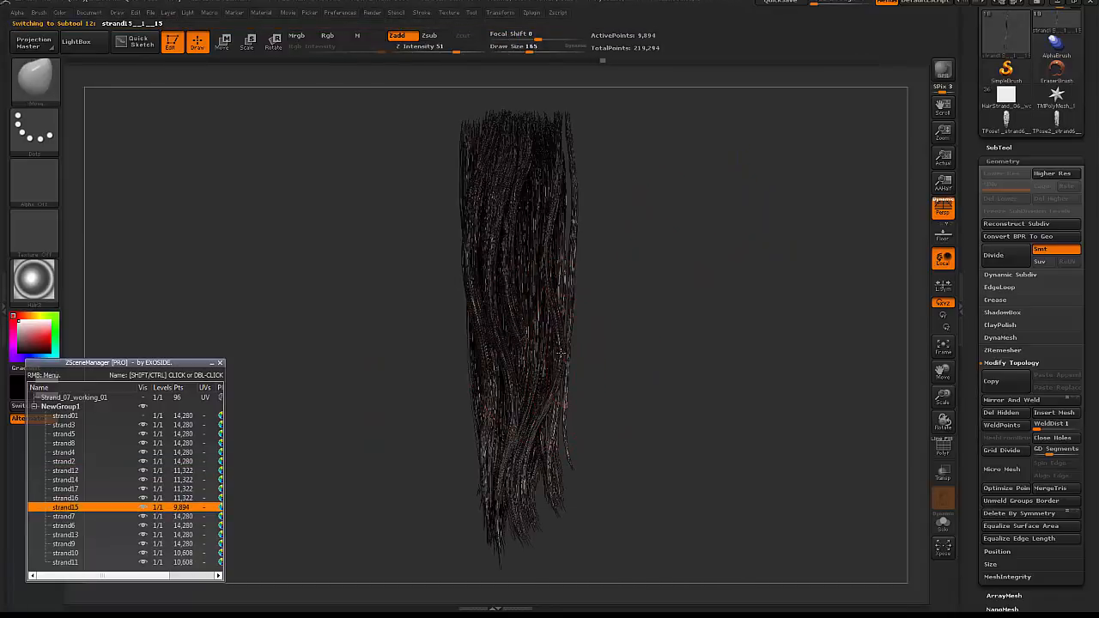
key("shift+r")
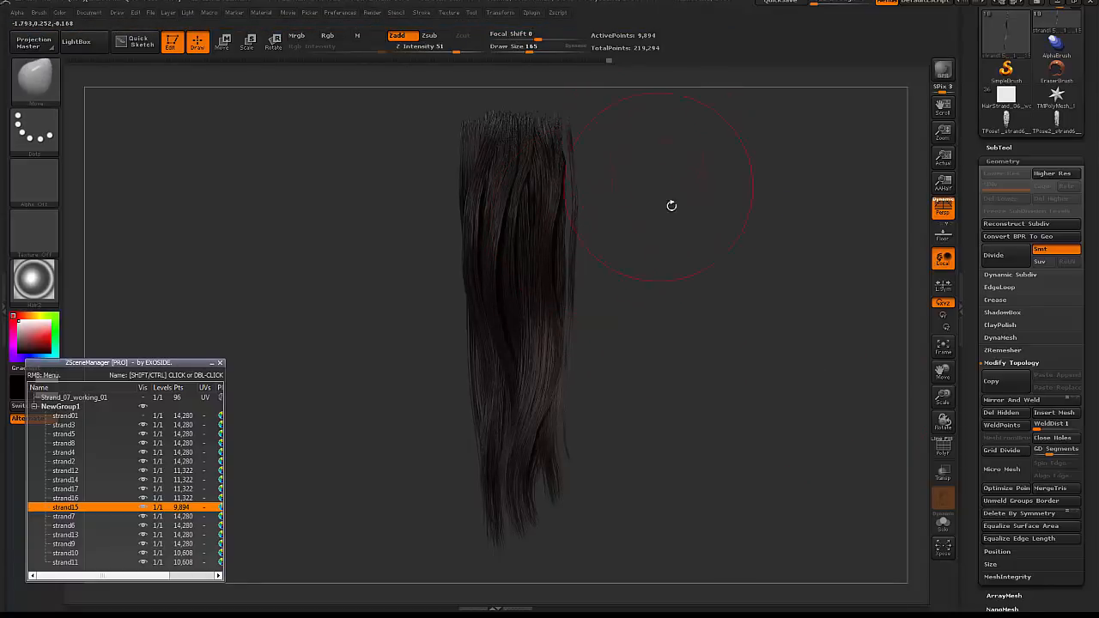
mouse_move(709, 247)
left_mouse_down()
mouse_move(729, 254)
mouse_move(692, 245)
mouse_move(790, 261)
left_mouse_up()
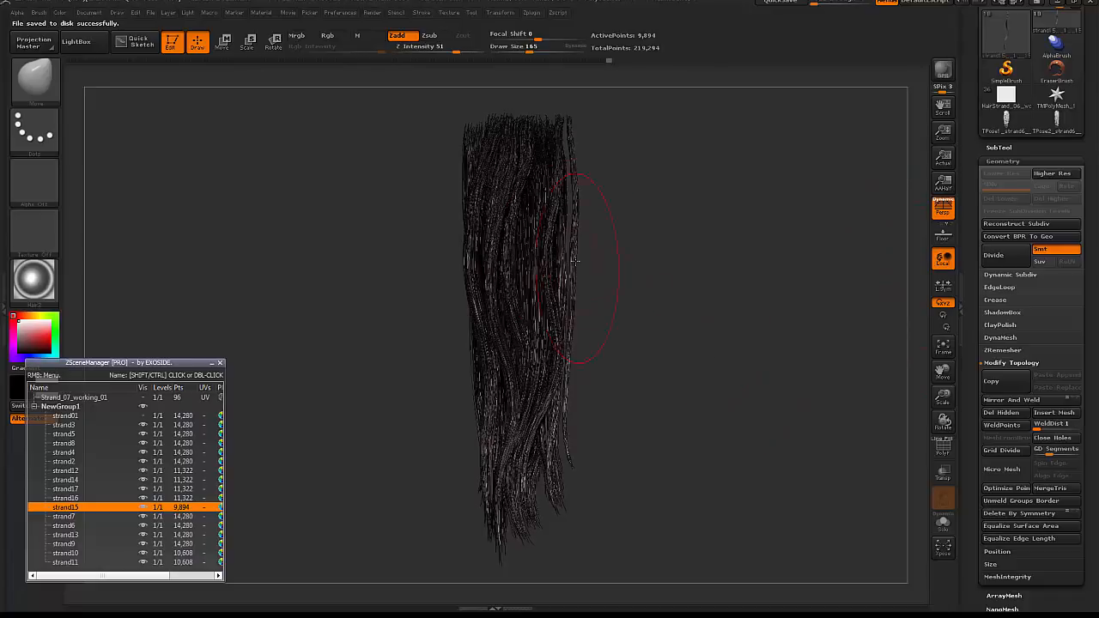
left_click_drag(683, 201, 607, 370)
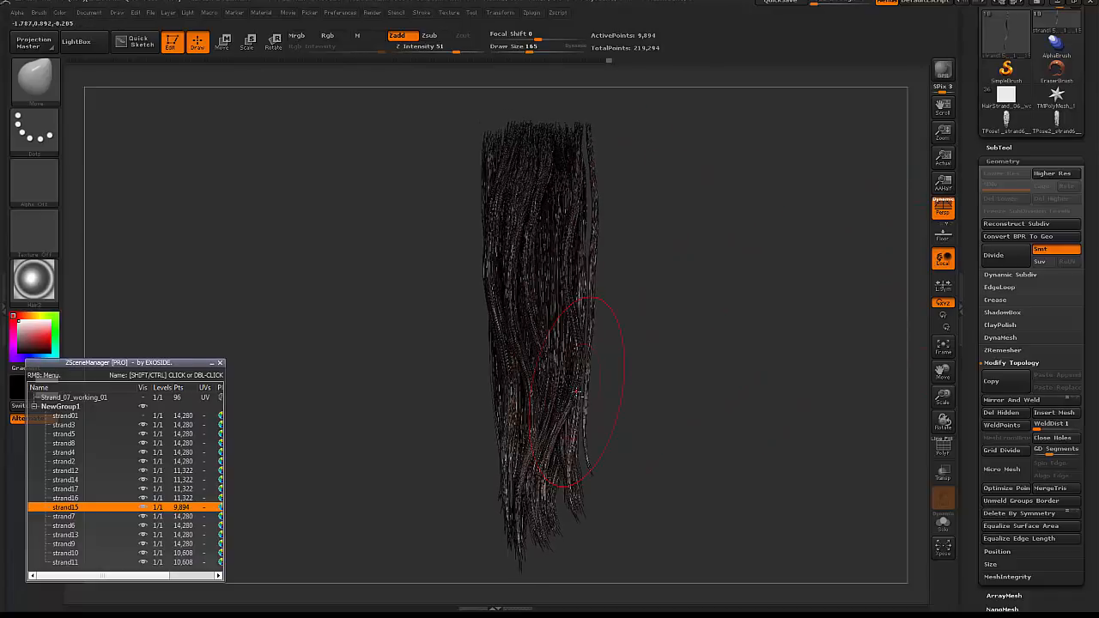
mouse_move(659, 335)
left_mouse_down()
mouse_move(580, 381)
mouse_move(604, 348)
left_mouse_up()
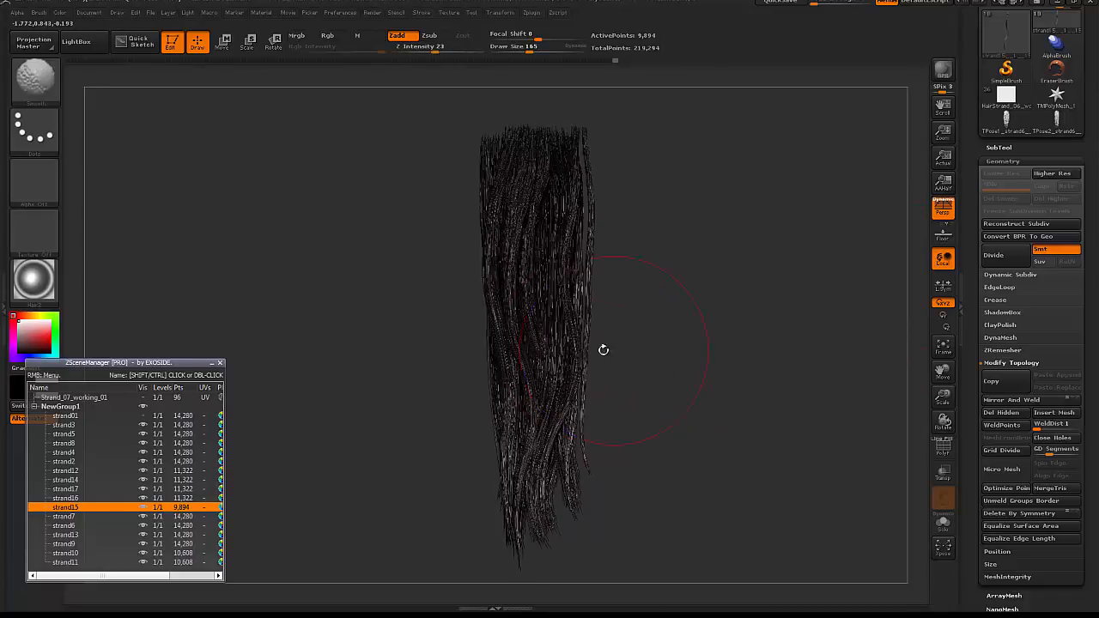
- Duplicate strand15 in ZSceneManager and position the copy with a transpose line along its length
right_click(122, 507)
left_click(175, 199)
key("w")
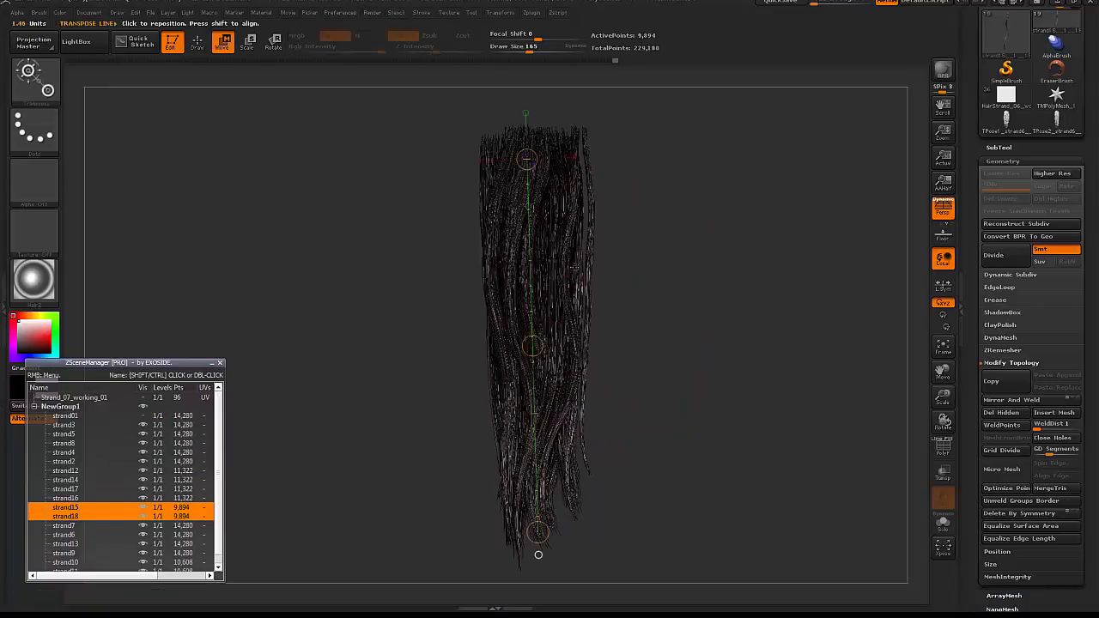
left_click_drag(563, 267, 594, 403)
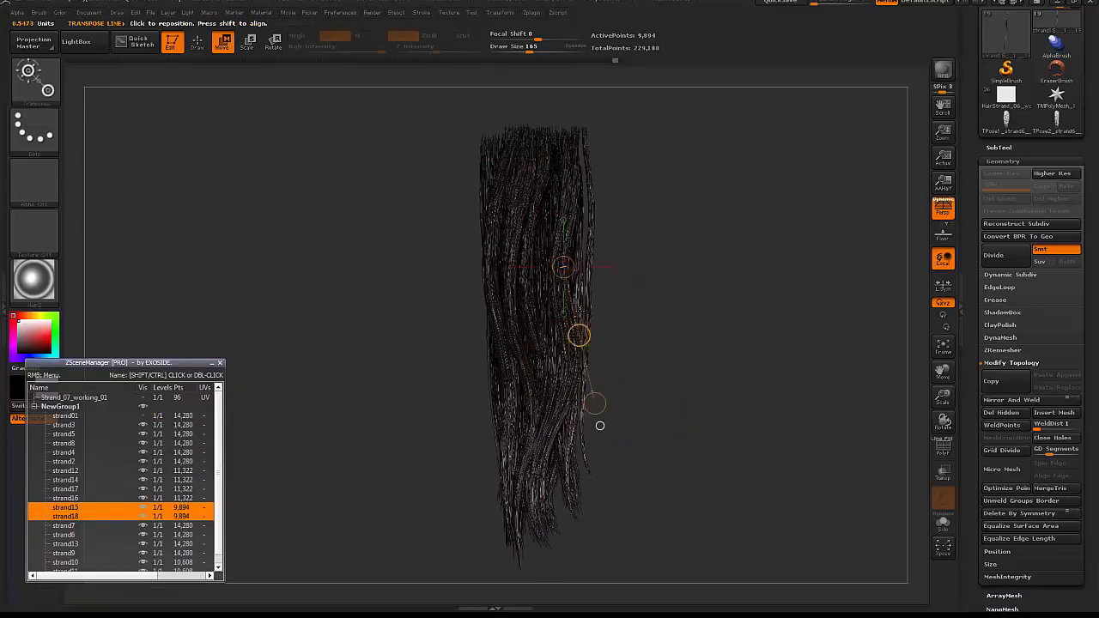
key("q")
- Reshape the upper part of the strand15 copy with the Move brush at draw sizes 136 and 165
key("space")
right_click_drag(565, 329, 560, 254)
key("[")
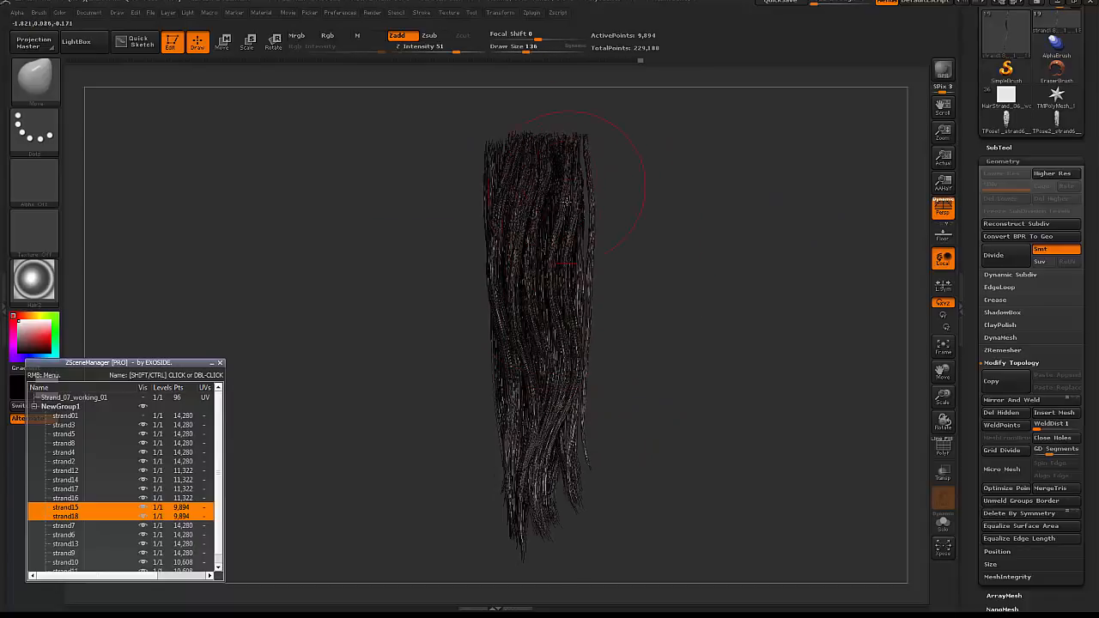
key("[")
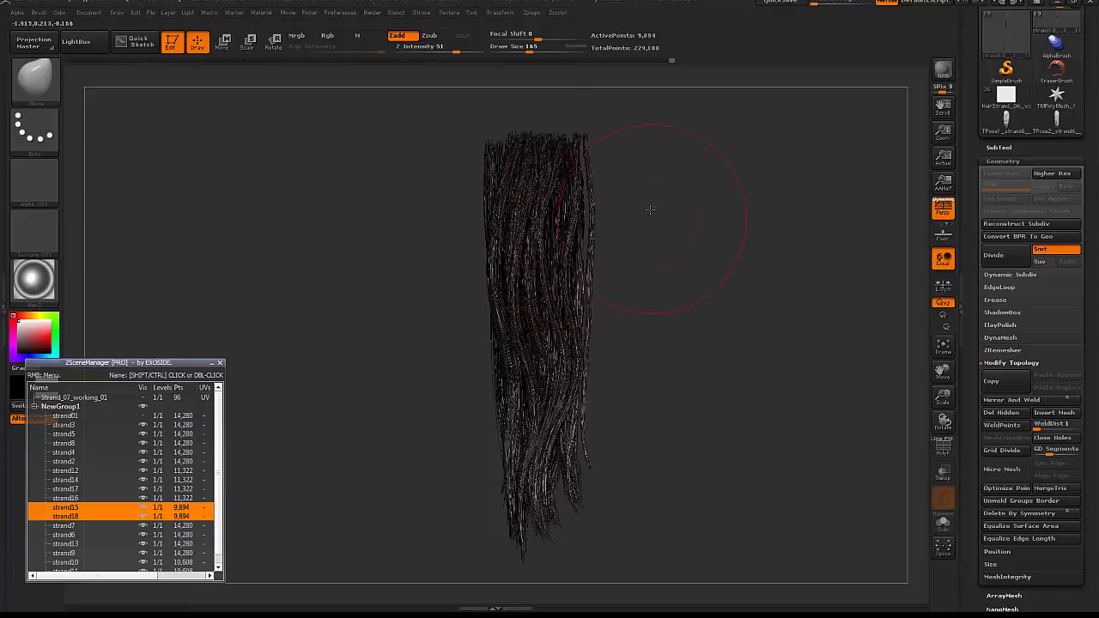
left_click_drag(650, 209, 645, 224)
- Switch to strand14, adjust its upper part with the Move brush at draw size 89, and reselect strand18
key("space")
left_click_drag(557, 226, 543, 225)
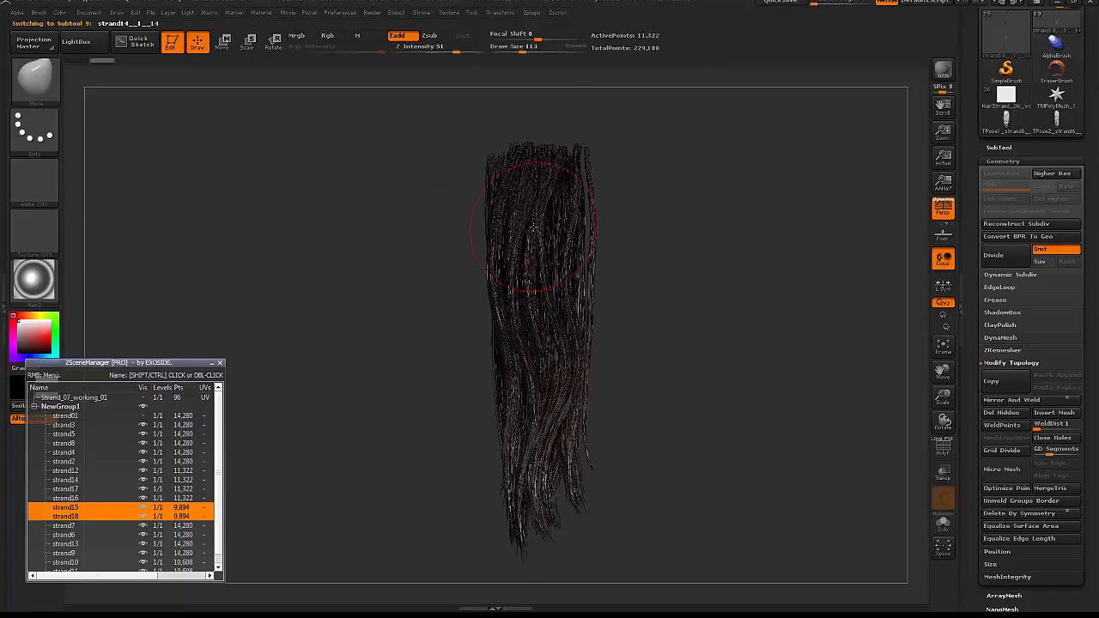
key("]")
left_click_drag(535, 188, 551, 149)
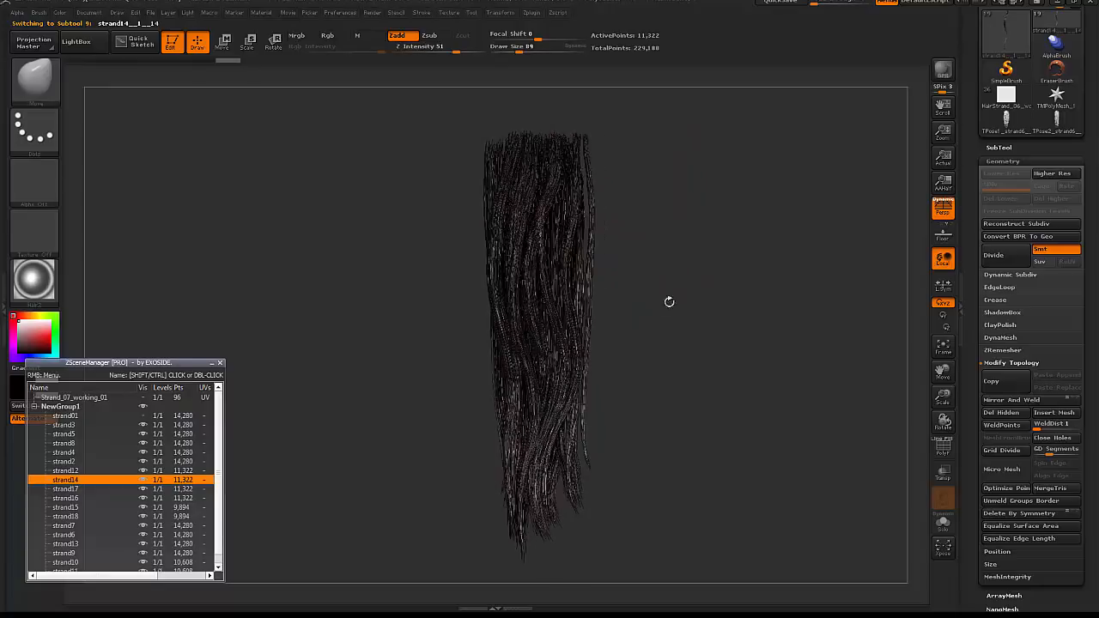
left_click_drag(667, 300, 548, 286)
left_click(590, 230, "alt")
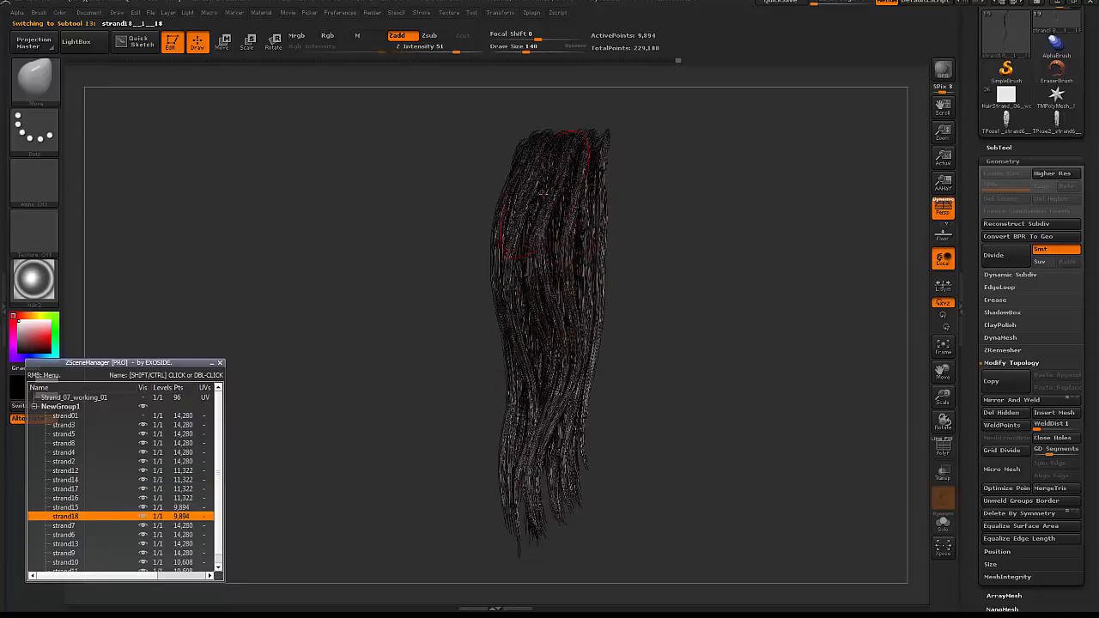
- Reshape the middle and lower part of strand18 with the Move brush at draw sizes 203 and 118, and render a BPR preview
mouse_move(635, 230)
left_mouse_down()
mouse_move(723, 234)
mouse_move(708, 239)
left_mouse_up()
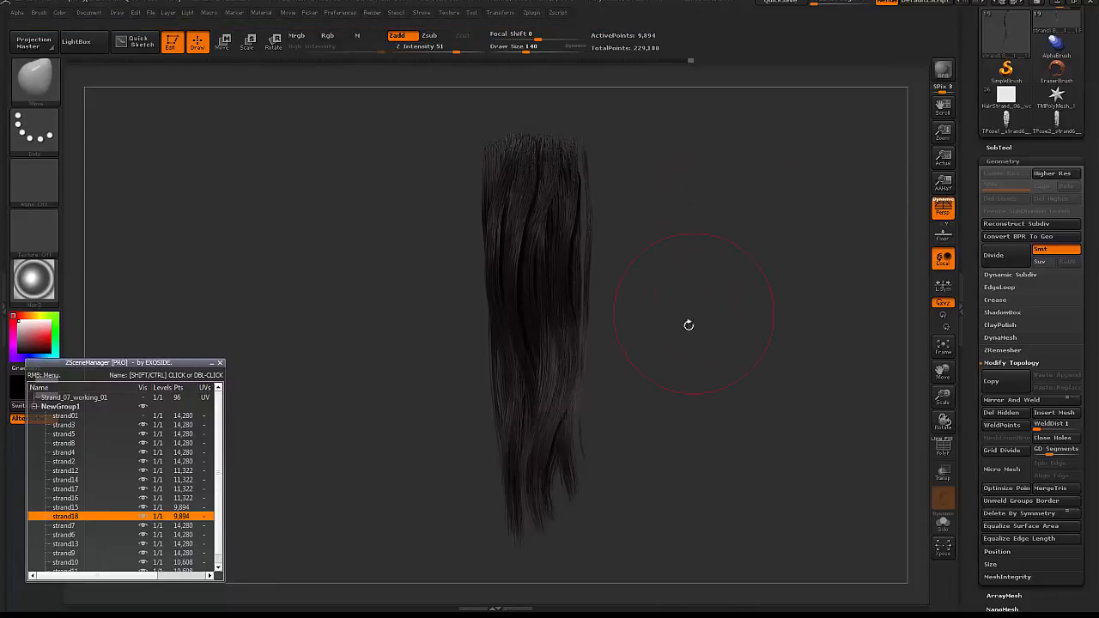
left_click_drag(688, 325, 707, 341, "alt")
left_click_drag(660, 374, 560, 361)
key("bracketright")
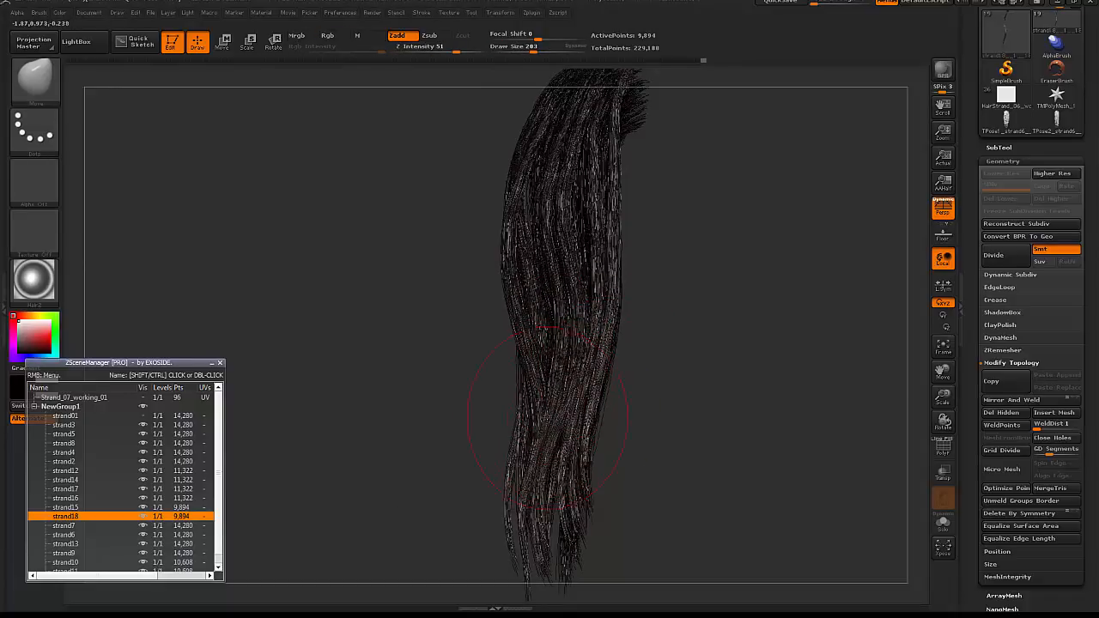
key("bracketleft")
mouse_move(546, 414)
right_mouse_down("shift")
mouse_move(667, 392)
mouse_move(567, 387)
mouse_move(515, 421)
right_mouse_up("shift")
key("space")
left_click_drag(568, 367, 558, 367)
right_click_drag(560, 369, 726, 351, "shift")
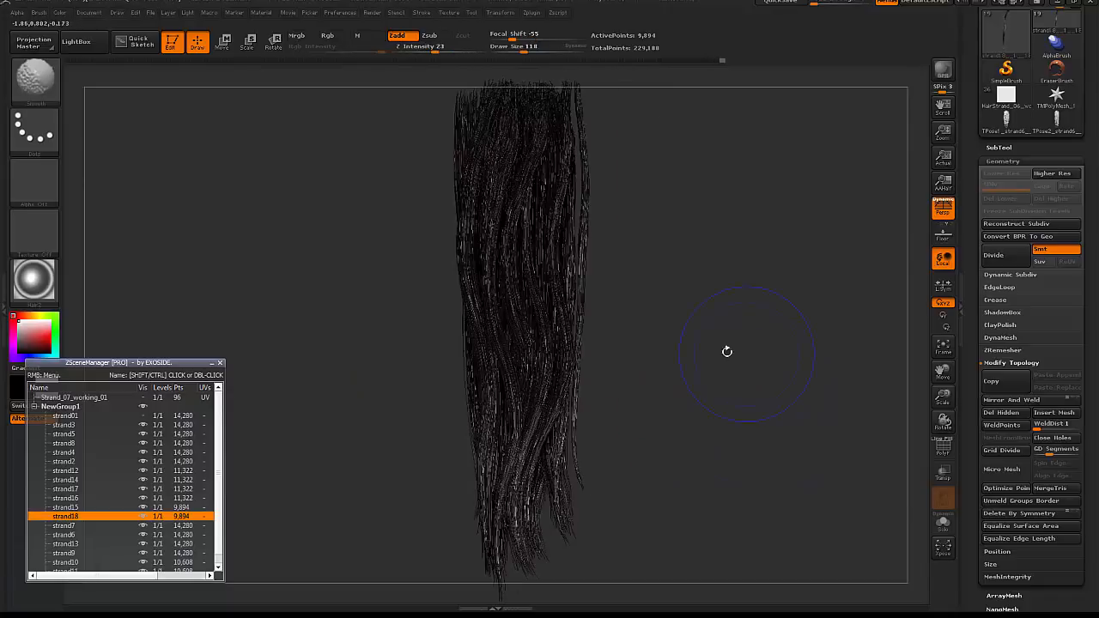
key("shift+r")
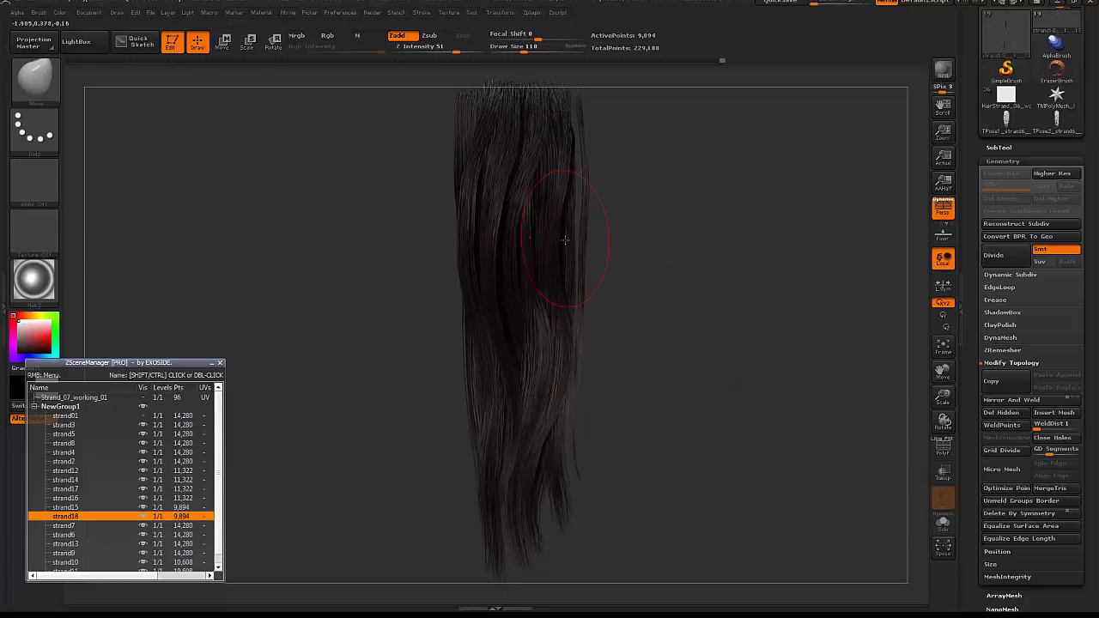
- Adjust the tips of strand18 with the Move brush at draw sizes 170 and 109
mouse_move(613, 310)
left_mouse_down()
mouse_move(545, 353)
mouse_move(550, 368)
left_mouse_up()
key("space")
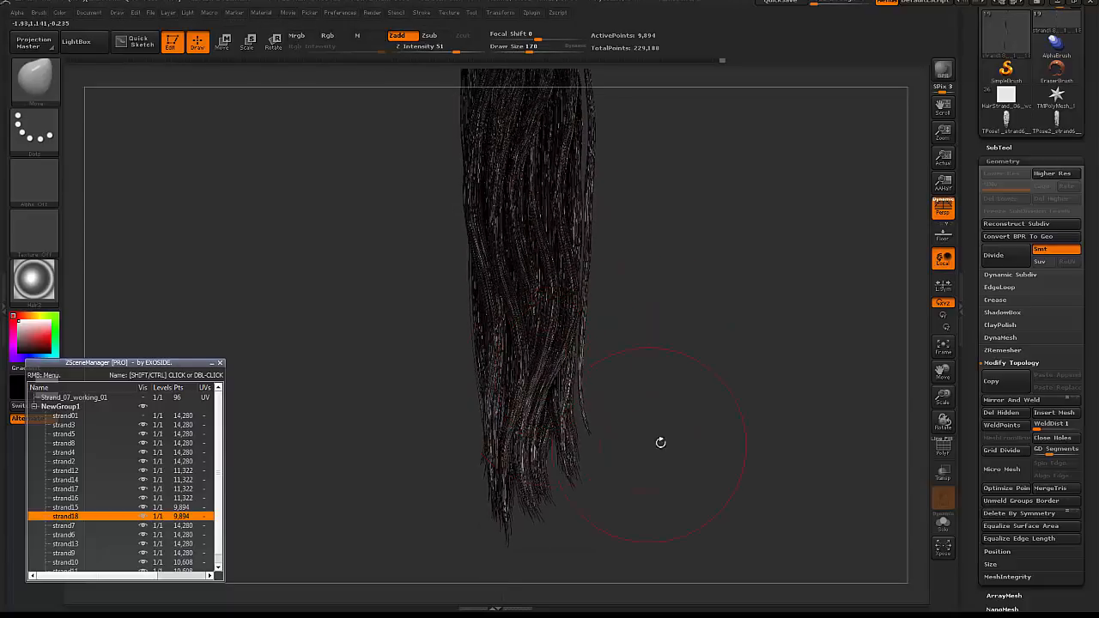
left_click_drag(660, 442, 644, 366, "alt")
mouse_move(517, 430)
left_mouse_down()
mouse_move(527, 435)
mouse_move(507, 419)
left_mouse_up()
key("[")
key("[")
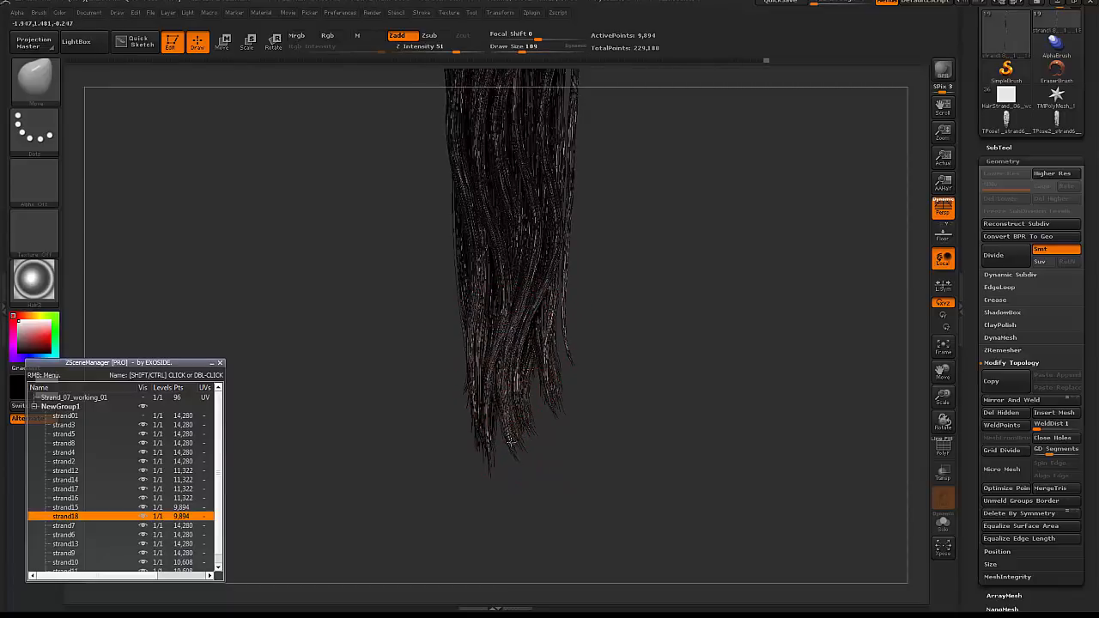
- Set the FiberMesh BPR radius of strand18 to 2.5 and render a BPR preview of the clump
left_click(995, 162)
left_click(1003, 216)
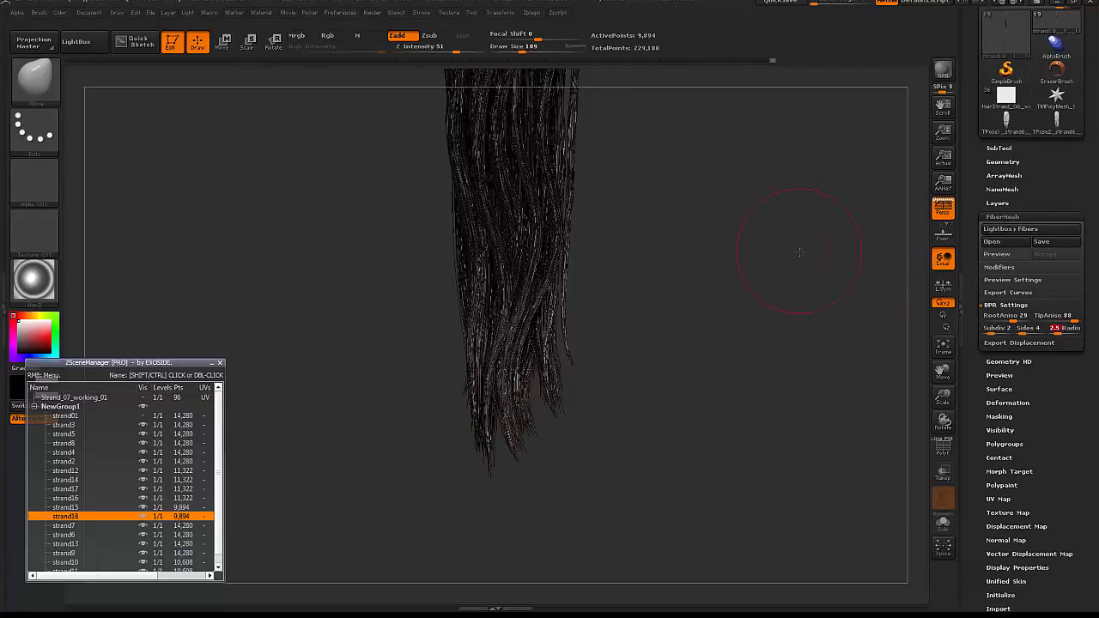
left_click_drag(799, 252, 849, 344)
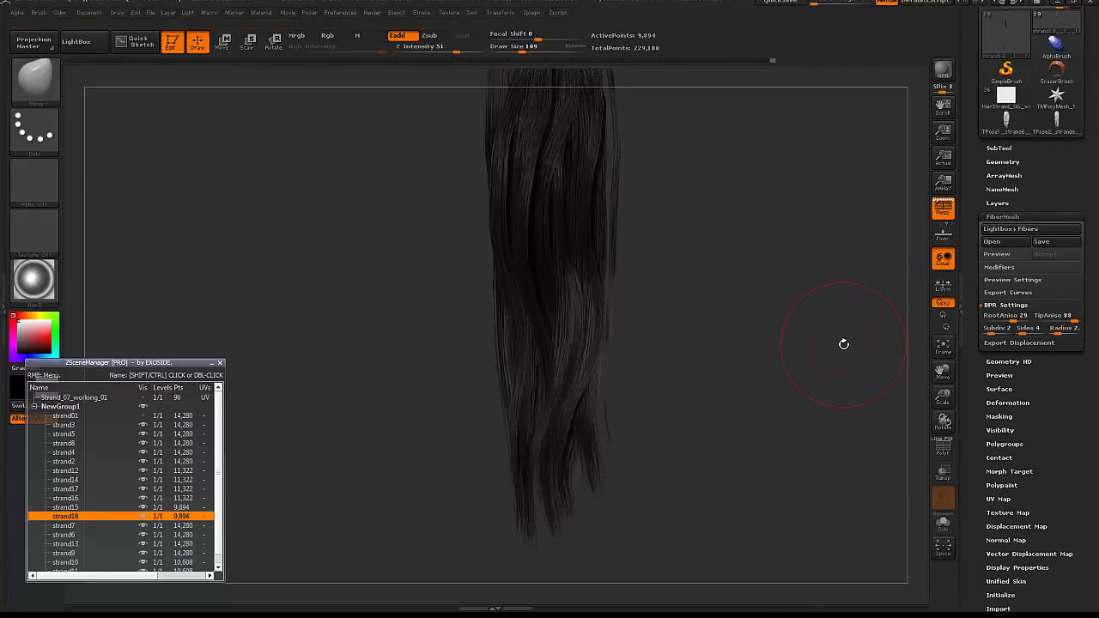
- Nudge the lower part of strand18 with the Move brush at draw size 113
left_click(544, 395)
key("space")
left_click(560, 403)
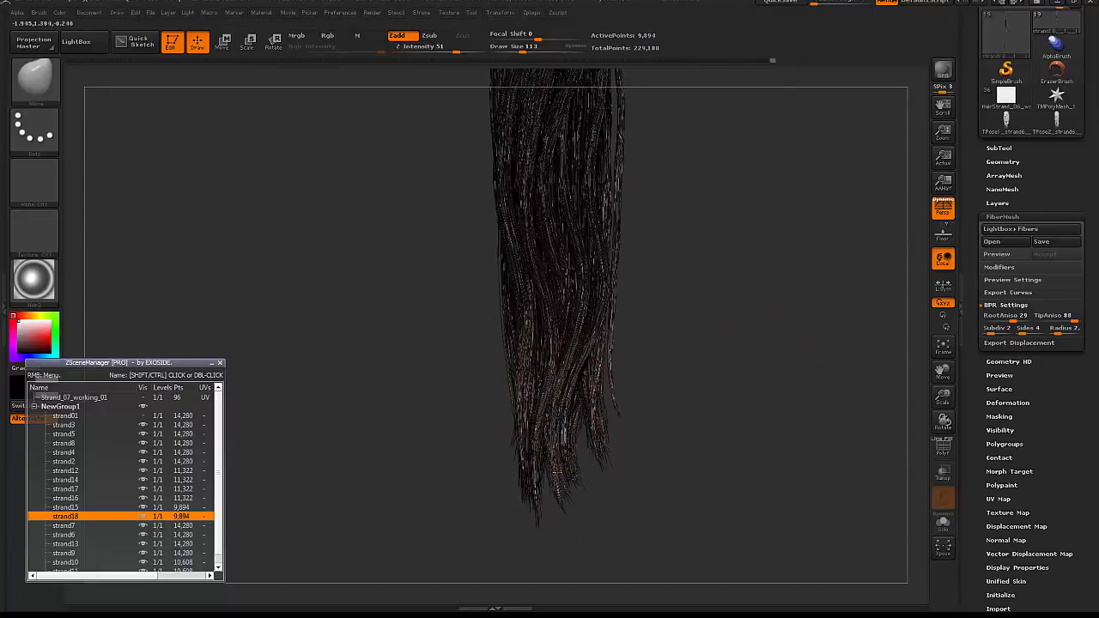
- Switch to strand15, reshape its lower part with the Move brush at draw sizes 232 and 126, and render a BPR preview
left_click(592, 356, "alt")
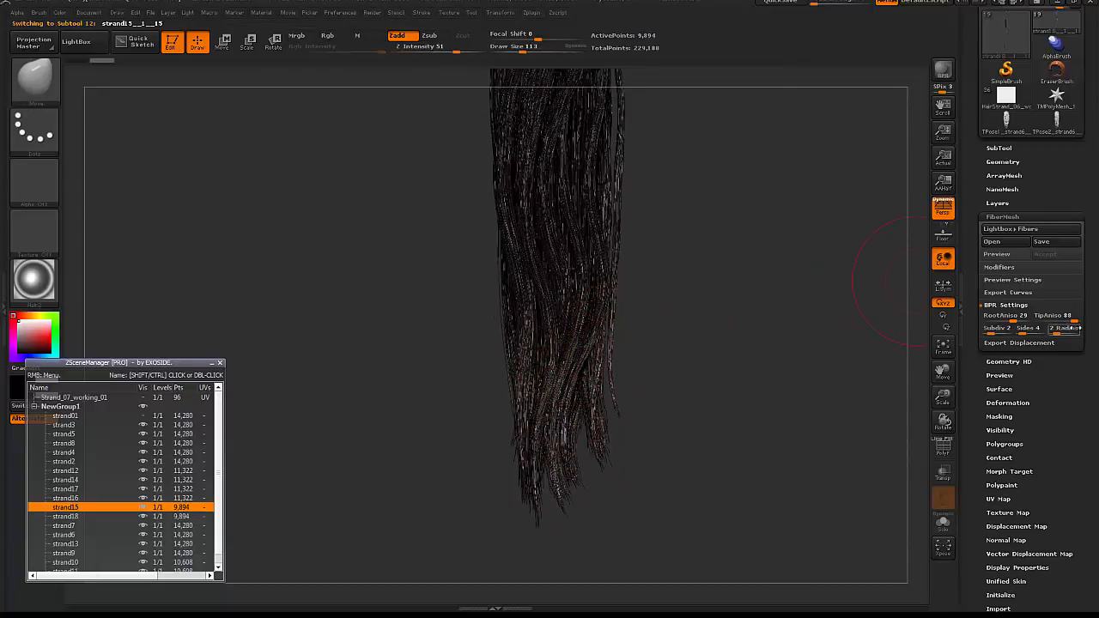
left_click_drag(678, 343, 712, 395, "alt")
key("space")
left_click(643, 372)
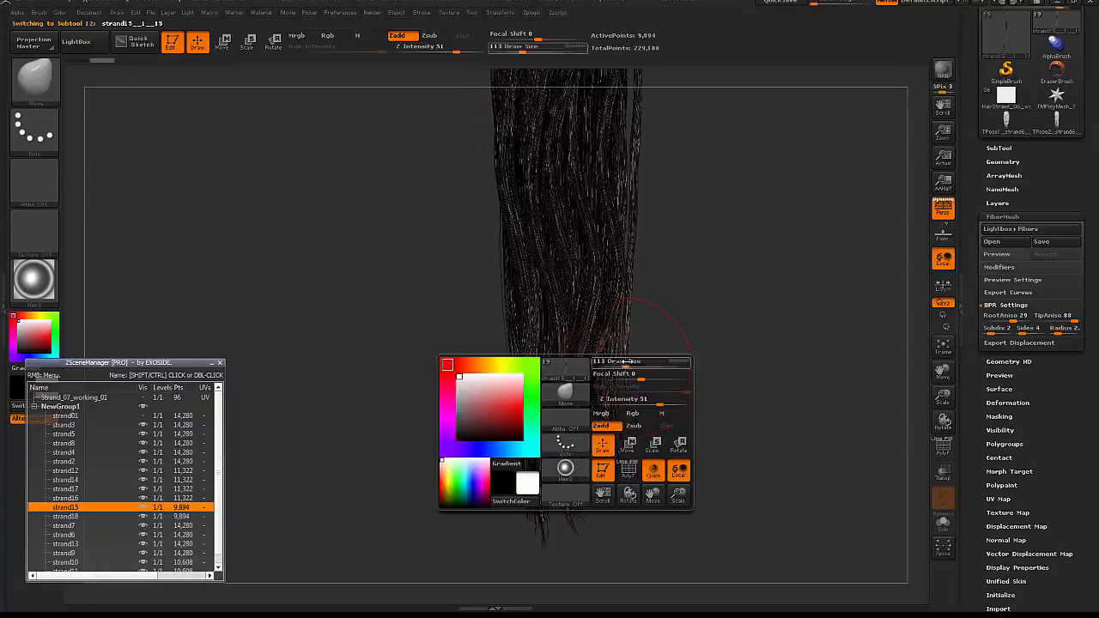
mouse_move(566, 477)
left_mouse_down()
mouse_move(601, 463)
mouse_move(588, 467)
mouse_move(575, 506)
mouse_move(582, 527)
mouse_move(574, 446)
left_mouse_up()
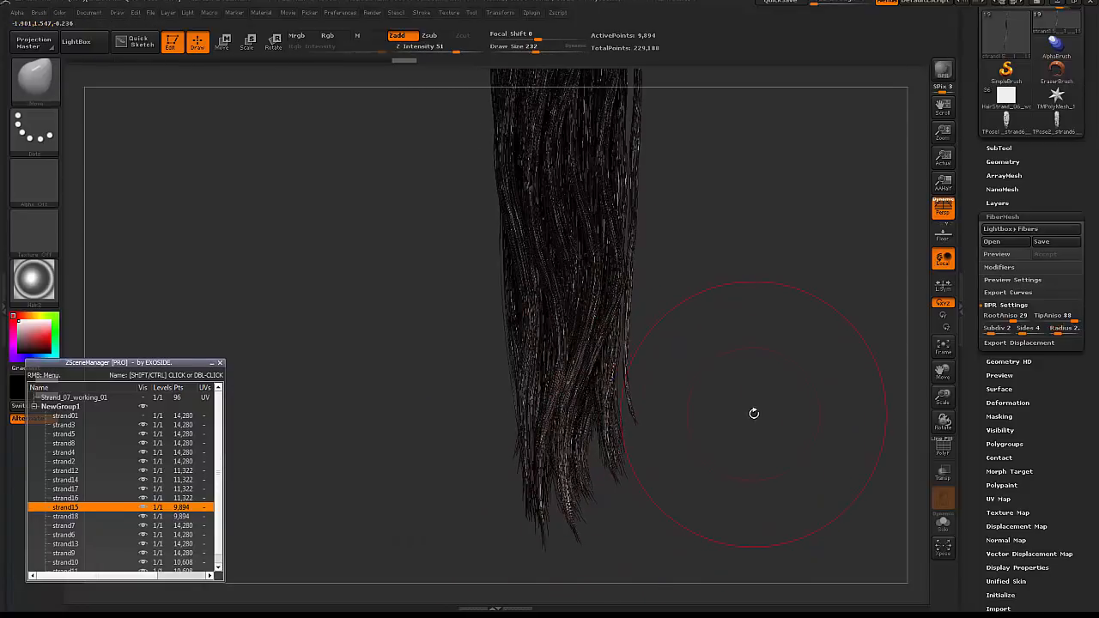
key("space")
left_click(524, 374)
left_click_drag(592, 360, 612, 336)
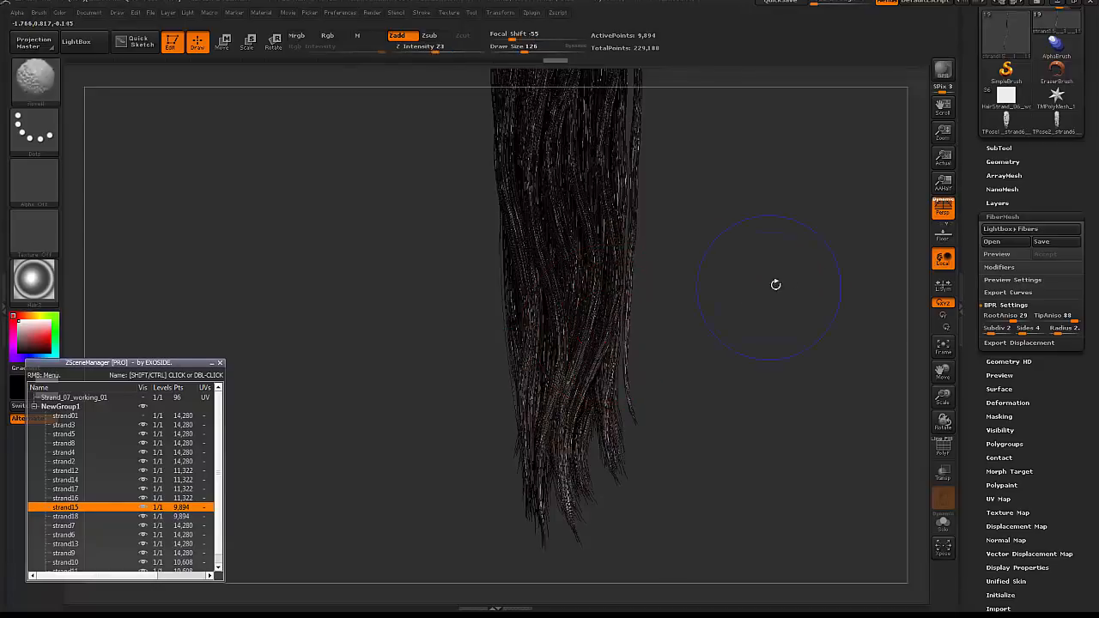
mouse_move(775, 284)
left_mouse_down()
mouse_move(765, 304)
mouse_move(775, 299)
left_mouse_up()
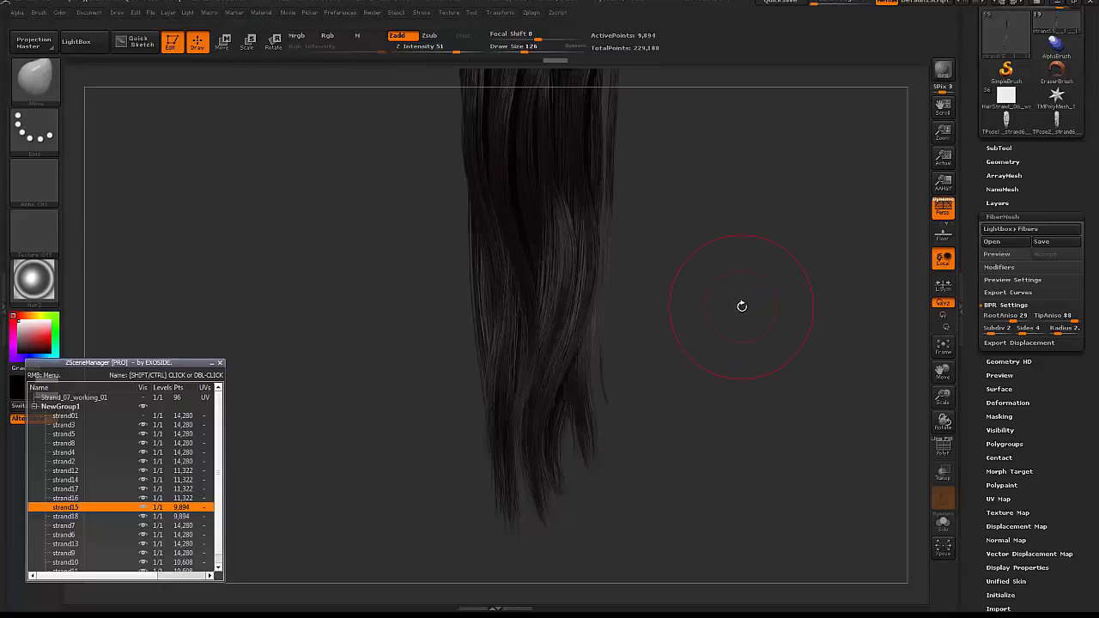
- Switch back to strand18 and duplicate it in ZSceneManager
left_click(755, 313)
left_click(569, 299, "alt")
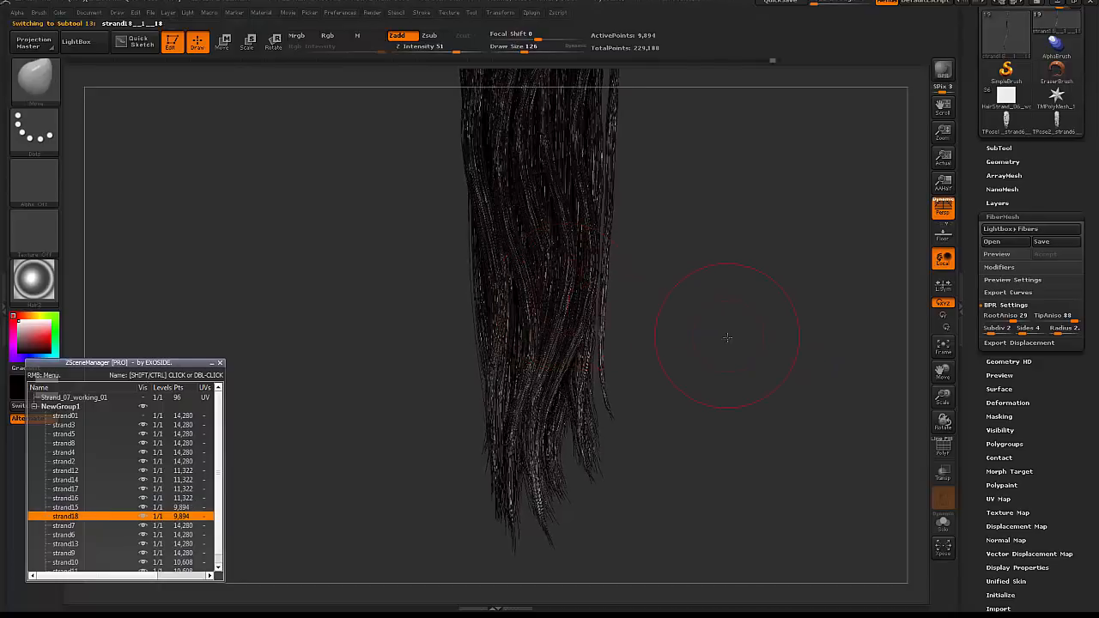
left_click_drag(740, 371, 693, 359, "alt")
key("w")
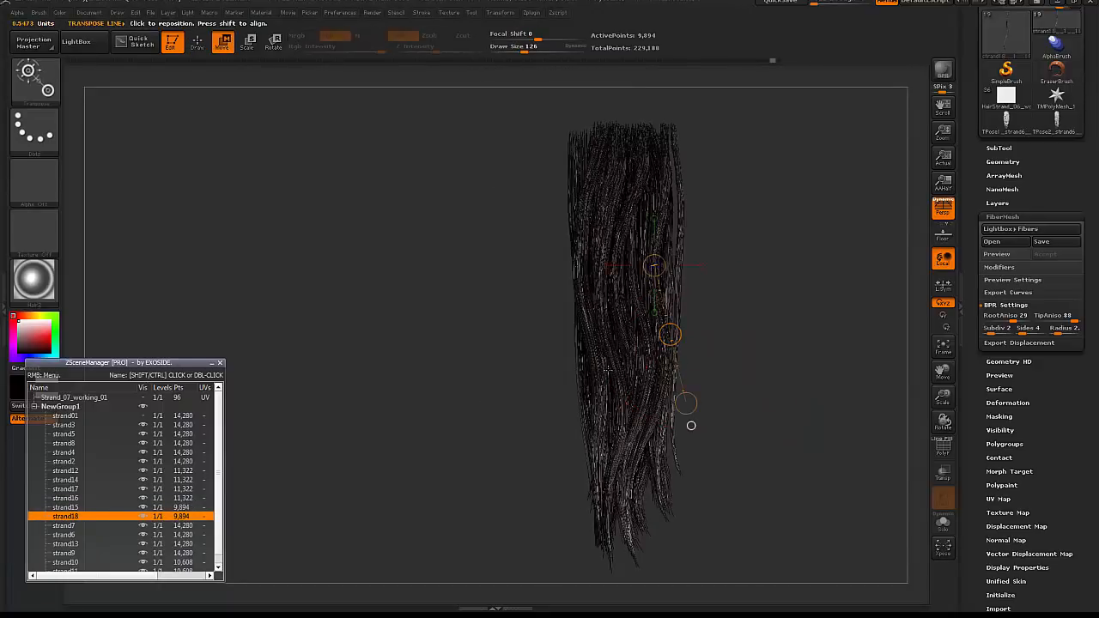
right_click(88, 514)
left_click(107, 216)
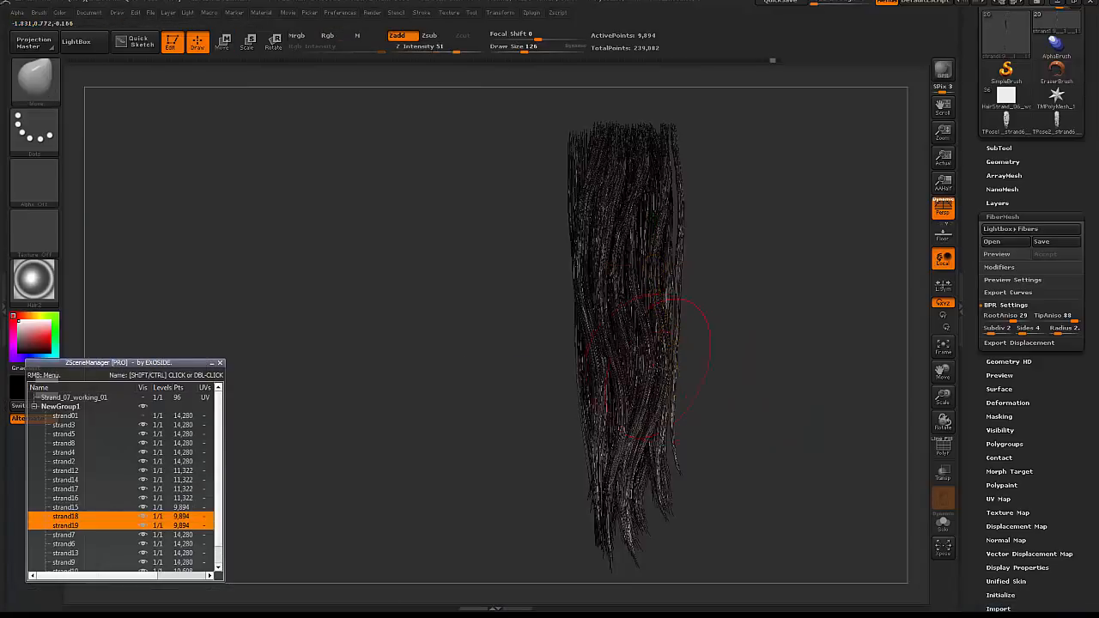
- Reshape the middle of the strand18 copy with the Move brush at draw sizes 136 and 192, working from front and side
key("bracketright")
left_click_drag(660, 367, 642, 388)
left_click_drag(651, 348, 644, 352)
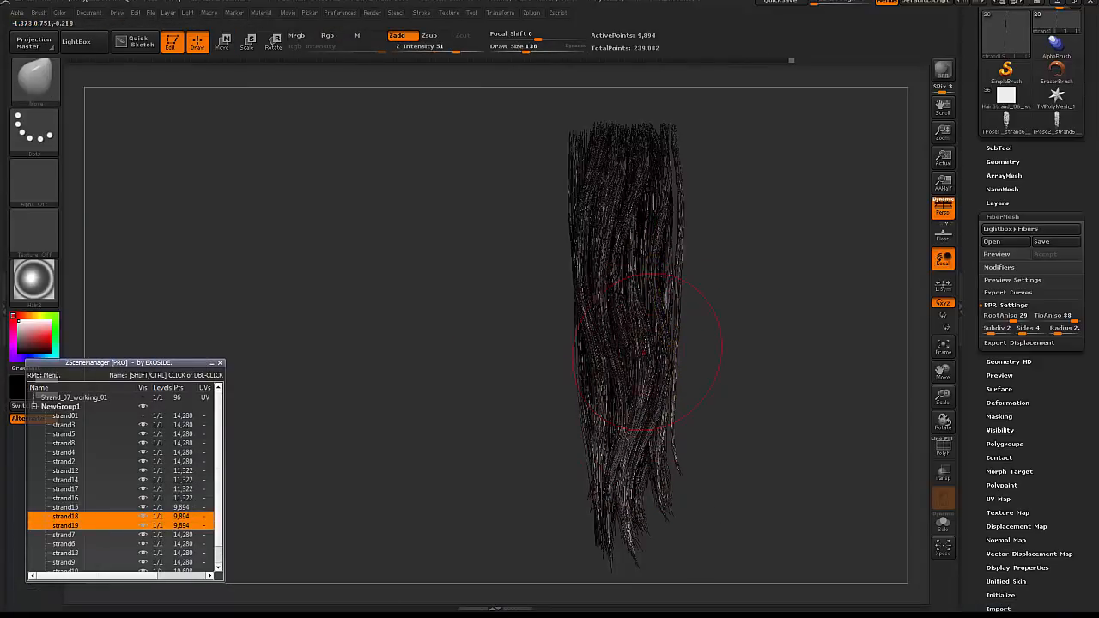
left_click_drag(642, 249, 649, 249)
key("space")
left_click(577, 327)
left_click_drag(807, 305, 747, 299)
left_click_drag(639, 301, 631, 298)
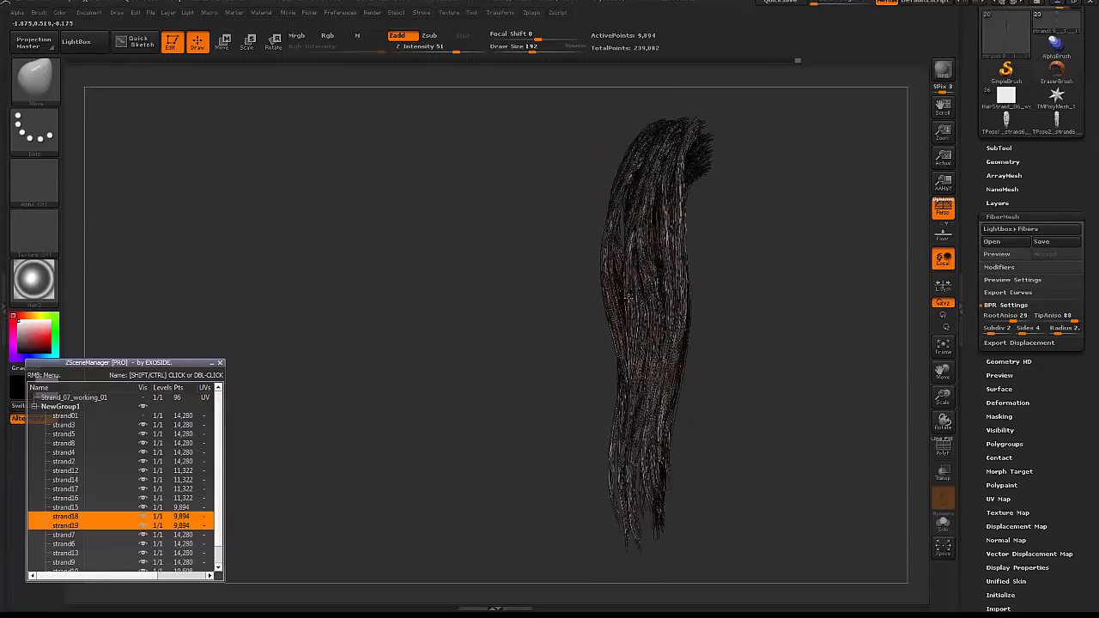
- Reshape the upper part of the strand18 copy with the Move brush at draw size 175
left_click_drag(738, 279, 798, 276)
key("space")
left_click(657, 183)
left_click_drag(665, 206, 652, 210)
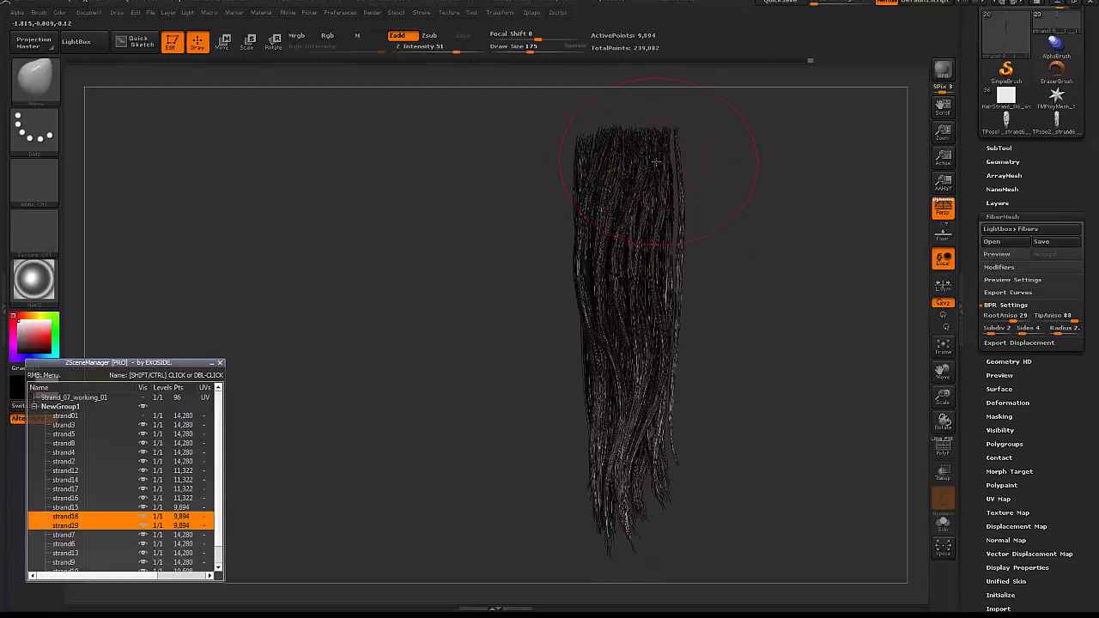
left_click_drag(772, 163, 730, 159)
left_click_drag(654, 190, 662, 182)
left_click_drag(764, 178, 678, 179)
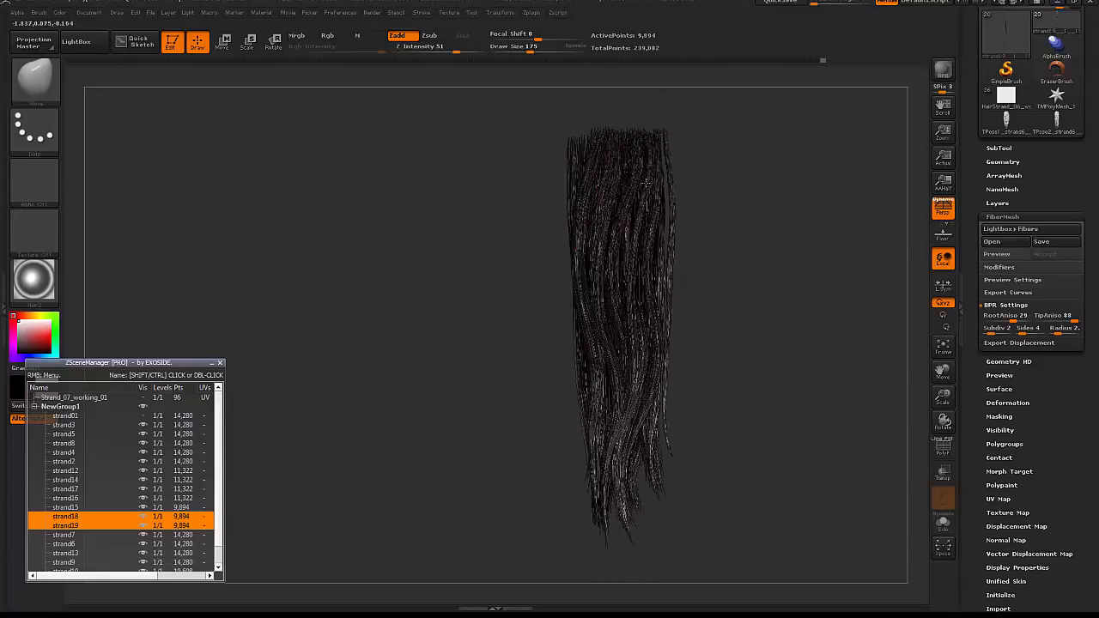
- Adjust the middle of the strand18 copy with the Move brush at draw size 131 and render a BPR preview
key("space")
left_click(577, 310)
left_click_drag(626, 340, 632, 280)
mouse_move(712, 268)
left_mouse_down()
mouse_move(669, 268)
mouse_move(778, 272)
left_mouse_up()
key("space")
left_click(640, 307)
key("shift+r")
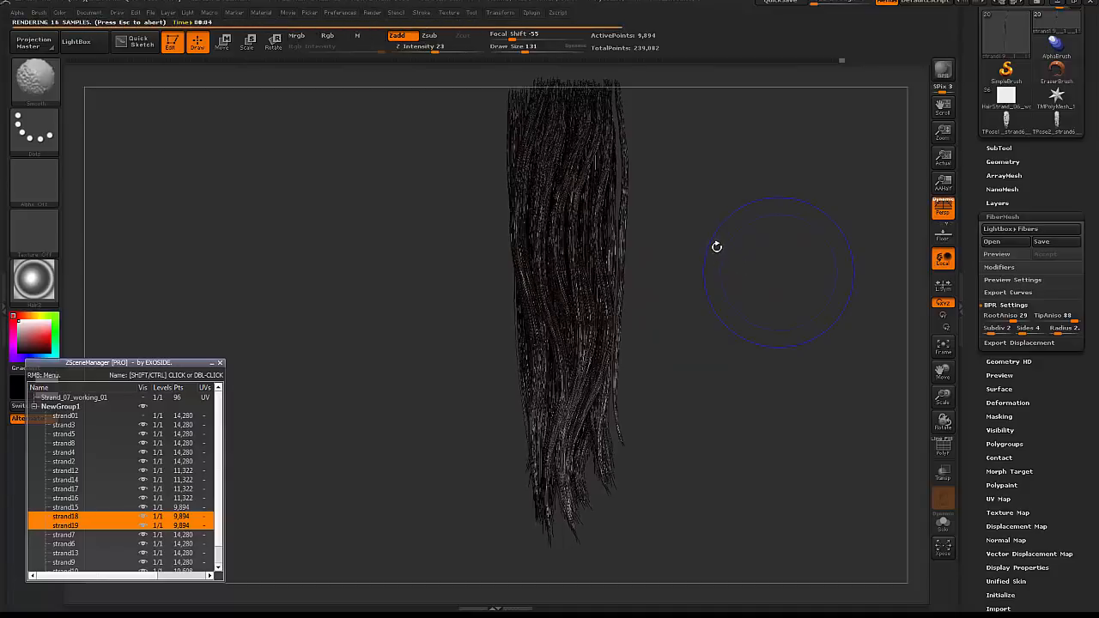
- Refine the upper half of strand19 with the Move brush at draw sizes 140 and 145
key("]")
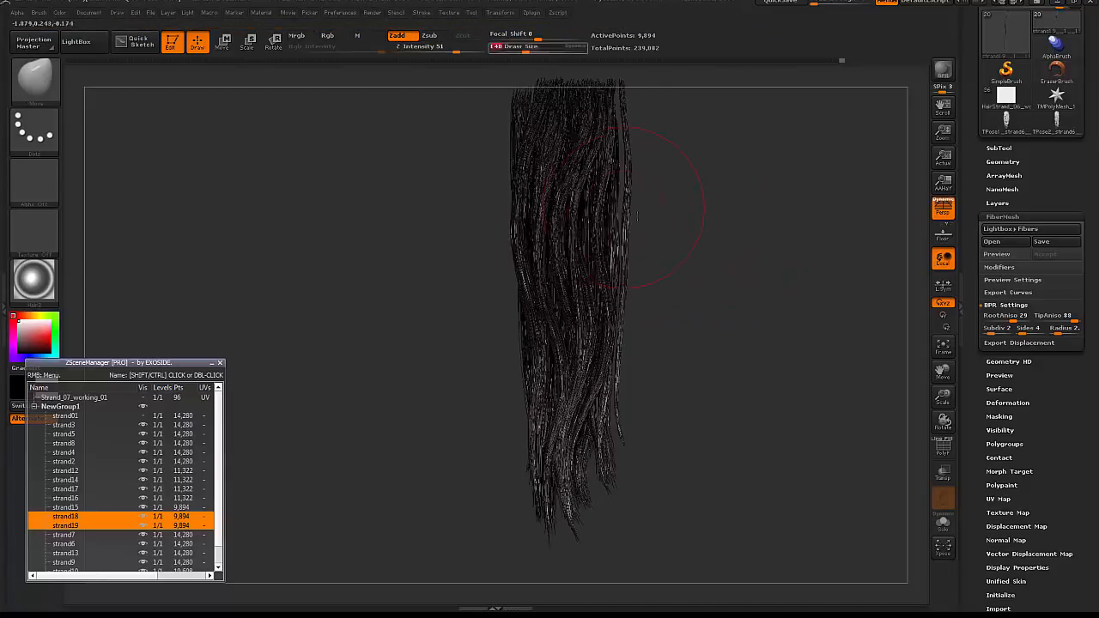
left_click_drag(661, 230, 609, 271)
right_click_drag(603, 306, 620, 216)
key("]")
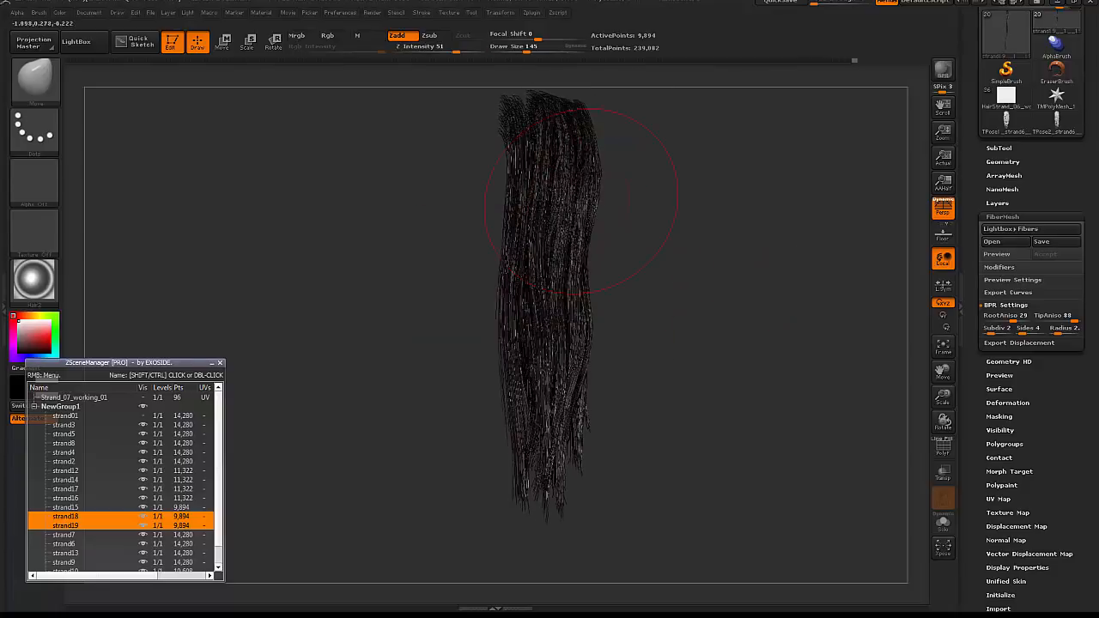
right_click_drag(589, 176, 643, 184)
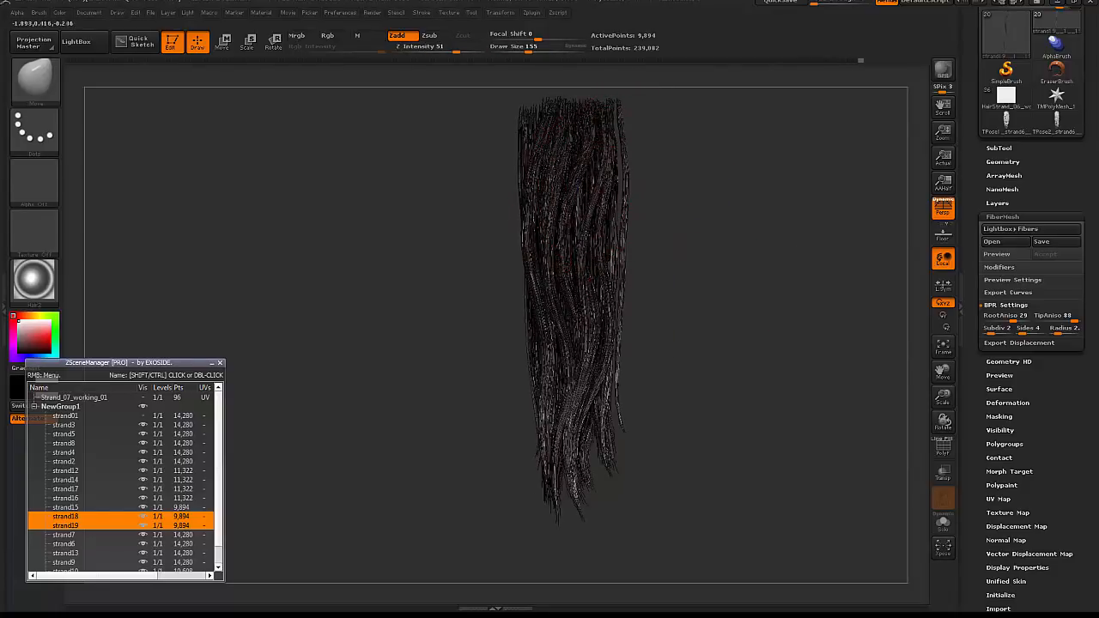
- Adjust the middle and outer curve of strand19 with the Move brush at draw sizes 126 and 181
right_click_drag(696, 316, 586, 273)
key("[")
right_click_drag(686, 296, 592, 267)
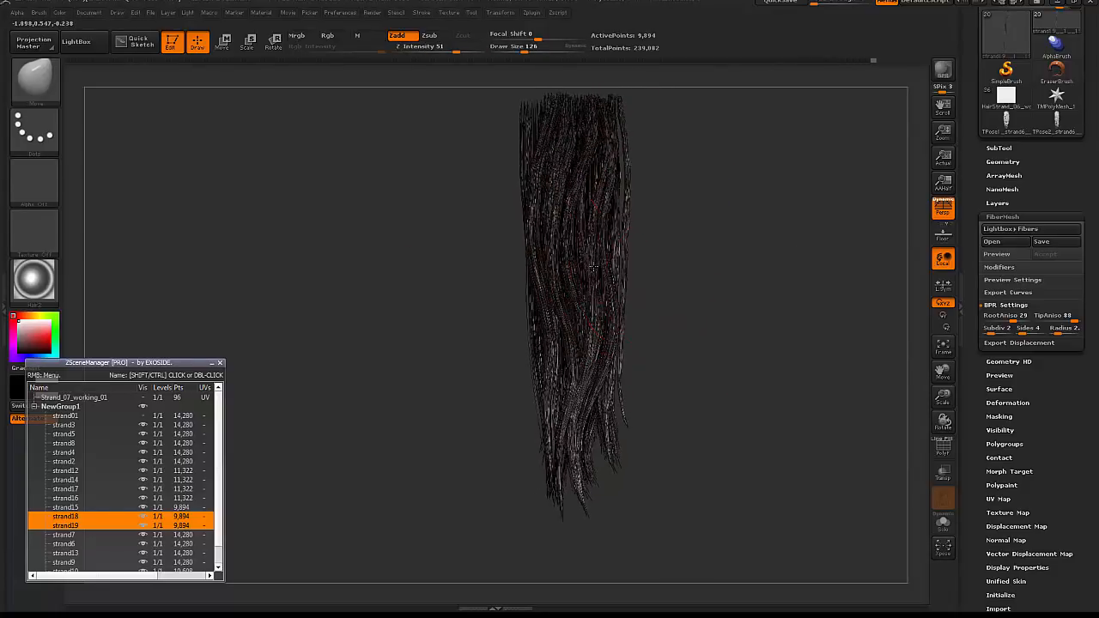
right_click_drag(683, 306, 613, 282, "shift")
mouse_move(687, 304)
right_mouse_down("ctrl")
mouse_move(586, 223)
mouse_move(602, 339)
mouse_move(687, 257)
right_mouse_up("ctrl")
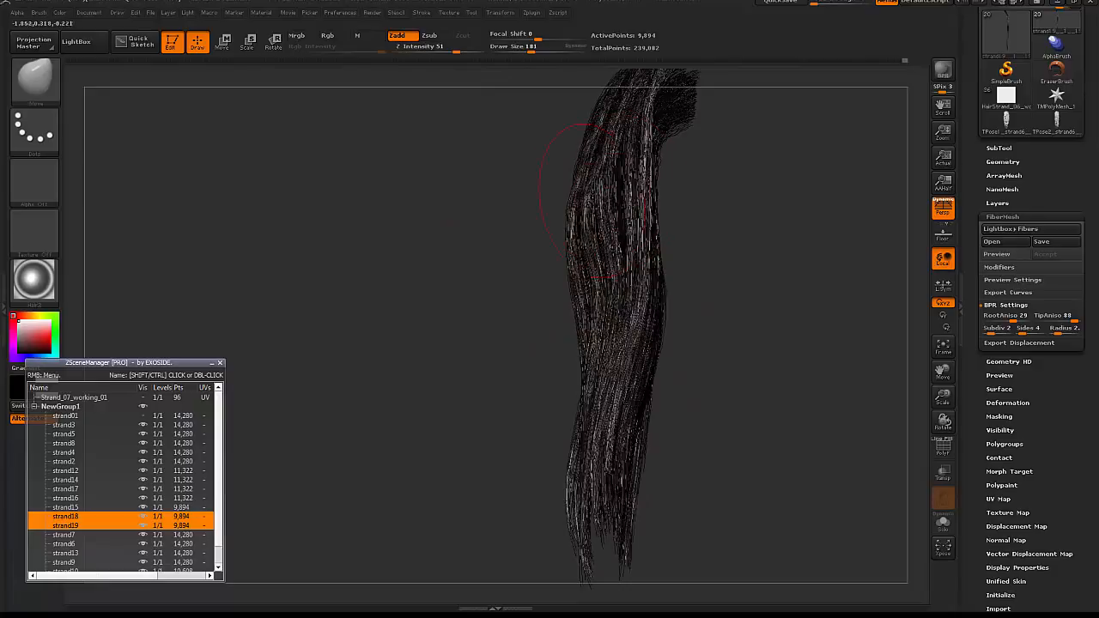
right_click_drag(585, 228, 691, 304)
- Switch to strand18, adjust its shape with the Move brush at draw size 181, and render a BPR preview
right_click_drag(582, 292, 575, 283)
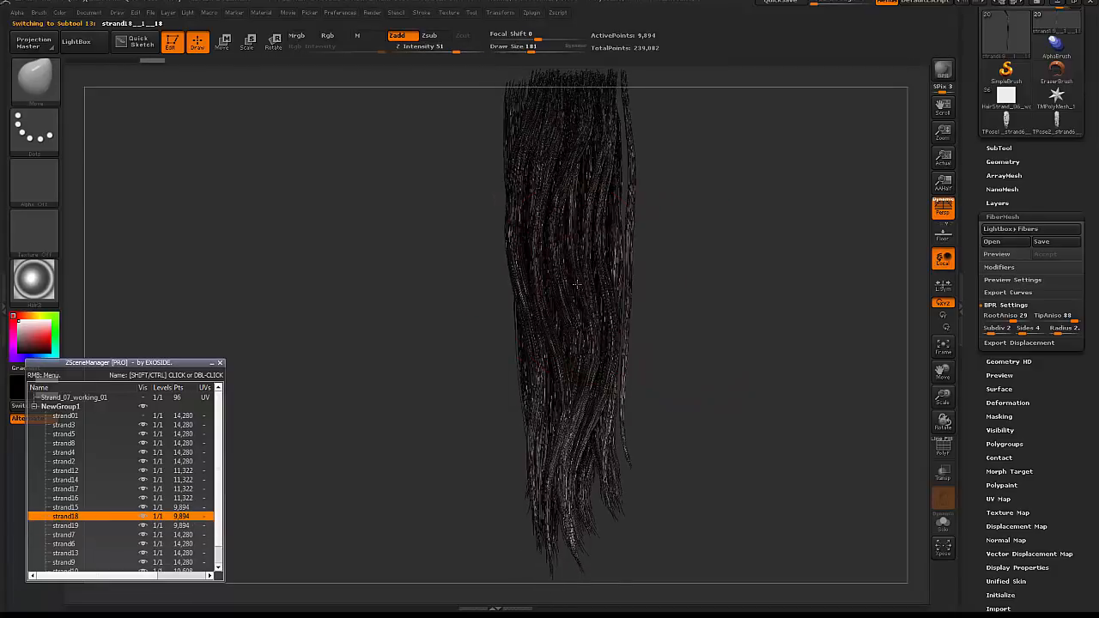
right_click_drag(708, 331, 738, 339)
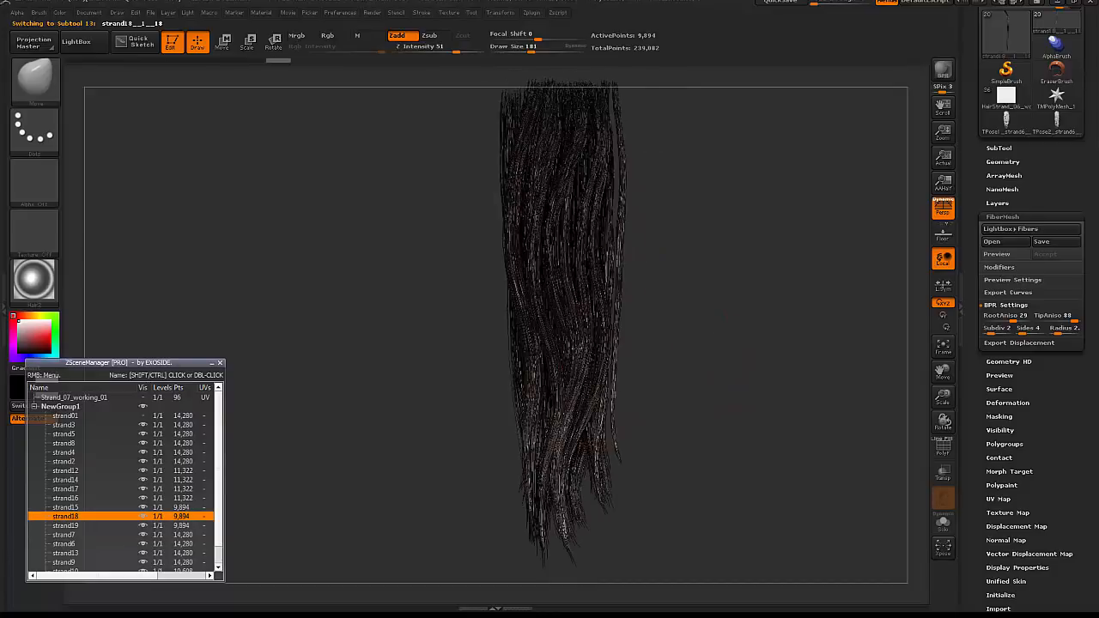
mouse_move(585, 345)
right_mouse_down()
mouse_move(608, 308)
mouse_move(621, 226)
right_mouse_up()
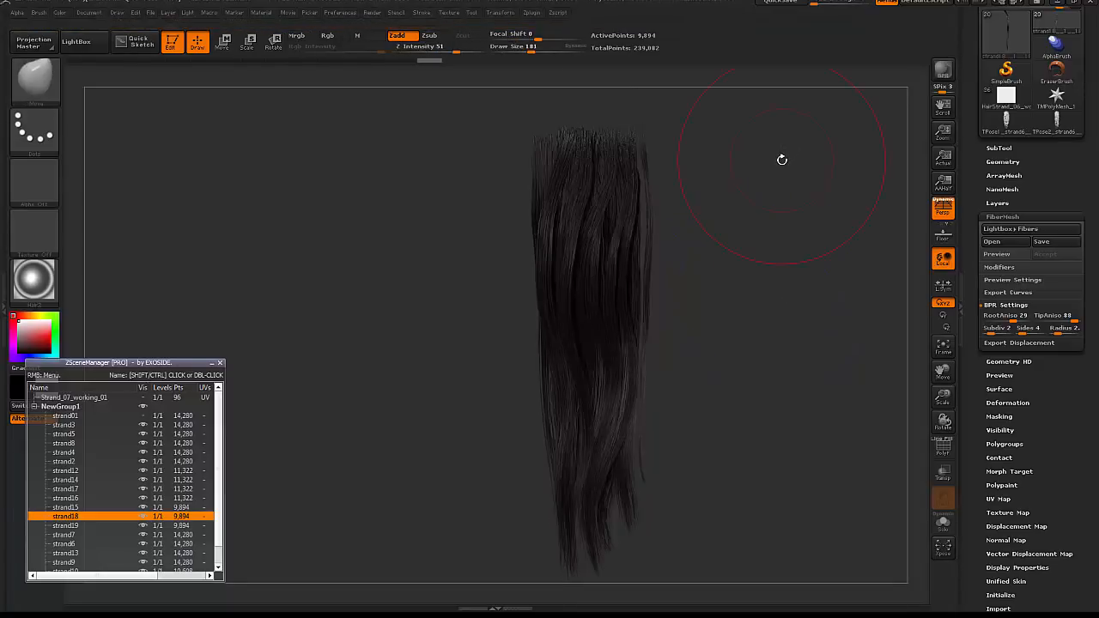
- Switch to strand14 and adjust its upper half with the Move brush at draw sizes 238 and 150
left_click(600, 206, "alt")
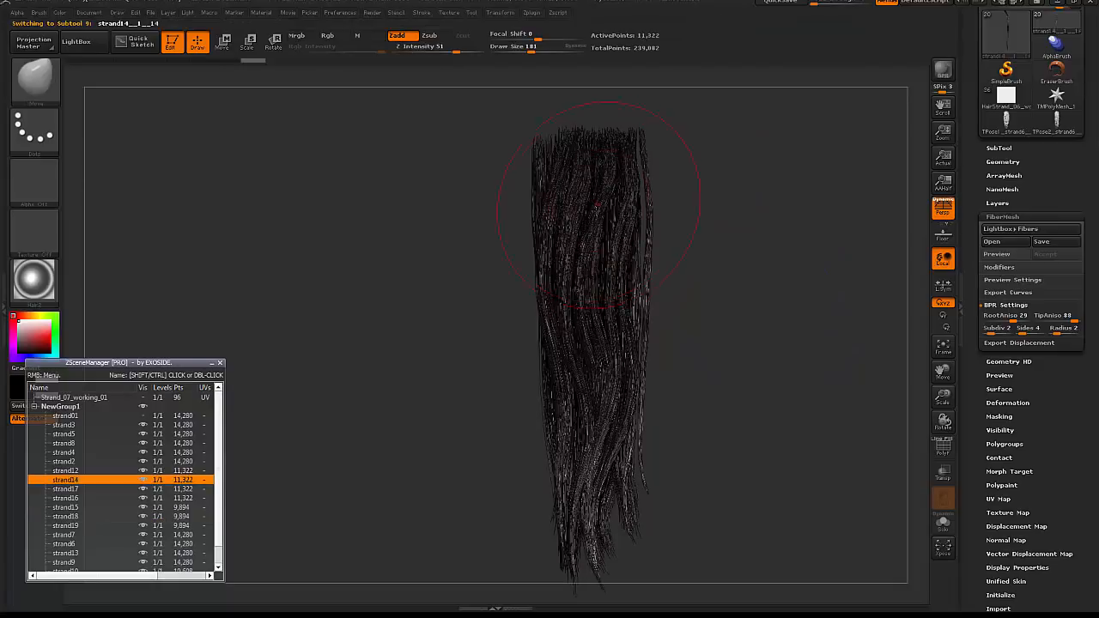
right_click_drag(599, 221, 515, 283)
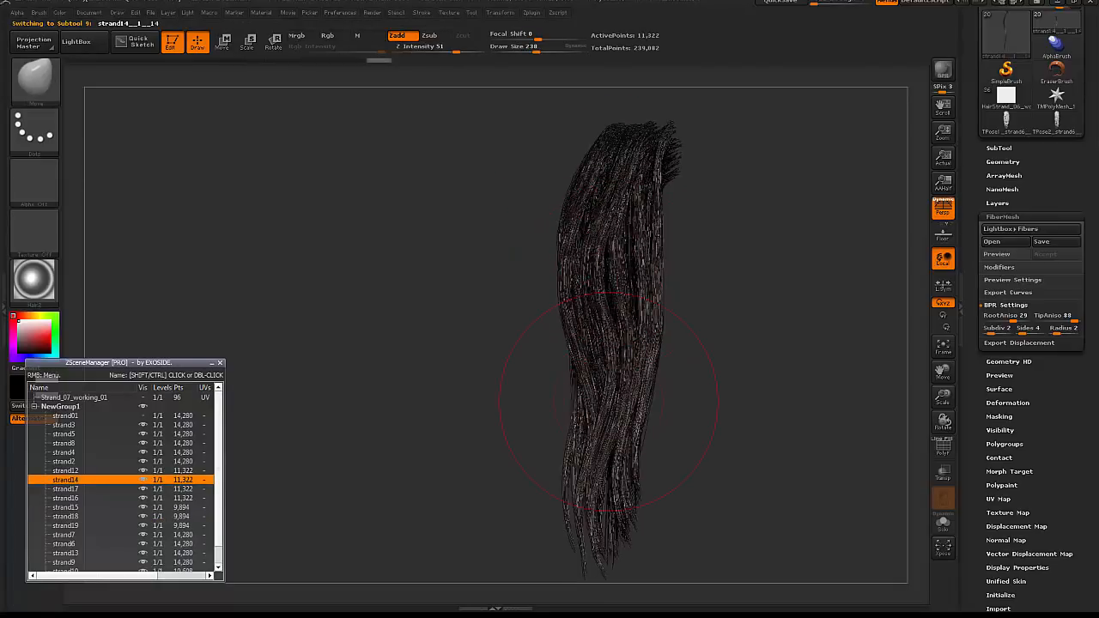
right_click_drag(633, 204, 580, 276)
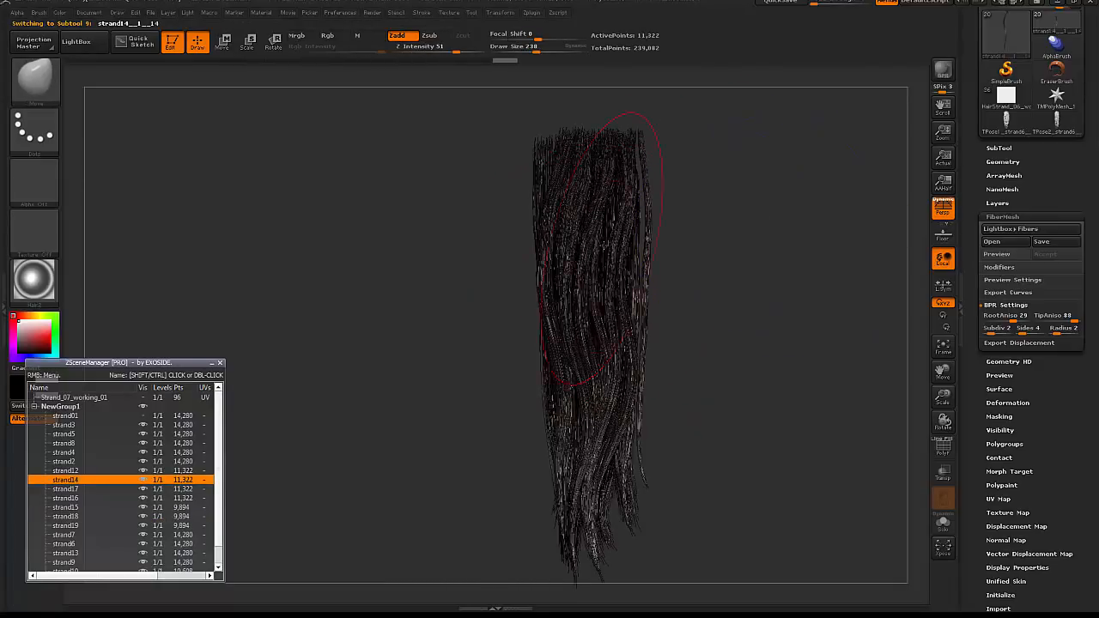
key("bracketleft")
key("ctrl")
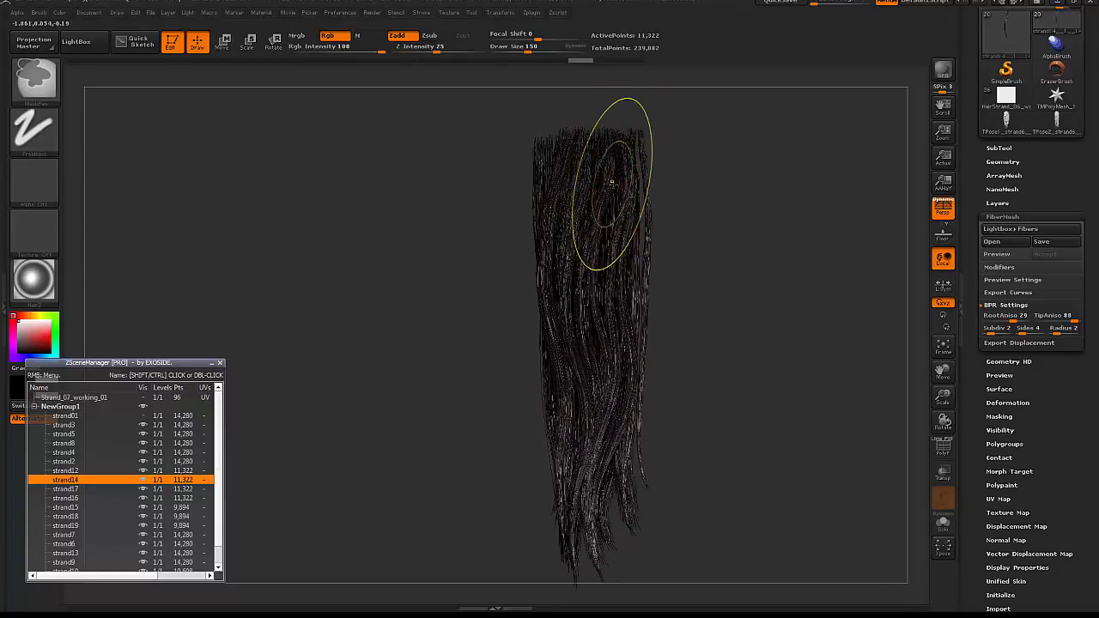
right_click_drag(611, 183, 564, 338)
mouse_move(623, 240)
right_mouse_down("shift")
mouse_move(687, 270)
mouse_move(669, 267)
right_mouse_up("shift")
- Refine the middle of strand14 with the Move brush at draw sizes 113 and 131 and render a BPR preview
key("bracketleft")
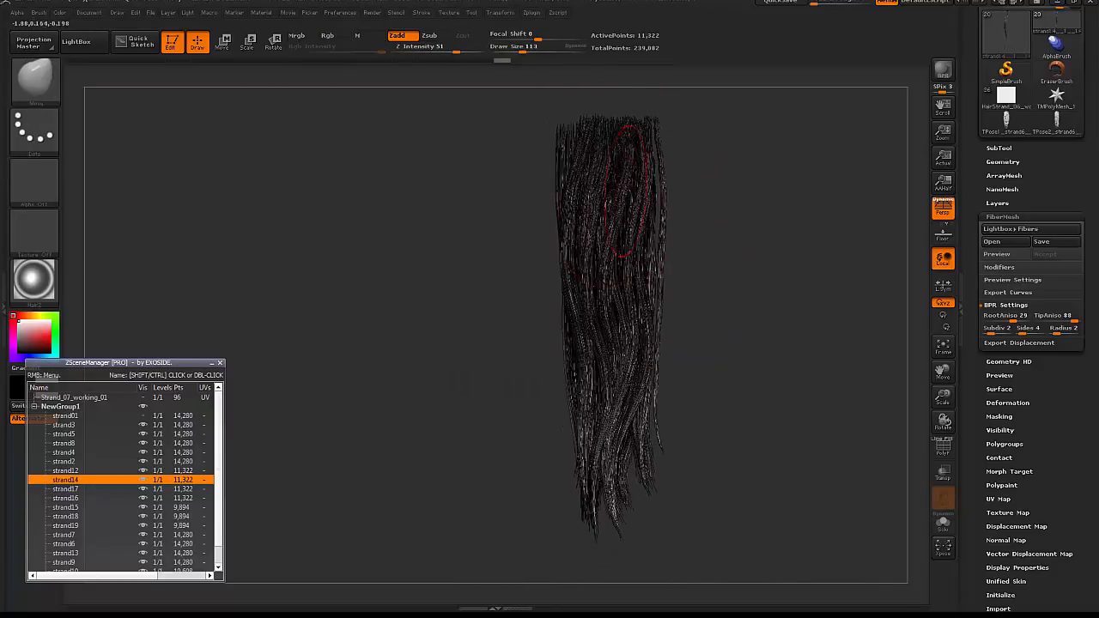
key("space")
left_click_drag(601, 257, 613, 257)
key("ctrl")
right_click_drag(662, 361, 674, 406)
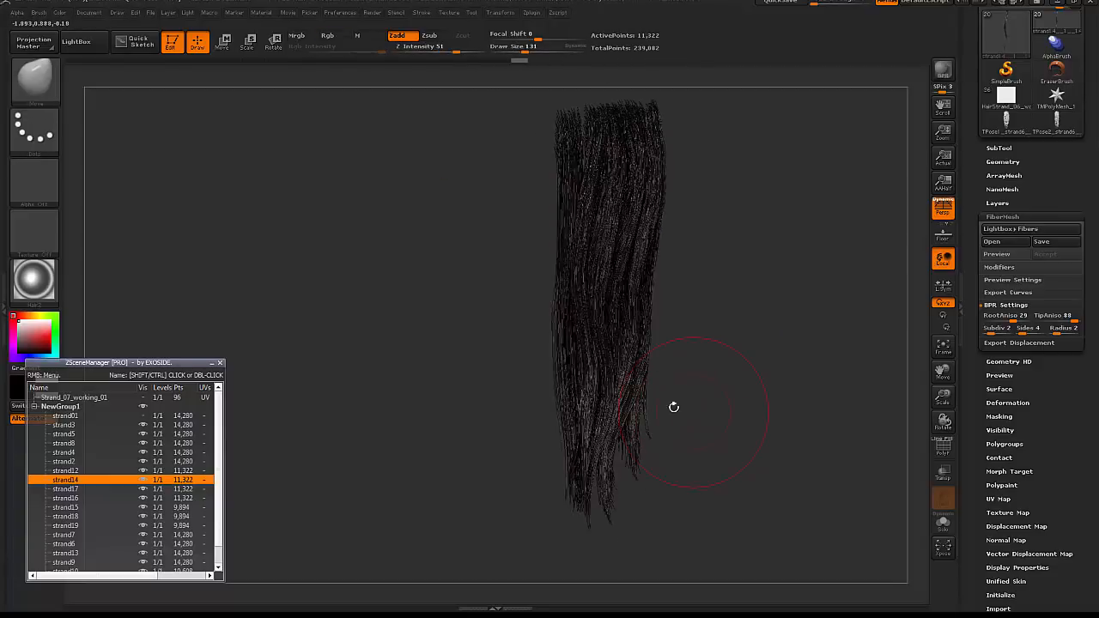
mouse_move(627, 352)
right_mouse_down()
mouse_move(787, 299)
mouse_move(777, 272)
mouse_move(770, 306)
right_mouse_up()
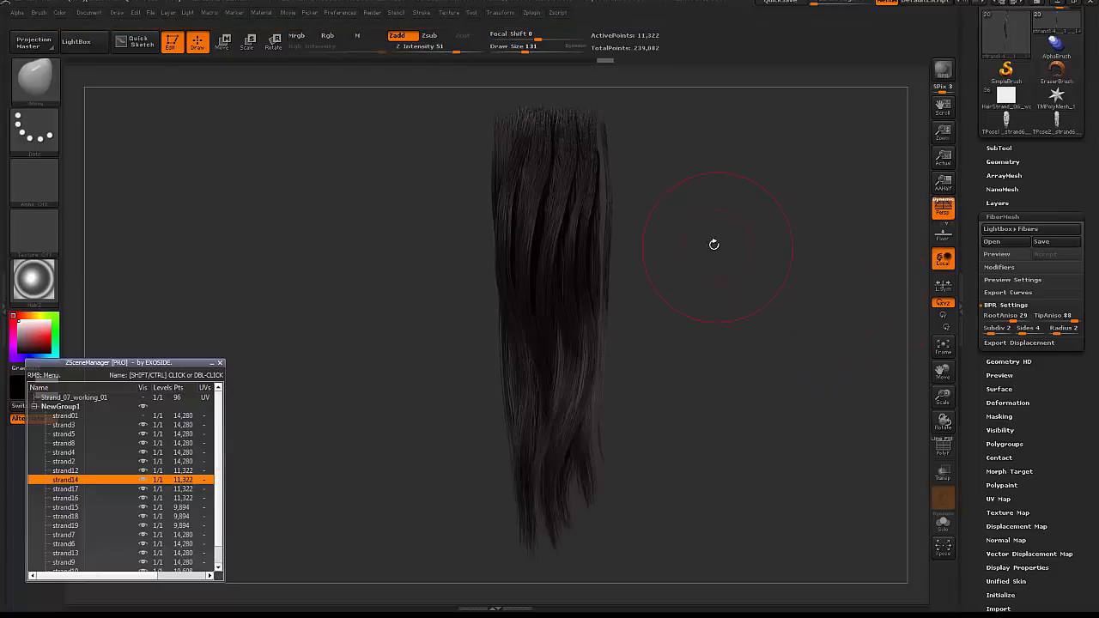
- Set the BPR shadow Angle to 11, adjust GStrength, and render a BPR preview
left_click(372, 12)
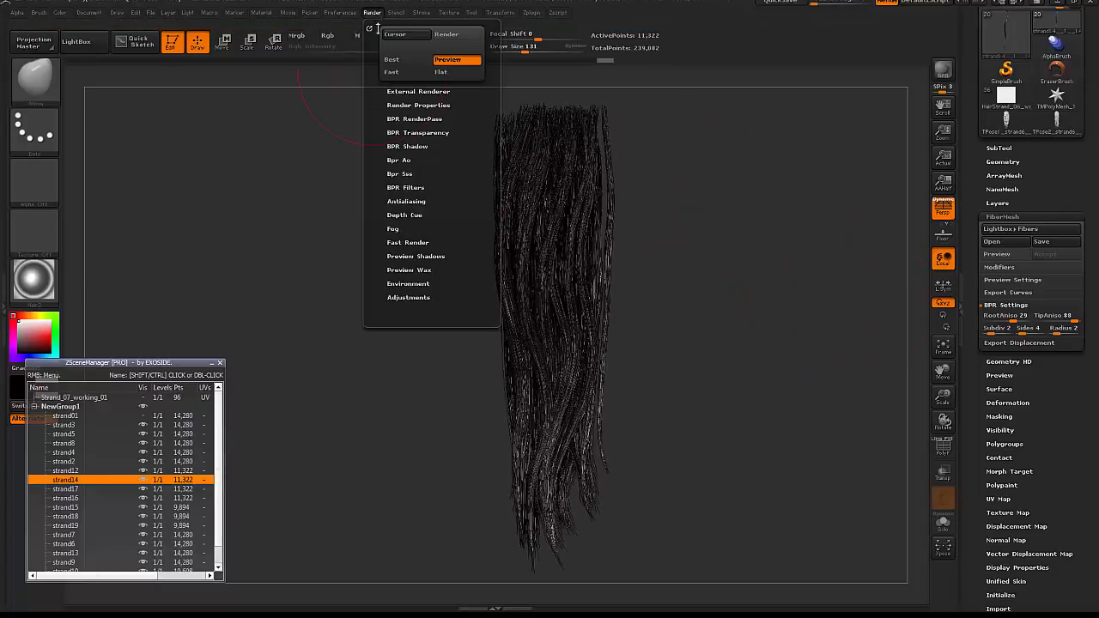
left_click(412, 146)
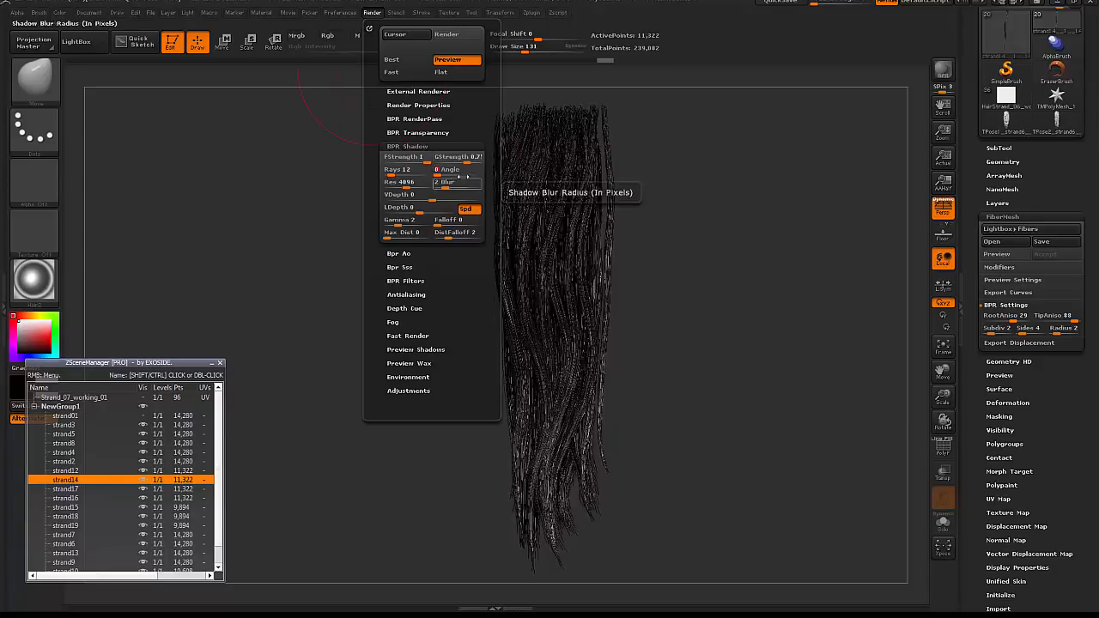
left_click(459, 158)
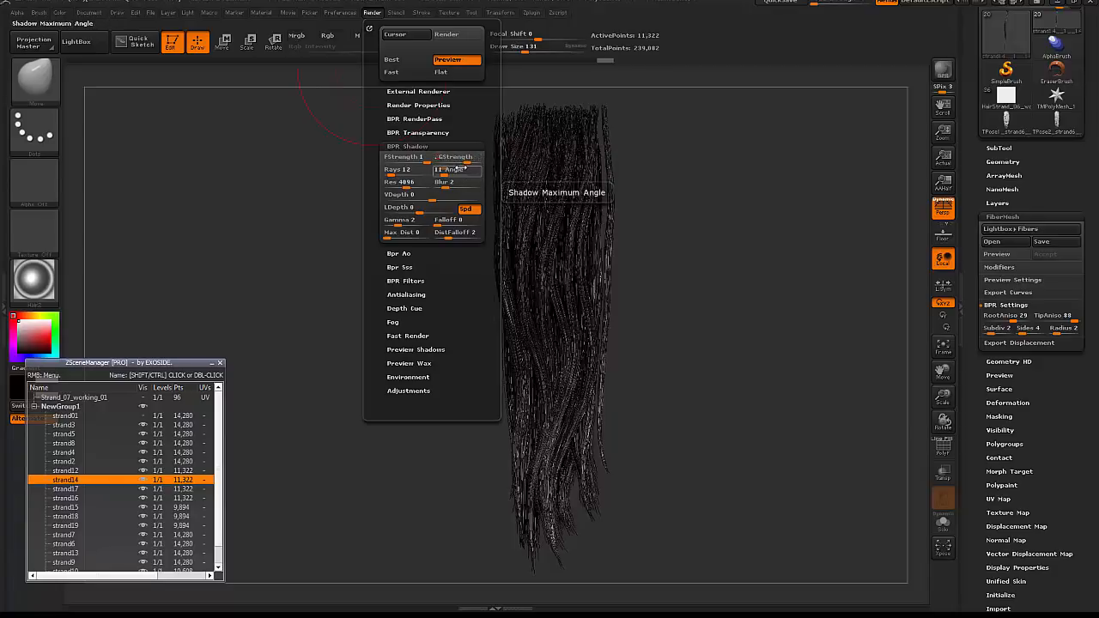
key("shift+ctrl+r")
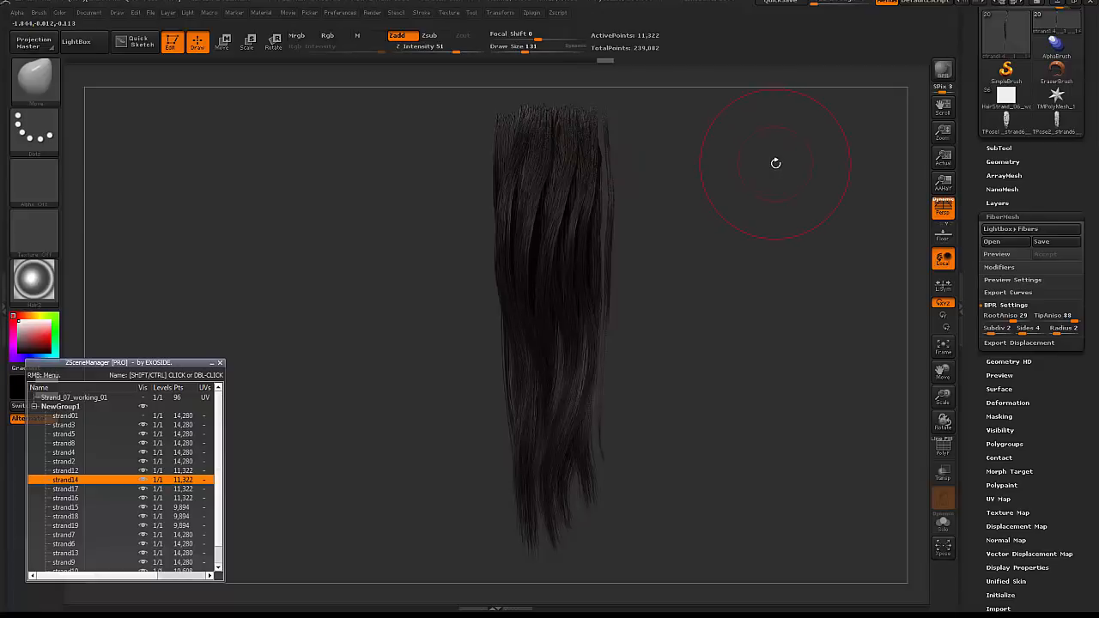
- Duplicate strand11 at the clump's outer edge and mirror the copy with the Mirror deformation
left_click(523, 181, "alt")
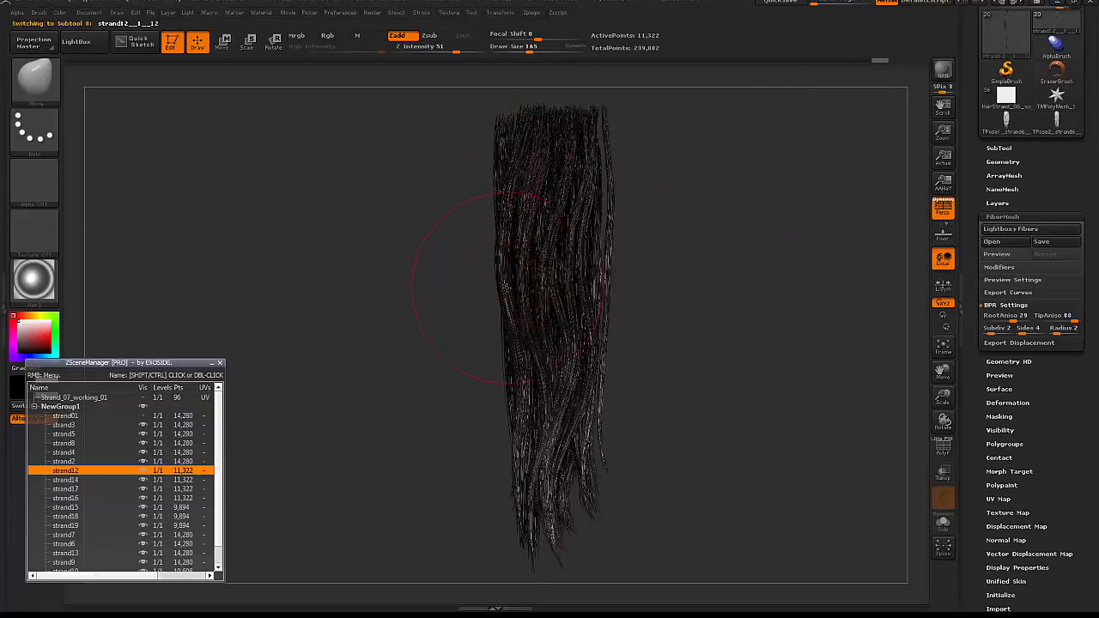
left_click(609, 218, "alt")
key("w")
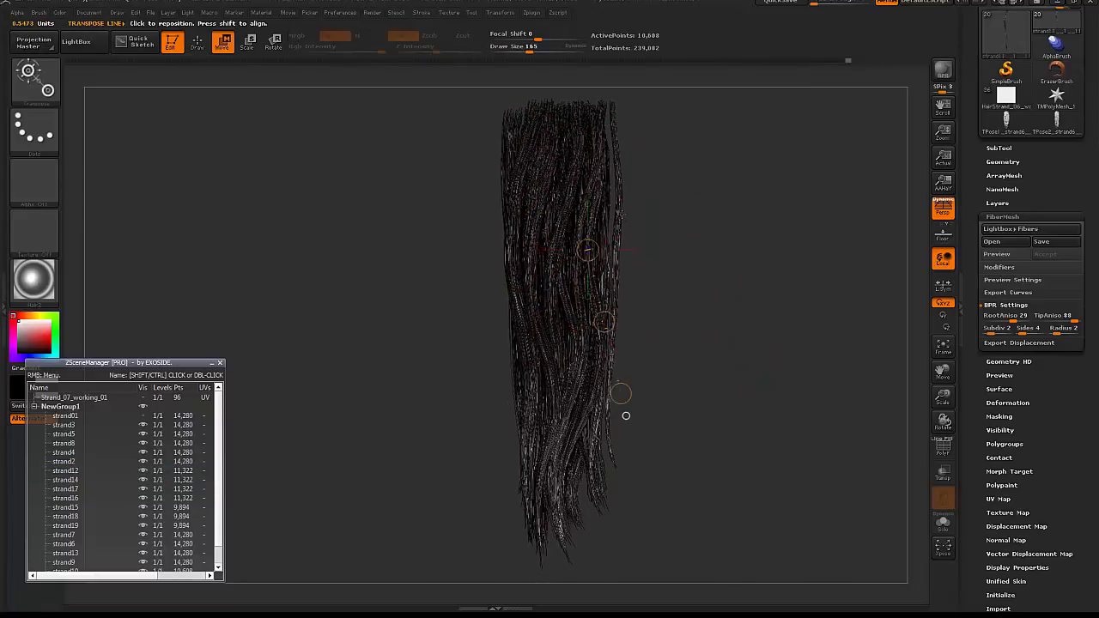
left_click_drag(621, 214, 633, 308)
right_click(86, 549)
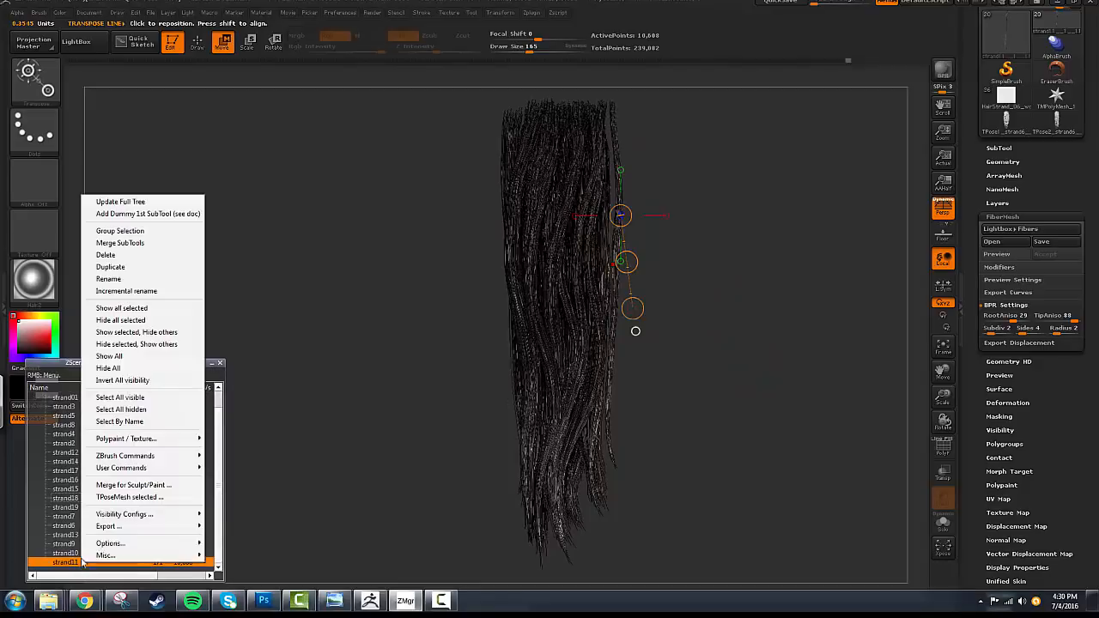
left_click(111, 278)
left_click_drag(626, 262, 465, 275)
left_click(1006, 403)
left_click_drag(1003, 223, 1003, 129)
left_click(1015, 205)
- Position the mirrored strand11 copy against the opposite edge of the clump with Transpose Move
left_click_drag(627, 262, 552, 261)
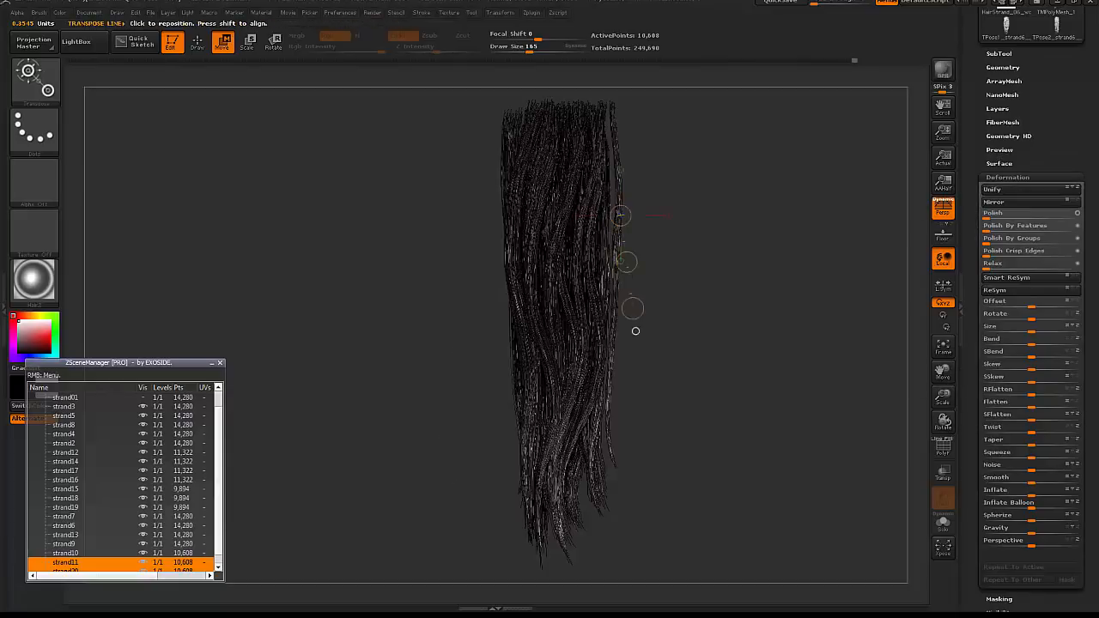
right_click_drag(552, 261, 620, 225, "ctrl")
left_click_drag(846, 211, 589, 245)
right_click_drag(779, 246, 721, 268, "ctrl")
right_click_drag(370, 280, 568, 270, "alt")
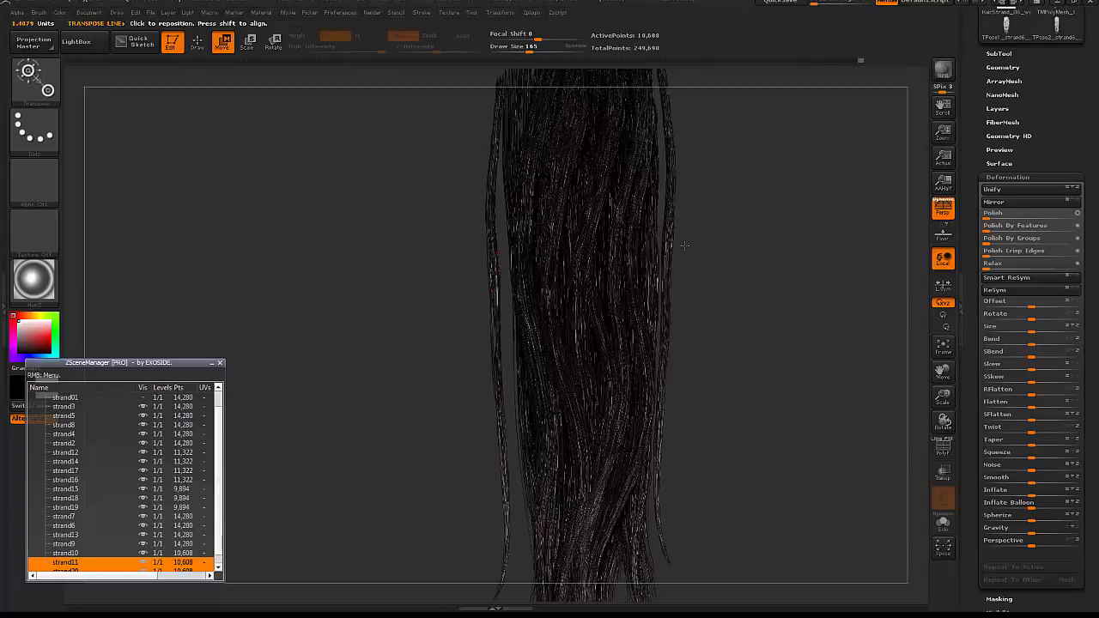
right_click_drag(685, 246, 662, 297)
left_click_drag(523, 274, 530, 371)
left_click_drag(527, 323, 524, 323)
right_click_drag(543, 233, 567, 316)
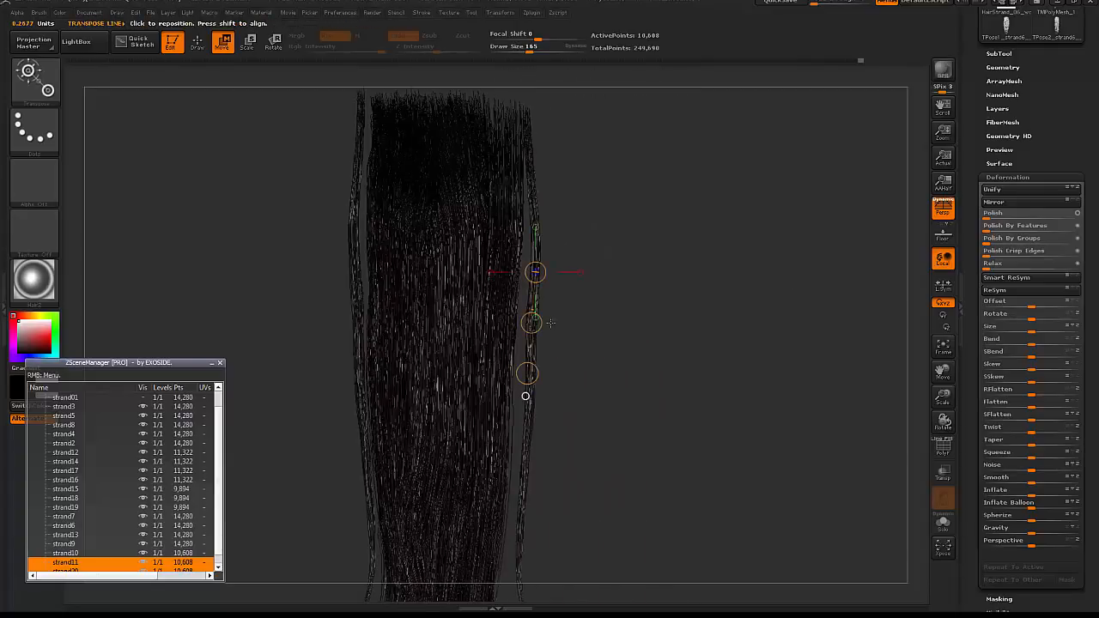
left_click_drag(532, 321, 528, 321)
key("f")
mouse_move(468, 310)
right_mouse_down()
mouse_move(380, 308)
mouse_move(493, 279)
mouse_move(463, 266)
mouse_move(512, 278)
right_mouse_up()
- Isolate the mirrored copy and bend its lower end with the Move brush at draw sizes 277 and 118
key("q")
key("space")
left_click_drag(502, 183, 509, 184)
right_click_drag(503, 400, 530, 452)
key("shift+s")
right_click_drag(512, 415, 544, 324, "alt")
key("space")
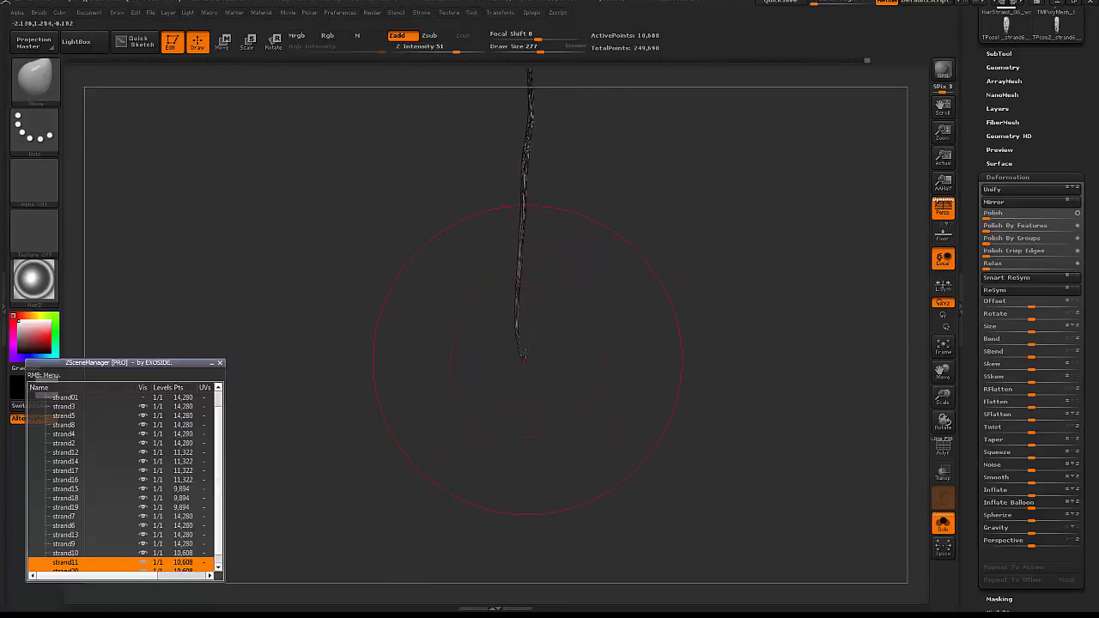
key("space")
left_click_drag(521, 340, 512, 339)
right_click_drag(523, 375, 539, 368)
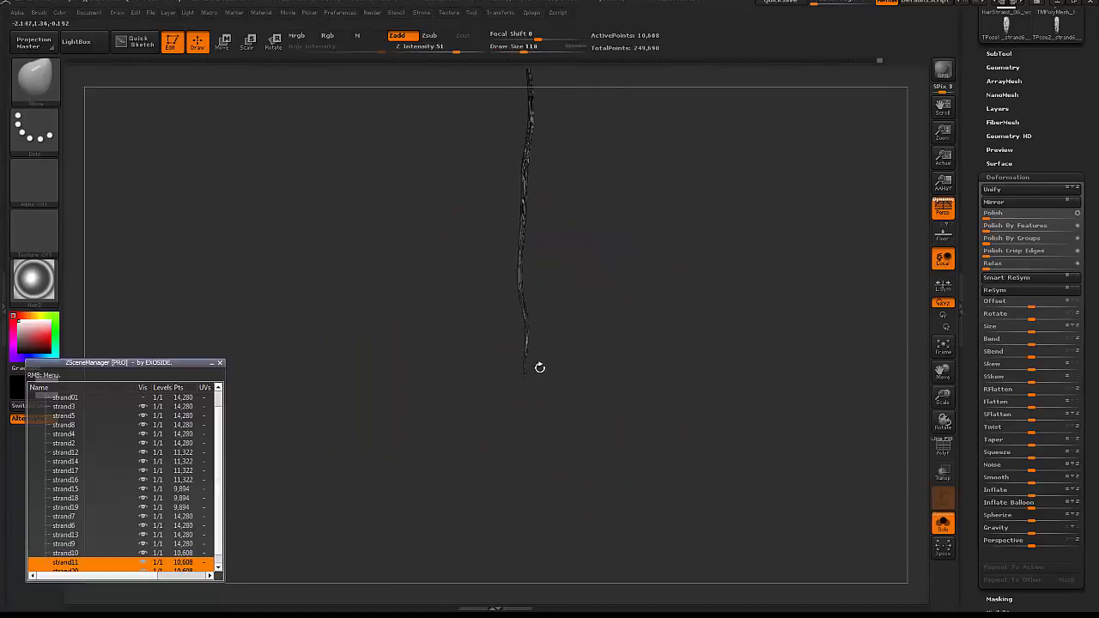
- Smooth the lower half of the isolated copy, refine it at draw sizes 62 and 82, and show all strands again
left_click_drag(518, 290, 520, 209, "shift")
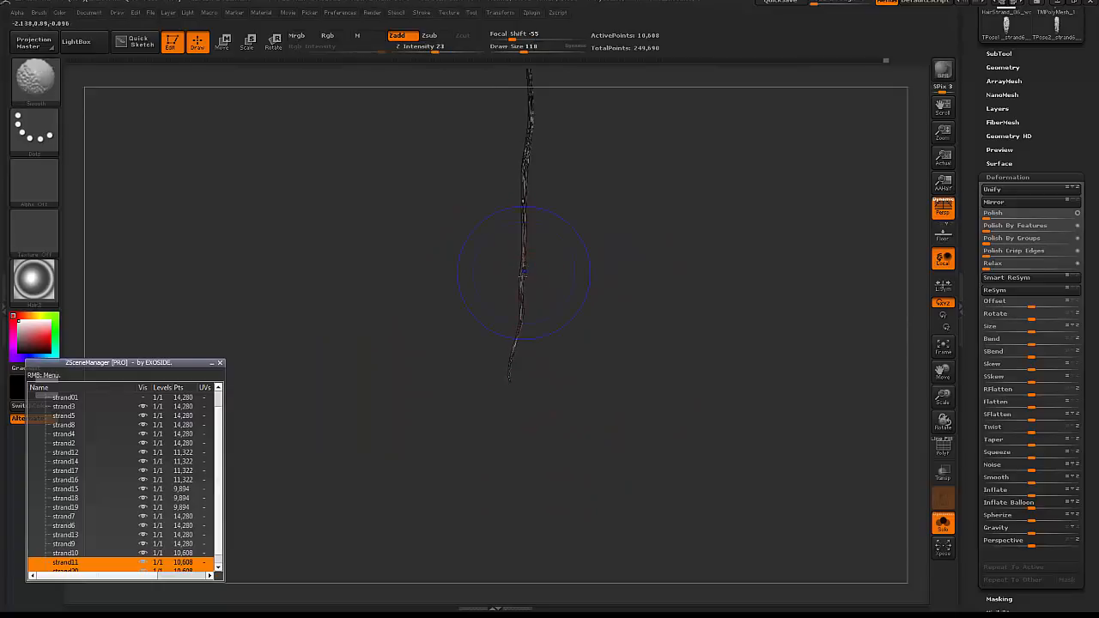
right_click_drag(536, 264, 567, 272)
key("space")
left_click_drag(533, 273, 524, 273)
right_click_drag(537, 288, 551, 288)
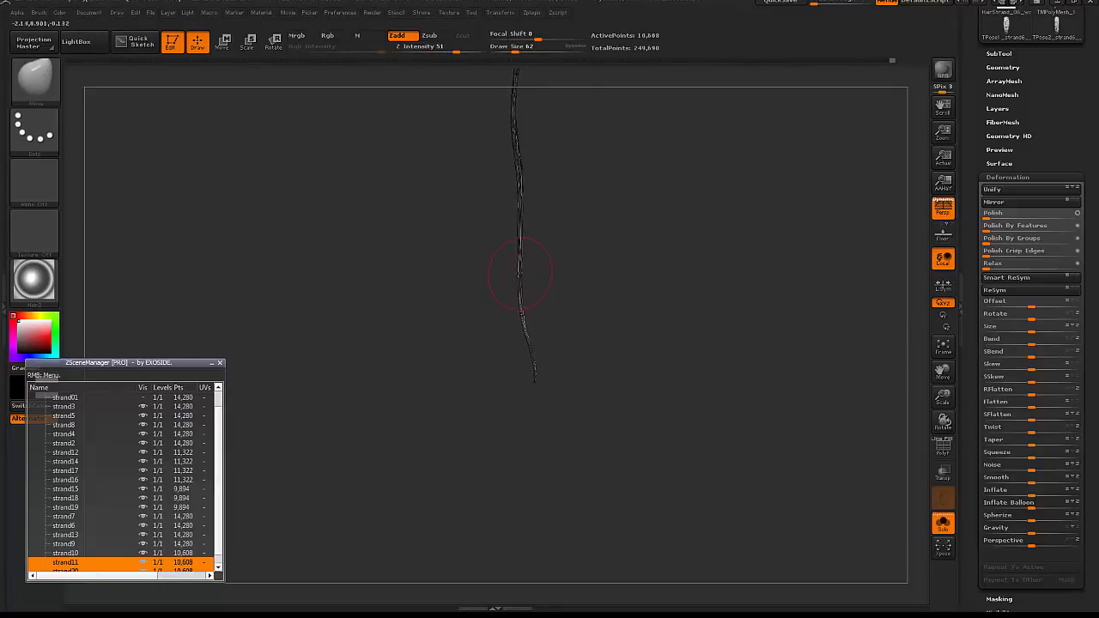
left_click_drag(520, 273, 526, 329, "shift")
key("space")
left_click_drag(510, 265, 518, 265)
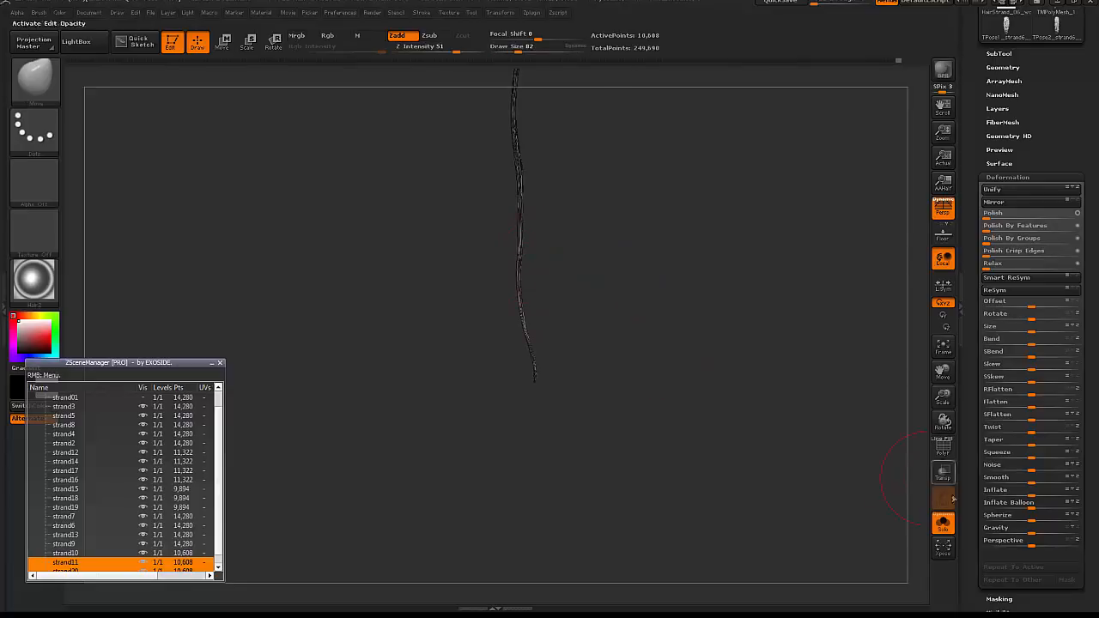
left_click(942, 521)
- Fit the mirrored copy along the clump's edge with the Move brush at draw sizes 318, 192 and 197
mouse_move(545, 357)
right_mouse_down("shift")
mouse_move(593, 343)
mouse_move(523, 352)
right_mouse_up("shift")
key("space")
left_click_drag(541, 327, 558, 327)
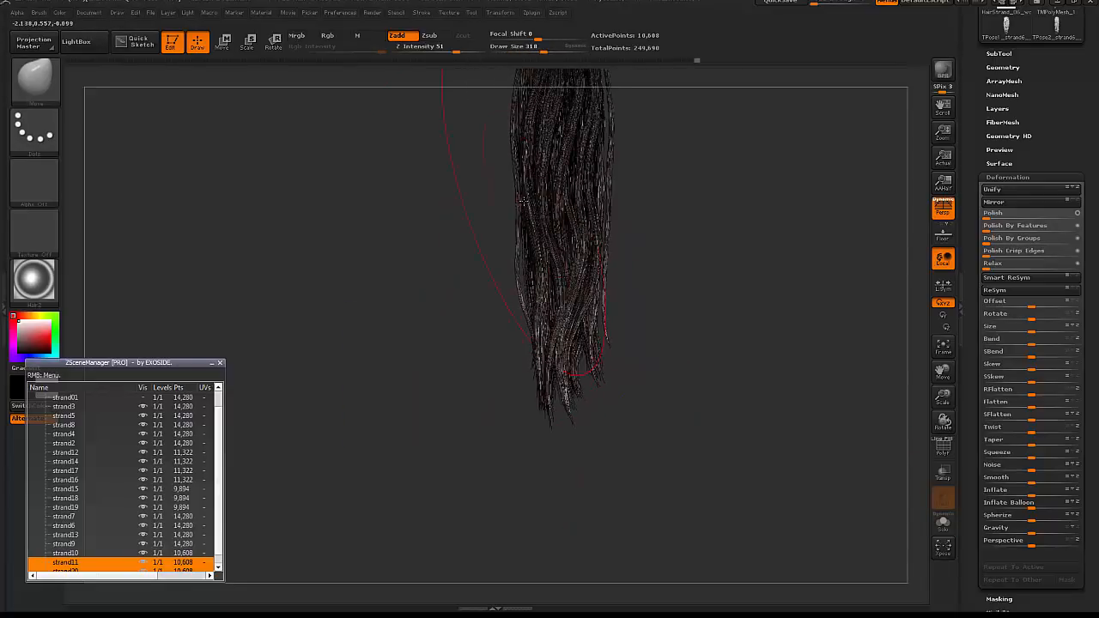
mouse_move(486, 349)
right_mouse_down()
mouse_move(536, 337)
mouse_move(660, 224)
mouse_move(544, 398)
right_mouse_up()
key("space")
left_click_drag(550, 329, 532, 329)
left_click_drag(533, 152, 528, 151)
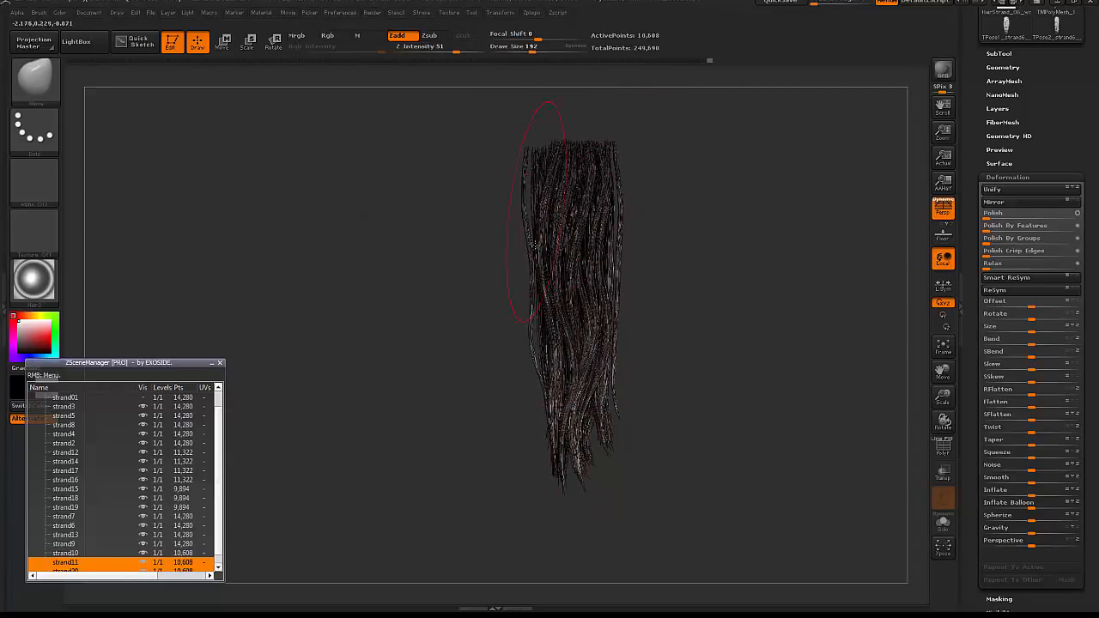
left_click_drag(531, 278, 530, 257)
key("space")
key("w")
left_click_drag(529, 332, 709, 332)
key("q")
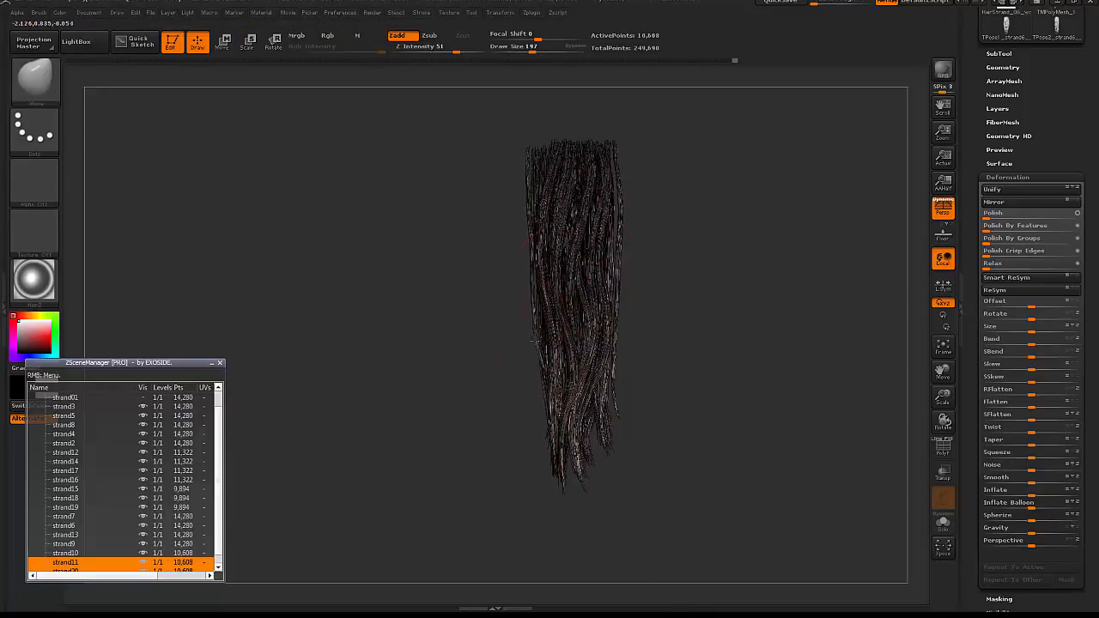
- Delete the mirrored strand20 copy
left_click_drag(716, 281, 674, 316)
left_click_drag(673, 315, 794, 351, "alt")
key("shift")
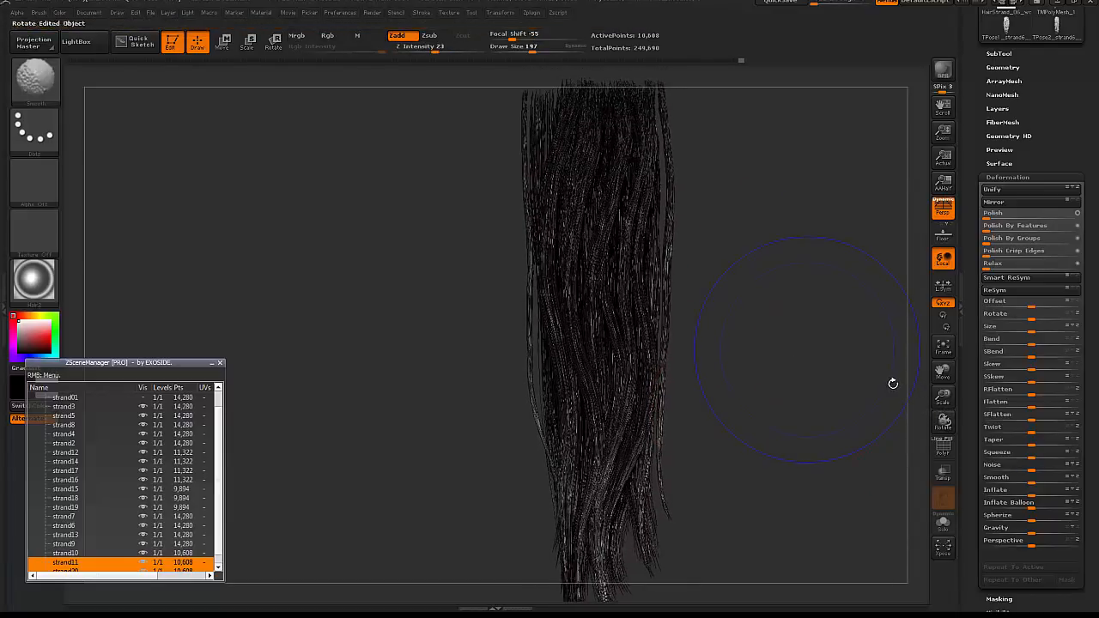
left_click_drag(785, 328, 811, 343)
key("shift")
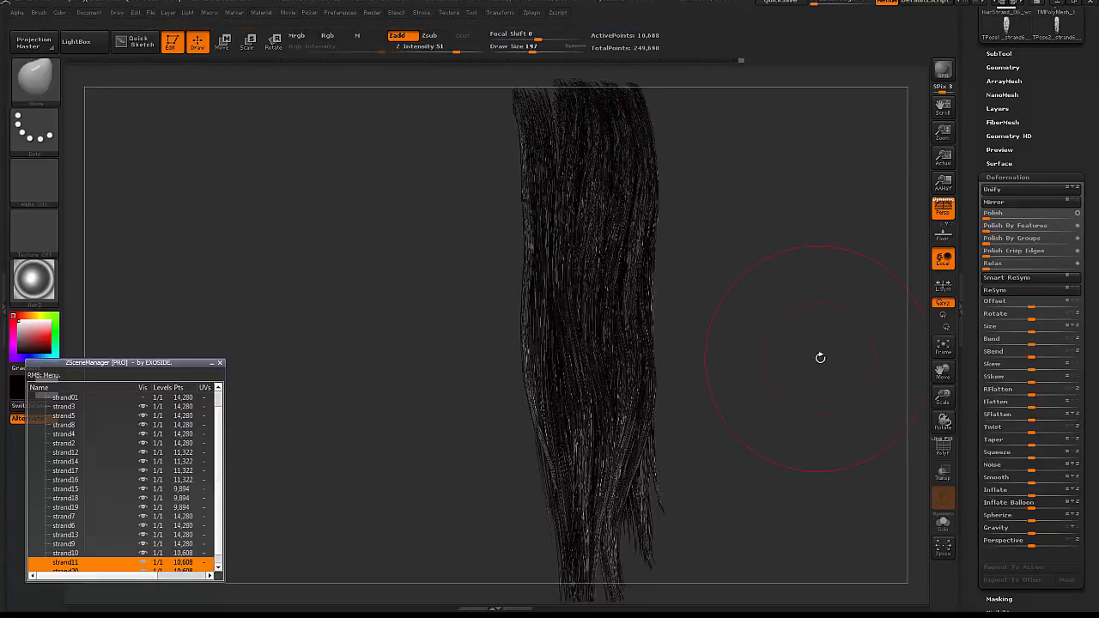
left_click_drag(819, 358, 794, 359)
scroll(218, 421, "down", 1)
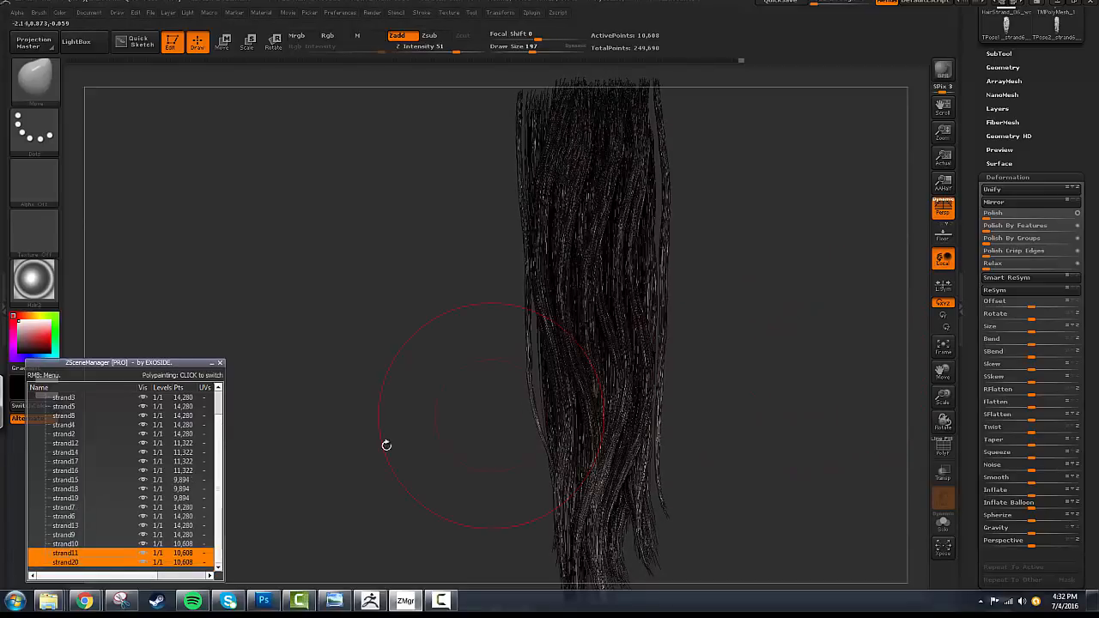
left_click(103, 561)
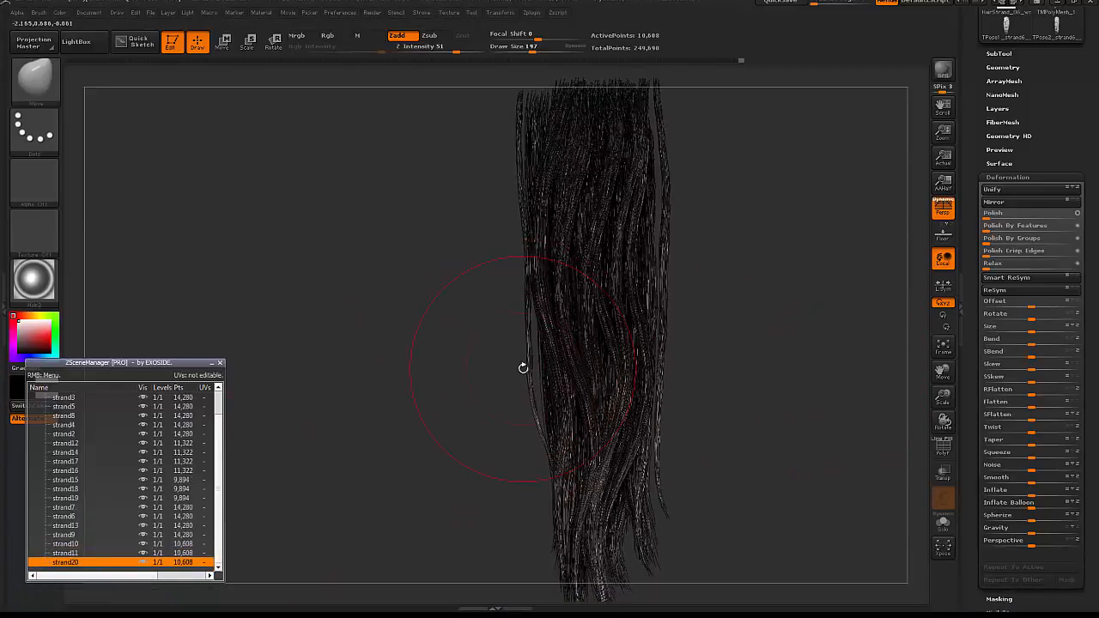
right_click(75, 565)
left_click(129, 266)
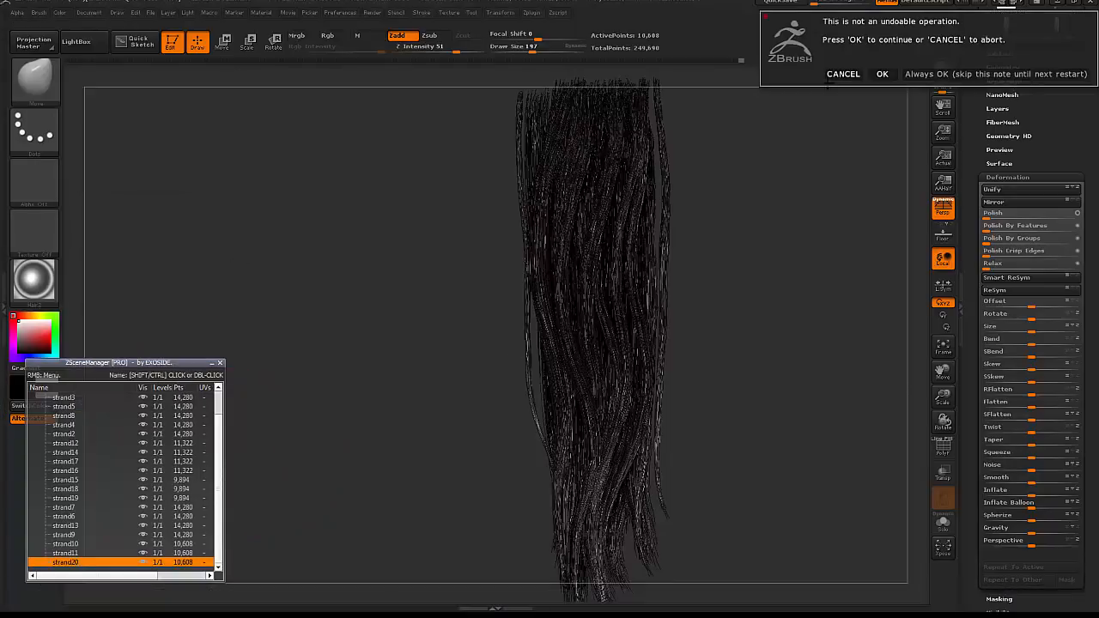
left_click(854, 74)
- Duplicate strand12 and place the copy clear of the clump's side with Transpose Move
left_click(77, 471)
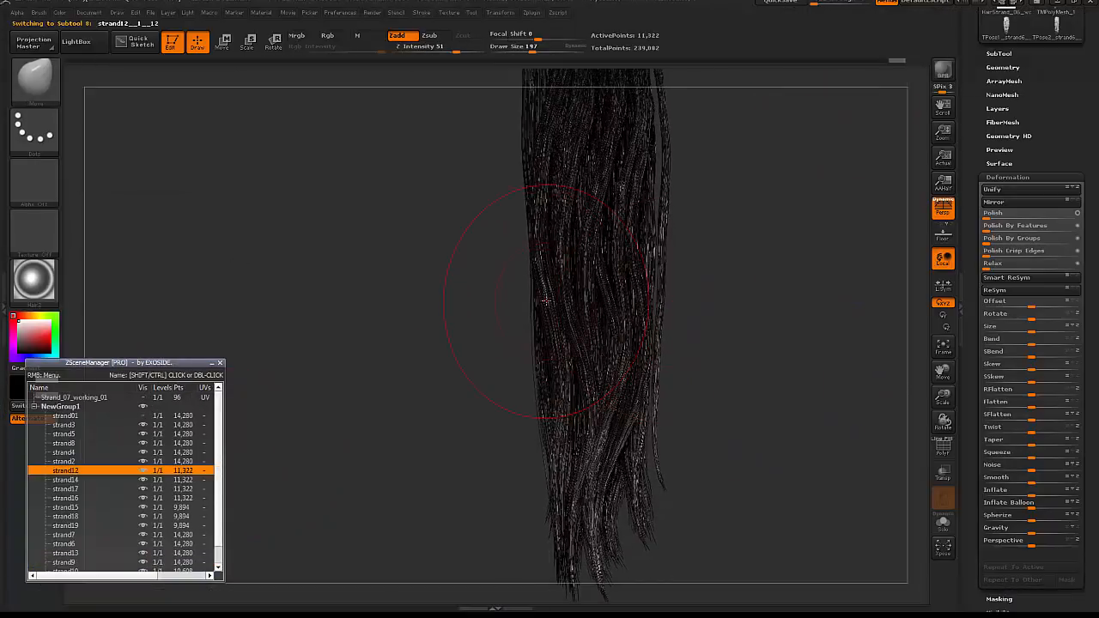
key("w")
right_click(121, 414)
left_click(140, 172)
left_click_drag(539, 249, 572, 419)
left_click_drag(555, 333, 533, 357)
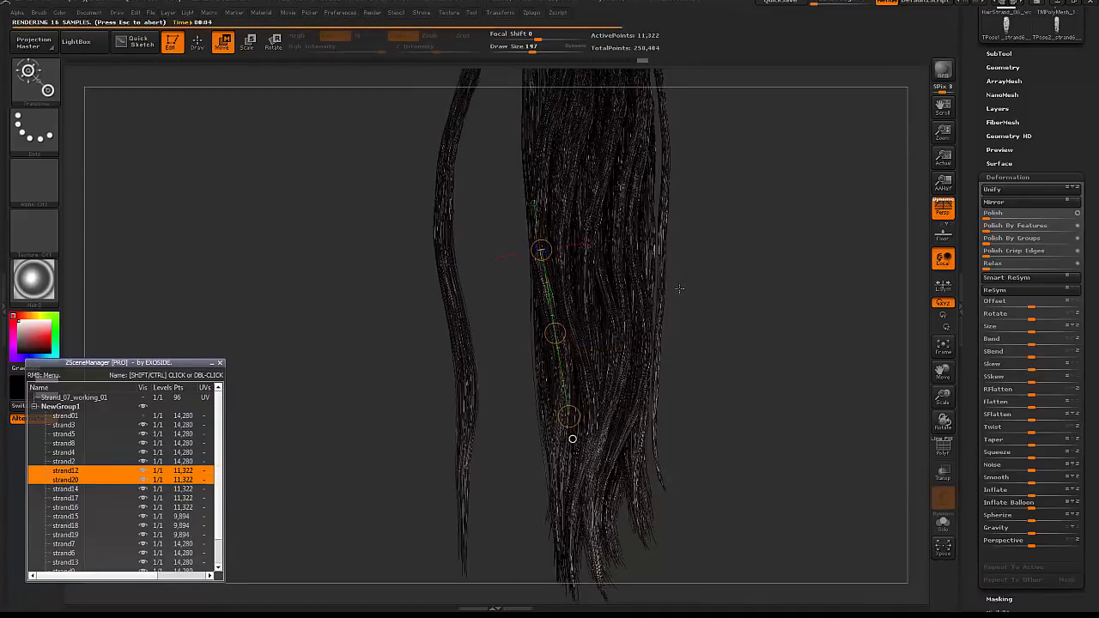
mouse_move(442, 276)
left_mouse_down()
mouse_move(541, 283)
mouse_move(485, 279)
left_mouse_up()
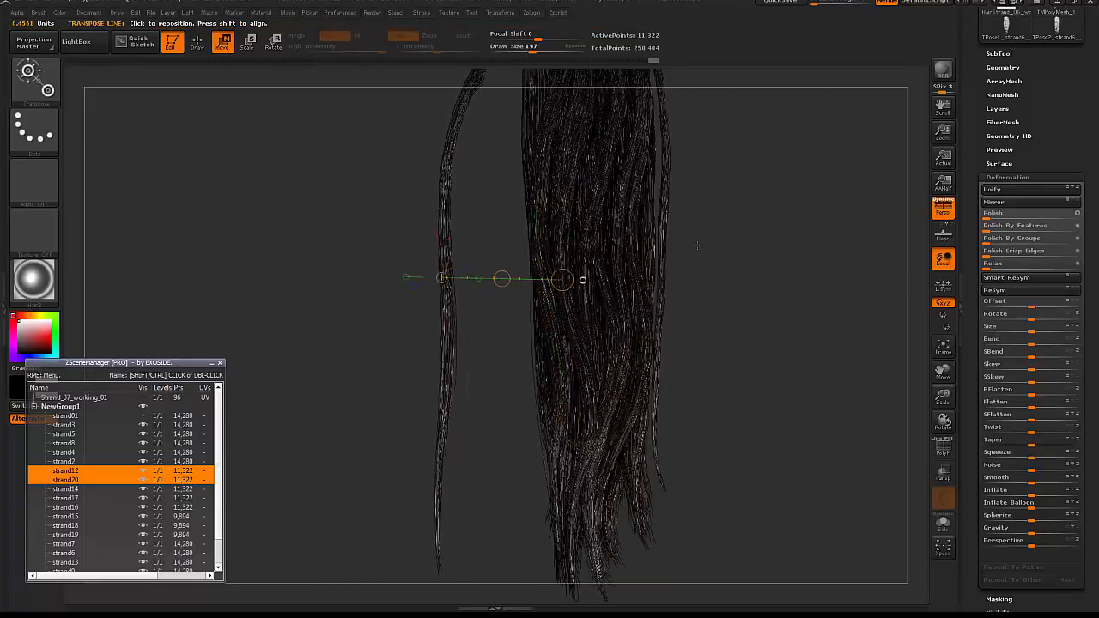
- Hide part of the strand12 copy's fibers, remove them with Del Hidden, and start a BPR render
key("q")
left_click_drag(693, 244, 734, 307, "alt")
key("b")
key("m")
key("v")
left_click_drag(488, 111, 502, 129)
left_click_drag(515, 121, 473, 177, "ctrl+alt+shift")
left_click(1004, 68)
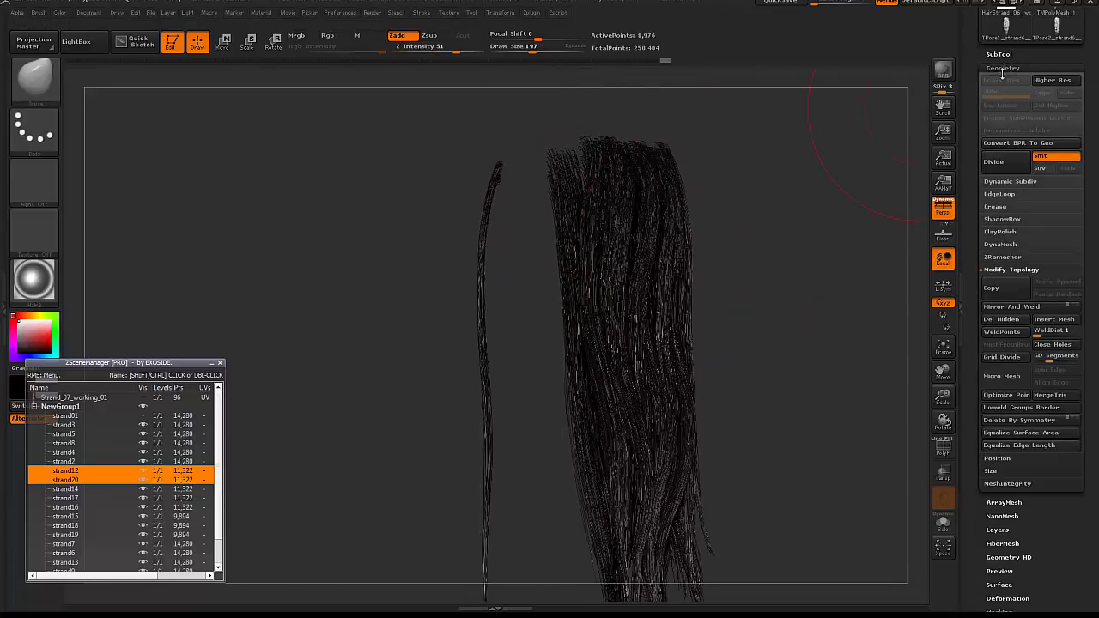
left_click(1001, 319)
mouse_move(797, 282)
left_mouse_down()
mouse_move(782, 283)
mouse_move(789, 275)
left_mouse_up()
key("shift+r")
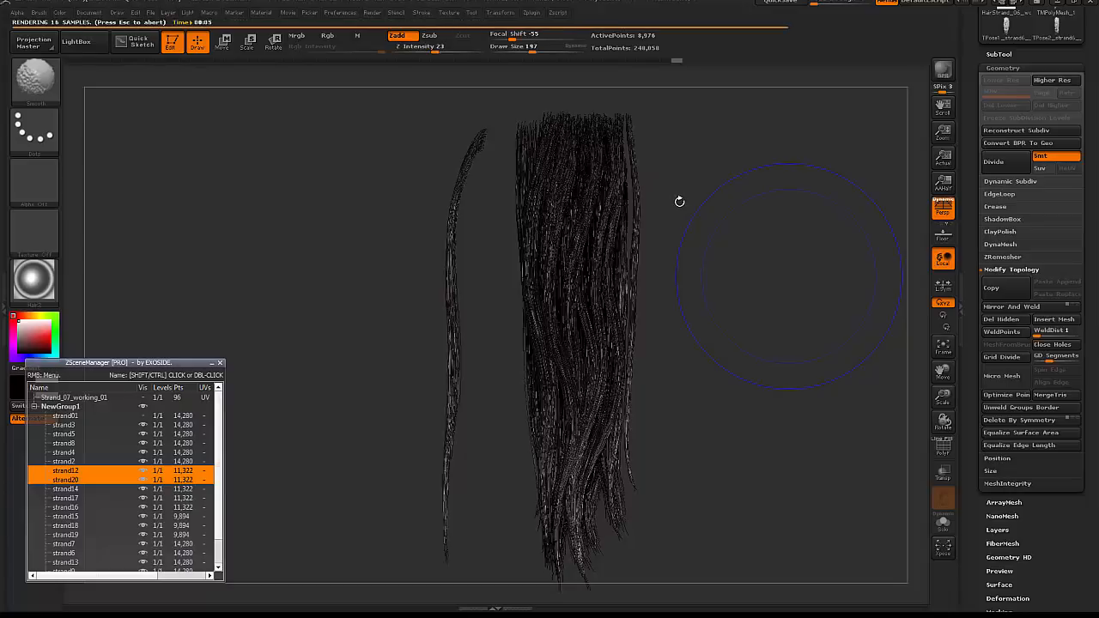
- Try to shift the detached strand20 copy toward the clump with Transpose Move
key("w")
left_click_drag(455, 373, 567, 371)
mouse_move(446, 301)
left_mouse_down()
mouse_move(547, 298)
mouse_move(496, 299)
left_mouse_up()
key("ctrl+z")
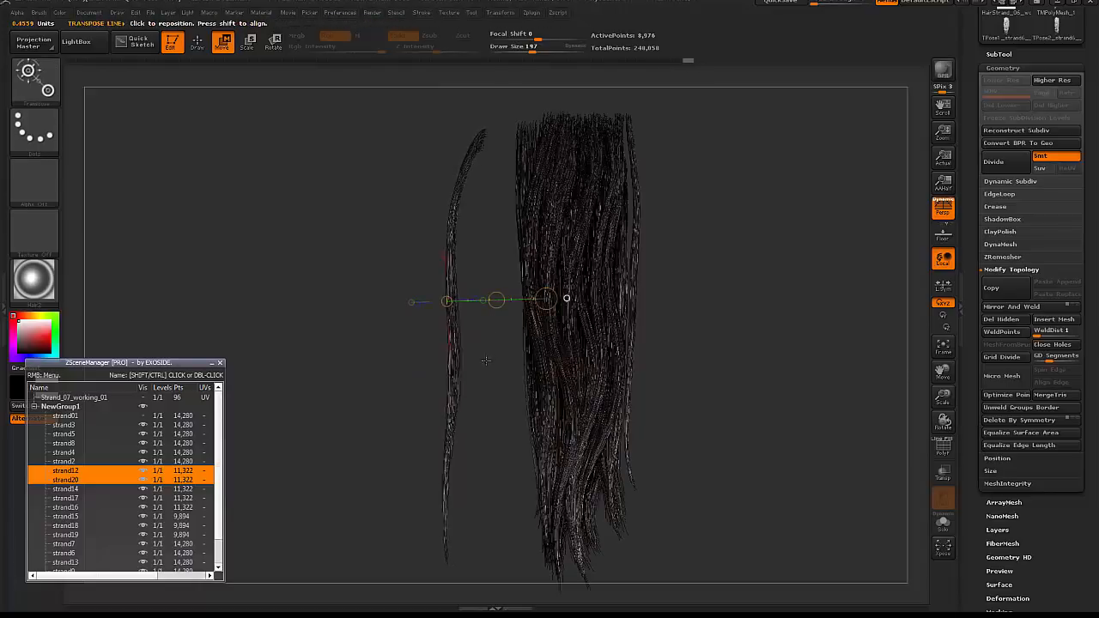
- Brush along the upper and middle length of detached strand20 at draw size 126 and Z Intensity 20, and run a BPR render
mouse_move(369, 356)
left_mouse_down()
mouse_move(603, 357)
mouse_move(489, 351)
mouse_move(590, 340)
left_mouse_up()
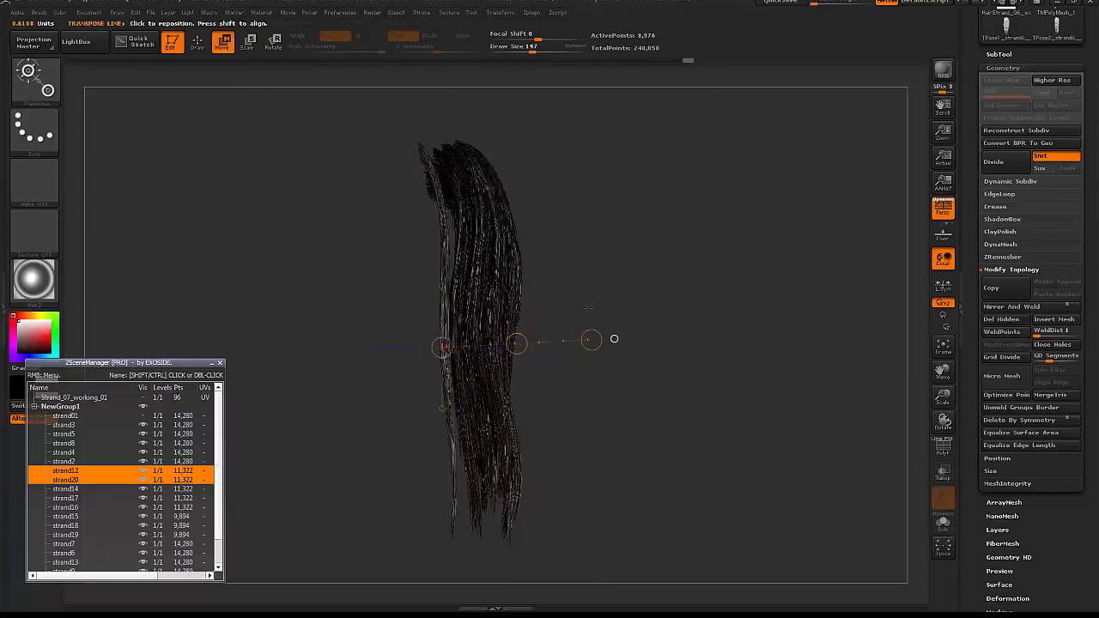
left_click_drag(600, 292, 473, 275)
key("q")
key("space")
left_click_drag(453, 220, 437, 220)
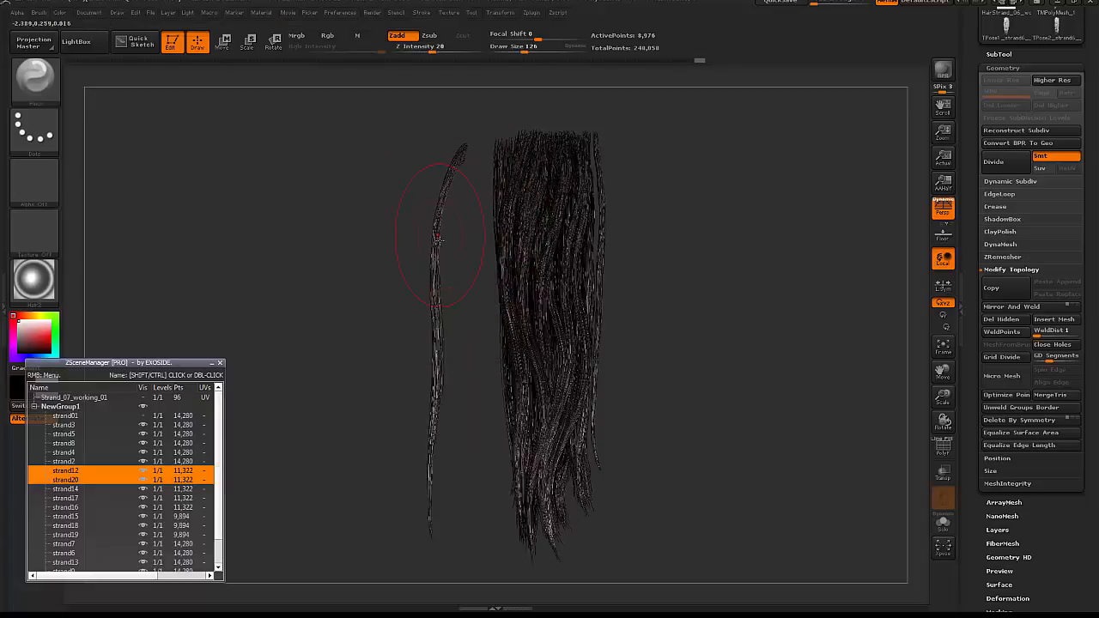
mouse_move(441, 342)
left_mouse_down()
mouse_move(442, 429)
mouse_move(438, 249)
left_mouse_up()
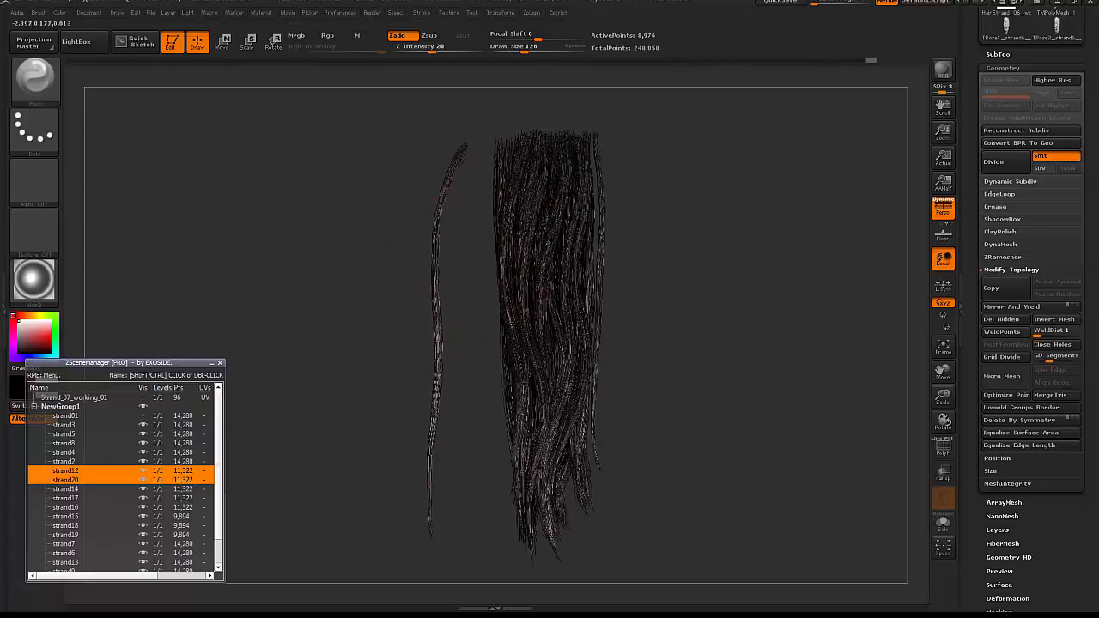
key("shift")
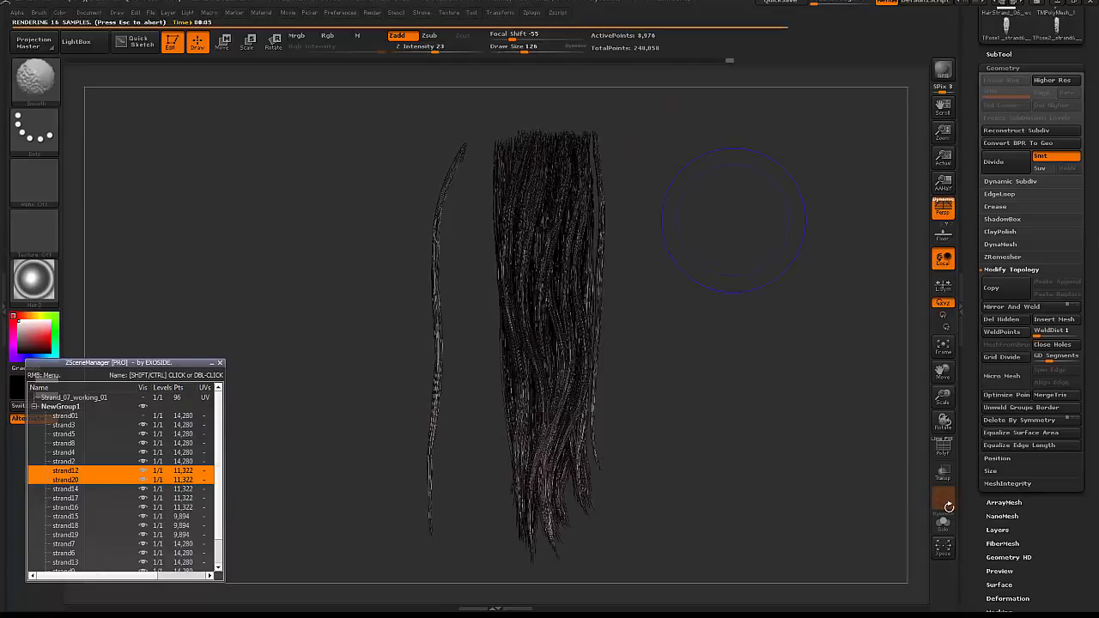
- Move strand20 next to the clump's side with Transpose Move
key("w")
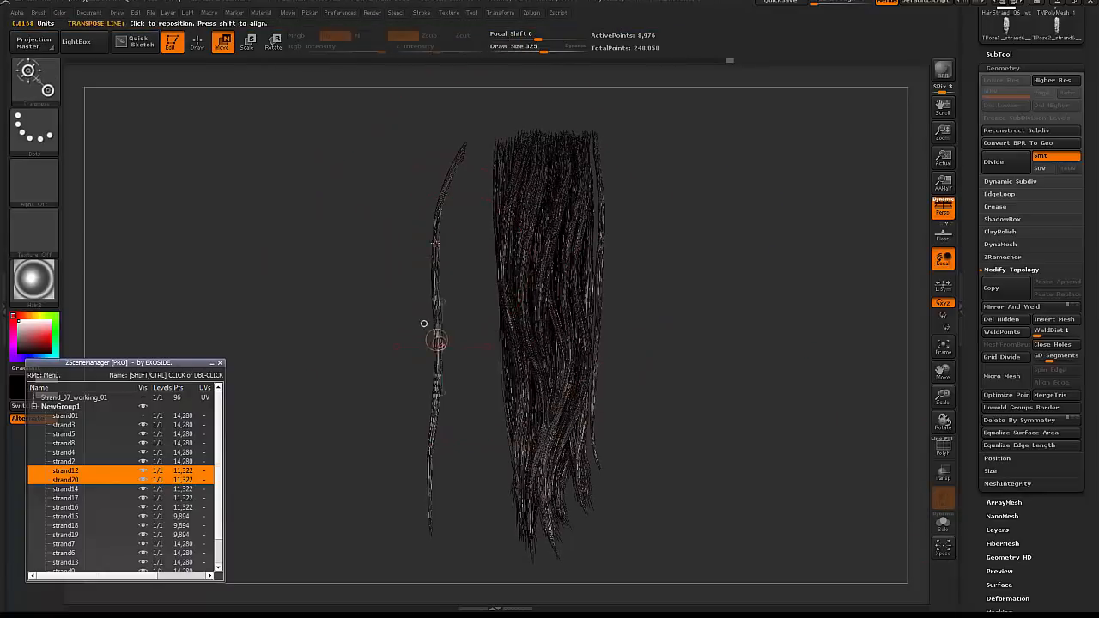
left_click_drag(435, 242, 439, 407)
left_click_drag(437, 326, 483, 326)
- Bend strand20's top, tip and middle to follow the clump's side with the Move brush, using draw sizes 264 and 442
key("q")
key("space")
mouse_move(503, 168)
left_mouse_down()
mouse_move(556, 165)
mouse_move(486, 176)
mouse_move(494, 146)
mouse_move(488, 167)
left_mouse_up()
key("space")
left_click_drag(465, 314, 467, 248, "alt")
key("bracketright")
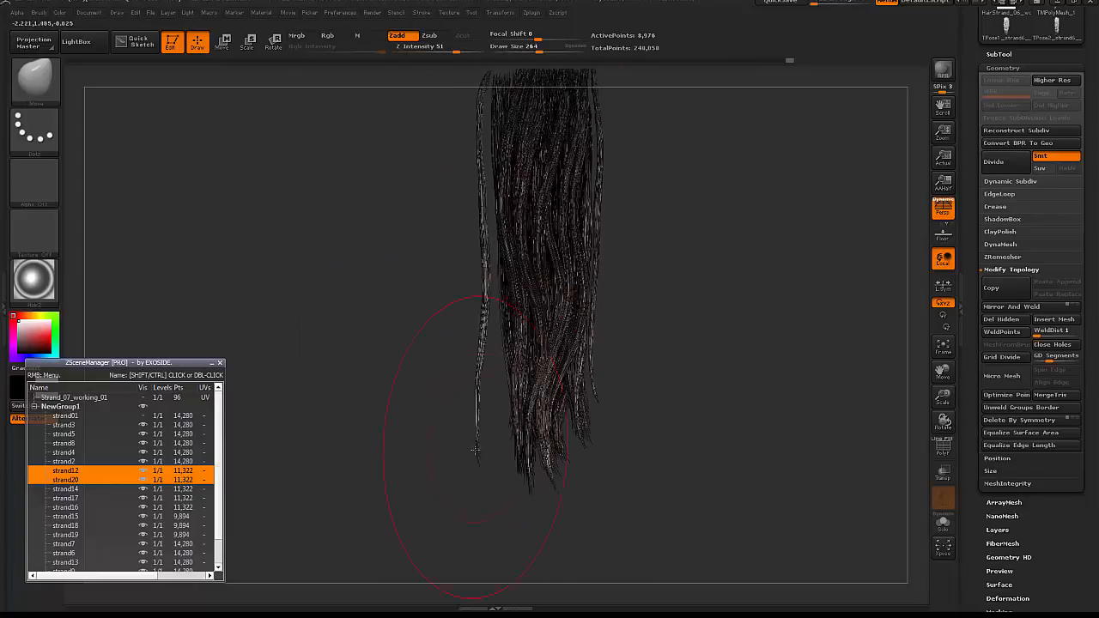
left_click_drag(475, 450, 487, 443)
key("space")
mouse_move(522, 342)
left_mouse_down()
mouse_move(537, 342)
mouse_move(496, 352)
mouse_move(502, 343)
left_mouse_up()
left_click_drag(656, 250, 668, 356, "alt")
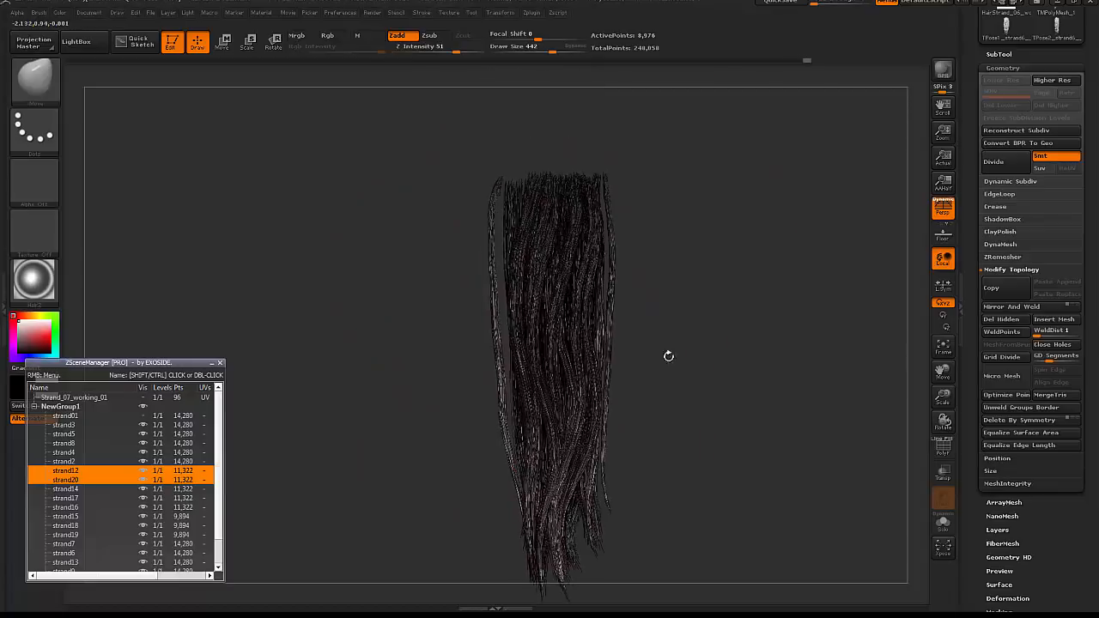
- Bow strand20's middle outward with the Move brush at draw size 155, and lay a Transpose line across it in Solo mode
key("w")
key("q")
key("space")
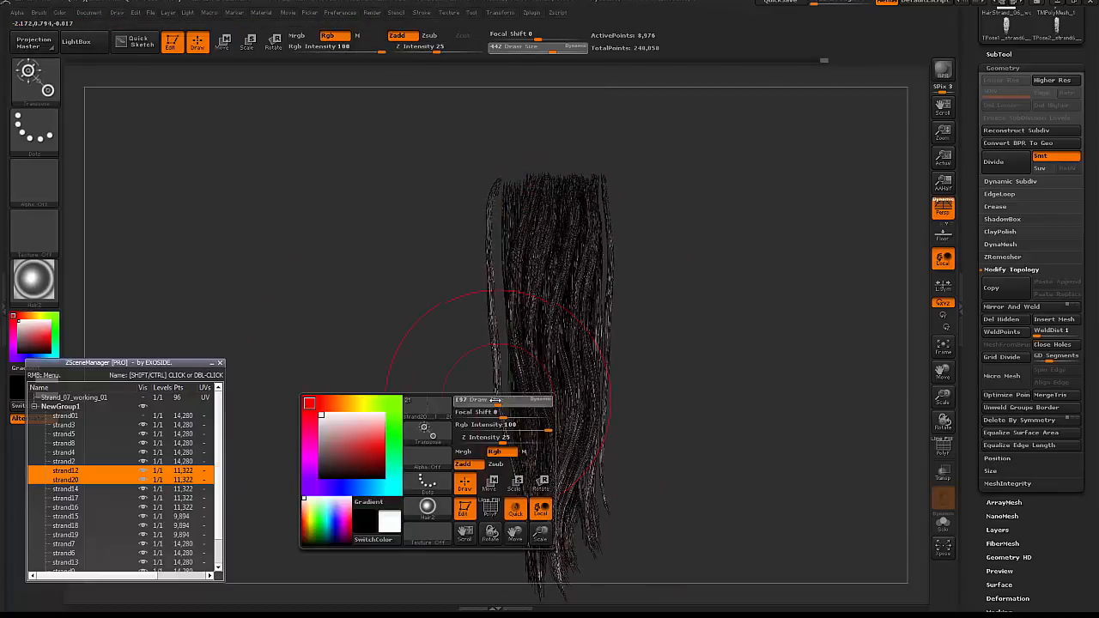
left_click_drag(463, 423, 410, 316, "alt")
key("space")
left_click_drag(478, 329, 457, 328)
mouse_move(663, 226)
left_mouse_down("alt")
mouse_move(699, 278)
mouse_move(699, 334)
left_mouse_up("alt")
left_click(943, 523)
key("w")
left_click_drag(474, 223, 619, 223)
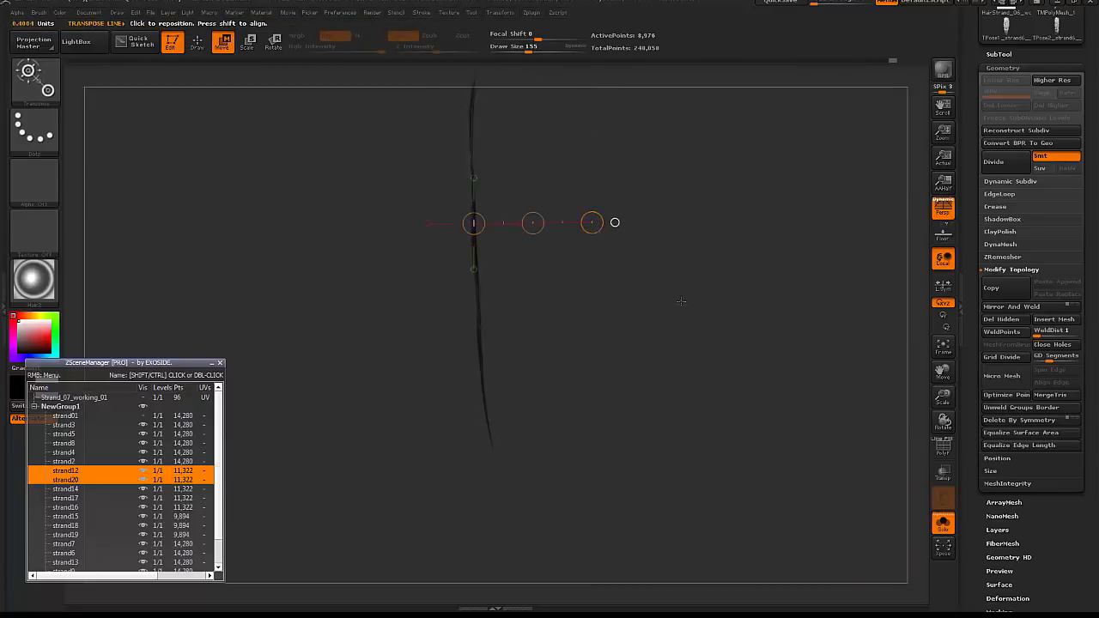
left_click(947, 520)
- Fit strand20's top, middle and tip to the clump's edge with the Move brush at draw sizes 277 and 270, and run a BPR render
key("q")
left_click_drag(726, 204, 738, 238, "alt")
left_click_drag(491, 115, 501, 114)
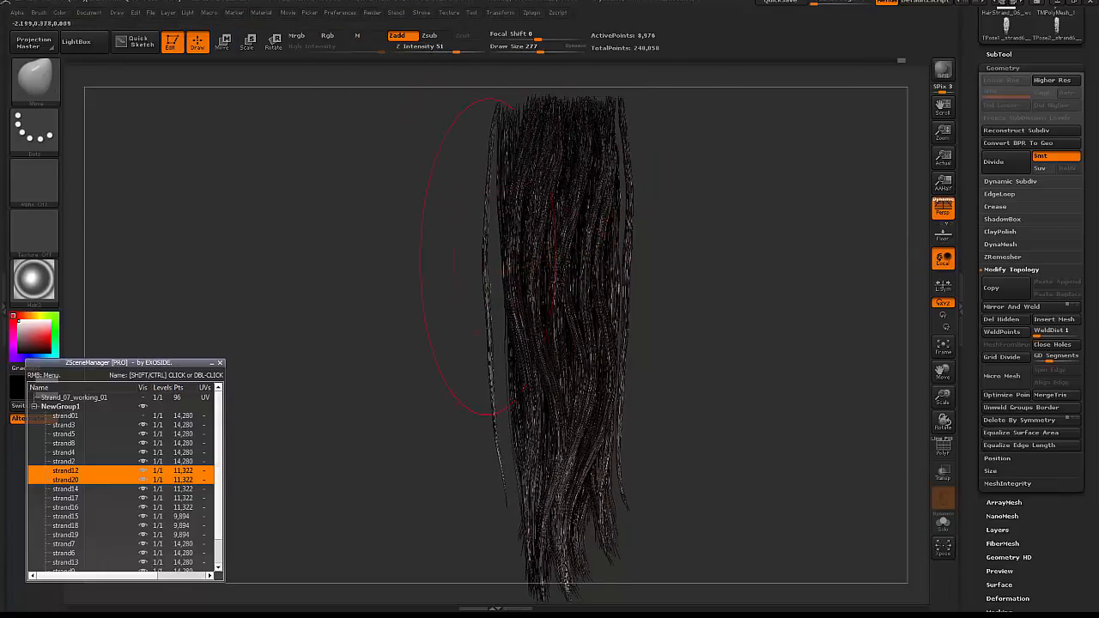
left_click_drag(506, 501, 532, 475)
left_click_drag(490, 290, 497, 279)
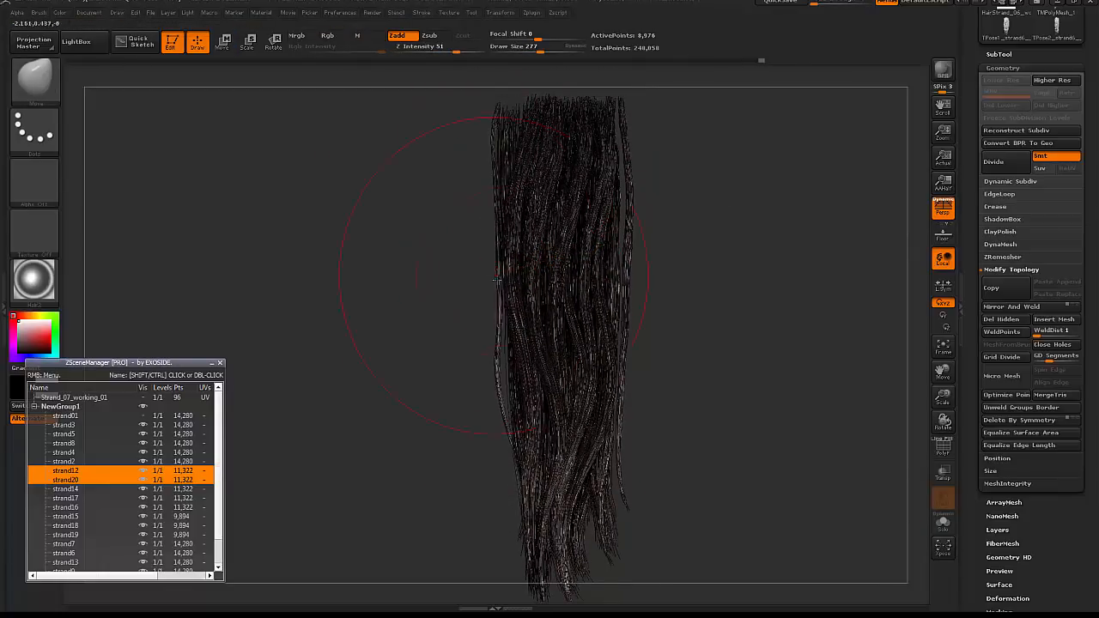
left_click_drag(497, 341, 491, 369)
key("space")
mouse_move(503, 129)
left_mouse_down()
mouse_move(515, 129)
mouse_move(495, 126)
left_mouse_up()
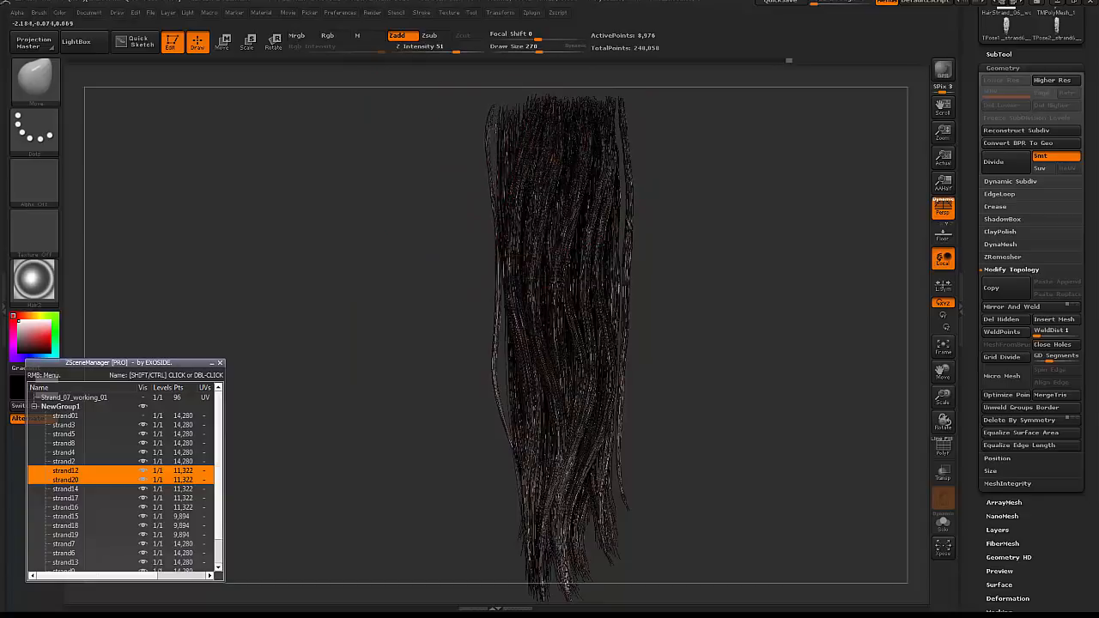
key("shift+r")
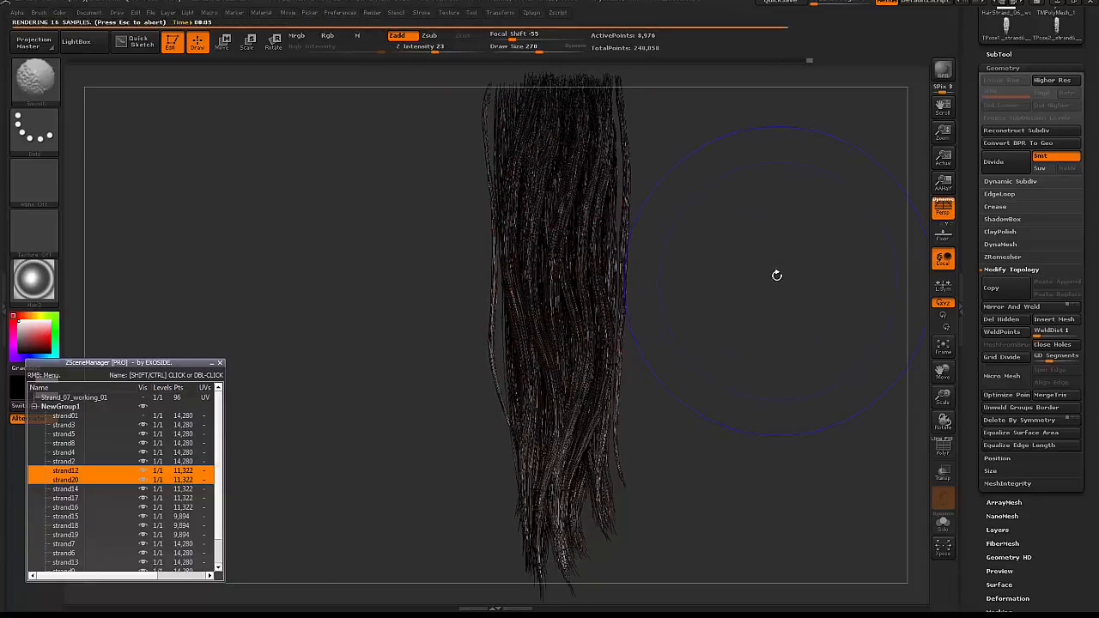
- Isolate strand20, duplicate it, and select only the copy with the whole clump shown again
left_click(88, 478)
left_click(941, 522)
left_click(960, 523)
right_click(113, 486)
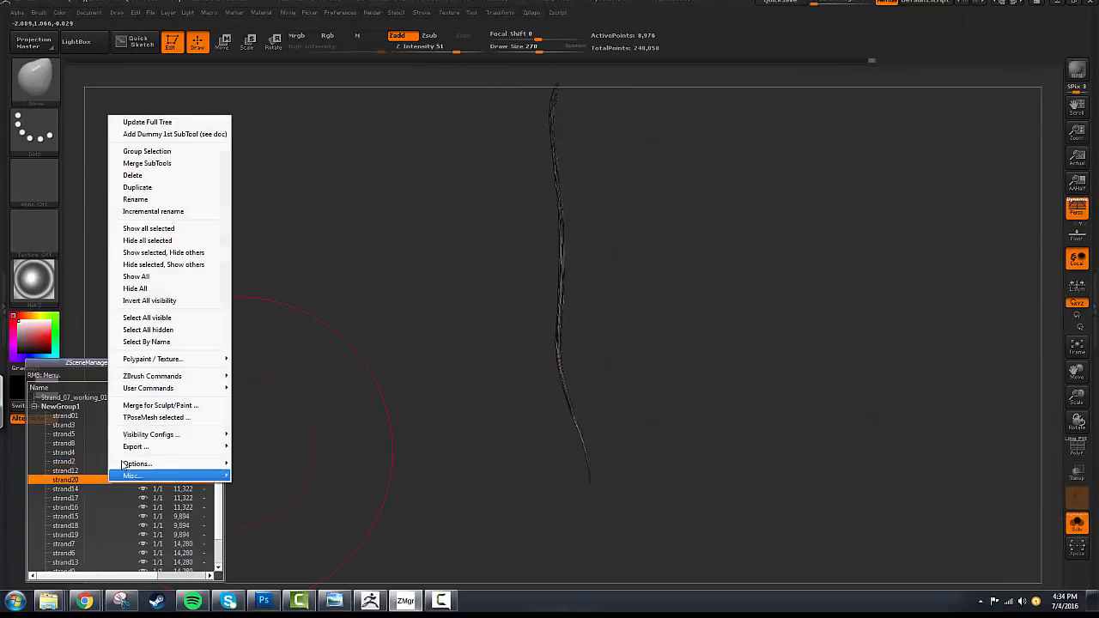
left_click(152, 186)
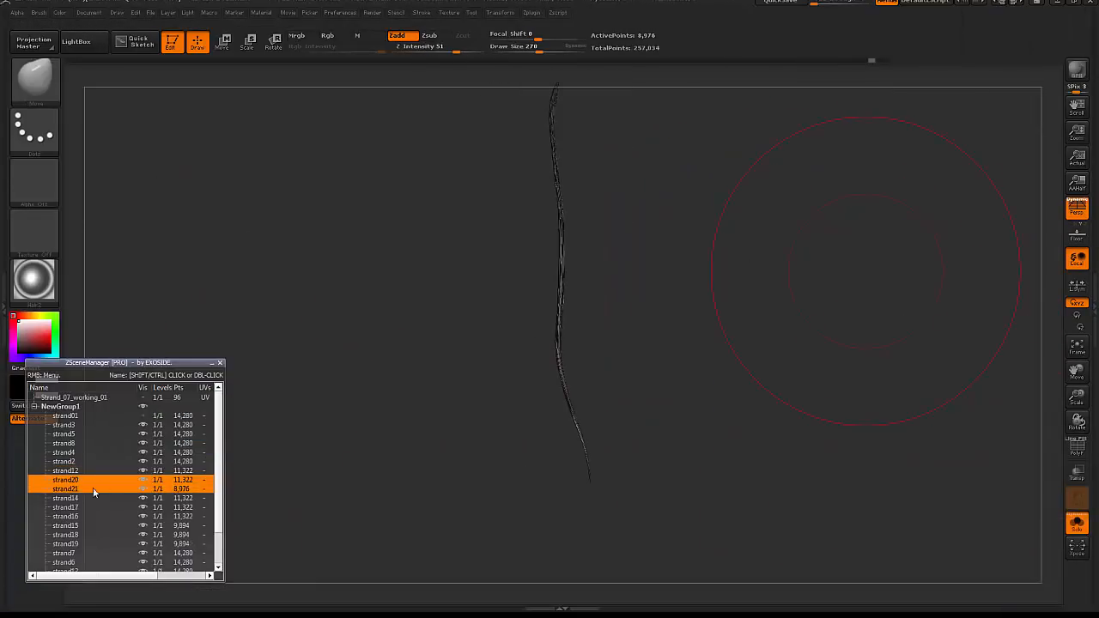
left_click(91, 488)
left_click(1076, 522)
- Pull strand21's lower part away from the original strand with the Move brush at draw sizes 192 and 355
key("w")
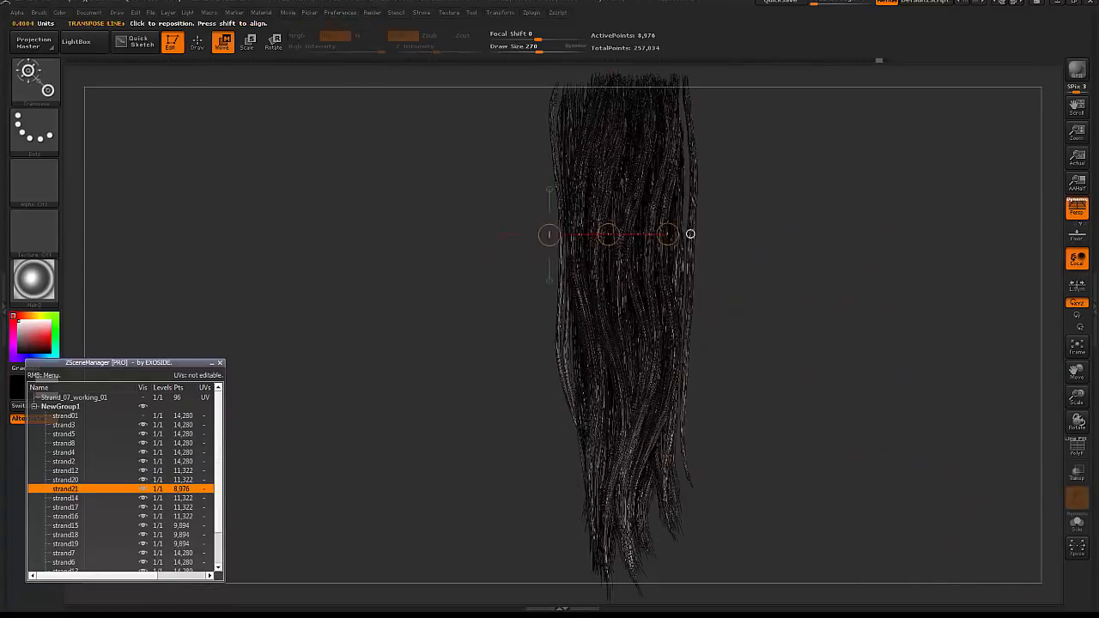
key("q")
key("space")
left_click_drag(561, 388, 566, 388)
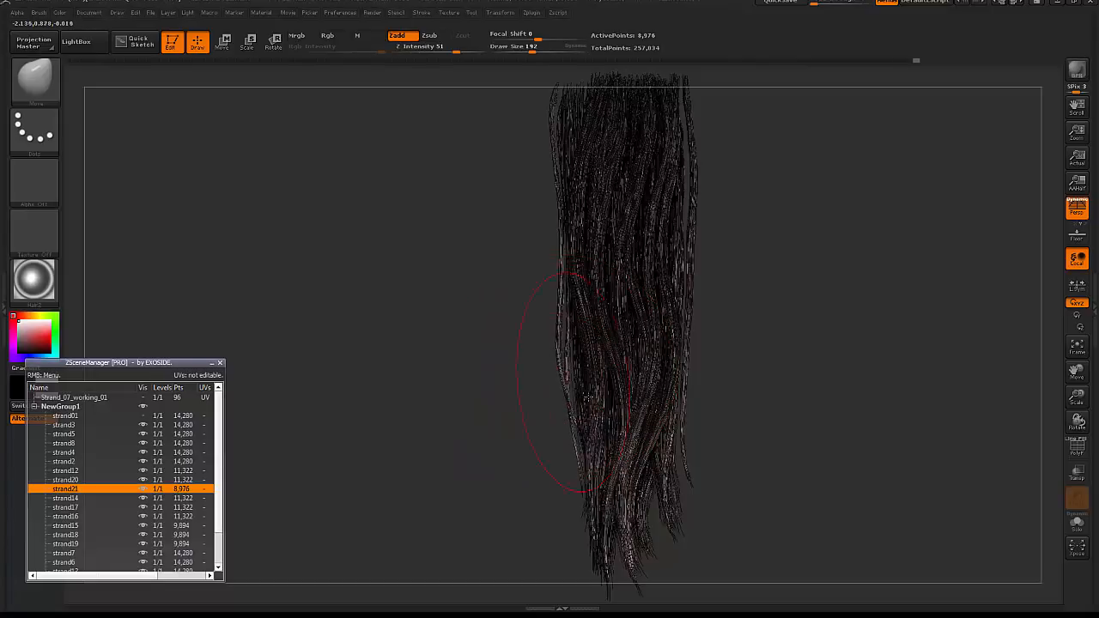
right_click_drag(598, 458, 581, 370, "alt")
key("bracketleft")
left_click_drag(544, 284, 557, 296)
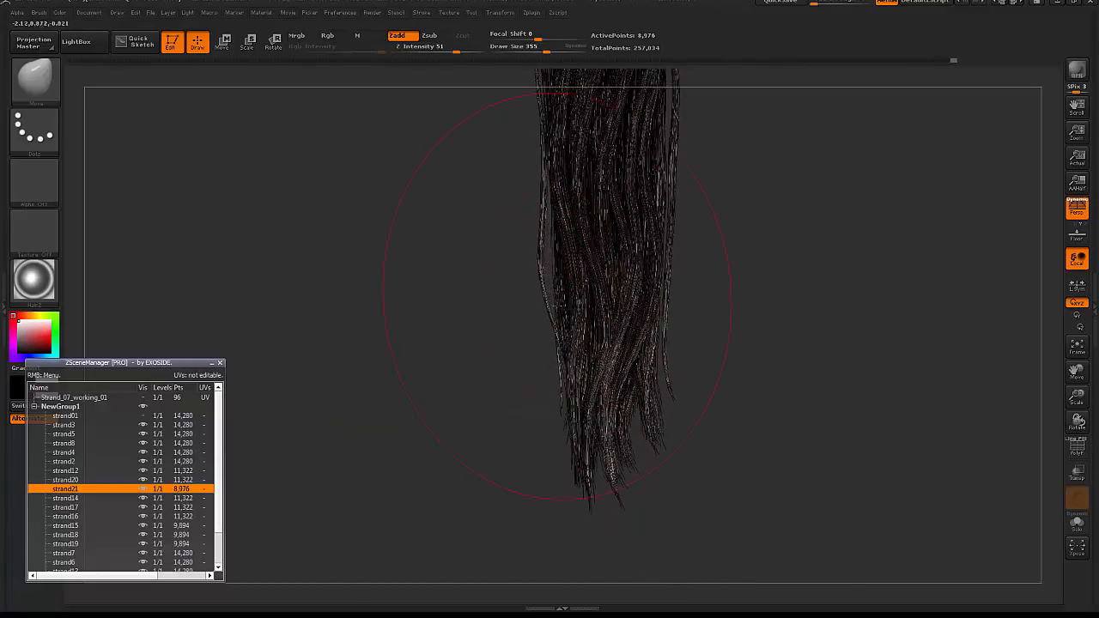
- Reshape strand21's lower length along the clump's edge with the Move brush at draw sizes 521 and 340
key("space")
mouse_move(563, 337)
left_mouse_down()
mouse_move(574, 337)
mouse_move(552, 318)
left_mouse_up()
left_click_drag(549, 266, 558, 262)
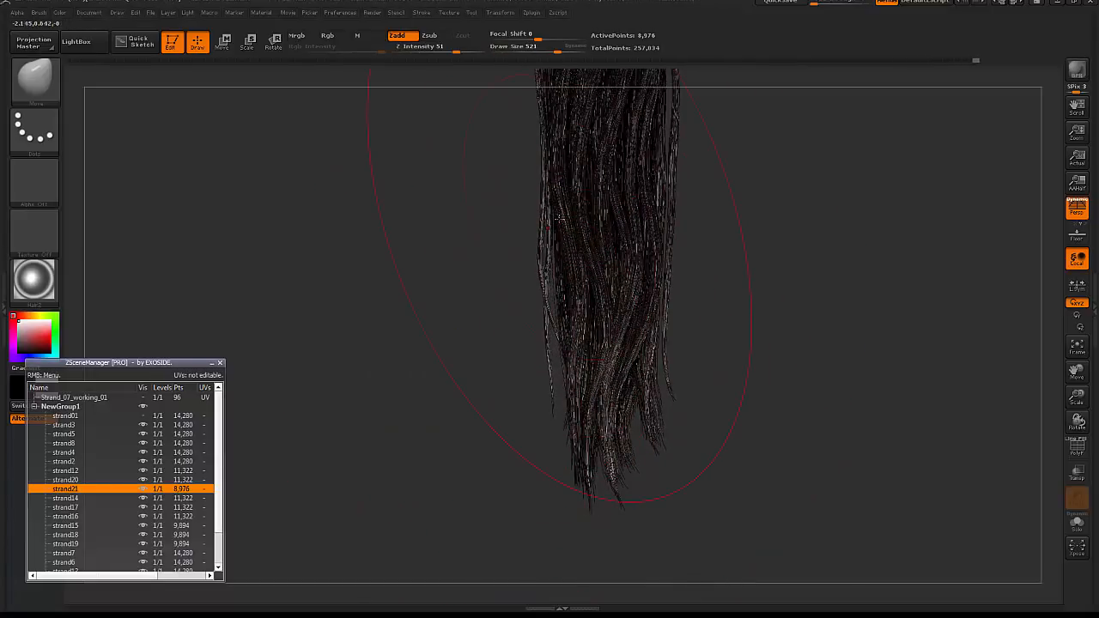
key("space")
left_click_drag(557, 315, 549, 315)
left_click_drag(547, 343, 555, 346)
key("ctrl+z")
key("ctrl+shift+z")
mouse_move(721, 288)
left_mouse_down()
mouse_move(660, 284)
mouse_move(681, 282)
mouse_move(543, 249)
left_mouse_up()
mouse_move(687, 361)
left_mouse_down()
mouse_move(534, 395)
mouse_move(558, 507)
left_mouse_up()
- Reposition strand21 slightly against the clump's edge with Transpose Move
key("w")
left_click_drag(515, 378, 658, 361)
key("q")
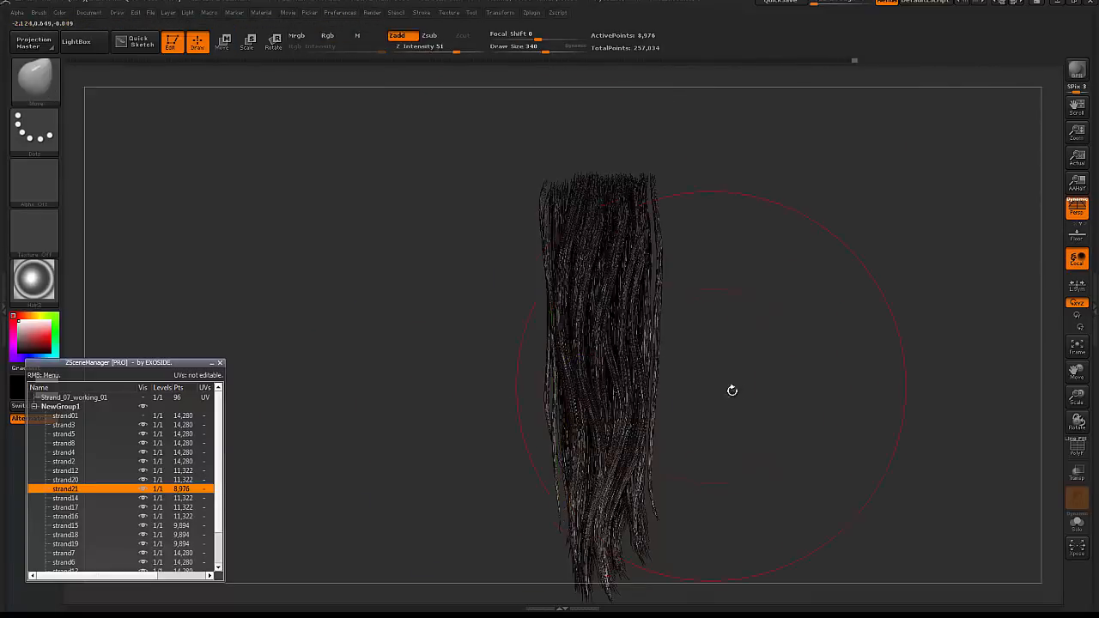
mouse_move(731, 387)
left_mouse_down()
mouse_move(546, 430)
mouse_move(550, 404)
left_mouse_up()
key("space")
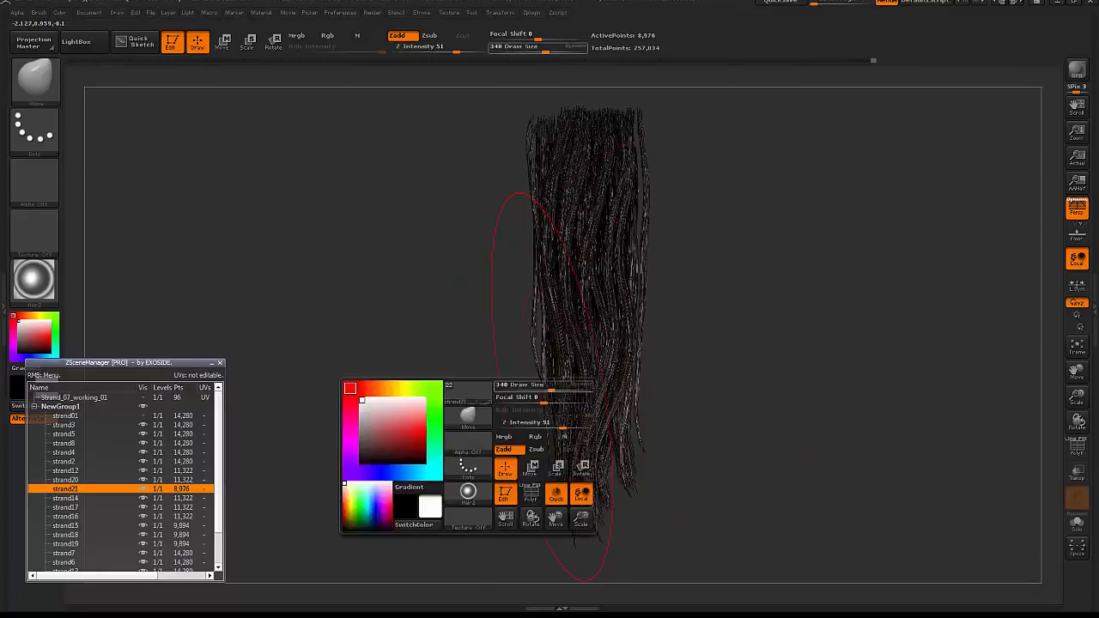
left_click_drag(695, 283, 566, 258)
key("w")
left_click_drag(544, 394, 548, 394)
left_click_drag(663, 353, 559, 320)
key("q")
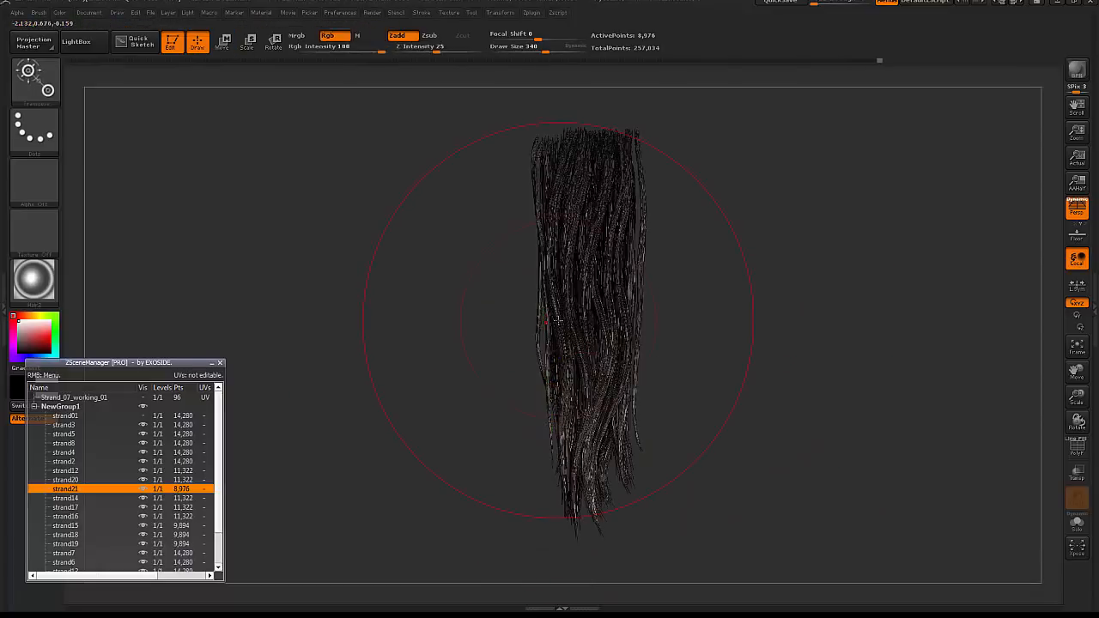
- Sweep strand21's middle and tip toward the clump's outer edge with the Move brush at draw sizes 214 and 257
key("space")
left_click_drag(558, 376, 547, 377)
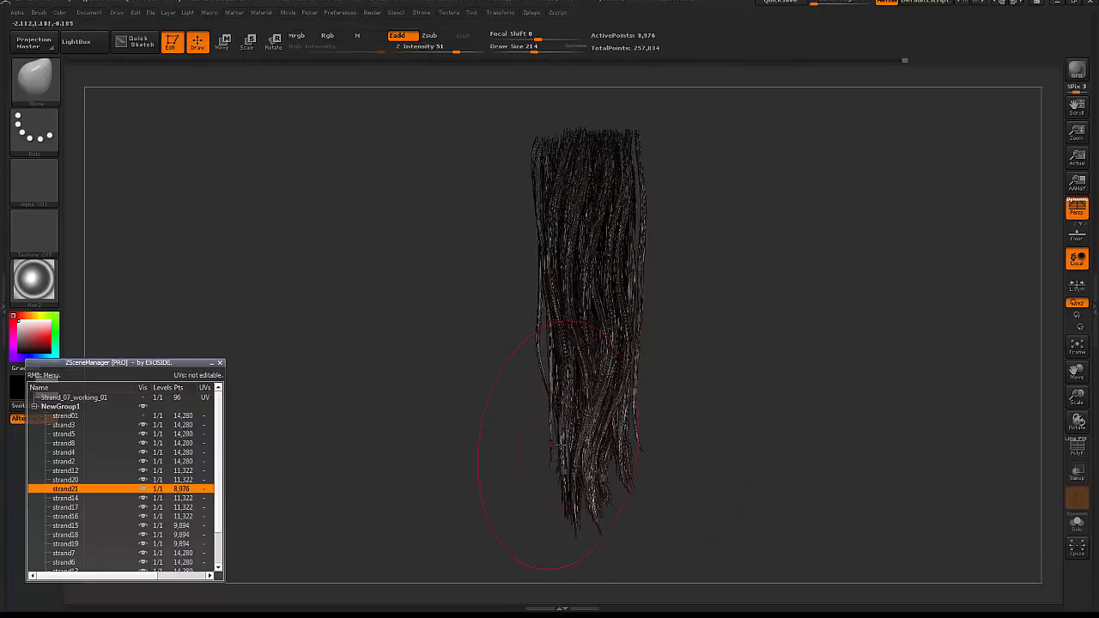
key("w")
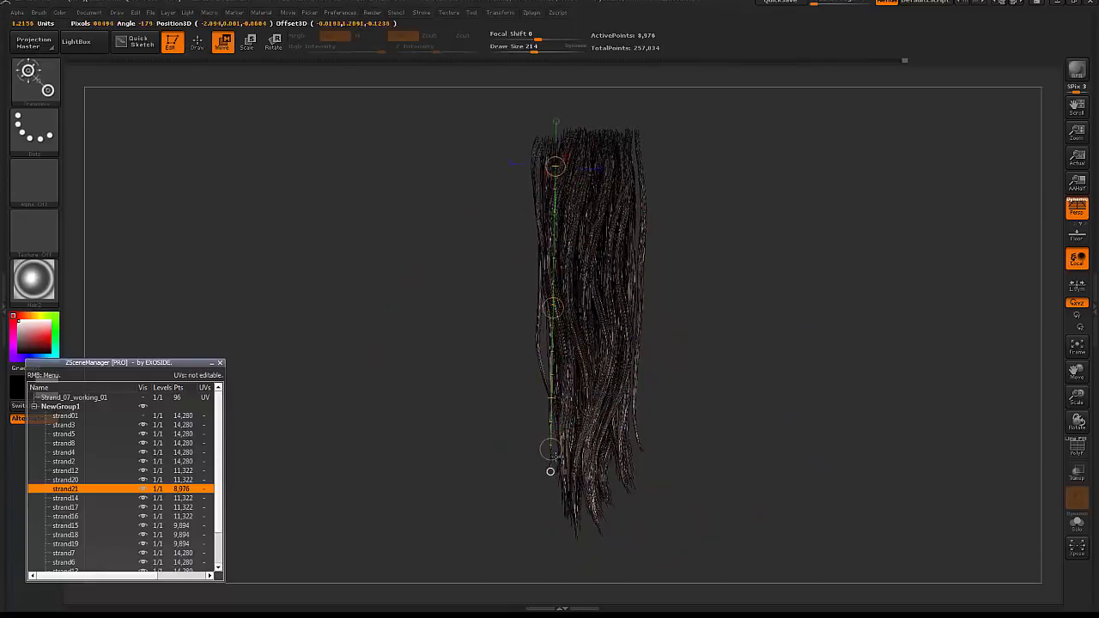
key("q")
key("space")
mouse_move(556, 336)
left_mouse_down()
mouse_move(542, 336)
mouse_move(555, 324)
left_mouse_up()
key("space")
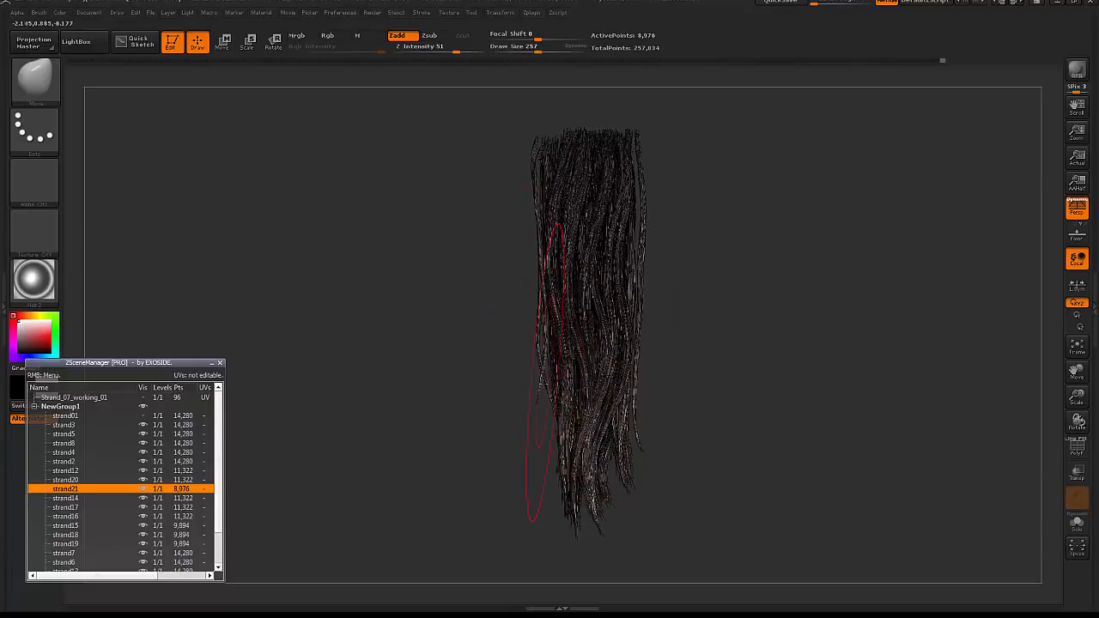
- Pull strand21's upper and middle length outward with the Move brush at draw sizes 155 and 208, and run a BPR render
key("space")
left_click_drag(540, 384, 527, 384)
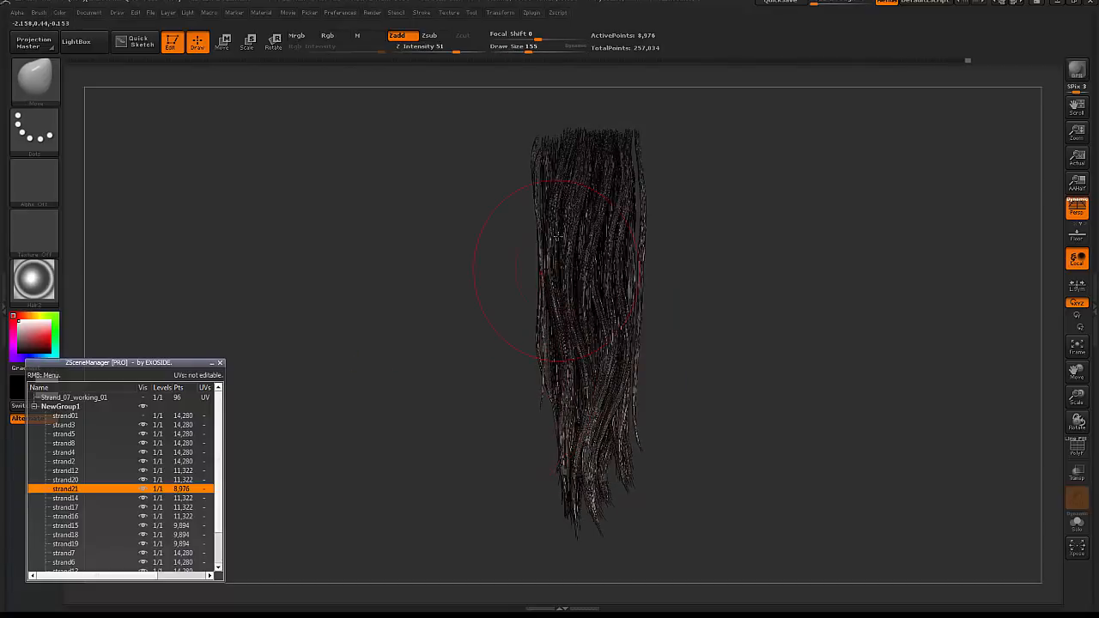
key("space")
left_click_drag(557, 236, 564, 236)
mouse_move(552, 249)
left_mouse_down()
mouse_move(532, 255)
mouse_move(537, 231)
left_mouse_up()
left_click_drag(546, 311, 537, 306)
left_click_drag(549, 246, 541, 246)
mouse_move(775, 222)
right_mouse_down("ctrl")
mouse_move(776, 241)
mouse_move(847, 252)
right_mouse_up("ctrl")
key("shift+r")
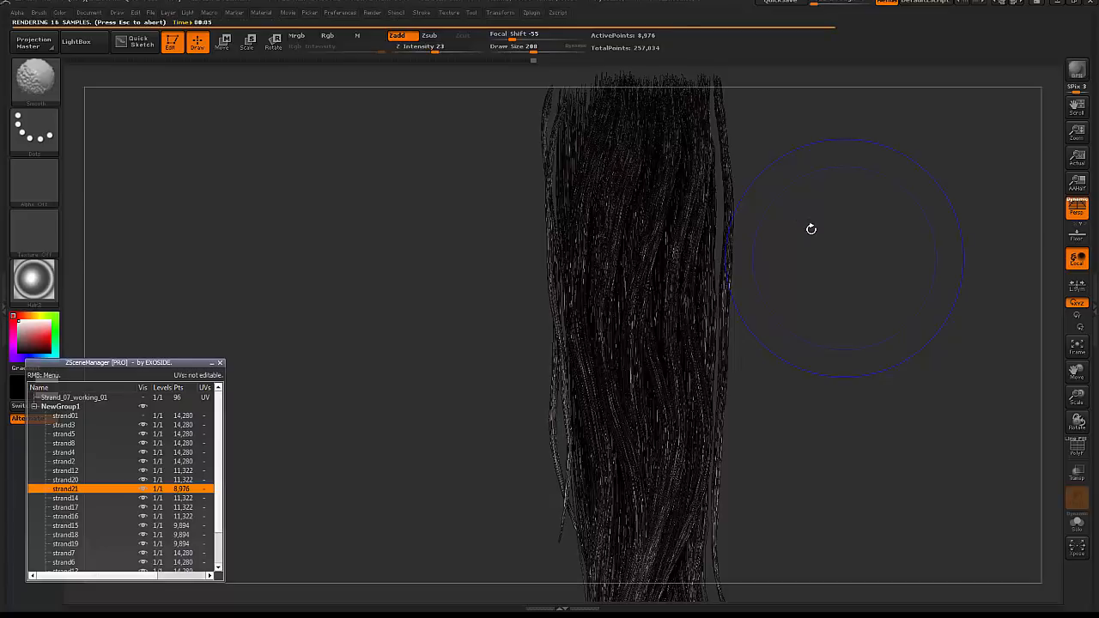
- Adjust strand21's upper part near the clump's roots with the Move brush at draw sizes 208 and 178
left_click_drag(549, 163, 560, 150)
left_click(820, 169, "shift")
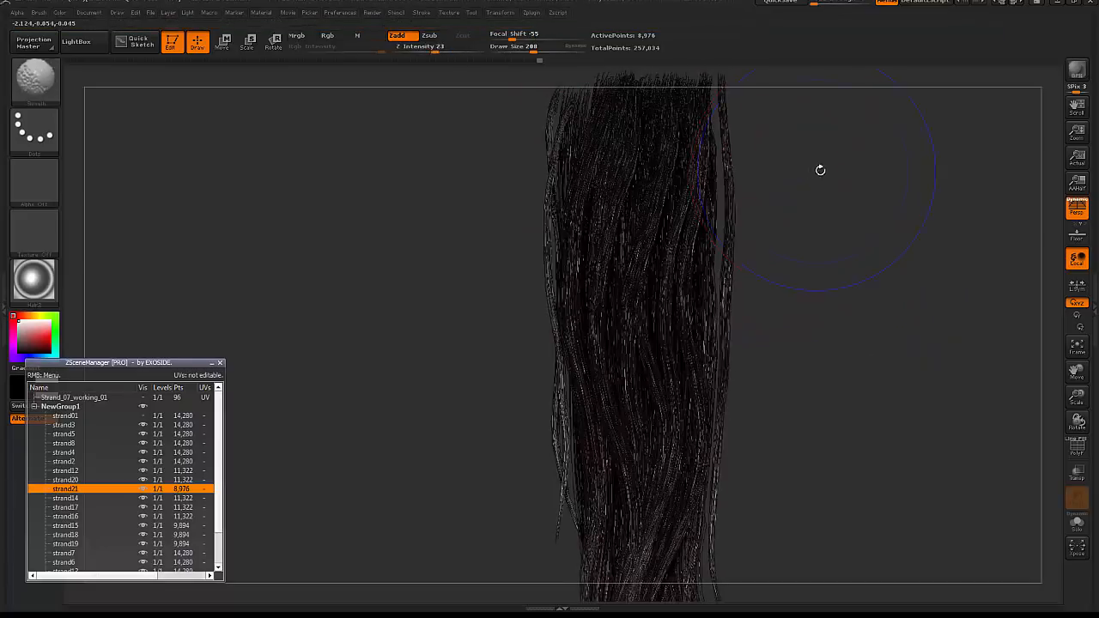
left_click_drag(789, 172, 820, 273, "alt")
mouse_move(595, 262)
left_mouse_down()
mouse_move(615, 254)
mouse_move(598, 255)
left_mouse_up()
key("space")
left_click_drag(882, 281, 850, 203)
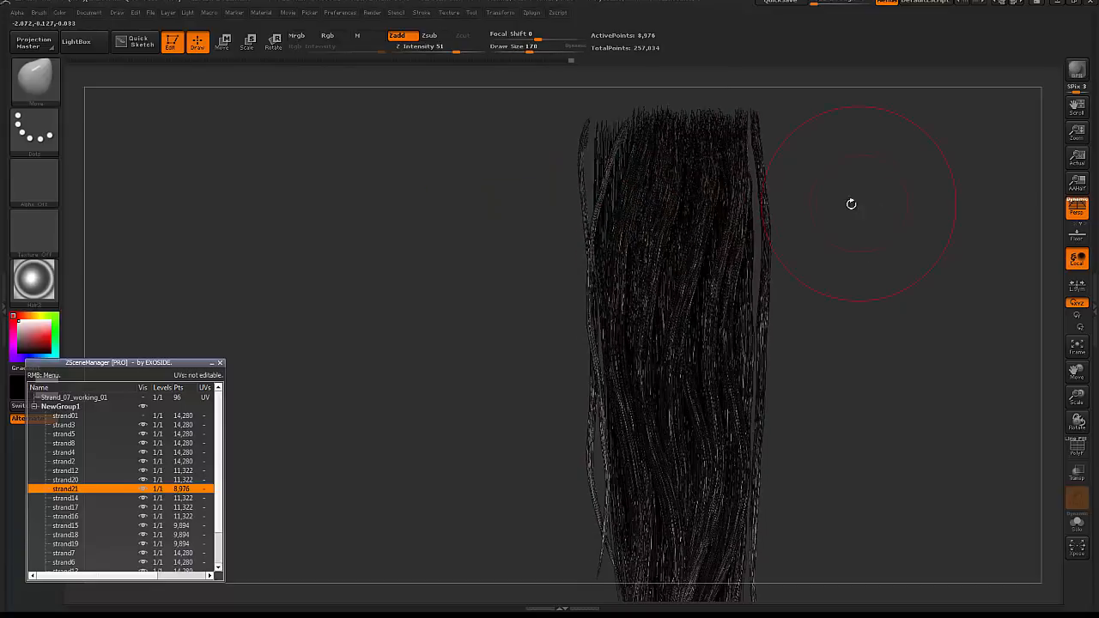
- Duplicate strand21 and pull the copy's middle and lower length outward along the clump's edge with the Move brush at draw size 393
right_click(116, 491)
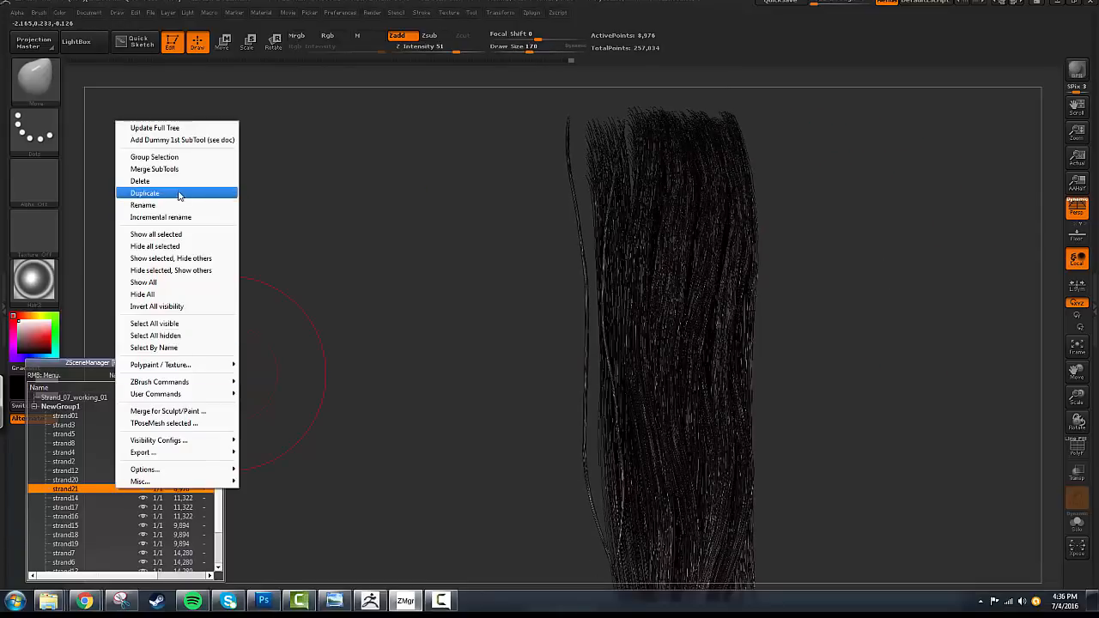
left_click(163, 194)
mouse_move(479, 291)
left_mouse_down()
mouse_move(648, 279)
mouse_move(662, 395)
left_mouse_up()
key("w")
left_click_drag(772, 317, 684, 231)
key("q")
key("space")
left_click_drag(583, 301, 618, 301)
left_click_drag(659, 249, 637, 258)
left_click_drag(647, 429, 640, 457)
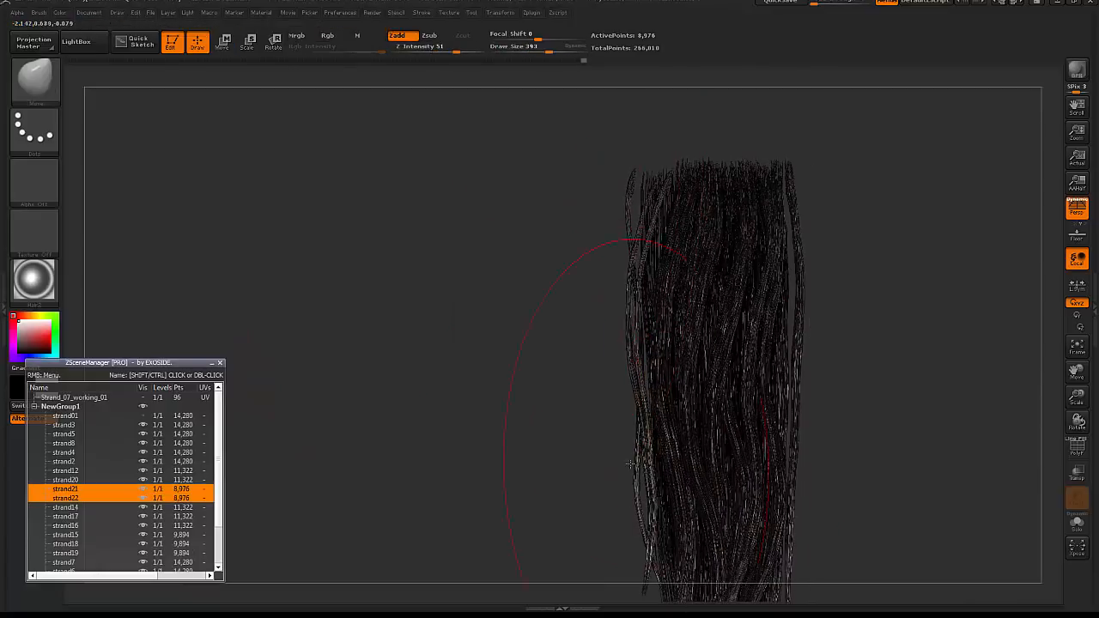
- Smooth the strand21 copy and pull its top, middle and lower end outward with the Move brush at draw size 393
right_click_drag(670, 513, 653, 465, "alt")
mouse_move(652, 465)
left_mouse_down()
mouse_move(640, 472)
mouse_move(635, 515)
left_mouse_up()
mouse_move(601, 258)
left_mouse_down()
mouse_move(565, 185)
mouse_move(592, 215)
left_mouse_up()
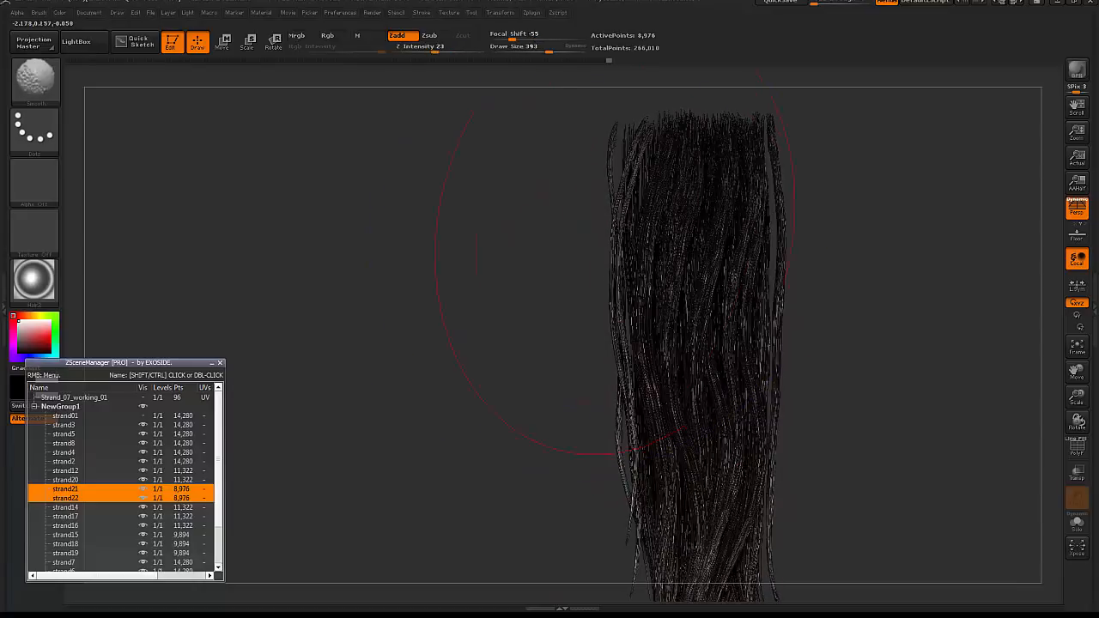
left_click_drag(618, 249, 588, 257)
left_click_drag(642, 120, 634, 130)
left_click_drag(640, 416, 626, 433)
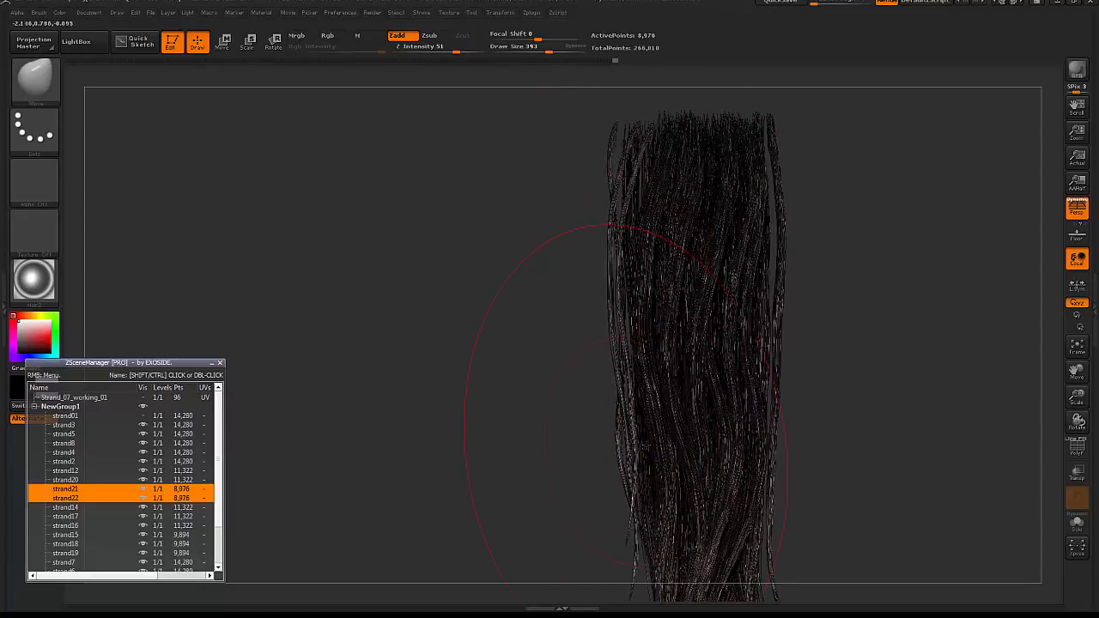
left_click_drag(893, 480, 883, 347, "alt")
right_click_drag(641, 486, 625, 464, "ctrl")
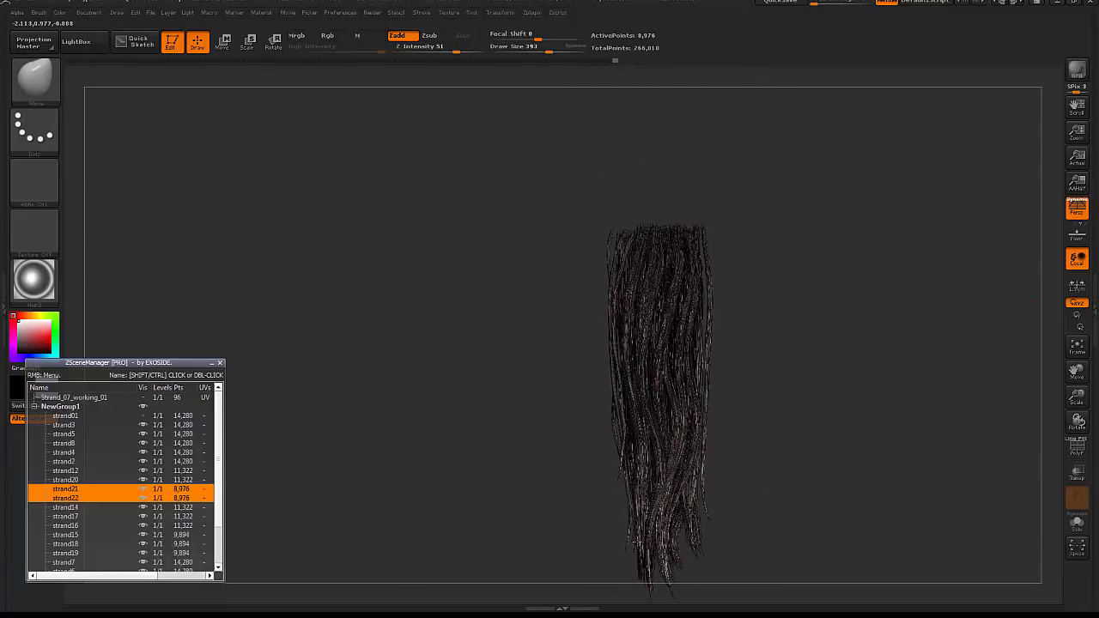
- Run a BPR render of the hair clump and return to the sculpting view
left_click_drag(836, 360, 832, 302)
key("shift")
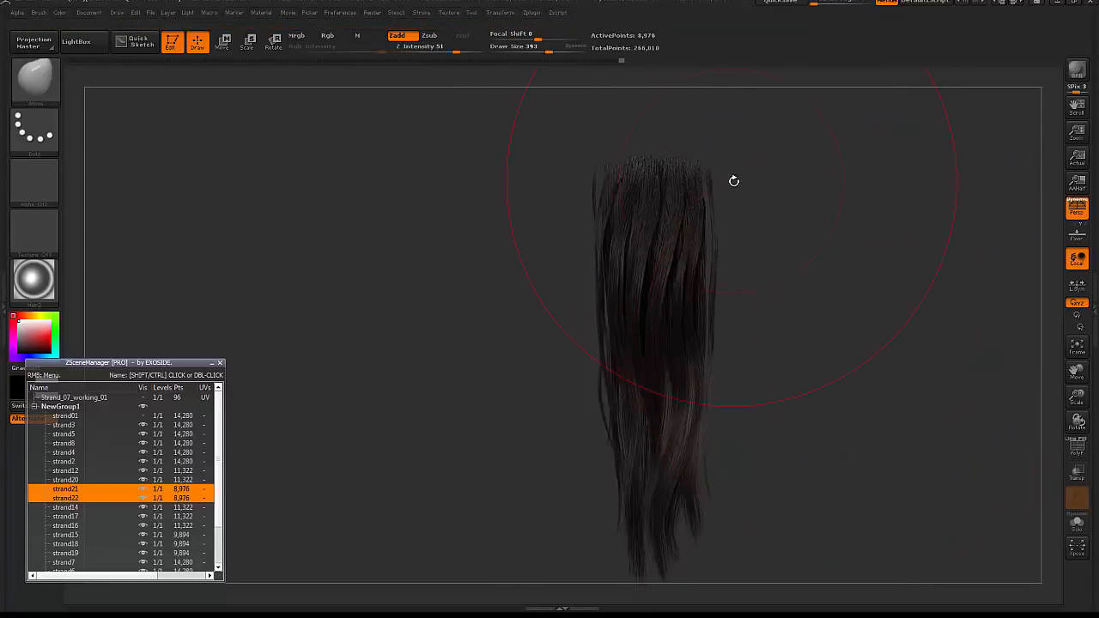
left_click(863, 255)
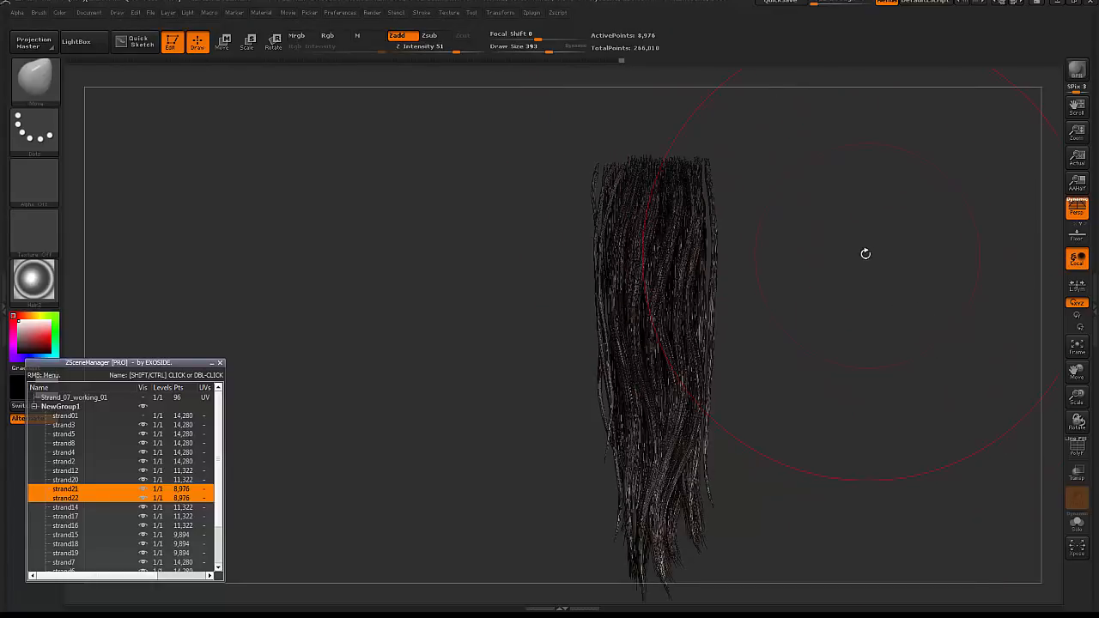
- Pull strand22's upper length outward along the clump's edge with the Move brush at draw sizes 214 and 165
key("space")
left_click(629, 186)
left_click_drag(618, 161, 626, 162)
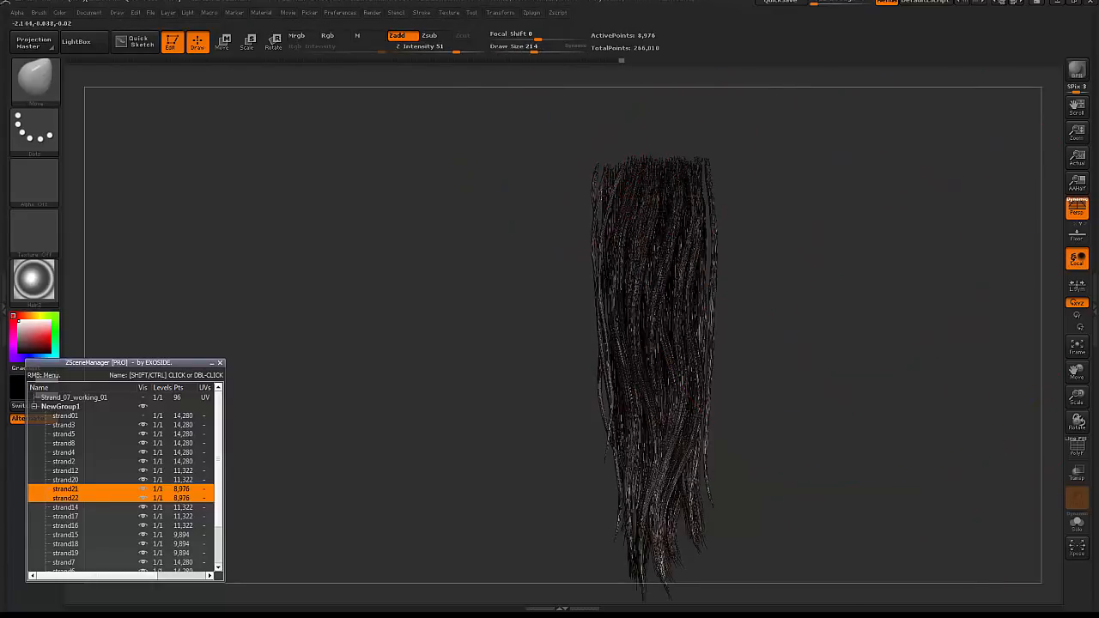
key("s")
left_click_drag(598, 216, 606, 216)
left_click_drag(600, 258, 595, 258)
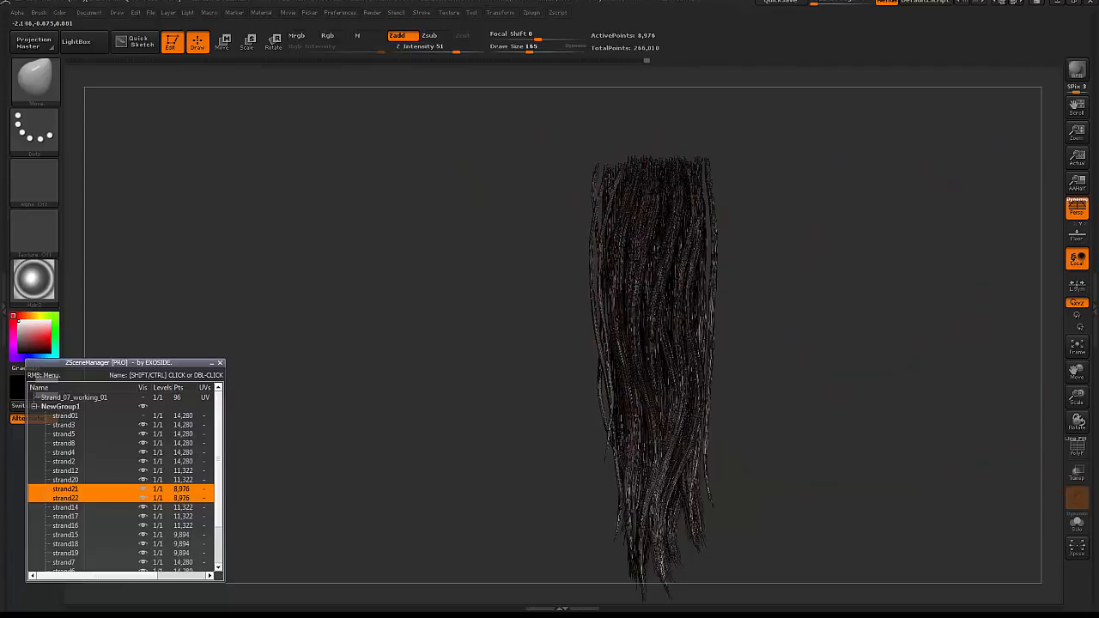
- Select strand22 at the clump's lower edge and duplicate it
left_click(611, 201, "alt")
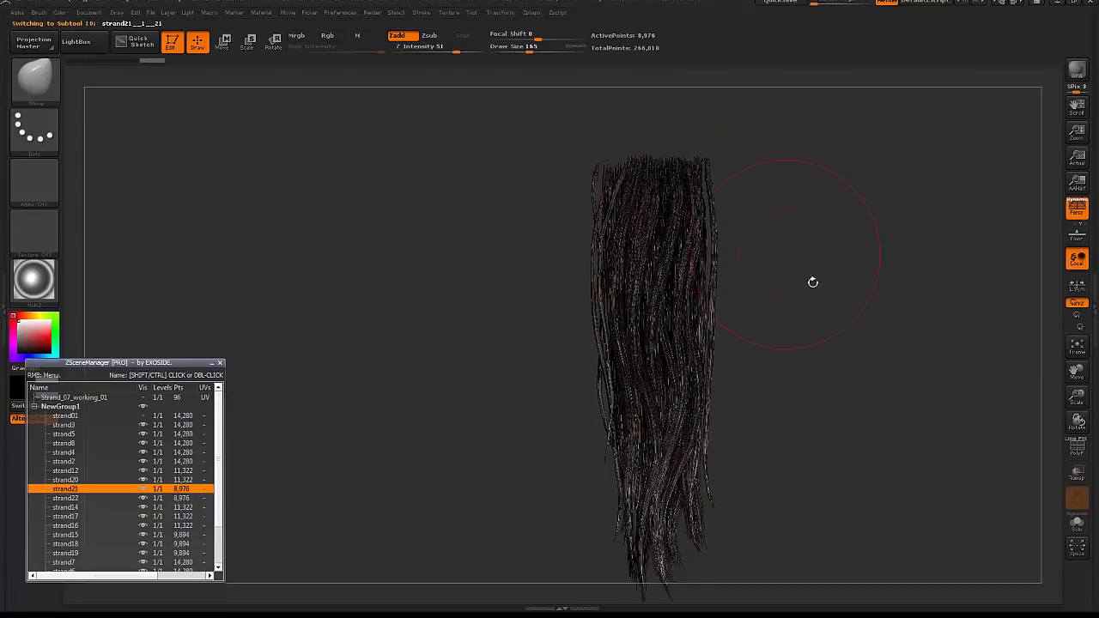
left_click_drag(813, 282, 790, 203, "alt")
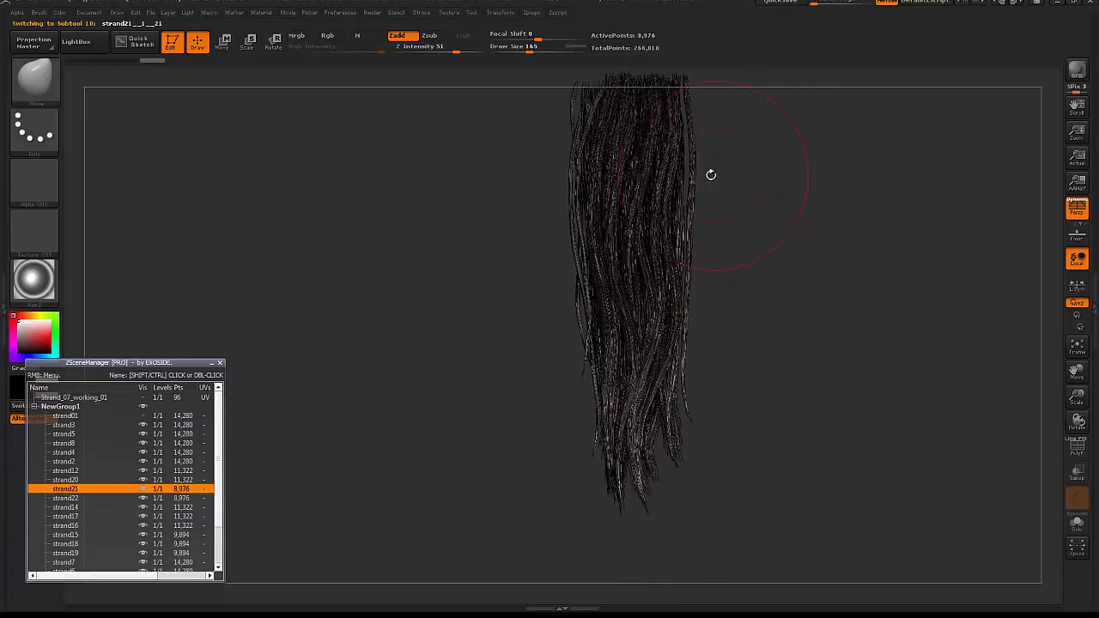
left_click_drag(803, 333, 810, 304, "alt")
left_click_drag(767, 383, 760, 271, "alt")
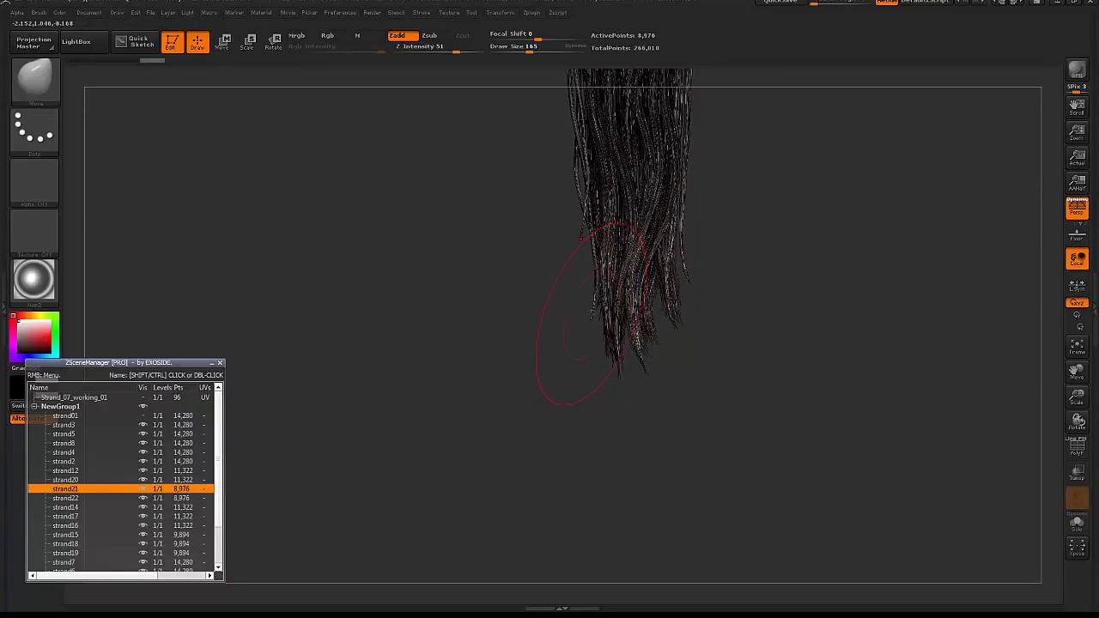
left_click(591, 318, "alt")
right_click(134, 500)
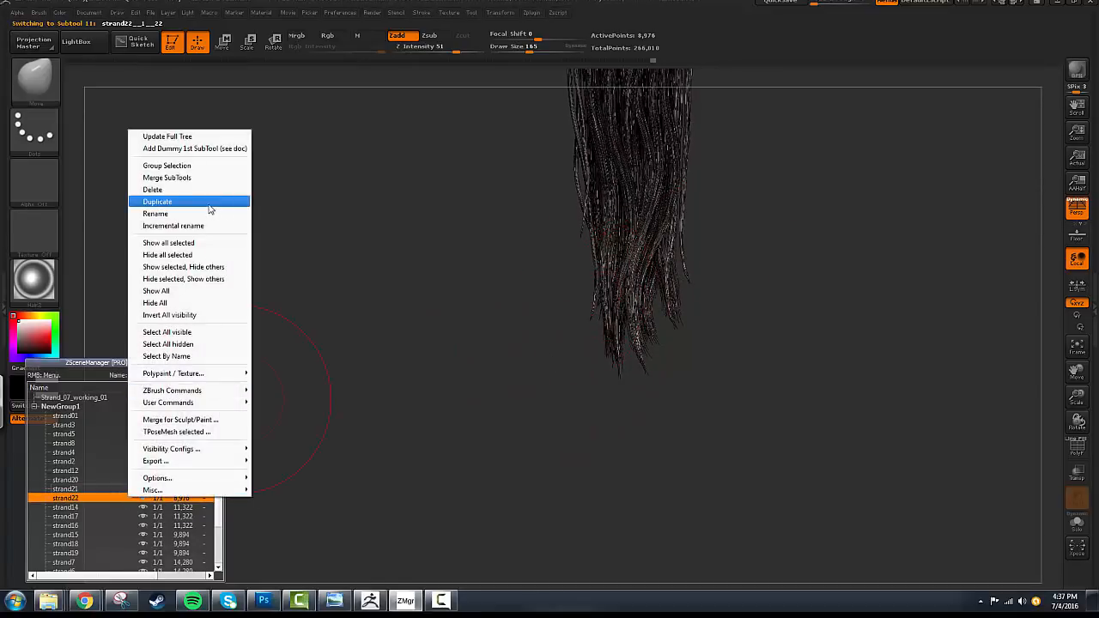
left_click(208, 204)
- Shift the strand22 copy downward and adjust its depth within the clump using a Transpose Move line
left_click_drag(854, 101, 868, 191, "alt")
key("w")
left_click_drag(643, 129, 638, 402)
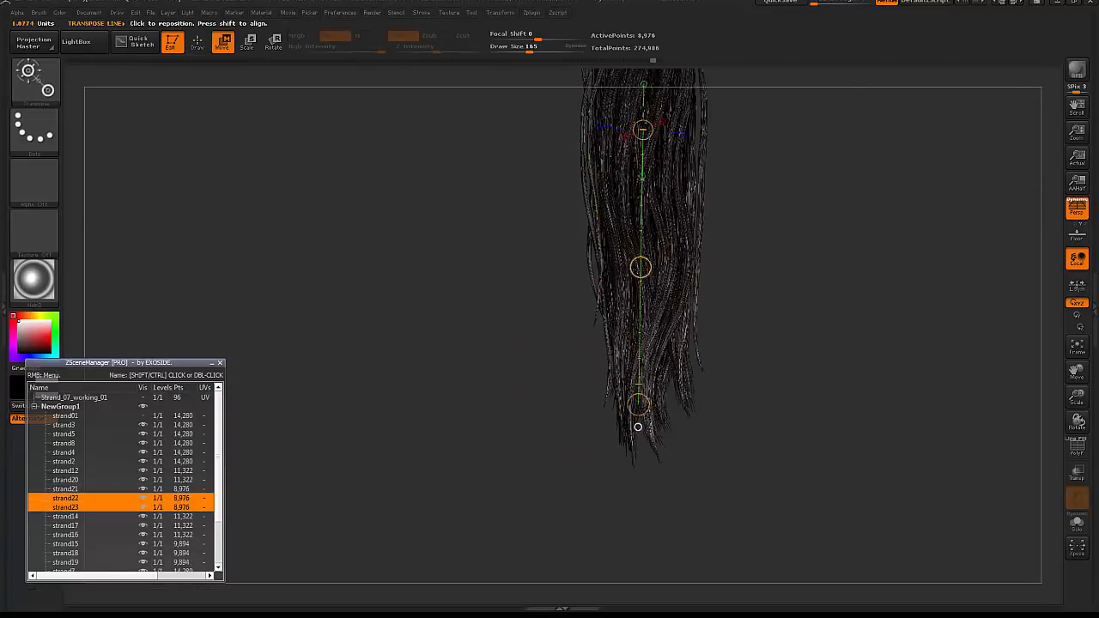
mouse_move(640, 267)
left_mouse_down()
mouse_move(638, 301)
mouse_move(654, 326)
left_mouse_up()
left_click_drag(510, 383, 569, 380)
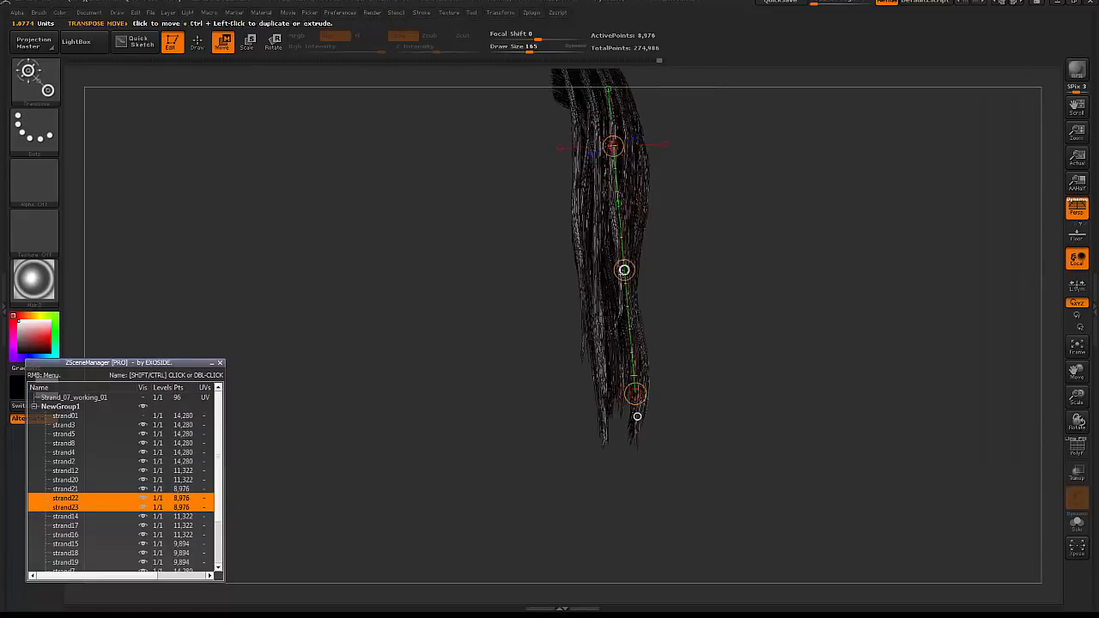
left_click_drag(623, 266, 608, 273)
left_click_drag(757, 283, 698, 288)
- Stretch the lower tip of the strand22 copy downward with the Move brush, undoing the first pull made at draw size 251
key("q")
key("bracketright")
left_click_drag(644, 376, 630, 383)
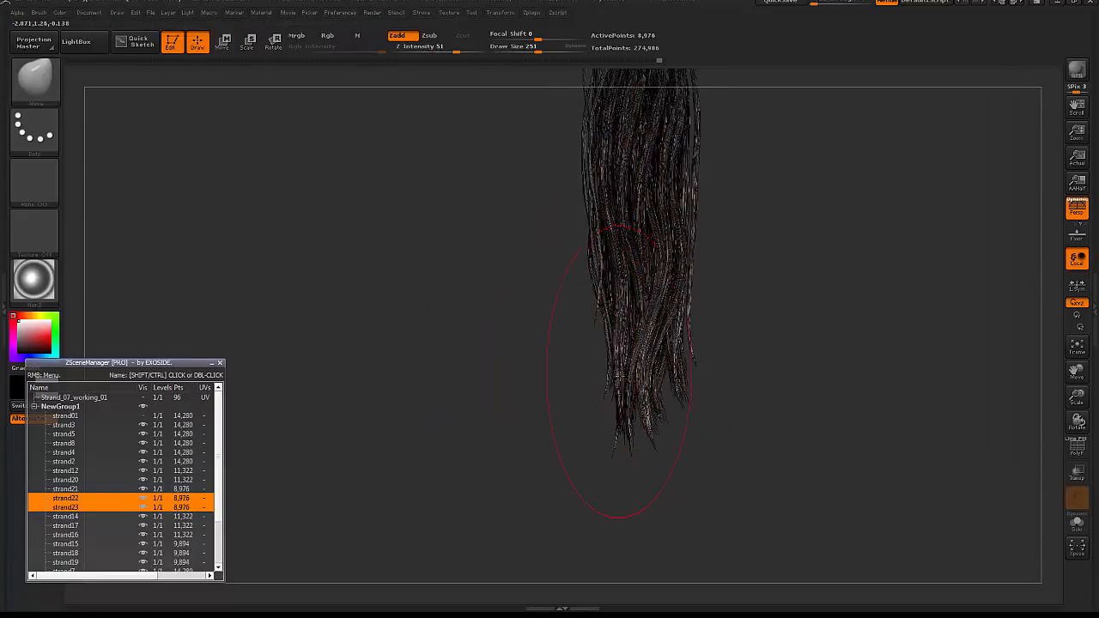
key("ctrl+z")
key("bracketleft")
mouse_move(614, 422)
left_mouse_down()
mouse_move(598, 433)
mouse_move(623, 433)
mouse_move(632, 460)
mouse_move(618, 446)
left_mouse_up()
key("space")
left_click_drag(620, 369, 608, 378)
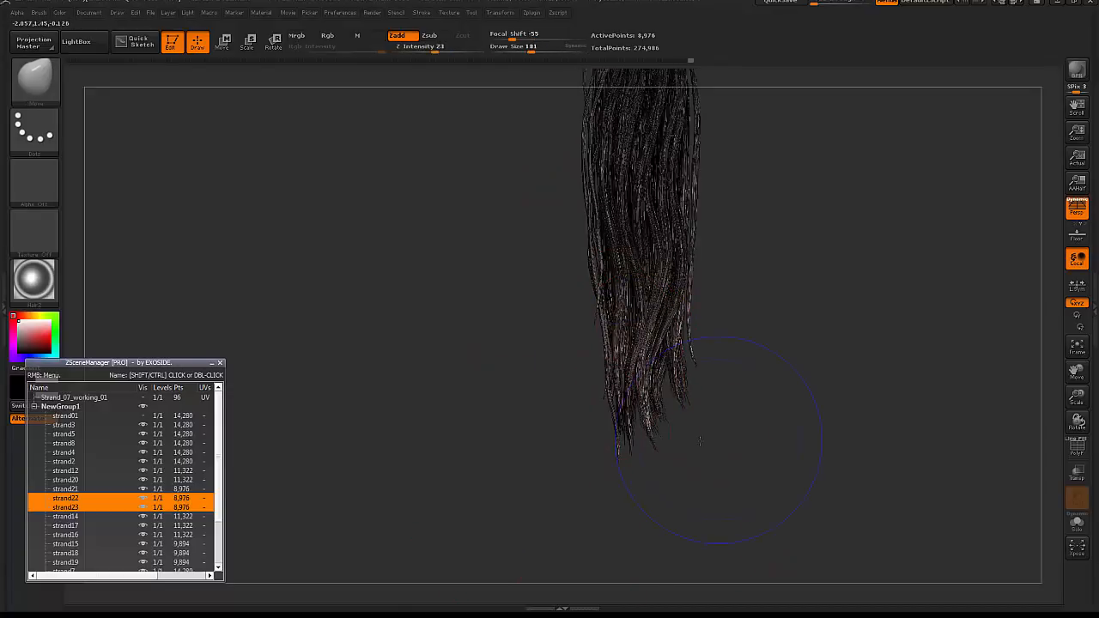
key("space")
mouse_move(632, 420)
left_mouse_down()
mouse_move(608, 422)
mouse_move(622, 438)
mouse_move(629, 400)
left_mouse_up()
key("ctrl+z")
- Pull the lower end and middle of the strand22 copy along the clump's edge with the Move brush at draw size 298
key("bracketright")
left_click_drag(573, 503, 498, 446, "alt")
key("space")
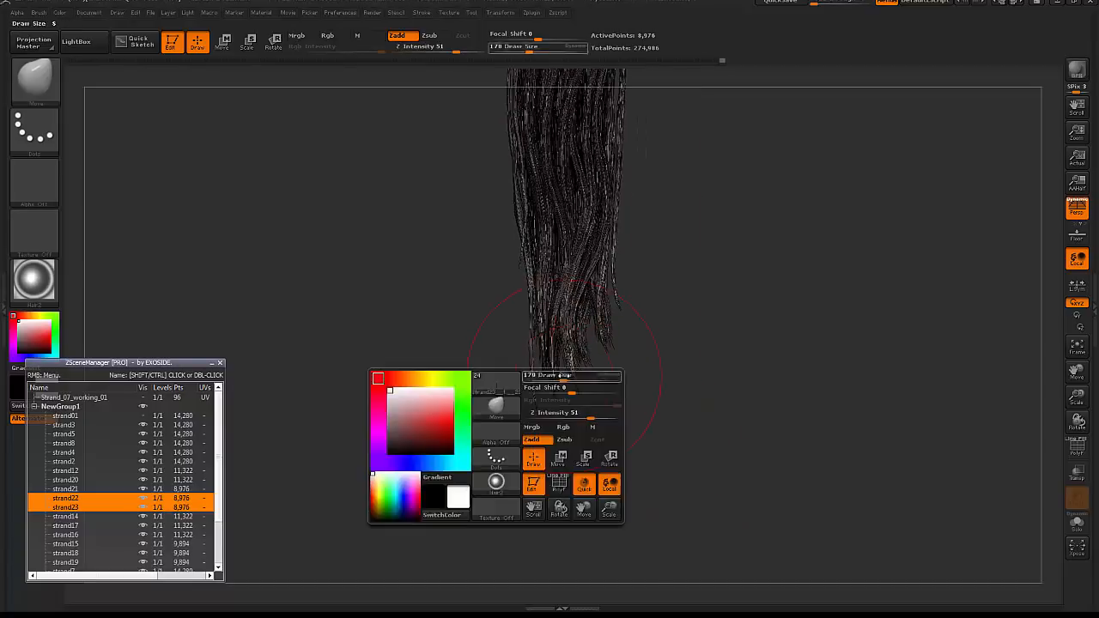
left_click_drag(561, 372, 572, 373)
left_click_drag(530, 343, 537, 329)
left_click_drag(527, 251, 532, 241)
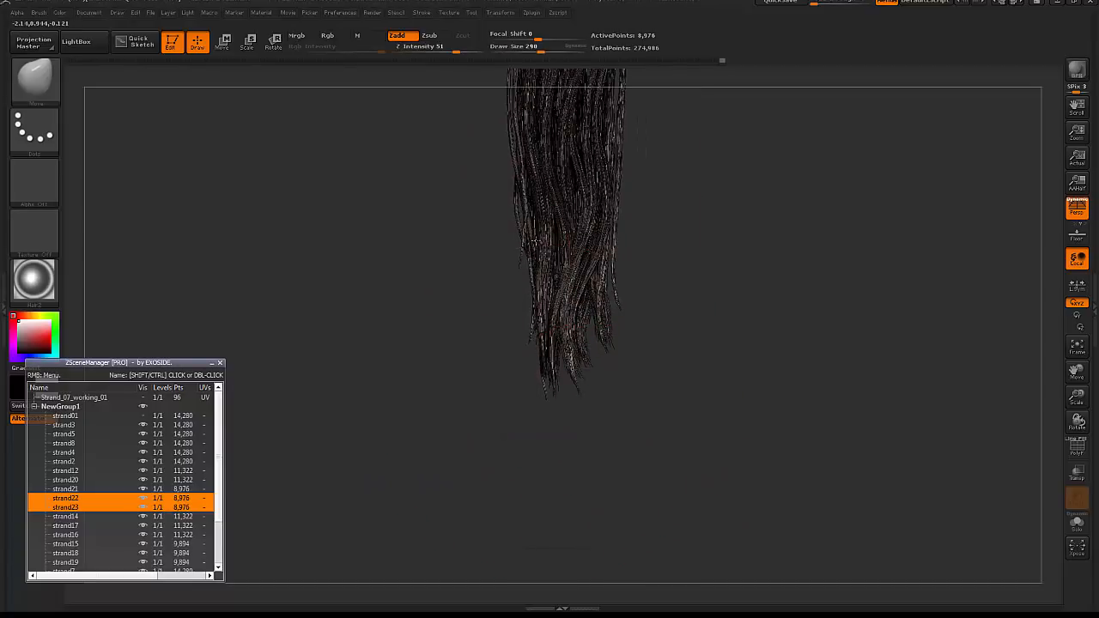
- Extend the strand22 copy's tip with the Move brush at draw size 311 and run a BPR render
key("space")
key("bracketright")
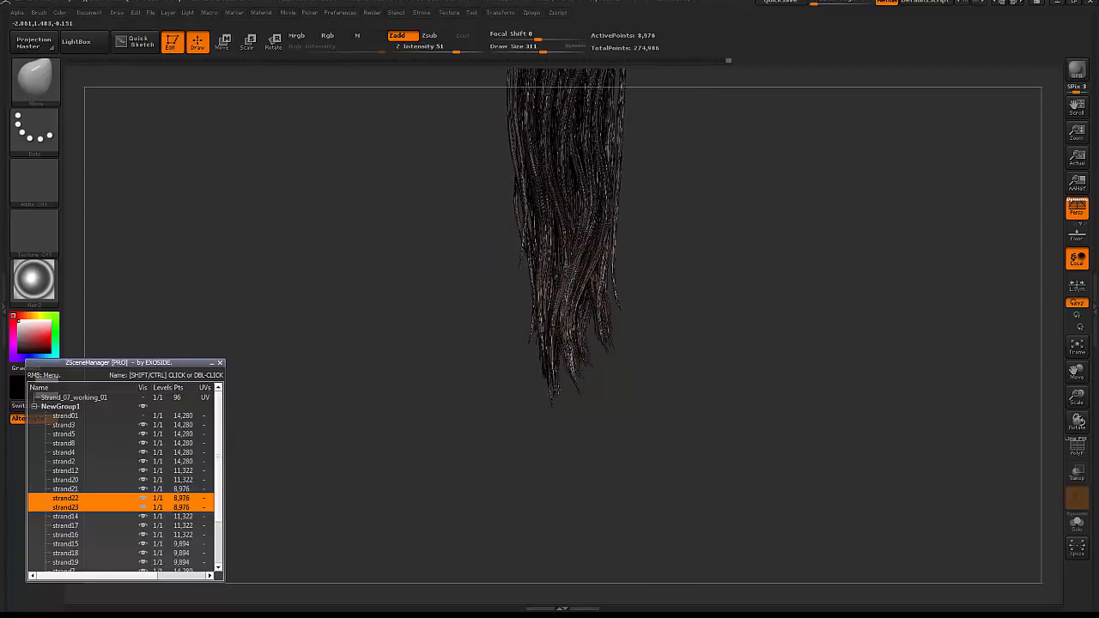
left_click_drag(755, 275, 814, 389, "alt")
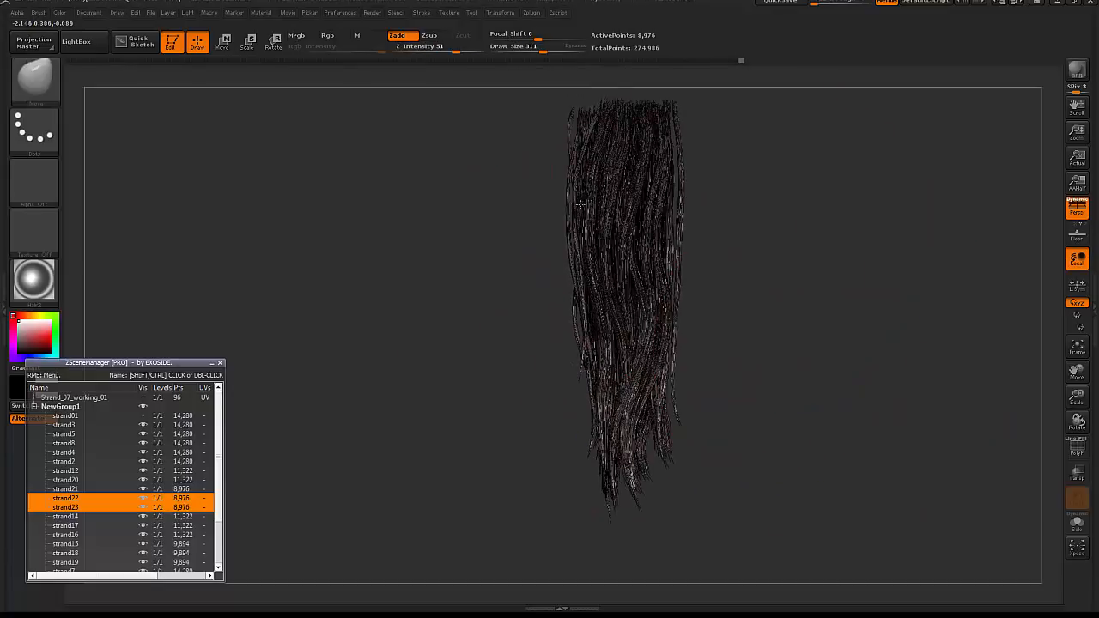
key("shift")
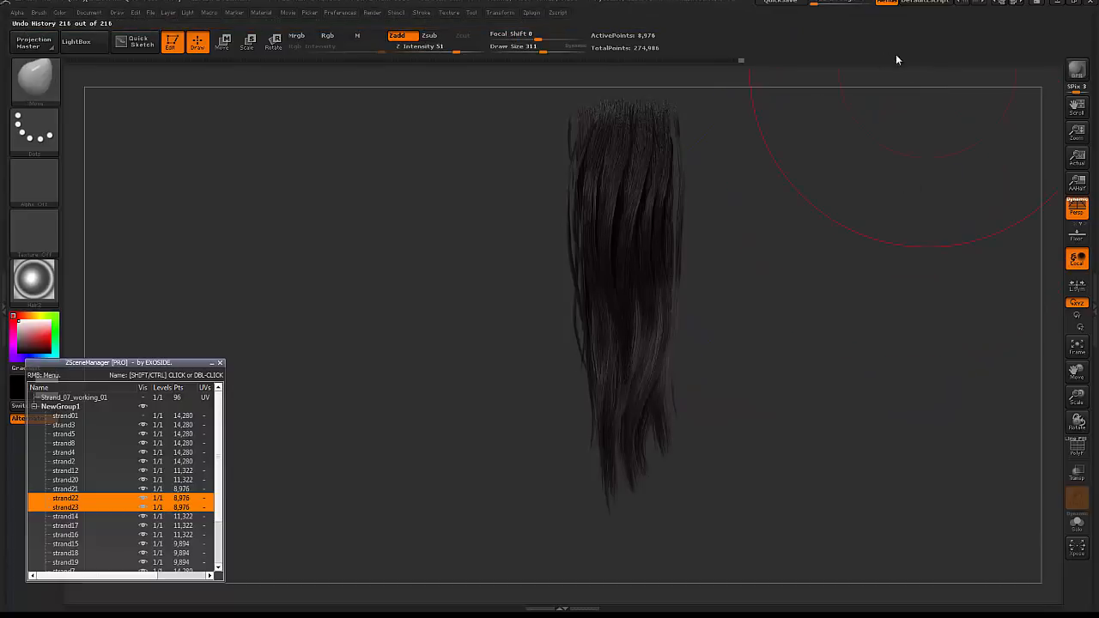
- Refine the strand22 copy's tip with the Move brush at draw size 175 and run a BPR render of the clump
left_click_drag(897, 321, 900, 276, "alt")
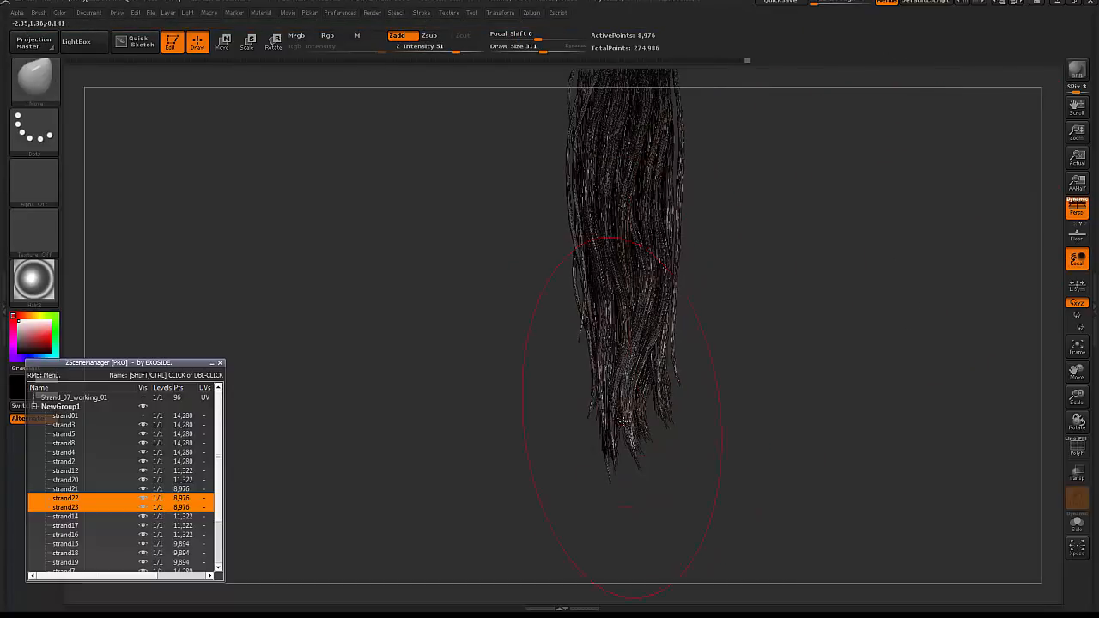
key("space")
left_click_drag(645, 397, 631, 398)
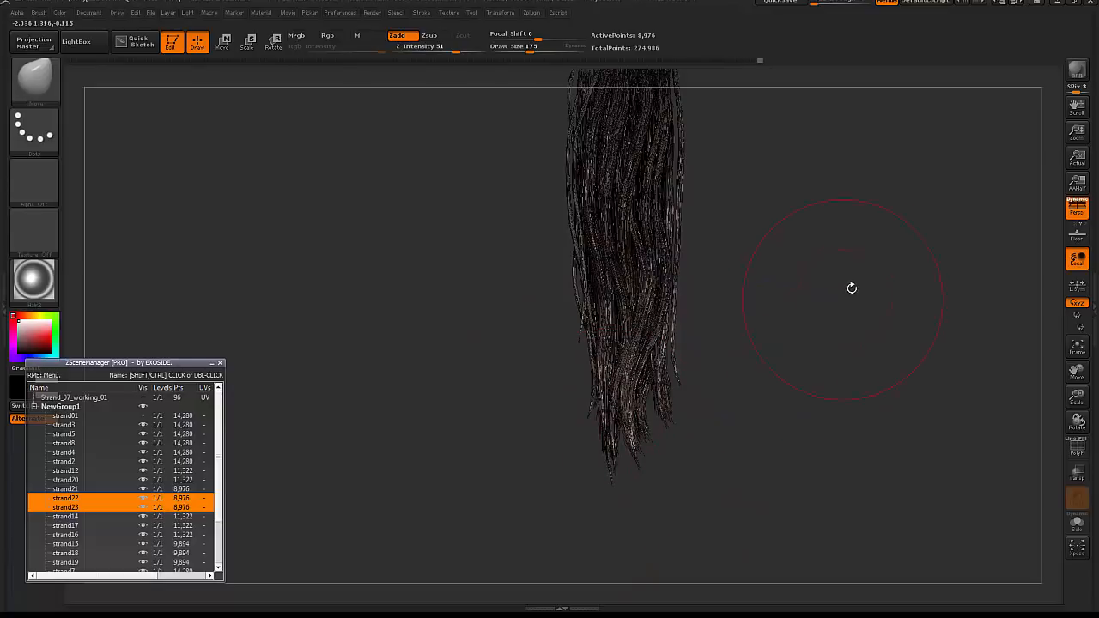
left_click_drag(851, 288, 852, 329, "alt")
mouse_move(1049, 397)
left_mouse_down()
mouse_move(1089, 400)
mouse_move(976, 404)
mouse_move(957, 333)
mouse_move(798, 330)
left_mouse_up()
key("shift+r")
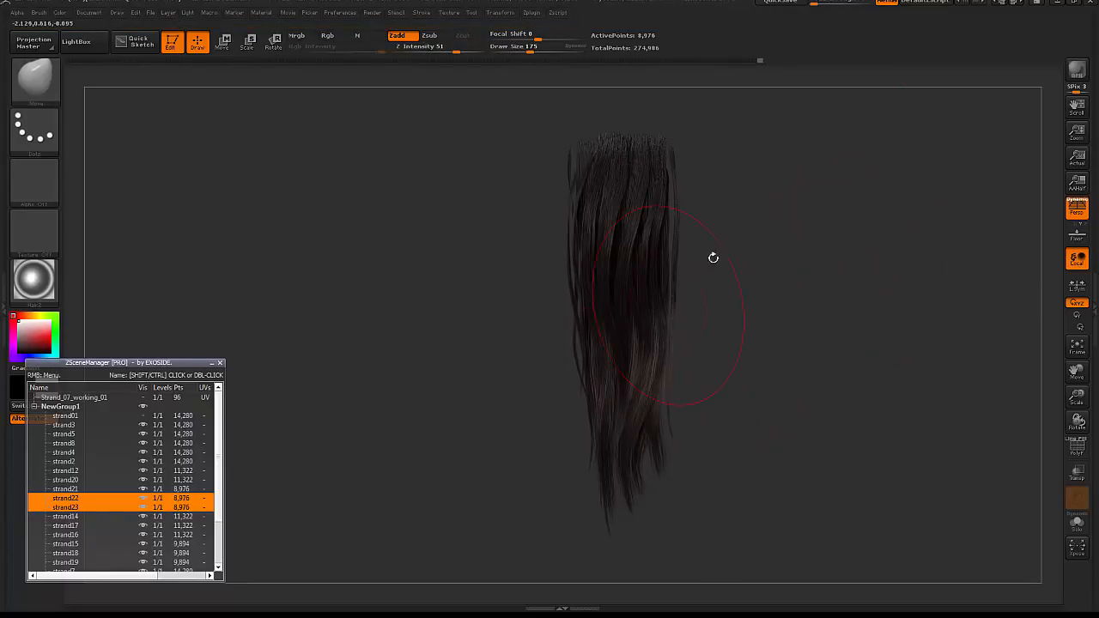
- Select strand11 on the clump's opposite edge, inspect it in isolation, and run a BPR render of the whole clump
left_click(676, 245, "alt")
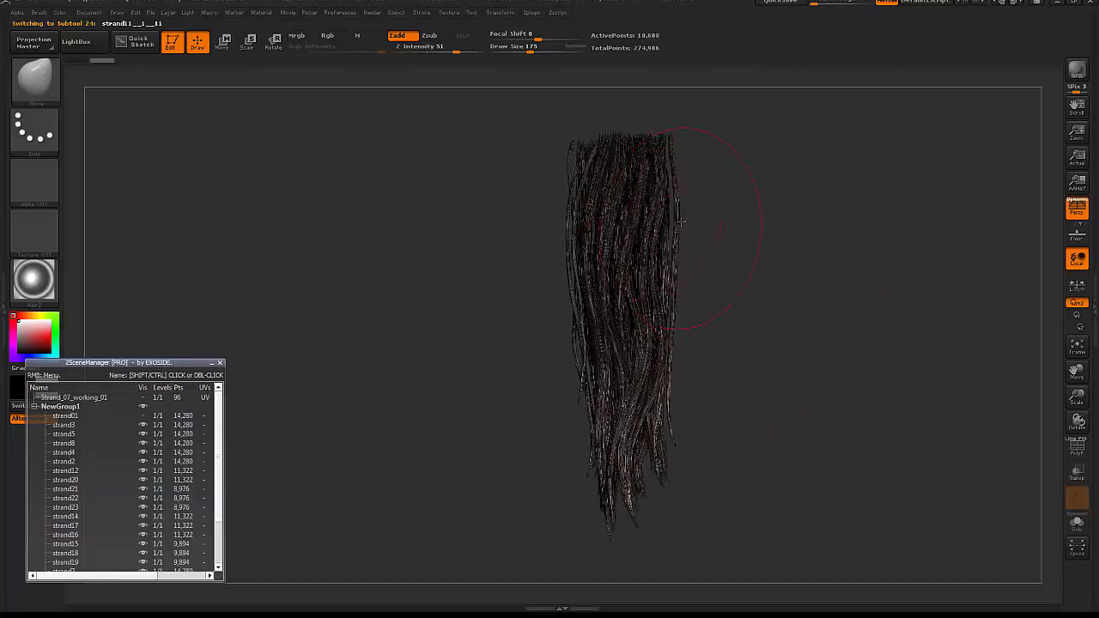
mouse_move(674, 236)
left_mouse_down()
mouse_move(797, 278)
mouse_move(628, 287)
left_mouse_up()
key("f")
key("f")
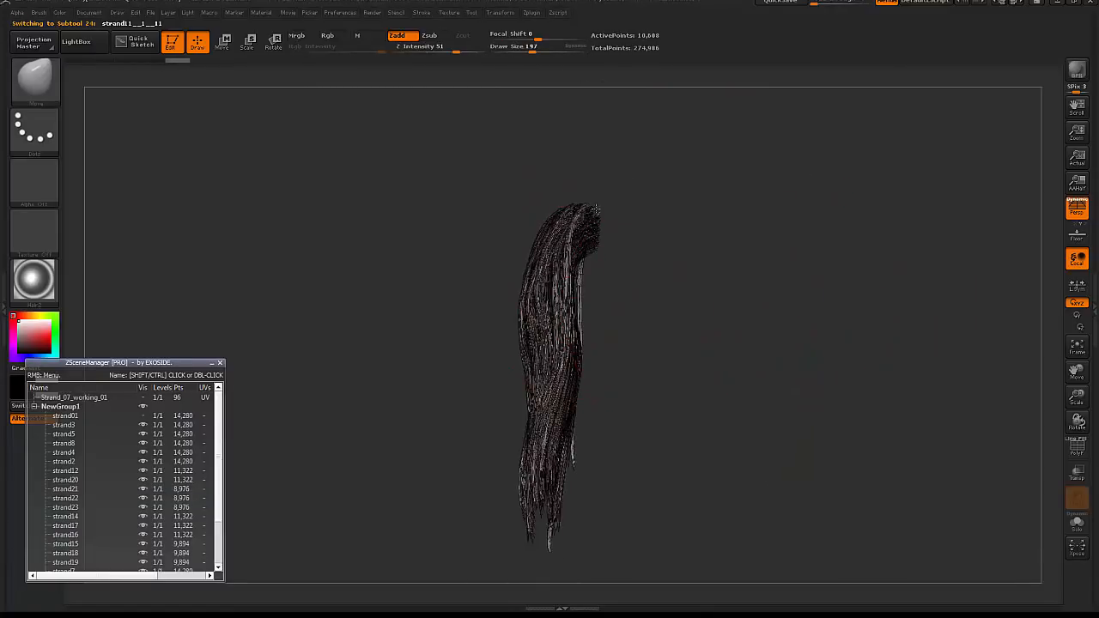
left_click_drag(731, 381, 699, 231)
left_click_drag(622, 337, 740, 294, "alt")
left_click(1075, 524)
key("w")
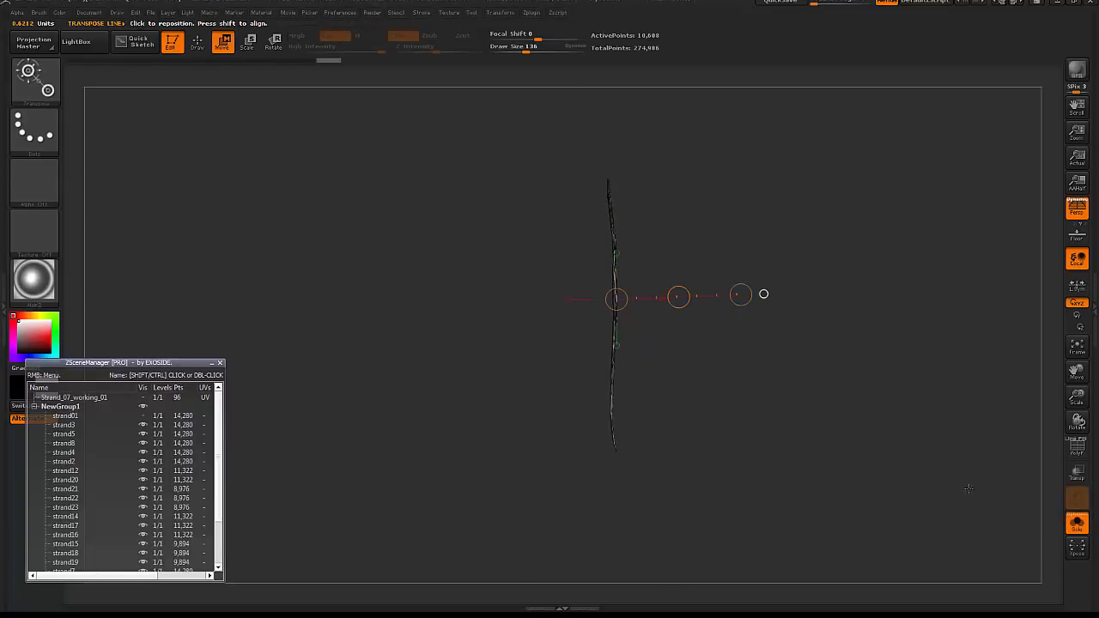
left_click(1076, 523)
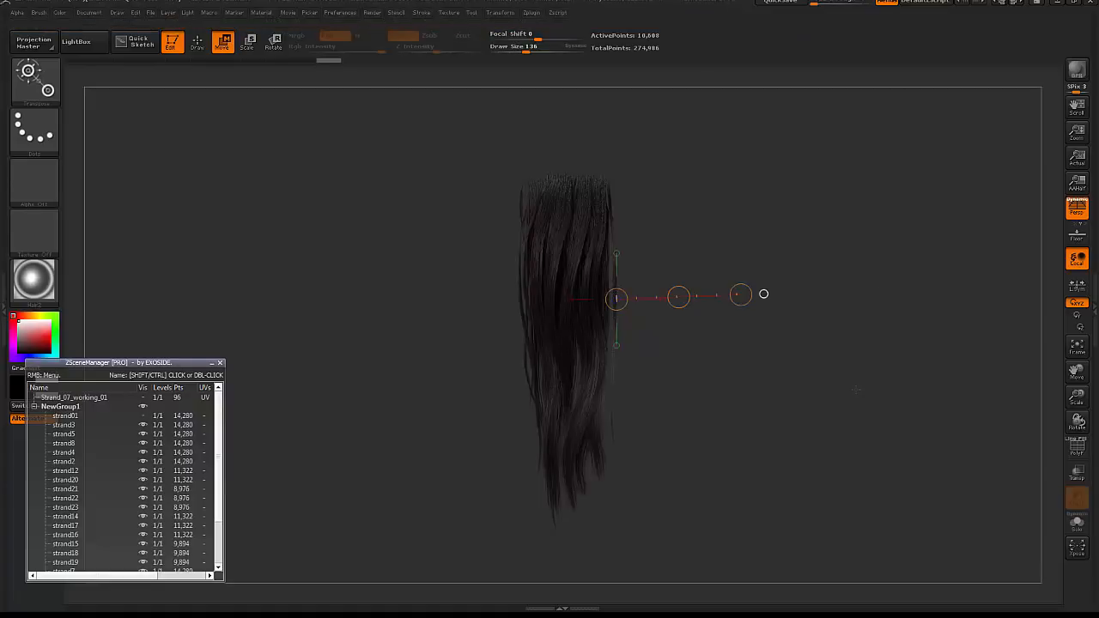
- Pull strand11's length outward along the clump's edge with the Move brush at draw sizes 160 and 150
key("q")
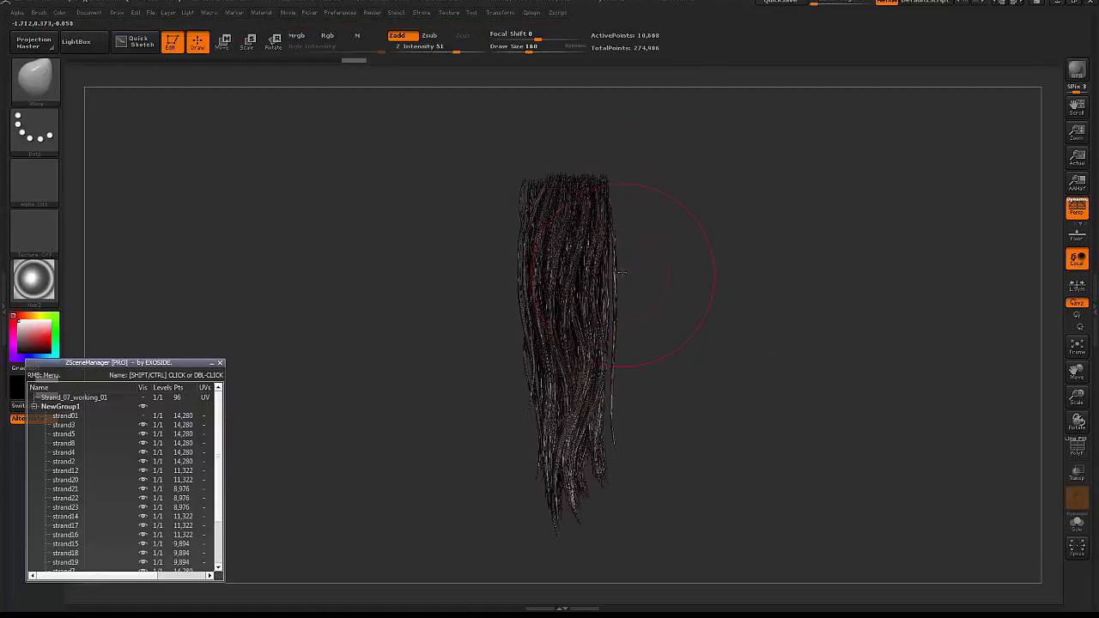
key("space")
left_click_drag(599, 340, 588, 340)
left_click_drag(618, 391, 628, 345, "alt")
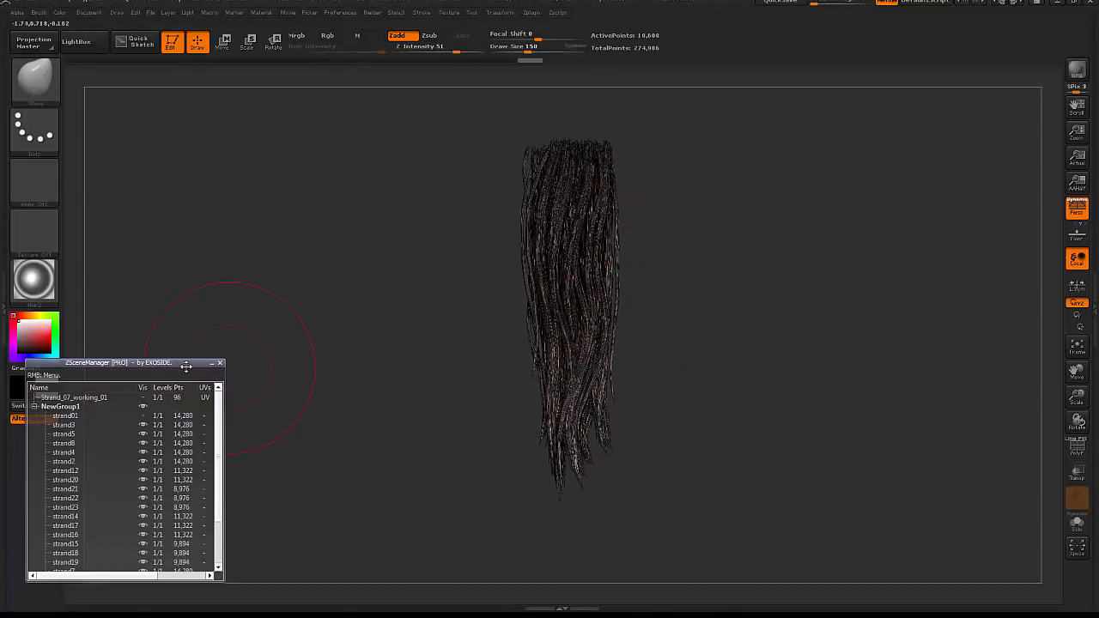
- Duplicate strand11 in the scene manager
left_click_drag(188, 362, 198, 314)
scroll(96, 504, "down", 3)
right_click(96, 504)
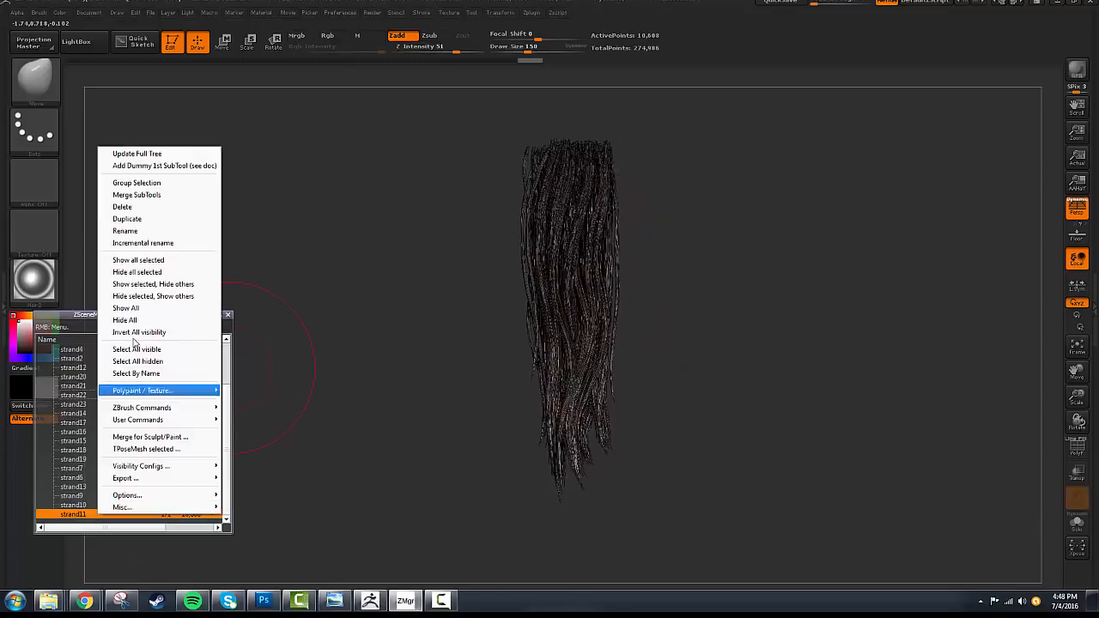
left_click(159, 218)
key("w")
key("q")
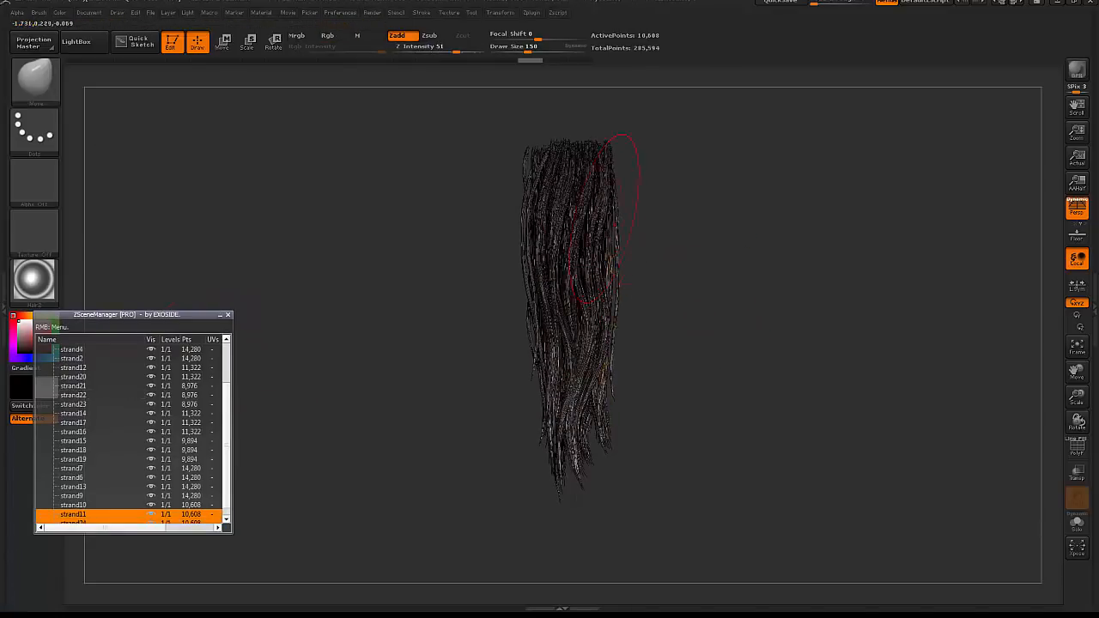
- Reshape the strand11 copy's upper part and lower end with the Move brush at draw sizes 220 and 101
key("space")
left_click_drag(596, 191, 612, 191)
key("w")
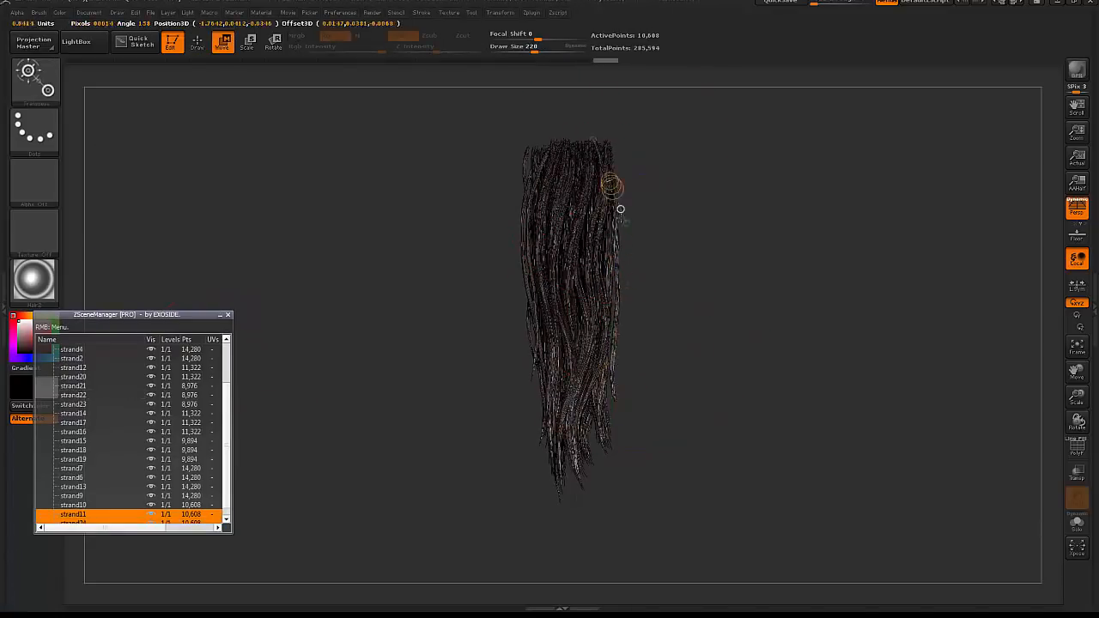
key("q")
key("space")
left_click_drag(609, 335, 597, 336)
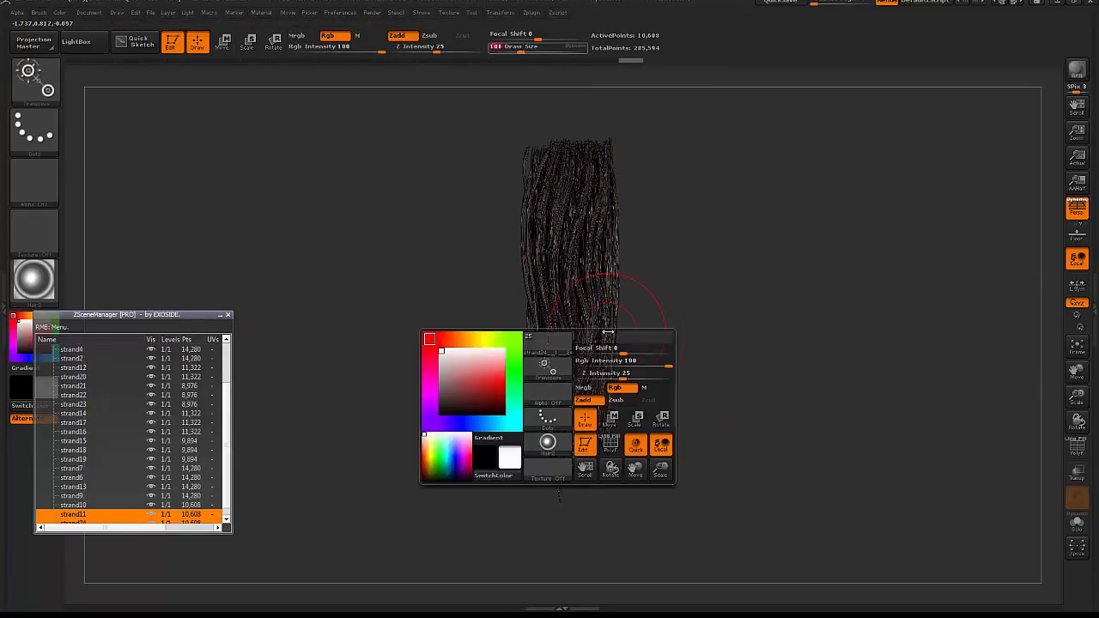
mouse_move(629, 390)
left_mouse_down()
mouse_move(712, 394)
mouse_move(620, 401)
mouse_move(613, 428)
mouse_move(622, 429)
mouse_move(616, 417)
left_mouse_up()
key("space")
key("space")
left_click_drag(611, 369, 611, 388)
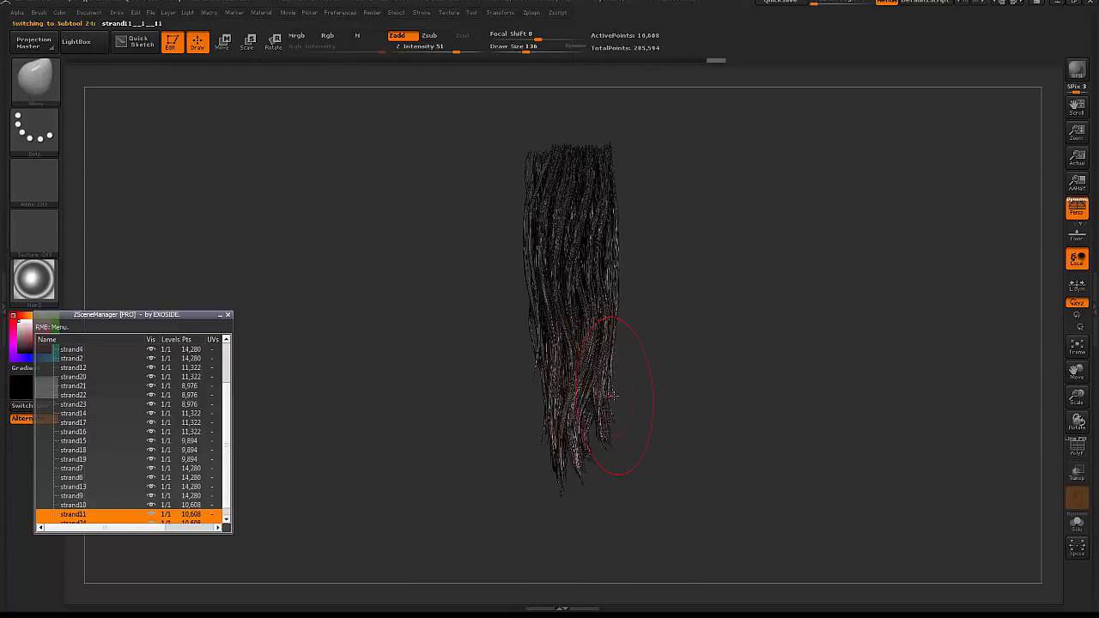
- Adjust strand11's lower end with the Move brush at draw size 97 and pull its upper length outward at draw size 160
key("space")
left_click_drag(613, 398, 605, 399)
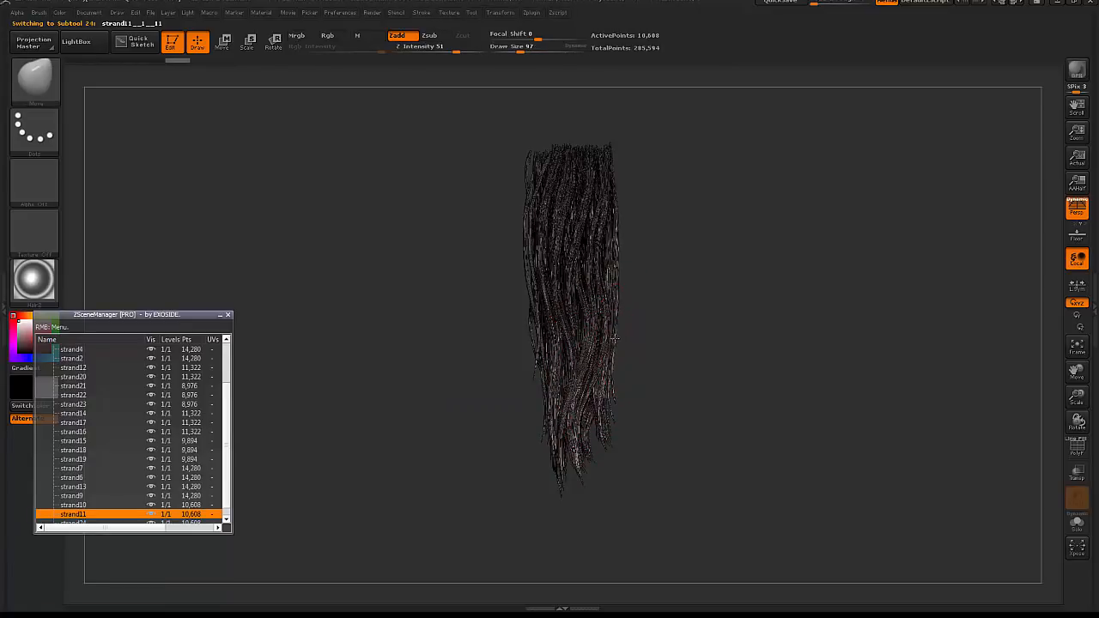
mouse_move(649, 203)
left_mouse_down("alt")
mouse_move(640, 198)
mouse_move(623, 244)
left_mouse_up("alt")
key("space")
left_click_drag(591, 257, 612, 269)
key("ctrl+z")
left_click_drag(605, 212, 617, 204)
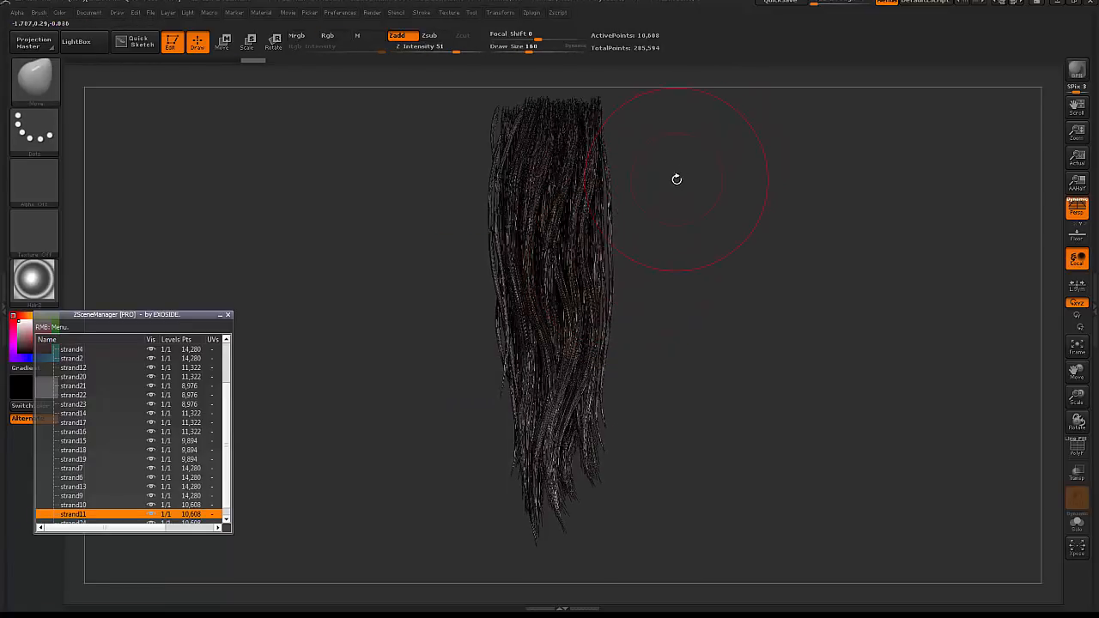
- Try to pull strand11's upper length farther outward with the Move brush at draw size 192
left_click_drag(529, 50, 532, 49)
left_click_drag(696, 239, 695, 230, "alt")
left_click_drag(604, 194, 615, 185)
key("ctrl+z")
- Reduce the Move brush's draw size and check the whole hair clump with a BPR render
left_click_drag(596, 93, 598, 125, "alt")
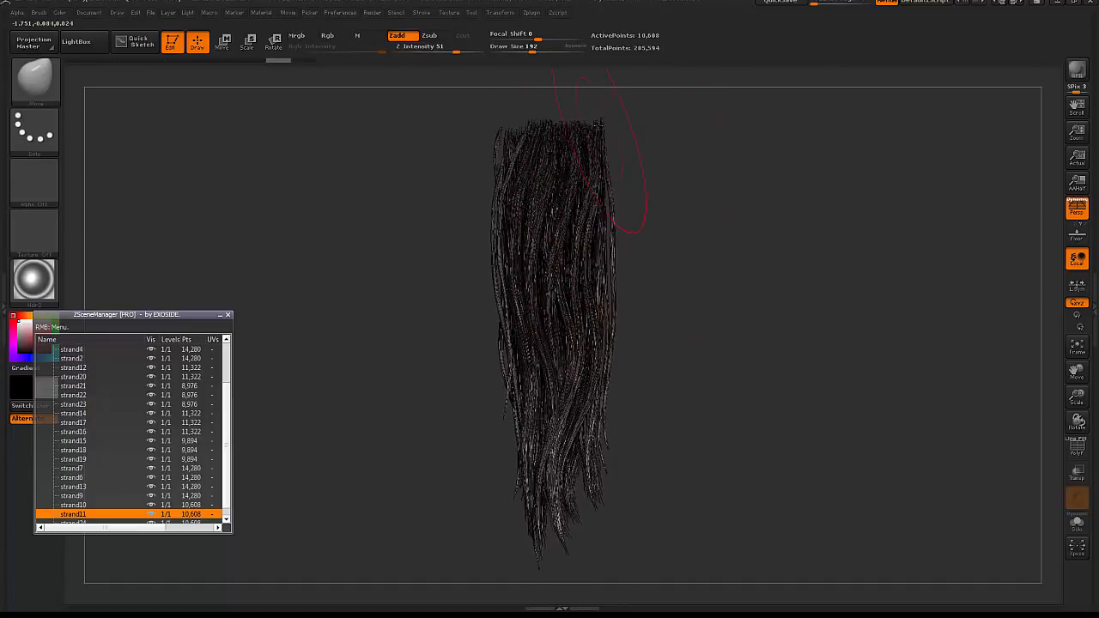
key("space")
left_click_drag(552, 271, 541, 272)
left_click_drag(690, 316, 684, 273, "alt")
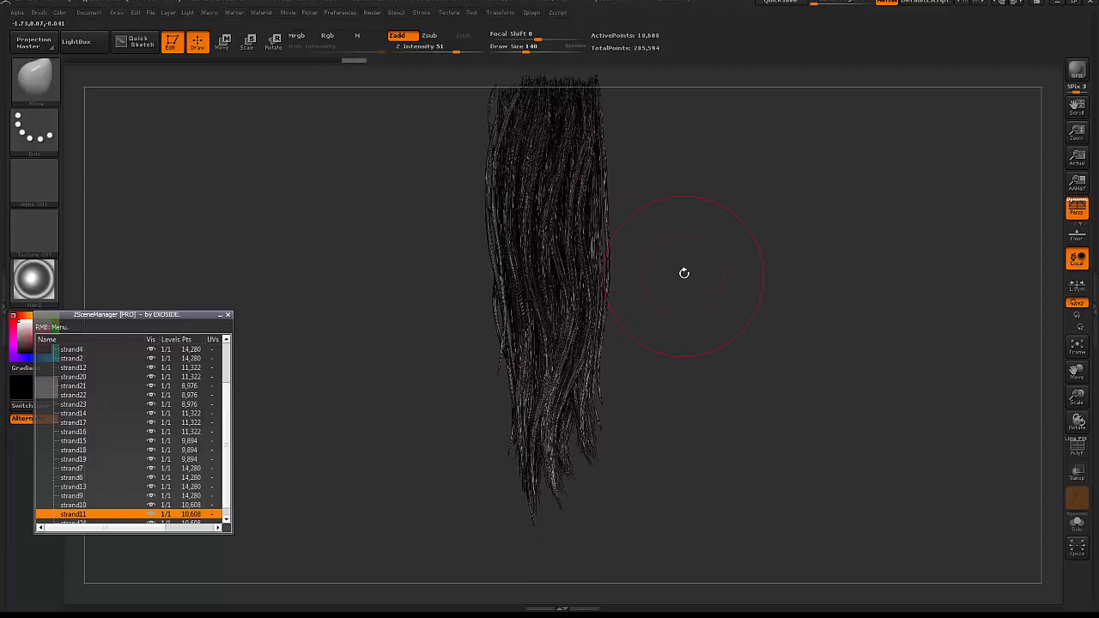
key("shift+r")
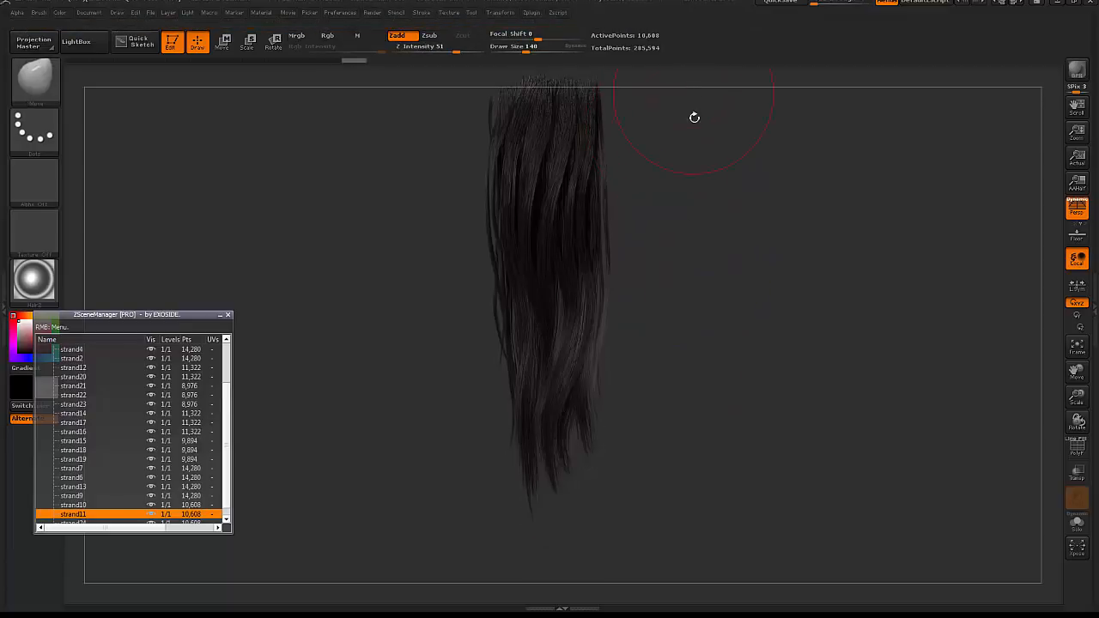
- Place a Transpose Move line beside strand11's outer edge
left_click(668, 349)
left_click_drag(669, 348, 601, 344)
key("w")
left_click_drag(678, 258, 755, 253)
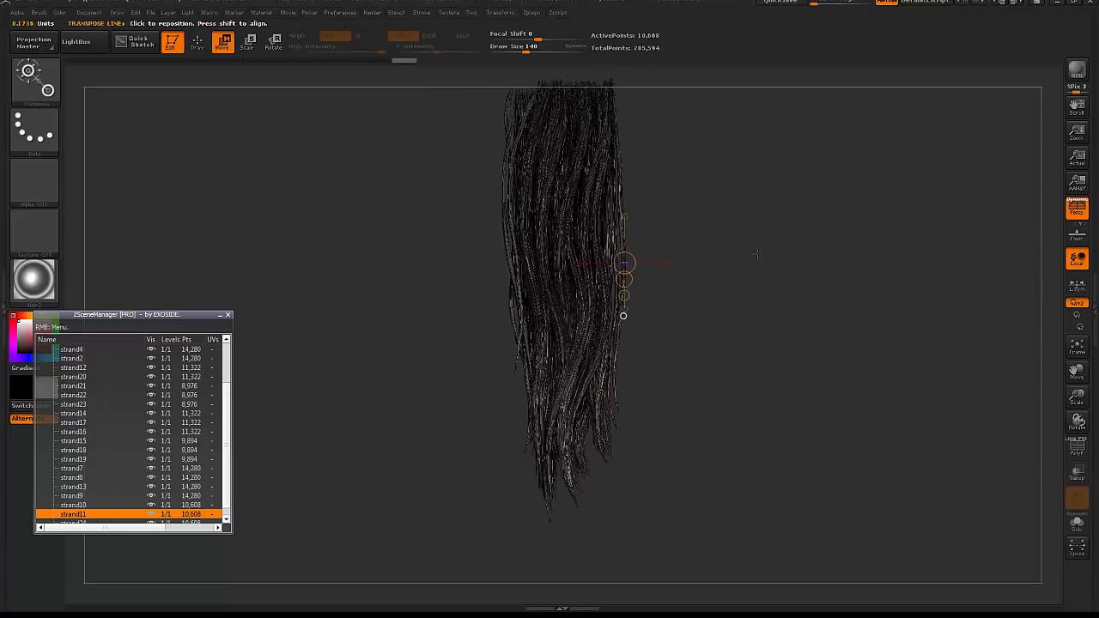
- Adjust strand11's outer length with the Move brush at draw size 86 and render the clump with BPR
key("q")
key("space")
left_click_drag(630, 292, 634, 292)
key("space")
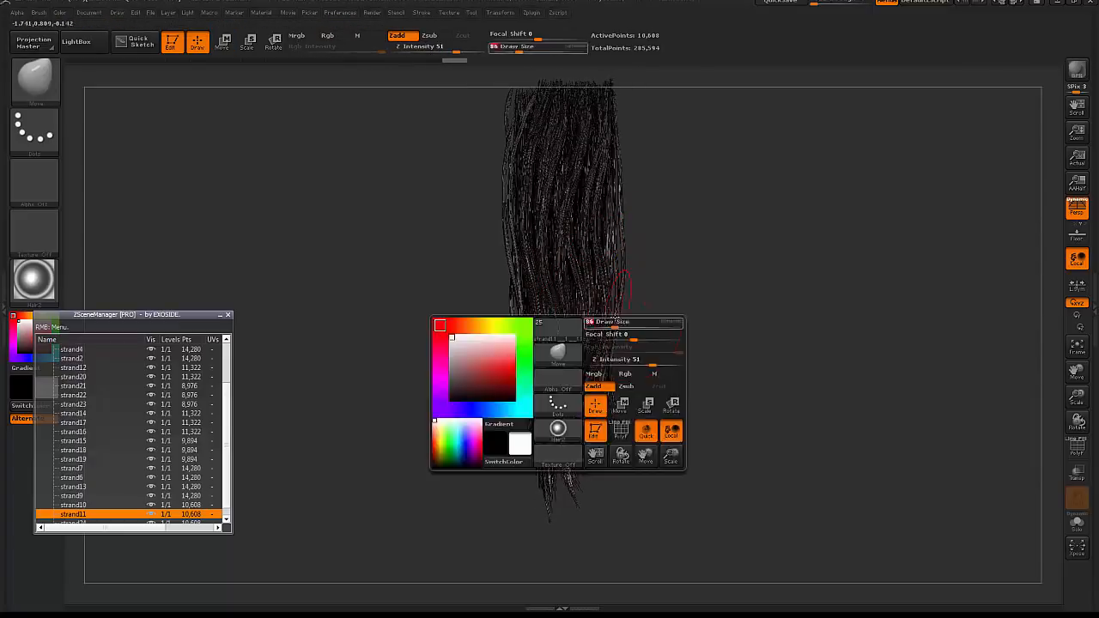
mouse_move(616, 322)
left_mouse_down()
mouse_move(606, 322)
mouse_move(631, 335)
left_mouse_up()
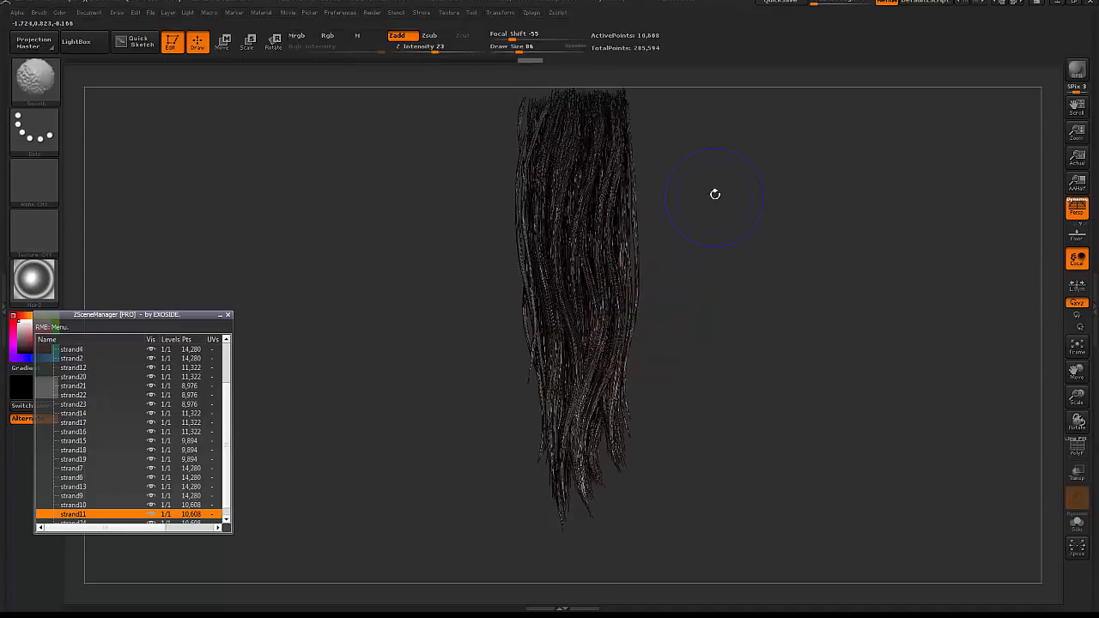
key("shift+r")
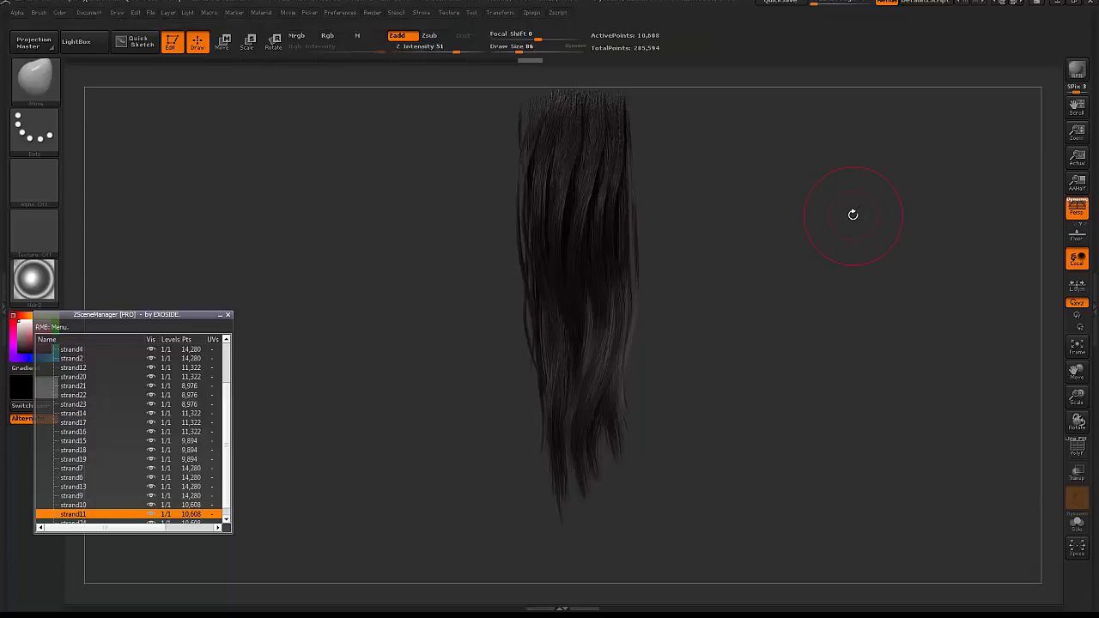
- Nudge strand11's outer length slightly inward with a larger Move brush and check it with another BPR render
mouse_move(645, 233)
left_mouse_down()
mouse_move(662, 248)
mouse_move(639, 250)
left_mouse_up()
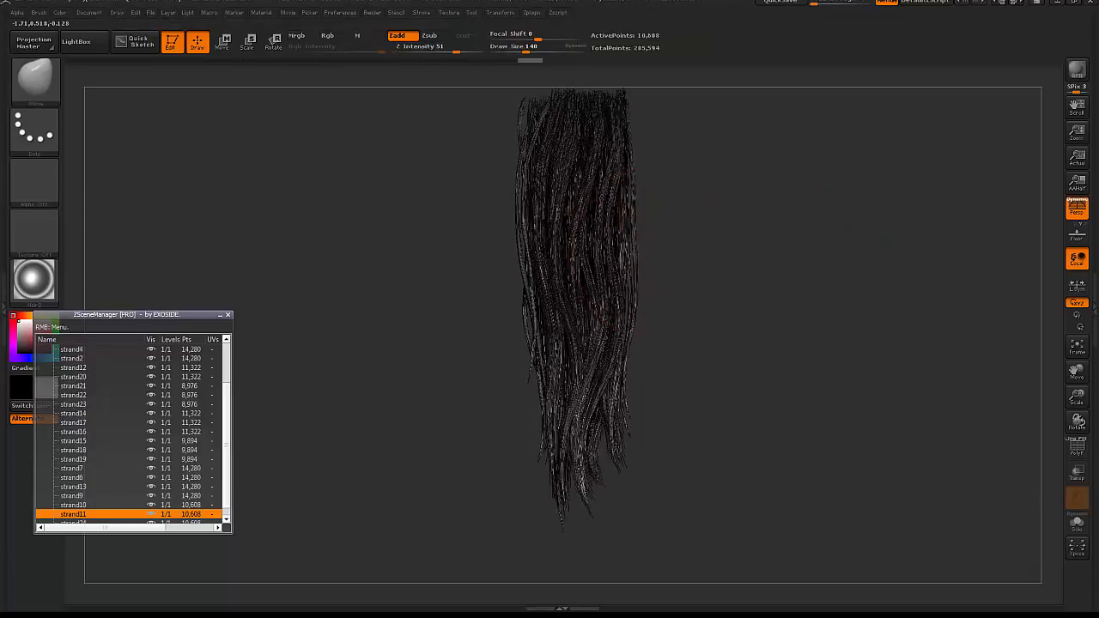
left_click_drag(715, 181, 720, 153, "alt")
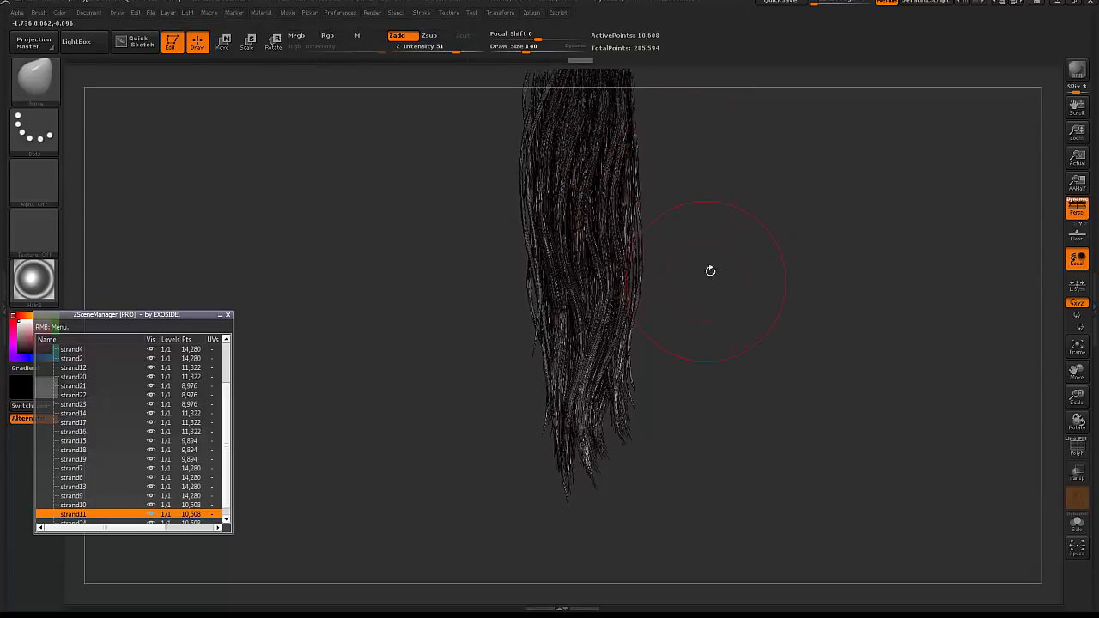
key("shift+r")
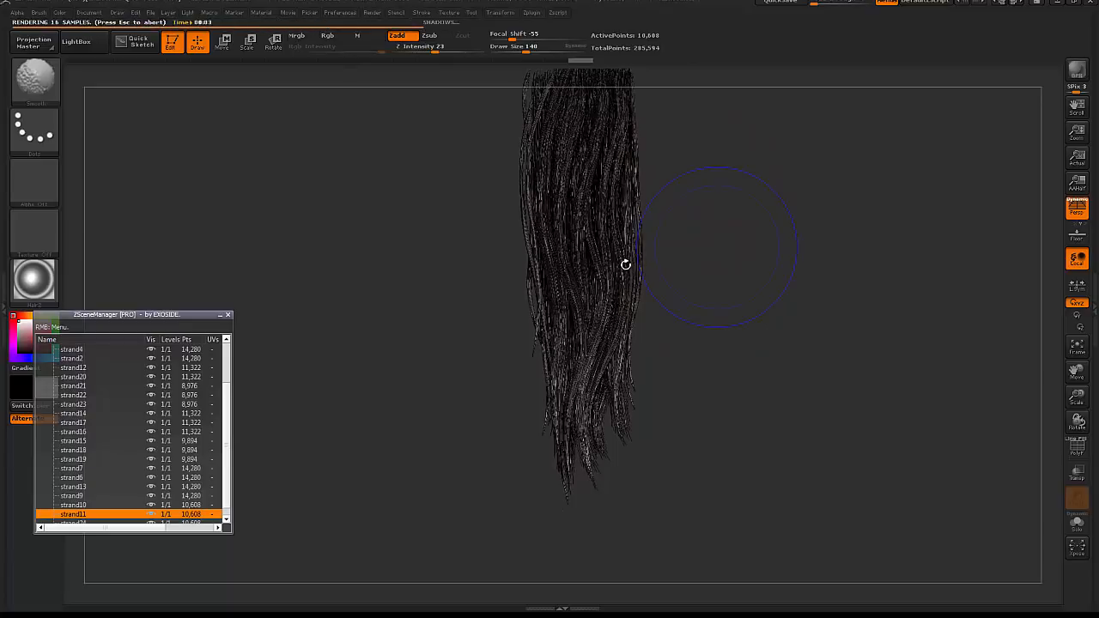
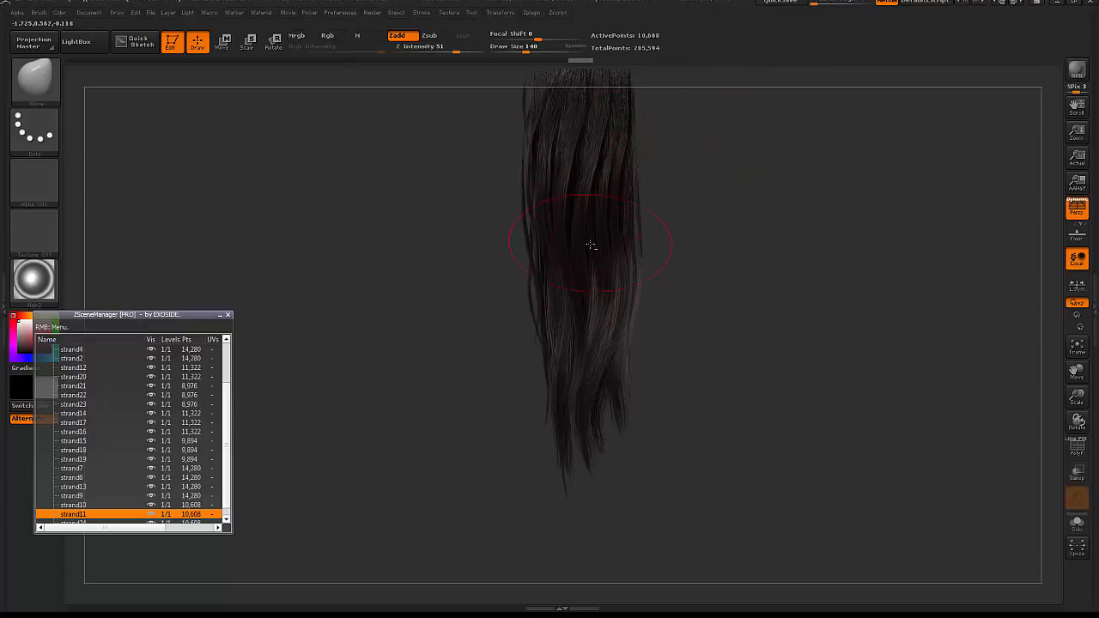
left_click(719, 334)
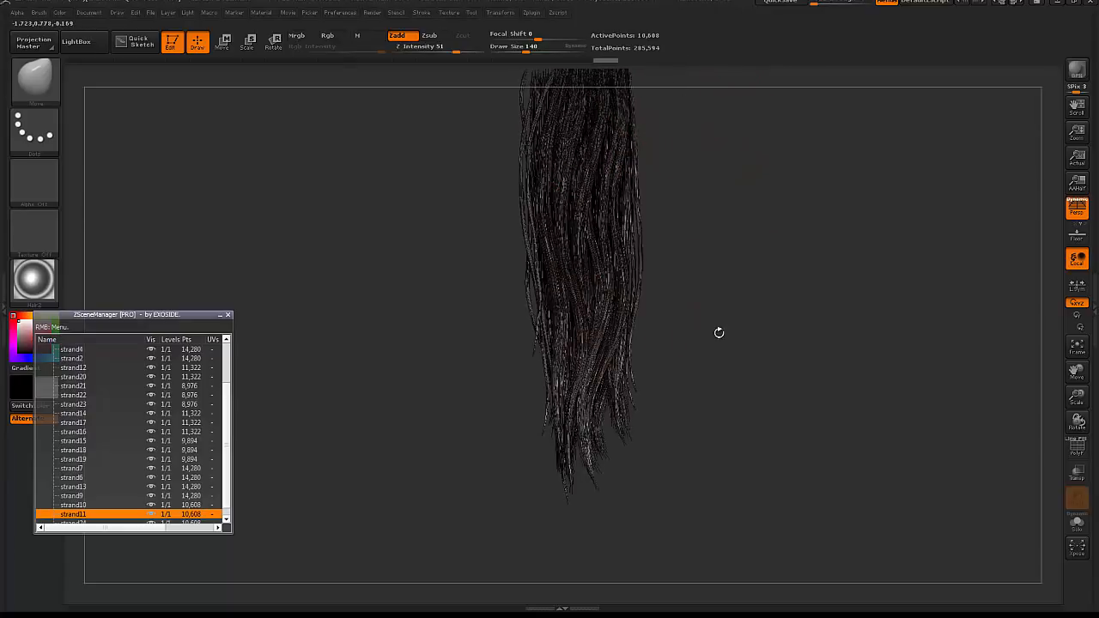
- Select strand18 and pull its lower end upward with the Move brush at draw sizes 251 and 105
left_click(593, 255, "alt")
mouse_move(577, 391)
left_mouse_down()
mouse_move(597, 365)
mouse_move(580, 352)
left_mouse_up()
left_click_drag(717, 328, 754, 330, "shift")
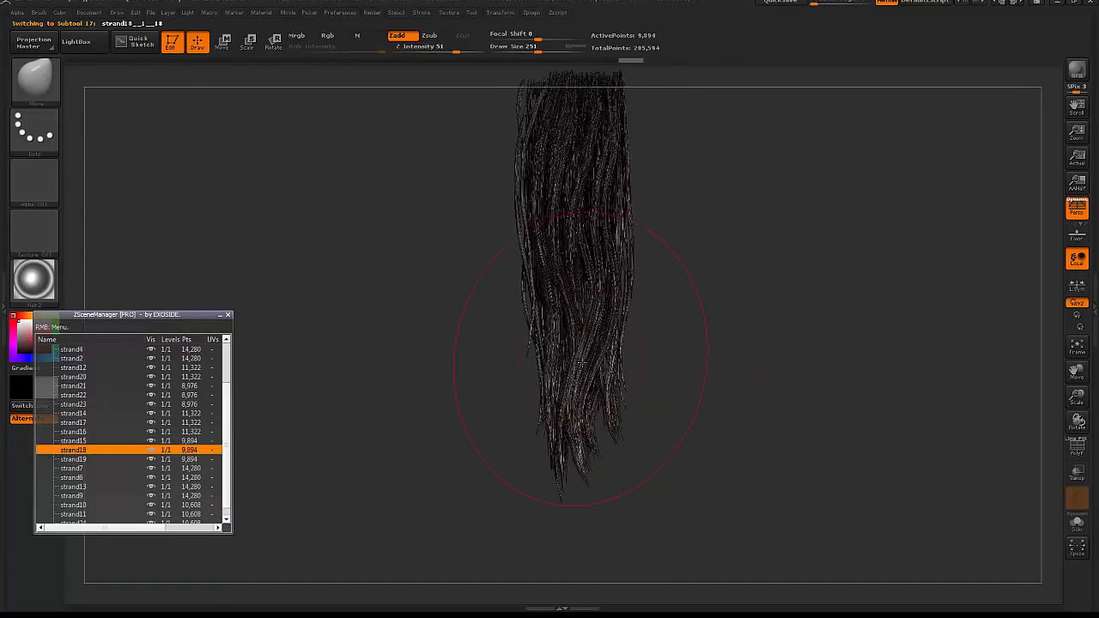
key("space")
left_click_drag(550, 395, 515, 395)
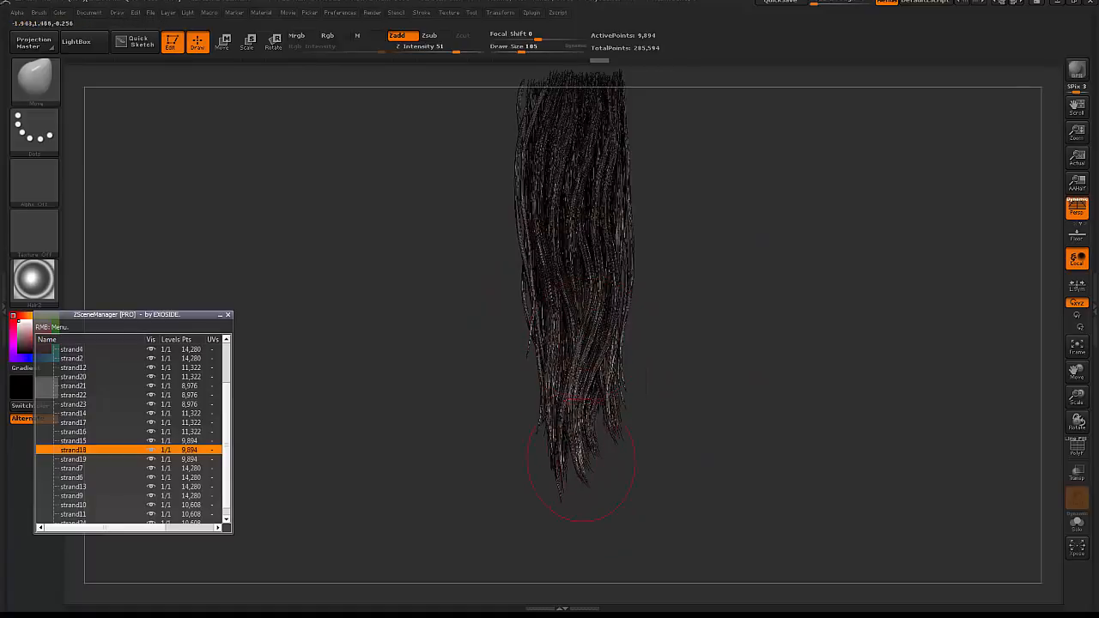
key("space")
mouse_move(570, 434)
left_mouse_down()
mouse_move(581, 434)
mouse_move(576, 421)
left_mouse_up()
- Shift strand18's lower length with an enlarged Move brush and render a closer view of the clump with BPR
left_click_drag(688, 324, 653, 331)
key("space")
mouse_move(595, 370)
left_mouse_down()
mouse_move(574, 364)
mouse_move(571, 378)
left_mouse_up()
left_click_drag(645, 326, 723, 330)
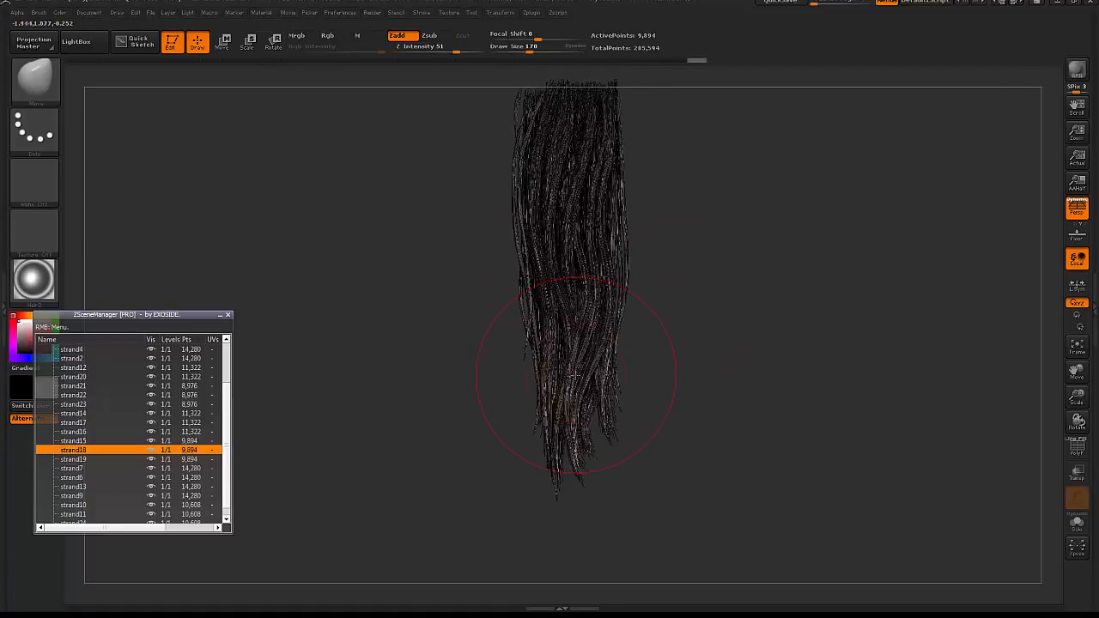
left_click_drag(579, 380, 573, 372)
mouse_move(883, 352)
left_mouse_down()
mouse_move(841, 253)
mouse_move(784, 241)
mouse_move(841, 262)
left_mouse_up()
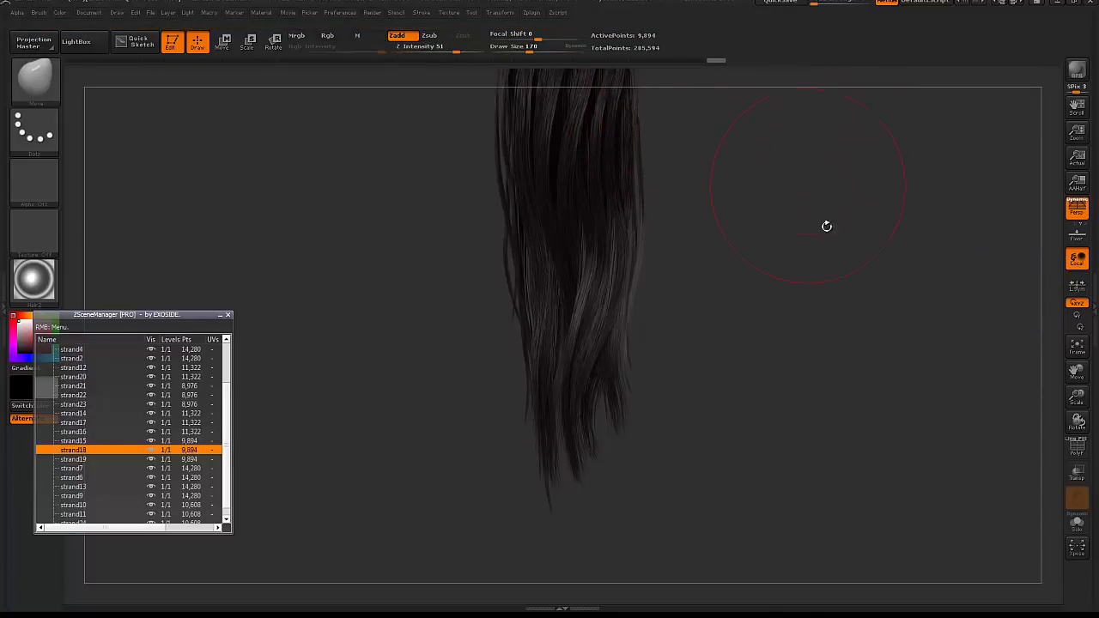
- Select strand17 within the clump and duplicate it in the scene manager
mouse_move(666, 140)
left_mouse_down()
mouse_move(780, 177)
mouse_move(530, 223)
left_mouse_up()
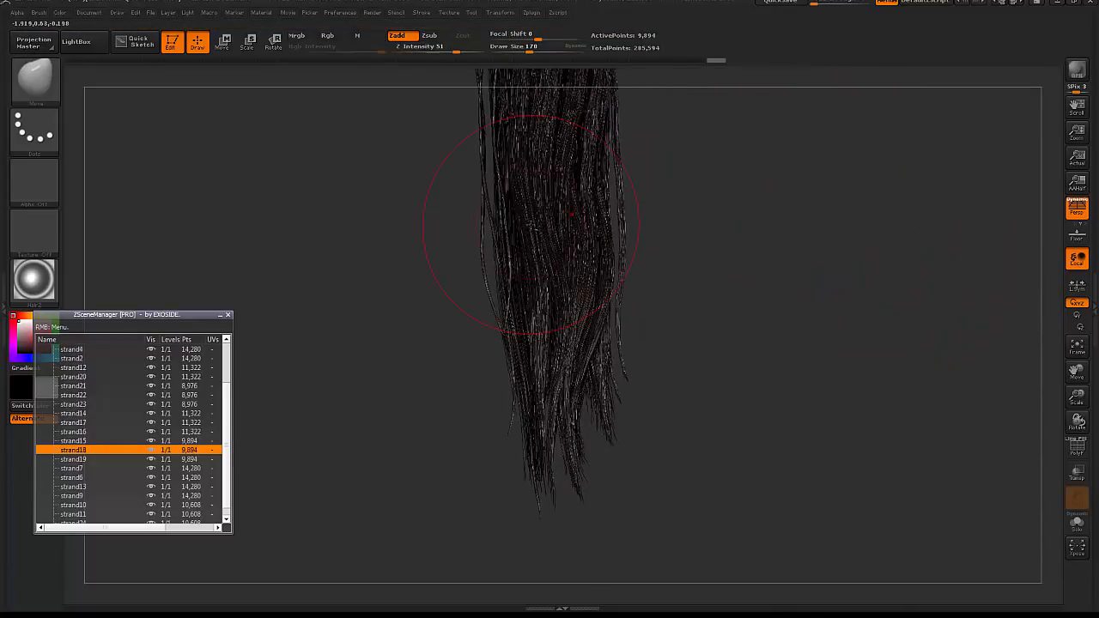
left_click(534, 228, "alt")
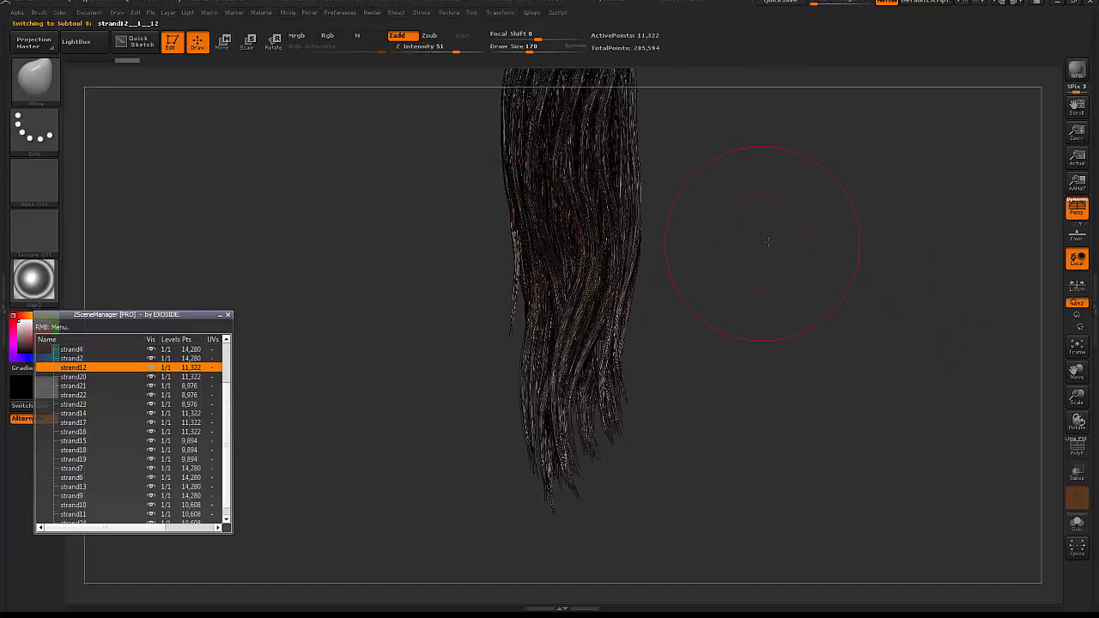
left_click(546, 240, "alt")
mouse_move(771, 303)
left_mouse_down()
mouse_move(716, 309)
mouse_move(752, 301)
left_mouse_up()
right_click(84, 423)
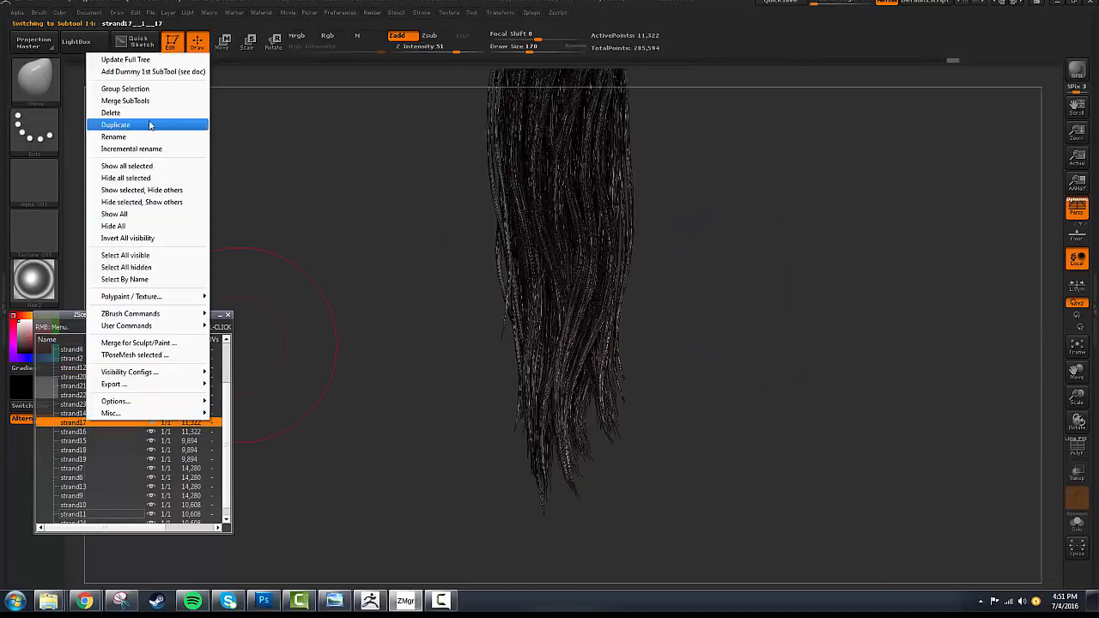
left_click(151, 125)
- Try to reposition the strand17 copy with Transpose Move and shift its lower end with the Move brush at draw size 297
key("w")
mouse_move(552, 270)
left_mouse_down()
mouse_move(647, 279)
mouse_move(601, 275)
left_mouse_up()
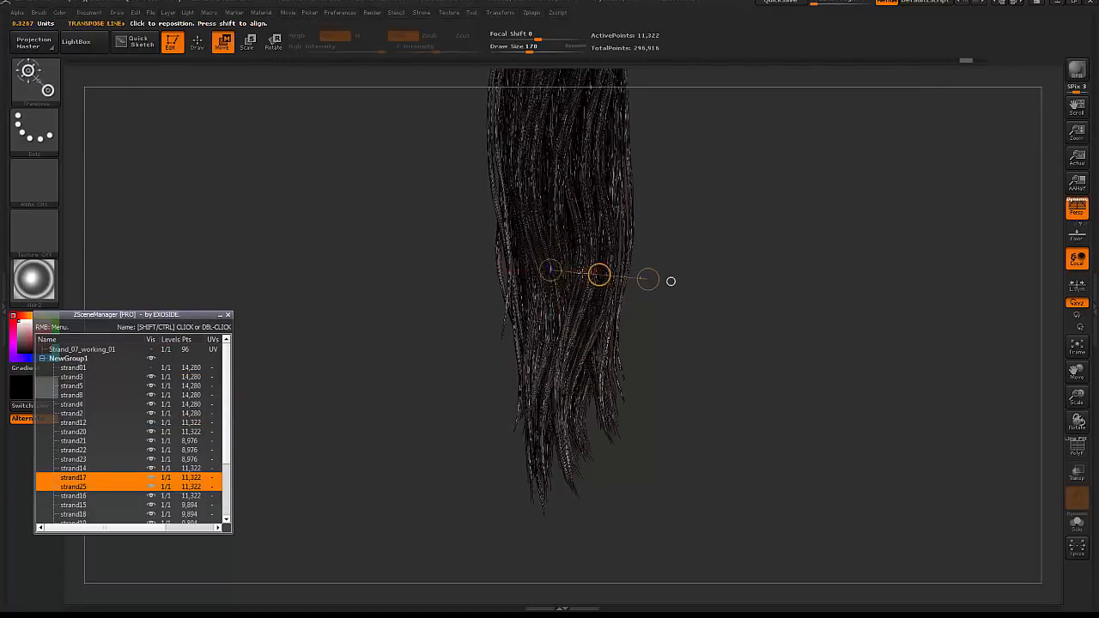
left_click_drag(524, 242, 647, 233)
key("q")
key("space")
left_click_drag(563, 282, 578, 282)
left_click_drag(534, 453, 559, 451)
key("ctrl+z")
key("ctrl+z")
key("ctrl+z")
key("ctrl+z")
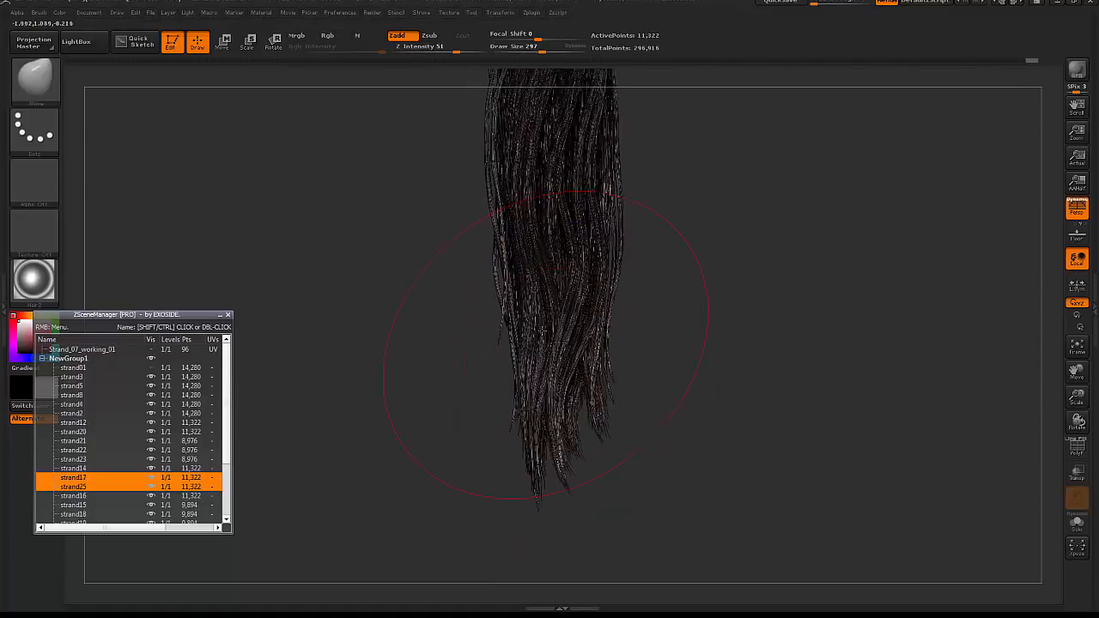
- Lift the strand17 copy's root end into the top of the clump with a smaller Move brush
key("space")
left_click_drag(538, 276, 534, 276)
left_click_drag(610, 279, 721, 283)
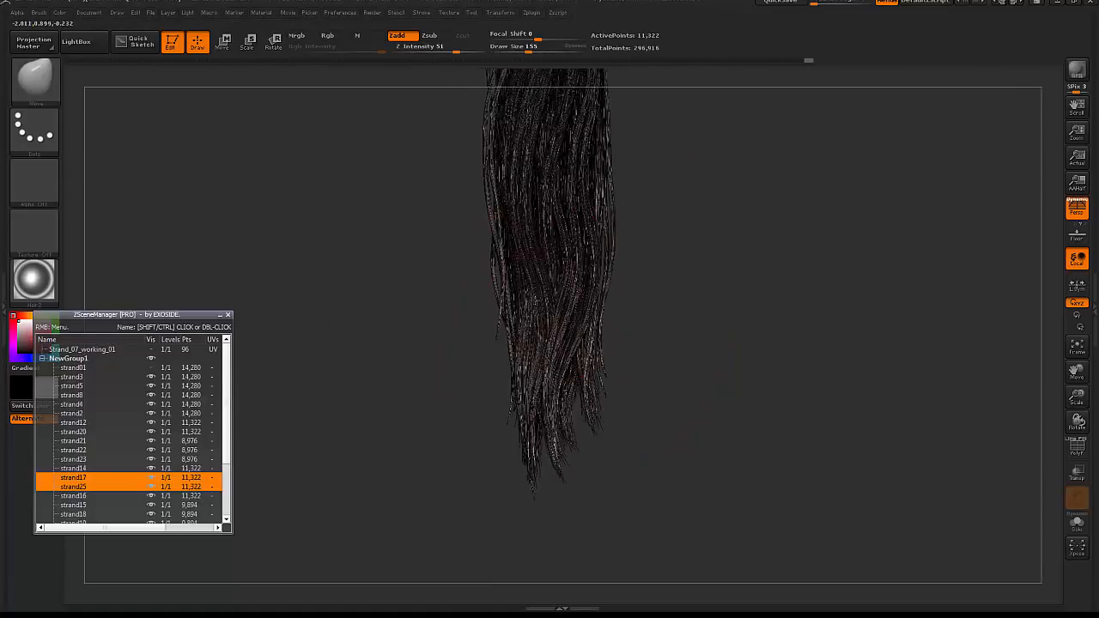
key("s")
left_click_drag(681, 169, 703, 313, "alt")
key("space")
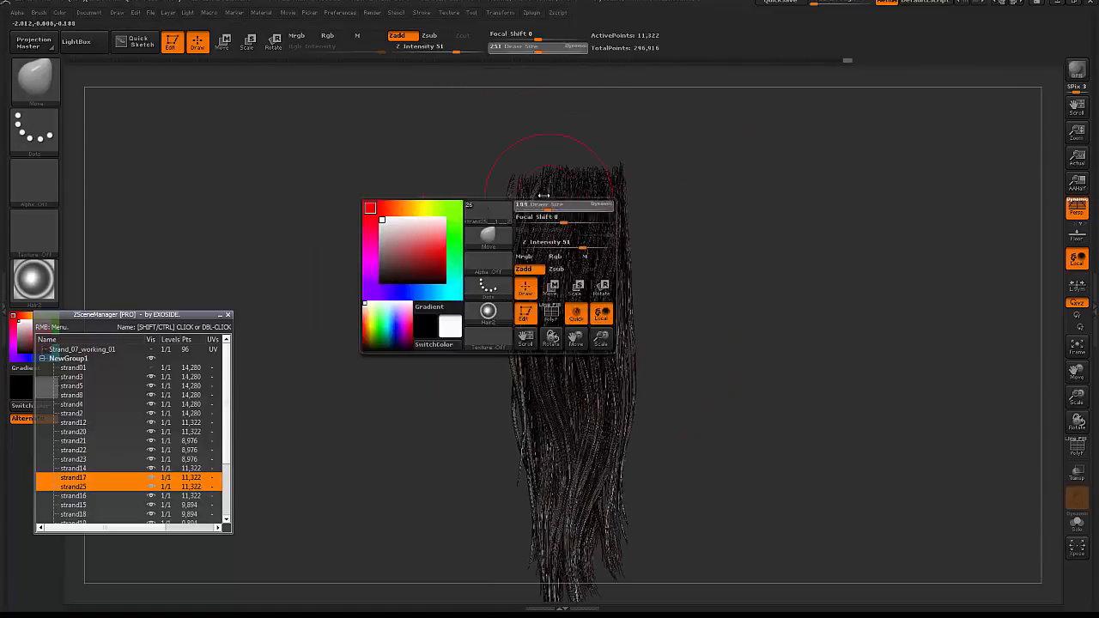
left_click(560, 174)
mouse_move(560, 204)
left_mouse_down()
mouse_move(536, 203)
mouse_move(570, 174)
left_mouse_up()
key("s")
left_click(569, 190)
left_click_drag(721, 191, 614, 190)
left_click(558, 210)
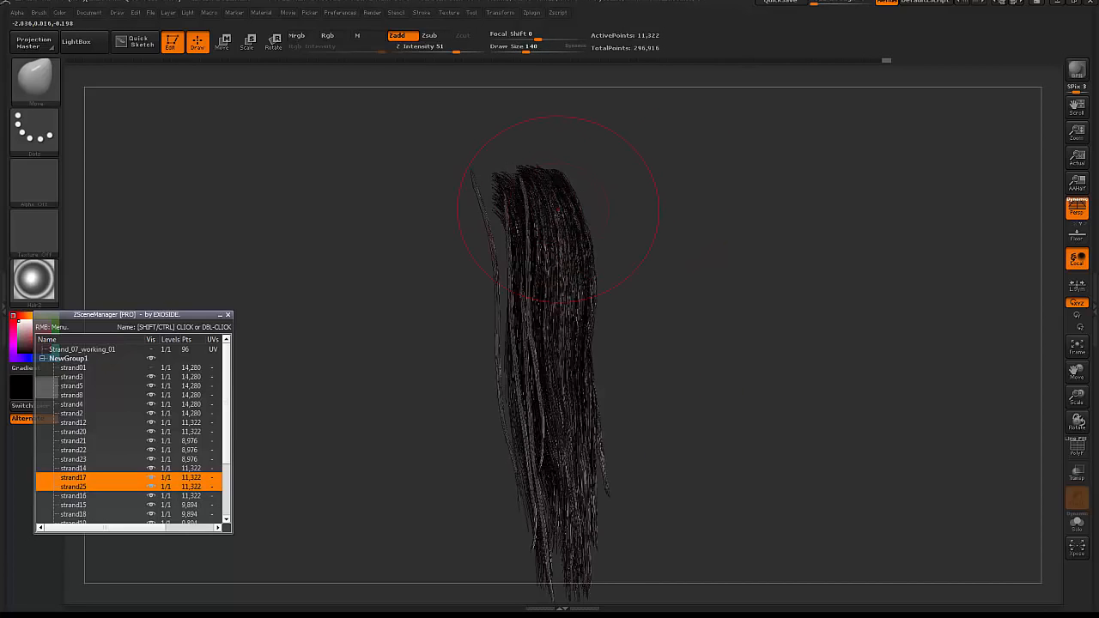
- Isolate the strand17 copy in Solo mode and set up the Move brush at draw size 65
left_click(1076, 522)
key("w")
mouse_move(534, 211)
left_mouse_down()
mouse_move(652, 199)
mouse_move(680, 265)
left_mouse_up()
key("q")
key("space")
left_click_drag(560, 173, 549, 173)
key("b")
key("m")
key("v")
key("space")
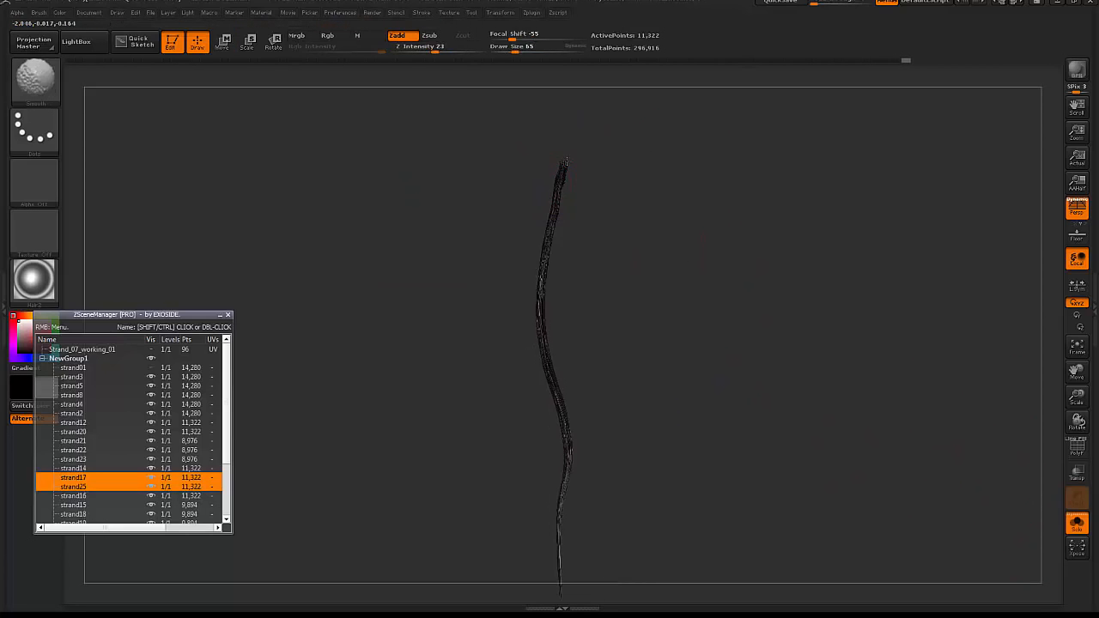
left_click_drag(620, 270, 643, 183, "alt")
- Ruffle the isolated strand's fibers along its length with the GroomTurbulence brush at draw size 72
key("b")
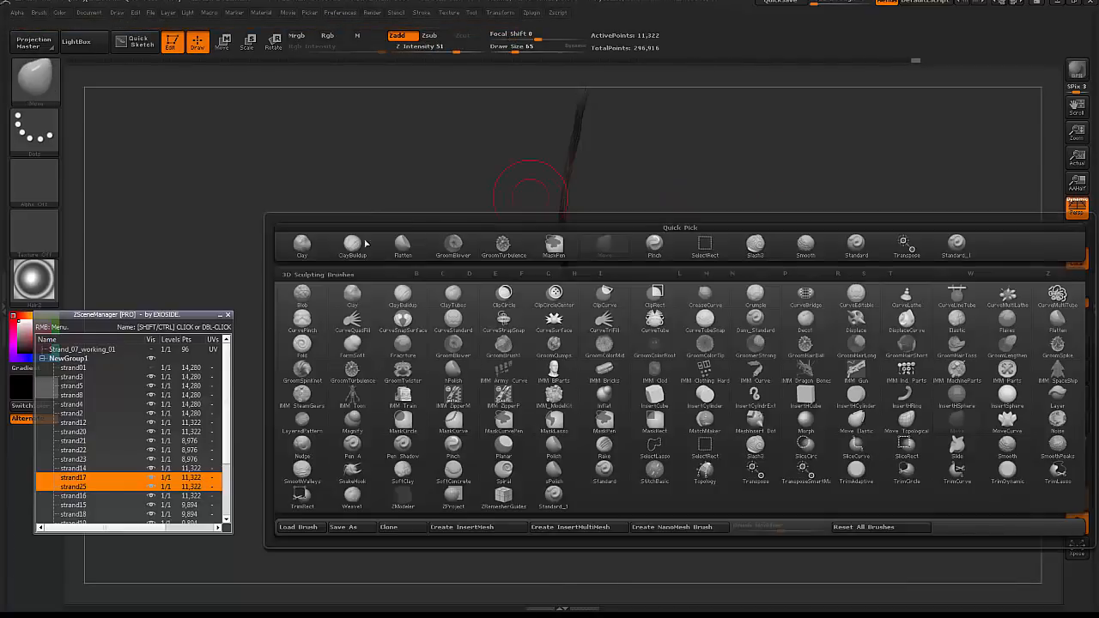
left_click(457, 250)
key("space")
left_click(414, 269)
left_click(503, 288)
key("space")
mouse_move(550, 230)
left_mouse_down()
mouse_move(577, 115)
mouse_move(572, 303)
left_mouse_up()
left_click_drag(576, 393, 566, 262)
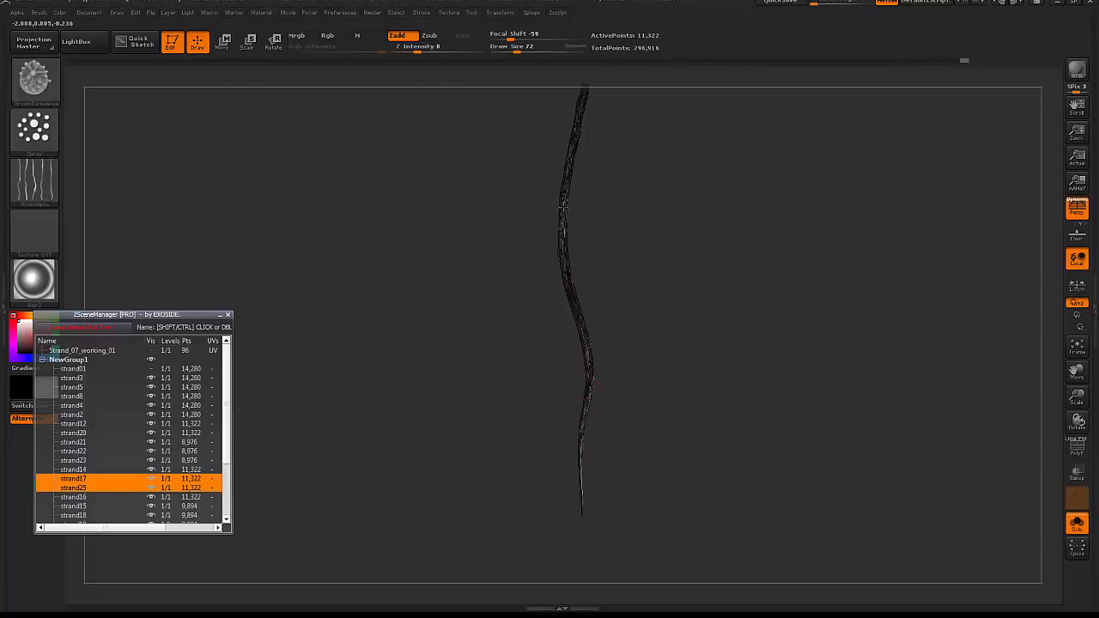
- Render the isolated strand with BPR and check its FiberMesh BPR radius setting
key("shift+r")
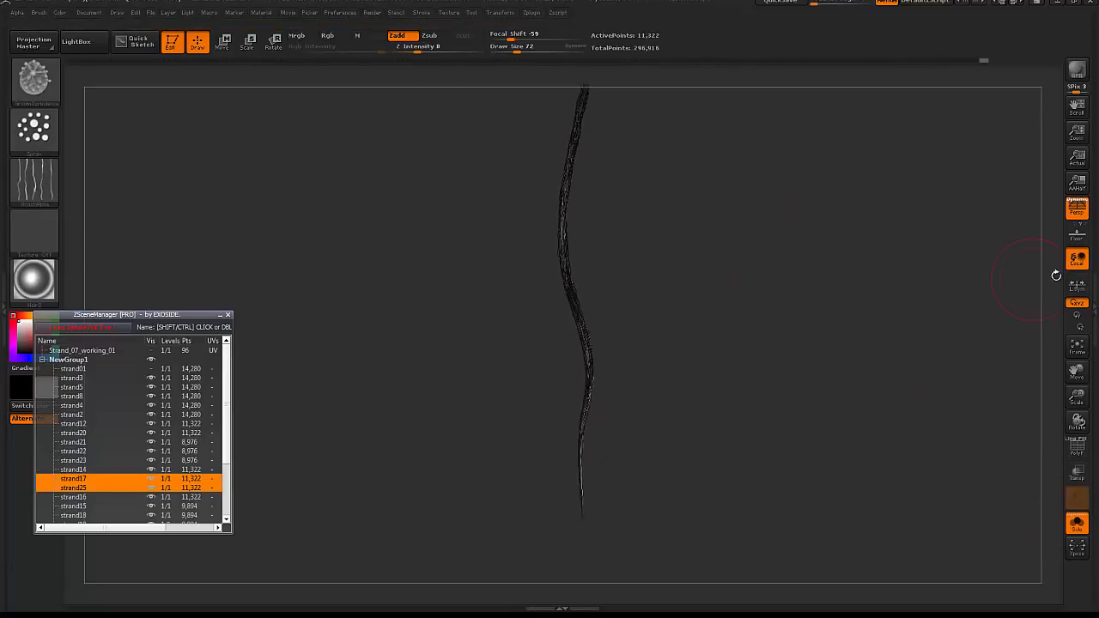
left_click(1096, 253)
left_click(1006, 544)
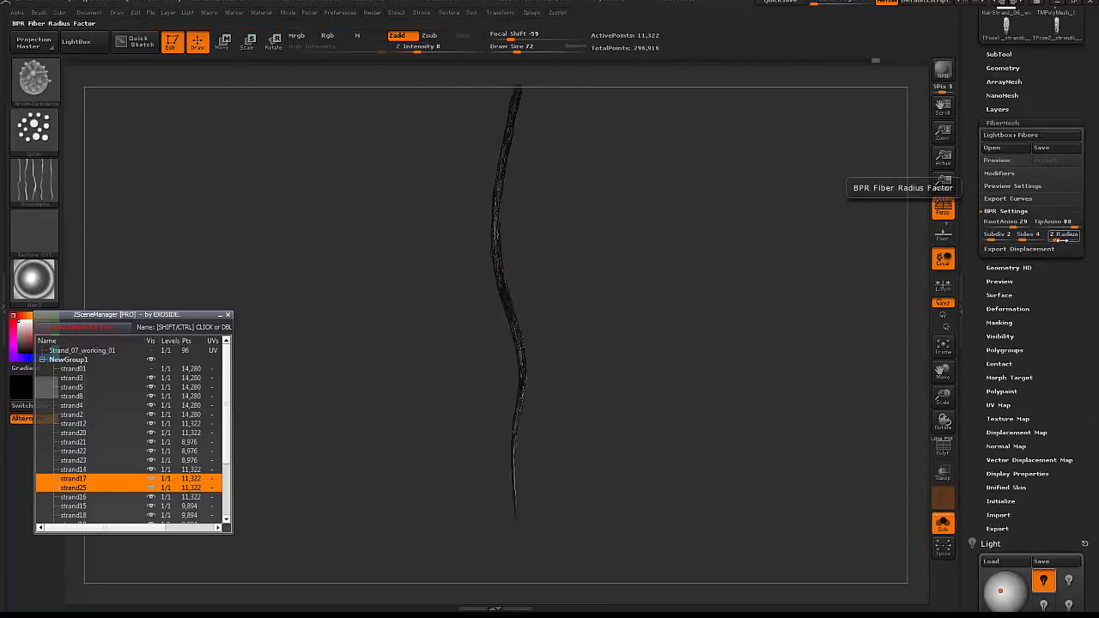
- Show the full clump again, switch to the Move brush at draw size 150, and render with BPR
left_click(943, 522)
key("b")
key("m")
key("v")
key("bracketright")
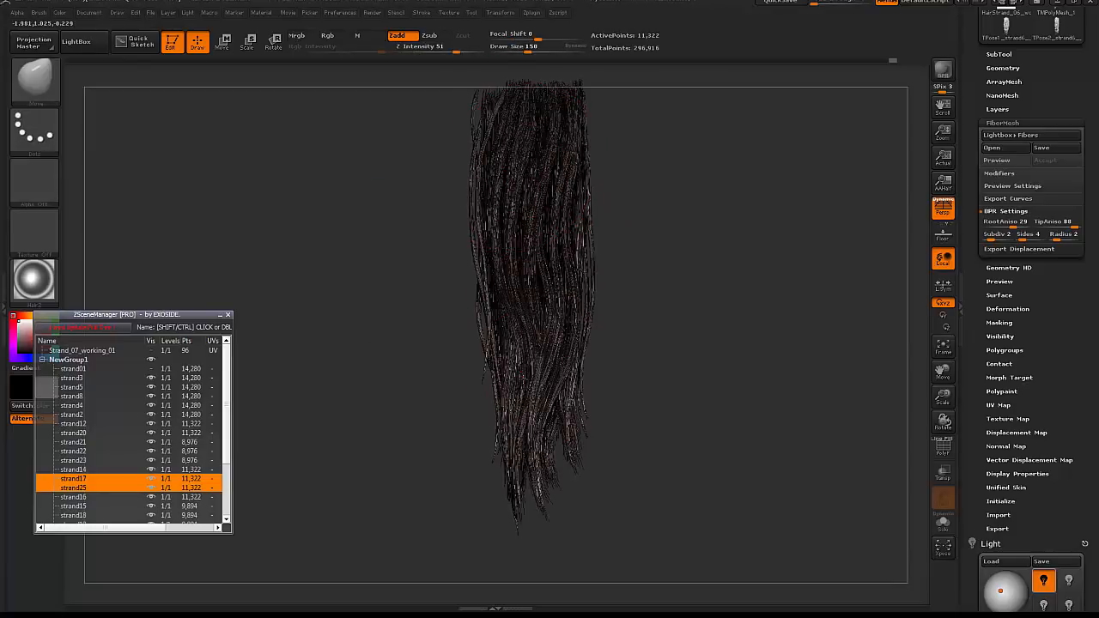
mouse_move(602, 396)
left_mouse_down()
mouse_move(670, 369)
mouse_move(704, 294)
mouse_move(712, 206)
mouse_move(740, 203)
left_mouse_up()
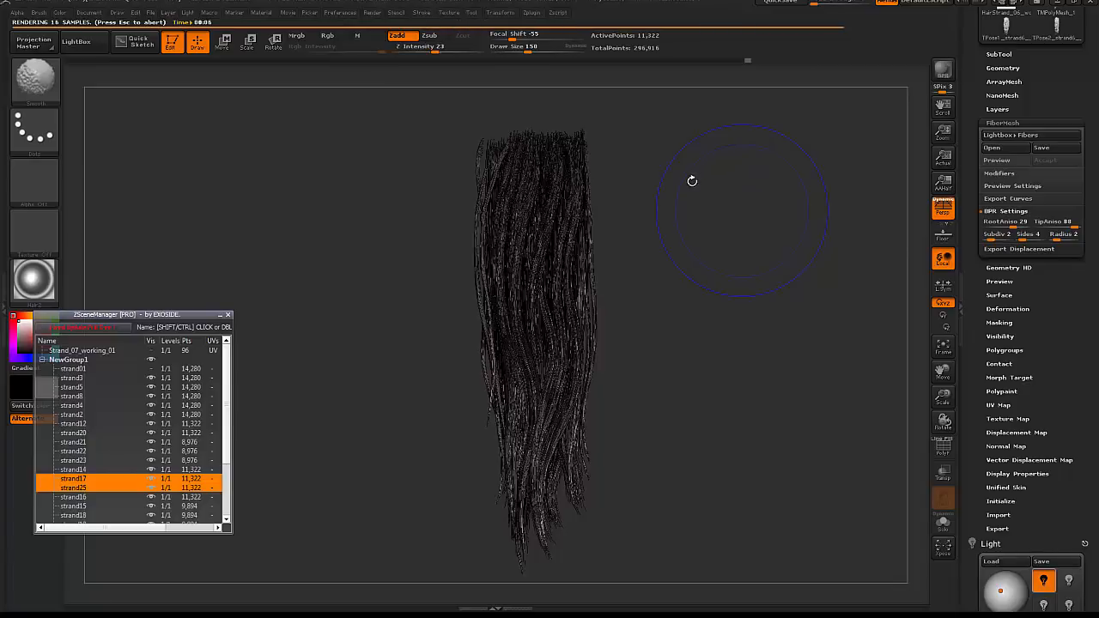
- Reshape the strand17 copy's lower end with the Move brush at draw size 150
left_click_drag(527, 324, 515, 520)
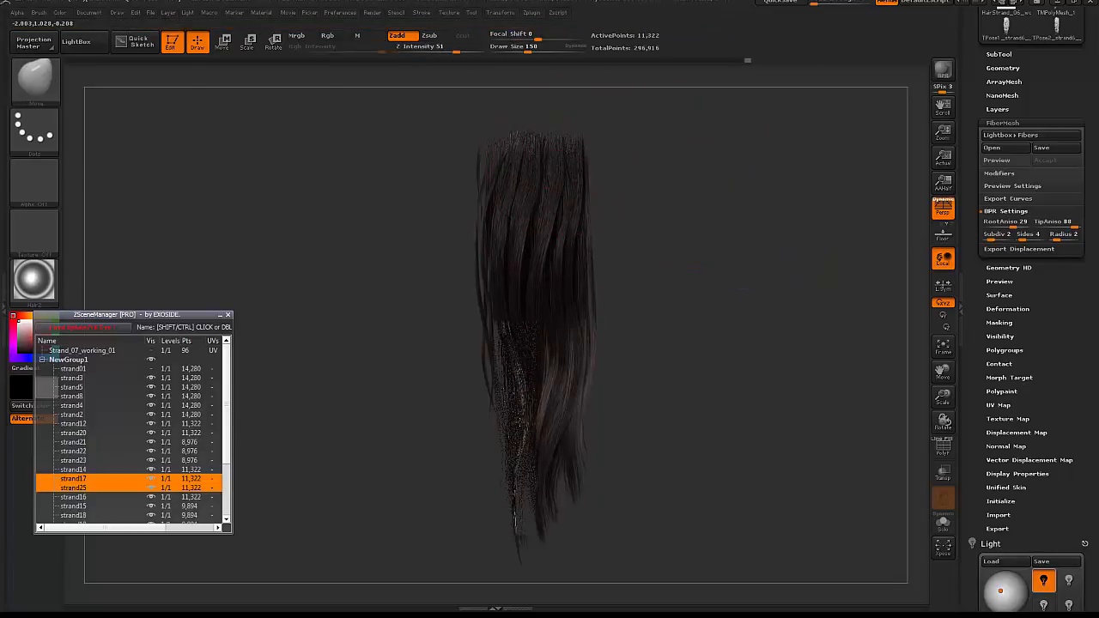
left_click_drag(668, 404, 601, 407)
mouse_move(532, 430)
left_mouse_down()
mouse_move(550, 407)
mouse_move(702, 406)
mouse_move(689, 427)
mouse_move(653, 362)
mouse_move(526, 450)
left_mouse_up()
left_click_drag(584, 387, 626, 388)
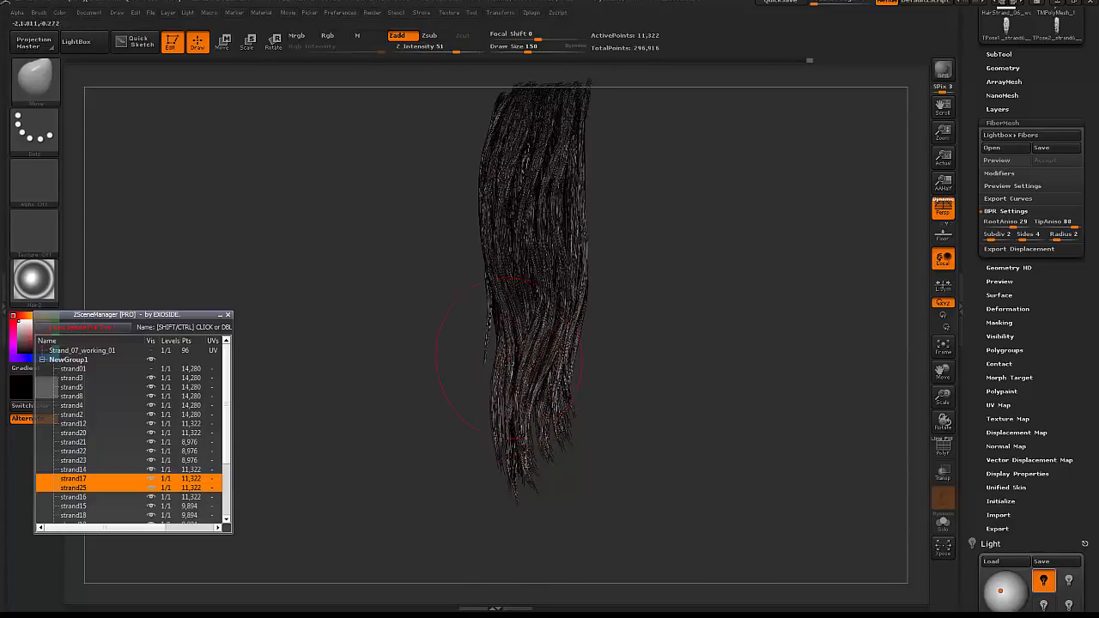
- Adjust the strand17 copy's middle length from several angles with the Move brush at draw size 150
left_click_drag(604, 345, 558, 341)
left_click_drag(492, 286, 504, 284)
left_click_drag(635, 274, 549, 272)
left_click_drag(502, 280, 497, 280)
mouse_move(550, 283)
left_mouse_down()
mouse_move(564, 284)
mouse_move(499, 277)
left_mouse_up()
- Pull the strand17 copy's upper length inward with the Move brush at draw size 175 and render the clump with BPR
key("bracketleft")
key("bracketright")
left_click_drag(486, 225, 503, 220)
left_click_drag(594, 182, 674, 194)
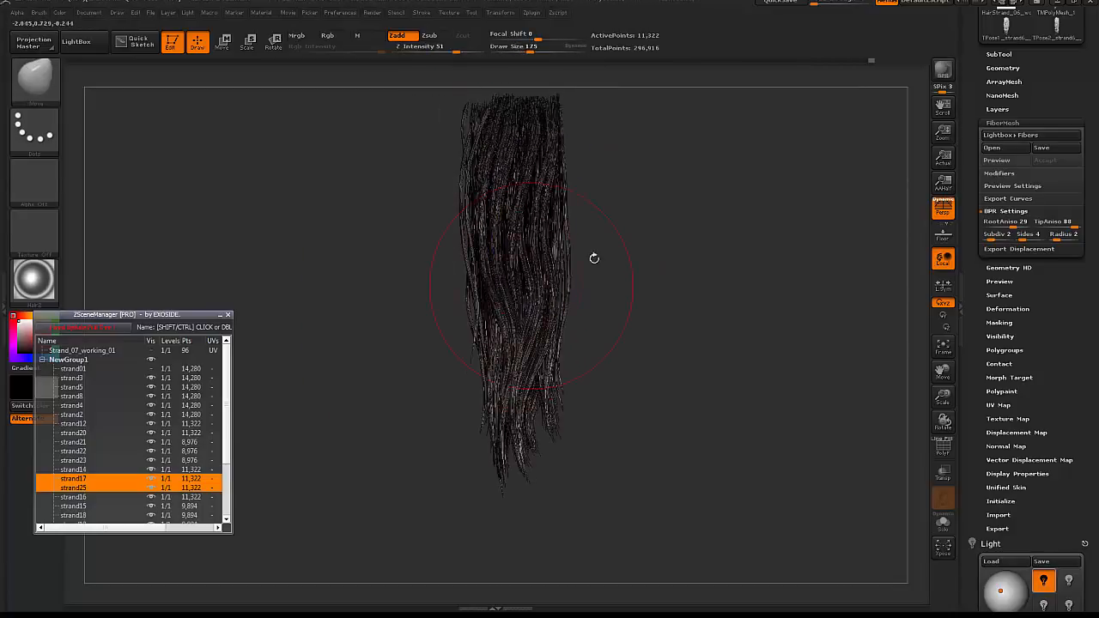
left_click_drag(593, 257, 524, 251)
left_click_drag(591, 205, 611, 191)
key("shift+r")
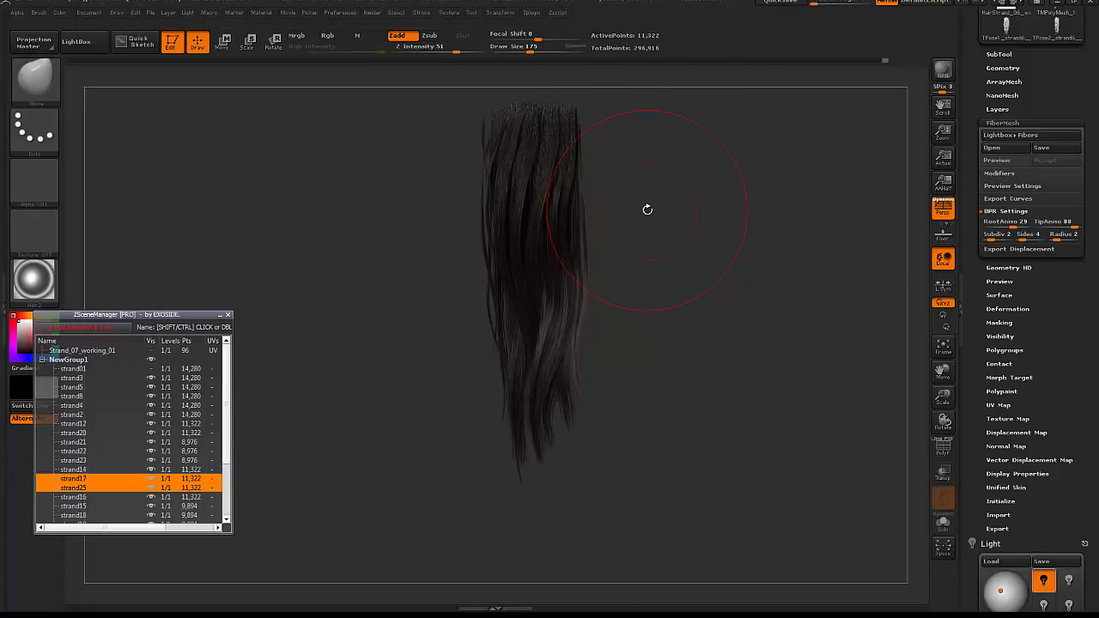
- Render the clump with BPR and create a low-res TPoseMesh of all visible strands with Transpose Master
mouse_move(758, 229)
left_mouse_down()
mouse_move(759, 270)
mouse_move(527, 258)
mouse_move(626, 249)
mouse_move(709, 208)
mouse_move(696, 218)
left_mouse_up()
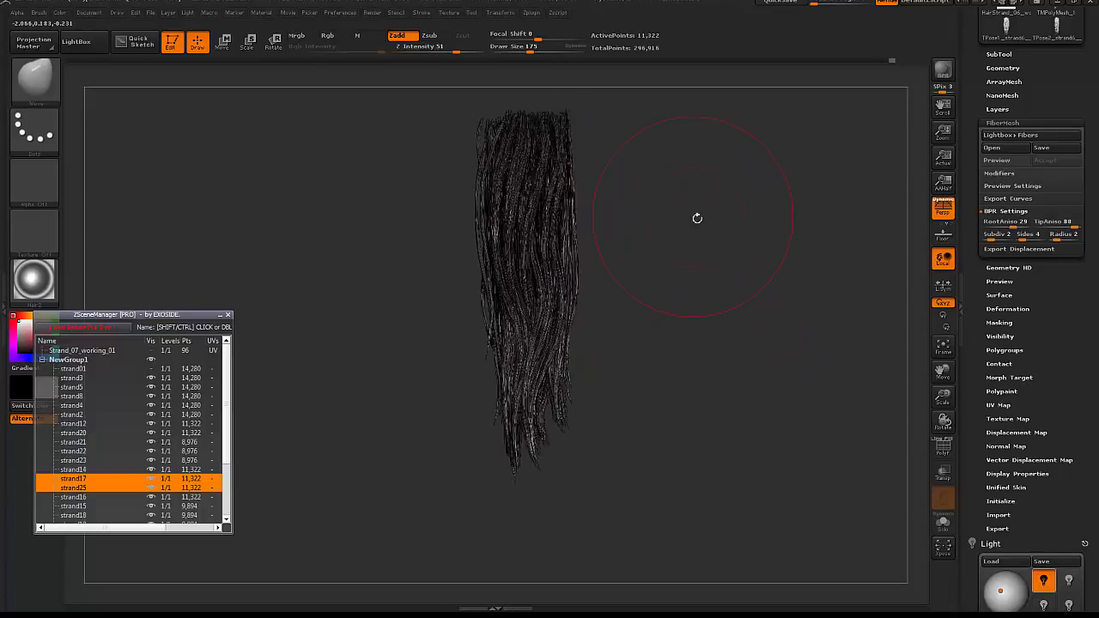
key("shift+r")
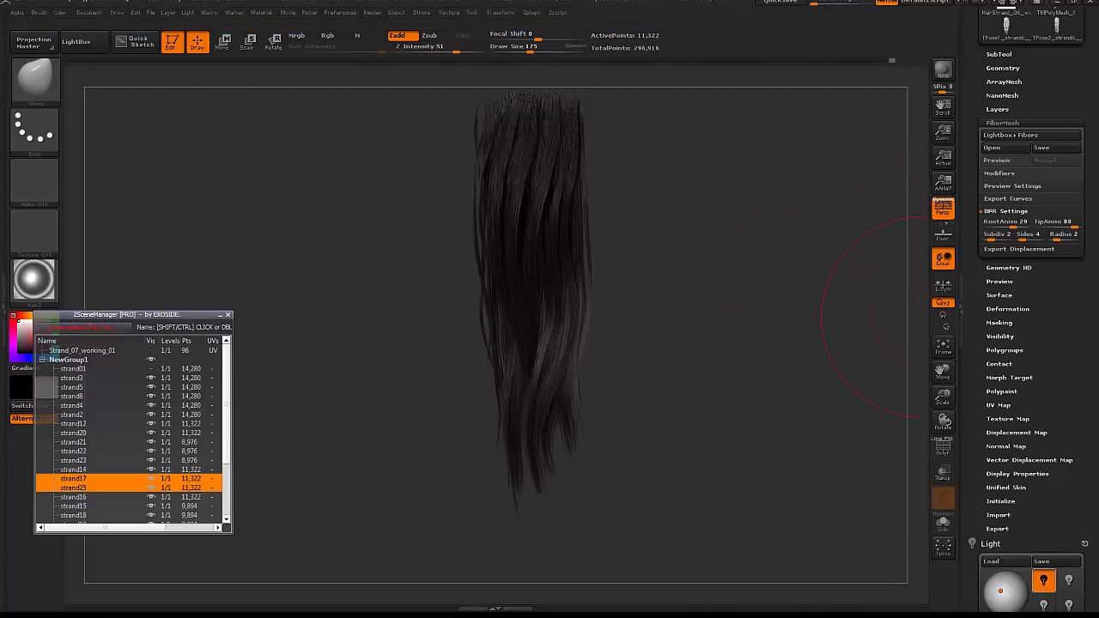
left_click(912, 248)
left_click(527, 13)
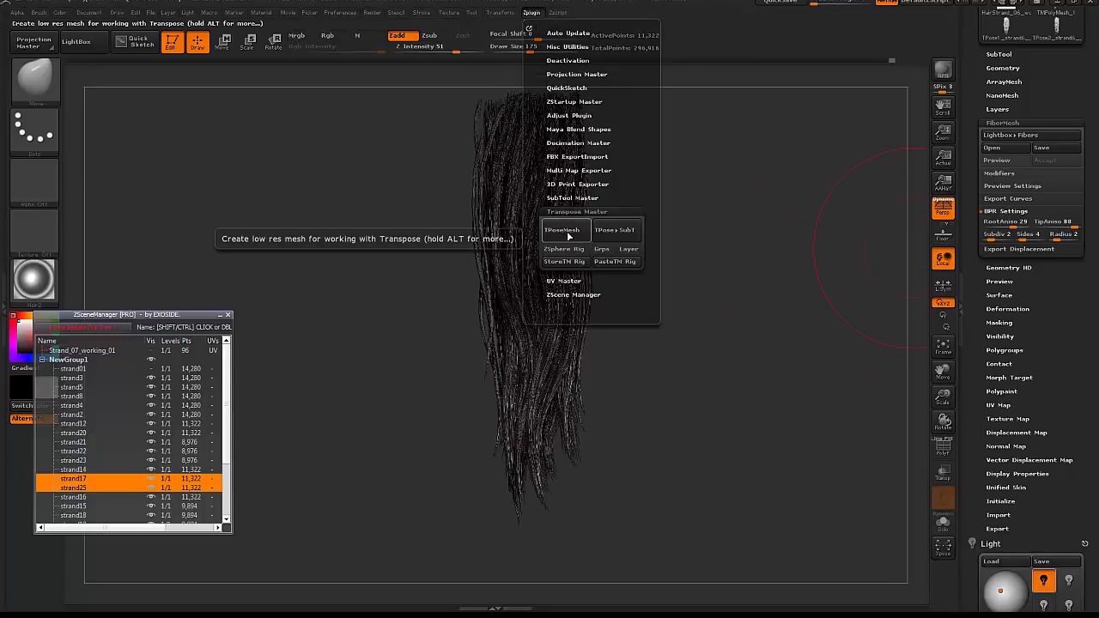
left_click(562, 230)
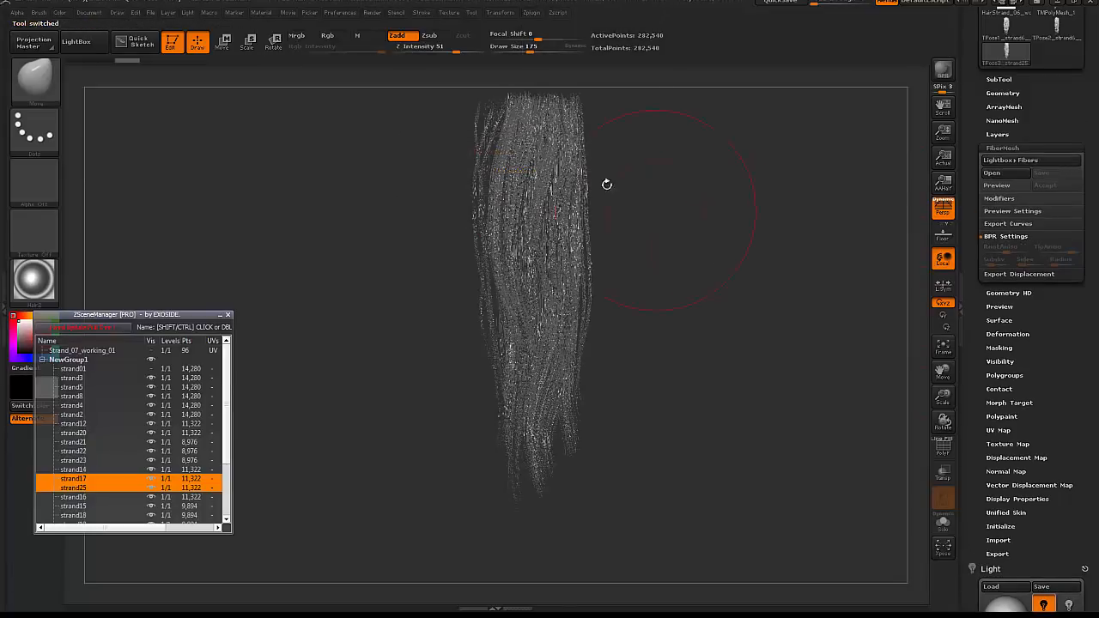
- Adjust the outer edges of the T-pose mesh with the Move brush at draw sizes 264 and 150 and with Transpose Move
key("space")
left_click_drag(482, 176, 498, 177)
key("w")
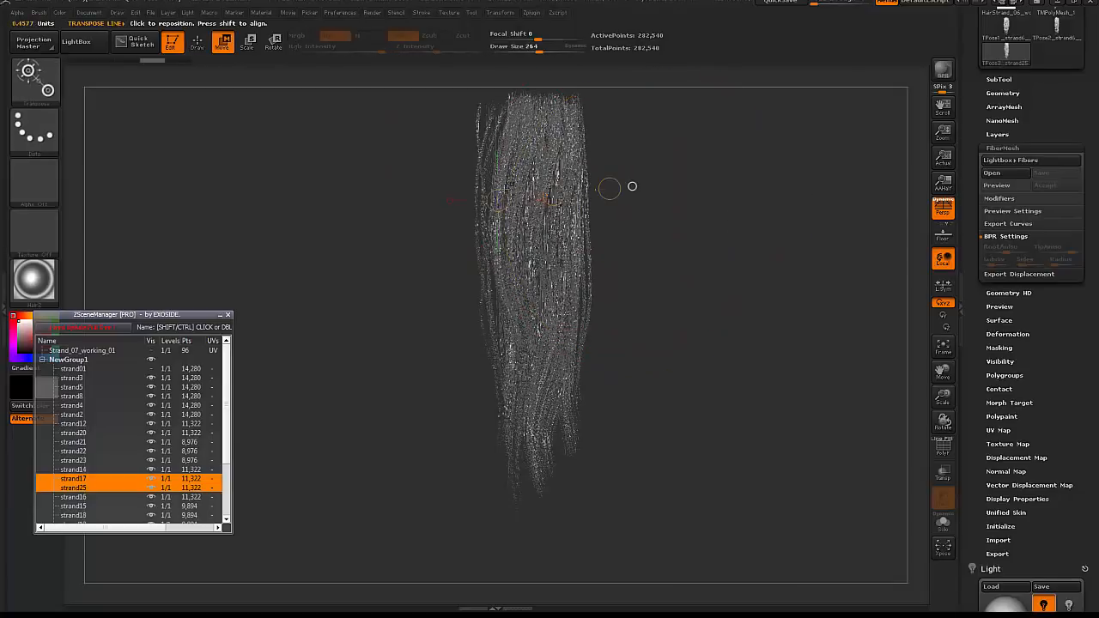
key("q")
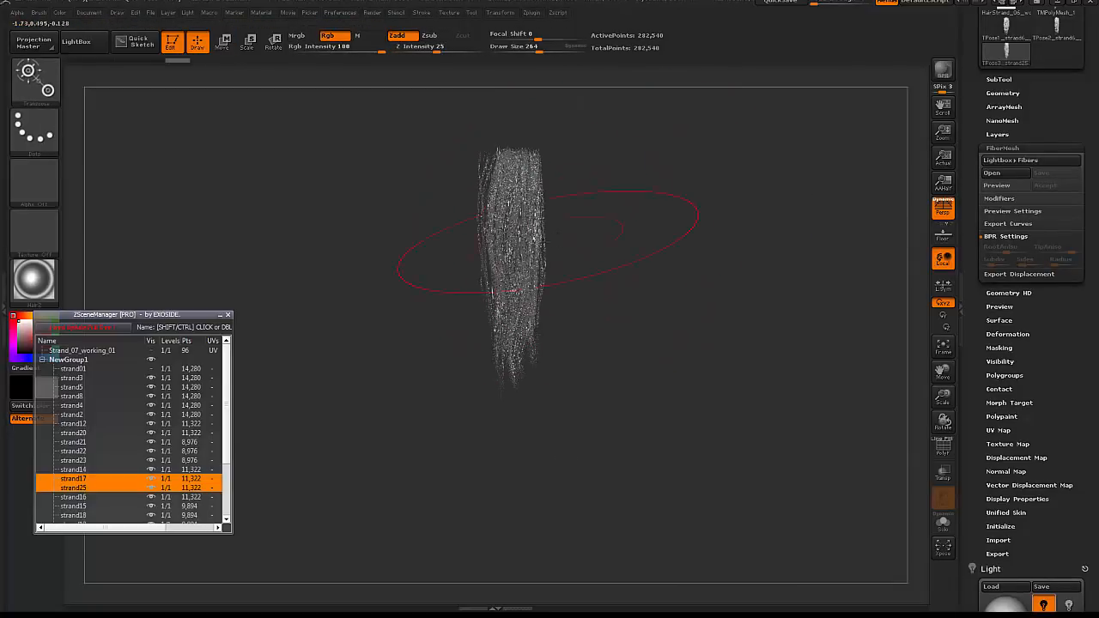
key("q")
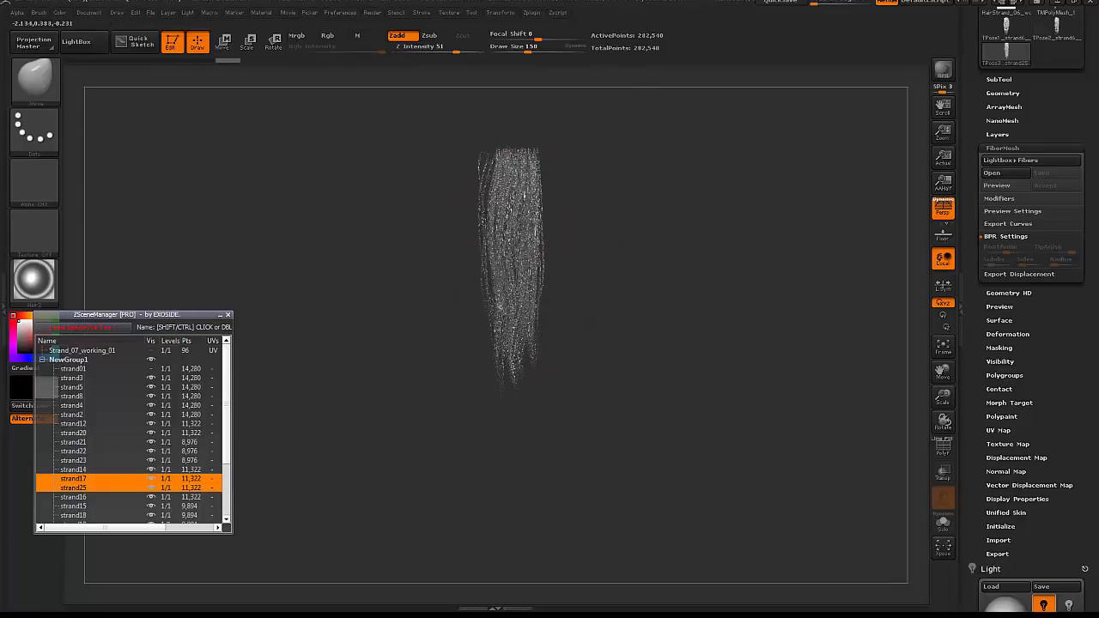
key("w")
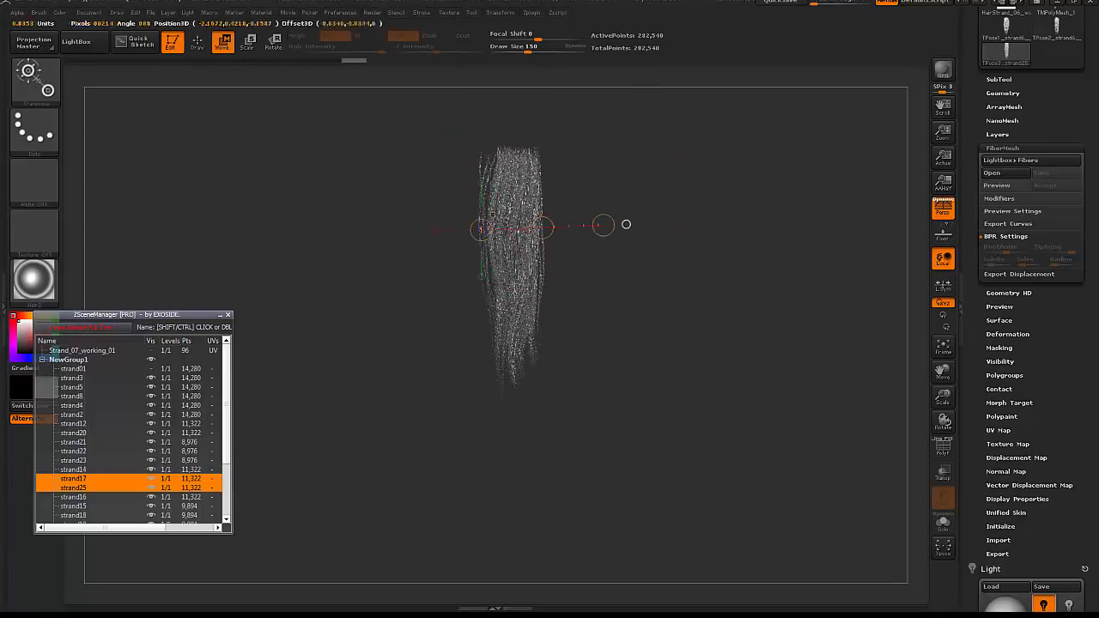
left_click_drag(597, 209, 605, 209)
key("q")
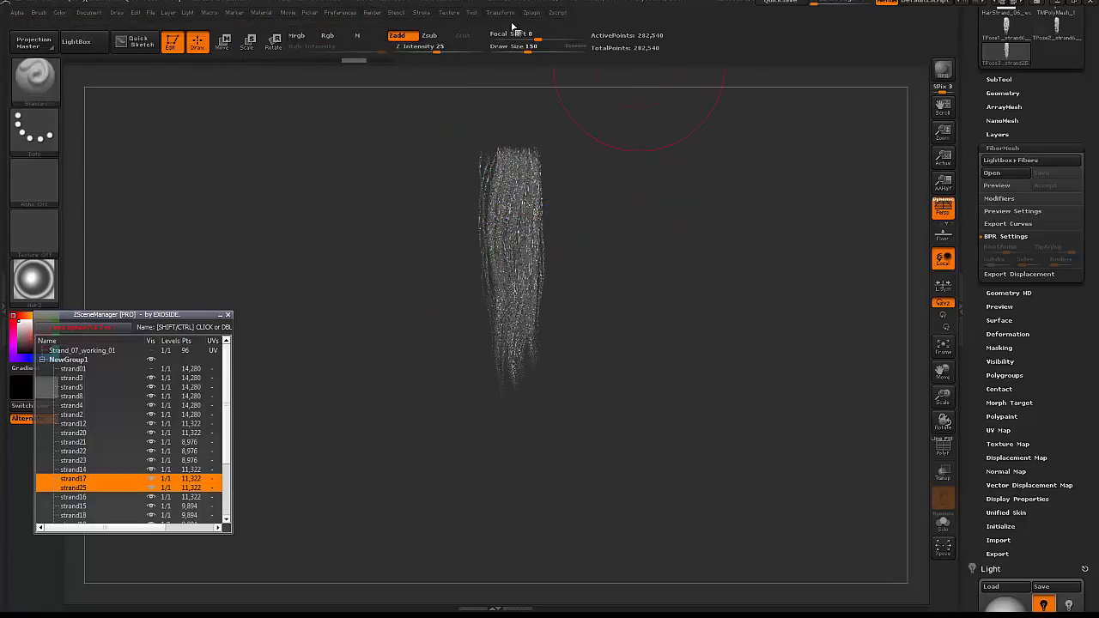
- Transfer the T-pose mesh changes back to the subtools and render the updated clump with BPR
left_click(558, 13)
left_click(531, 12)
left_click(614, 229)
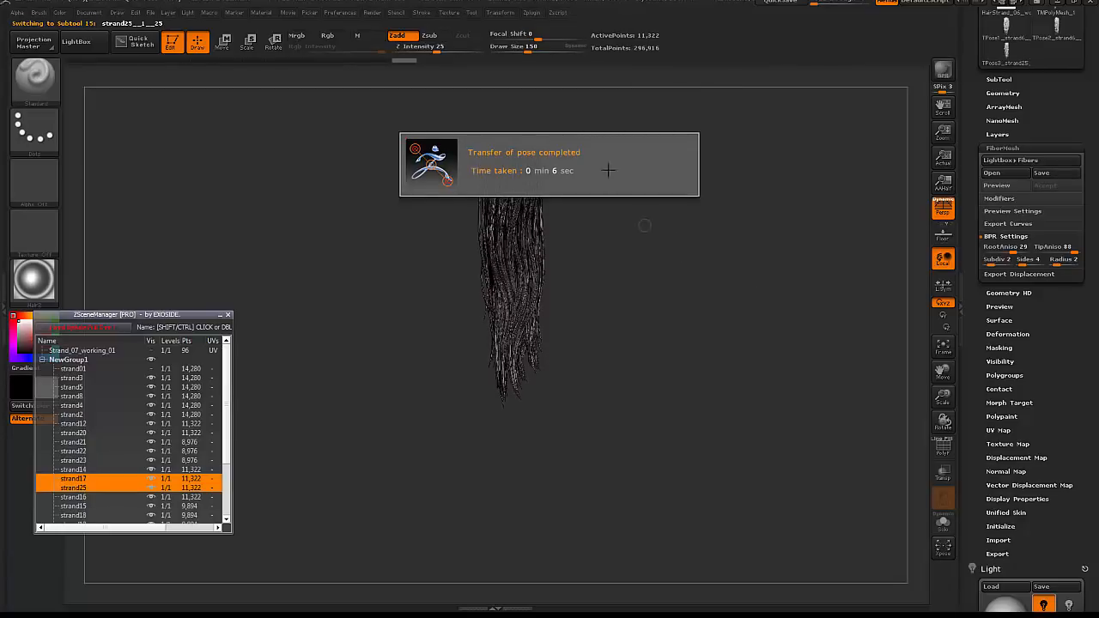
key("space")
mouse_move(616, 178)
left_mouse_down("alt")
mouse_move(694, 216)
mouse_move(745, 194)
left_mouse_up("alt")
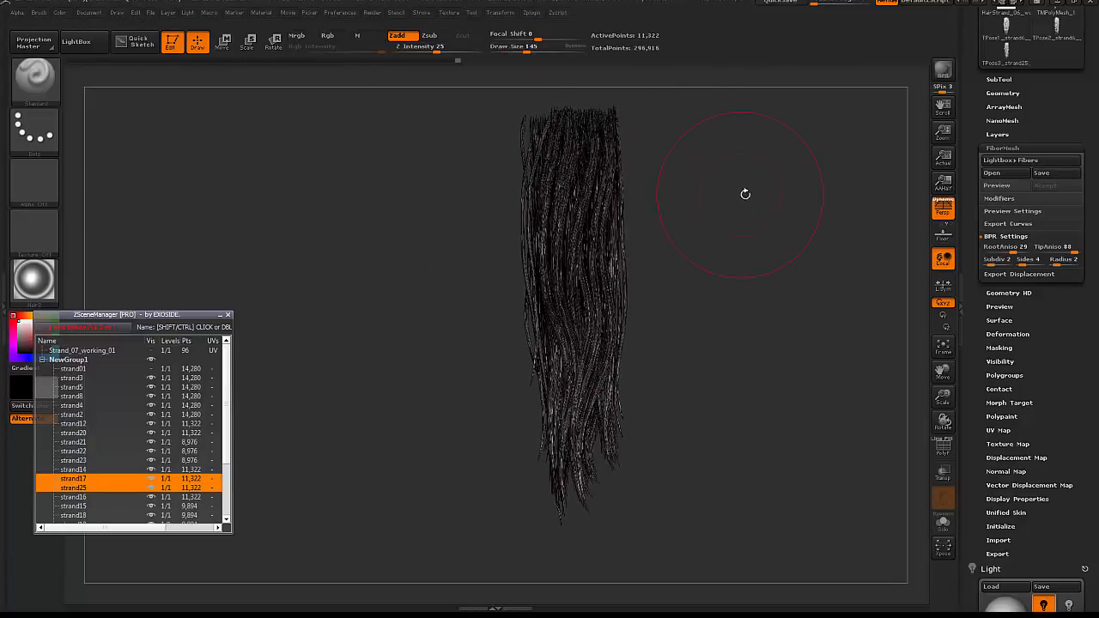
key("shift+r")
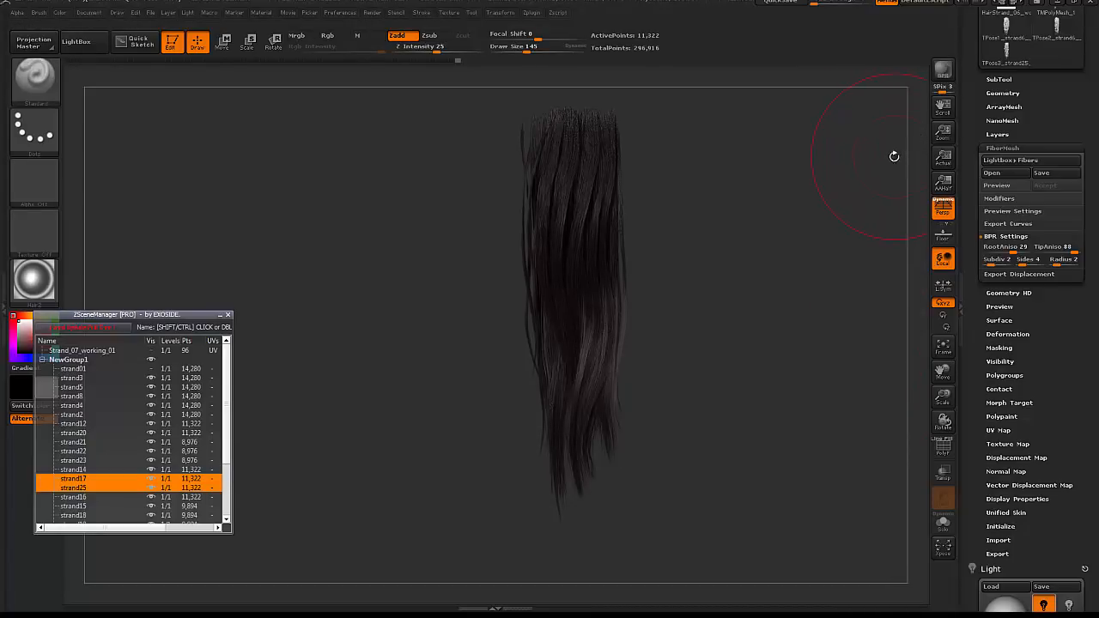
- Try a BPR render of the clump shifted aside on the canvas, toggling Edit mode off and on
mouse_move(890, 278)
left_mouse_down()
mouse_move(848, 297)
mouse_move(891, 294)
left_mouse_up()
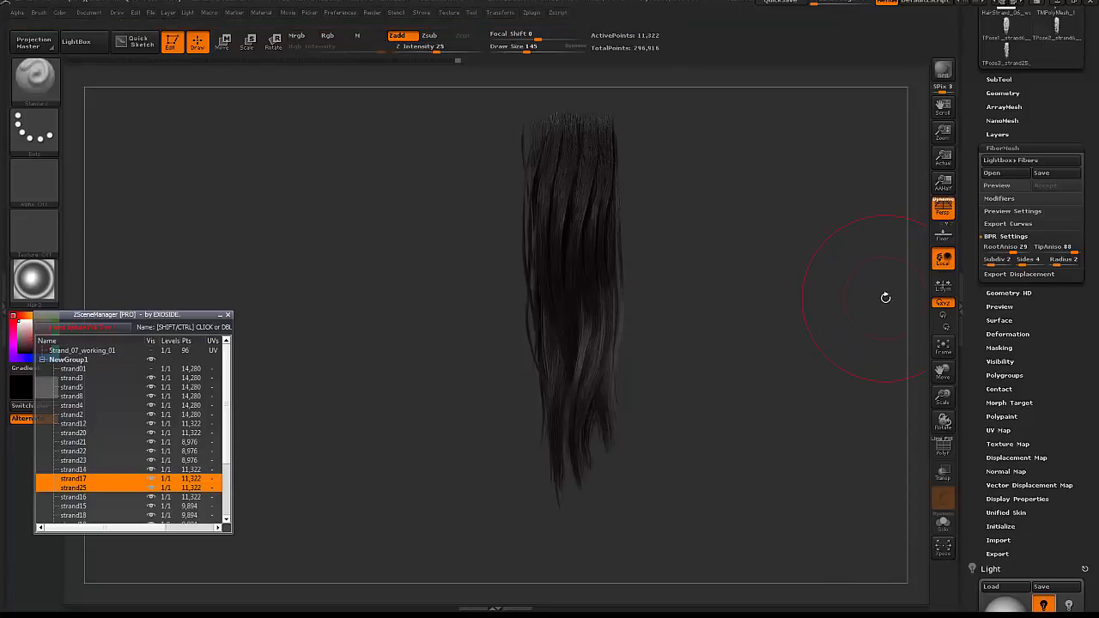
left_click_drag(884, 297, 713, 316, "alt")
key("t")
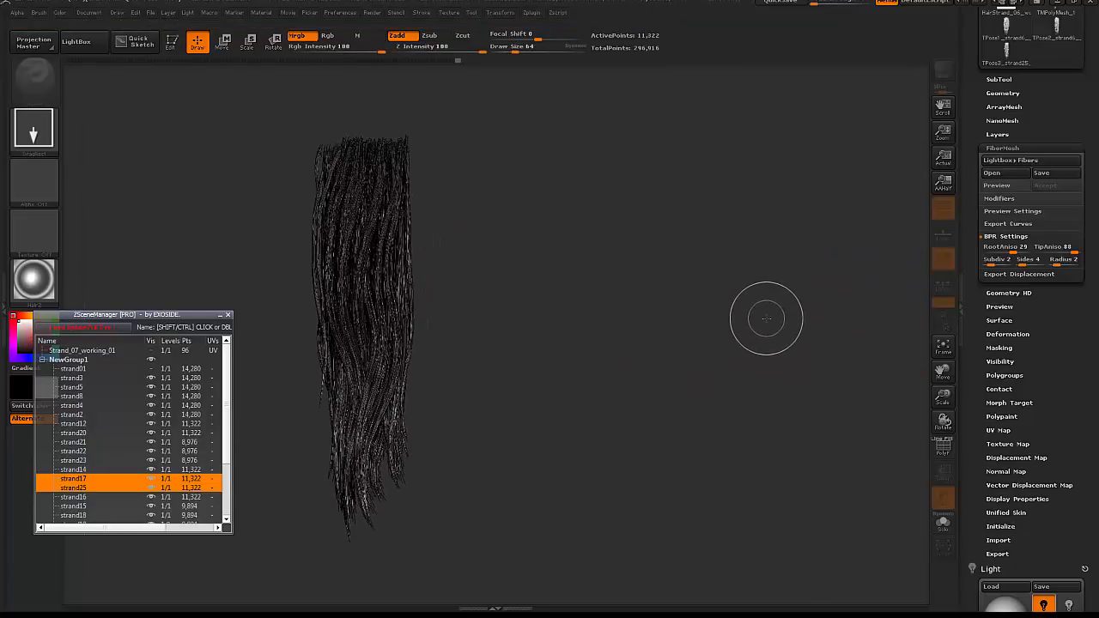
key("t")
key("shift+r")
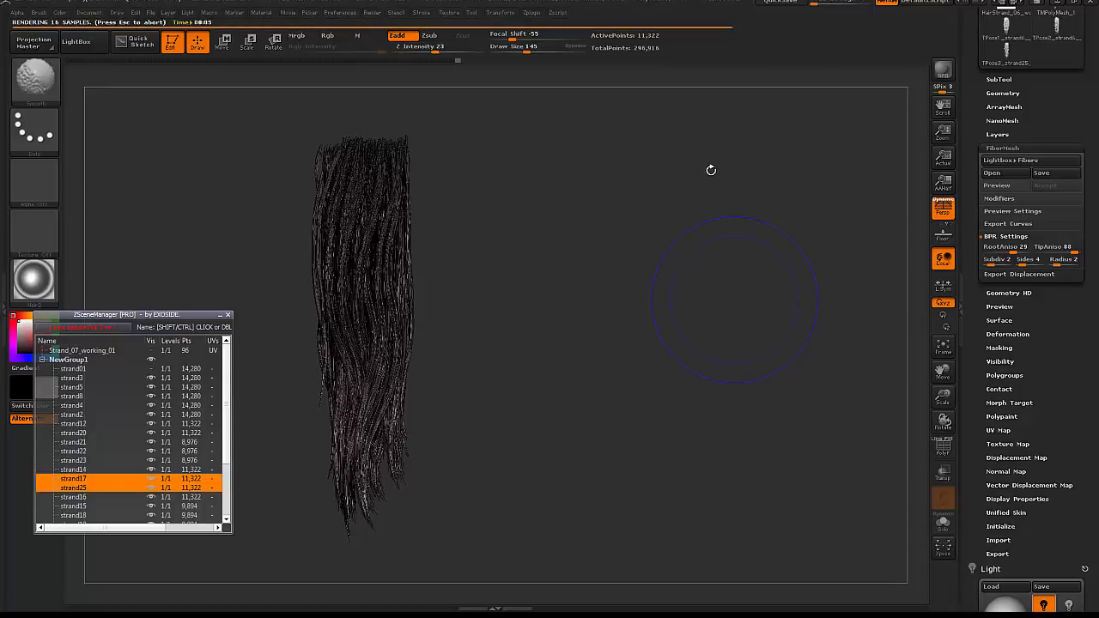
key("t")
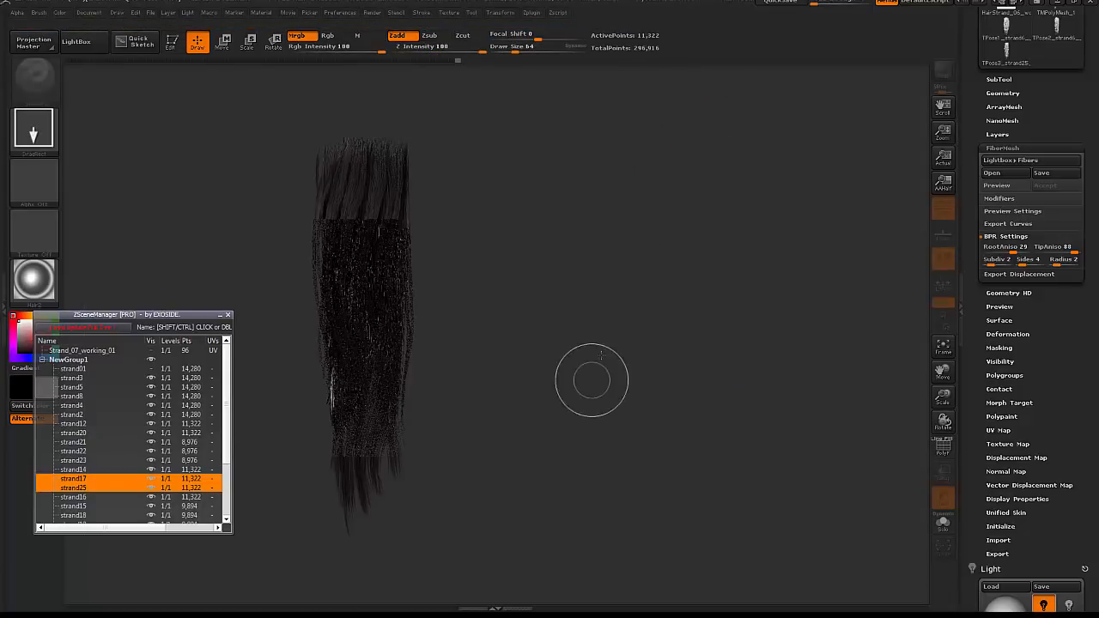
- Clear the canvas, redraw the clump in Edit mode, and render its full length and its lower end with BPR
key("ctrl+n")
mouse_move(621, 275)
left_mouse_down()
mouse_move(623, 334)
mouse_move(621, 276)
mouse_move(687, 258)
mouse_move(730, 304)
mouse_move(699, 215)
mouse_move(735, 257)
mouse_move(704, 272)
mouse_move(762, 270)
mouse_move(735, 261)
left_mouse_up()
key("t")
key("shift")
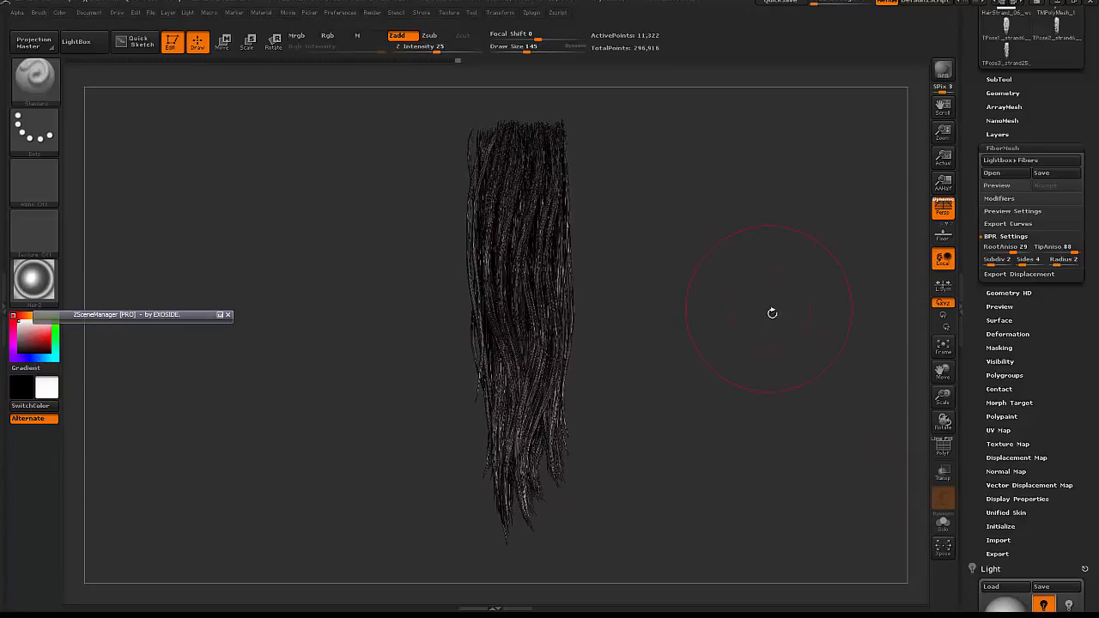
key("shift")
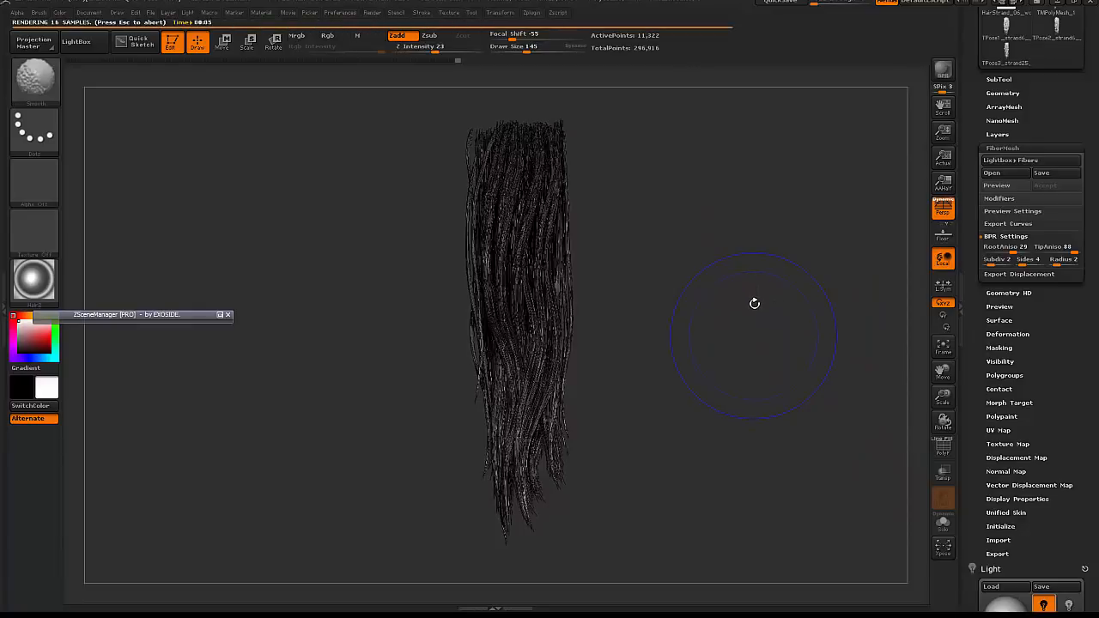
mouse_move(763, 363)
left_mouse_down("alt")
mouse_move(699, 344)
mouse_move(767, 363)
mouse_move(775, 349)
mouse_move(707, 326)
left_mouse_up("alt")
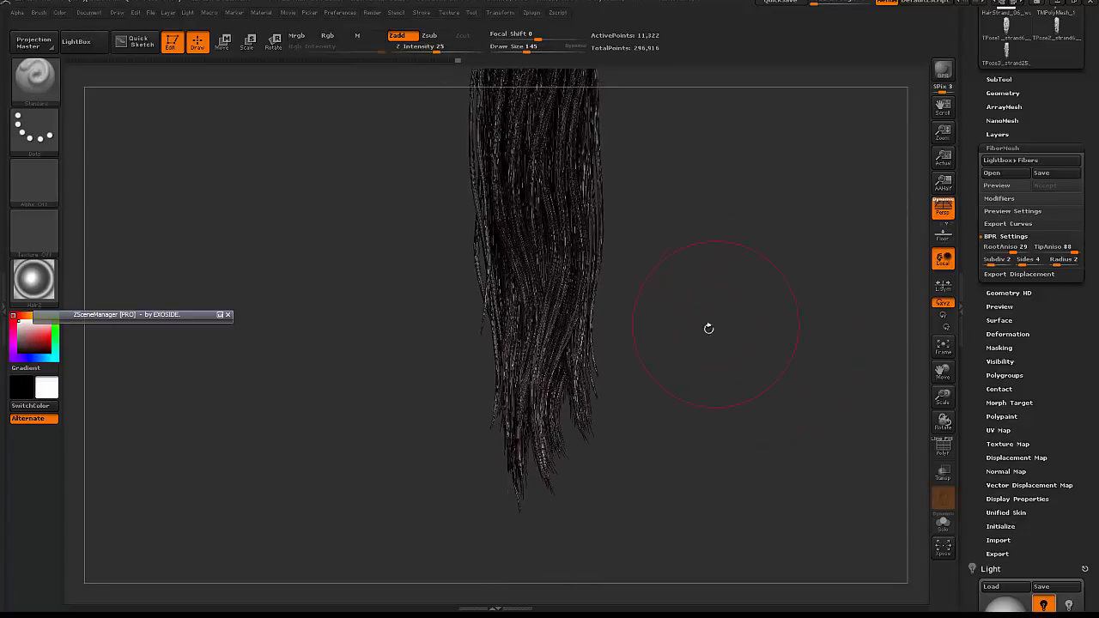
key("shift+r")
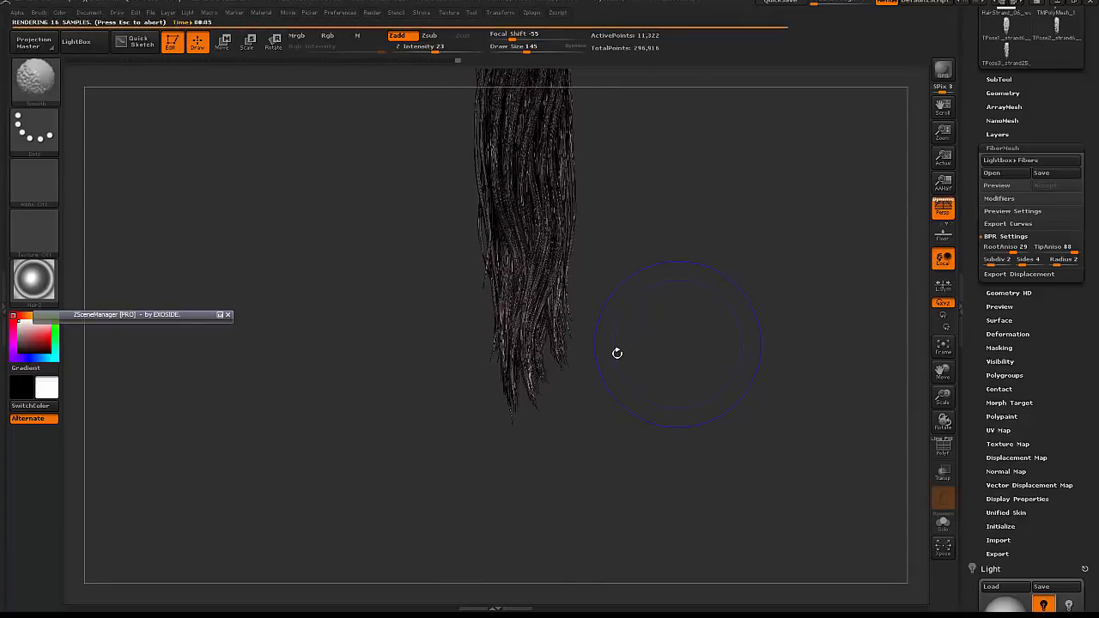
- Select strand3 and reshape its lower tip with the Move brush at draw size 257, isolating it in Solo mode
left_click_drag(617, 353, 573, 414)
left_click(572, 407, "alt")
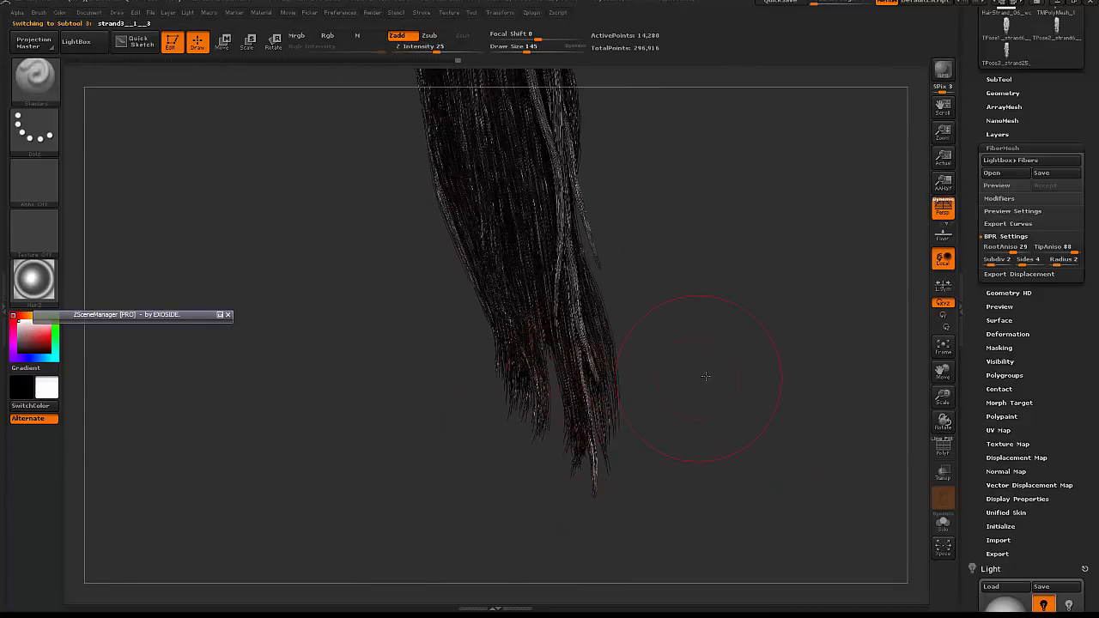
left_click_drag(708, 374, 620, 394)
key("space")
left_click_drag(606, 396, 620, 396)
key("b")
key("m")
key("v")
left_click_drag(597, 436, 594, 411)
left_click_drag(696, 483, 820, 503)
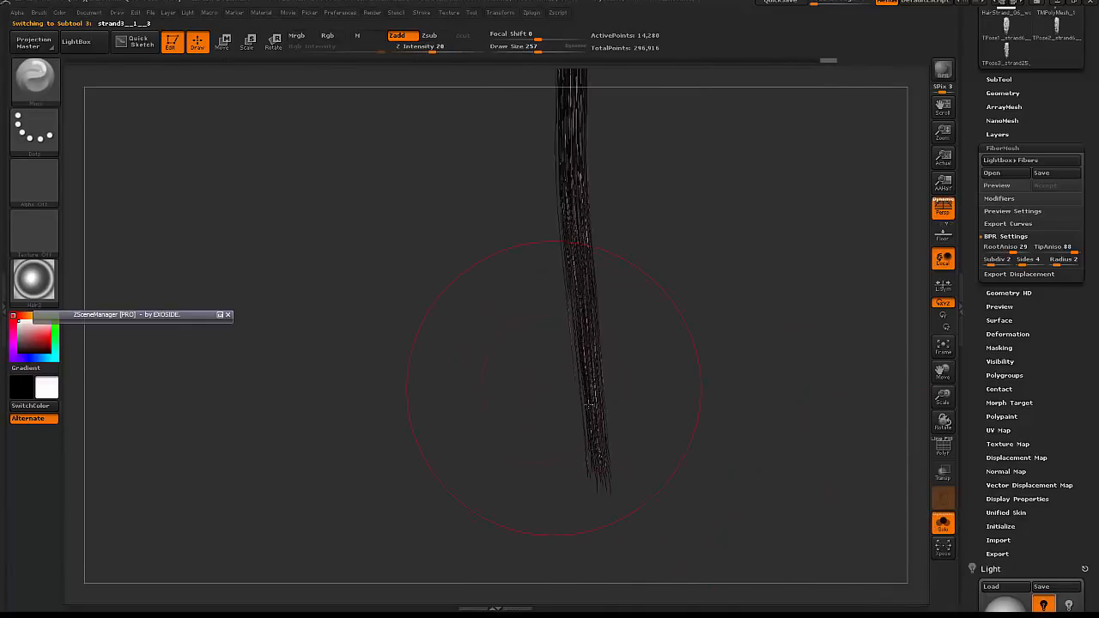
left_click_drag(589, 404, 613, 477, "shift")
left_click(942, 522)
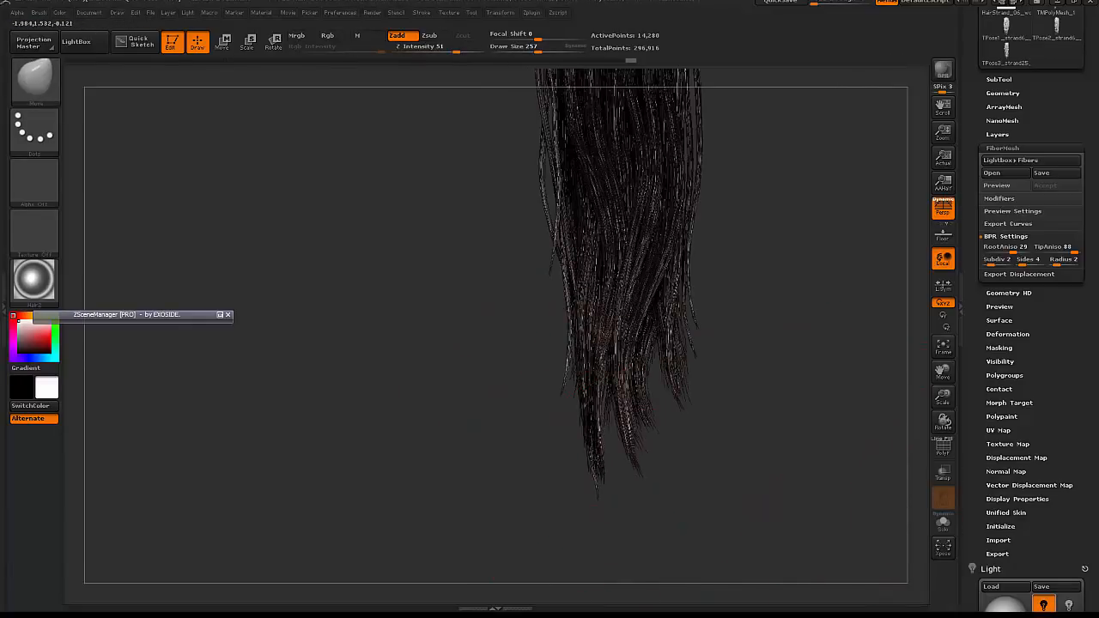
- Nudge strand3's lower tip with the Move brush at draw size 155 and check the clump with BPR renders
left_click_drag(779, 416, 688, 405)
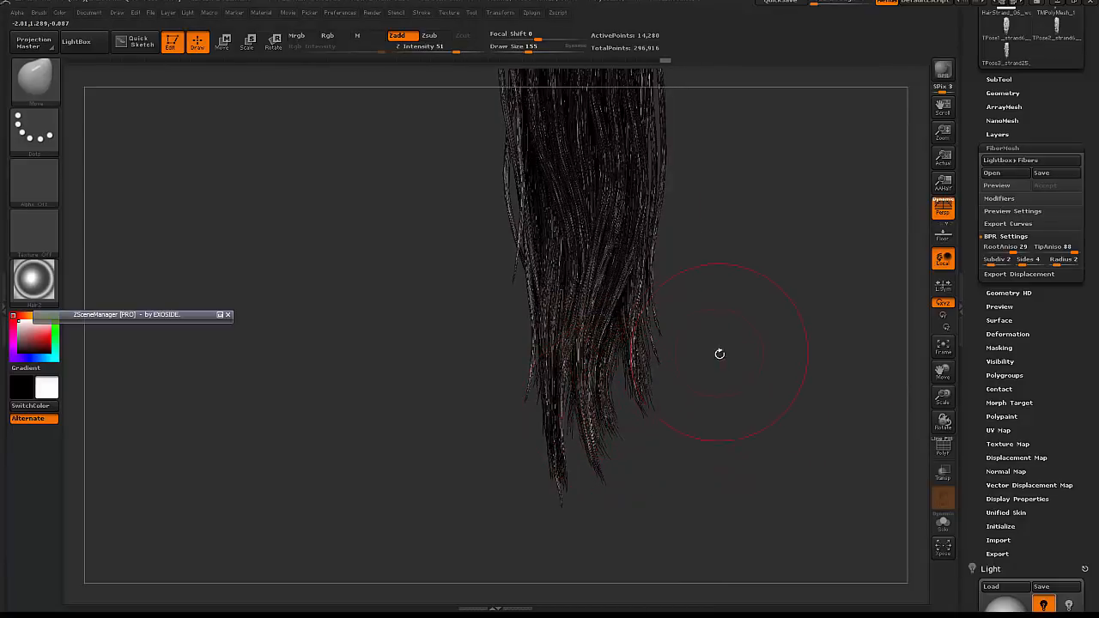
key("shift+r")
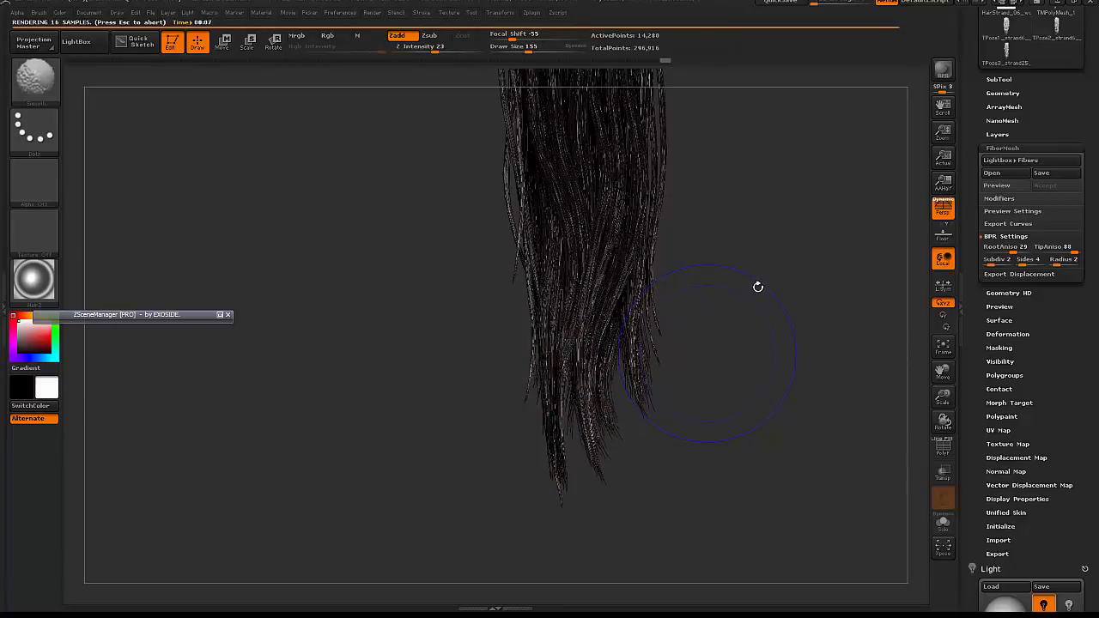
left_click(605, 513)
left_click_drag(558, 486, 563, 497)
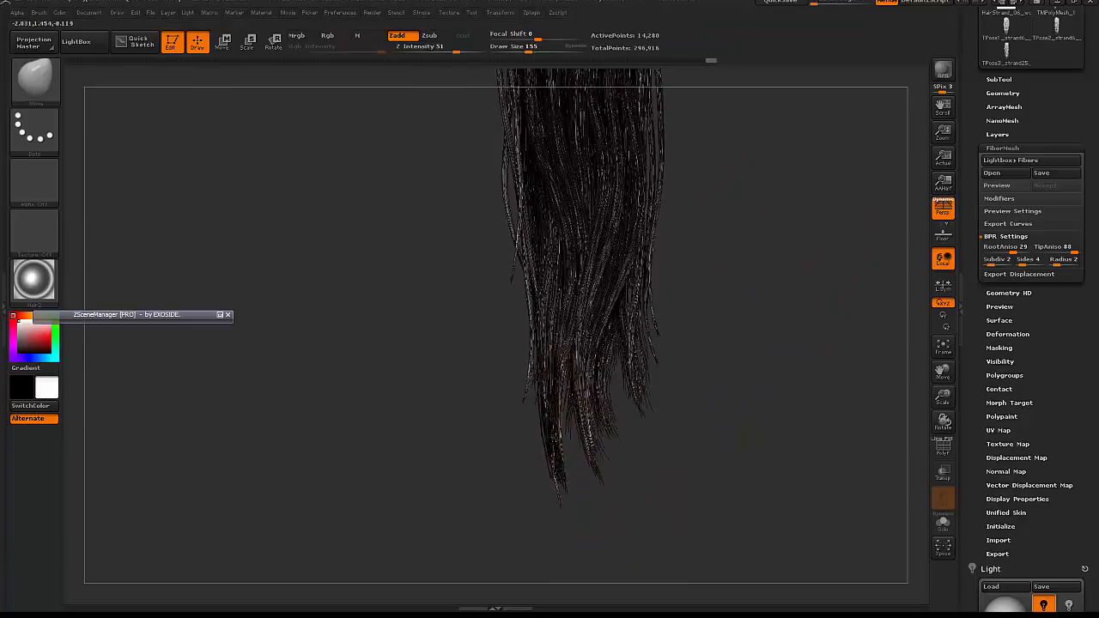
left_click_drag(836, 353, 759, 365, "alt")
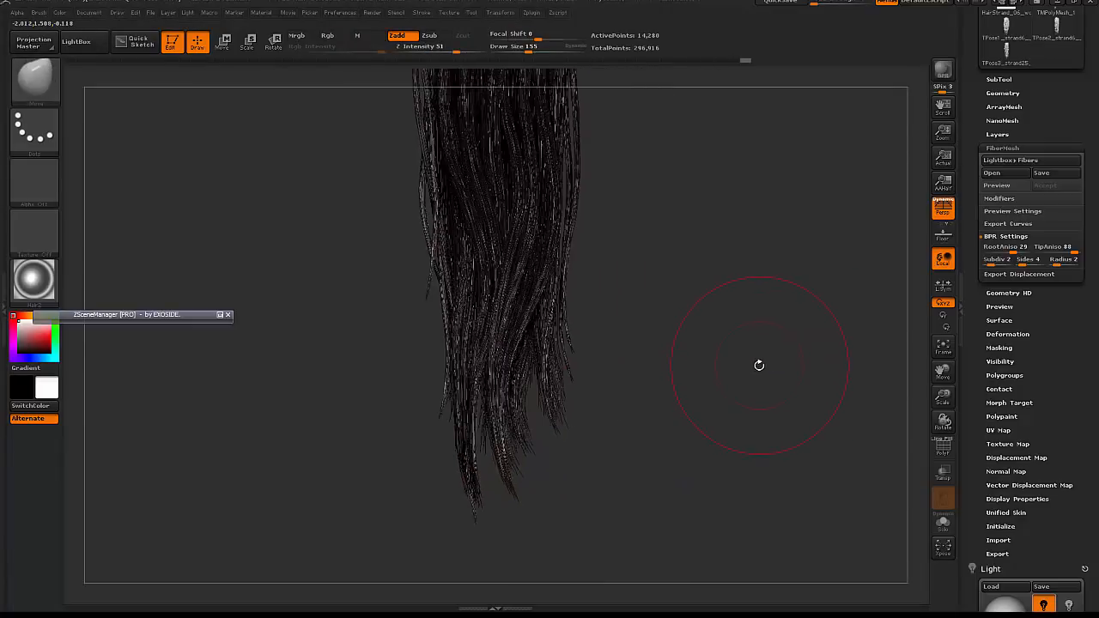
key("shift+r")
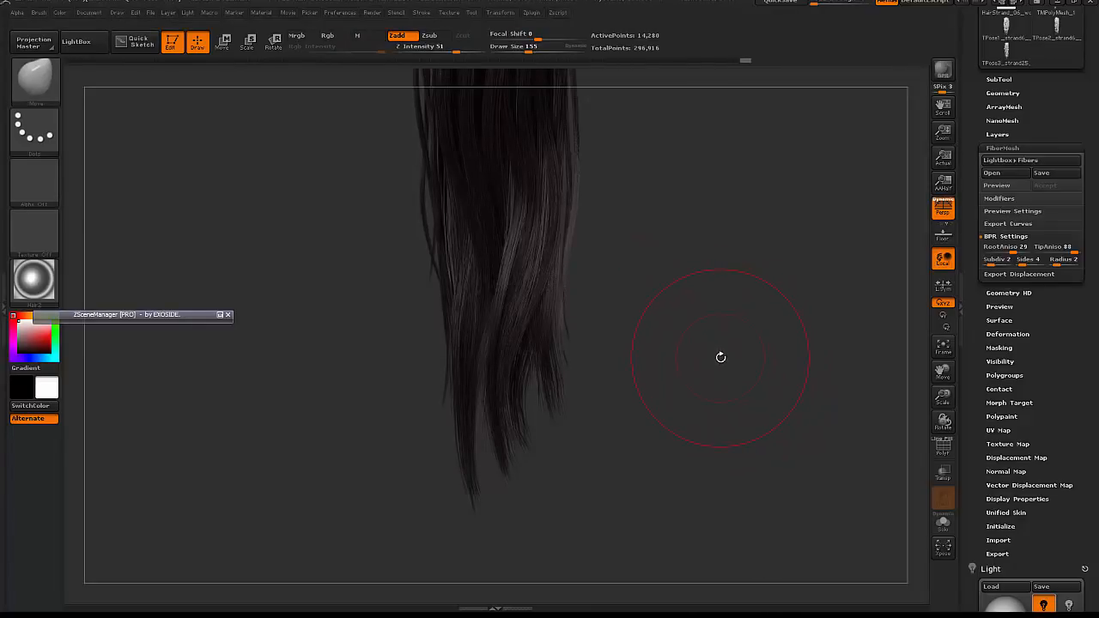
left_click(720, 357)
- Select strand23 and shorten its lower tip with the Move brush at draw size 304
left_click(474, 509, "alt")
key("space")
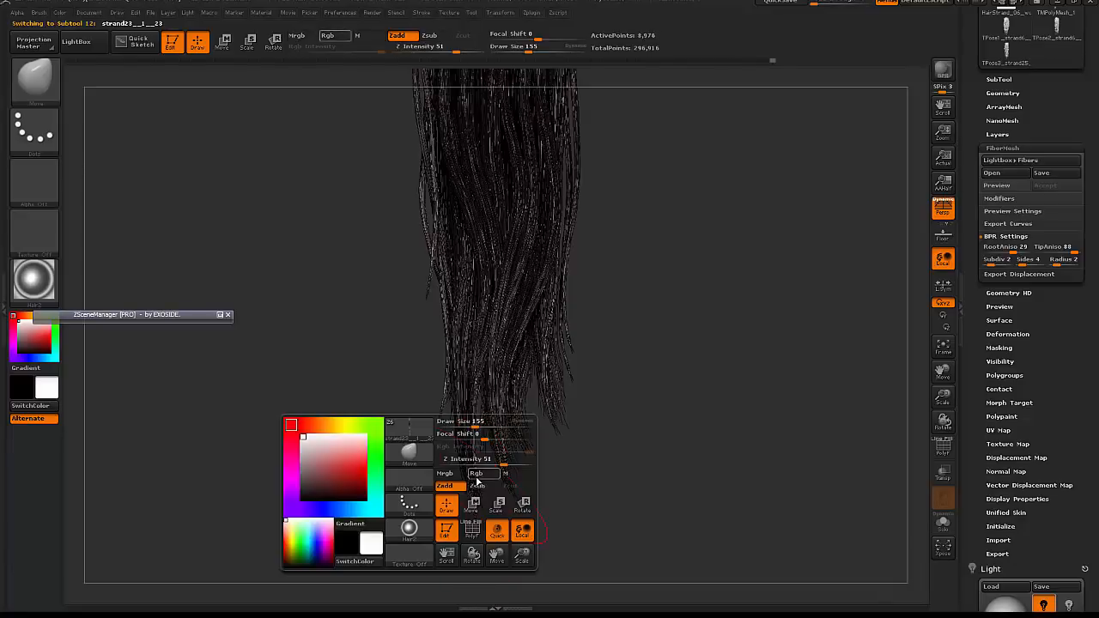
left_click_drag(474, 422, 490, 421)
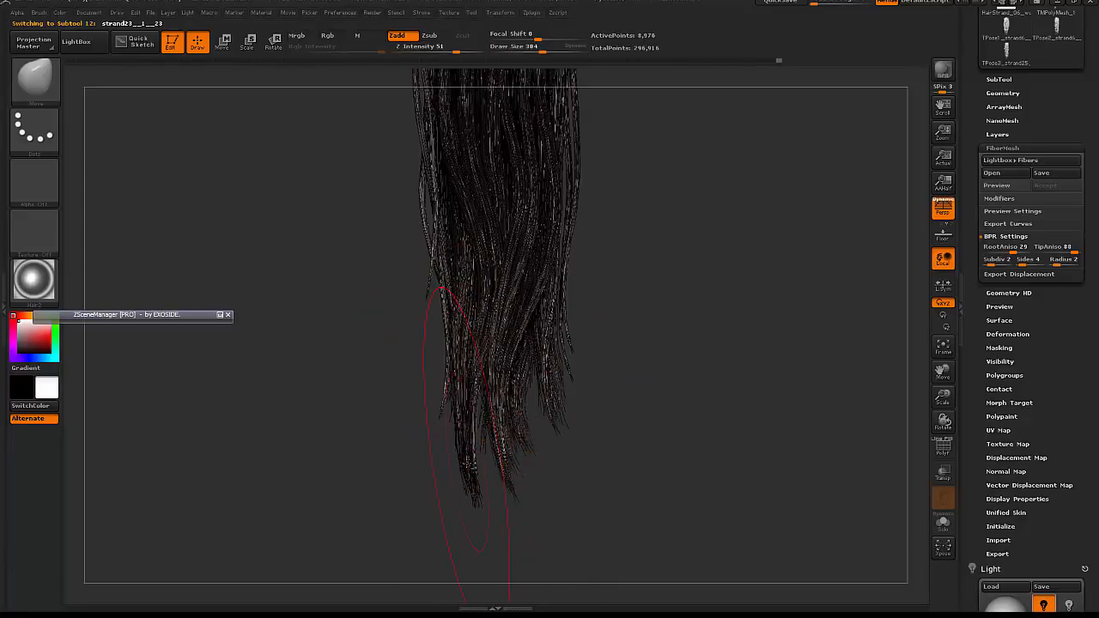
- Duplicate strand3 and offset it slightly beside the original with Transpose Move
left_click(454, 467, "alt")
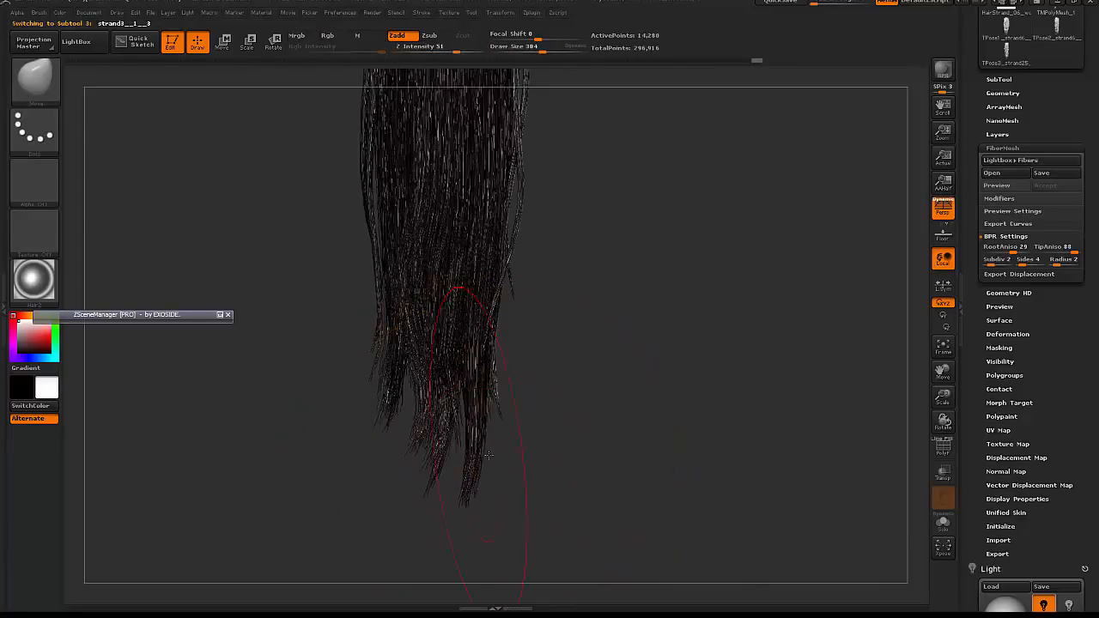
key("w")
left_click(219, 315)
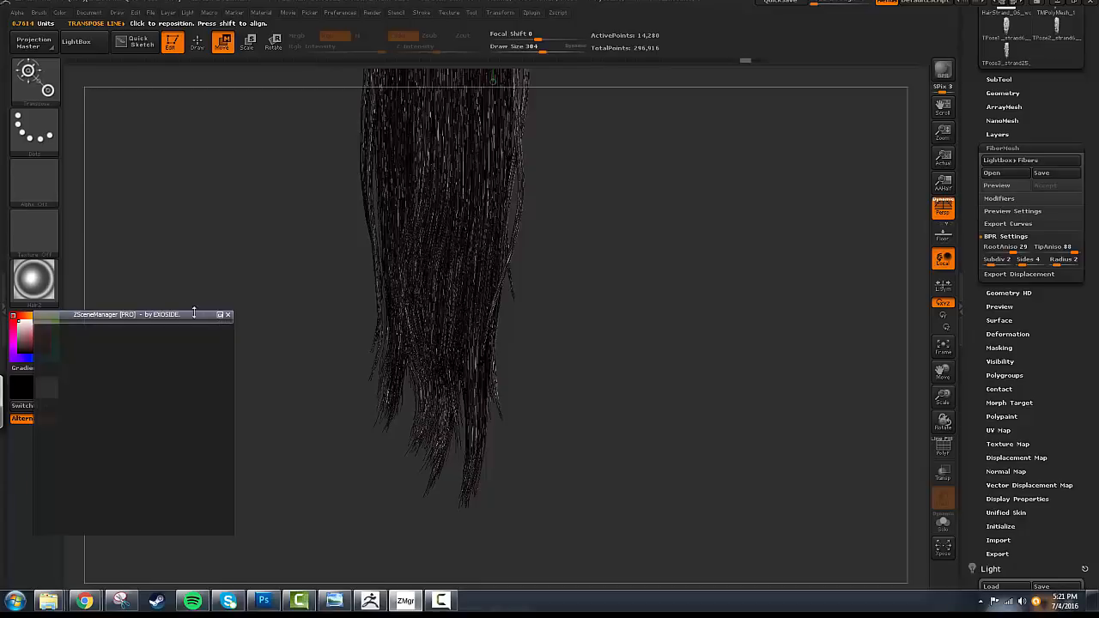
left_click(944, 524)
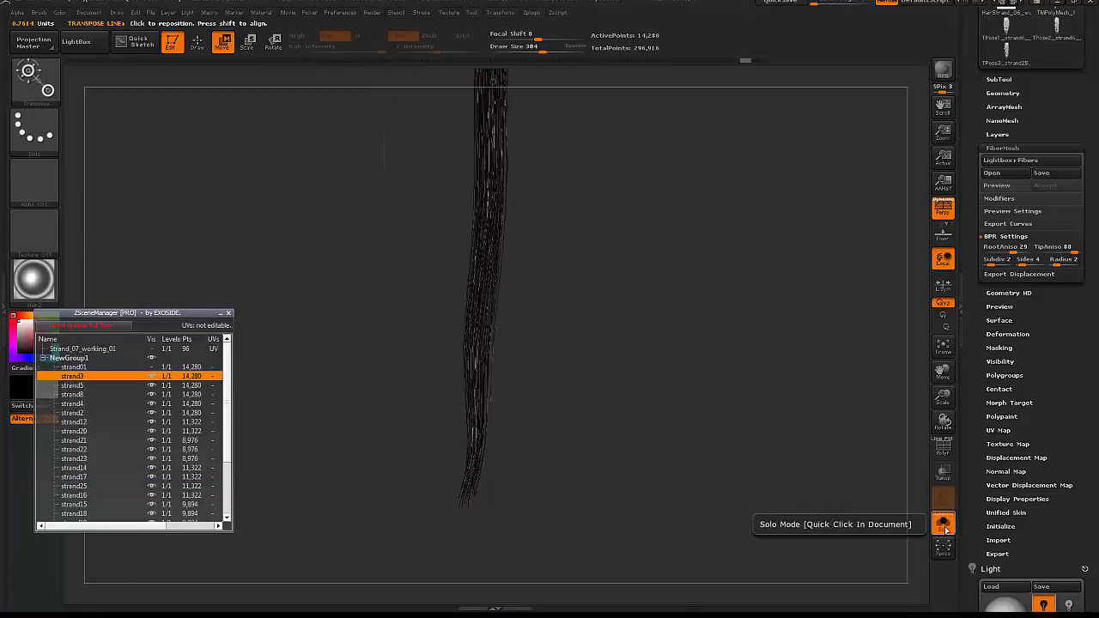
left_click(943, 524)
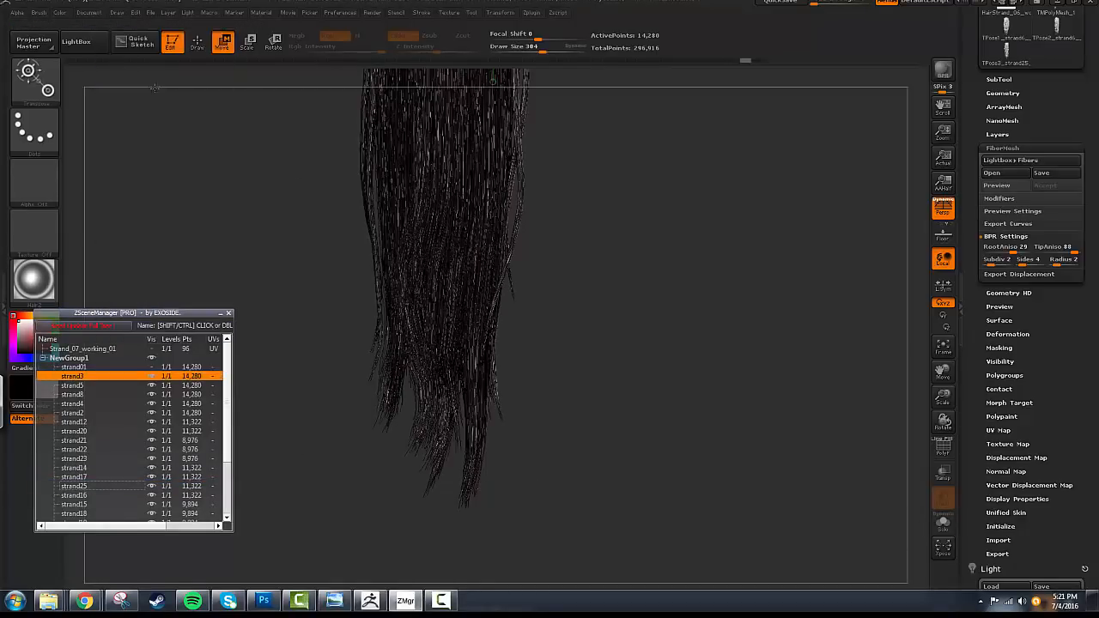
key("ctrl+shift+d")
left_click_drag(475, 361, 480, 383)
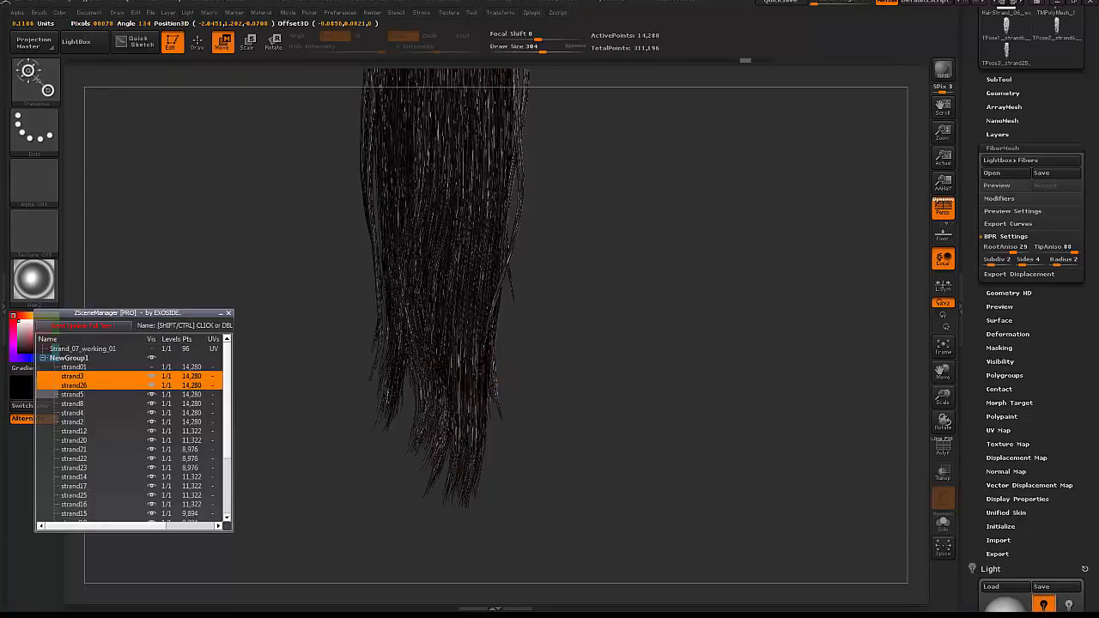
- Reshape strand26's lower tip with the Move brush at draw size 385 and check the clump with a BPR render
left_click_drag(687, 351, 583, 351)
left_click_drag(478, 387, 471, 386)
left_click_drag(644, 351, 601, 351)
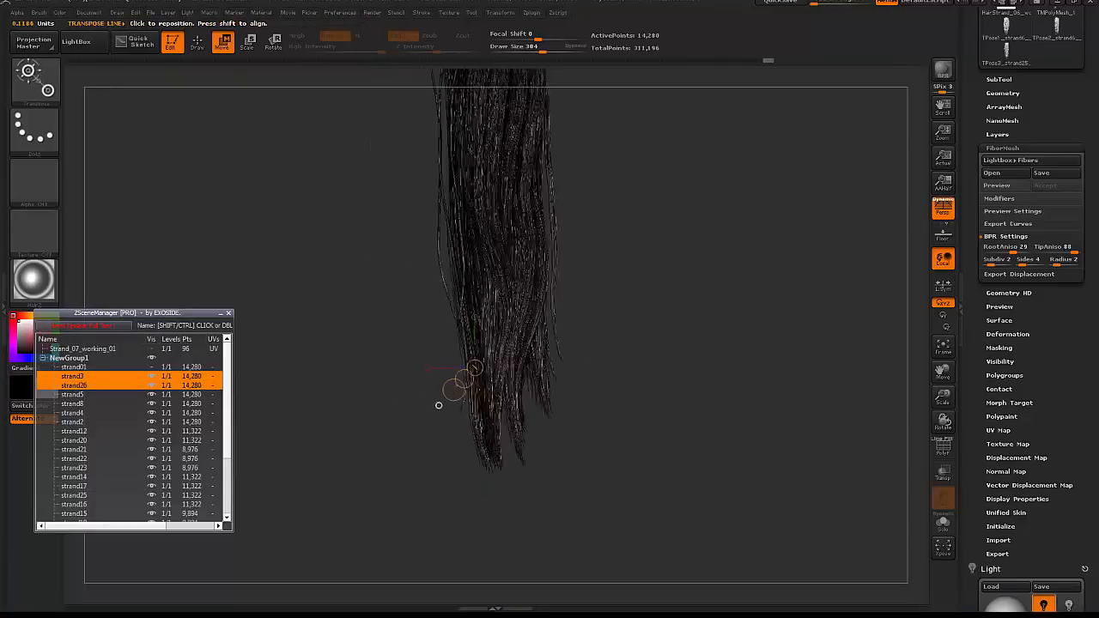
key("q")
key("space")
mouse_move(498, 407)
left_mouse_down()
mouse_move(510, 407)
mouse_move(485, 439)
left_mouse_up()
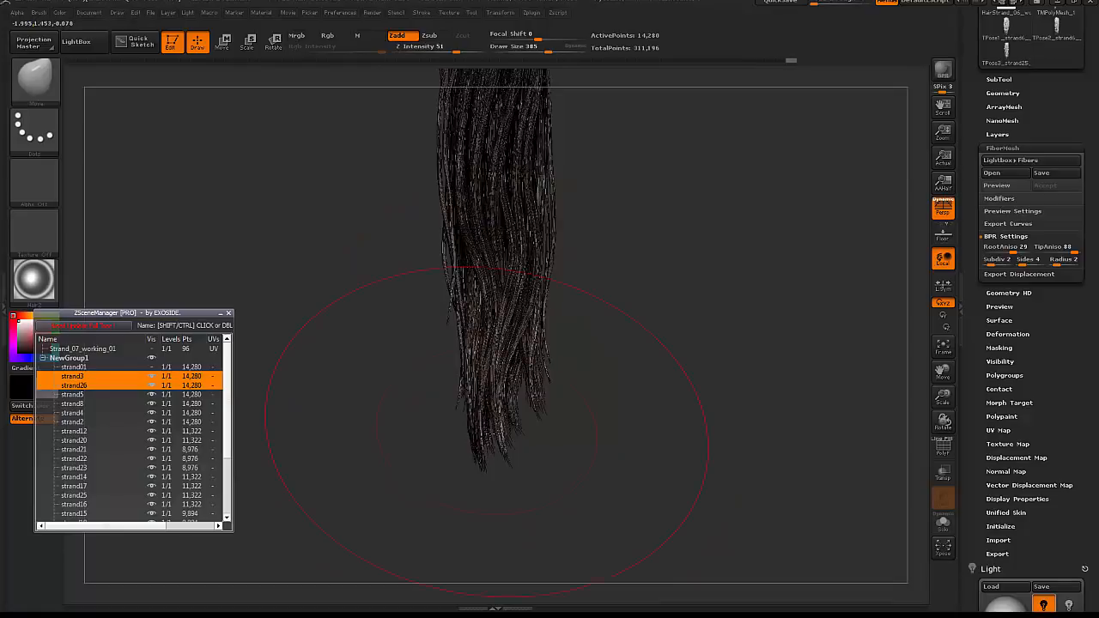
mouse_move(652, 337)
left_mouse_down()
mouse_move(790, 304)
mouse_move(789, 373)
left_mouse_up()
key("shift+r")
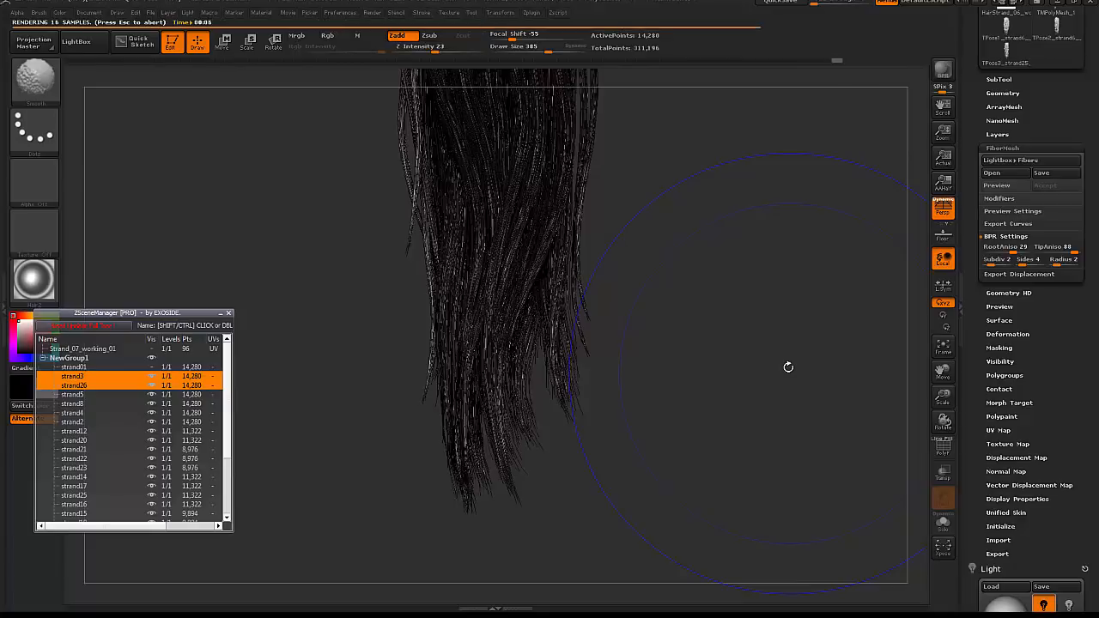
- Refine strand26's lower tip with the Move brush at draw size 297, checking the clump in a BPR render
left_click(586, 402)
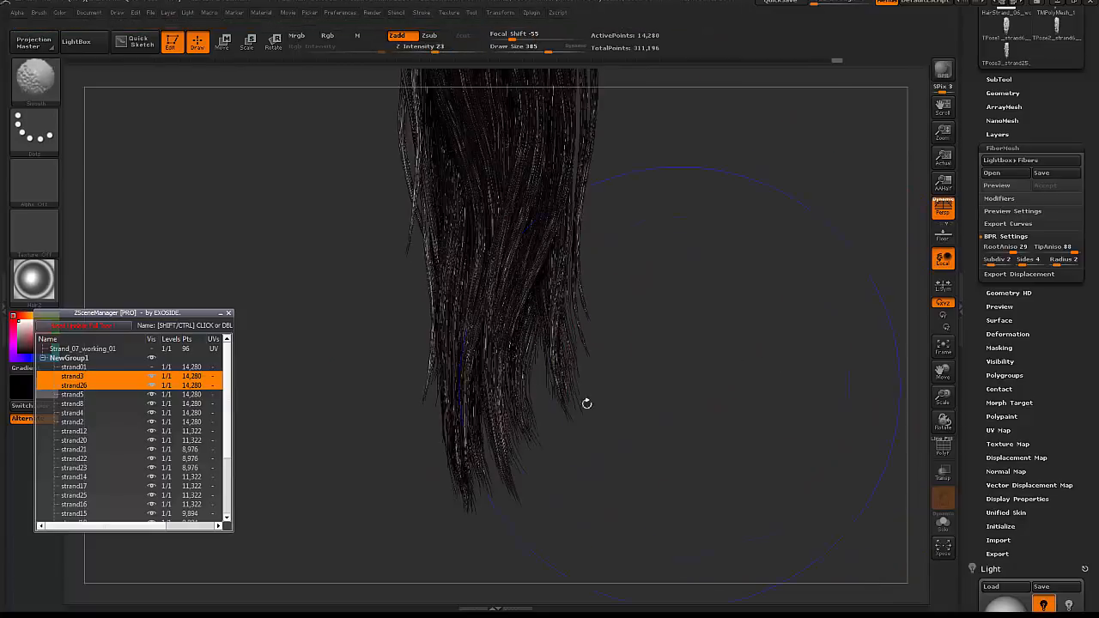
key("space")
left_click_drag(539, 432, 519, 432)
left_click_drag(503, 507, 534, 430)
key("bracketright")
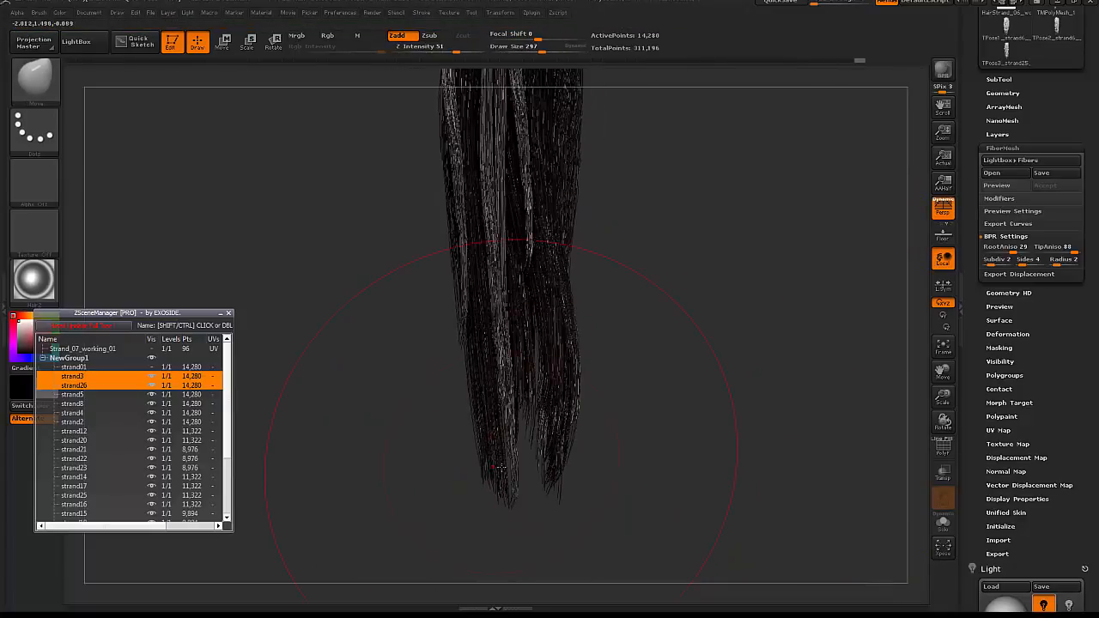
mouse_move(620, 434)
left_mouse_down()
mouse_move(686, 426)
mouse_move(647, 438)
left_mouse_up()
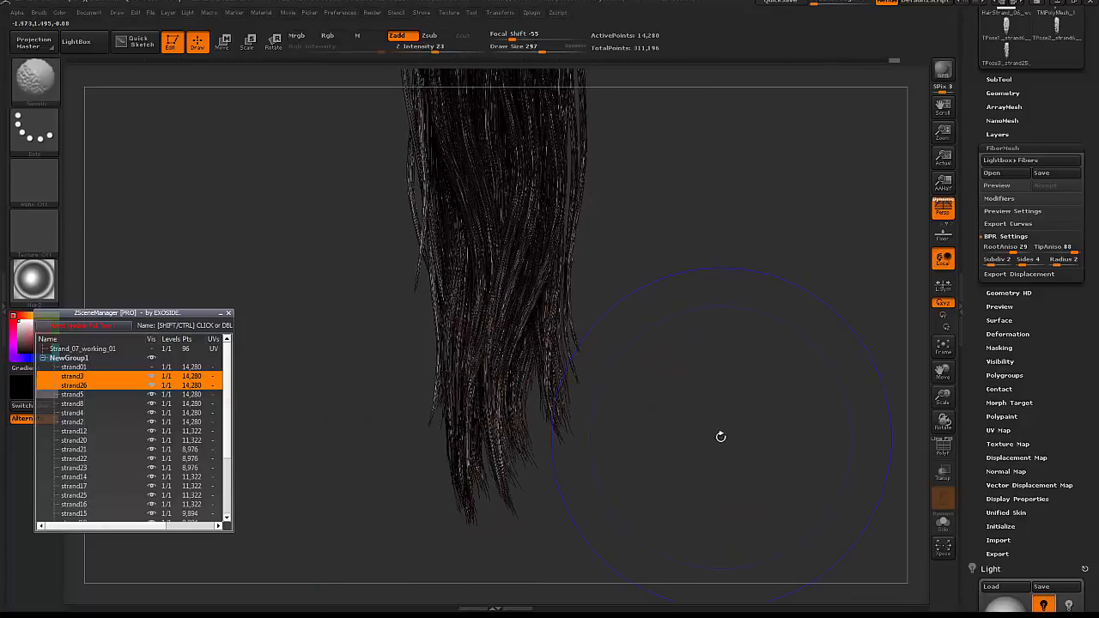
key("shift+r")
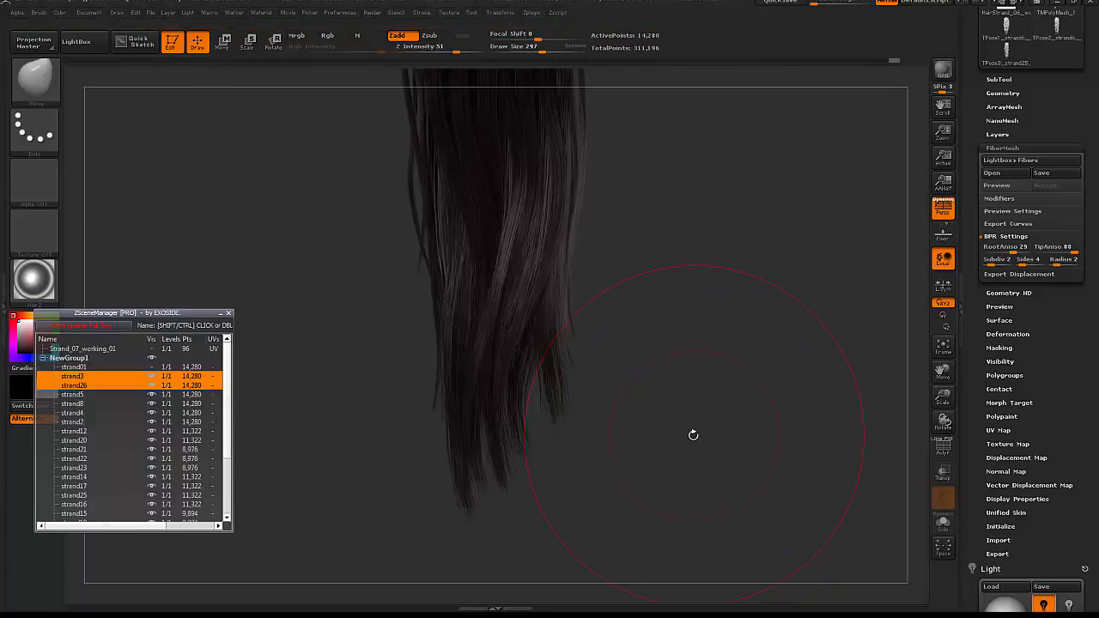
left_click_drag(647, 417, 666, 417, "alt")
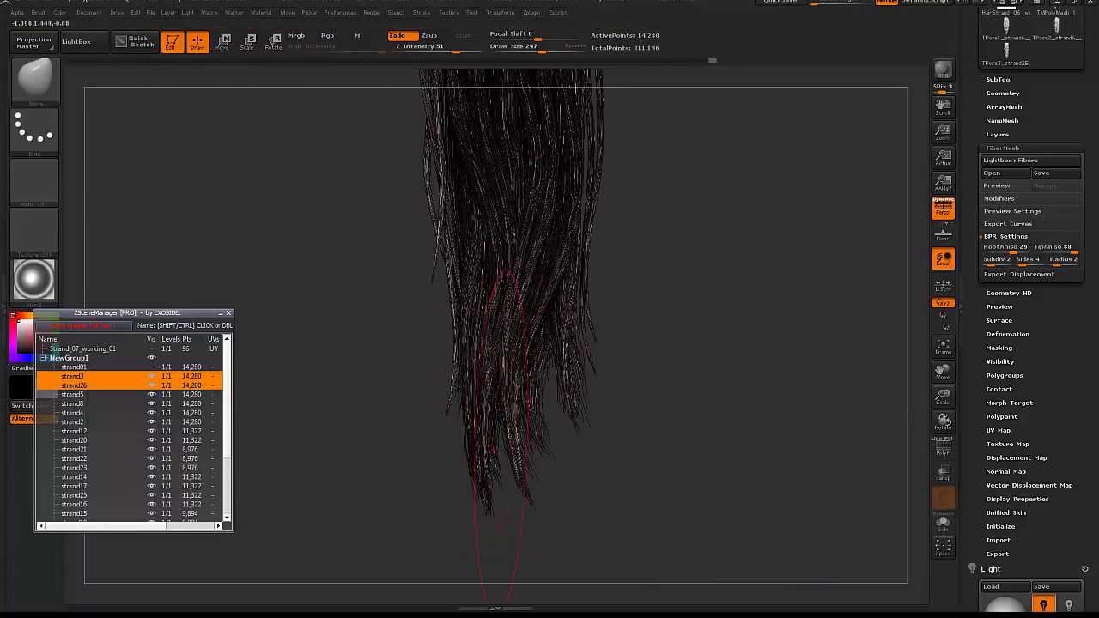
left_click_drag(606, 509, 506, 472)
left_click_drag(644, 455, 662, 331)
- Combine the strands with Transpose Master's TPoseMesh and reshape the clump's lower tips using the Move brush at draw size 203
left_click(531, 12)
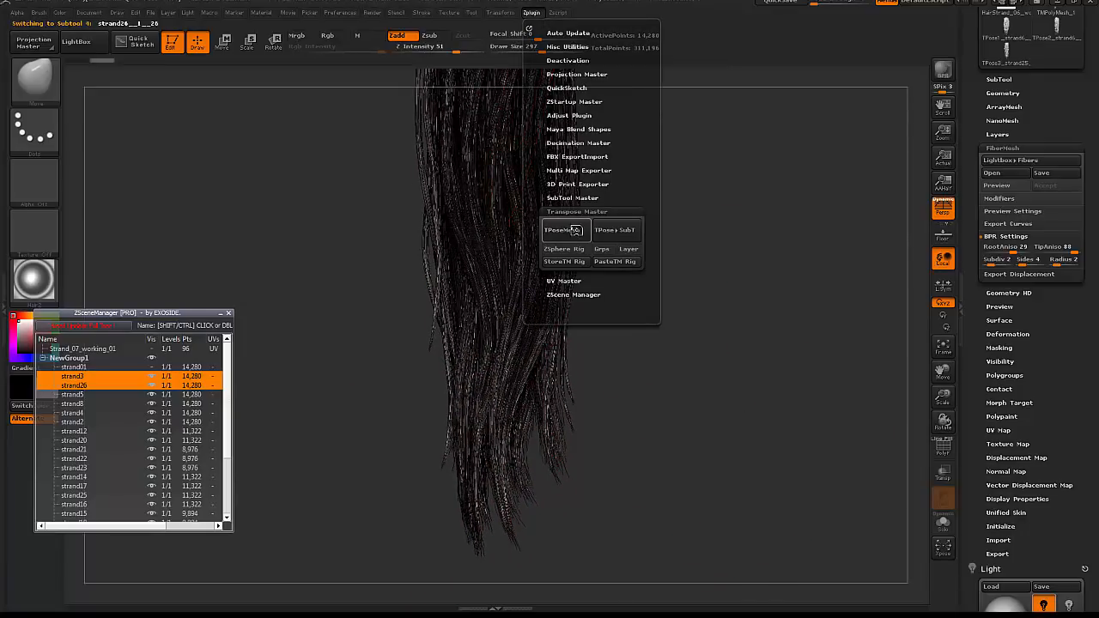
left_click(575, 233)
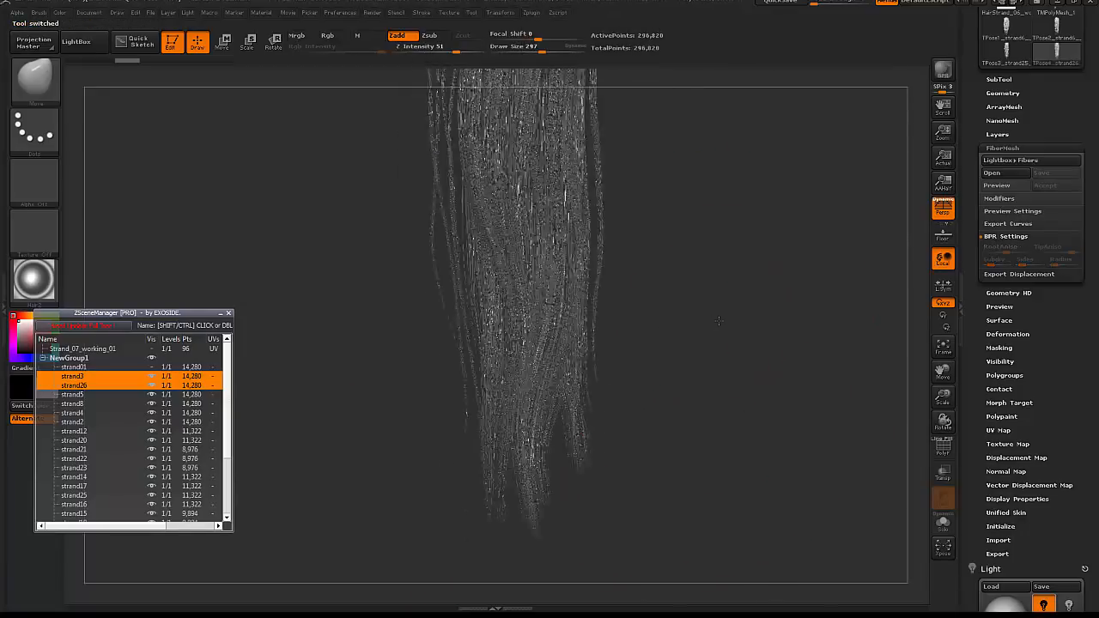
left_click_drag(656, 446, 617, 214, "alt")
key("space")
left_click_drag(432, 278, 655, 215)
left_click_drag(653, 167, 502, 329, "ctrl")
mouse_move(607, 182)
left_mouse_down("ctrl")
mouse_move(490, 285)
mouse_move(460, 334)
mouse_move(464, 319)
left_mouse_up("ctrl")
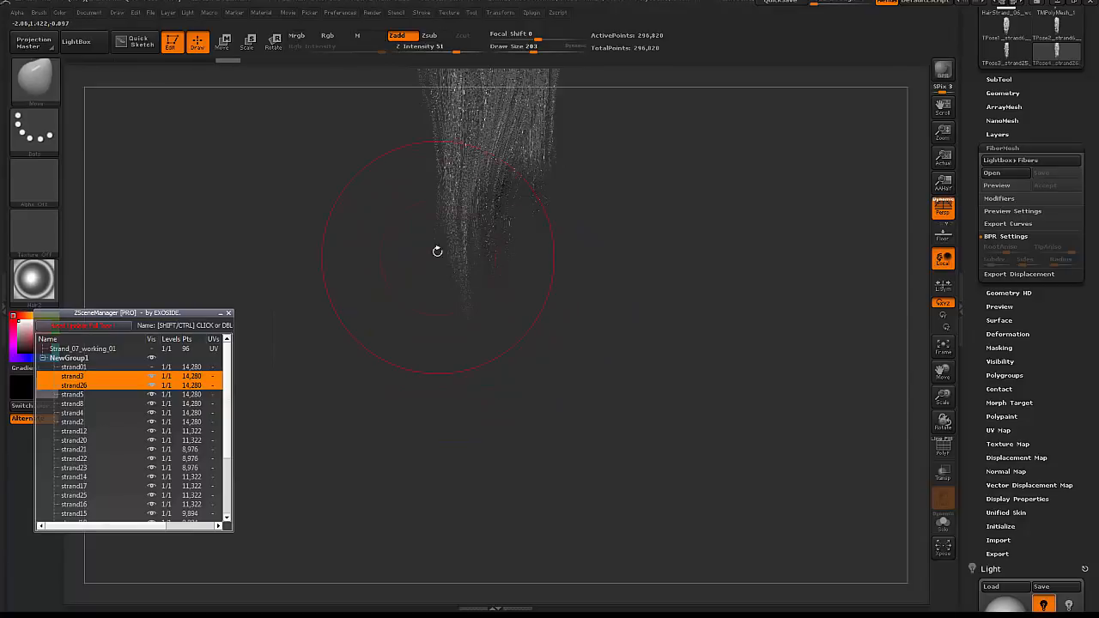
mouse_move(436, 250)
left_mouse_down()
mouse_move(451, 258)
mouse_move(456, 287)
mouse_move(429, 238)
mouse_move(424, 245)
mouse_move(439, 242)
left_mouse_up()
left_click_drag(495, 385, 481, 396, "ctrl")
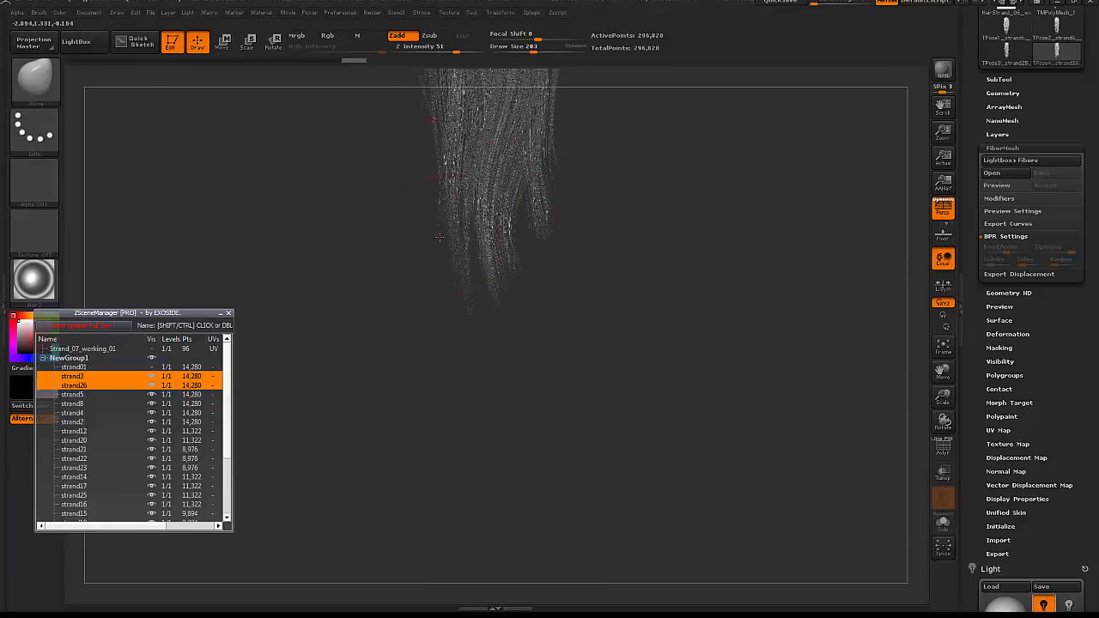
left_click_drag(449, 231, 464, 249)
- Adjust the sides and upper part of the combined hair mesh with the Move brush at draw size 238
mouse_move(611, 289)
left_mouse_down()
mouse_move(630, 321)
mouse_move(584, 309)
left_mouse_up()
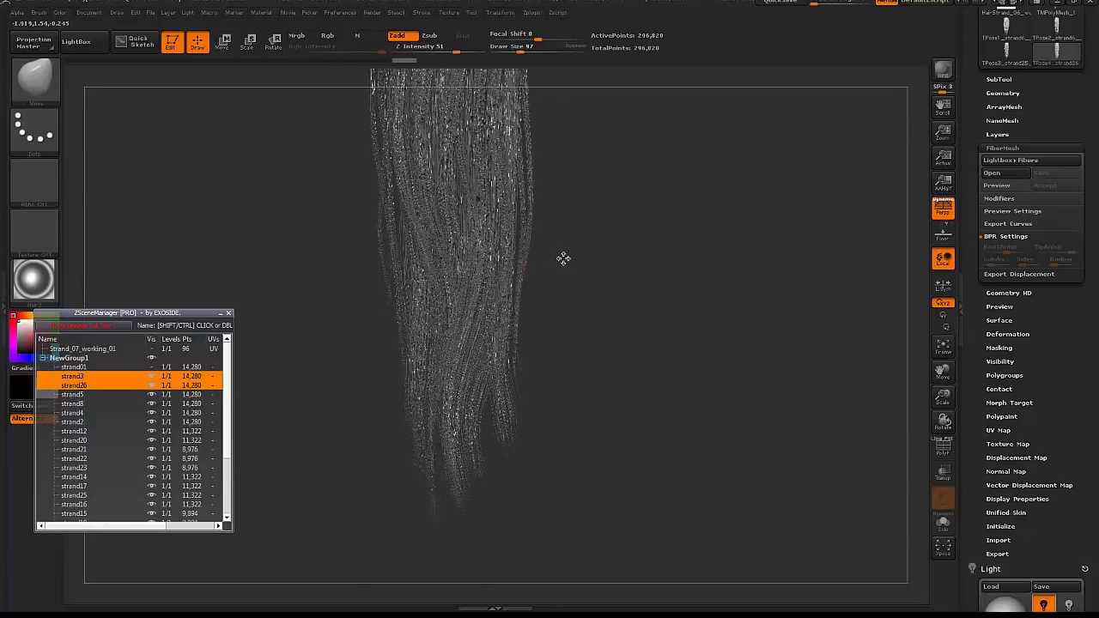
key("space")
left_click_drag(507, 266, 530, 266)
left_click_drag(530, 215, 523, 257)
mouse_move(549, 258)
left_mouse_down("alt")
mouse_move(520, 179)
mouse_move(520, 199)
left_mouse_up("alt")
left_click_drag(598, 239, 636, 330, "alt")
key("space")
left_click_drag(489, 238, 507, 273)
left_click_drag(515, 184, 506, 181)
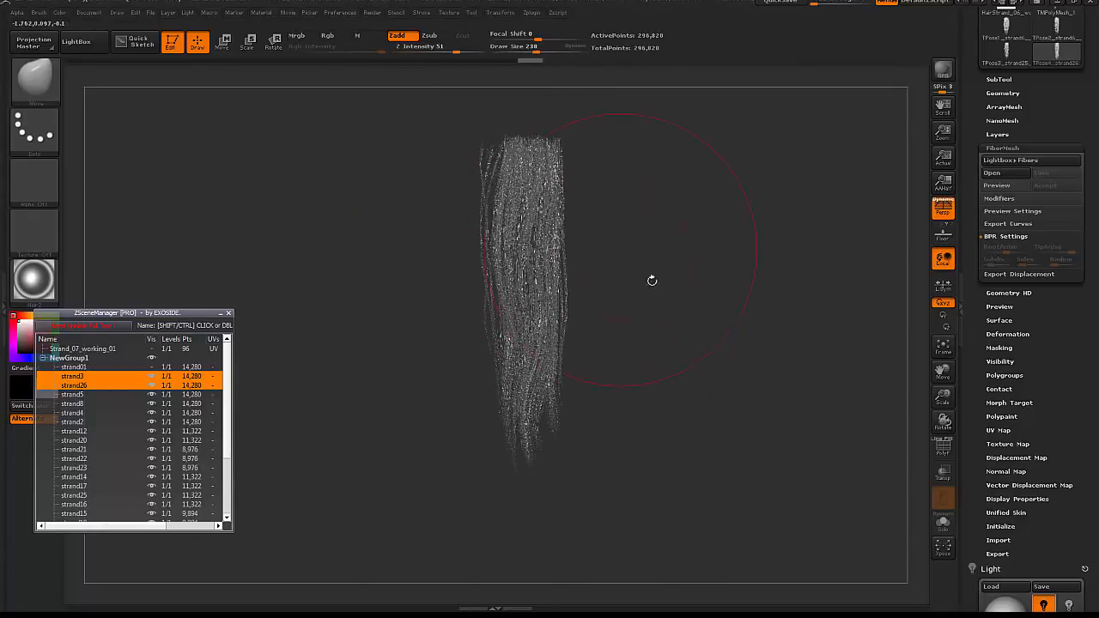
left_click_drag(650, 280, 643, 228, "alt")
left_click_drag(665, 280, 693, 317, "alt")
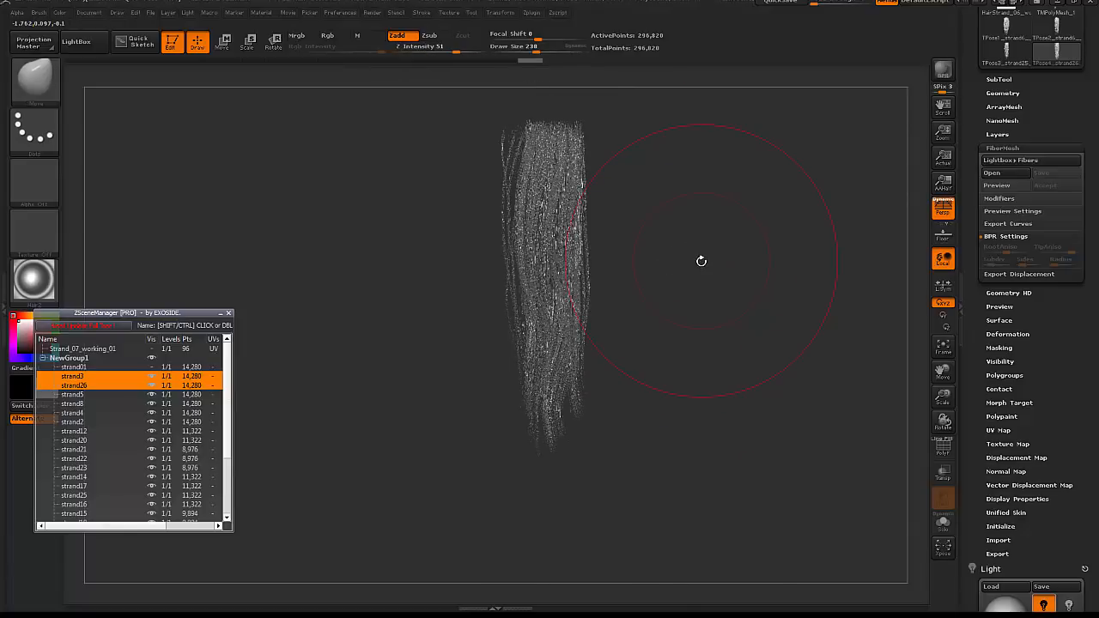
- Transfer the combined mesh's shape back to the strand subtools and check the clump's tips with a BPR render
left_click(534, 17)
left_click(636, 163)
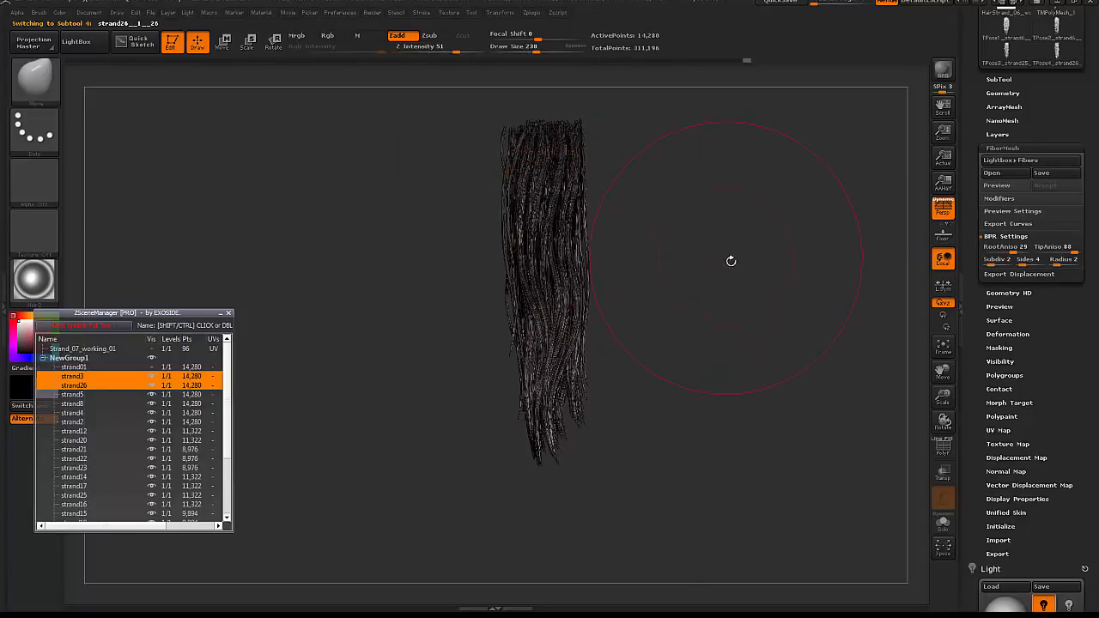
mouse_move(766, 278)
left_mouse_down("alt")
mouse_move(773, 255)
mouse_move(796, 300)
mouse_move(767, 296)
left_mouse_up("alt")
key("s")
left_click_drag(549, 421, 507, 421)
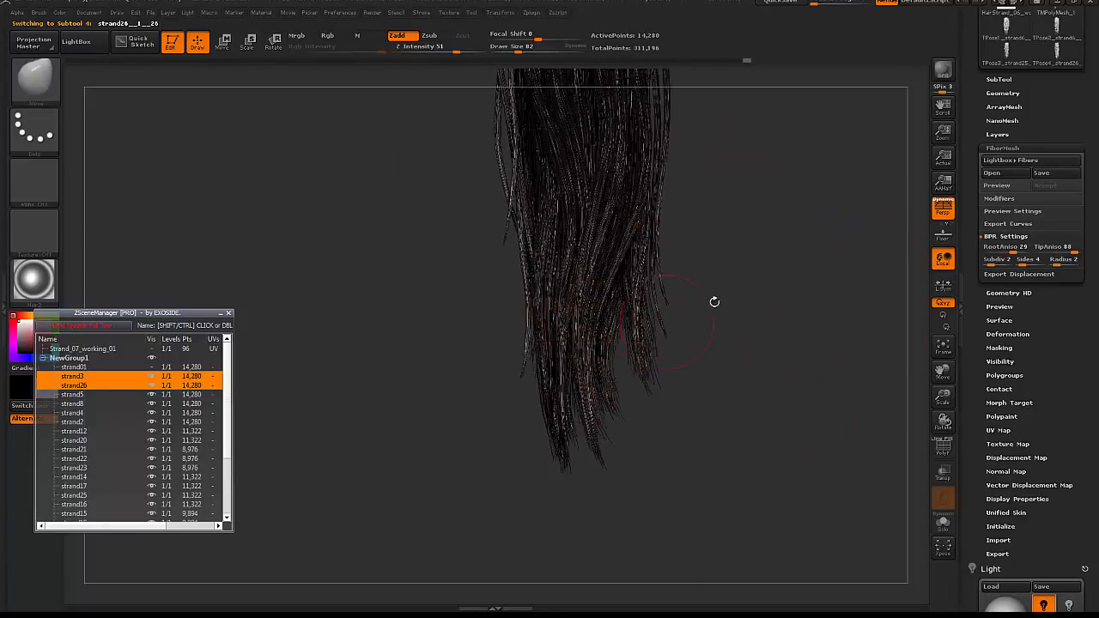
left_click_drag(795, 261, 799, 325, "alt")
key("shift+r")
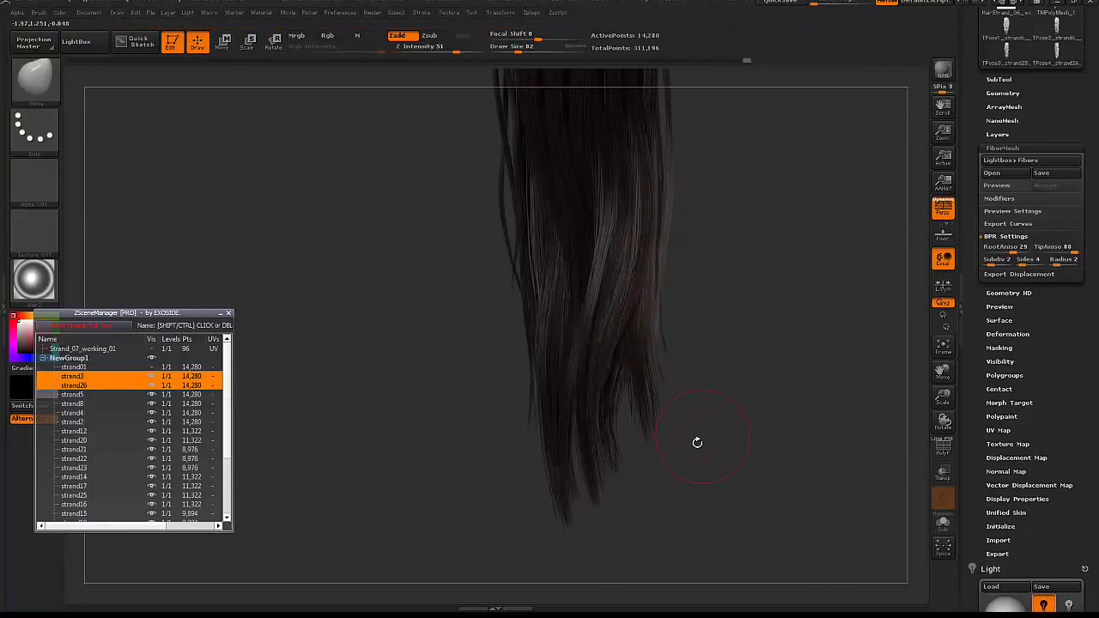
- Select strand19 and reshape its lower tip with the Move brush at draw sizes 101 and 118
left_click_drag(697, 442, 645, 423)
left_click(609, 428, "alt")
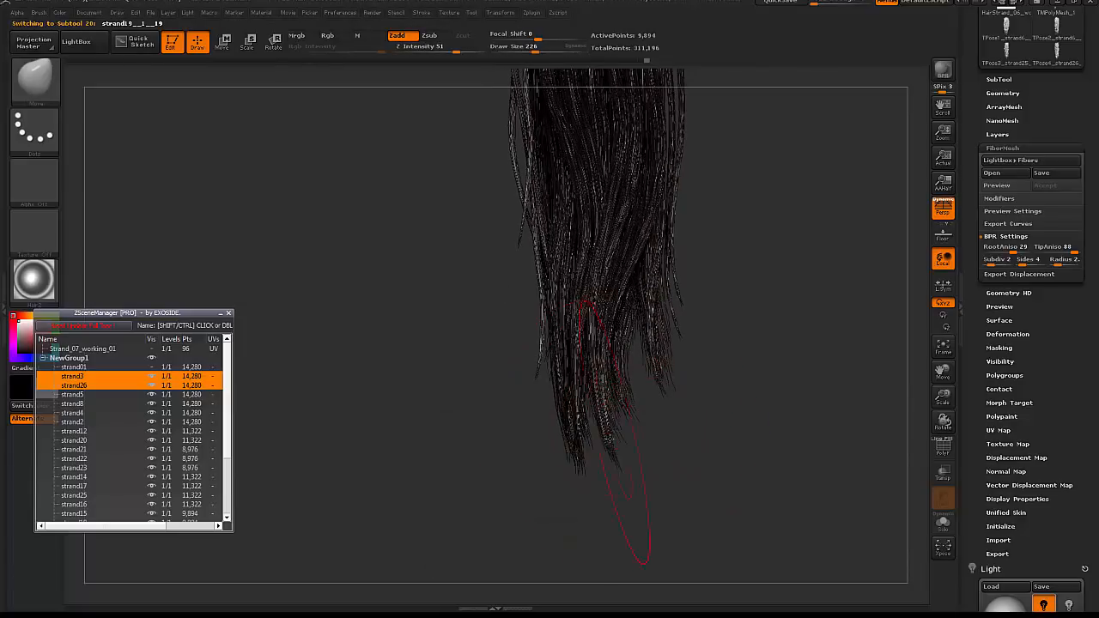
key("space")
left_click_drag(630, 436, 619, 436)
mouse_move(618, 357)
left_mouse_down()
mouse_move(601, 353)
mouse_move(632, 364)
left_mouse_up()
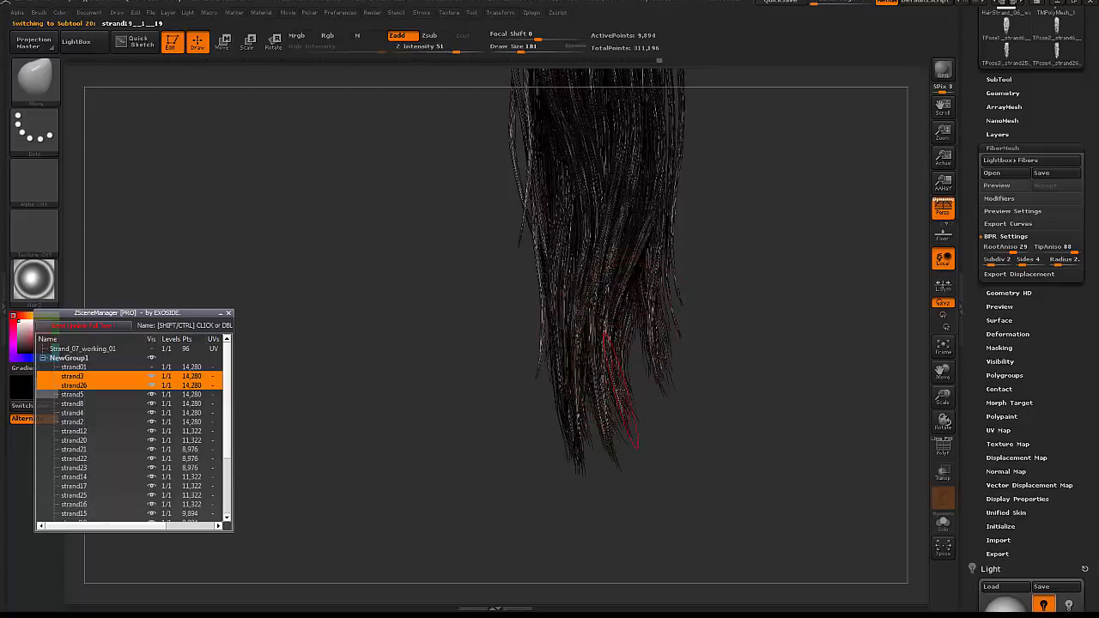
key("space")
left_click_drag(628, 420, 665, 435)
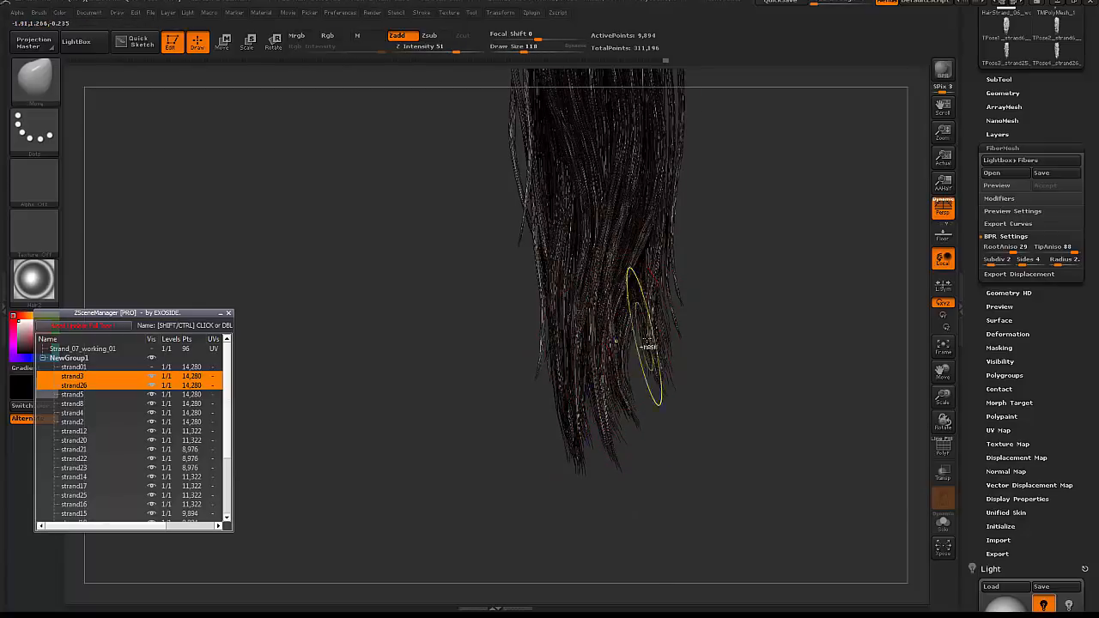
left_click_drag(715, 397, 700, 447, "alt")
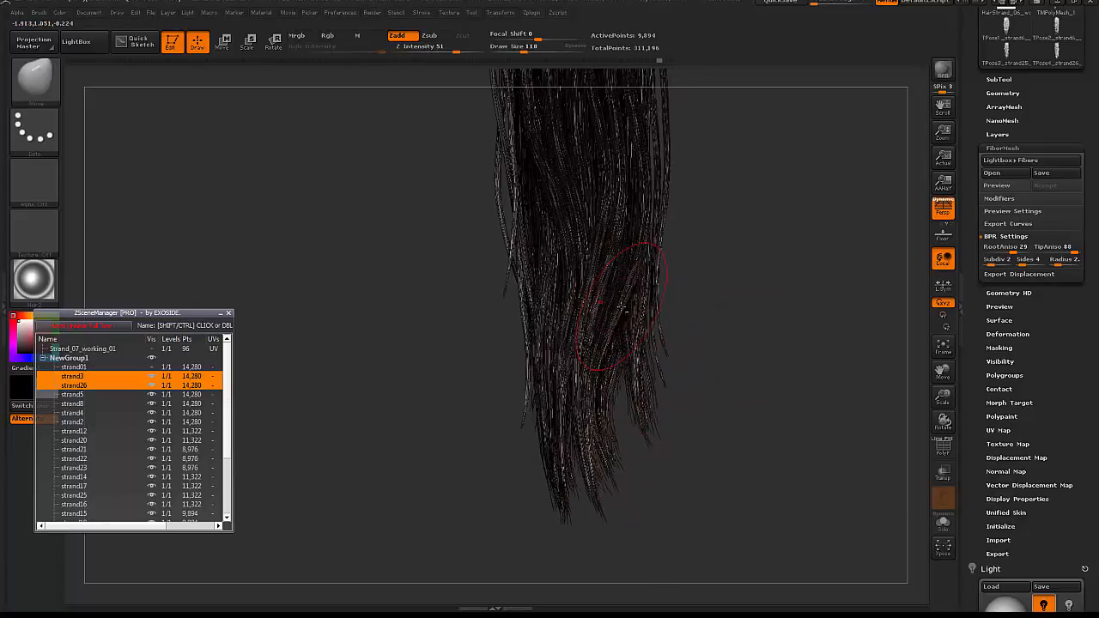
- Shift strand19's lower section with the Move brush at draw size 277 and check the clump with a BPR render
key("space")
left_click_drag(601, 323, 619, 323)
mouse_move(585, 390)
left_mouse_down()
mouse_move(605, 381)
mouse_move(611, 403)
left_mouse_up()
mouse_move(620, 520)
left_mouse_down()
mouse_move(653, 506)
mouse_move(628, 489)
mouse_move(584, 418)
left_mouse_up()
key("space")
left_click_drag(563, 362, 583, 362)
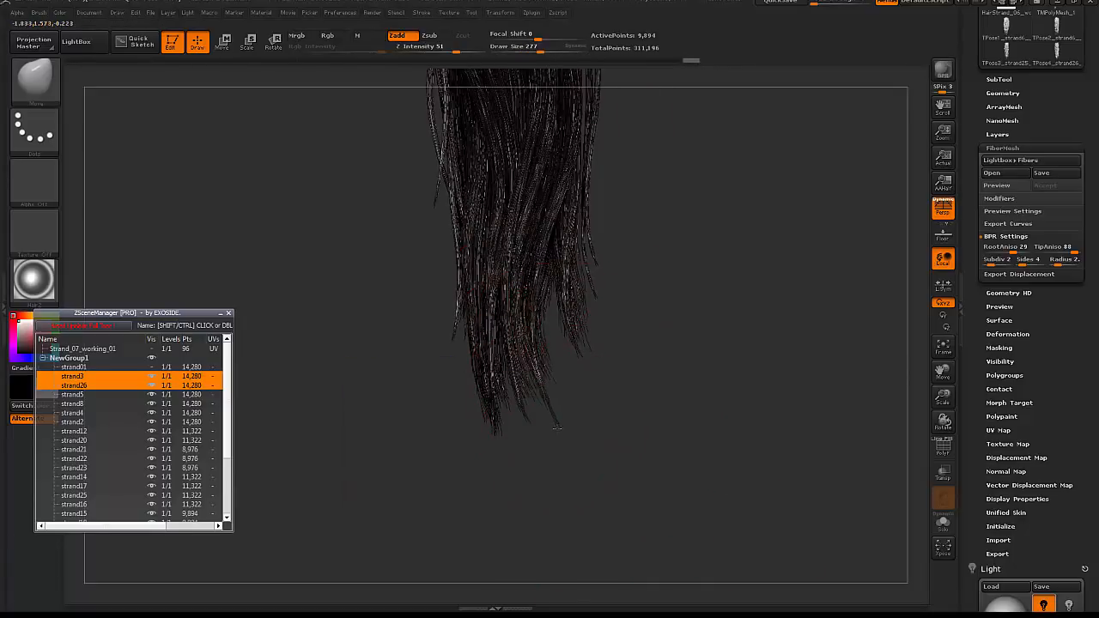
left_click_drag(699, 297, 694, 340, "alt")
mouse_move(700, 265)
left_mouse_down("alt")
mouse_move(735, 362)
mouse_move(724, 326)
left_mouse_up("alt")
key("bracketleft")
key("shift+r")
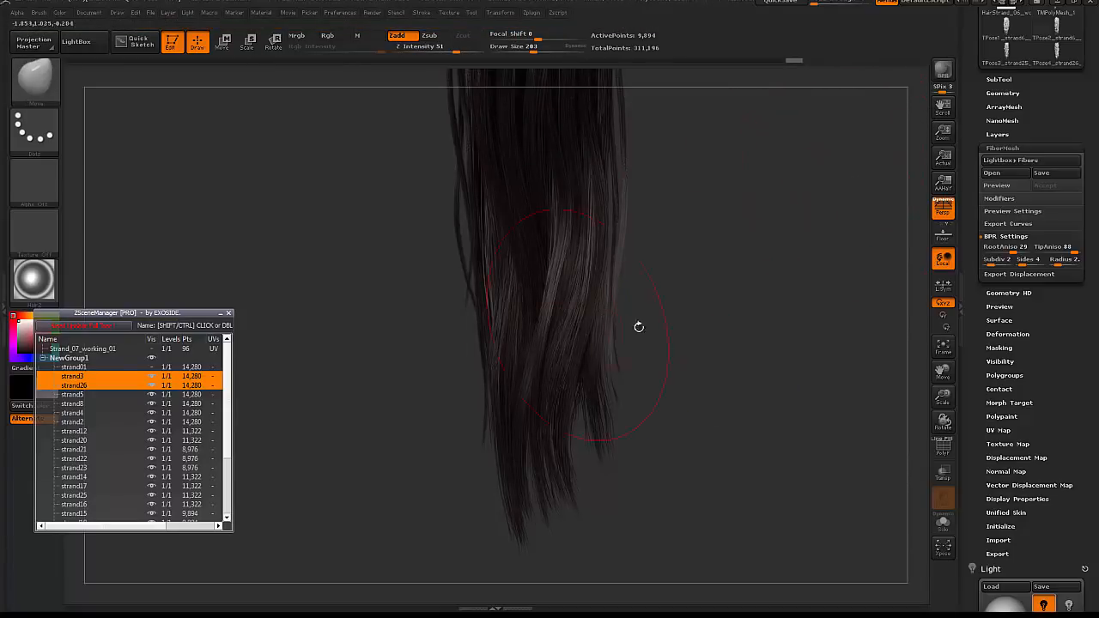
- Adjust the bend of strand19's lower section with the Move brush, raising the draw size to 318
mouse_move(638, 327)
left_mouse_down("shift")
mouse_move(707, 380)
mouse_move(652, 373)
left_mouse_up("shift")
left_click_drag(563, 369, 573, 383)
left_click_drag(657, 444, 601, 459)
key("space")
left_click_drag(594, 416, 604, 415)
left_click_drag(573, 382, 546, 388)
mouse_move(605, 445)
left_mouse_down("shift")
mouse_move(596, 438)
mouse_move(632, 476)
left_mouse_up("shift")
- Refine strand19's tip with the Move brush at draw size 170 and check the clump with a BPR render
key("space")
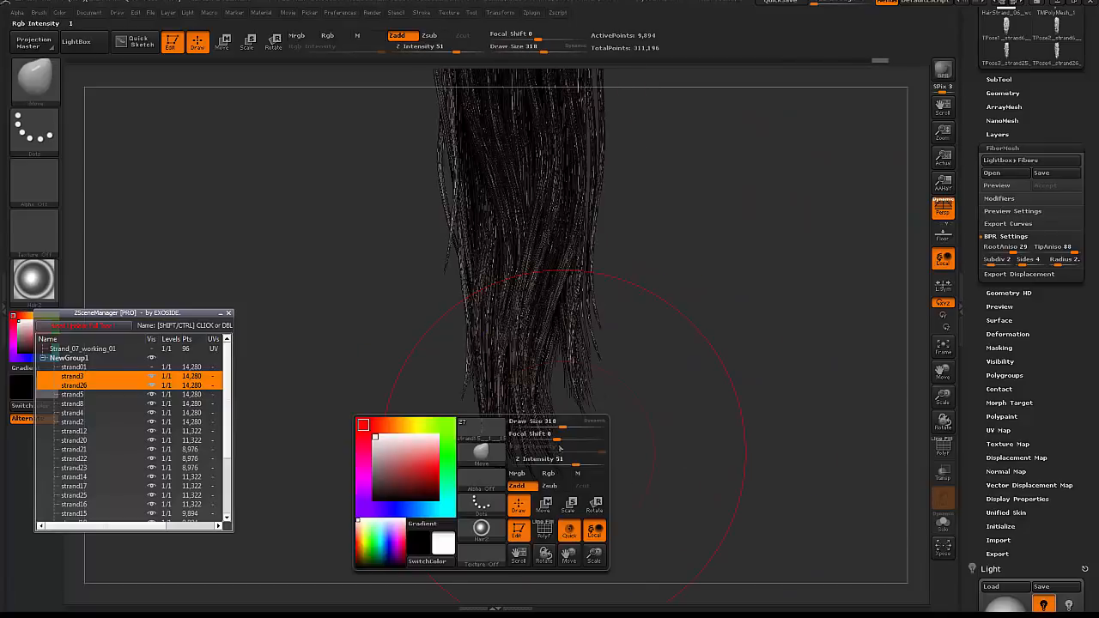
left_click_drag(562, 424, 548, 424)
left_click_drag(614, 450, 632, 456, "shift")
left_click_drag(549, 375, 545, 456)
left_click_drag(652, 432, 679, 433, "alt")
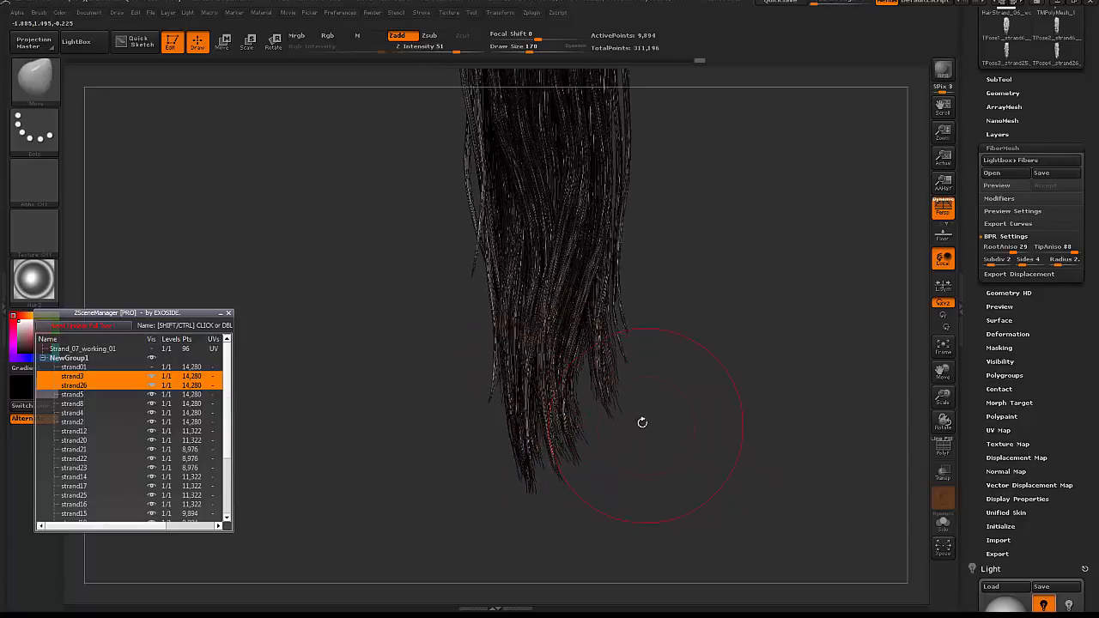
left_click_drag(661, 336, 613, 354)
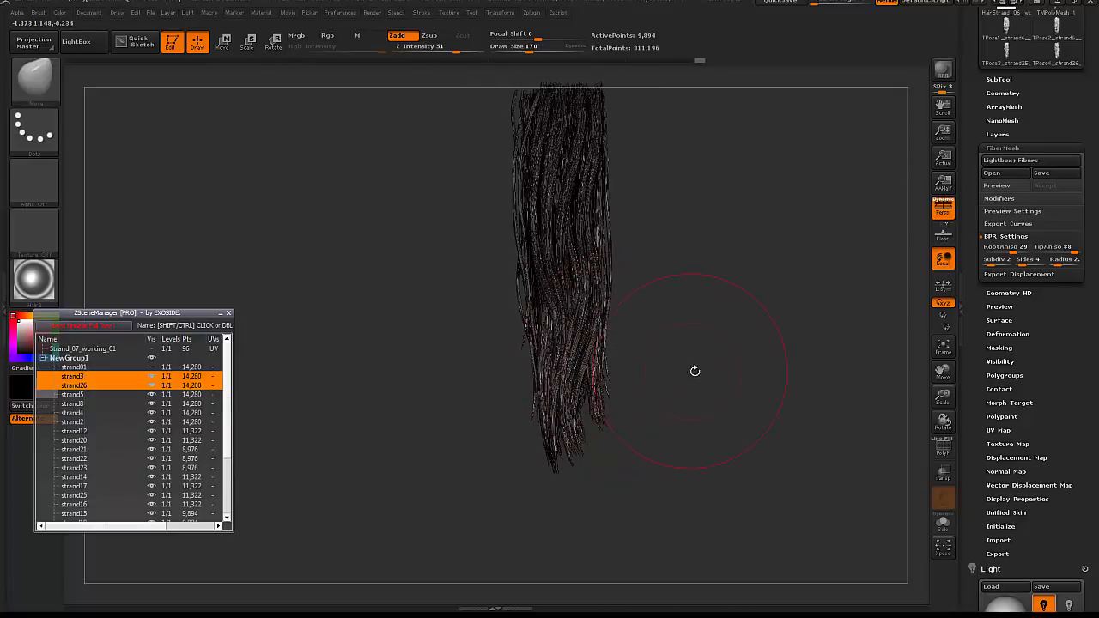
left_click_drag(691, 326, 721, 318, "alt")
key("shift+r")
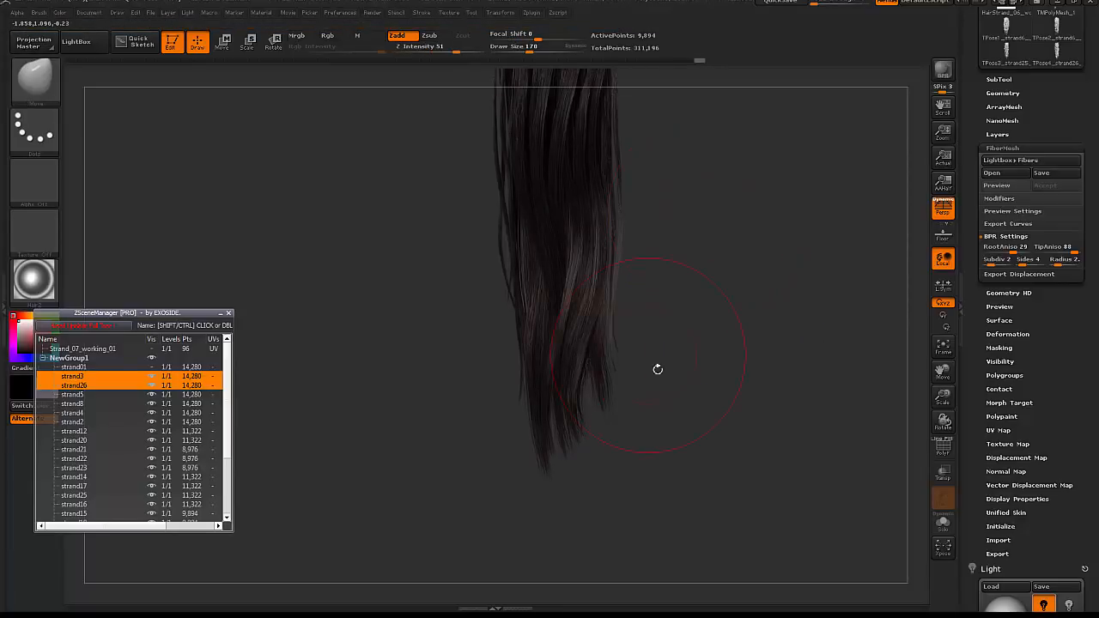
- Select strand9 and nudge its lower tip with the Move brush at draw sizes 93 and 170
left_click_drag(658, 369, 677, 346)
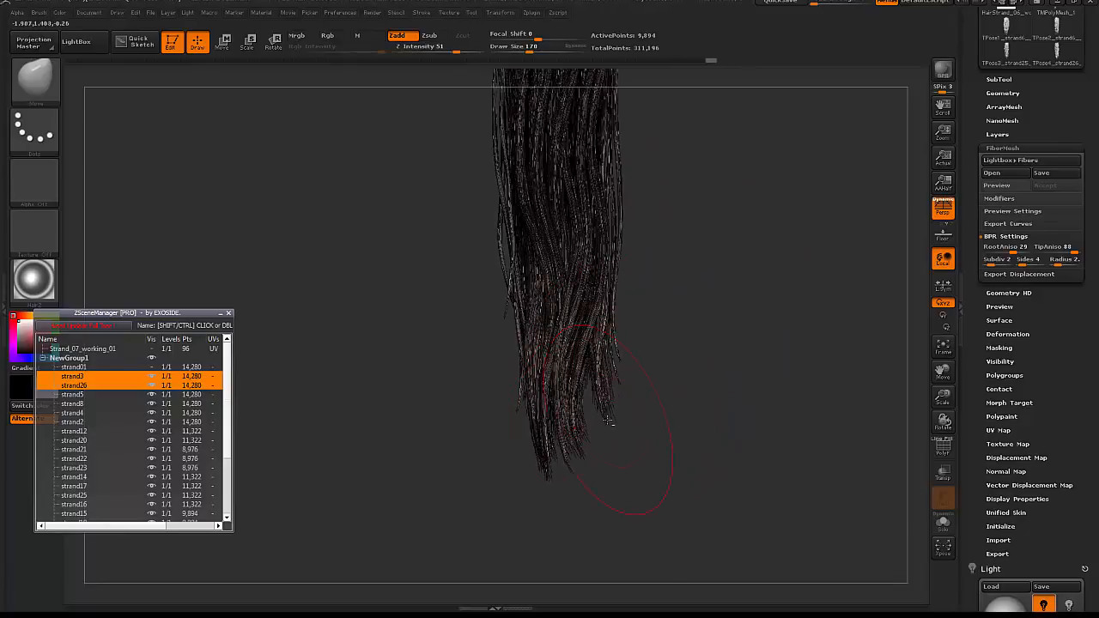
left_click(608, 421, "alt")
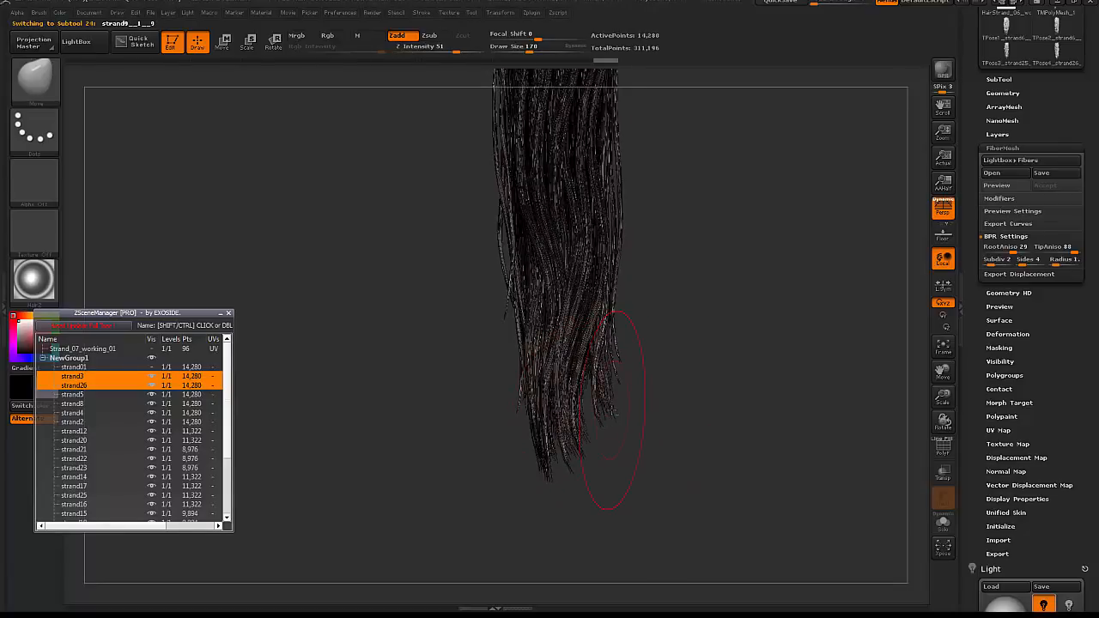
key("ctrl+z")
key("ctrl+shift+z")
key("bracketleft")
left_click_drag(638, 363, 723, 328)
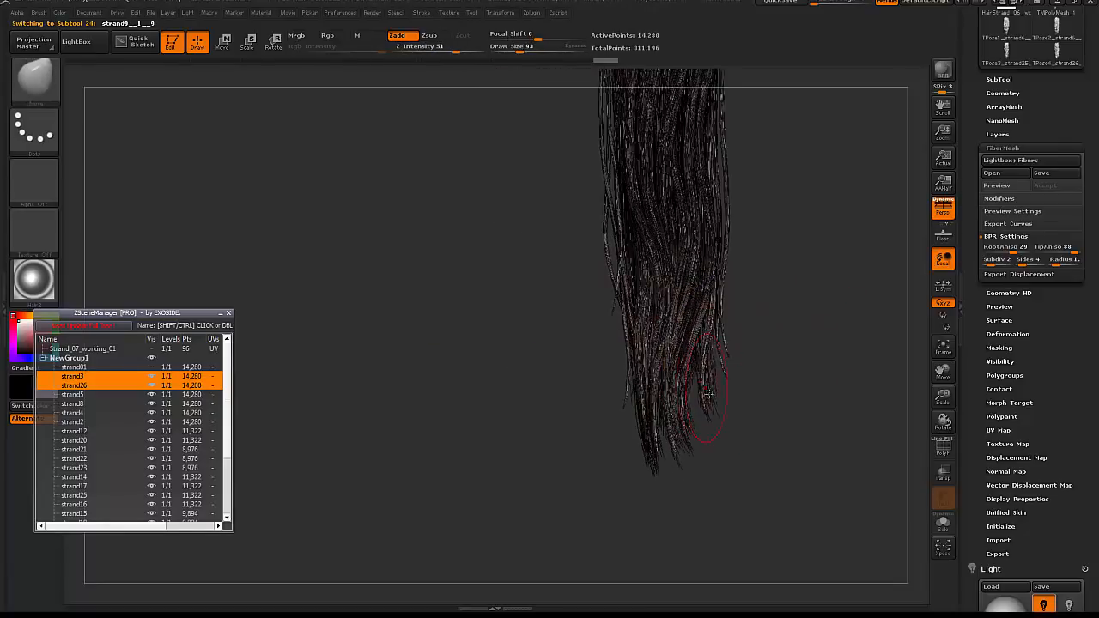
key("ctrl+shift+z")
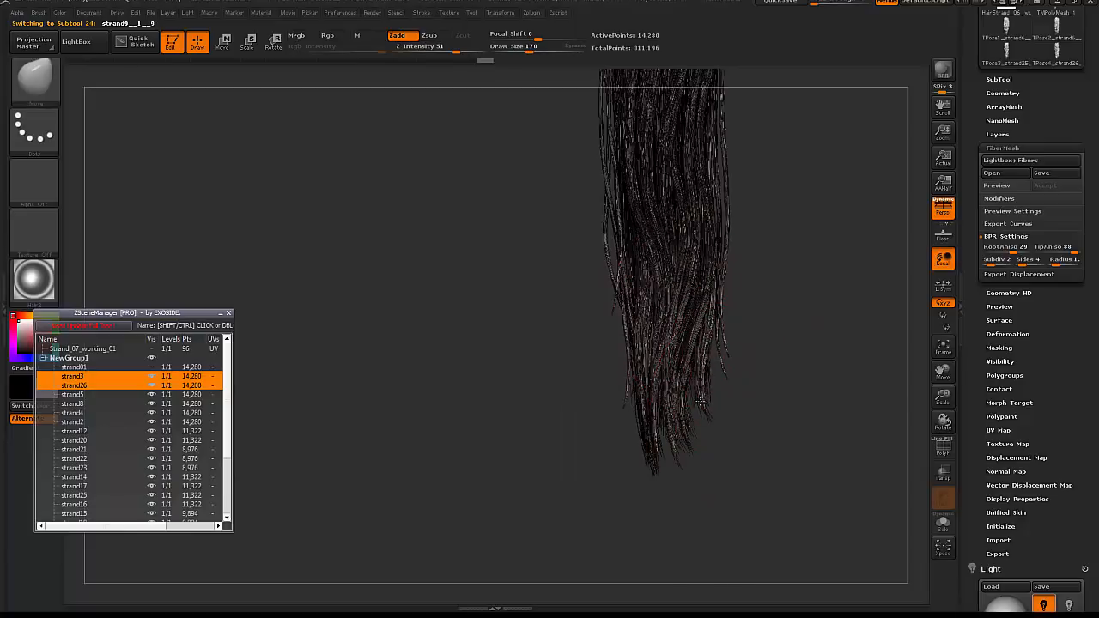
- Nudge strand24's lower tip with the Move brush at draw size 122 and strand11's tip at draw size 97
left_click(704, 361, "alt")
mouse_move(703, 360)
left_mouse_down()
mouse_move(728, 374)
mouse_move(713, 385)
left_mouse_up()
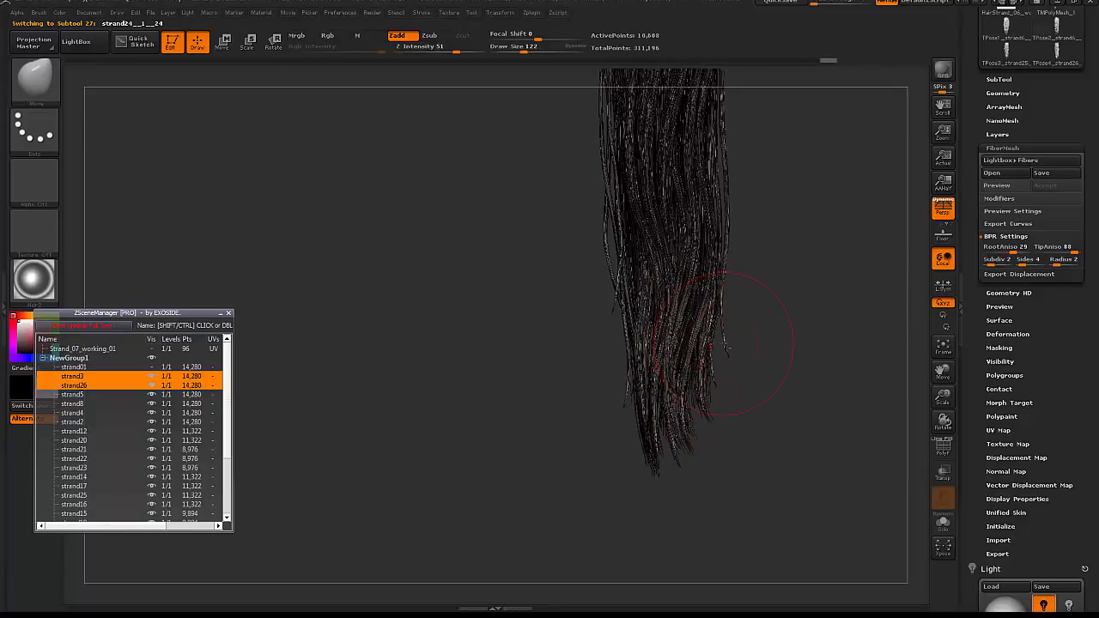
left_click_drag(700, 374, 687, 367)
key("space")
left_click_drag(669, 410, 656, 410)
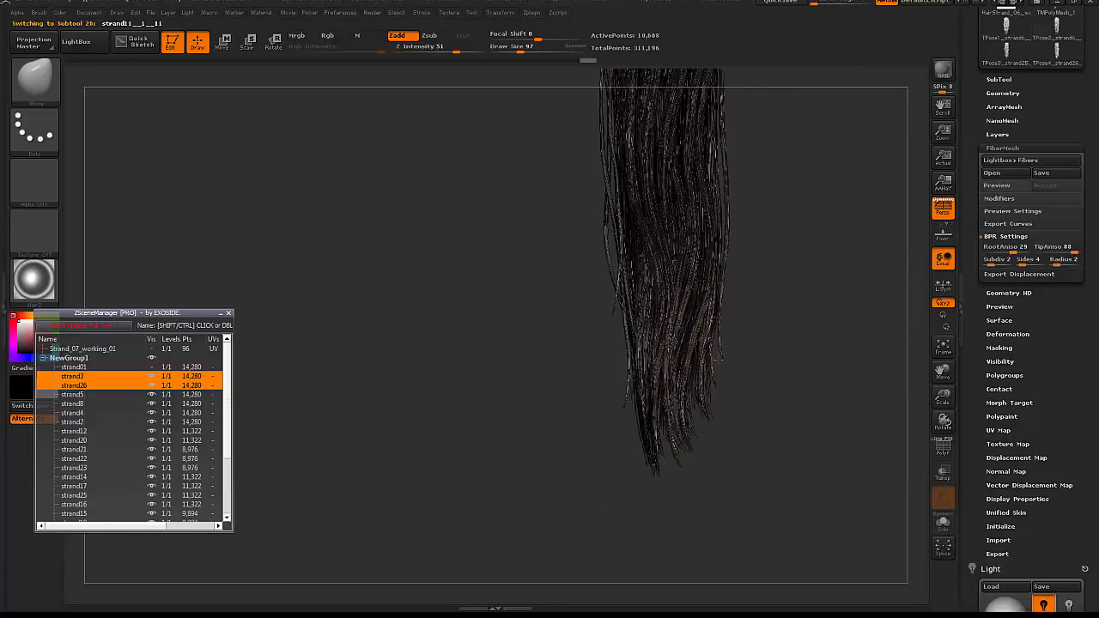
left_click_drag(755, 350, 777, 321, "alt")
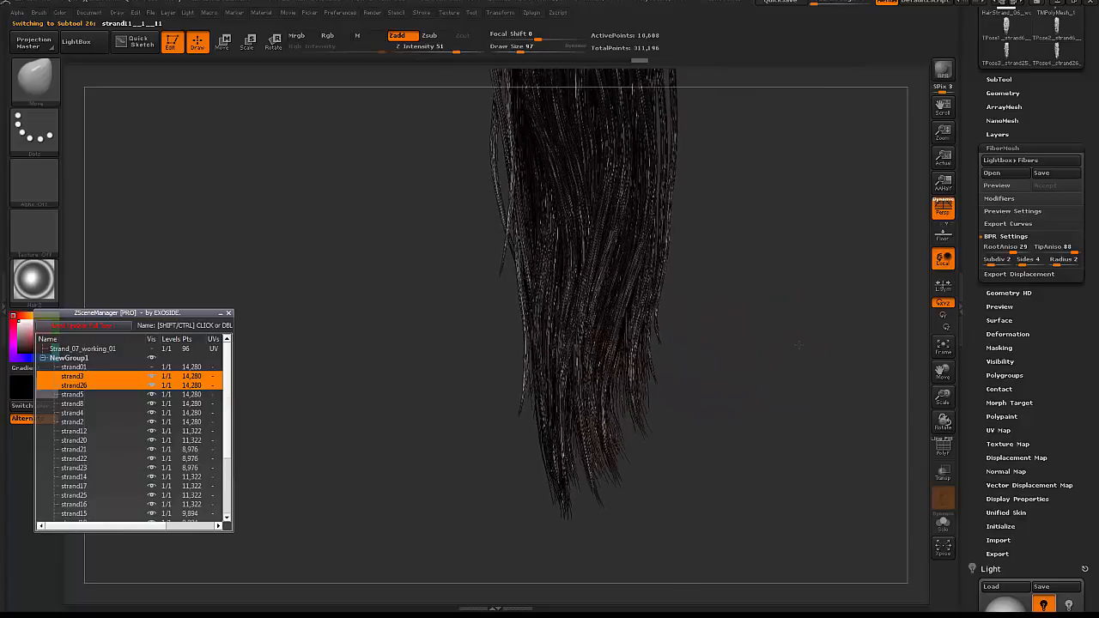
- Check the lower end of the hair clump with a BPR render
key("shift+r")
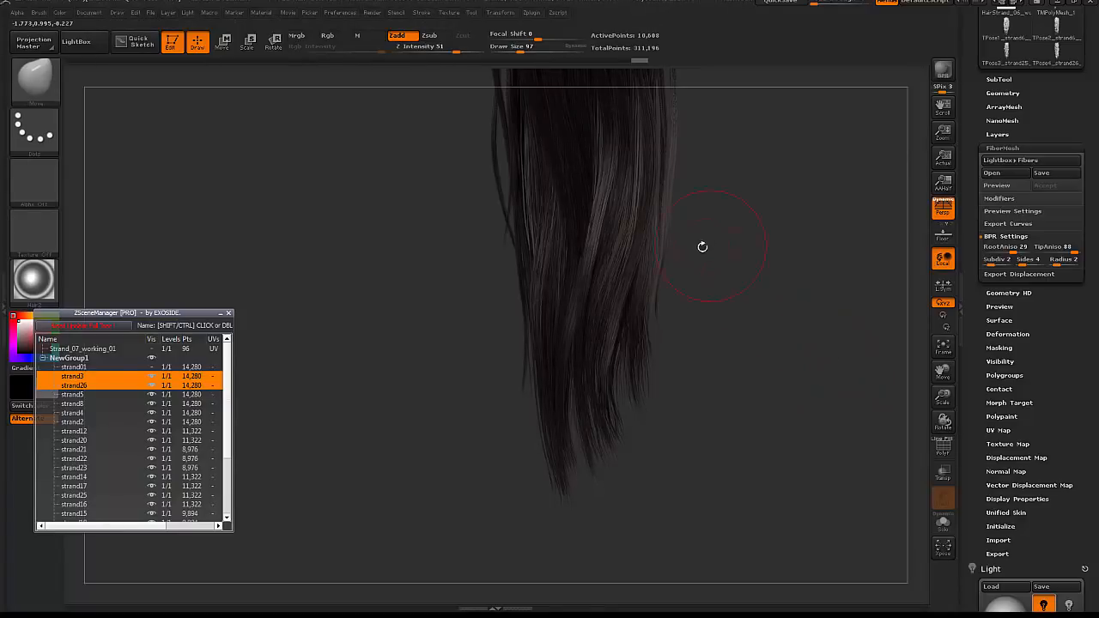
left_click(731, 265)
left_click_drag(701, 351, 650, 341)
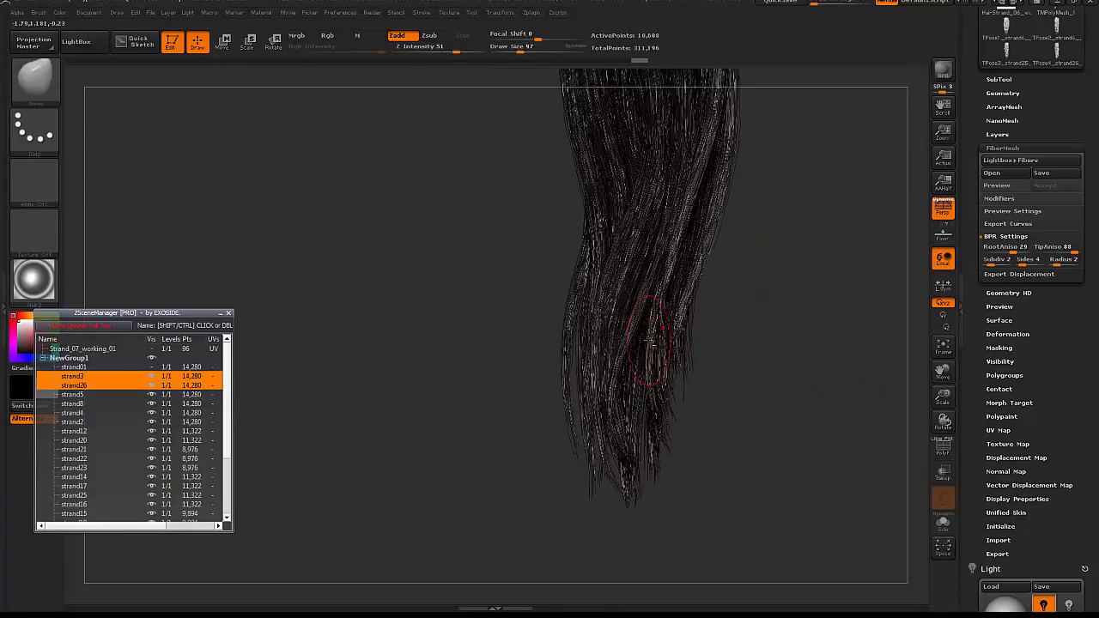
- Select strand10, adjust its lower section with the Move brush at draw size 244, and check it with a BPR render
left_click_drag(724, 336, 691, 343)
key("space")
left_click_drag(654, 369, 672, 370)
mouse_move(757, 384)
left_mouse_down()
mouse_move(908, 375)
mouse_move(867, 393)
left_mouse_up()
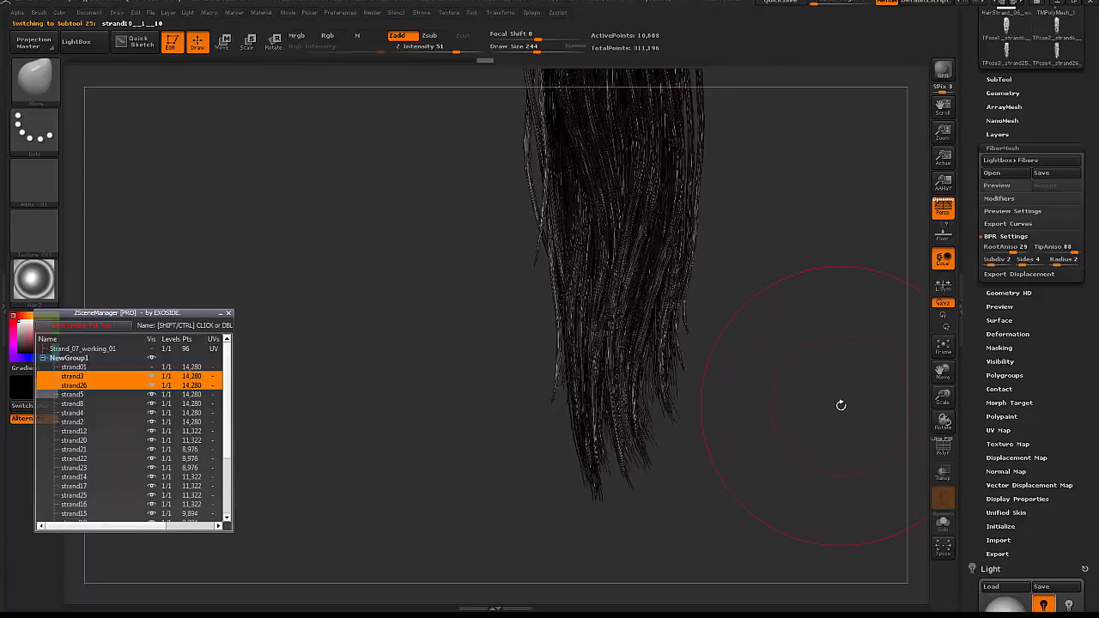
left_click_drag(731, 257, 846, 369)
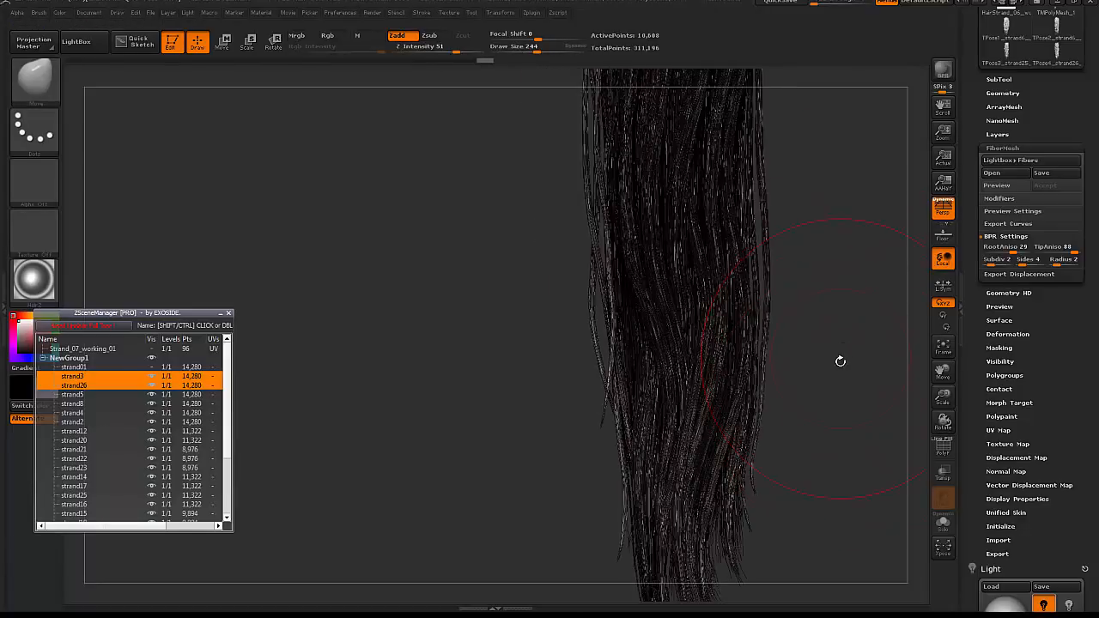
mouse_move(866, 306)
left_mouse_down("alt")
mouse_move(819, 249)
mouse_move(815, 183)
left_mouse_up("alt")
key("shift+r")
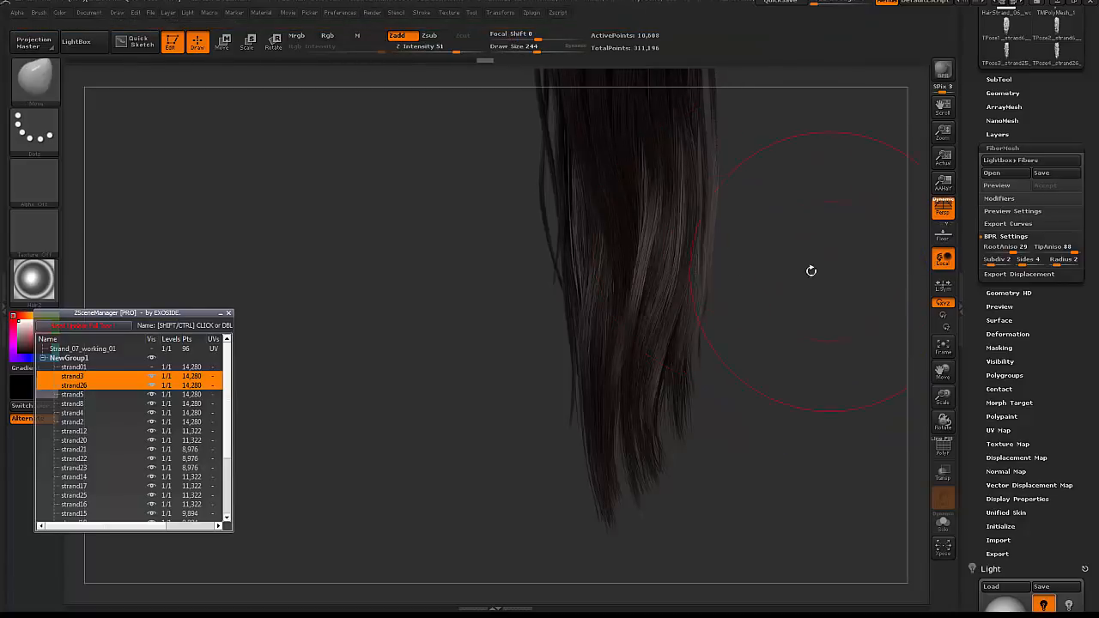
- Select strand11 and pull in its length along the clump's outer edge with the Move brush at draw size 214
key("space")
key("space")
left_click_drag(726, 247, 721, 247)
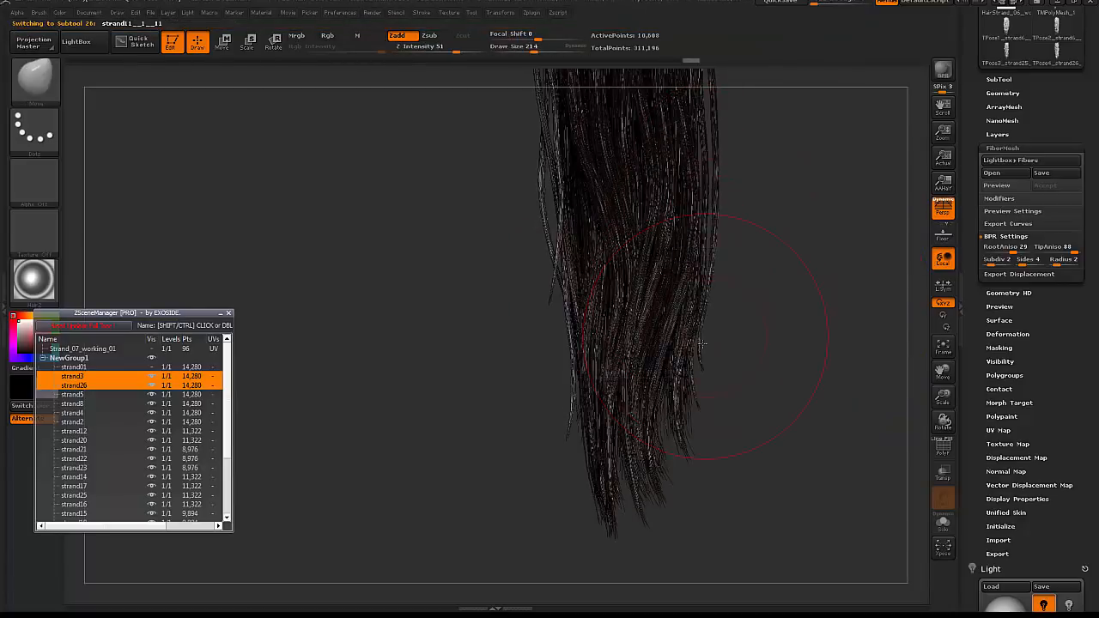
mouse_move(713, 297)
left_mouse_down("alt")
mouse_move(754, 449)
mouse_move(758, 556)
left_mouse_up("alt")
left_click_drag(768, 225, 759, 254)
left_click_drag(770, 124, 760, 97)
left_click_drag(758, 329, 752, 333)
left_click_drag(801, 387, 792, 308, "alt")
left_click_drag(752, 382, 745, 385)
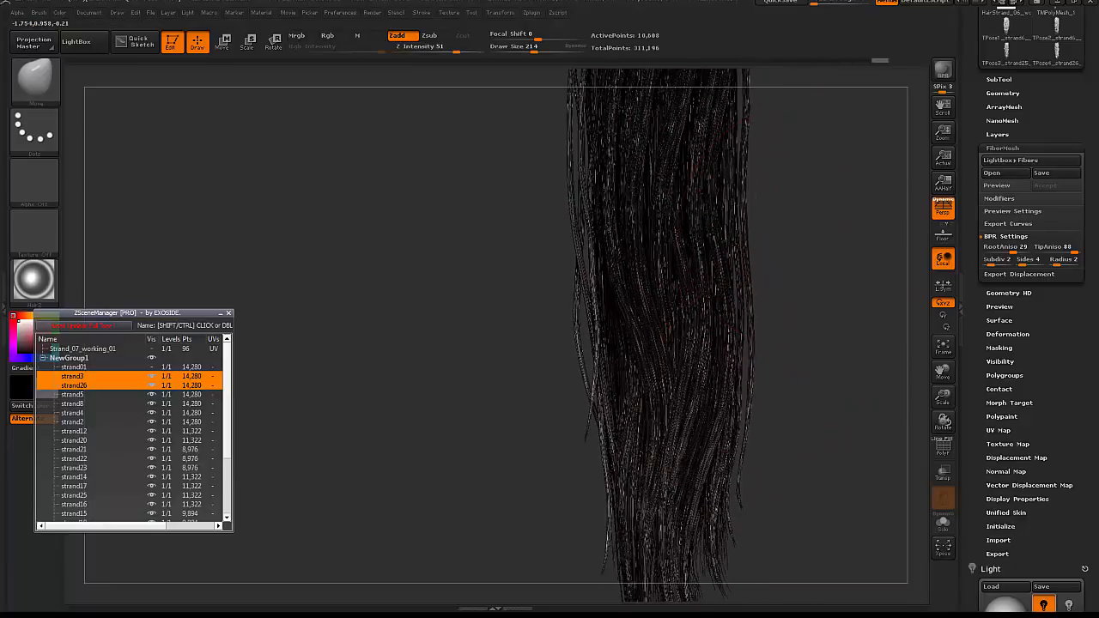
- Check the whole clump from root to tip with a BPR render
mouse_move(795, 451)
left_mouse_down("alt")
mouse_move(763, 259)
mouse_move(774, 327)
left_mouse_up("alt")
left_click_drag(788, 276, 767, 365, "alt")
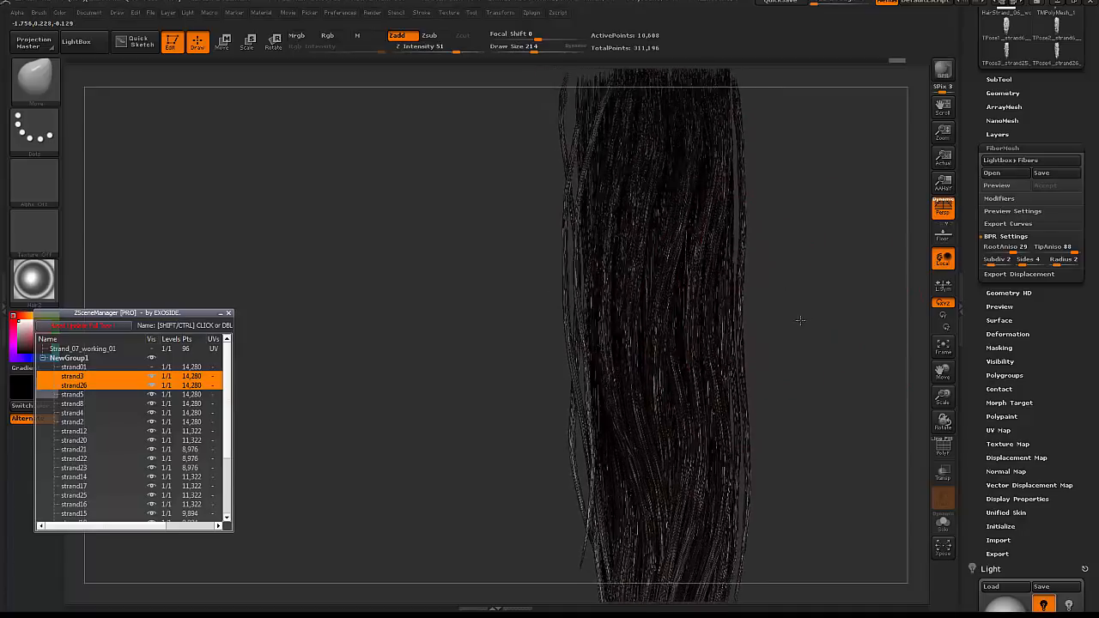
left_click_drag(799, 318, 816, 361, "alt")
key("shift+r")
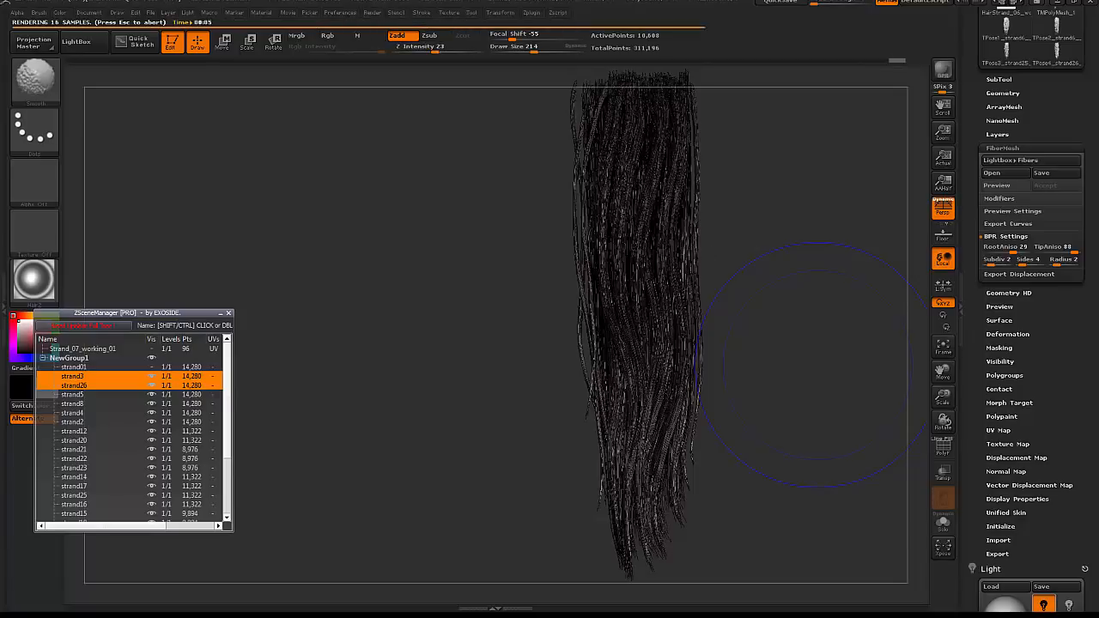
mouse_move(818, 302)
left_mouse_down()
mouse_move(819, 372)
mouse_move(808, 277)
mouse_move(878, 326)
mouse_move(749, 307)
left_mouse_up()
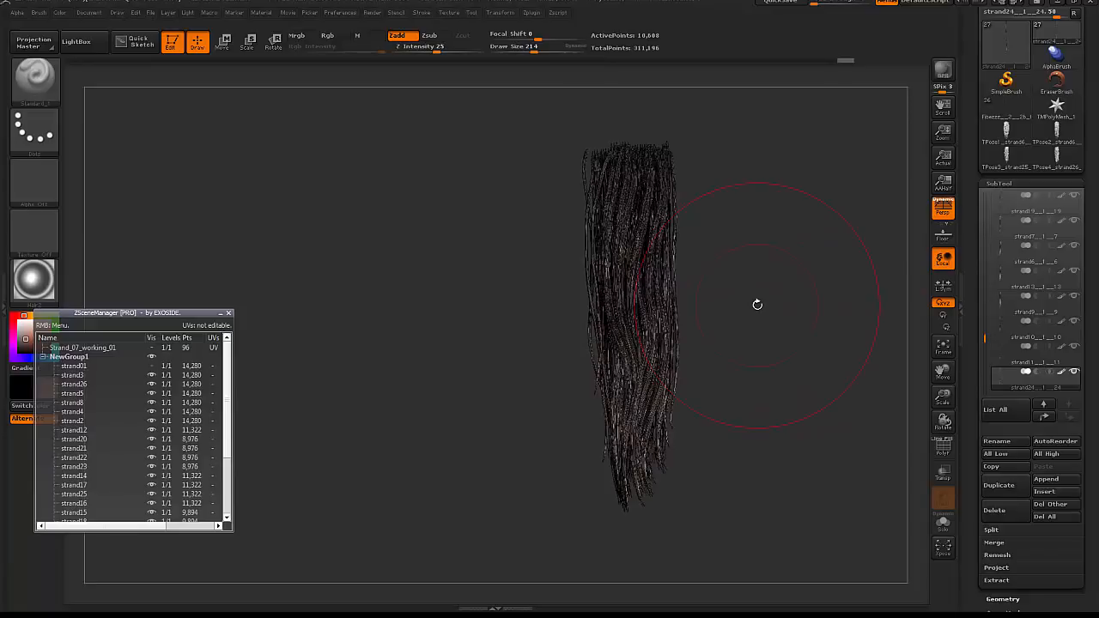
left_click_drag(871, 283, 785, 271, "alt")
key("r")
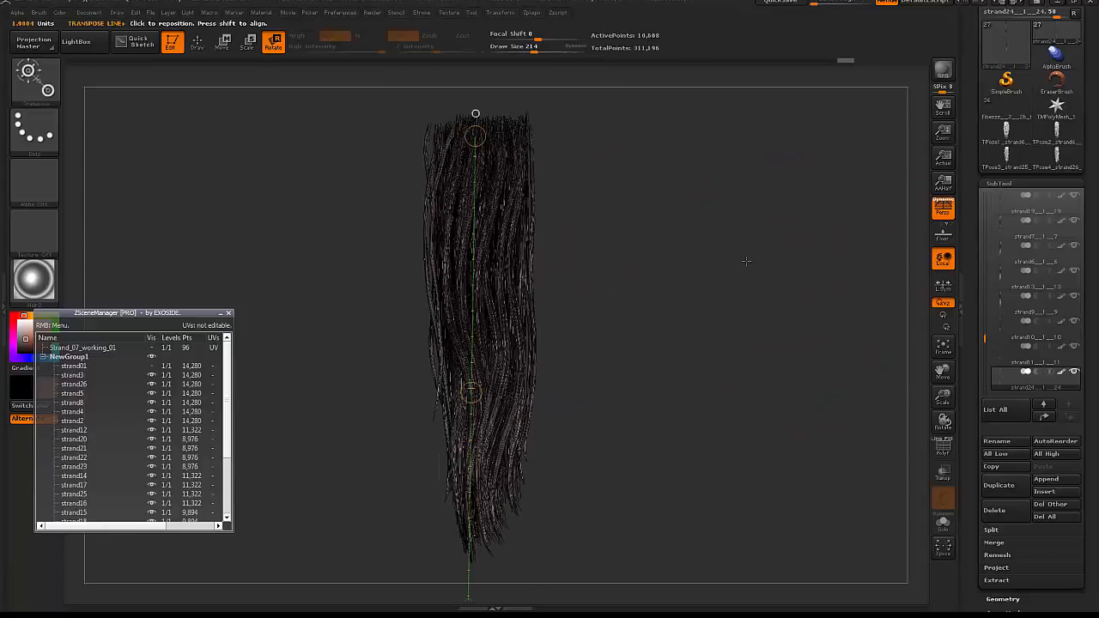
key("q")
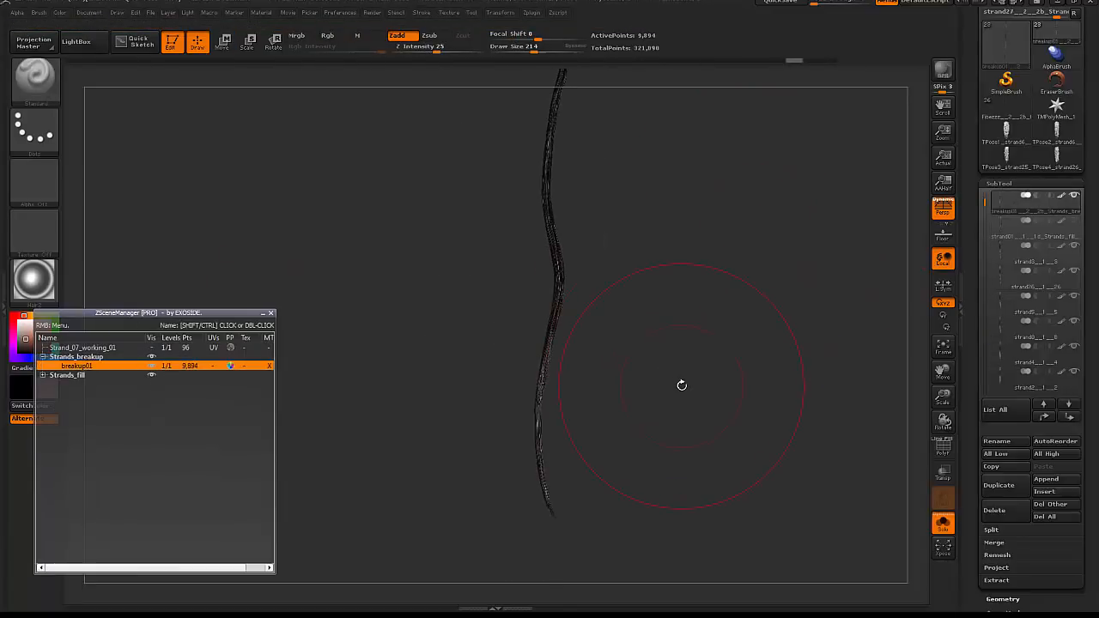
- Thin the isolated breakup01 strand by hiding part of its fibers and deleting the hidden geometry
left_click_drag(792, 410, 574, 242)
left_click_drag(984, 449, 987, 320)
left_click(1002, 471)
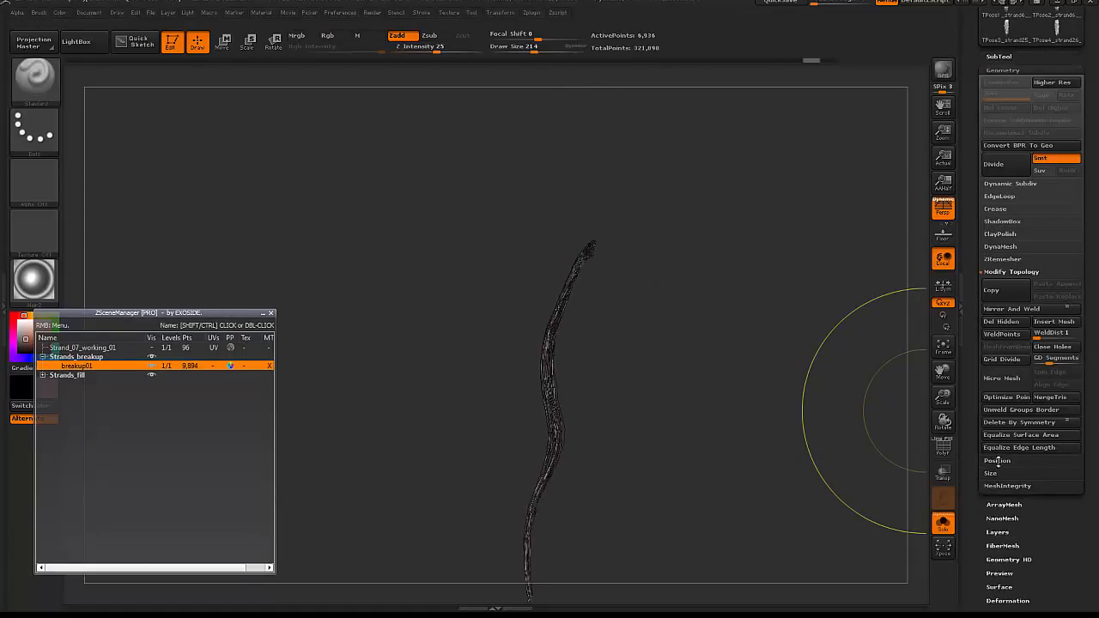
left_click(1010, 333)
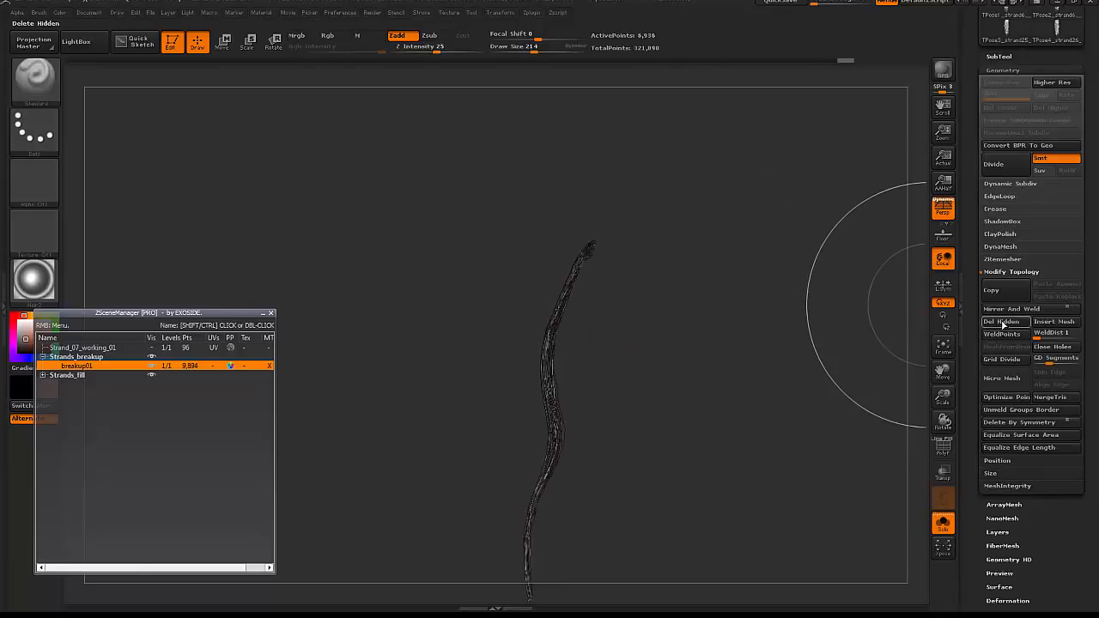
left_click_drag(844, 367, 743, 330)
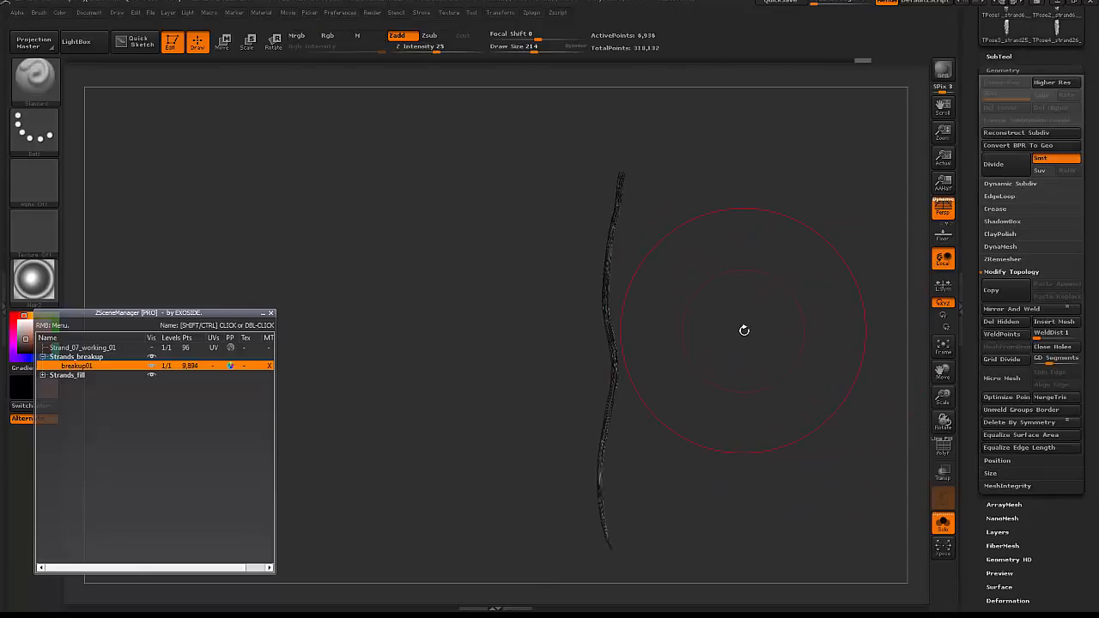
- Paint breakup01 with the Standard brush in Rgb mode at Rgb Intensity 26 and check it with a BPR render
key("space")
left_click(627, 331)
key("space")
left_click(662, 358)
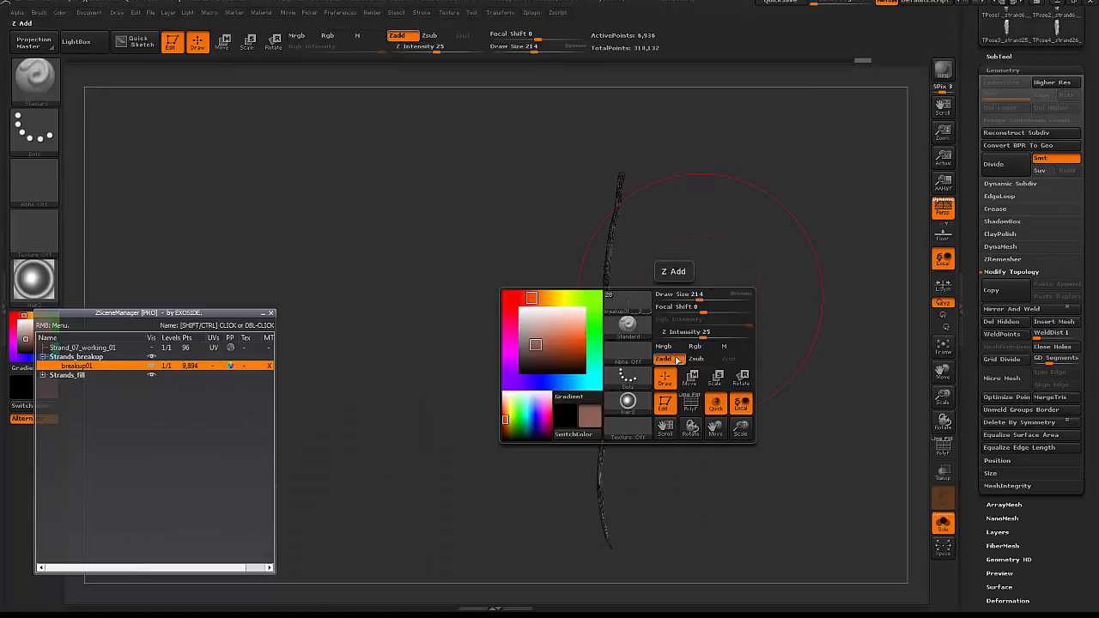
left_click(695, 346)
left_click(703, 319)
type("26")
key("Return")
key("space")
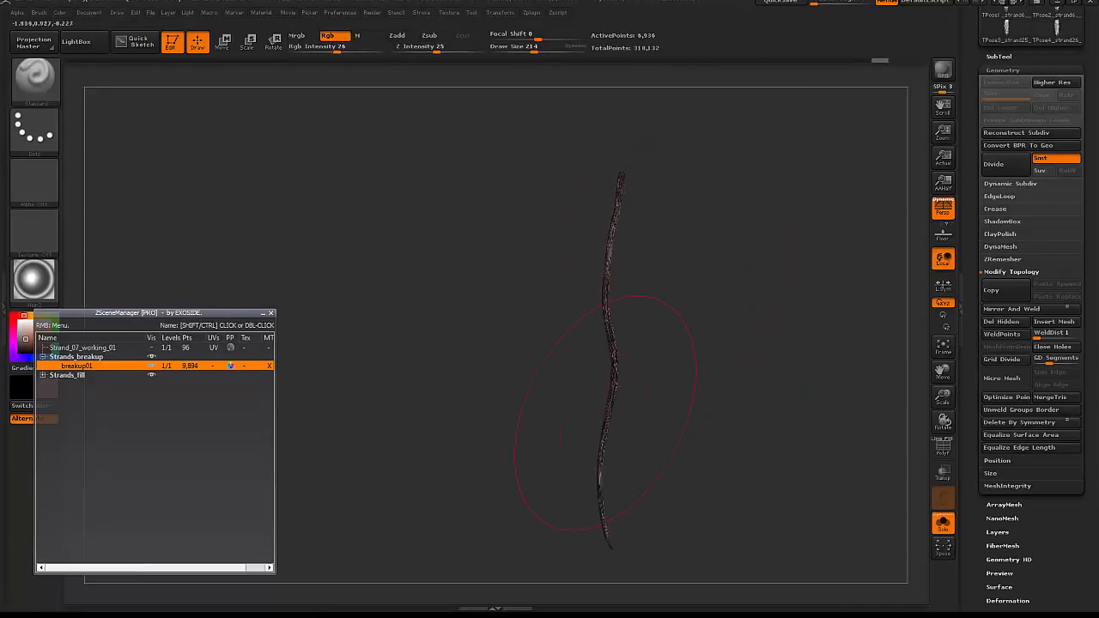
mouse_move(748, 302)
left_mouse_down()
mouse_move(625, 353)
mouse_move(729, 322)
mouse_move(720, 230)
left_mouse_up()
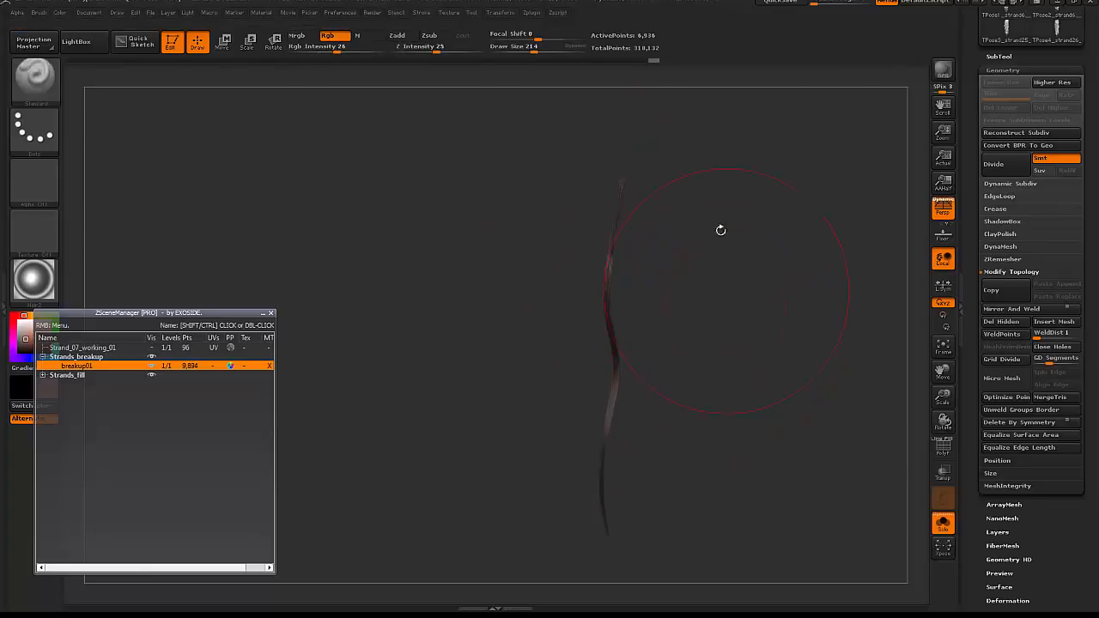
left_click_drag(816, 412, 709, 334)
- Roughen breakup01 along its length with the GroomTurbulence brush at draw size 105 and check it with a BPR render
key("space")
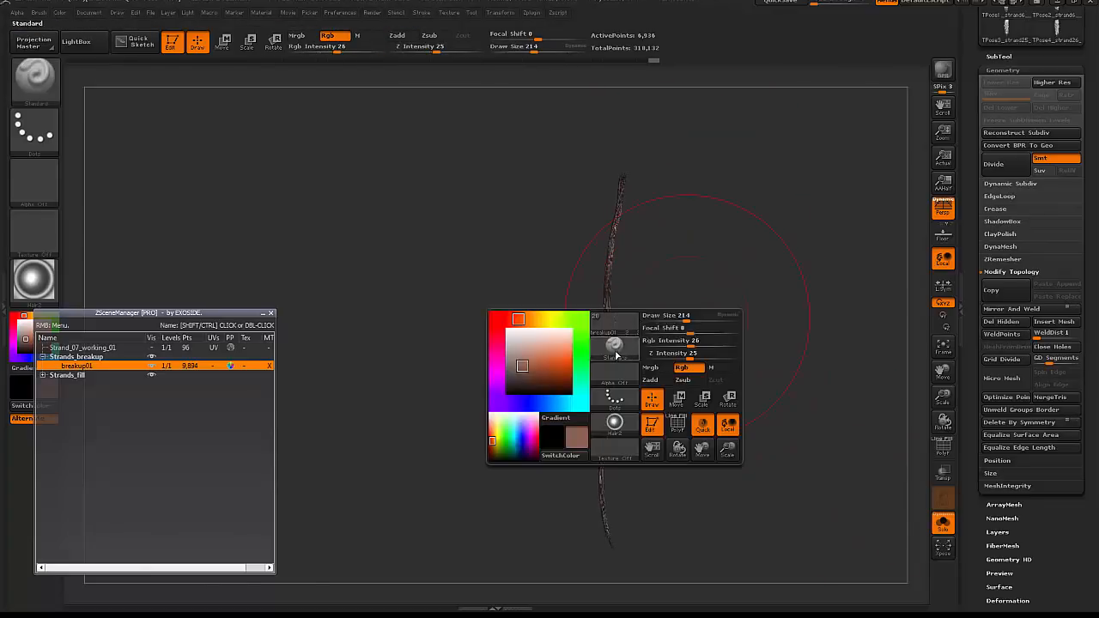
left_click(615, 352)
left_click_drag(214, 313, 215, 348)
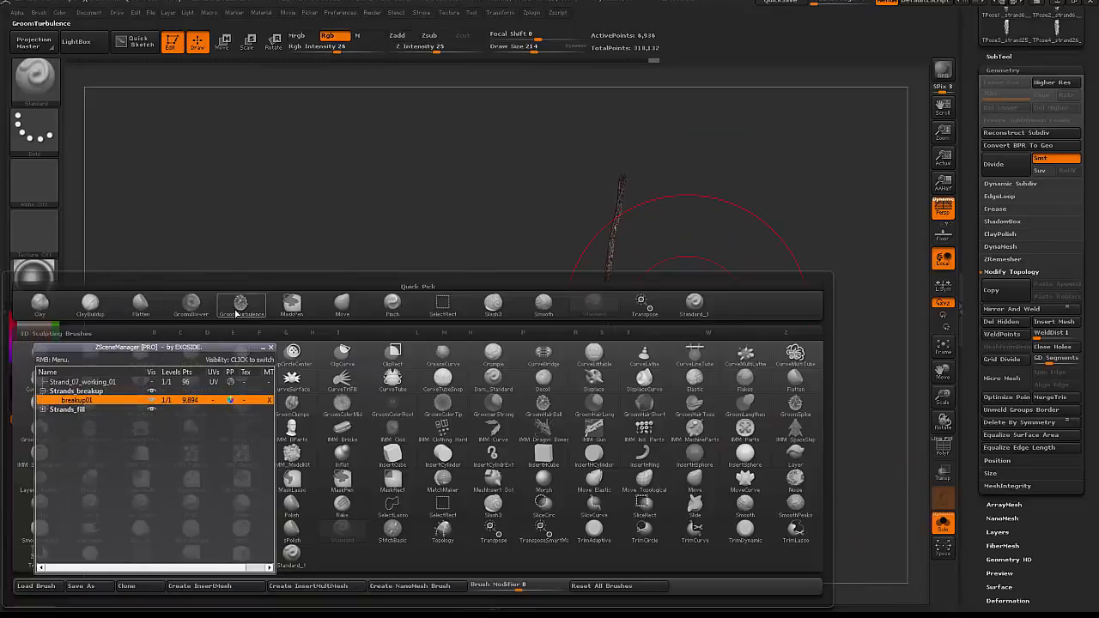
left_click(238, 306)
key("space")
left_click_drag(611, 241, 606, 240)
left_click_drag(606, 311, 601, 435)
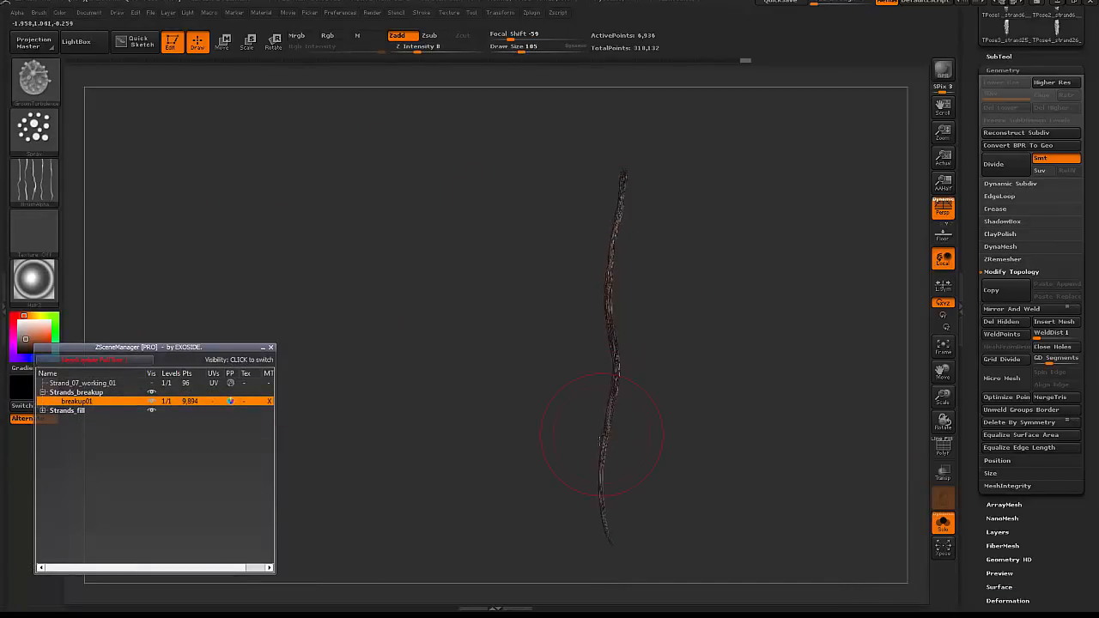
left_click_drag(608, 534, 615, 401)
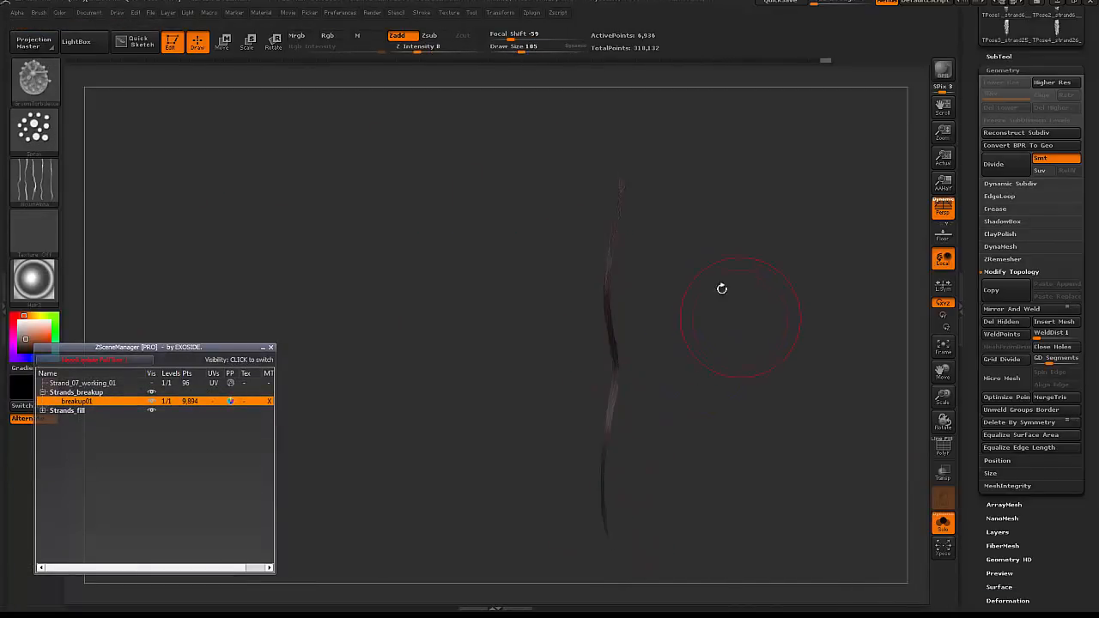
- Hide a few fibers near the upper end of breakup01 and delete the hidden geometry
mouse_move(620, 230)
left_mouse_down("shift")
mouse_move(616, 220)
mouse_move(611, 259)
mouse_move(644, 248)
left_mouse_up("shift")
left_click_drag(681, 196, 613, 228, "ctrl+alt+shift")
left_click_drag(686, 277, 738, 284)
left_click(996, 321)
left_click_drag(804, 248, 787, 237, "shift")
- Turn off Solo mode and position breakup01 against the front surface of the full clump with Transpose Move
left_click_drag(967, 455, 968, 336)
left_click(942, 522)
left_click_drag(878, 468, 704, 326)
key("w")
left_click_drag(615, 383, 593, 384)
left_click(642, 307)
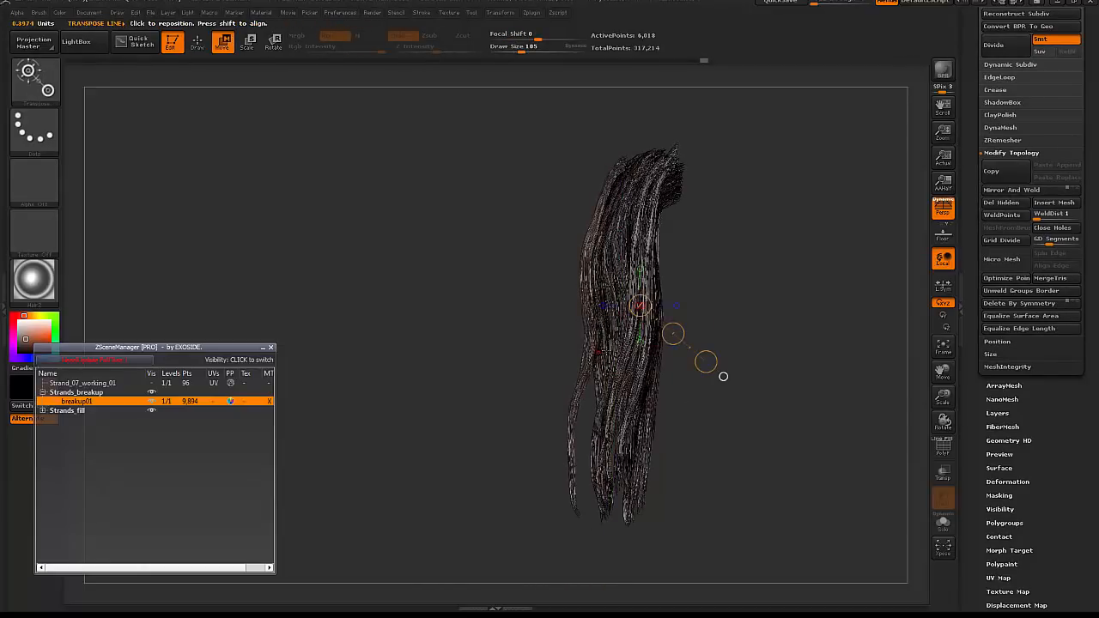
left_click(587, 344)
left_click_drag(751, 368, 733, 363)
left_click_drag(665, 353, 674, 352)
- Push the middle of breakup01 toward the clump with the Move brush at draw size 232
key("q")
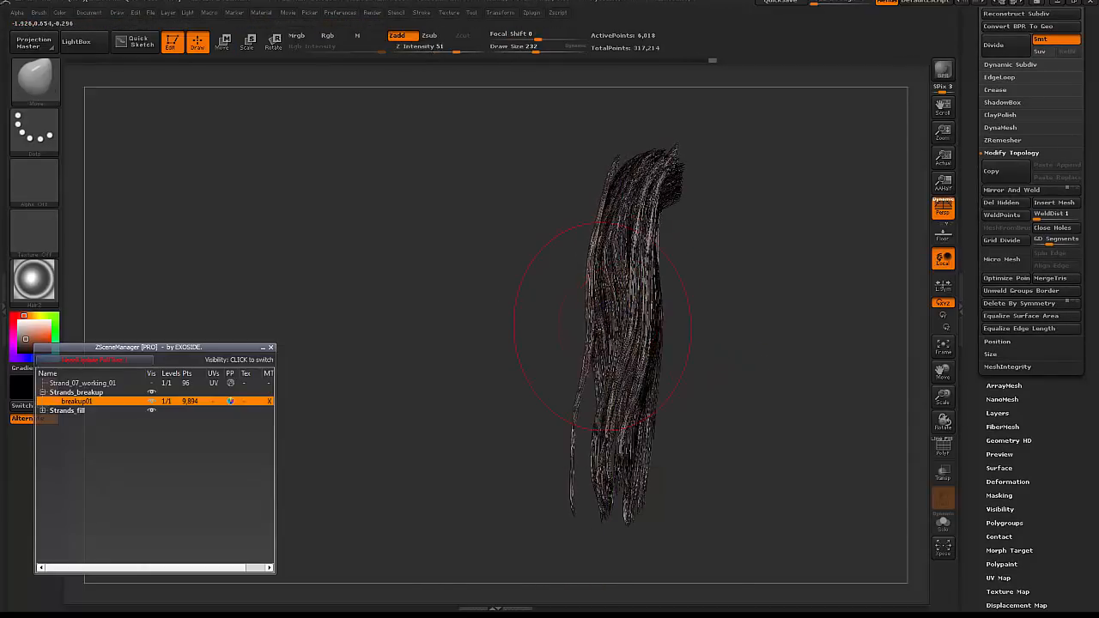
left_click_drag(598, 332, 608, 330)
left_click_drag(709, 282, 619, 349)
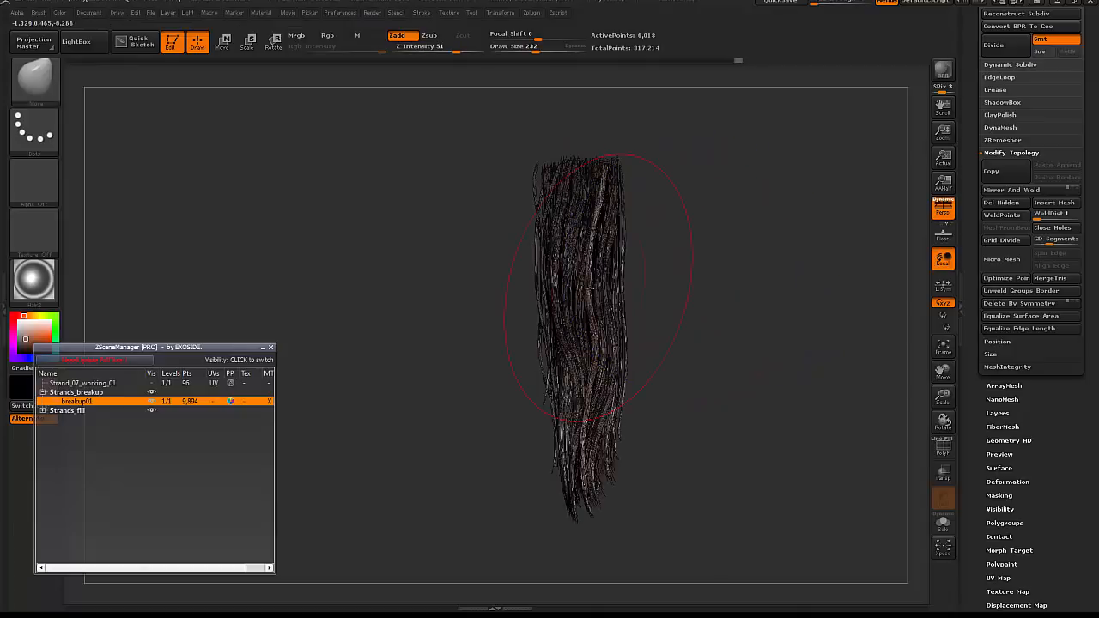
- Move breakup01 out beside the clump with Transpose and compare the two in a BPR render
key("w")
left_click_drag(599, 309, 672, 306)
left_click_drag(741, 306, 797, 309, "alt")
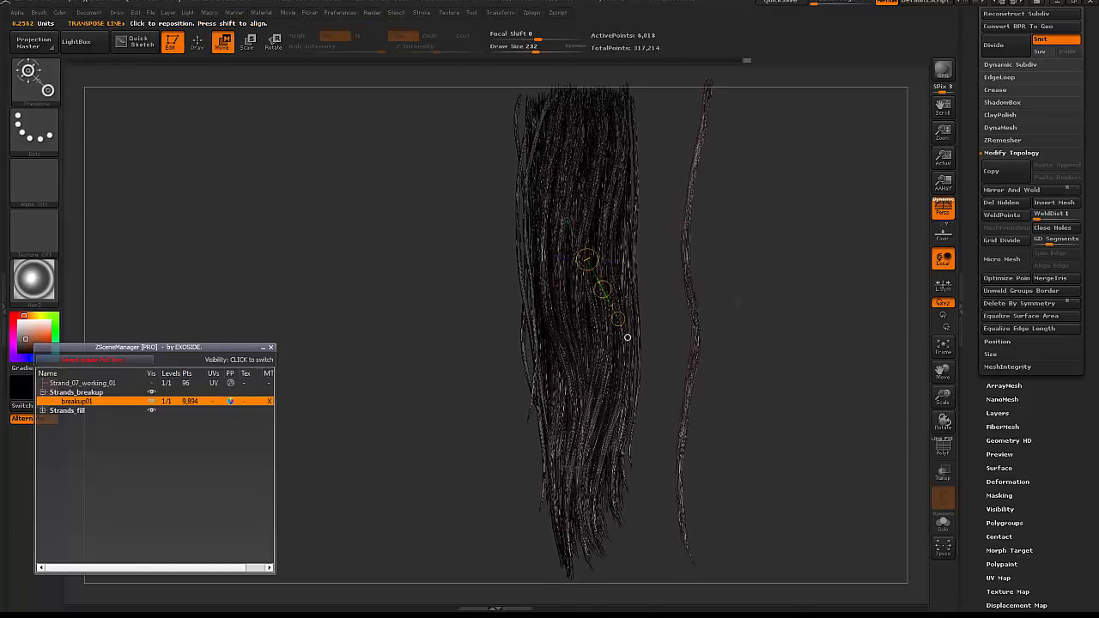
key("q")
key("shift")
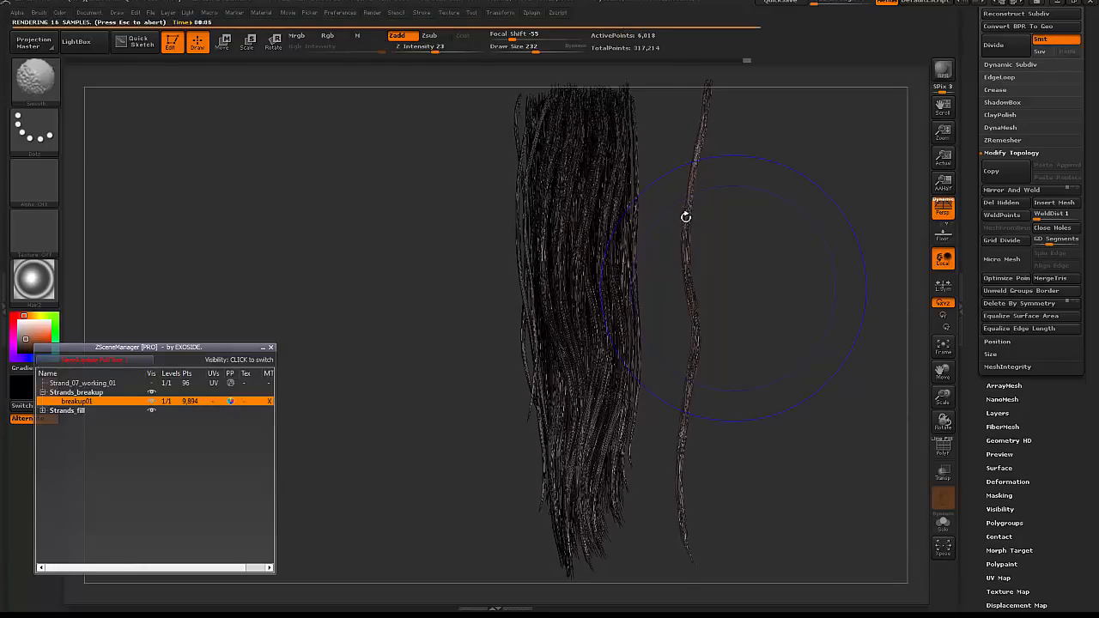
- Collapse the ZSceneManager window and move breakup01 back over the clump with Transpose
key("w")
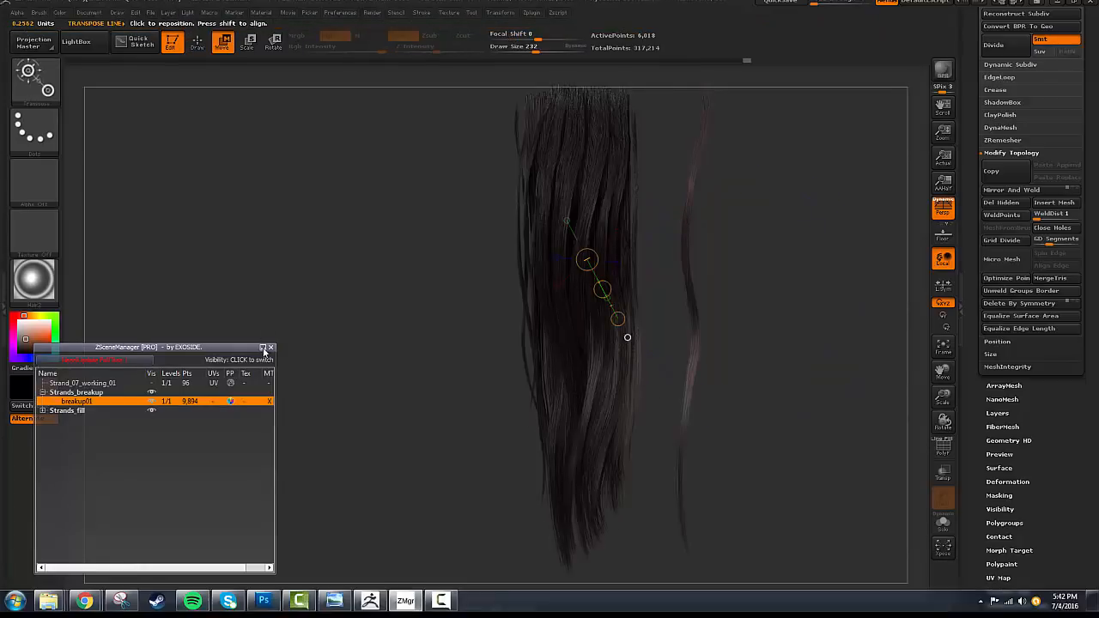
left_click(263, 347)
mouse_move(691, 309)
left_mouse_down()
mouse_move(749, 364)
mouse_move(722, 346)
mouse_move(626, 351)
left_mouse_up()
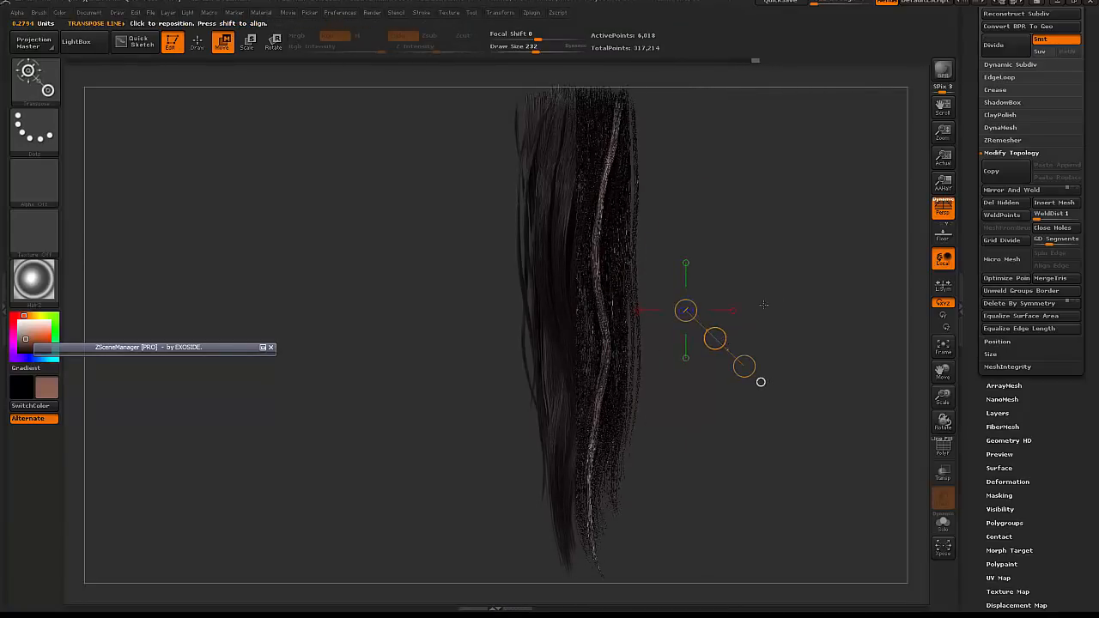
left_click_drag(763, 305, 789, 252, "alt")
mouse_move(623, 351)
left_mouse_down()
mouse_move(648, 379)
mouse_move(630, 365)
left_mouse_up()
- Reshape breakup01's upper section near the roots with the Move brush at draw size 232
key("q")
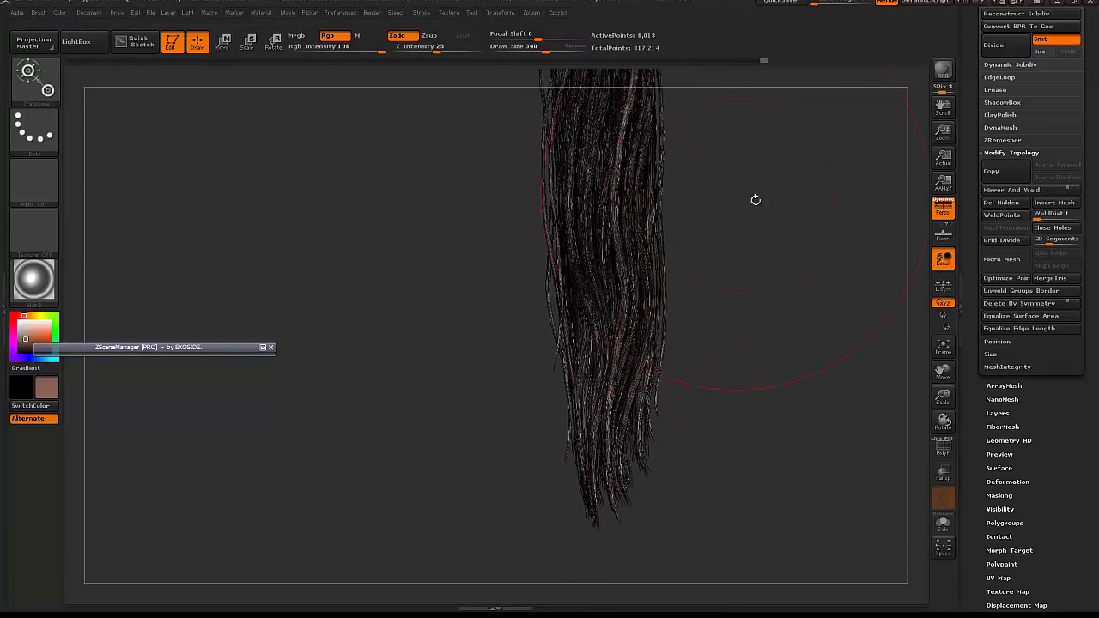
left_click_drag(755, 199, 845, 334, "alt")
key("space")
left_click_drag(620, 271, 641, 271)
mouse_move(636, 197)
left_mouse_down()
mouse_move(721, 197)
mouse_move(753, 218)
left_mouse_up()
key("bracketleft")
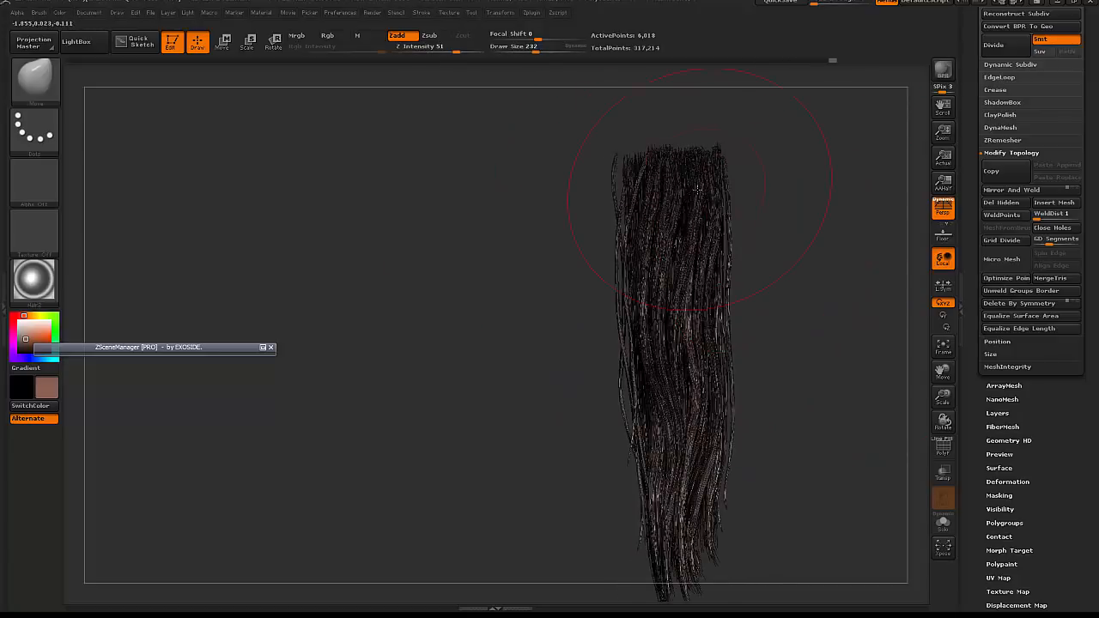
left_click_drag(697, 188, 723, 193)
- Pull breakup01's lower section into line with the clump using the Move brush at draw size 318
mouse_move(760, 258)
left_mouse_down("shift")
mouse_move(797, 269)
mouse_move(769, 83)
left_mouse_up("shift")
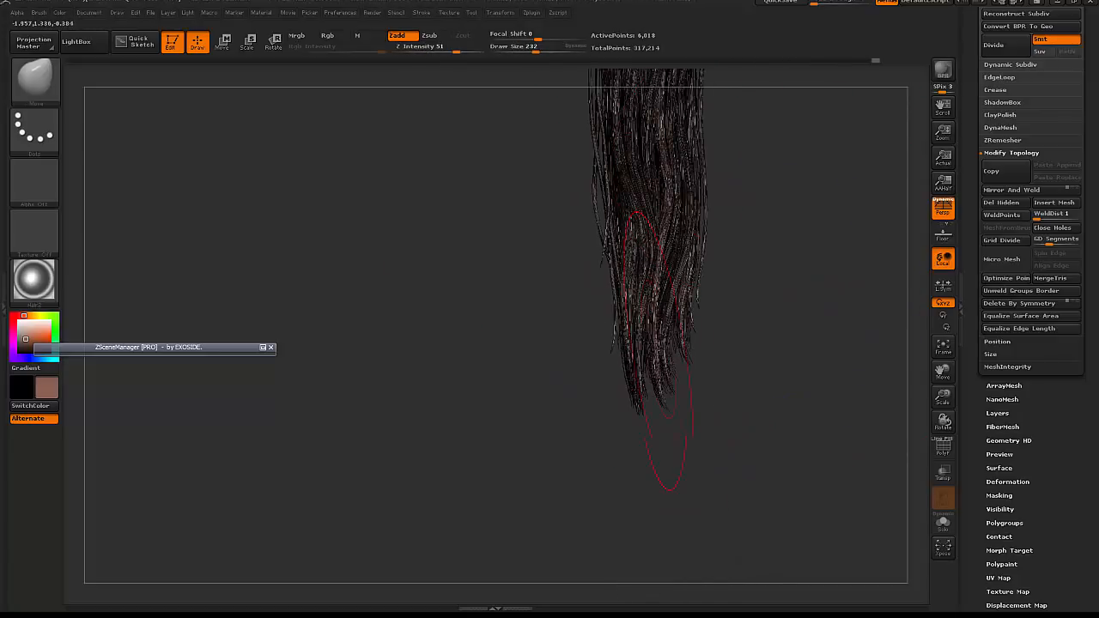
left_click_drag(740, 352, 806, 355)
key("bracketright")
left_click_drag(669, 329, 633, 328)
mouse_move(713, 338)
left_mouse_down()
mouse_move(677, 340)
mouse_move(801, 341)
mouse_move(785, 340)
left_mouse_up()
- Set up Transpose Move on breakup01, isolate the strand, and thin it by hiding and deleting part of its fibers
key("w")
left_click_drag(647, 316, 805, 316)
mouse_move(824, 129)
left_mouse_down()
mouse_move(807, 129)
mouse_move(832, 256)
left_mouse_up()
left_click_drag(832, 256, 729, 255)
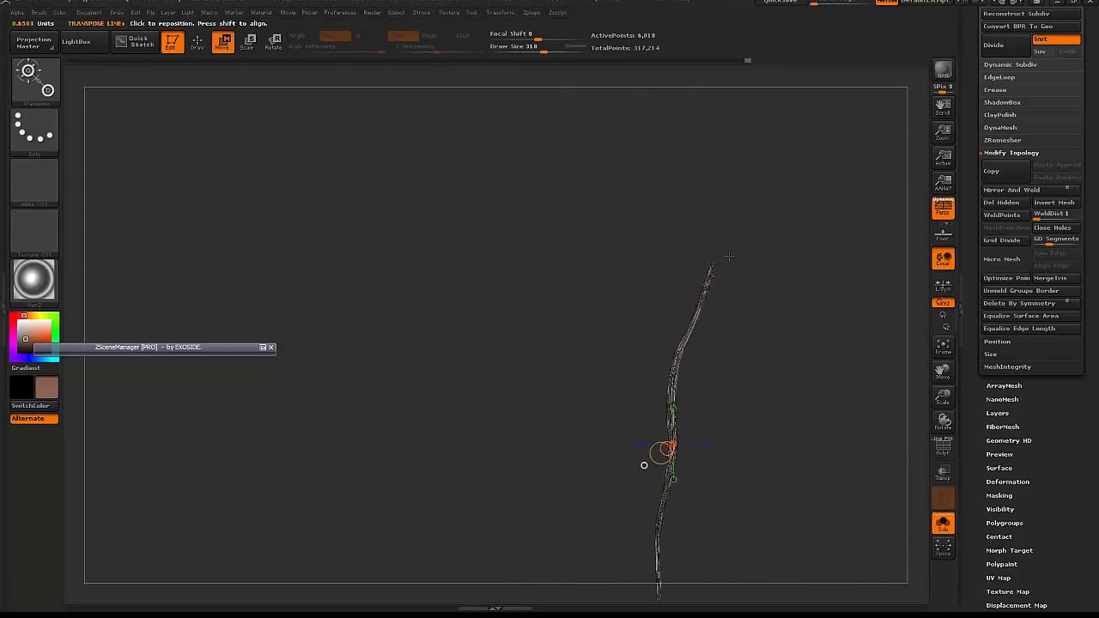
left_click(1001, 203)
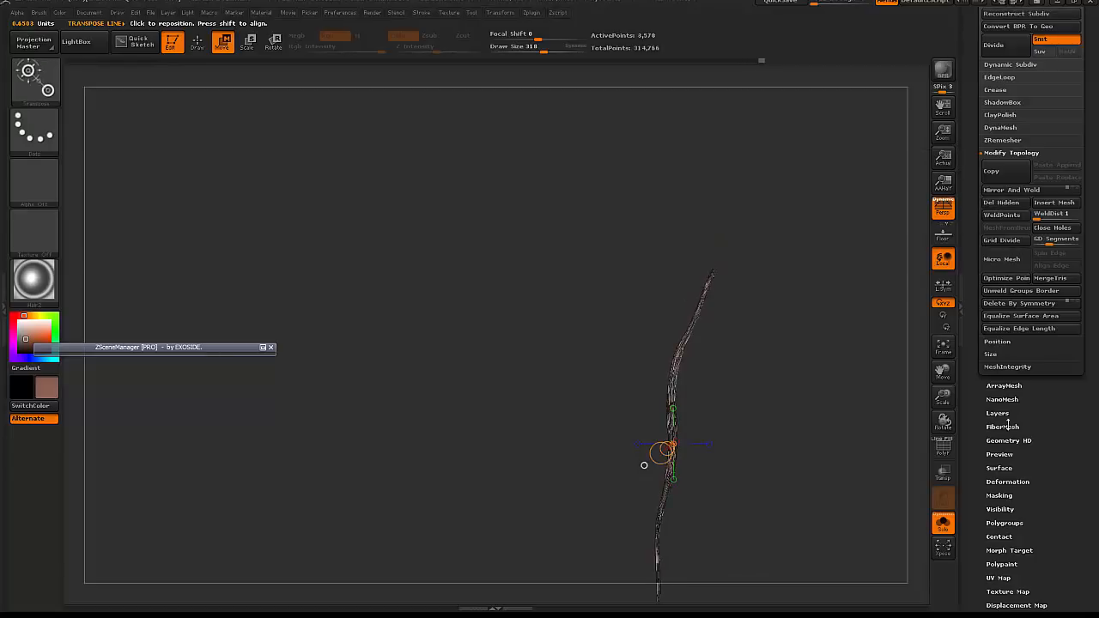
- Set breakup01's FiberMesh BPR Radius to 3 and check the isolated strand with a BPR render
left_click(1002, 427)
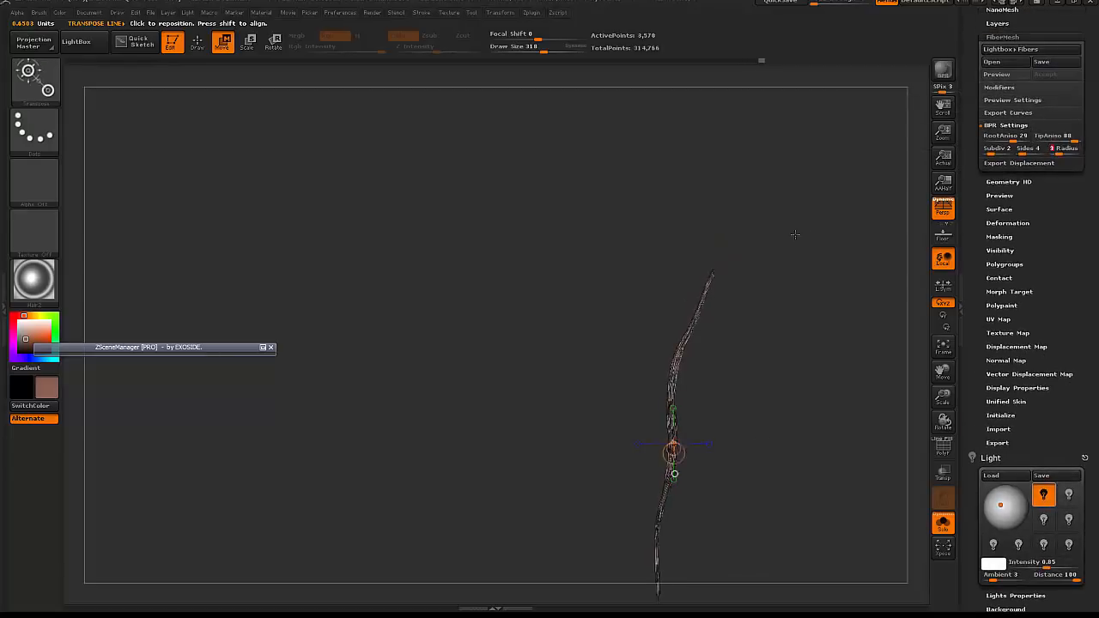
left_click_drag(794, 234, 773, 223, "shift")
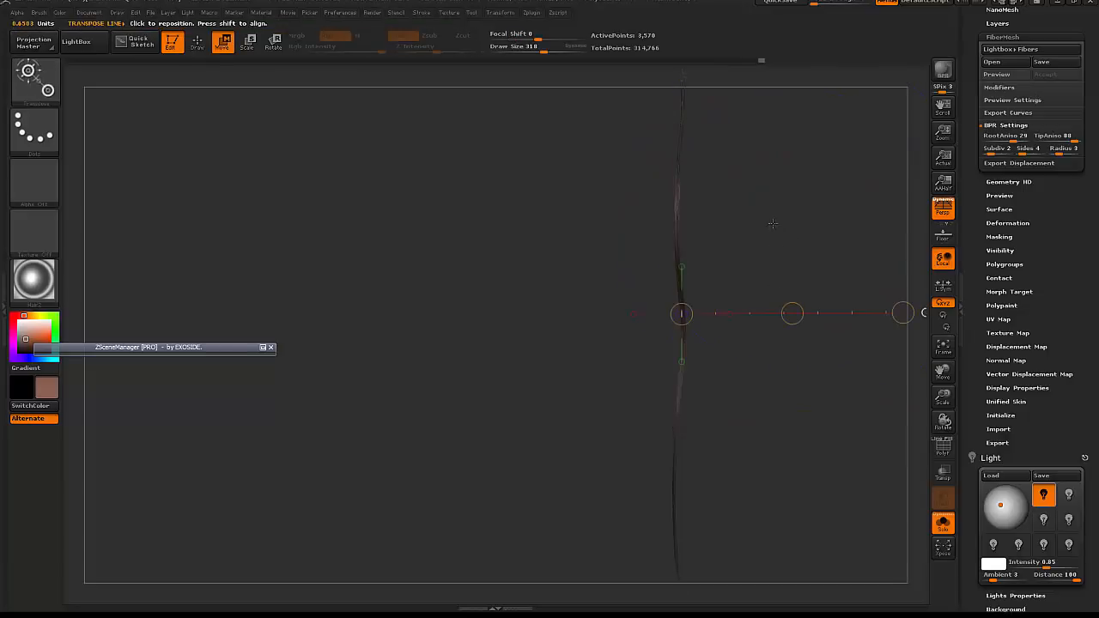
- Return to Draw mode and reduce the brush draw size to 75 for the isolated breakup01 strand
key("q")
key("space")
left_click_drag(706, 243, 670, 245)
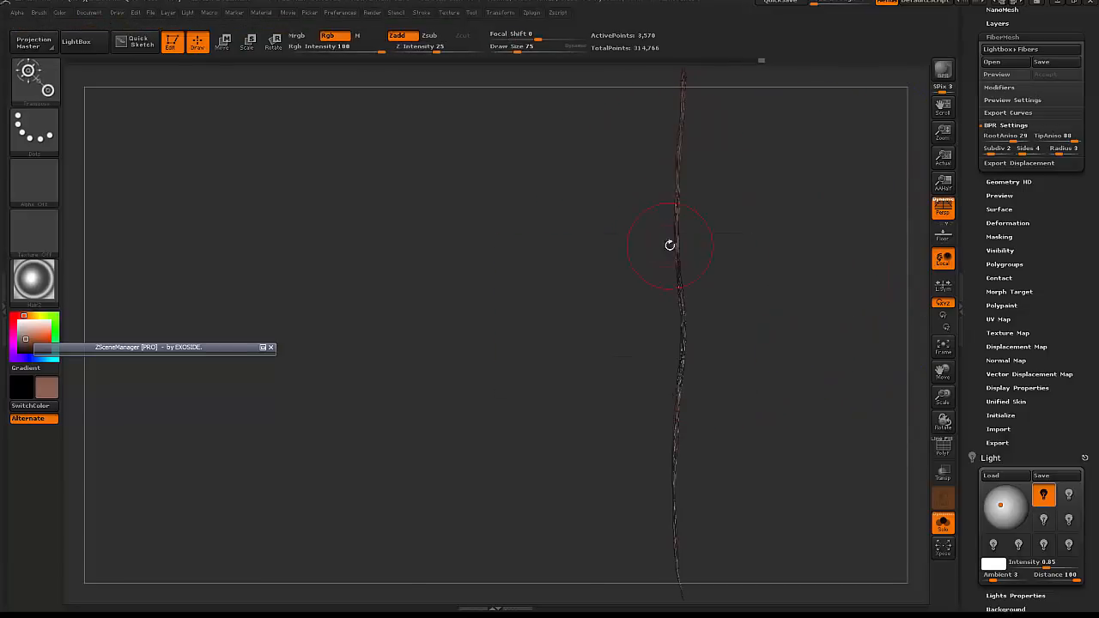
- Comb along the full length of the isolated hair strand with a groom brush at draw size 109
key("space")
left_click(573, 274)
left_click(680, 304)
left_click_drag(736, 184, 747, 218, "alt")
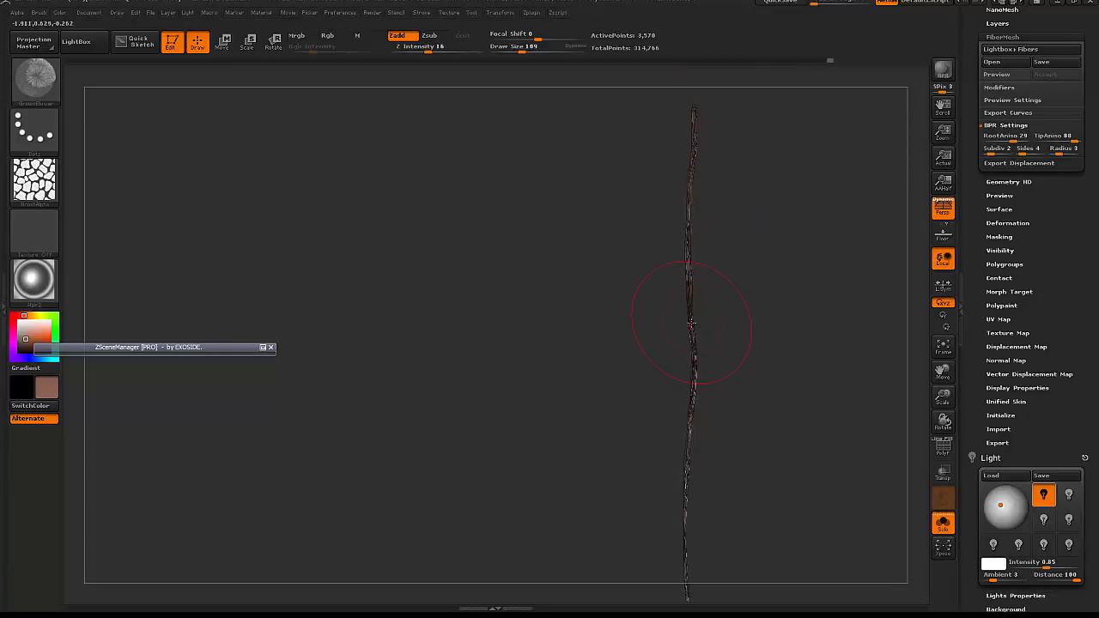
left_click_drag(691, 440, 690, 339, "alt")
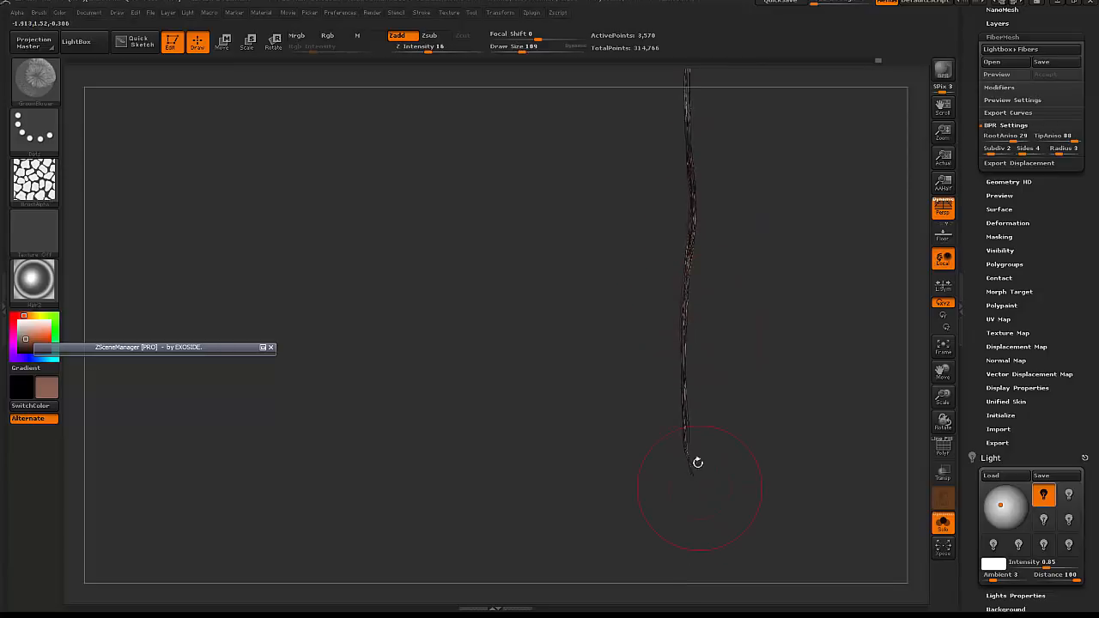
left_click_drag(745, 303, 746, 422, "alt")
left_click_drag(704, 147, 697, 222, "alt")
left_click_drag(730, 283, 722, 206, "alt")
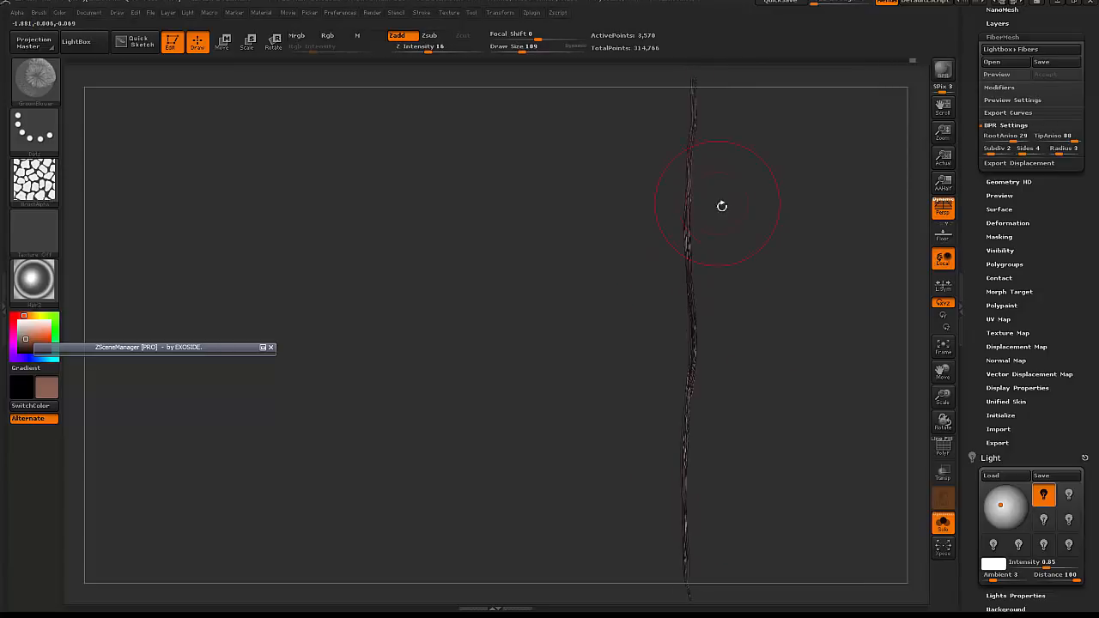
- Undo the last three groom strokes and break up the isolated strand's middle and lower part with the GroomTurbulence brush
key("space")
left_click(702, 254)
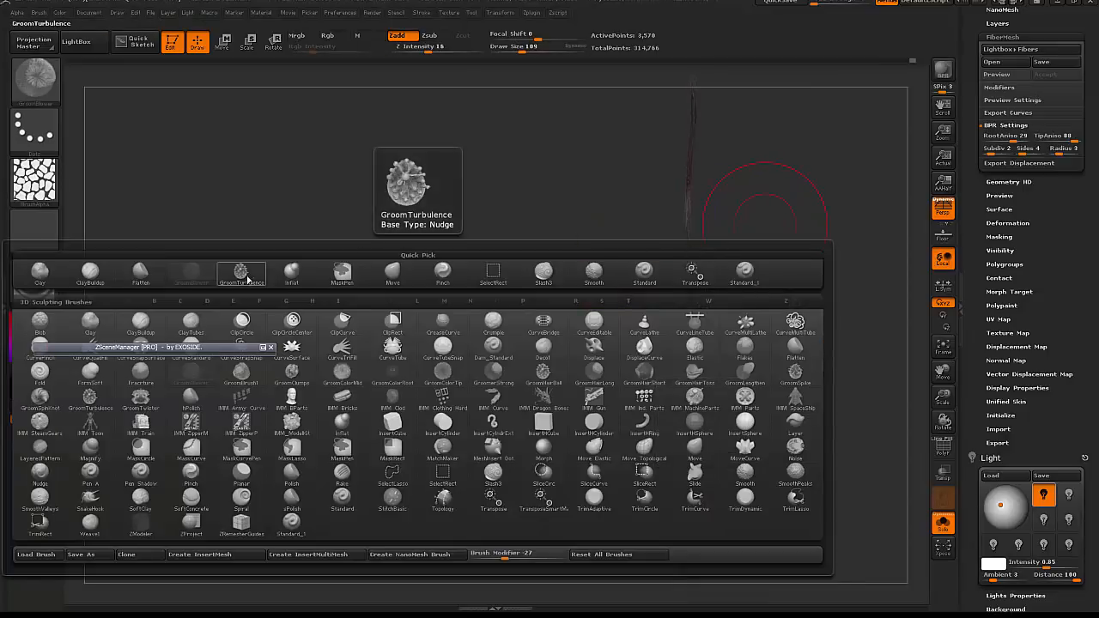
left_click(247, 278)
key("space")
left_click(247, 295)
left_click(455, 306)
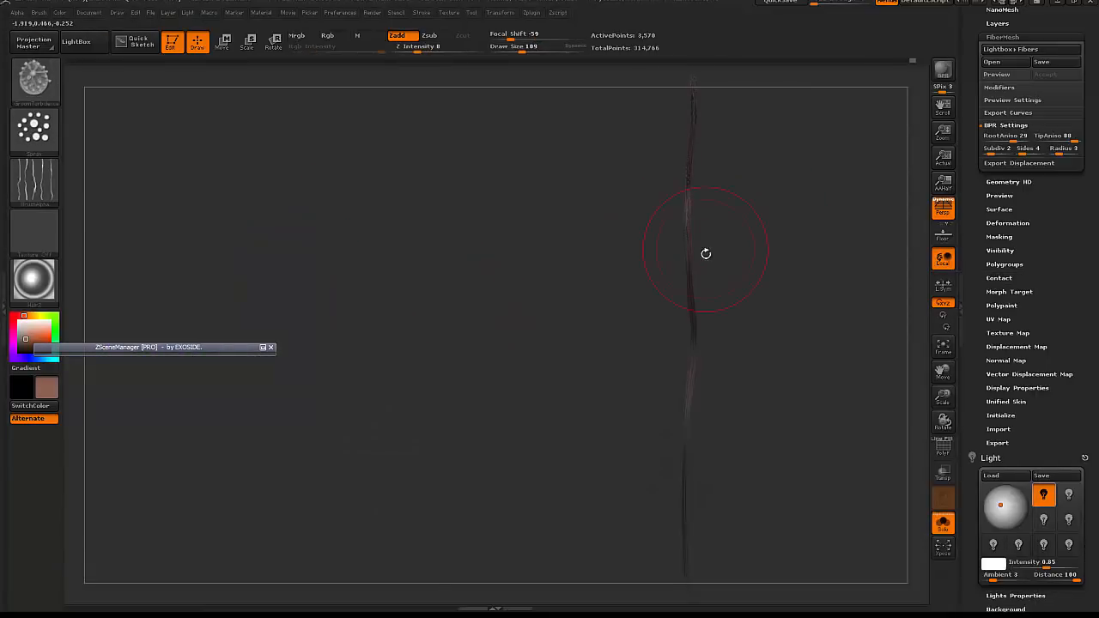
key("ctrl+z")
key("ctrl+z")
key("ctrl+z")
left_click_drag(691, 291, 689, 393)
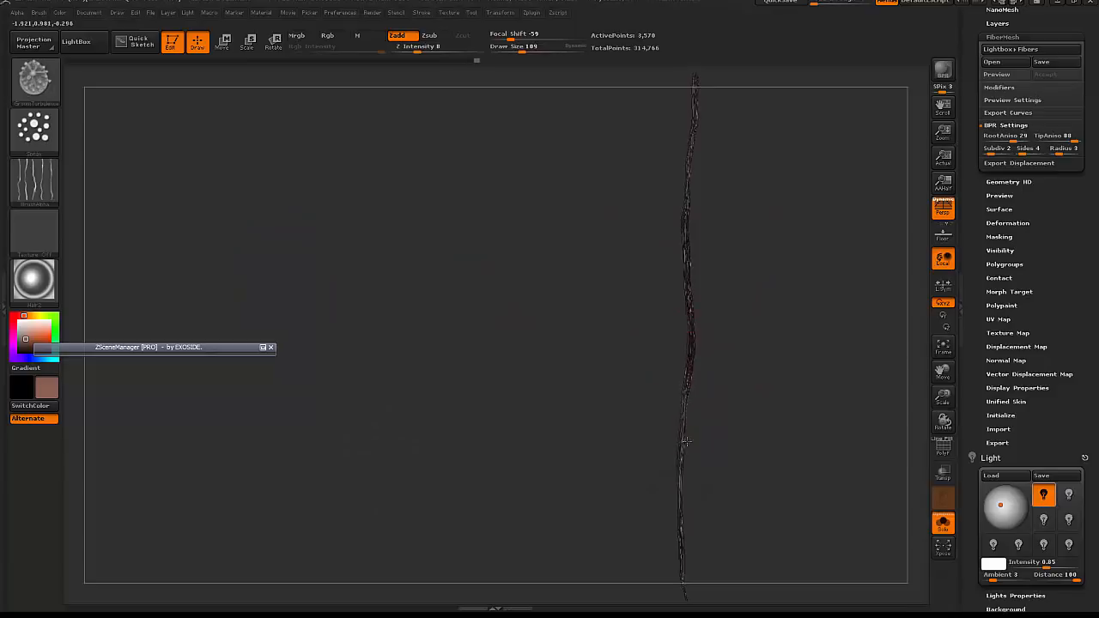
left_click_drag(686, 441, 686, 481)
- Turn off solo mode to show all hair strands and render a BPR preview
left_click(941, 520)
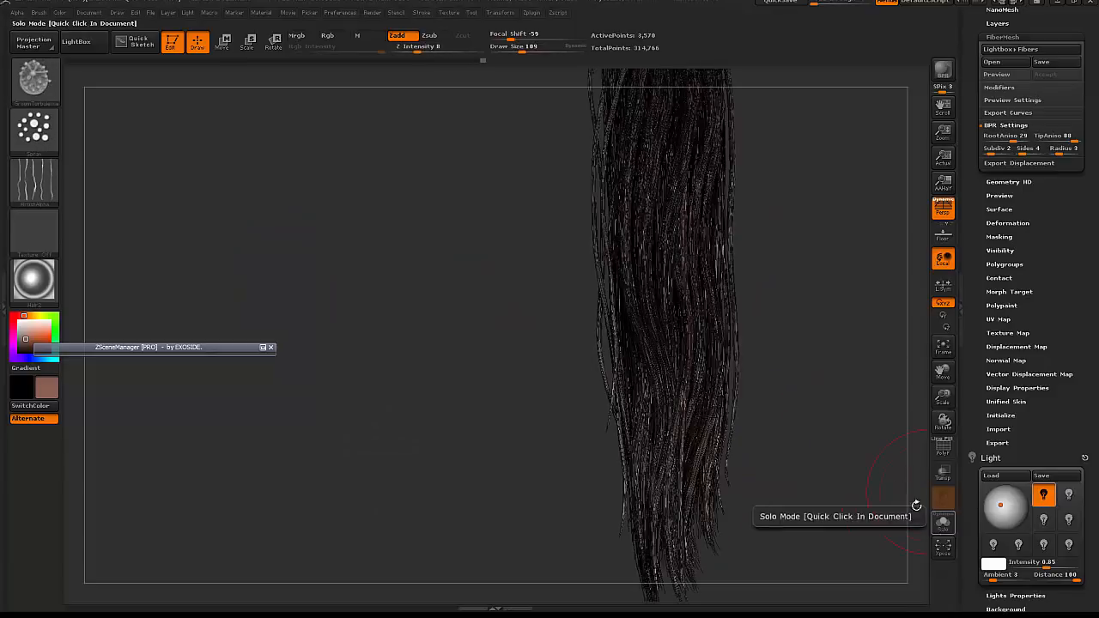
key("shift")
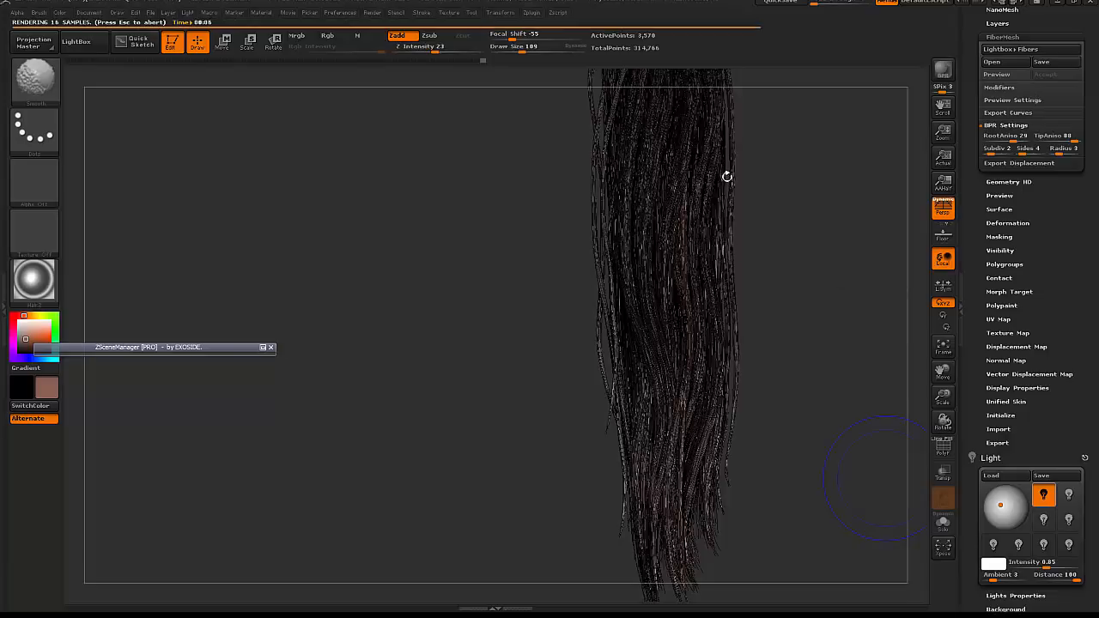
- Reshape the upper and middle part of the active strand with the Move brush at draw sizes 264 and 197
key("b")
key("m")
key("v")
mouse_move(687, 257)
right_mouse_down()
mouse_move(666, 254)
mouse_move(692, 227)
right_mouse_up()
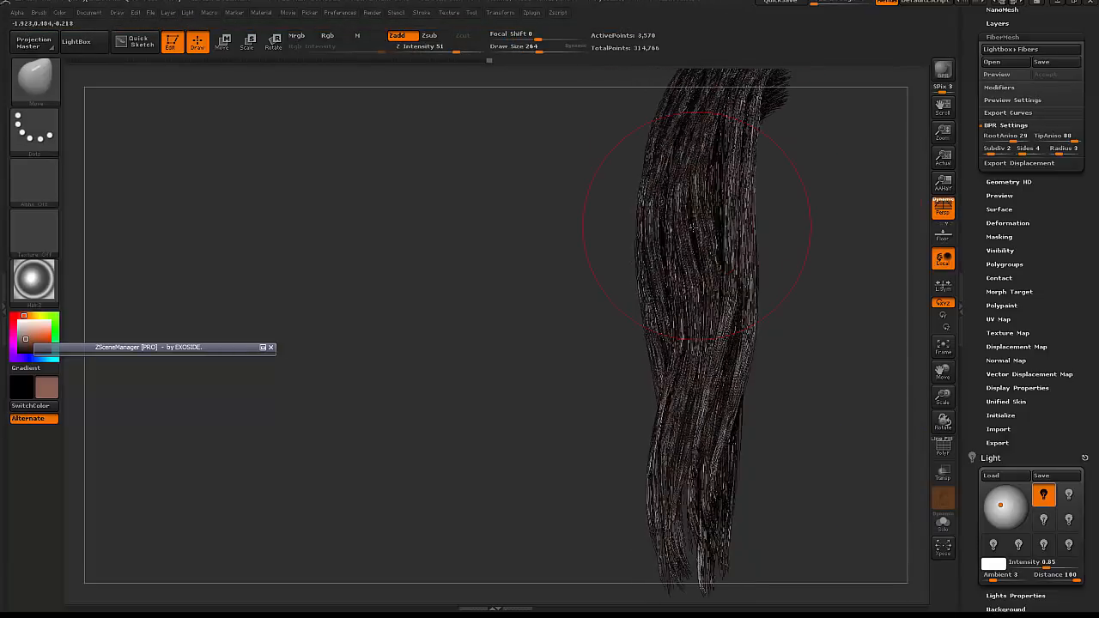
key("space")
left_click_drag(693, 220, 682, 220)
right_click_drag(693, 227, 760, 179)
key("space")
left_click_drag(710, 228, 697, 228)
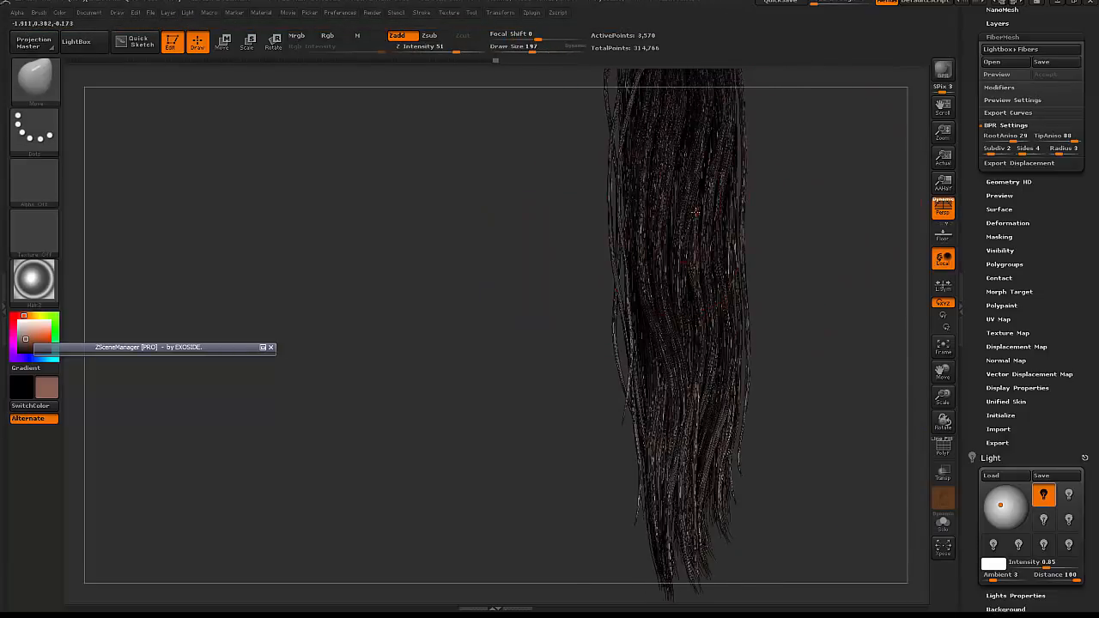
right_click_drag(695, 212, 812, 193)
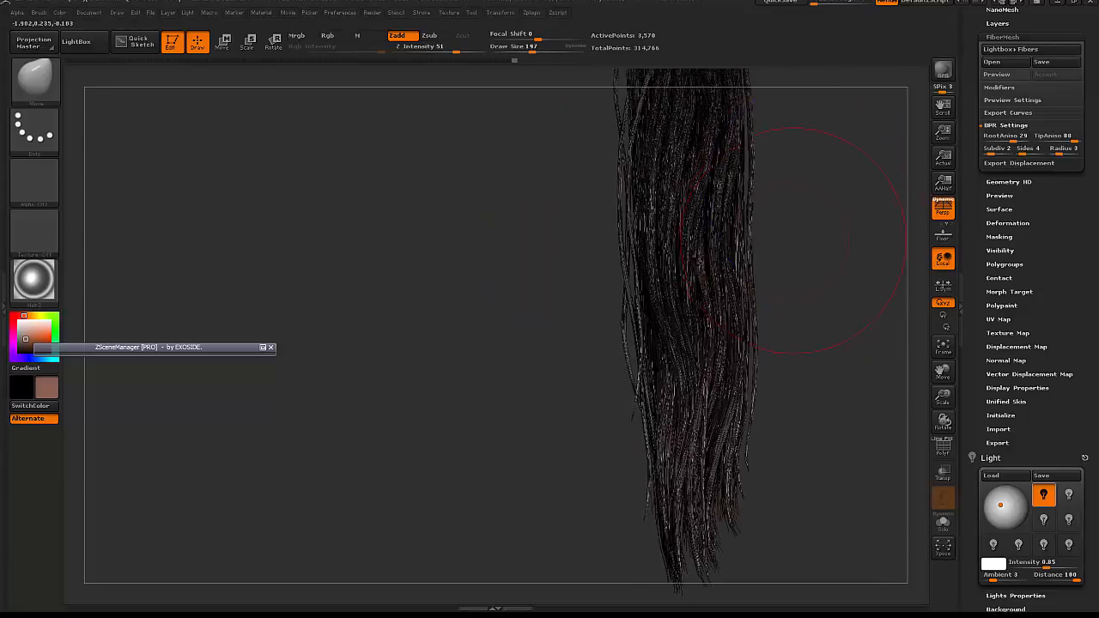
- Adjust the strand's lower part and tips with the Move brush, reducing the draw size to 131, and render a preview
mouse_move(709, 343)
left_mouse_down()
mouse_move(707, 285)
mouse_move(693, 292)
left_mouse_up()
right_click_drag(695, 363, 712, 331)
mouse_move(688, 453)
right_mouse_down()
mouse_move(722, 471)
mouse_move(746, 399)
right_mouse_up()
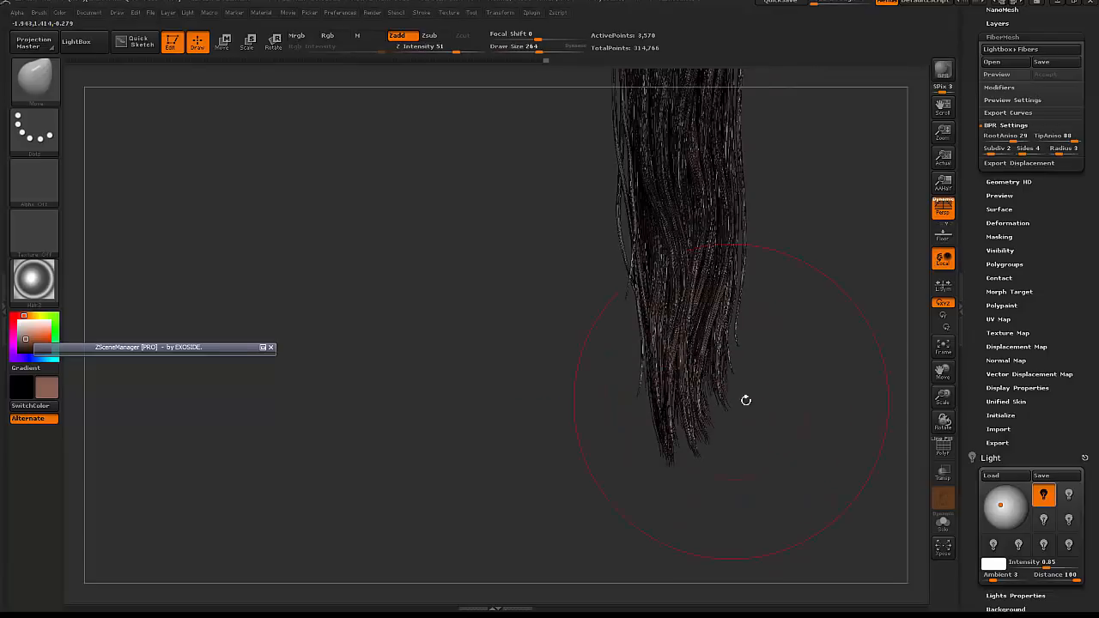
key("s")
left_click_drag(713, 361, 687, 354)
right_click_drag(795, 265, 795, 333, "alt")
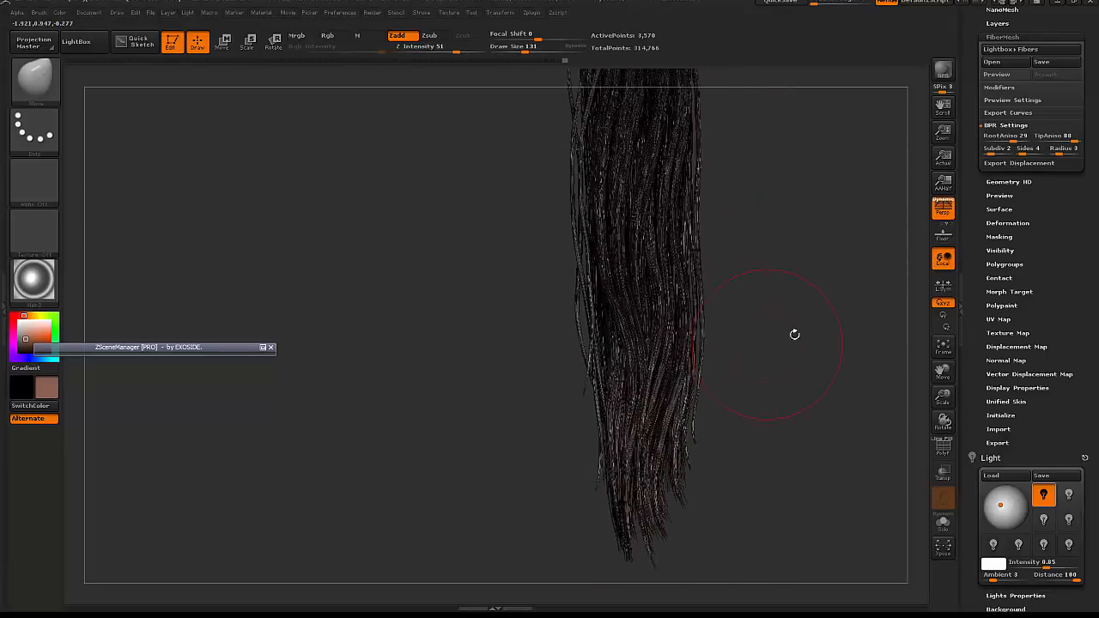
key("shift")
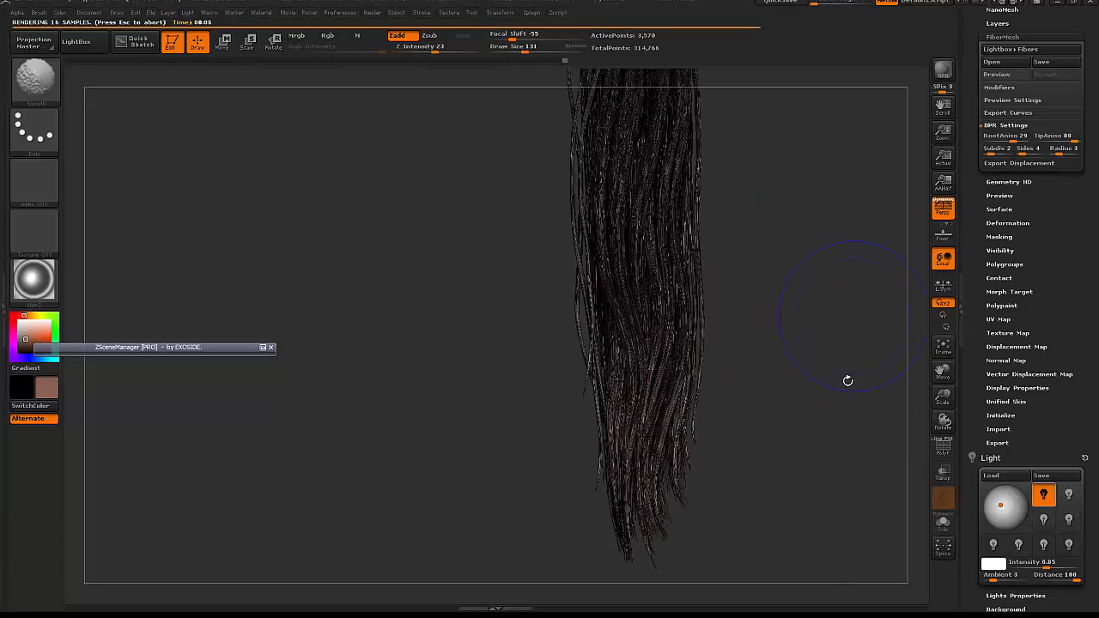
- Nudge the strand's upper section with a larger Move brush and render another preview
mouse_move(747, 216)
right_mouse_down()
mouse_move(685, 228)
mouse_move(589, 282)
mouse_move(662, 212)
right_mouse_up()
key("bracketright")
key("bracketright")
right_click(662, 212)
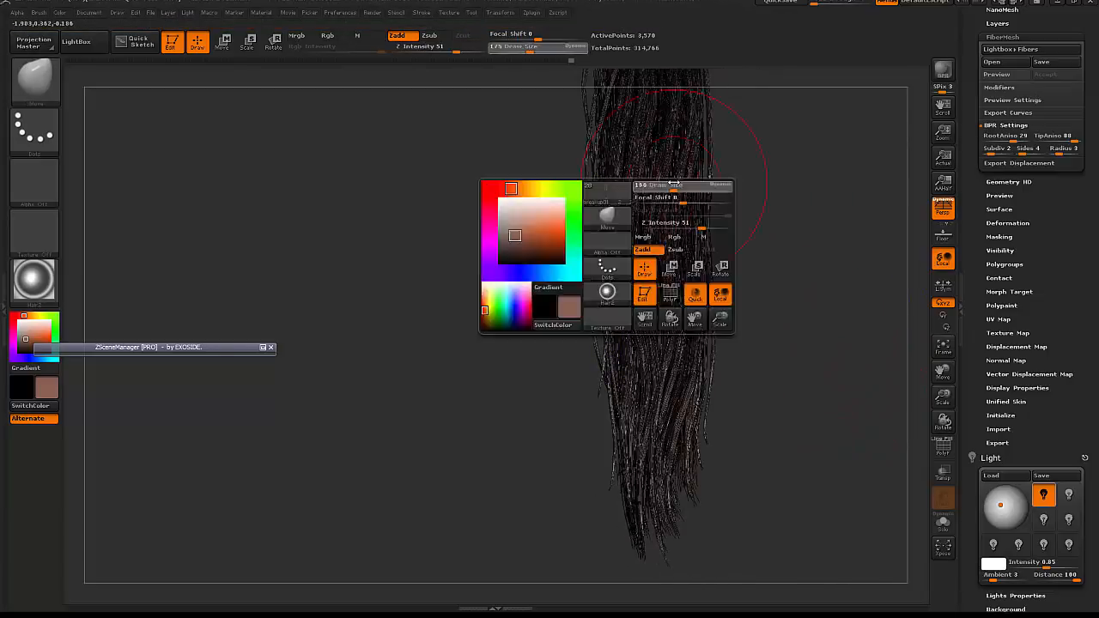
key("shift")
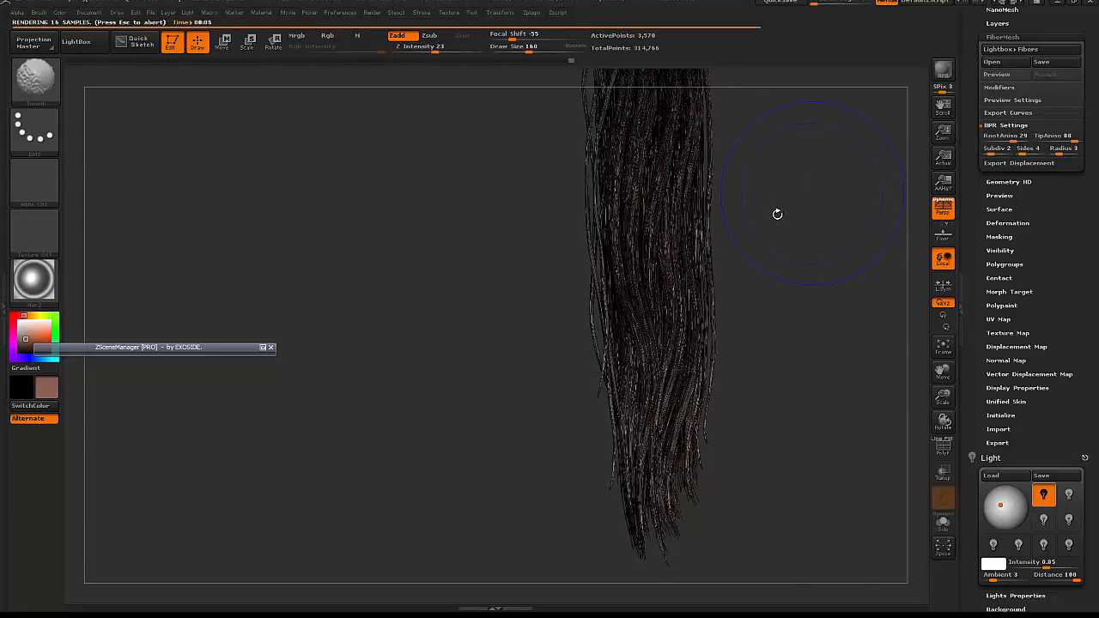
- Sample a dark brown from the hair for the Standard brush in Rgb mode and render a preview
left_click(775, 214)
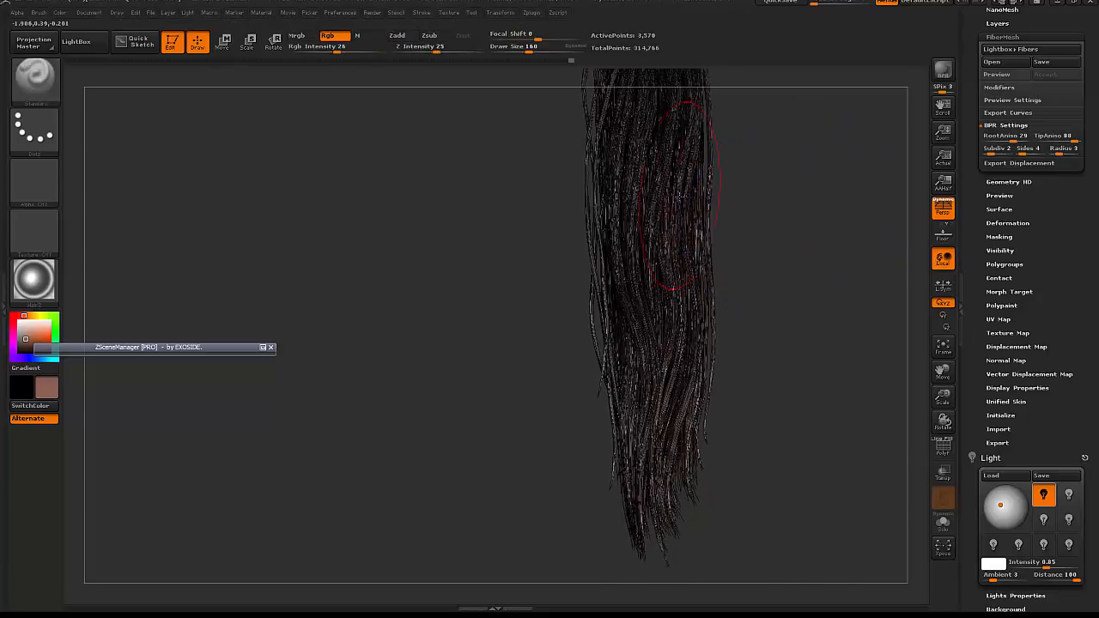
key("c")
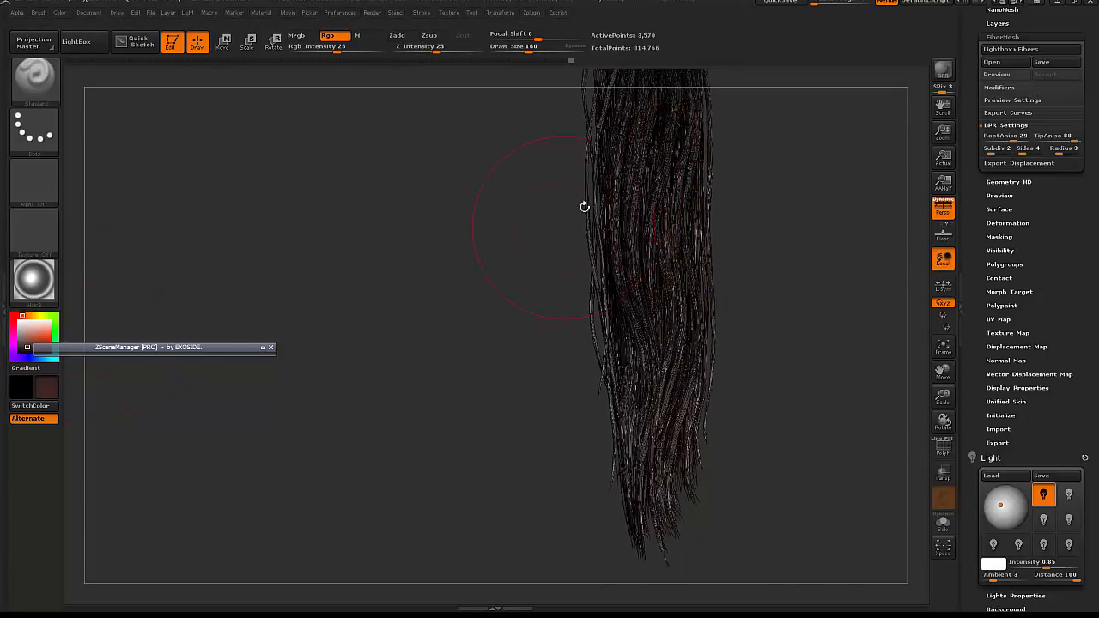
key("shift+r")
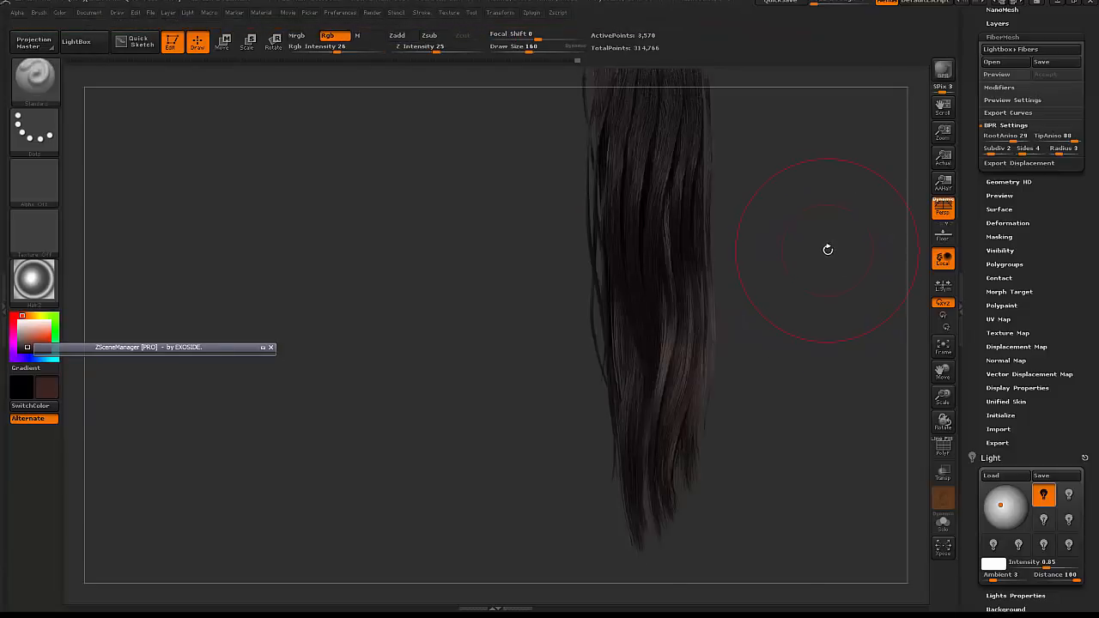
- Isolate the strand to paint it dark brown at draw size 105, and render the full hair
left_click(944, 521)
key("space")
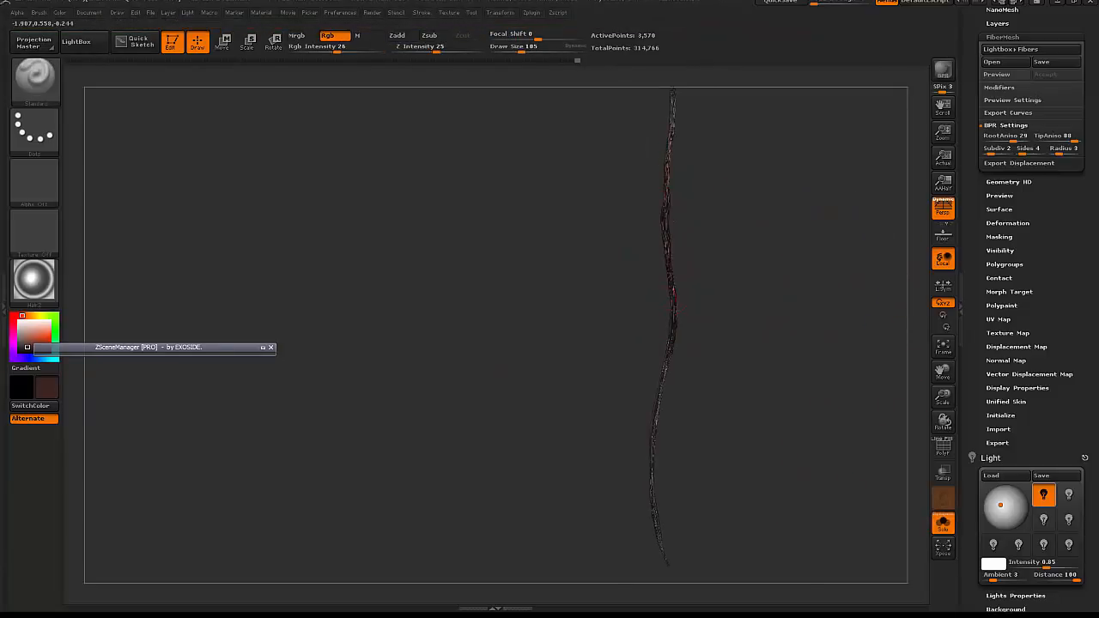
left_click(942, 521)
key("shift+r")
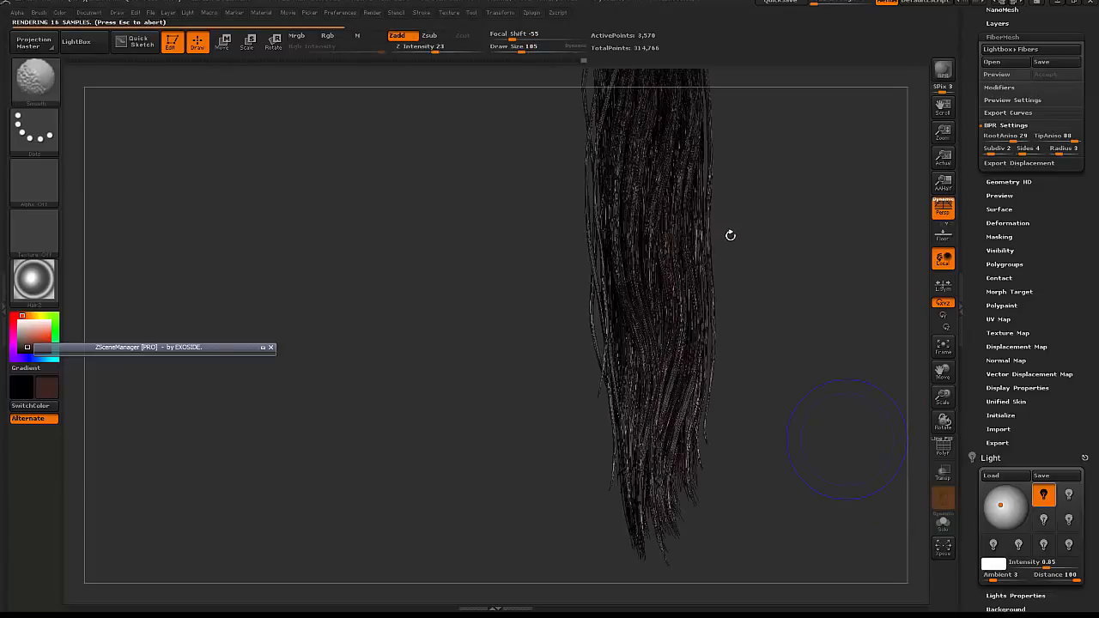
- Refine the strand's outline from several angles with the Move brush at draw size 109
left_click_drag(758, 232, 699, 241)
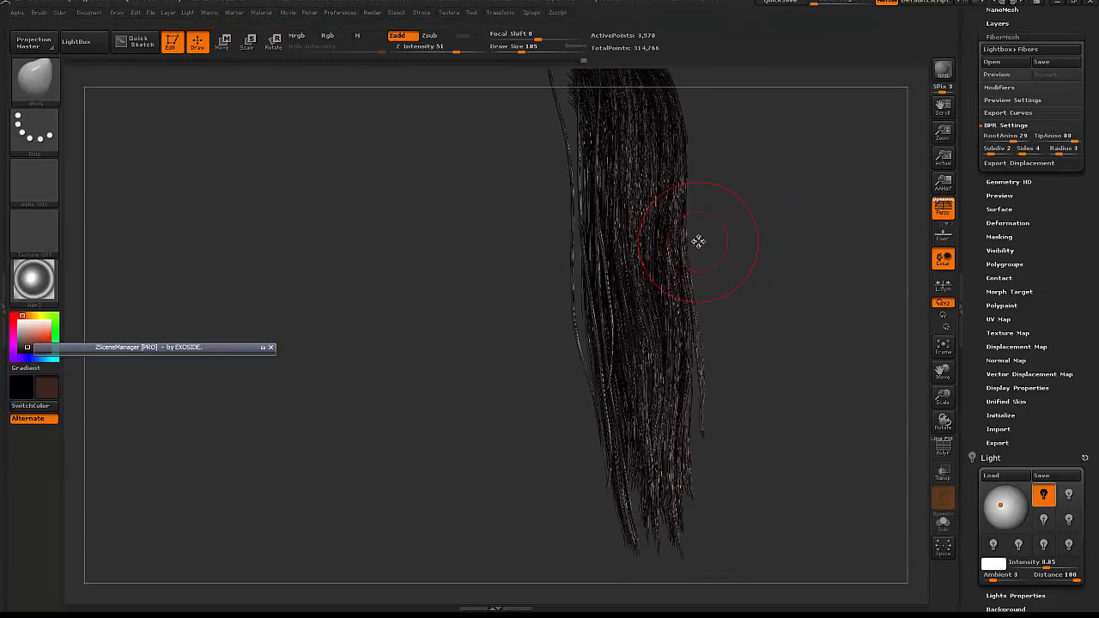
key("space")
mouse_move(670, 278)
right_mouse_down()
mouse_move(712, 279)
mouse_move(662, 282)
mouse_move(648, 313)
mouse_move(726, 231)
right_mouse_up()
key("space")
left_click_drag(689, 254, 680, 253)
mouse_move(680, 253)
right_mouse_down()
mouse_move(660, 231)
mouse_move(629, 256)
mouse_move(841, 312)
mouse_move(761, 333)
mouse_move(801, 289)
right_mouse_up()
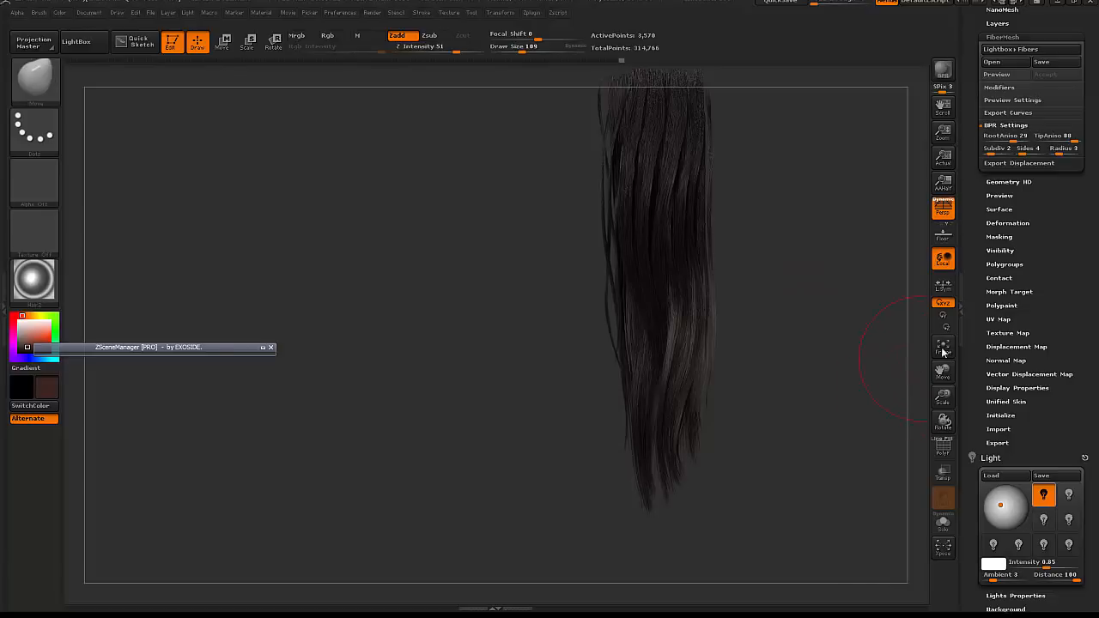
- Adjust the fibres' BPR radius and render a preview of the hair
left_click_drag(1066, 155, 1058, 163)
key("shift")
- Expand ZSceneManager, duplicate the breakup01 subtool and select only the copy
key("w")
left_click(262, 347)
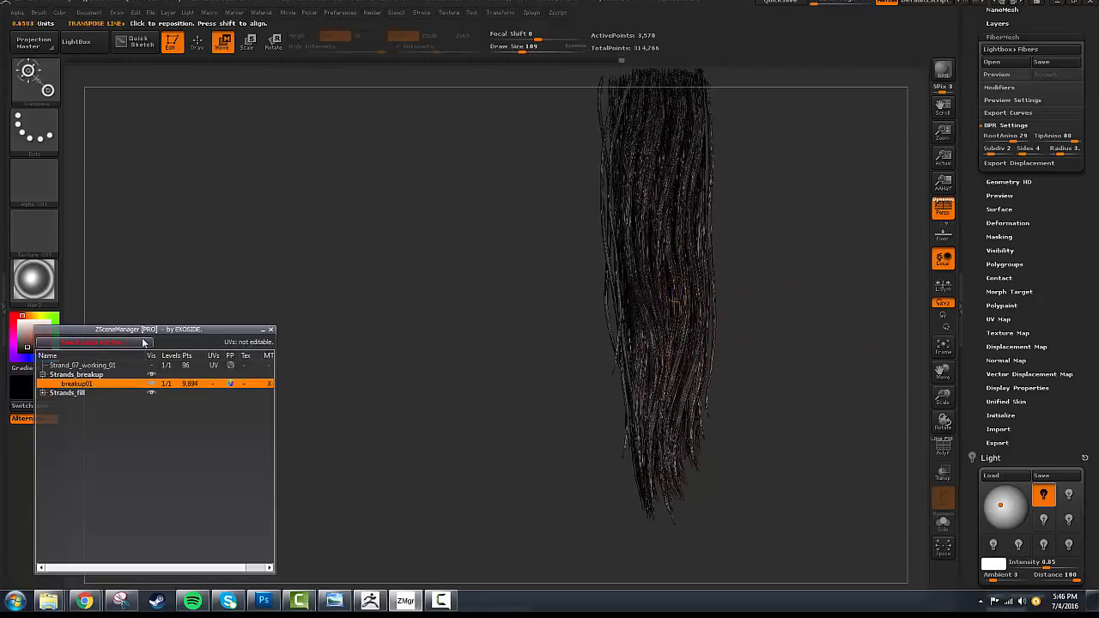
left_click(145, 343)
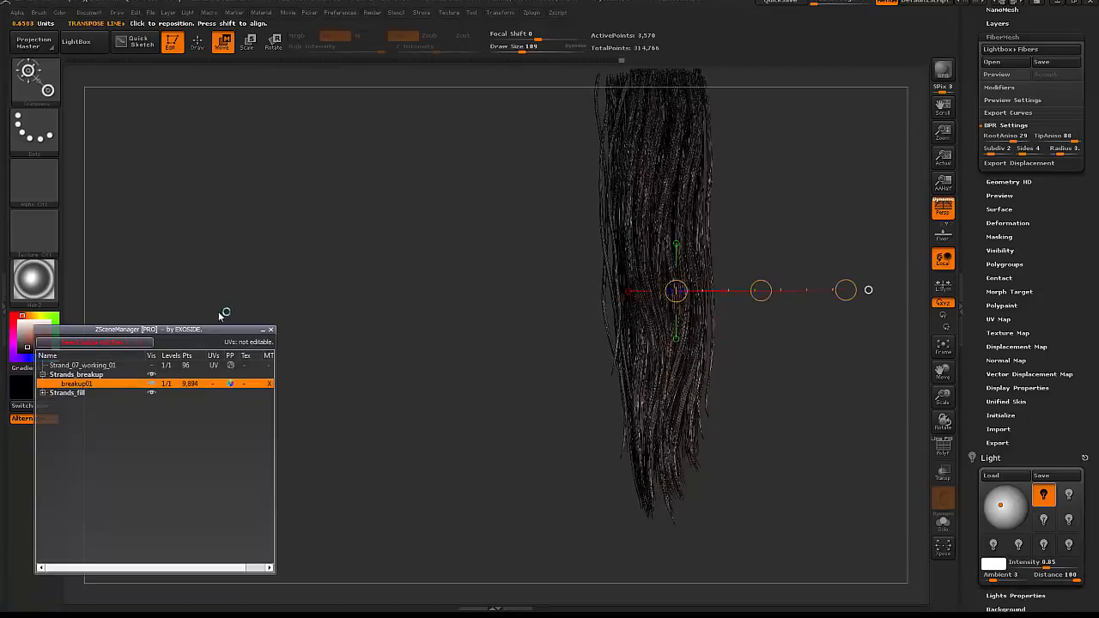
right_click(107, 380)
left_click(168, 89)
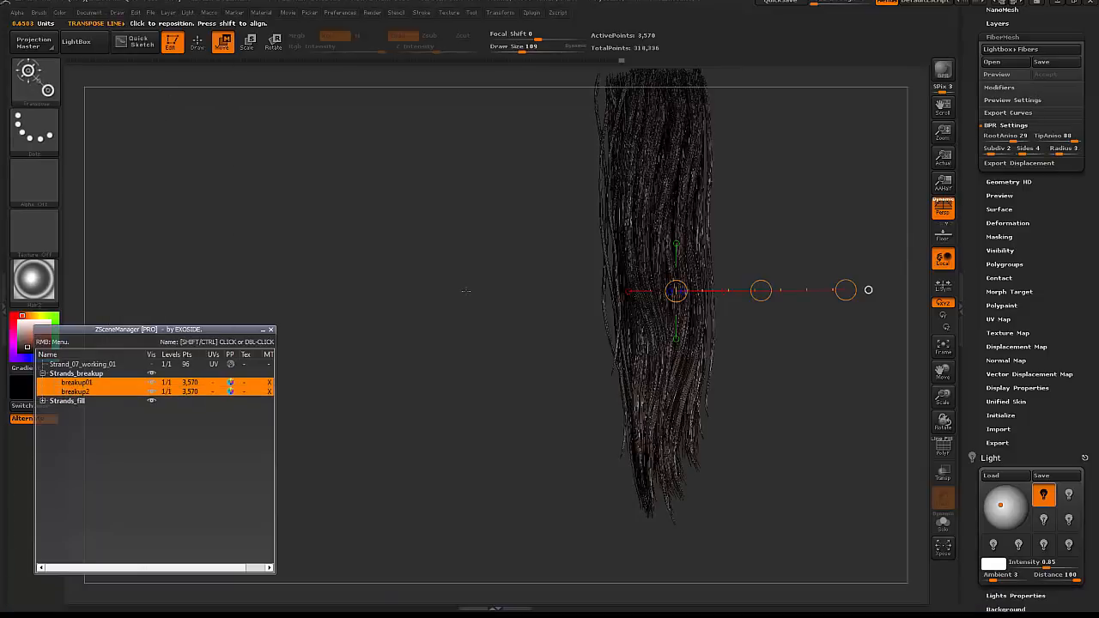
left_click(82, 396)
- Shift the duplicated breakup strand away from the original with the Move brush, raising the draw size to 378
key("q")
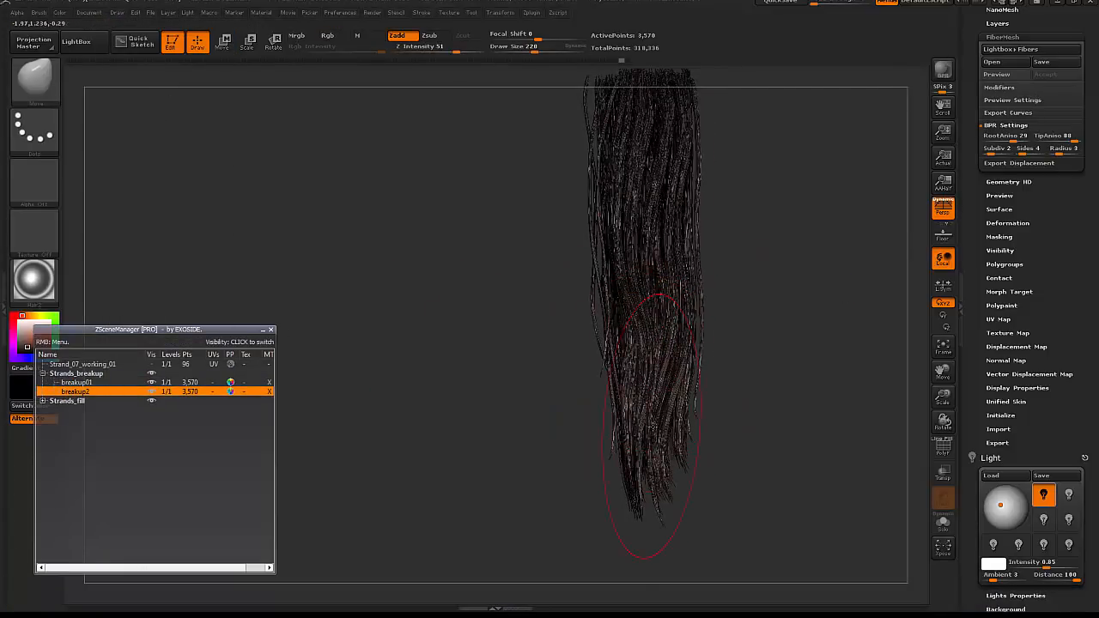
mouse_move(652, 426)
left_mouse_down()
mouse_move(665, 306)
mouse_move(654, 223)
left_mouse_up()
key("s")
left_click_drag(637, 367, 662, 366)
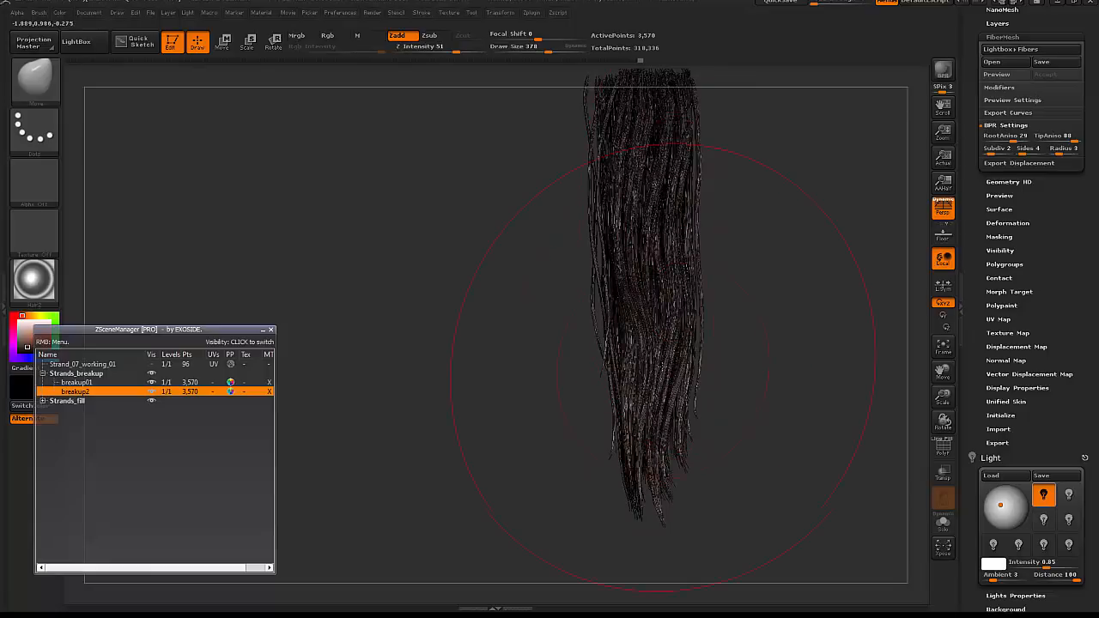
right_click_drag(661, 367, 742, 362)
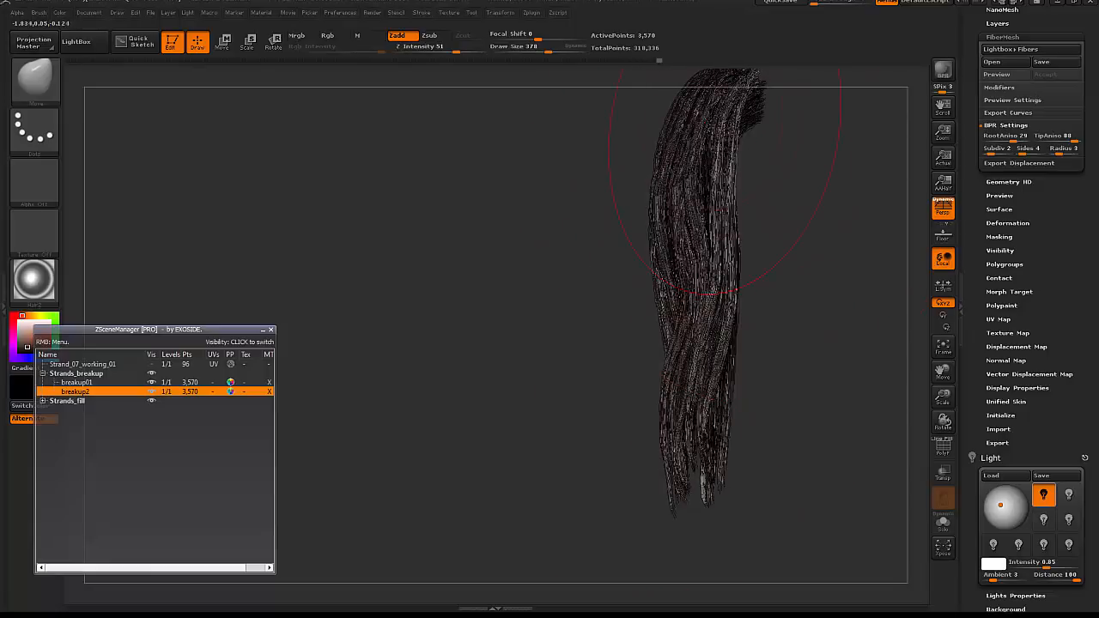
- Adjust the duplicated strand's roots and tips with the Move brush at draw size 150
mouse_move(714, 197)
right_mouse_down()
mouse_move(768, 166)
mouse_move(695, 129)
mouse_move(735, 180)
mouse_move(703, 142)
mouse_move(606, 300)
right_mouse_up()
key("space")
left_click_drag(691, 248, 661, 248)
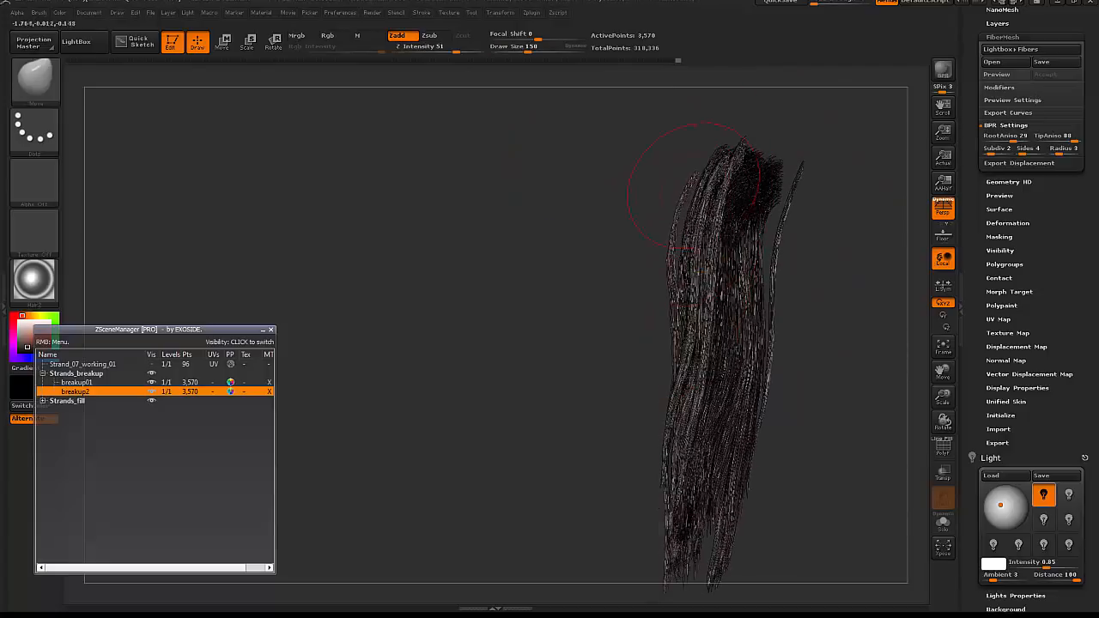
right_click_drag(680, 231, 695, 283)
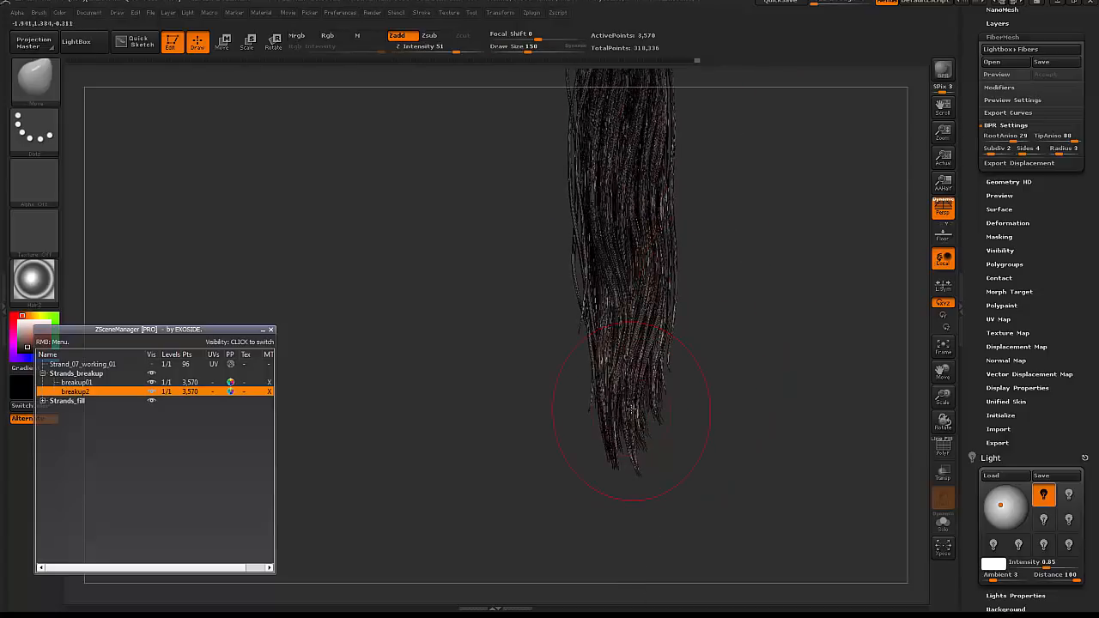
mouse_move(632, 429)
right_mouse_down()
mouse_move(669, 376)
mouse_move(694, 363)
mouse_move(673, 370)
right_mouse_up()
- Reshape the lower half of the duplicated strand from the front and side with the Move brush at draw size 340
key("bracketright")
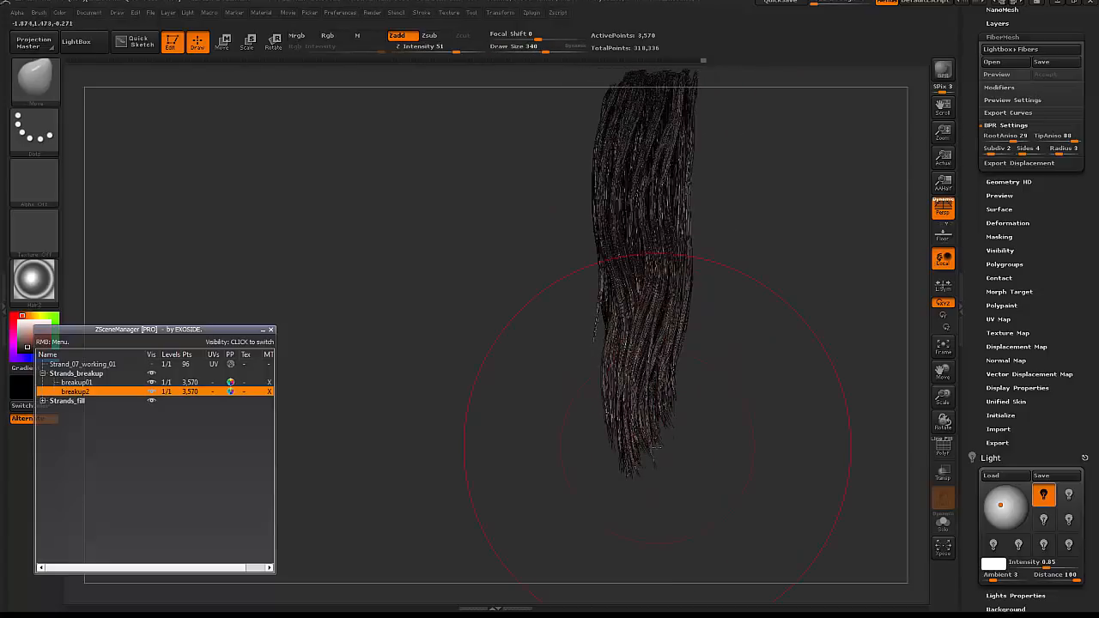
right_click_drag(656, 446, 719, 392)
key("space")
left_click_drag(687, 317, 661, 316)
right_click_drag(721, 378, 595, 439)
- Refine the duplicated strand's tips and body with a smaller Move brush, ending at draw size 101
key("space")
left_click_drag(661, 369, 677, 369)
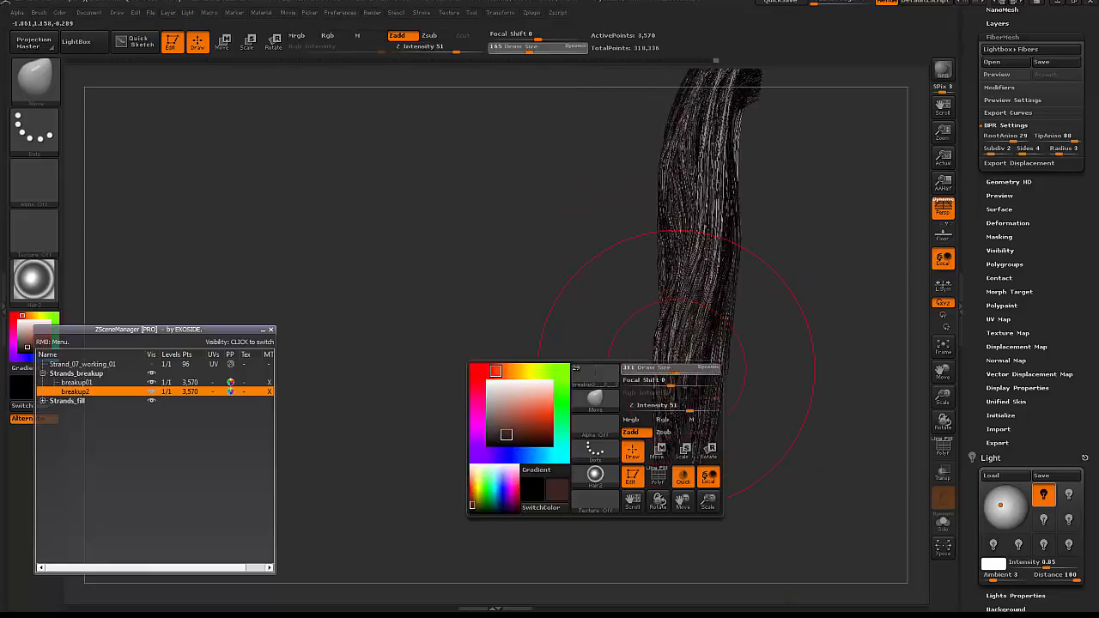
mouse_move(675, 403)
right_mouse_down()
mouse_move(635, 390)
mouse_move(662, 368)
mouse_move(677, 442)
right_mouse_up()
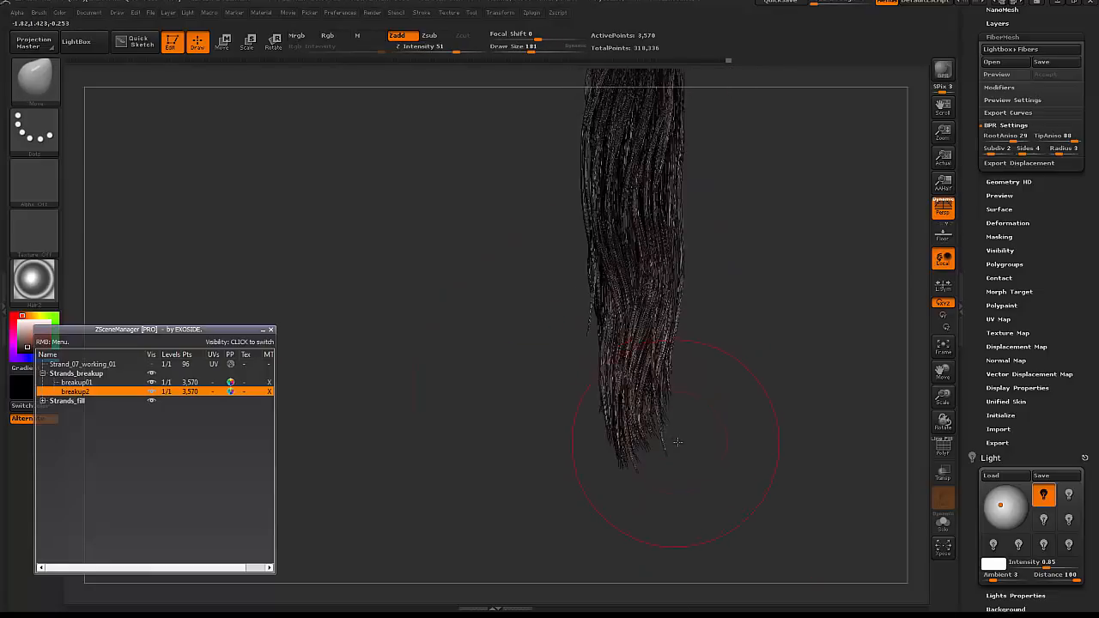
key("space")
left_click_drag(668, 423, 675, 423)
mouse_move(675, 422)
right_mouse_down()
mouse_move(644, 404)
mouse_move(666, 310)
right_mouse_up()
mouse_move(614, 286)
left_mouse_down()
mouse_move(609, 276)
mouse_move(624, 294)
mouse_move(701, 270)
left_mouse_up()
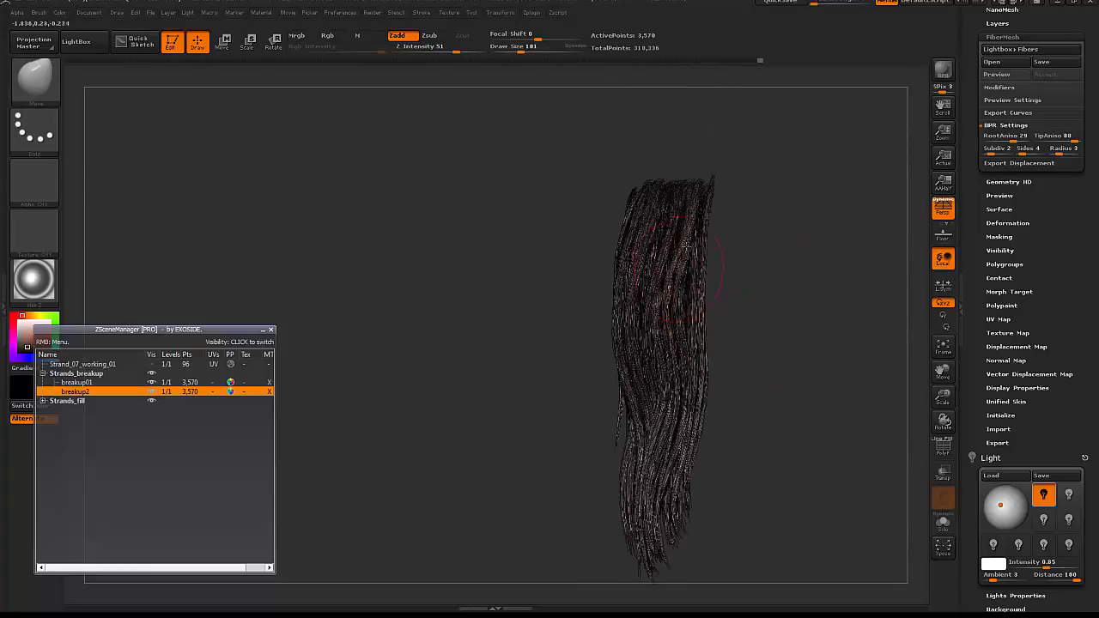
- Render the strands with BPR and refine the lower half of breakup2 with the Move brush, ending at draw size 175
left_click_drag(692, 218, 706, 189, "shift")
key("shift+r")
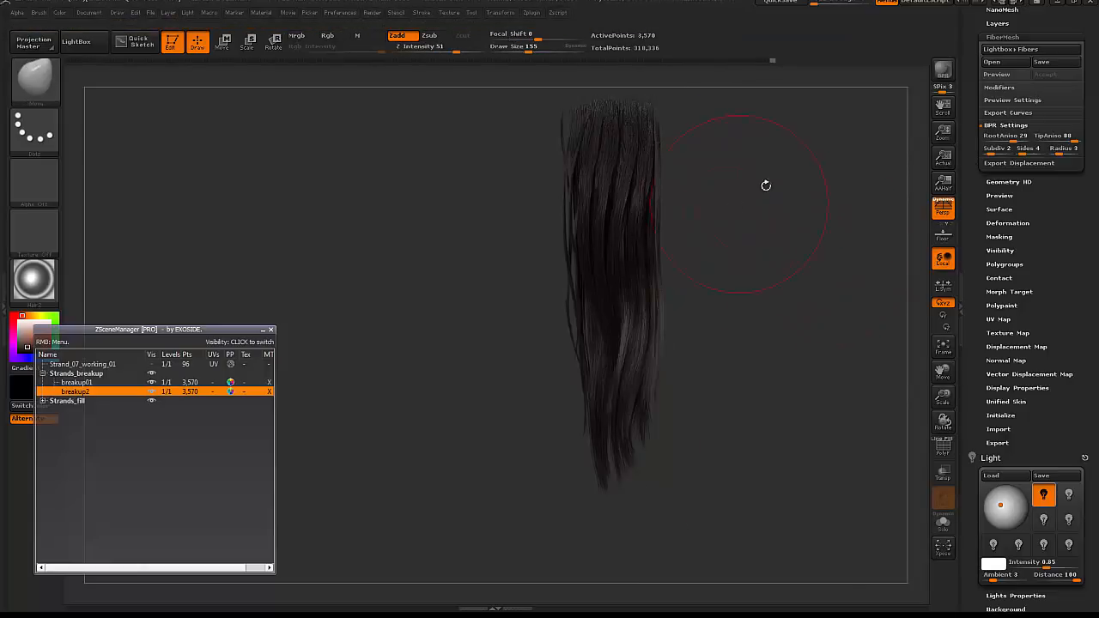
left_click_drag(791, 283, 778, 265)
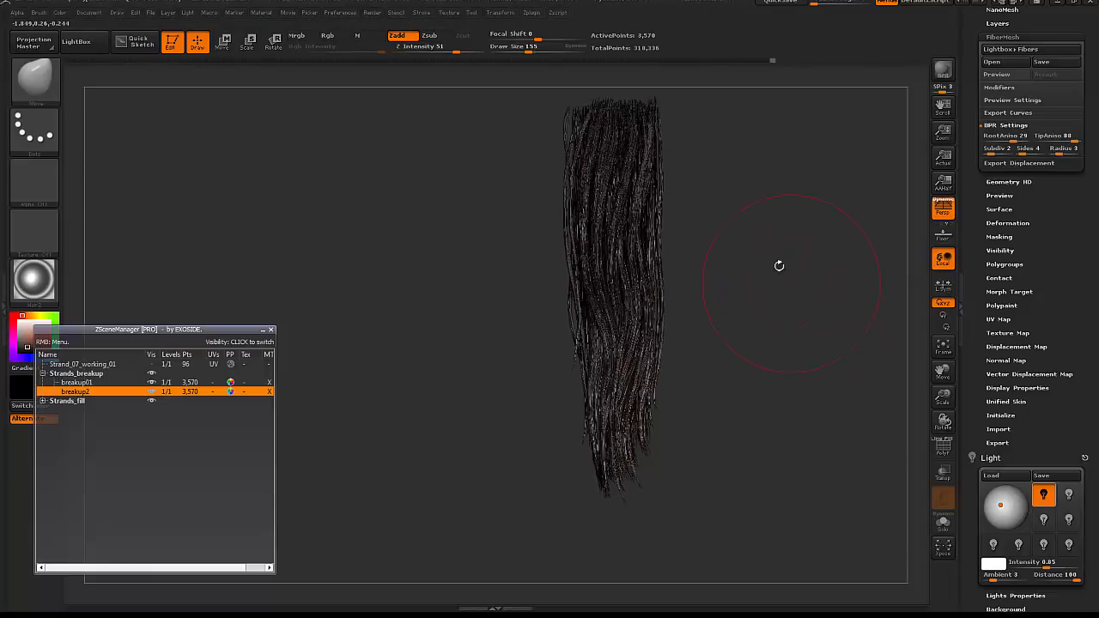
left_click_drag(697, 300, 695, 279, "alt")
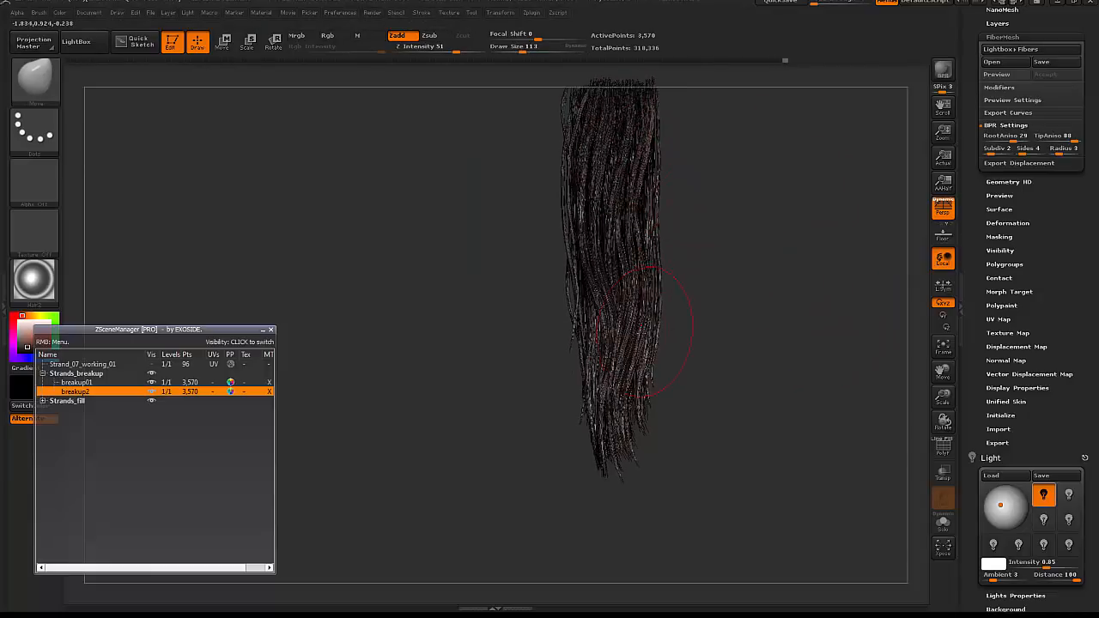
left_click_drag(637, 333, 637, 347)
mouse_move(713, 269)
left_mouse_down()
mouse_move(672, 283)
mouse_move(640, 360)
left_mouse_up()
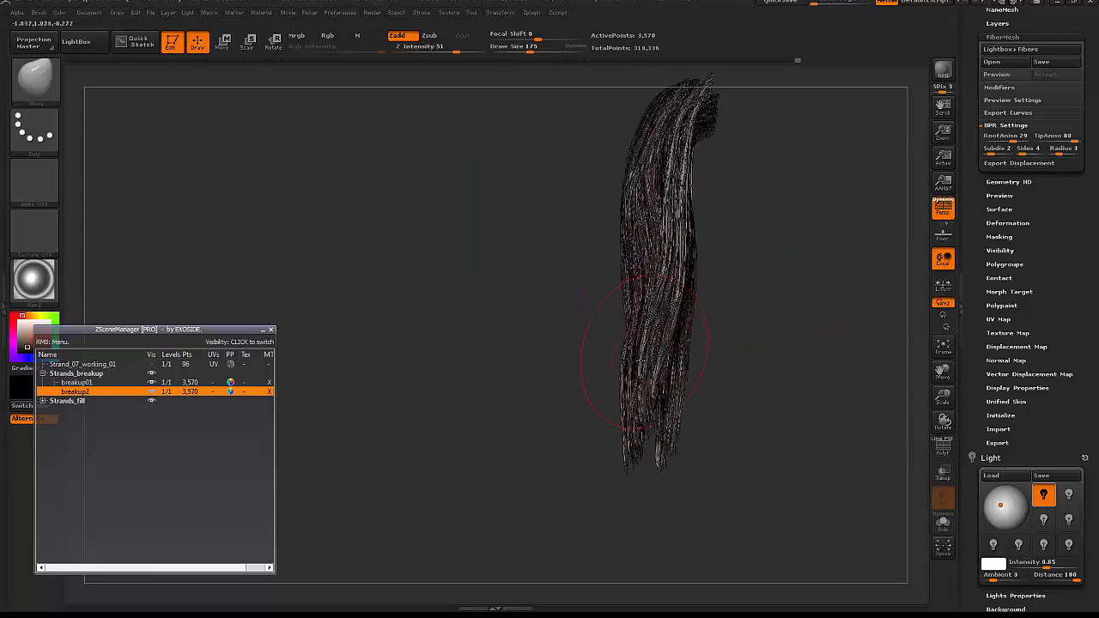
mouse_move(630, 437)
left_mouse_down()
mouse_move(635, 419)
mouse_move(623, 412)
left_mouse_up()
left_click_drag(721, 412, 628, 442)
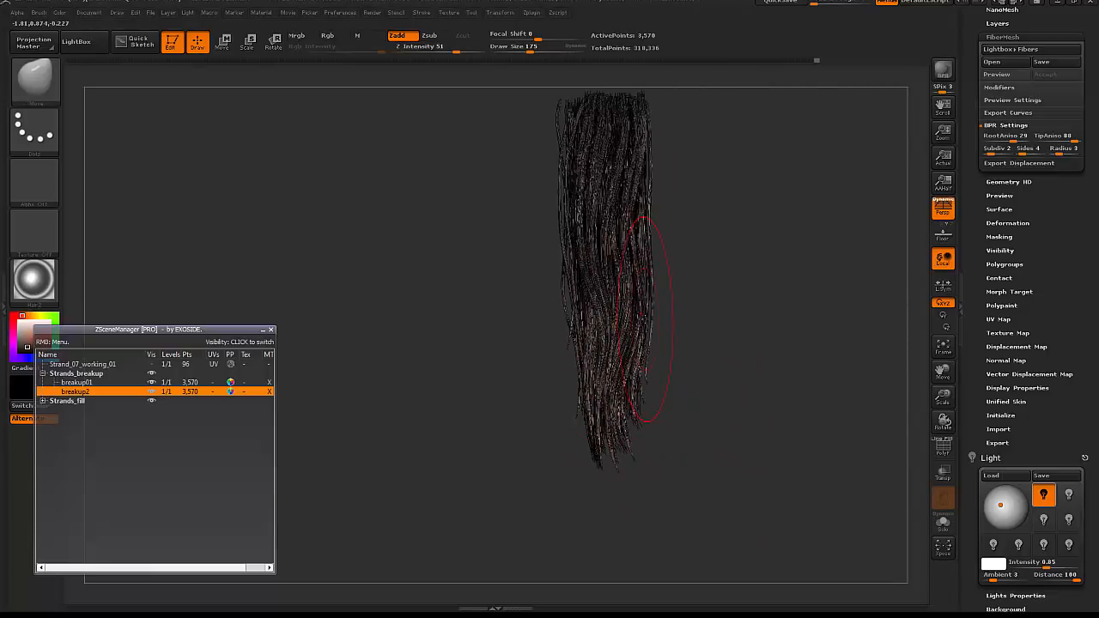
- Duplicate the breakup2 strand and make only the copy active, ready for editing in Draw mode
right_click(95, 391)
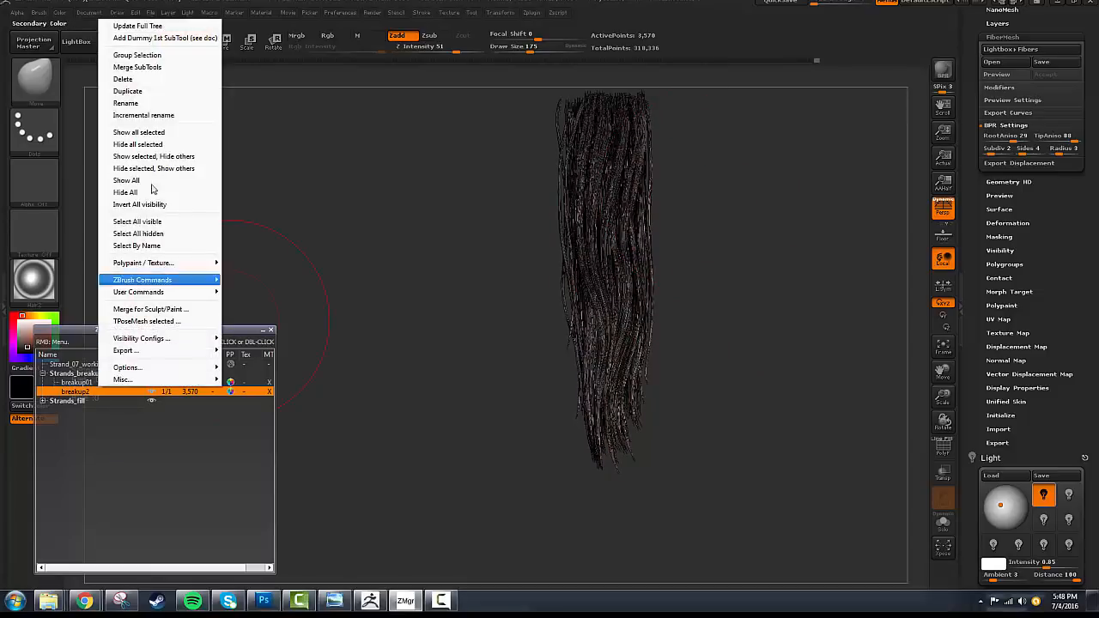
left_click(182, 95)
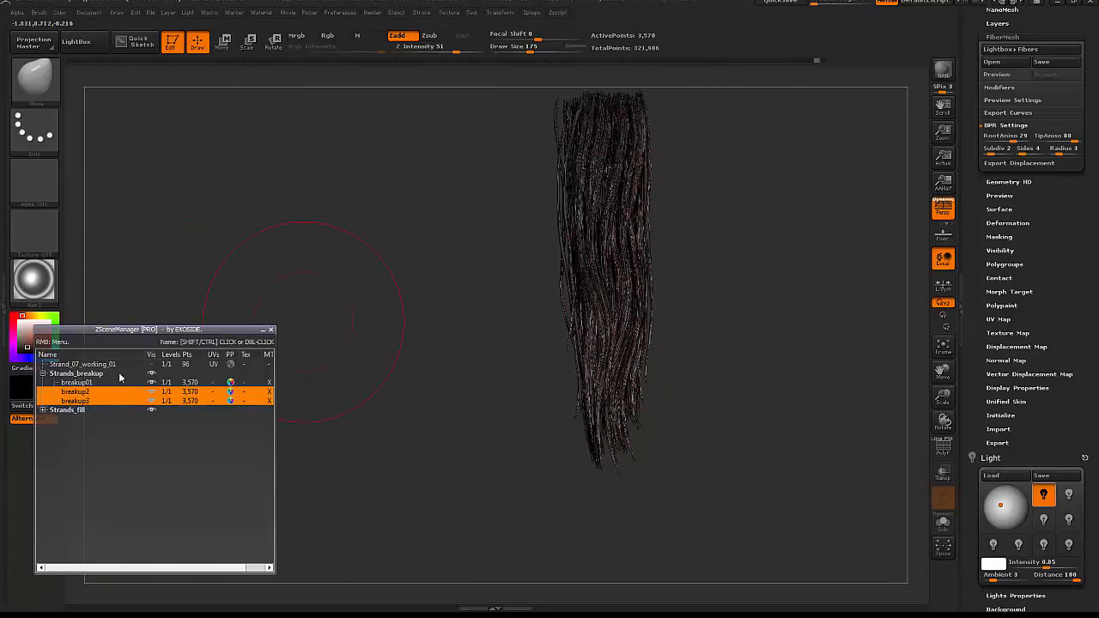
left_click(86, 400)
key("w")
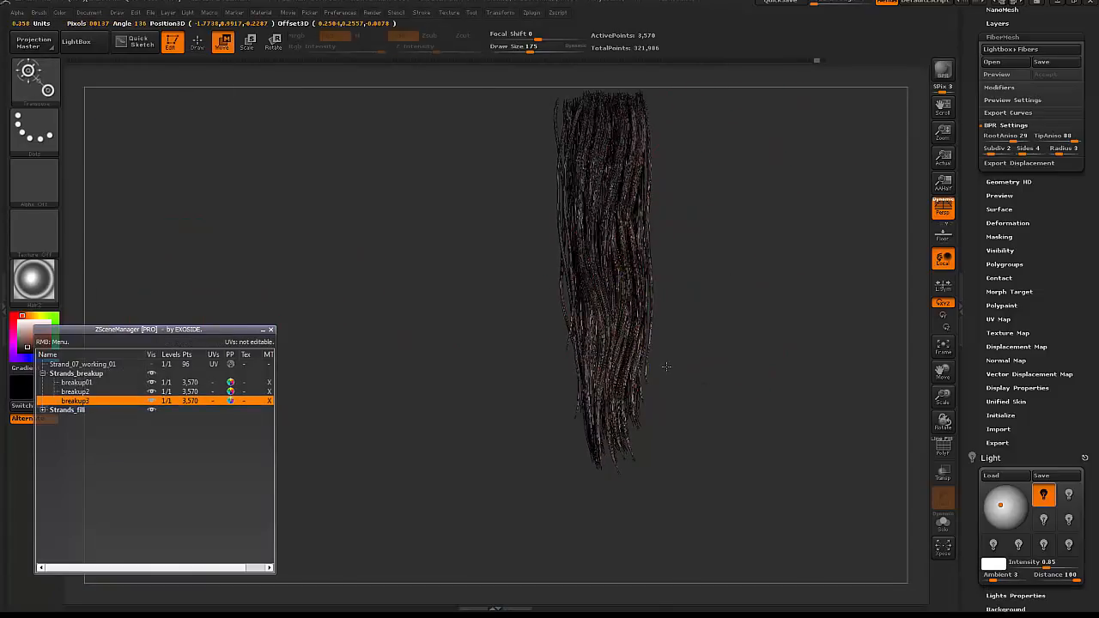
key("q")
- Offset the middle of the breakup3 strand with the Move brush, reducing the draw size to 118 and 82
key("space")
left_click_drag(632, 222, 644, 222)
key("space")
mouse_move(682, 319)
left_mouse_down()
mouse_move(696, 334)
mouse_move(682, 337)
mouse_move(740, 331)
mouse_move(686, 326)
left_mouse_up()
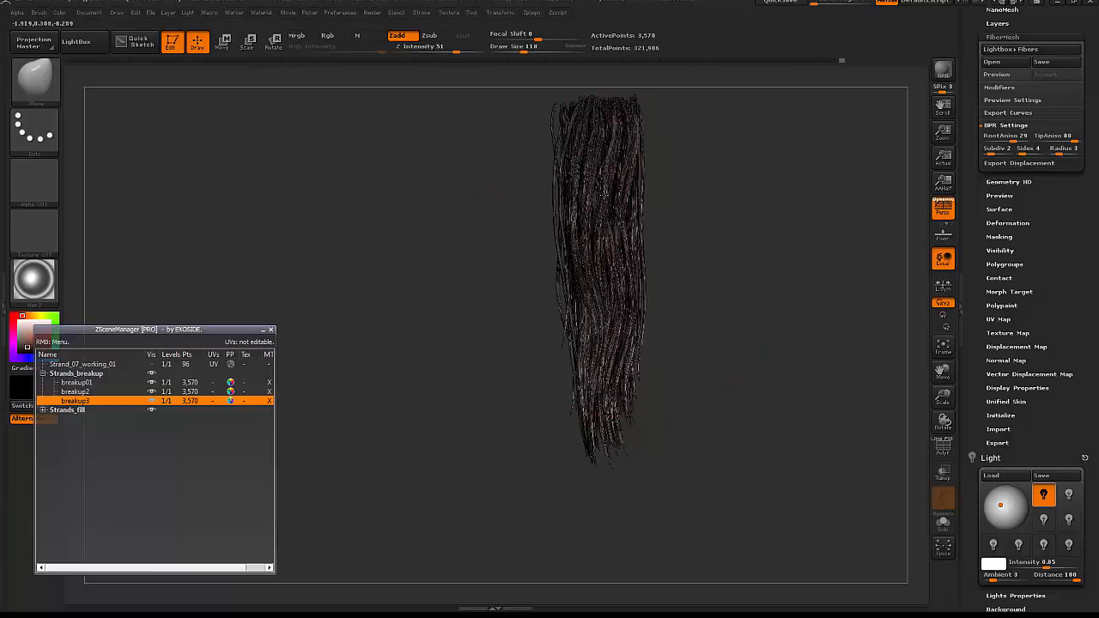
key("space")
left_click_drag(614, 312, 620, 312)
key("space")
left_click_drag(624, 256, 611, 255)
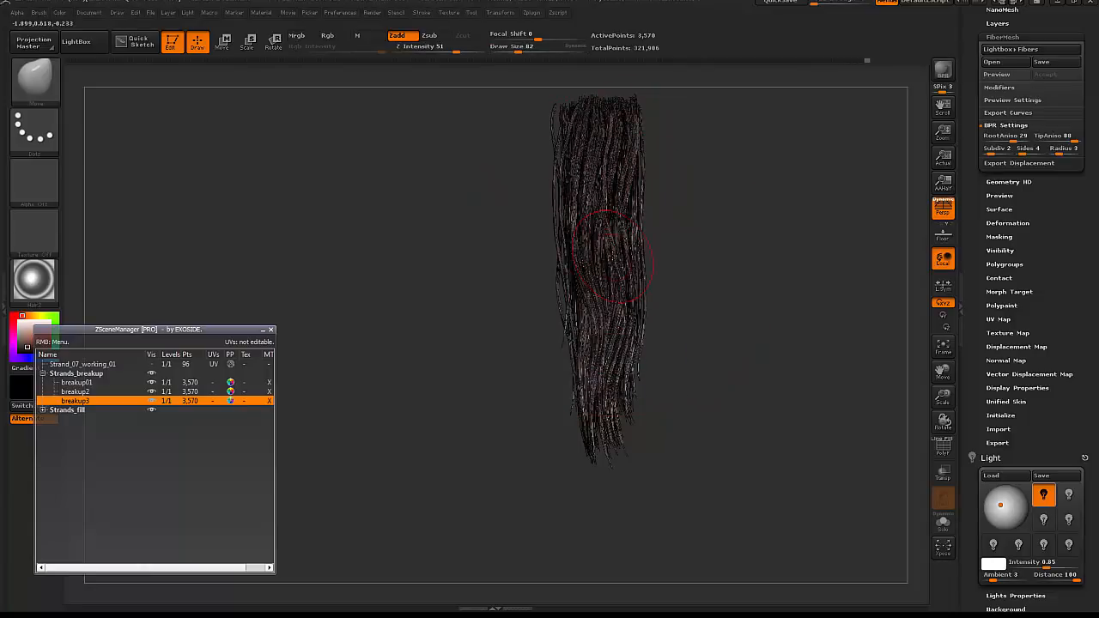
- Undo the last stroke on breakup3 and reshape its upper half from the side at draw size 208
left_click_drag(601, 185, 645, 159)
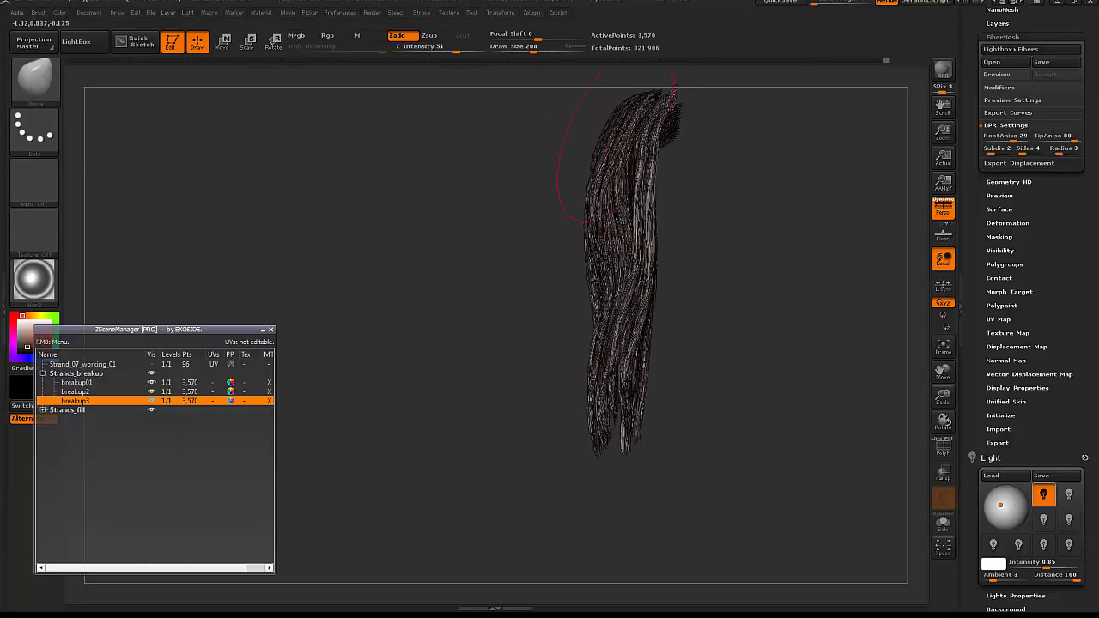
key("ctrl+z")
right_click_drag(619, 207, 577, 227)
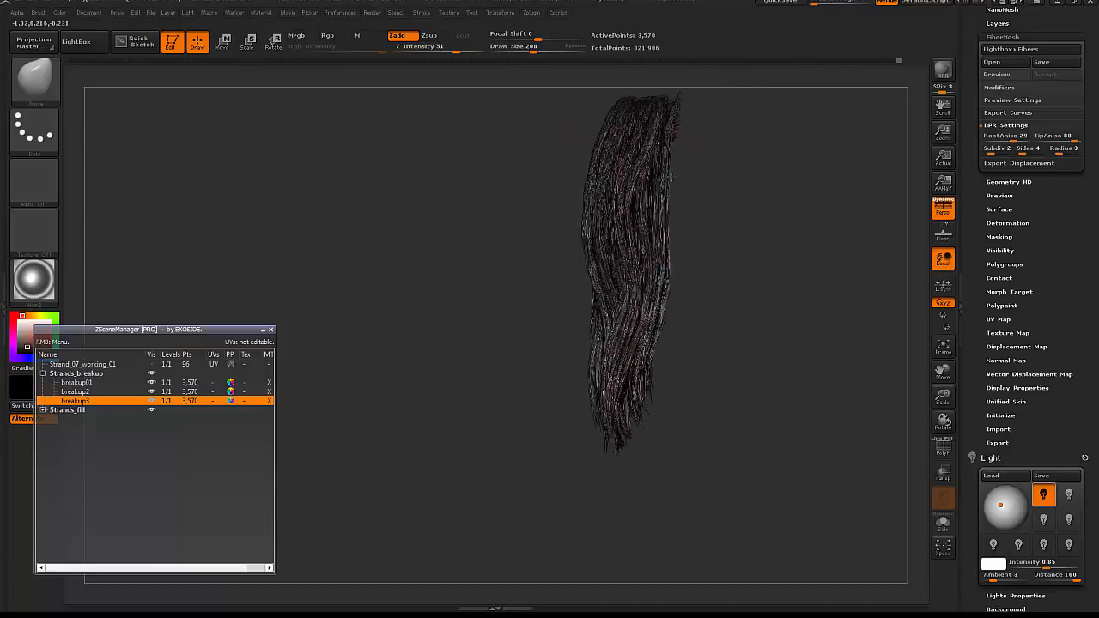
- Adjust the upper and middle sections of breakup3 from several angles with a smaller Move brush, going from draw size 105 to 93
key("space")
left_click_drag(577, 227, 563, 228)
left_click_drag(691, 220, 745, 220)
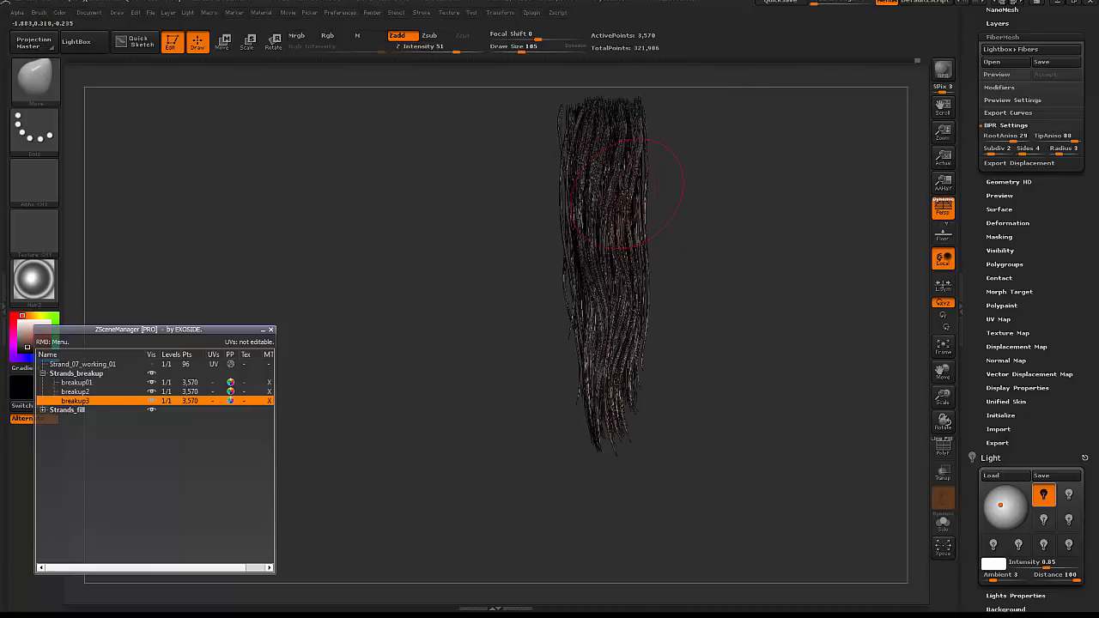
left_click_drag(697, 184, 652, 202)
key("space")
left_click_drag(641, 215, 651, 214)
left_click_drag(691, 185, 781, 173)
key("space")
mouse_move(648, 216)
left_mouse_down()
mouse_move(643, 250)
mouse_move(649, 243)
mouse_move(617, 242)
mouse_move(686, 244)
mouse_move(629, 249)
left_mouse_up()
key("space")
key("space")
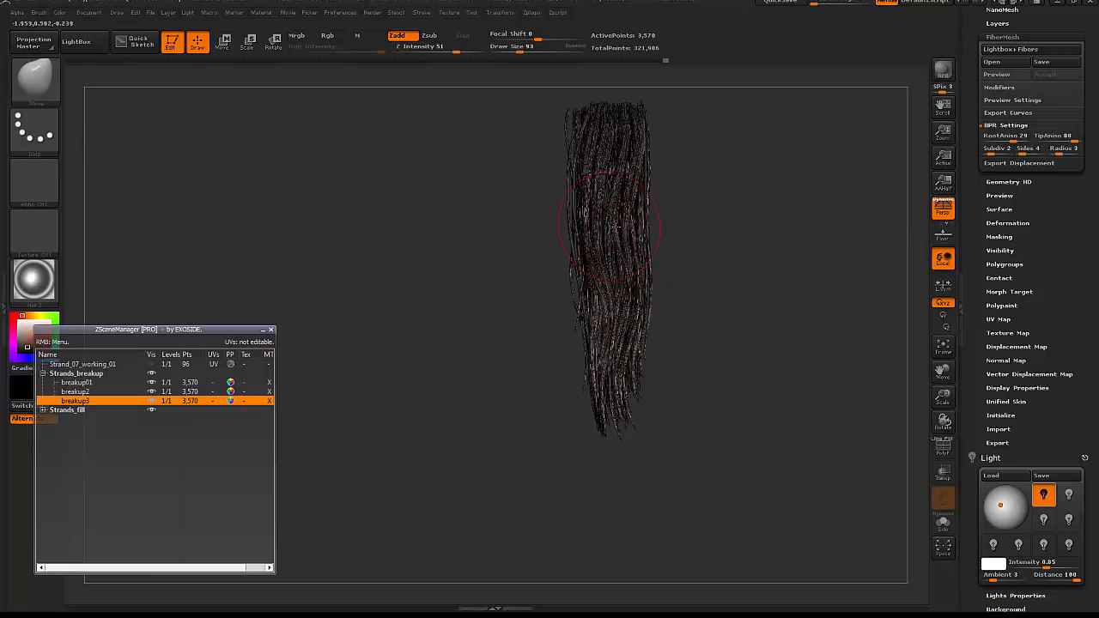
- Reshape the tips of breakup3 with the Move brush, raising the draw size to 170 and 232
mouse_move(614, 227)
right_mouse_down()
mouse_move(652, 227)
mouse_move(631, 236)
right_mouse_up()
key("space")
left_click_drag(616, 387, 627, 387)
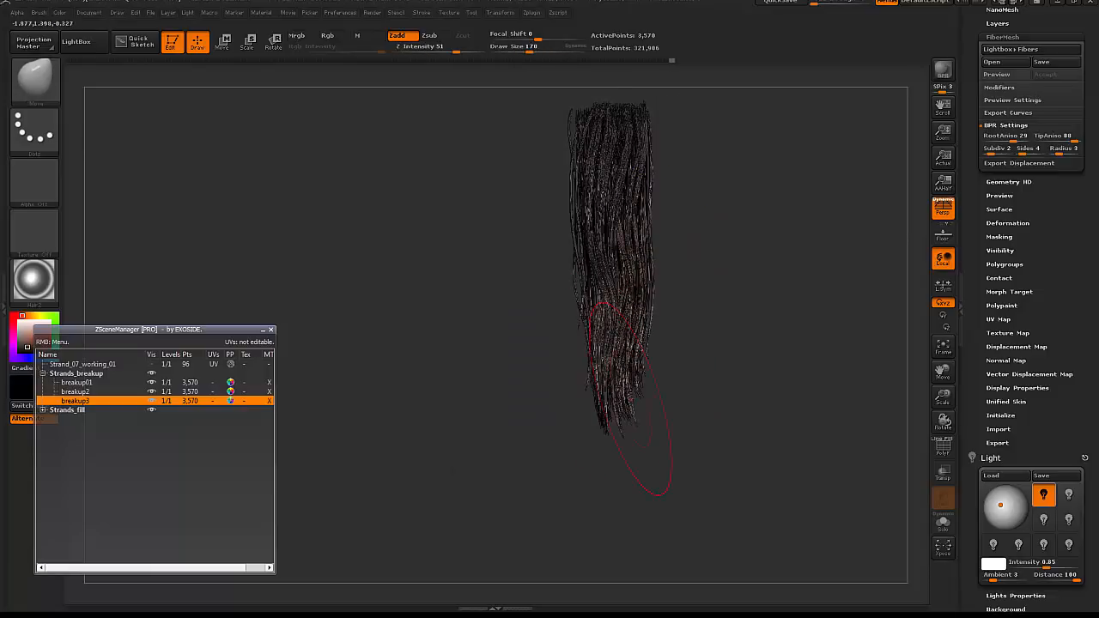
key("space")
mouse_move(629, 313)
left_mouse_down()
mouse_move(619, 313)
mouse_move(652, 337)
left_mouse_up()
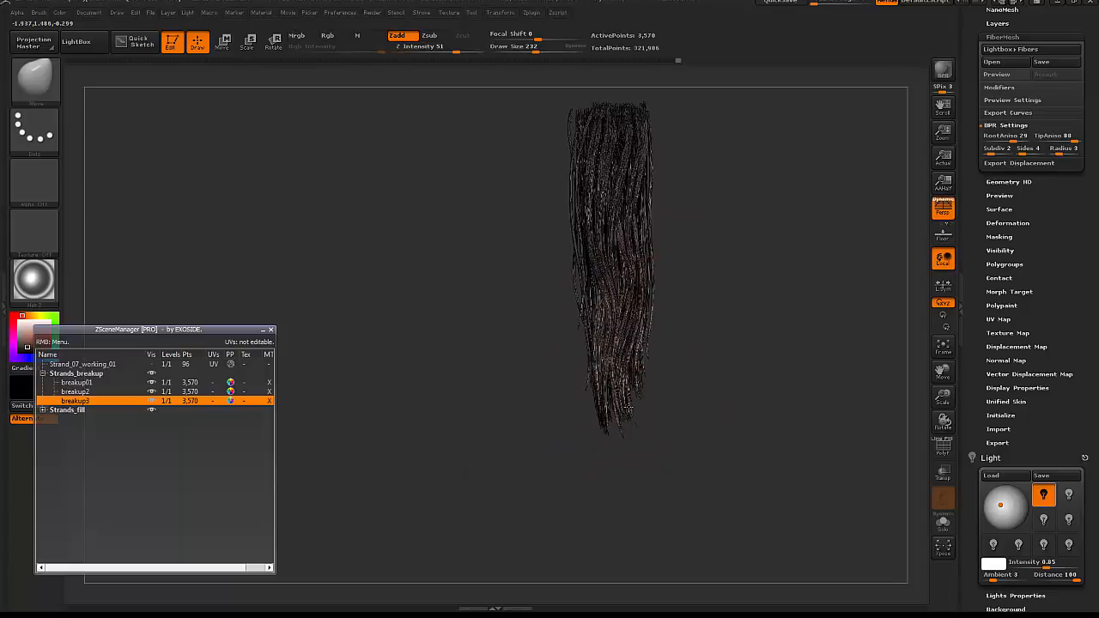
- Isolate the breakup3 strand with Solo and tighten its fibers using the Pinch brush at draw size 126
mouse_move(628, 407)
right_mouse_down()
mouse_move(600, 365)
mouse_move(620, 319)
right_mouse_up()
key("s")
left_click_drag(632, 319, 623, 320)
mouse_move(701, 255)
right_mouse_down()
mouse_move(670, 174)
mouse_move(665, 220)
mouse_move(807, 252)
mouse_move(803, 238)
right_mouse_up()
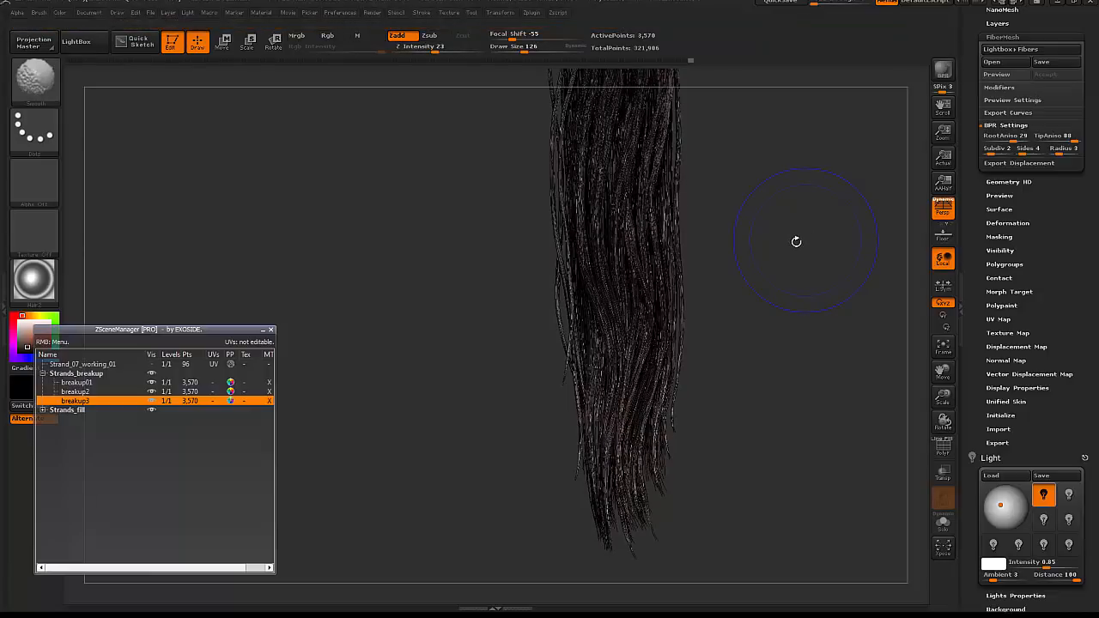
left_click(943, 521)
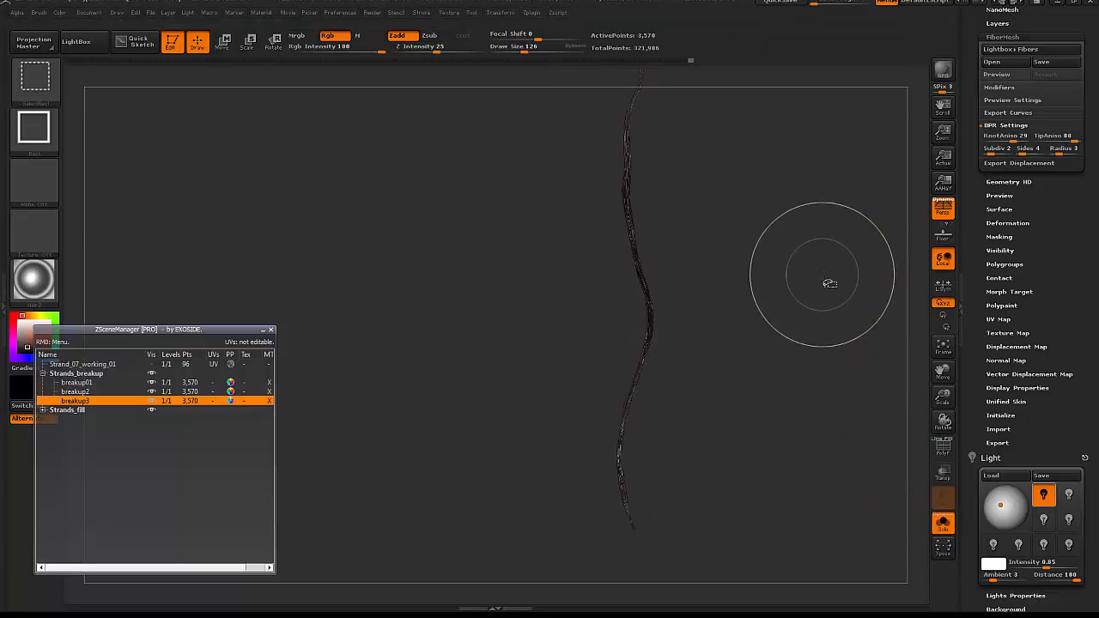
left_click_drag(641, 182, 637, 129)
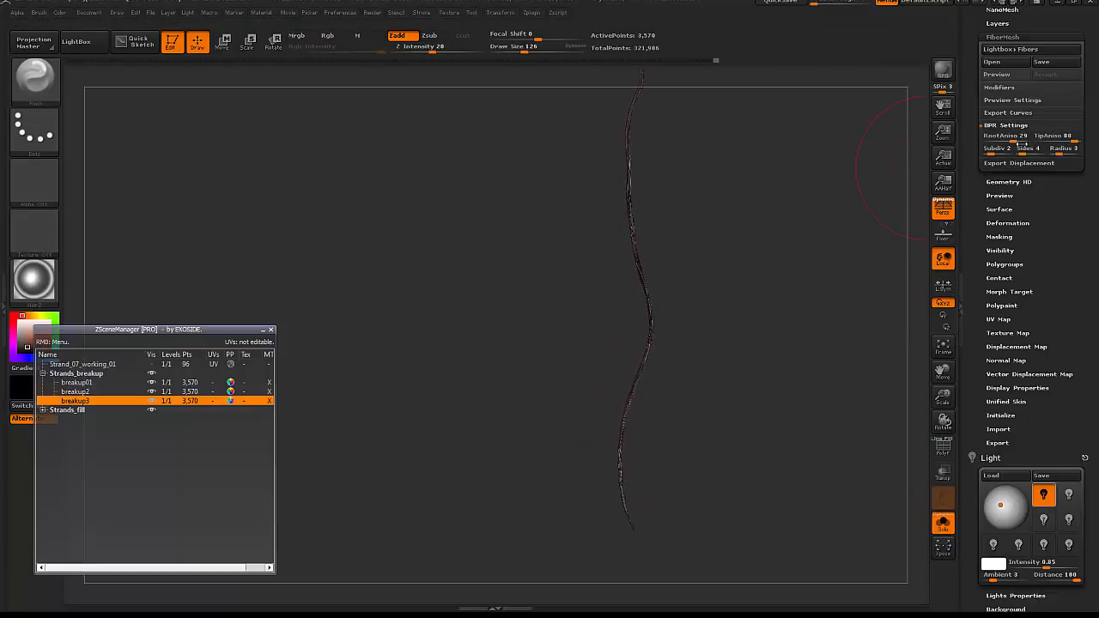
- Set the BPR fiber radius of breakup3 to 4 and render the full set of strands
left_click(1061, 150)
key("shift+r")
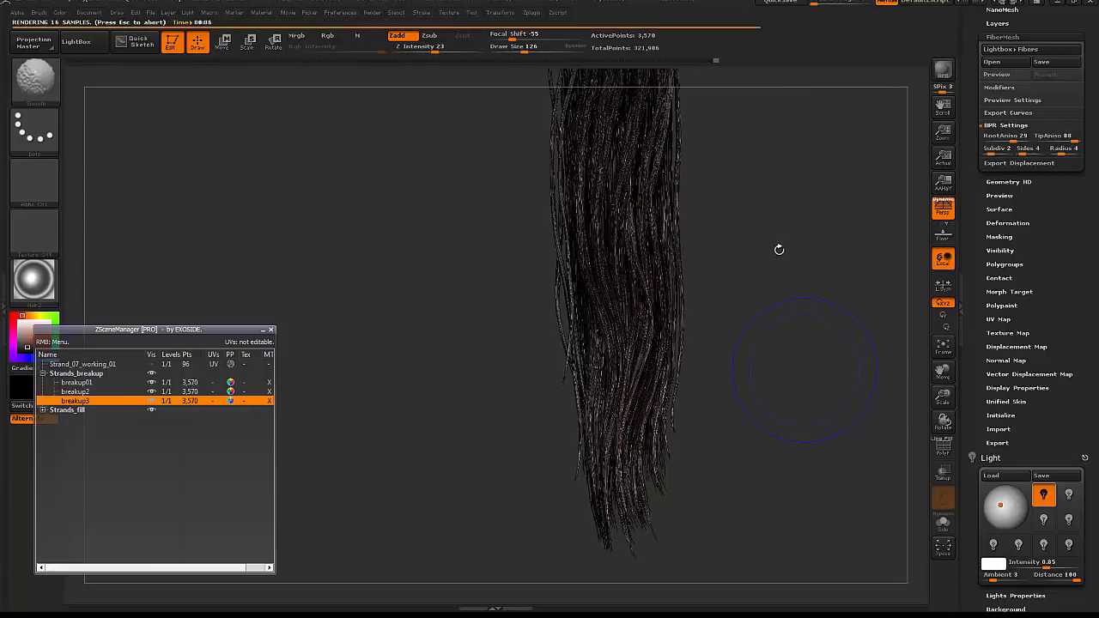
left_click_drag(794, 349, 724, 312)
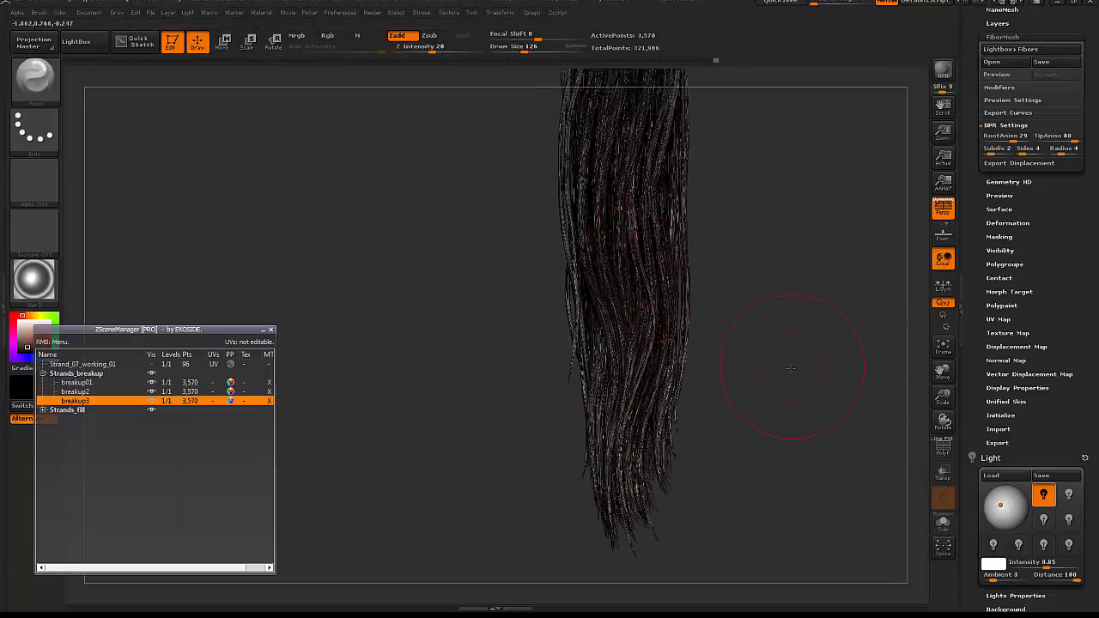
- Pull the lower part of breakup3 outward from the side with the Move brush at draw size 370, and render with BPR
key("space")
left_click_drag(728, 396, 772, 397)
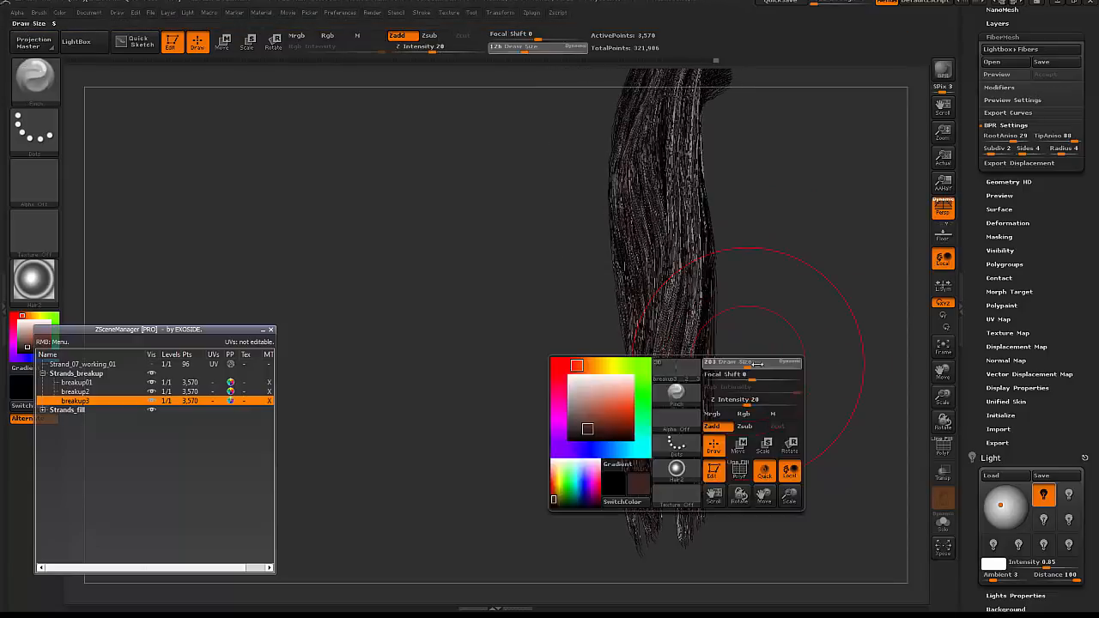
left_click_drag(628, 429, 612, 420)
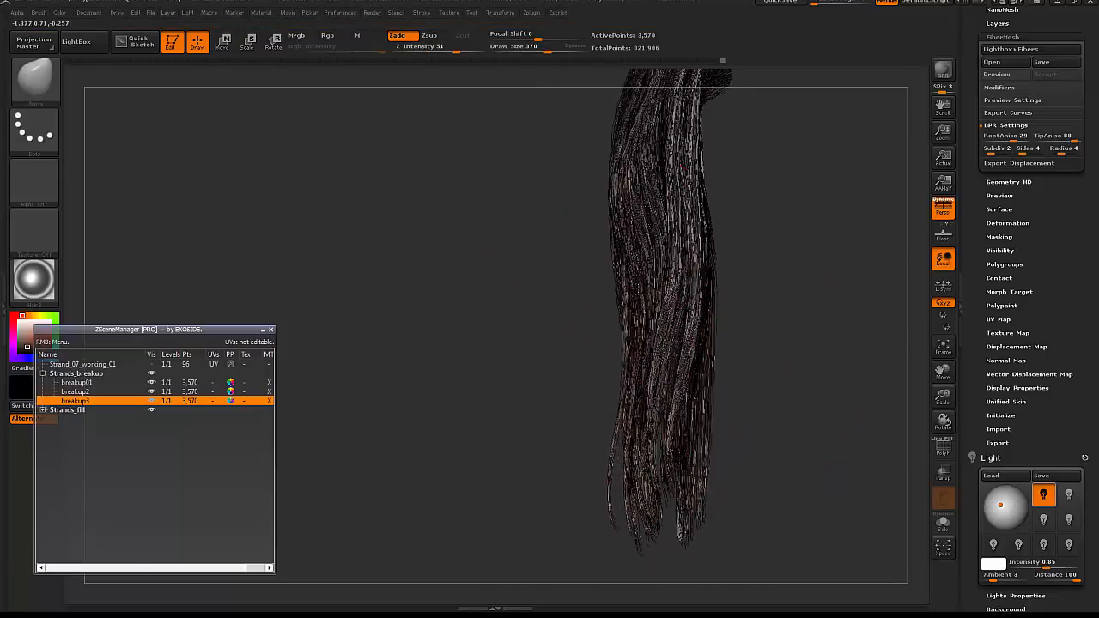
left_click_drag(773, 344, 593, 306, "shift")
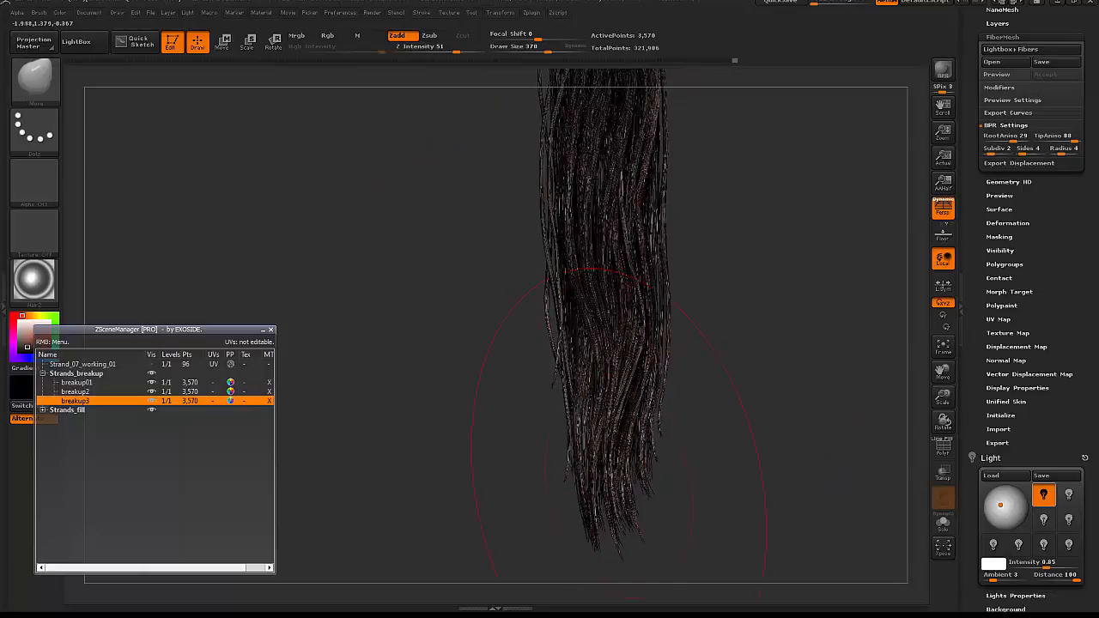
key("shift+r")
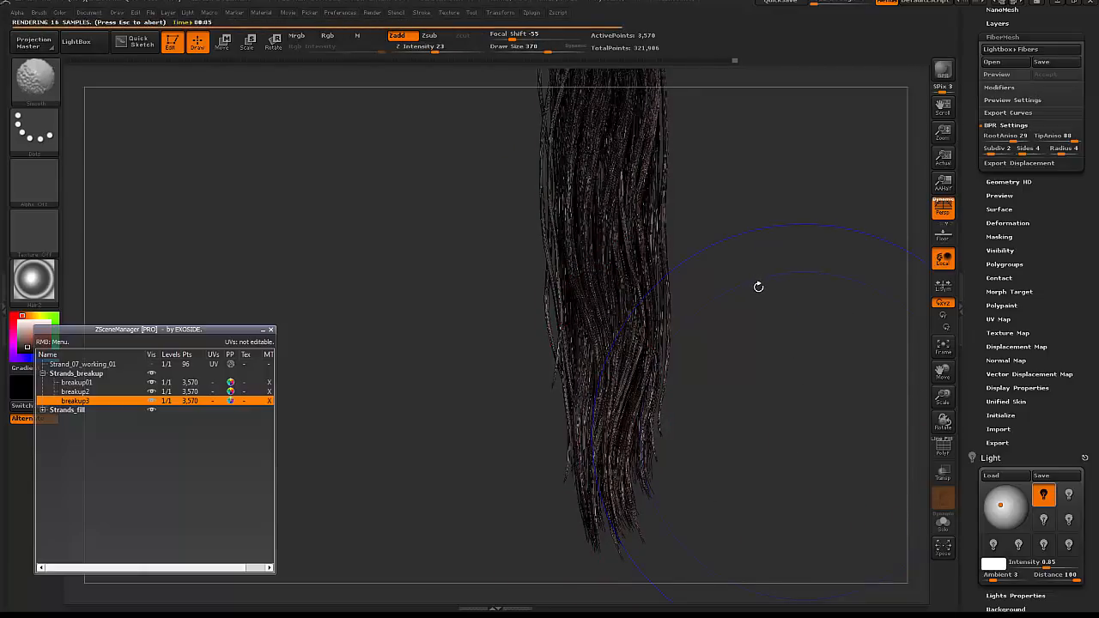
- Reposition the body of breakup3 from the side and front with the Move brush, lowering the draw size to 325 and 208
right_click(600, 300)
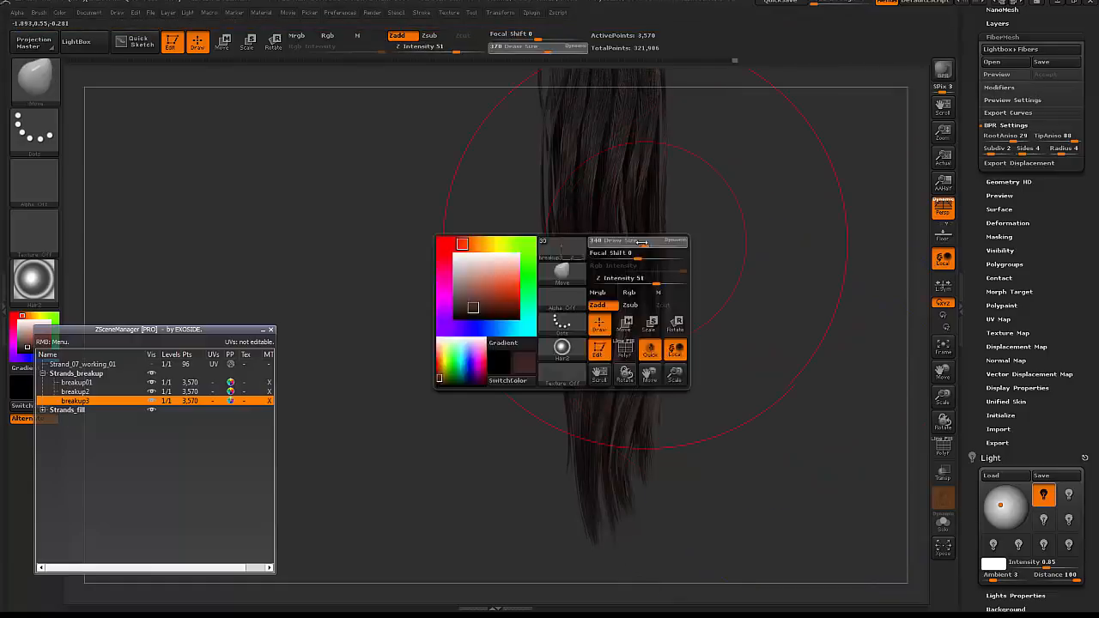
right_click_drag(601, 296, 649, 229)
key("space")
left_click_drag(650, 159, 652, 163)
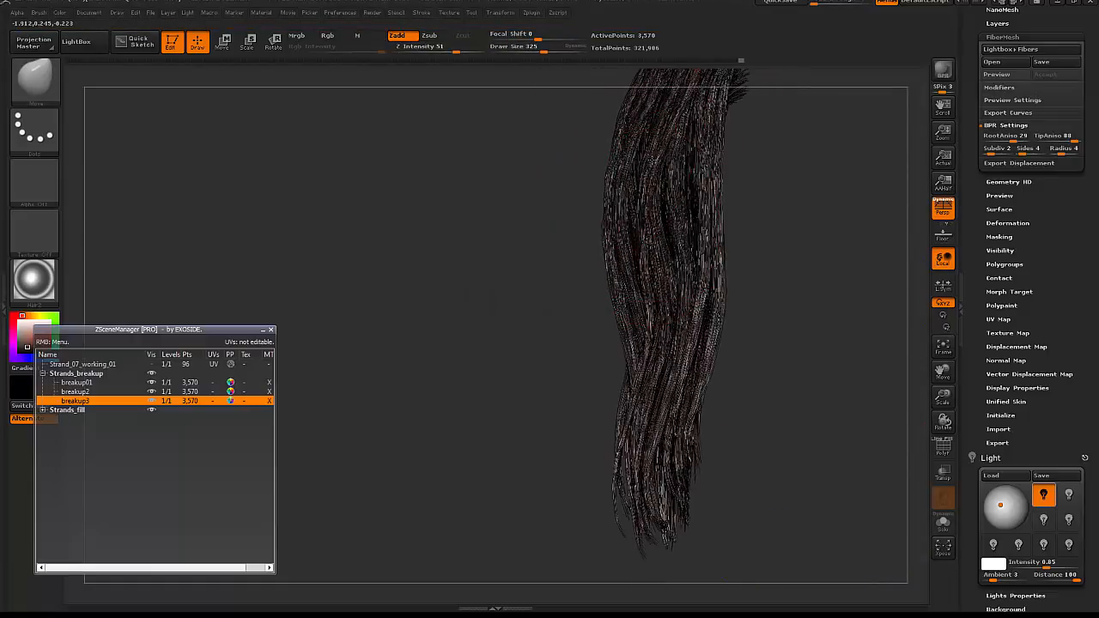
key("space")
left_click_drag(649, 251, 648, 251)
right_click_drag(648, 350, 648, 263)
left_click_drag(648, 263, 699, 219)
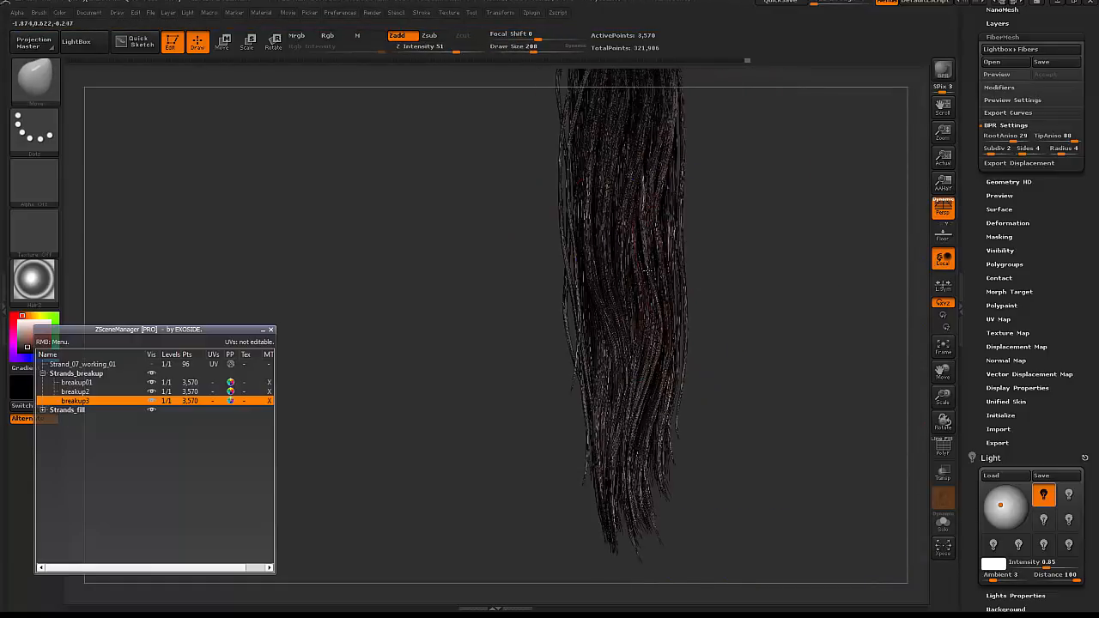
- Refine the lower right edge of breakup3 with the Move brush, reducing the draw size to 101
right_click_drag(702, 217, 682, 222)
left_click_drag(682, 222, 687, 288)
mouse_move(686, 288)
right_mouse_down()
mouse_move(696, 292)
mouse_move(652, 356)
right_mouse_up()
key("space")
left_click_drag(652, 356, 636, 356)
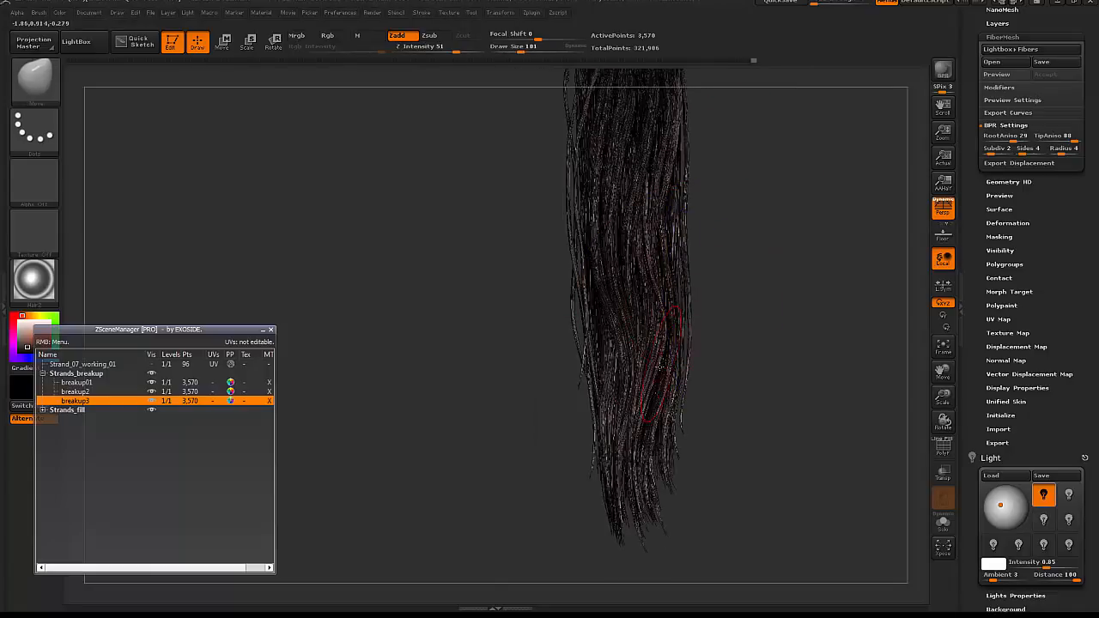
- Fine-tune the middle of breakup3 with the Move brush at draw sizes 93 and 118, and render the strands with BPR
left_click_drag(655, 294, 650, 294)
key("space")
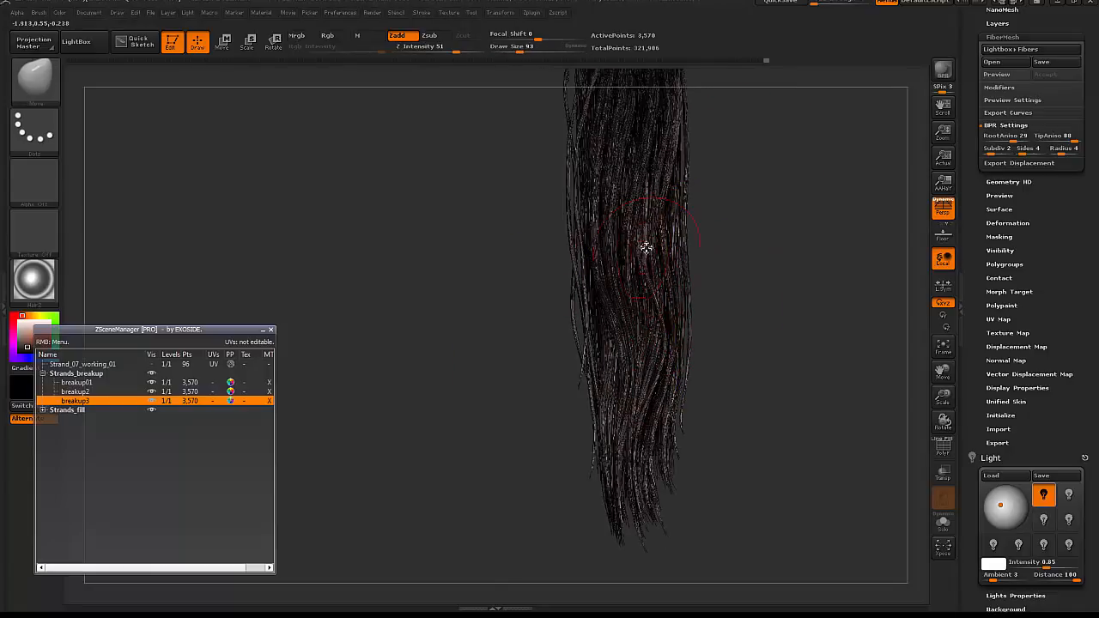
key("space")
left_click_drag(595, 323, 605, 324)
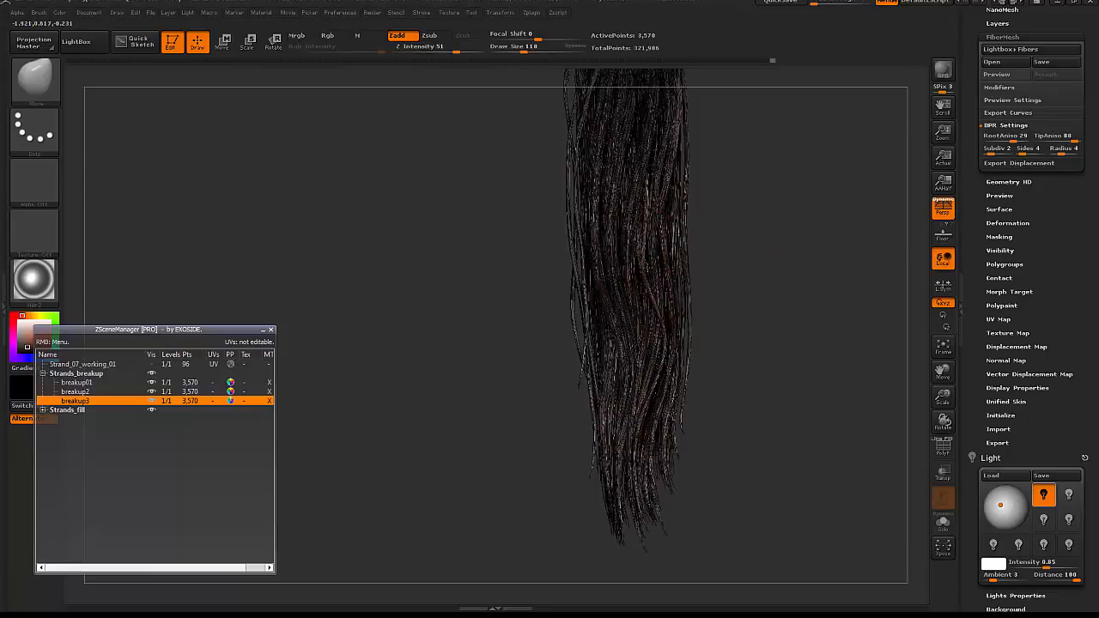
mouse_move(752, 279)
left_mouse_down()
mouse_move(755, 299)
mouse_move(768, 301)
left_mouse_up()
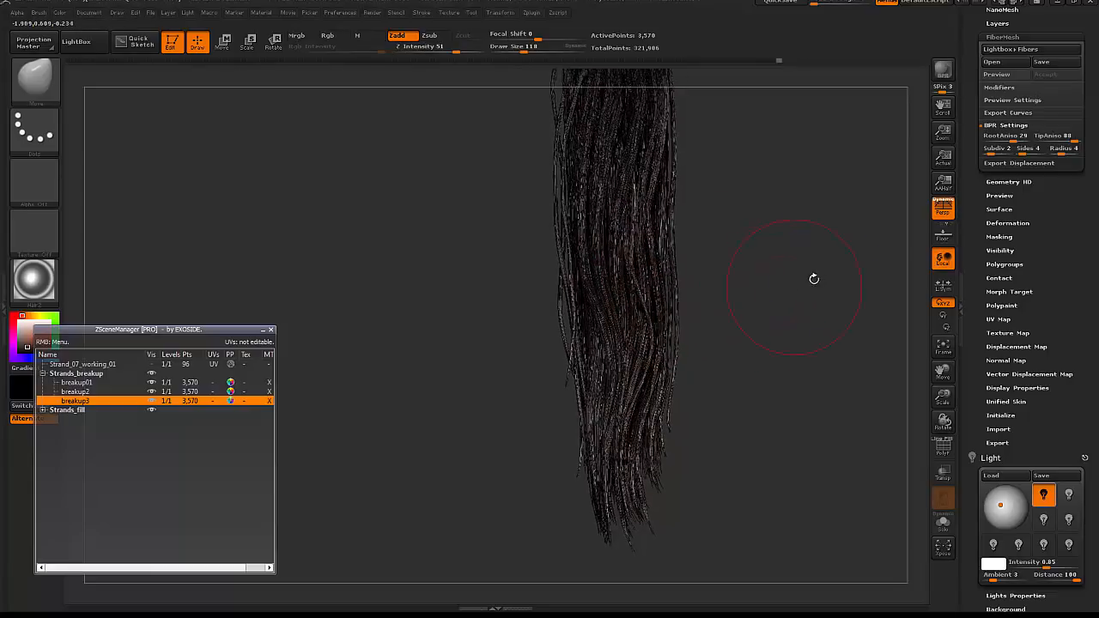
key("shift+r")
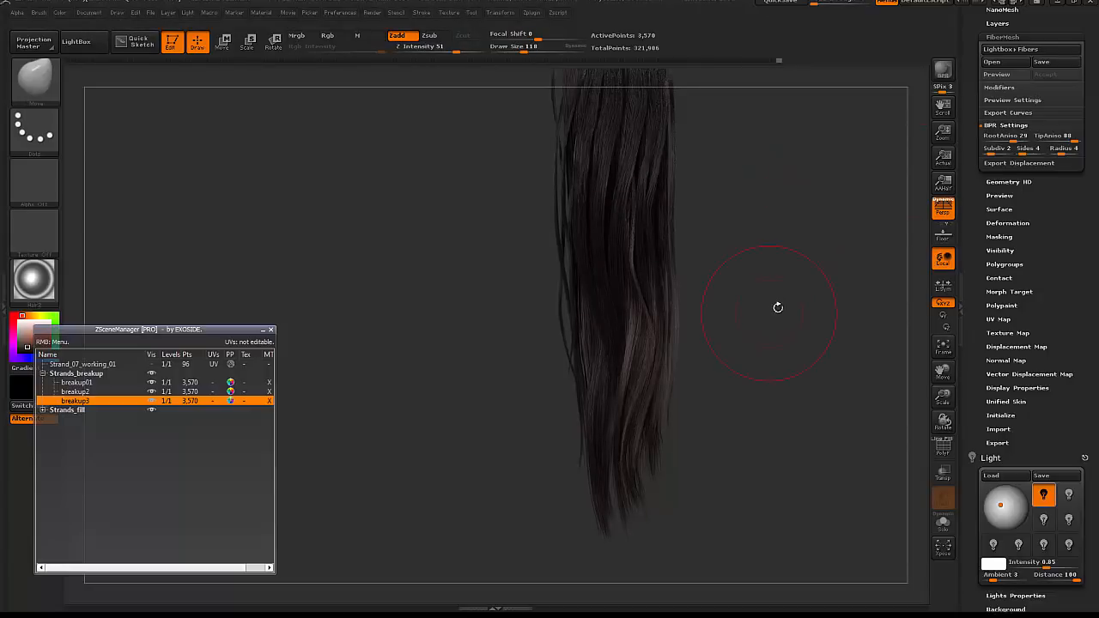
- Switch to the breakup2 strand, inspect the clump from the side and front, and make breakup3 active again
left_click_drag(778, 307, 649, 258)
left_click_drag(729, 223, 626, 258)
left_click(628, 256, "alt")
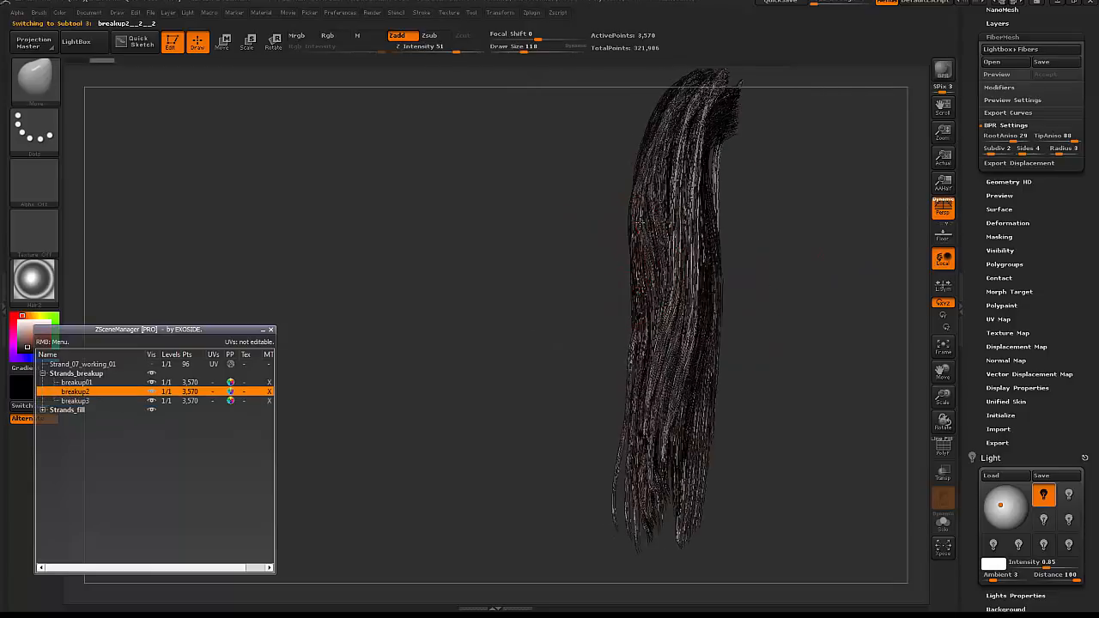
left_click_drag(755, 276, 819, 279, "shift")
left_click_drag(676, 263, 707, 245, "alt")
left_click(662, 302, "alt")
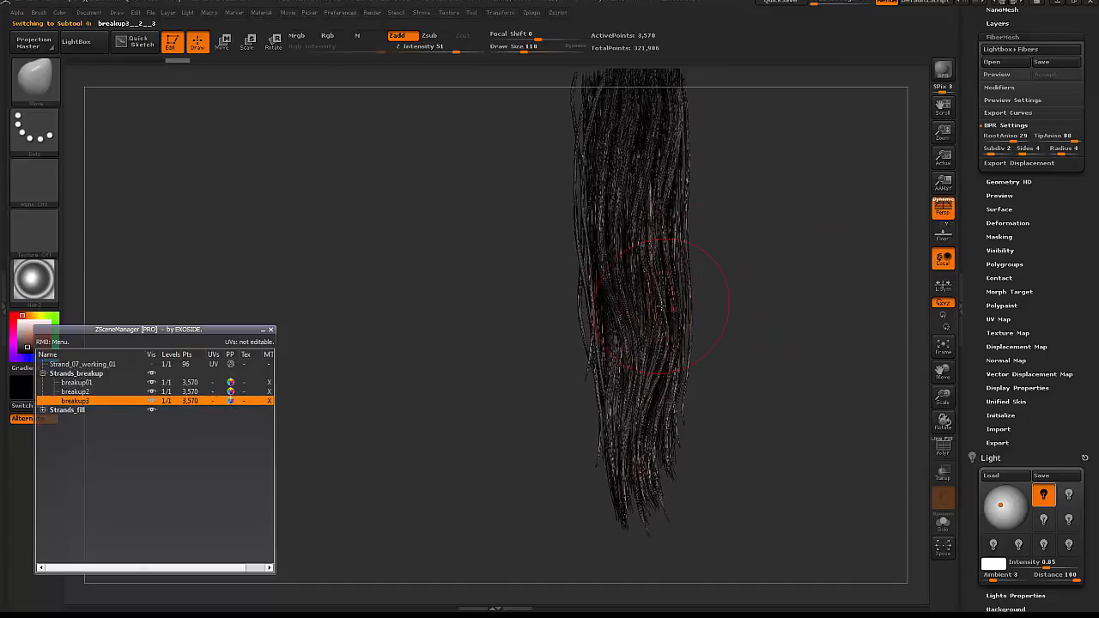
- Check the strand14 fill strand, make breakup3 active again, and adjust its upper part with the Move brush at draw size 186
mouse_move(771, 307)
left_mouse_down()
mouse_move(722, 260)
mouse_move(733, 278)
mouse_move(775, 243)
mouse_move(785, 320)
mouse_move(788, 303)
mouse_move(796, 313)
mouse_move(812, 304)
left_mouse_up()
left_click(675, 234, "alt")
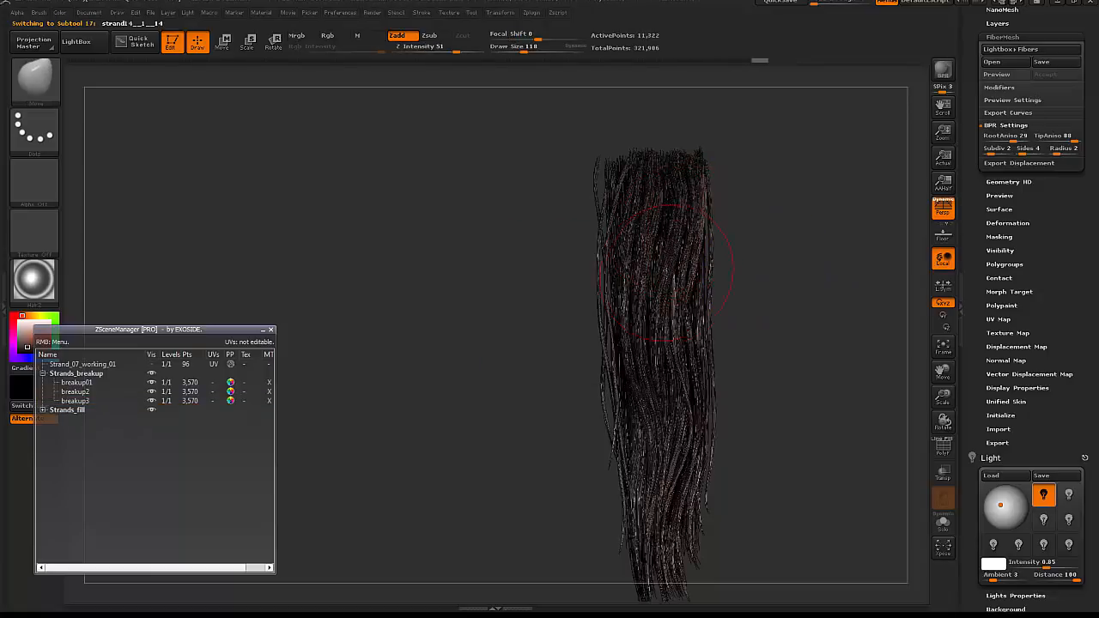
left_click(675, 291, "alt")
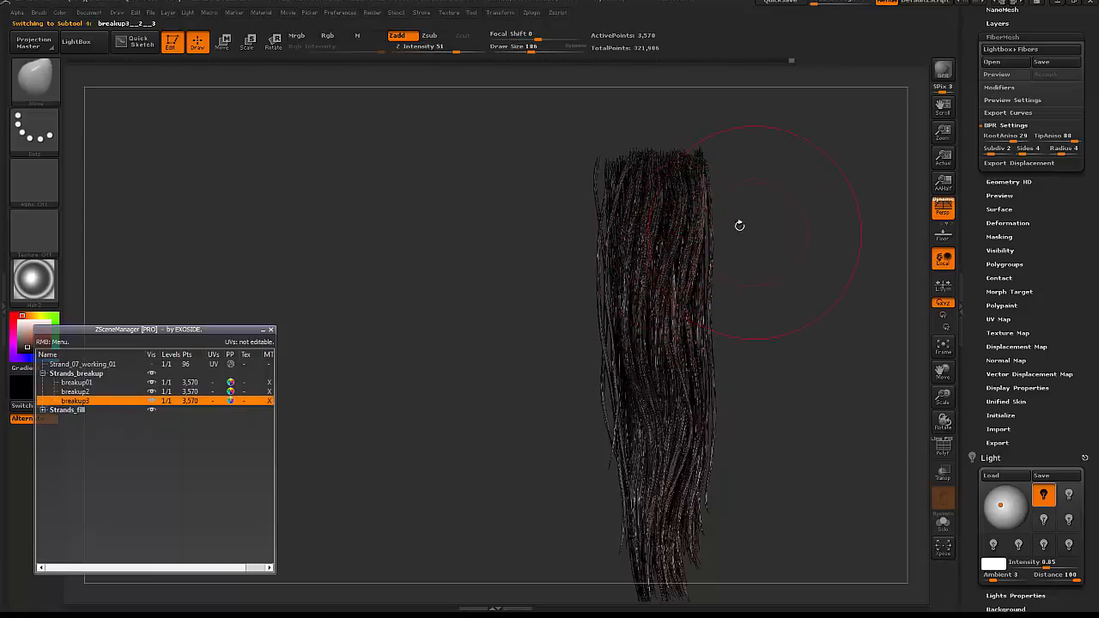
left_click_drag(747, 204, 687, 206)
left_click_drag(712, 226, 711, 184)
left_click_drag(772, 218, 846, 218)
mouse_move(764, 216)
left_mouse_down()
mouse_move(677, 211)
mouse_move(694, 225)
mouse_move(717, 214)
left_mouse_up()
- Reshape the upper right side of breakup3 with the Move brush at draw sizes 109 and 136, and render with BPR
key("space")
mouse_move(779, 246)
left_mouse_down()
mouse_move(682, 200)
mouse_move(686, 269)
mouse_move(676, 291)
mouse_move(682, 275)
left_mouse_up()
key("space")
key("space")
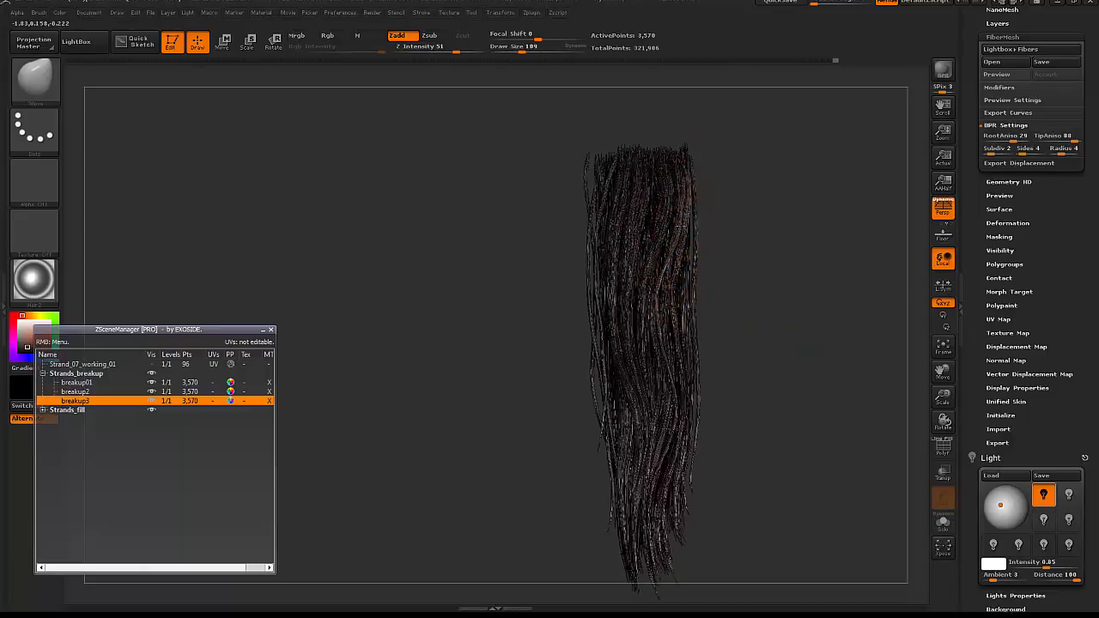
left_click_drag(723, 176, 637, 247)
key("space")
left_click_drag(637, 247, 645, 247)
left_click_drag(767, 166, 686, 182)
left_click_drag(756, 263, 770, 296)
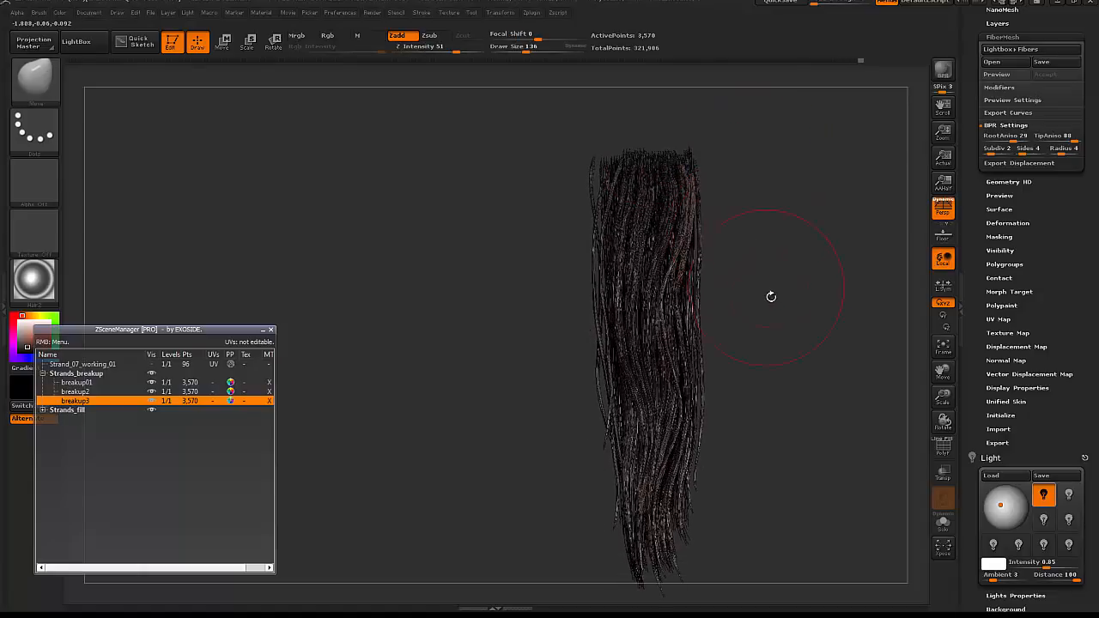
left_click_drag(813, 234, 824, 258)
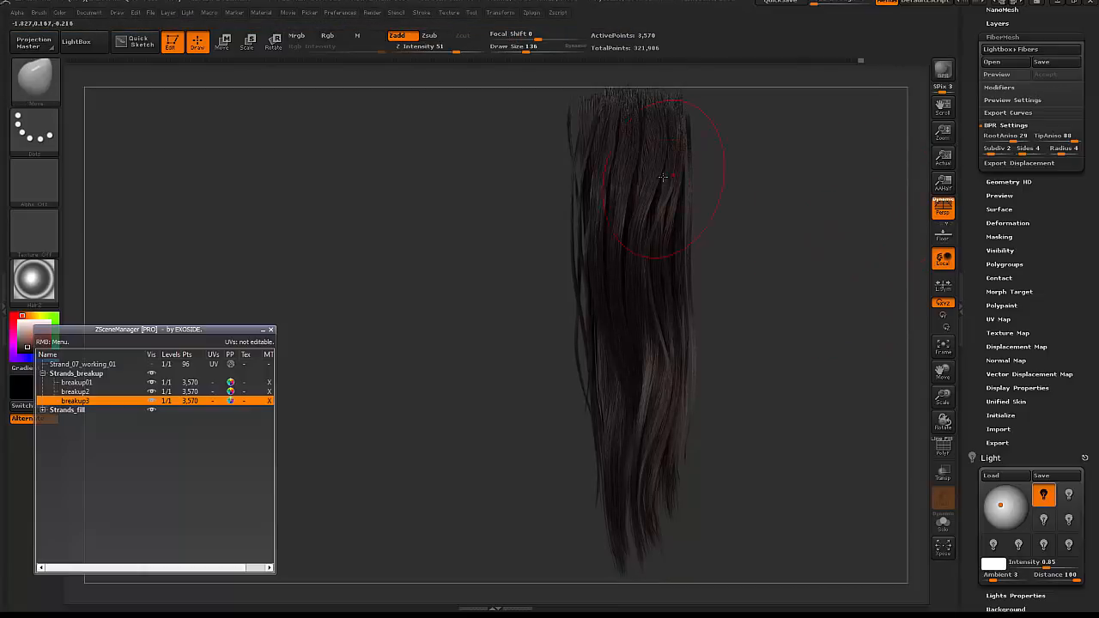
- Adjust the middle of breakup3, make breakup2 active, and shape it from the side with the Move brush at draw size 175
mouse_move(680, 256)
left_mouse_down()
mouse_move(648, 267)
mouse_move(665, 330)
left_mouse_up()
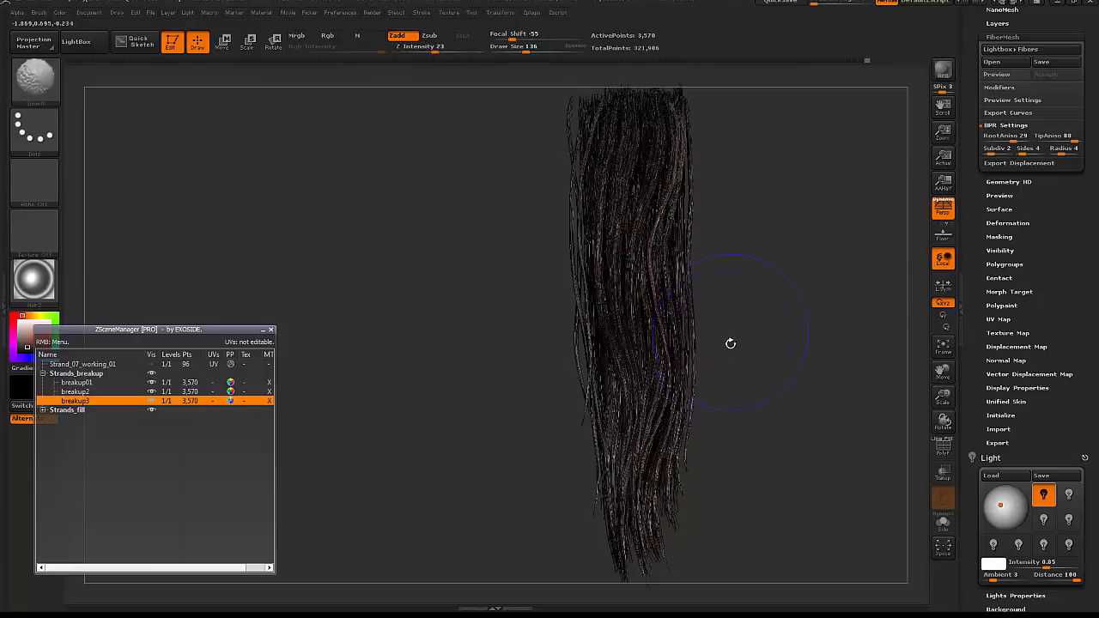
mouse_move(730, 344)
left_mouse_down("alt")
mouse_move(734, 314)
mouse_move(691, 316)
left_mouse_up("alt")
mouse_move(730, 320)
left_mouse_down()
mouse_move(713, 319)
mouse_move(726, 331)
left_mouse_up()
left_click(715, 329, "alt")
key("space")
right_click_drag(726, 330, 709, 331)
mouse_move(709, 330)
left_mouse_down()
mouse_move(707, 308)
mouse_move(705, 347)
left_mouse_up()
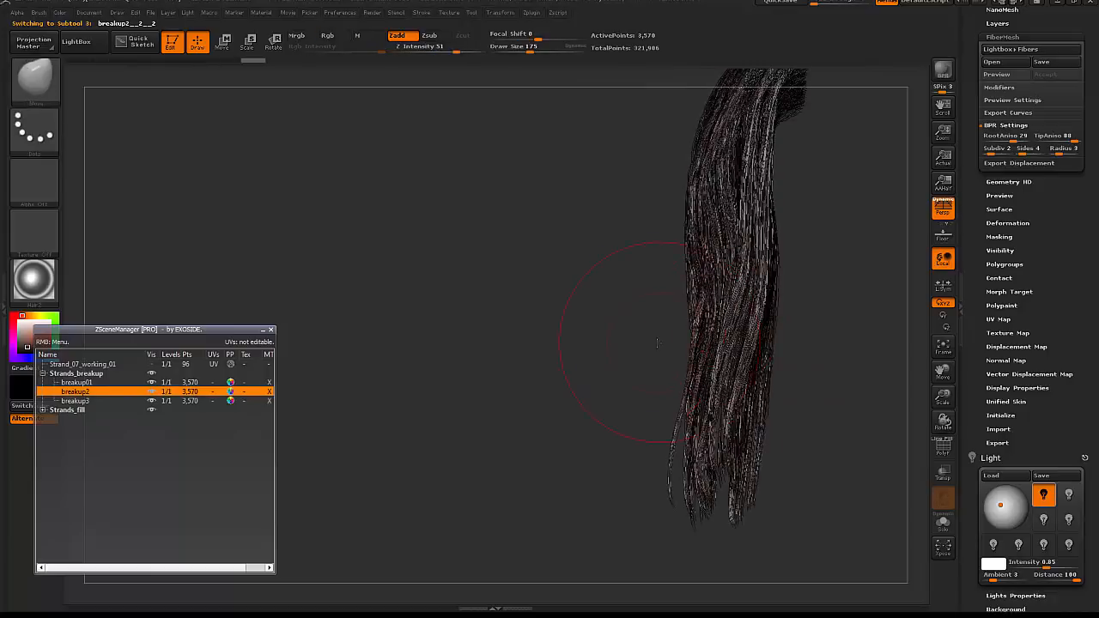
- Make breakup3 active again, touch up its middle with draw size 75, and render the clump with BPR
mouse_move(738, 335)
right_mouse_down()
mouse_move(707, 328)
mouse_move(718, 327)
right_mouse_up()
left_click(718, 329, "alt")
key("space")
left_click_drag(726, 334, 714, 335)
right_click_drag(715, 334, 755, 296)
key("shift+r")
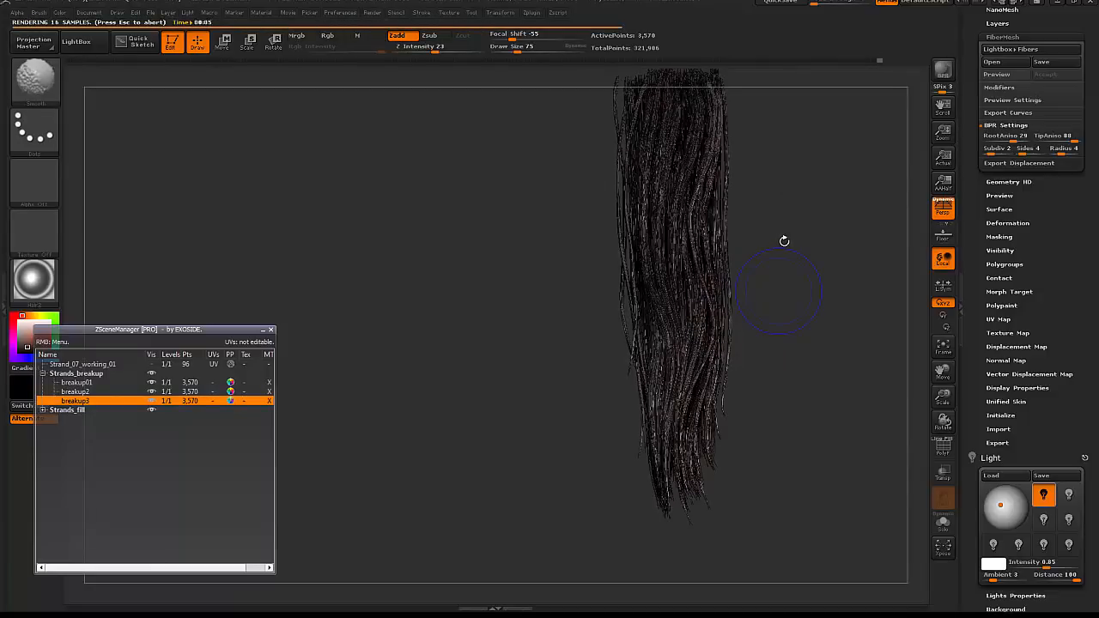
mouse_move(781, 242)
right_mouse_down()
mouse_move(793, 276)
mouse_move(715, 340)
right_mouse_up()
right_click_drag(800, 353, 809, 356)
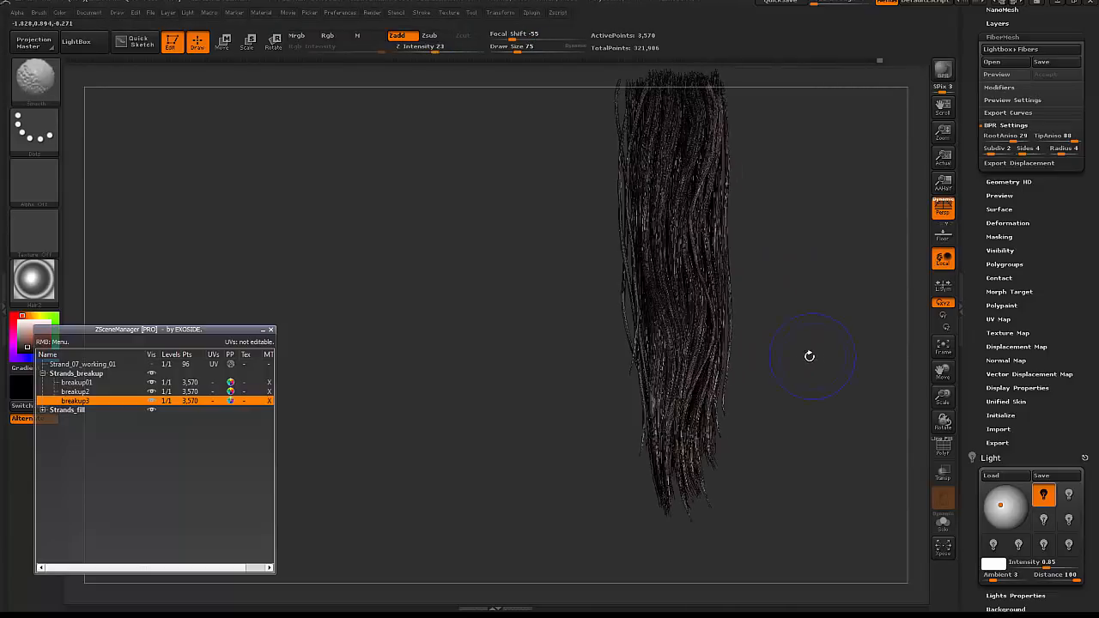
- Duplicate the breakup3 strand and make only the copy, breakup4, active
right_click(84, 403)
left_click(138, 105)
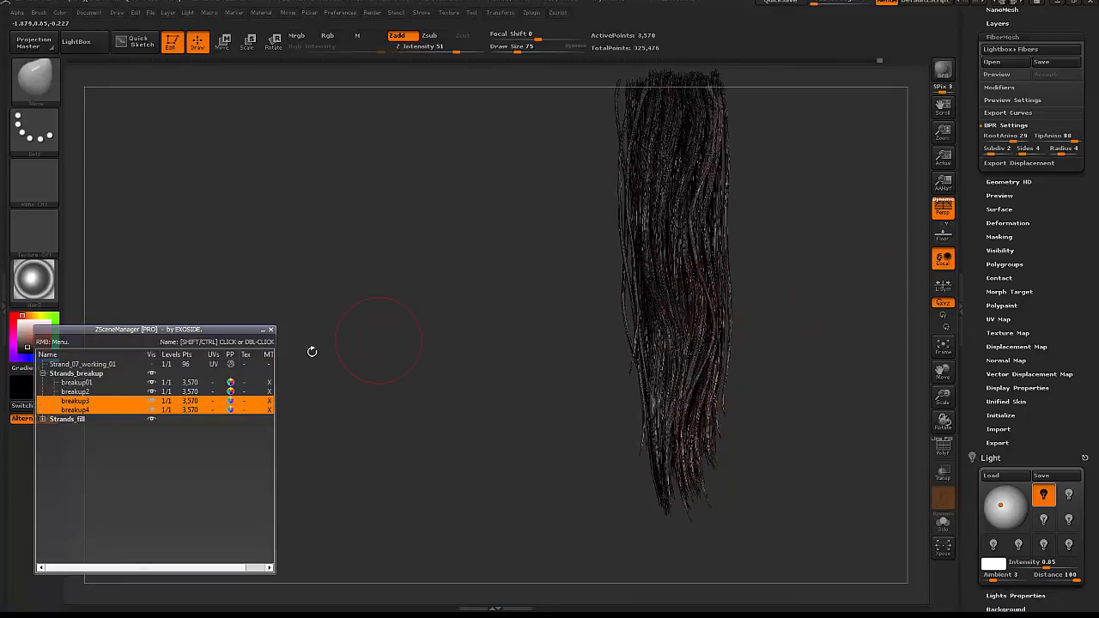
left_click(121, 408)
- Reposition breakup4 over the clump with the Transpose move line, working from the side and front
key("w")
left_click_drag(734, 364, 806, 447)
left_click_drag(714, 297, 814, 385)
left_click_drag(765, 344, 748, 343)
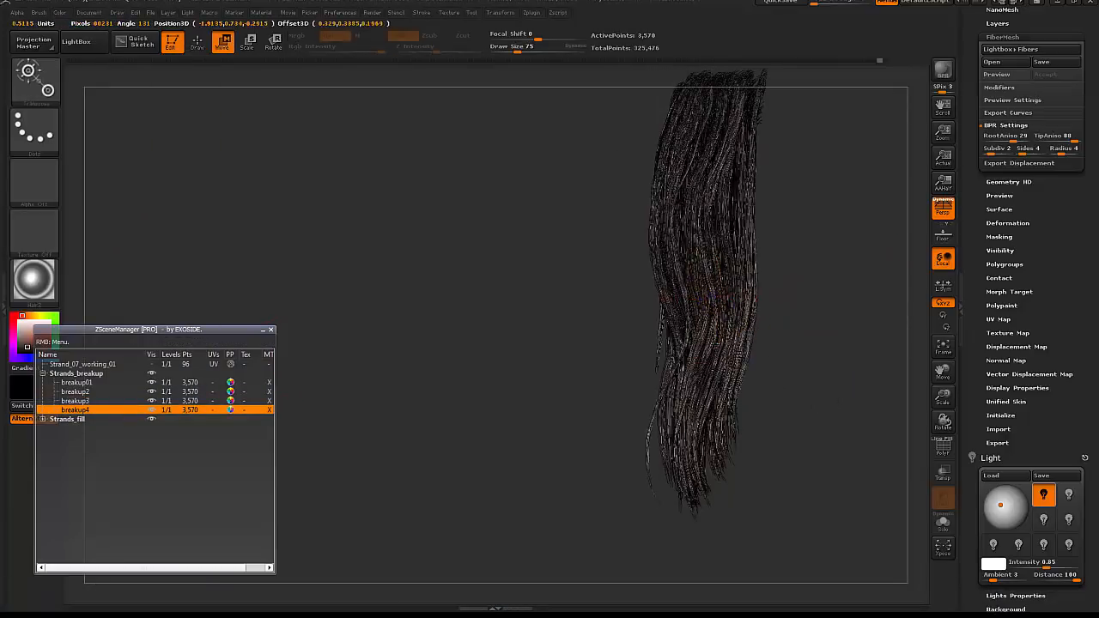
right_click_drag(747, 343, 734, 340)
left_click_drag(733, 340, 711, 336)
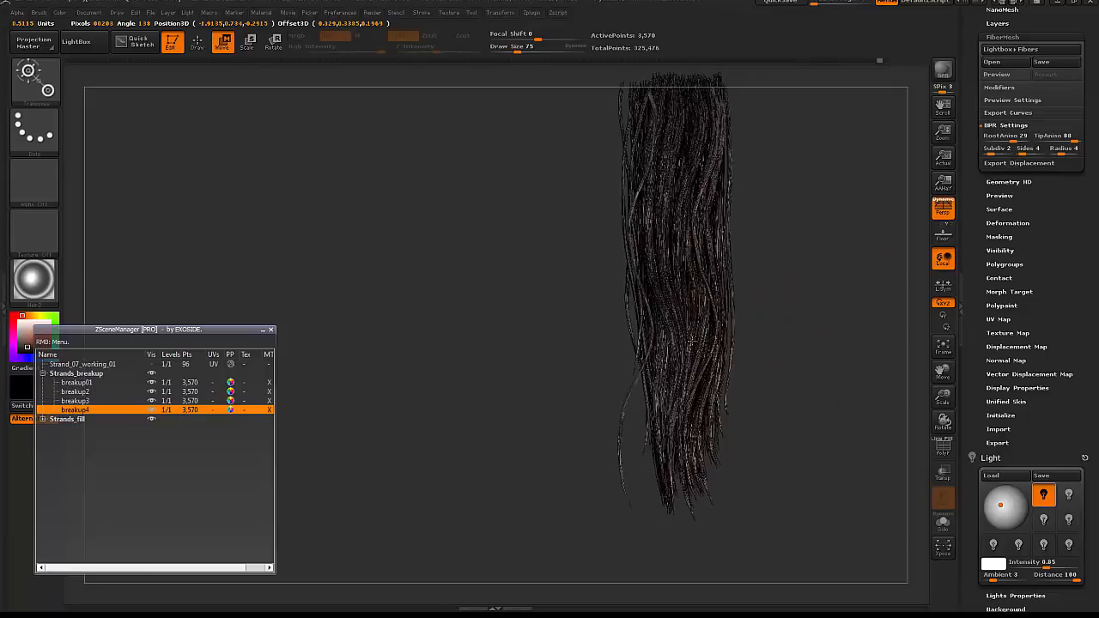
right_click_drag(770, 395, 816, 396)
left_click_drag(749, 339, 769, 341)
right_click_drag(820, 395, 789, 394)
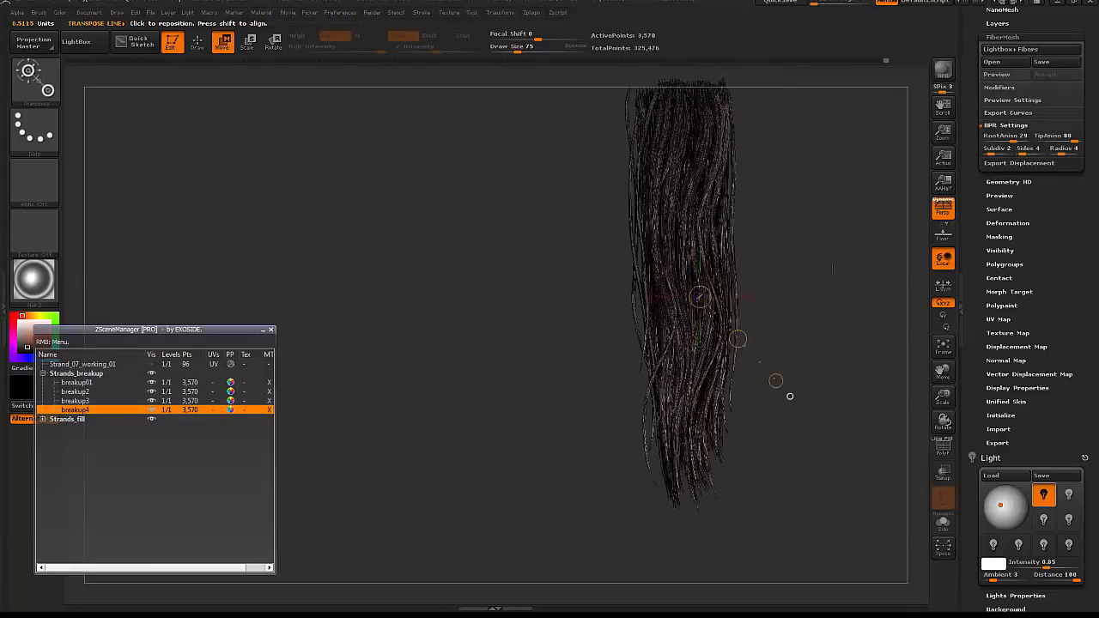
- Return to the Move brush and reshape breakup4 broadly with a large draw size from the front
key("q")
right_click_drag(636, 407, 643, 472)
key("s")
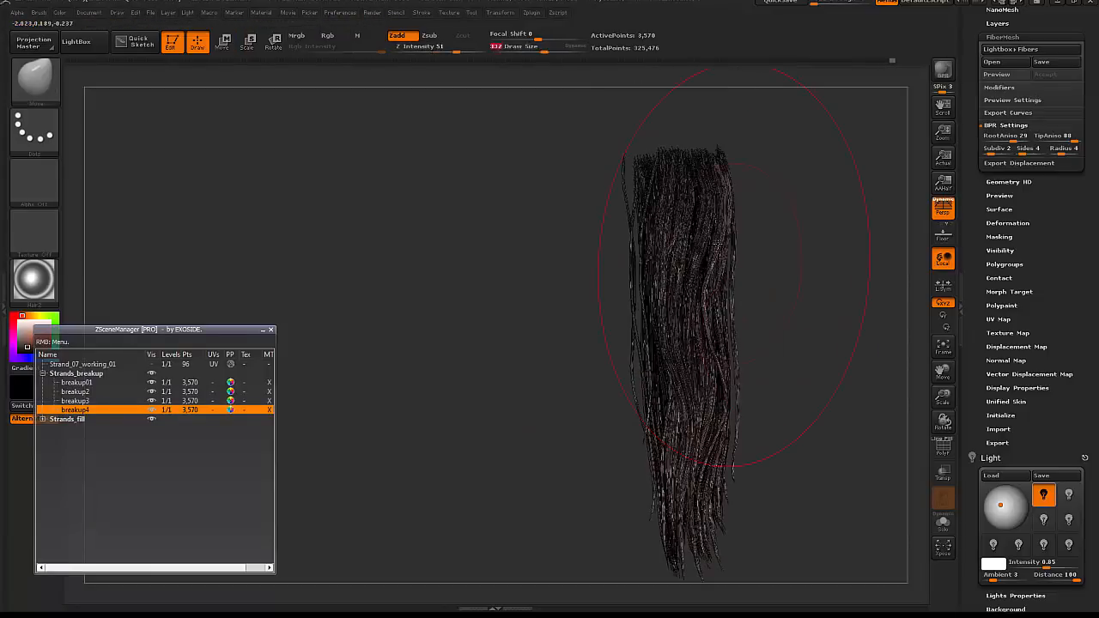
right_click_drag(803, 191, 764, 271)
right_click_drag(678, 292, 722, 261)
key("s")
mouse_move(753, 209)
right_mouse_down()
mouse_move(700, 156)
mouse_move(719, 142)
mouse_move(747, 197)
mouse_move(758, 157)
mouse_move(723, 171)
right_mouse_up()
key("s")
- Fit breakup4 to the clump's profile with the Move brush, using draw sizes 185 and 340
key("space")
left_click_drag(721, 194, 736, 194)
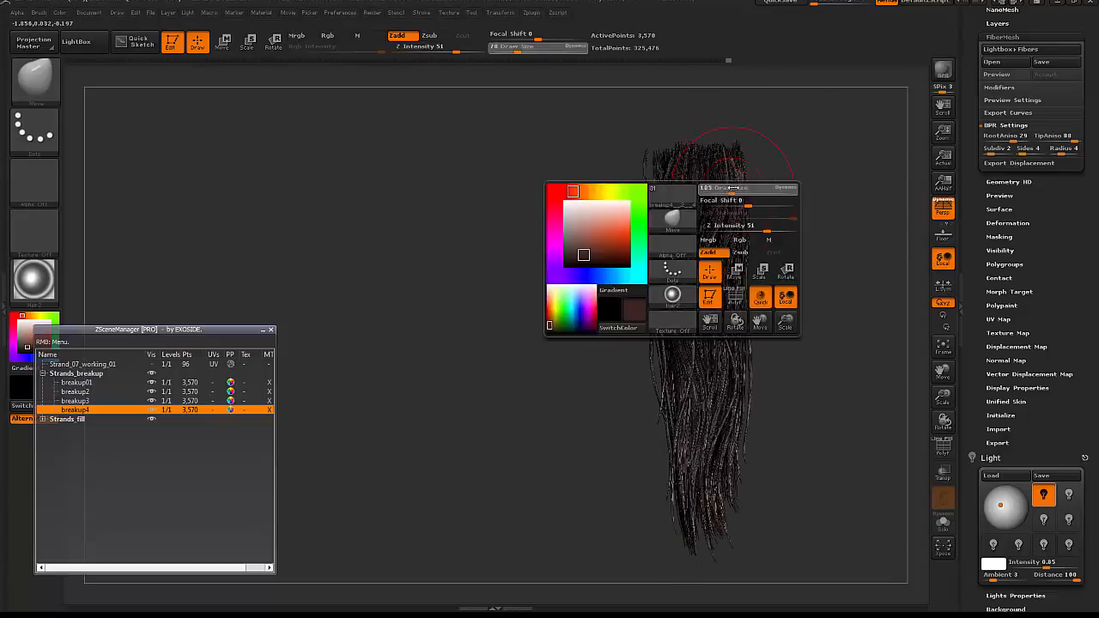
right_click_drag(786, 286, 793, 253)
mouse_move(720, 314)
right_mouse_down()
mouse_move(743, 331)
mouse_move(689, 361)
right_mouse_up()
key("space")
left_click_drag(686, 382, 712, 383)
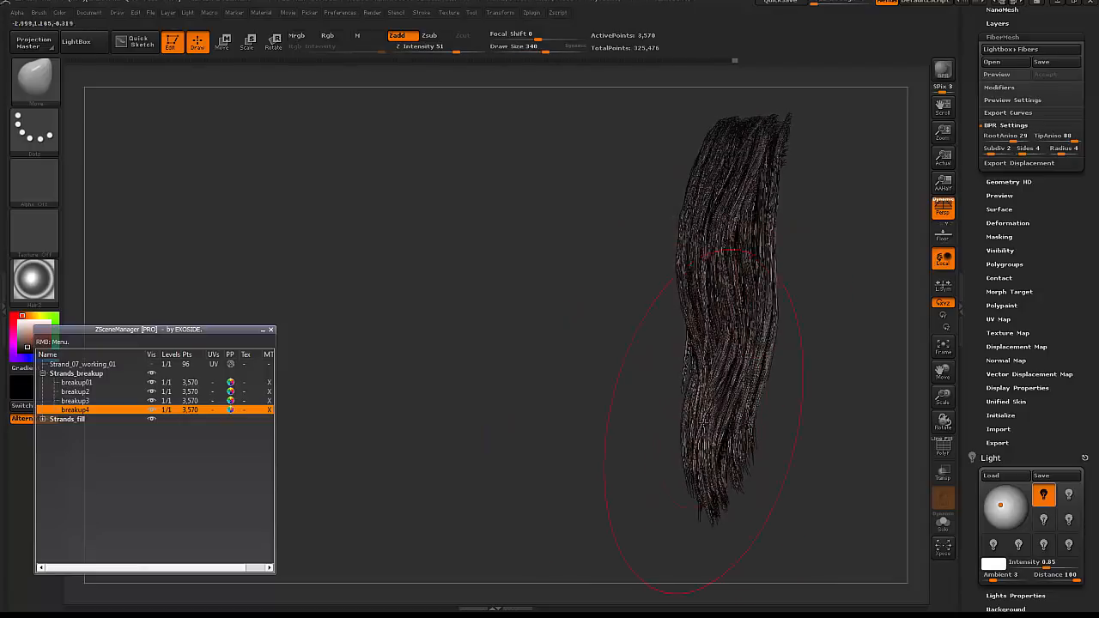
mouse_move(704, 421)
right_mouse_down()
mouse_move(755, 343)
mouse_move(699, 351)
mouse_move(767, 367)
right_mouse_up()
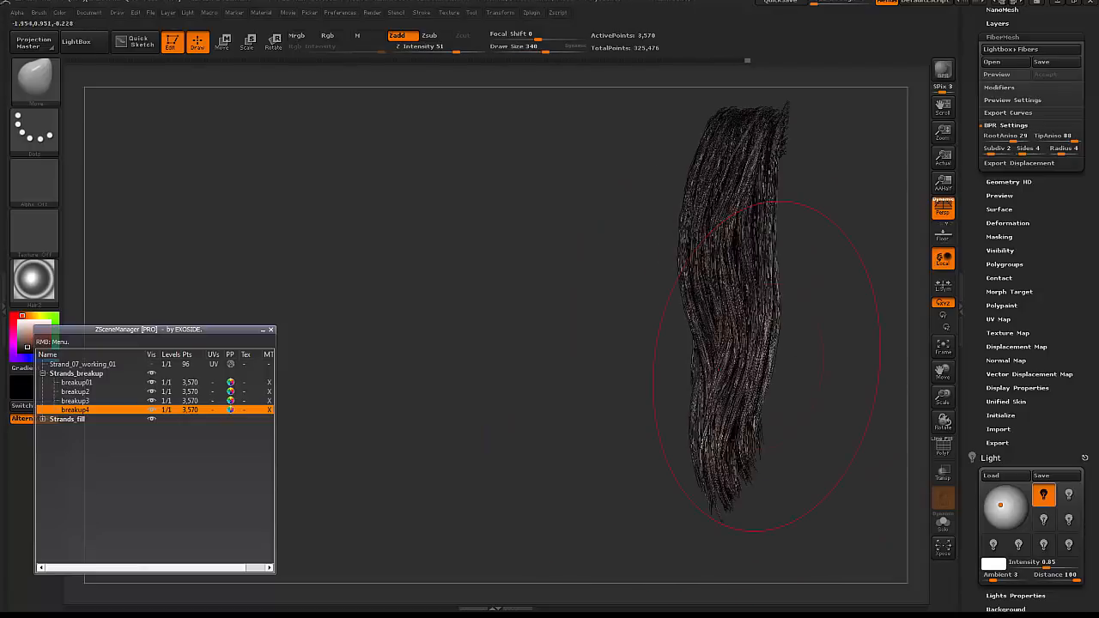
mouse_move(712, 390)
right_mouse_down()
mouse_move(841, 273)
mouse_move(801, 267)
right_mouse_up()
- Refine the upper right edge of breakup4 with the Move brush, reducing the draw size to 251, 145 and 50
key("bracketleft")
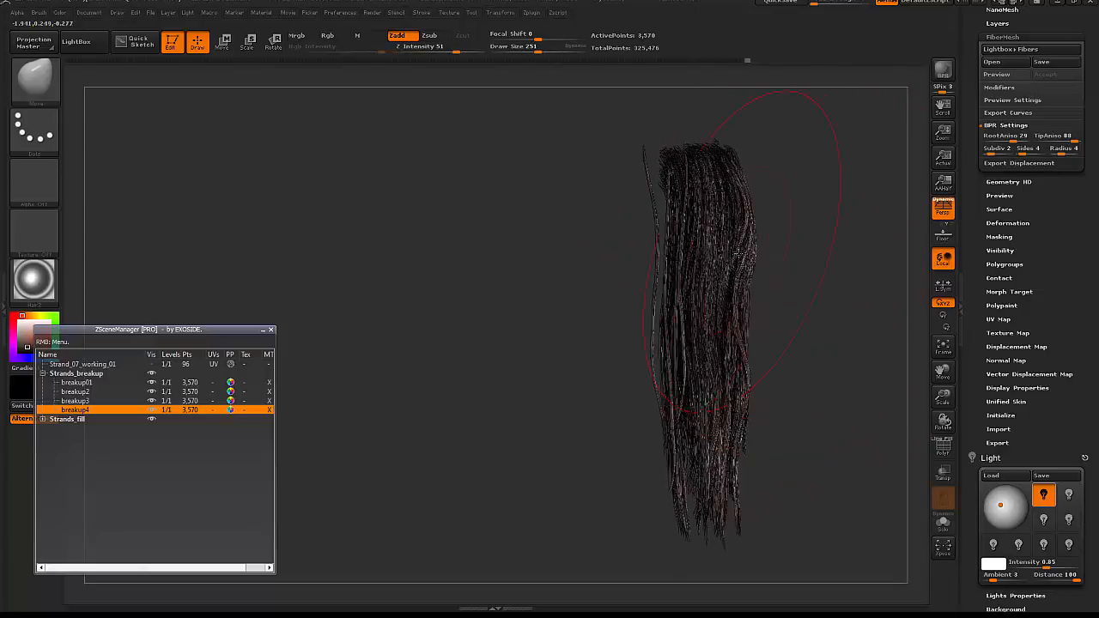
mouse_move(736, 245)
right_mouse_down("shift")
mouse_move(755, 280)
mouse_move(738, 321)
mouse_move(749, 263)
right_mouse_up("shift")
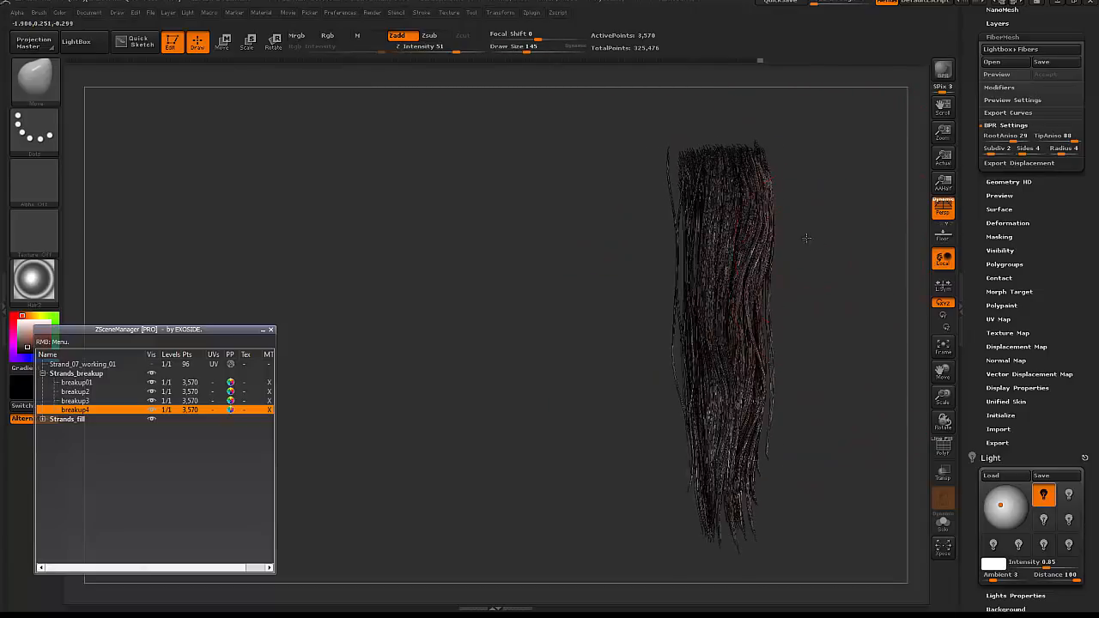
right_click_drag(806, 237, 818, 250)
key("space")
left_click_drag(781, 200, 764, 200)
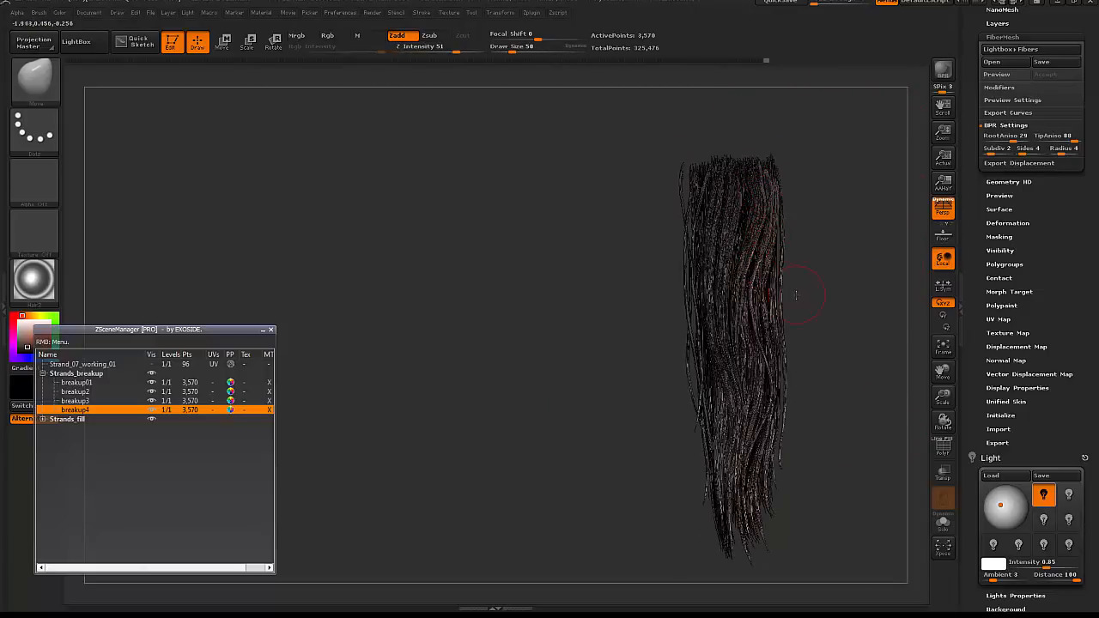
- Adjust the right side of breakup4 with the Move brush at draw sizes 118 and 131, and render with BPR
key("bracketright")
mouse_move(796, 295)
right_mouse_down()
mouse_move(736, 292)
mouse_move(773, 292)
mouse_move(696, 272)
mouse_move(859, 262)
right_mouse_up()
key("bracketright")
right_click_drag(756, 221, 773, 250)
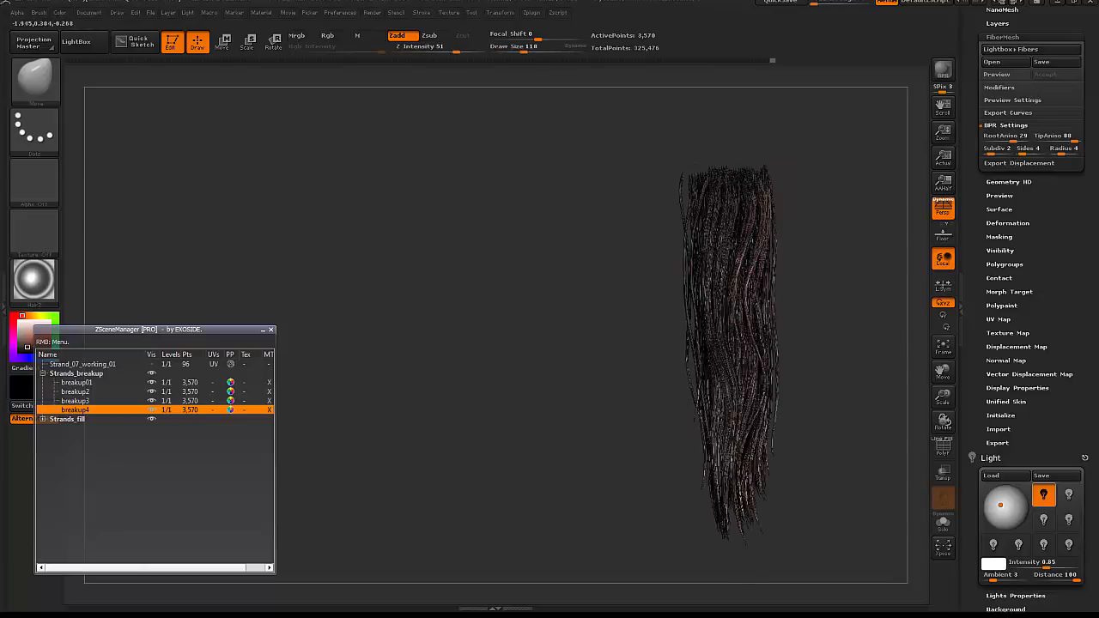
key("space")
left_click_drag(773, 236, 778, 237)
mouse_move(778, 237)
right_mouse_down()
mouse_move(777, 185)
mouse_move(794, 232)
mouse_move(755, 292)
mouse_move(824, 270)
right_mouse_up()
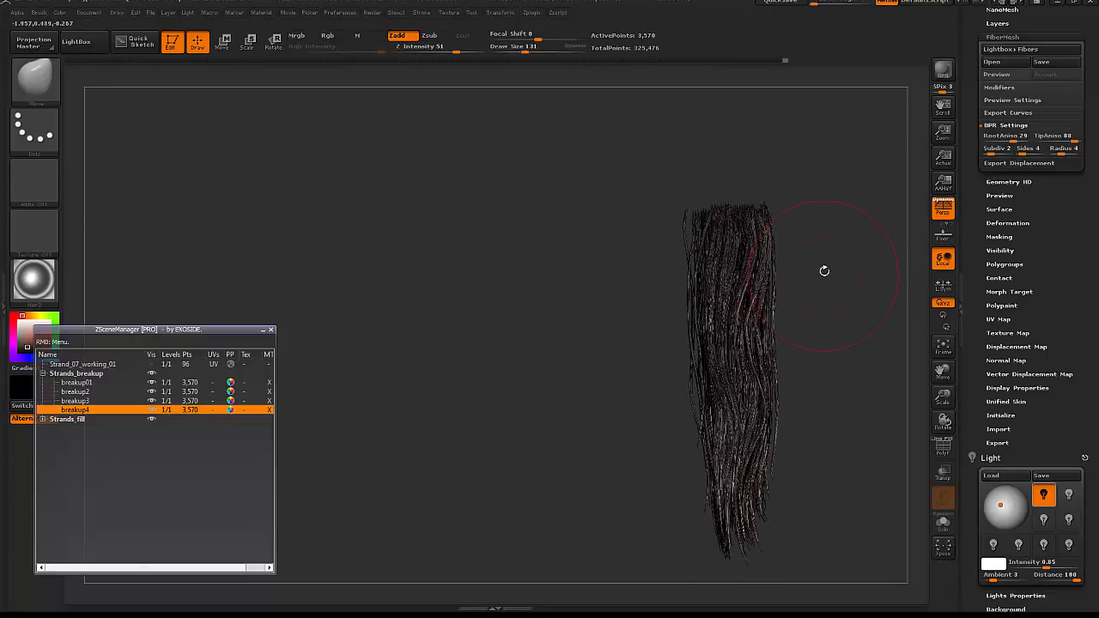
key("shift+r")
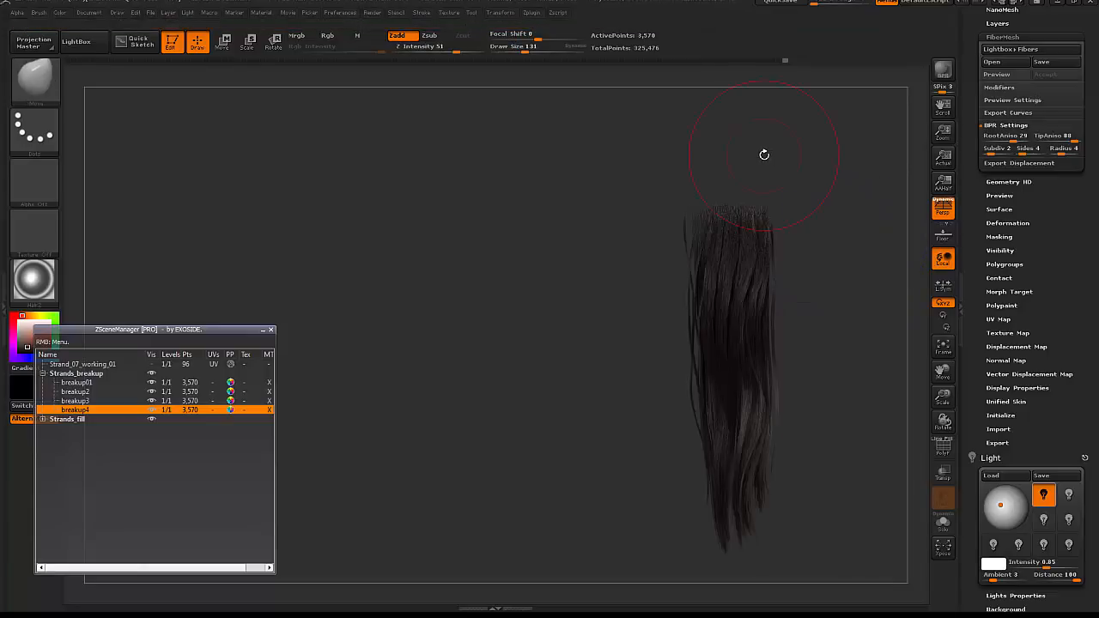
- Tuck the top of breakup4 into the clump from the side with the Move brush, starting at draw size 89
right_click_drag(800, 190, 767, 232)
key("bracketleft")
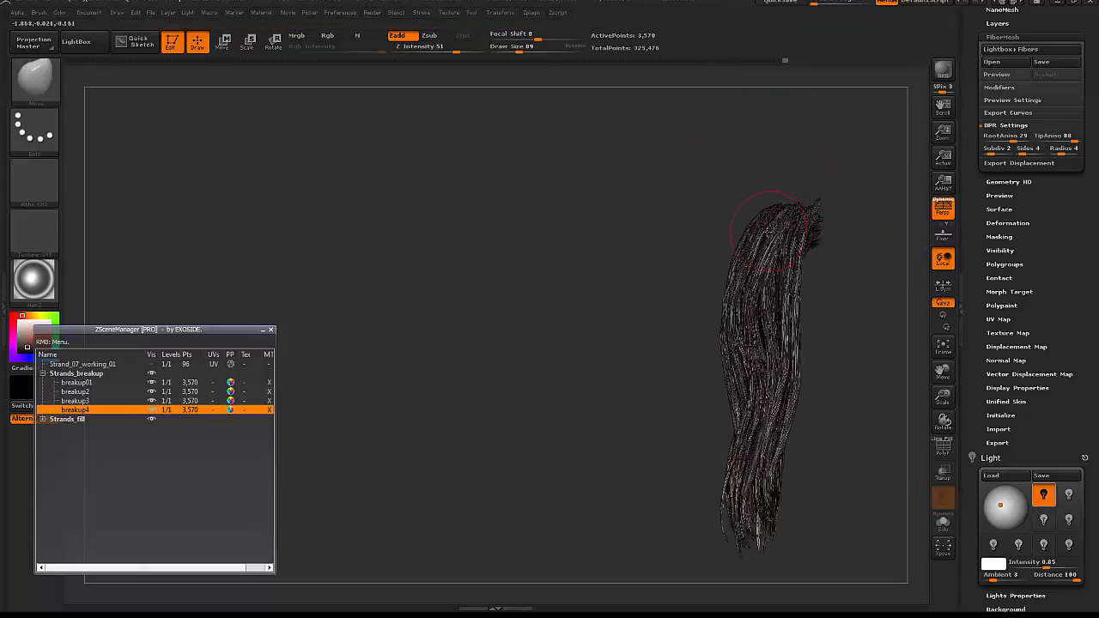
left_click_drag(773, 220, 776, 227)
mouse_move(776, 227)
right_mouse_down()
mouse_move(755, 283)
mouse_move(786, 309)
mouse_move(744, 350)
right_mouse_up()
key("bracketright")
key("bracketright")
key("space")
left_click_drag(789, 262, 743, 249)
- Shape the middle of breakup4 with the Move brush, set the draw size to 109, and render with BPR
mouse_move(743, 249)
right_mouse_down()
mouse_move(755, 283)
mouse_move(721, 360)
right_mouse_up()
key("space")
left_click_drag(747, 328, 736, 327)
right_click_drag(736, 328, 696, 388)
key("space")
left_click_drag(744, 320, 753, 319)
mouse_move(764, 309)
right_mouse_down("shift")
mouse_move(812, 262)
mouse_move(805, 178)
right_mouse_up("shift")
key("shift+r")
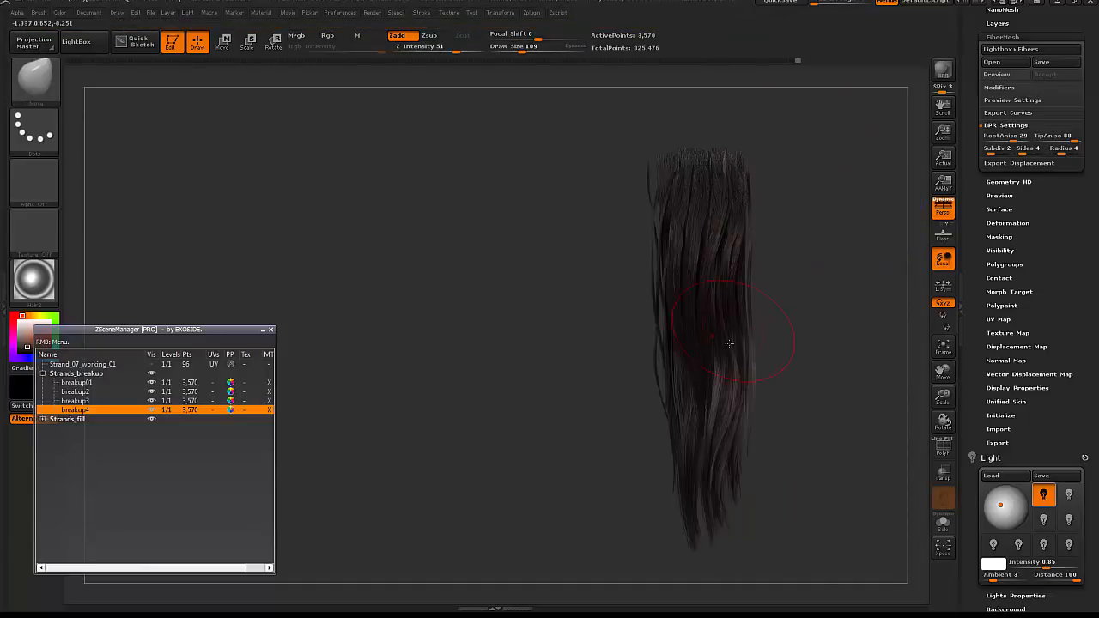
- Reposition the body of breakup4 from the side and front with the Move brush at draw sizes 297, 145 and 105
left_click_drag(799, 343, 764, 352)
key("space")
left_click_drag(674, 479, 692, 479)
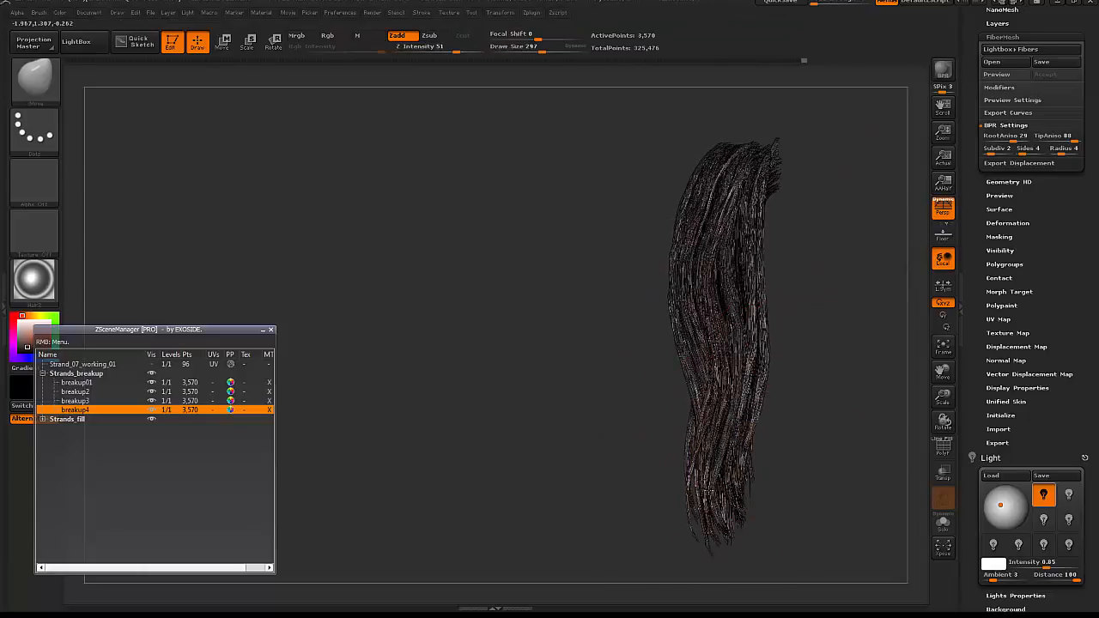
left_click_drag(815, 404, 854, 396)
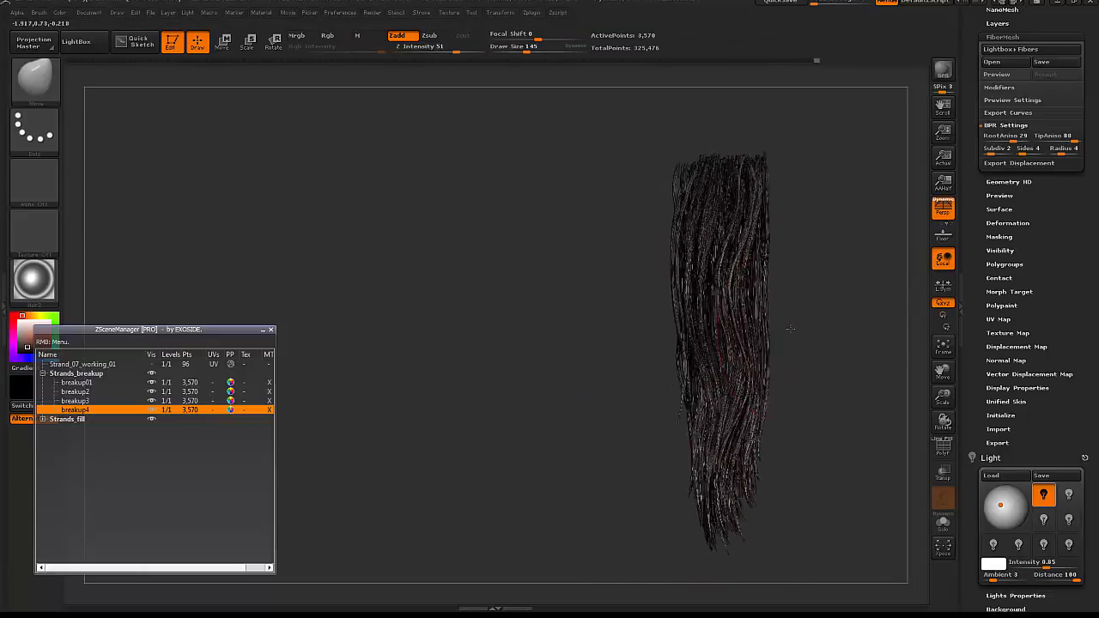
key("space")
left_click_drag(674, 420, 656, 419)
left_click_drag(710, 304, 717, 283)
left_click_drag(815, 260, 794, 261)
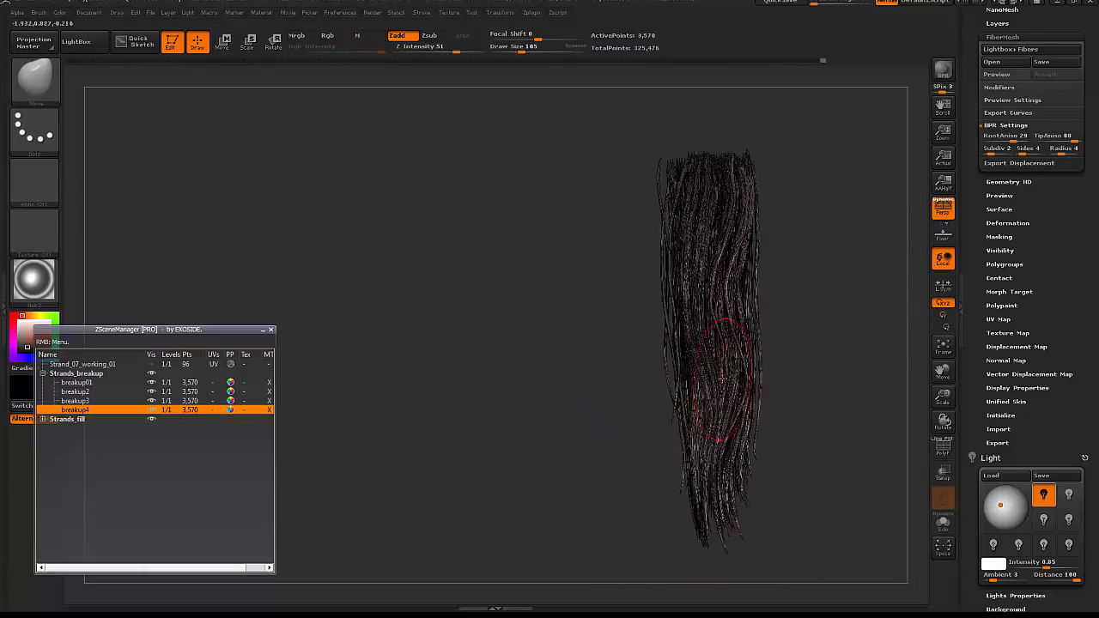
- Fine-tune the middle of breakup4 with the Move brush at draw size 105, and render with BPR
key("space")
mouse_move(741, 370)
left_mouse_down()
mouse_move(721, 370)
mouse_move(727, 362)
left_mouse_up()
key("space")
mouse_move(839, 196)
left_mouse_down()
mouse_move(842, 225)
mouse_move(841, 194)
left_mouse_up()
key("shift+r")
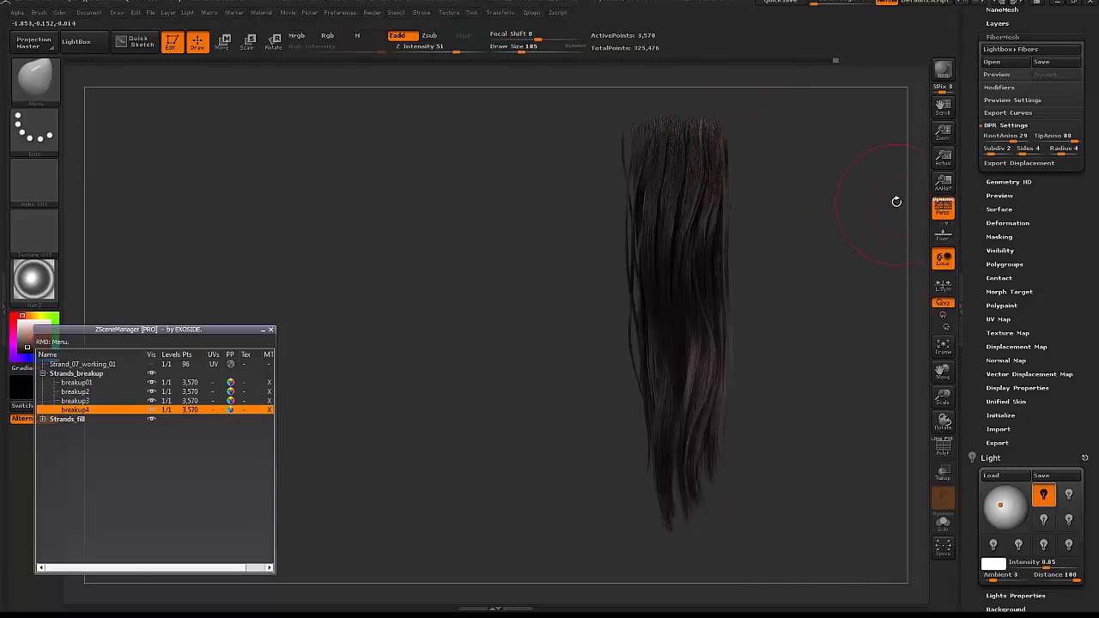
- Make the strand17 fill strand active and expand the Strands_fill folder to find it in the list
left_click_drag(810, 155, 781, 175)
left_click(670, 203, "alt")
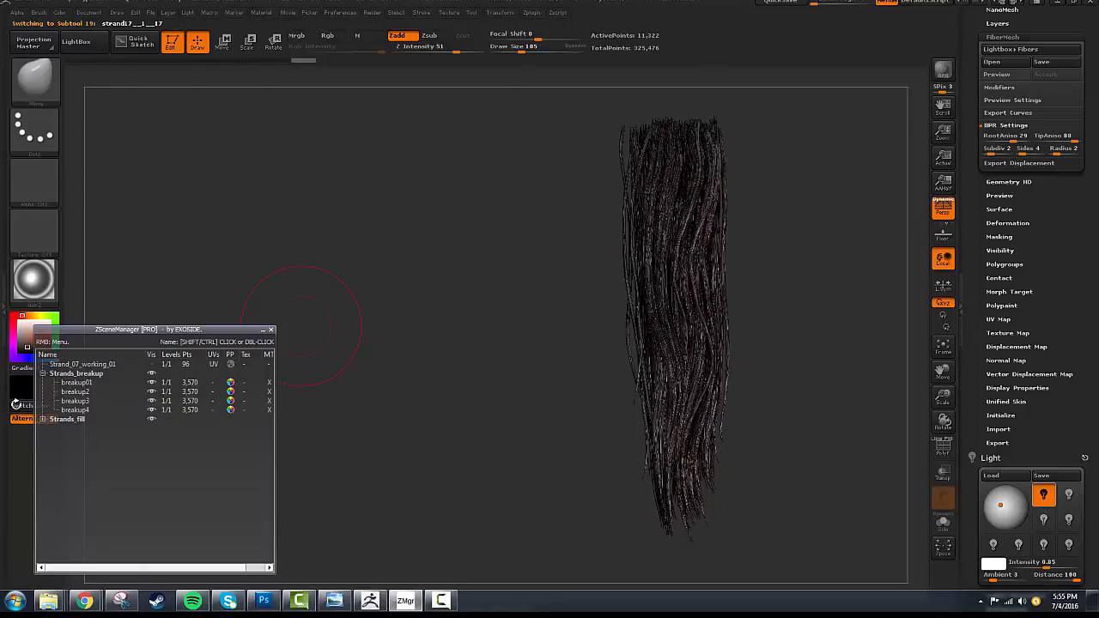
left_click(43, 419)
left_click(43, 419)
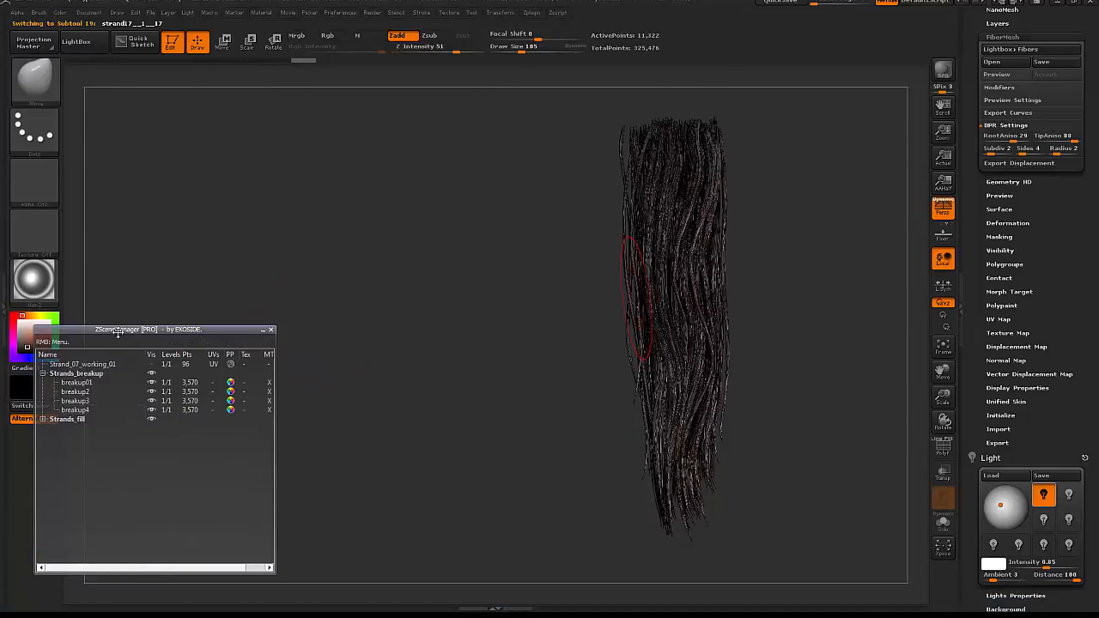
left_click(43, 419)
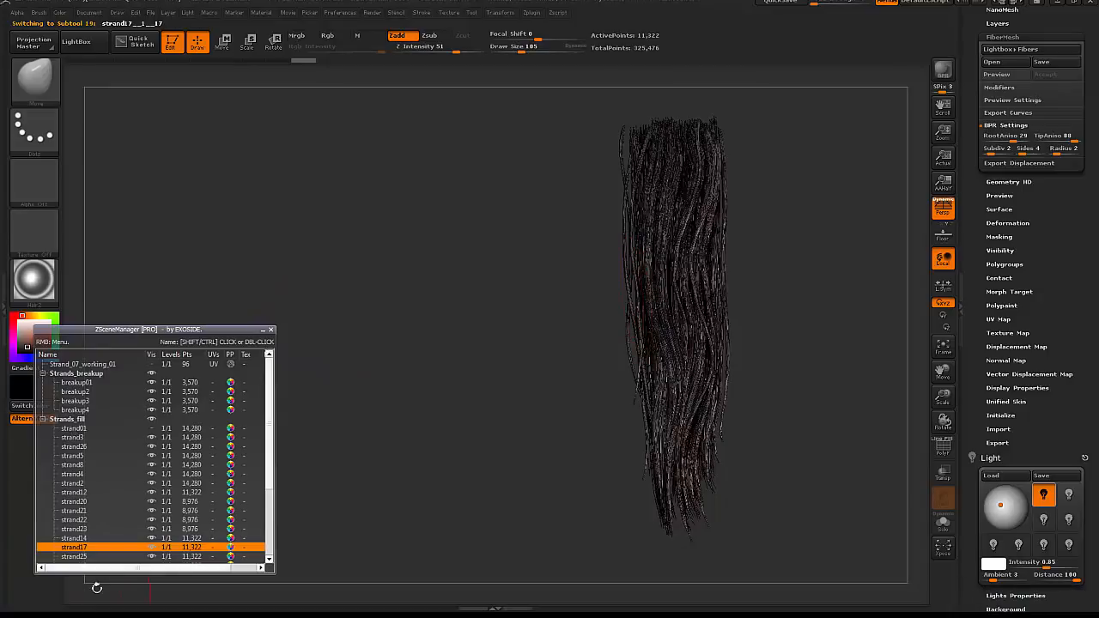
- Duplicate the strand17 subtool, move the copy into the Strands_breakup folder and rename it breakup05
right_click(92, 549)
left_click(145, 257)
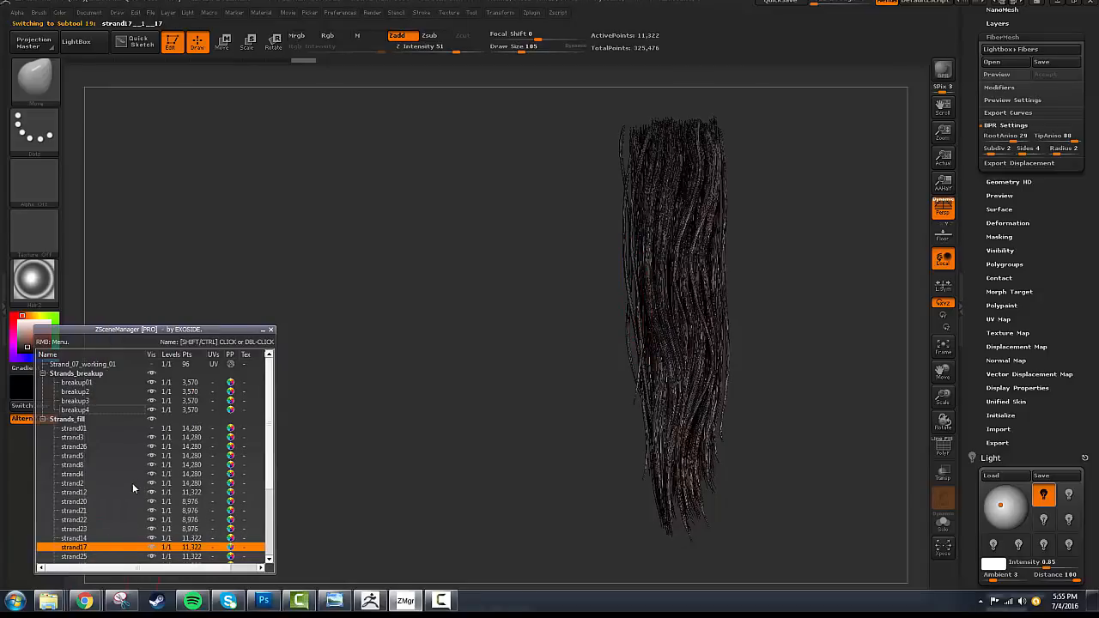
left_click_drag(85, 556, 86, 386)
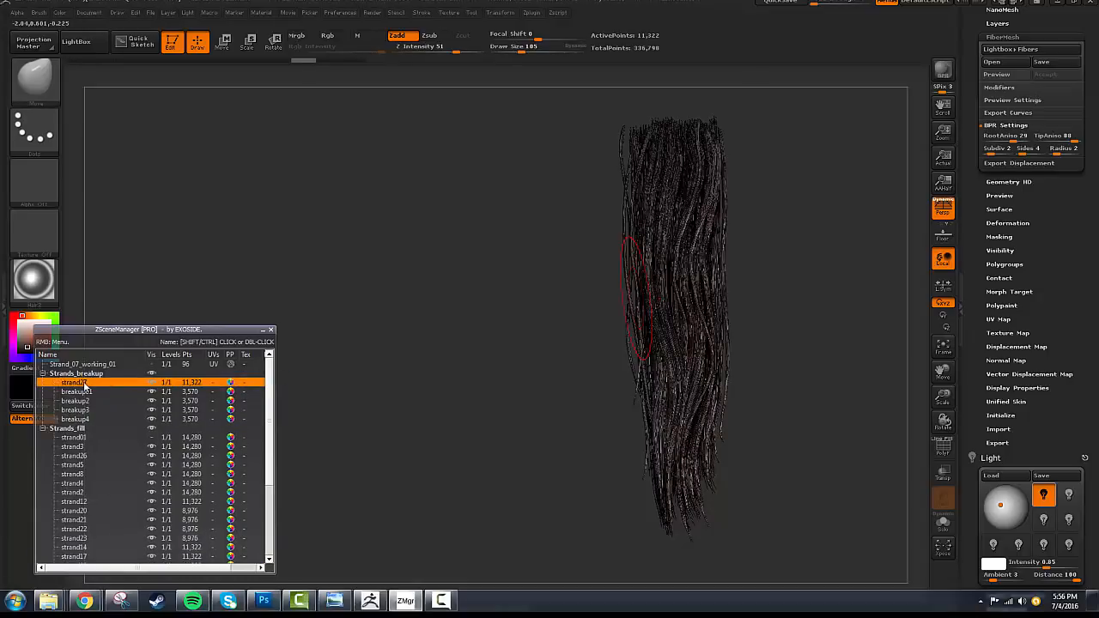
double_click(86, 384)
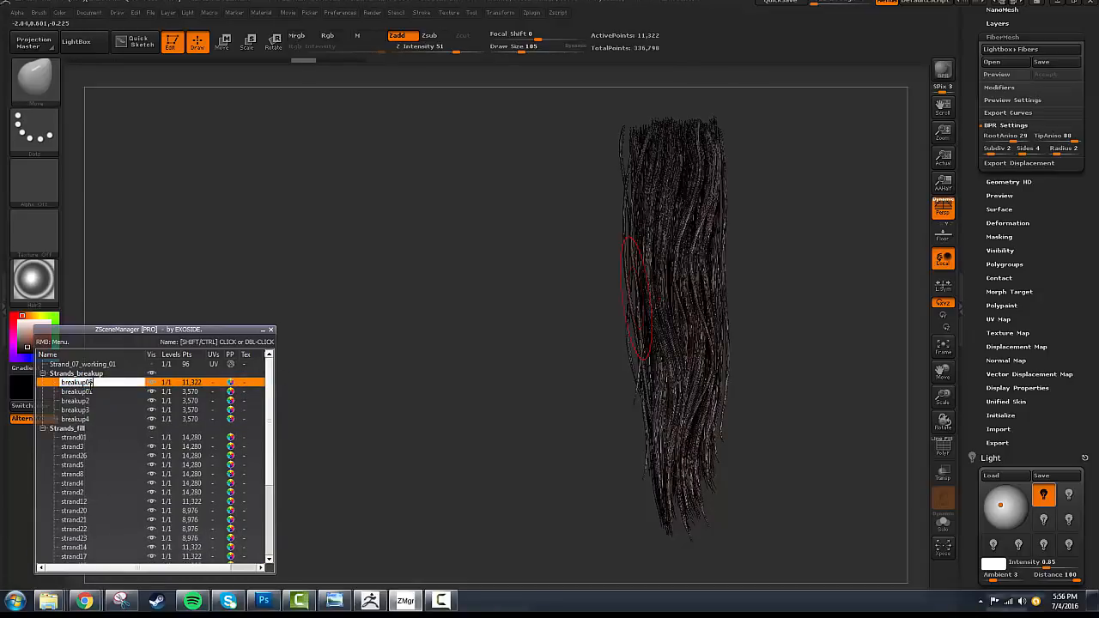
key("Return")
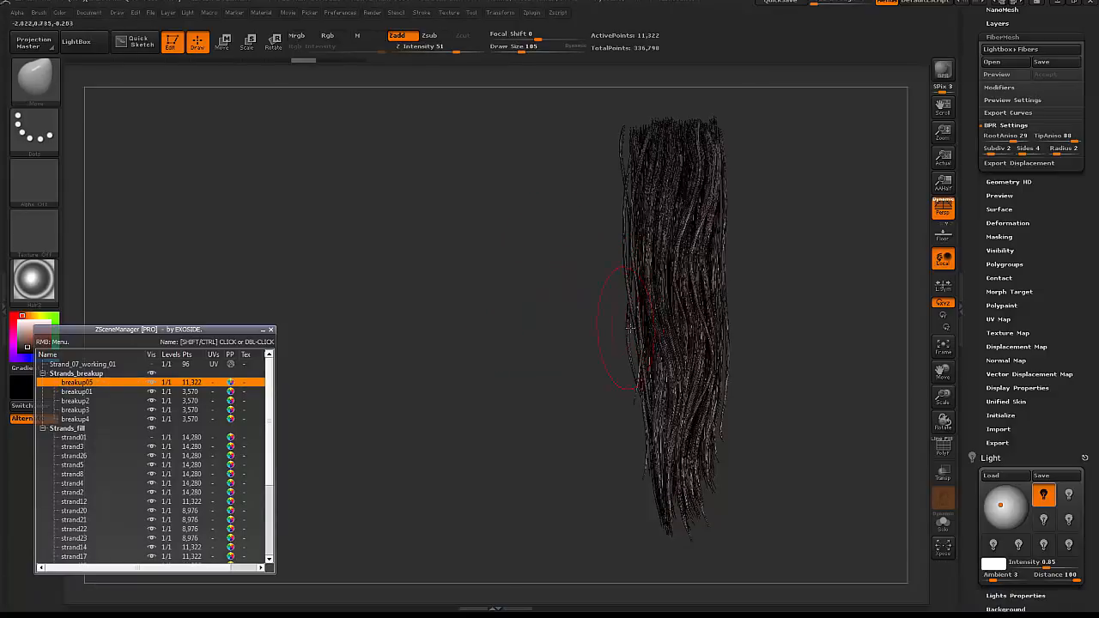
- Show breakup05 alone and hide part of its fibers with a selection at the root end
key("space")
left_click_drag(674, 346, 692, 346)
left_click_drag(783, 334, 789, 441)
left_click(943, 524)
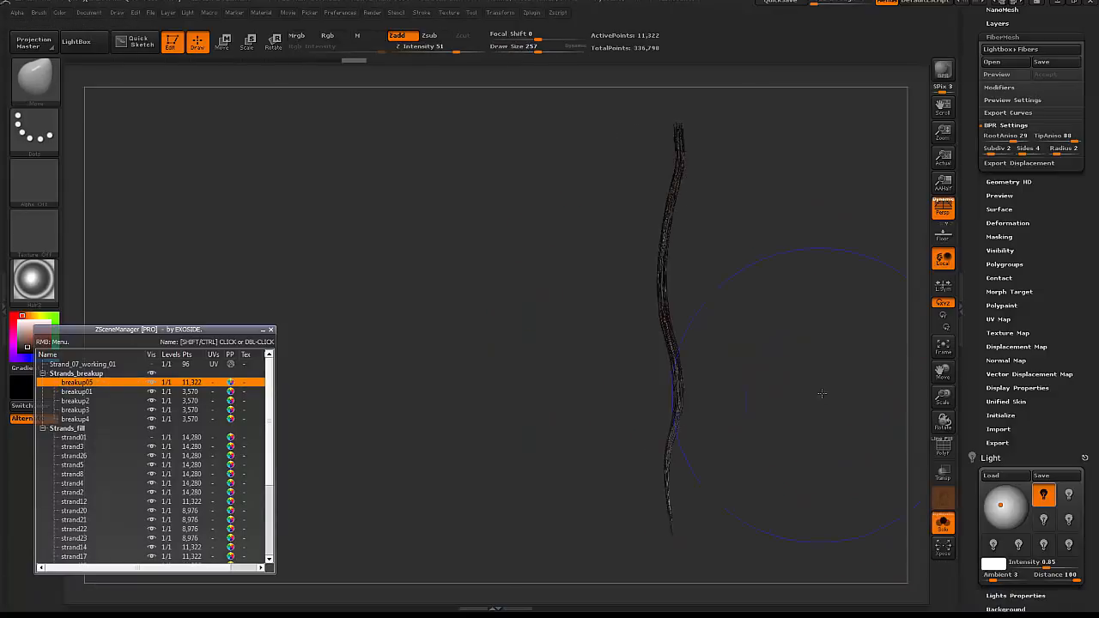
key("b")
key("s")
key("t")
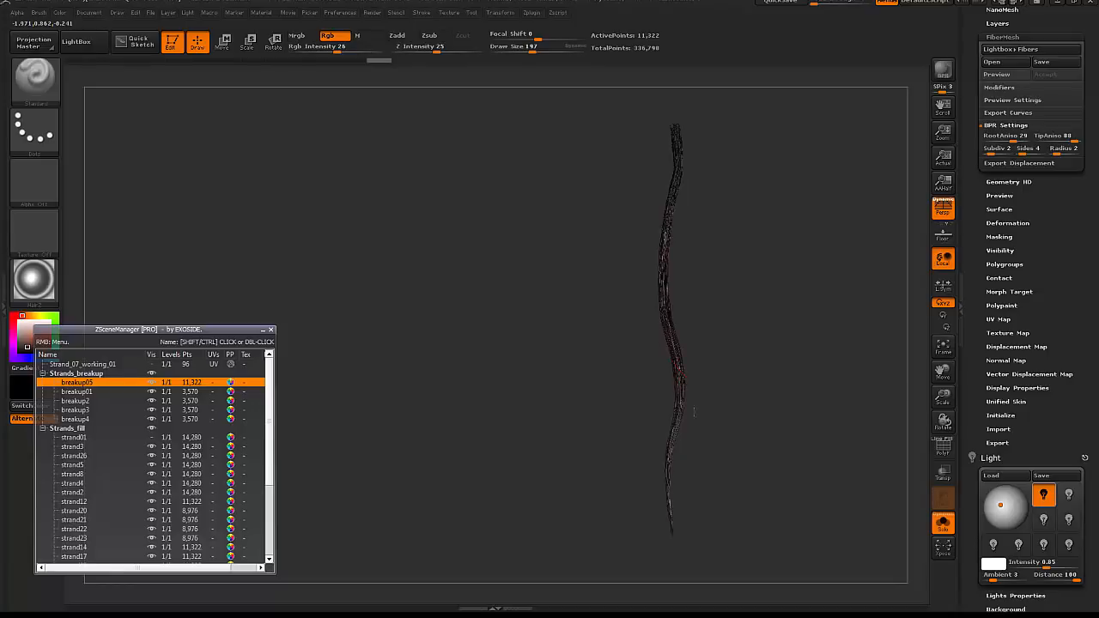
left_click_drag(728, 242, 736, 162)
left_click_drag(736, 114, 695, 159, "ctrl+alt+shift")
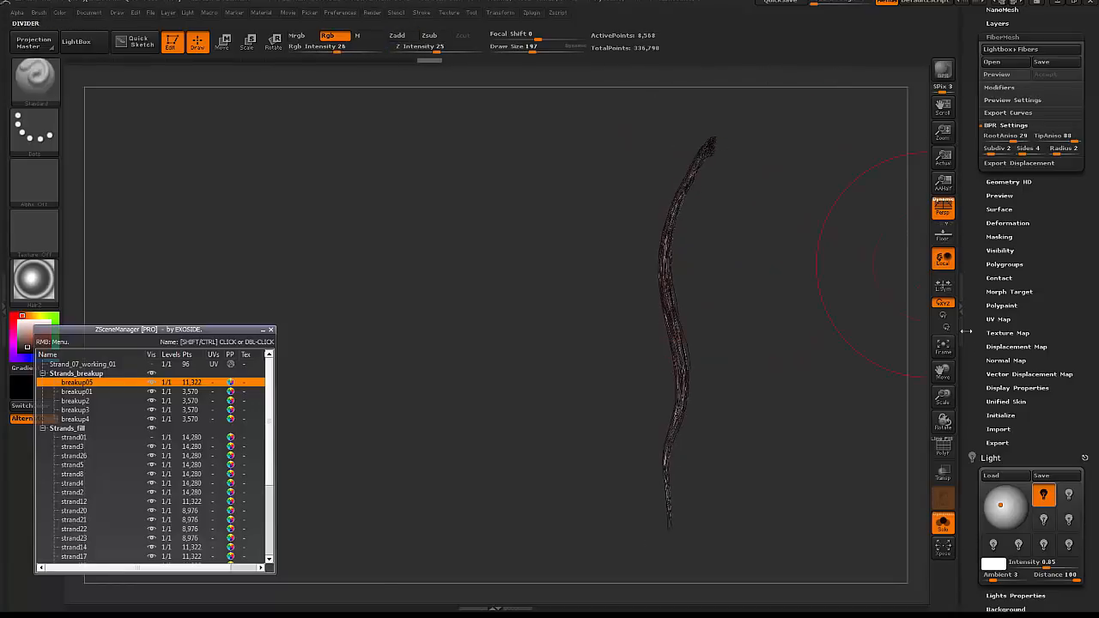
- Delete the hidden fibers of breakup05 from its geometry and show all strands together again
left_click_drag(973, 360, 972, 316)
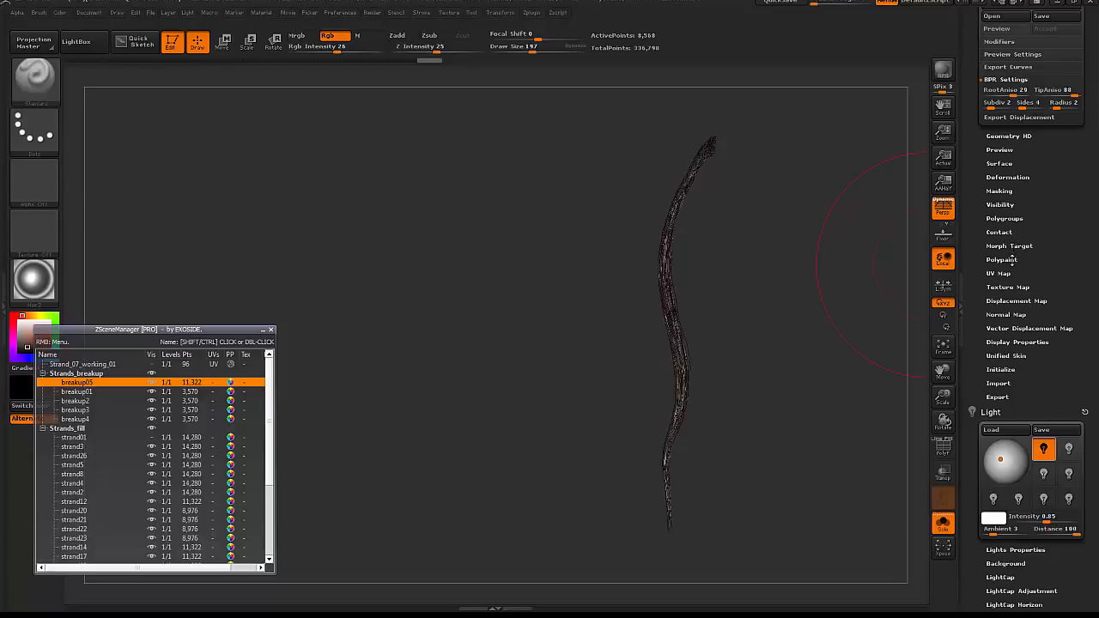
left_click(984, 140)
left_click_drag(980, 141, 1001, 191)
left_click(1000, 181)
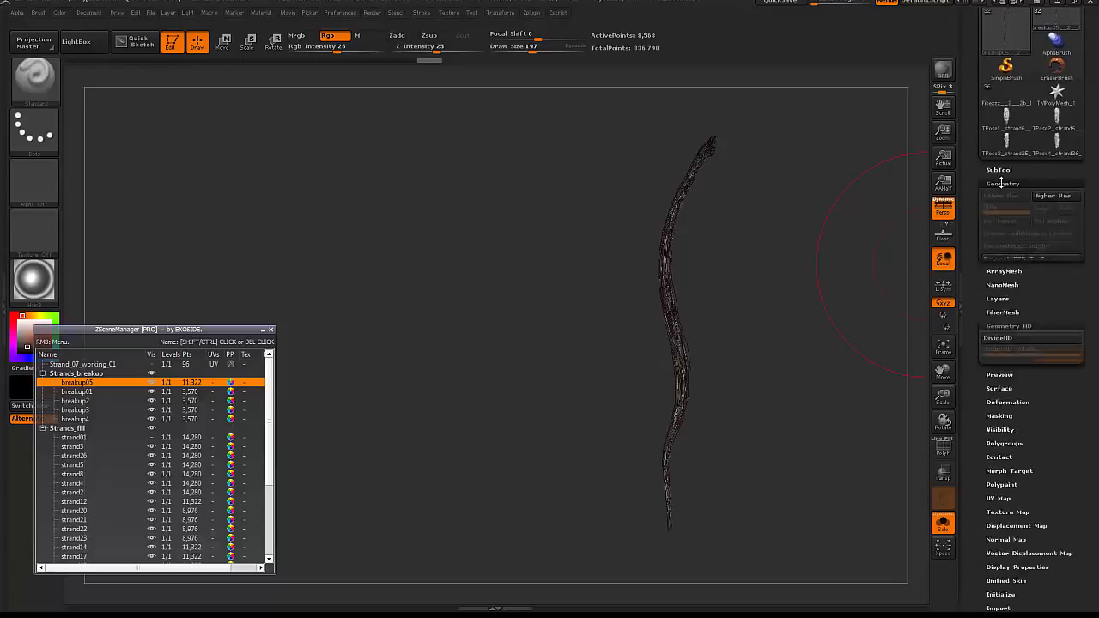
left_click(1006, 416)
left_click_drag(900, 419, 863, 436, "shift")
left_click(942, 522)
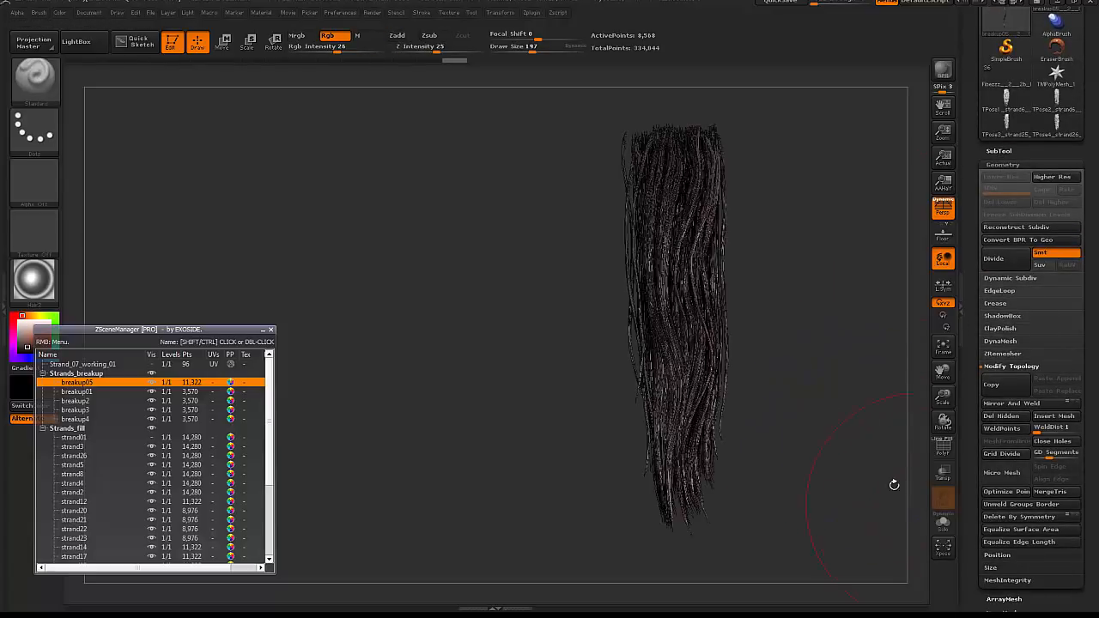
- Shape the upper, middle and lower parts of breakup05 with the Move brush at draw size 197
key("b")
key("m")
key("v")
left_click_drag(666, 249, 662, 225)
left_click_drag(670, 206, 666, 257)
left_click_drag(674, 343, 676, 370)
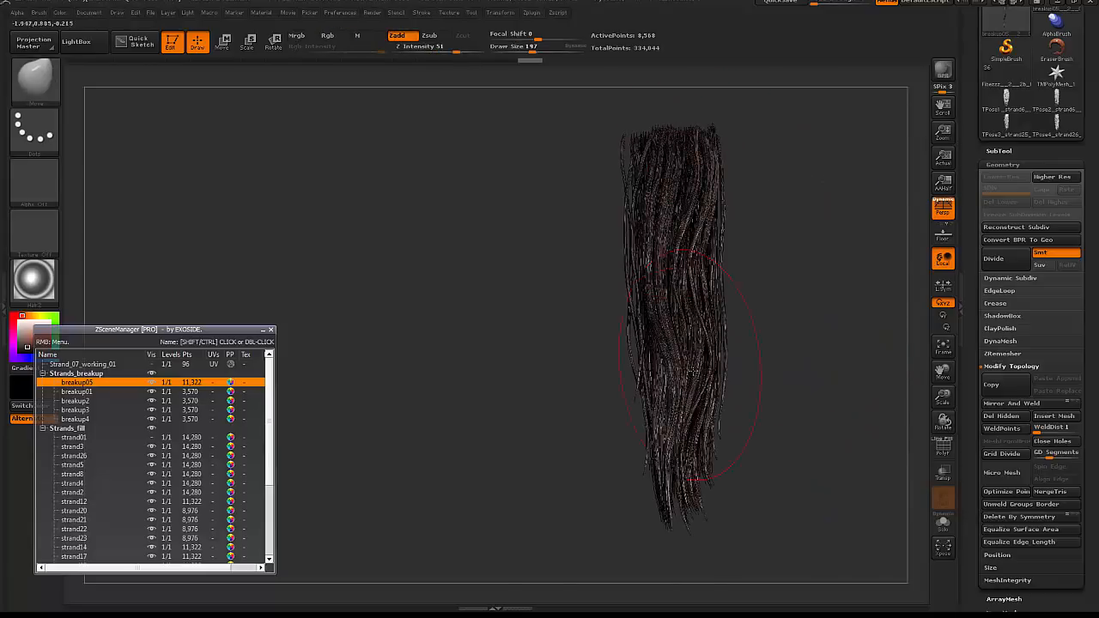
left_click_drag(673, 412, 670, 439)
- Isolate breakup05 and reposition the whole strand with the Transpose Move tool
mouse_move(772, 412)
left_mouse_down()
mouse_move(670, 378)
mouse_move(656, 344)
left_mouse_up()
key("w")
mouse_move(652, 284)
left_mouse_down()
mouse_move(693, 354)
mouse_move(748, 400)
left_mouse_up()
left_click(942, 522)
left_click_drag(858, 429, 807, 430, "shift")
left_click_drag(667, 255, 820, 259, "shift")
key("q")
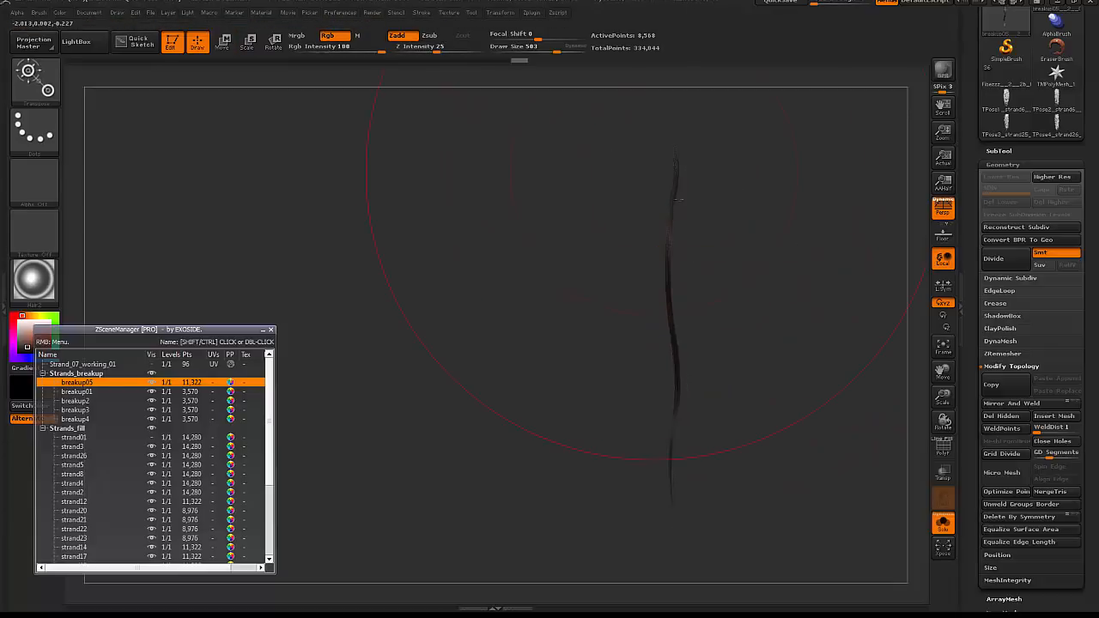
- Refine breakup05 among the other strands with the Move brush at draw sizes 283, 181 and 118, and render with BPR
key("b")
key("m")
key("v")
left_click(942, 522)
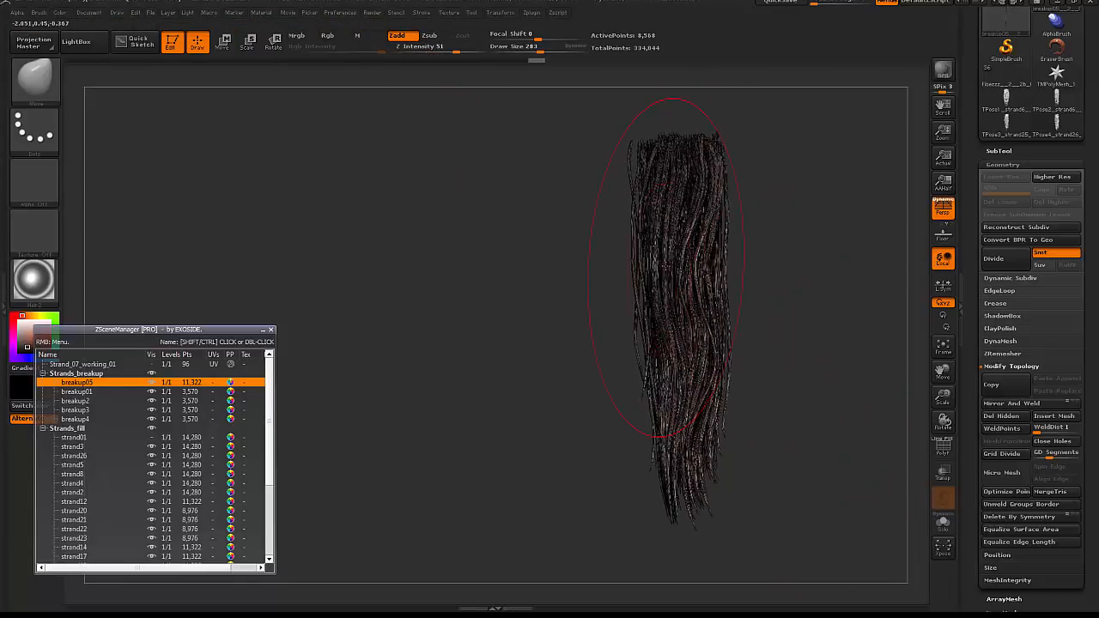
key("s")
left_click_drag(681, 172, 671, 172)
right_click_drag(676, 206, 668, 157, "alt")
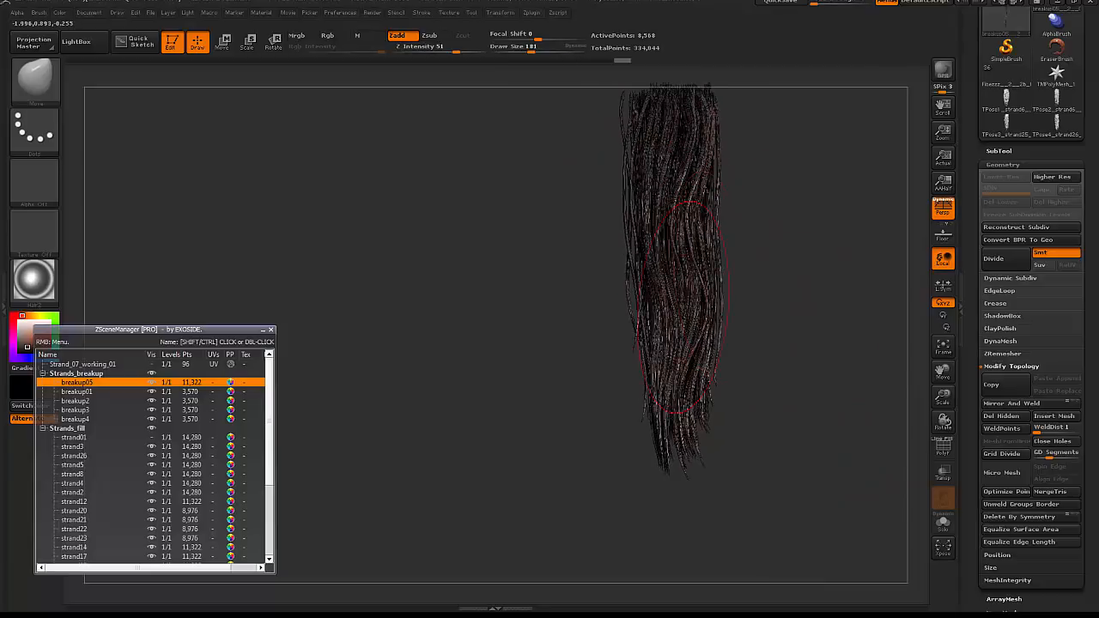
key("bracketleft")
left_click_drag(660, 323, 668, 384)
mouse_move(821, 305)
right_mouse_down("alt")
mouse_move(784, 368)
mouse_move(834, 311)
mouse_move(836, 322)
right_mouse_up("alt")
key("shift+r")
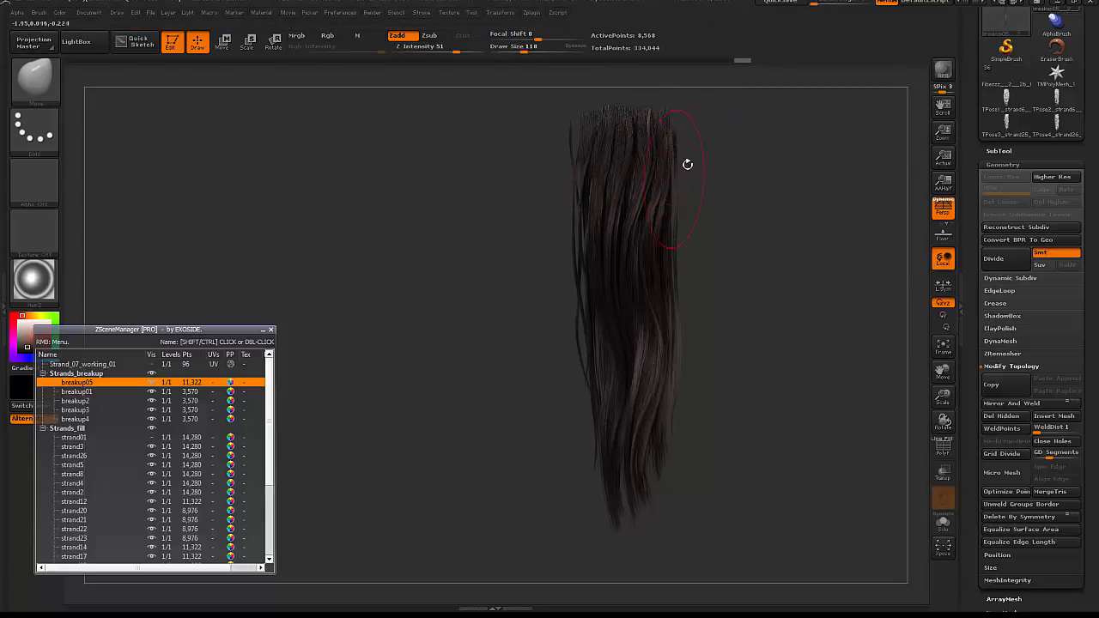
- Move the active light toward the right side of the light sphere and render the hair with BPR
left_click_drag(974, 168, 982, 200)
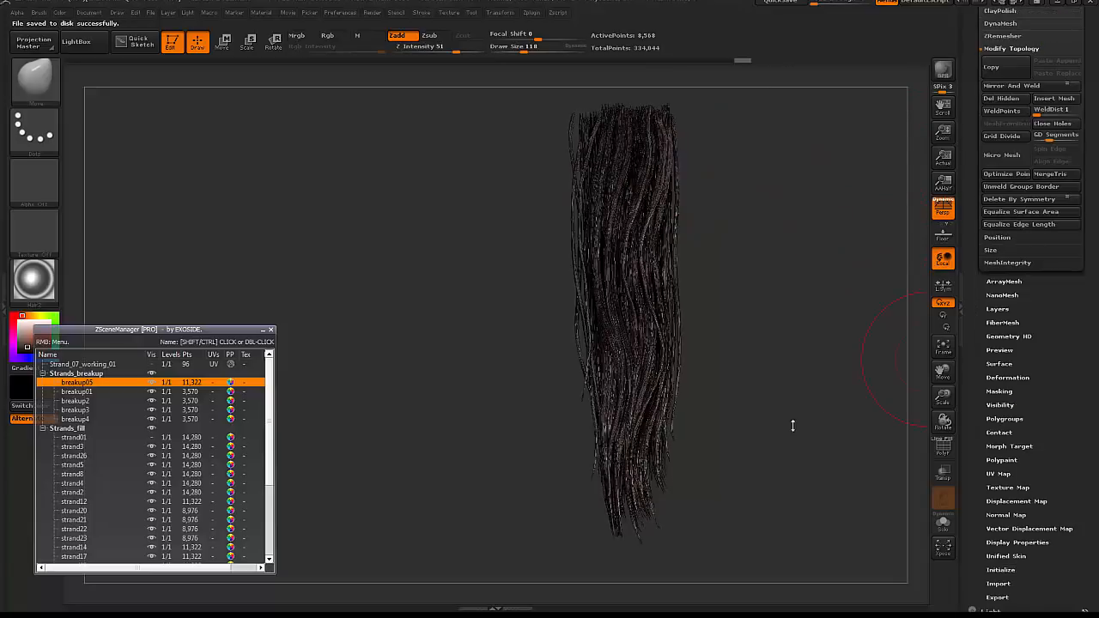
left_click_drag(820, 406, 763, 396, "alt")
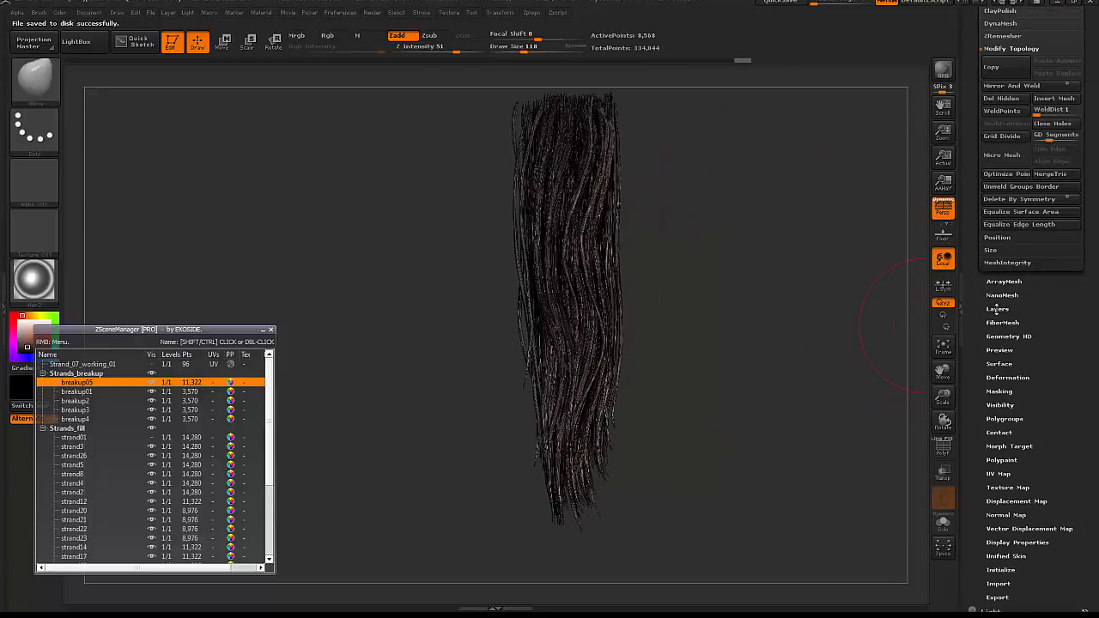
left_click(993, 309)
left_click_drag(991, 262, 991, 246)
scroll(990, 247, "down", 5)
left_click(1012, 152)
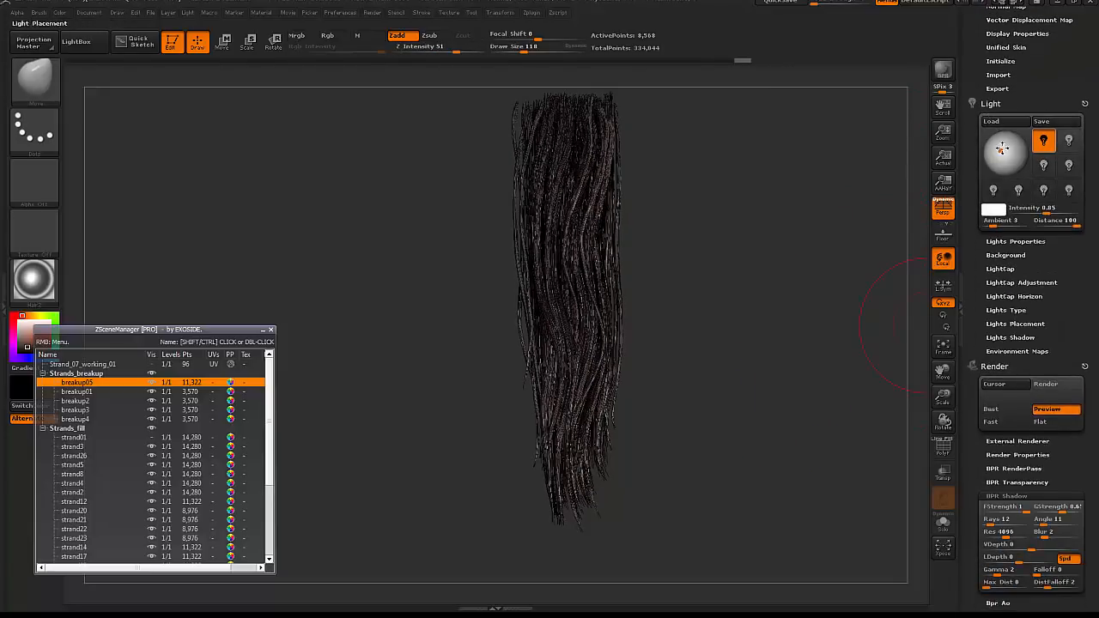
left_click_drag(869, 275, 876, 294, "alt")
key("shift+r")
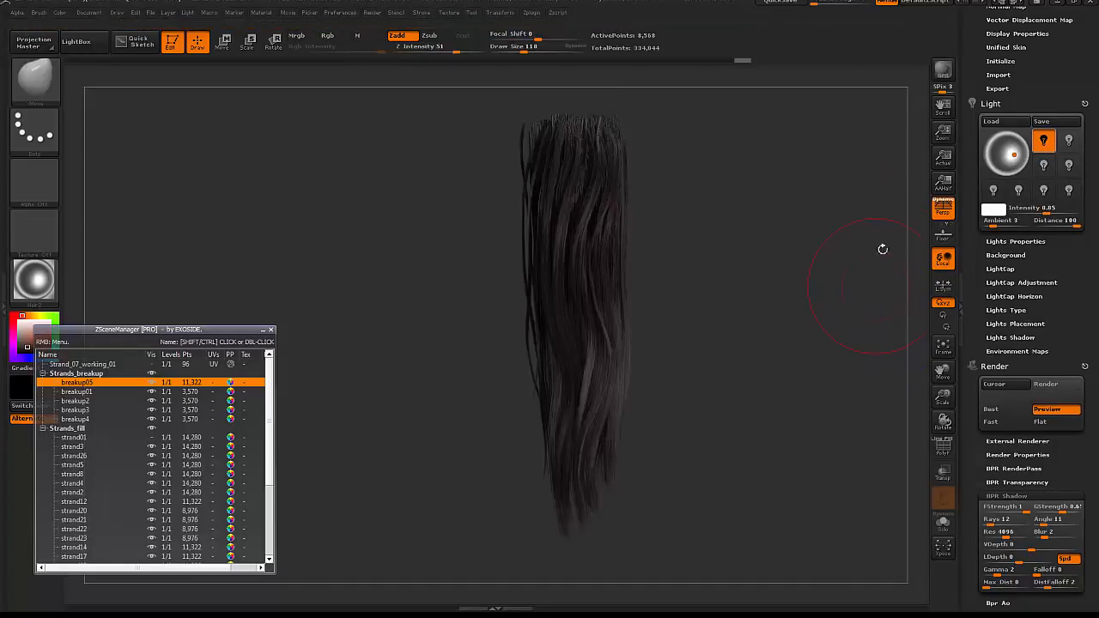
- Load the saved ZLights file from within the Hair_Presentation project folders and render the hair with BPR
left_click(992, 121)
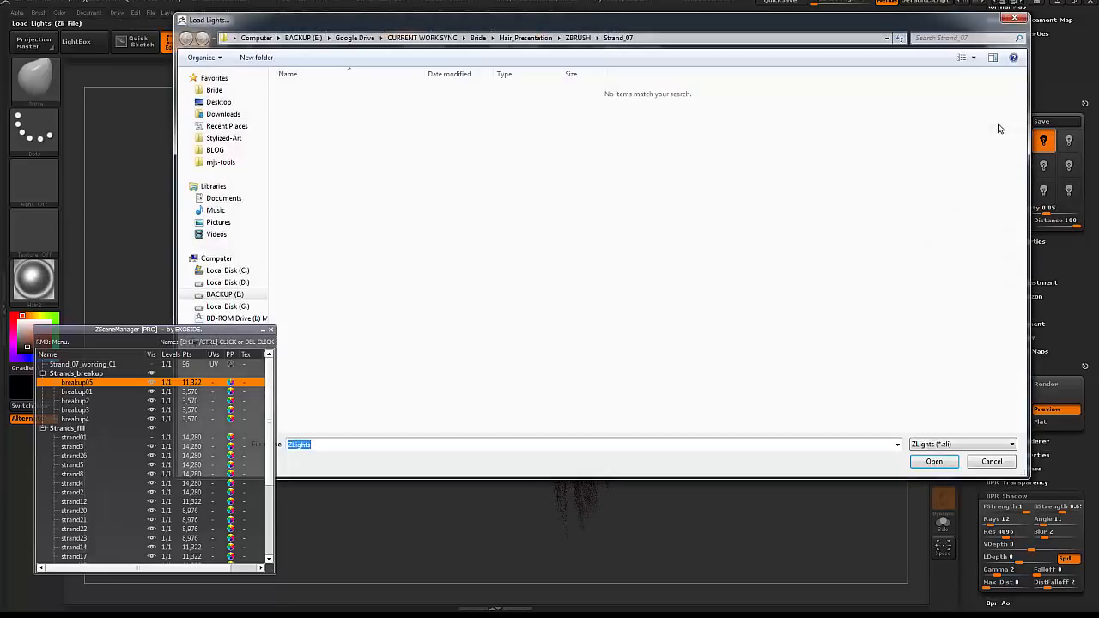
left_click(578, 38)
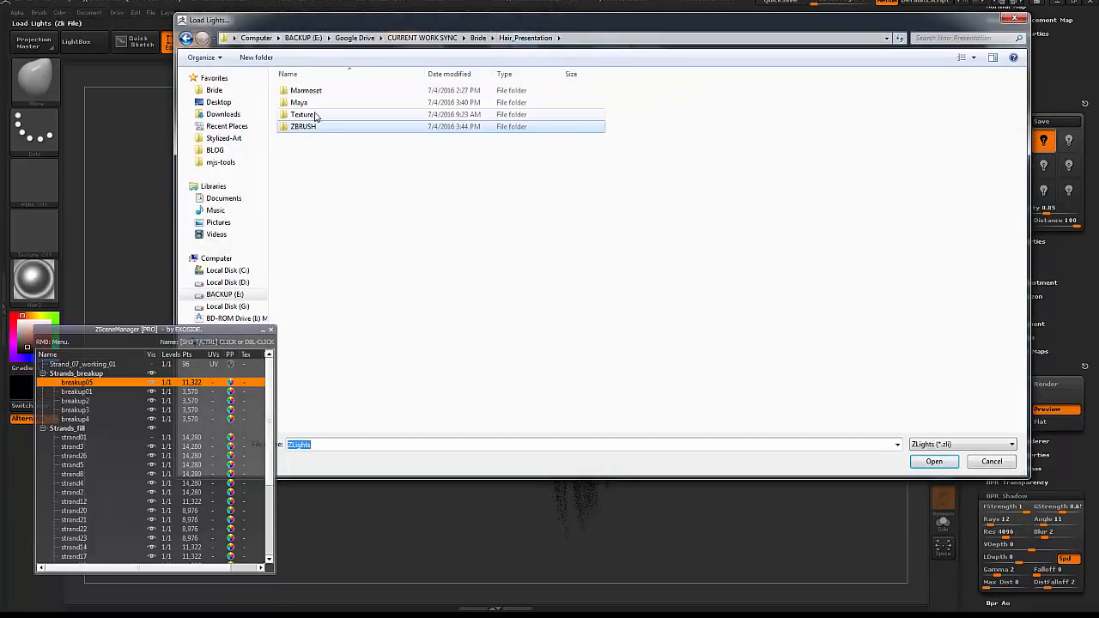
double_click(336, 173)
double_click(347, 91)
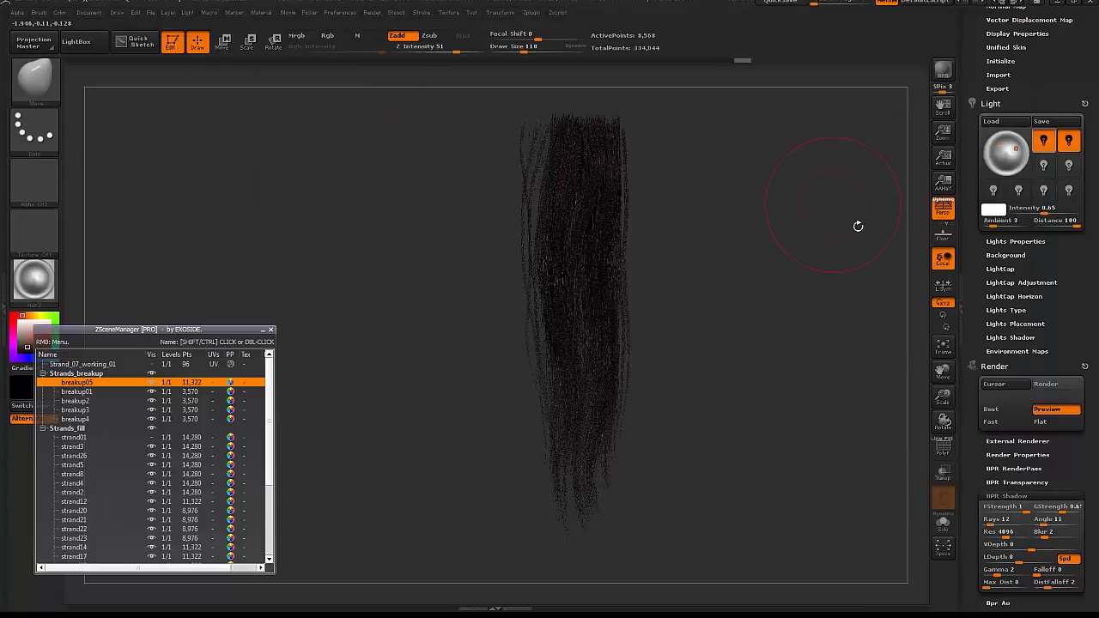
left_click_drag(854, 241, 839, 266)
key("shift+r")
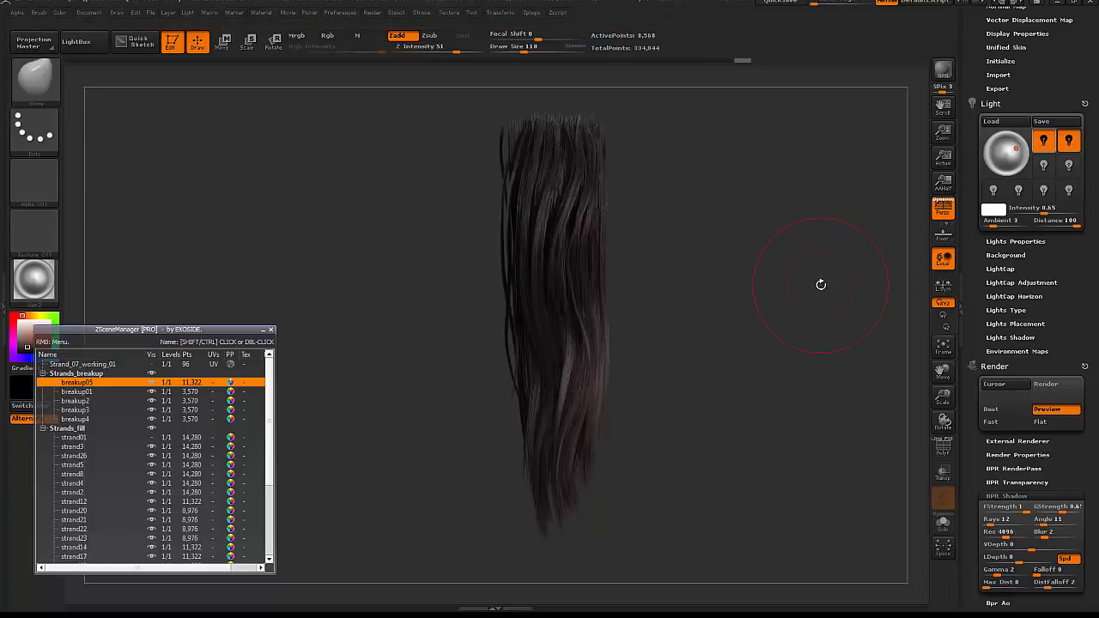
- Set the right-hand light's intensity to about 0.41 and the left-hand light's to about 0.67, and render with BPR
left_click(1067, 146)
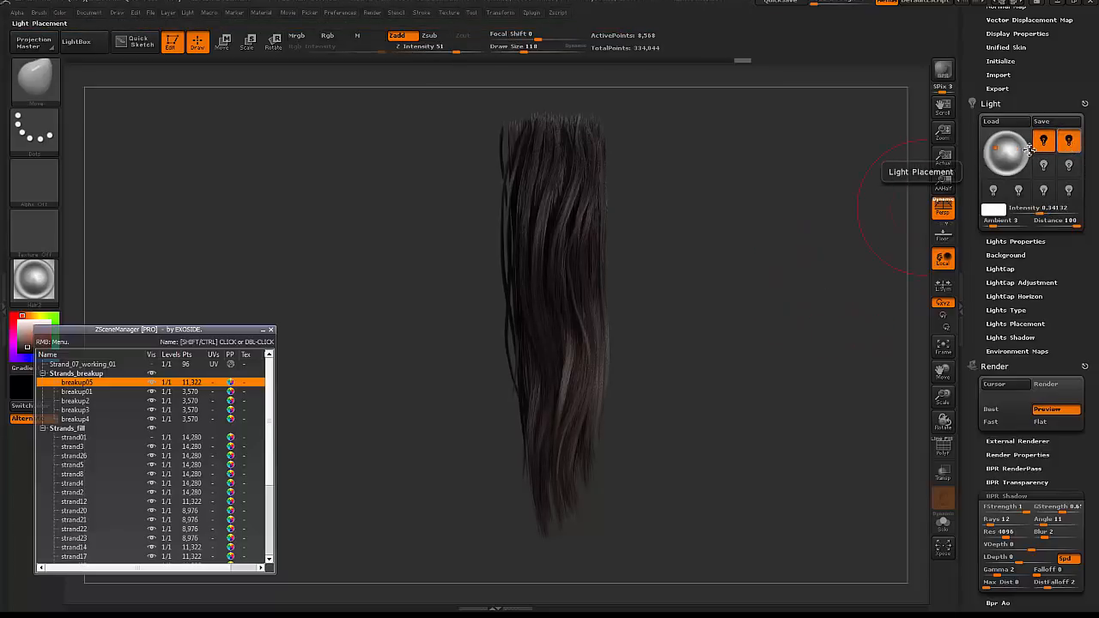
left_click(1044, 152)
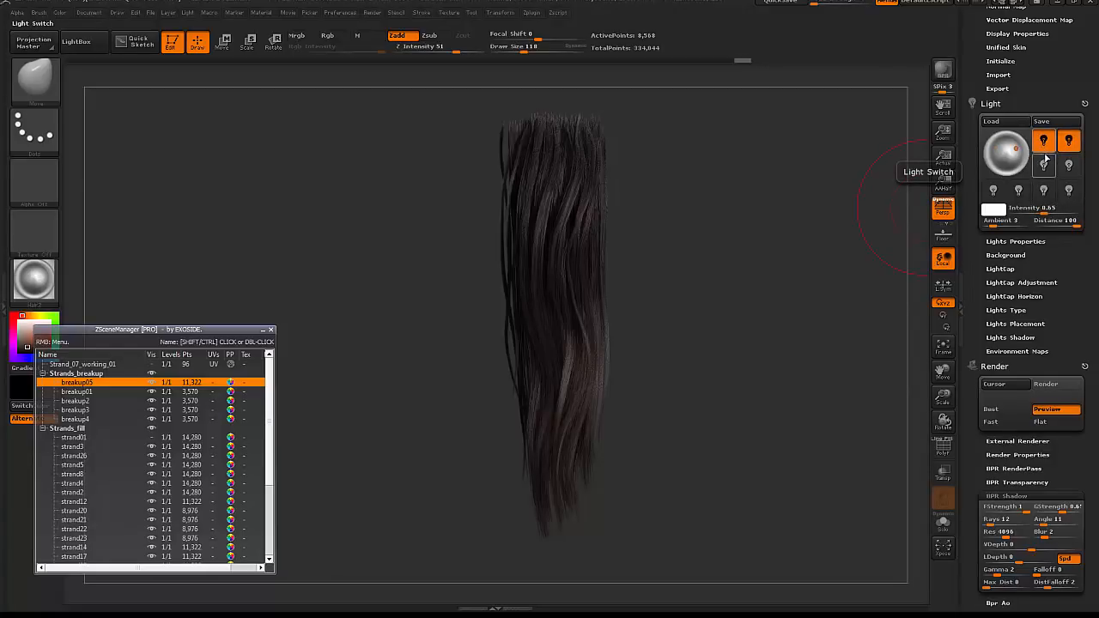
left_click(1068, 146)
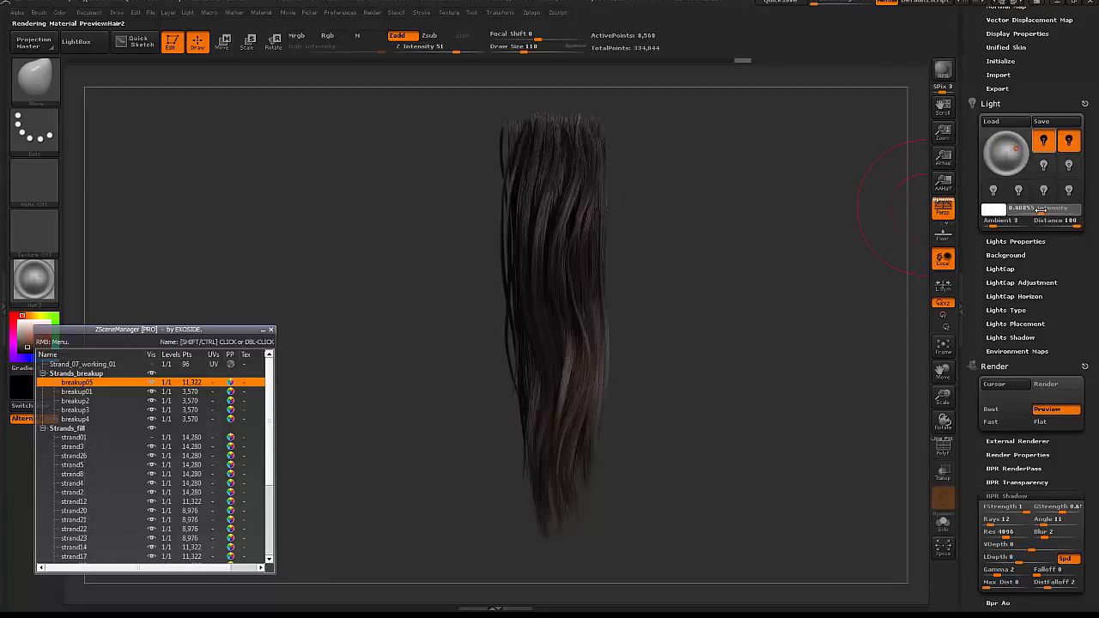
left_click_drag(1039, 211, 1044, 212)
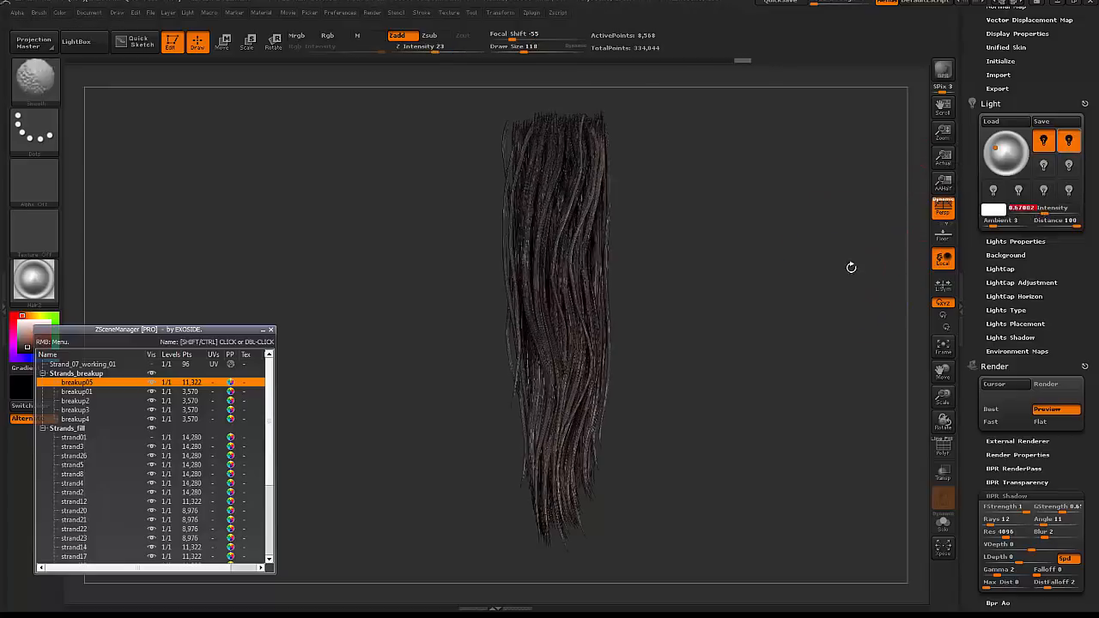
key("shift+r")
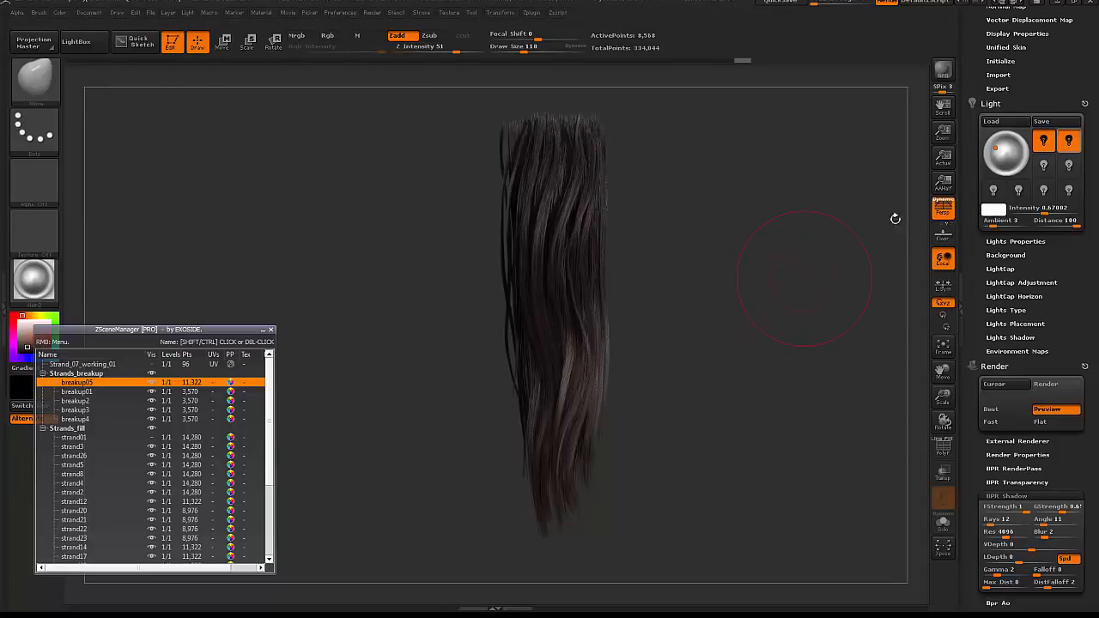
- Adjust the placement of the right-hand light on the light sphere and render with BPR
left_click(1005, 151)
left_click(1044, 140)
left_click(1016, 152)
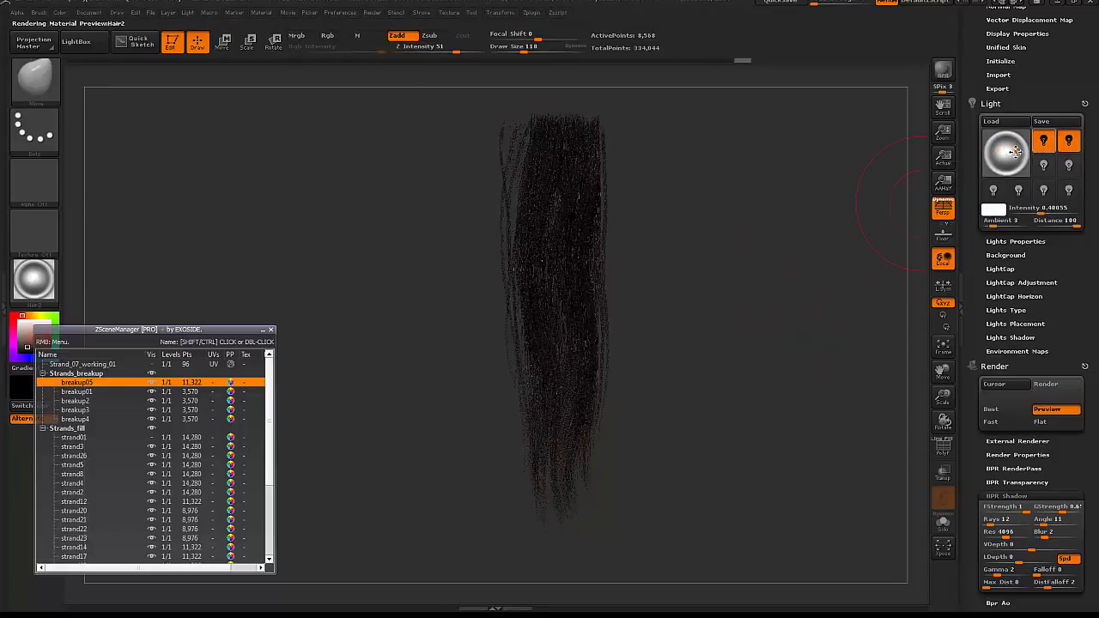
key("shift+r")
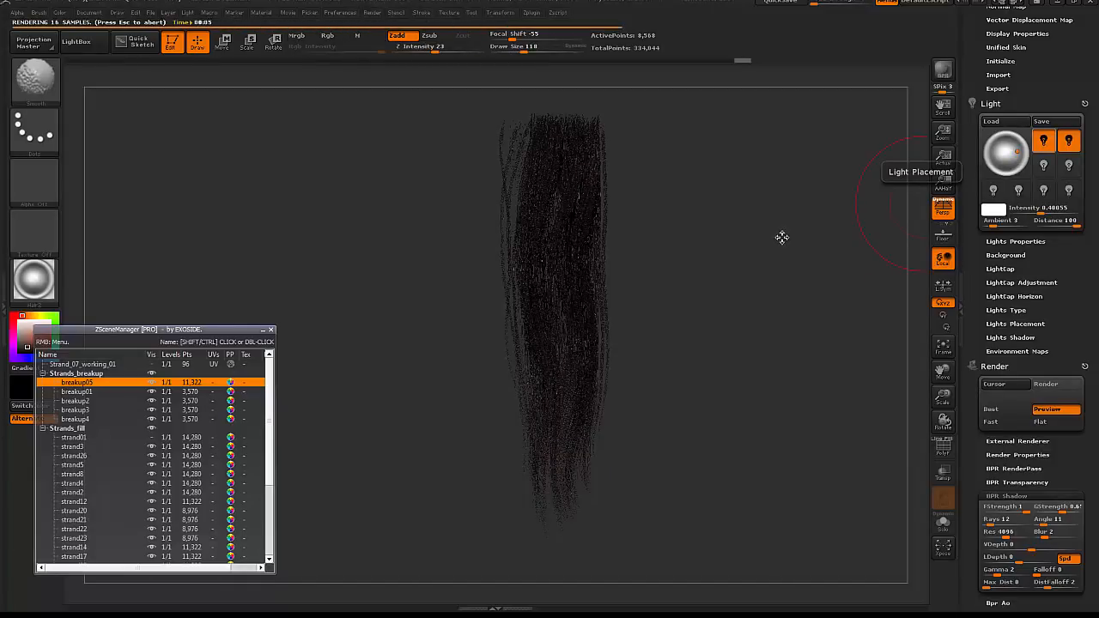
- Move the left-hand light farther toward the left edge of the light sphere and render with BPR
left_click(1037, 152)
left_click(1047, 152)
left_click(1063, 146)
left_click_drag(1016, 153, 997, 155)
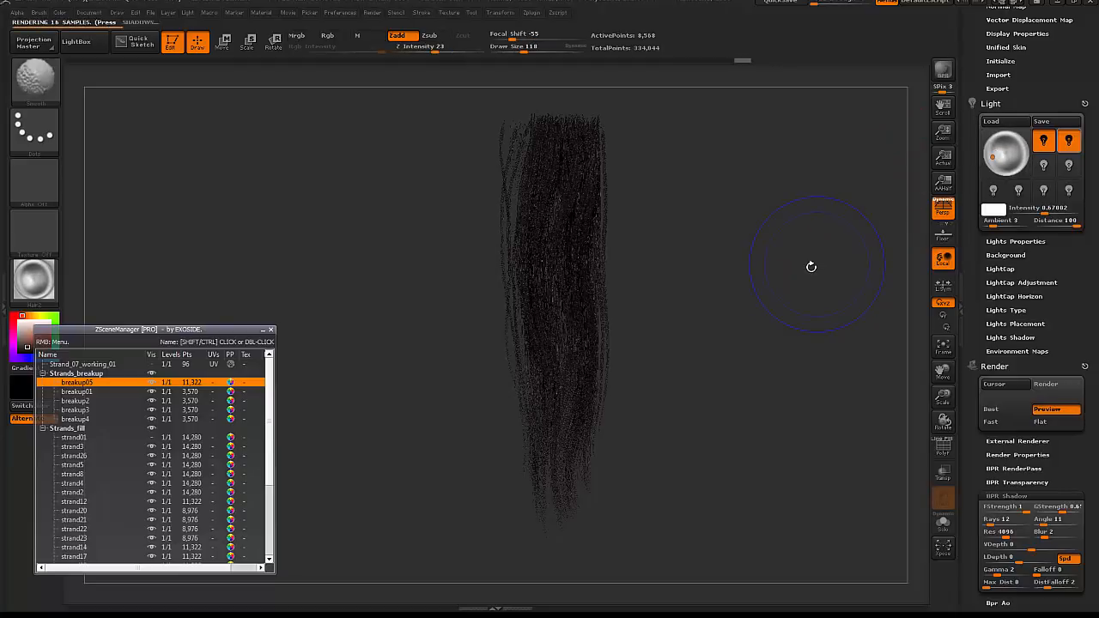
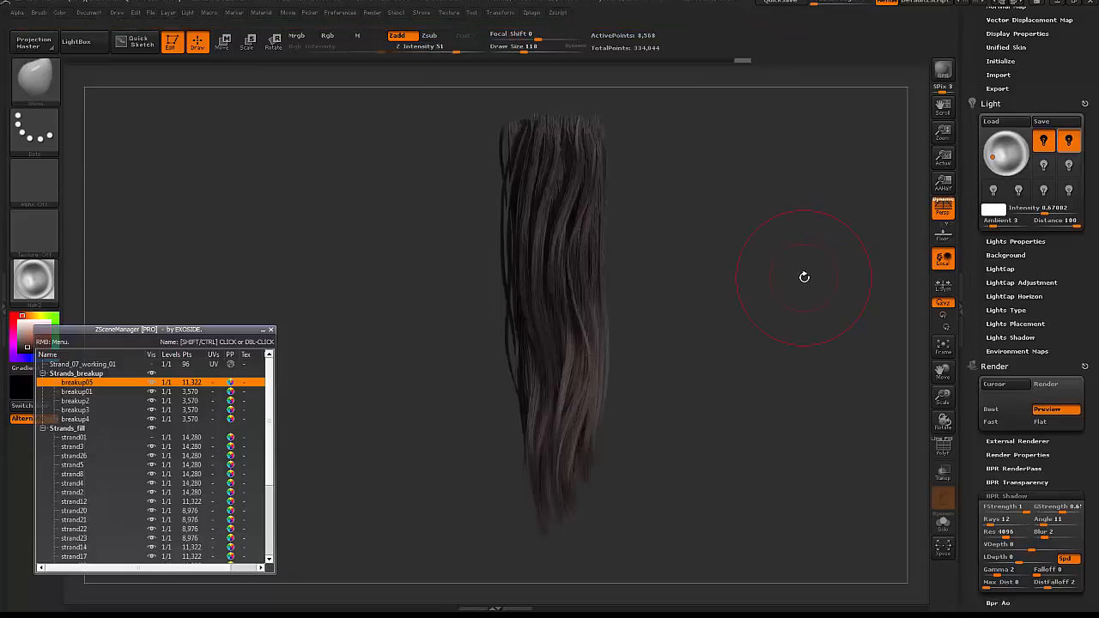
- Reposition both lights on the light sphere and set the right-hand light's intensity to 0.3143
left_click(1018, 156)
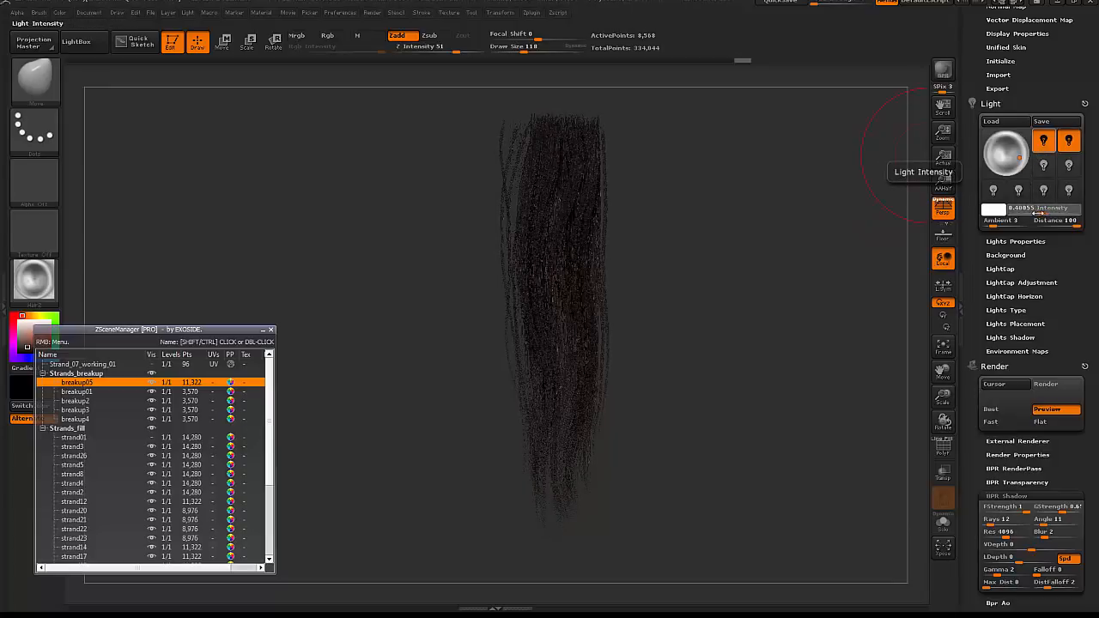
left_click_drag(1037, 212, 1035, 212)
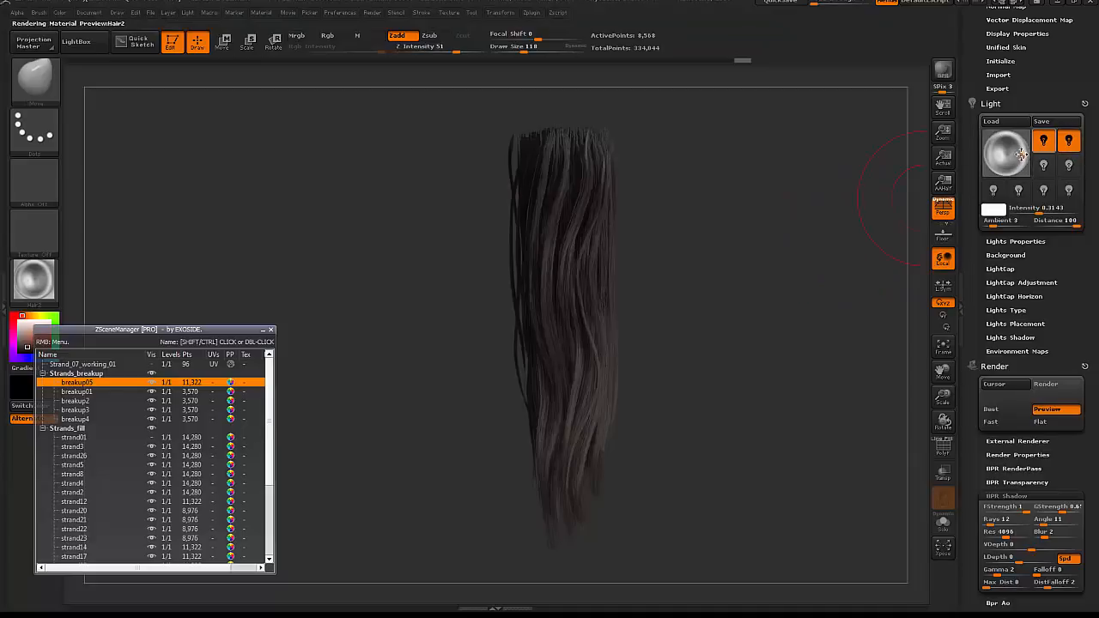
left_click(997, 152)
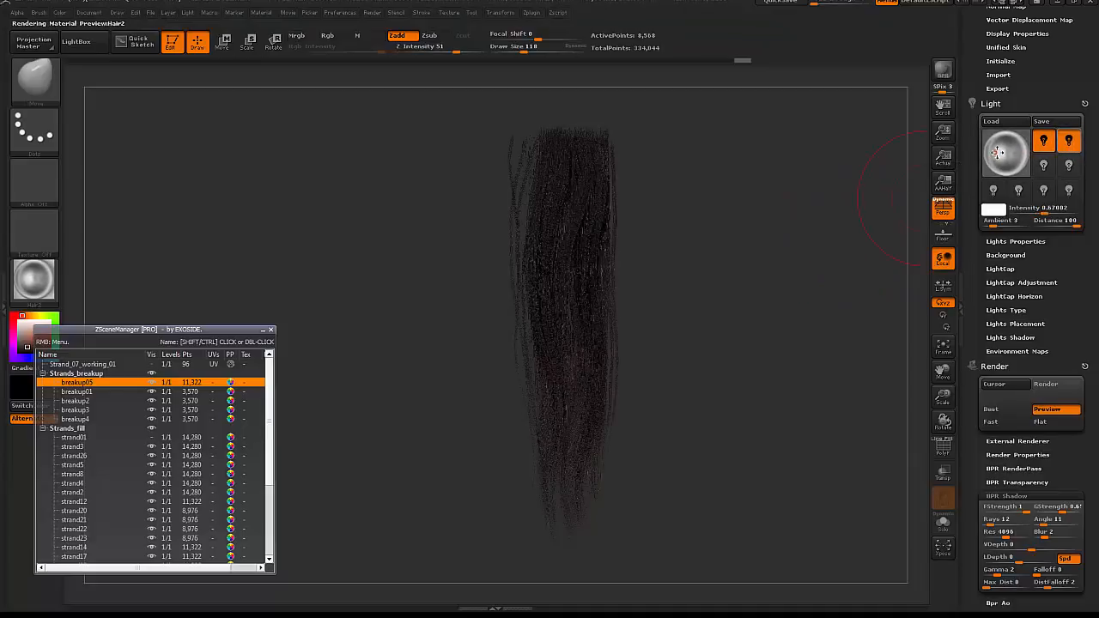
- Render with BPR, raise the left-hand light's intensity to about 0.77, and render with BPR again
key("shift+r")
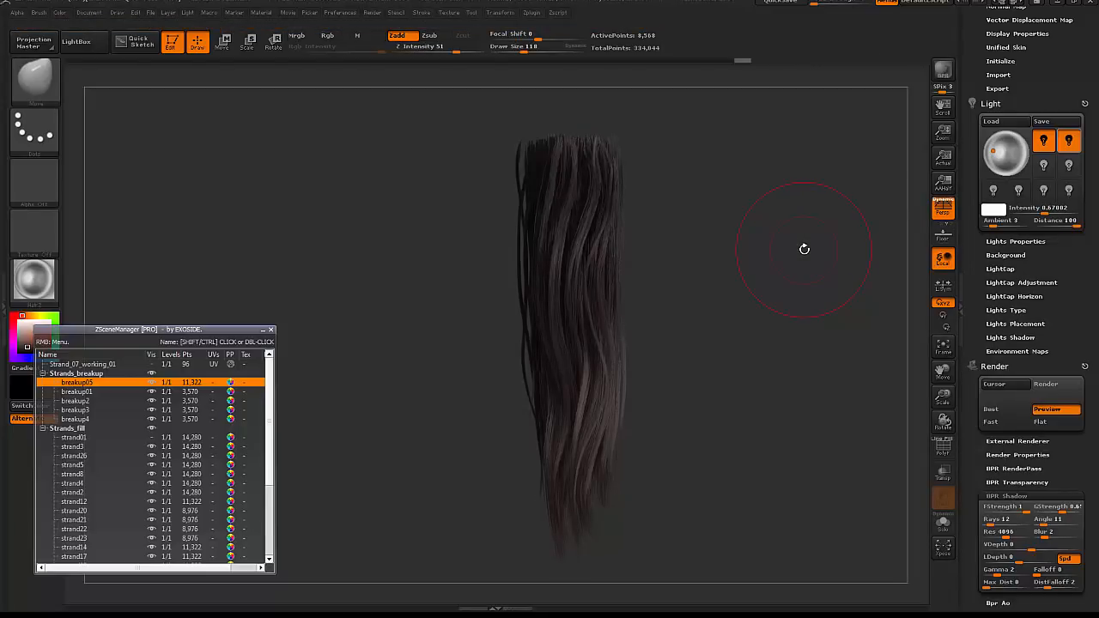
left_click(1066, 146)
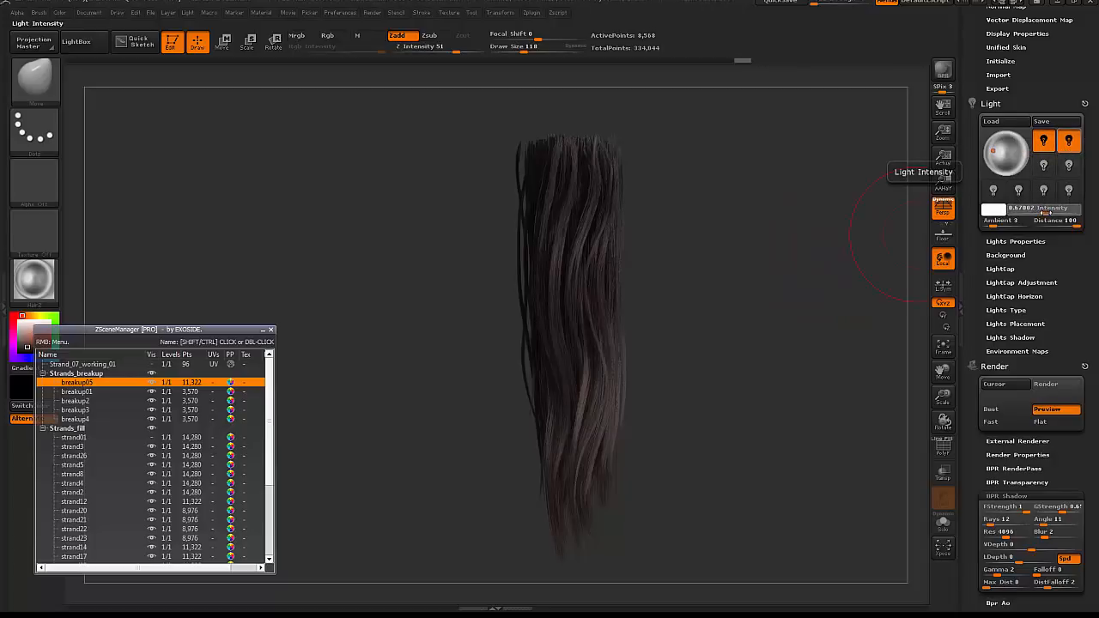
mouse_move(1044, 209)
left_mouse_down()
mouse_move(1055, 210)
mouse_move(1046, 209)
left_mouse_up()
key("shift+r")
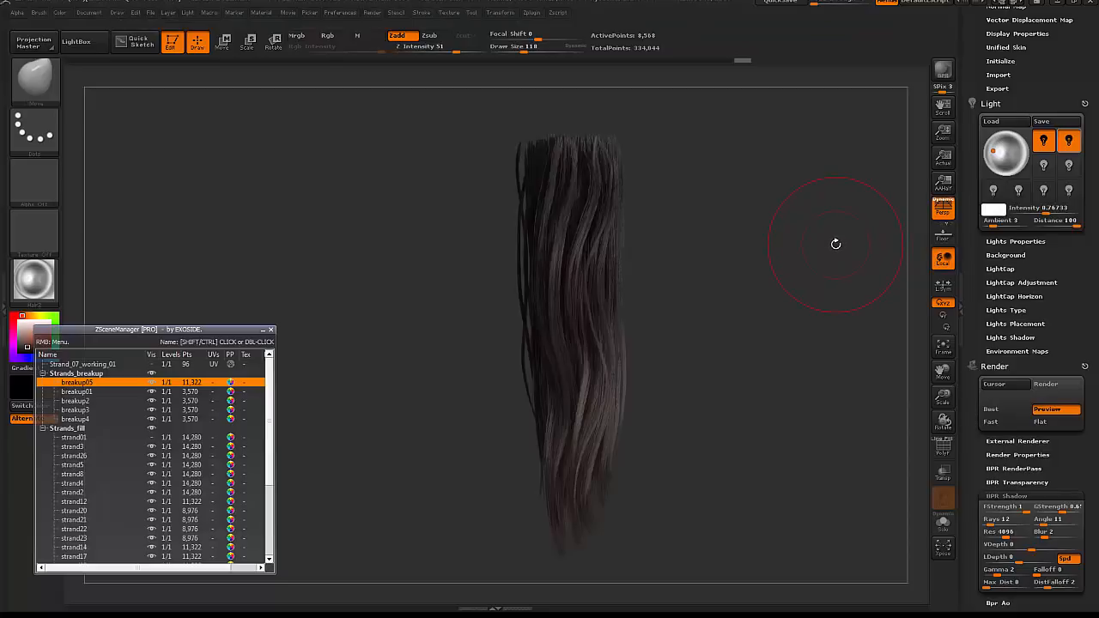
- Duplicate the active breakup strand and shift the copy across the hair with Transpose Move
left_click_drag(818, 249, 901, 279)
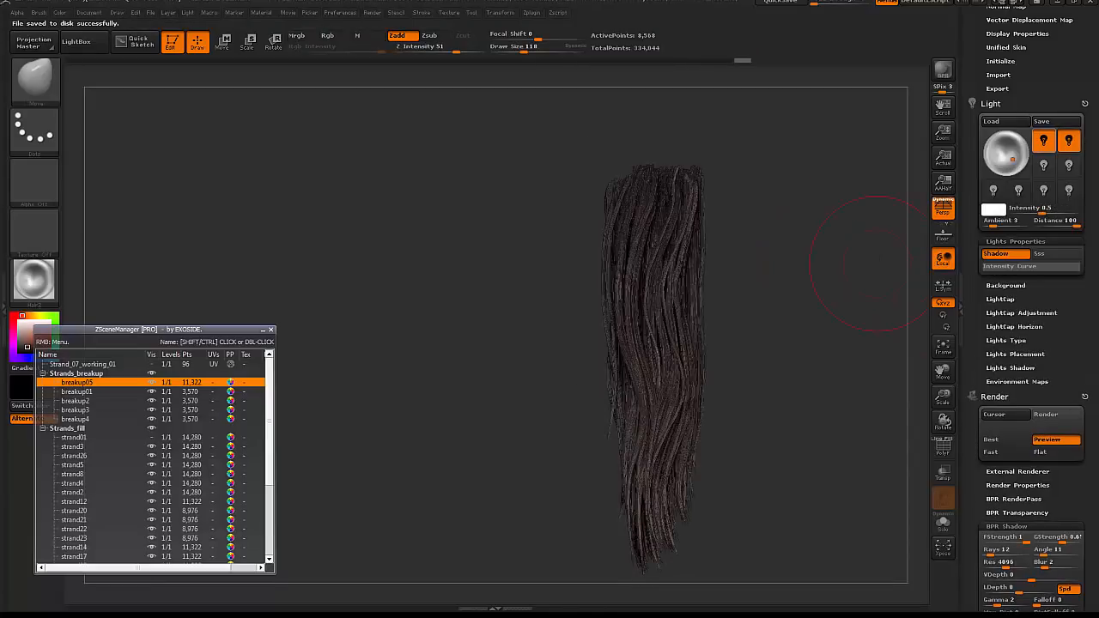
left_click_drag(841, 199, 884, 396)
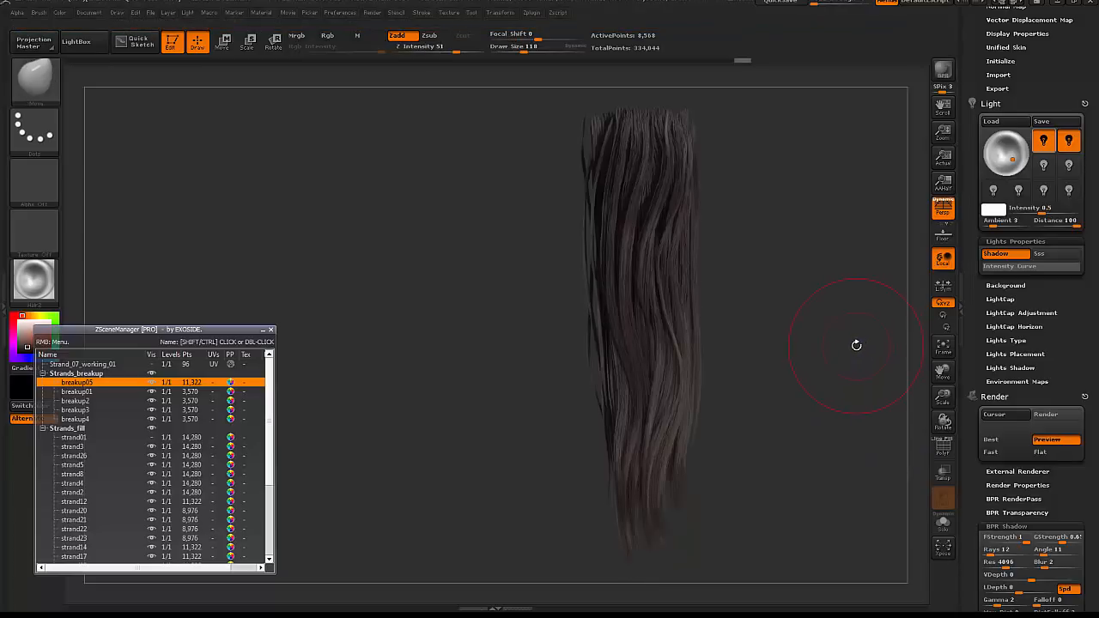
left_click_drag(827, 346, 813, 322)
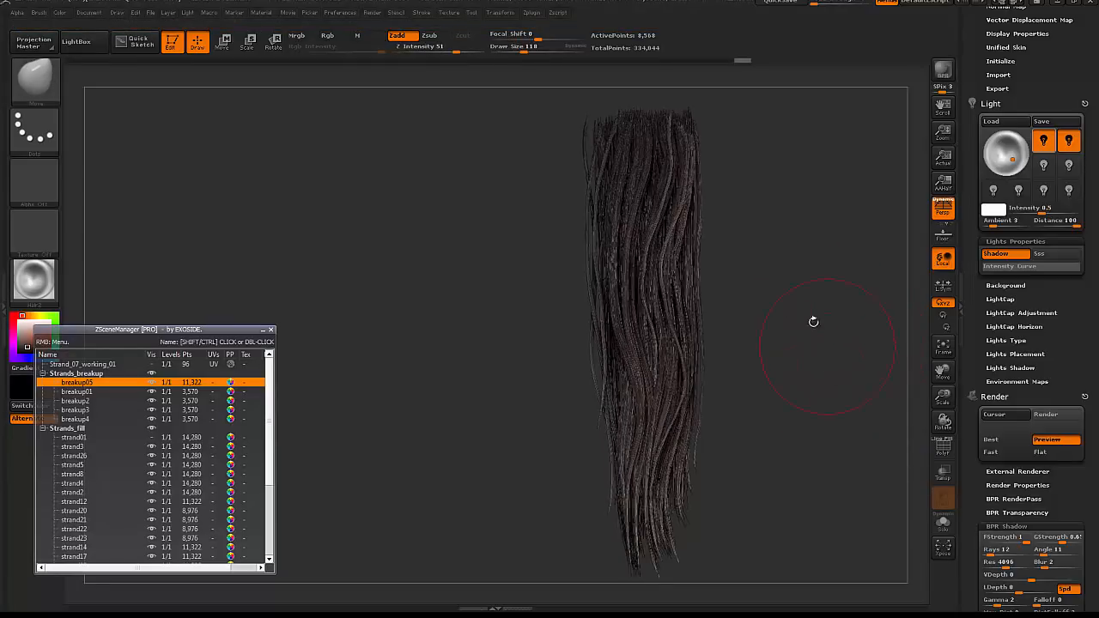
mouse_move(769, 271)
left_mouse_down()
mouse_move(794, 270)
mouse_move(754, 257)
mouse_move(674, 290)
left_mouse_up()
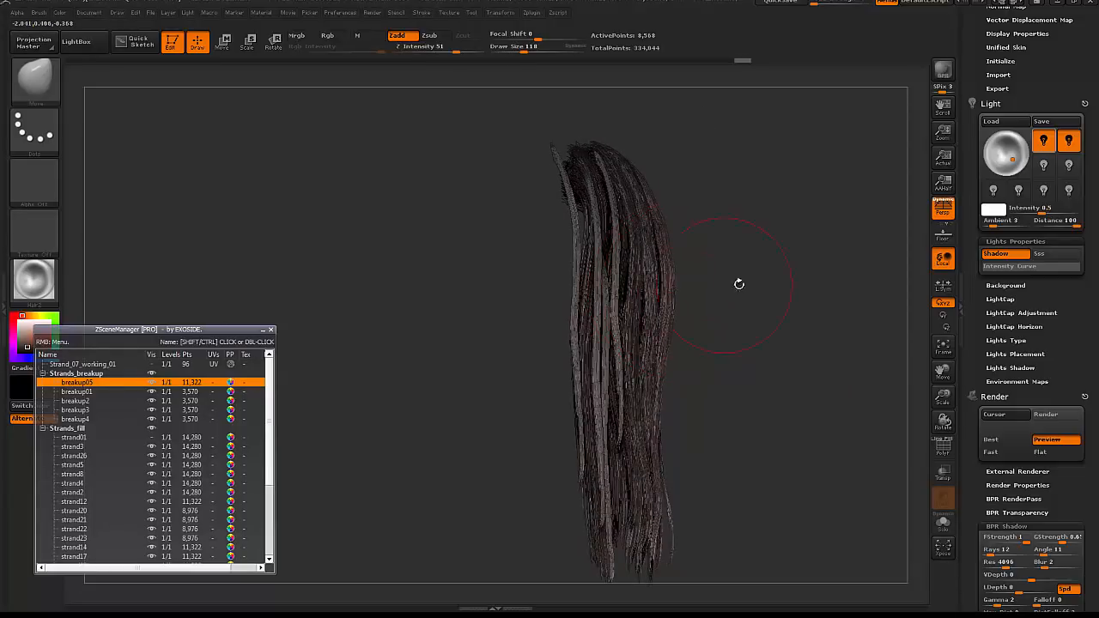
mouse_move(739, 284)
left_mouse_down()
mouse_move(646, 285)
mouse_move(737, 165)
mouse_move(696, 210)
left_mouse_up()
key("w")
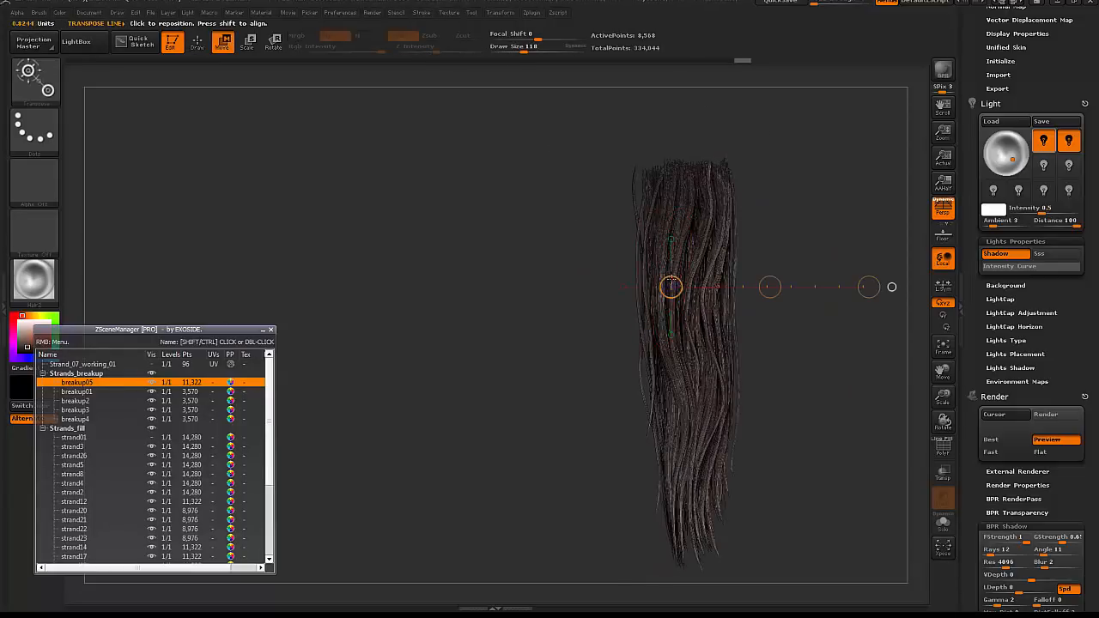
right_click(97, 383)
left_click(172, 86)
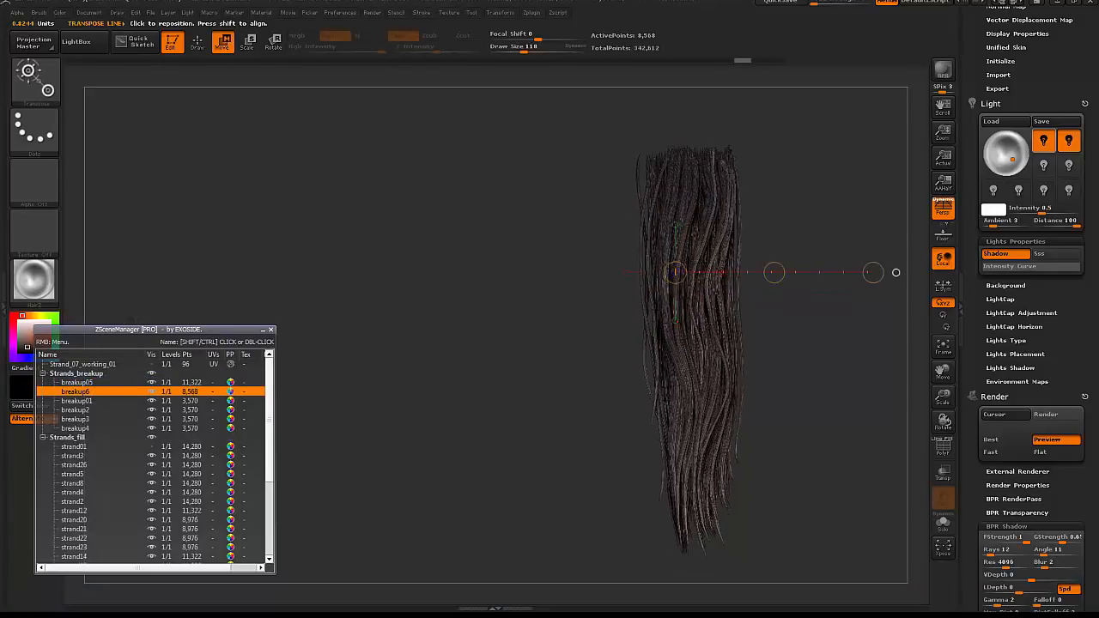
left_click_drag(690, 333, 737, 432)
left_click_drag(708, 373, 692, 366)
left_click_drag(807, 300, 687, 318)
- Reshape the duplicated strand with the Move brush at Draw Size 226
key("space")
key("q")
mouse_move(712, 252)
left_mouse_down()
mouse_move(735, 251)
mouse_move(695, 252)
mouse_move(705, 193)
left_mouse_up()
key("space")
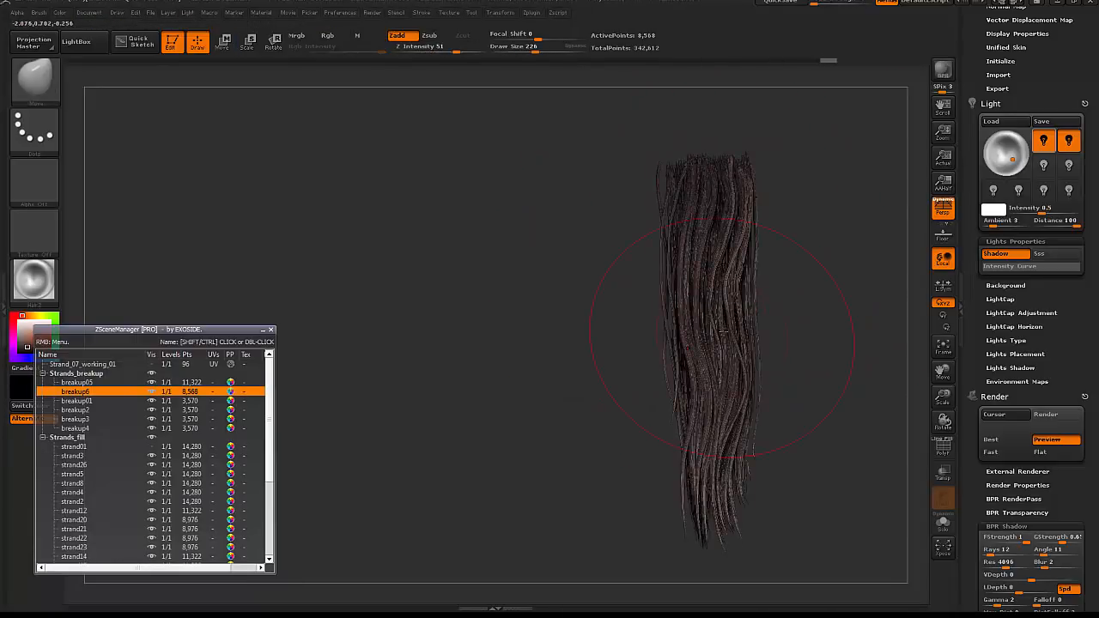
left_click_drag(722, 328, 688, 314)
- Isolate the duplicated strand, adjust its placement with Transpose Move, and show all strands again
left_click(942, 522)
left_click_drag(824, 309, 778, 439, "alt")
key("w")
mouse_move(627, 305)
left_mouse_down()
mouse_move(645, 290)
mouse_move(821, 283)
left_mouse_up()
left_click(944, 520)
- Groom the lower lengths and tip of the duplicated strand with the Move brush at Draw Size 264
key("q")
key("space")
left_click_drag(604, 215, 617, 216)
left_click_drag(805, 336, 812, 286, "alt")
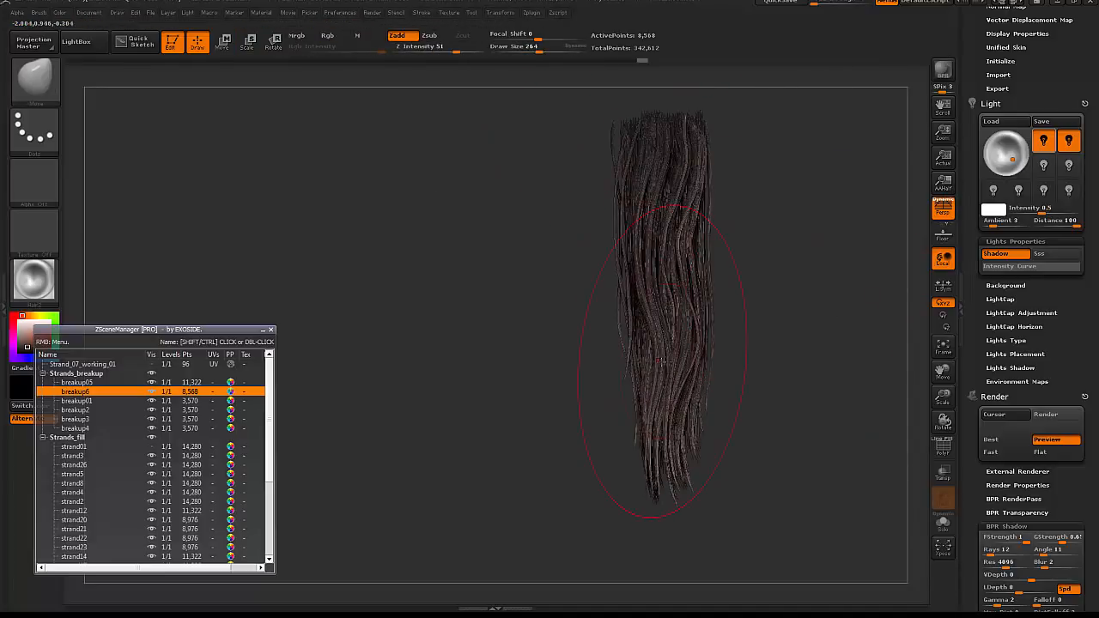
left_click_drag(653, 475, 647, 446)
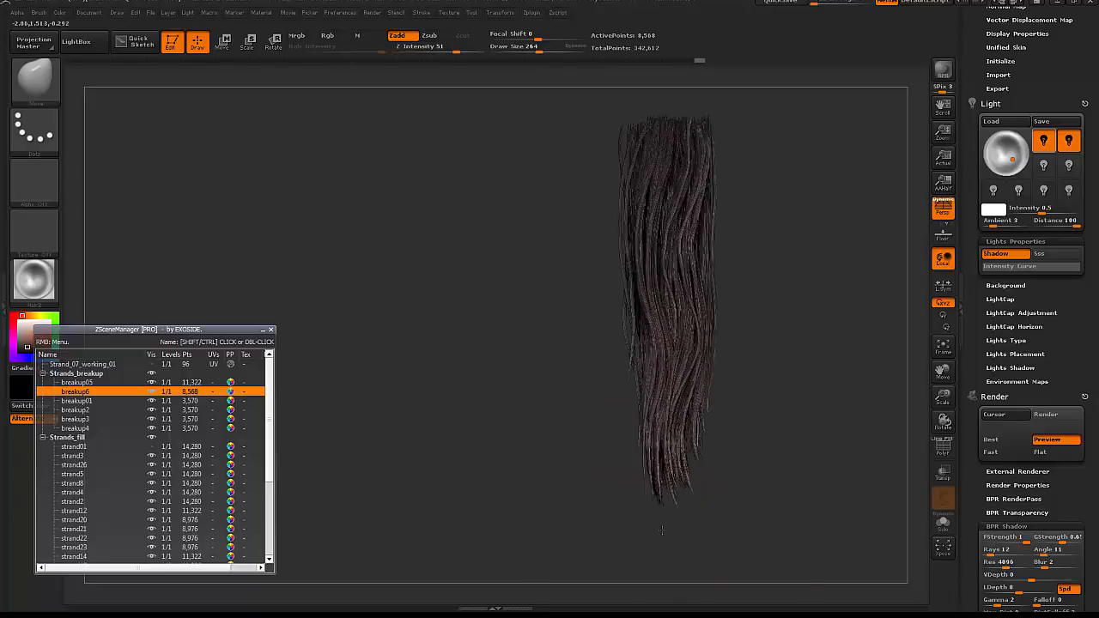
right_click_drag(647, 447, 642, 425)
left_click_drag(642, 424, 635, 413)
mouse_move(635, 414)
right_mouse_down()
mouse_move(625, 315)
mouse_move(639, 313)
mouse_move(623, 283)
mouse_move(660, 278)
mouse_move(643, 249)
right_mouse_up()
- Refine the middle and upper lengths of the duplicated strand with the Move brush at Draw Sizes 175 and 214
key("bracketleft")
key("bracketleft")
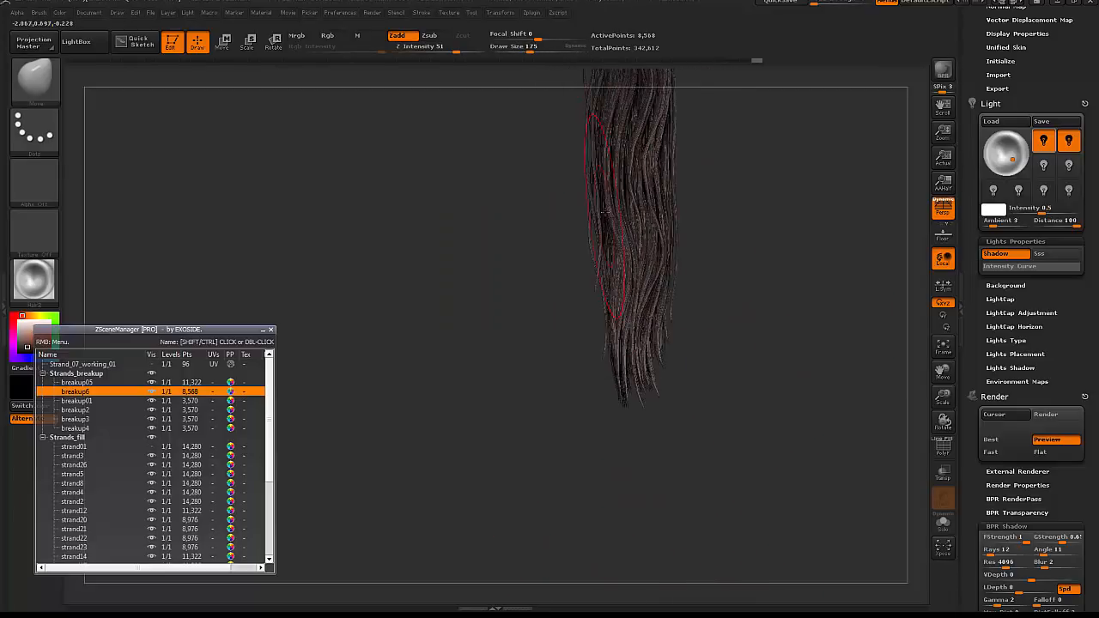
left_click_drag(635, 225, 625, 214)
left_click_drag(631, 210, 623, 202)
right_click_drag(565, 106, 646, 244, "alt")
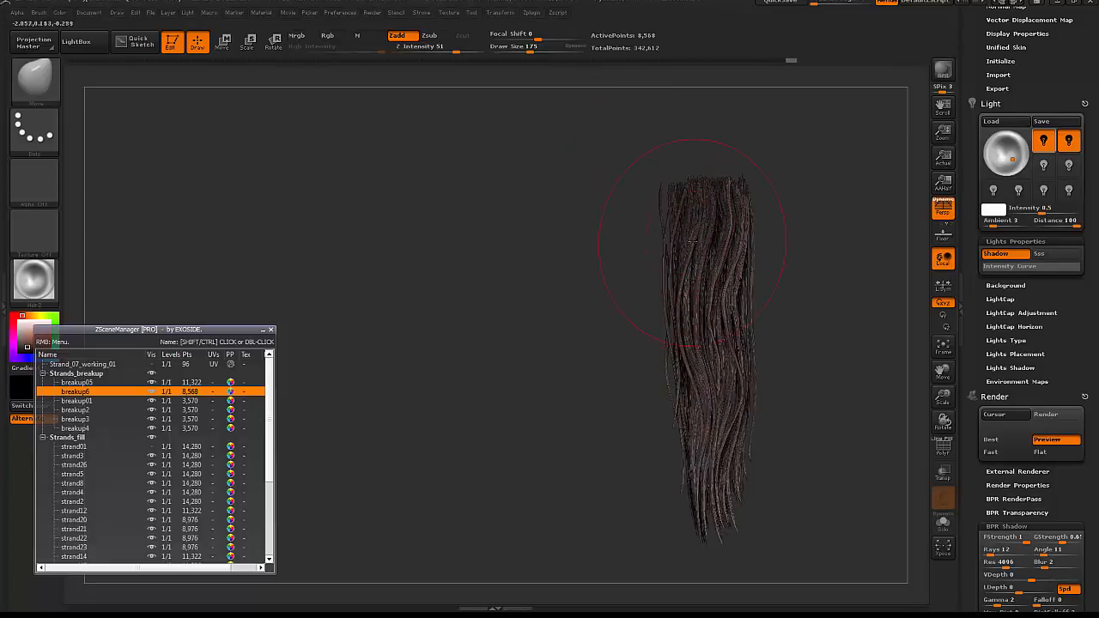
left_click_drag(691, 244, 686, 229)
left_click_drag(685, 324, 680, 315)
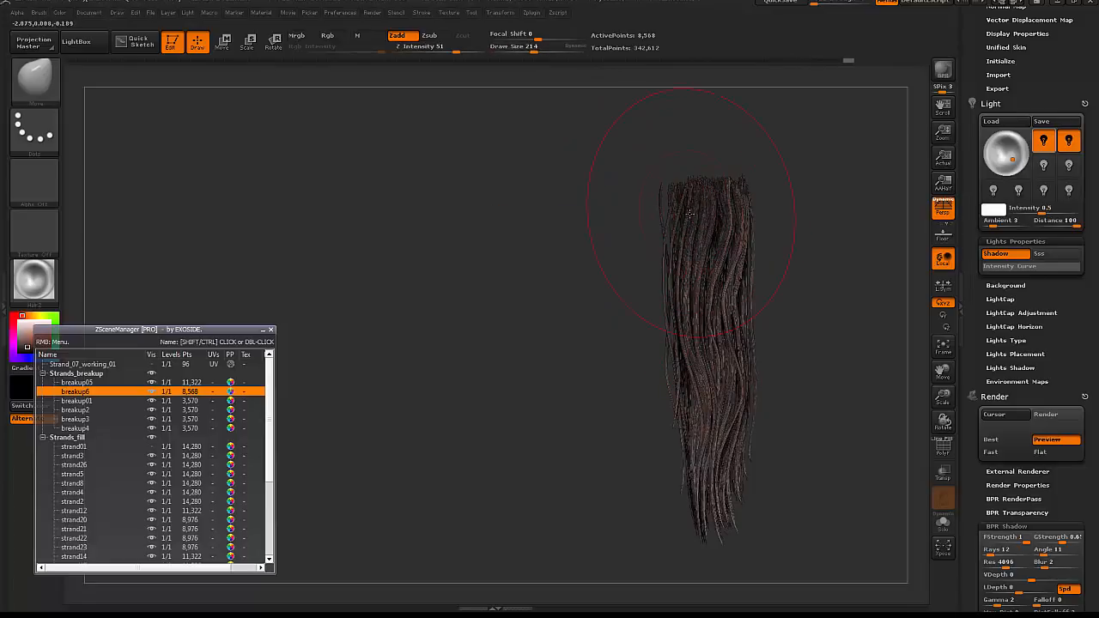
left_click_drag(689, 214, 695, 218)
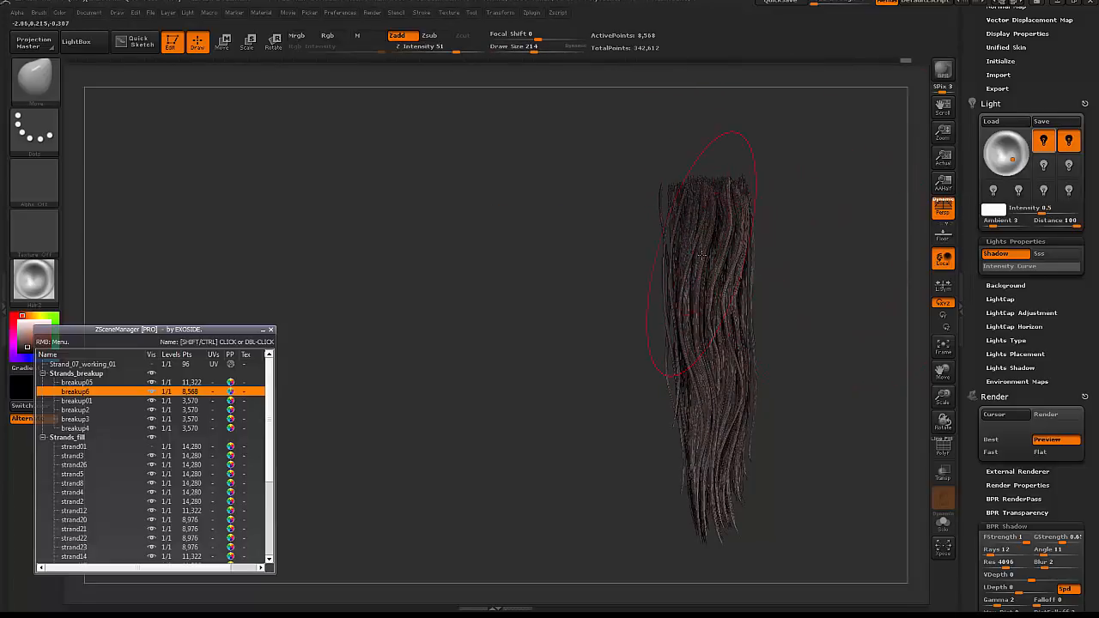
- Select another breakup strand on the model and render the hair with BPR
left_click_drag(784, 257, 826, 252)
left_click(737, 284, "alt")
mouse_move(777, 283)
left_mouse_down()
mouse_move(699, 273)
mouse_move(832, 243)
mouse_move(820, 242)
mouse_move(853, 208)
left_mouse_up()
key("shift+r")
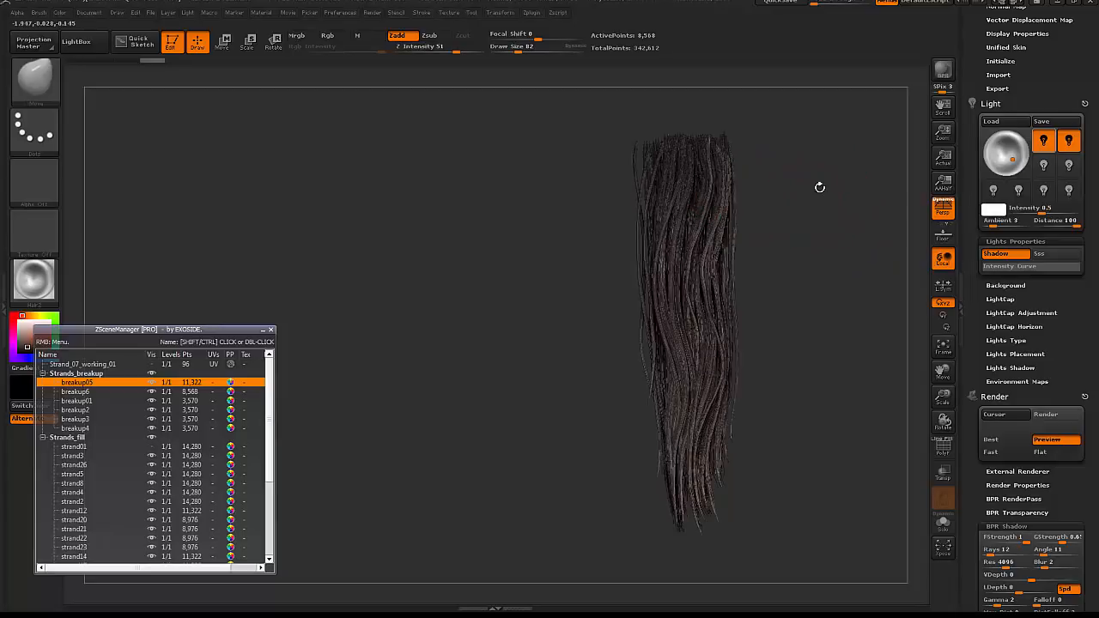
- Duplicate the selected breakup strand and move the new copy with Transpose Move
right_click(98, 390)
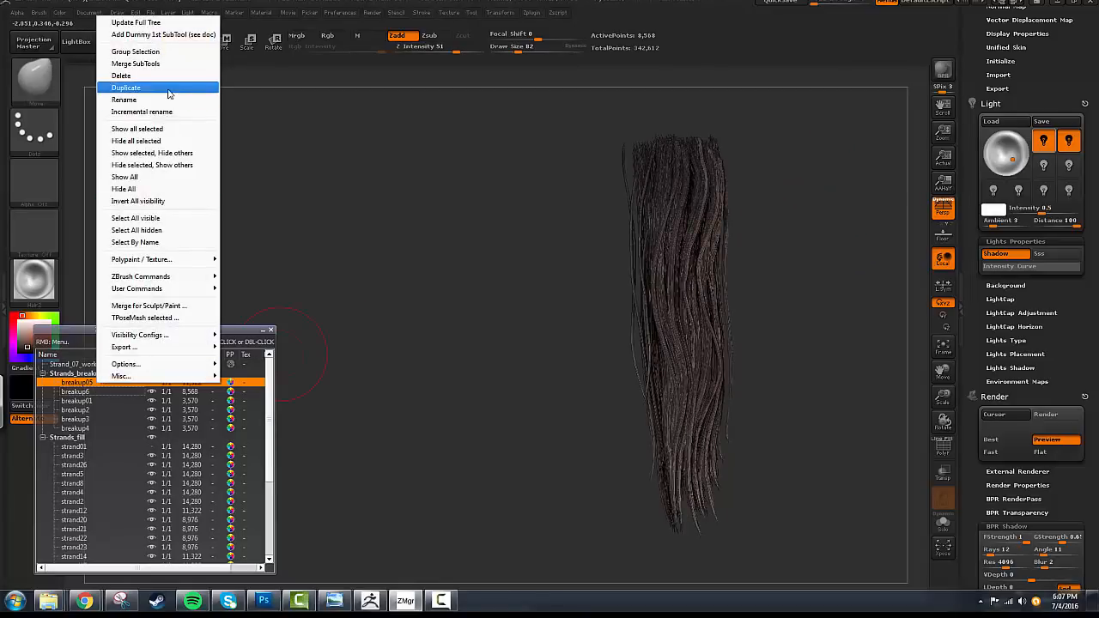
key("w")
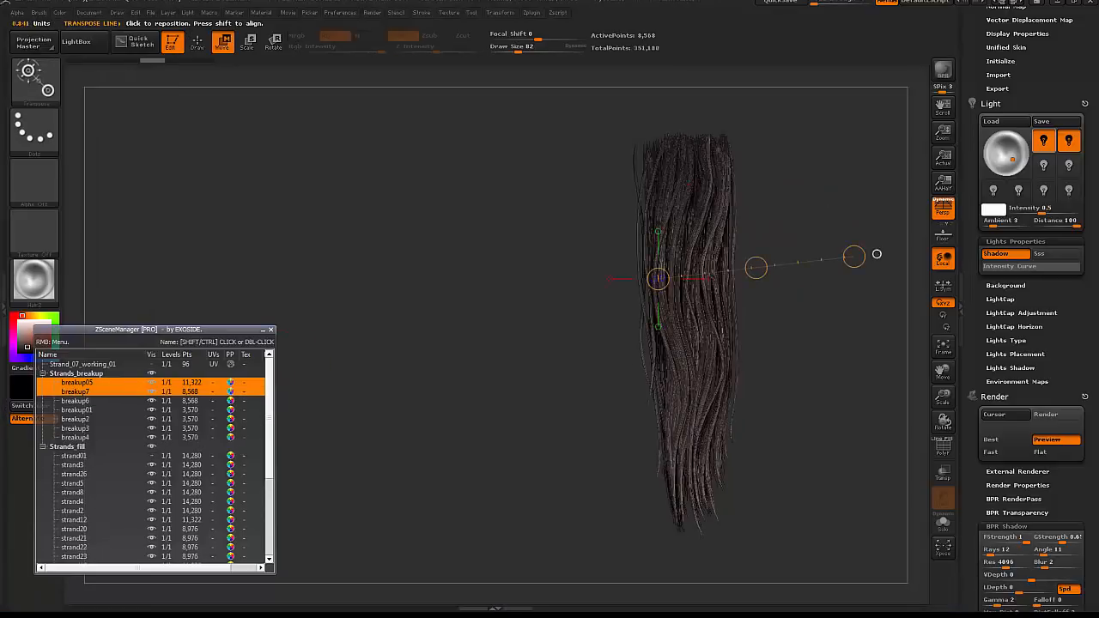
left_click_drag(666, 200, 777, 300)
mouse_move(795, 236)
left_mouse_down()
mouse_move(826, 215)
mouse_move(858, 215)
mouse_move(793, 195)
mouse_move(738, 223)
left_mouse_up()
- Shape the new copy's middle and lower lengths with the Move brush, starting at Draw Size 165
key("q")
key("space")
left_click_drag(718, 214, 730, 214)
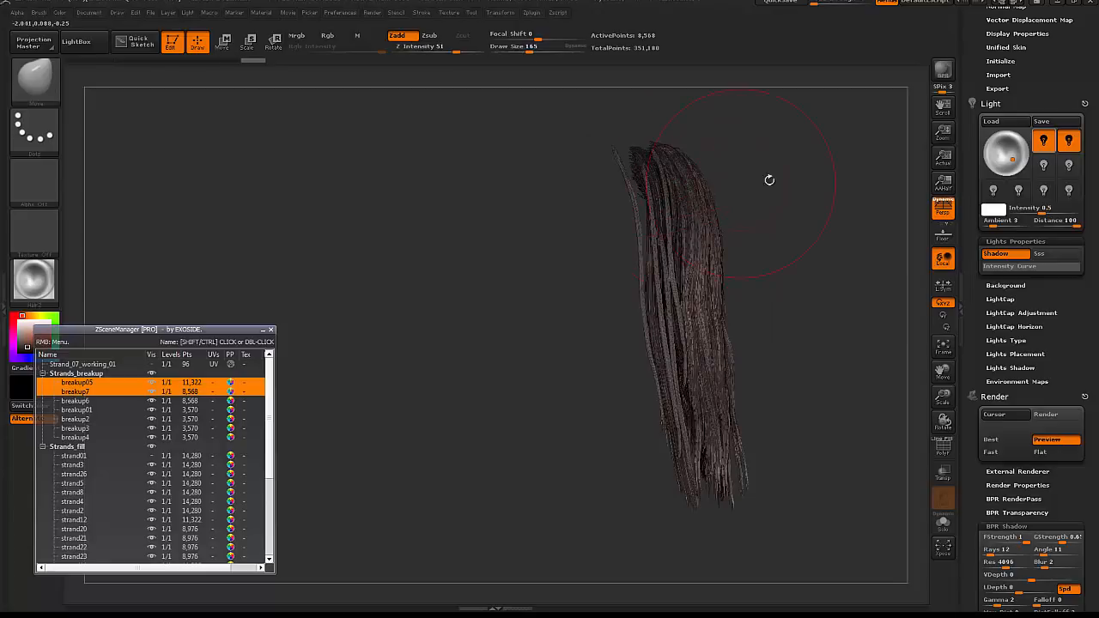
mouse_move(767, 179)
left_mouse_down()
mouse_move(709, 192)
mouse_move(709, 164)
mouse_move(715, 176)
mouse_move(684, 176)
mouse_move(713, 165)
mouse_move(872, 185)
left_mouse_up()
key("space")
key("space")
left_click_drag(745, 283, 726, 292)
left_click_drag(749, 416, 735, 419)
left_click_drag(858, 378, 807, 378)
- Refine the curve of the new copy's lower half and middle with Move brush strokes, reducing Draw Size to 82
mouse_move(834, 386)
left_mouse_down("alt")
mouse_move(800, 300)
mouse_move(842, 290)
mouse_move(784, 294)
left_mouse_up("alt")
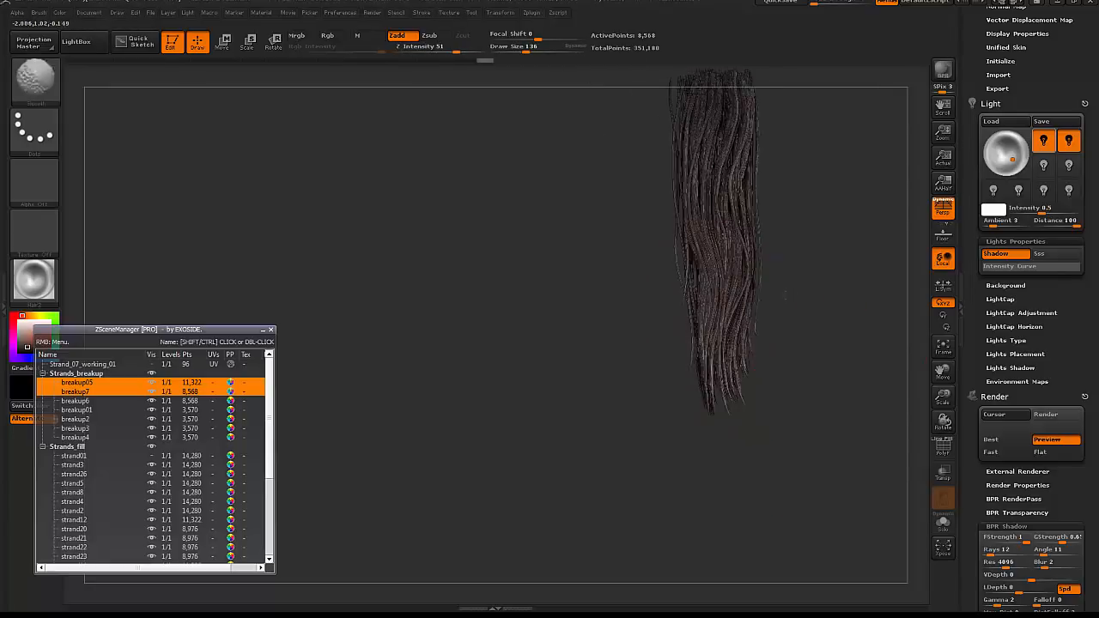
key("space")
mouse_move(713, 293)
left_mouse_down()
mouse_move(701, 293)
mouse_move(714, 273)
left_mouse_up()
left_click_drag(704, 215, 709, 203)
left_click_drag(787, 228, 850, 230)
key("space")
mouse_move(713, 230)
left_mouse_down()
mouse_move(701, 230)
mouse_move(694, 200)
left_mouse_up()
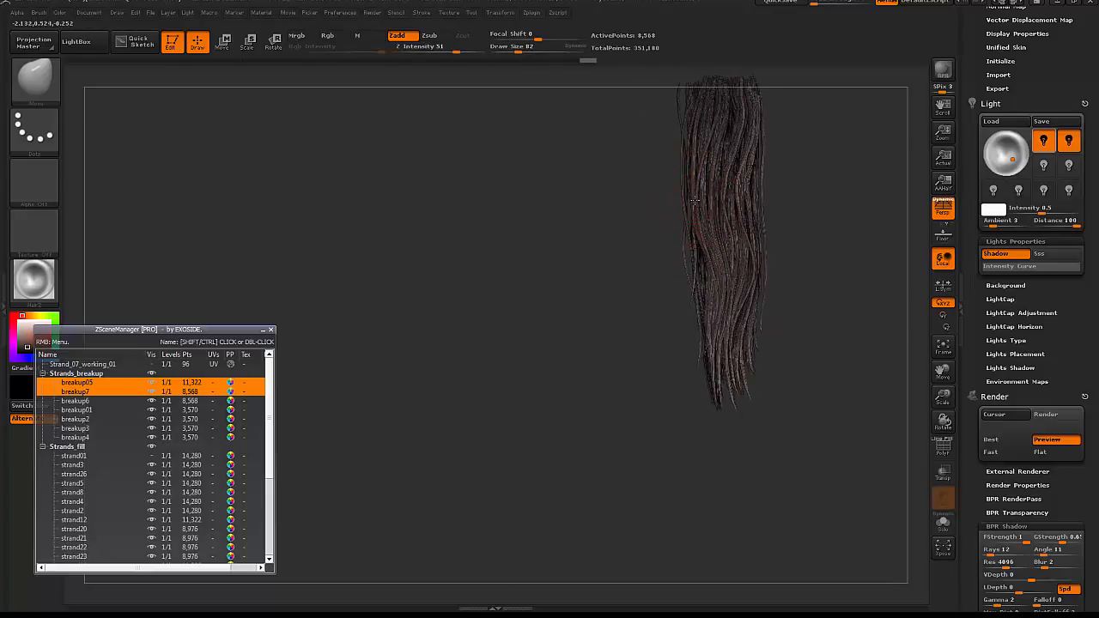
- Adjust the new copy's root end with the Move brush at Draw Size 113 and render with BPR
left_click_drag(853, 175, 875, 254, "alt")
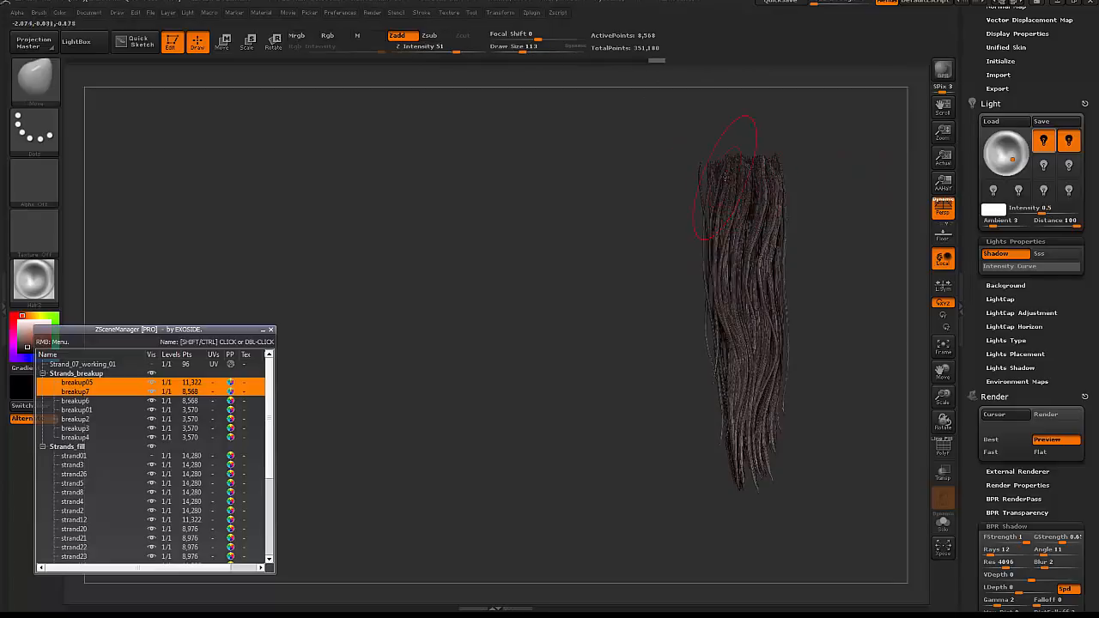
key("space")
left_click_drag(724, 177, 715, 178)
key("bracketright")
mouse_move(864, 208)
left_mouse_down()
mouse_move(809, 241)
mouse_move(821, 265)
left_mouse_up()
key("shift")
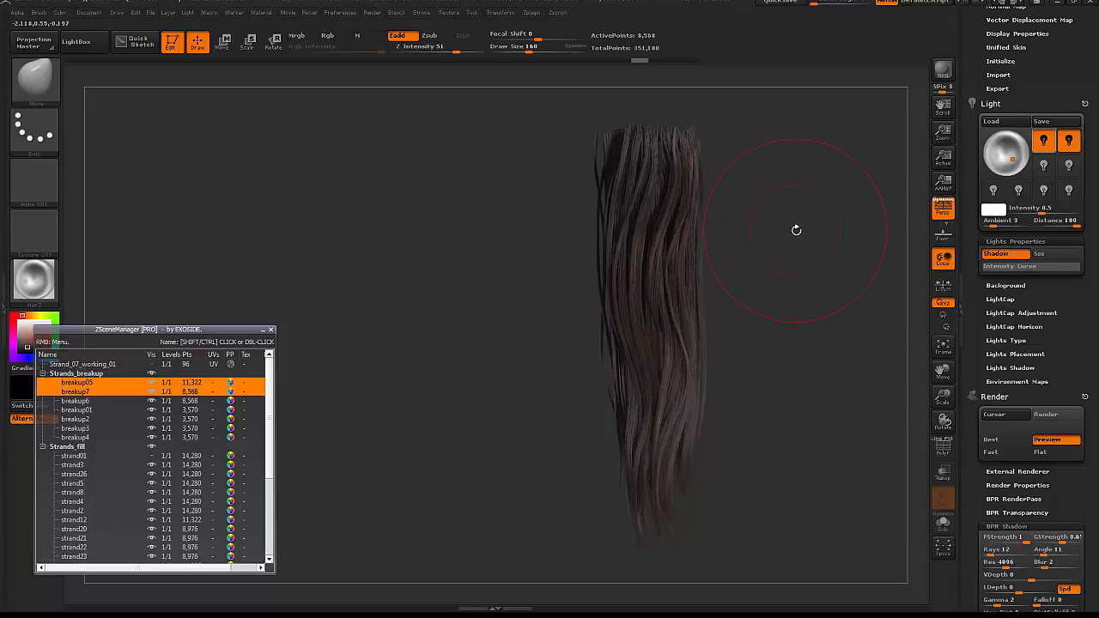
- Select a breakup strand in the middle of the hair, isolate it, and hide some fibers at its root
left_click_drag(800, 258, 661, 247)
left_click(662, 253, "alt")
key("shift+s")
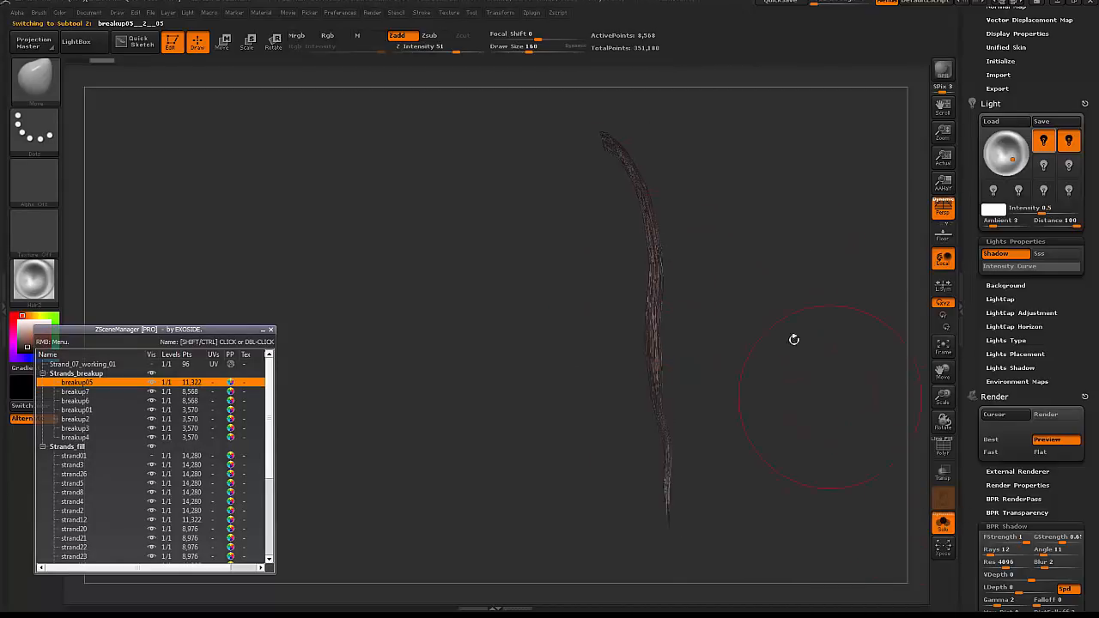
left_click_drag(795, 338, 696, 169)
left_click_drag(693, 110, 666, 134, "ctrl+alt+shift")
- Delete the hidden fibers from the isolated strand and open its FiberMesh BPR settings
left_click_drag(974, 47, 961, 480)
left_click_drag(969, 171, 969, 383)
left_click(1003, 236)
left_click_drag(1000, 260, 1000, 206)
left_click(1010, 417)
left_click_drag(977, 417, 977, 194)
left_click(1006, 418)
left_click(1005, 99)
- Toggle transparency on the thinned strand, show all strands again, and examine the hair from several angles
left_click_drag(867, 331, 912, 370)
left_click(943, 472)
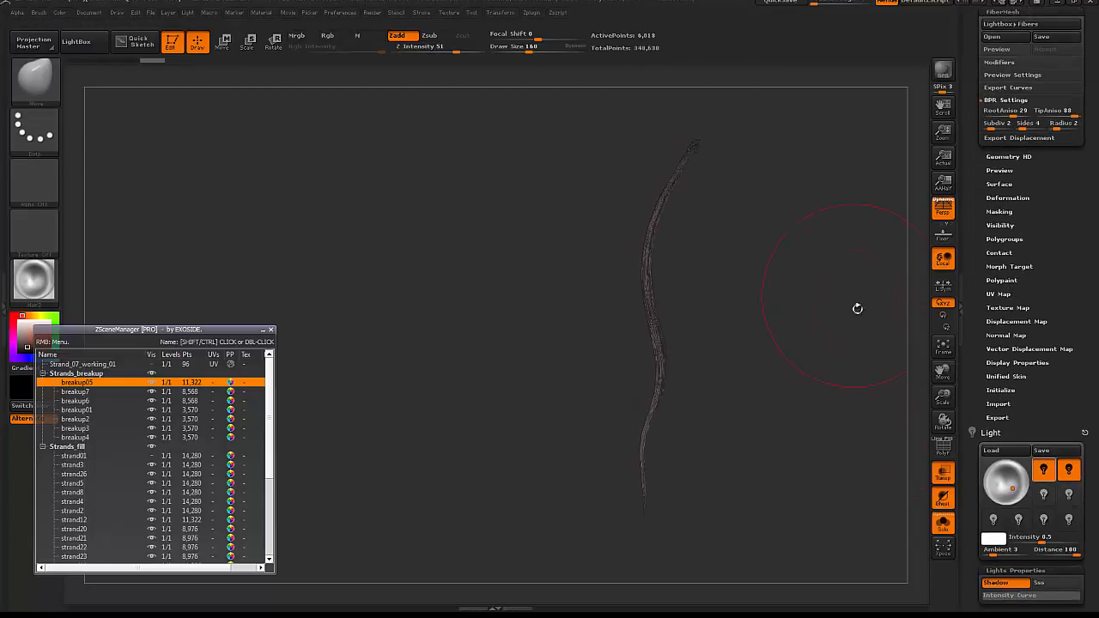
left_click(943, 472)
left_click(943, 523)
mouse_move(869, 306)
left_mouse_down()
mouse_move(829, 297)
mouse_move(790, 238)
mouse_move(773, 123)
left_mouse_up()
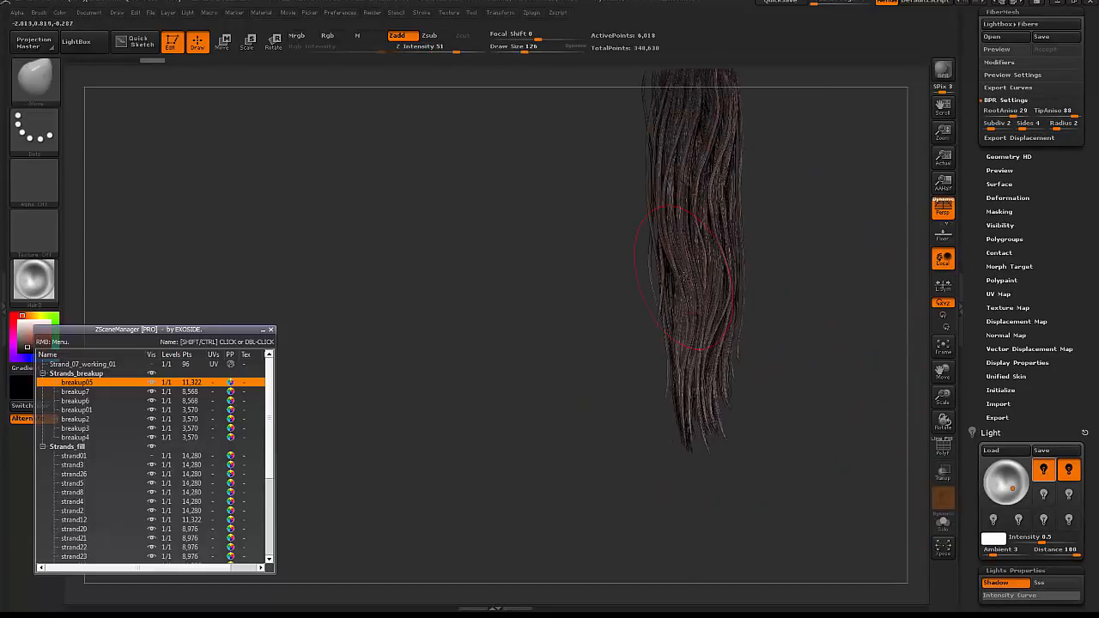
mouse_move(786, 269)
left_mouse_down()
mouse_move(758, 248)
mouse_move(685, 244)
left_mouse_up()
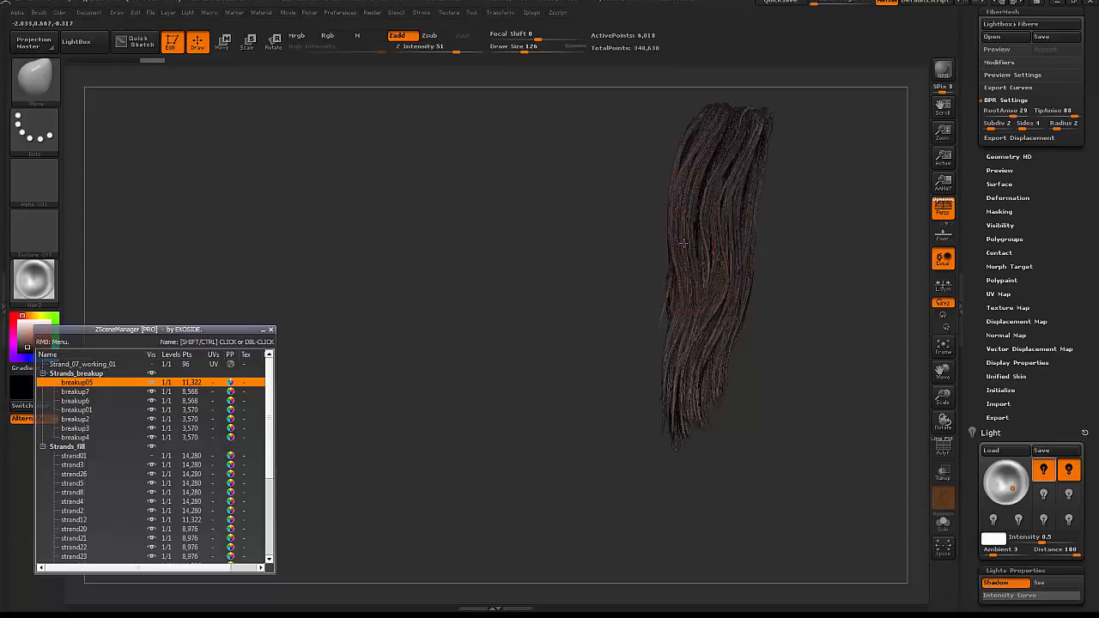
- Duplicate the thinned breakup strand and reposition the copy within the hair using Transpose Move
right_click(109, 383)
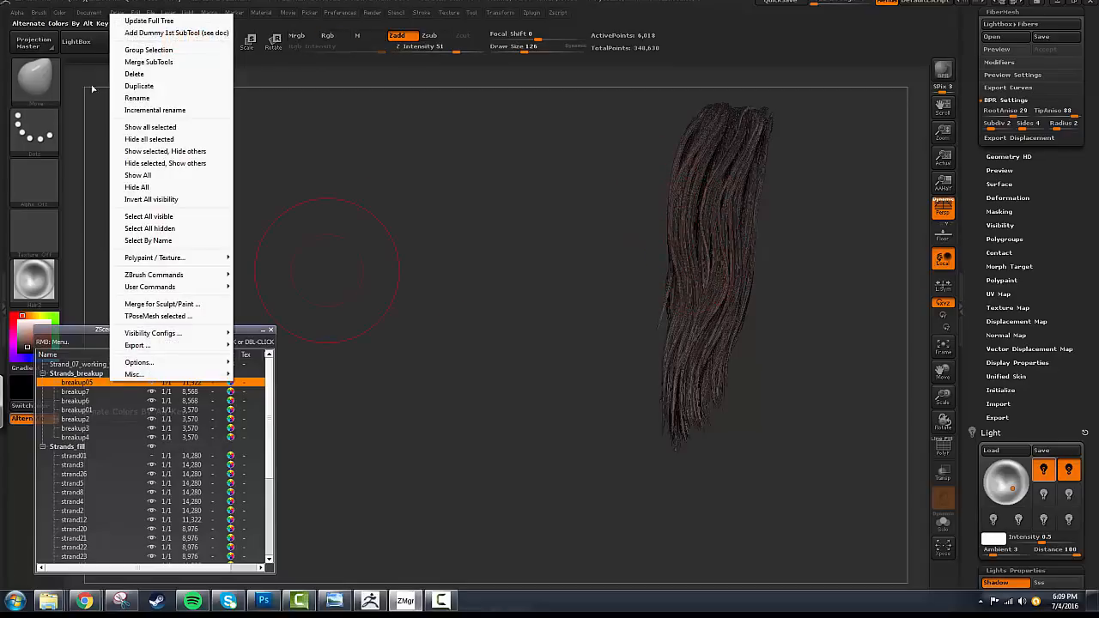
left_click(157, 88)
left_click_drag(577, 254, 824, 361)
key("w")
left_click_drag(798, 278, 707, 306)
left_click_drag(790, 311, 713, 307)
left_click_drag(699, 303, 686, 305)
left_click_drag(620, 314, 731, 297)
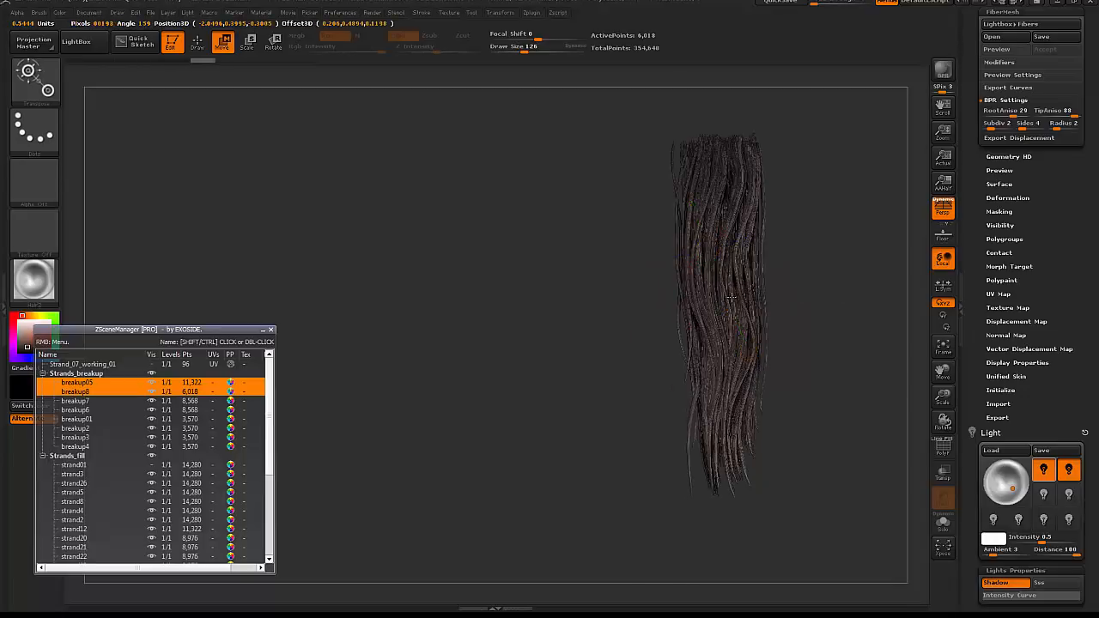
- Pull the lower half of the thinned copy into place with the Move brush at Draw Size 170
key("q")
left_click_drag(640, 368, 702, 353)
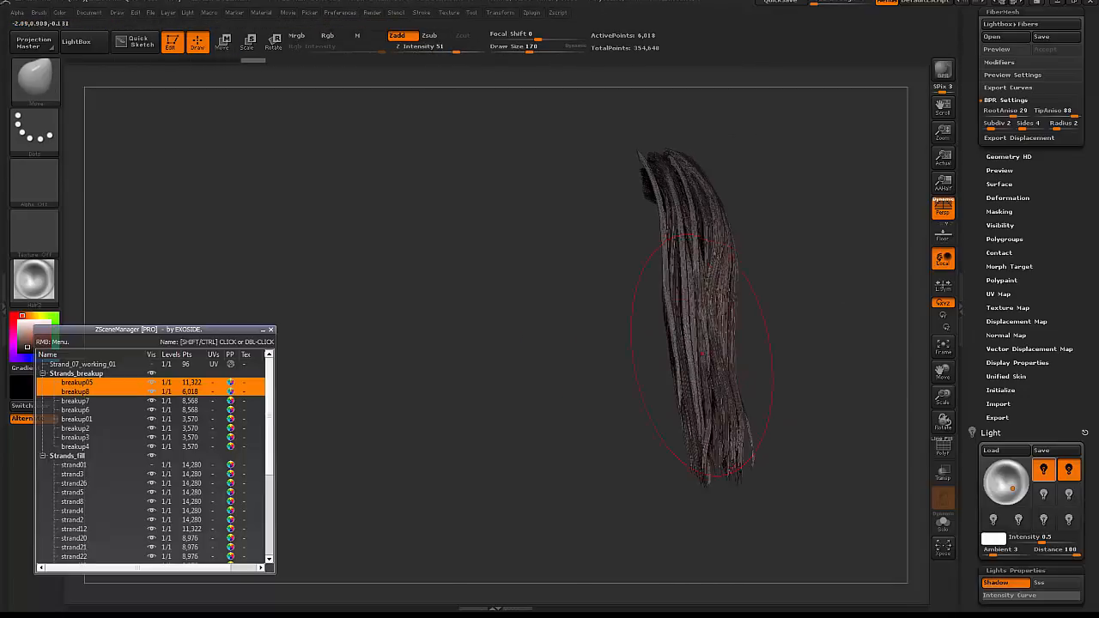
mouse_move(777, 468)
left_mouse_down()
mouse_move(712, 386)
mouse_move(702, 393)
left_mouse_up()
key("space")
mouse_move(735, 481)
left_mouse_down()
mouse_move(704, 468)
mouse_move(683, 376)
left_mouse_up()
- Refine the middle and tip of the thinned copy with smaller Move brush strokes at Draw Size 118
key("space")
left_click_drag(719, 314, 705, 315)
key("space")
left_click_drag(705, 376, 709, 376)
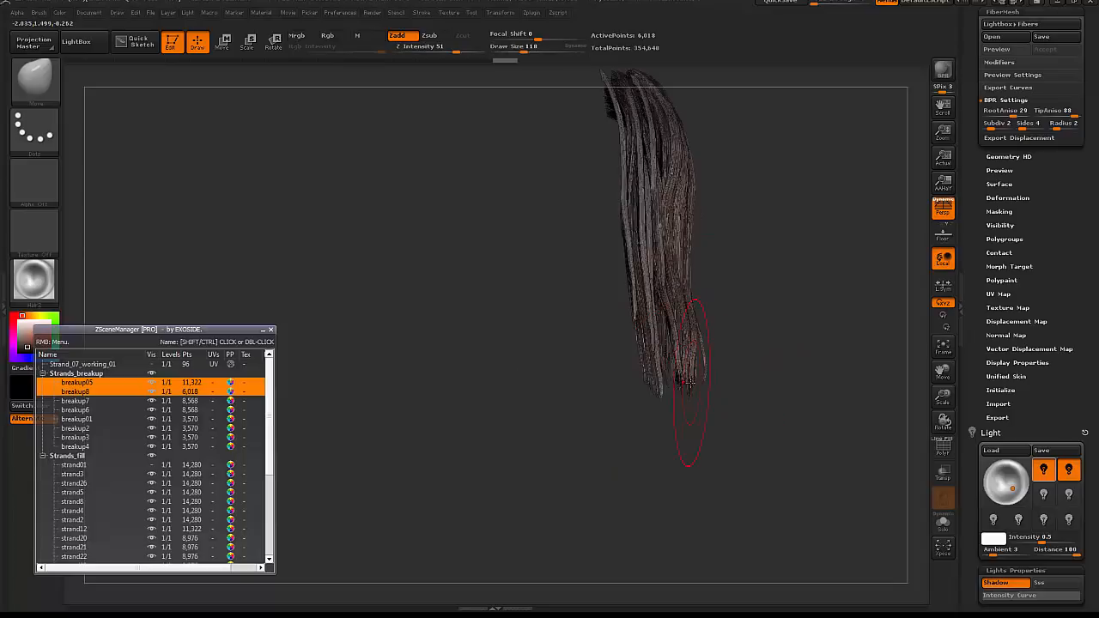
mouse_move(690, 419)
left_mouse_down()
mouse_move(743, 412)
mouse_move(635, 429)
left_mouse_up()
- Adjust the thinned copy's lower end with the Move brush, redo the undone strokes, and refine at Draw Size 82
key("space")
left_click_drag(692, 363, 712, 345)
left_click(669, 297, "alt")
key("ctrl+shift+z")
key("space")
key("ctrl+shift+z")
key("ctrl+shift+z")
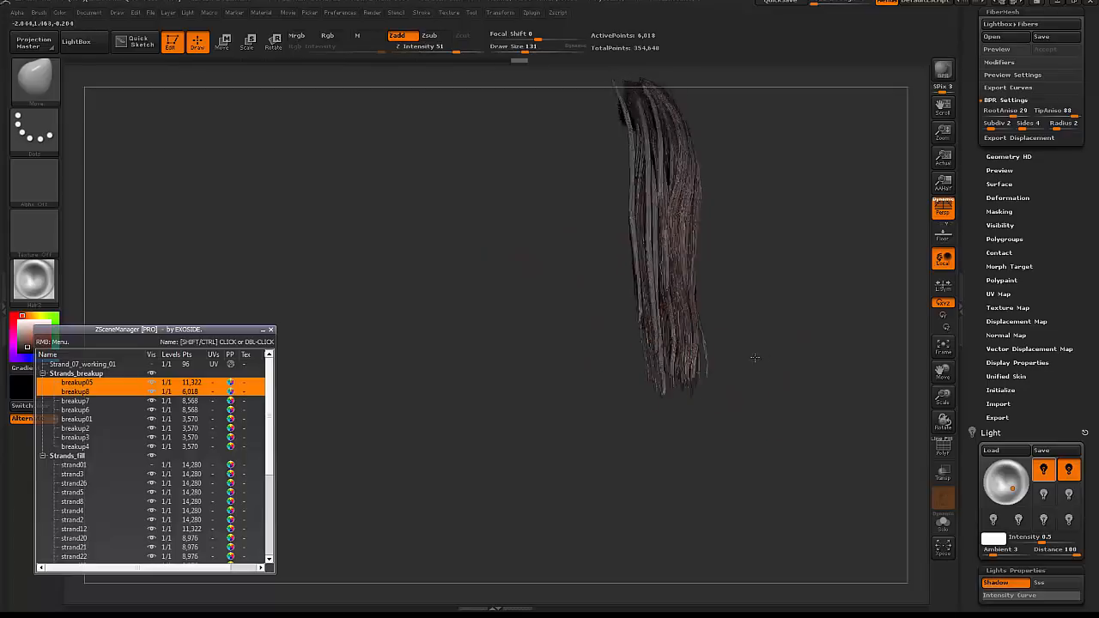
key("space")
left_click_drag(672, 284, 664, 283)
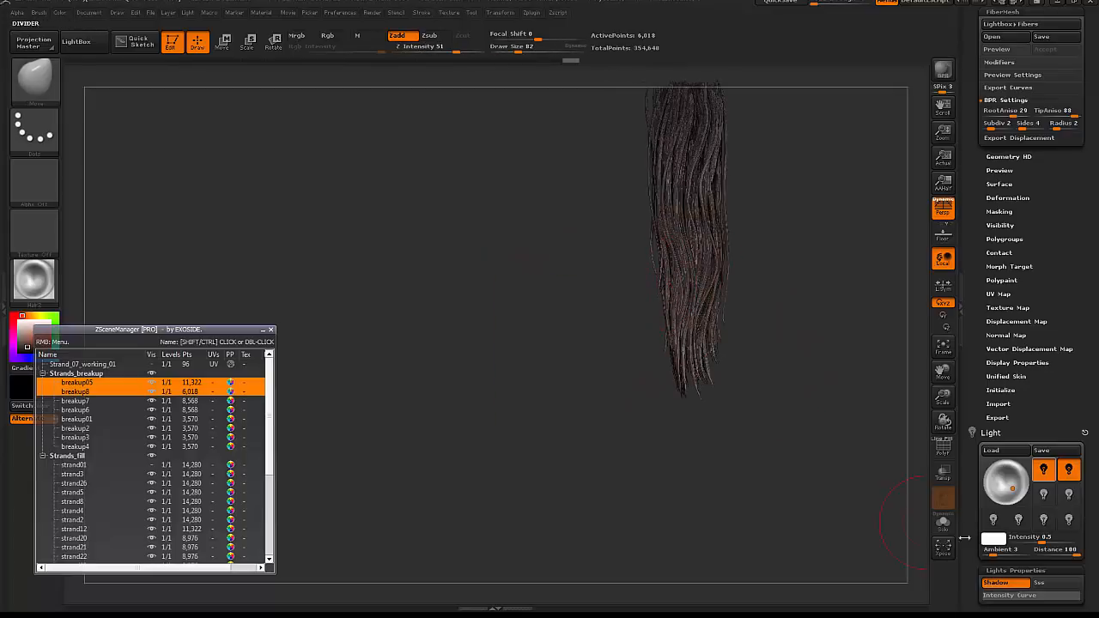
- Roughen the isolated breakup strand with the GroomTurbulence brush and check it within the full hair in a BPR render
left_click(942, 521)
key("b")
left_click(684, 294)
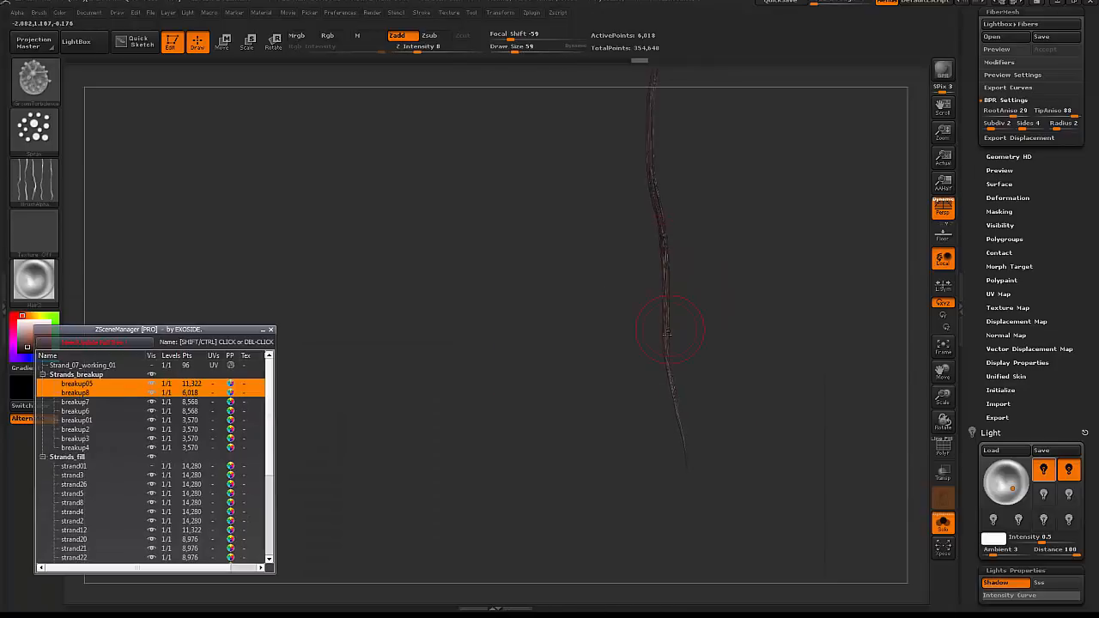
left_click(942, 521)
key("space")
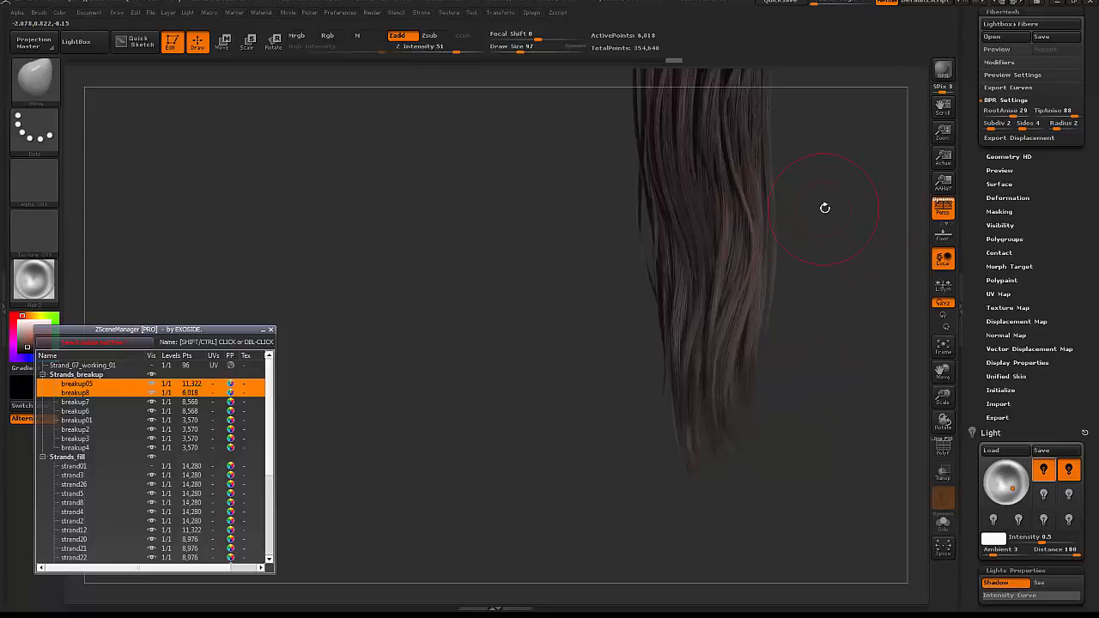
mouse_move(835, 219)
left_mouse_down()
mouse_move(861, 318)
mouse_move(846, 327)
left_mouse_up()
left_click_drag(850, 376, 856, 395)
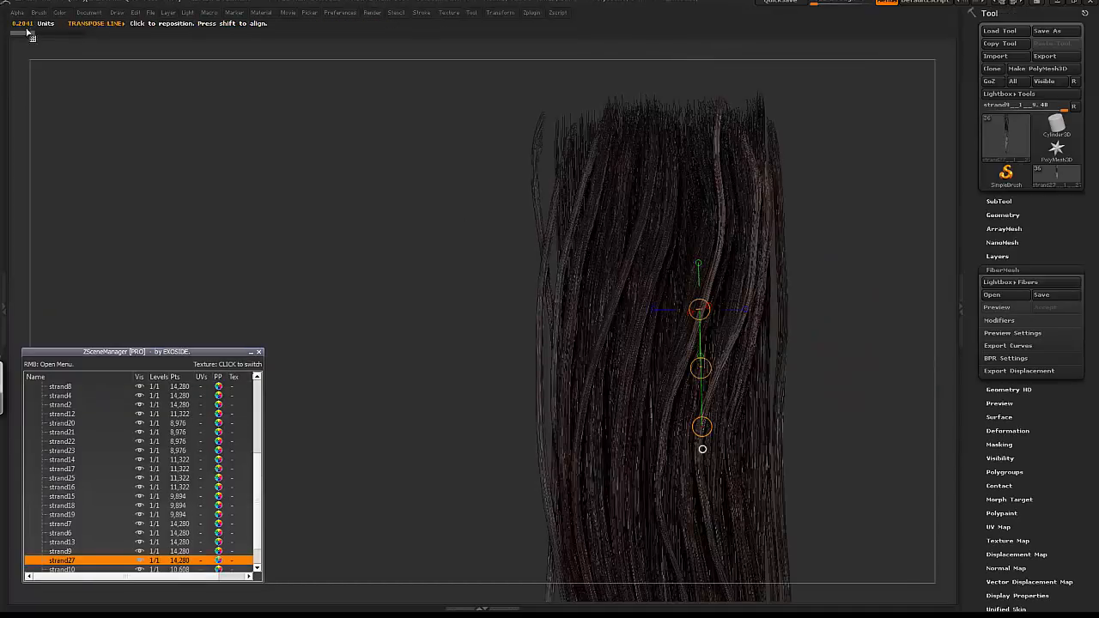
- Turn off Auto Mask FiberMesh for the Transpose brush
left_click(38, 13)
left_click(34, 27)
left_click(999, 400)
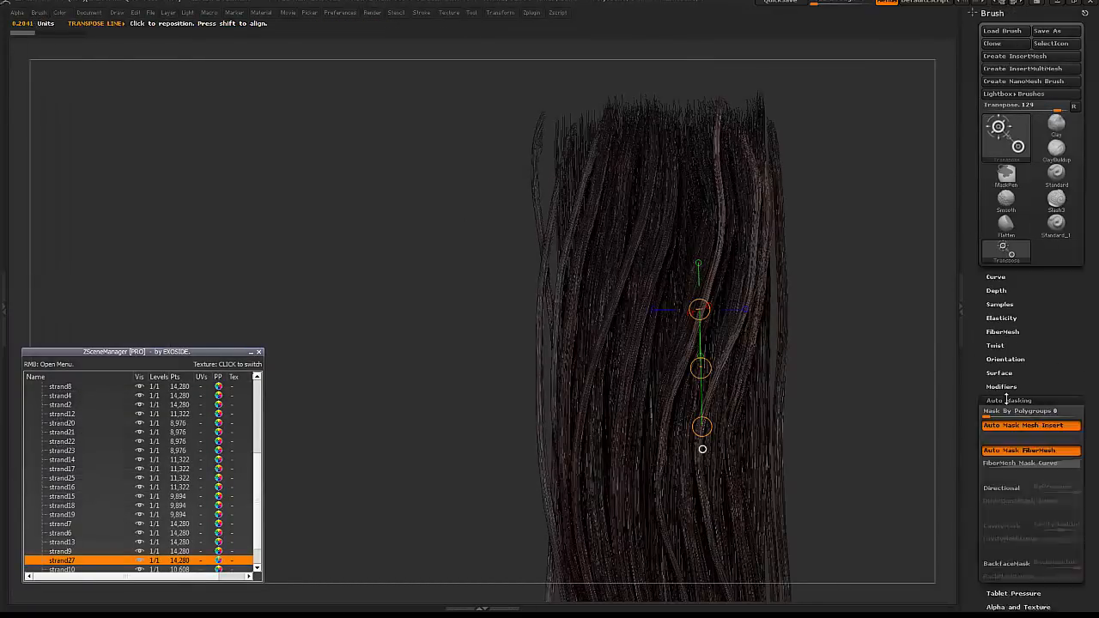
left_click(1015, 382)
- Move strand27 clear of the hair mass with Transpose Move
left_click_drag(698, 369, 669, 375)
key("ctrl+z")
mouse_move(690, 374)
right_mouse_down()
mouse_move(679, 374)
mouse_move(701, 369)
right_mouse_up()
left_click_drag(702, 368, 365, 358)
right_click_drag(364, 358, 445, 356)
- Delete the strand27 subtool and confirm the deletion
right_click(76, 561)
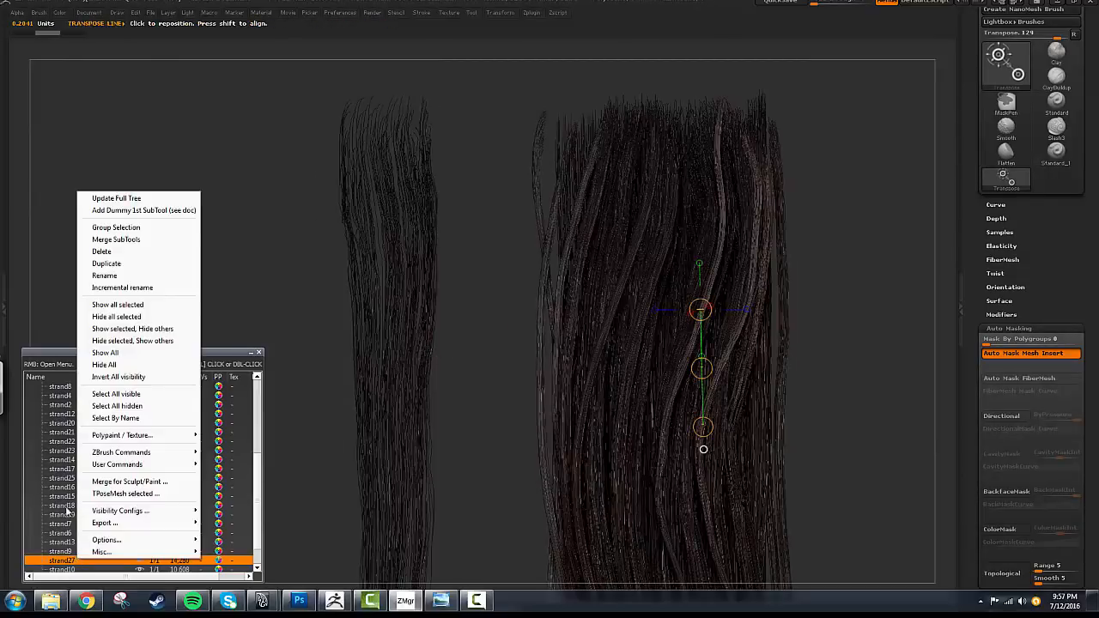
left_click(117, 253)
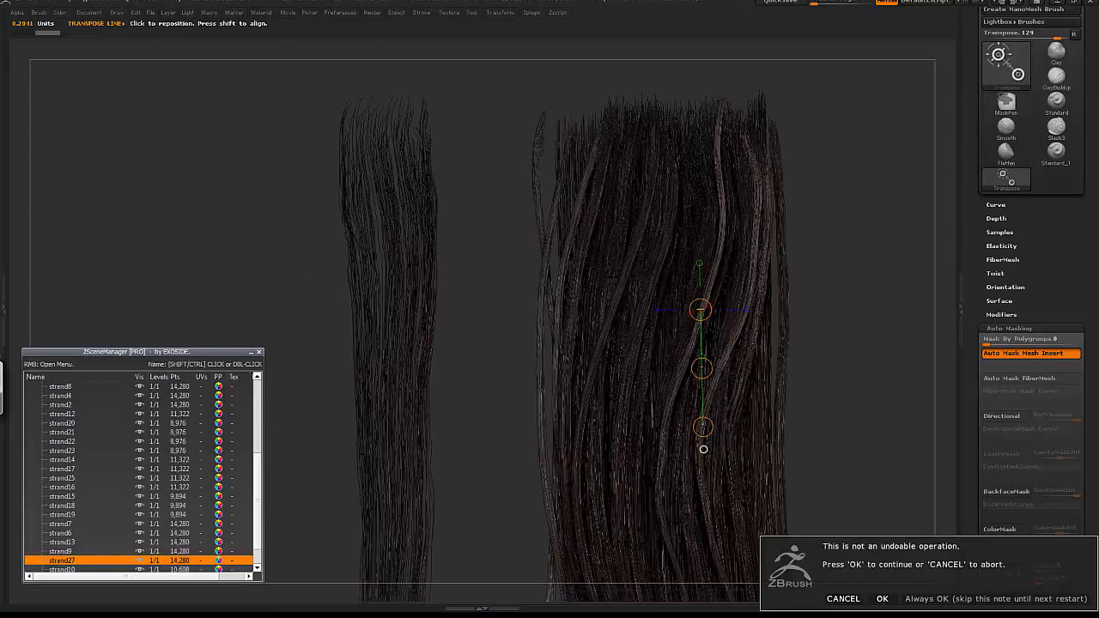
left_click(881, 598)
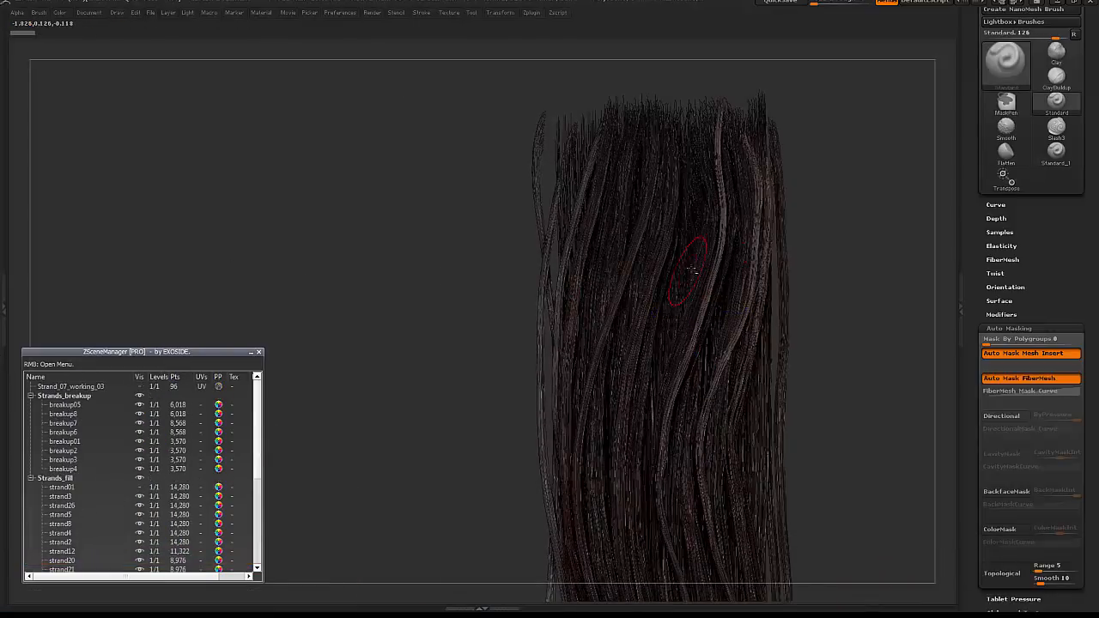
- Switch to the Move brush, pick strand14 in the hair and duplicate it
left_click(697, 279, "alt")
key("b")
key("m")
key("v")
key("space")
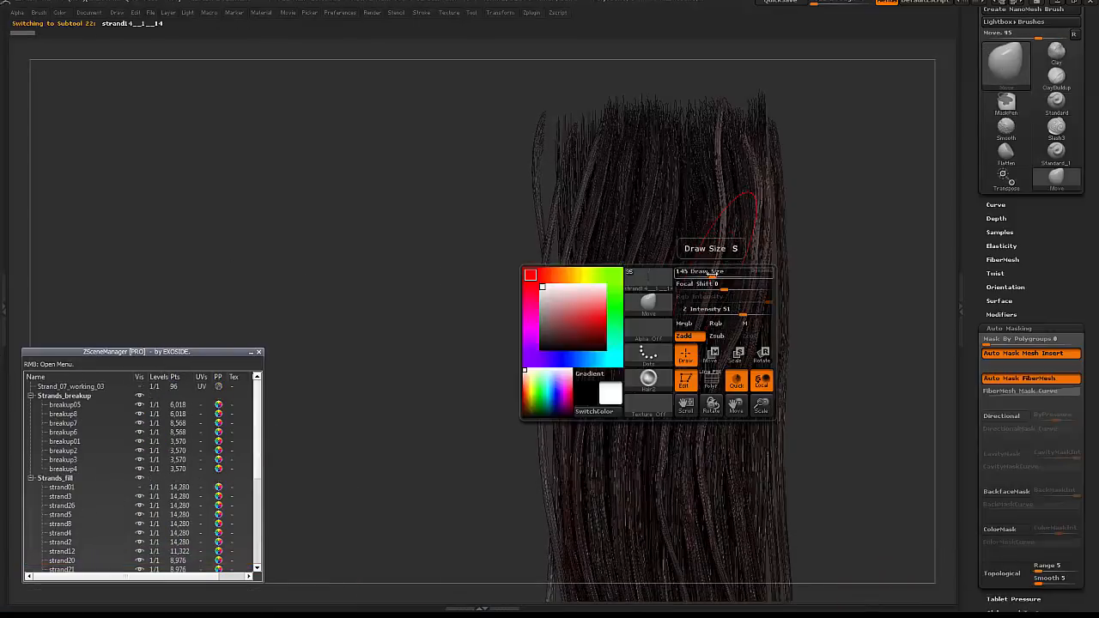
left_click_drag(256, 469, 255, 514)
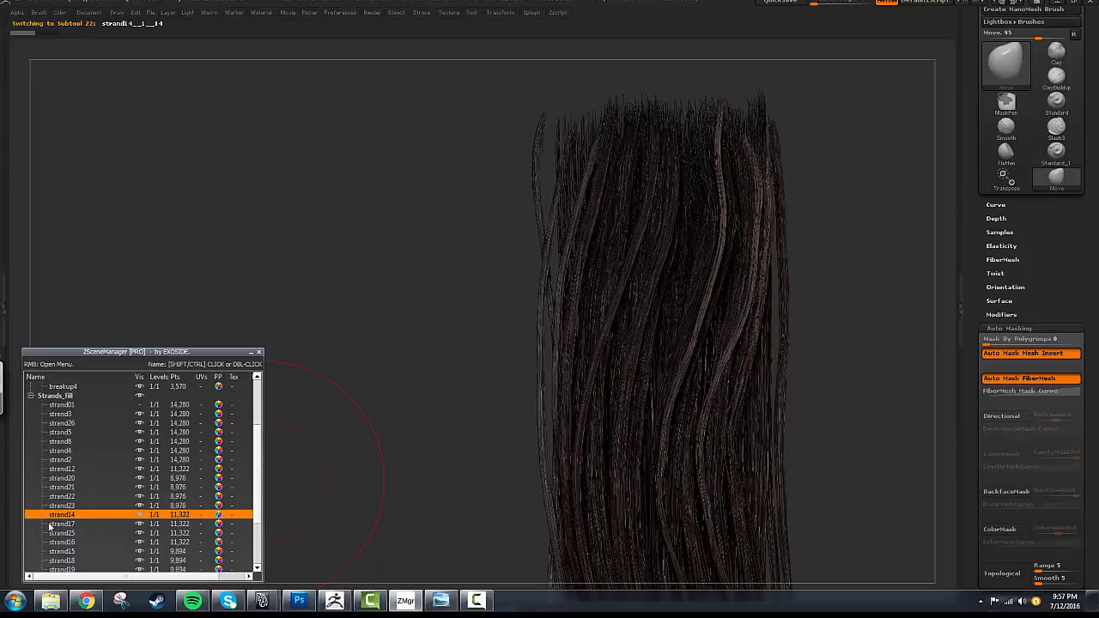
right_click(66, 515)
left_click(101, 217)
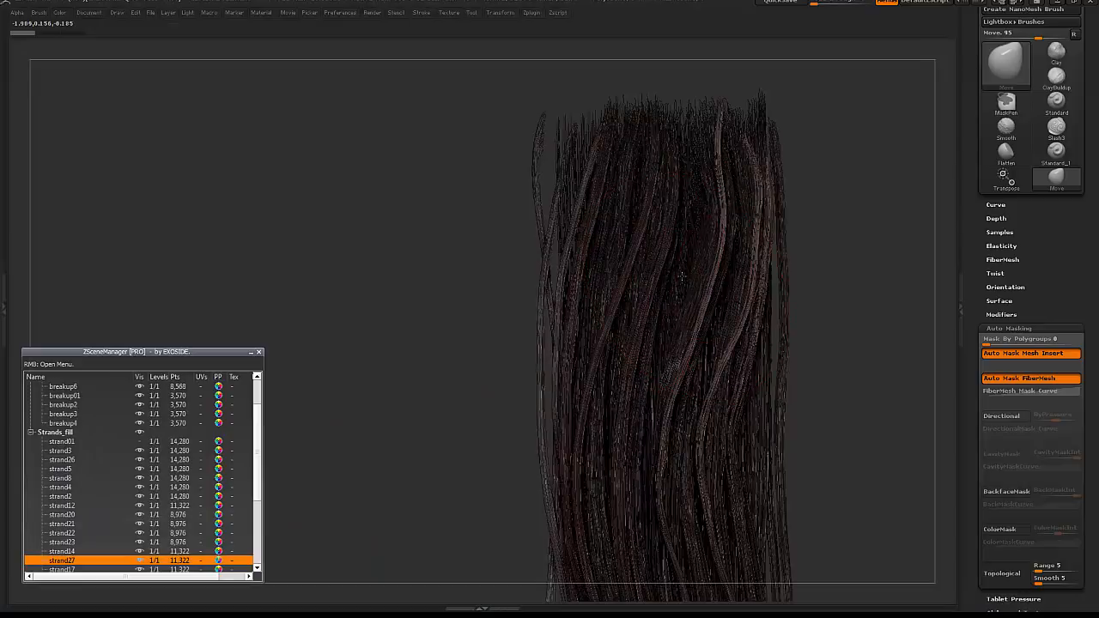
- Reposition the strand14 copy with Transpose Move and turn off Auto Mask FiberMesh for the Move brush
key("w")
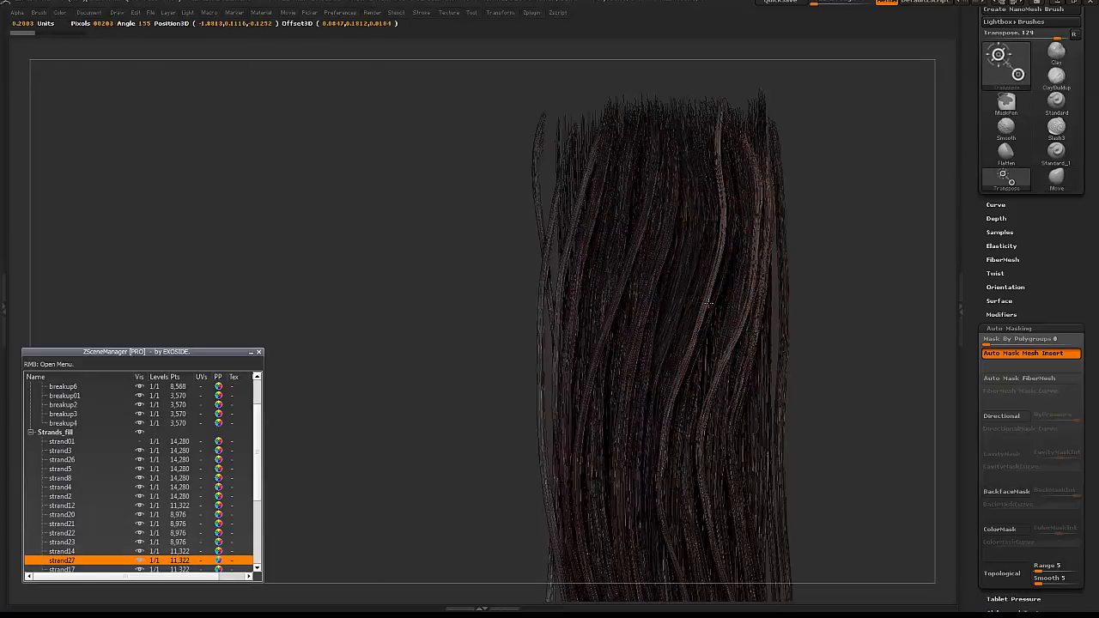
key("q")
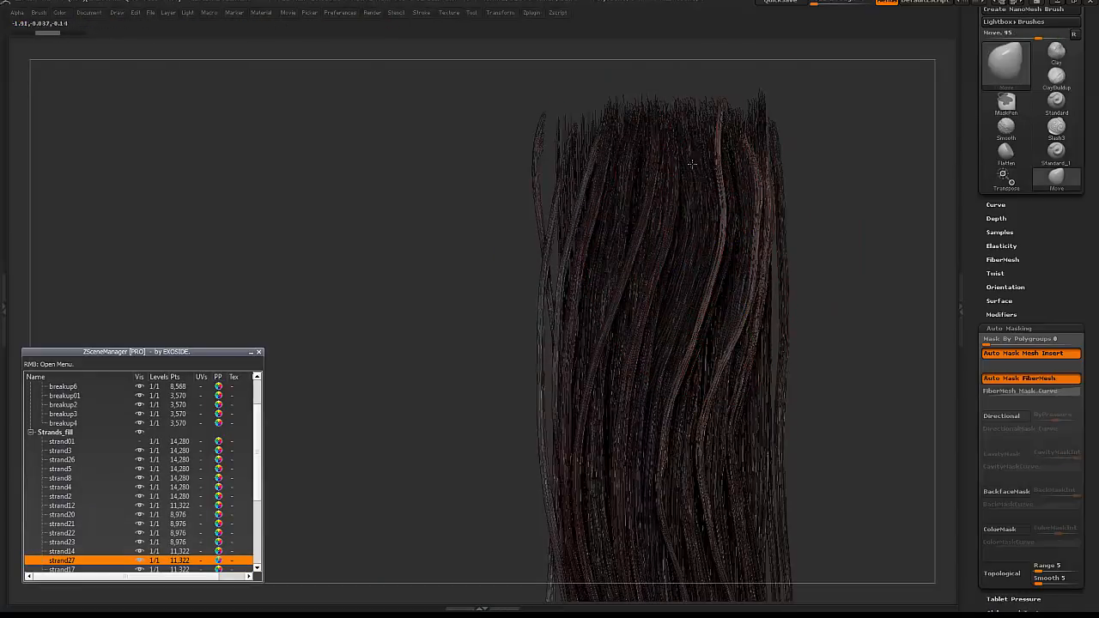
left_click(1019, 378)
- Check the hair with the strand14 copy in a BPR render
right_click_drag(636, 386, 620, 297, "alt")
right_click_drag(731, 251, 725, 350, "alt")
right_click_drag(824, 284, 812, 250, "ctrl")
key("shift+r")
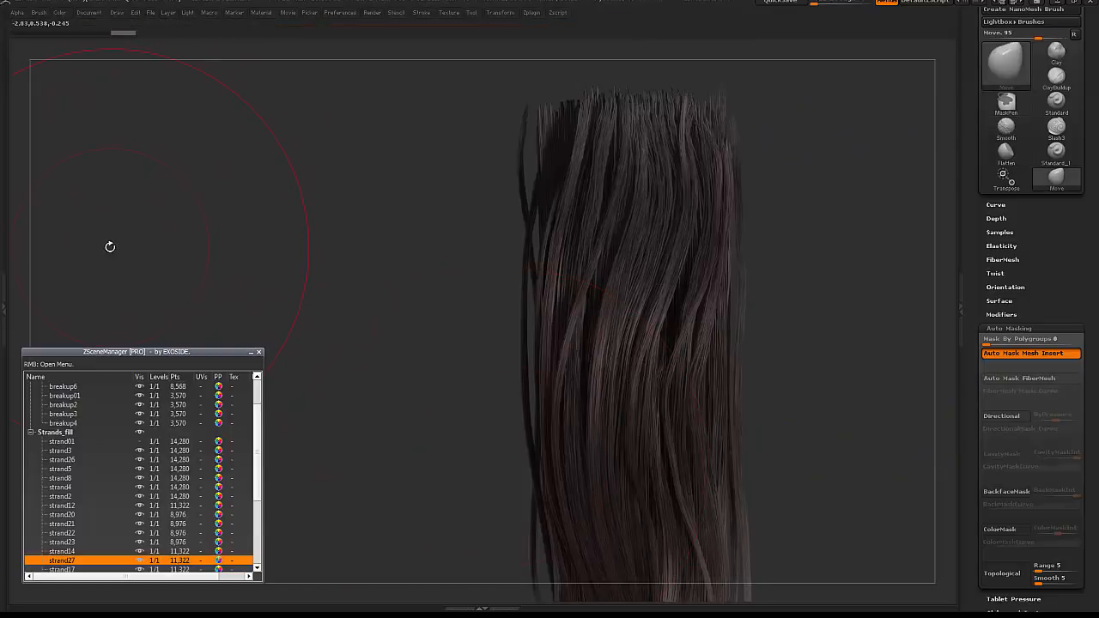
left_click(307, 270)
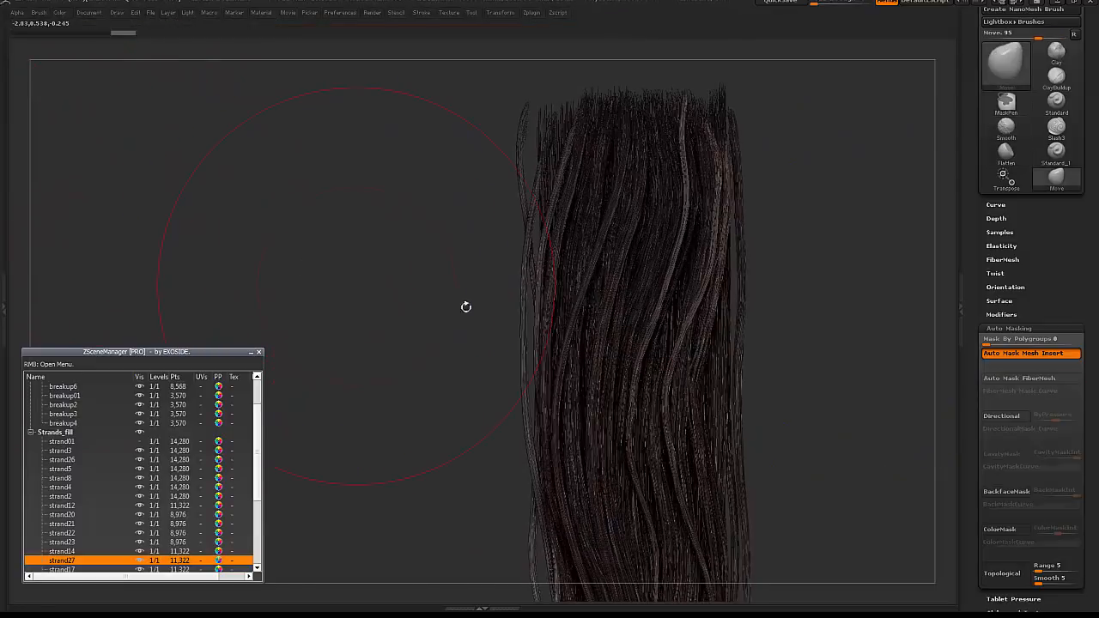
- Isolate the strand14 copy and hide groups of its fibers at the root end with SelectRect
key("Tab")
left_click(947, 525)
mouse_move(833, 382)
left_mouse_down()
mouse_move(802, 397)
mouse_move(841, 292)
mouse_move(827, 321)
left_mouse_up()
key("ctrl+shift")
left_click_drag(733, 183, 701, 222, "ctrl+alt+shift")
left_click_drag(643, 163, 668, 177, "ctrl+alt+shift")
left_click_drag(638, 160, 652, 167)
left_click_drag(781, 244, 729, 256, "ctrl+alt+shift")
left_click_drag(746, 206, 729, 225, "ctrl+alt+shift")
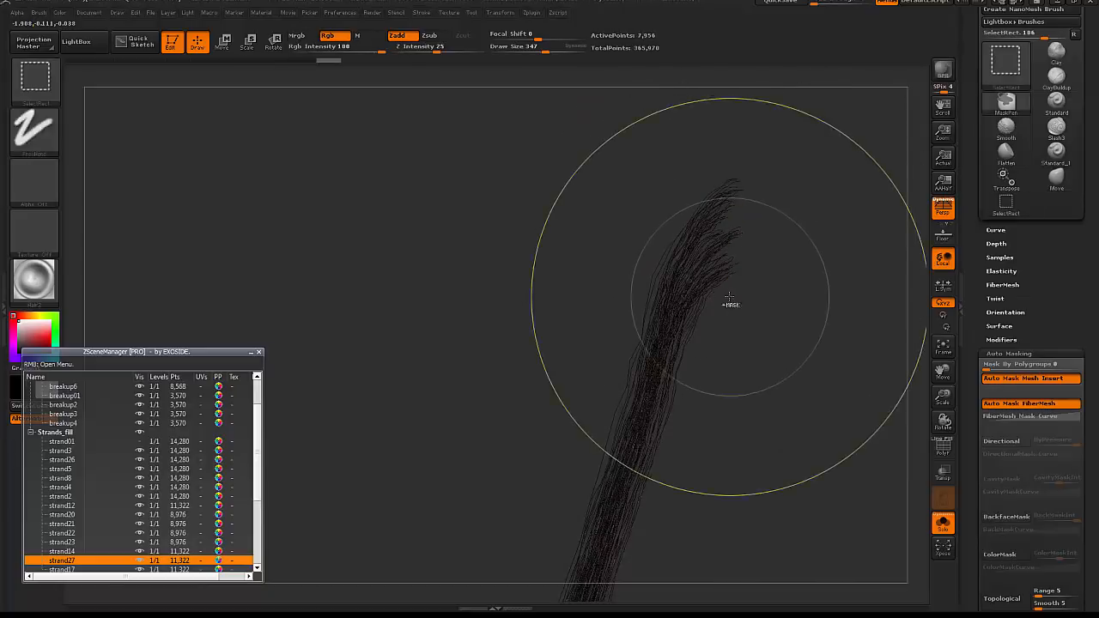
- Hide further fibers of the isolated strand14 copy from other viewing angles
left_click_drag(731, 304, 615, 242)
left_click_drag(557, 204, 605, 240, "ctrl+alt+shift")
left_click_drag(729, 367, 733, 313, "alt")
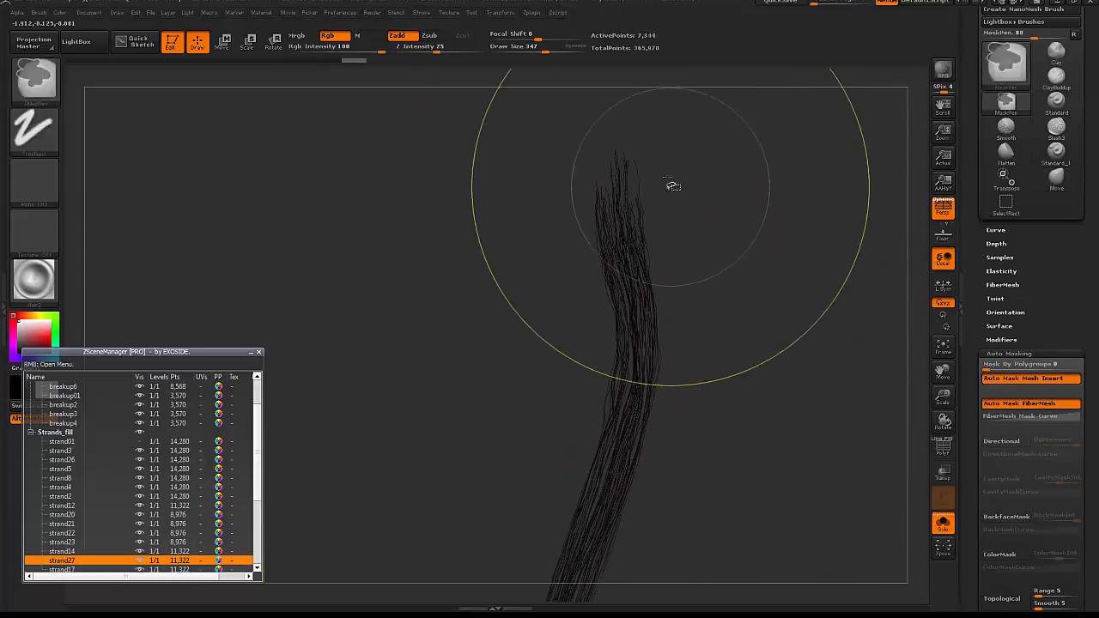
left_click_drag(636, 140, 623, 159, "ctrl+alt+shift")
left_click_drag(691, 210, 846, 296)
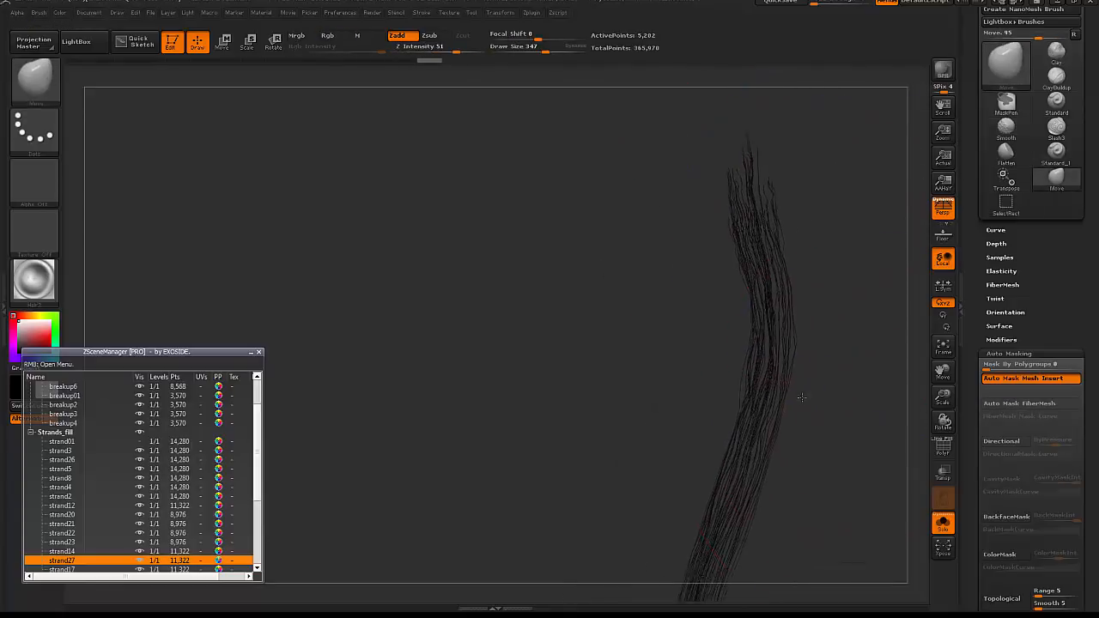
- Show all strands again and check the partly thinned strand14 copy in a BPR render
left_click(942, 522)
left_click(939, 523)
left_click_drag(859, 433, 819, 363, "alt")
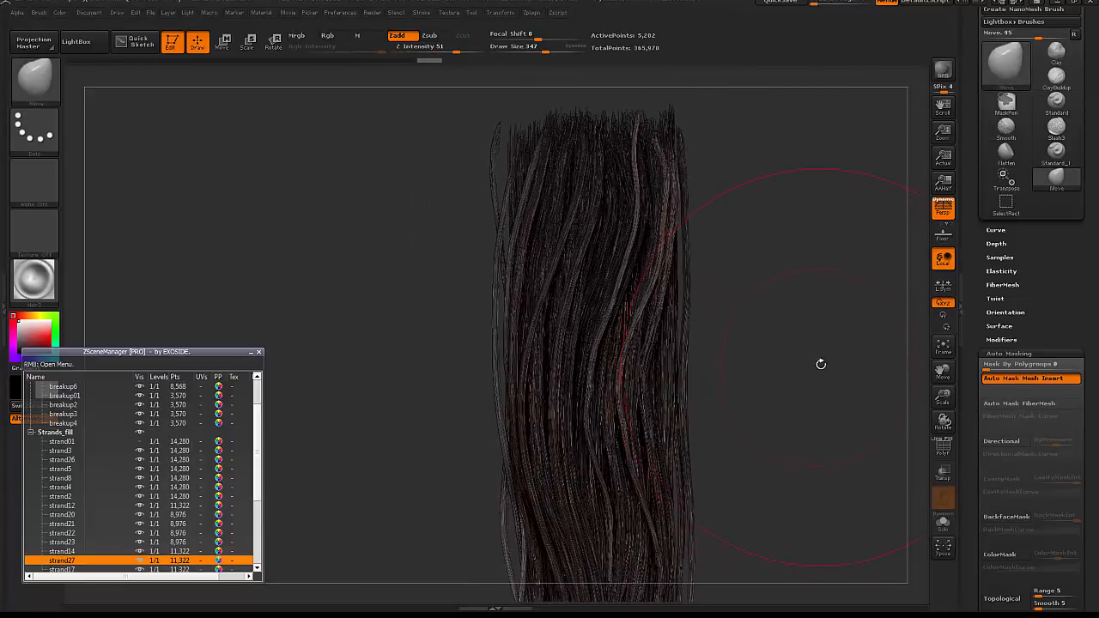
key("shift+r")
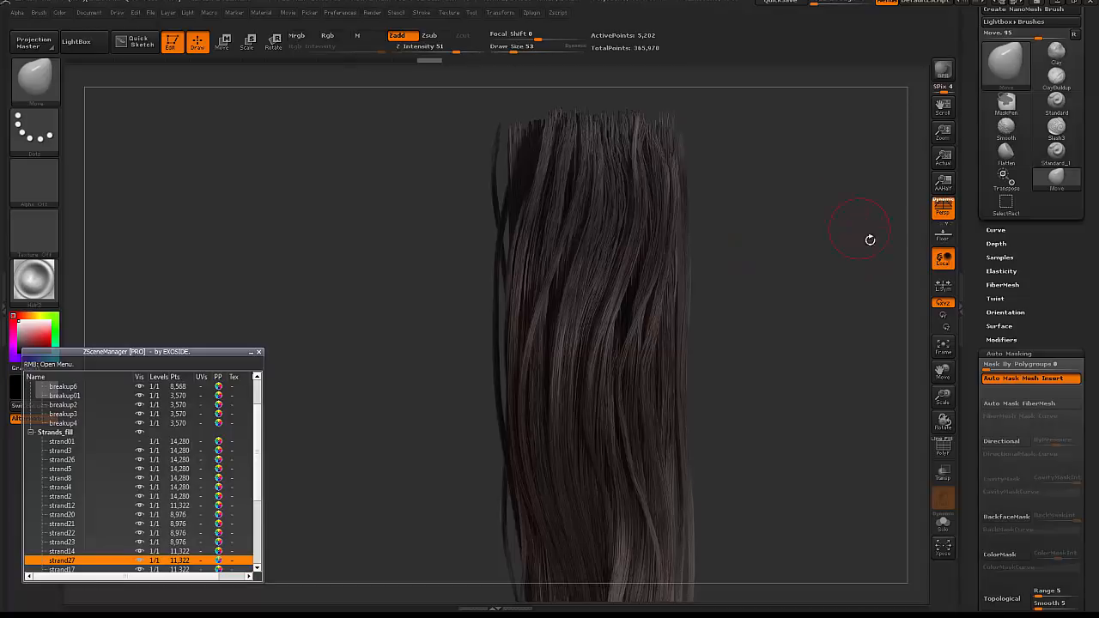
- Isolate the strand14 copy again and hide more of its root fibers with SelectRect until only a sparse strand is left
left_click(942, 522)
key("ctrl+shift")
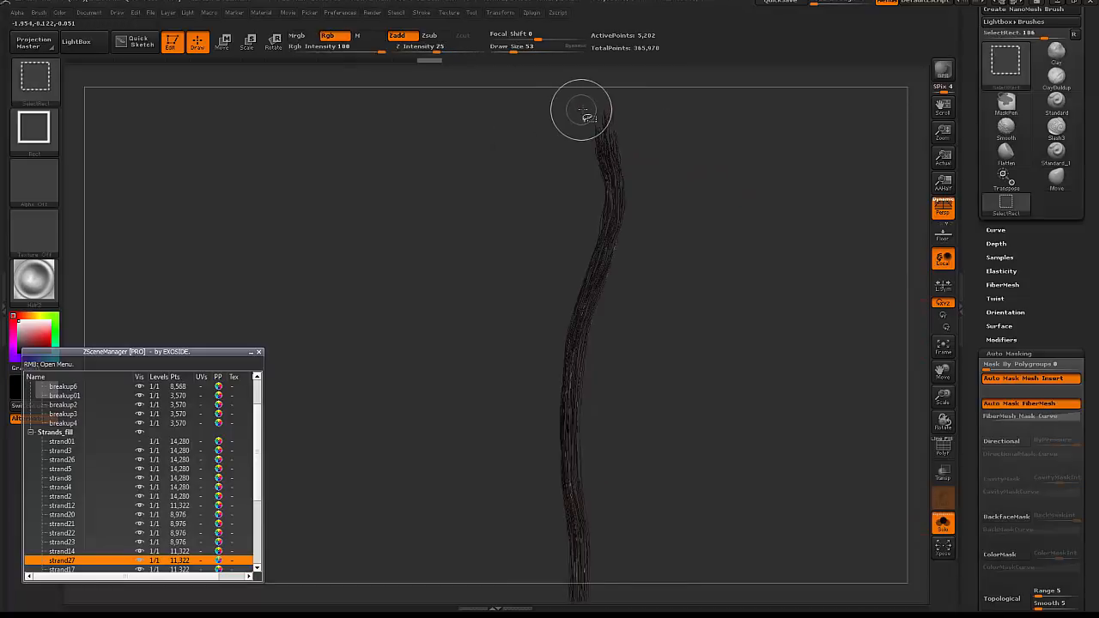
mouse_move(583, 110)
left_mouse_down()
mouse_move(638, 129)
mouse_move(679, 201)
mouse_move(607, 185)
left_mouse_up()
left_click(626, 123, "ctrl+shift")
key("ctrl+z")
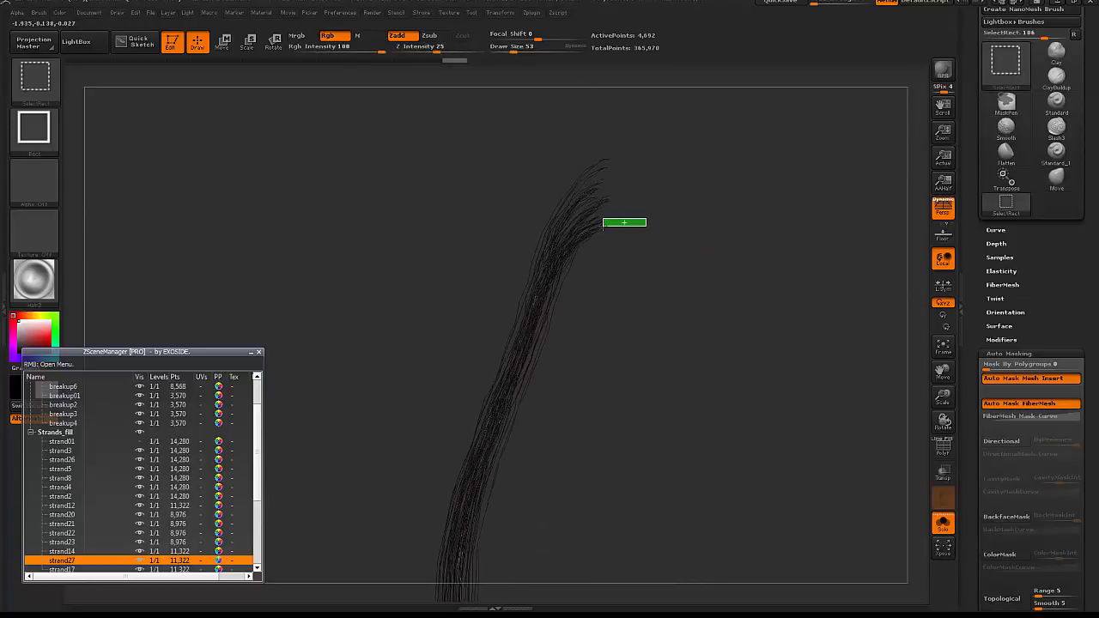
left_click_drag(598, 226, 597, 225, "ctrl+alt+shift")
left_click_drag(636, 221, 672, 211)
left_click_drag(606, 169, 594, 198, "ctrl+alt+shift")
left_click_drag(596, 170, 587, 196, "ctrl+alt+shift")
left_click_drag(604, 149, 611, 196, "ctrl+alt+shift")
mouse_move(629, 174)
left_mouse_down("ctrl+alt+shift")
mouse_move(624, 199)
mouse_move(601, 219)
left_mouse_up("ctrl+alt+shift")
- Delete the hidden fibers of the strand14 copy and check the full hair in a BPR render
scroll(987, 309, "down", 5)
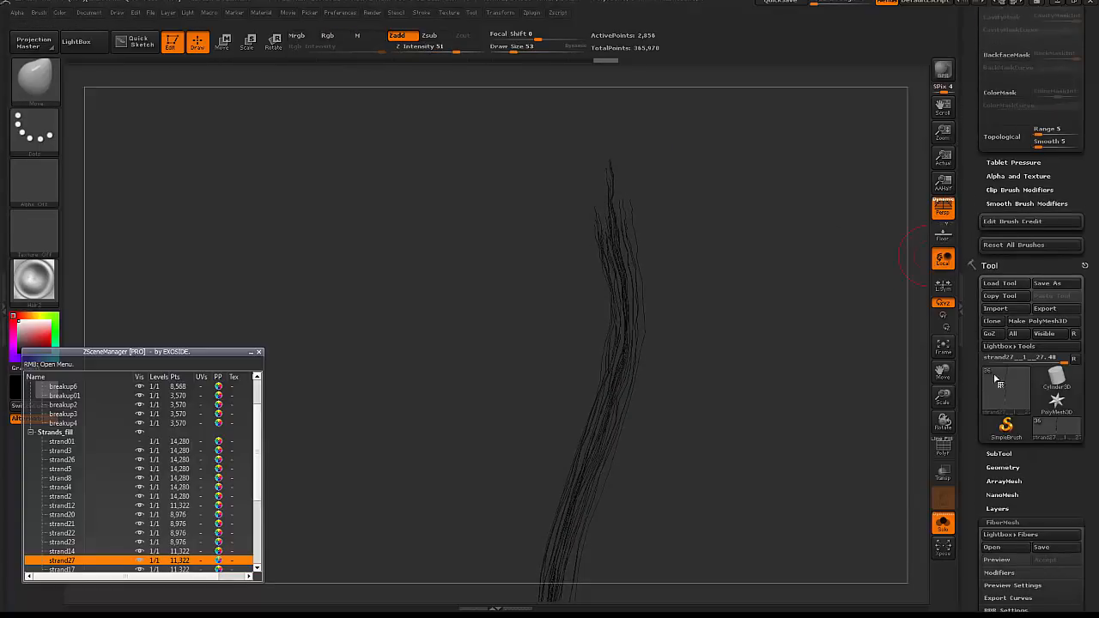
left_click(994, 467)
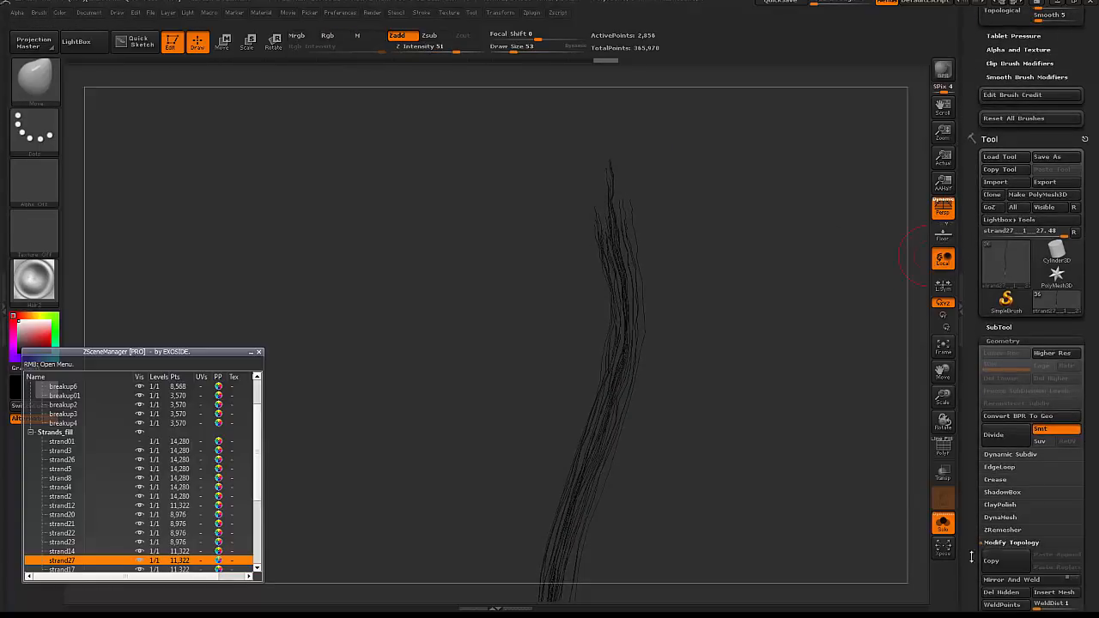
scroll(971, 557, "down", 3)
left_click(943, 522)
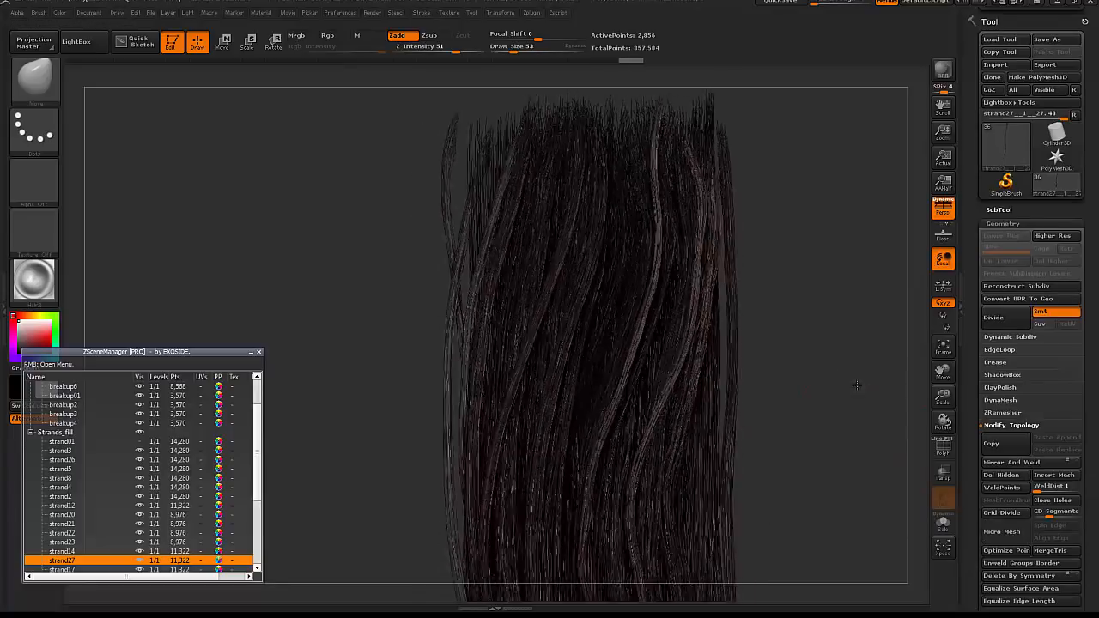
left_click_drag(856, 384, 867, 390)
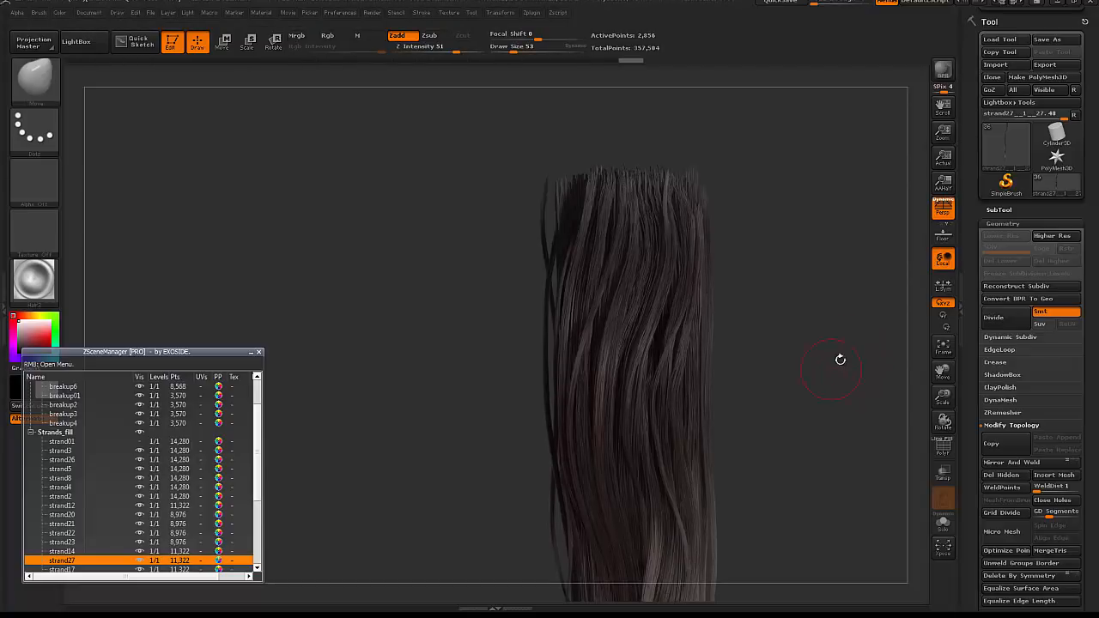
- Select strand19 in the hair and duplicate it
left_click_drag(841, 359, 737, 396)
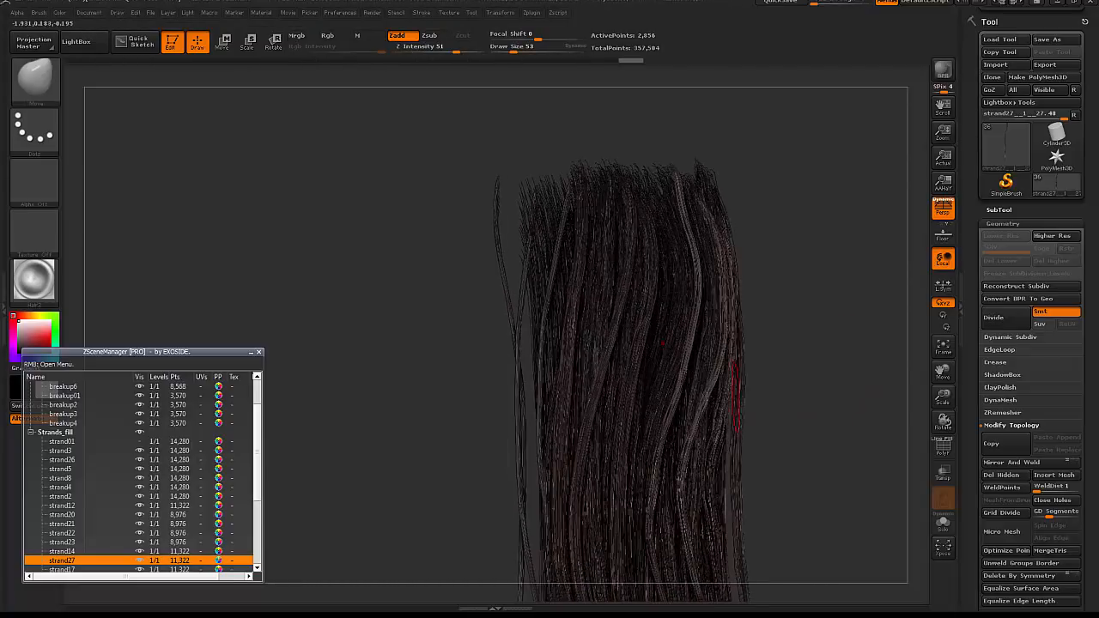
left_click(700, 380, "alt")
key("w")
left_click_drag(258, 421, 259, 483)
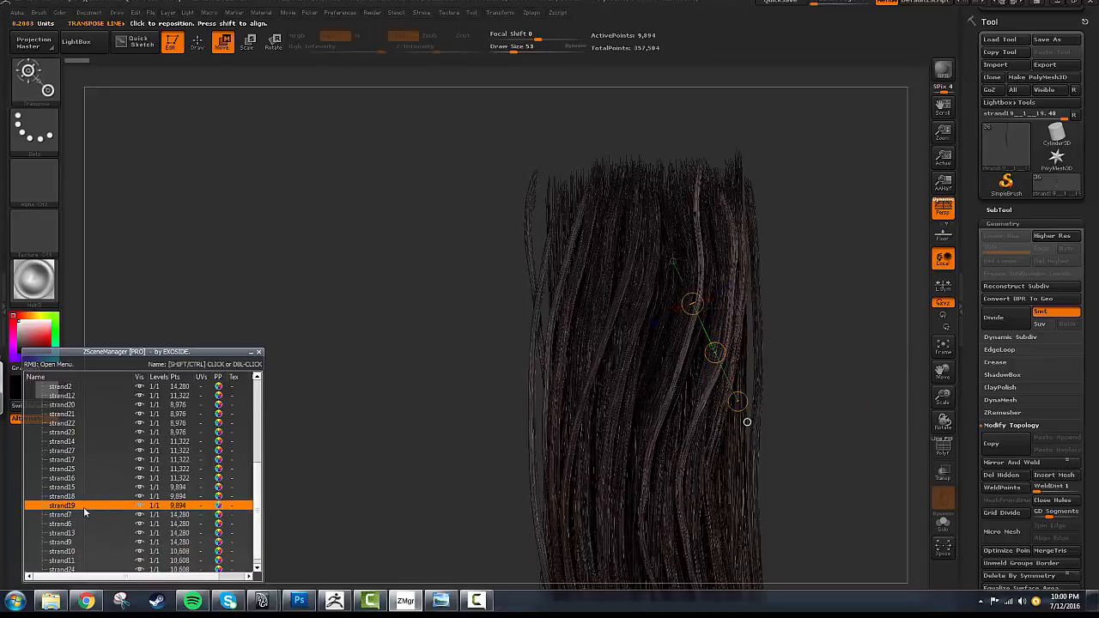
right_click(100, 505)
left_click(166, 208)
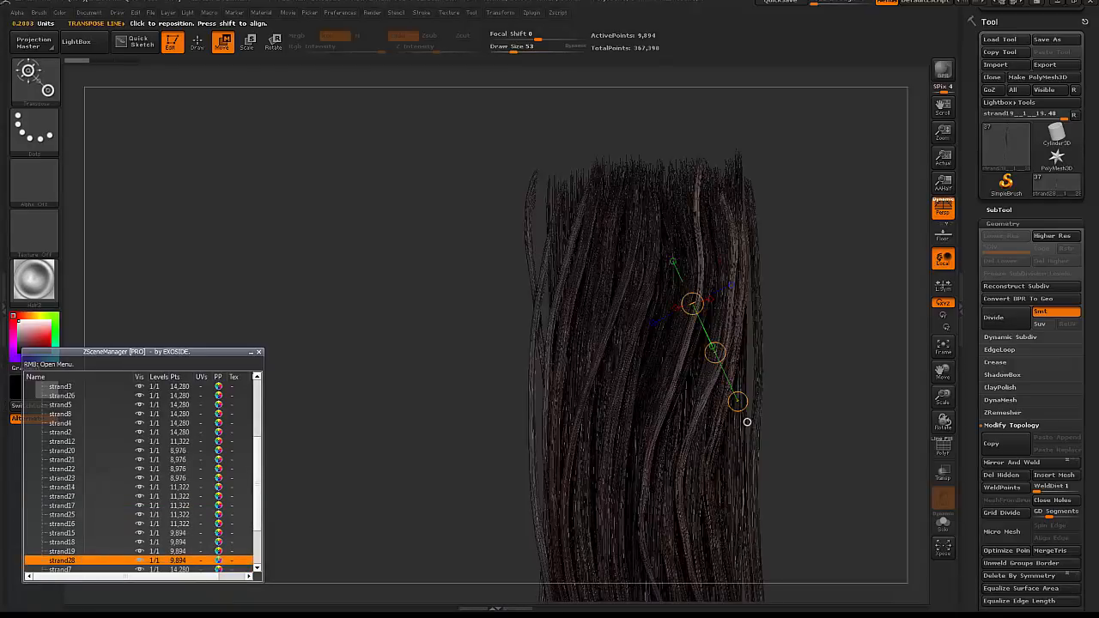
- Reposition the strand19 copy with Transpose Move and set the Move brush to Draw Size 192
left_click_drag(747, 421, 694, 405, "alt")
left_click_drag(660, 334, 652, 334)
left_click_drag(804, 446, 738, 412, "alt")
key("q")
key("space")
key("space")
left_click_drag(661, 443, 688, 444)
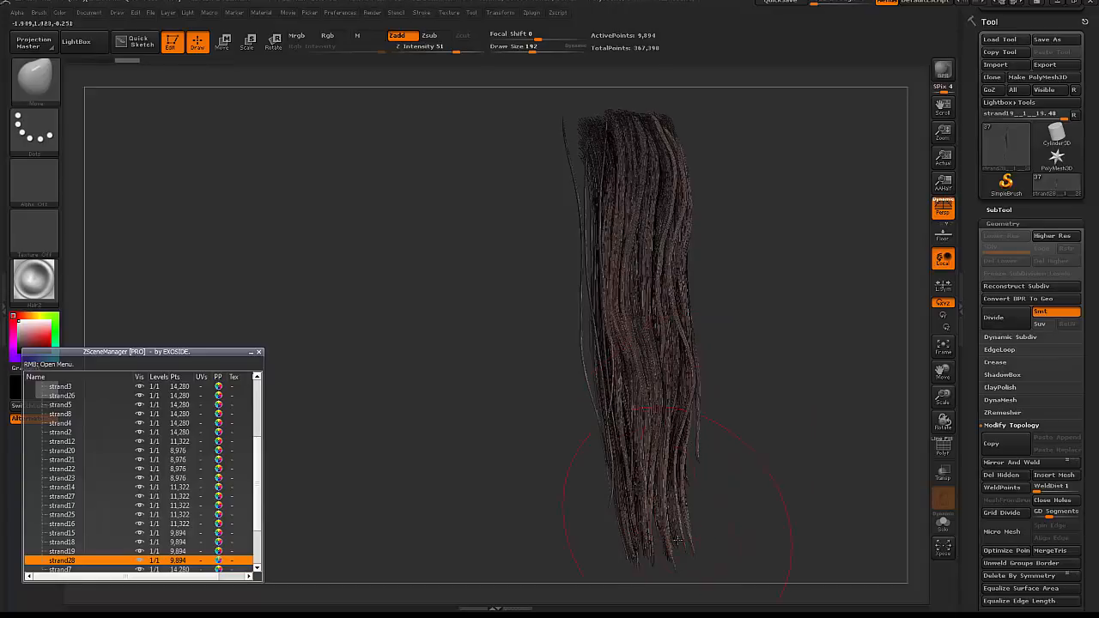
- Adjust the strand19 copy along its length with the Move brush, ending at Draw Size 228
left_click_drag(755, 455, 697, 422)
key("space")
left_click_drag(640, 490, 665, 490)
mouse_move(755, 438)
left_mouse_down()
mouse_move(730, 421)
mouse_move(703, 370)
mouse_move(738, 436)
left_mouse_up()
left_click_drag(738, 361, 739, 515, "alt")
key("s")
left_click_drag(651, 371, 615, 370)
key("space")
left_click_drag(576, 464, 593, 463)
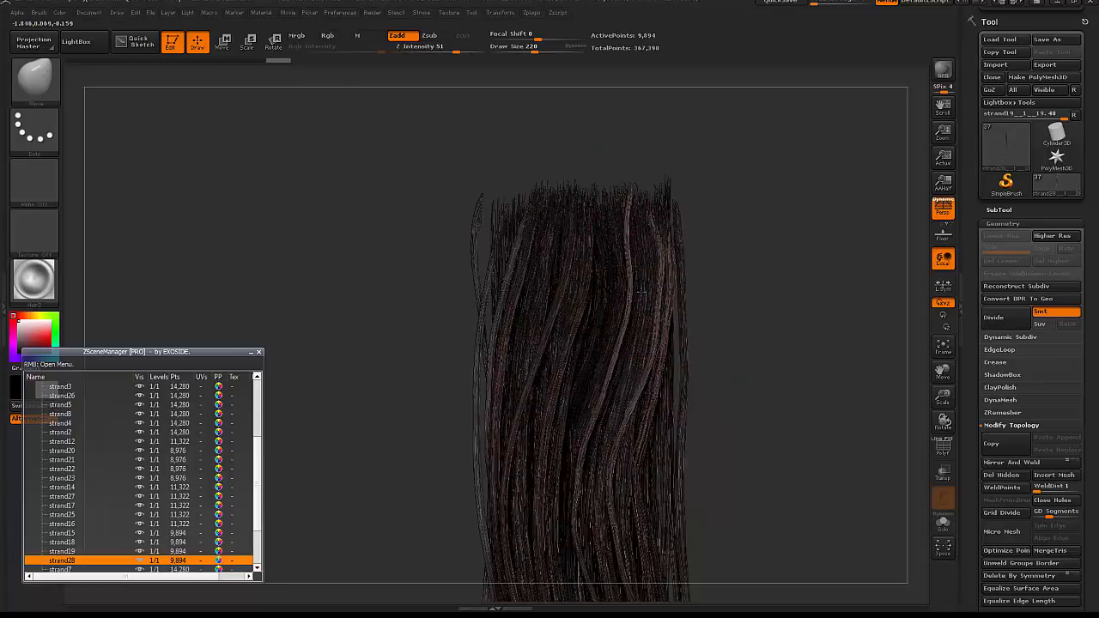
- Isolate the strand19 copy and hide groups of its root fibers with SelectRect to thin it
left_click(942, 521)
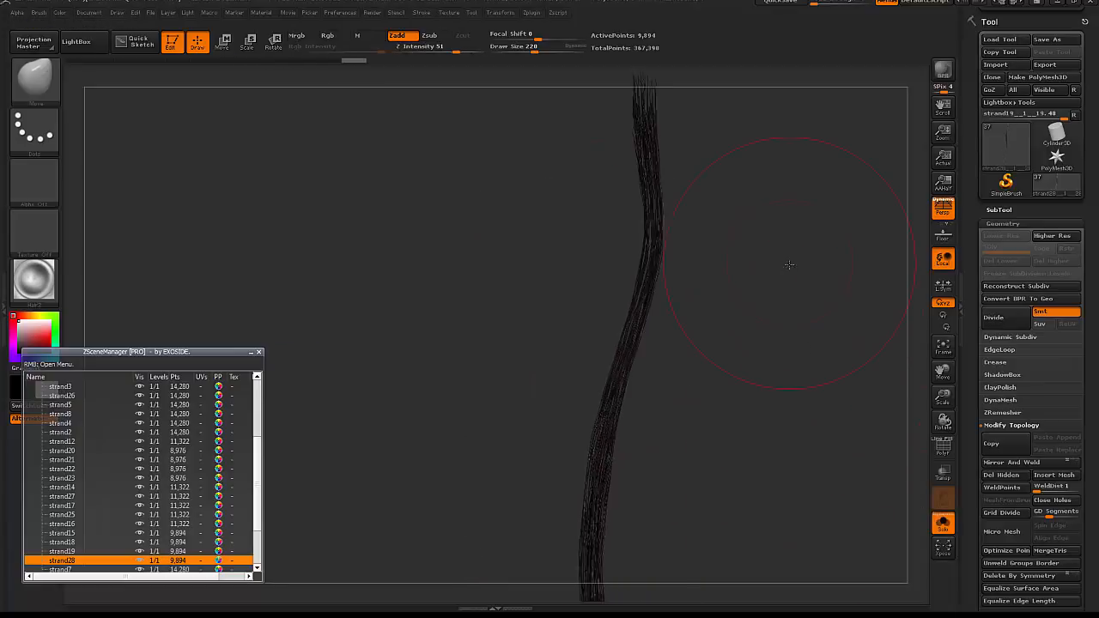
left_click_drag(789, 264, 766, 307)
mouse_move(787, 325)
left_mouse_down("ctrl+alt+shift")
mouse_move(773, 334)
mouse_move(780, 317)
mouse_move(762, 362)
mouse_move(809, 356)
left_mouse_up("ctrl+alt+shift")
left_click_drag(748, 298, 754, 340, "ctrl+alt+shift")
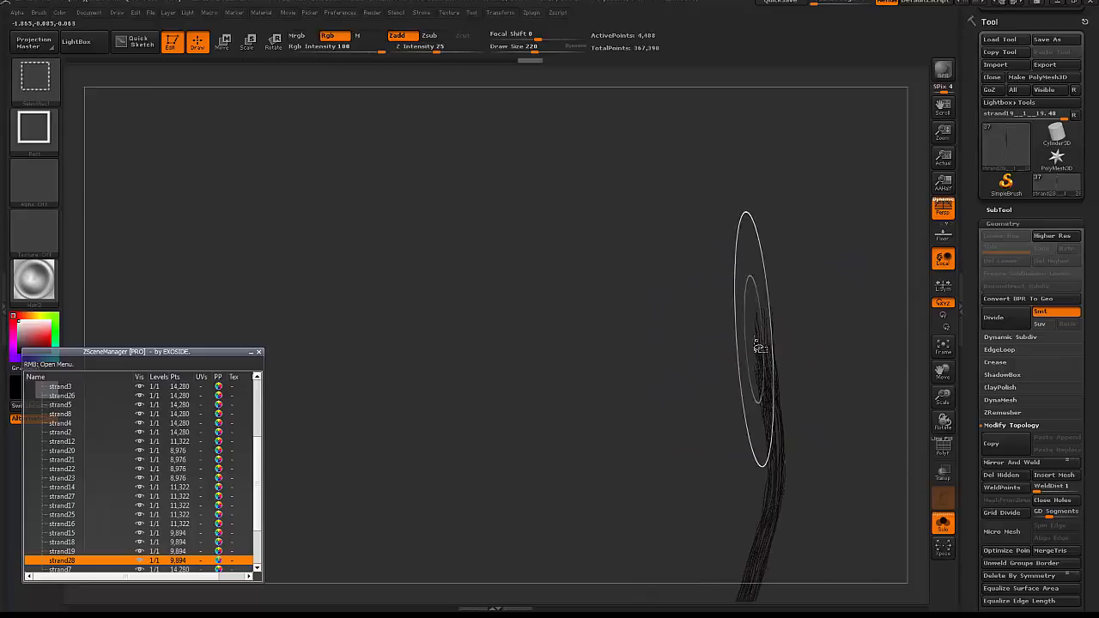
key("ctrl+z")
left_click_drag(752, 294, 762, 341, "ctrl+alt+shift")
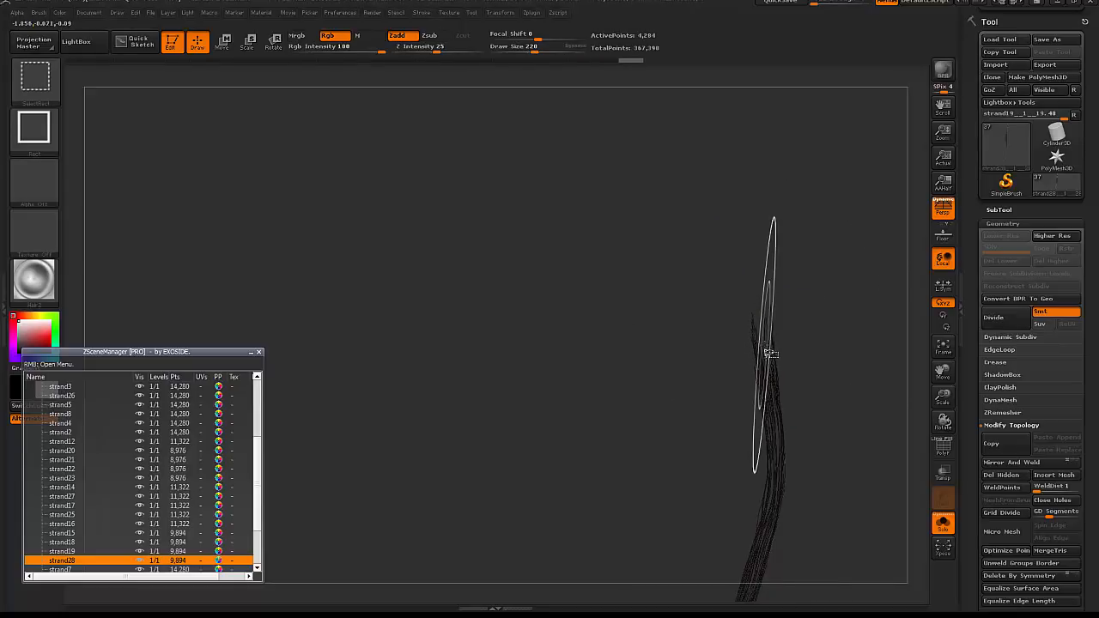
left_click_drag(832, 385, 784, 264, "alt")
- Delete the hidden fibers of the strand19 copy and check the full hair in a BPR render
left_click(1009, 477)
left_click(943, 522)
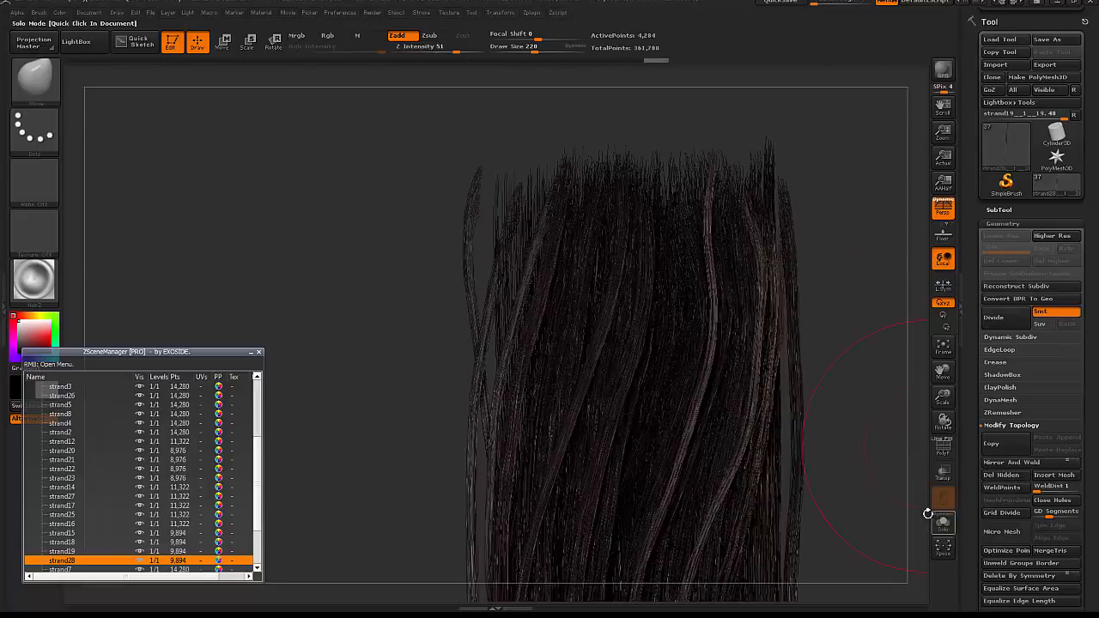
left_click_drag(876, 429, 839, 367)
key("Tab")
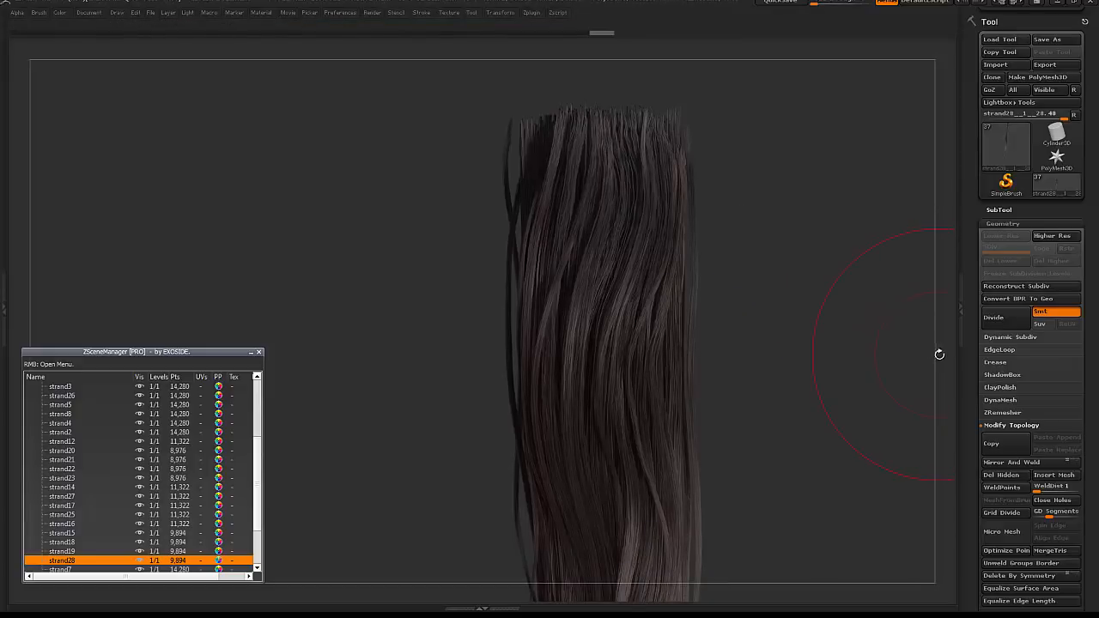
- Isolate strand28 and hide further groups of its fibers with SelectRect to thin it
key("Tab")
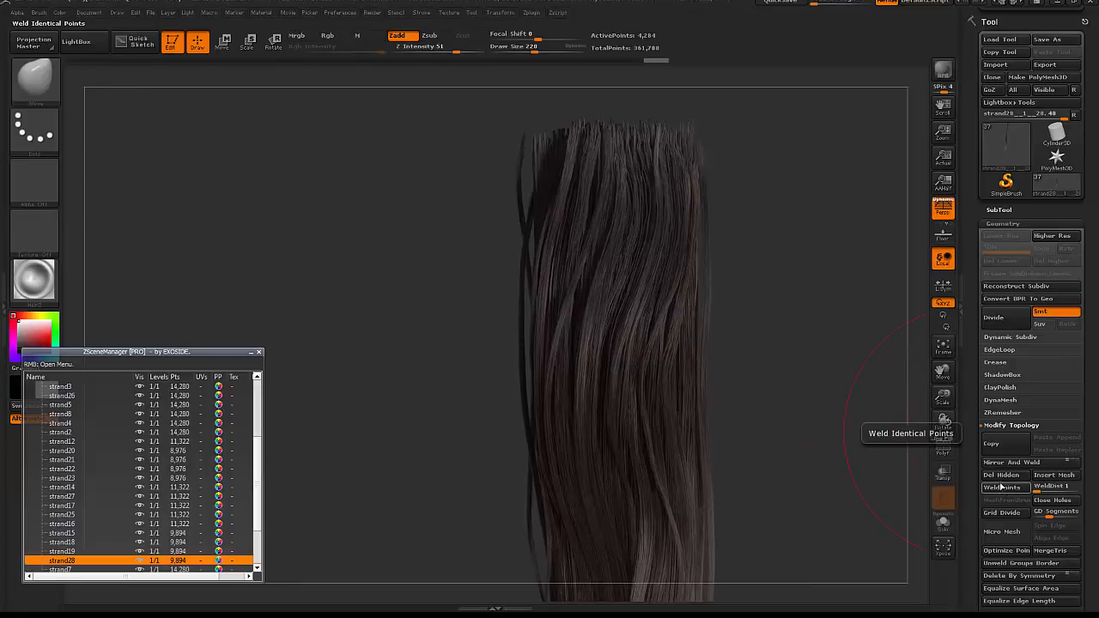
left_click(944, 526)
left_click_drag(874, 414, 787, 336)
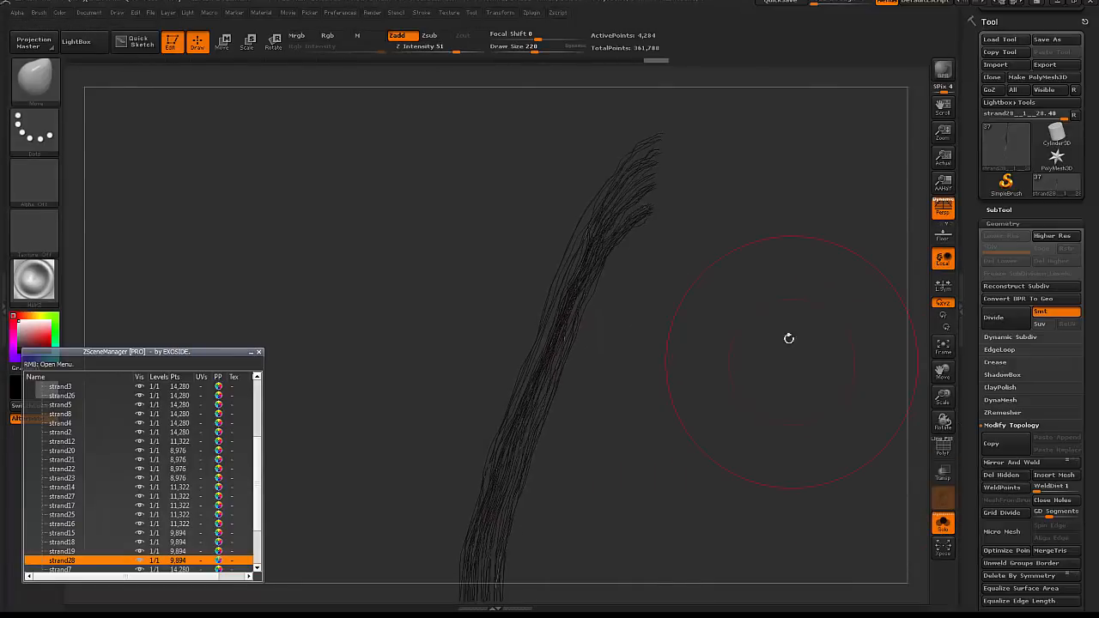
left_click_drag(652, 173, 764, 193, "ctrl+alt+shift")
mouse_move(686, 133)
left_mouse_down("ctrl+alt+shift")
mouse_move(674, 117)
mouse_move(666, 150)
mouse_move(646, 122)
mouse_move(678, 129)
mouse_move(654, 170)
left_mouse_up("ctrl+alt+shift")
left_click_drag(649, 161, 687, 182, "ctrl+alt+shift")
left_click_drag(692, 170, 657, 176, "ctrl+alt+shift")
left_click_drag(692, 219, 686, 193)
mouse_move(682, 189)
left_mouse_down("ctrl+alt+shift")
mouse_move(652, 194)
mouse_move(713, 206)
left_mouse_up("ctrl+alt+shift")
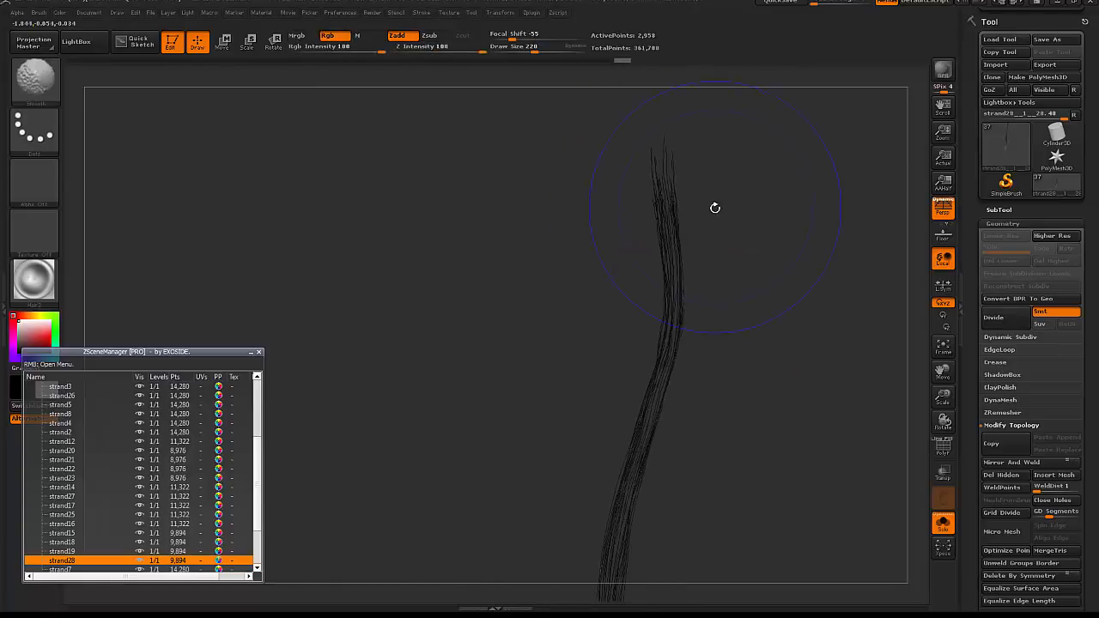
- Delete the hidden fibers of strand28 and check the full hair in a BPR render
left_click(988, 481)
left_click(943, 522)
left_click_drag(841, 463, 787, 328, "alt")
key("Tab")
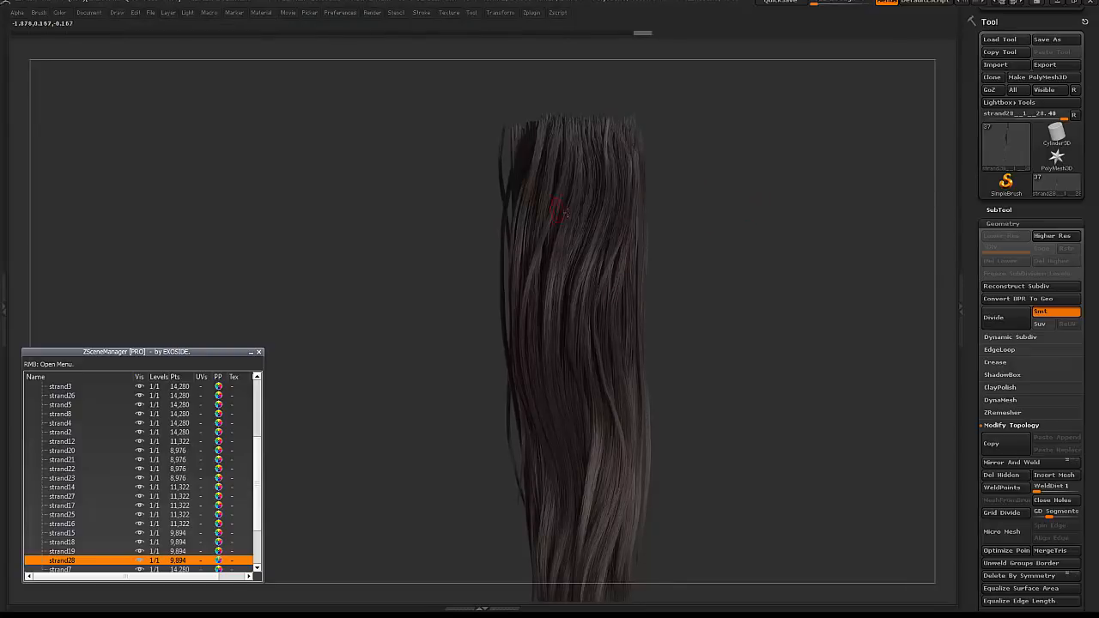
left_click(750, 224)
left_click_drag(735, 226, 723, 195, "alt")
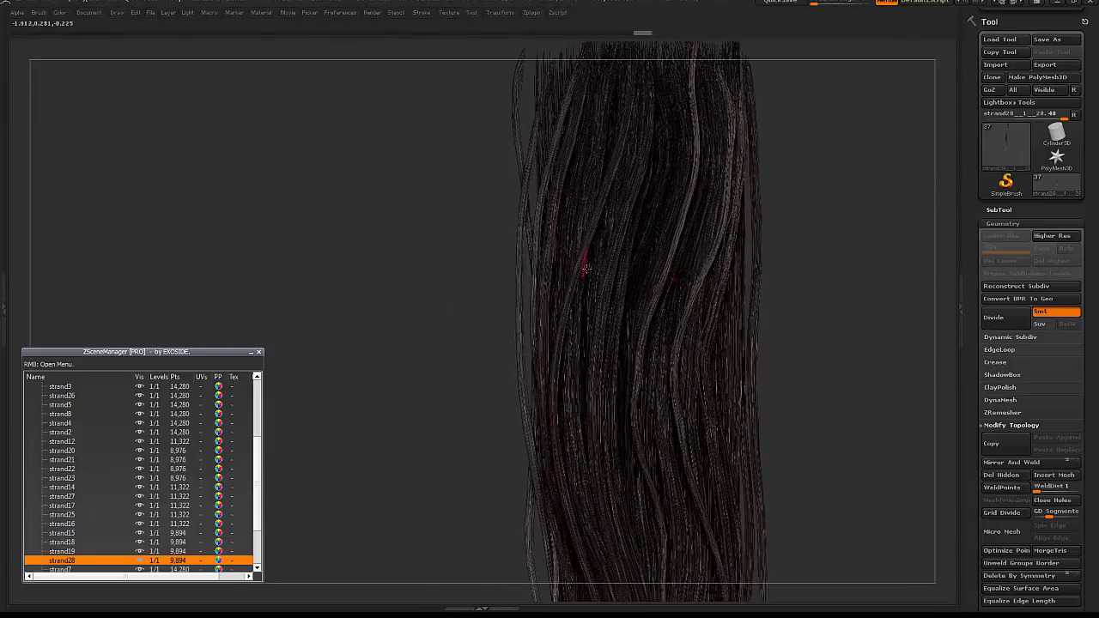
- Select the breakup6 strand and duplicate it in ZSceneManager
left_click_drag(586, 269, 554, 199)
left_click_drag(607, 230, 812, 216)
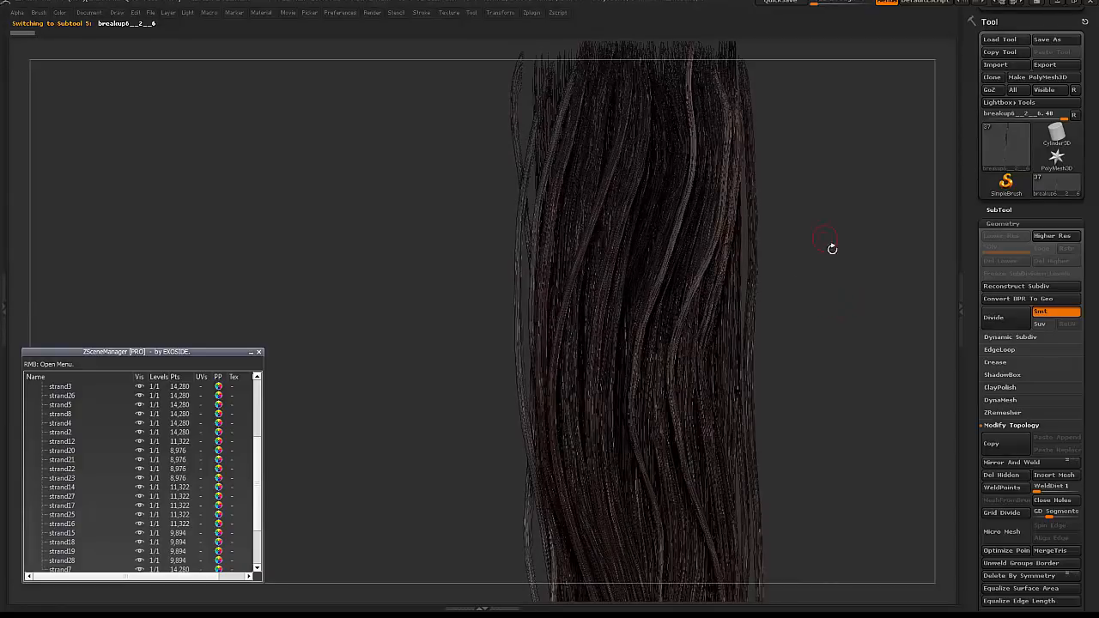
left_click_drag(831, 249, 822, 230, "alt")
key("w")
key("q")
key("space")
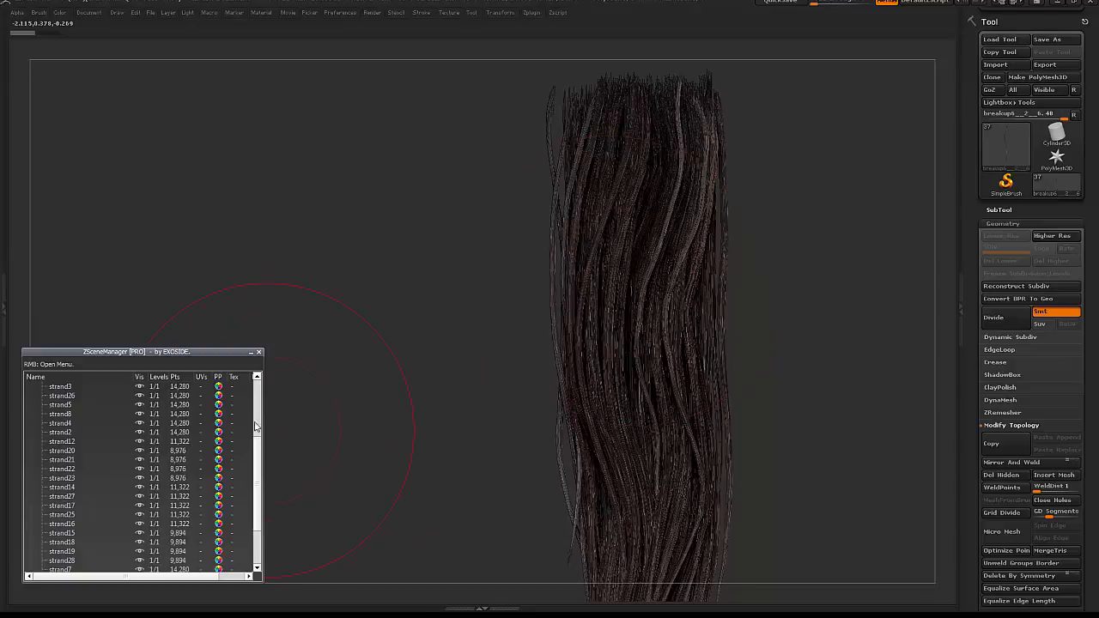
scroll(107, 440, "up", 4)
right_click(79, 436)
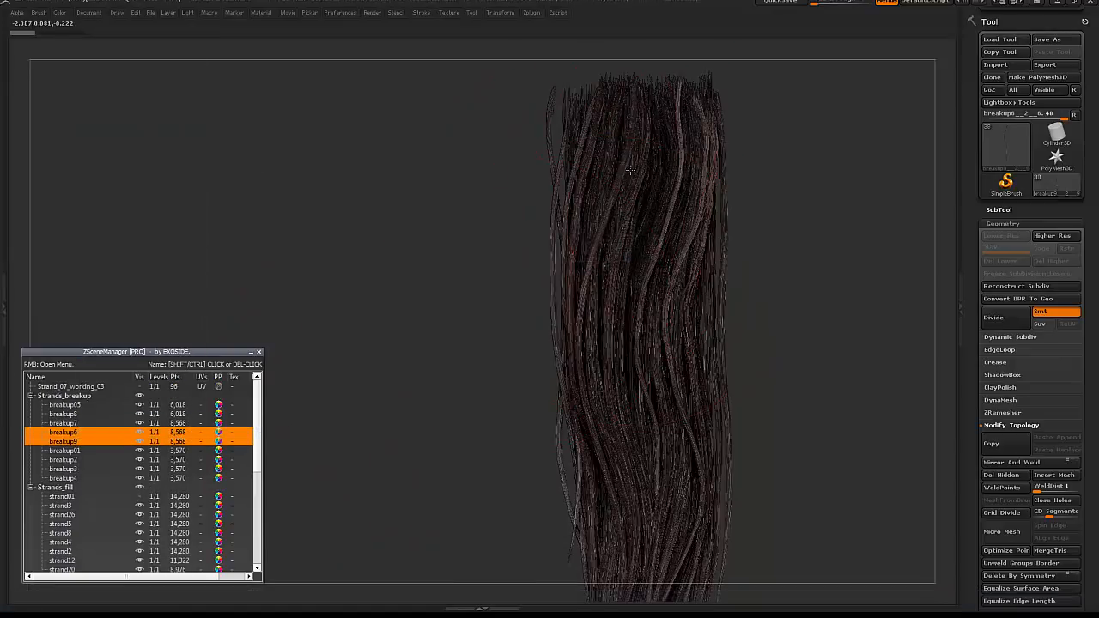
- Reposition the breakup6 copy along its length down to the tips with the Move brush
right_click_drag(565, 454, 486, 314, "alt")
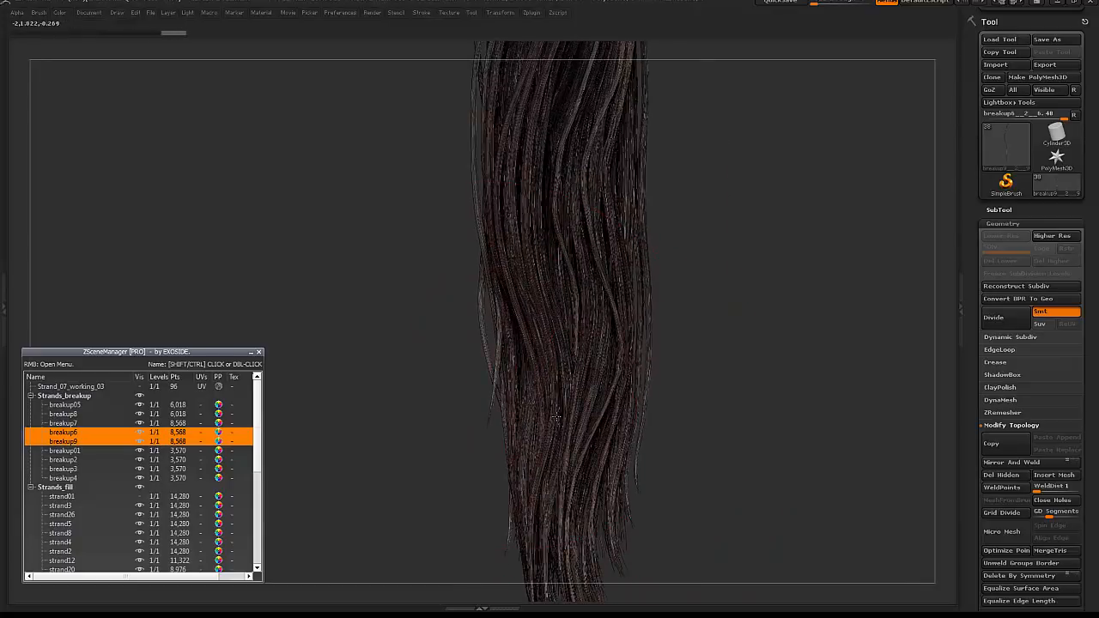
mouse_move(556, 417)
right_mouse_down()
mouse_move(510, 559)
mouse_move(471, 421)
mouse_move(499, 440)
right_mouse_up()
right_click(471, 421)
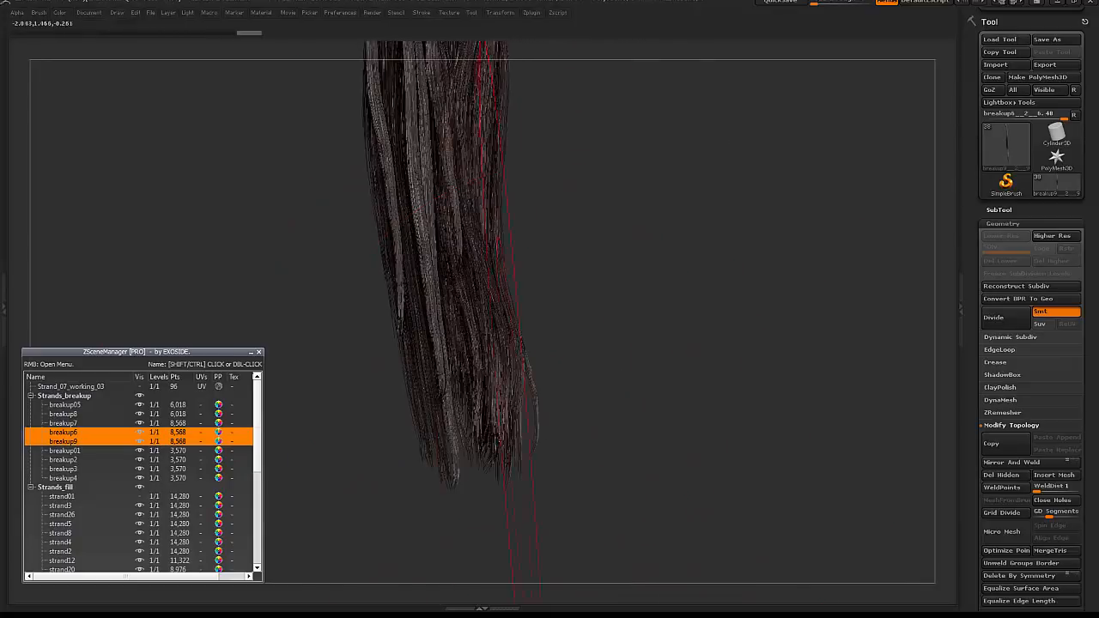
left_click_drag(499, 440, 485, 429)
right_click_drag(486, 429, 470, 433)
left_click_drag(480, 434, 486, 412)
right_click_drag(486, 412, 530, 370)
mouse_move(672, 241)
right_mouse_down("alt")
mouse_move(705, 290)
mouse_move(728, 461)
right_mouse_up("alt")
right_click(522, 375)
left_click_drag(614, 222, 607, 255)
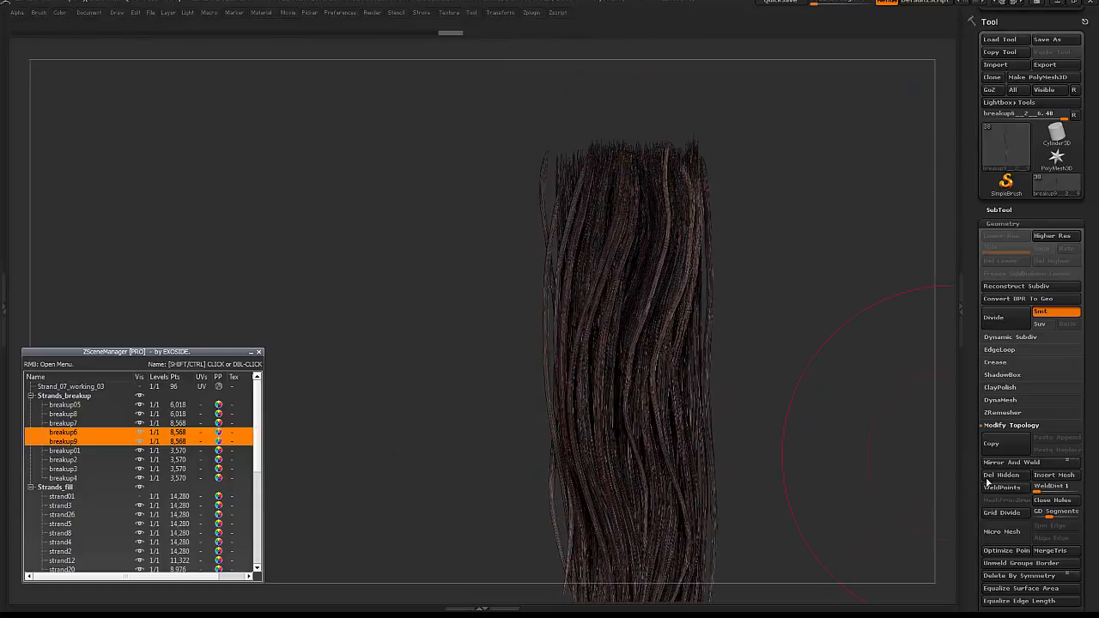
- Isolate the breakup6 copy and choose the GroomBlower brush
key("Tab")
left_click(943, 523)
right_click_drag(888, 481, 717, 271, "ctrl")
key("b")
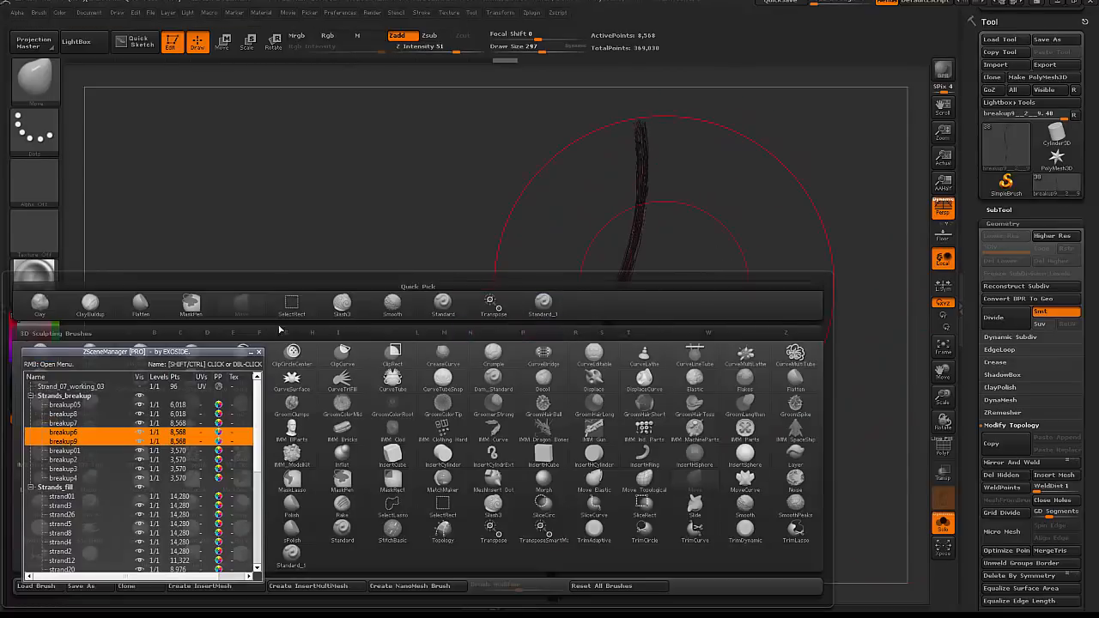
right_click(728, 222)
left_click(656, 255)
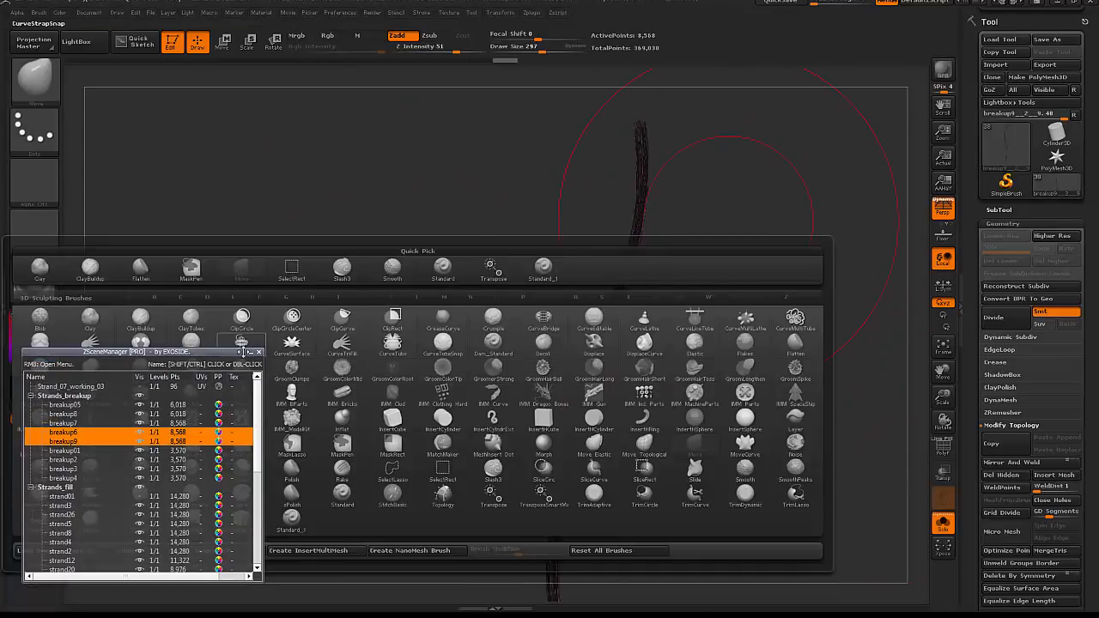
left_click_drag(243, 352, 245, 457)
left_click(194, 369)
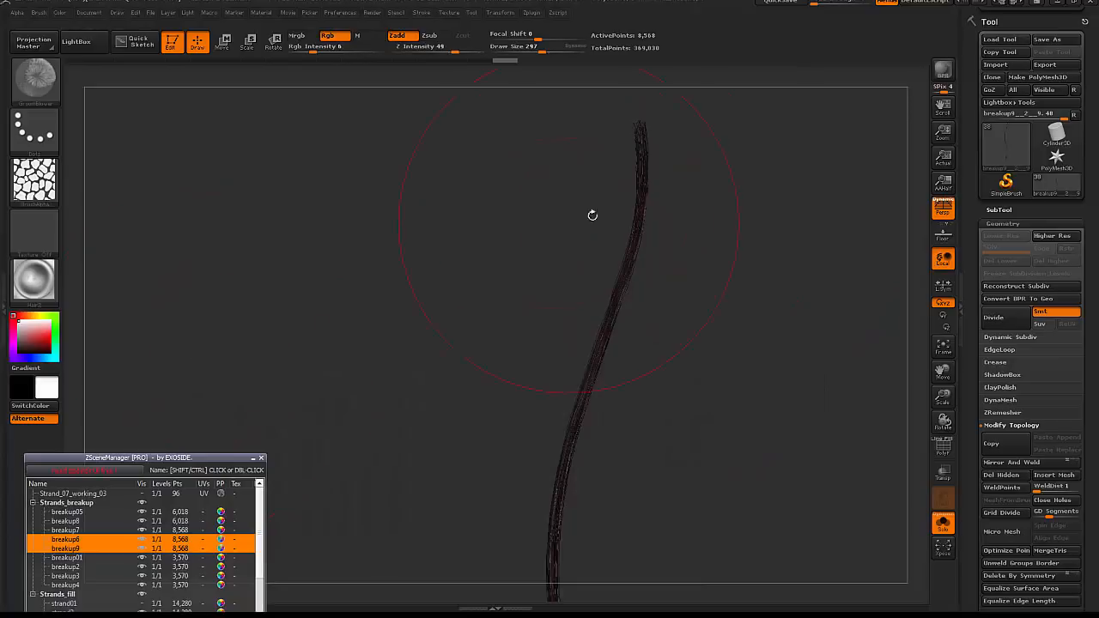
- Loosen the breakup6 copy's fibers along its length with GroomBlower, using Draw Size 165 and ending at 264
right_click(594, 207)
left_click(595, 207)
left_click(599, 260)
right_click(646, 172)
right_click(643, 136)
left_click(642, 141)
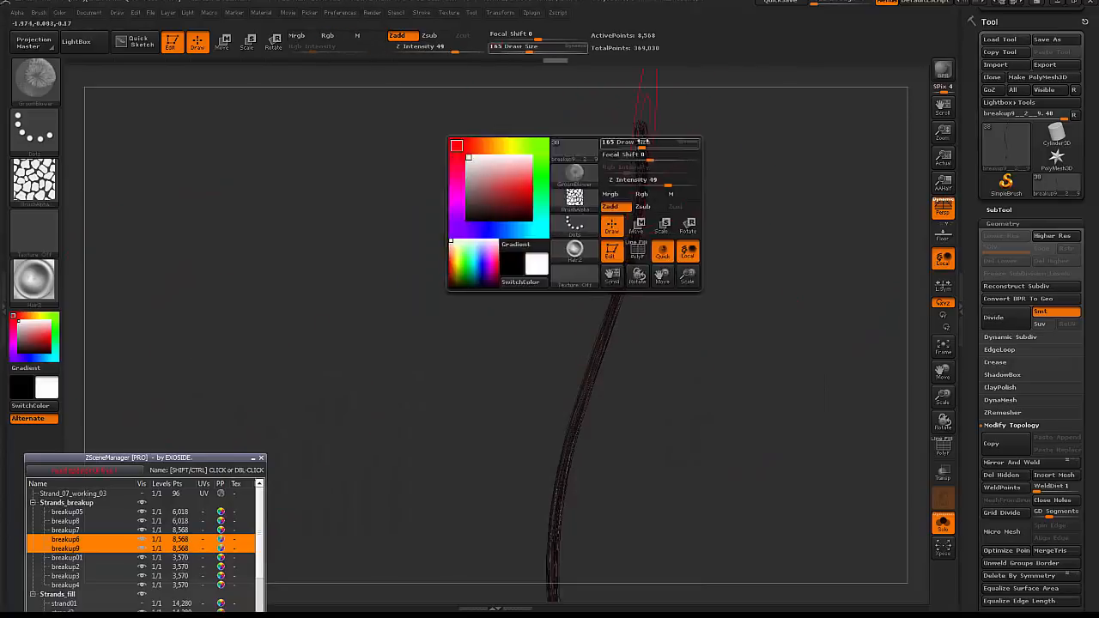
left_click_drag(642, 142, 608, 300)
left_click_drag(580, 413, 560, 489)
mouse_move(582, 498)
left_mouse_down("alt")
mouse_move(605, 300)
mouse_move(569, 403)
mouse_move(611, 592)
left_mouse_up("alt")
mouse_move(710, 176)
left_mouse_down("alt")
mouse_move(691, 375)
mouse_move(648, 286)
mouse_move(687, 373)
mouse_move(561, 534)
mouse_move(674, 363)
left_mouse_up("alt")
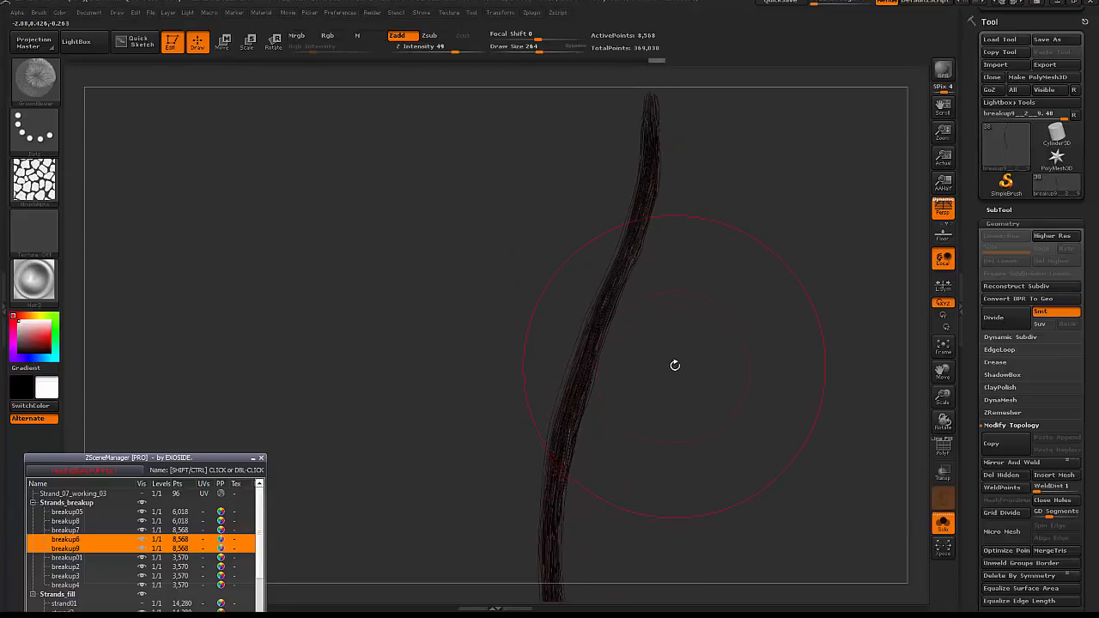
- Roughen the breakup6 copy along its length with the GroomTurbulence brush at Draw Size 175
key("space")
left_click(519, 436)
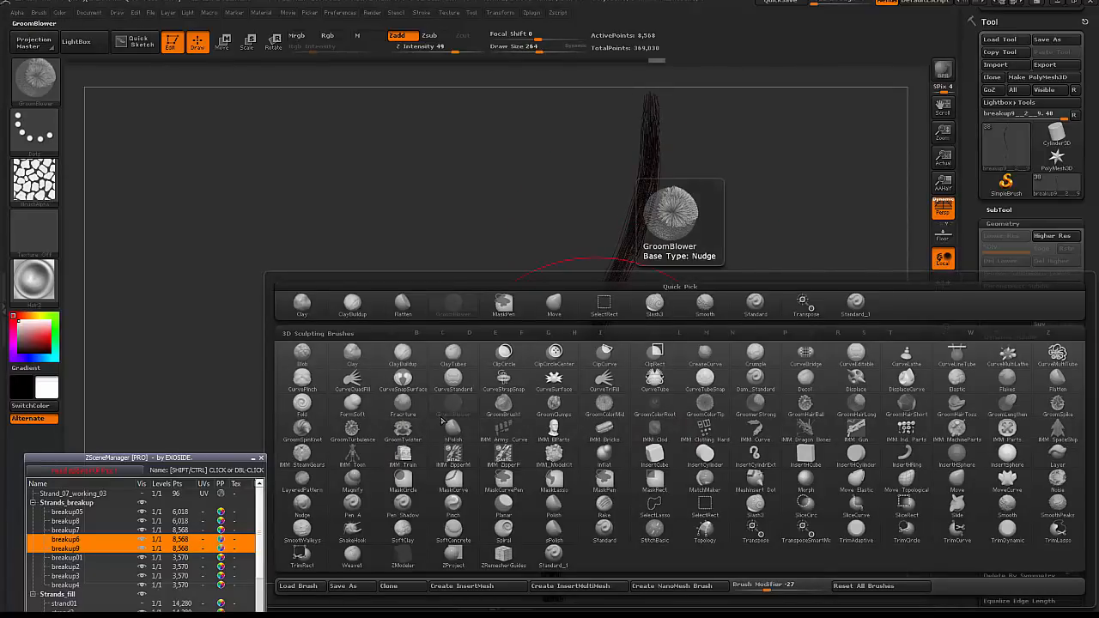
left_click(352, 426)
key("space")
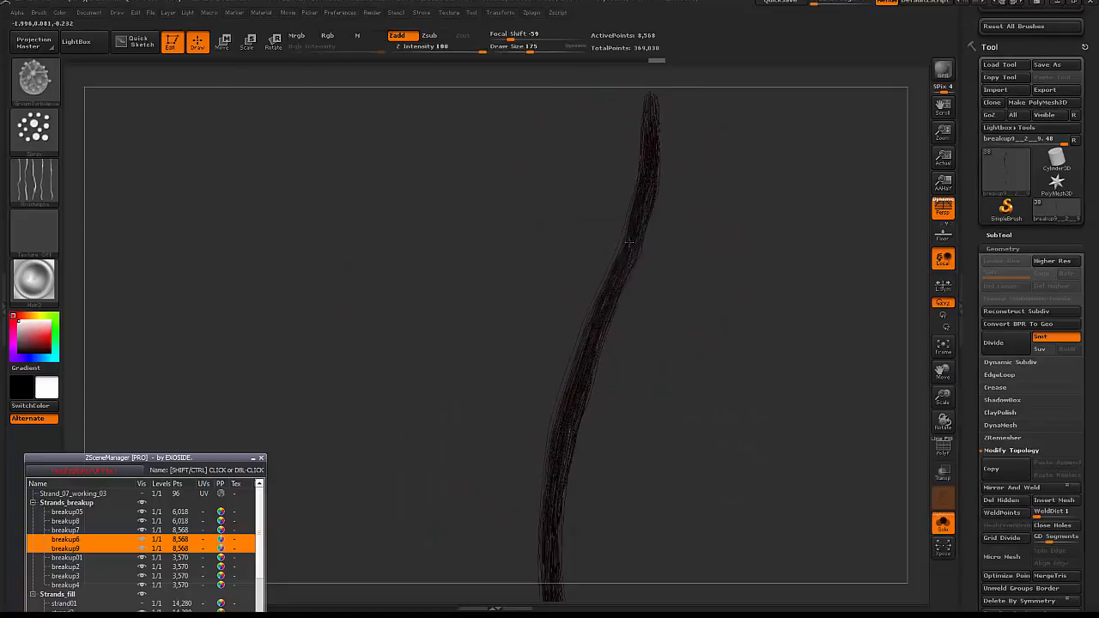
mouse_move(647, 109)
left_mouse_down()
mouse_move(562, 442)
mouse_move(574, 416)
mouse_move(551, 549)
left_mouse_up()
mouse_move(615, 529)
left_mouse_down()
mouse_move(569, 398)
mouse_move(549, 480)
left_mouse_up()
mouse_move(652, 403)
left_mouse_down()
mouse_move(823, 363)
mouse_move(729, 277)
mouse_move(712, 244)
mouse_move(676, 261)
mouse_move(644, 238)
mouse_move(638, 261)
left_mouse_up()
- Hide some of the breakup6 copy's root fibers with SelectRect and bring back the full hair
left_click_drag(634, 223, 637, 274, "ctrl+alt+shift")
left_click_drag(634, 225, 639, 254, "ctrl+alt+shift")
left_click_drag(634, 225, 638, 253, "ctrl+alt+shift")
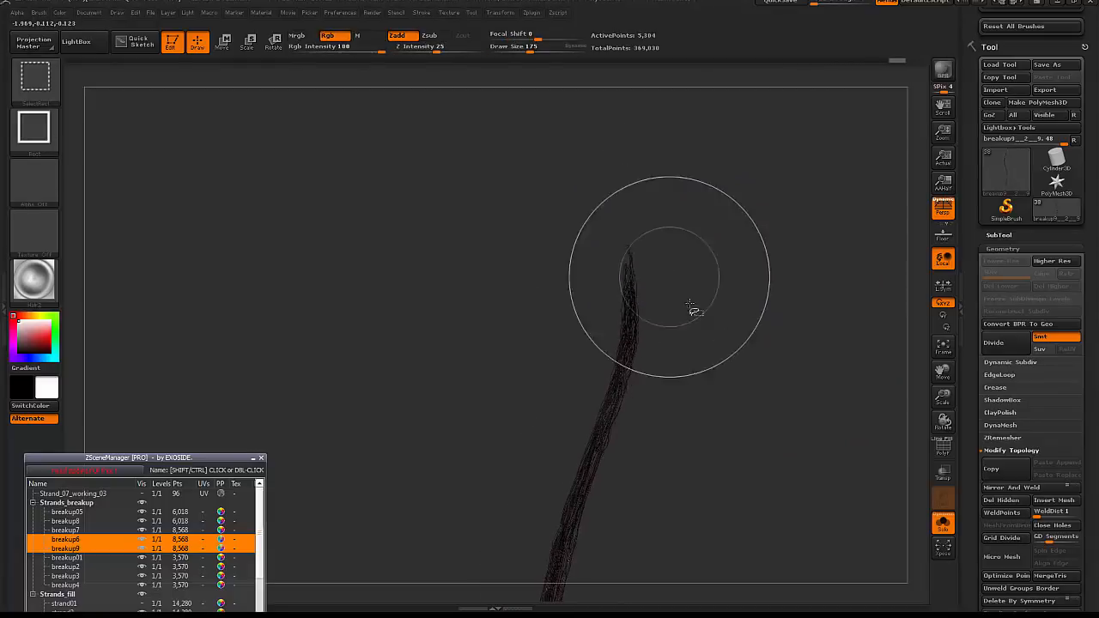
left_click(947, 525)
mouse_move(853, 426)
left_mouse_down("alt")
mouse_move(838, 225)
mouse_move(644, 222)
left_mouse_up("alt")
- Switch to the Move brush at Draw Size 277 for adjusting the breakup6 copy
key("space")
left_click_drag(630, 215, 641, 216)
key("b")
key("m")
key("v")
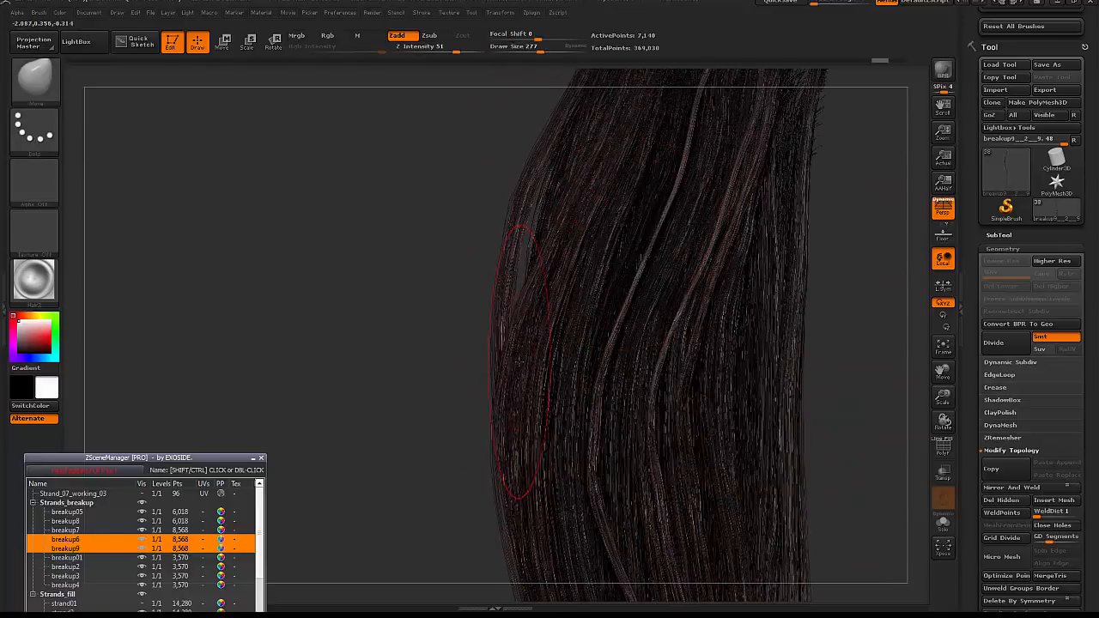
- Paint the isolated breakup6 copy brown with the Standard brush set to Rgb only, ending at Draw Size 175, then show all strands
left_click(943, 521)
mouse_move(831, 366)
left_mouse_down()
mouse_move(743, 317)
mouse_move(555, 321)
left_mouse_up()
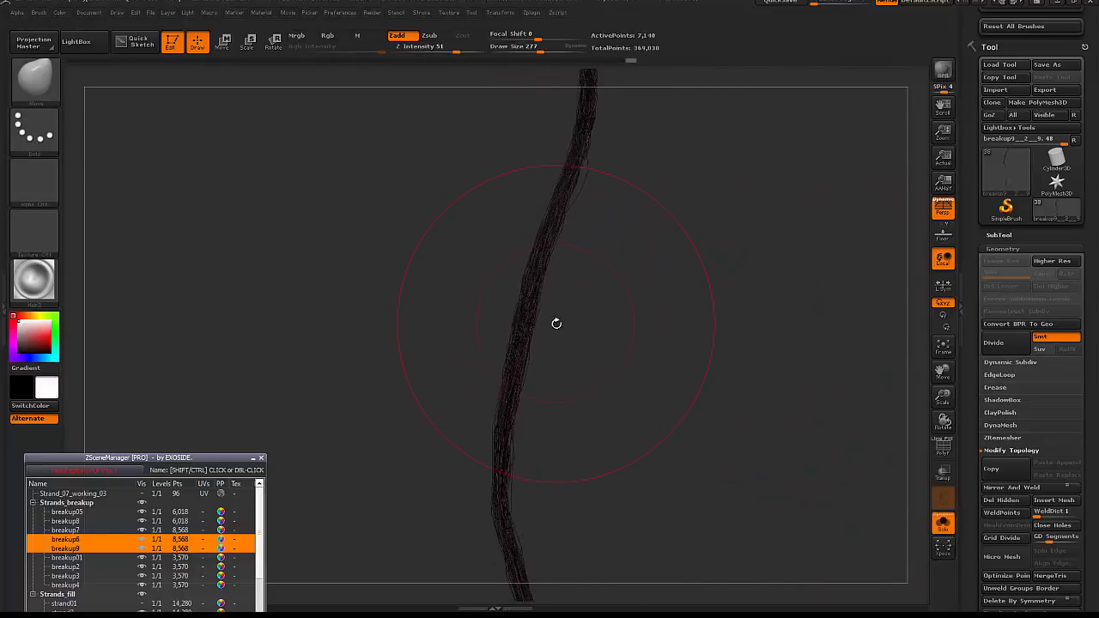
key("space")
left_click(546, 390)
left_click(571, 376)
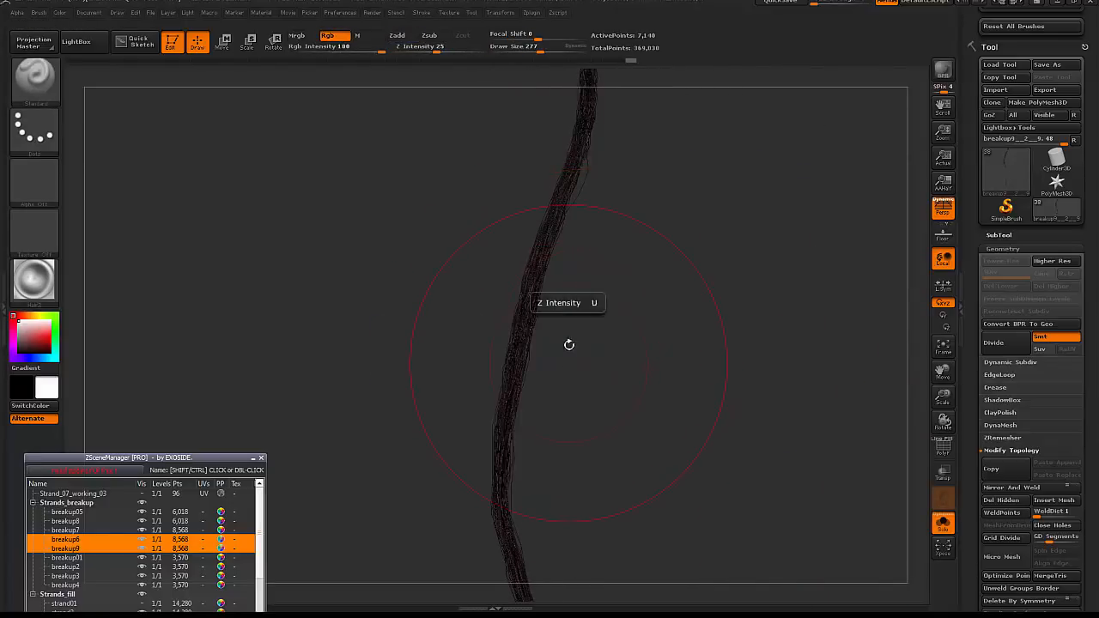
key("space")
left_click_drag(535, 283, 520, 284)
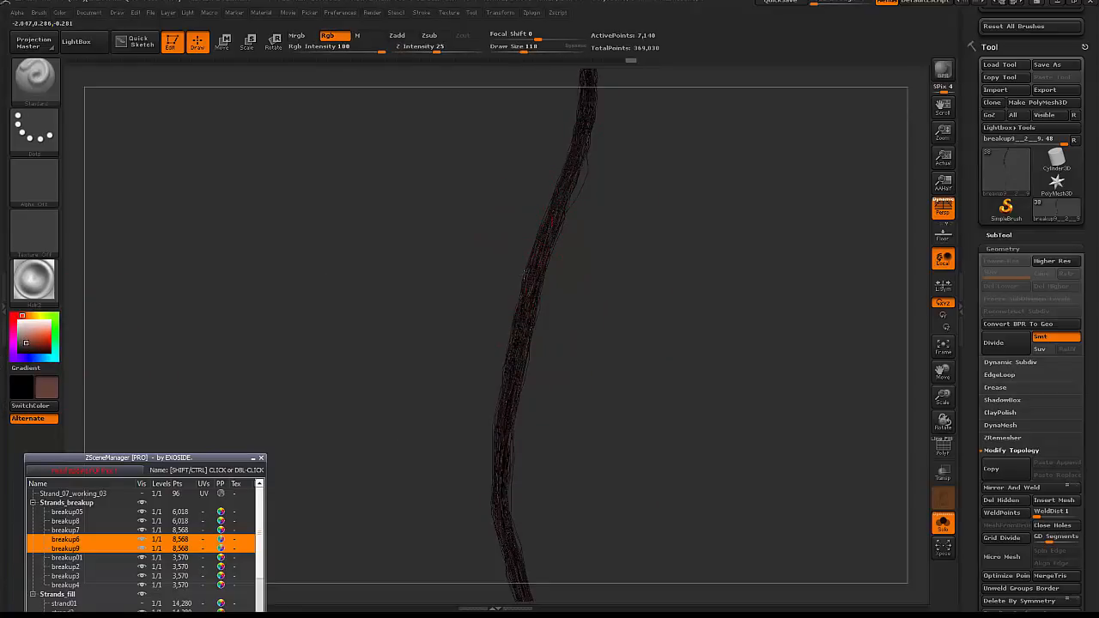
mouse_move(566, 309)
left_mouse_down()
mouse_move(569, 363)
mouse_move(507, 424)
mouse_move(591, 284)
mouse_move(693, 274)
mouse_move(563, 193)
left_mouse_up()
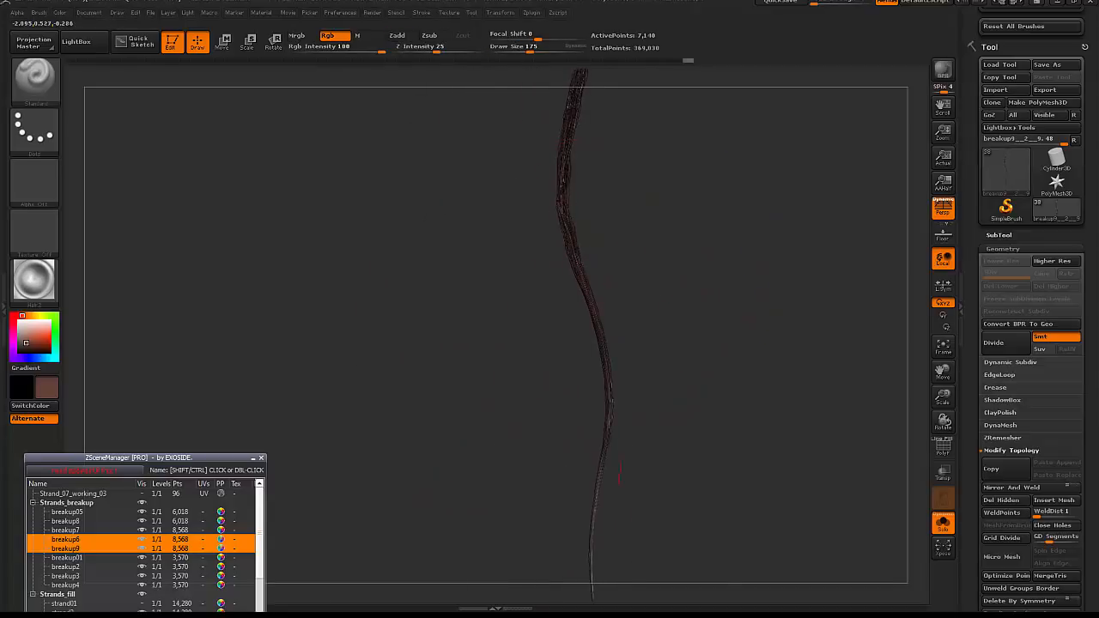
left_click_drag(619, 475, 622, 292)
left_click_drag(754, 310, 895, 436)
left_click(943, 522)
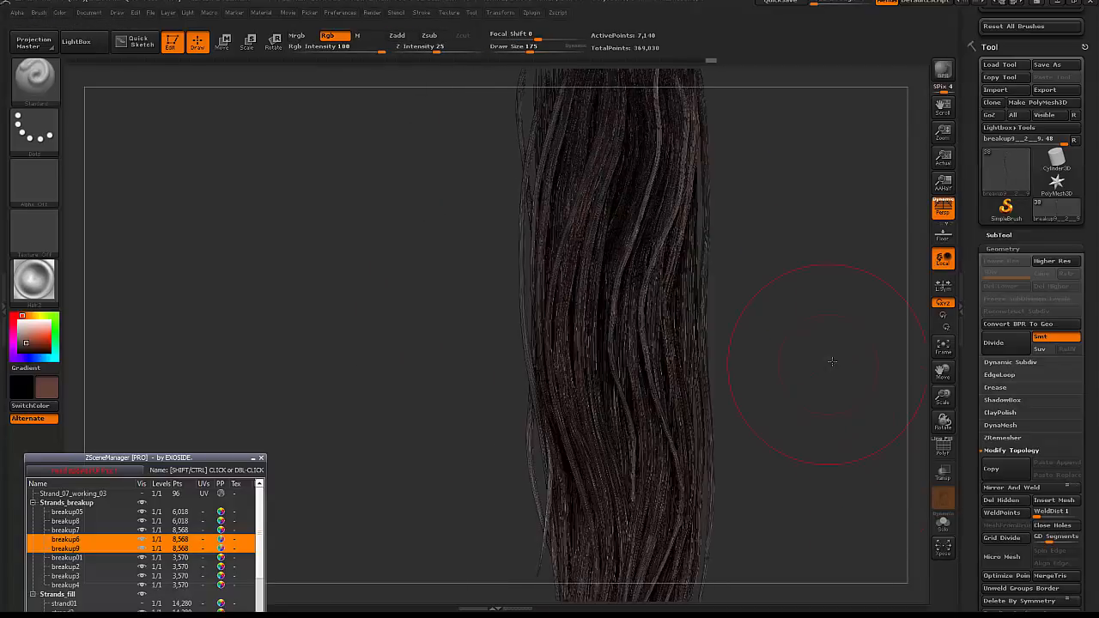
- Adjust the breakup6 copy's upper part with the Move brush and set Draw Size to 332
left_click_drag(832, 361, 797, 338)
left_click_drag(747, 233, 747, 284)
key("b")
key("m")
key("v")
right_click_drag(595, 236, 586, 255)
key("space")
left_click_drag(520, 323, 540, 322)
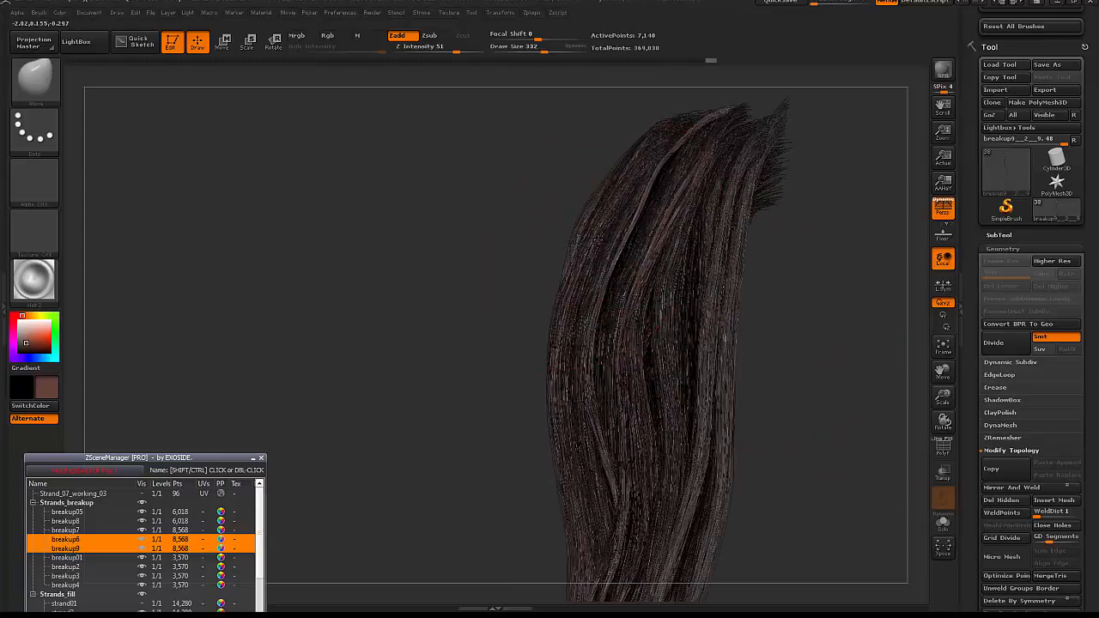
- Adjust the breakup6 copy's placement with the Move brush at Draw Size 494, ending at Draw Size 283
mouse_move(630, 169)
right_mouse_down()
mouse_move(625, 162)
mouse_move(654, 194)
mouse_move(552, 179)
right_mouse_up()
key("space")
left_click_drag(626, 122, 647, 124)
right_click_drag(647, 128, 583, 170)
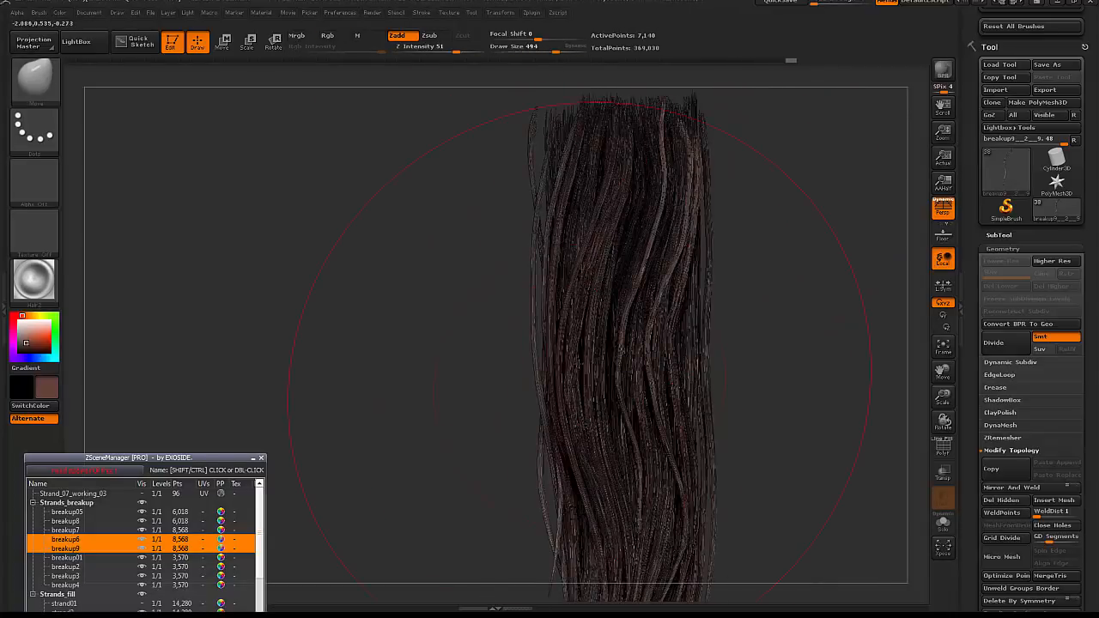
key("space")
left_click_drag(510, 387, 489, 386)
right_click_drag(817, 345, 799, 324, "ctrl")
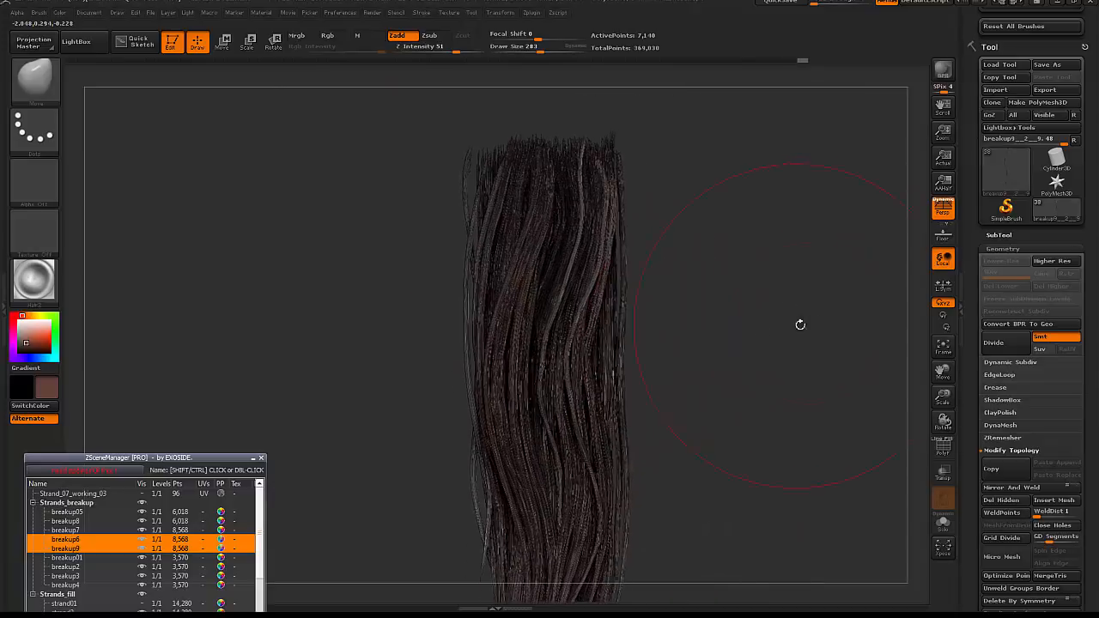
- Check the full hair in a BPR render with the interface hidden
key("Tab")
key("shift+r")
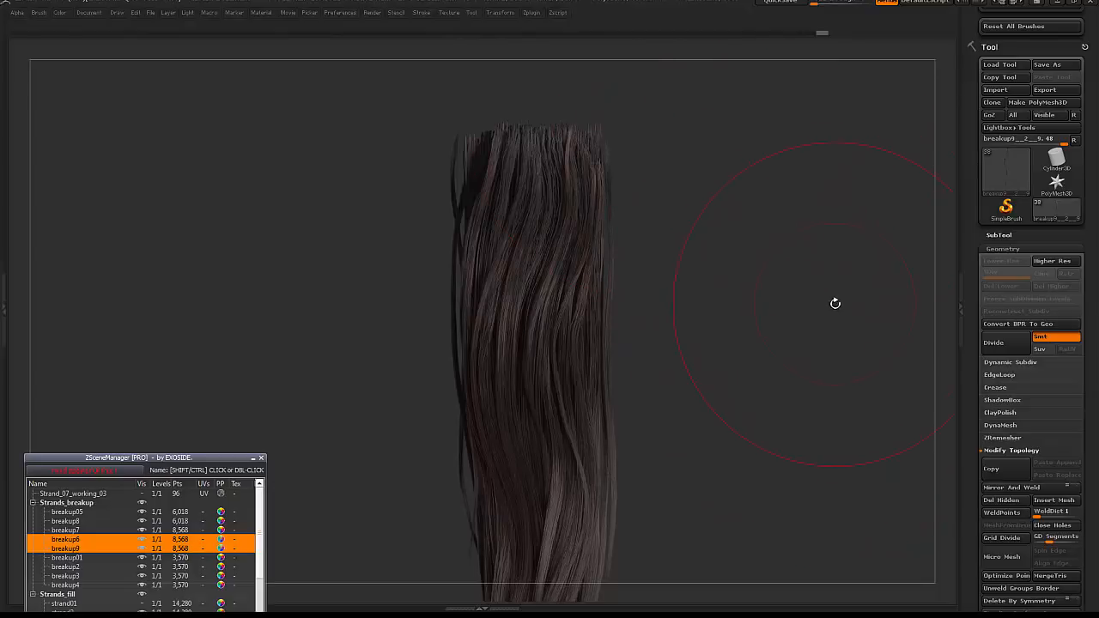
left_click_drag(835, 303, 788, 255)
- Select strand25 and briefly view it in isolation
left_click(580, 223, "alt")
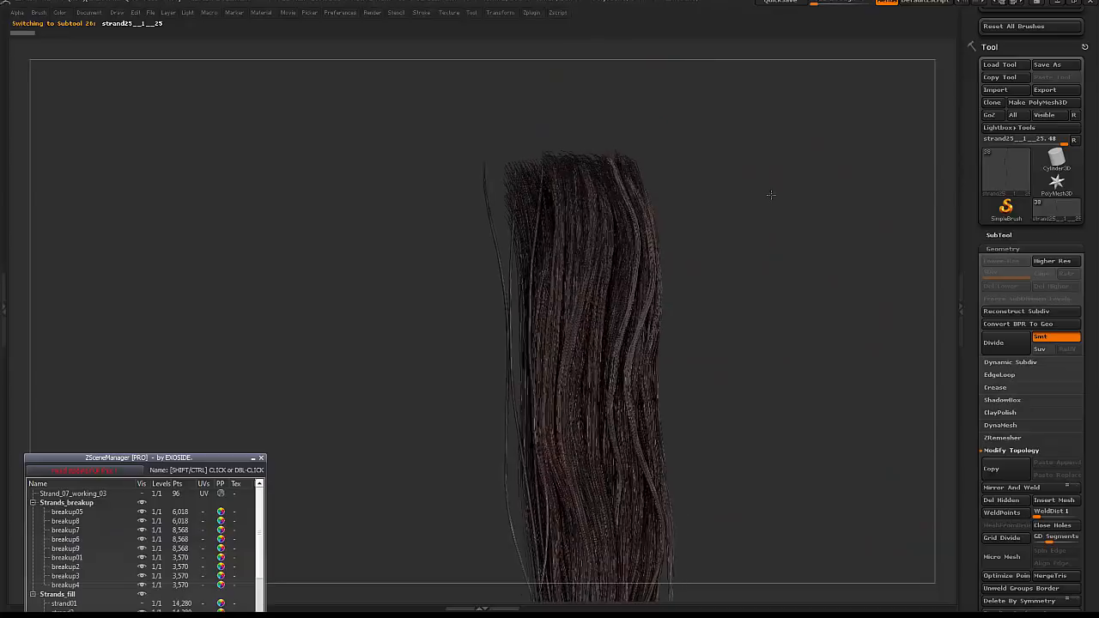
key("Tab")
left_click(943, 524)
left_click(944, 524)
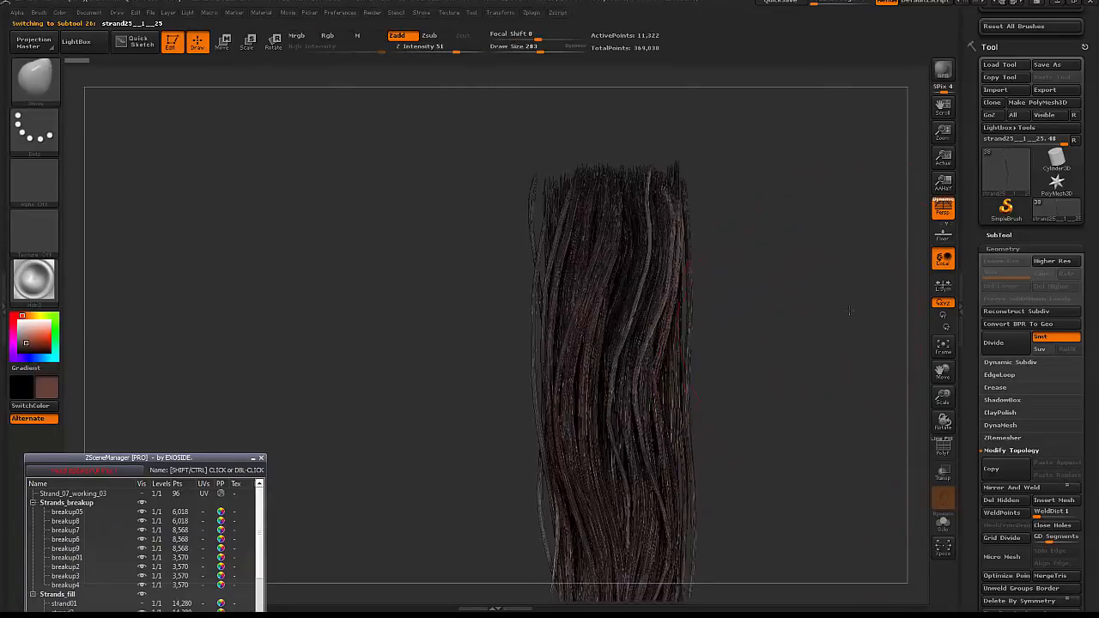
- Duplicate the strand25 fill strand after briefly viewing it in isolation
left_click_drag(225, 457, 267, 266)
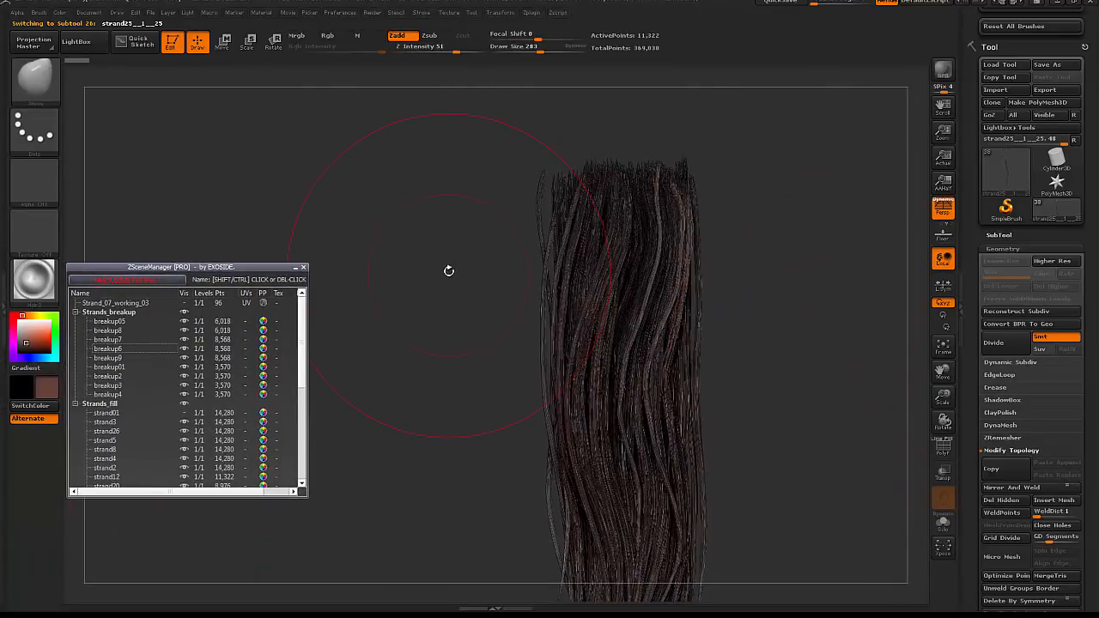
left_click(177, 282)
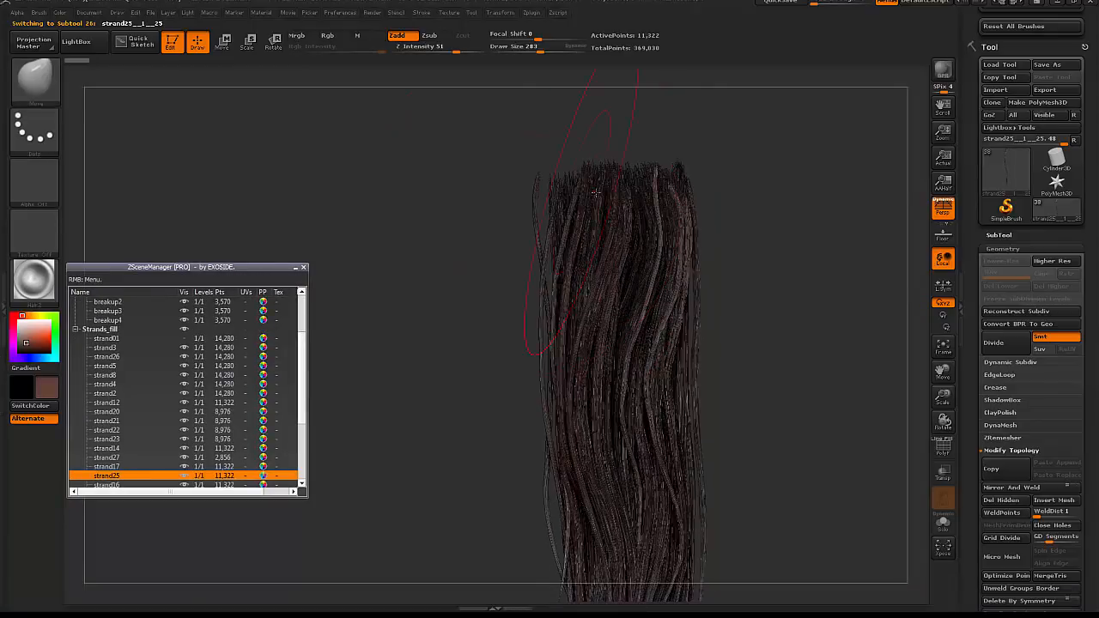
left_click(944, 524)
left_click(944, 523)
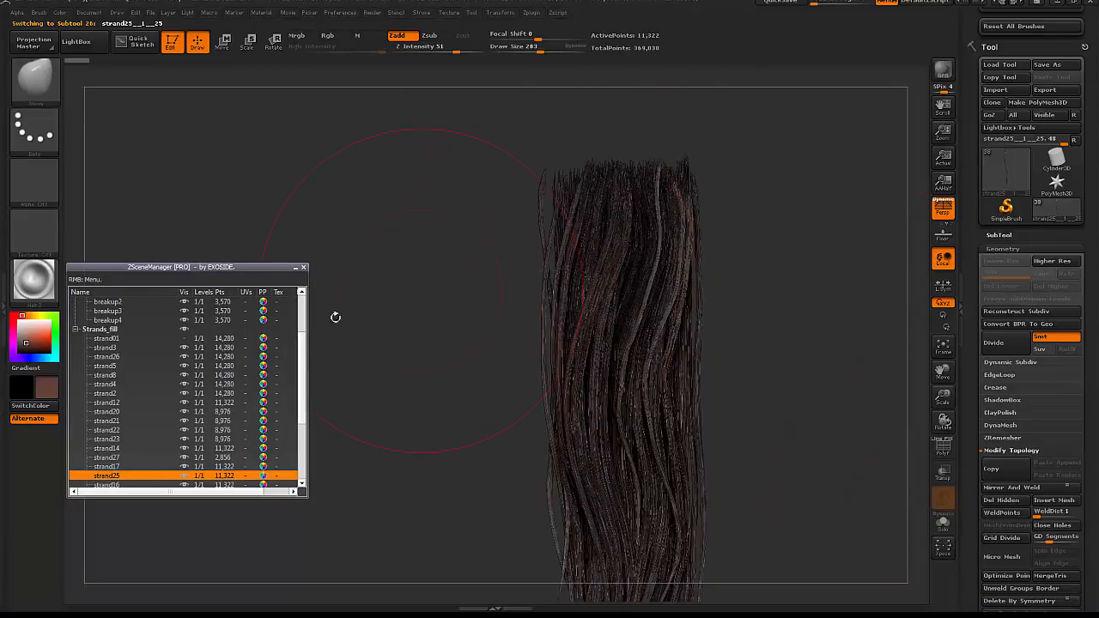
right_click(155, 472)
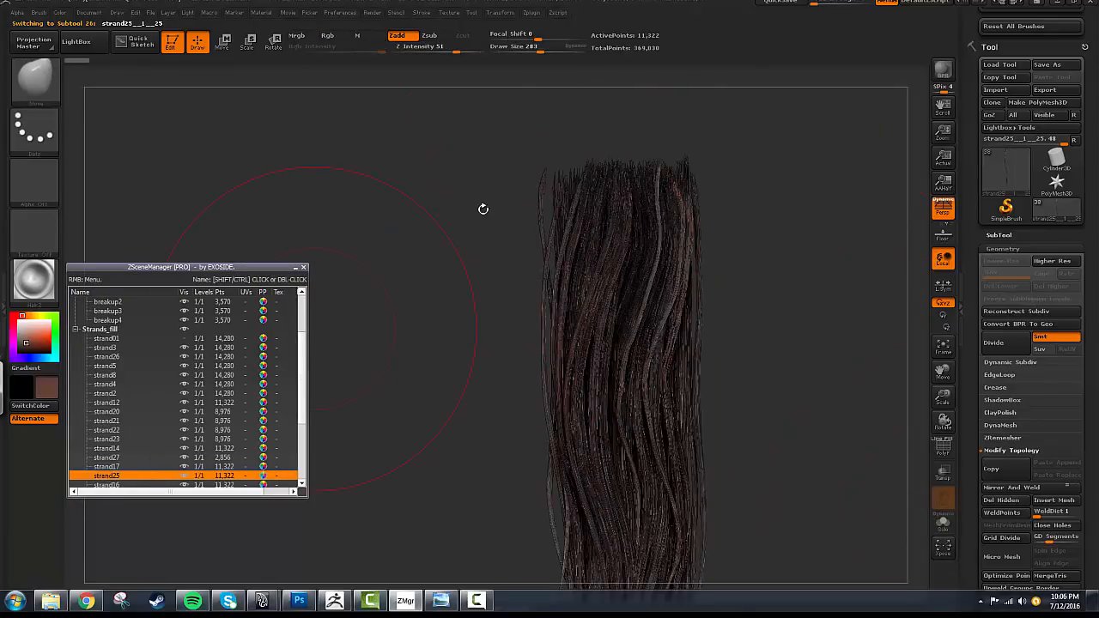
- Move the strand25 duplicate toward the hair's outer left side with the transpose line, adjusting its depth from the side
key("w")
left_click_drag(603, 205, 629, 412)
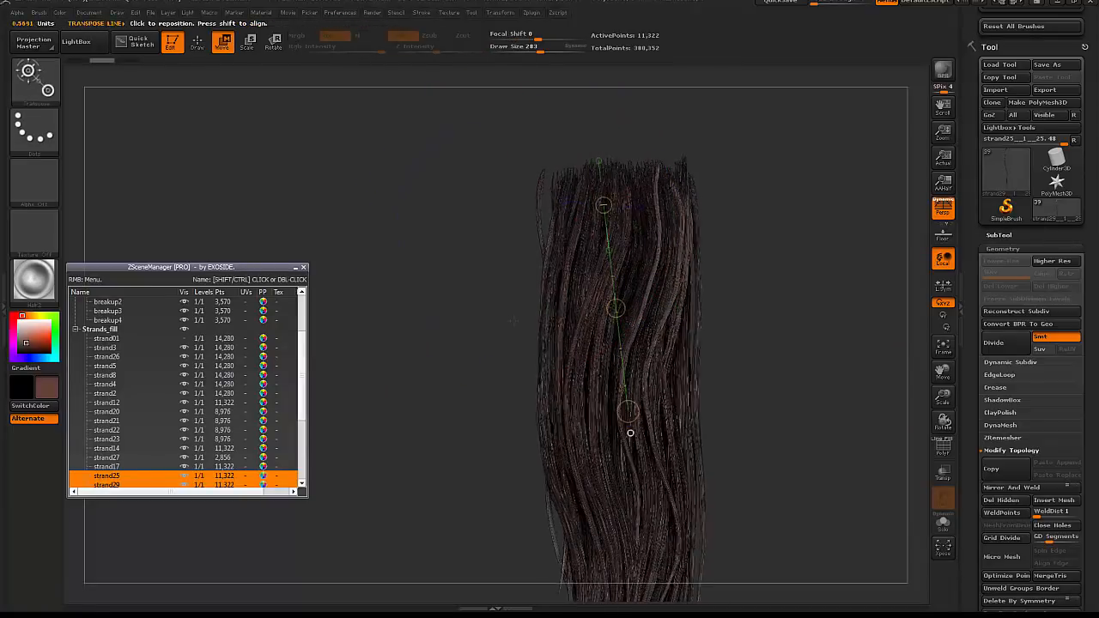
left_click_drag(615, 308, 571, 308)
left_click_drag(721, 283, 618, 283)
left_click_drag(527, 307, 507, 306)
left_click_drag(584, 245, 678, 244)
left_click_drag(606, 307, 569, 302)
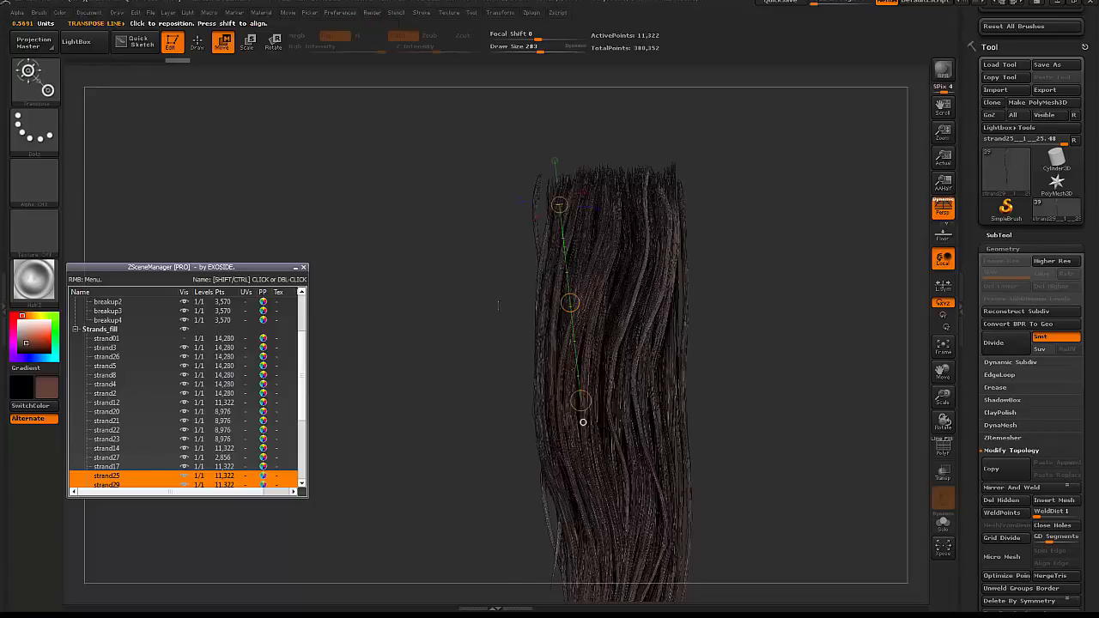
mouse_move(498, 305)
left_mouse_down()
mouse_move(583, 305)
mouse_move(510, 300)
left_mouse_up()
left_click_drag(652, 300, 566, 300)
left_click_drag(564, 302, 557, 302)
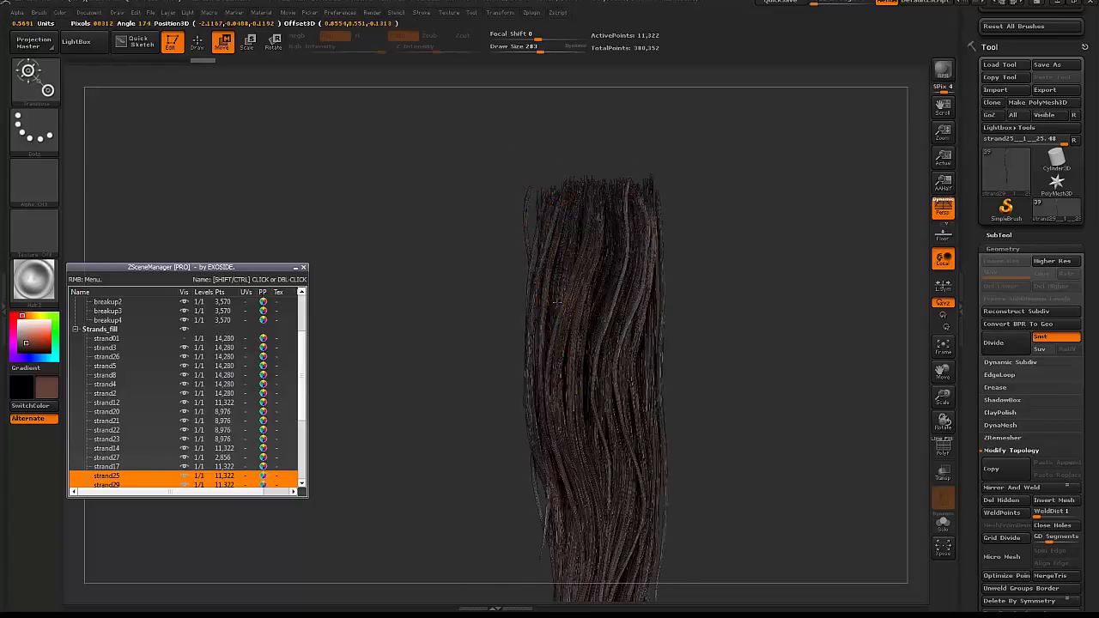
- Reshape the upper part of strand29 with the Move brush at Draw Sizes 347 and 181, ending at 257
key("q")
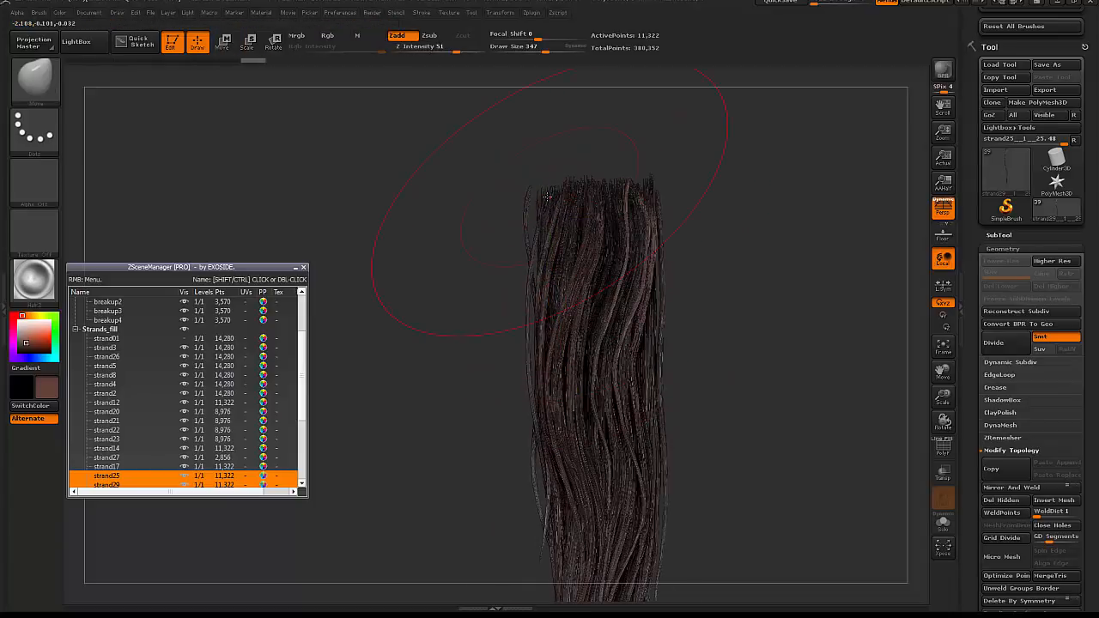
left_click_drag(539, 341, 644, 358)
left_click_drag(611, 225, 579, 337, "alt")
key("space")
left_click_drag(571, 283, 557, 282)
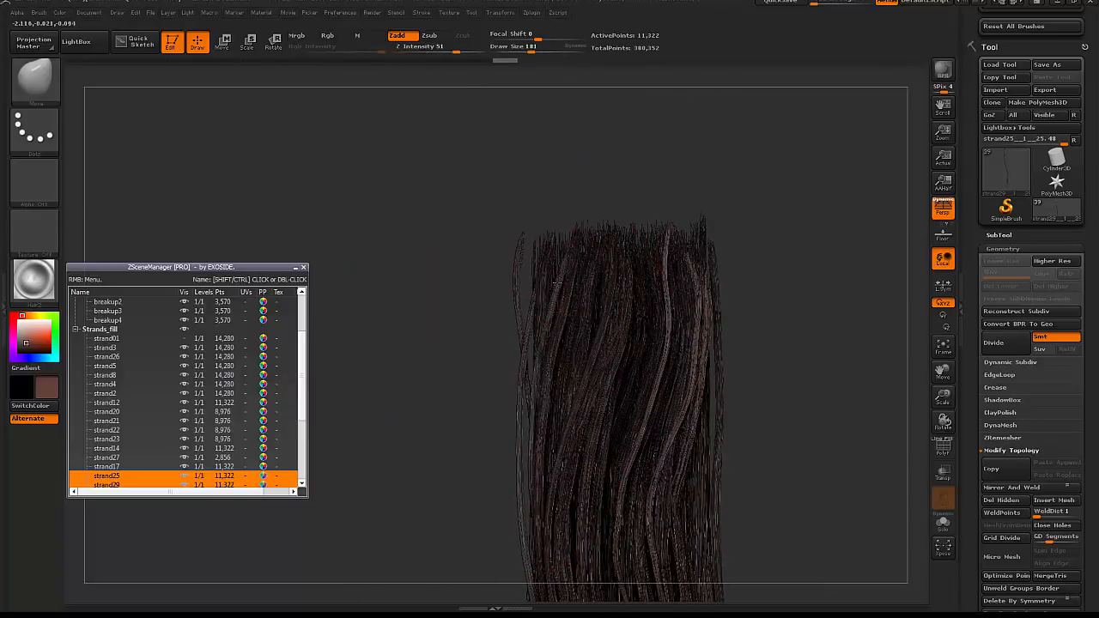
left_click_drag(536, 220, 605, 227, "shift")
key("space")
left_click_drag(546, 283, 554, 282)
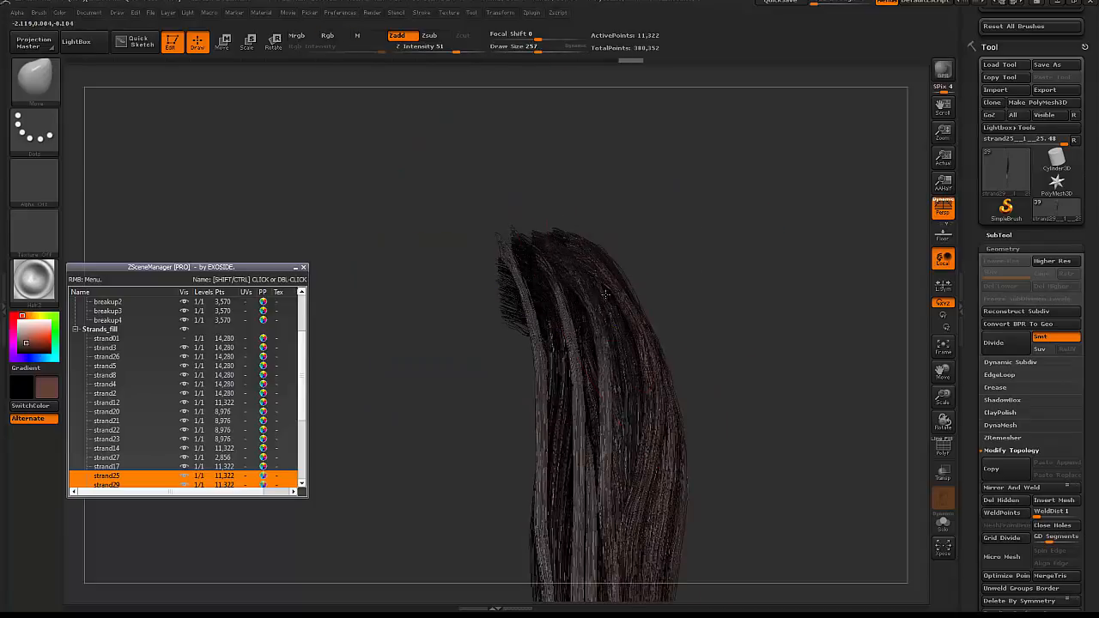
- Refine strand29's placement from the front and side with the Move brush at Draw Size 257
left_click_drag(620, 361, 633, 339)
mouse_move(728, 290)
left_mouse_down("shift")
mouse_move(653, 293)
mouse_move(629, 241)
left_mouse_up("shift")
left_click_drag(531, 311, 605, 314, "shift")
mouse_move(625, 360)
left_mouse_down()
mouse_move(614, 484)
mouse_move(611, 326)
left_mouse_up()
left_click_drag(726, 313, 636, 313, "shift")
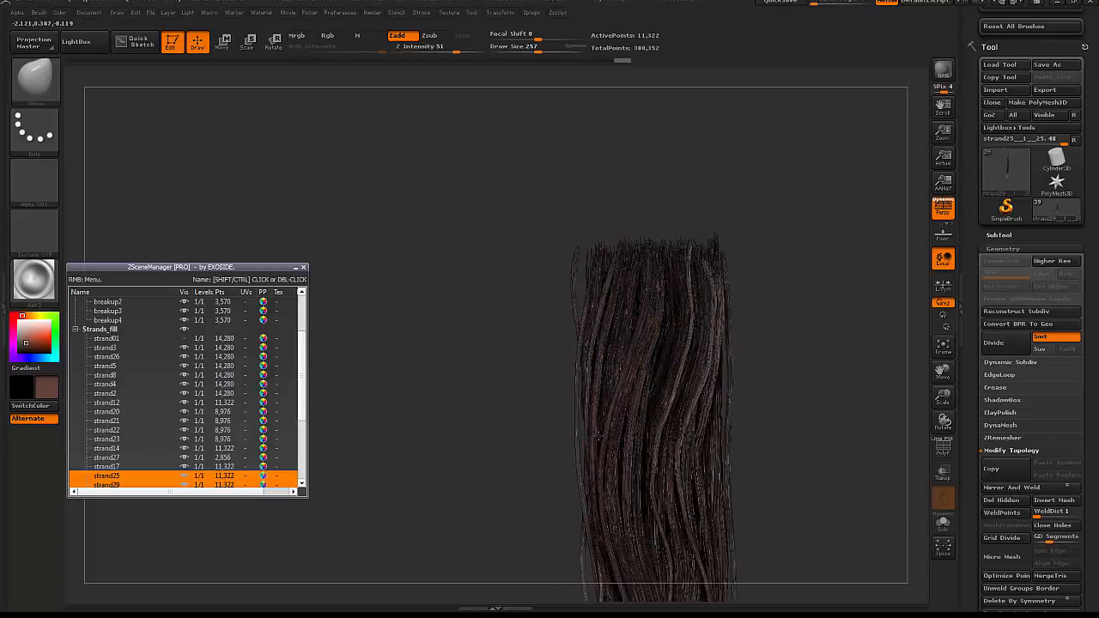
- Isolate strand29 and ruffle it along its length with the GroomBlower brush at Draw Size 203
key("w")
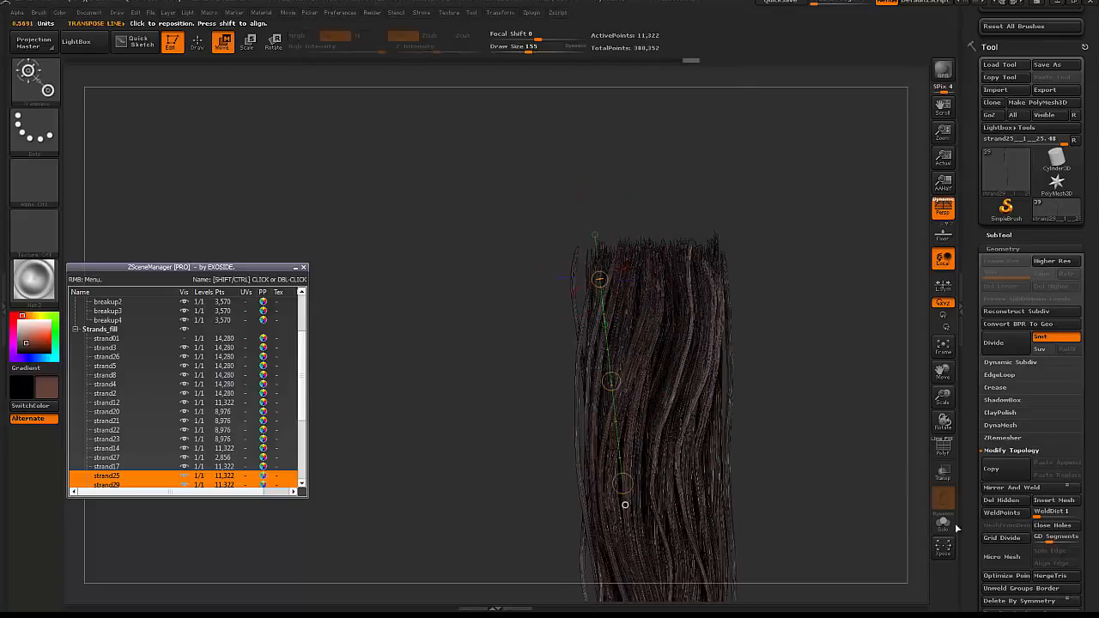
left_click(950, 524)
left_click_drag(543, 310, 586, 306)
key("q")
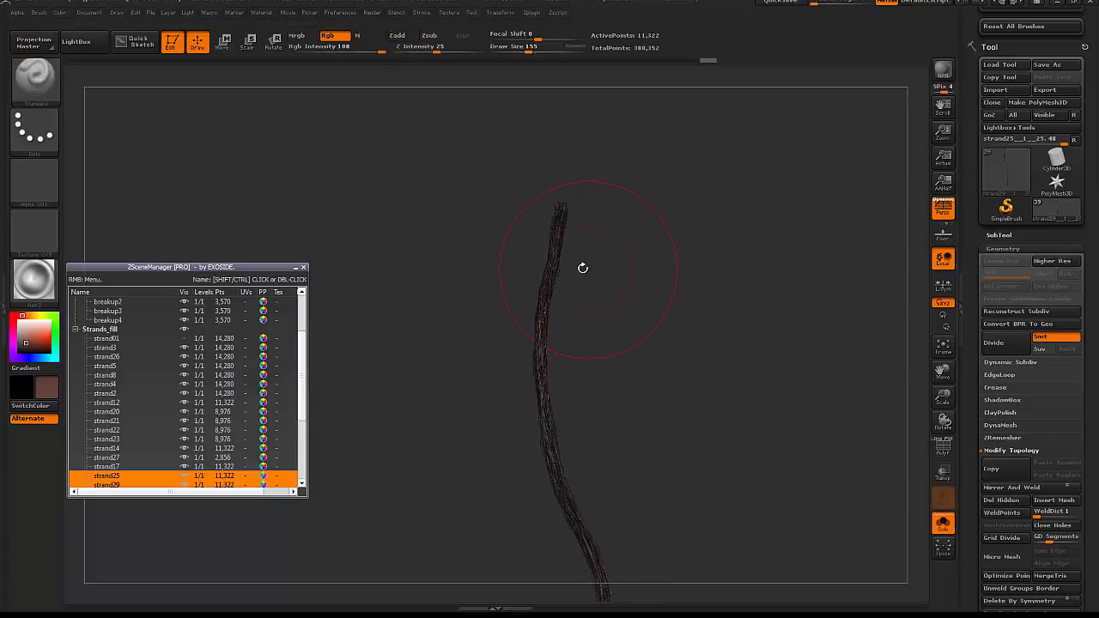
key("b")
left_click(453, 304)
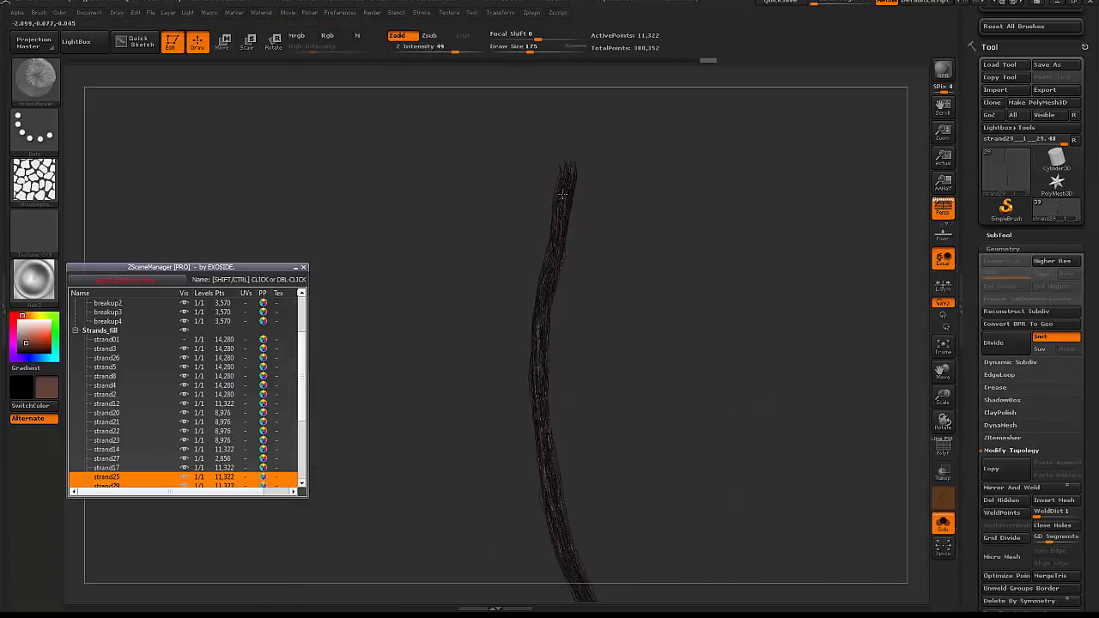
key("space")
mouse_move(548, 292)
left_mouse_down()
mouse_move(538, 378)
mouse_move(564, 225)
left_mouse_up()
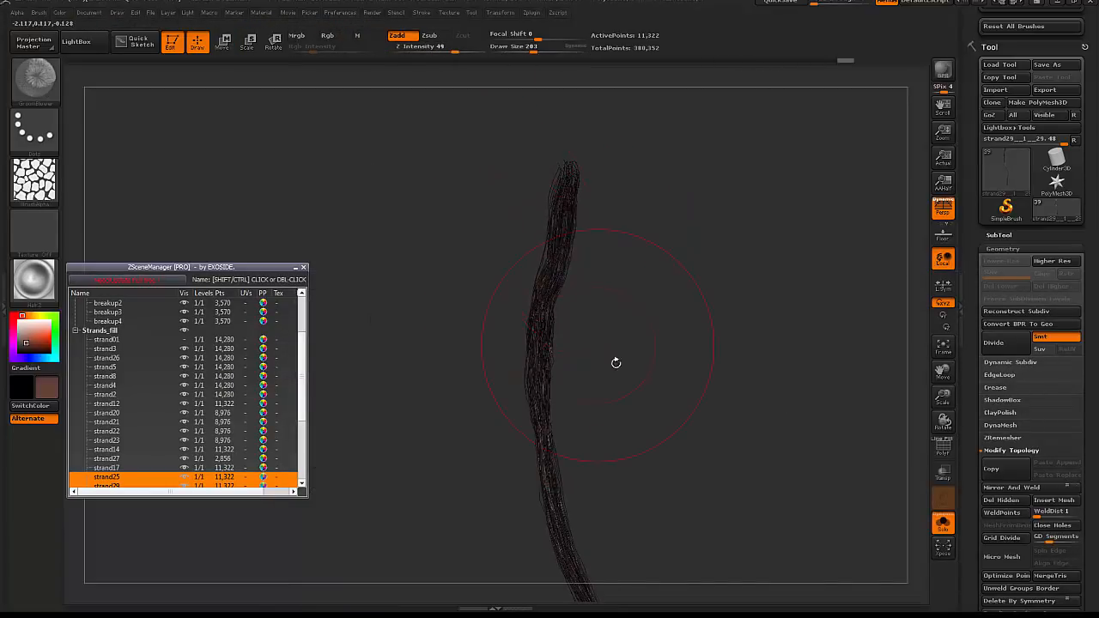
left_click_drag(615, 364, 601, 305, "alt")
mouse_move(534, 300)
left_mouse_down()
mouse_move(536, 394)
mouse_move(578, 533)
left_mouse_up()
left_click_drag(616, 444, 596, 358, "alt")
left_click_drag(558, 451, 584, 553)
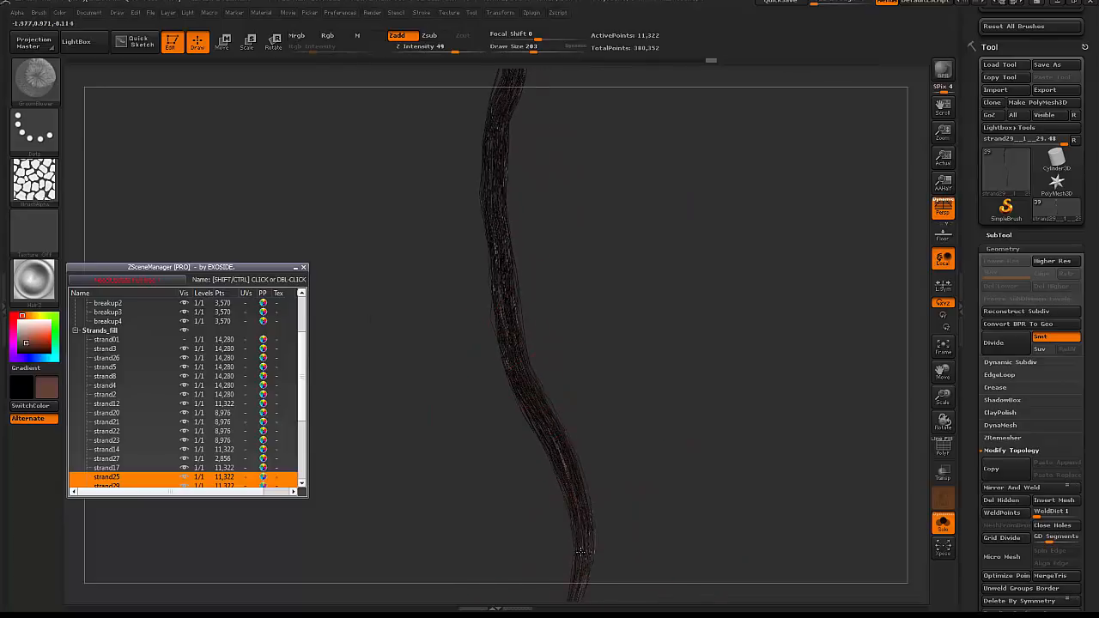
- Add irregularity along the isolated strand29 with the GroomTurbulence brush at Draw Size 122
mouse_move(554, 126)
left_mouse_down("alt")
mouse_move(546, 256)
mouse_move(512, 257)
mouse_move(535, 182)
left_mouse_up("alt")
key("b")
key("m")
key("v")
key("space")
key("space")
left_click(465, 278)
left_click(490, 290)
mouse_move(526, 258)
left_mouse_down()
mouse_move(527, 438)
mouse_move(549, 558)
left_mouse_up()
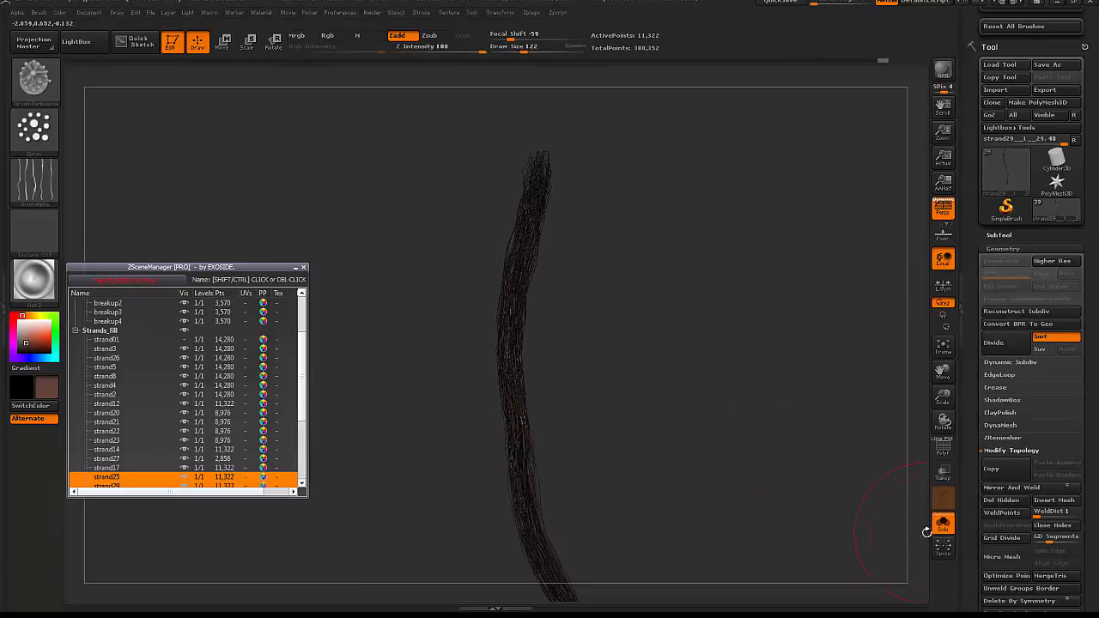
left_click_drag(524, 430, 513, 314)
- Show the full hair again and adjust strand29's top with the Move brush at Draw Size 168
left_click(942, 524)
key("b")
key("m")
key("v")
key("space")
left_click_drag(466, 247, 481, 248)
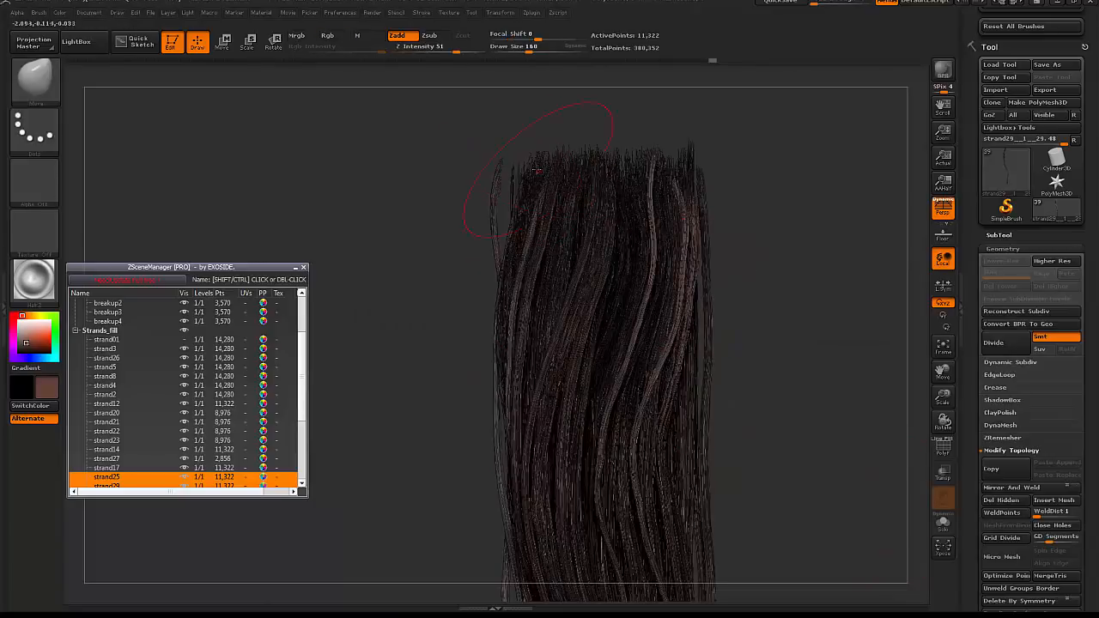
left_click_drag(545, 191, 558, 184)
right_click_drag(601, 184, 559, 185)
- Select strand21, shift it with the Move brush at Draw Size 244, and check the hair in a BPR render
left_click(506, 309, "alt")
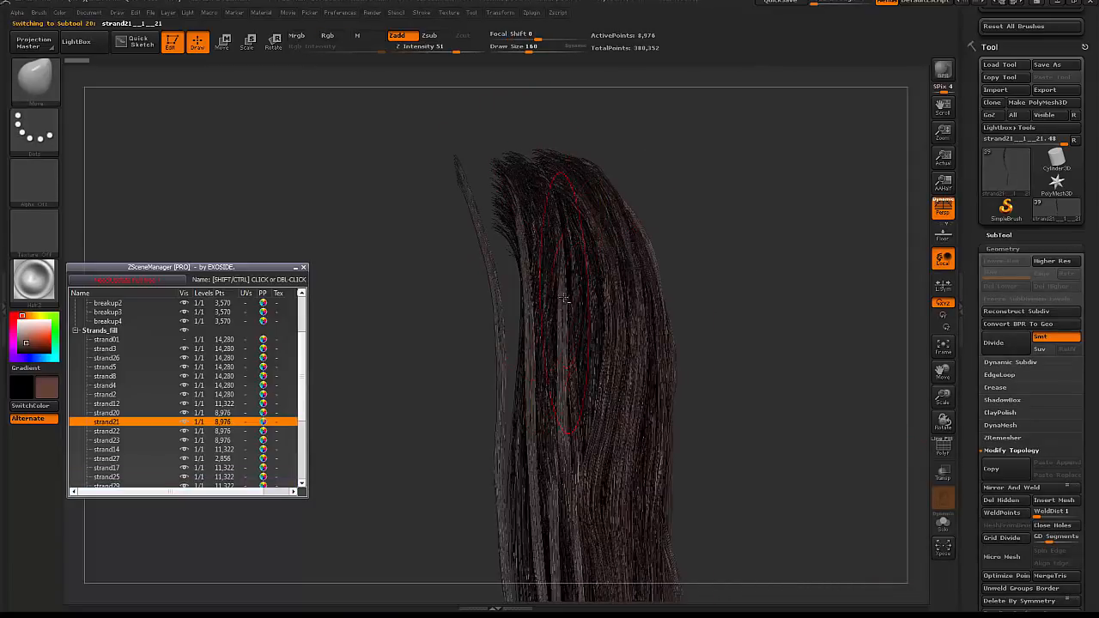
key("space")
left_click_drag(482, 317, 500, 317)
right_click_drag(562, 180, 652, 177)
left_click_drag(577, 233, 558, 232)
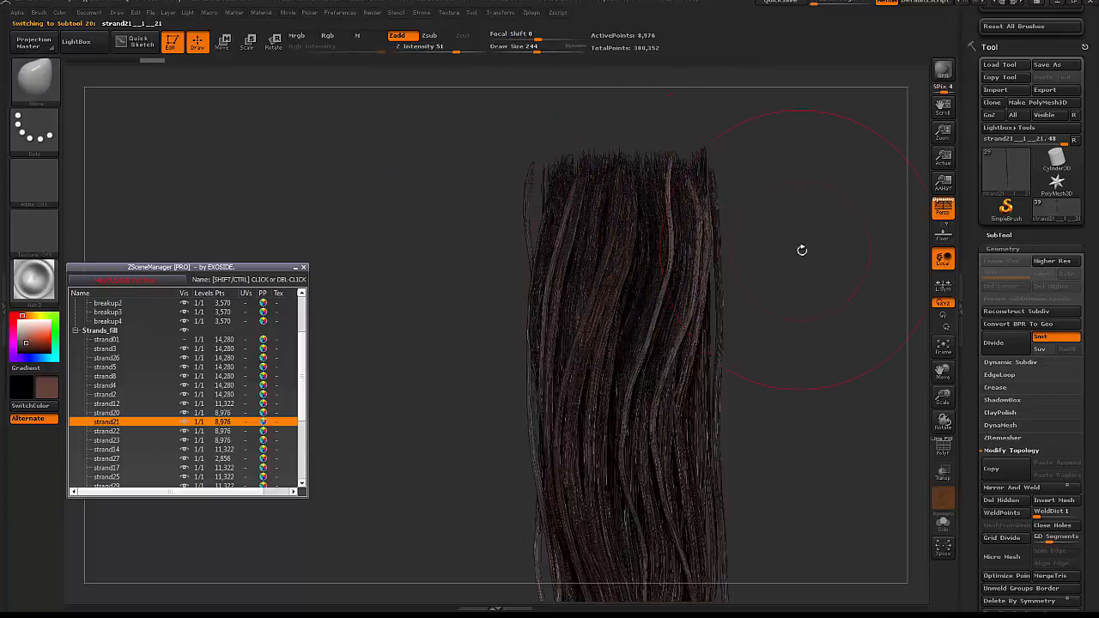
mouse_move(802, 249)
left_mouse_down()
mouse_move(765, 240)
mouse_move(813, 327)
left_mouse_up()
key("shift+r")
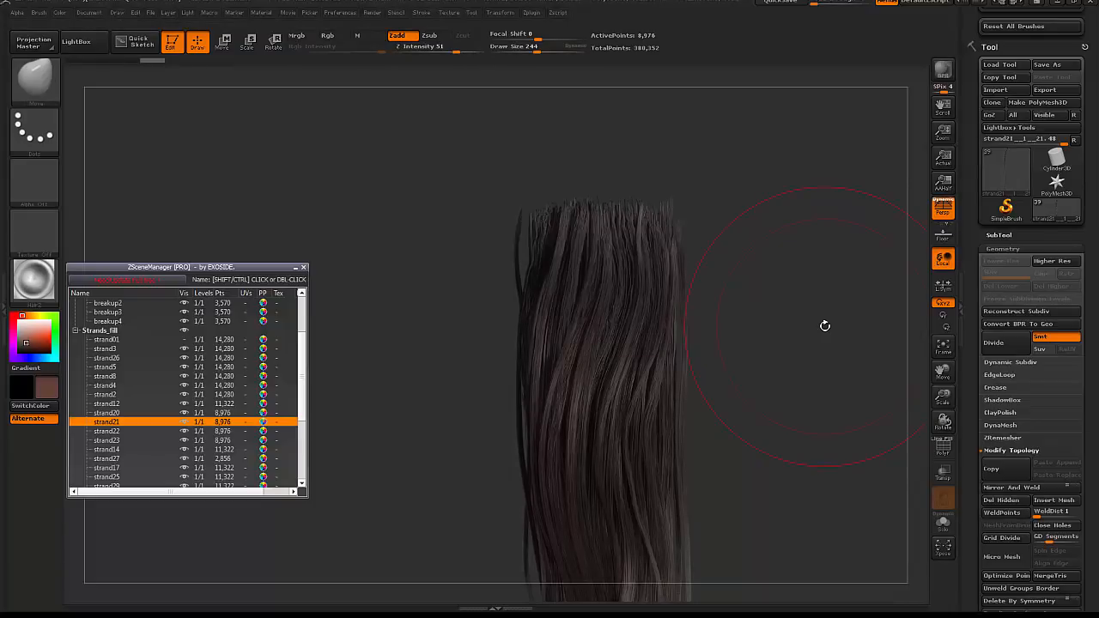
- Select strand29 and adjust it from the side with the Move brush at Draw Size 332
mouse_move(818, 246)
left_mouse_down()
mouse_move(576, 269)
mouse_move(605, 281)
left_mouse_up()
key("s")
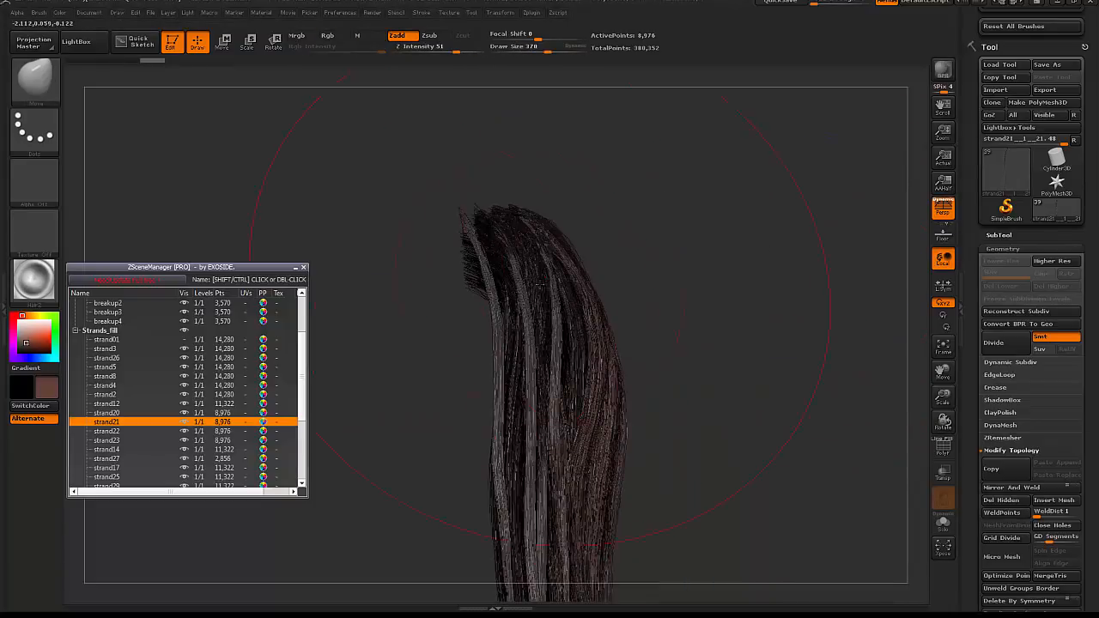
key("s")
left_click_drag(523, 282, 539, 281)
left_click(555, 377, "alt")
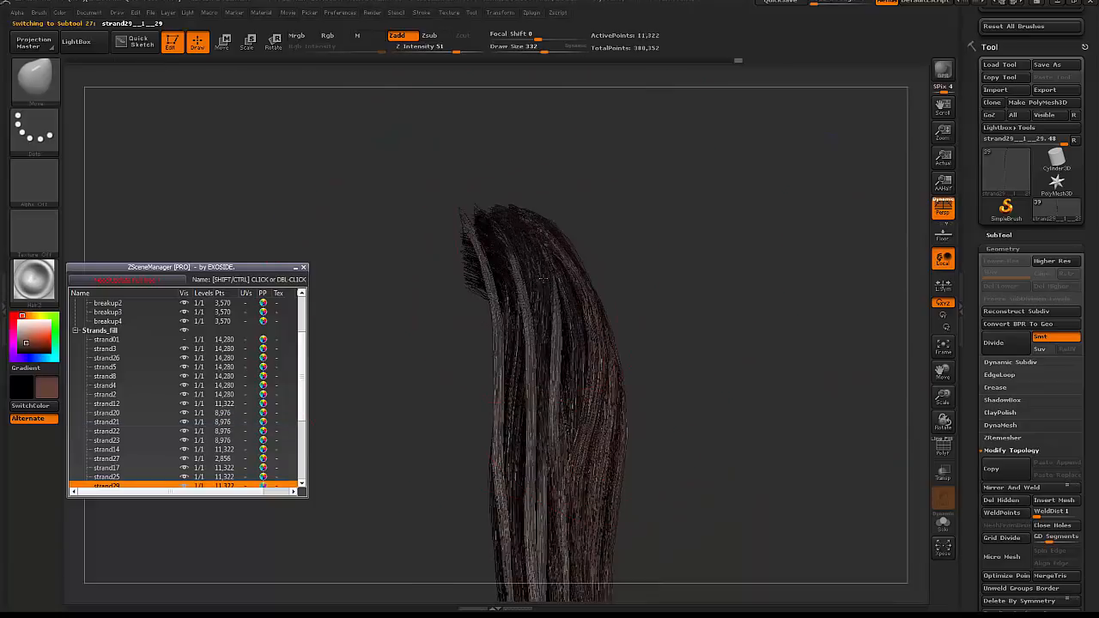
mouse_move(694, 286)
left_mouse_down()
mouse_move(637, 295)
mouse_move(515, 251)
mouse_move(549, 245)
left_mouse_up()
mouse_move(558, 194)
left_mouse_down()
mouse_move(606, 180)
mouse_move(713, 179)
left_mouse_up()
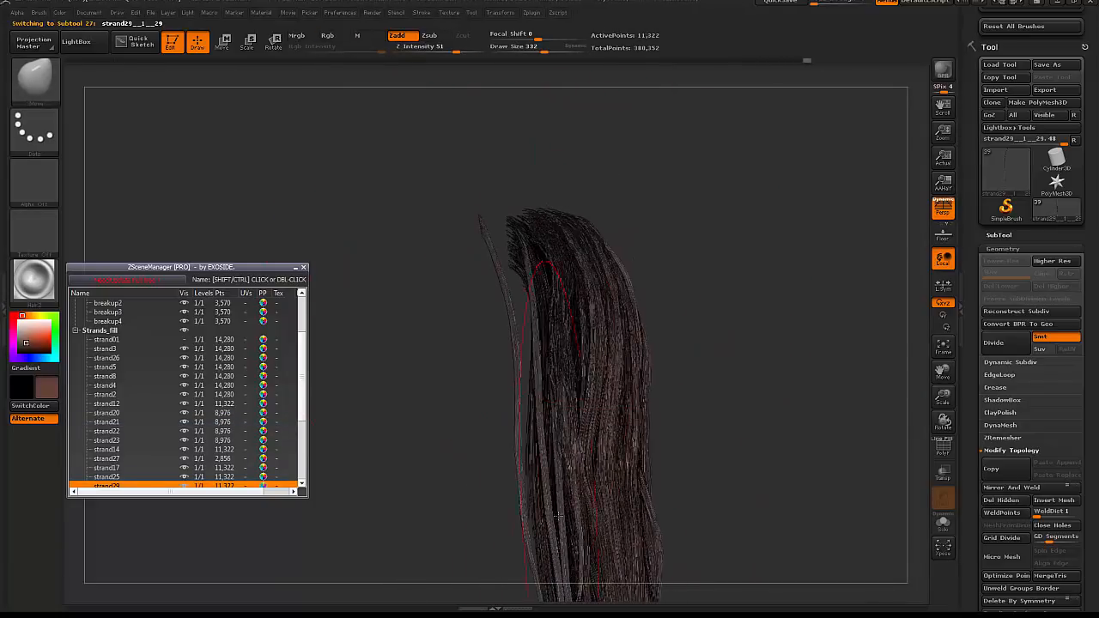
- Select strand21, nudge it with the Move brush at Draw Size 257, and check the hair in a BPR render
left_click(580, 553, "alt")
left_click_drag(718, 272, 619, 235)
key("space")
left_click_drag(520, 391, 511, 392)
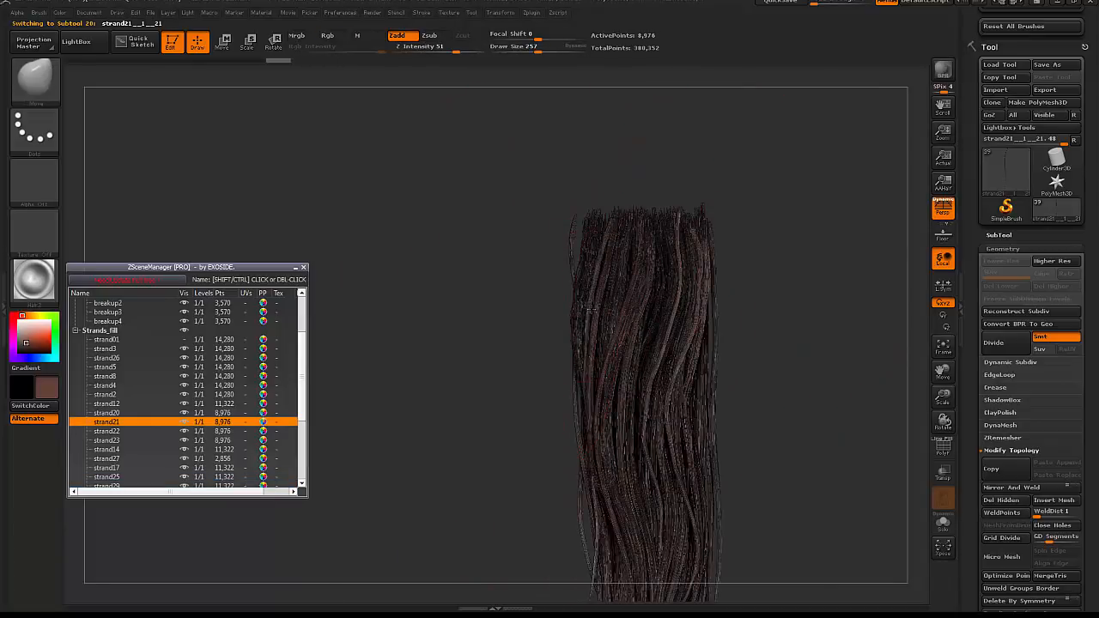
left_click_drag(592, 339, 587, 342)
left_click_drag(585, 390, 589, 397)
left_click_drag(770, 249, 836, 238, "shift")
key("shift+r")
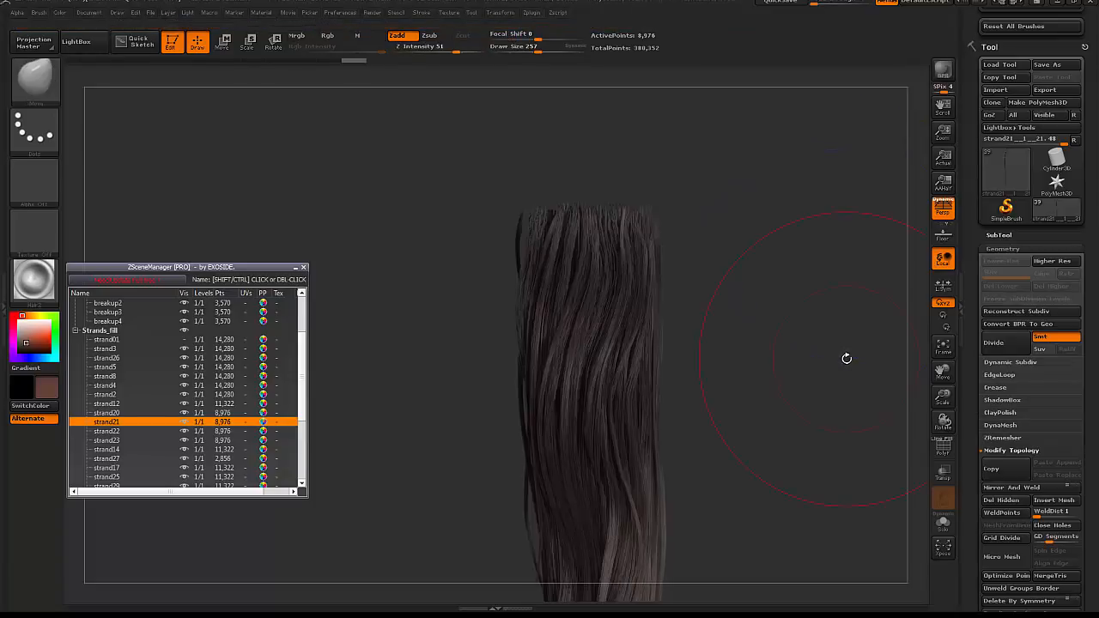
- Select strand29 and adjust its upper part with the Move brush at Draw Size 155
left_click_drag(613, 161, 626, 184)
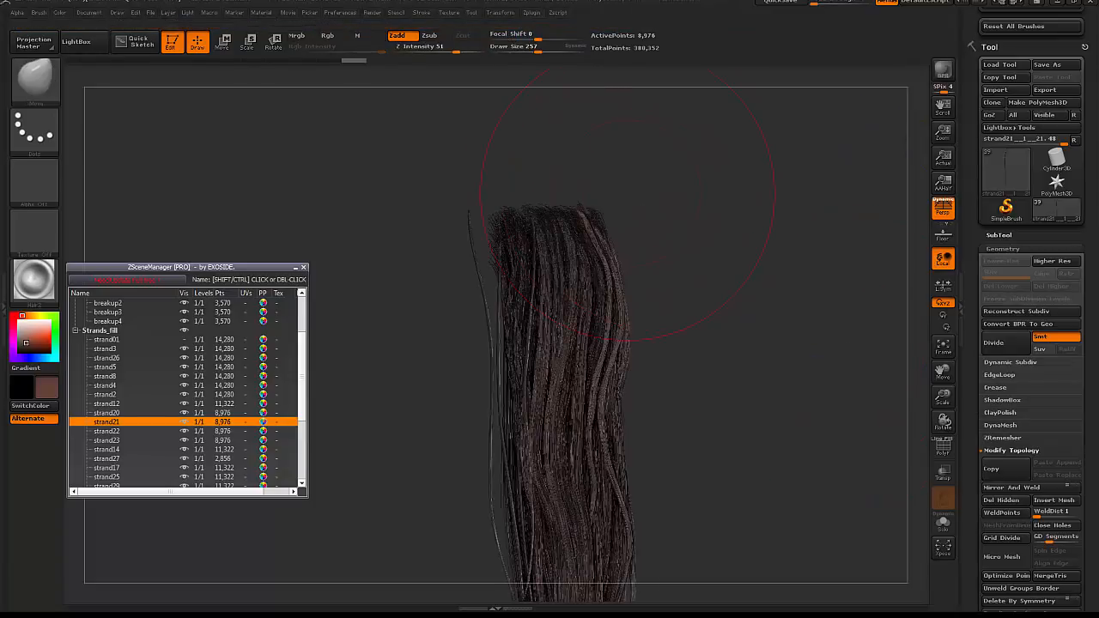
key("space")
left_click_drag(537, 234, 513, 235)
left_click(515, 233, "alt")
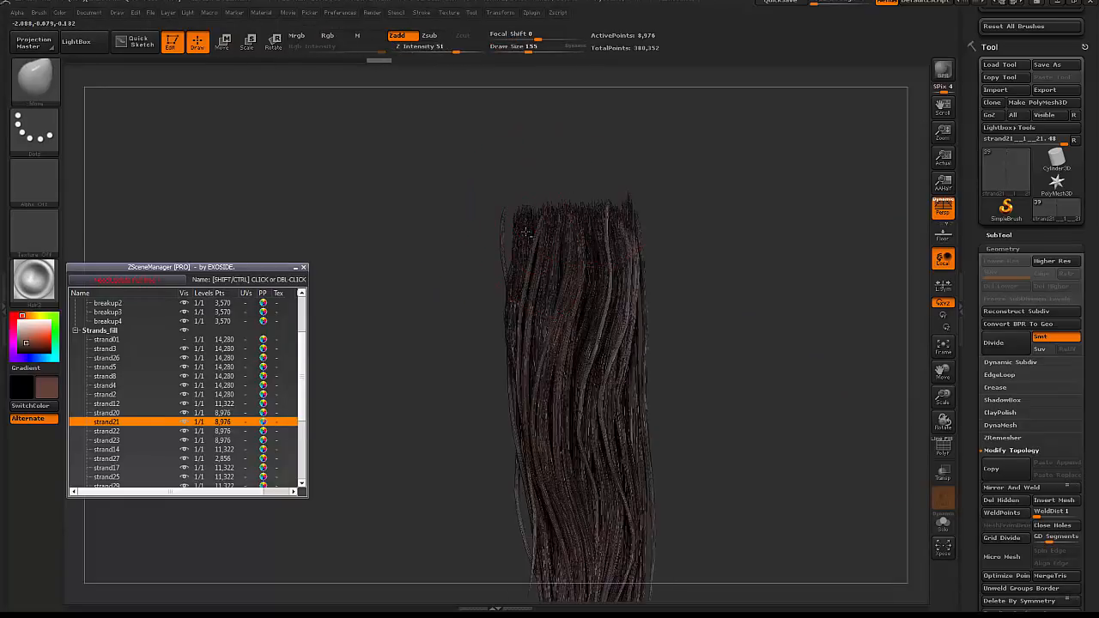
mouse_move(500, 314)
left_mouse_down()
mouse_move(520, 260)
mouse_move(515, 275)
mouse_move(506, 261)
left_mouse_up()
- Hide the interface and check the full length of the hair in a BPR render
key("space")
mouse_move(601, 224)
left_mouse_down()
mouse_move(528, 233)
mouse_move(727, 228)
mouse_move(807, 189)
mouse_move(827, 223)
left_mouse_up()
key("space")
key("Tab")
key("shift+r")
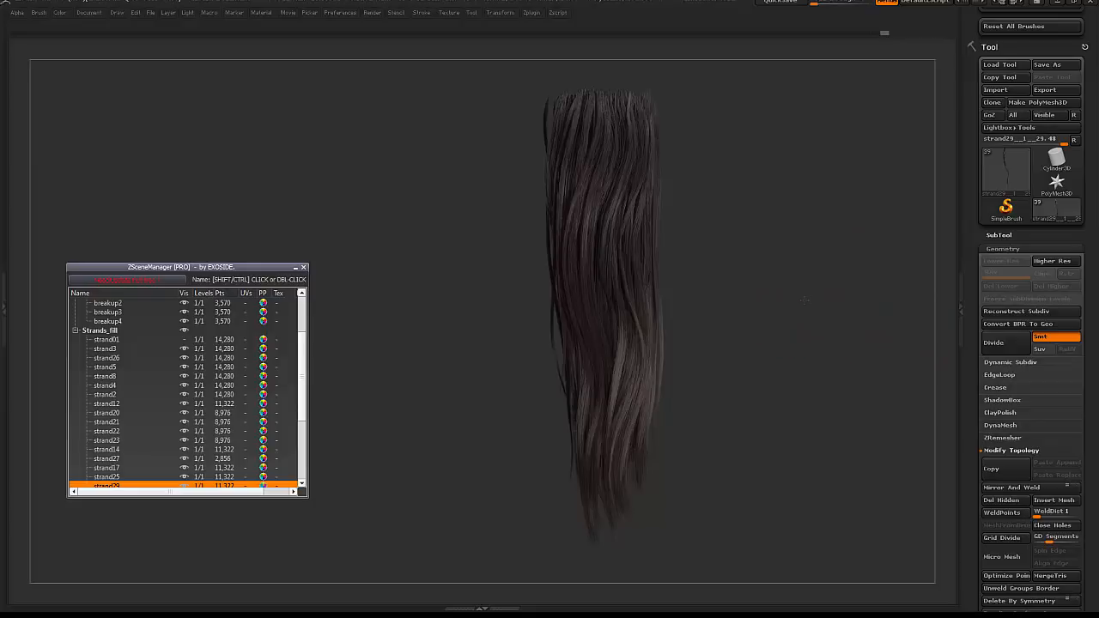
- Select strand20 and adjust its upper part with the Move brush, working from the front and side
left_click(684, 149)
left_click(551, 154, "alt")
left_click_drag(500, 143, 541, 127)
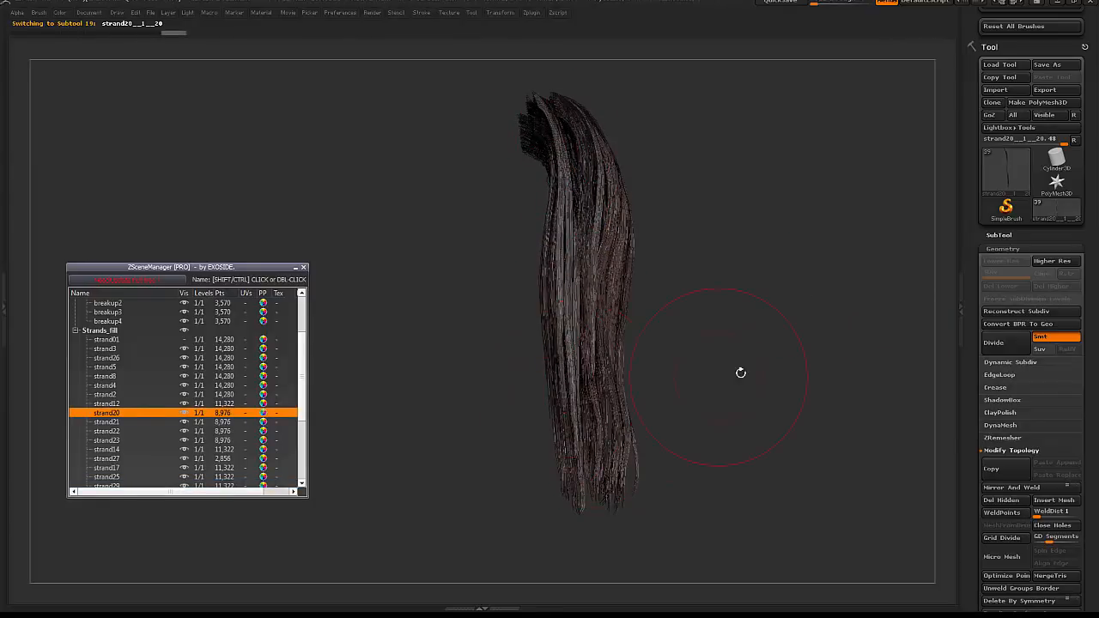
mouse_move(740, 373)
left_mouse_down()
mouse_move(601, 372)
mouse_move(729, 365)
left_mouse_up()
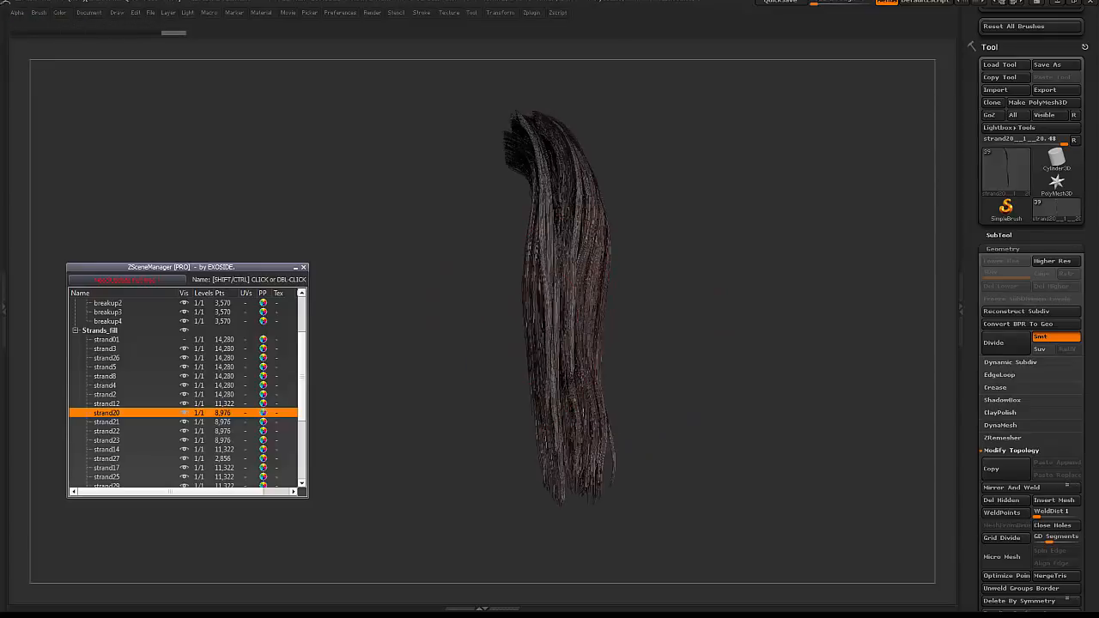
left_click_drag(686, 275, 634, 277)
left_click_drag(544, 288, 623, 280)
- Refine strand20's middle and upper parts with the Move brush and check the hair in a BPR render
left_click(546, 270, "alt")
left_click_drag(553, 325, 544, 323)
left_click_drag(546, 243, 539, 233)
mouse_move(691, 217)
left_mouse_down()
mouse_move(585, 232)
mouse_move(546, 261)
left_mouse_up()
left_click_drag(712, 204, 774, 197)
left_click_drag(600, 147, 633, 143)
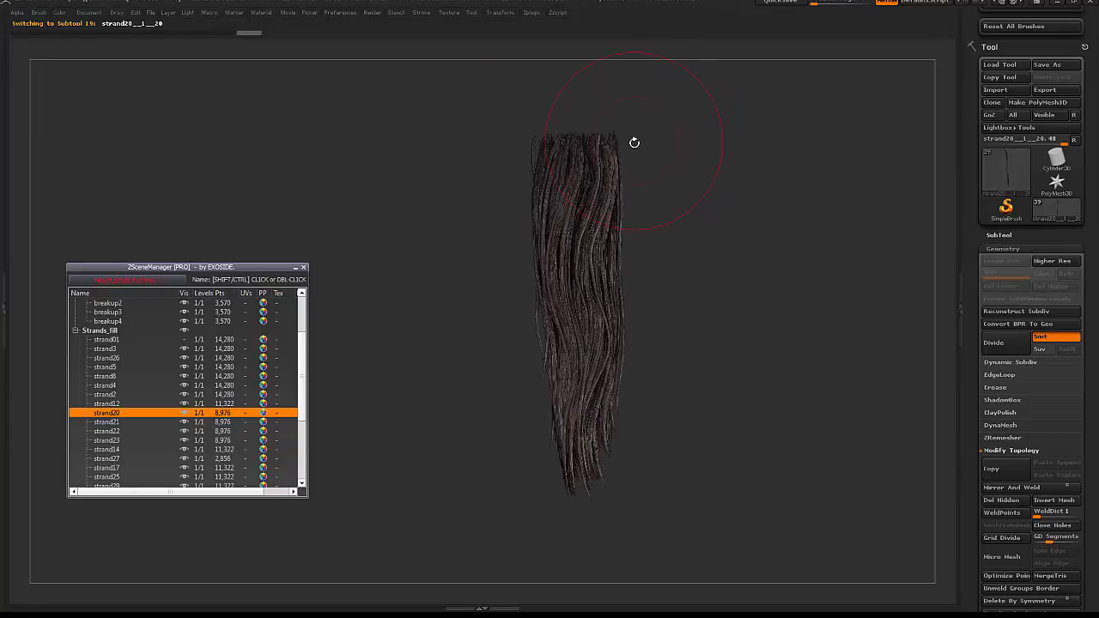
left_click_drag(720, 191, 847, 232)
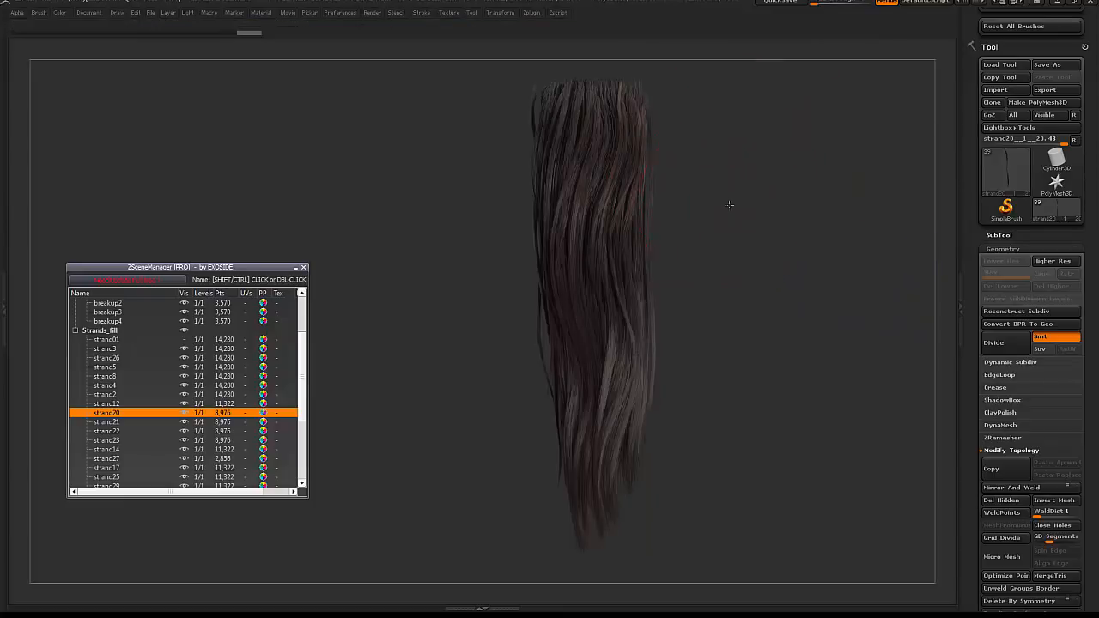
- Select strand22 and shift its middle and upper parts with the Move brush
mouse_move(728, 205)
left_mouse_down()
mouse_move(670, 198)
mouse_move(628, 211)
mouse_move(605, 244)
left_mouse_up()
left_click(591, 236, "alt")
left_click_drag(566, 301, 573, 288)
left_click_drag(562, 213, 571, 206)
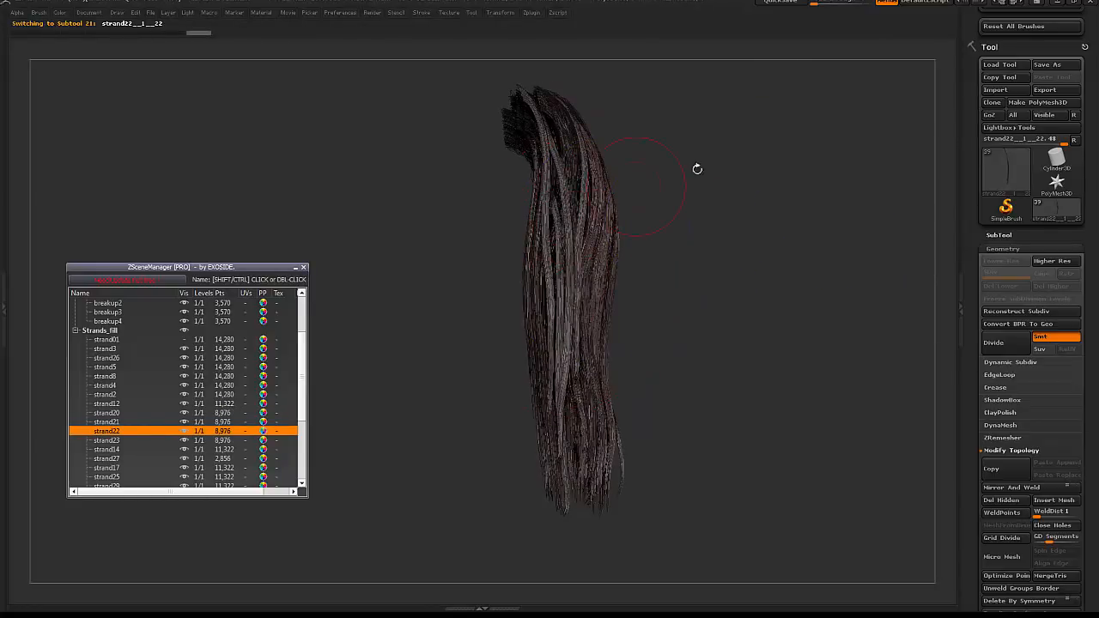
- Choose the GroomTurbulence brush for strand22, show the interface again and check the hair from several sides
mouse_move(697, 168)
left_mouse_down()
mouse_move(544, 221)
mouse_move(541, 237)
left_mouse_up()
key("space")
left_click(495, 280)
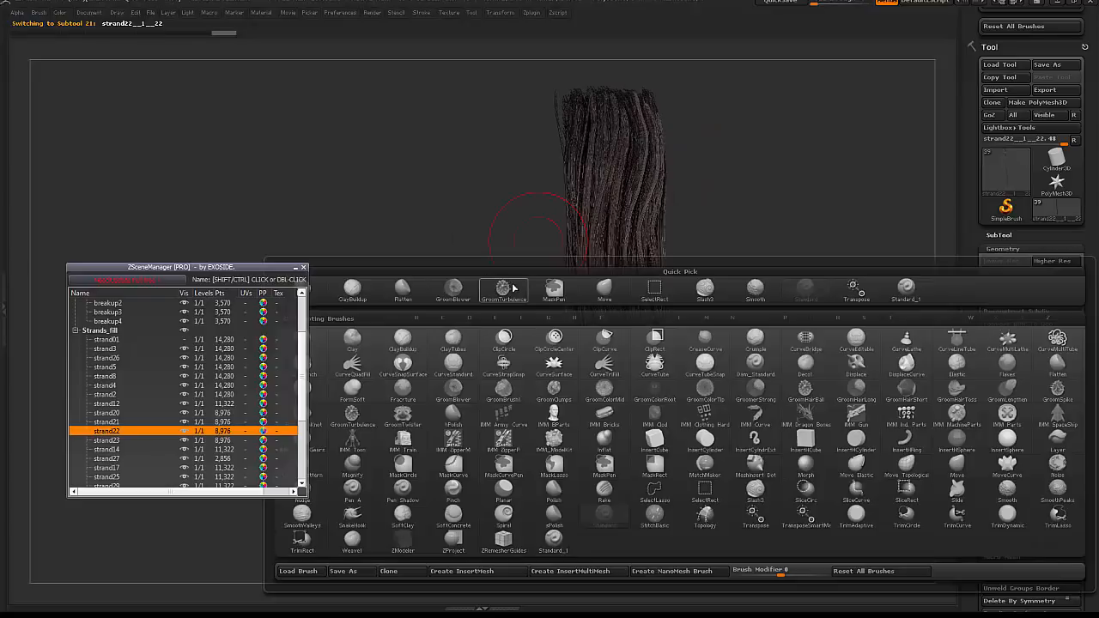
left_click(513, 289)
left_click_drag(513, 288, 537, 289)
key("Tab")
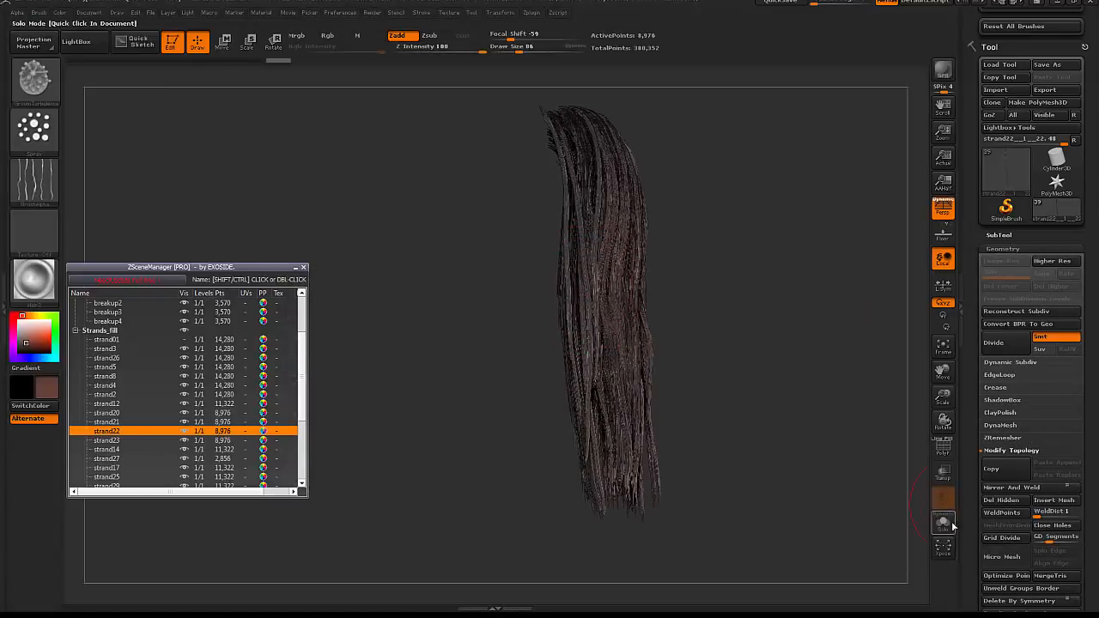
left_click_drag(953, 317, 714, 356)
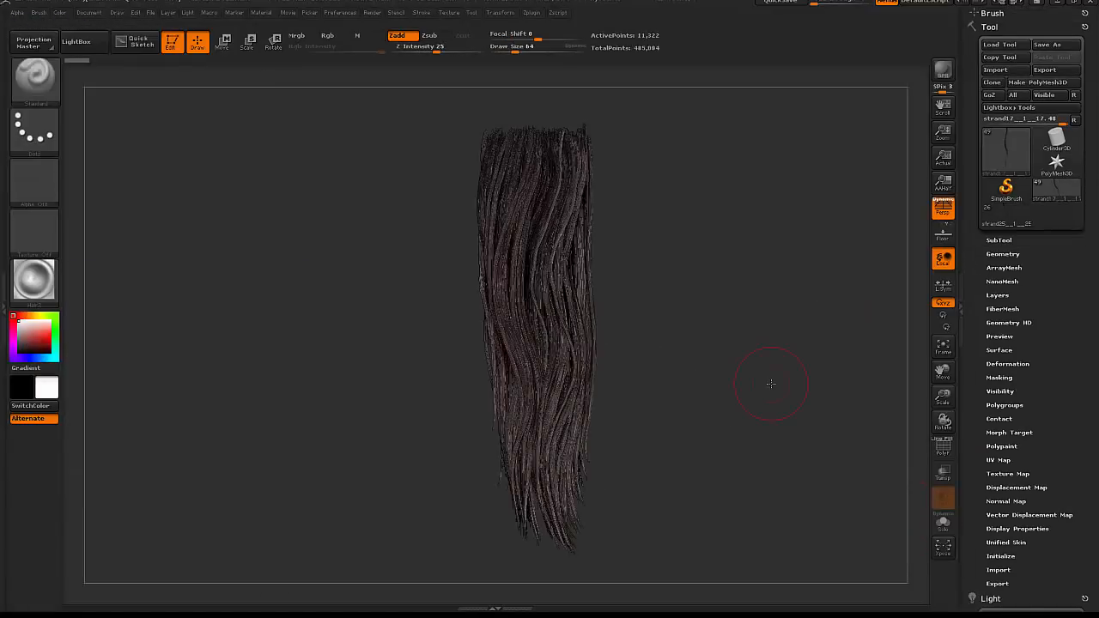
- Render the complete hair strand with BPR and open its render passes to preview the shadow map
left_click_drag(770, 383, 804, 370)
key("shift+r")
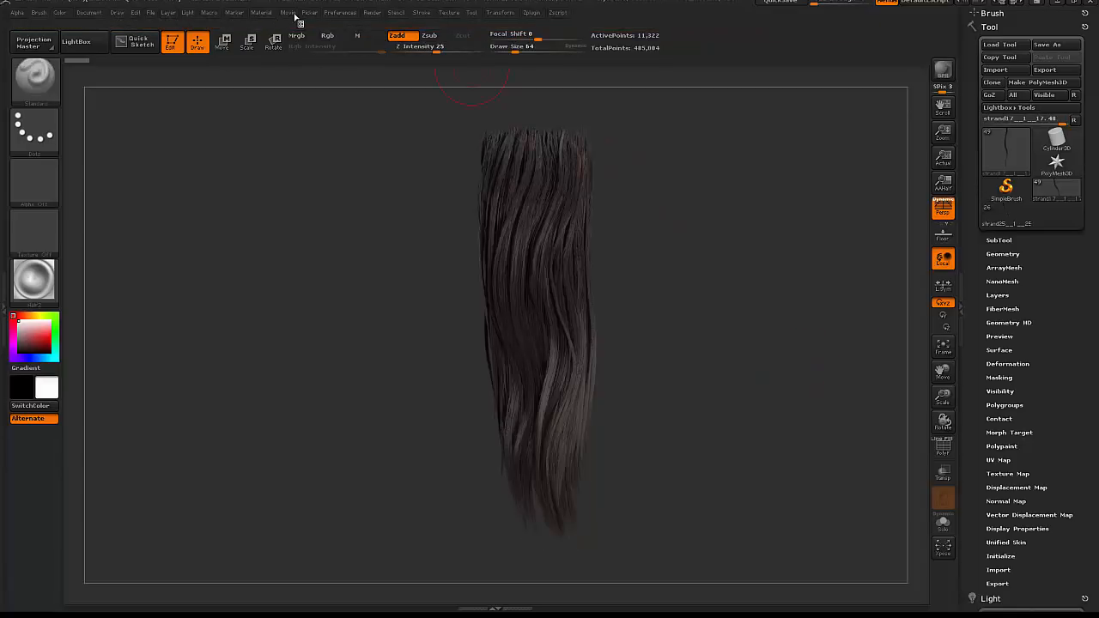
left_click(370, 13)
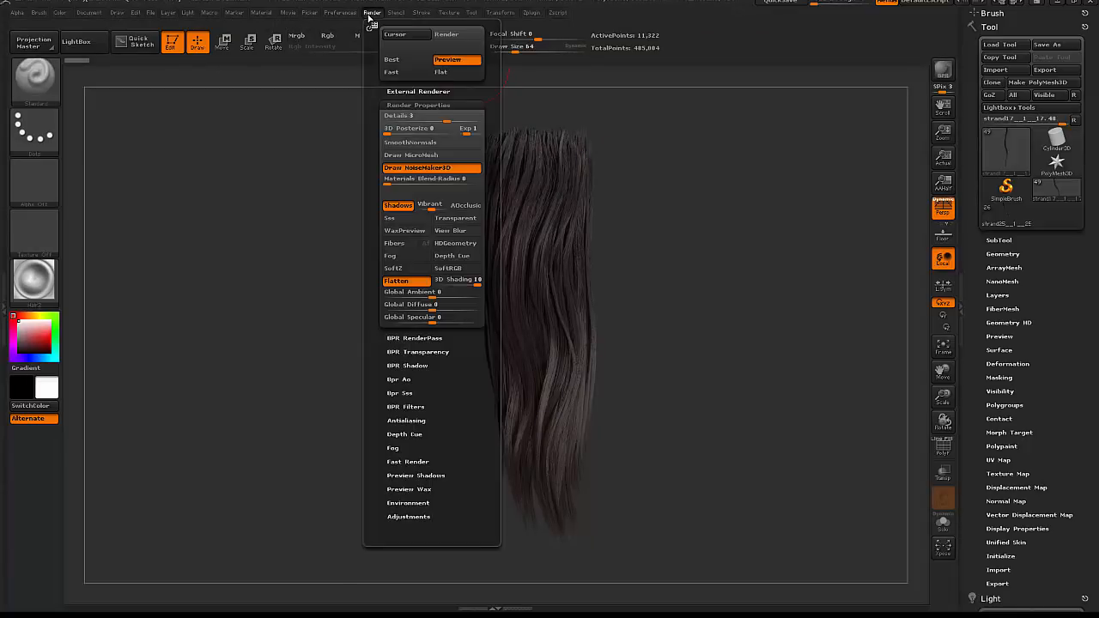
left_click(372, 26)
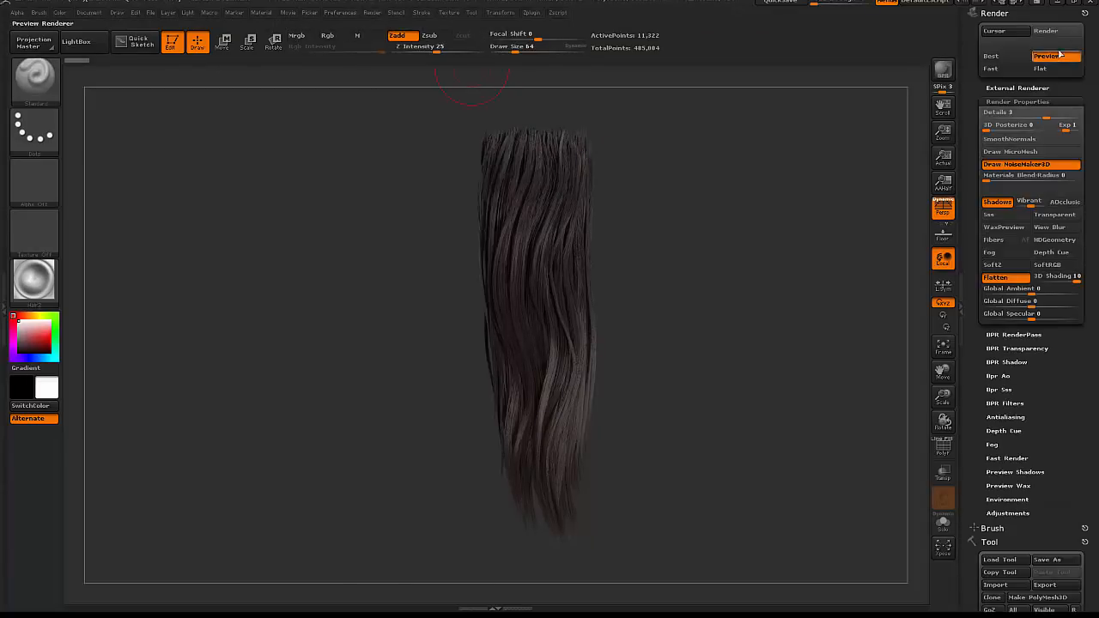
left_click(1017, 101)
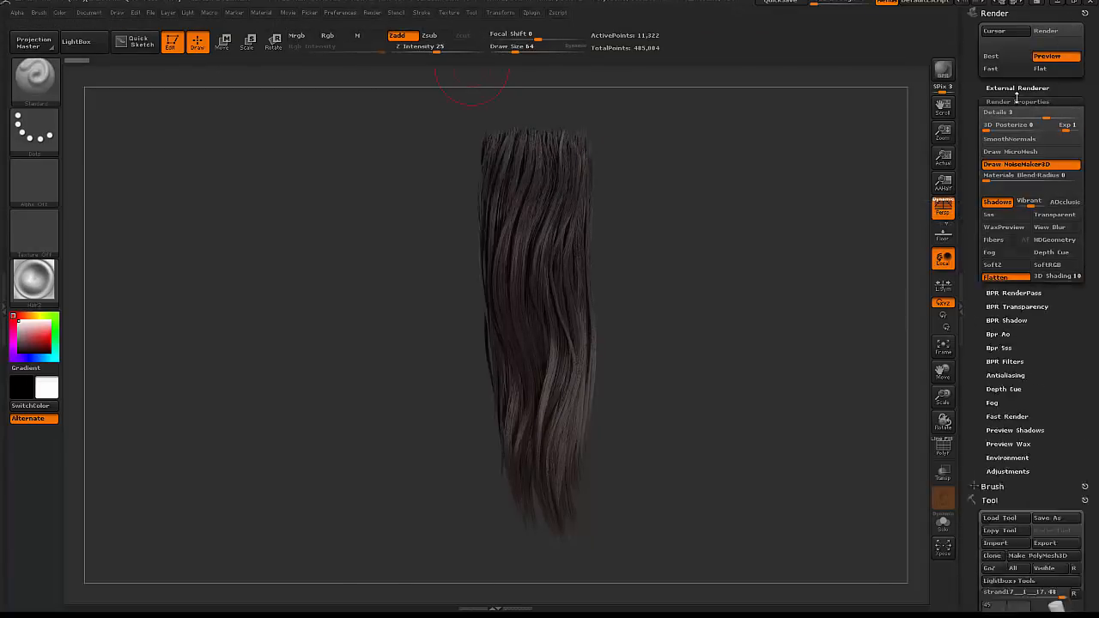
left_click(1017, 116)
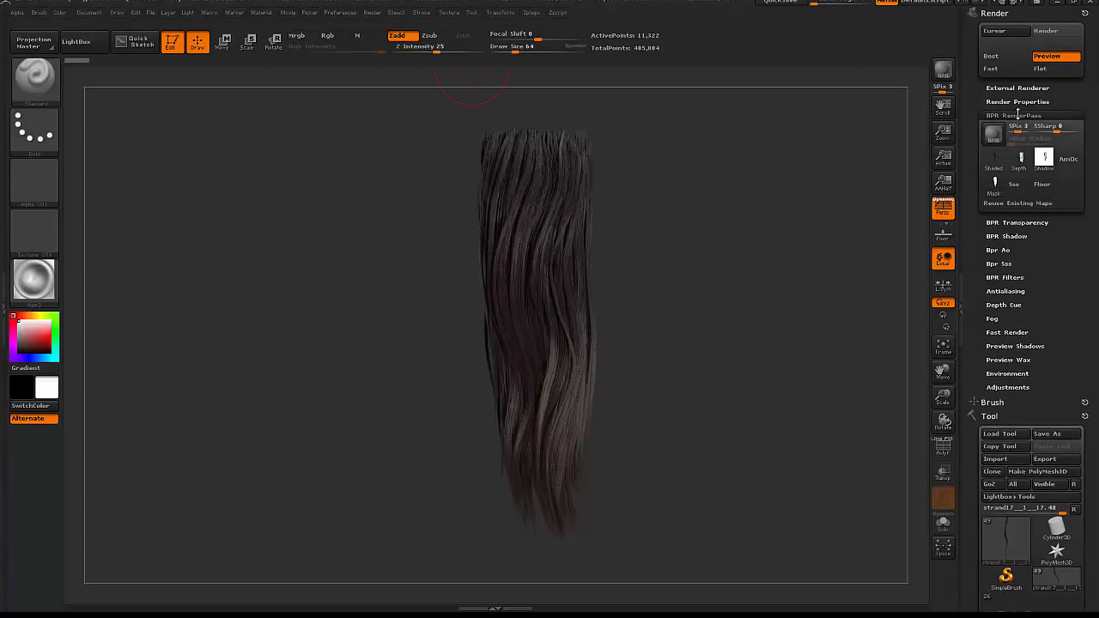
mouse_move(1045, 158)
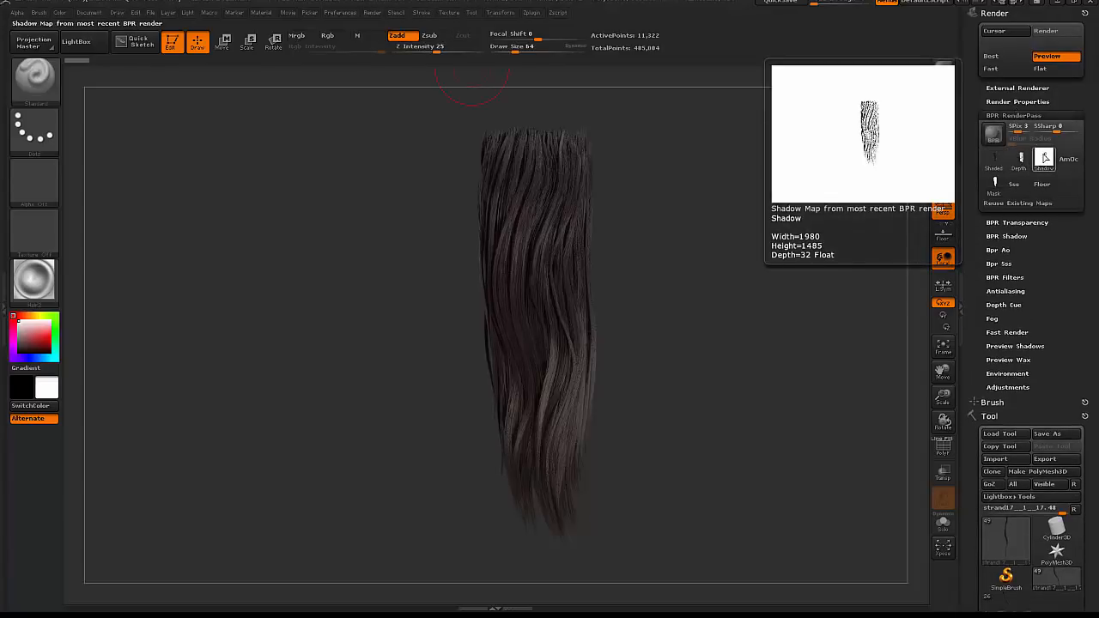
- Open the PSD export of the BPR mask map and the shadow map, cancelling each without saving
mouse_move(996, 186)
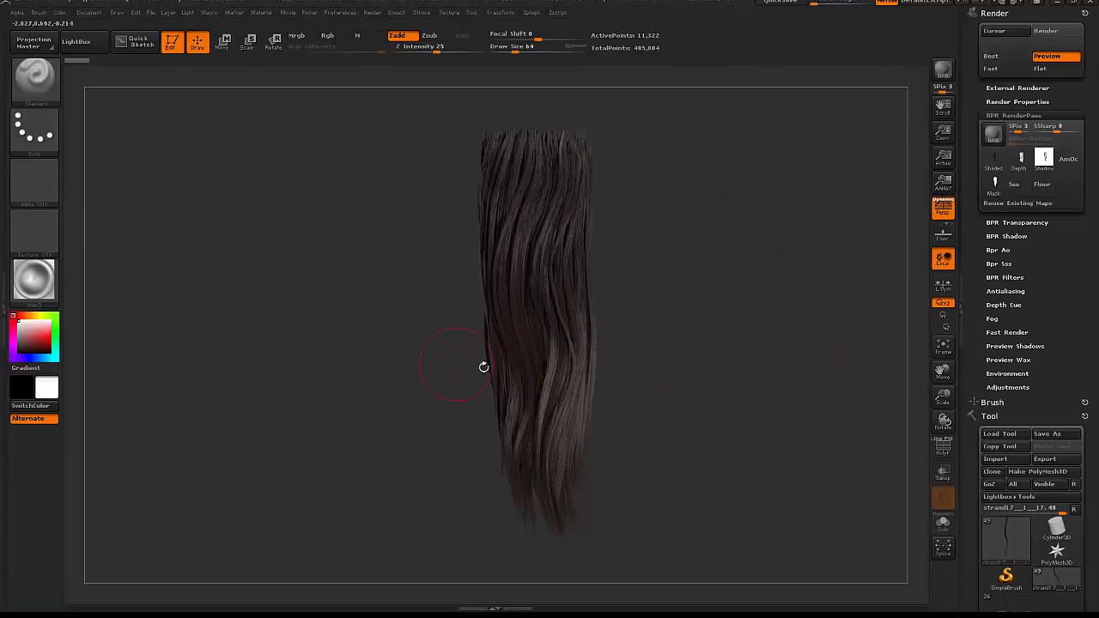
left_click(996, 184)
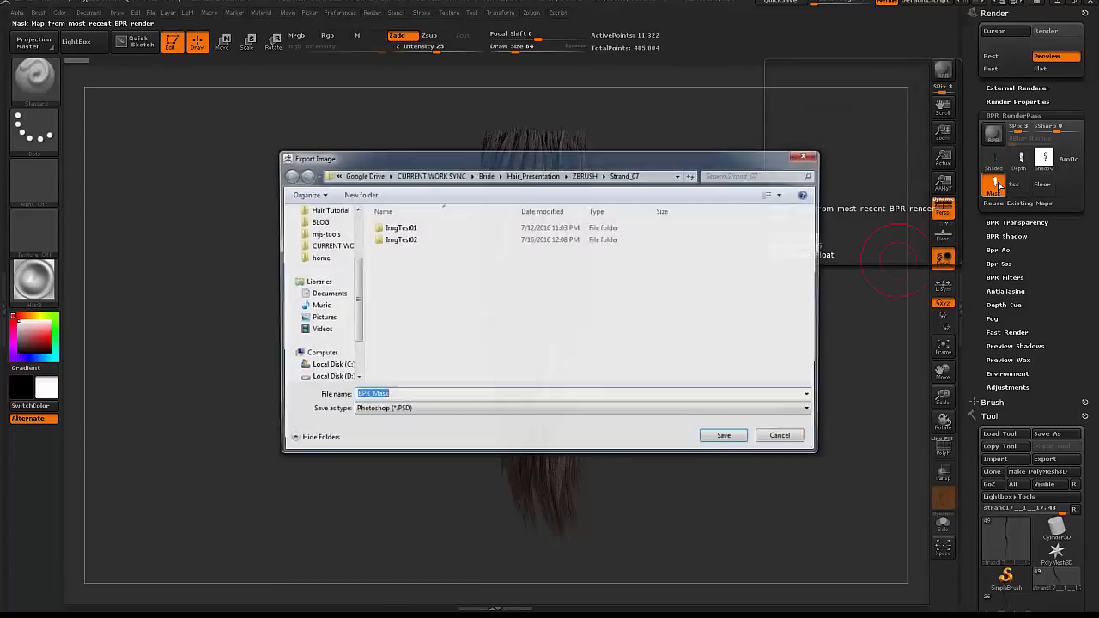
left_click_drag(650, 157, 620, 156)
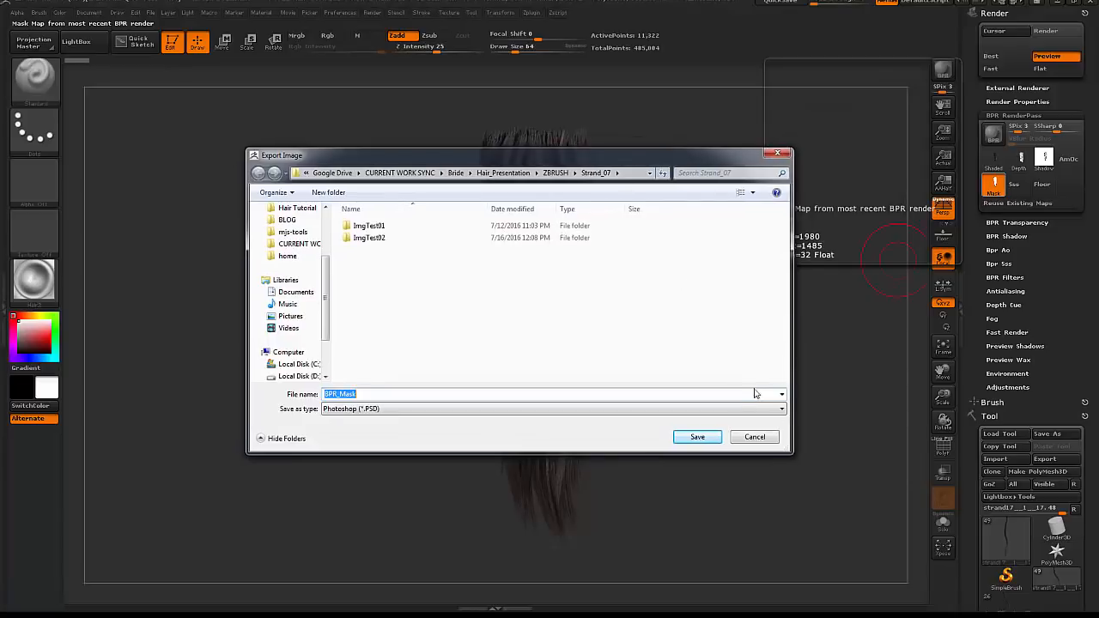
left_click(754, 437)
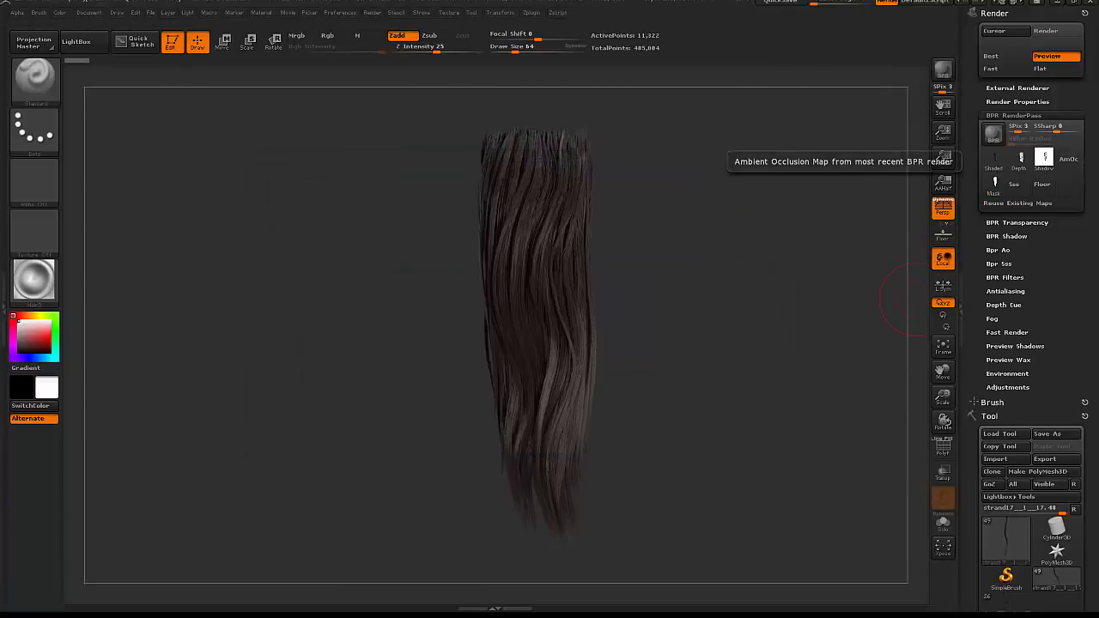
left_click(1044, 158)
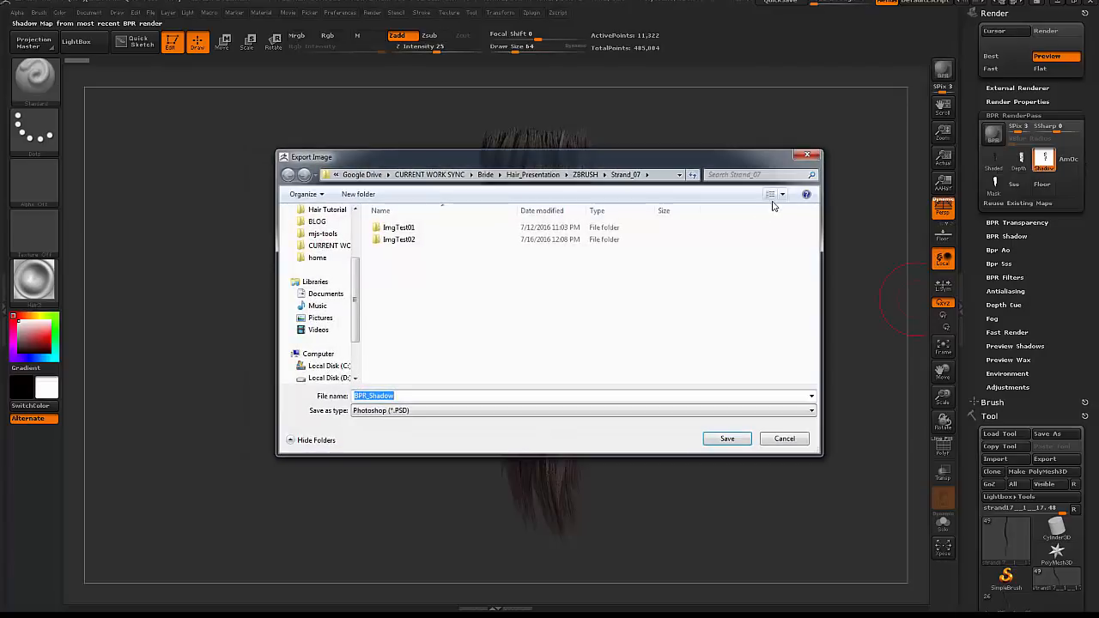
left_click(807, 155)
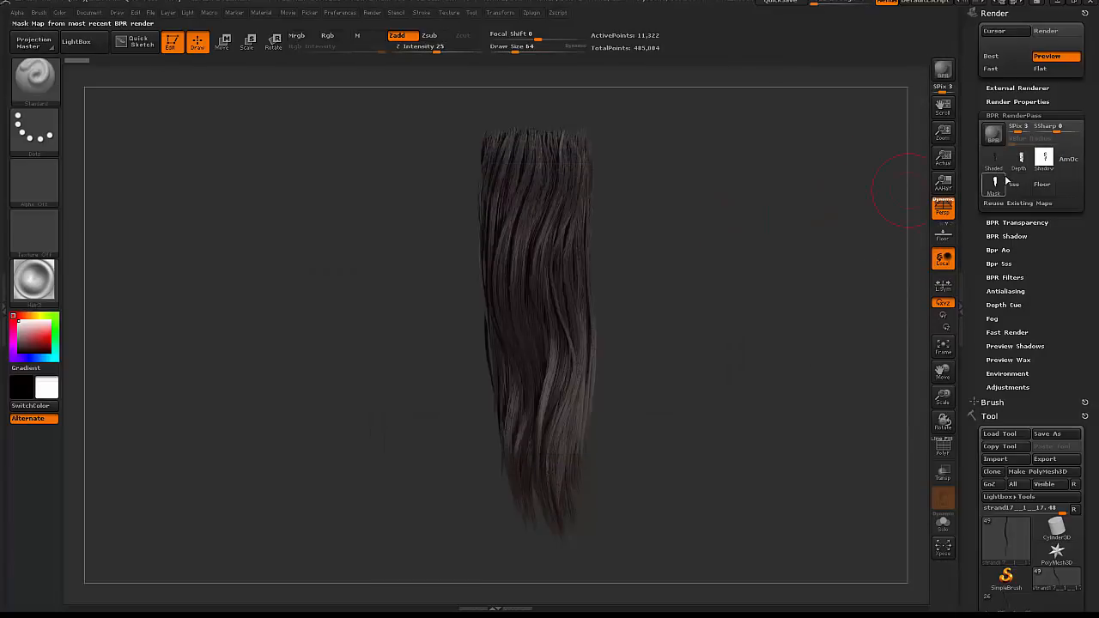
- Disable Shadows in the render properties and render the hair again with BPR
mouse_move(997, 164)
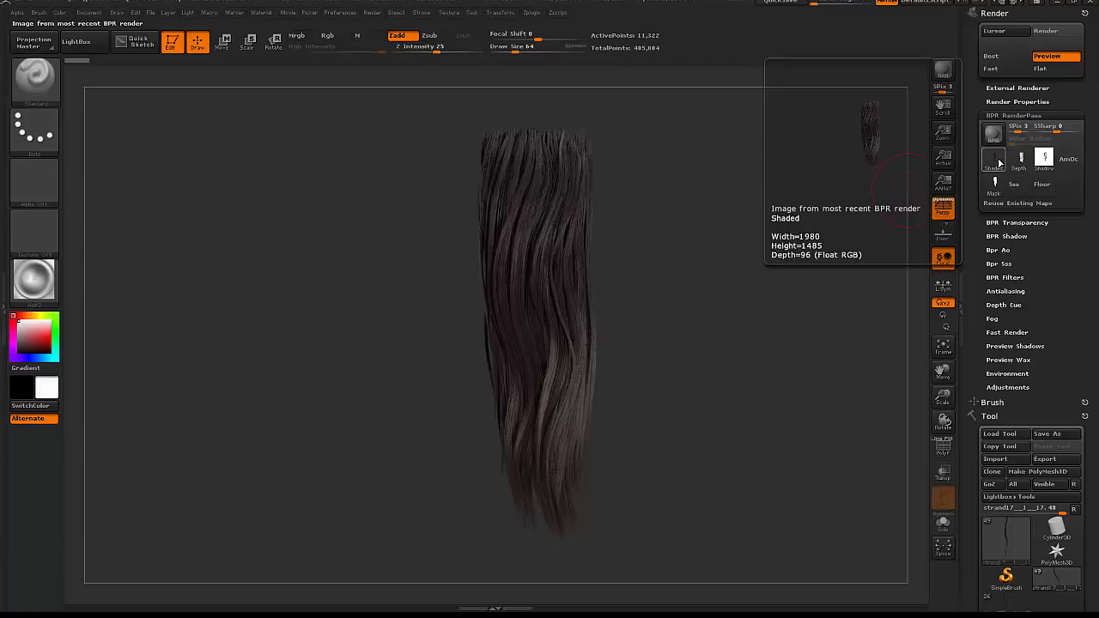
left_click(1032, 101)
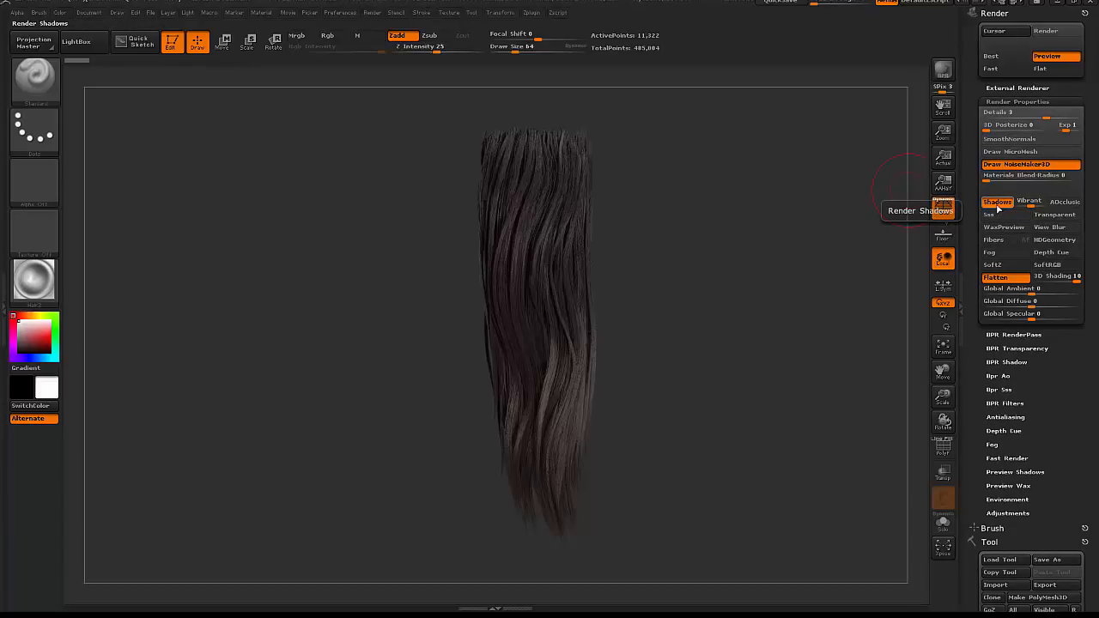
left_click(997, 205)
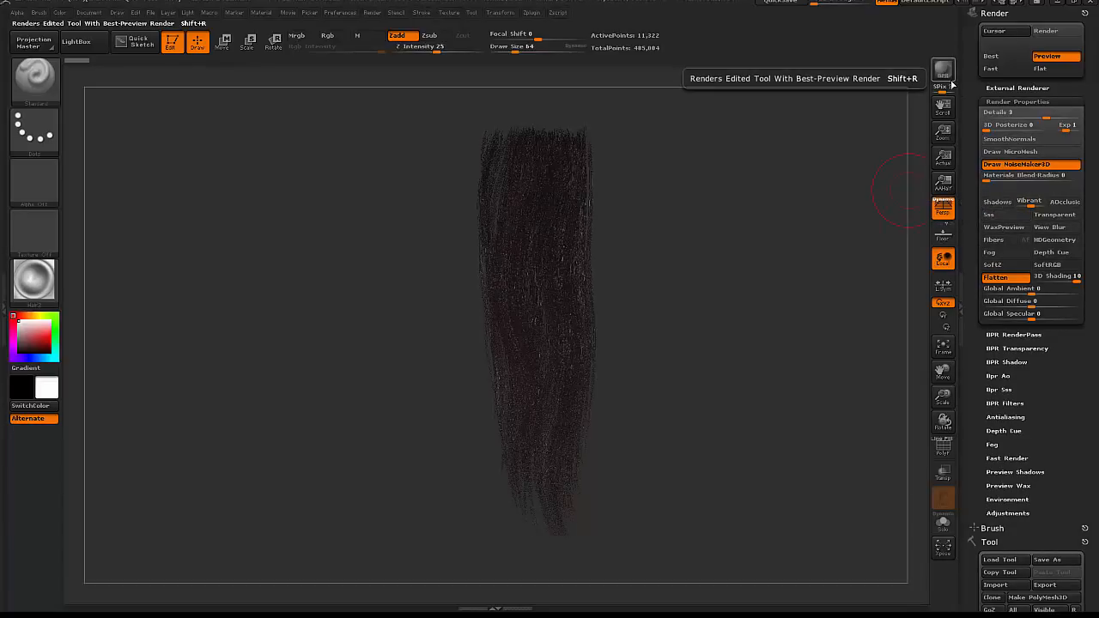
key("shift+r")
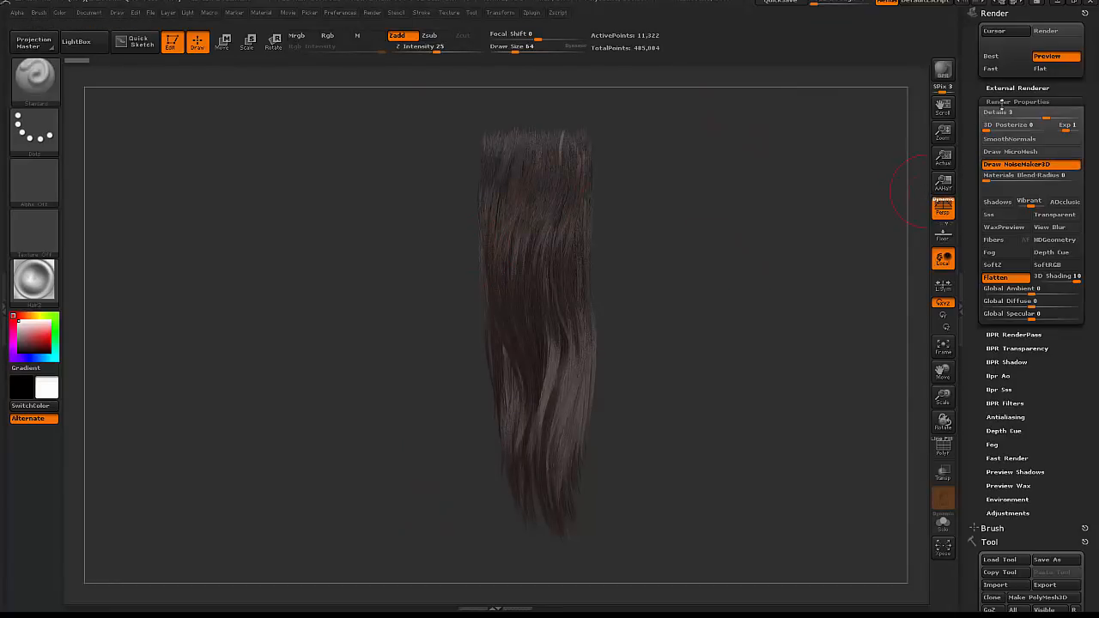
- Open the PSD export of the shaded BPR image from the shadowless render and cancel it without saving
left_click(1010, 100)
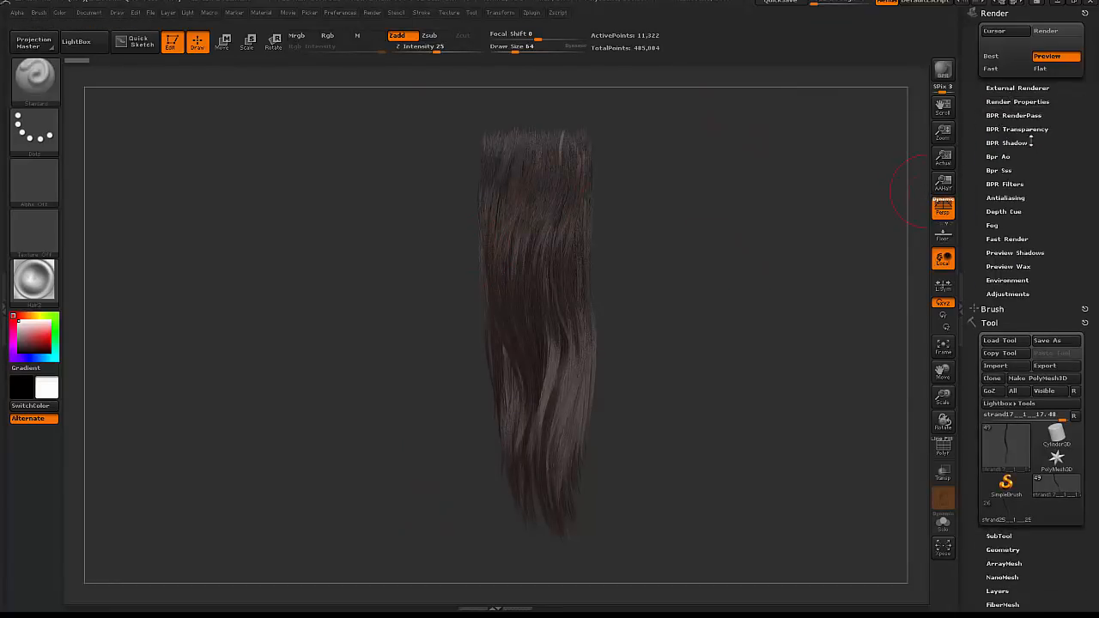
left_click(1014, 115)
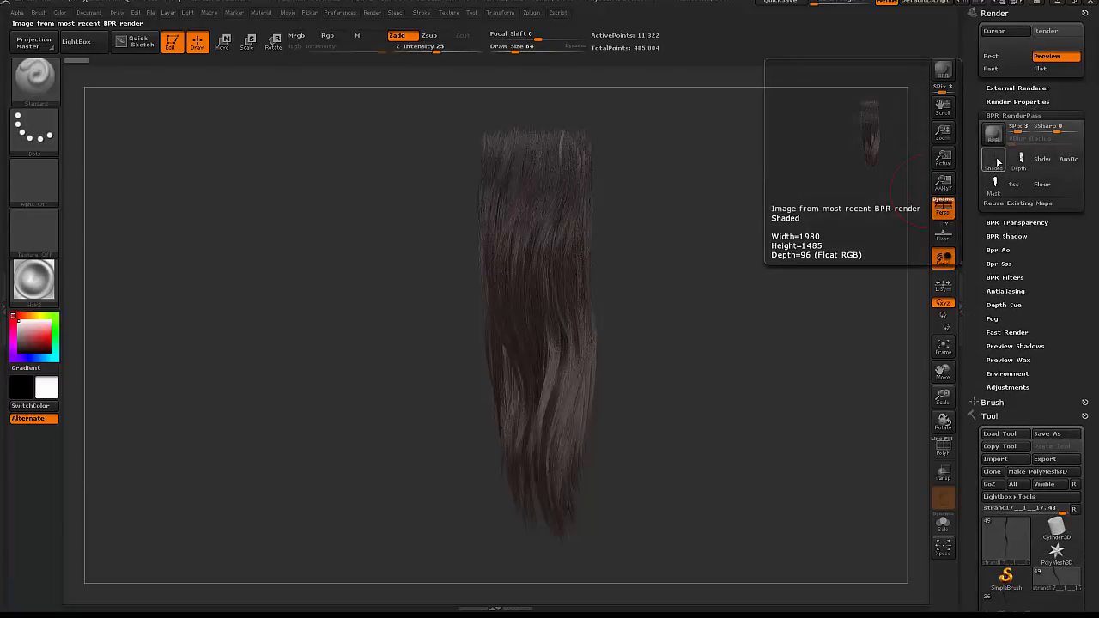
left_click(996, 160)
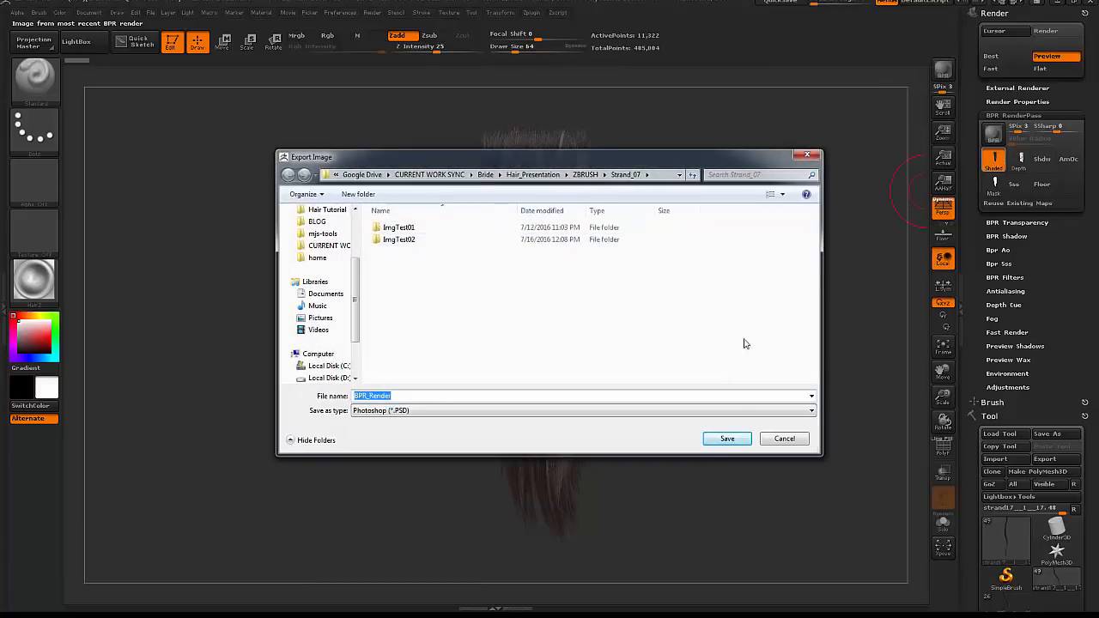
left_click(797, 443)
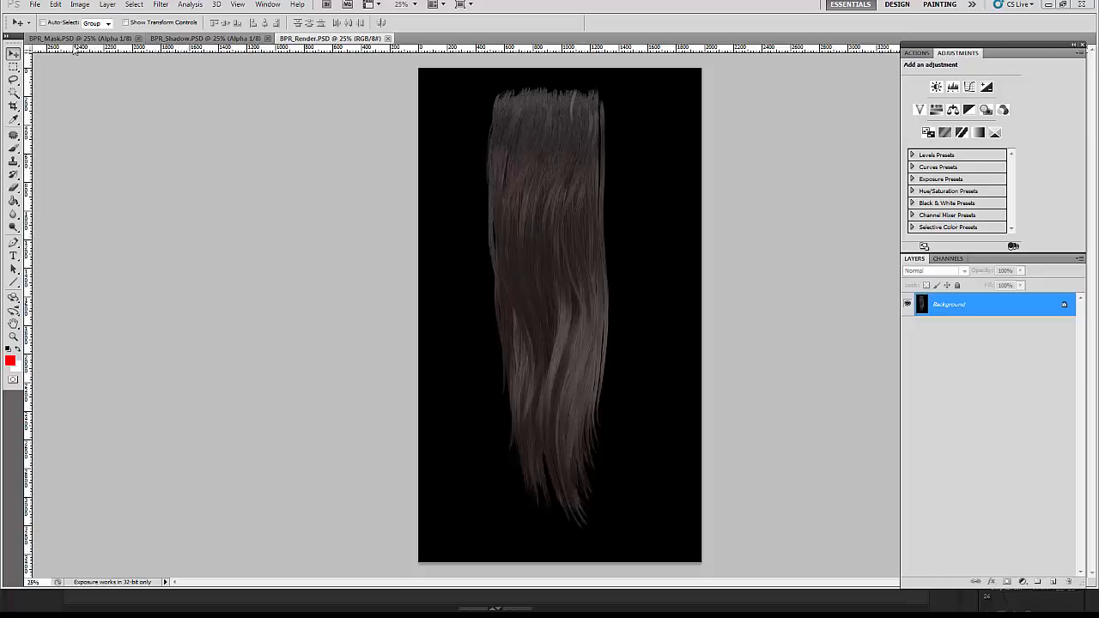
- In Photoshop, copy the entire BPR_Shadow image into BPR_Render as a new layer, close BPR_Shadow.PSD and compare the layer with the render
left_click(185, 39)
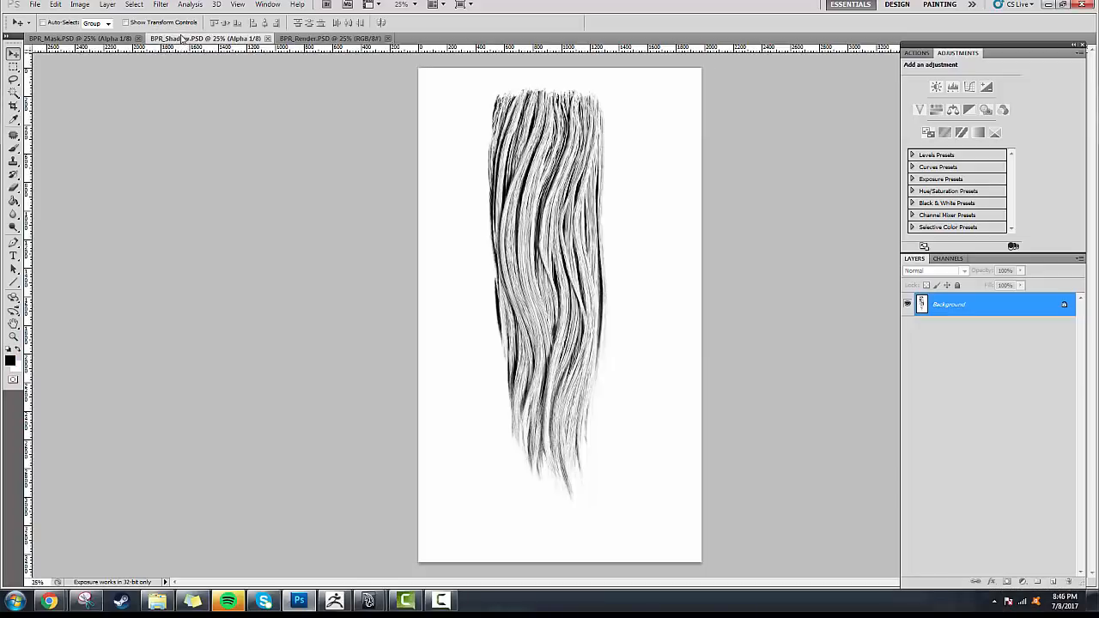
left_click(123, 38)
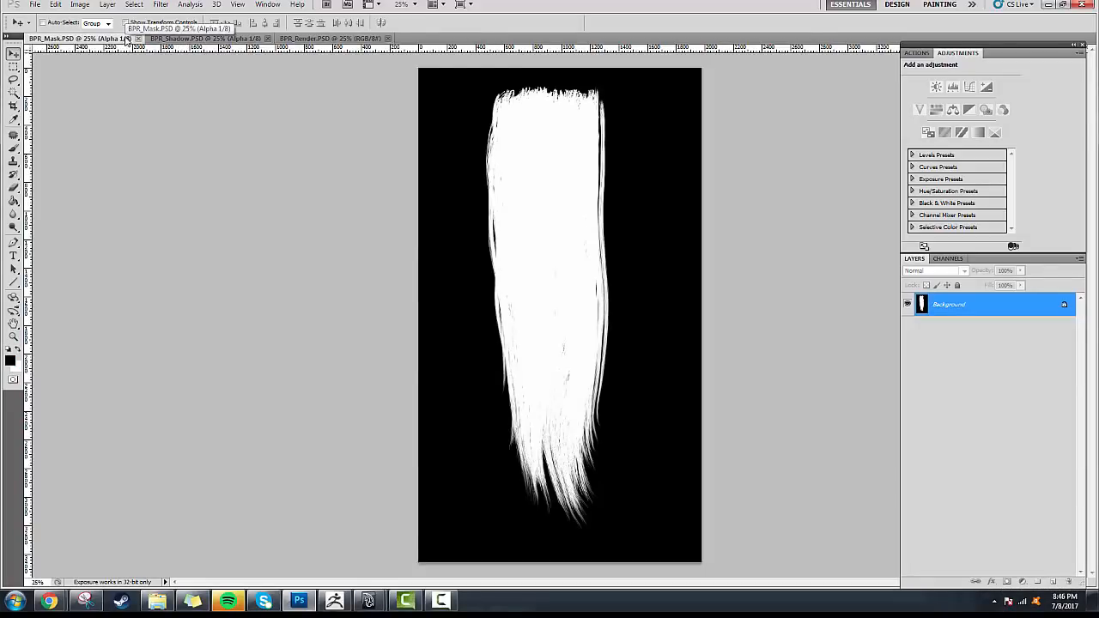
left_click(189, 41)
left_click(299, 38)
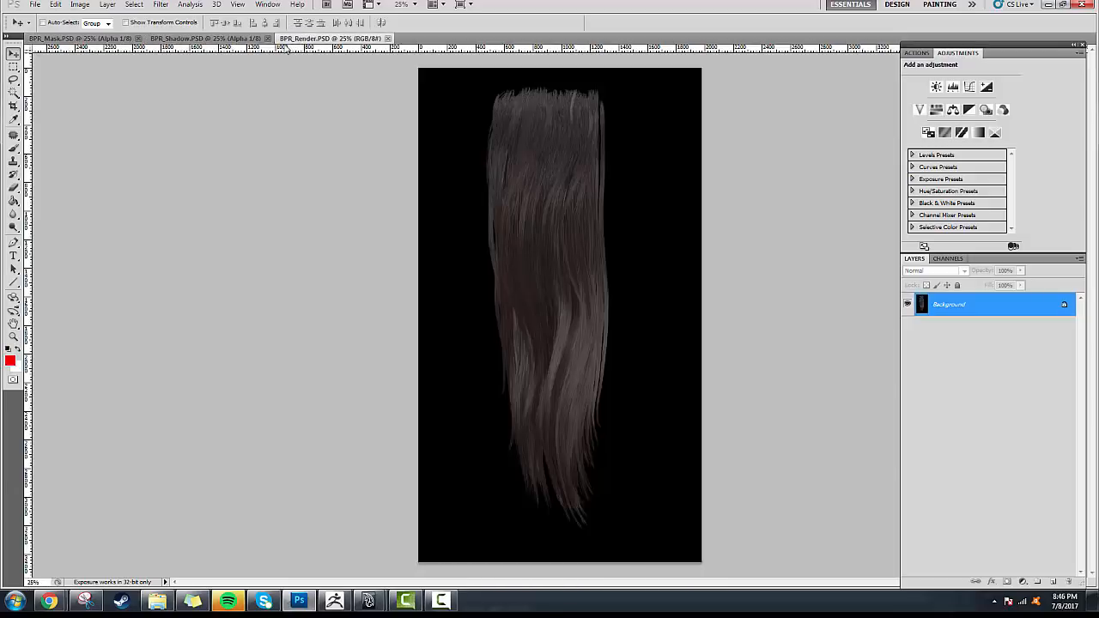
left_click(233, 41)
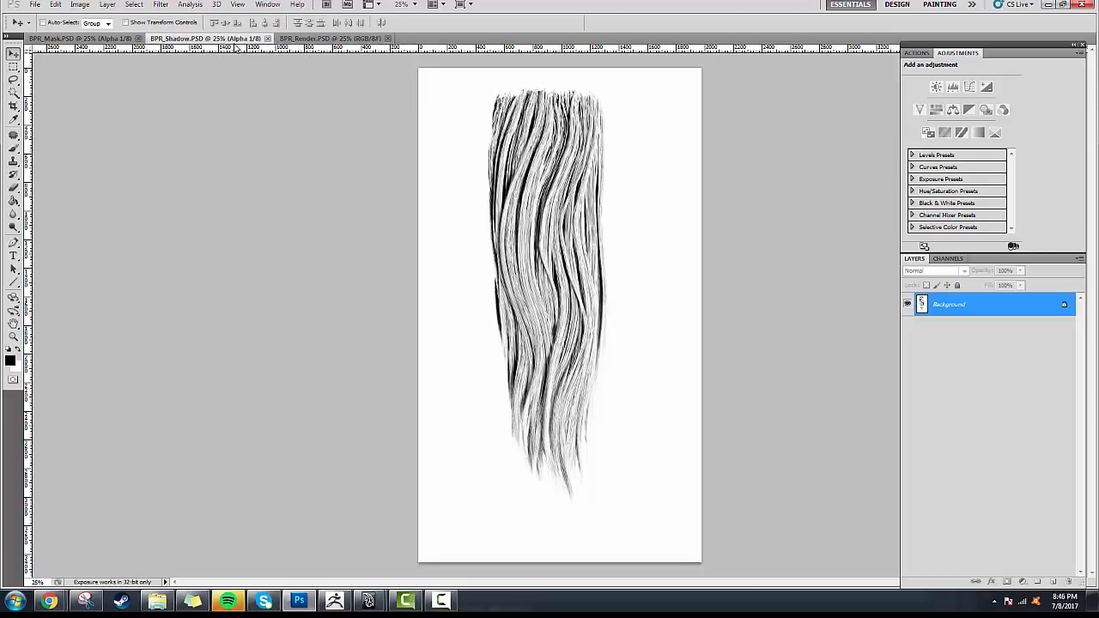
key("ctrl+a")
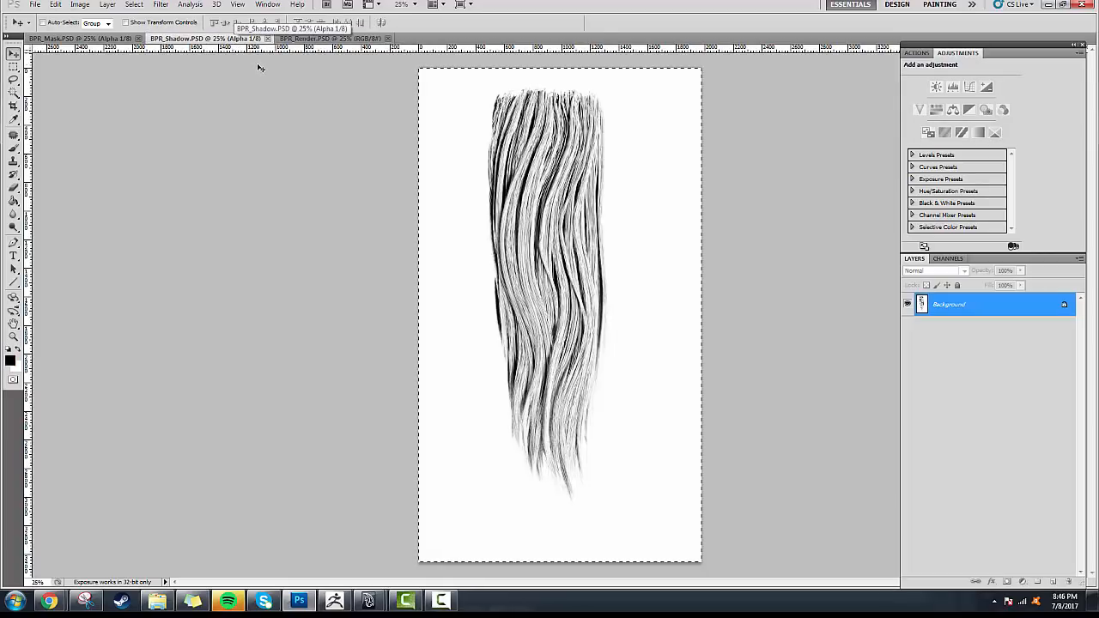
left_click(266, 39)
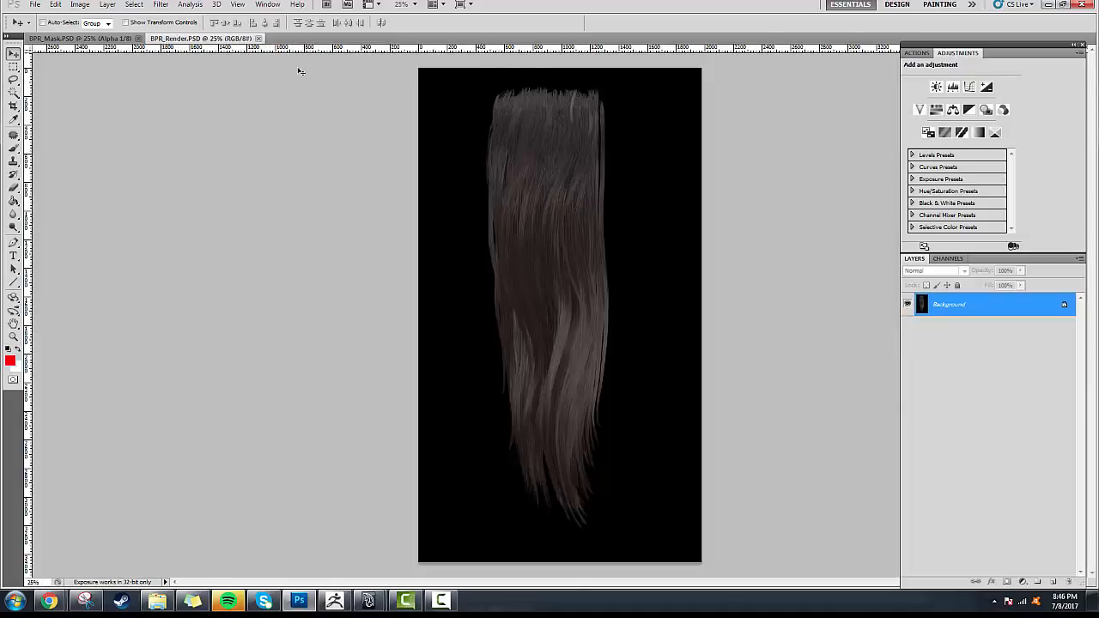
key("ctrl+v")
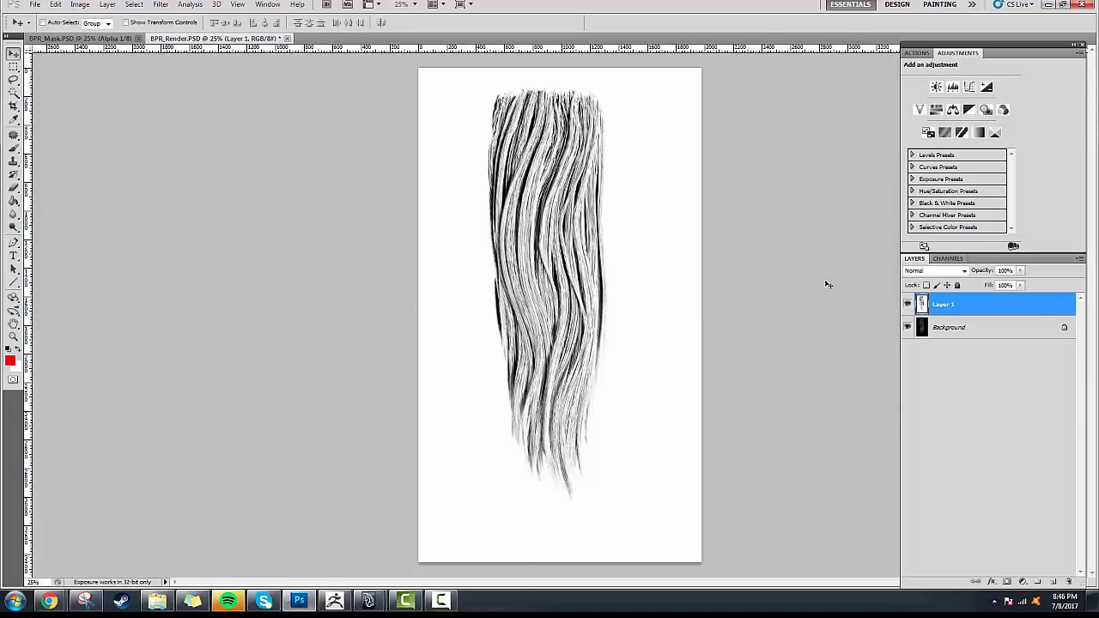
left_click(906, 304)
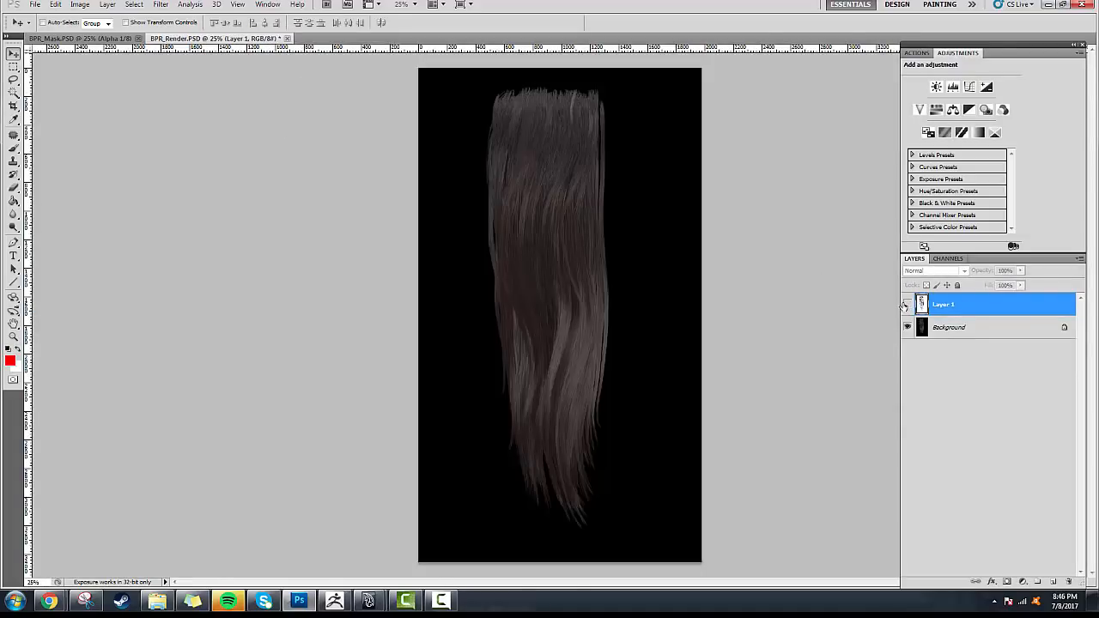
left_click(906, 305)
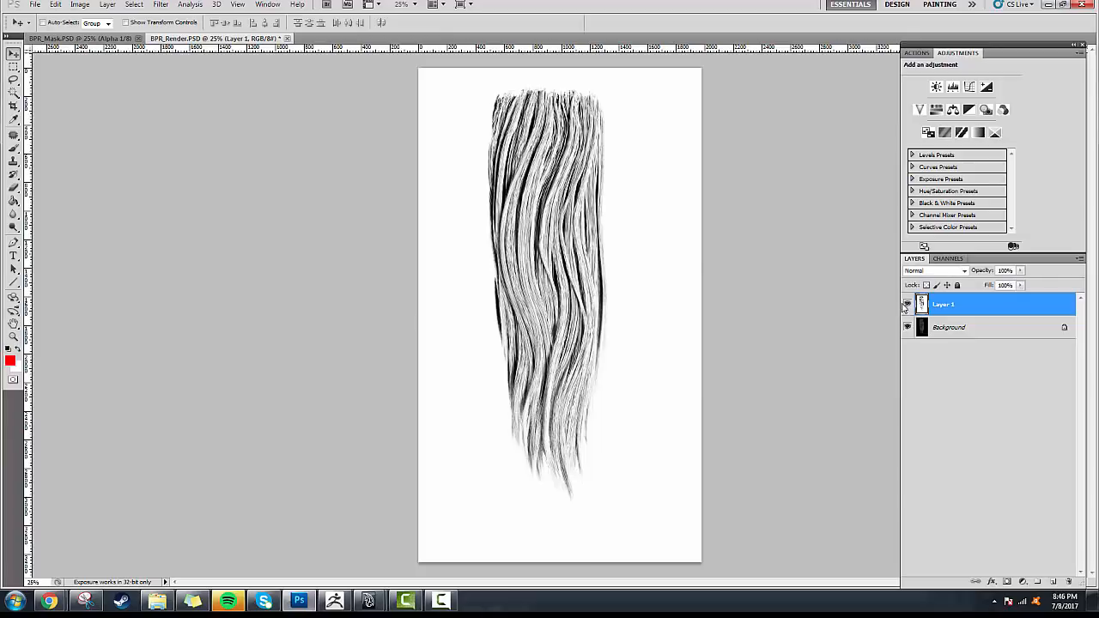
- Copy the entire BPR_Mask image into BPR_Render as the topmost layer and close BPR_Mask.PSD
left_click(80, 39)
key("ctrl+a")
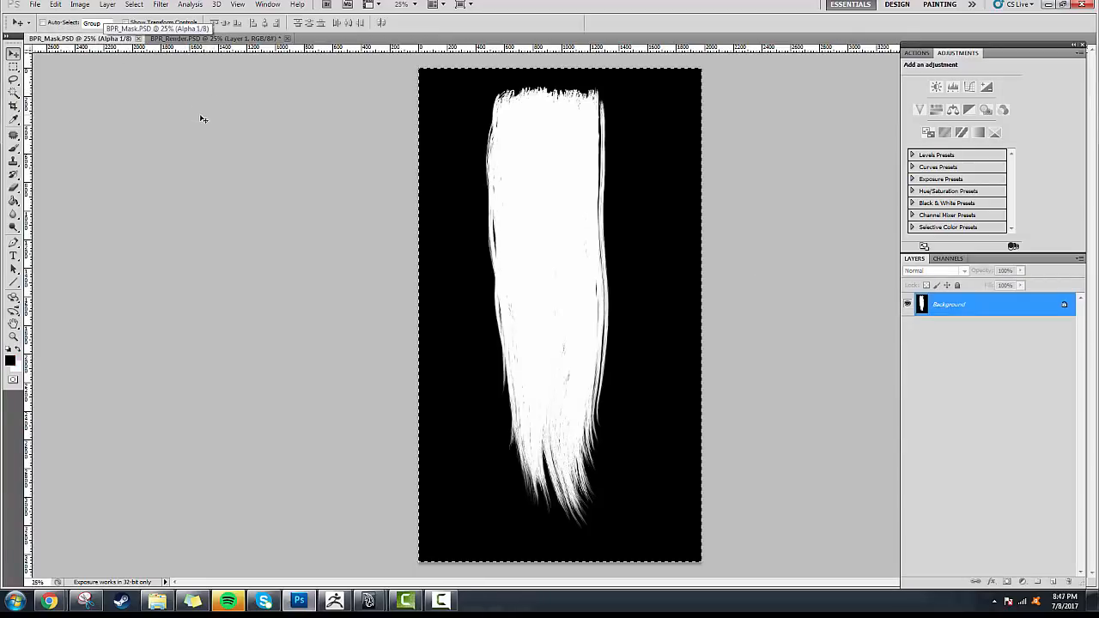
left_click(137, 38)
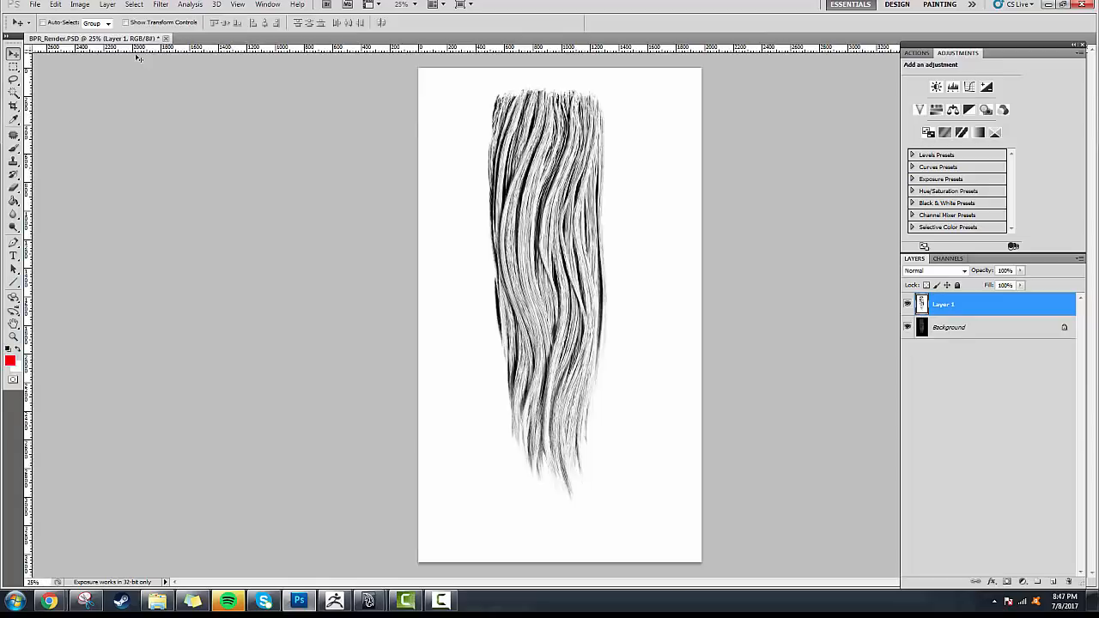
key("ctrl+v")
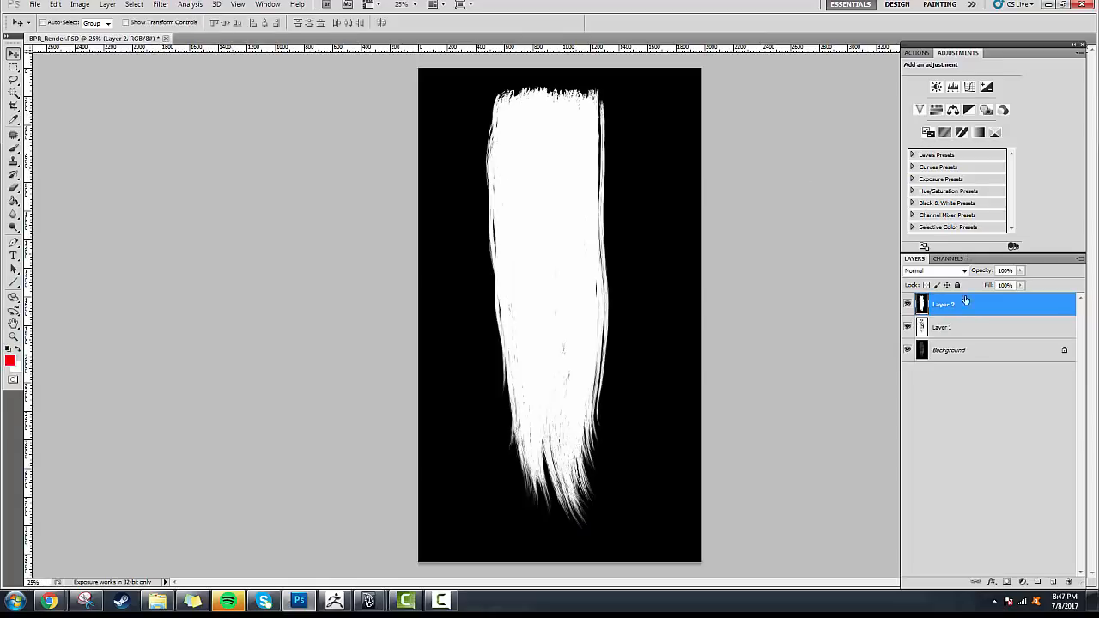
- Create a layer group above the Background, convert the Background into a regular layer and move it into the group
left_click(907, 305)
left_click(907, 327)
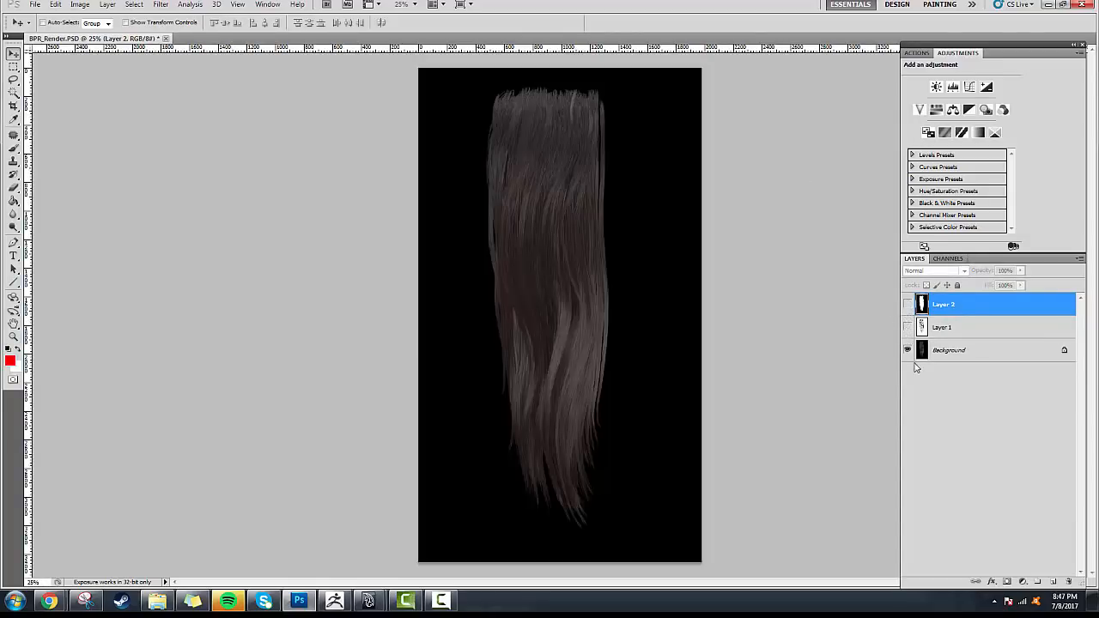
left_click(907, 328)
left_click(907, 305)
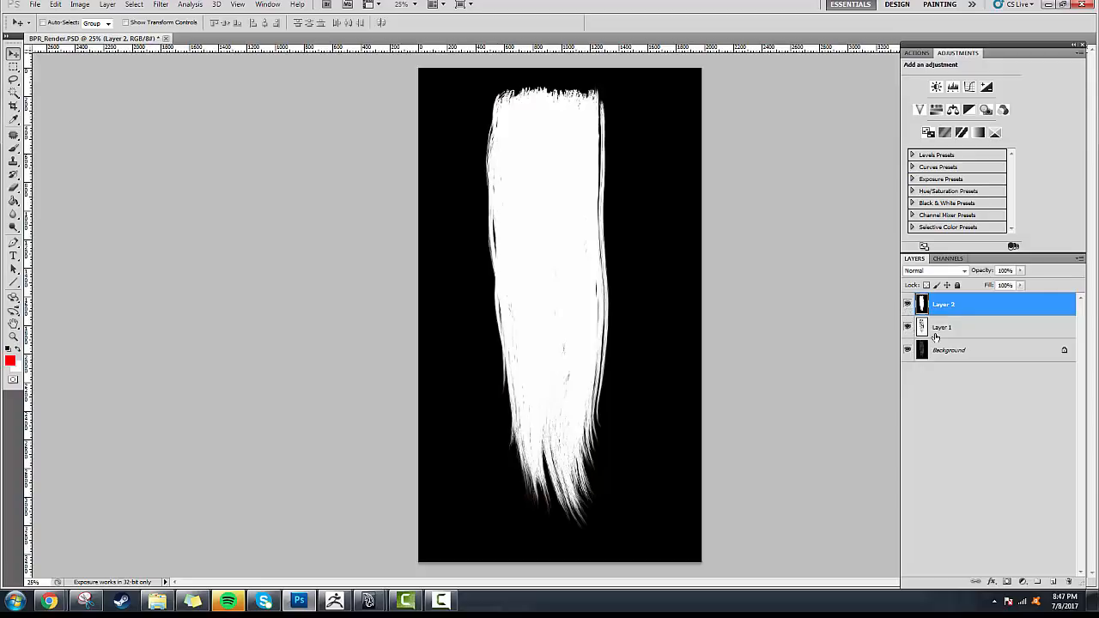
left_click(949, 353)
left_click(1036, 581)
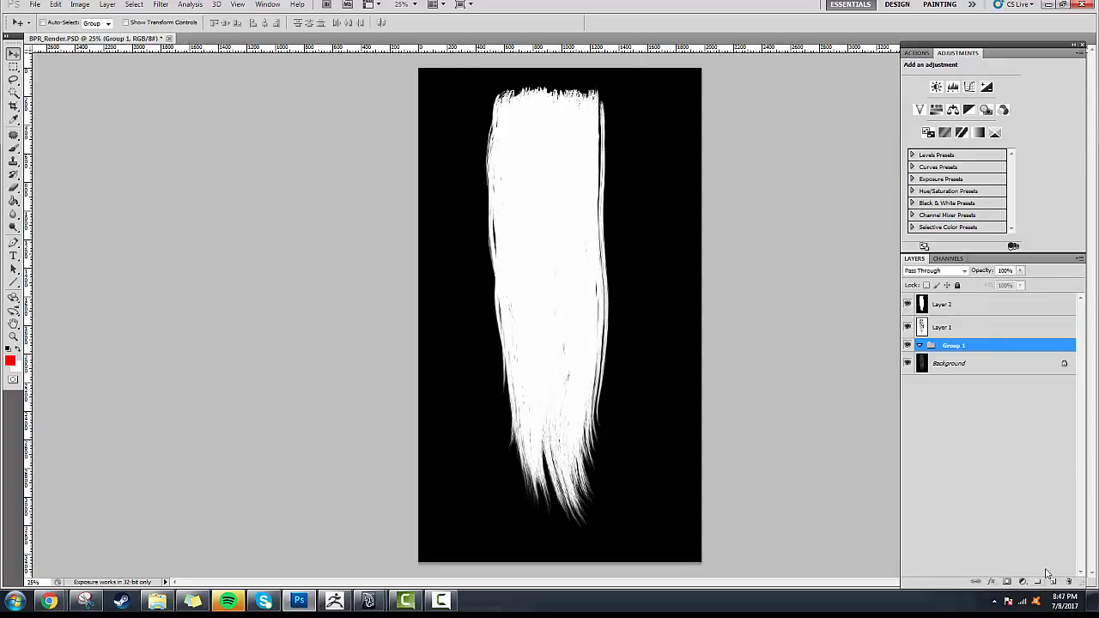
left_click(966, 363)
right_click(970, 363)
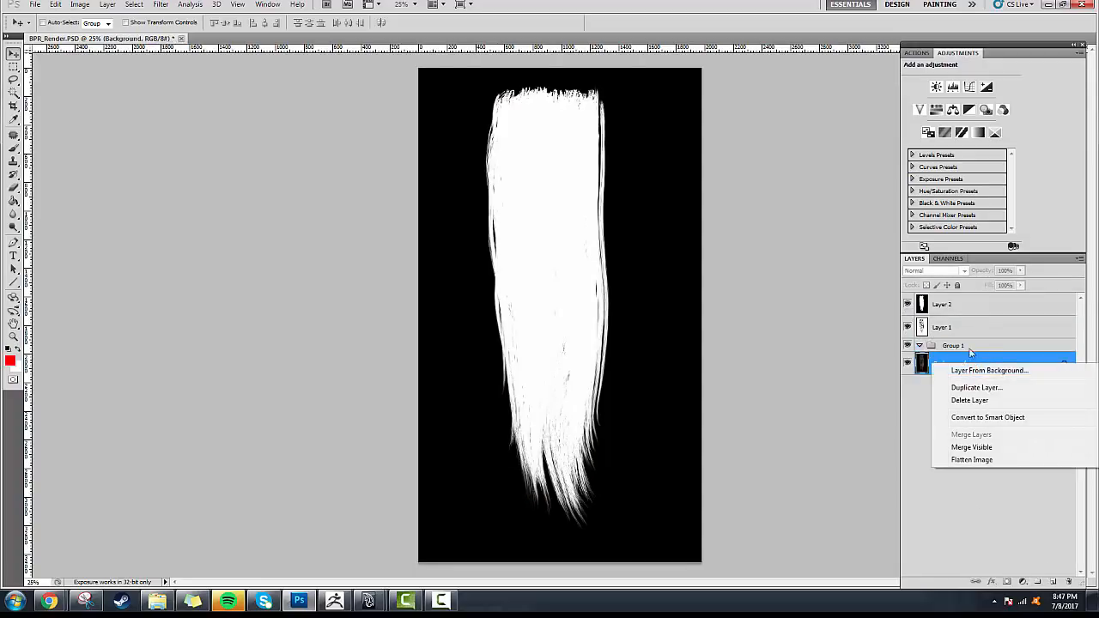
left_click(987, 370)
left_click(641, 190)
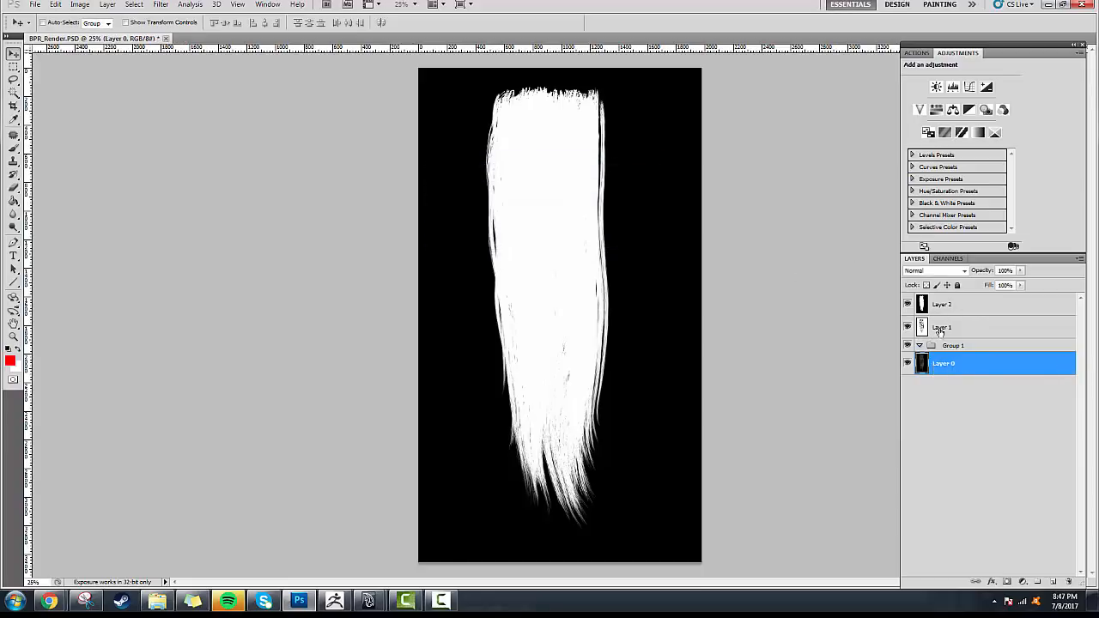
left_click_drag(954, 364, 915, 329)
- Hide Layer 1 and Layer 2, check the group's contents by toggling its visibility, and rename the group Difuse
left_click(907, 327)
left_click(907, 307)
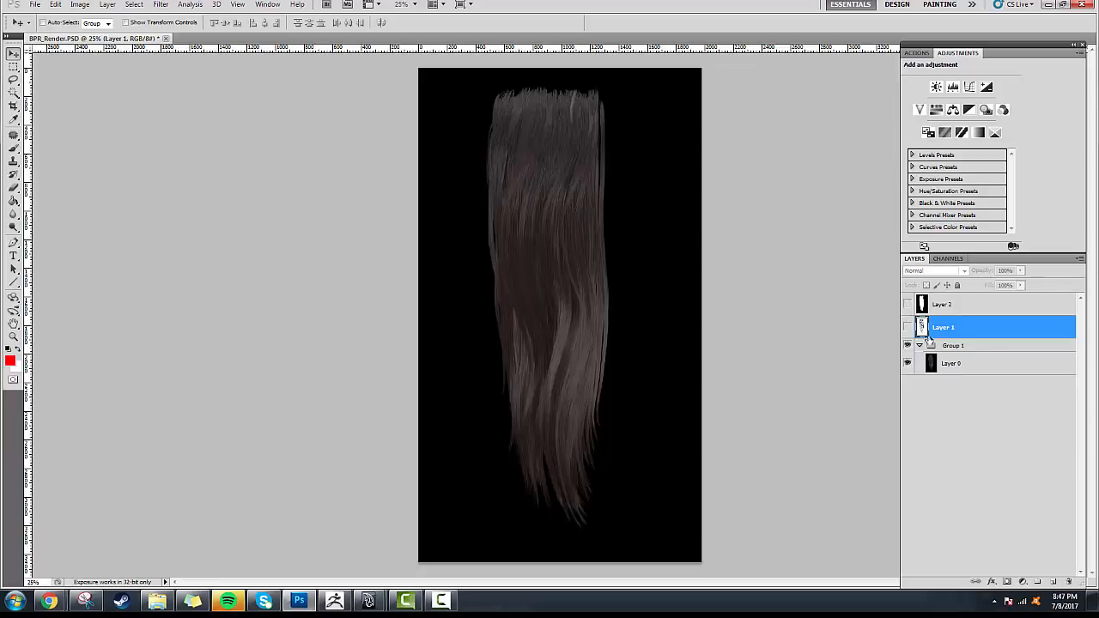
left_click(940, 346)
left_click(908, 345)
left_click(907, 345)
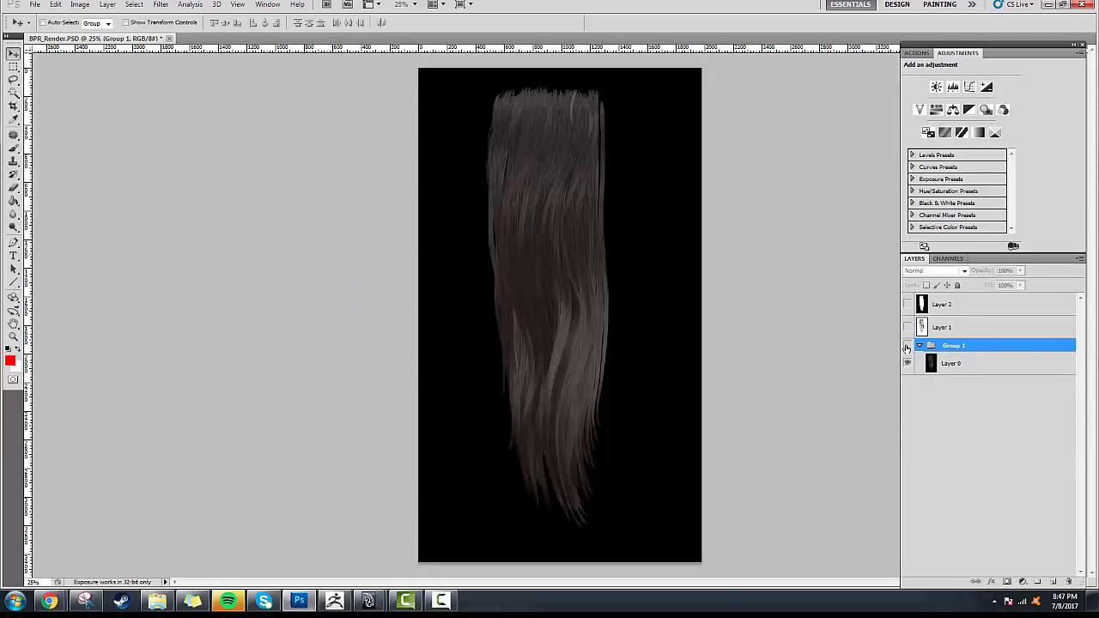
left_click(907, 345)
left_click(907, 345)
double_click(956, 346)
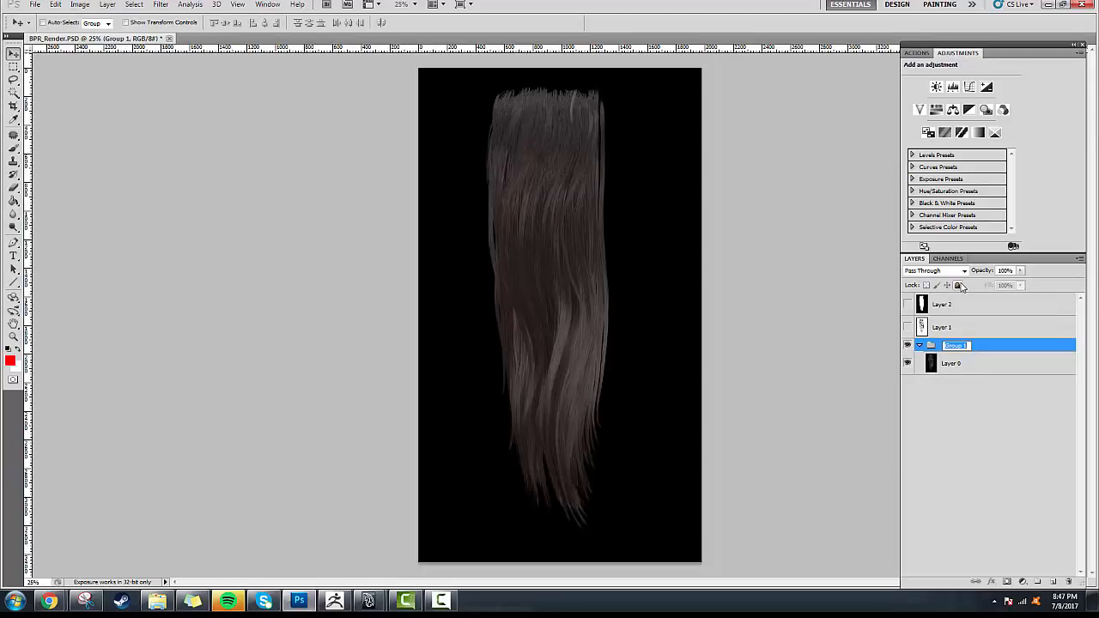
type("Diiffuse")
key("Return")
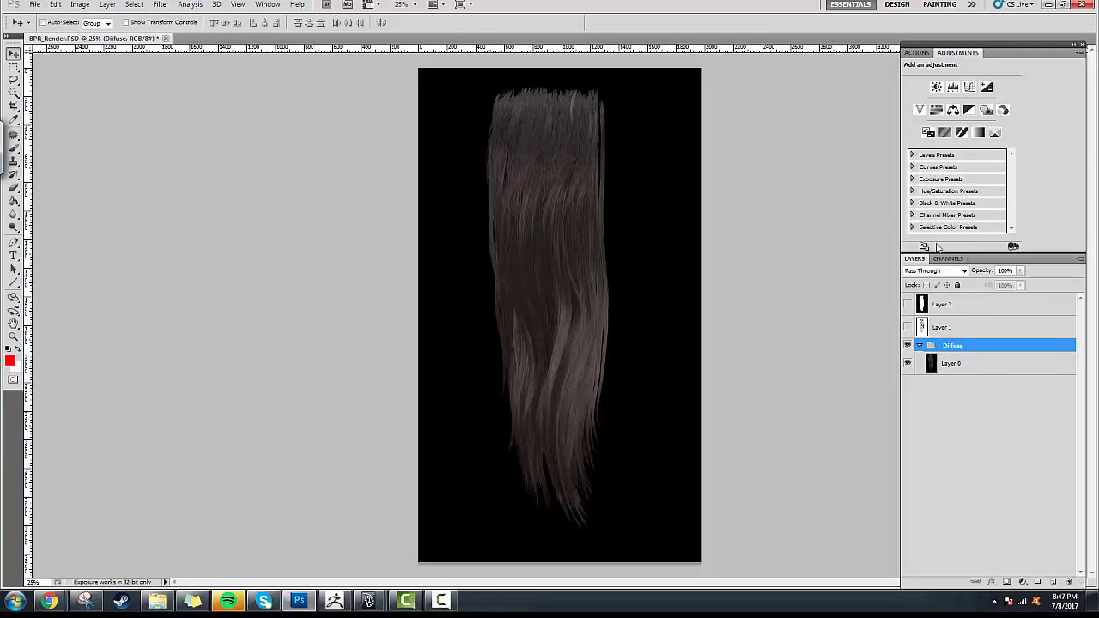
- Add a layer mask to the Difuse group, select the entire canvas and display the mask on its own
left_click(1006, 582)
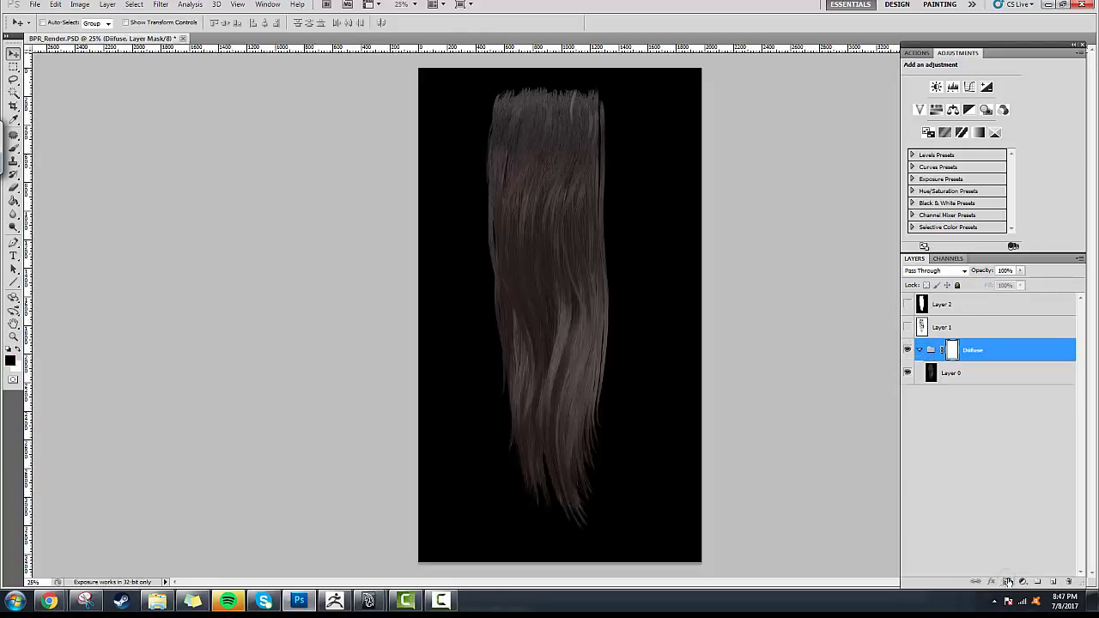
left_click(952, 352, "alt")
left_click(952, 352, "alt")
left_click(907, 303)
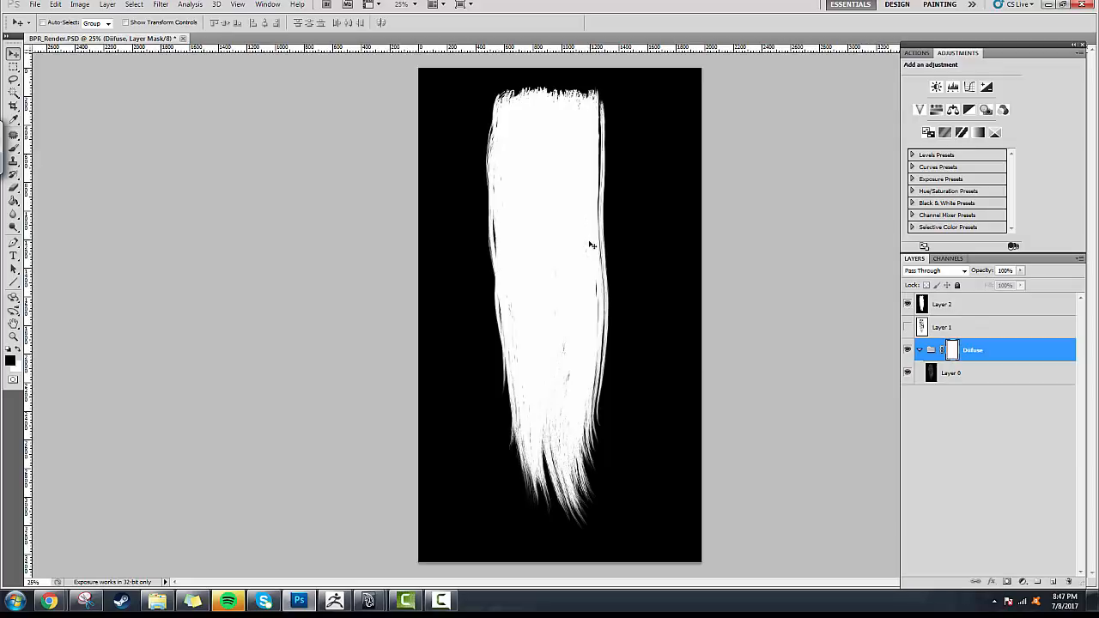
key("ctrl+a")
left_click(907, 304)
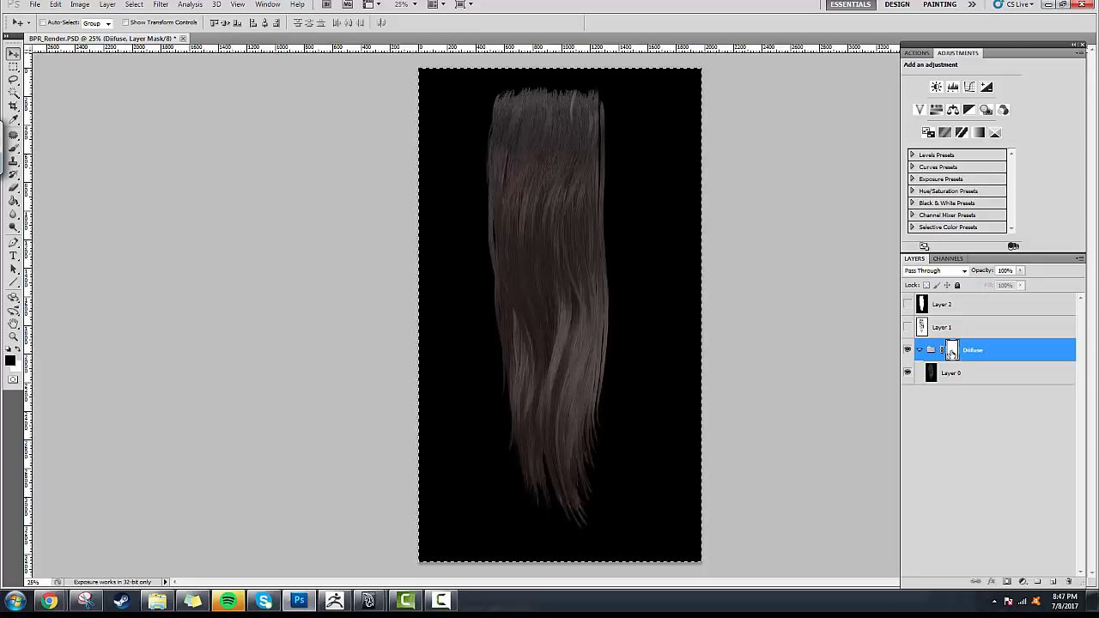
left_click(951, 351, "alt")
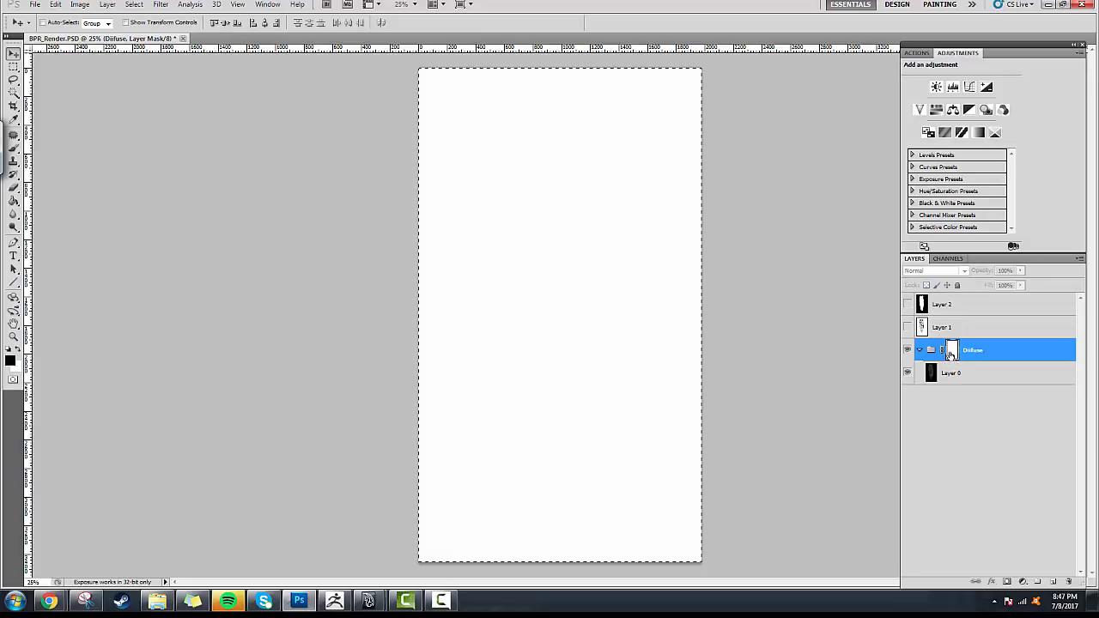
- Copy the black-and-white image from Layer 2 into the Difuse group's mask, hide Layer 2 and return to the group
left_click(907, 305)
left_click(908, 304)
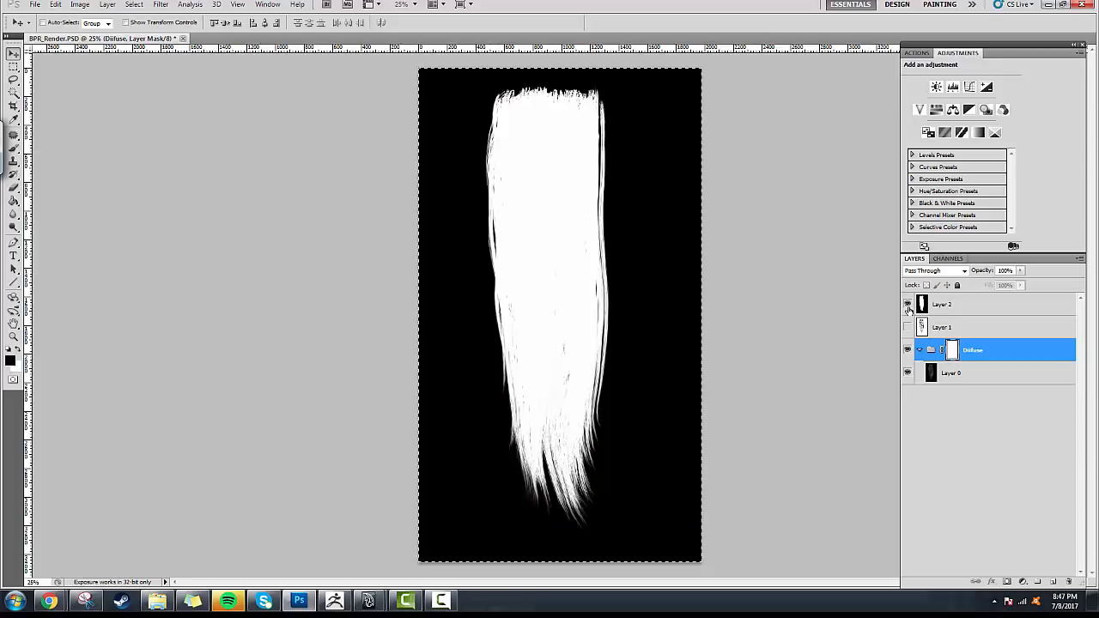
left_click(957, 310)
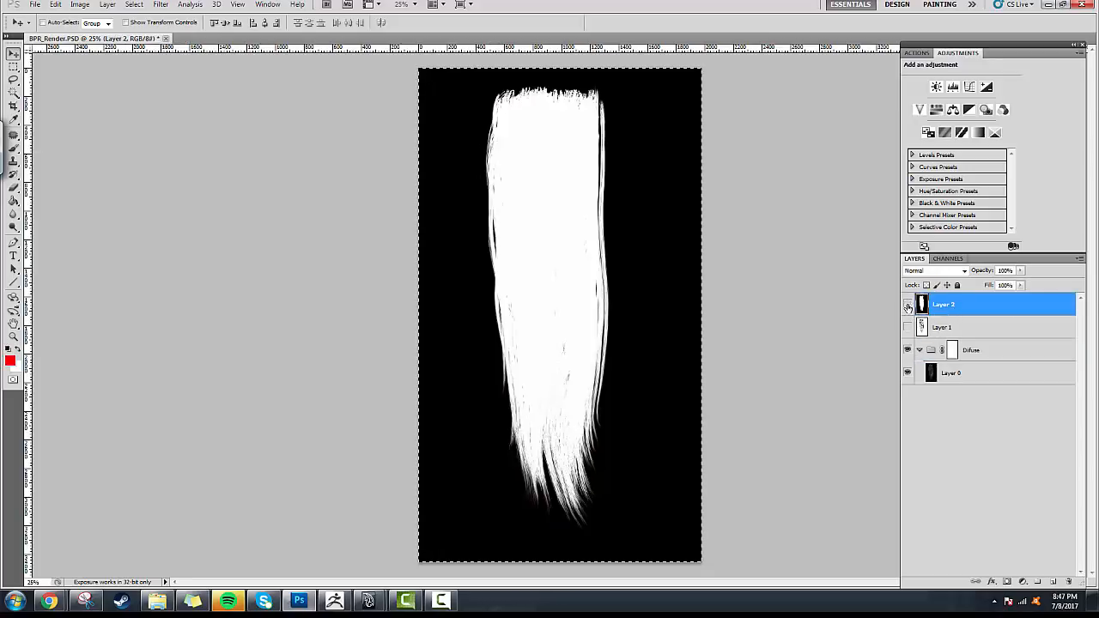
left_click(907, 304)
left_click(951, 351, "alt")
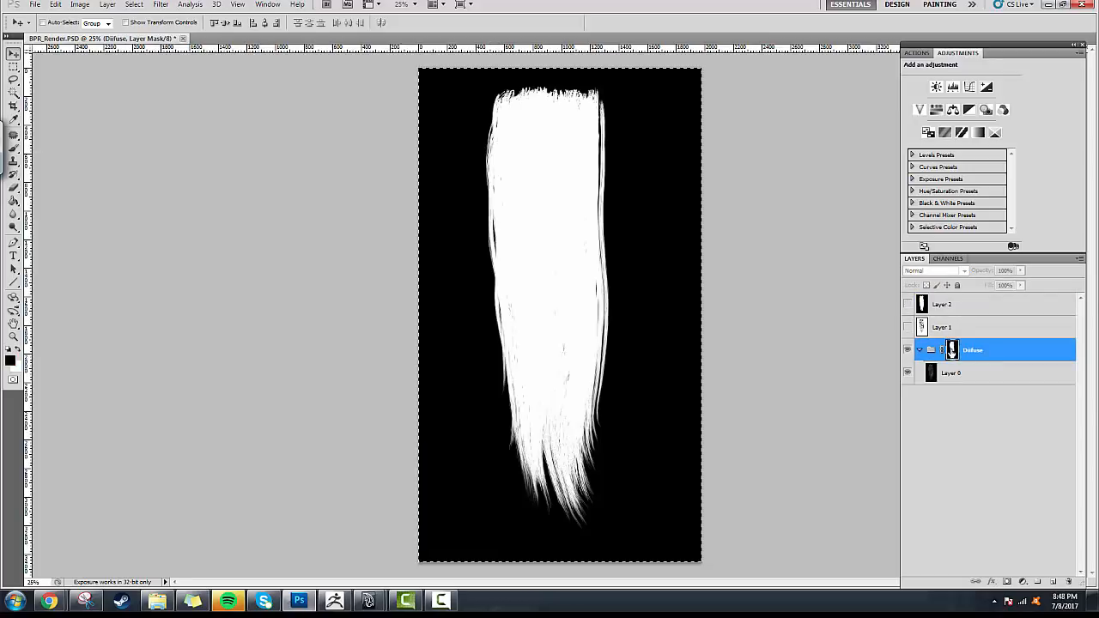
left_click(931, 351)
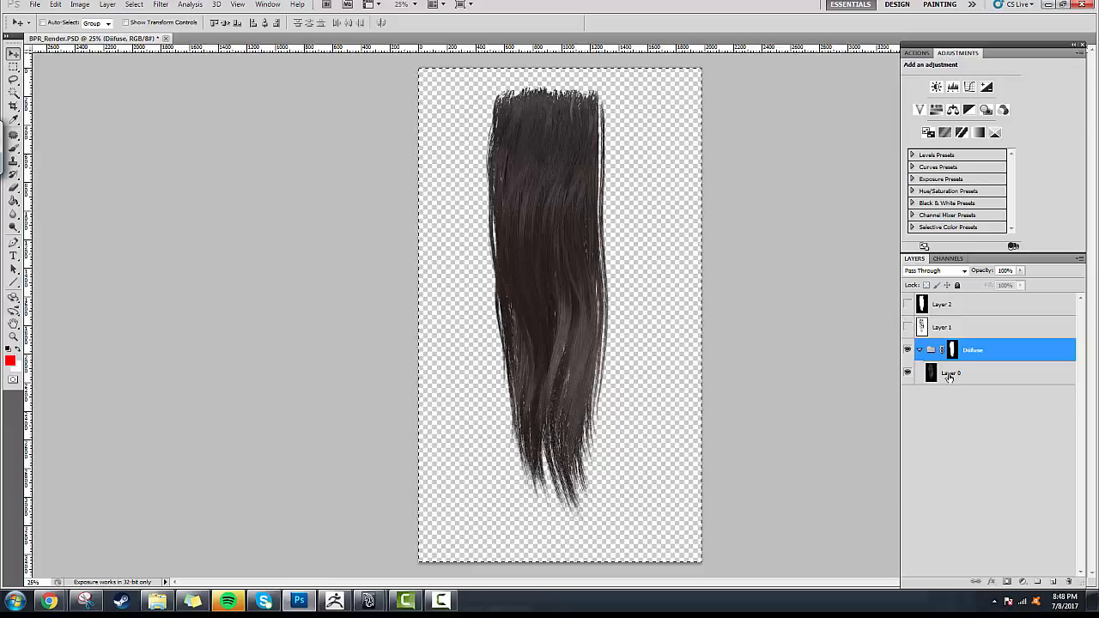
- Add a new layer outside the Difuse group and fill it with a grey-brown colour sampled from the hair
left_click(1053, 581)
left_click_drag(928, 386, 926, 346)
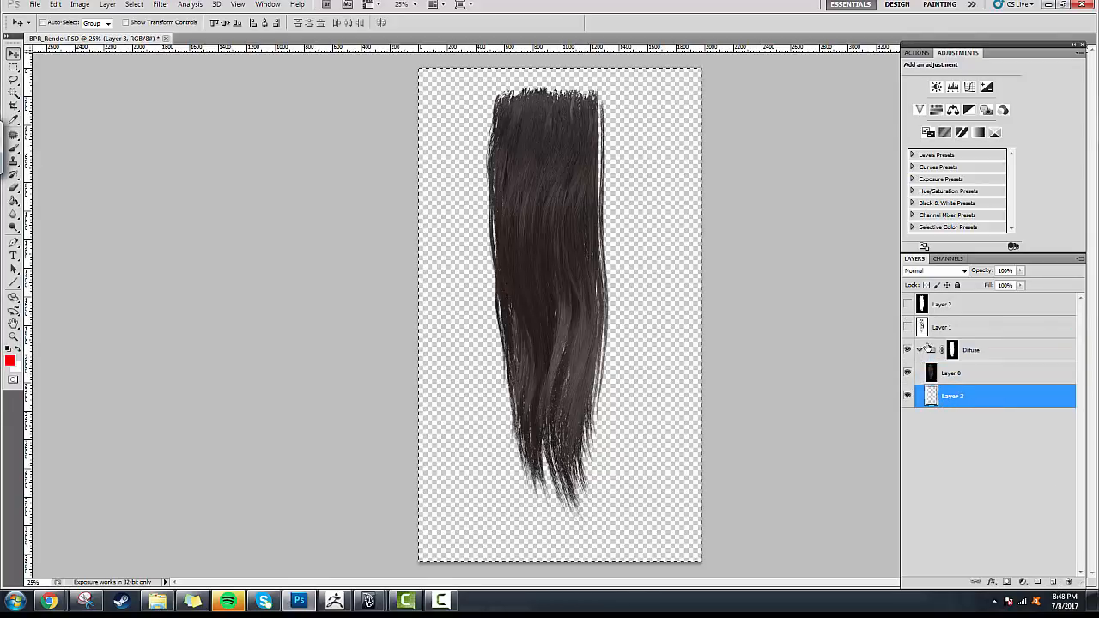
left_click_drag(939, 400, 933, 348)
left_click_drag(949, 402, 933, 339)
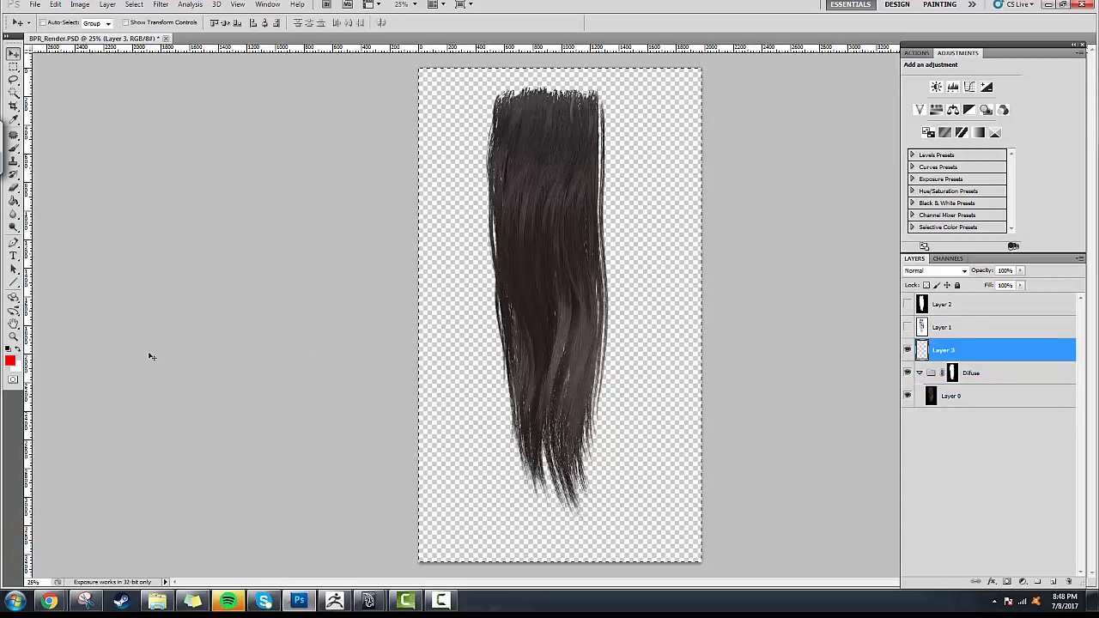
key("b")
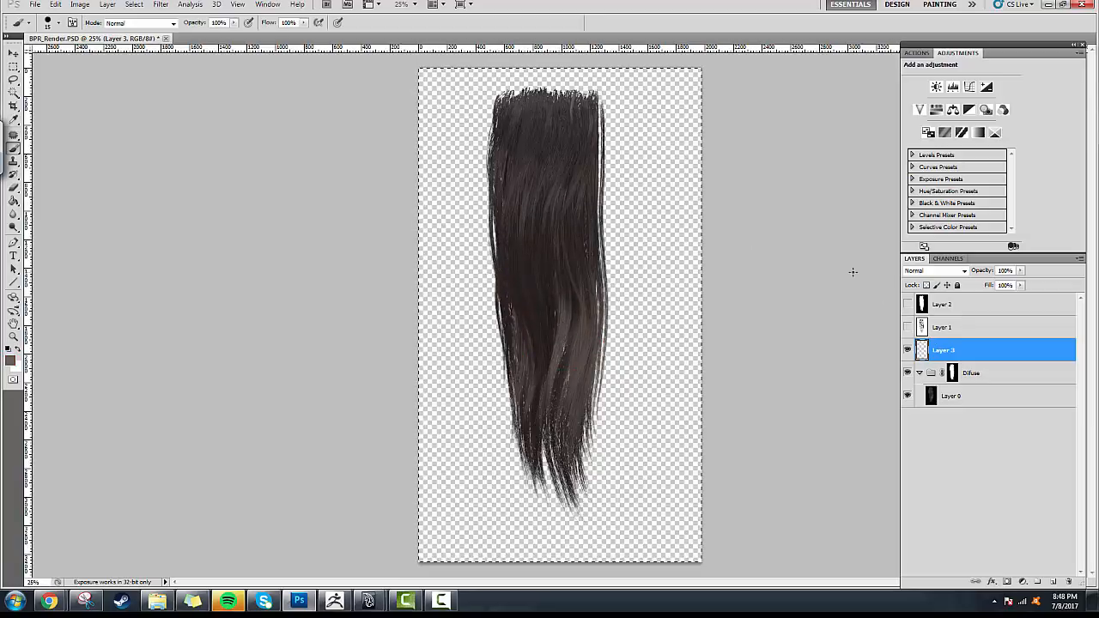
key("alt+BackSpace")
key("v")
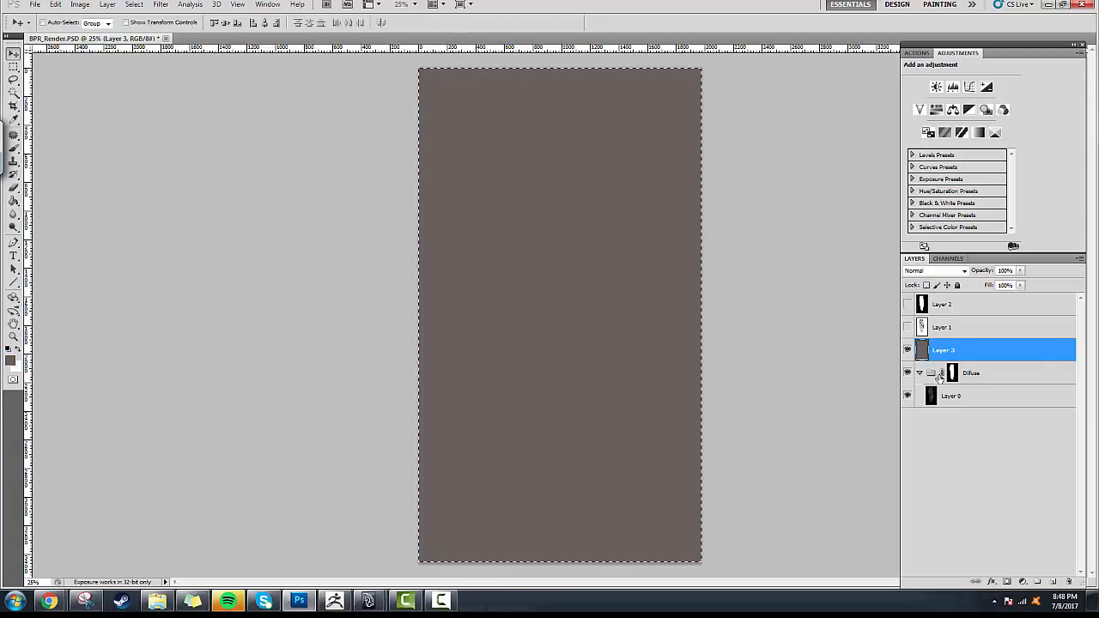
- Move the Difuse group above the grey-brown fill layer
left_click(936, 375)
left_click(919, 373)
left_click_drag(930, 374, 930, 343)
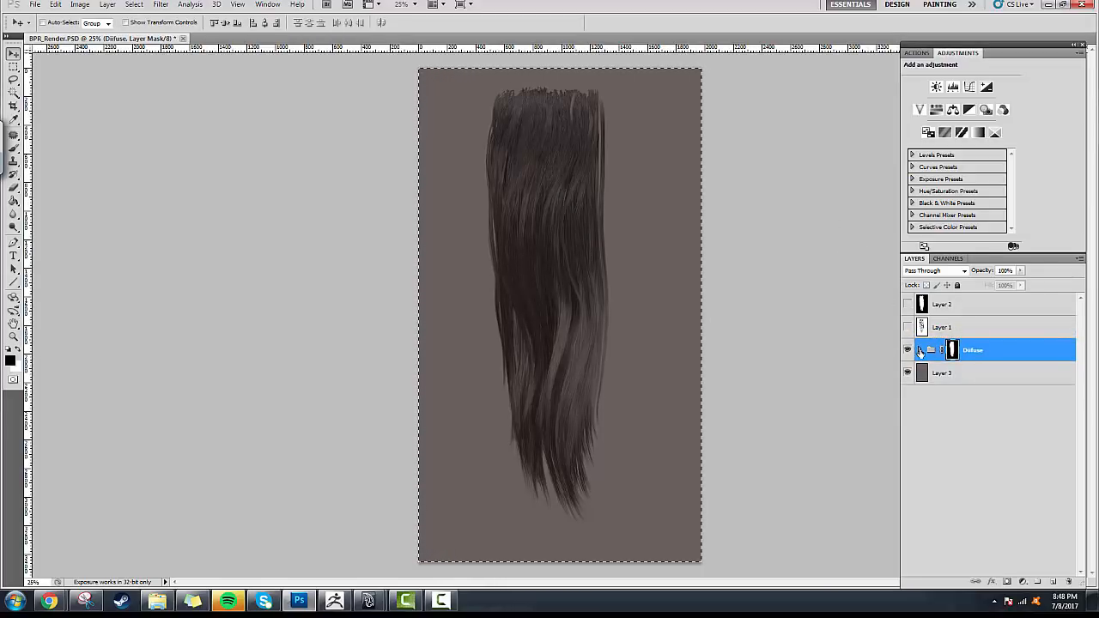
- Show Layer 1, move it into the Difuse group above Layer 0 and set its blend mode to Multiply
left_click(919, 351)
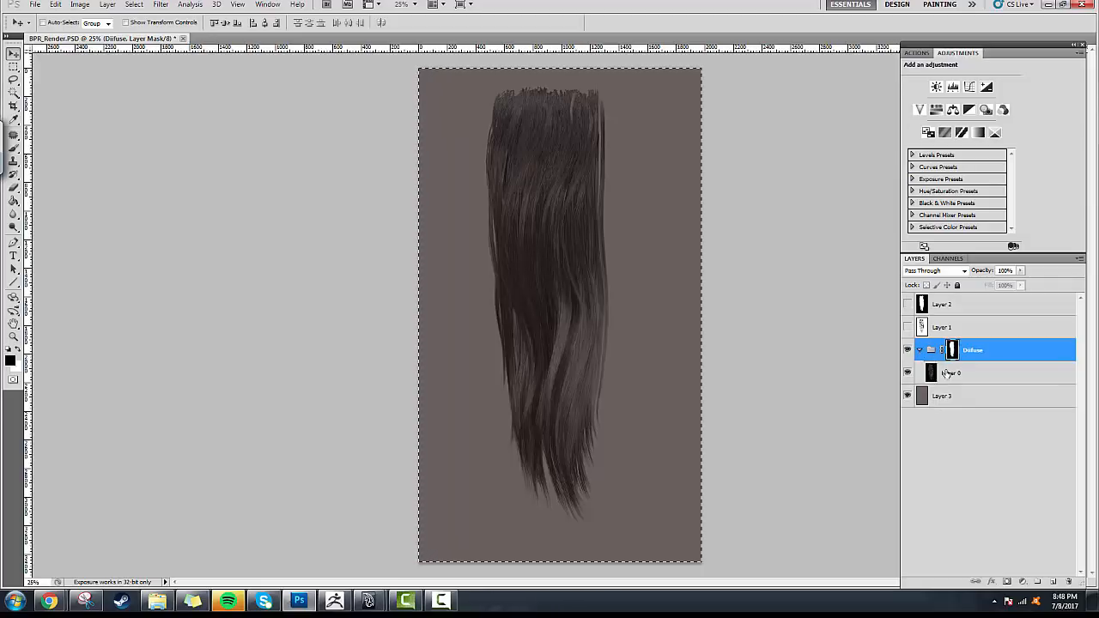
left_click(946, 372)
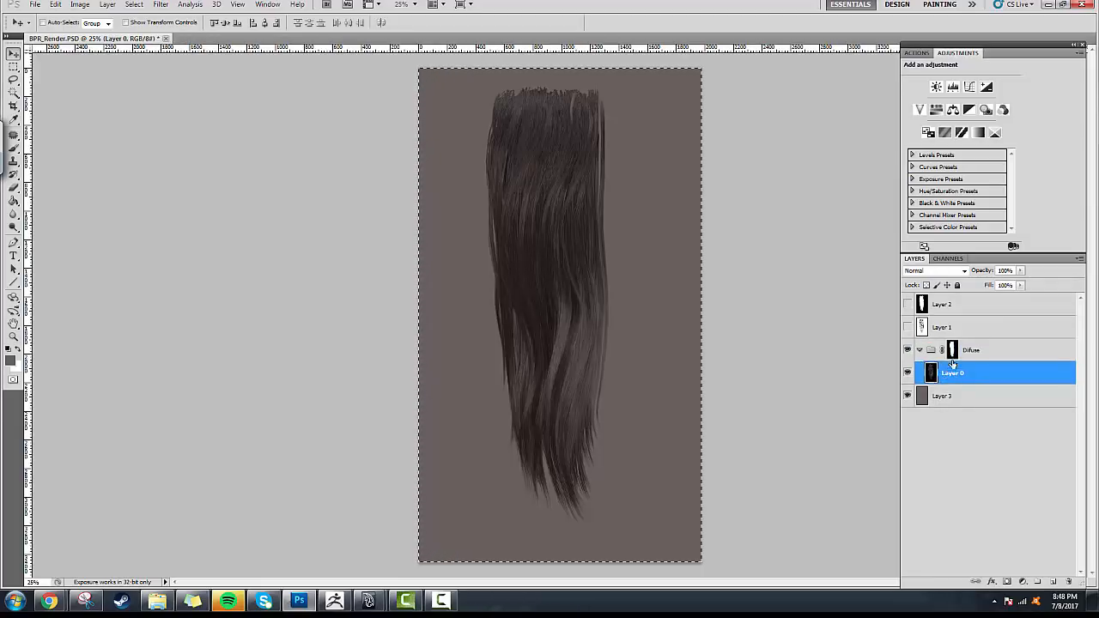
left_click(932, 330)
left_click(909, 328)
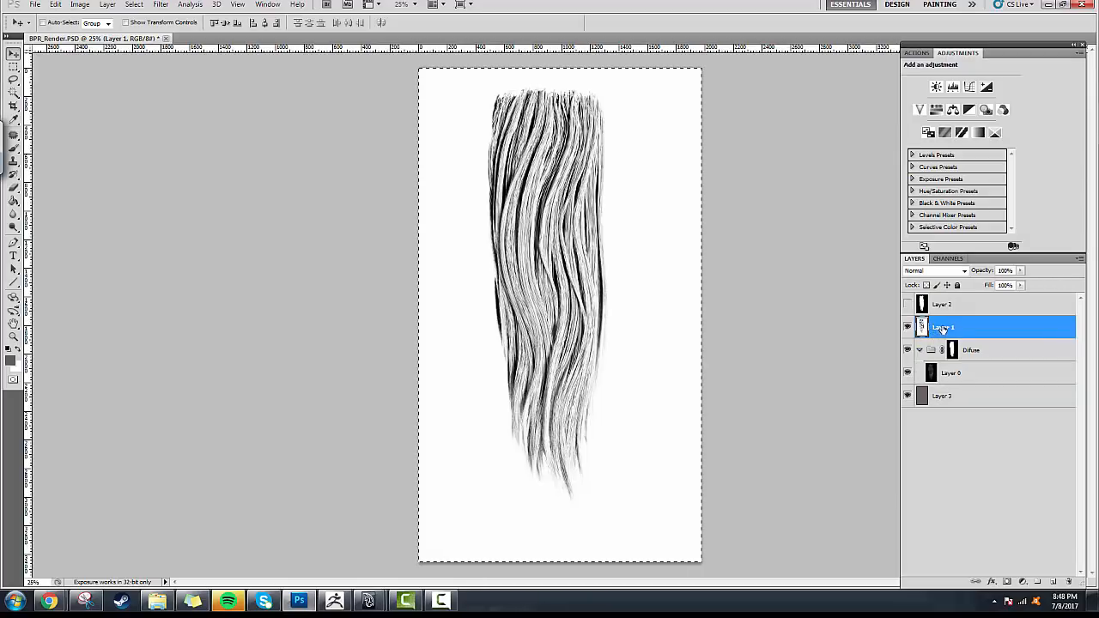
left_click_drag(939, 328, 950, 367)
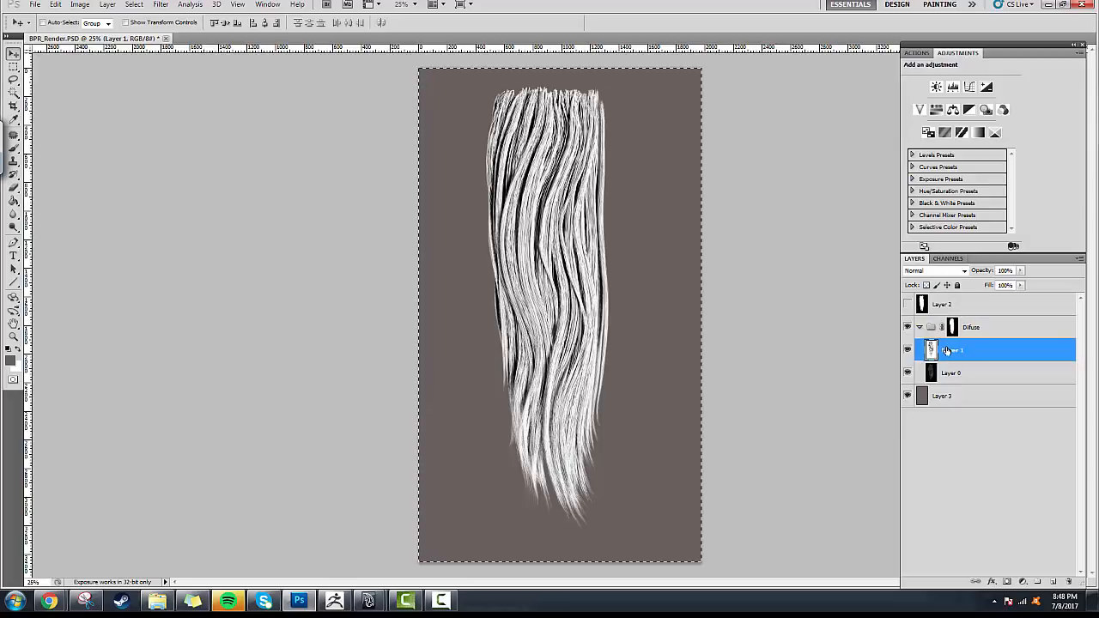
left_click(959, 271)
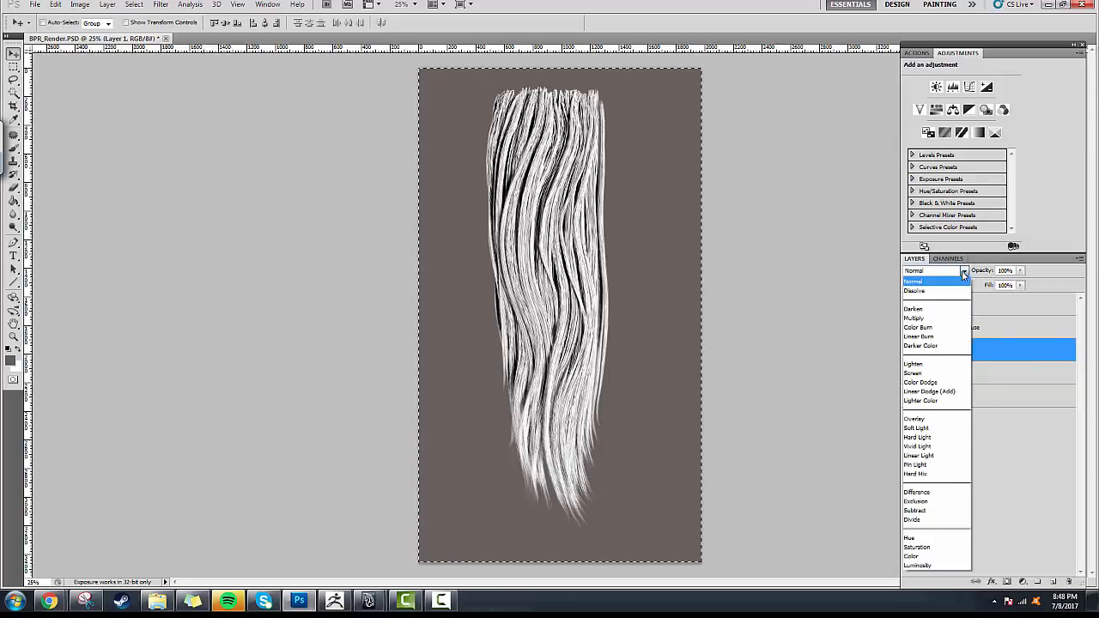
left_click(952, 318)
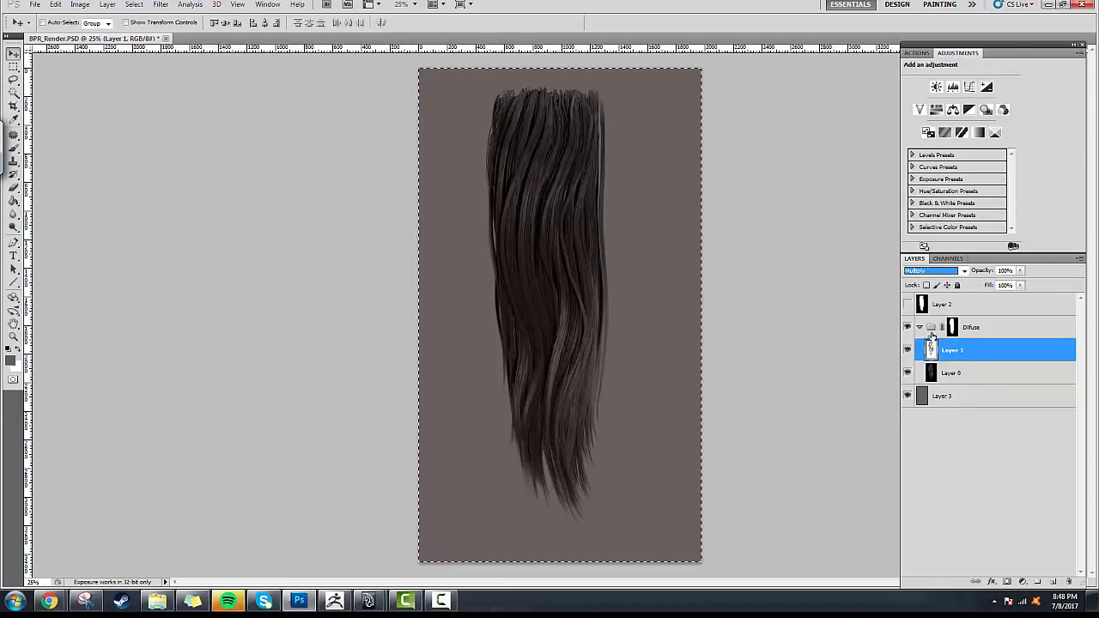
- Compare the hair with and without the multiplied shadow layer by toggling its visibility, and check its opacity adjustment
left_click(908, 350)
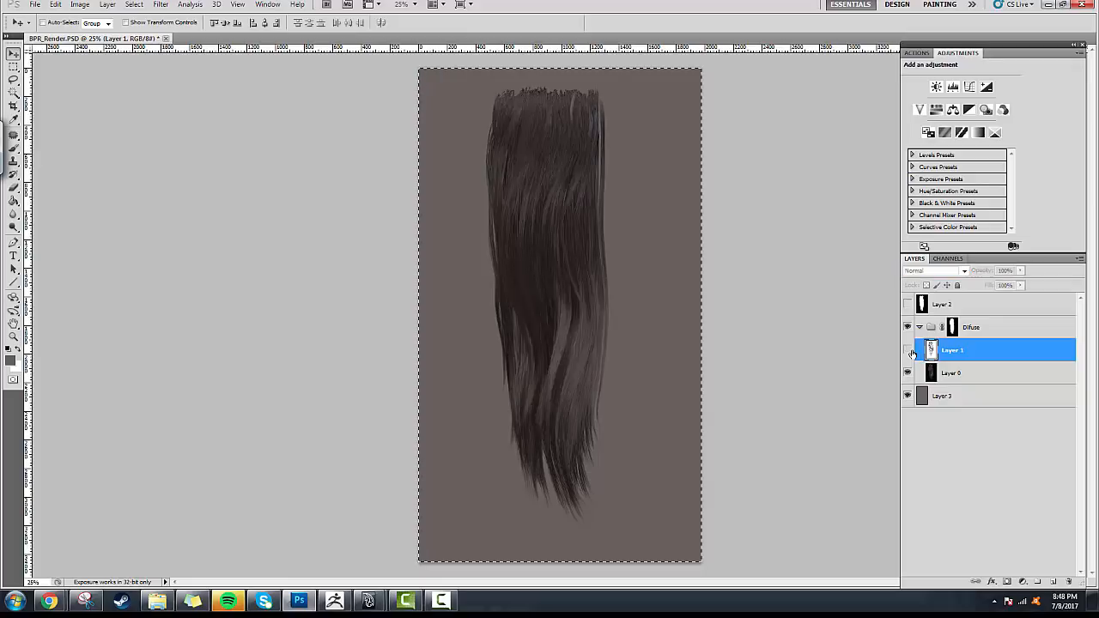
left_click(909, 351)
left_click(909, 350)
left_click(909, 350)
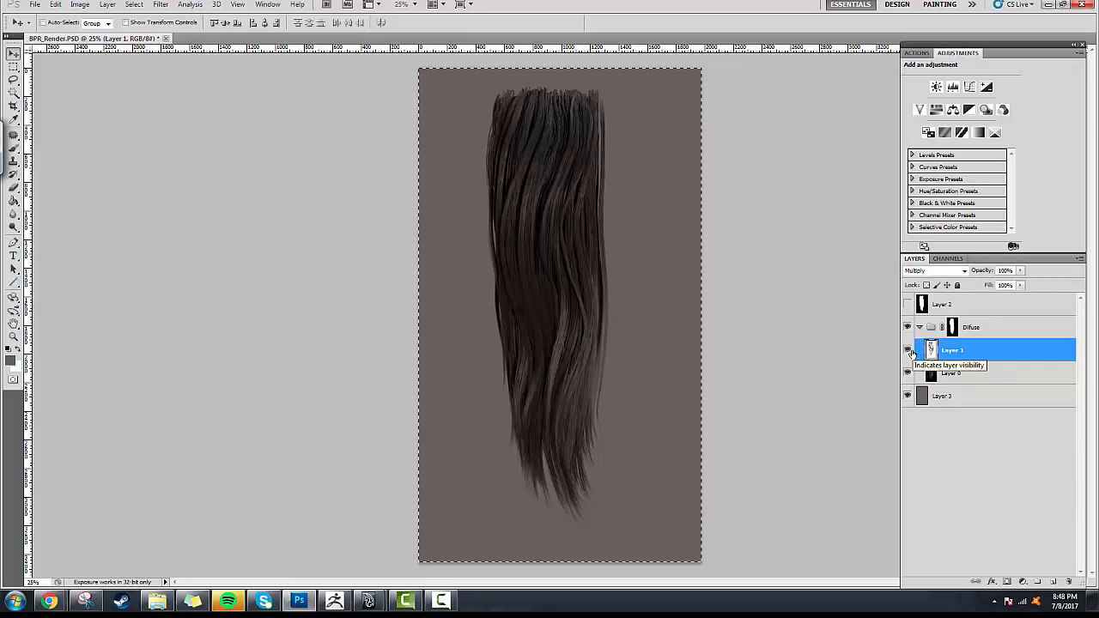
left_click(909, 350)
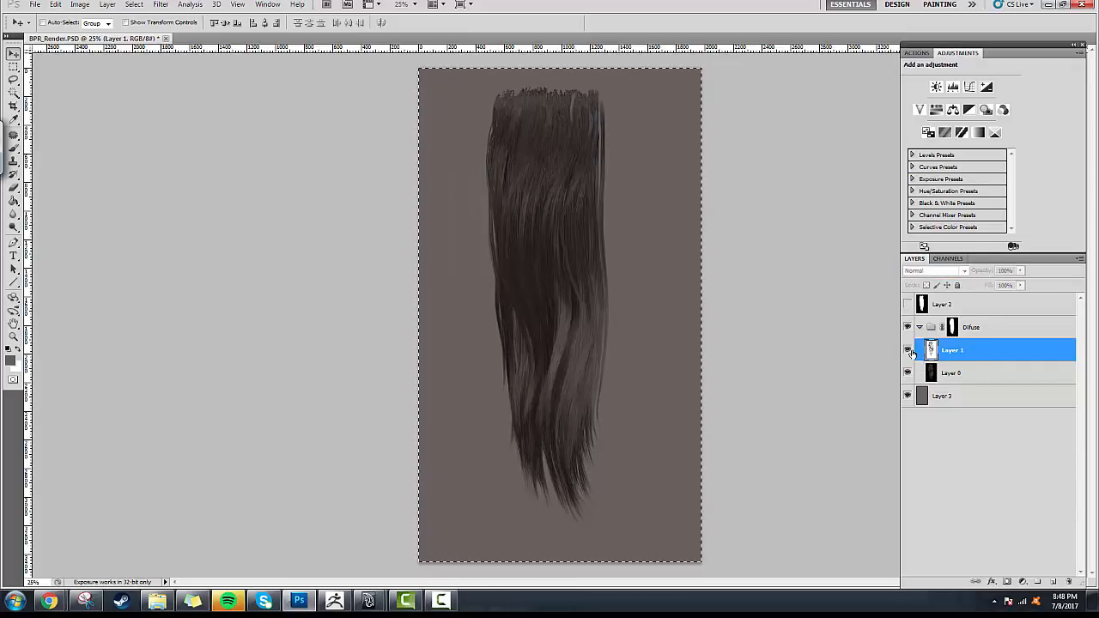
left_click(909, 350)
left_click(909, 350)
left_click(909, 351)
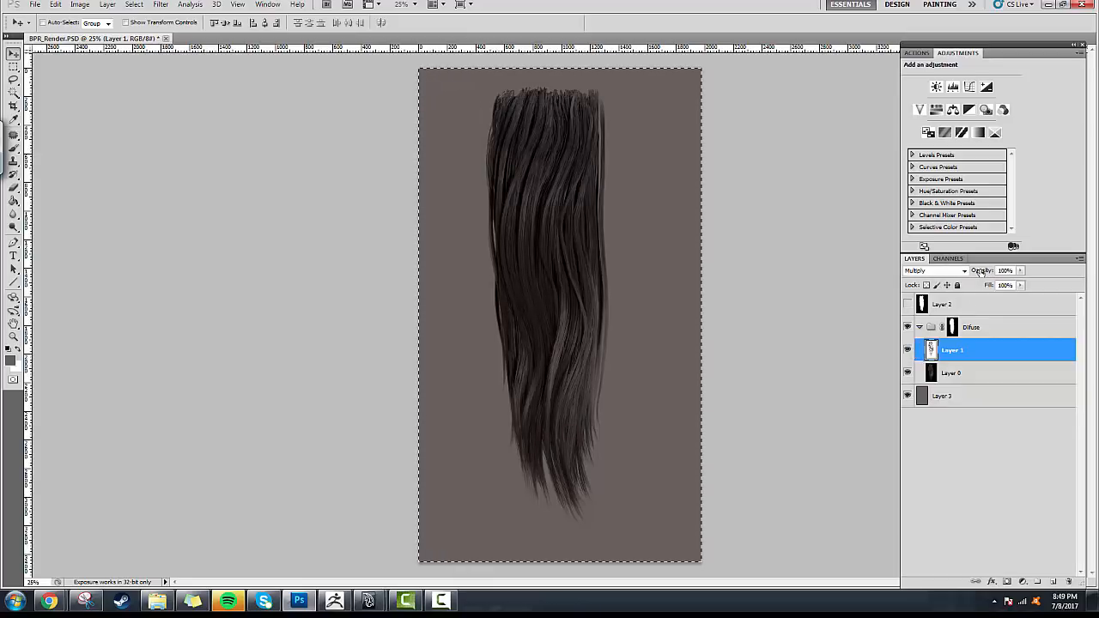
mouse_move(984, 271)
left_mouse_down()
mouse_move(958, 287)
mouse_move(1000, 284)
left_mouse_up()
- Darken the fill colour of Layer 3 with Levels using an input black level of 64, and collapse the Difuse group
left_click(922, 397)
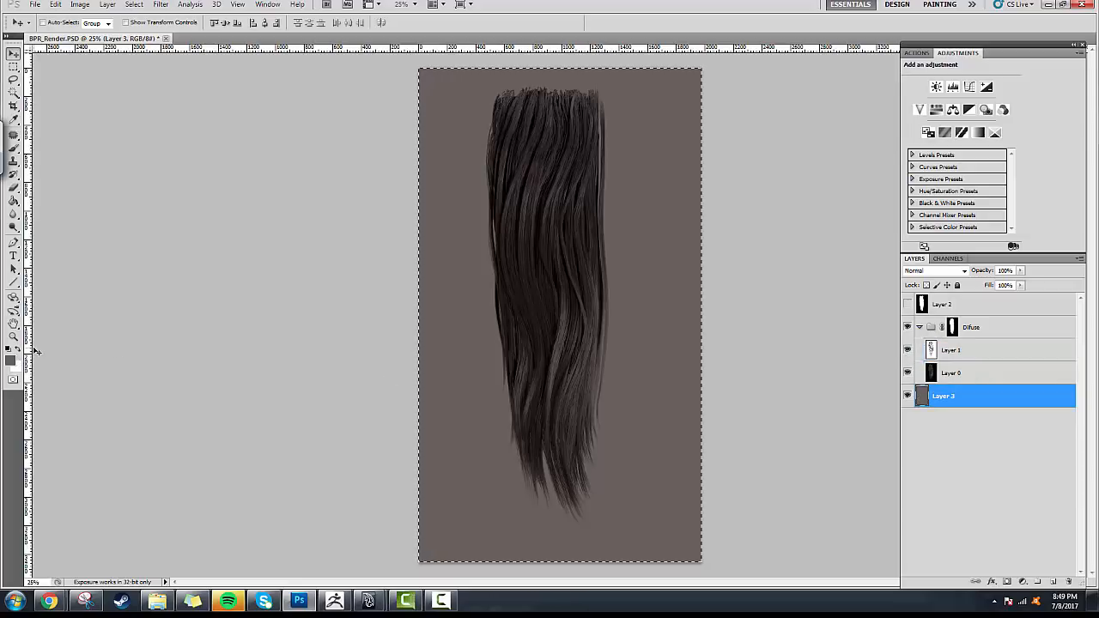
key("ctrl+l")
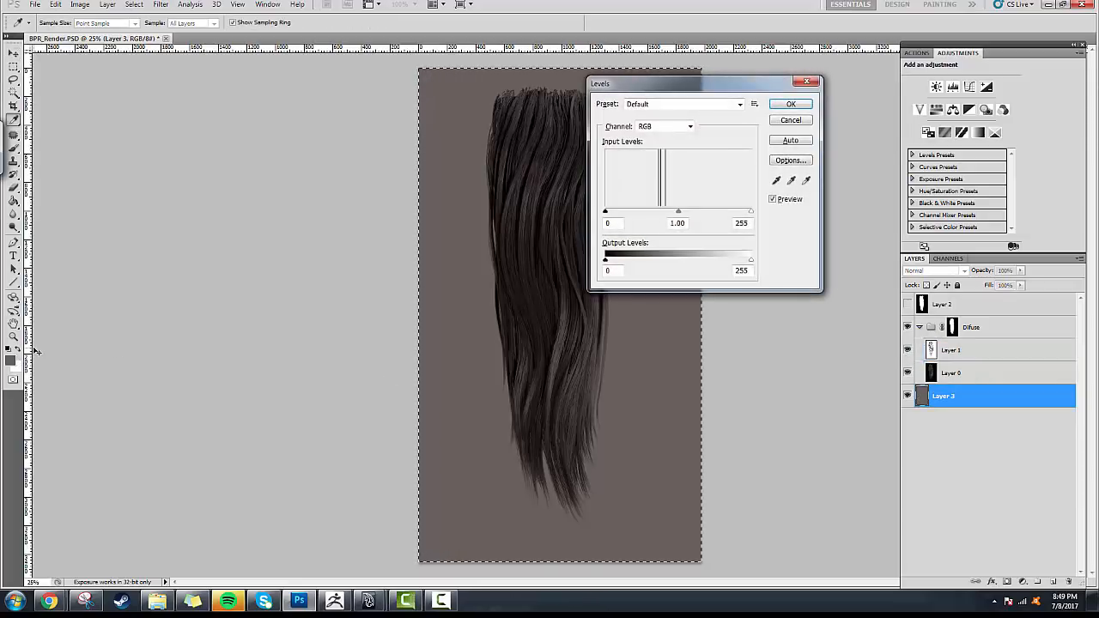
left_click_drag(606, 212, 641, 212)
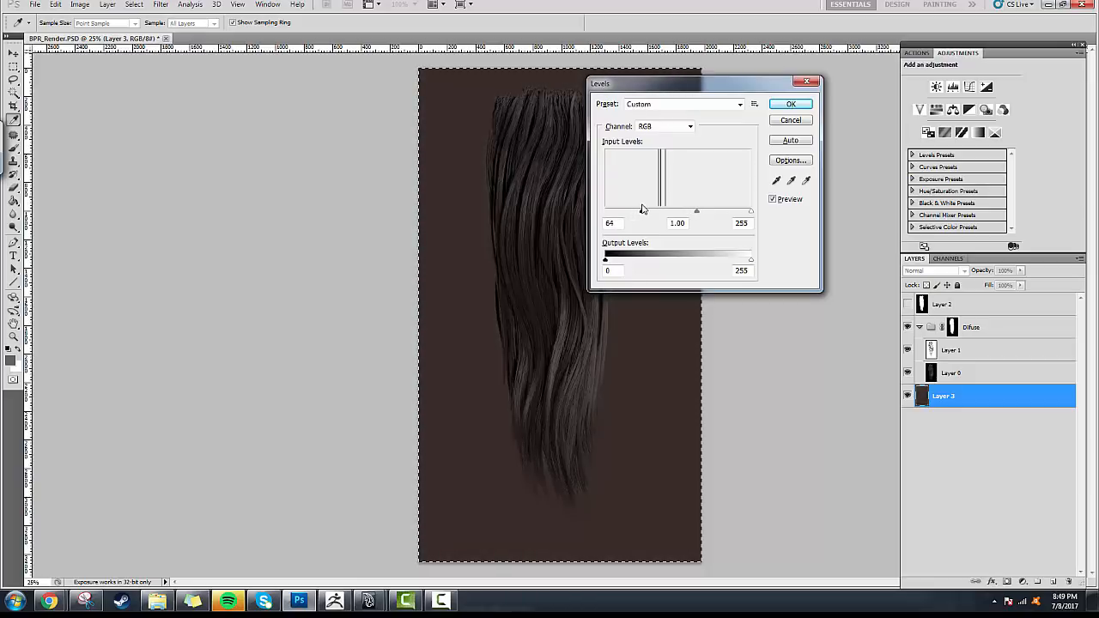
left_click(784, 120)
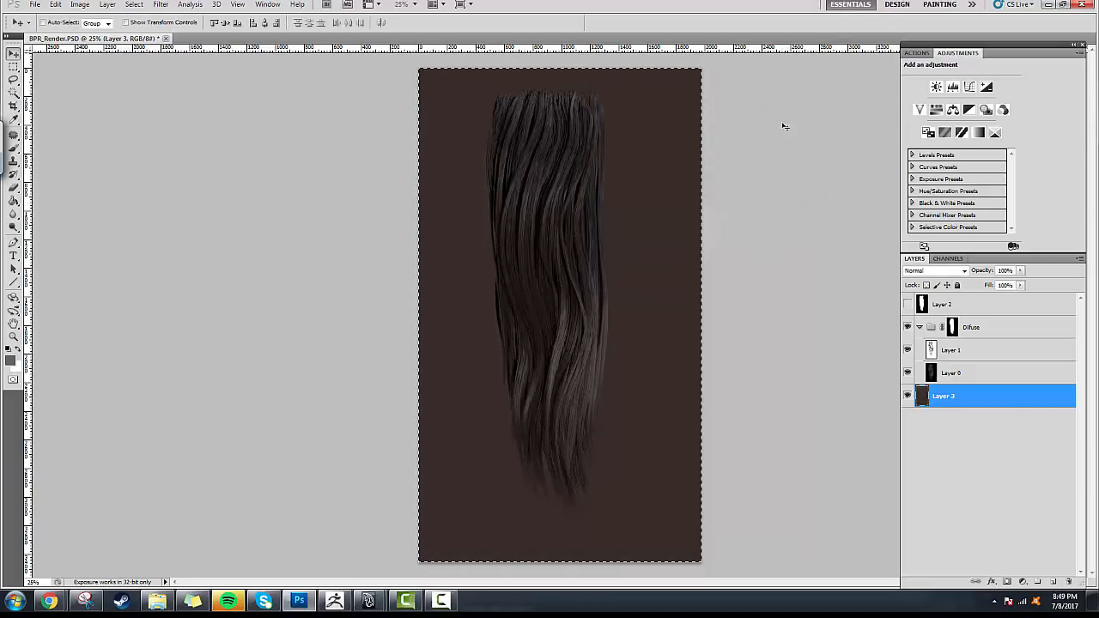
left_click(918, 327)
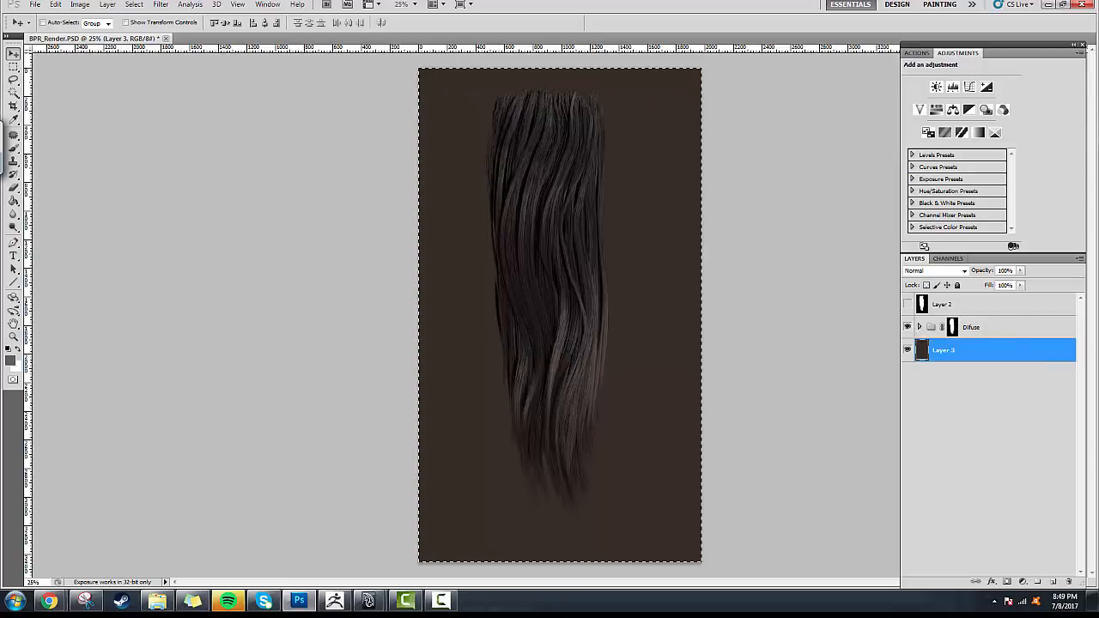